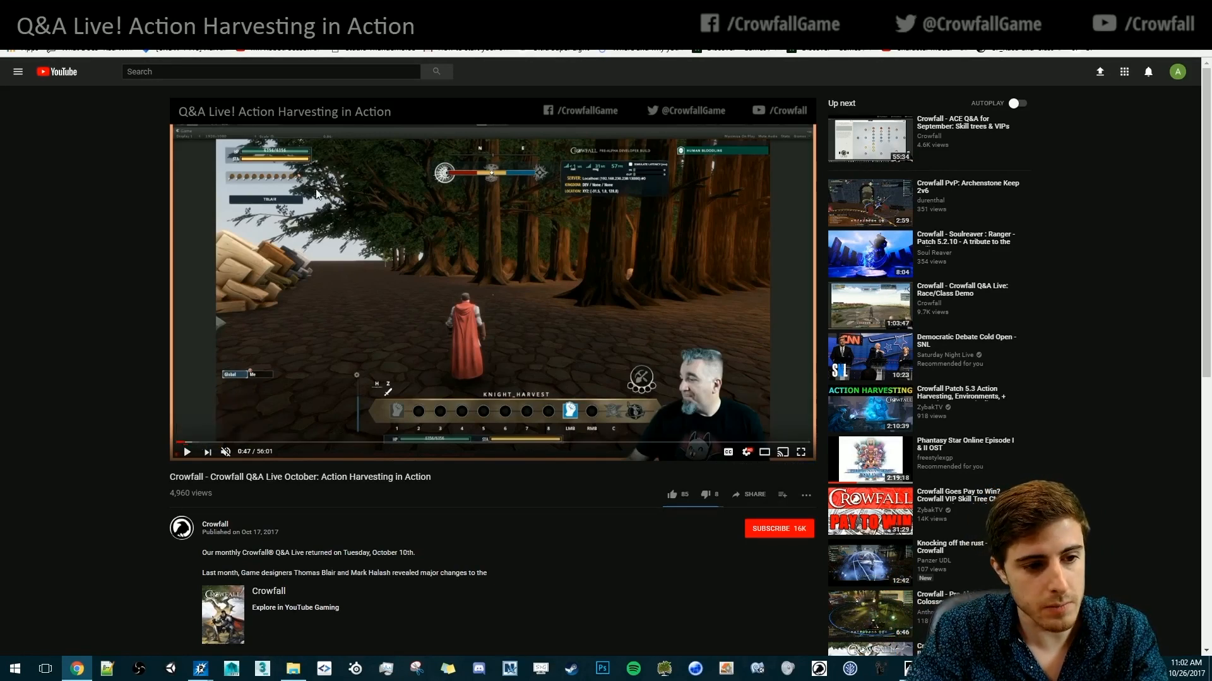
Scrub the Crowfall harvesting Q&A video to 3:14 and pause it on the Energetic Harvesting power description
click(196, 442)
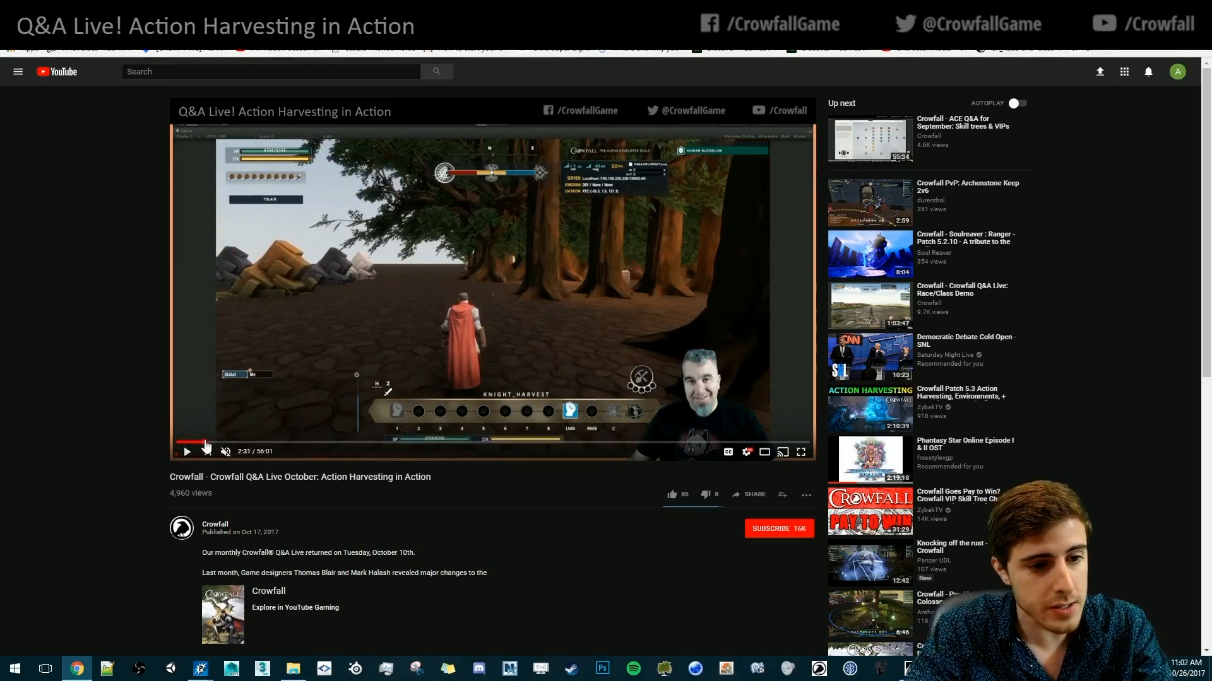
click(192, 443)
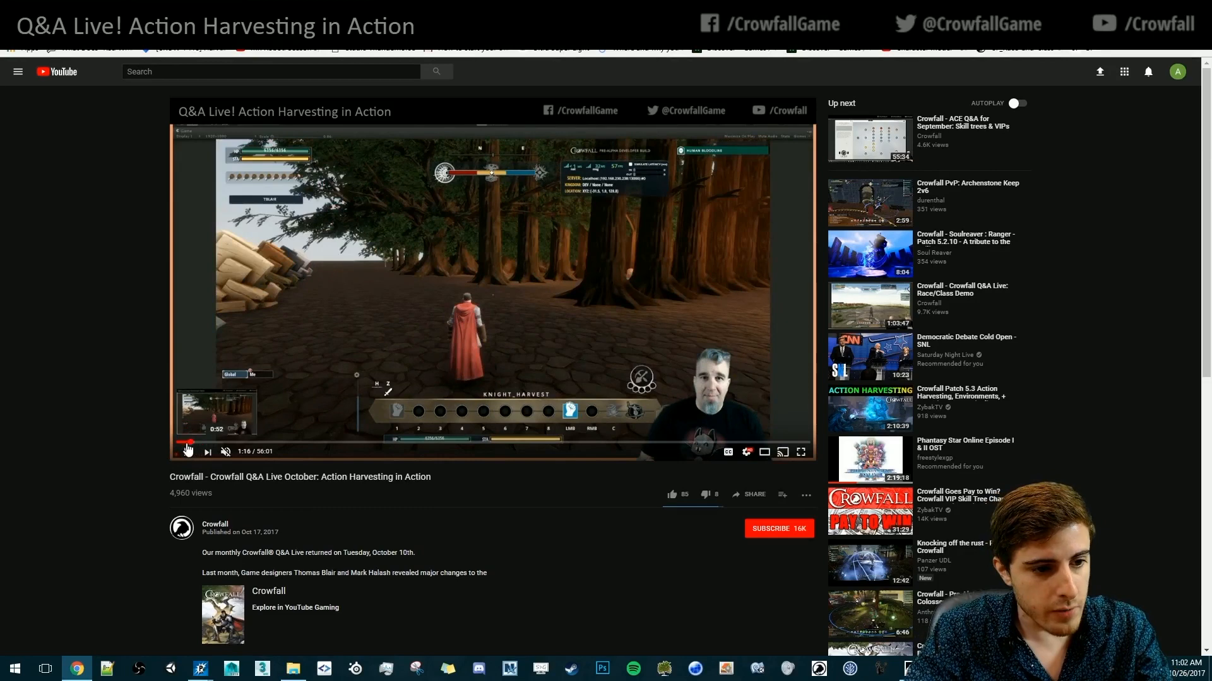
click(185, 442)
click(188, 456)
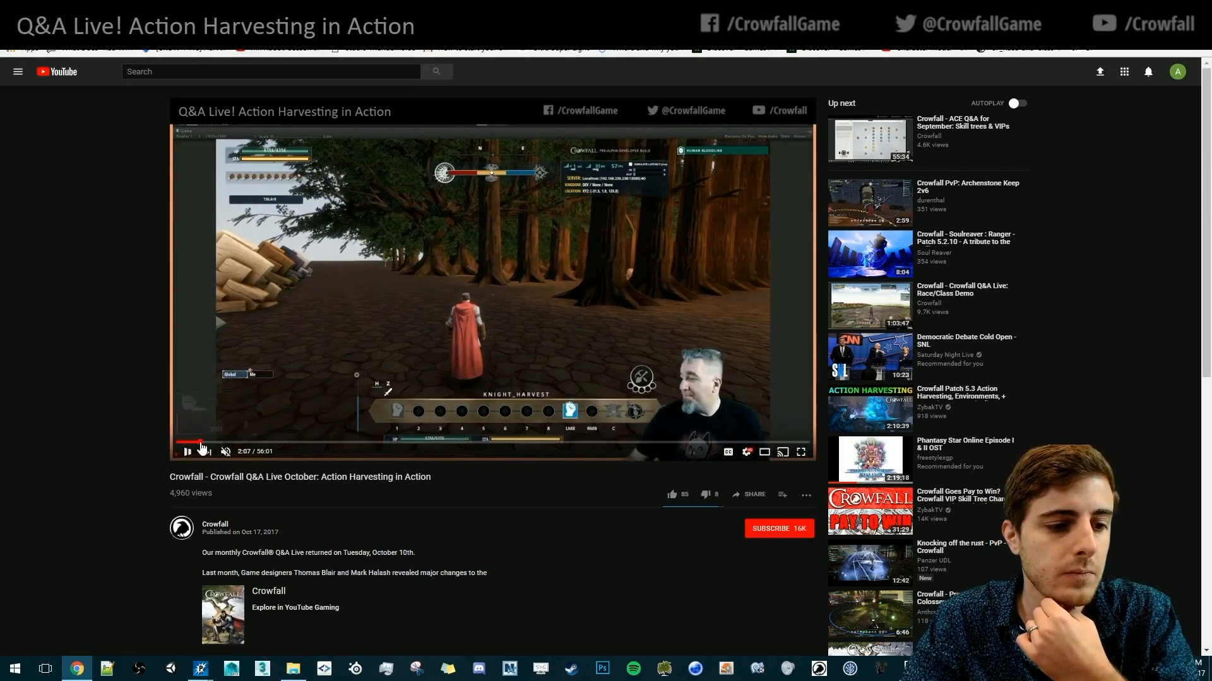
click(201, 443)
click(213, 443)
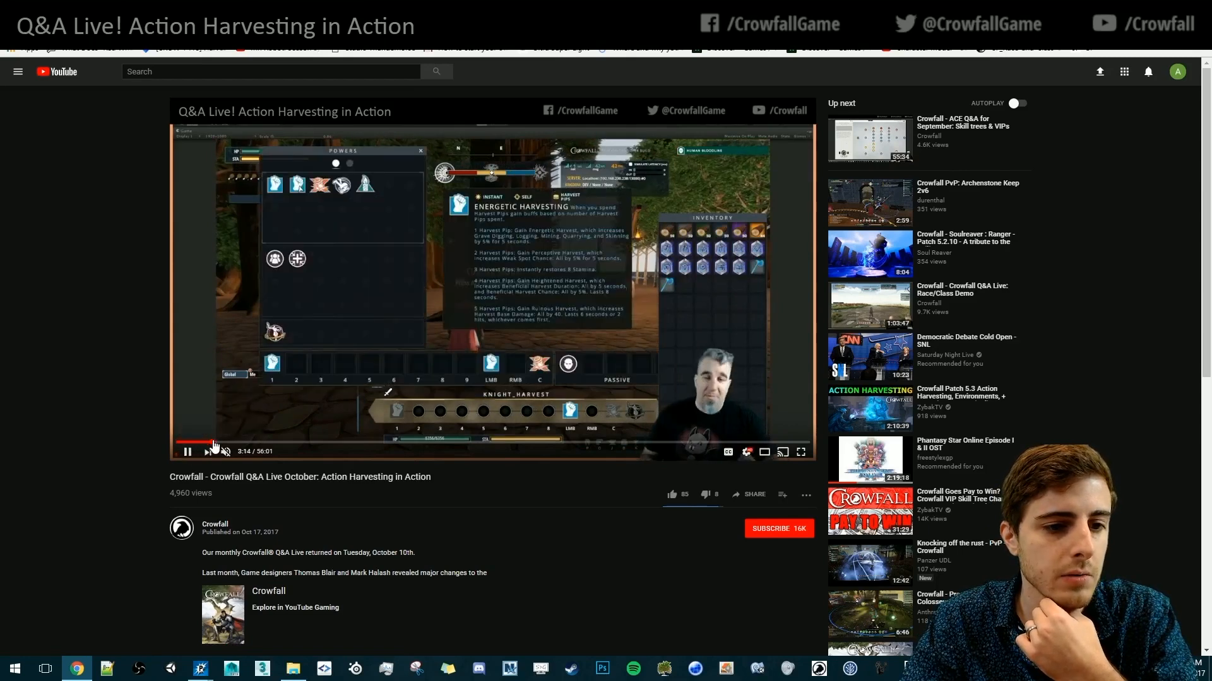
click(238, 393)
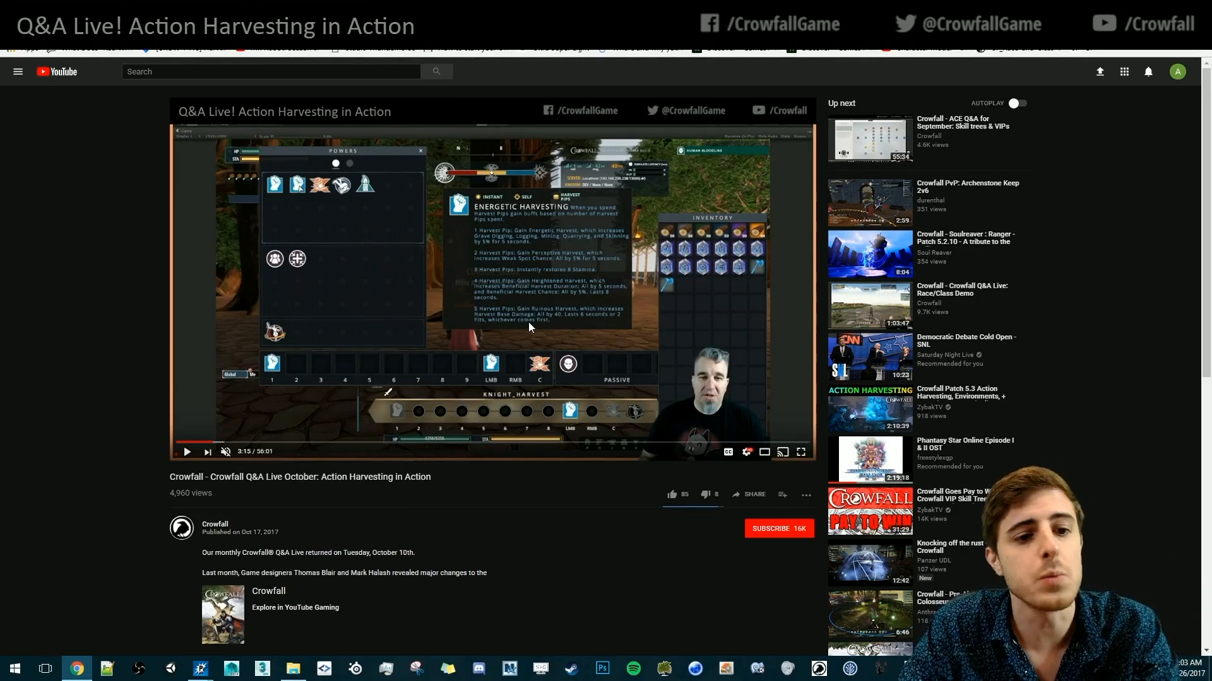
Resume the video further ahead at the tree-harvesting demonstration and bring up the NewHarvesting_101917.jpg concept art
click(457, 359)
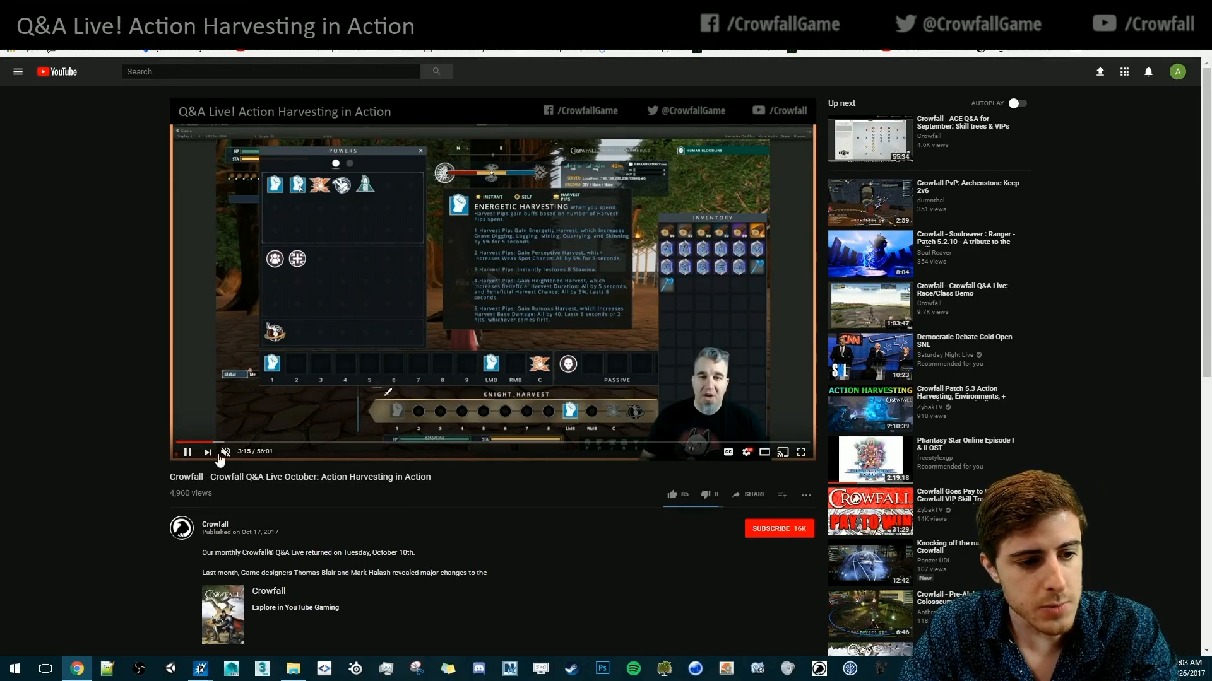
click(226, 442)
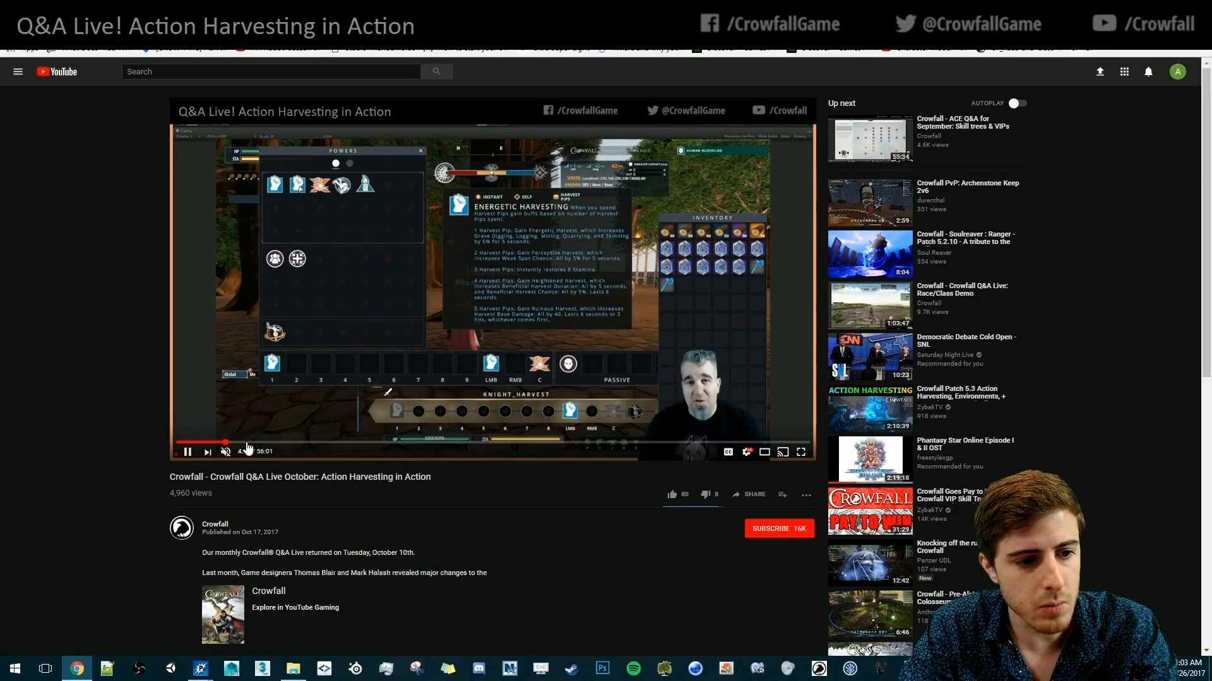
click(245, 443)
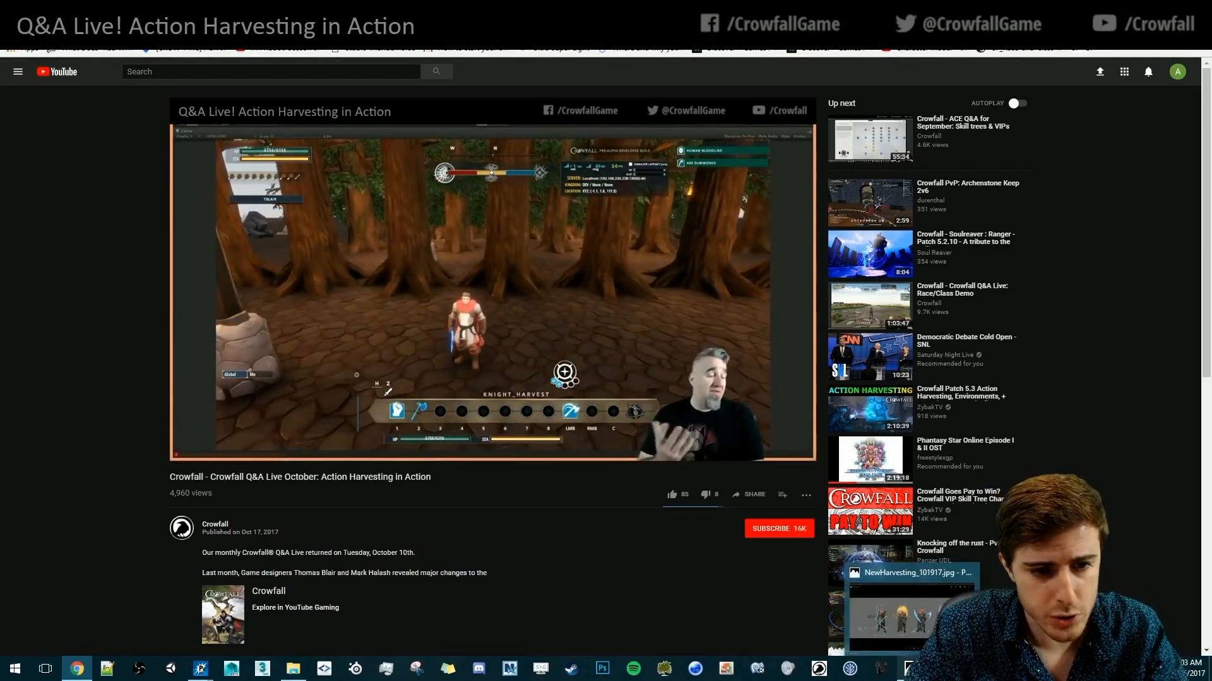
click(909, 668)
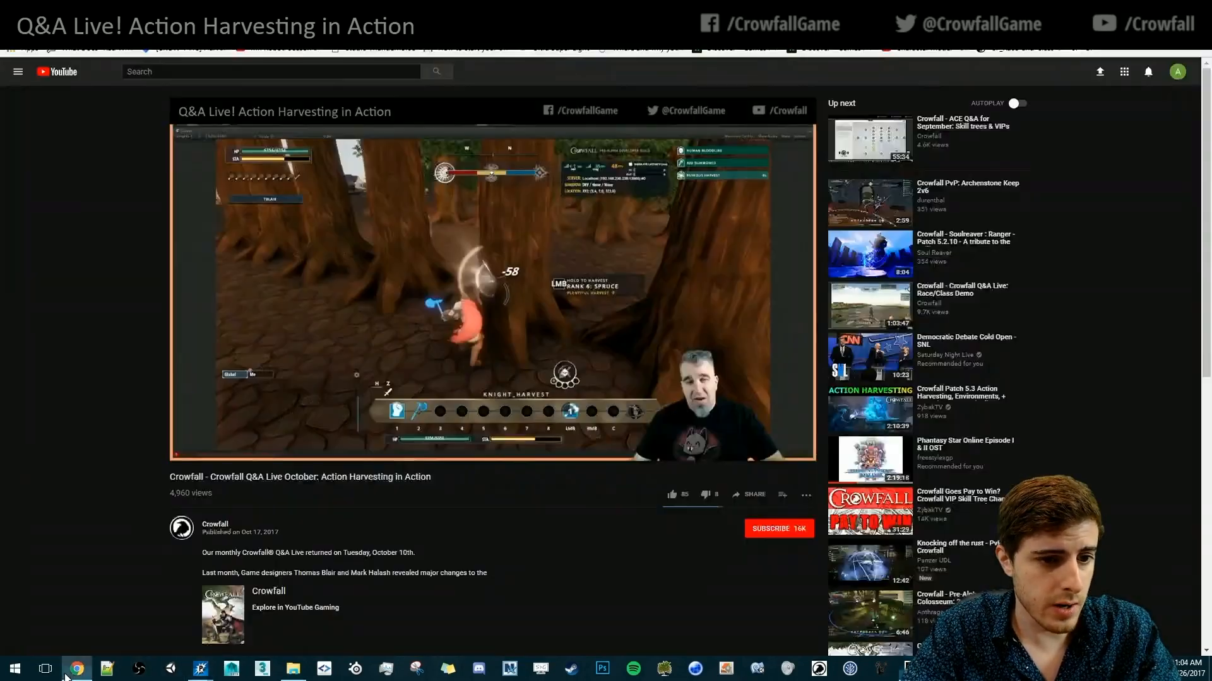
Return to the YouTube video, skip through the harvesting demonstration to about 13:02 and pause on the tree's weak spot
click(76, 669)
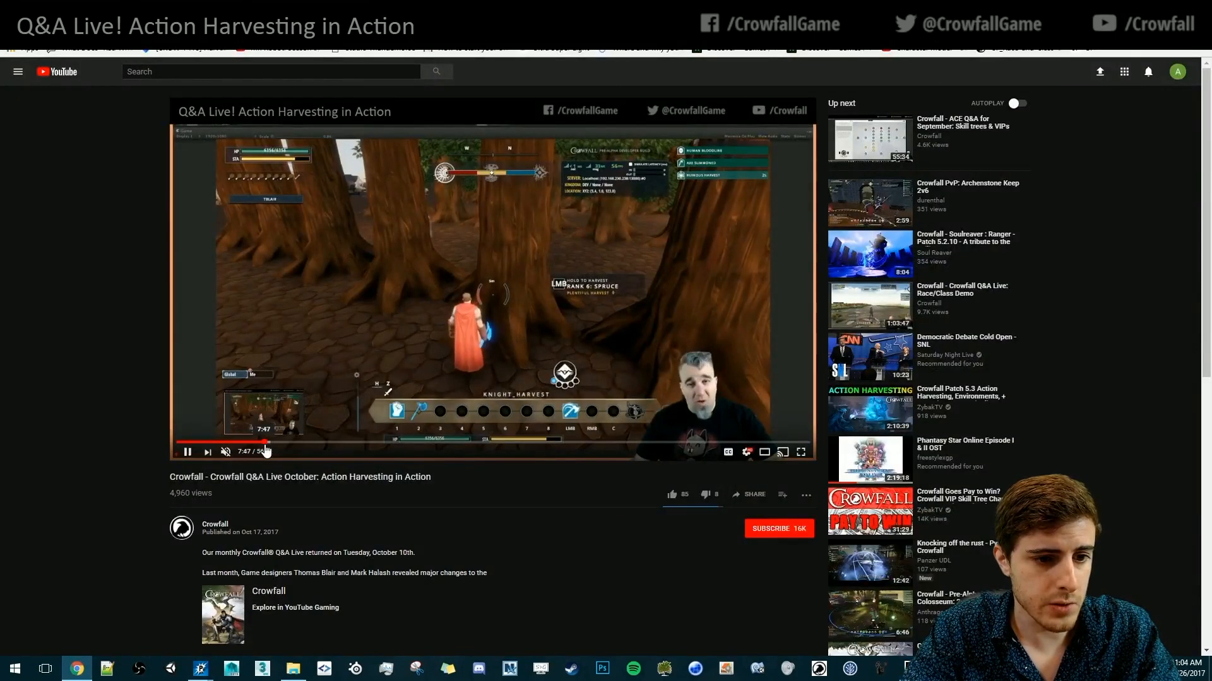
click(264, 442)
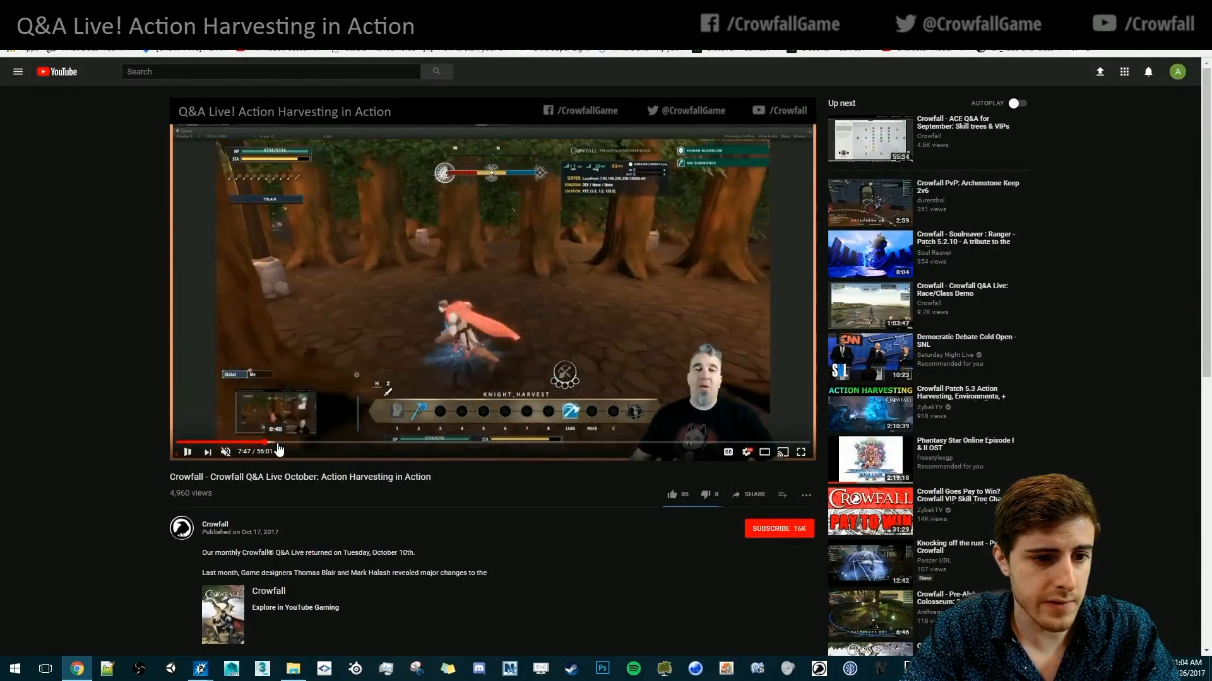
click(279, 442)
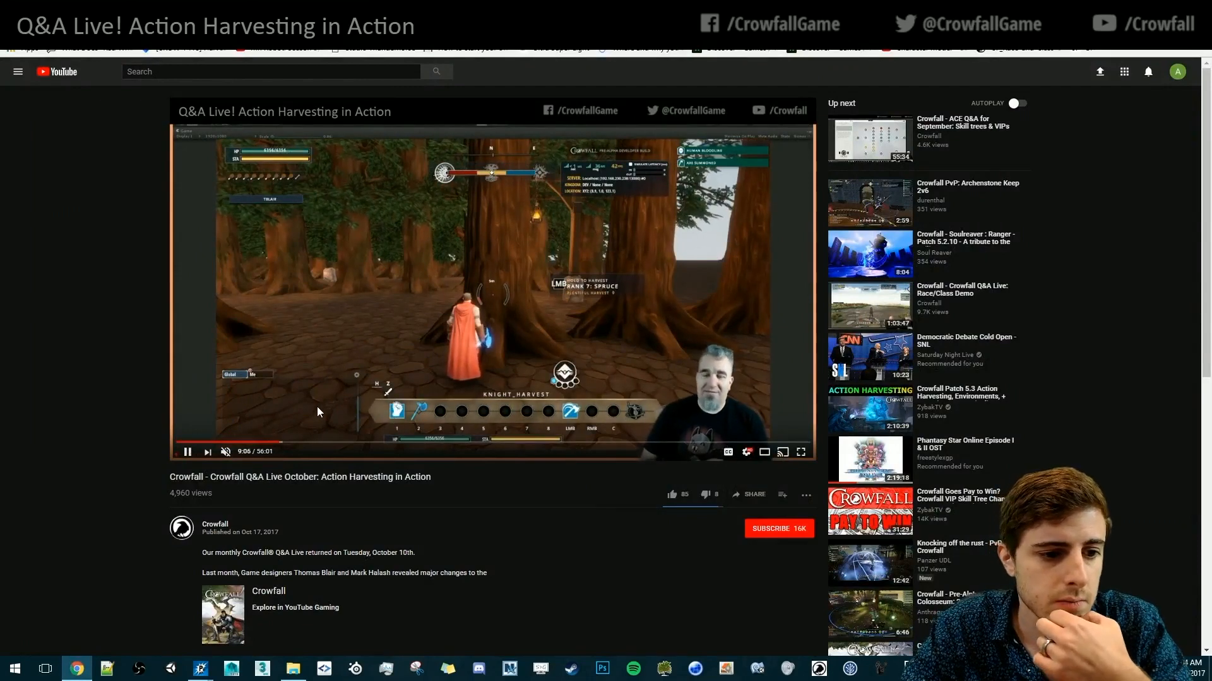
click(296, 444)
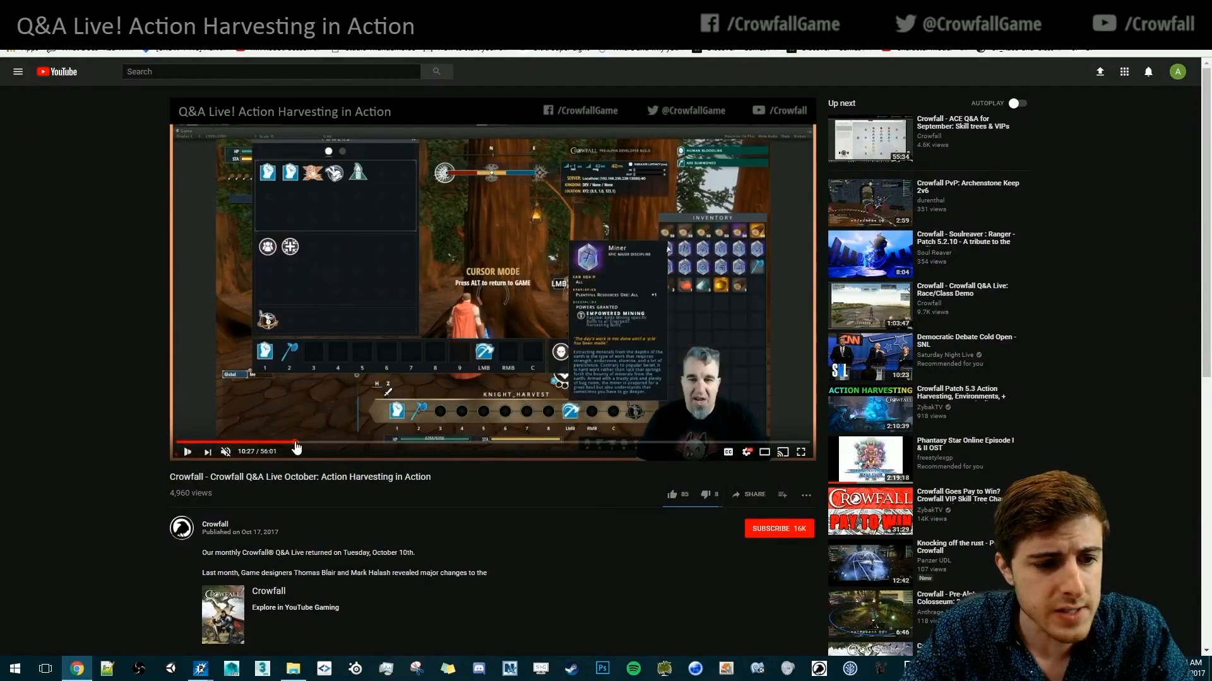
click(323, 443)
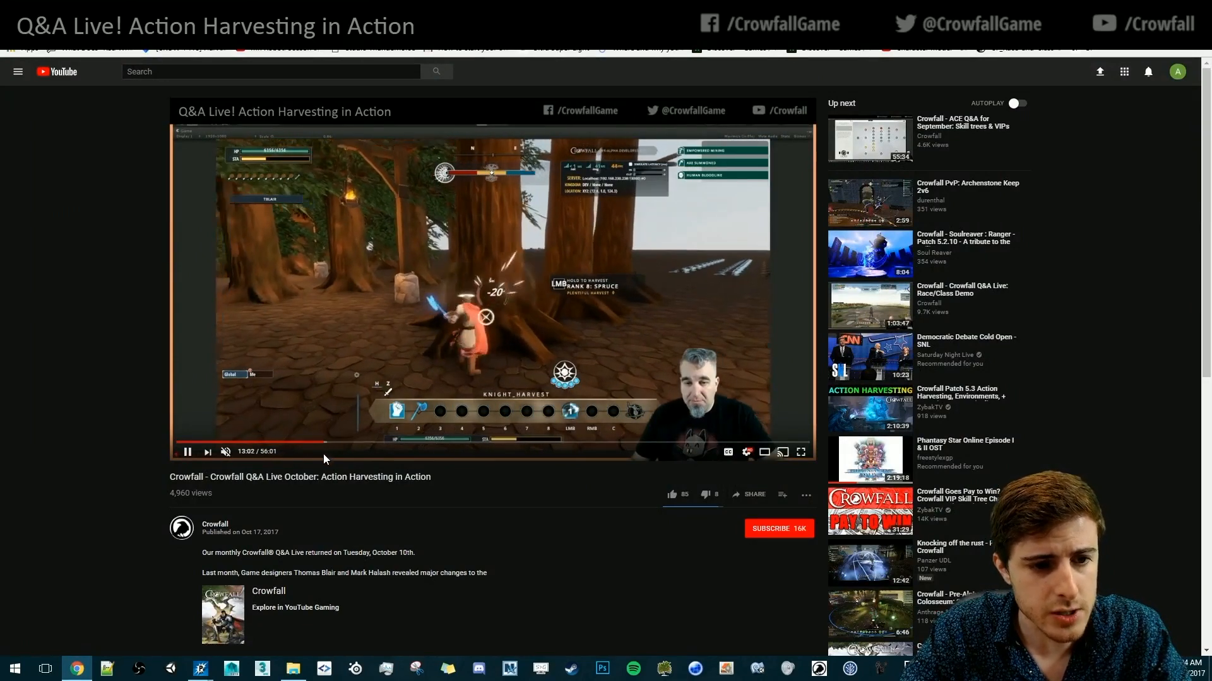
click(436, 336)
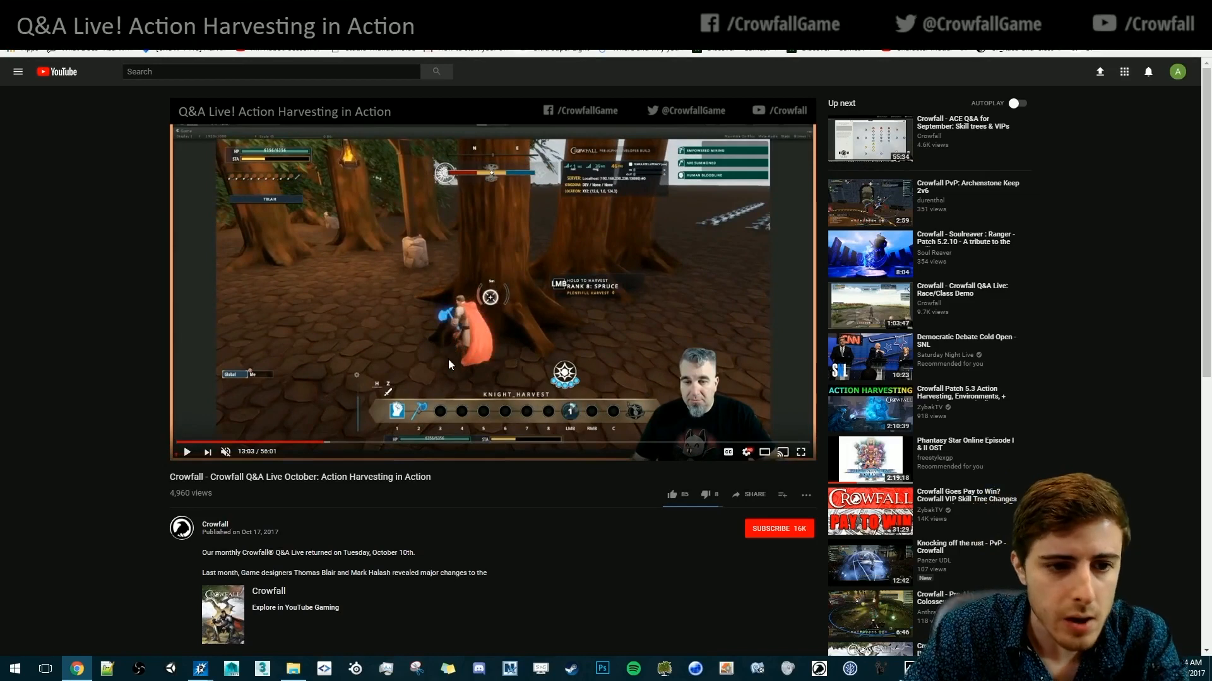
Review the video alongside the harvesting concept art, and bring up the Jira issue's description of the harvesting effects
click(361, 395)
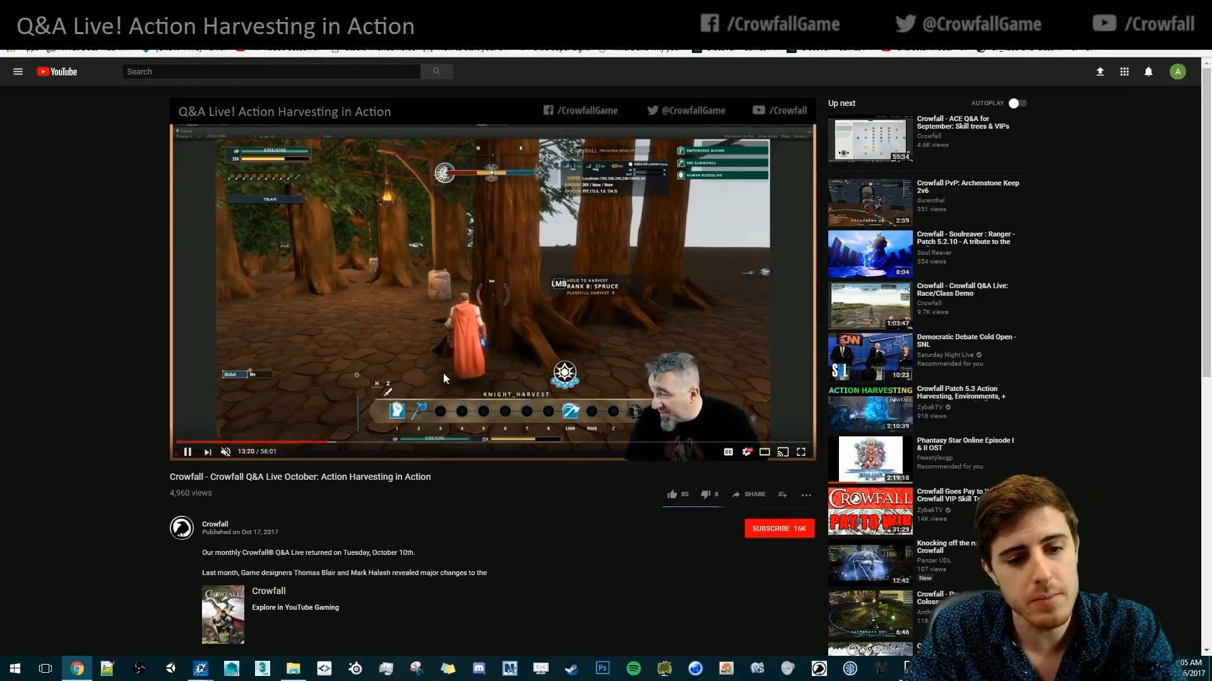
click(906, 669)
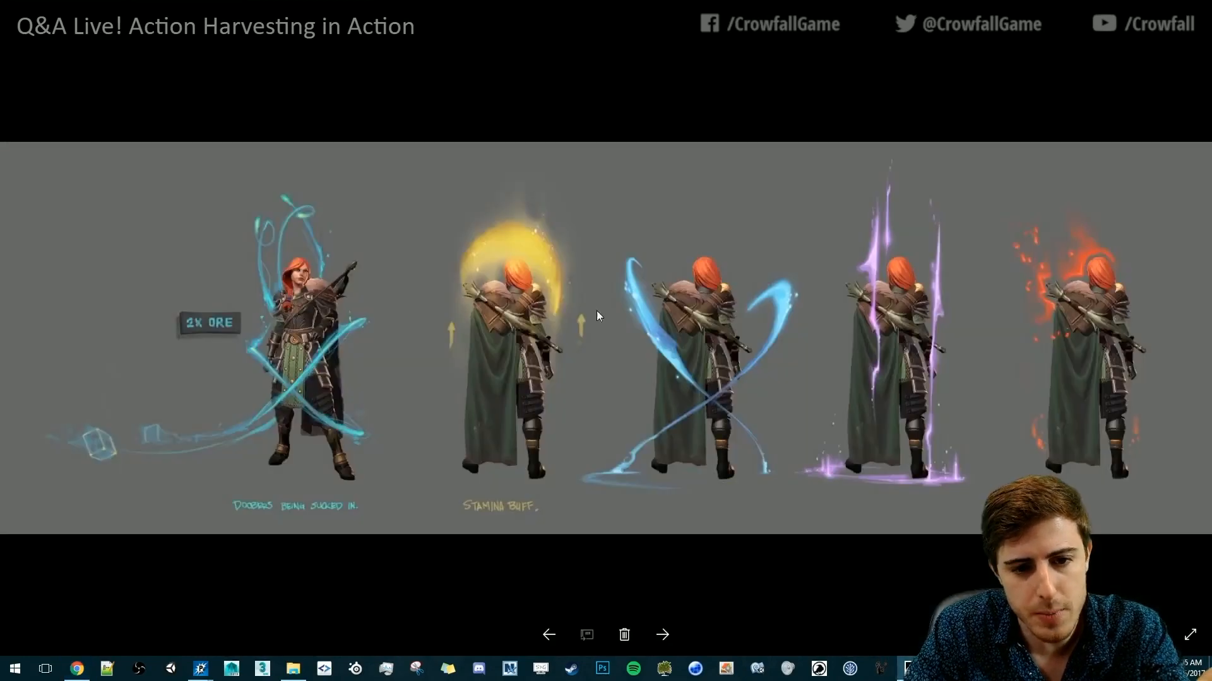
click(77, 670)
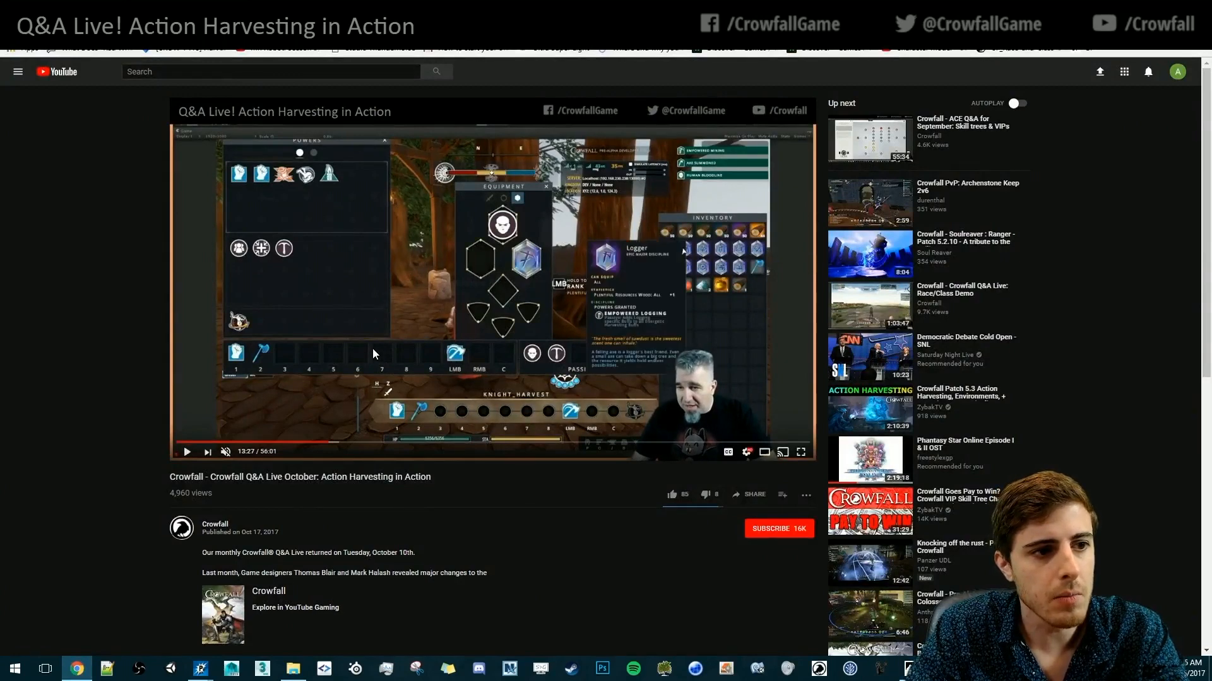
click(82, 8)
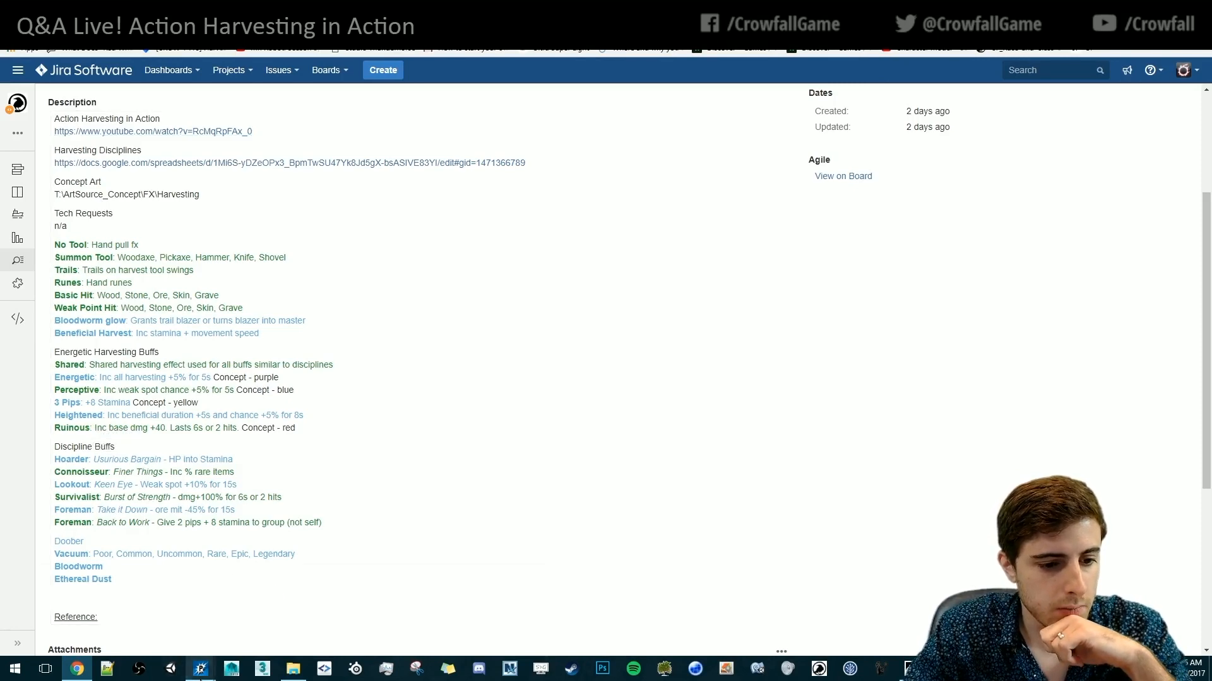
Switch to the PopcornFX Effect Editor window holding the spinning runes effect and replay the particles around the character
mouse_move(200, 679)
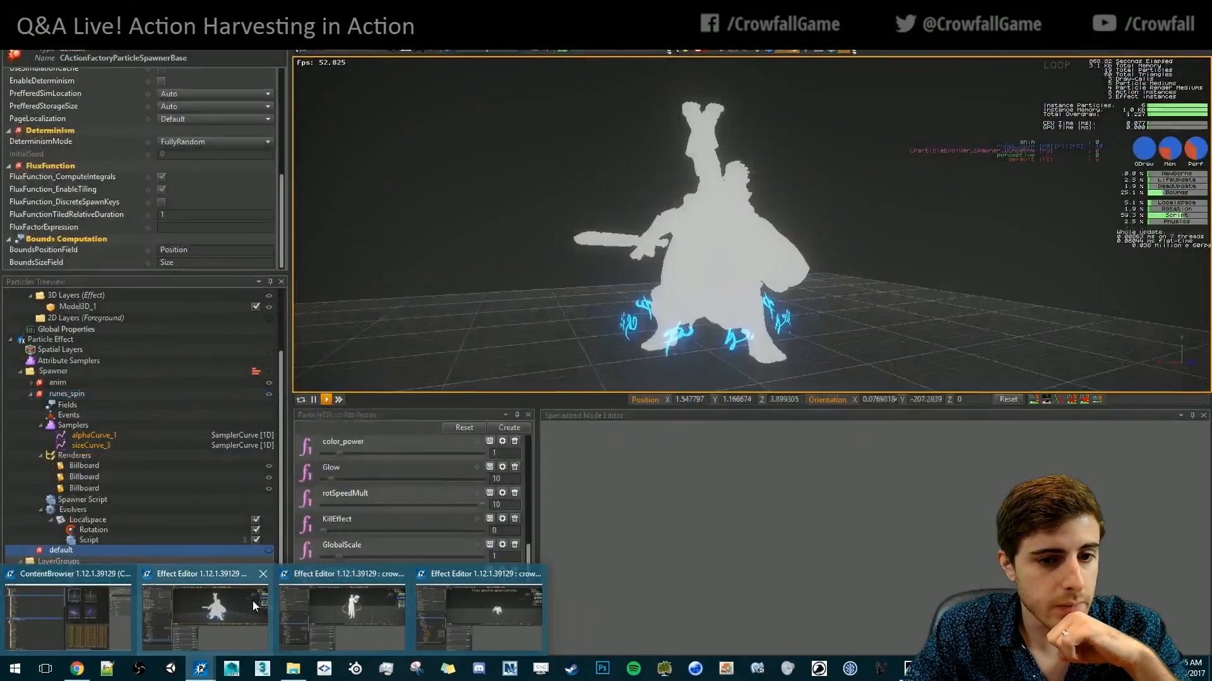
click(242, 611)
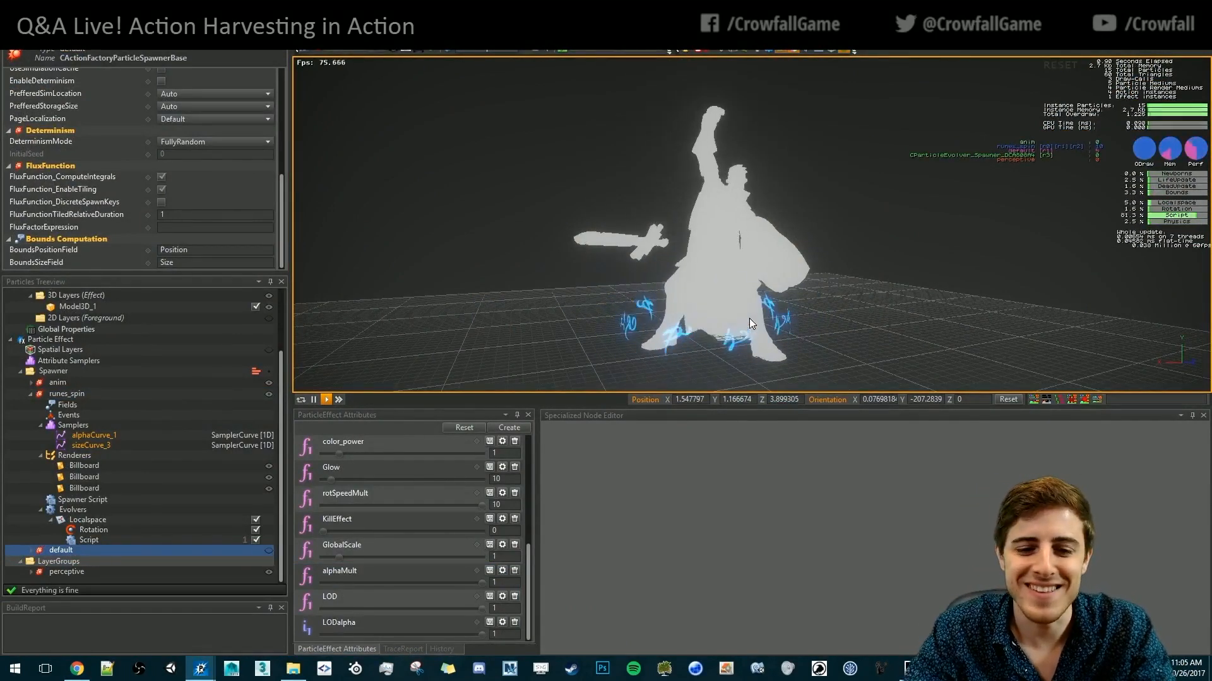
key(space)
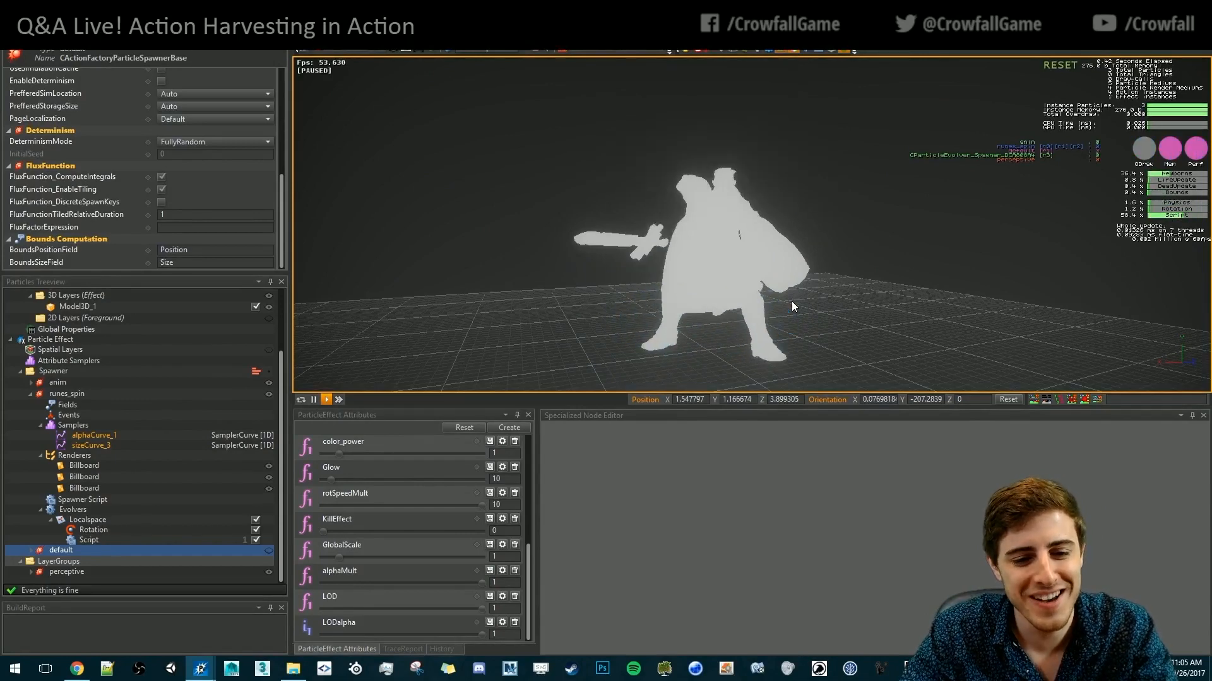
key(space)
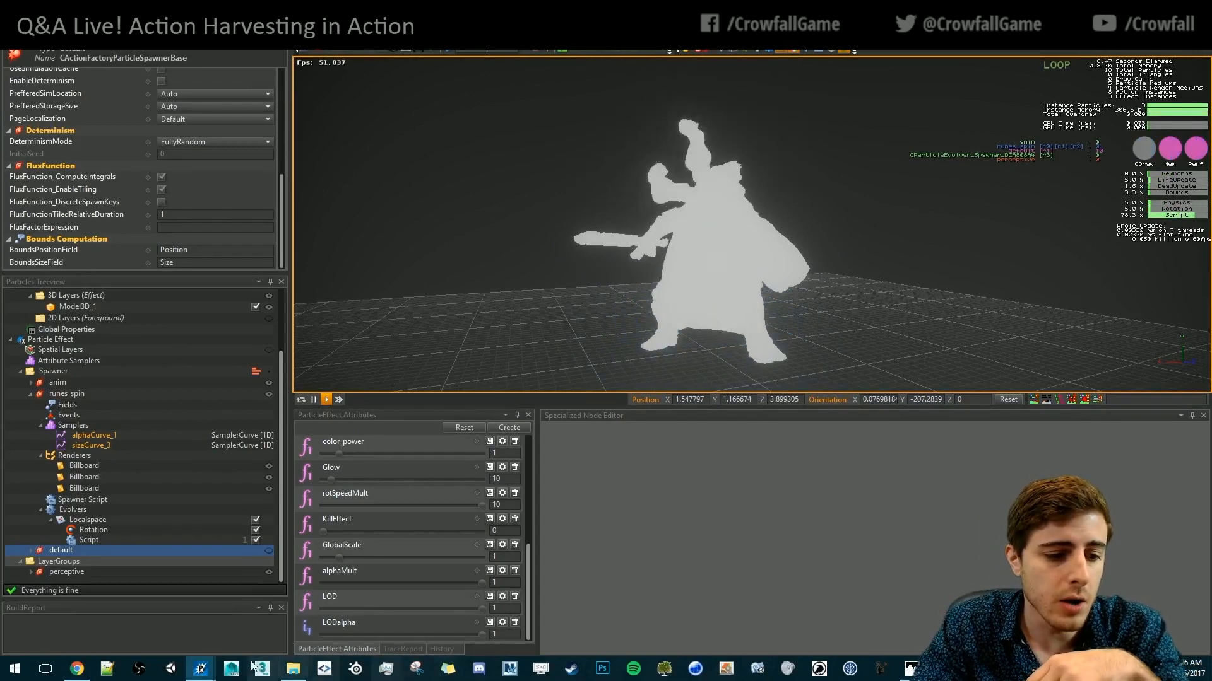
Open effect_disciplines_base_cleanse from the disciplines folder under crowfall in the Content Browser
mouse_move(200, 667)
click(108, 619)
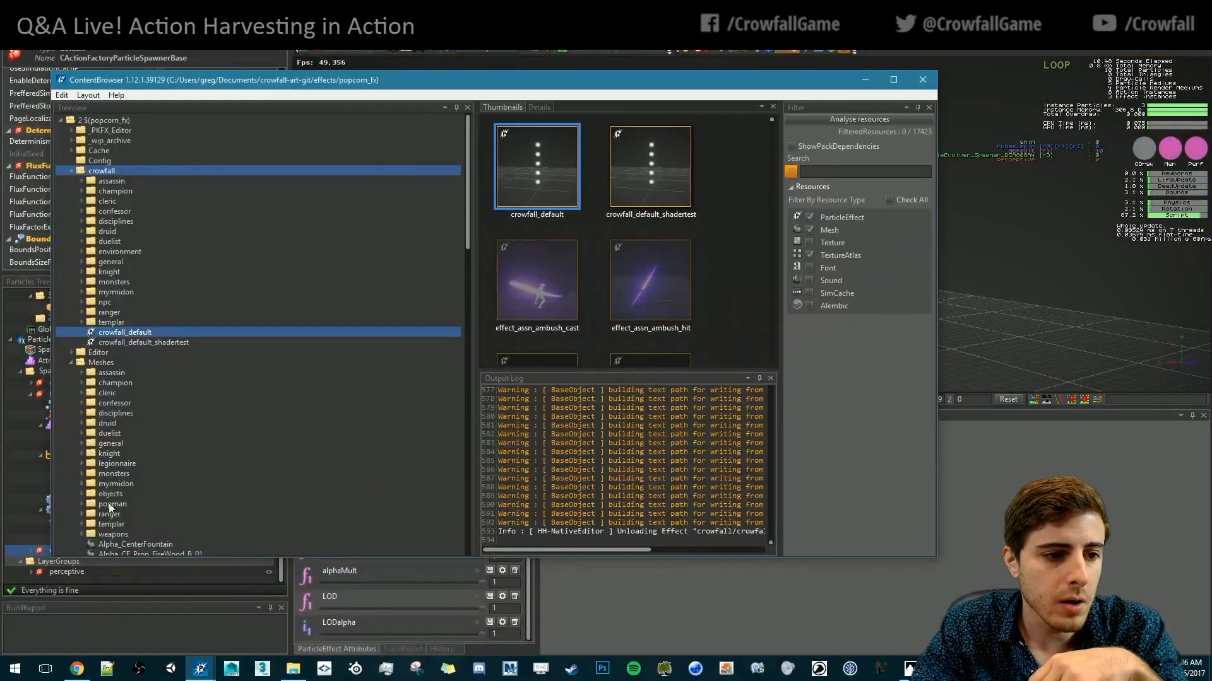
drag(232, 268, 82, 218)
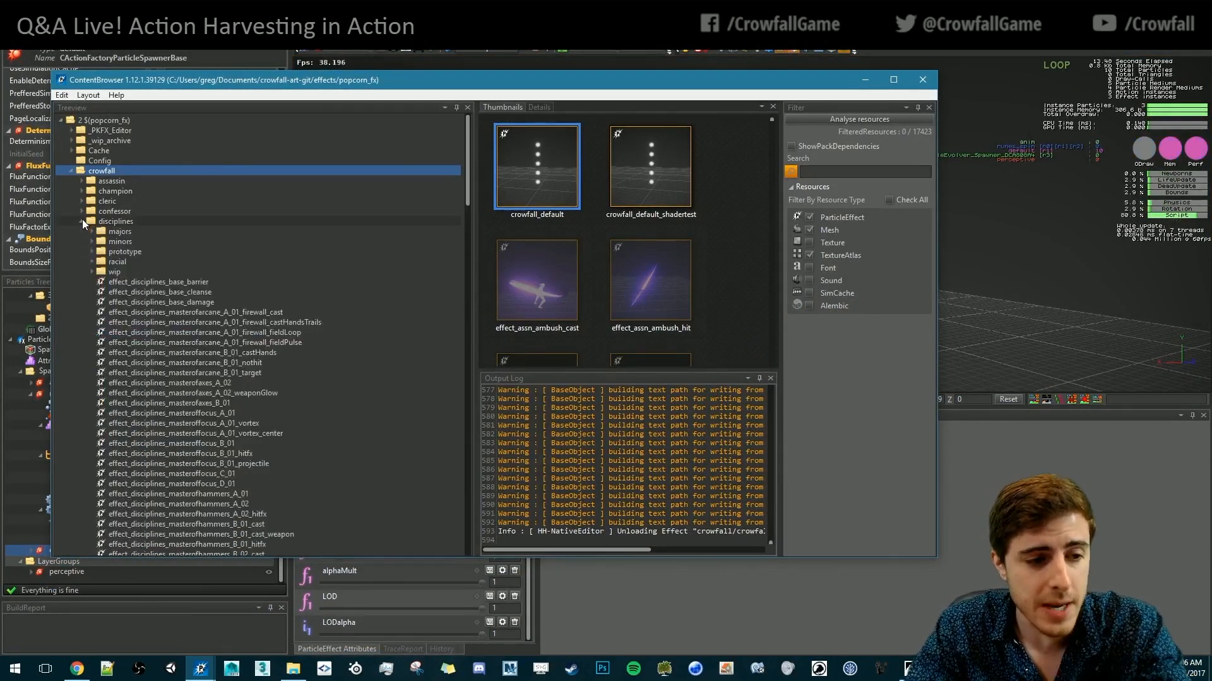
double_click(153, 294)
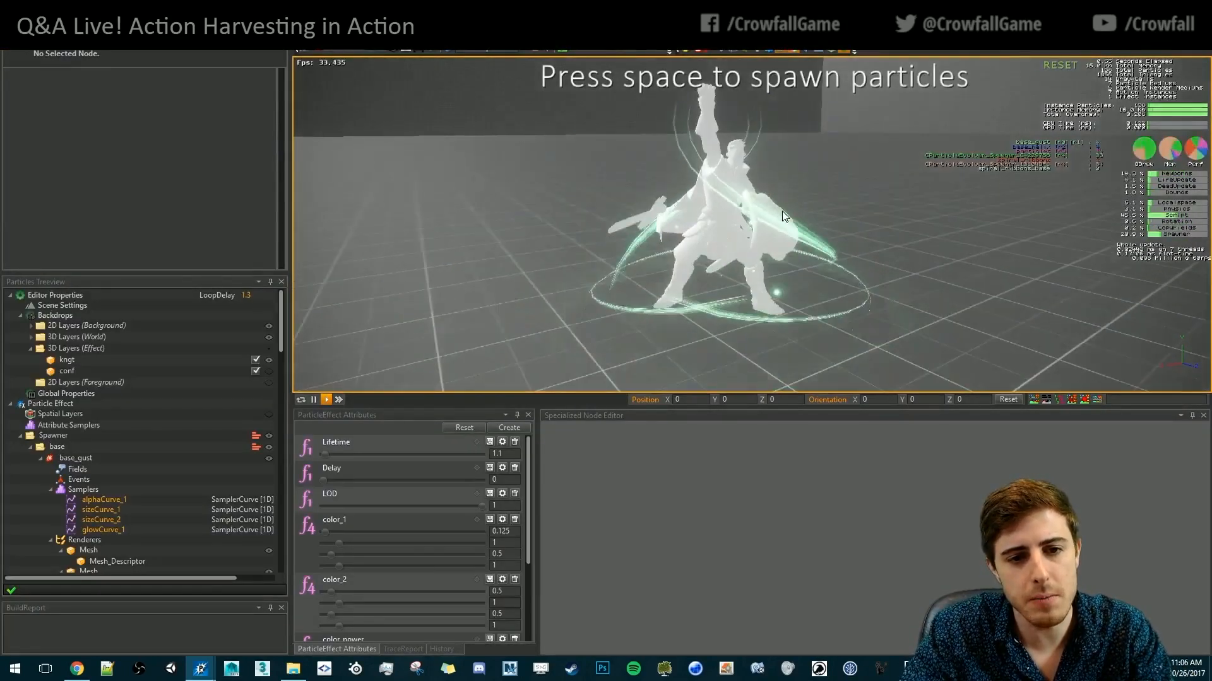
Replay the cleanse effect and examine its green particles around the character from another angle
key(space)
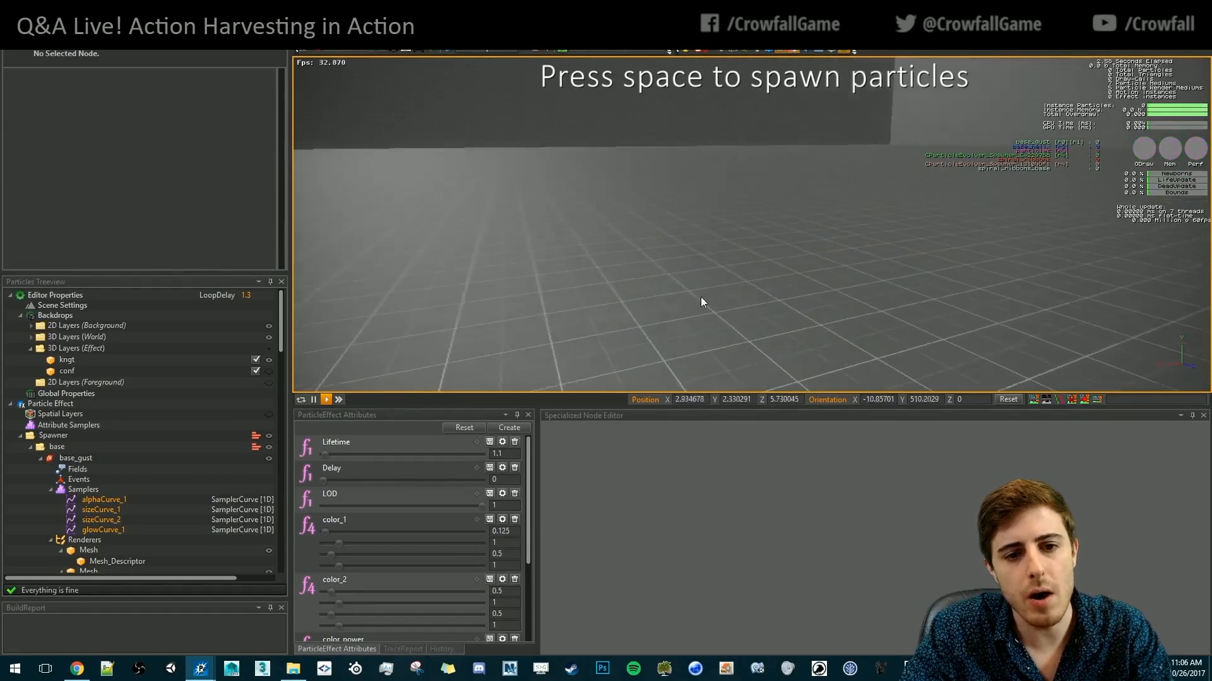
alt+drag(563, 307, 744, 282)
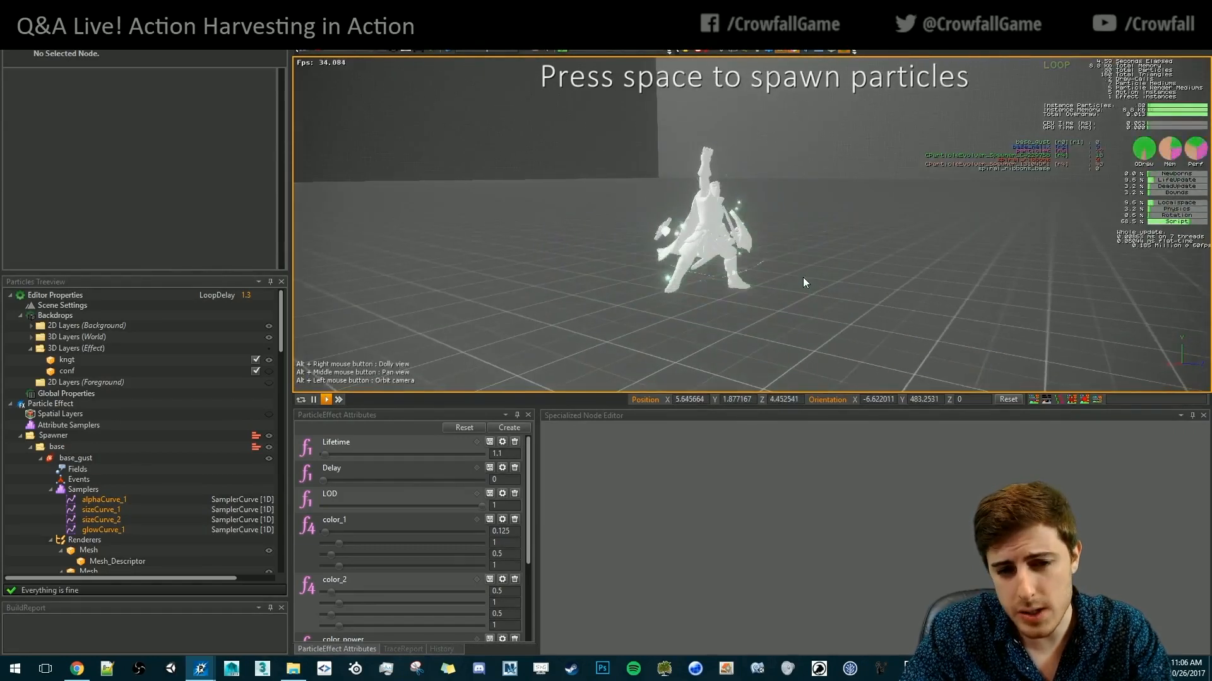
alt+middle_drag(803, 277, 798, 282)
key(space)
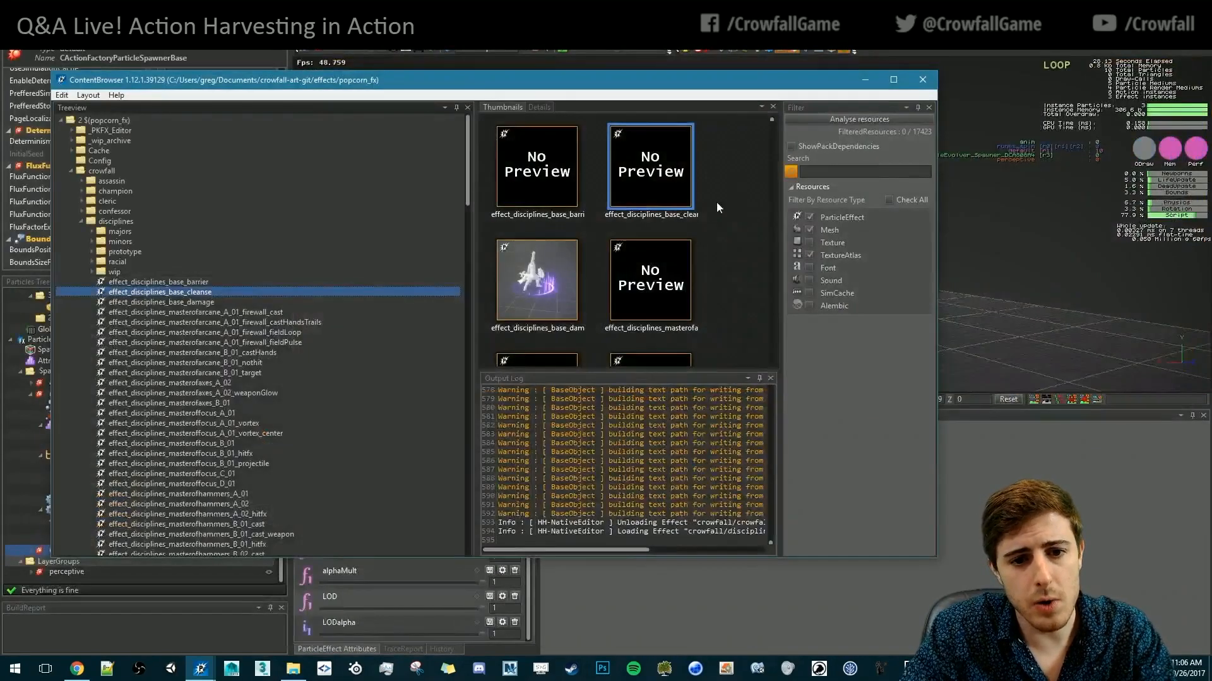
Return to the spinning runes effect, replay it and inspect the textures of the third and first Billboard renderers under runes_spin
click(1004, 218)
key(space)
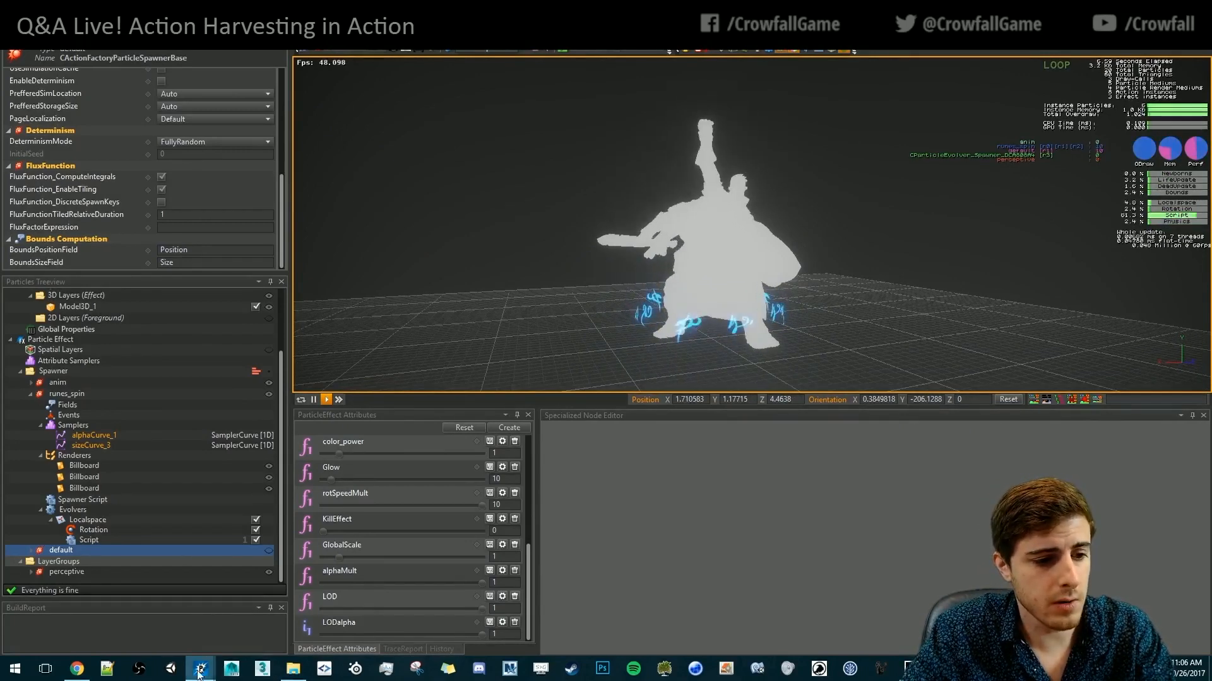
click(87, 486)
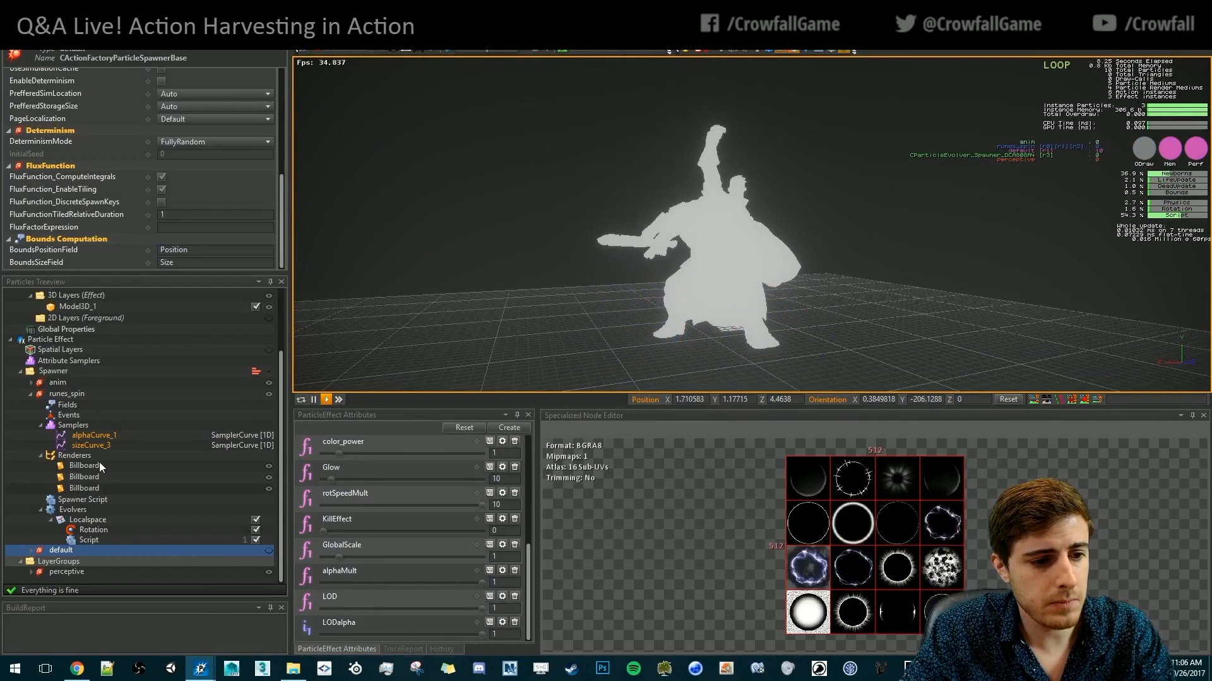
click(99, 465)
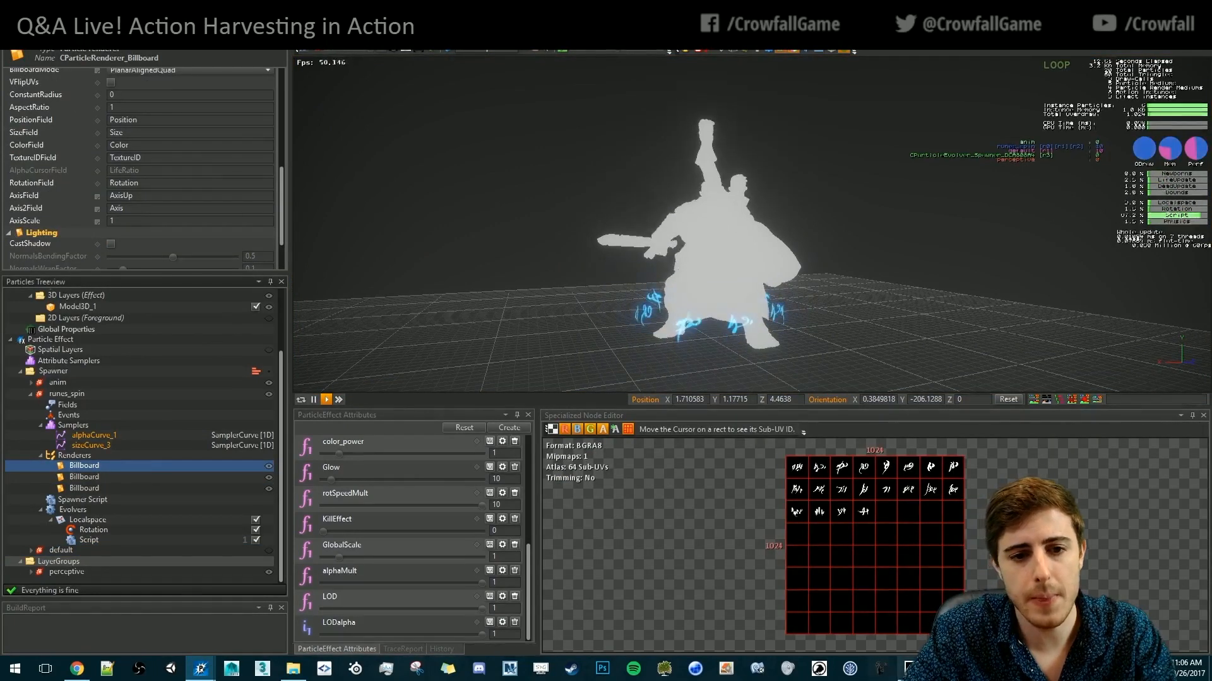
Check the buff concept art and open effect_harvesting_base_empowered from the crowfall general/harvesting folder in the Content Browser
click(908, 668)
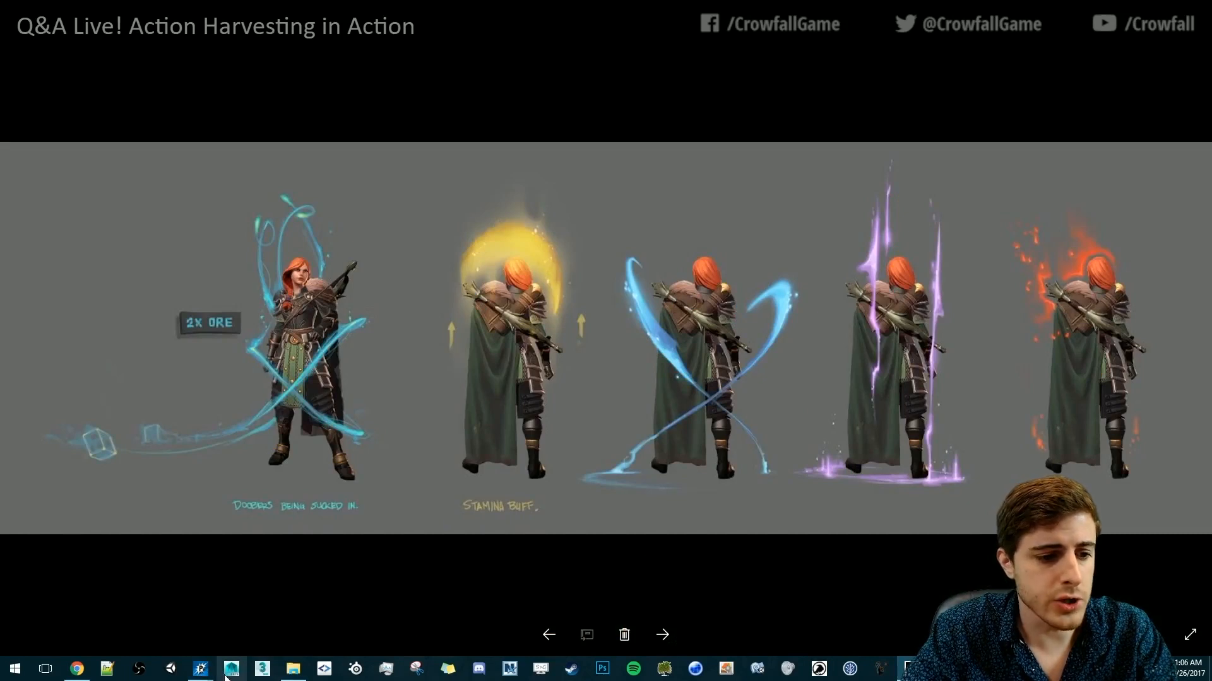
mouse_move(225, 674)
click(67, 612)
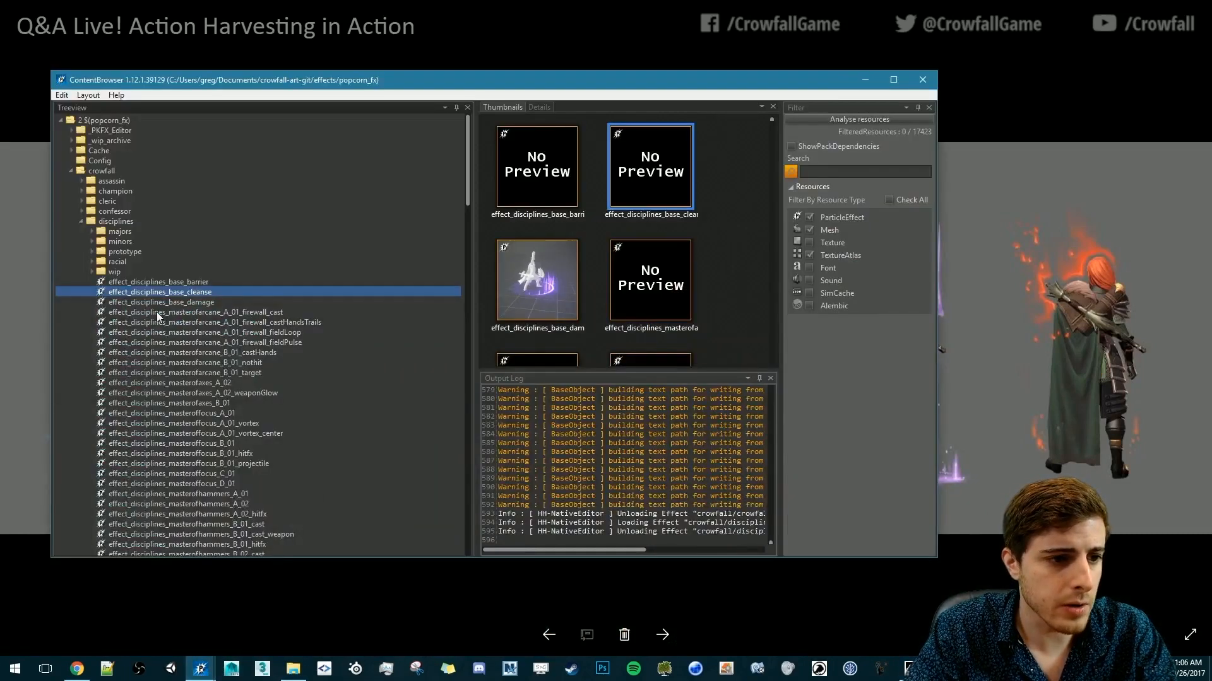
click(82, 222)
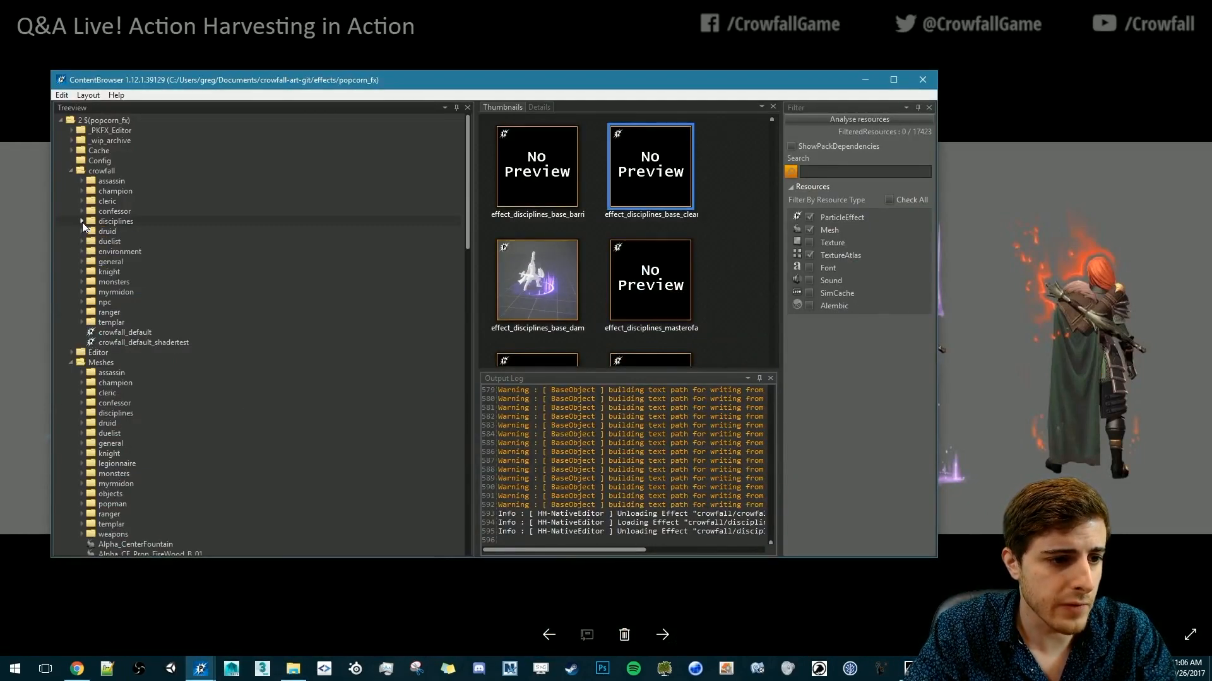
click(81, 262)
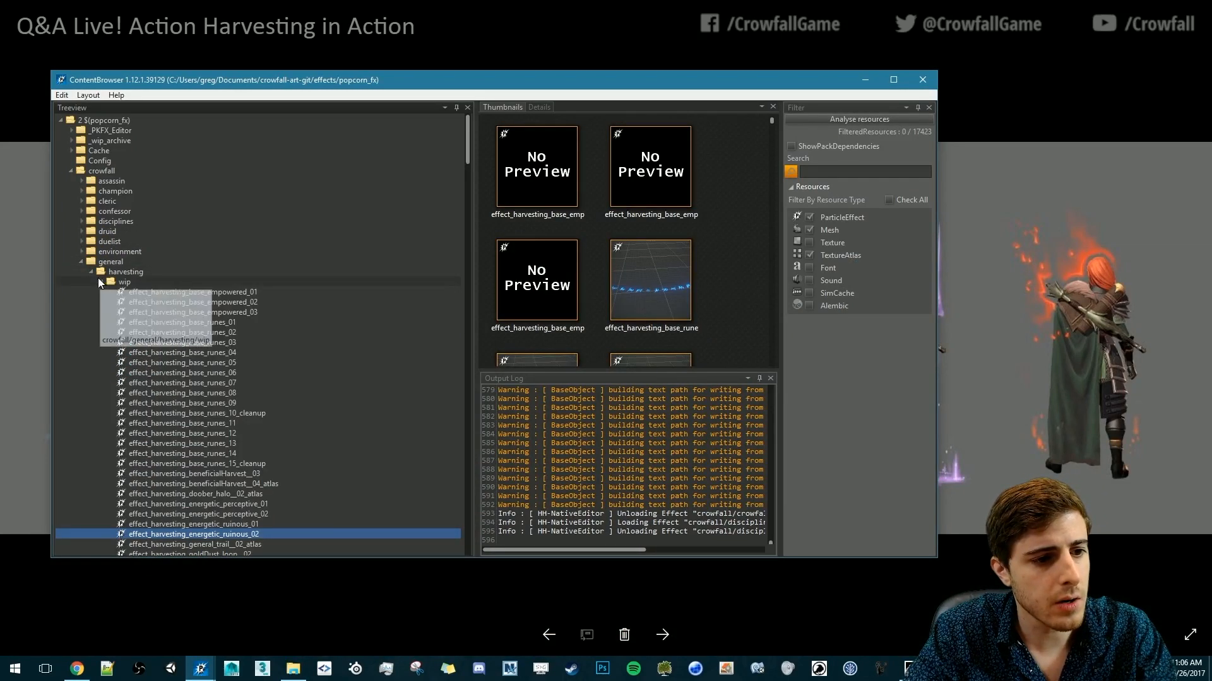
click(119, 293)
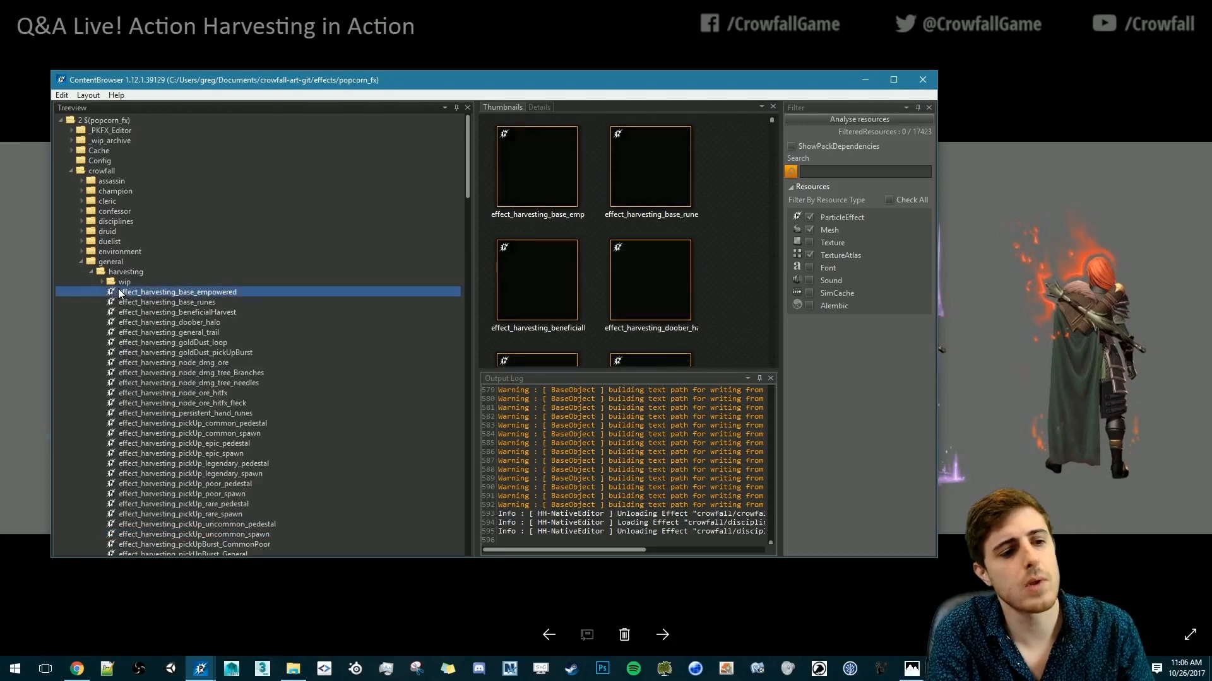
double_click(119, 294)
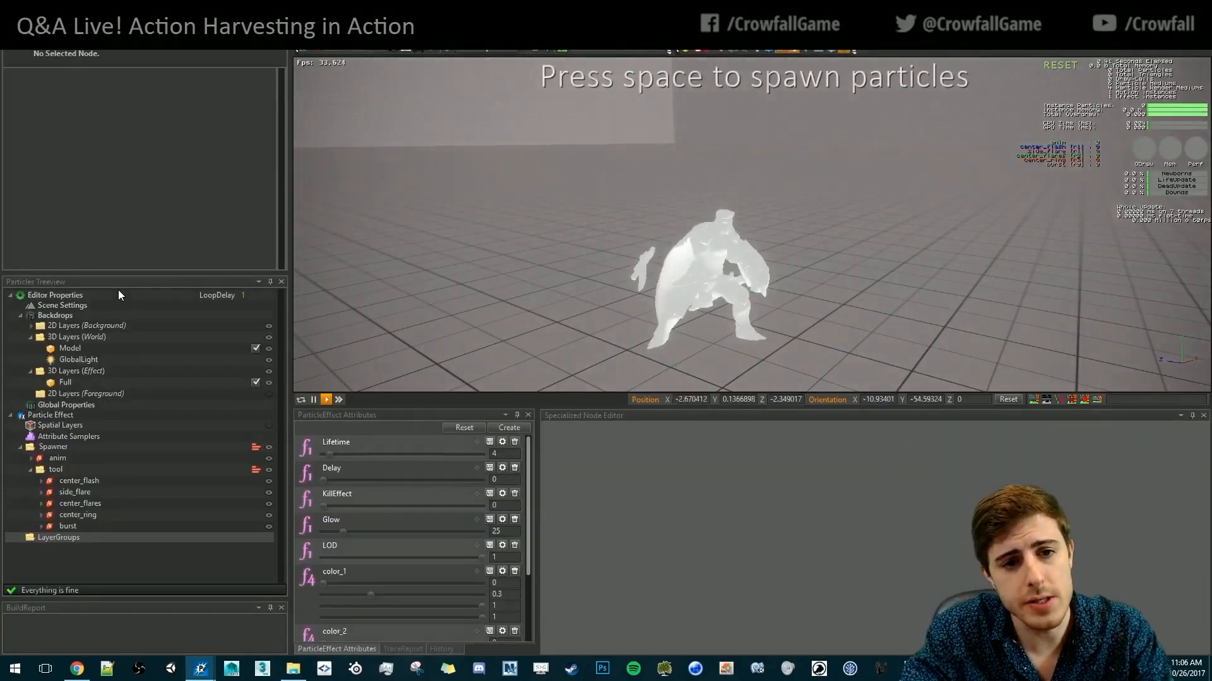
Spawn the empowered effect's particles around the character, examine them from another angle and leave its editor window
click(804, 270)
key(space)
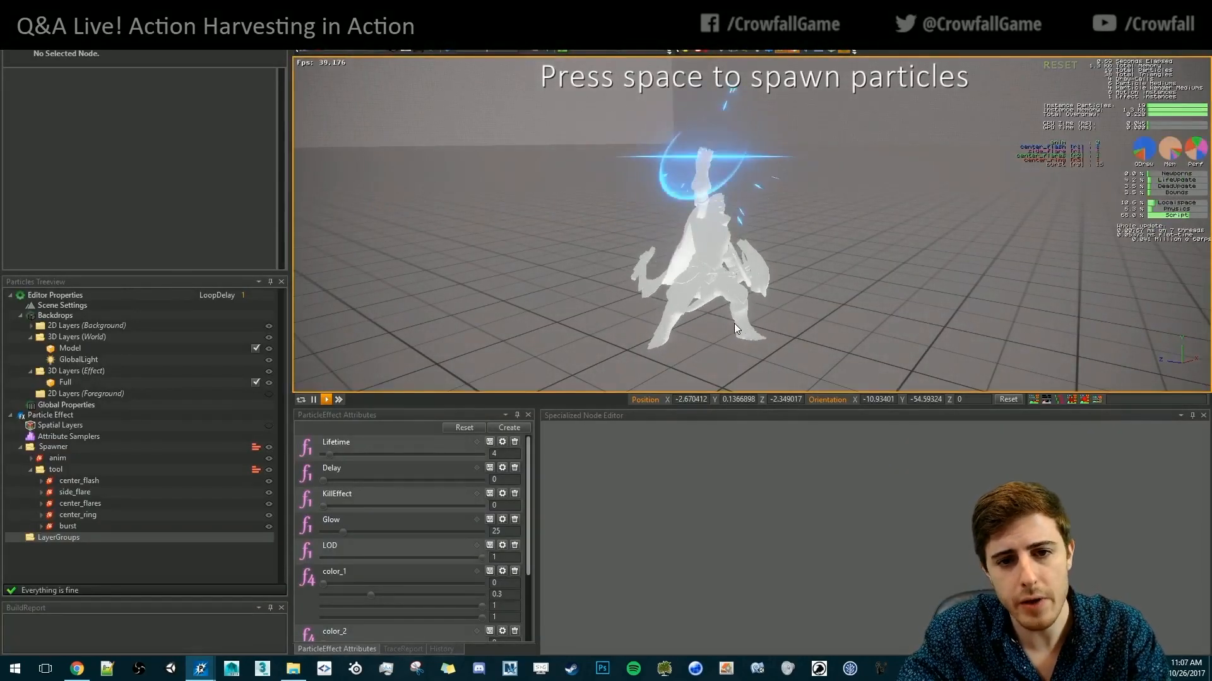
middle_drag(782, 281, 781, 320)
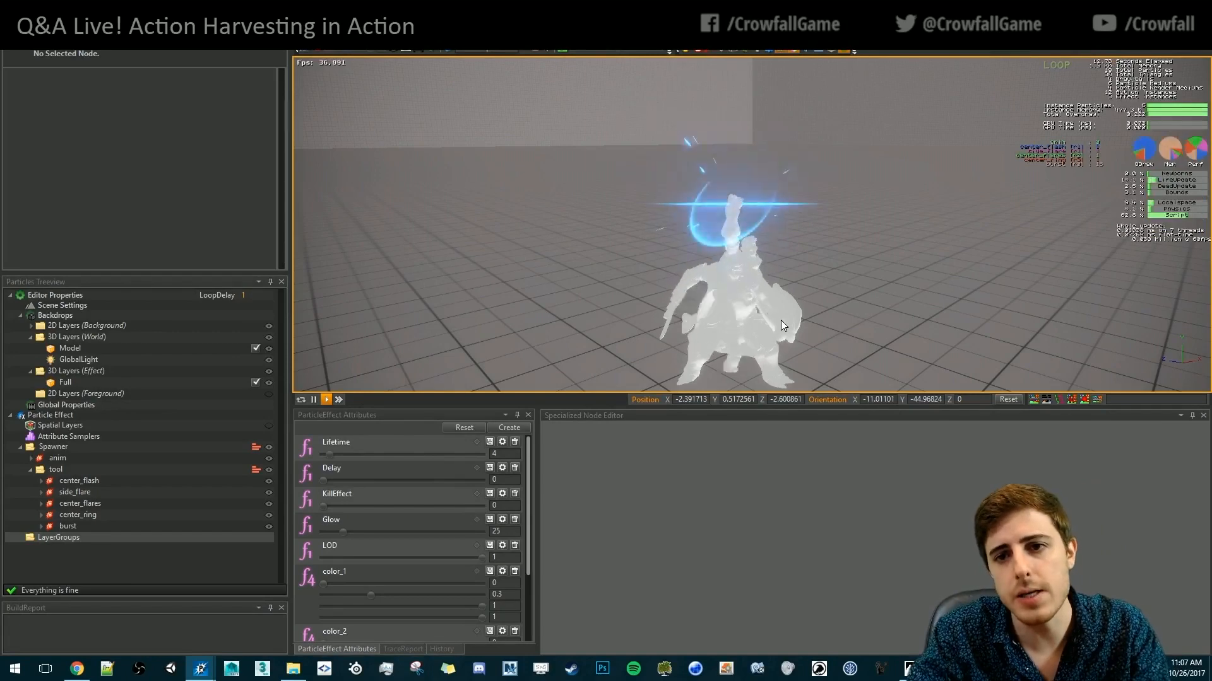
click(1124, 8)
click(1059, 334)
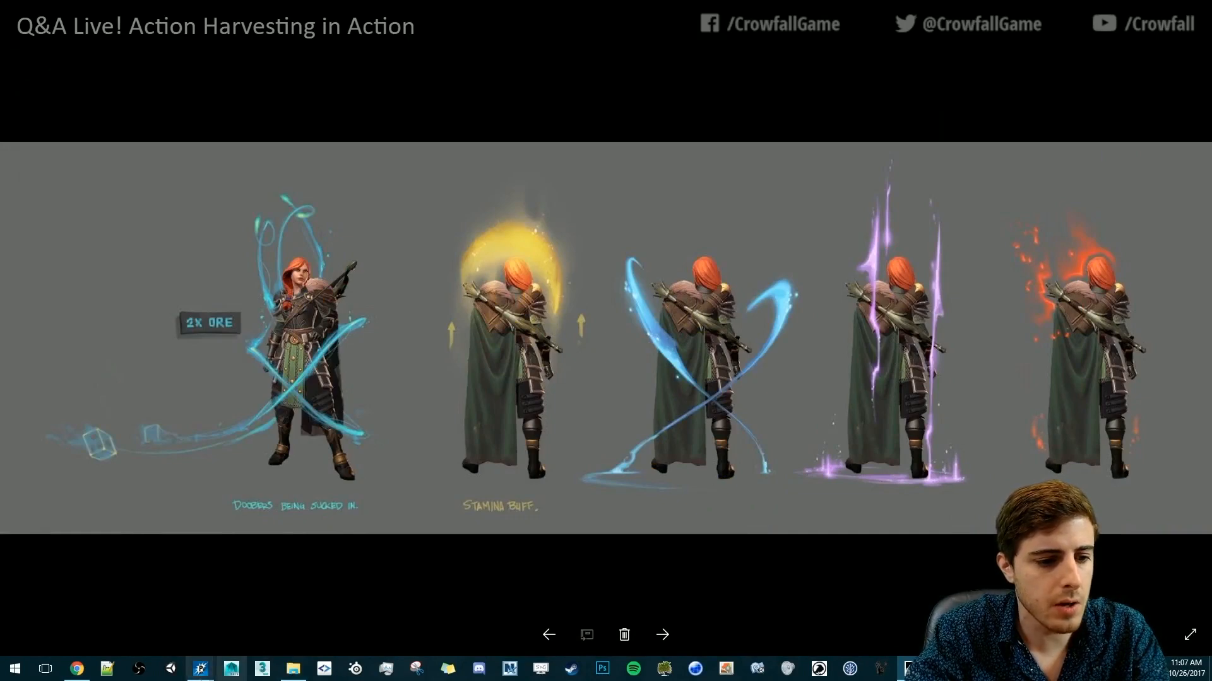
Return to the spinning runes effect, collapse its runes_spin layer and compare the effect with the buff concept art
mouse_move(201, 669)
click(238, 619)
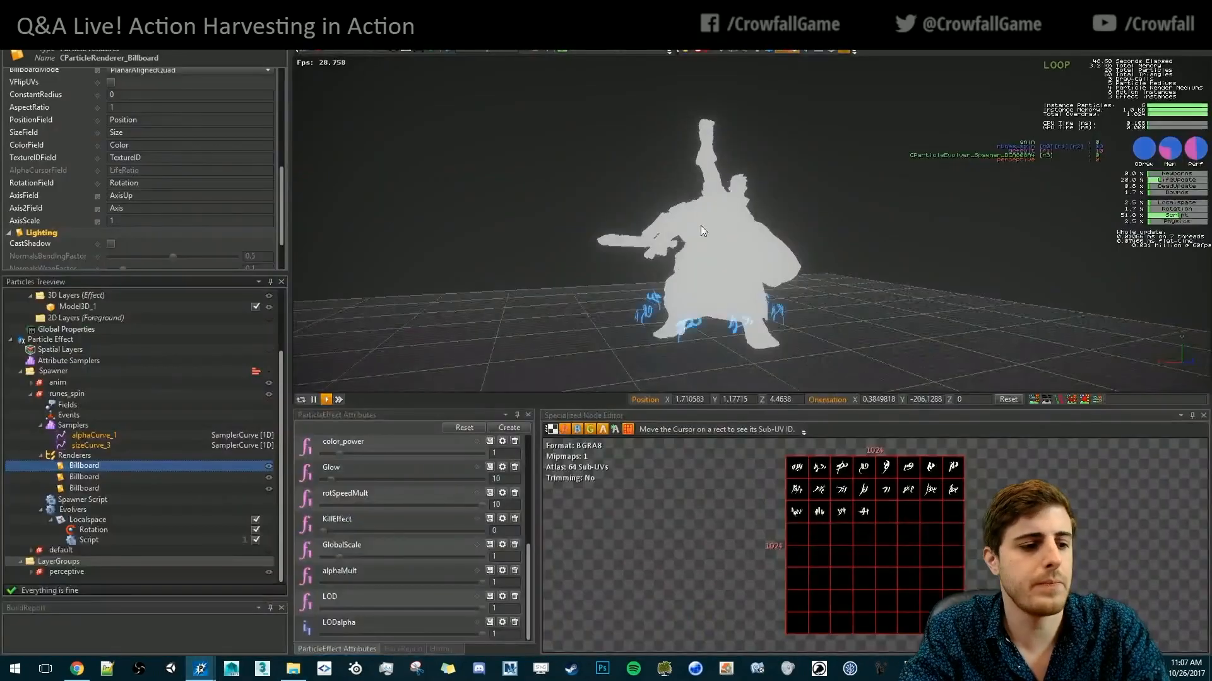
click(30, 395)
key(alt+Tab)
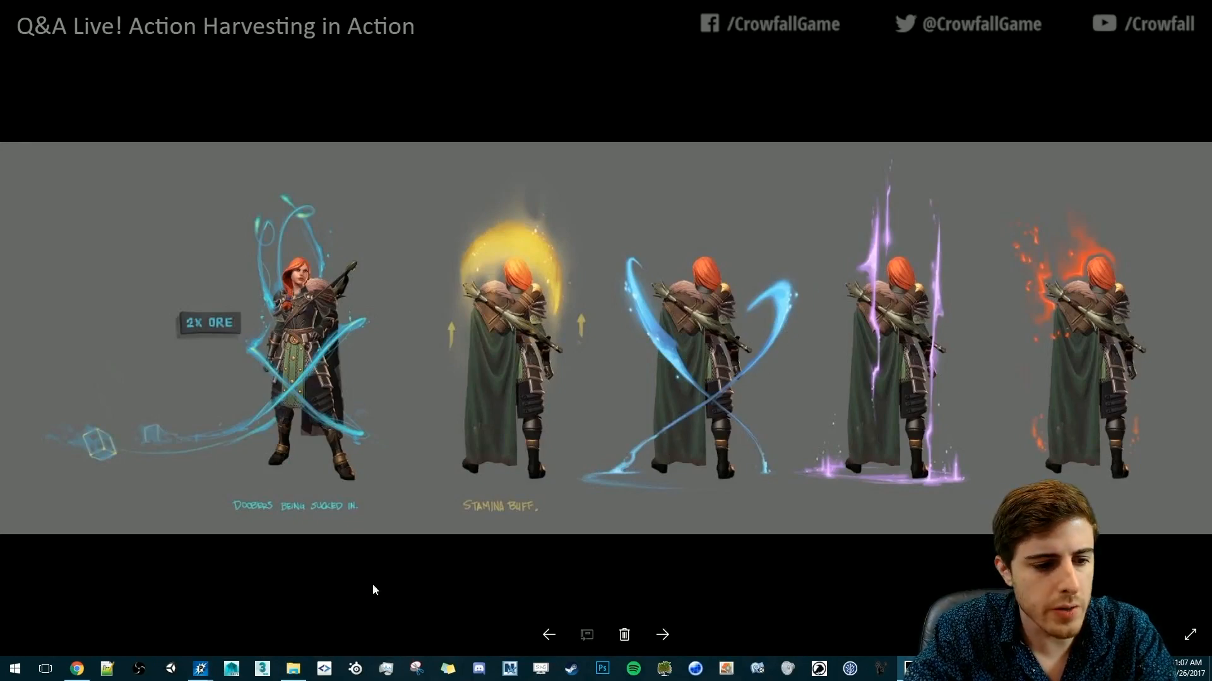
click(205, 610)
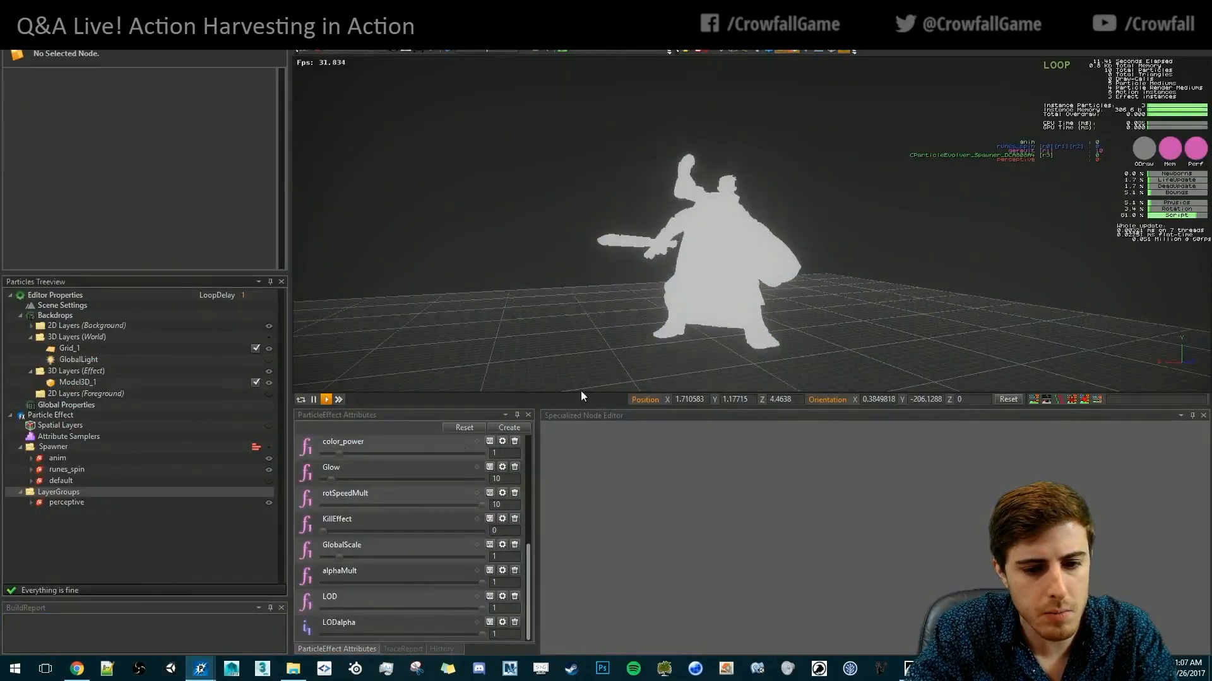
click(787, 668)
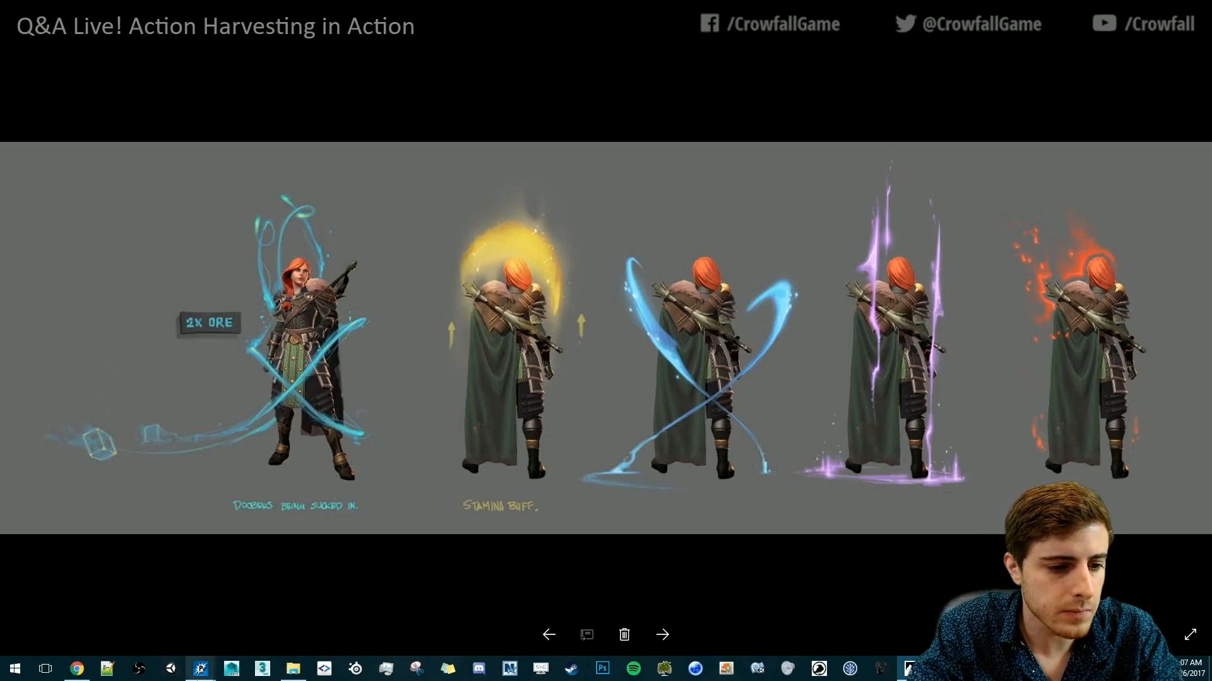
mouse_move(200, 668)
click(204, 612)
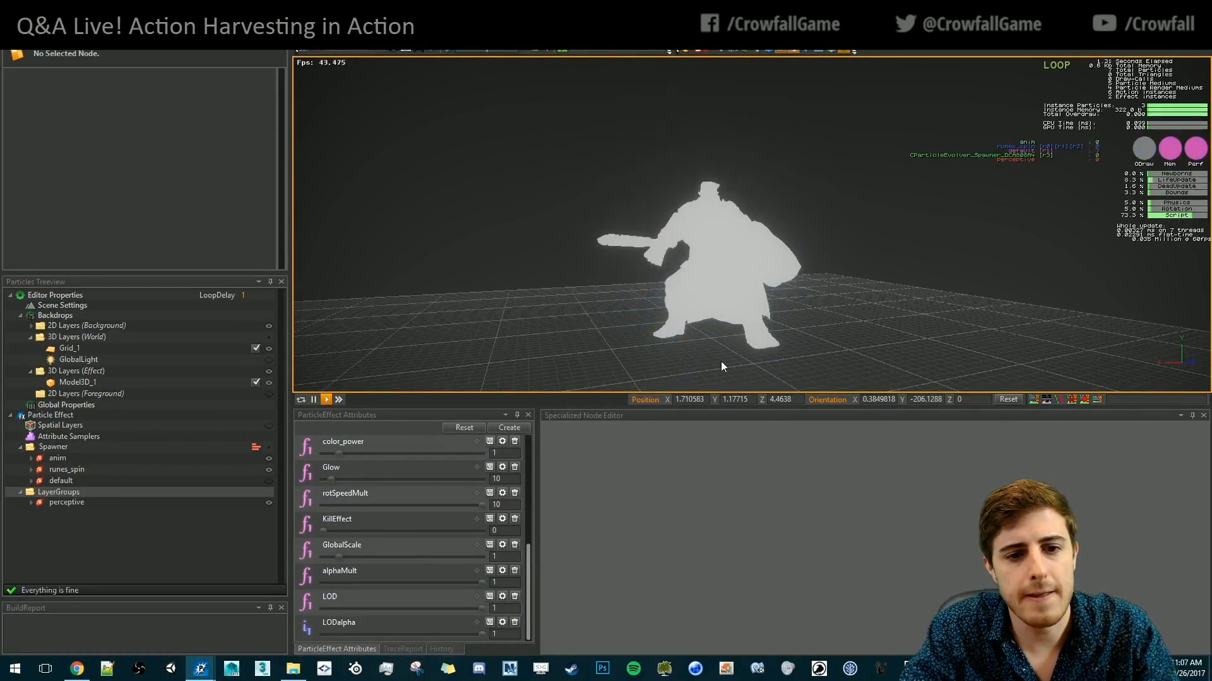
Rename the default particle layer under Spawner as perceptive_ribbon and expand its contents
click(64, 480)
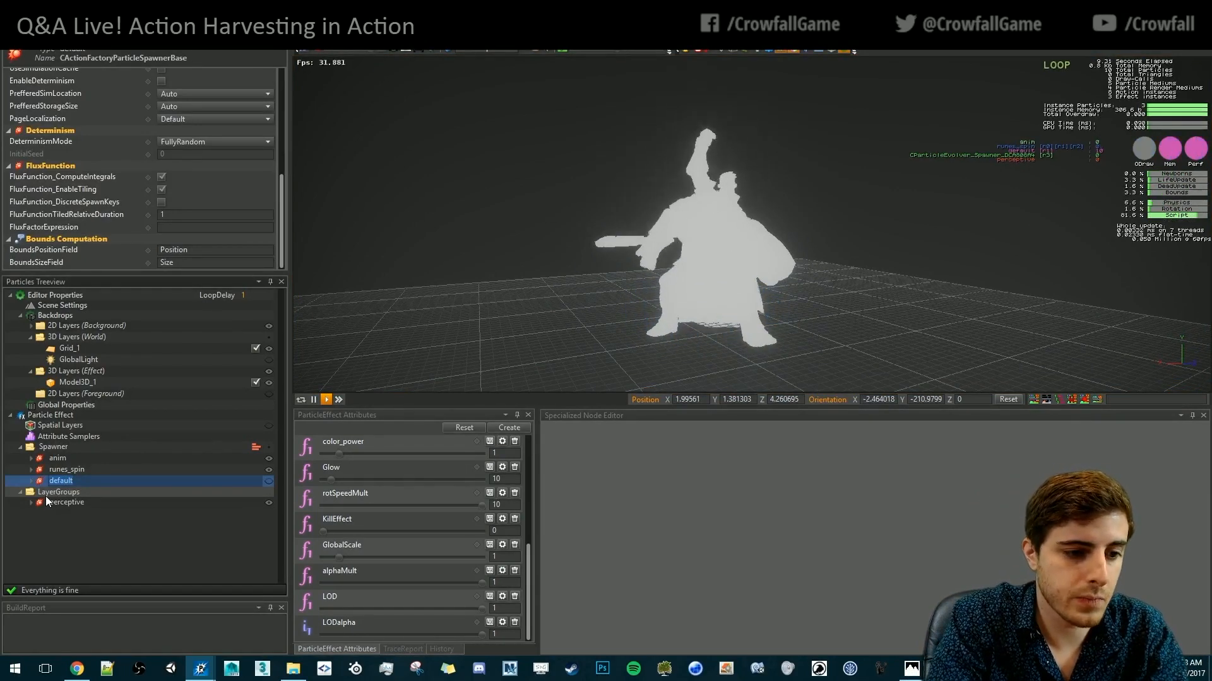
key(BackSpace)
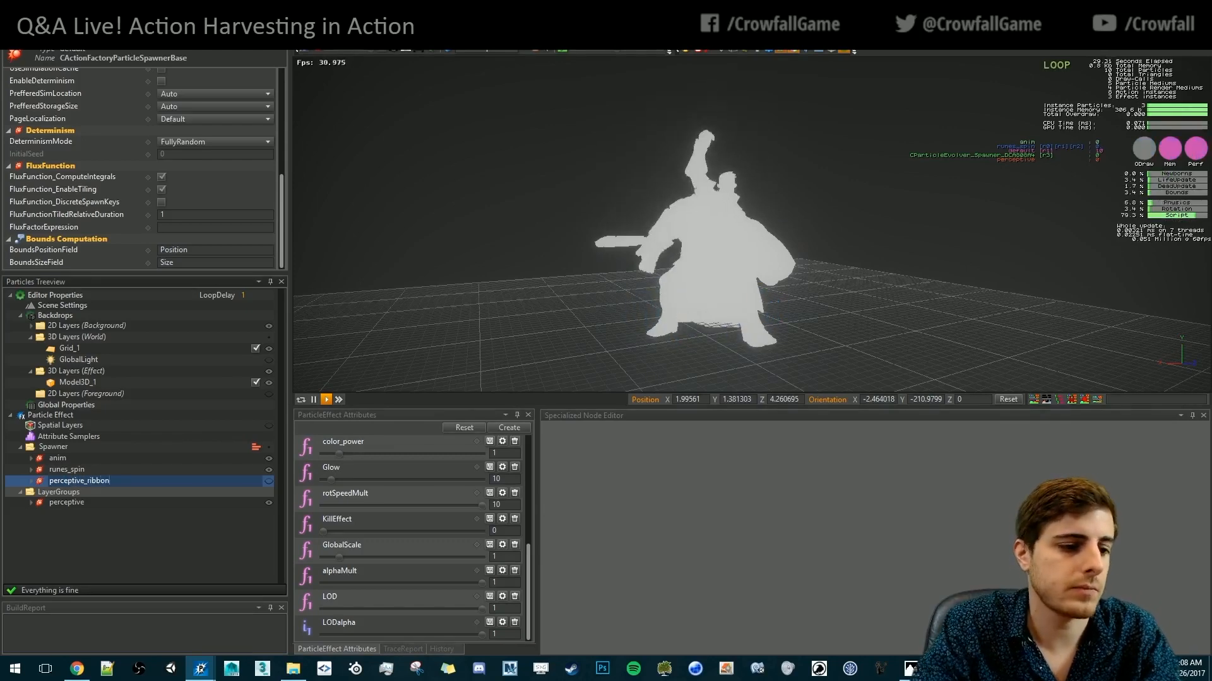
key(Return)
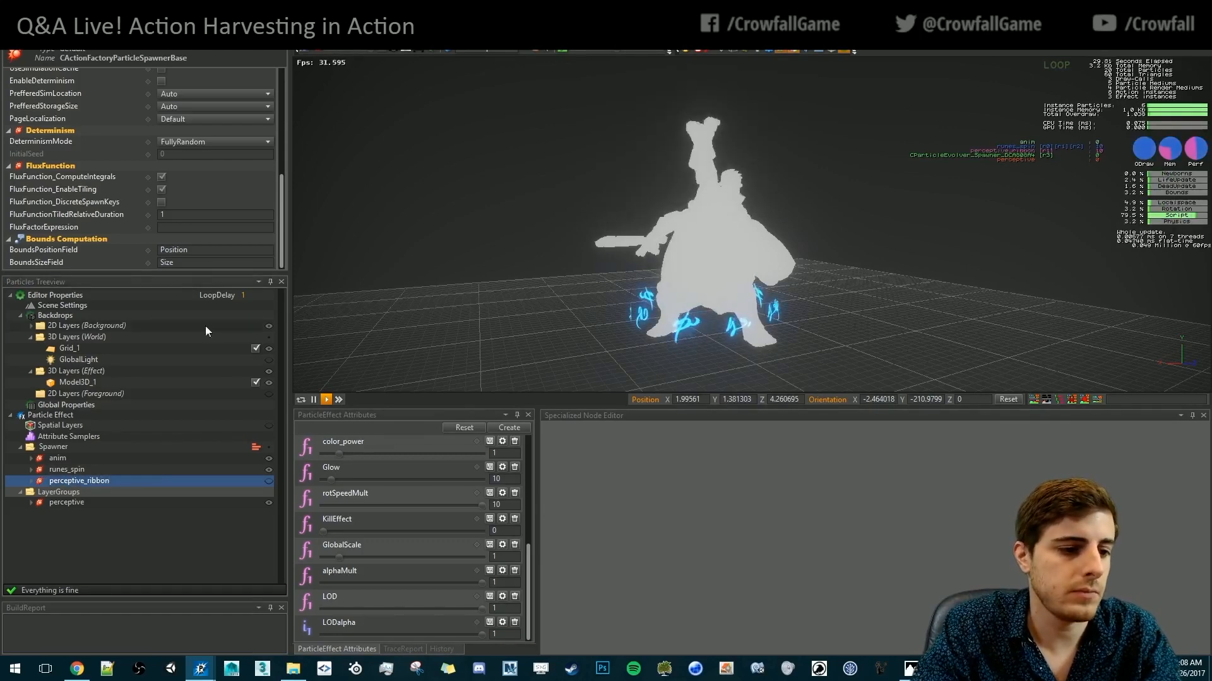
click(31, 482)
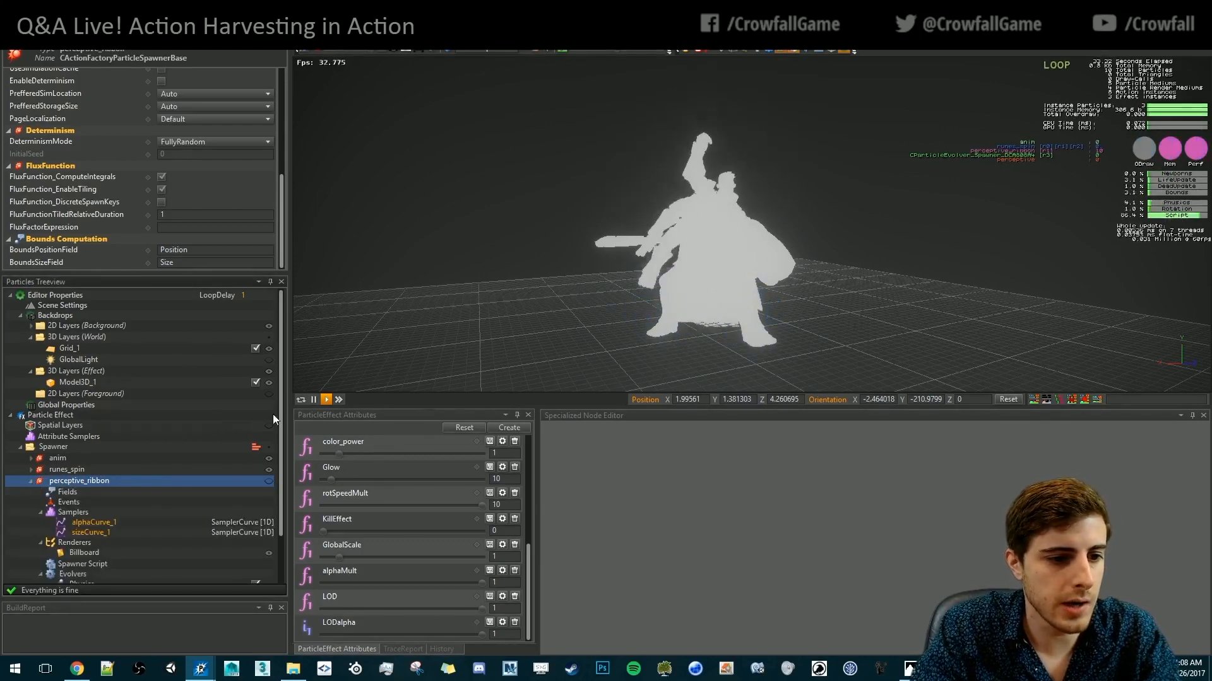
Hide the character model and the runes_spin layer, show perceptive_ribbon and replay the effect
click(269, 383)
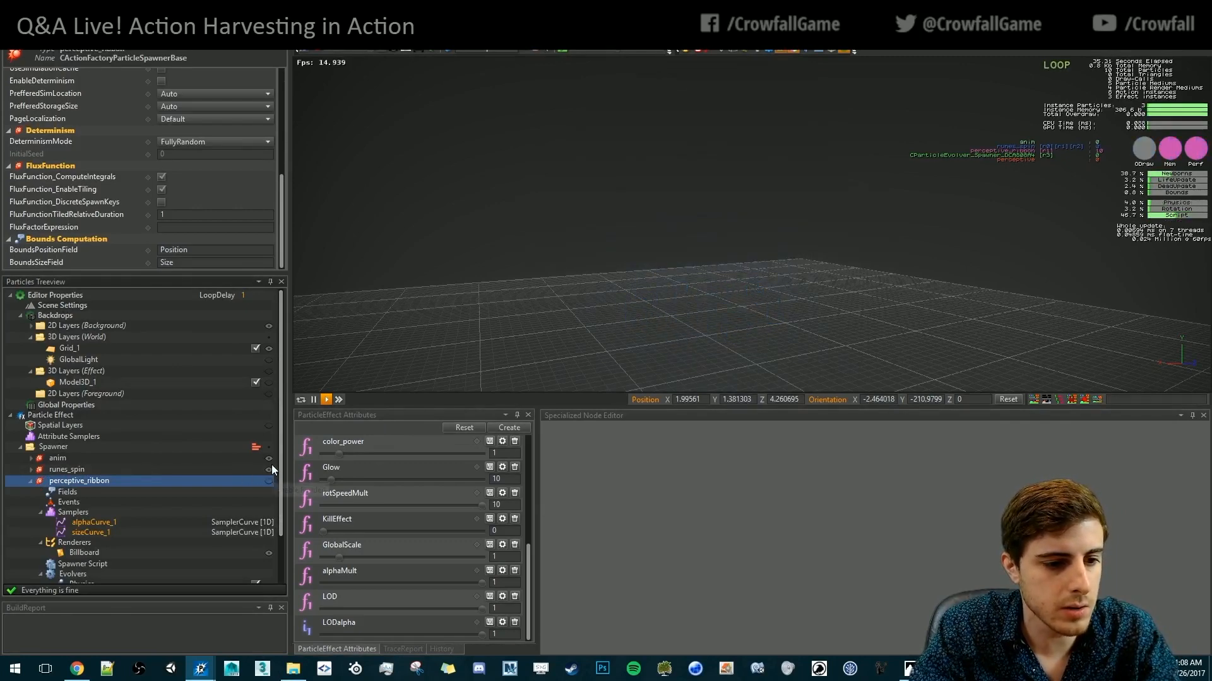
click(267, 471)
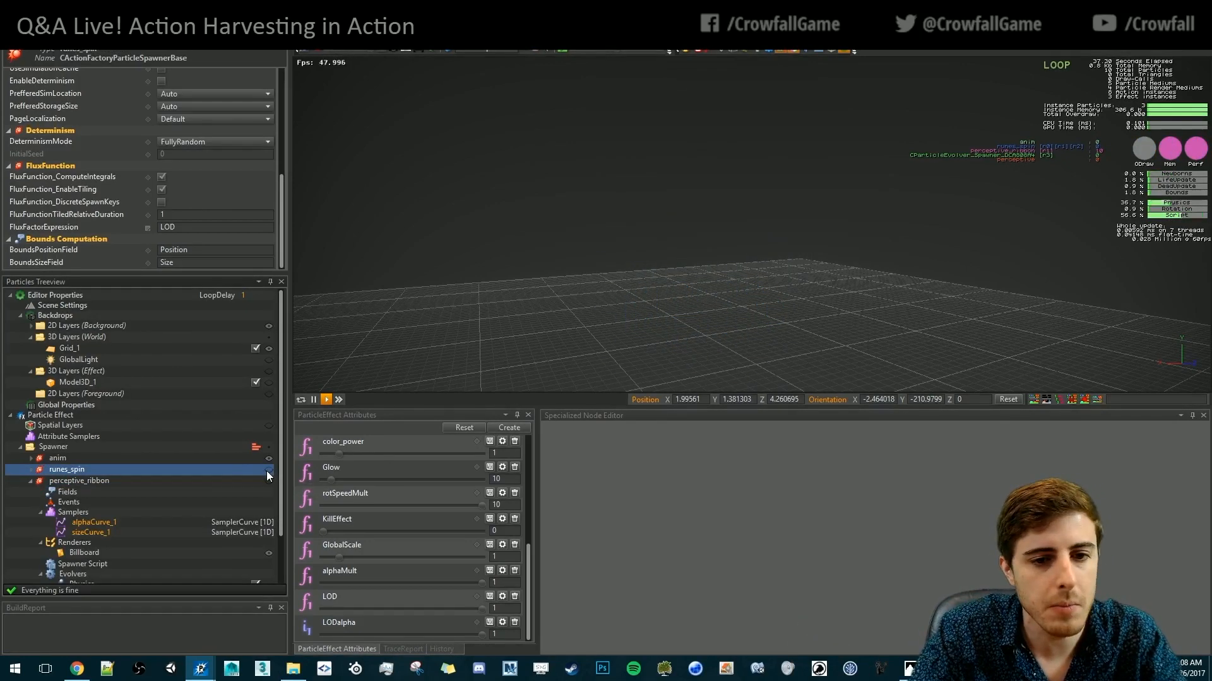
click(571, 274)
key(space)
middle_drag(873, 354, 807, 334)
scroll(858, 309, down, 1)
click(268, 481)
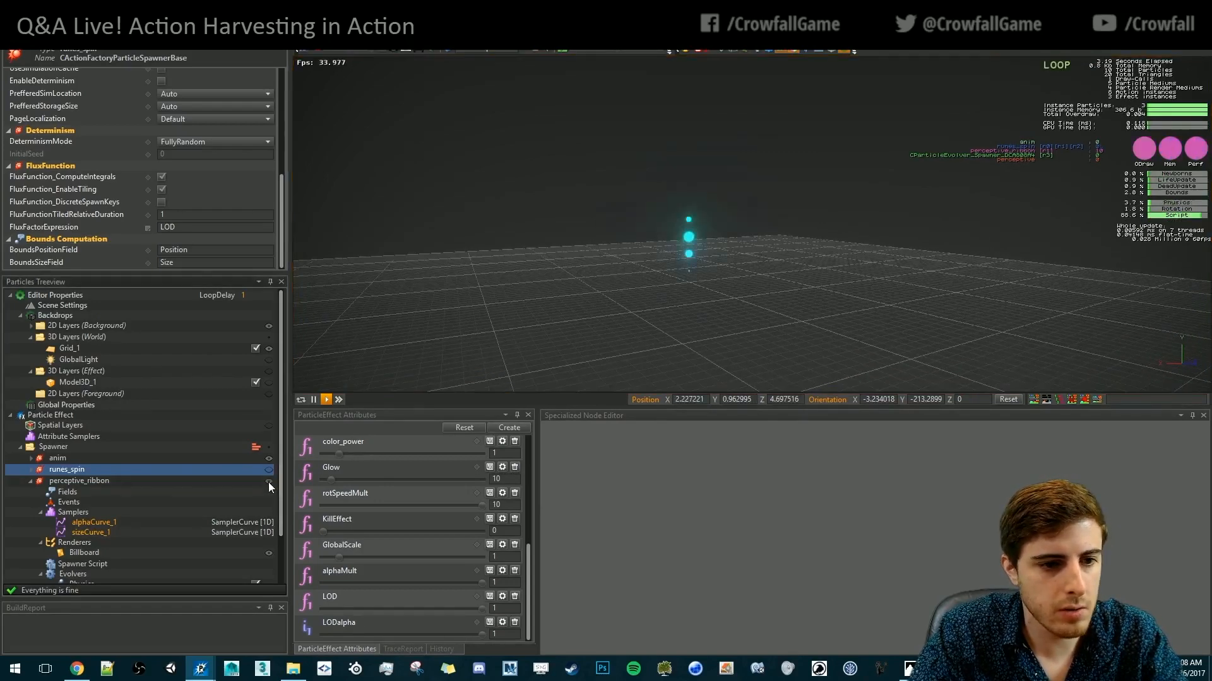
Inspect the texture atlas of the Billboard renderer under perceptive_ribbon and replay the effect
scroll(83, 529, down, 1)
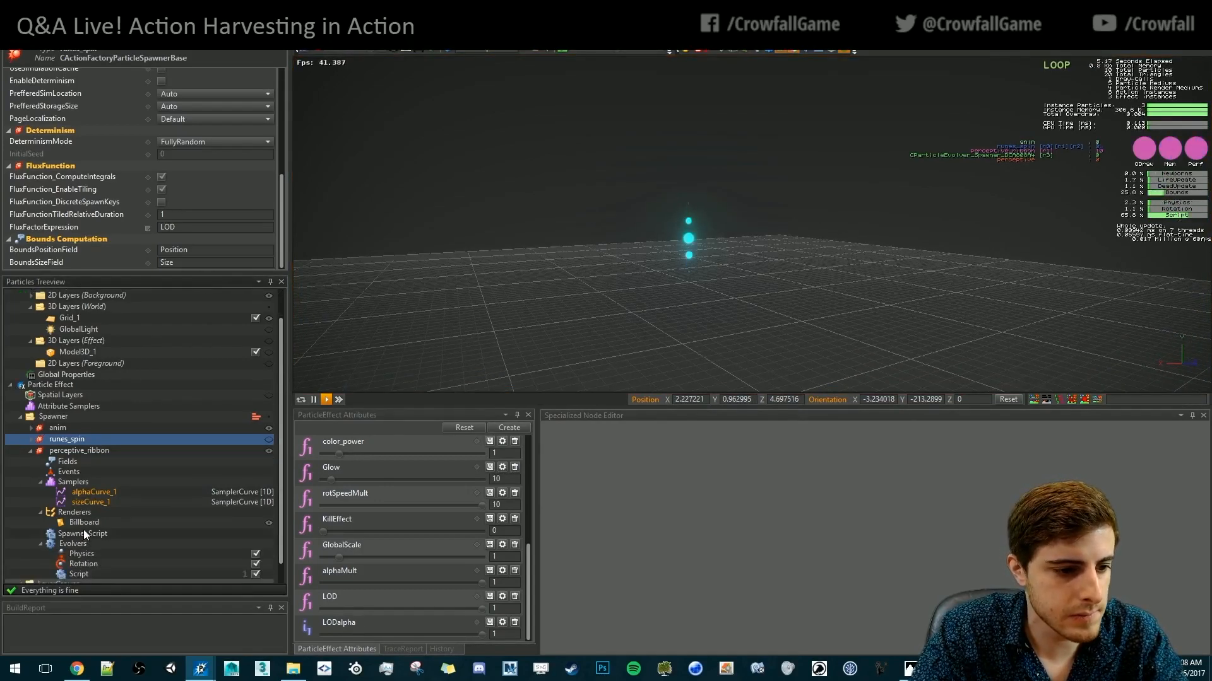
click(85, 524)
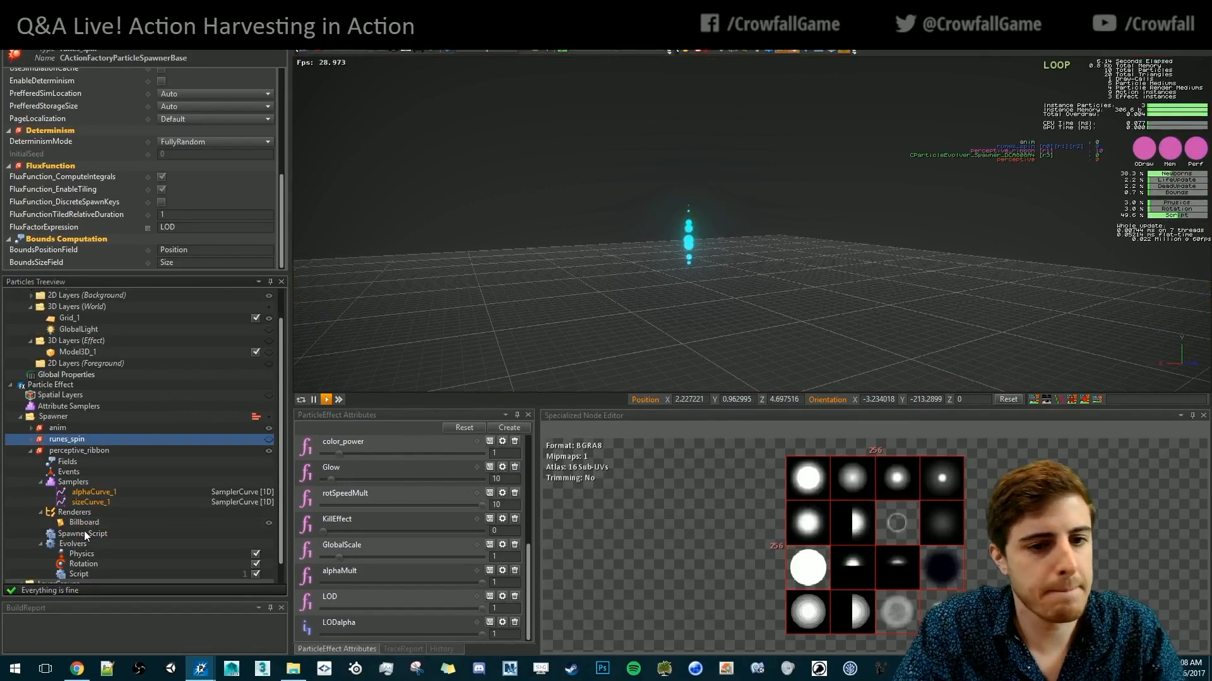
click(509, 331)
key(space)
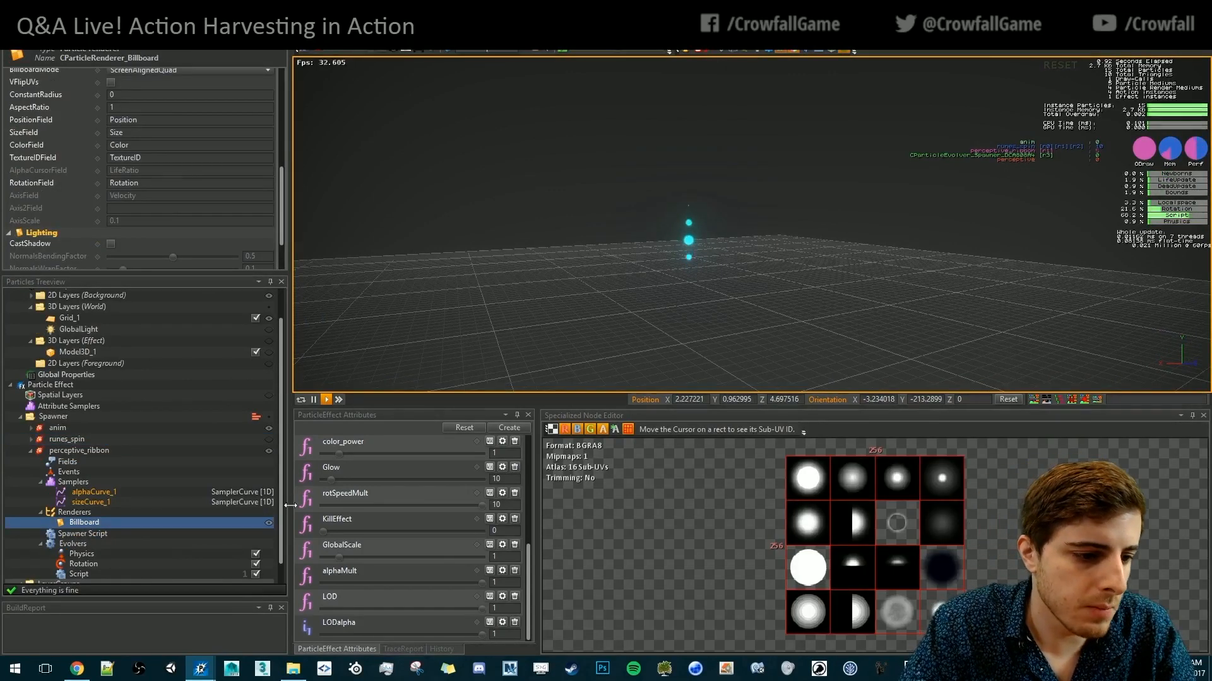
Add a CParticleEvolver_Spawner evolver to perceptive_ribbon and name its spawned layer ribbon
scroll(108, 530, down, 1)
click(74, 520)
right_click(71, 521)
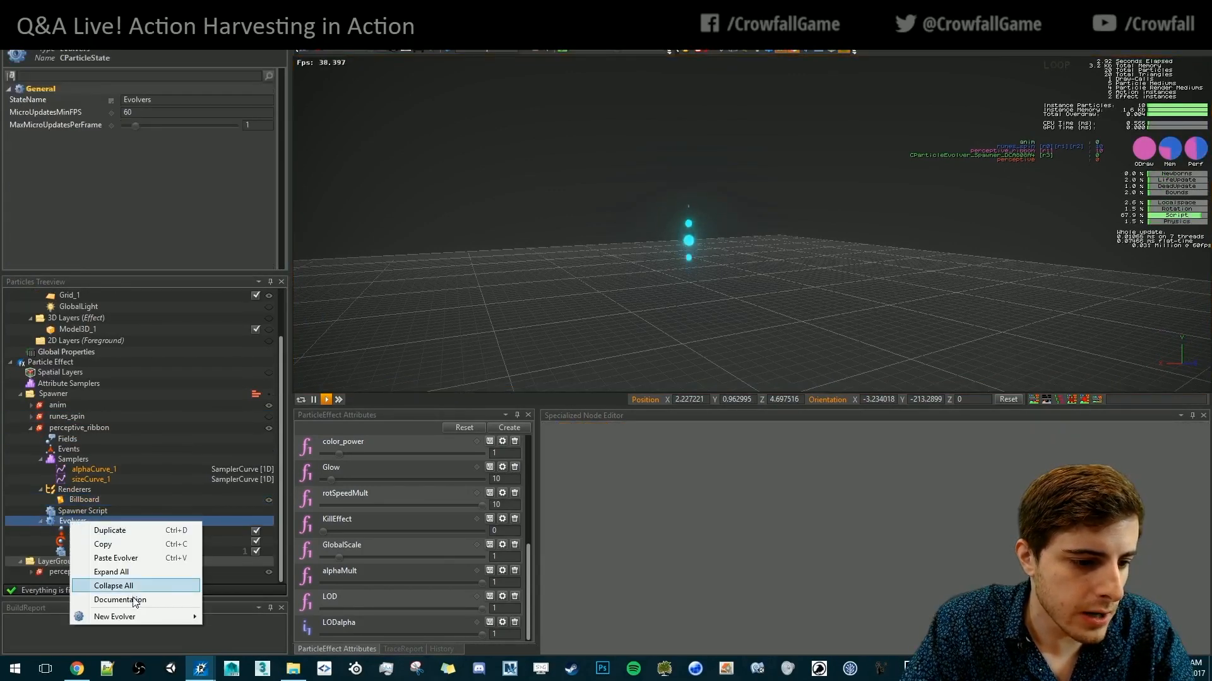
mouse_move(150, 619)
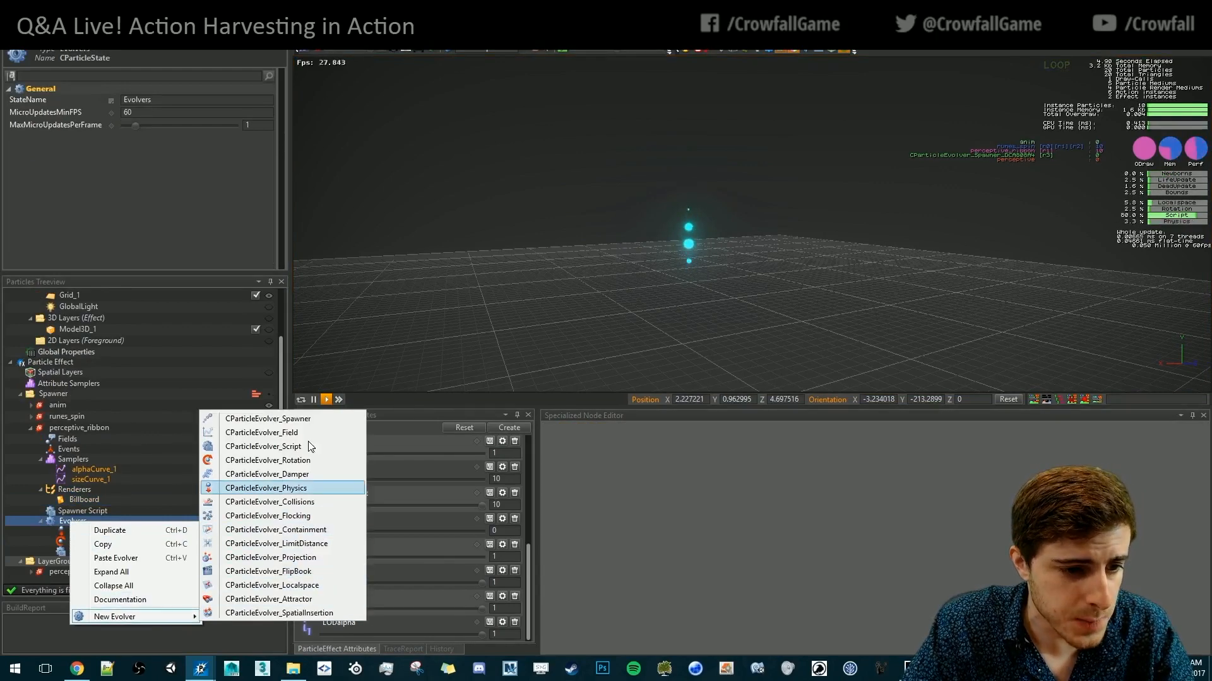
click(305, 419)
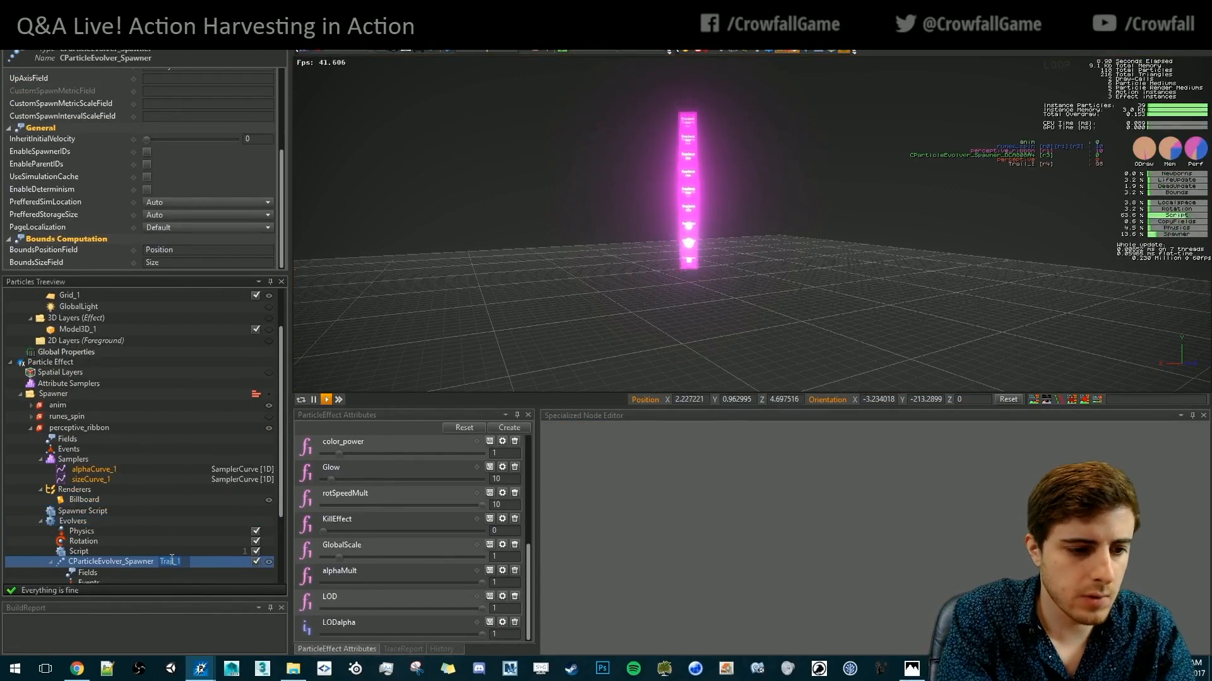
text(ribbon)
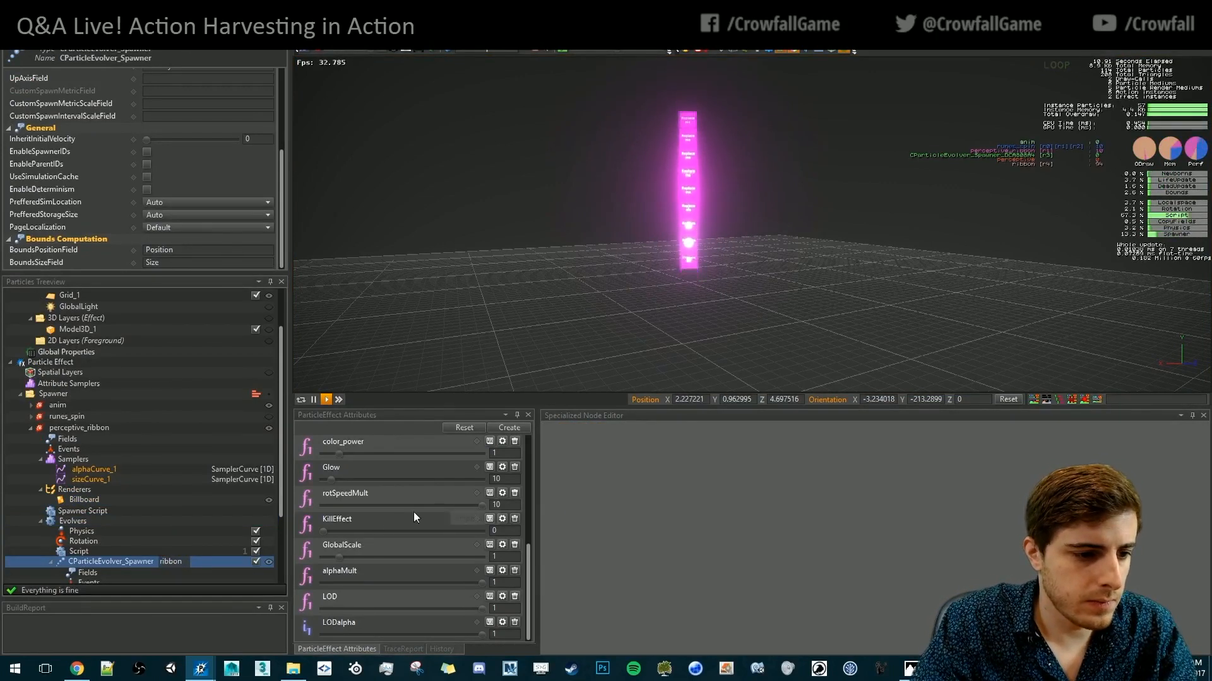
View perceptive_ribbon's spawner script and replace the ribbon spawner's Billboard renderer with a CParticleRenderer_Ribbon
click(75, 511)
scroll(95, 530, down, 2)
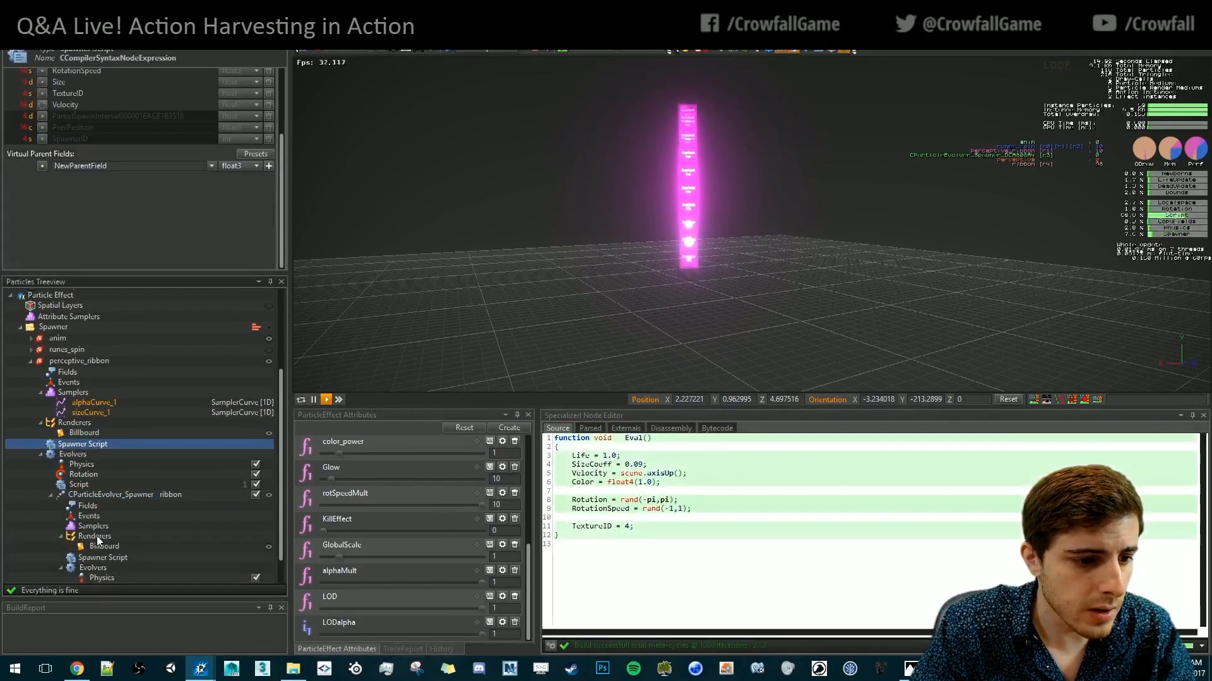
click(105, 547)
key(Delete)
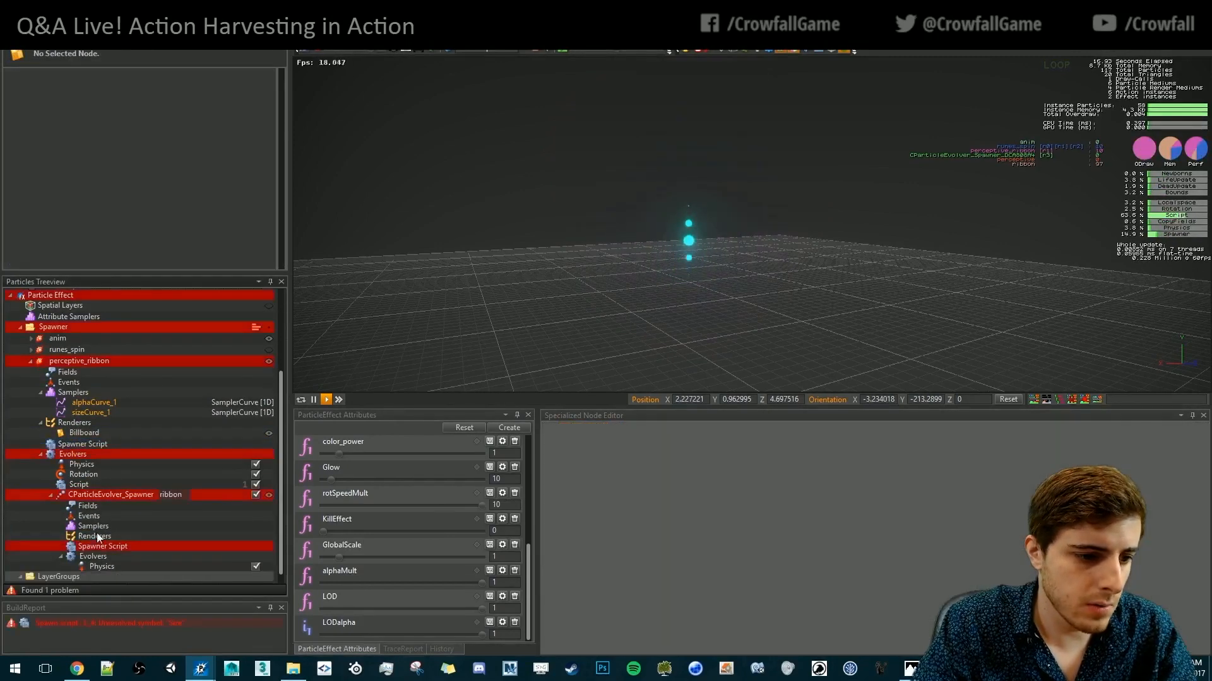
right_click(90, 537)
mouse_move(164, 604)
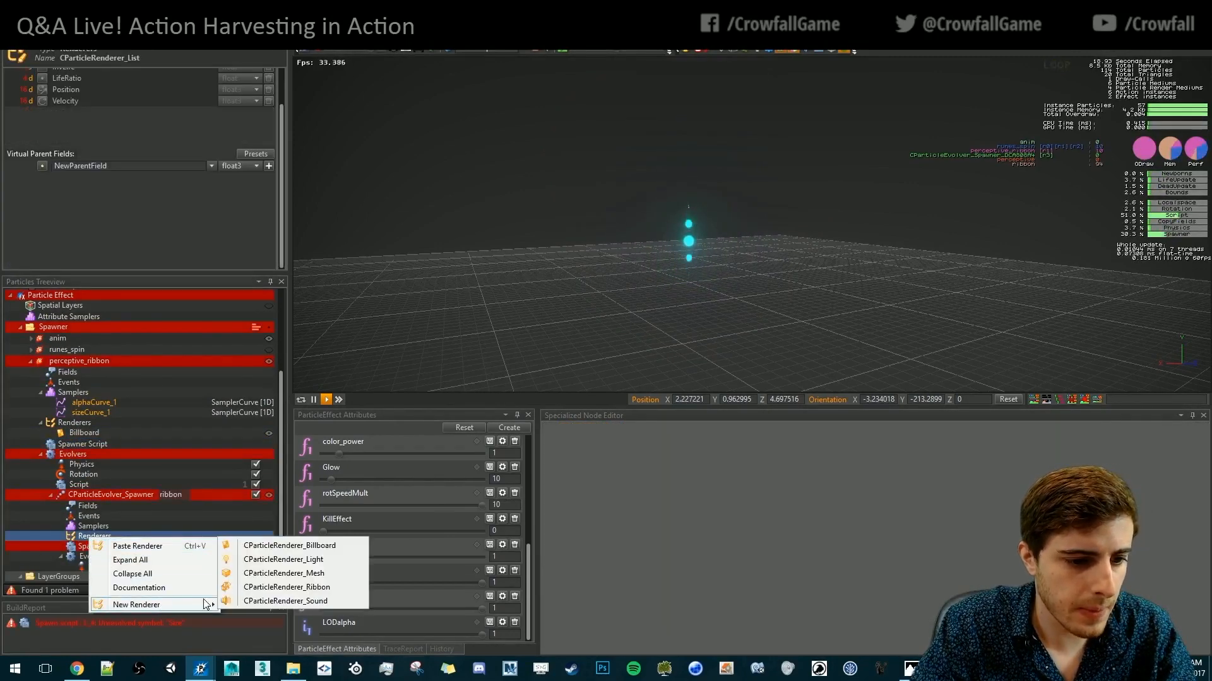
click(298, 584)
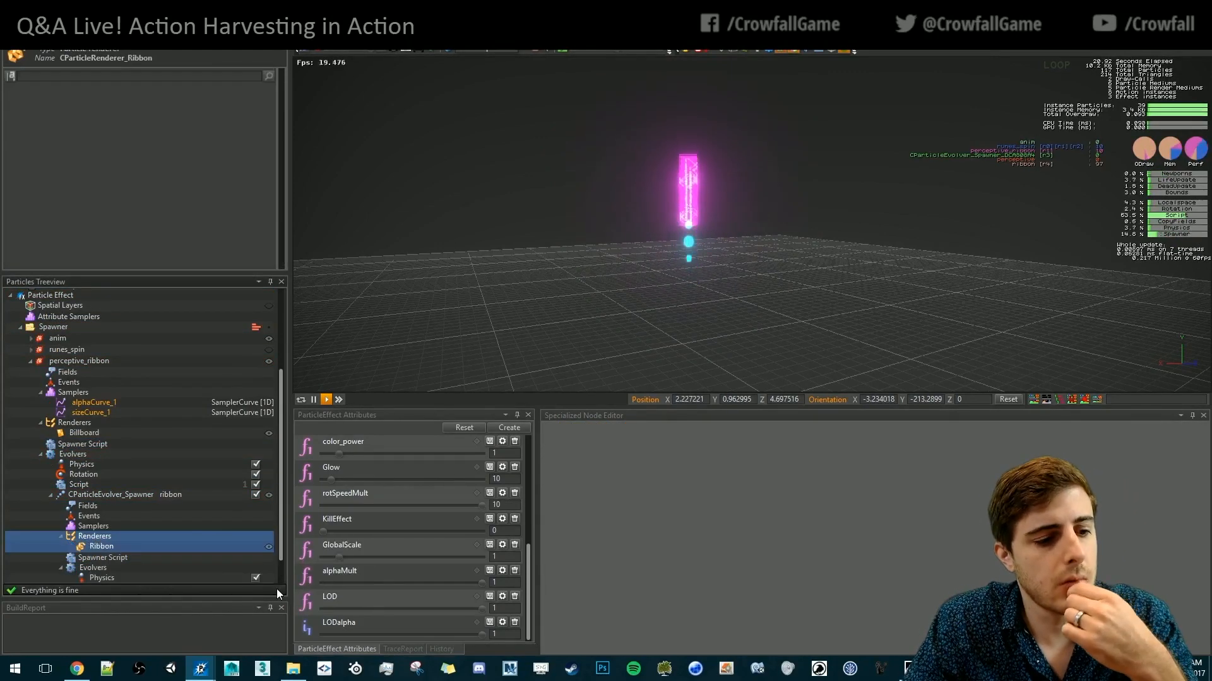
Set the Ribbon renderer's Diffuse texture to _fx_atlas_02_ribbons_01.png and its AtlasDefinition to AtlasX4.pkat
click(151, 547)
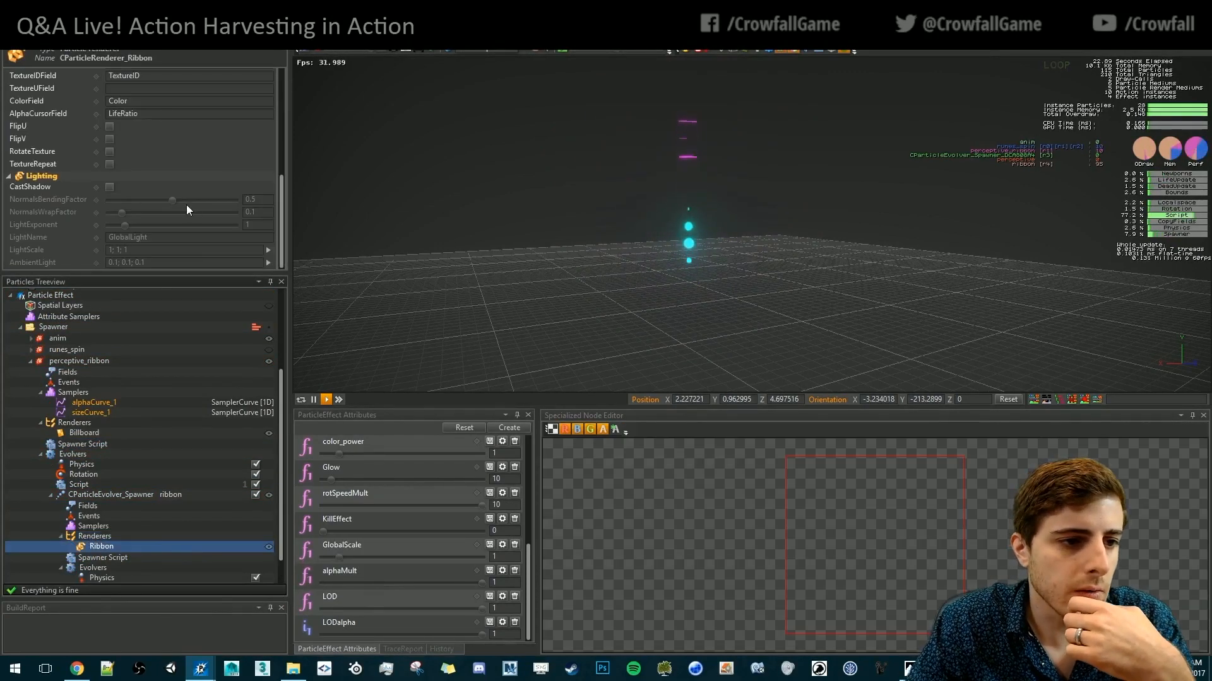
scroll(107, 136, up, 5)
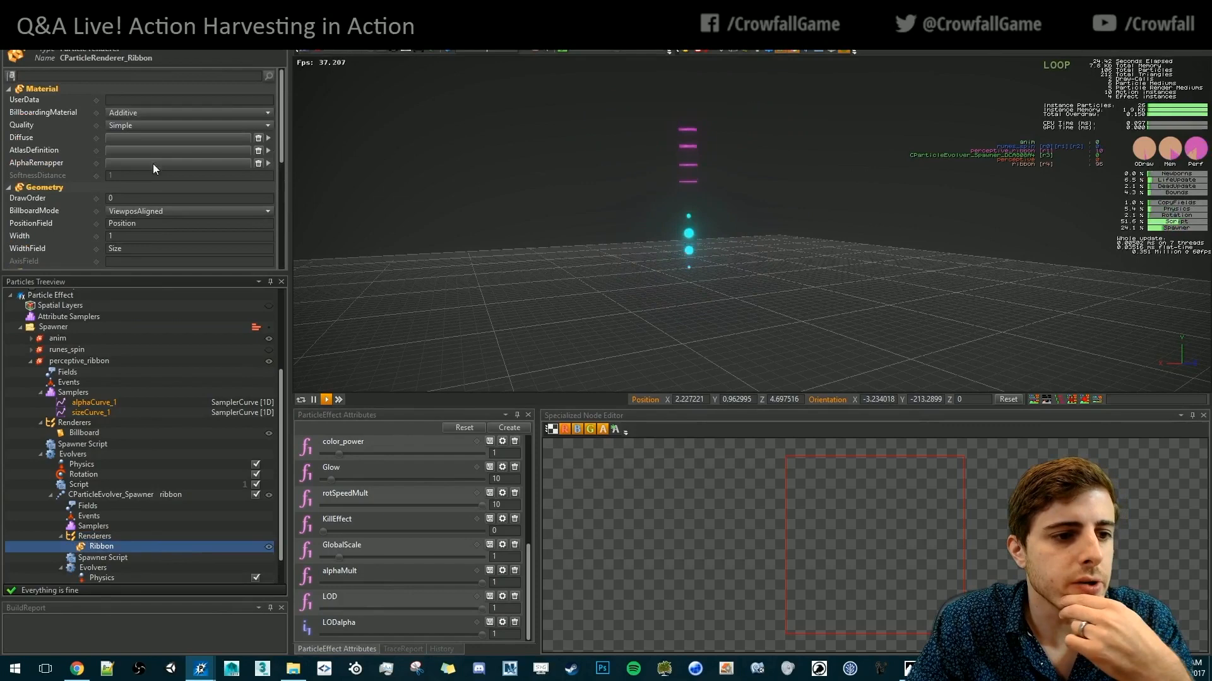
double_click(184, 140)
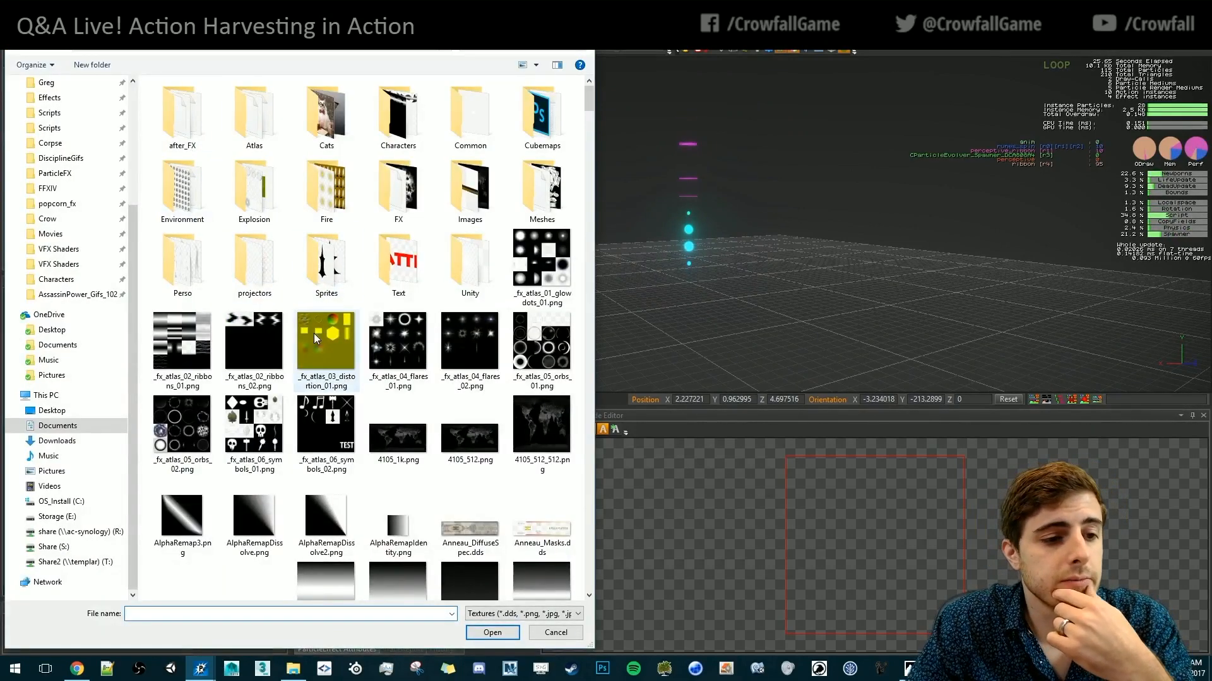
double_click(208, 353)
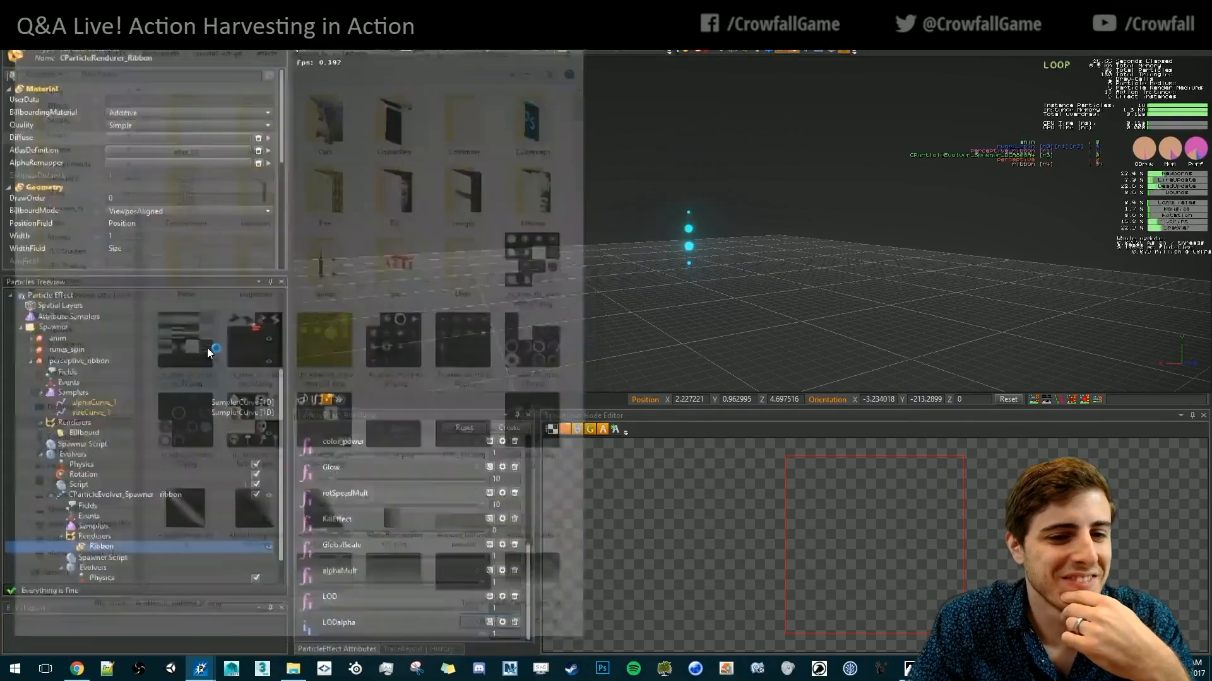
double_click(163, 152)
double_click(536, 354)
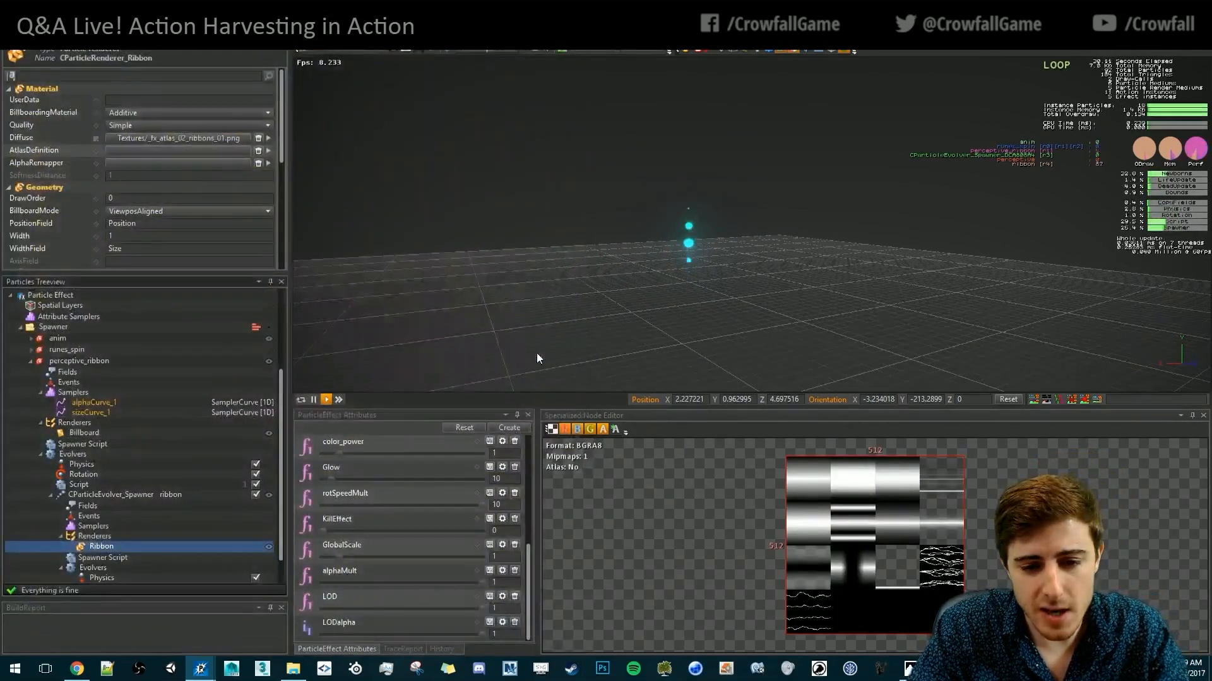
click(697, 543)
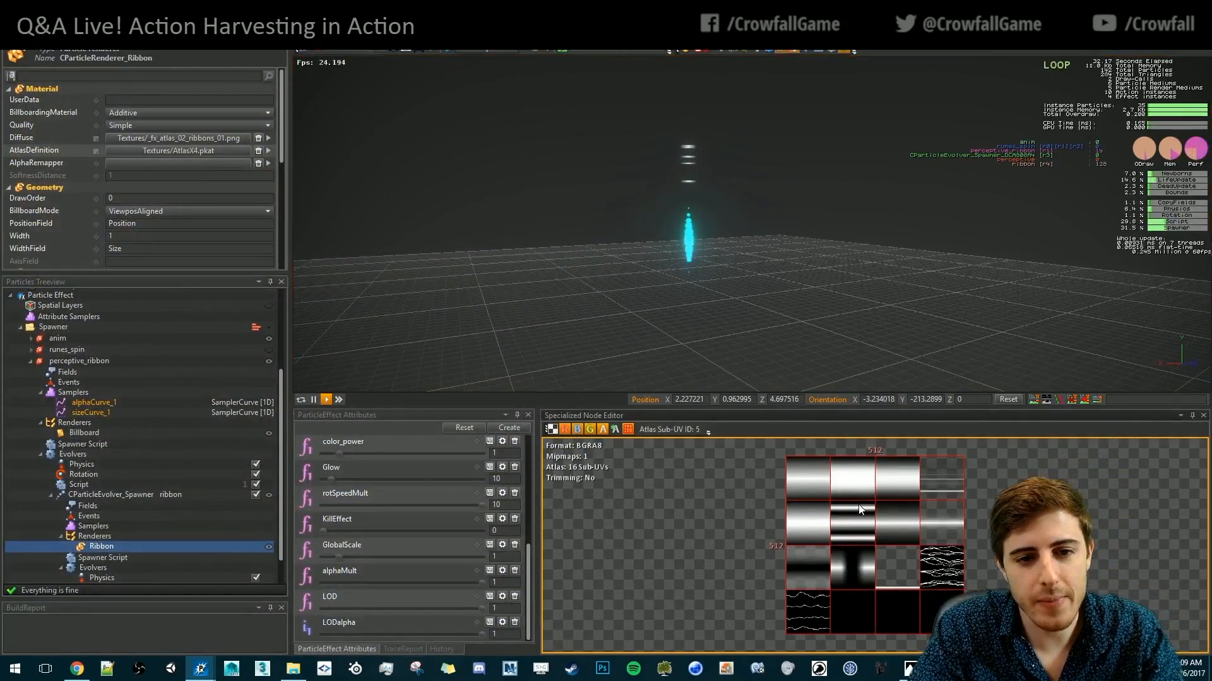
Add the line TextureID = 1; below the Color line in the ribbon layer's spawner script
mouse_move(865, 474)
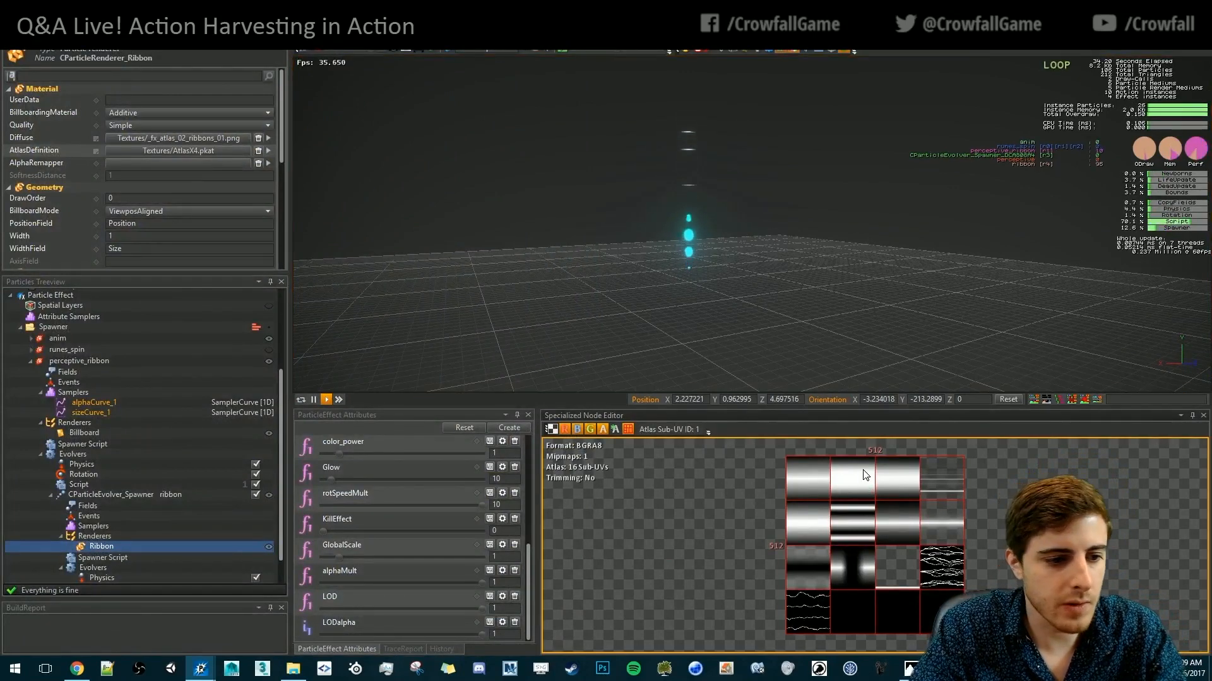
click(112, 558)
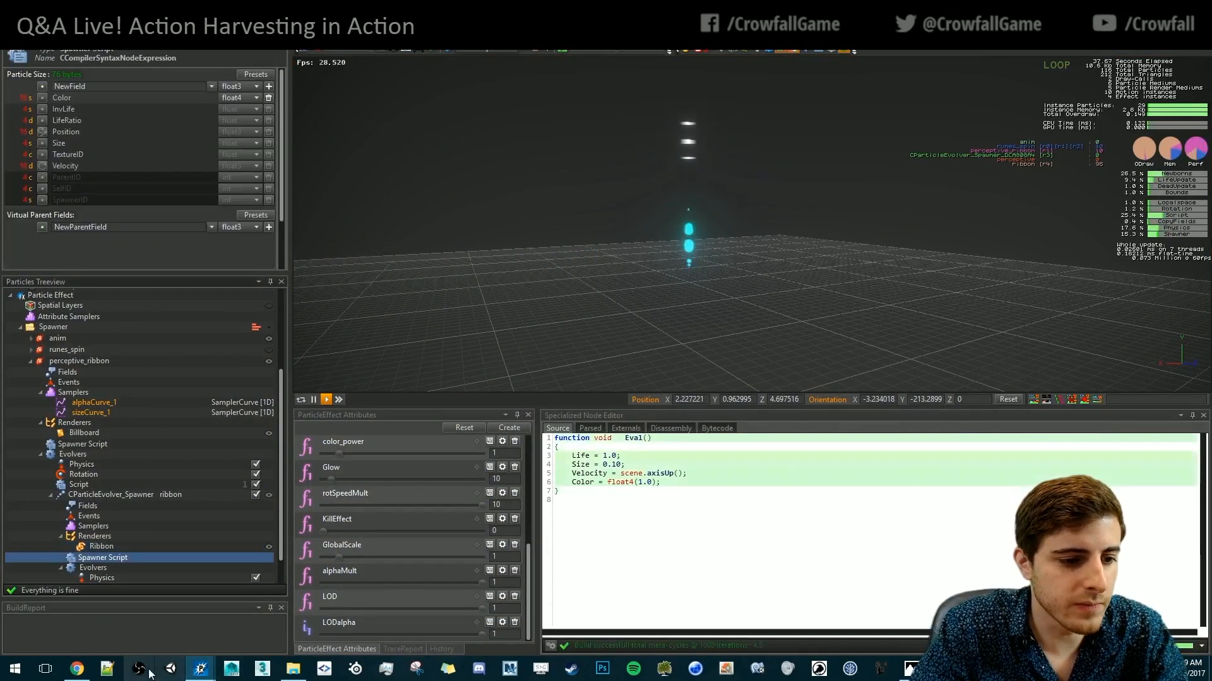
click(77, 669)
click(201, 669)
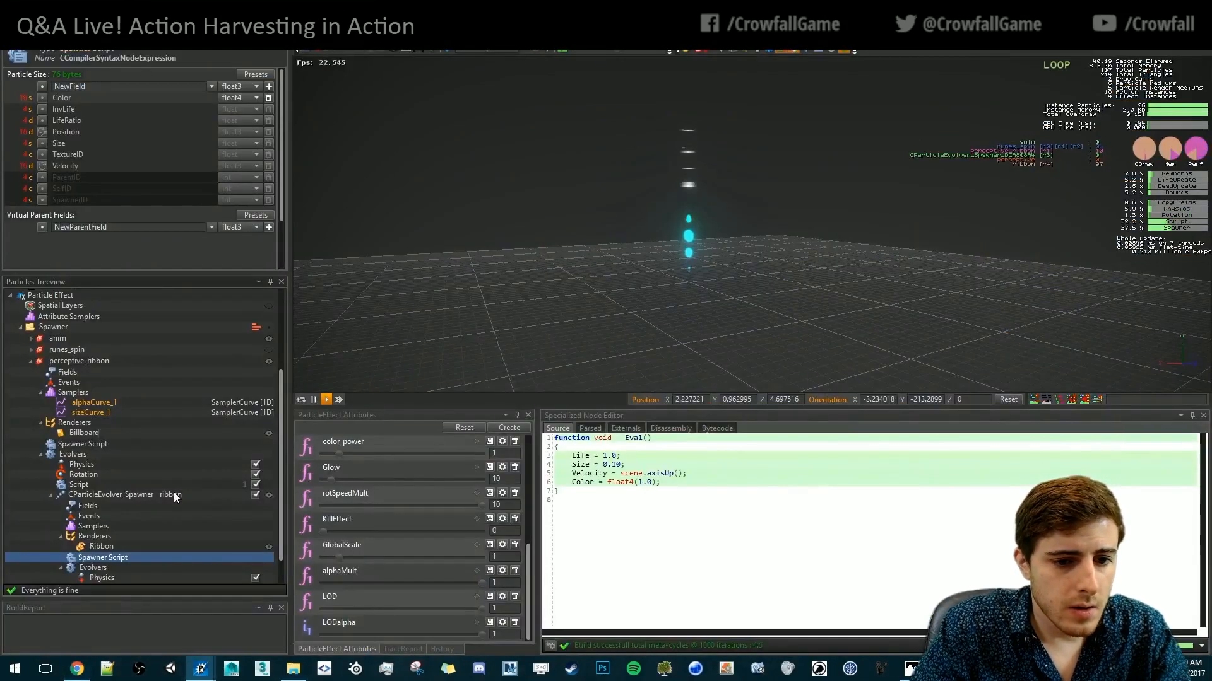
click(697, 482)
key(Return)
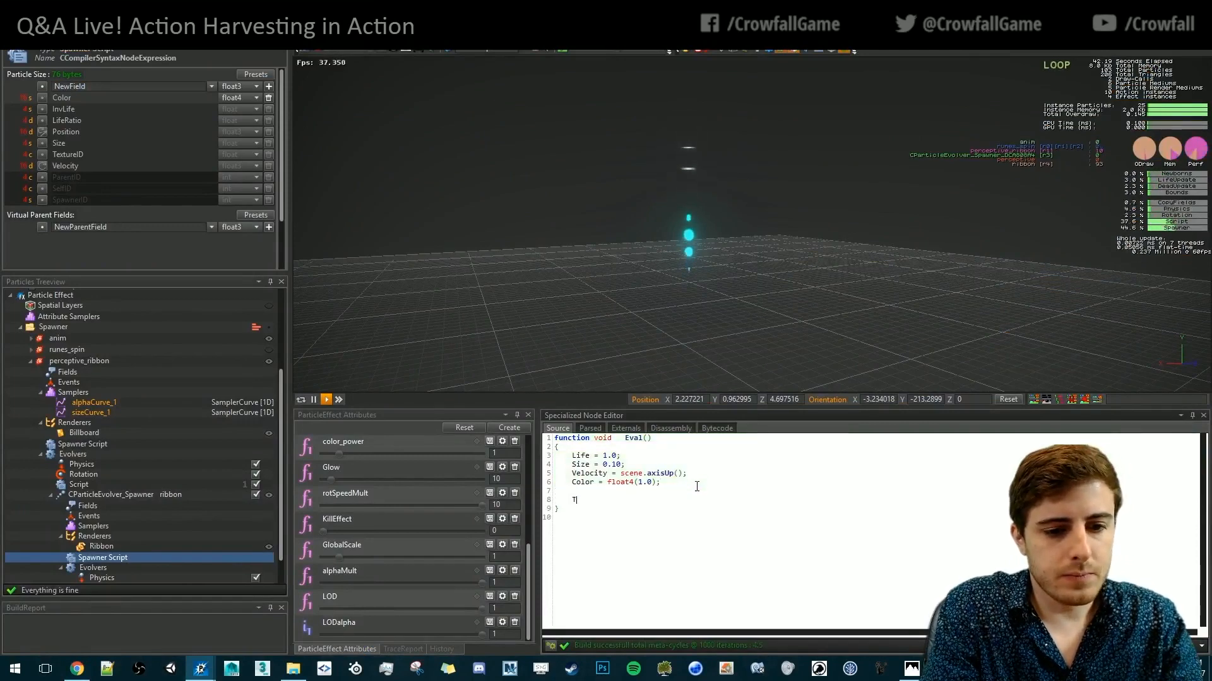
text(TextureID)
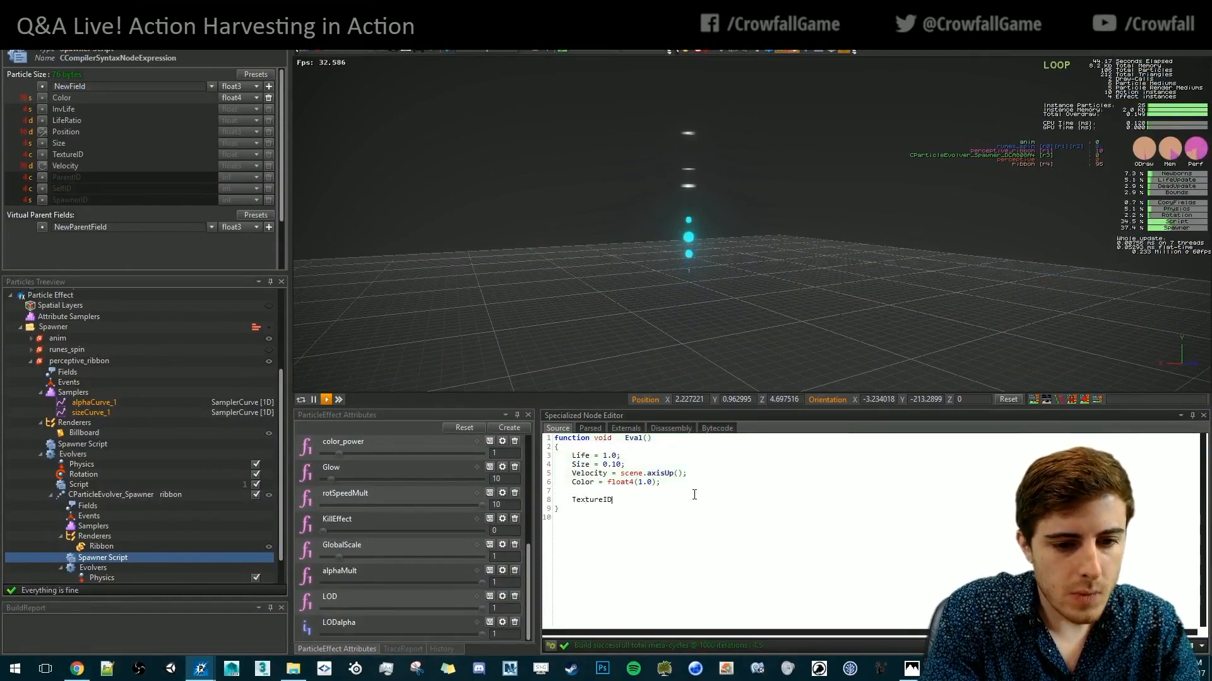
text( = 1;)
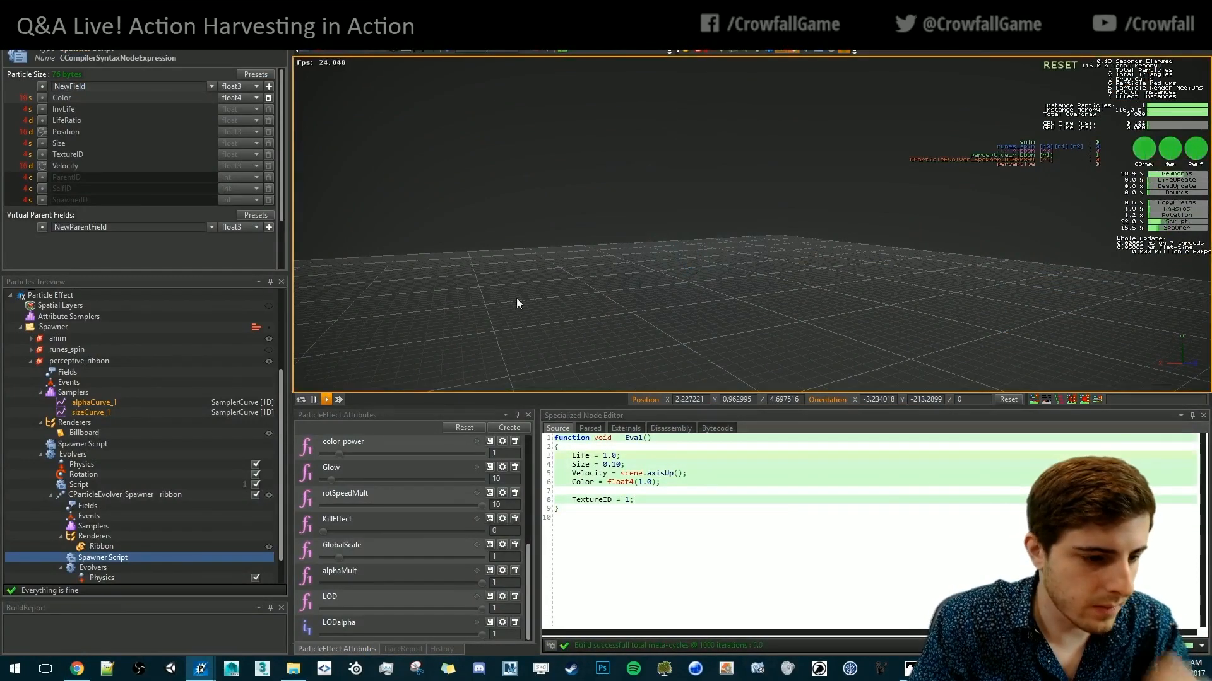
Examine perceptive_ribbon's own spawner script for its life, size, rotation and texture settings, and replay the effect
click(94, 484)
click(95, 444)
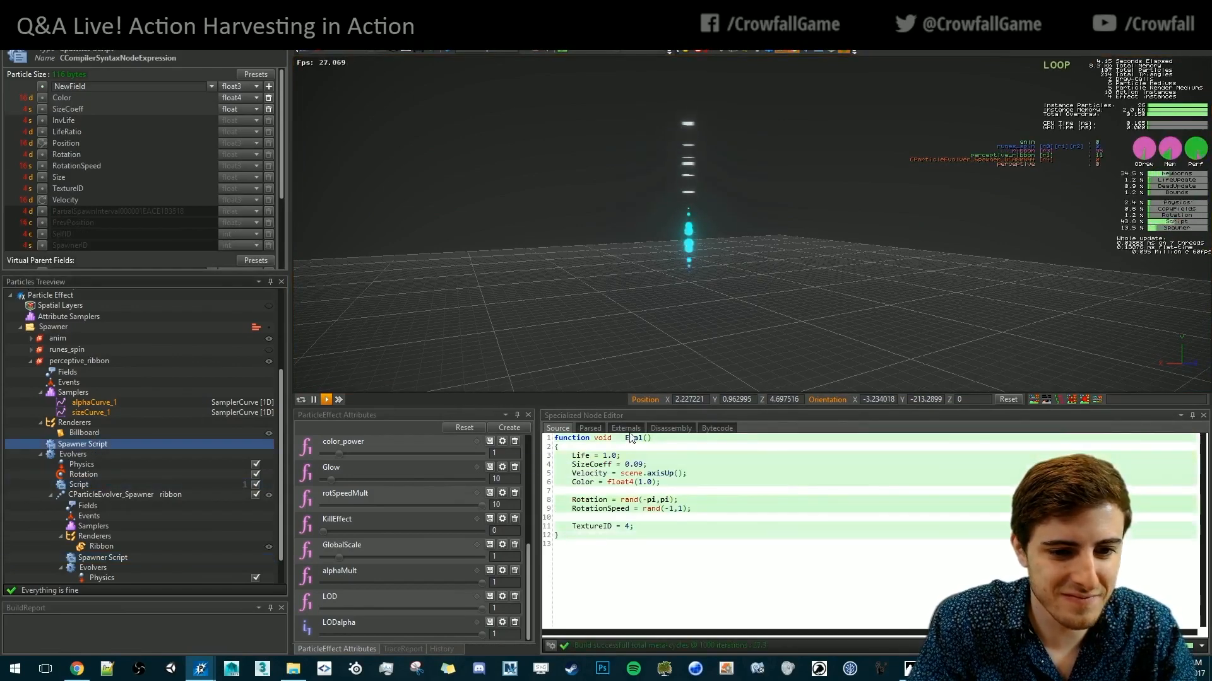
click(595, 262)
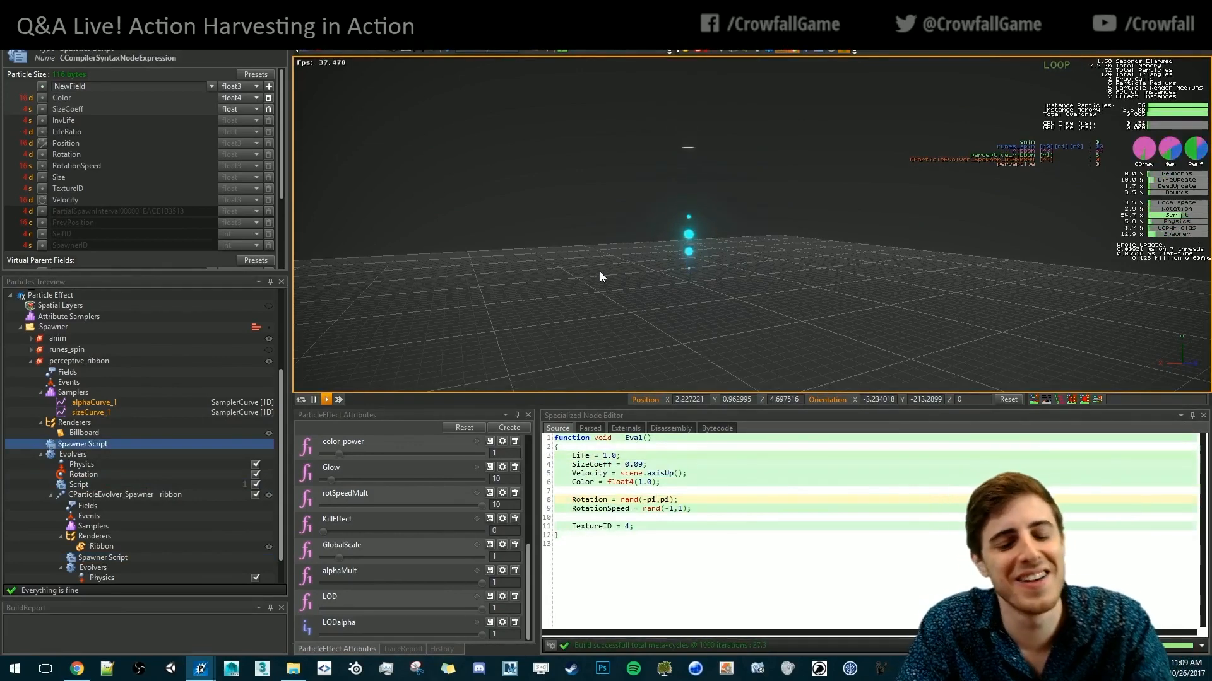
click(650, 535)
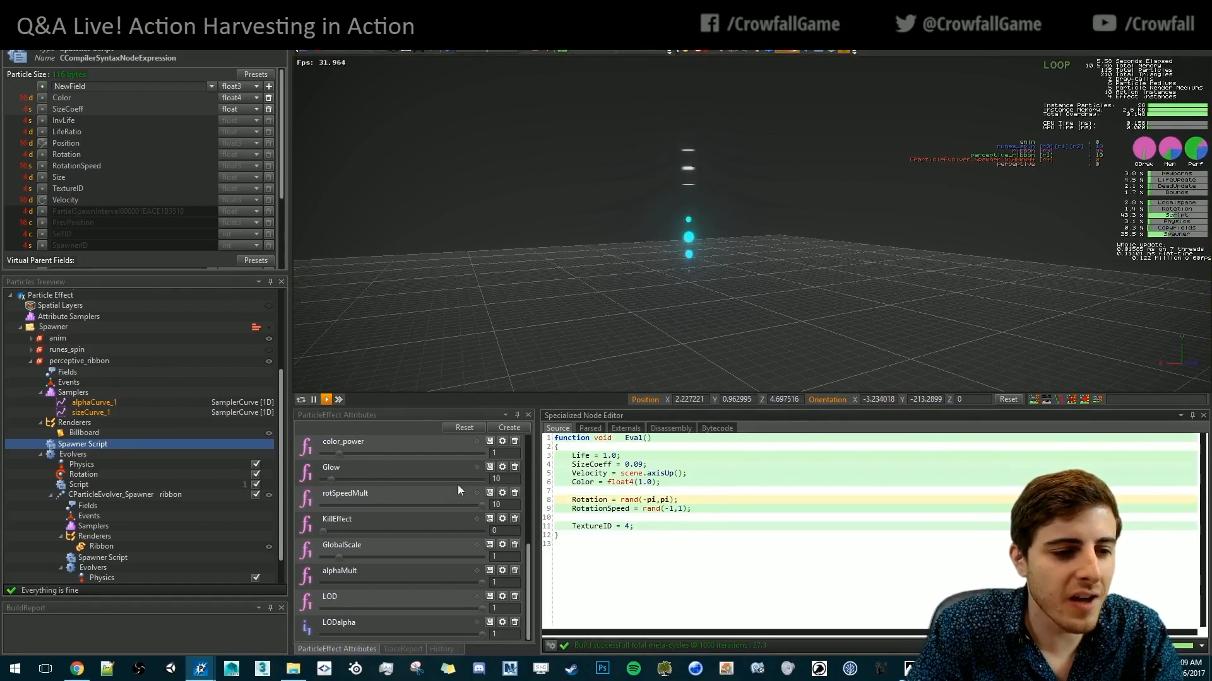
scroll(201, 453, up, 1)
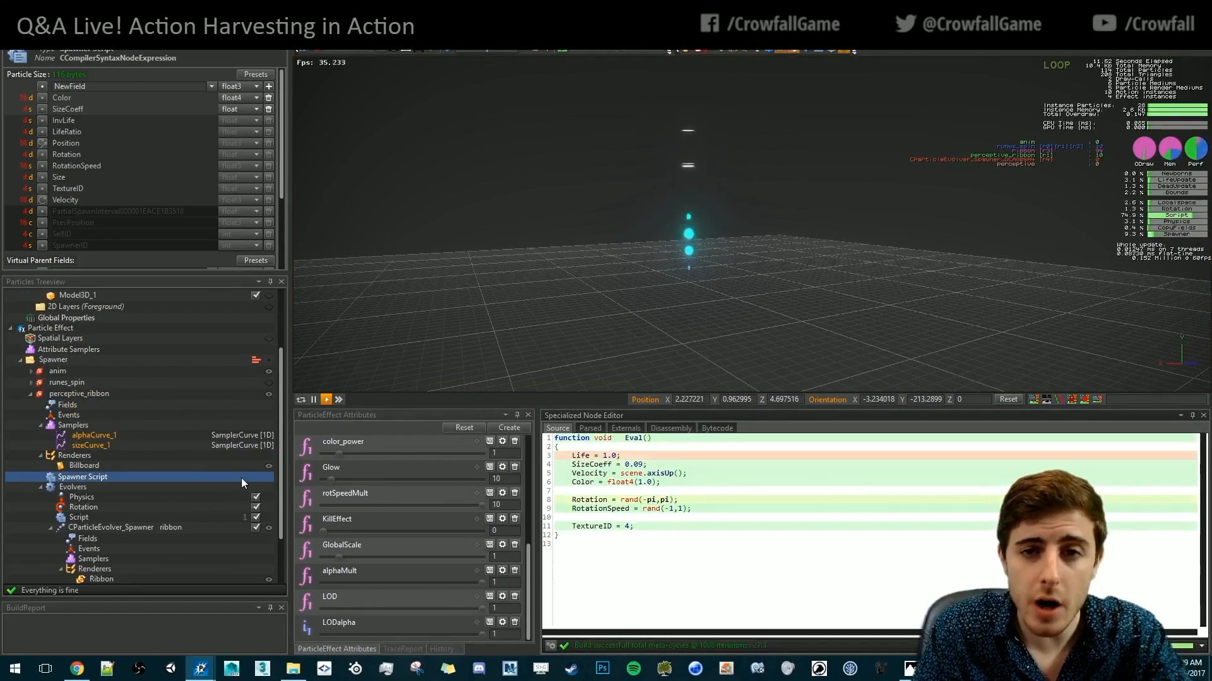
click(92, 413)
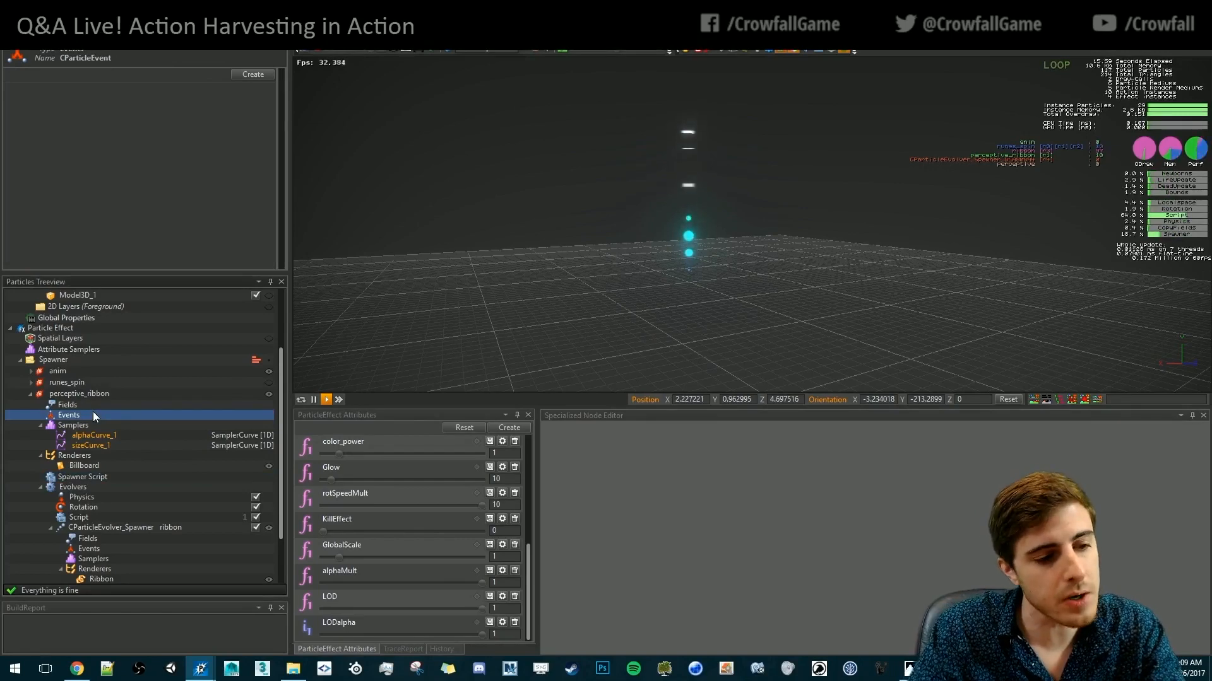
click(105, 477)
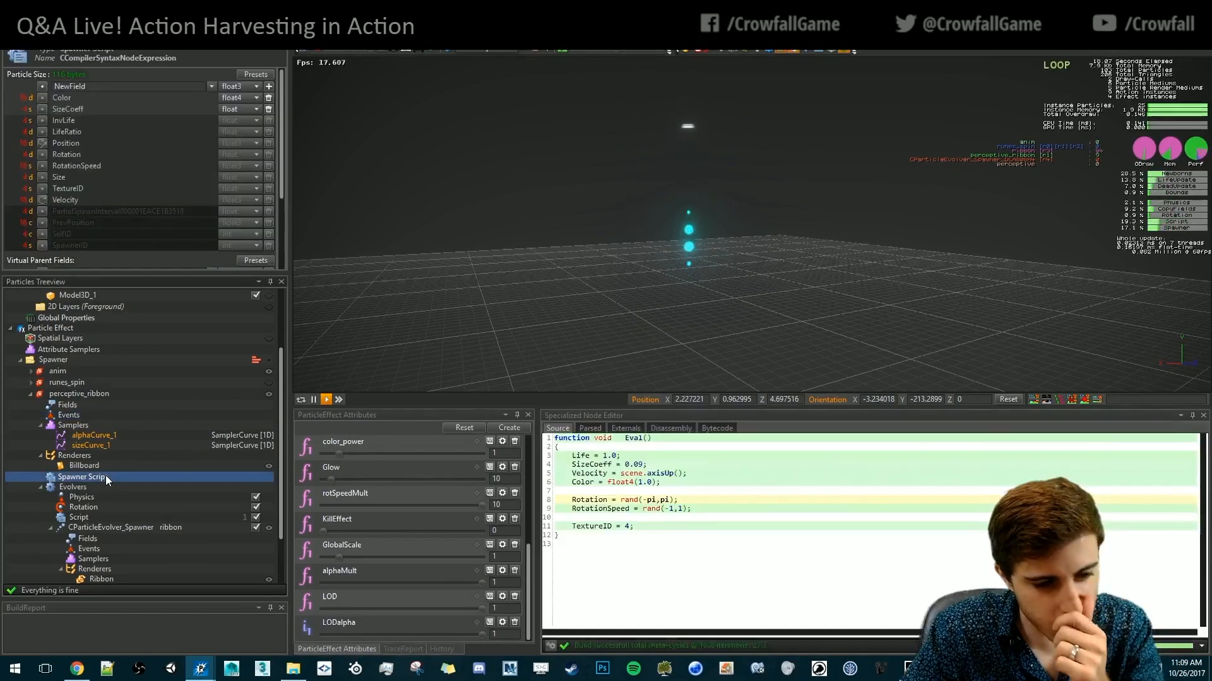
Examine perceptive_ribbon's evolver script for how it drives color, size and the kill condition
click(94, 518)
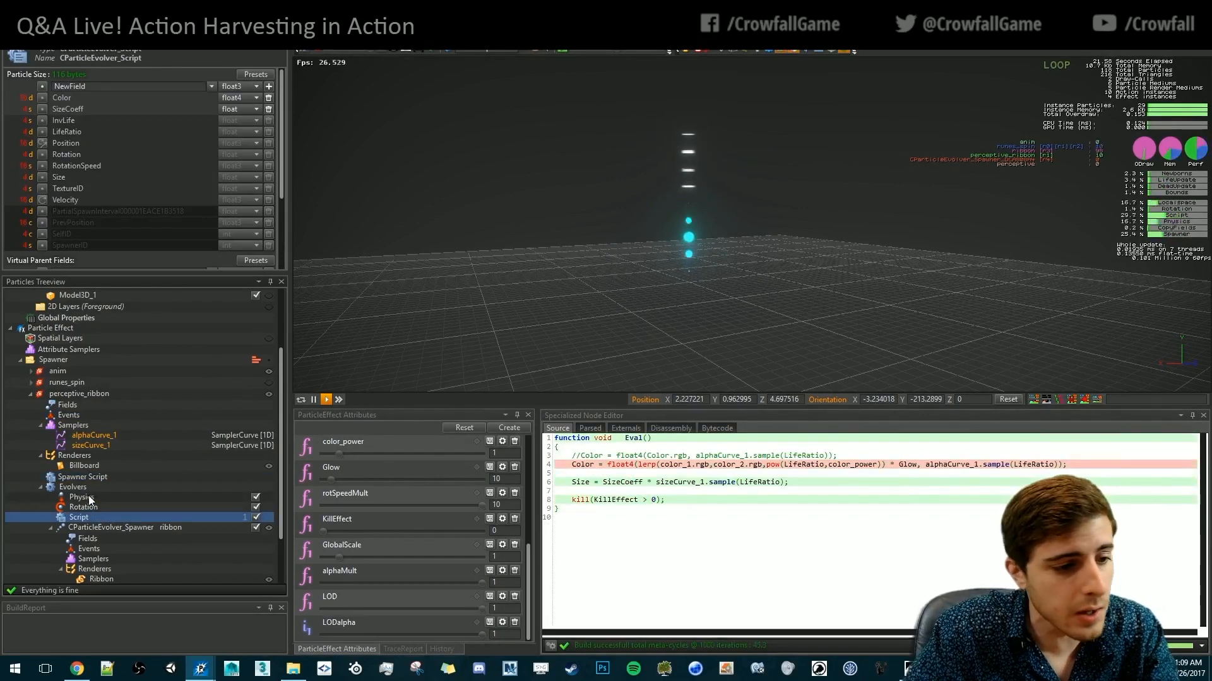
scroll(85, 504, down, 2)
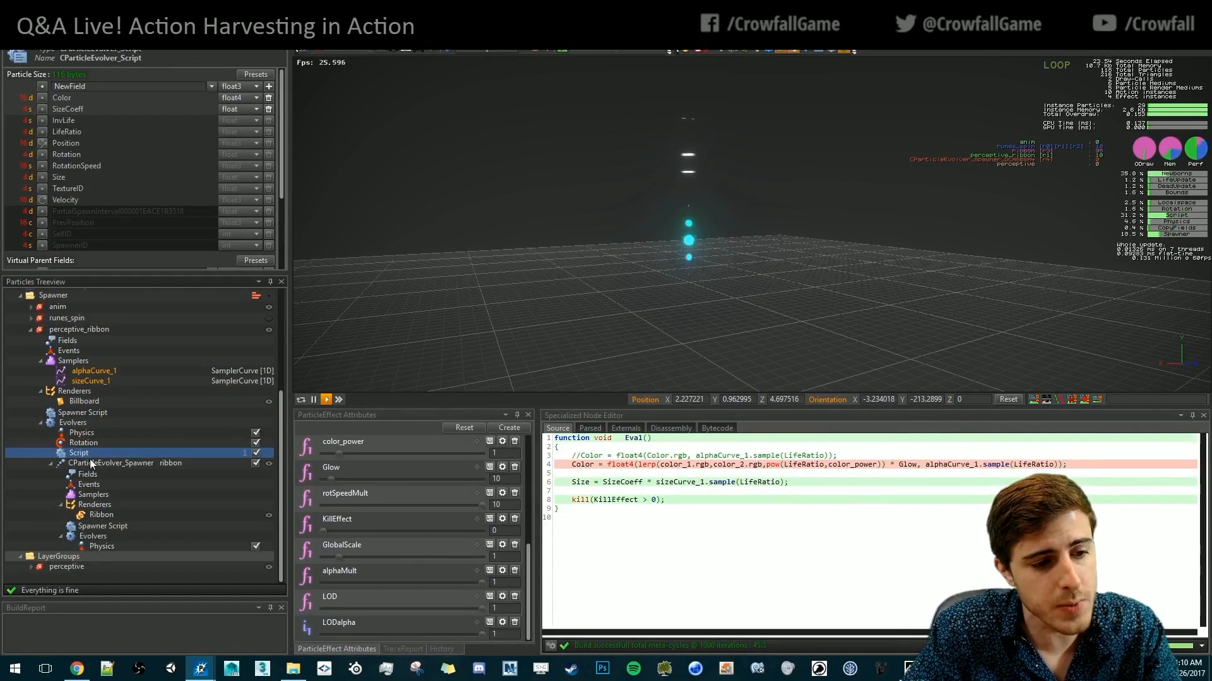
drag(103, 535, 91, 450)
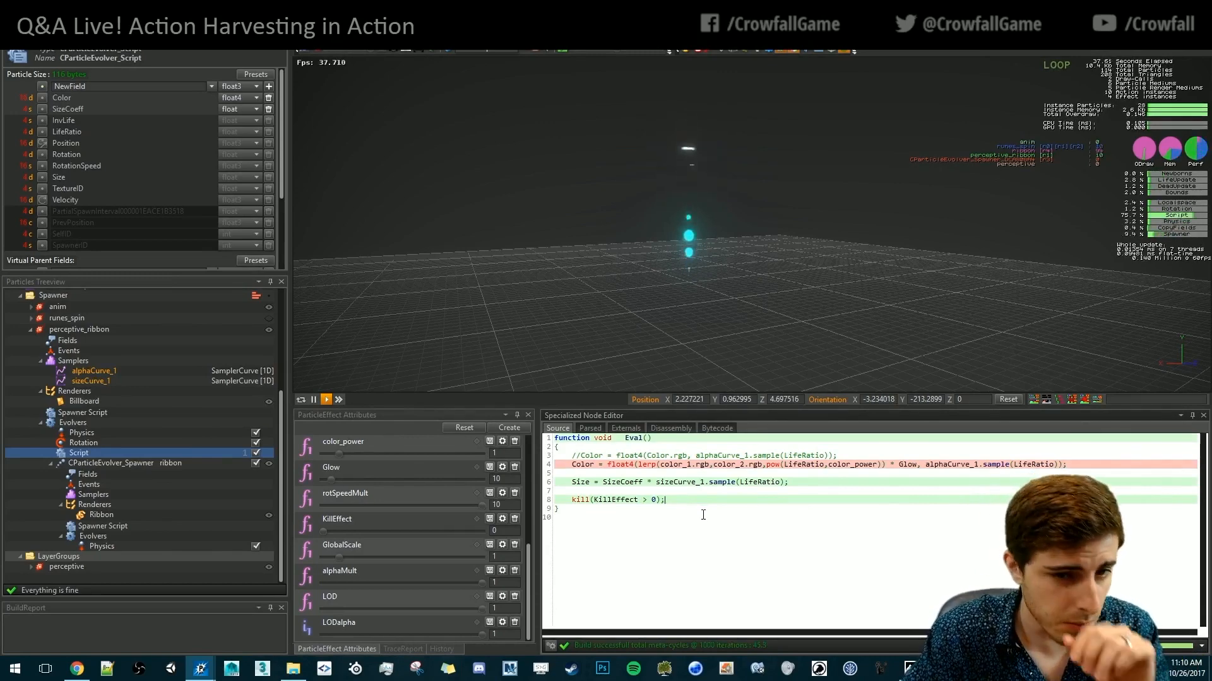
click(695, 455)
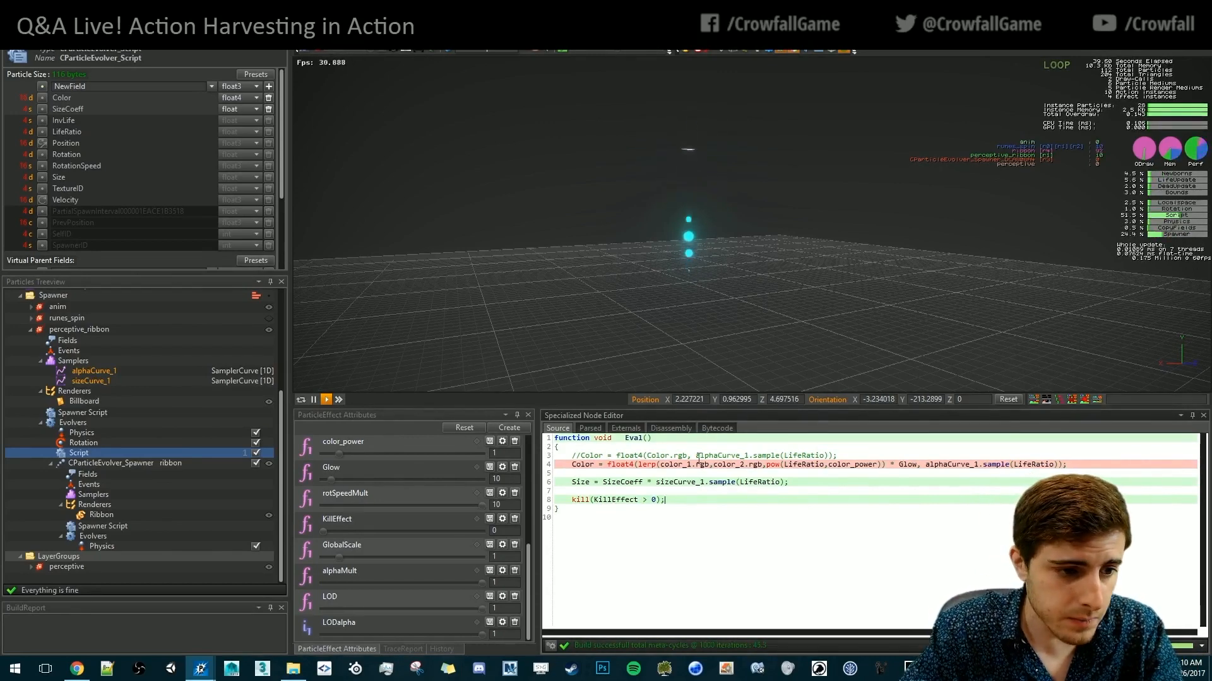
scroll(95, 438, up, 1)
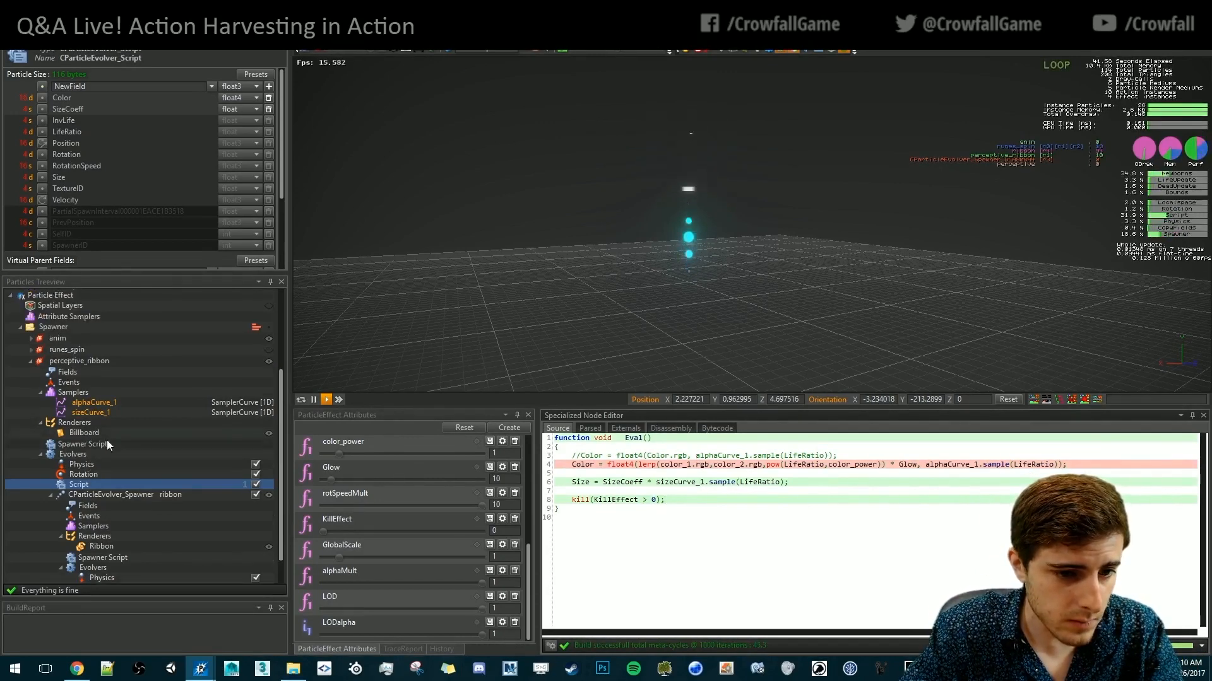
Recheck the rotation and velocity lines in perceptive_ribbon's spawner script while replaying the effect
click(108, 440)
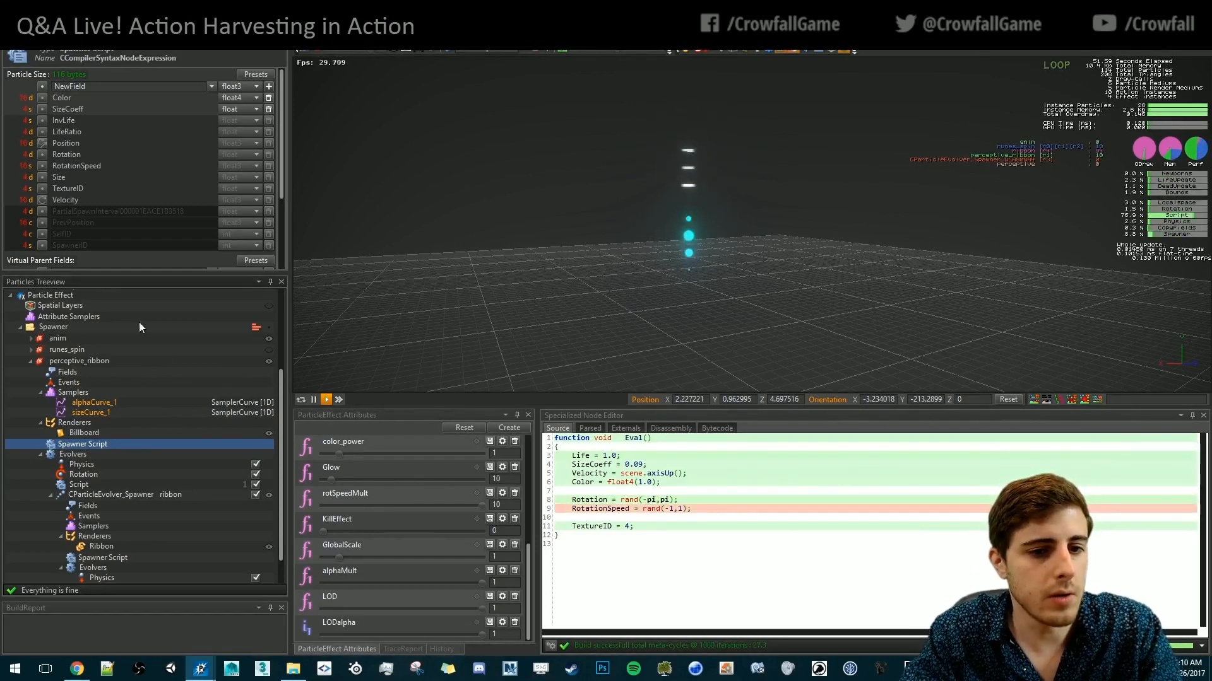
click(547, 362)
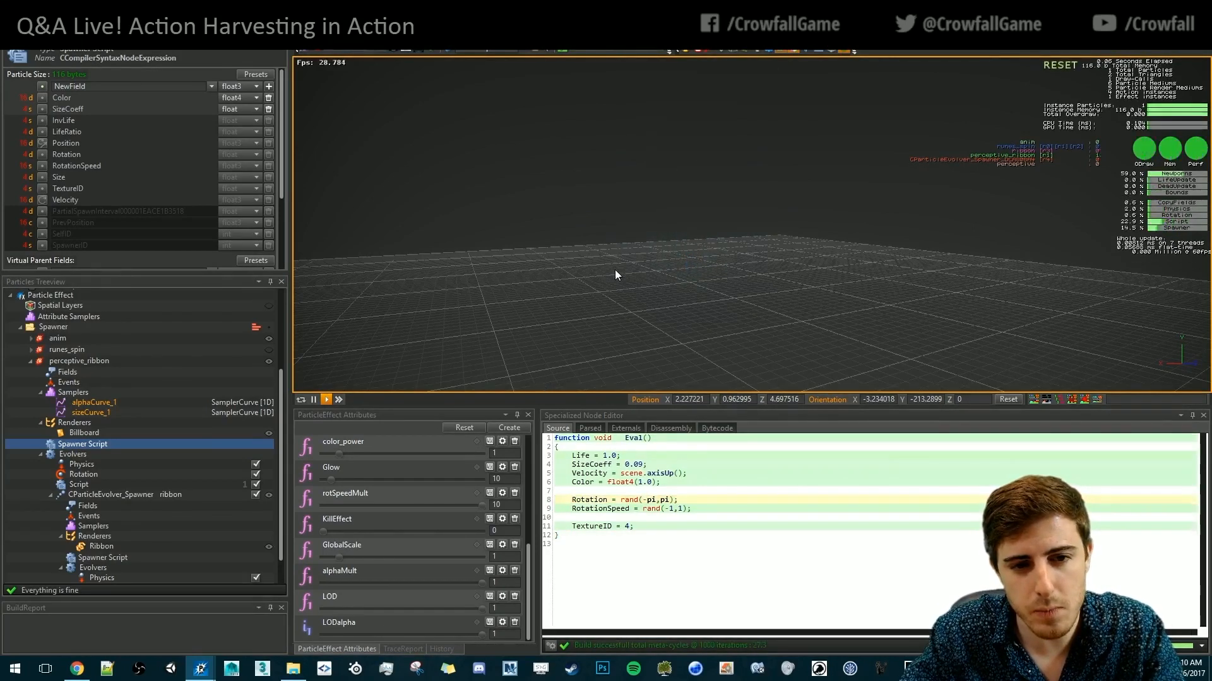
click(97, 483)
click(103, 447)
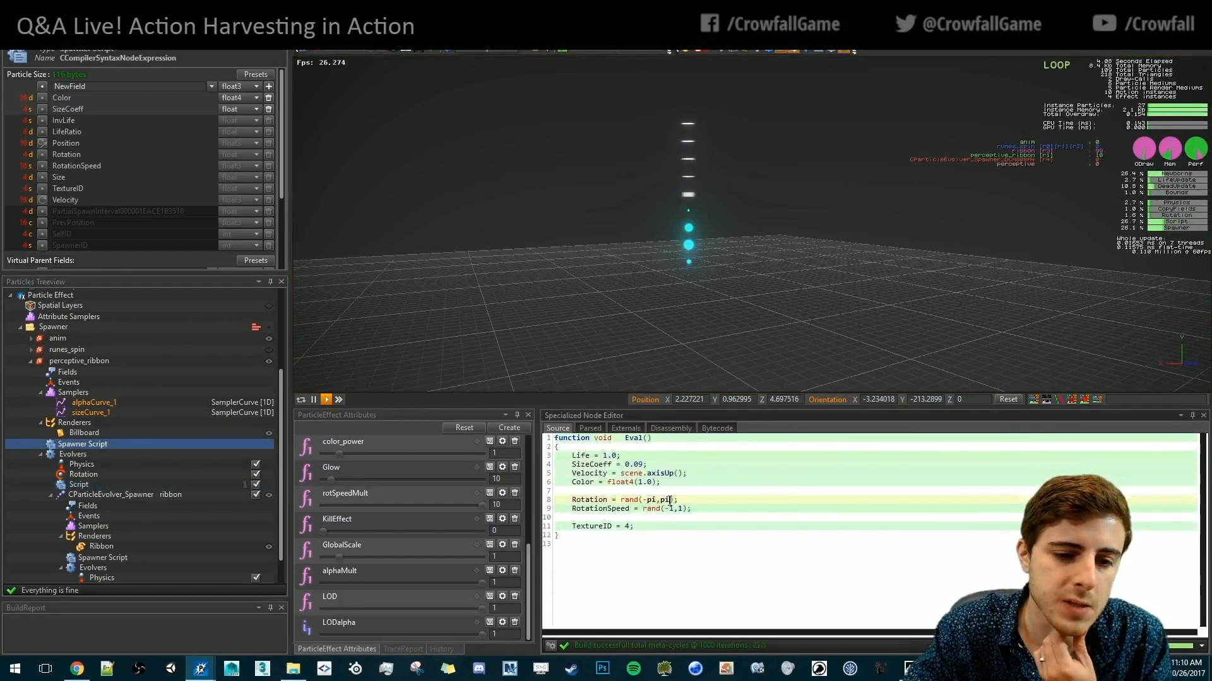
click(649, 221)
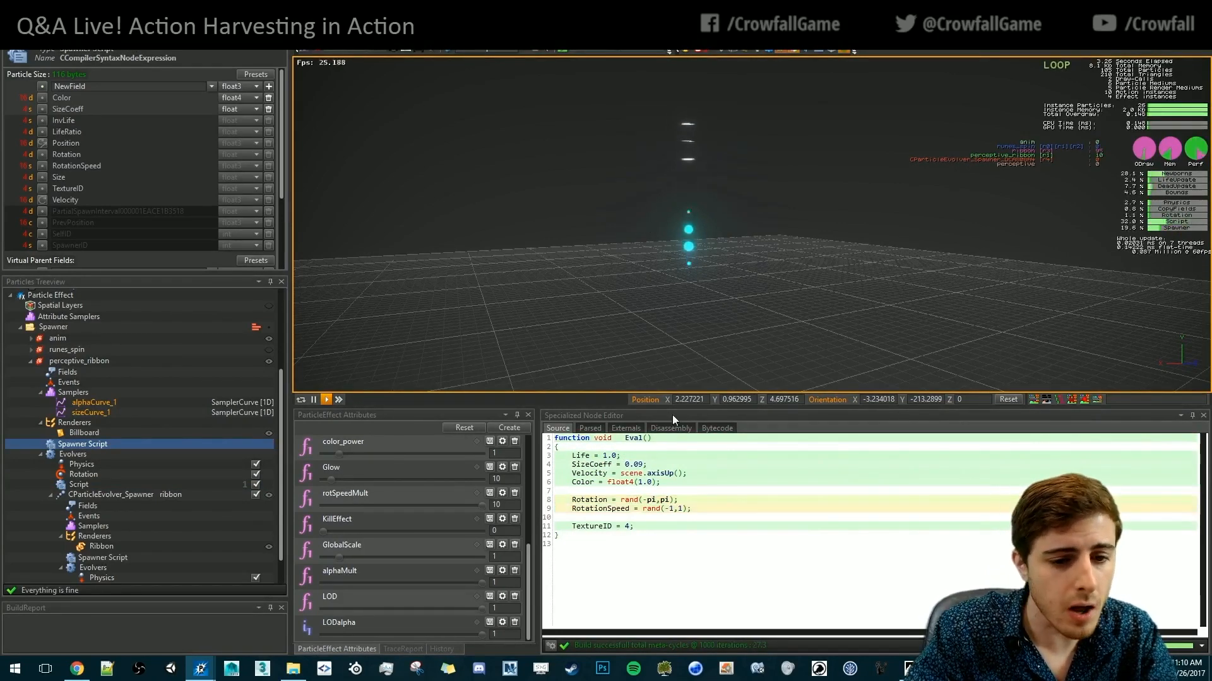
click(617, 519)
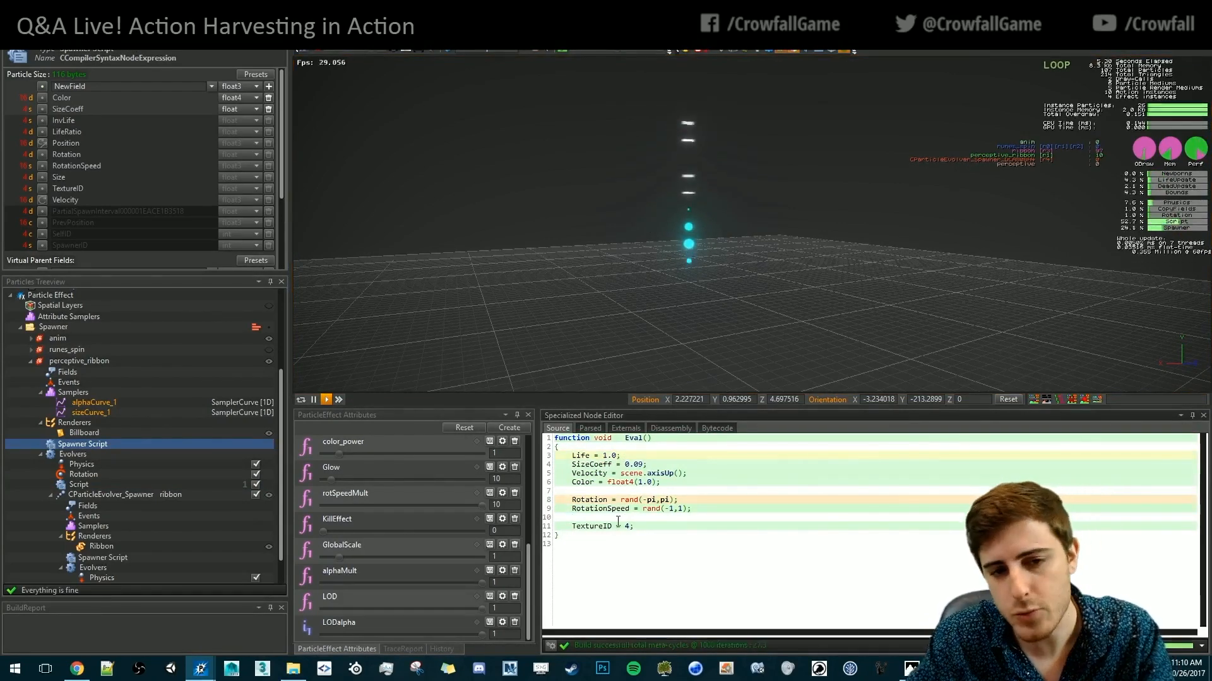
Inspect the alphaCurve_1 sampler and the Billboard renderer's texture atlas under perceptive_ribbon, replaying the effect
click(87, 402)
click(450, 295)
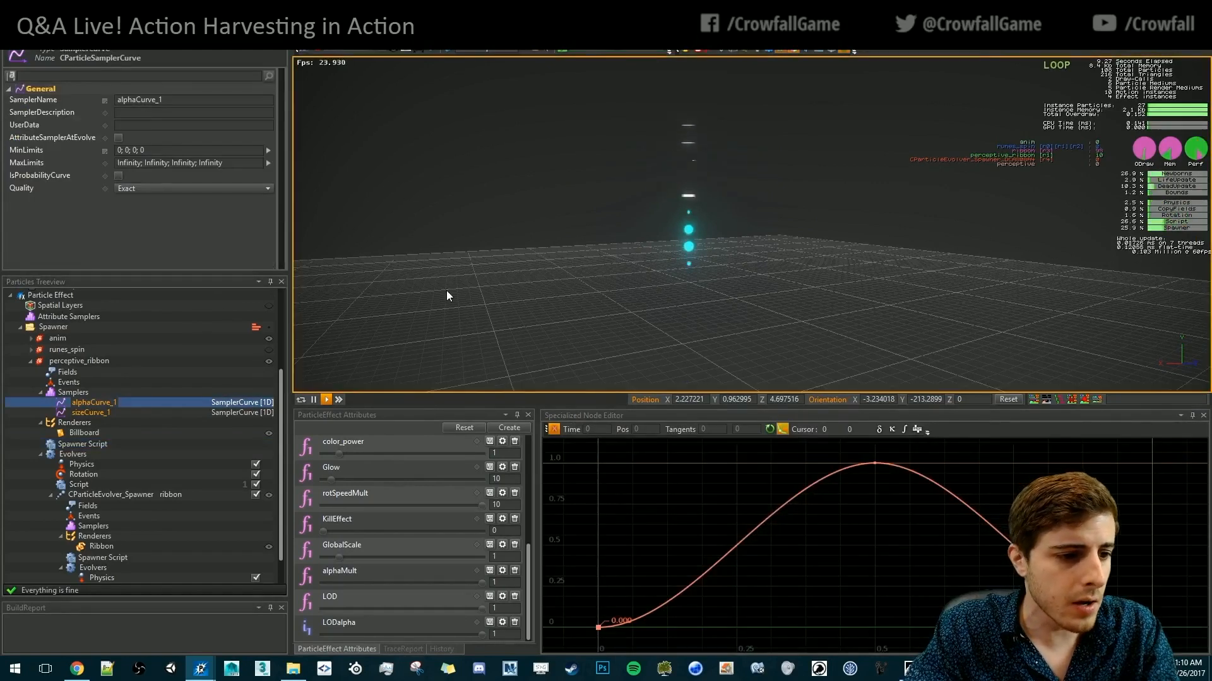
key(space)
ctrl+click(88, 411)
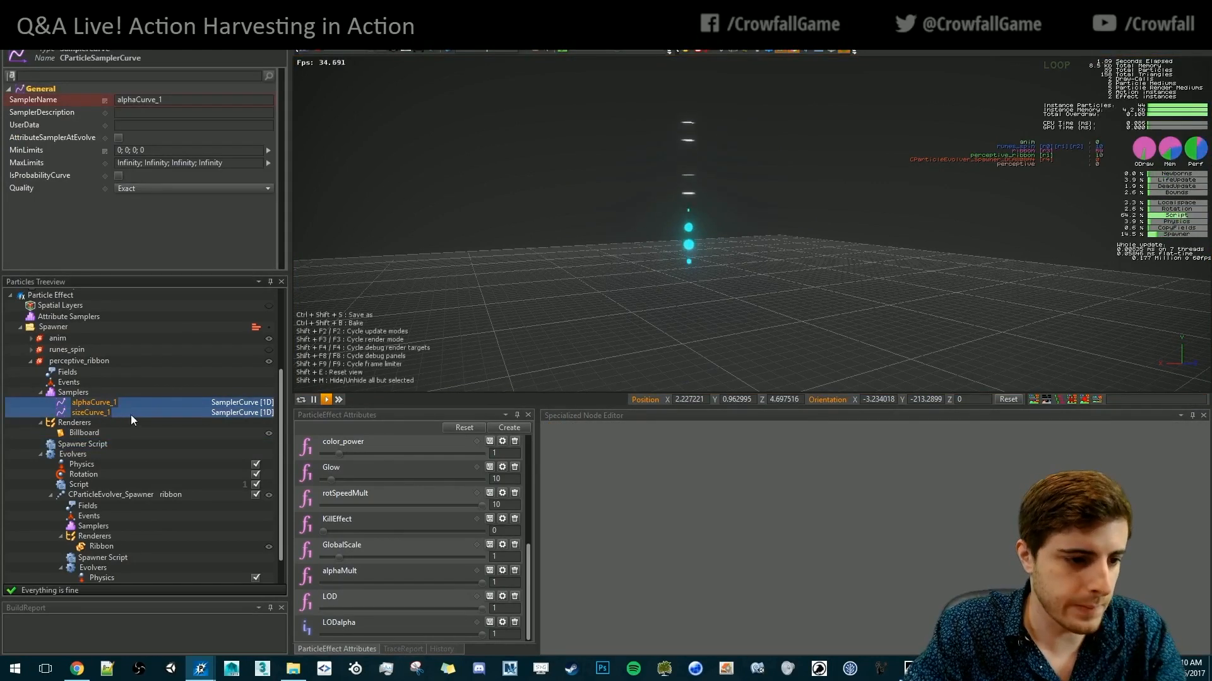
click(73, 433)
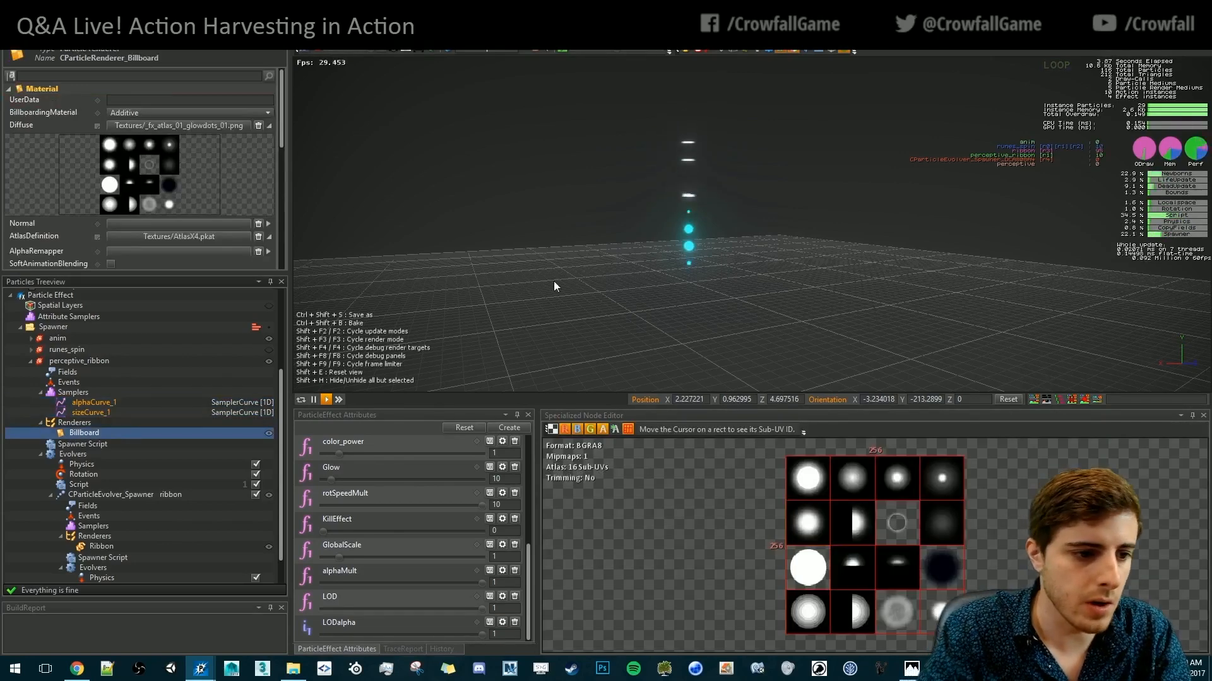
click(649, 246)
key(space)
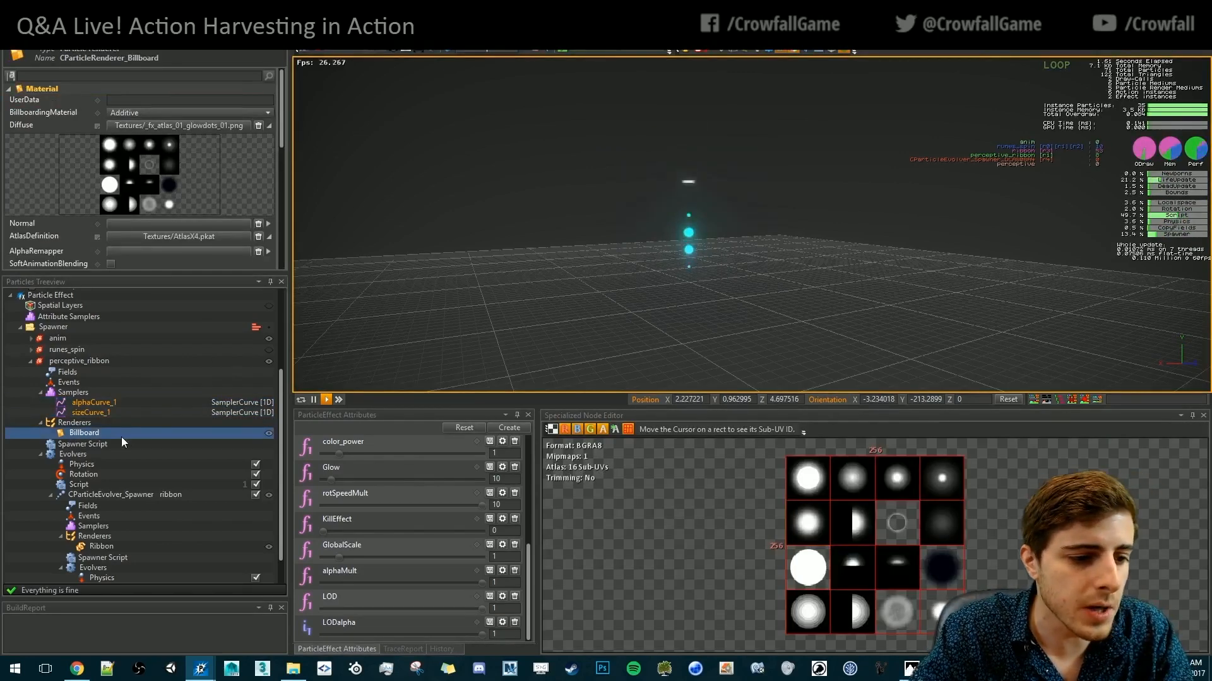
View the ribbon layer's events and open its spawner script
click(126, 515)
scroll(127, 512, down, 1)
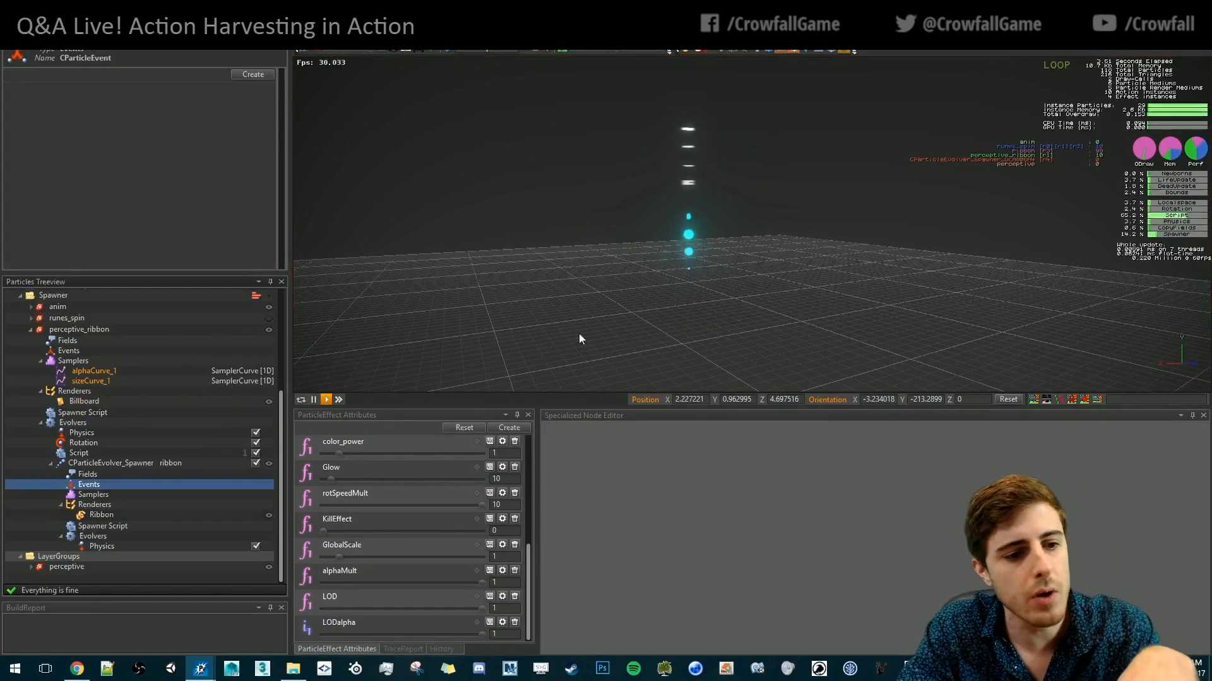
click(480, 351)
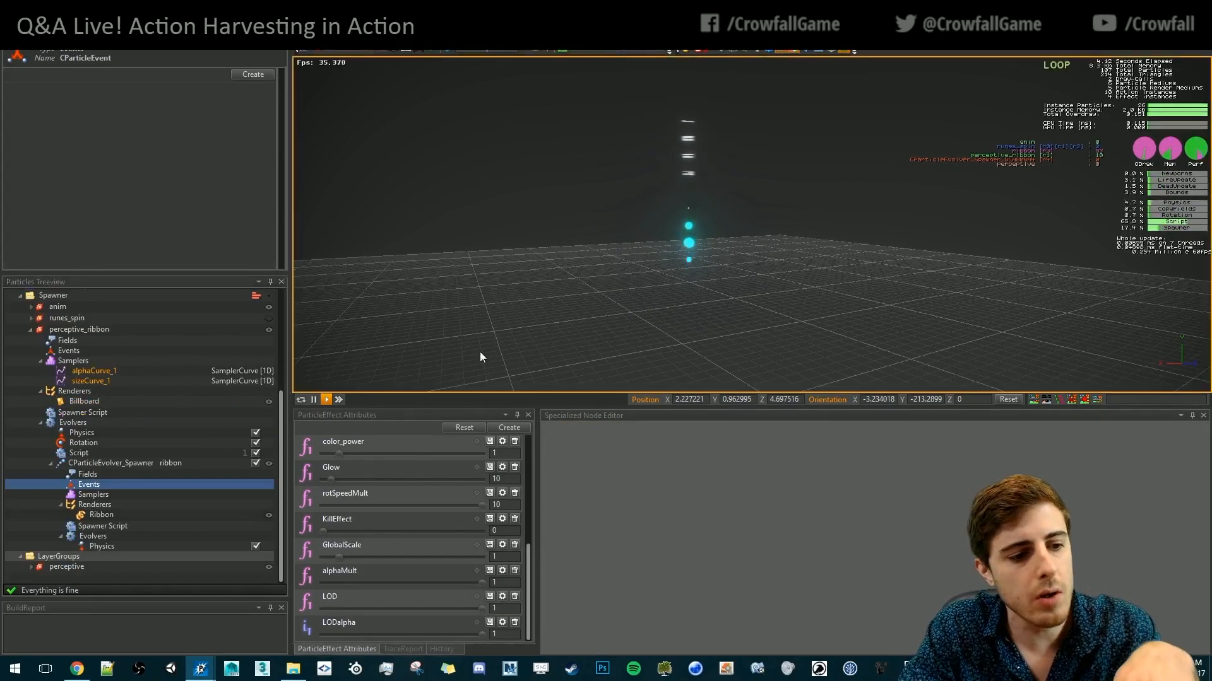
click(121, 527)
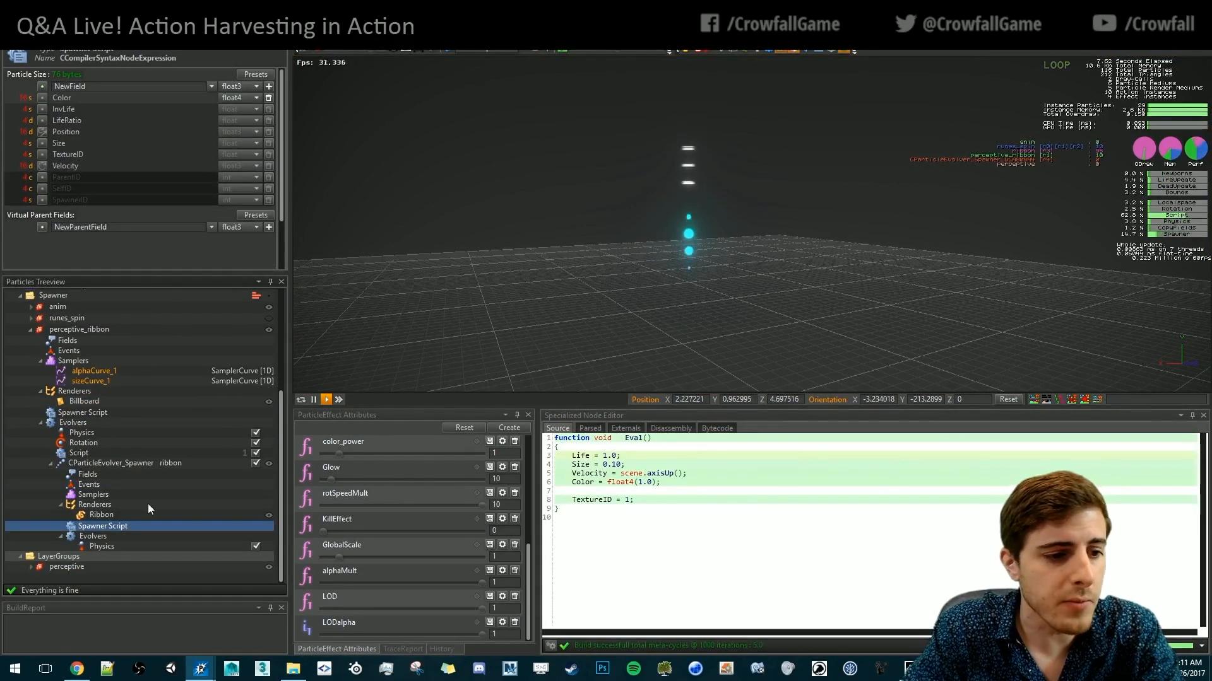
Delete the Billboard renderer from perceptive_ribbon and open that layer's spawner script
click(579, 270)
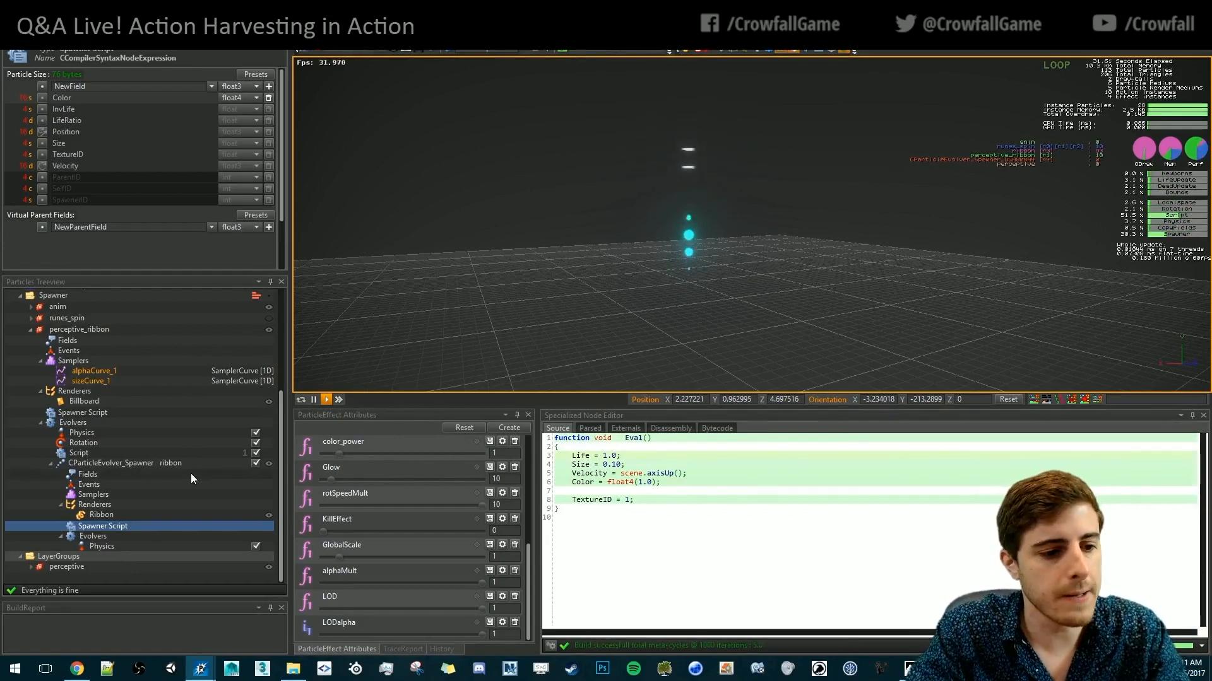
click(134, 464)
click(74, 415)
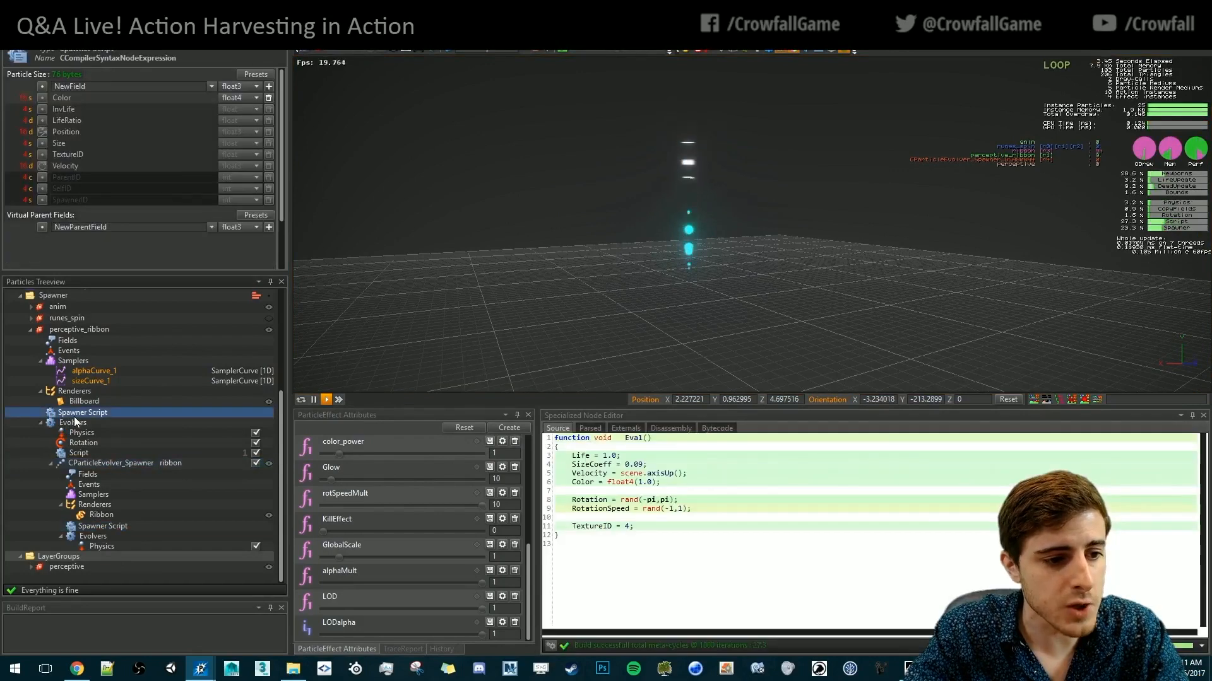
click(105, 401)
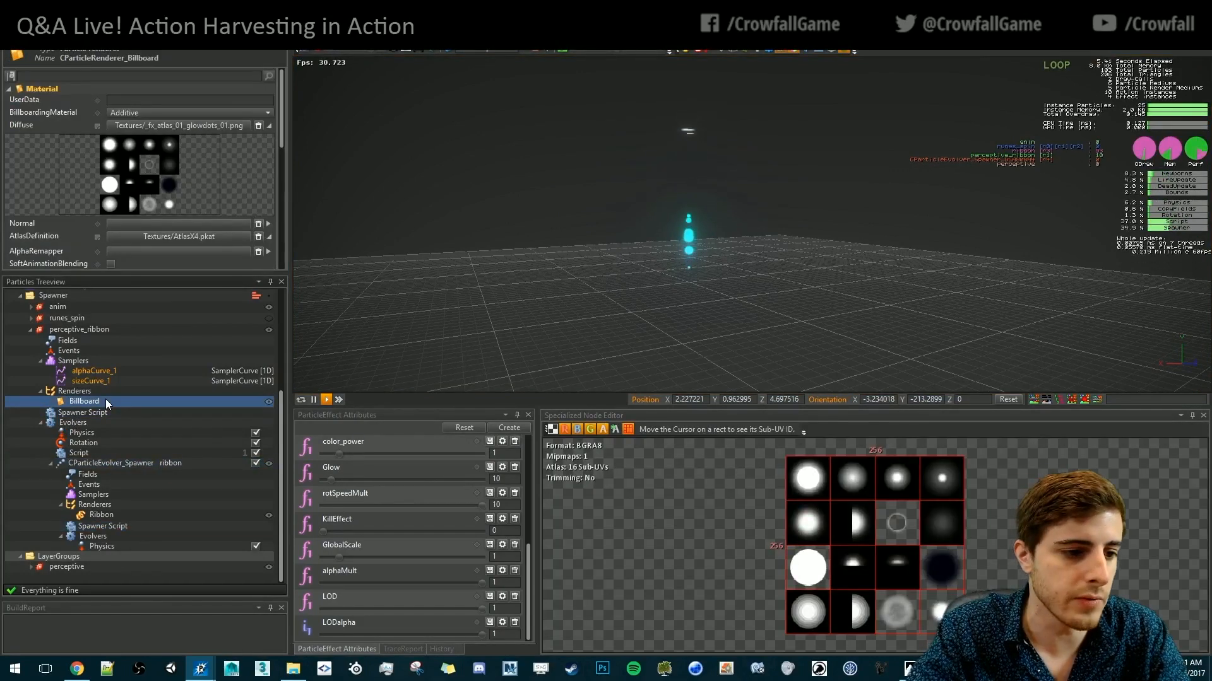
click(84, 411)
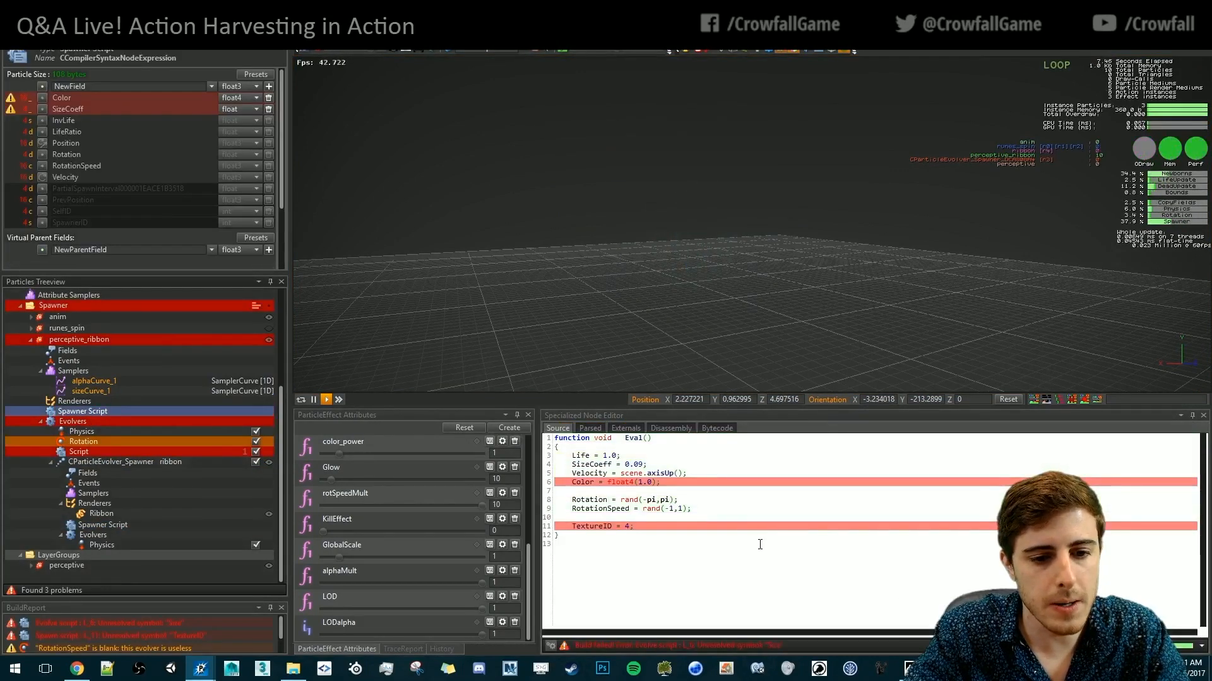
Replace the Color, Rotation, RotationSpeed and TextureID lines in perceptive_ribbon's spawner script with "SpawnDate = scene.Time;"
drag(757, 525, 768, 480)
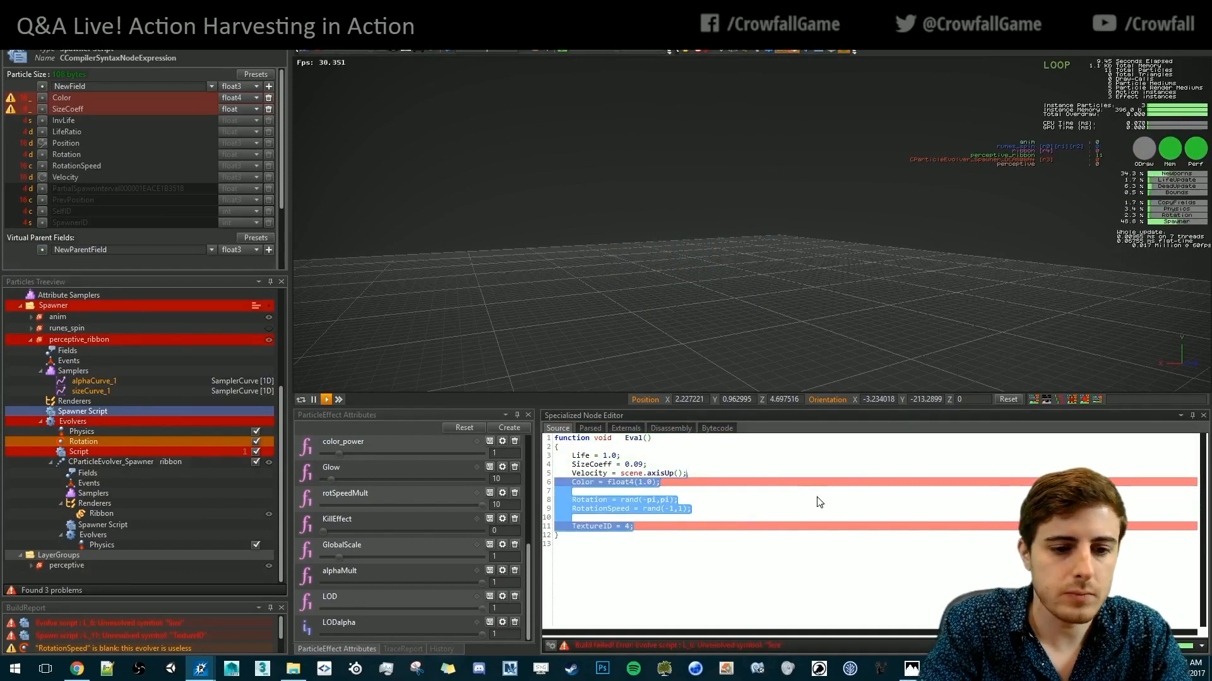
key(BackSpace)
text(SpawnD)
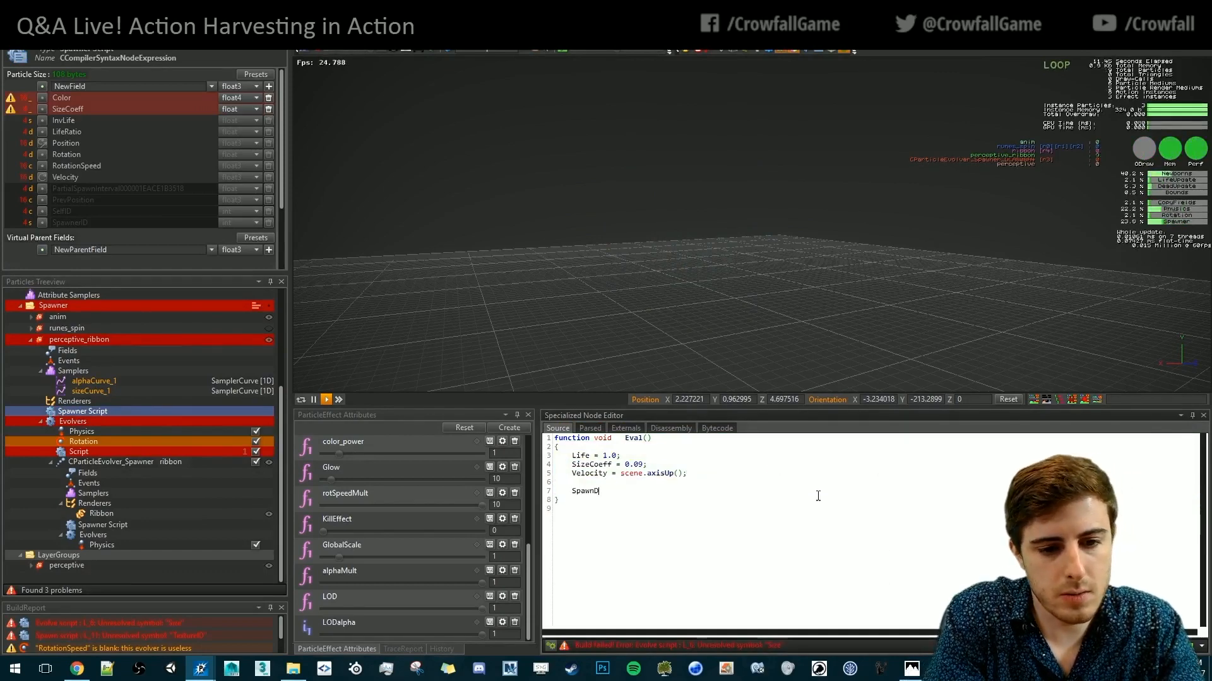
text(ate = scene.)
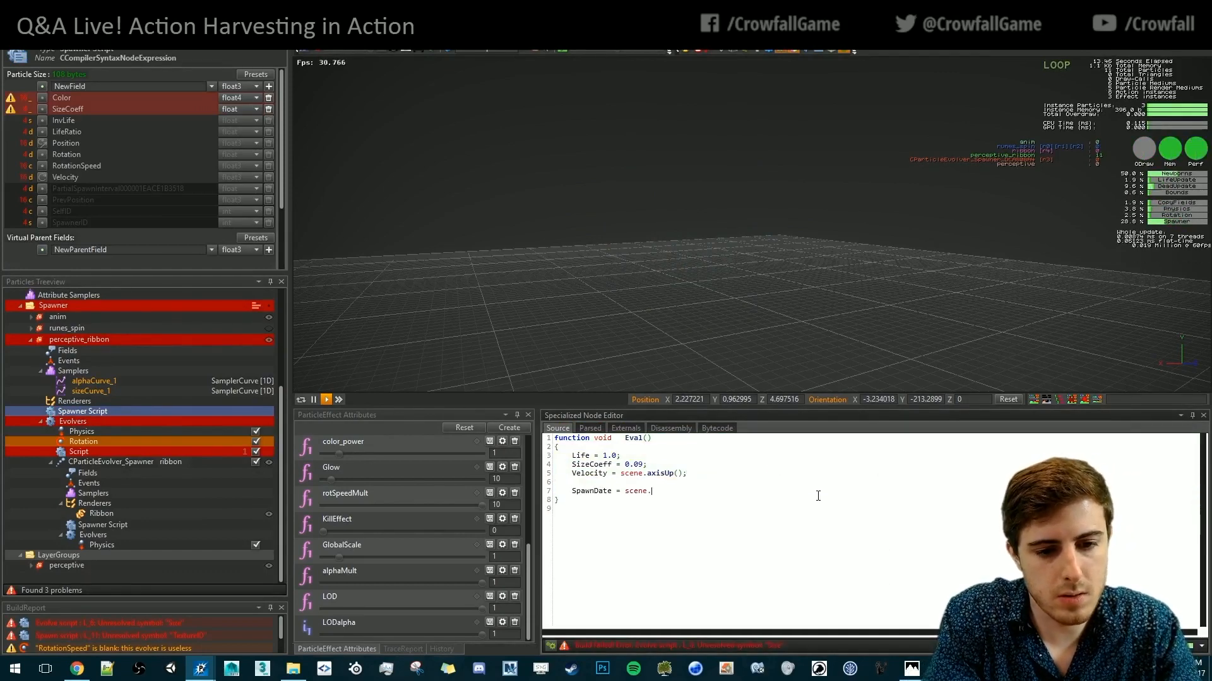
text(Time;)
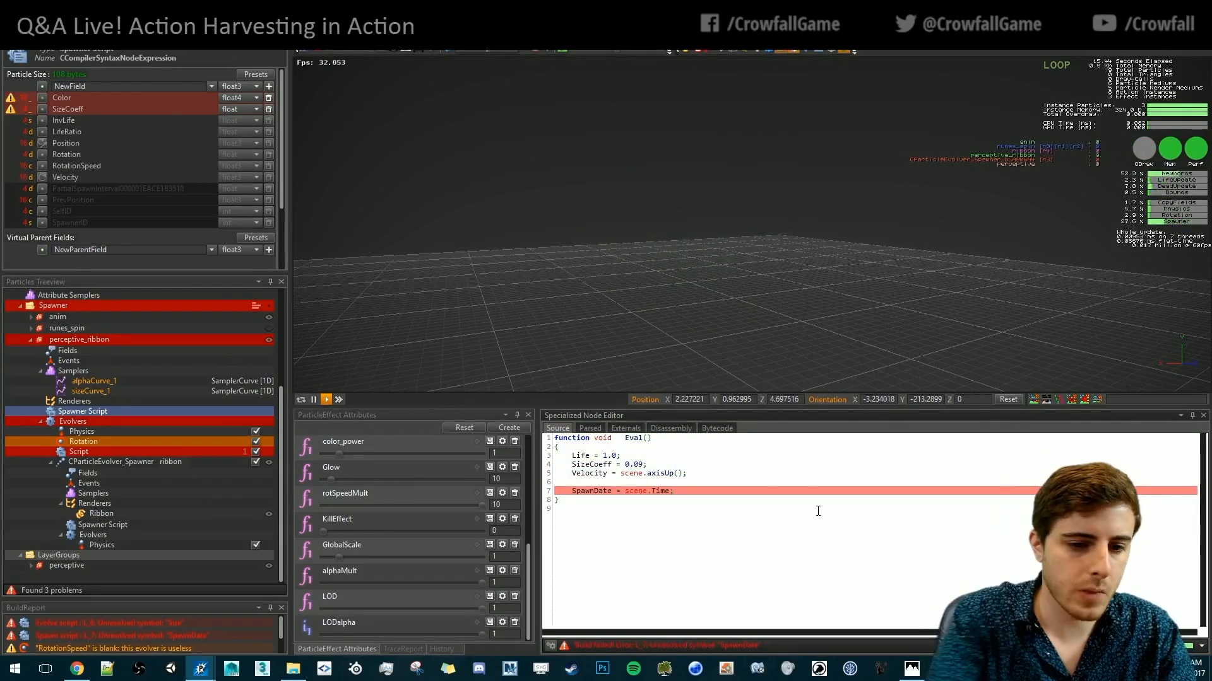
Add a float field named SpawnDate to perceptive_ribbon's fields
click(74, 350)
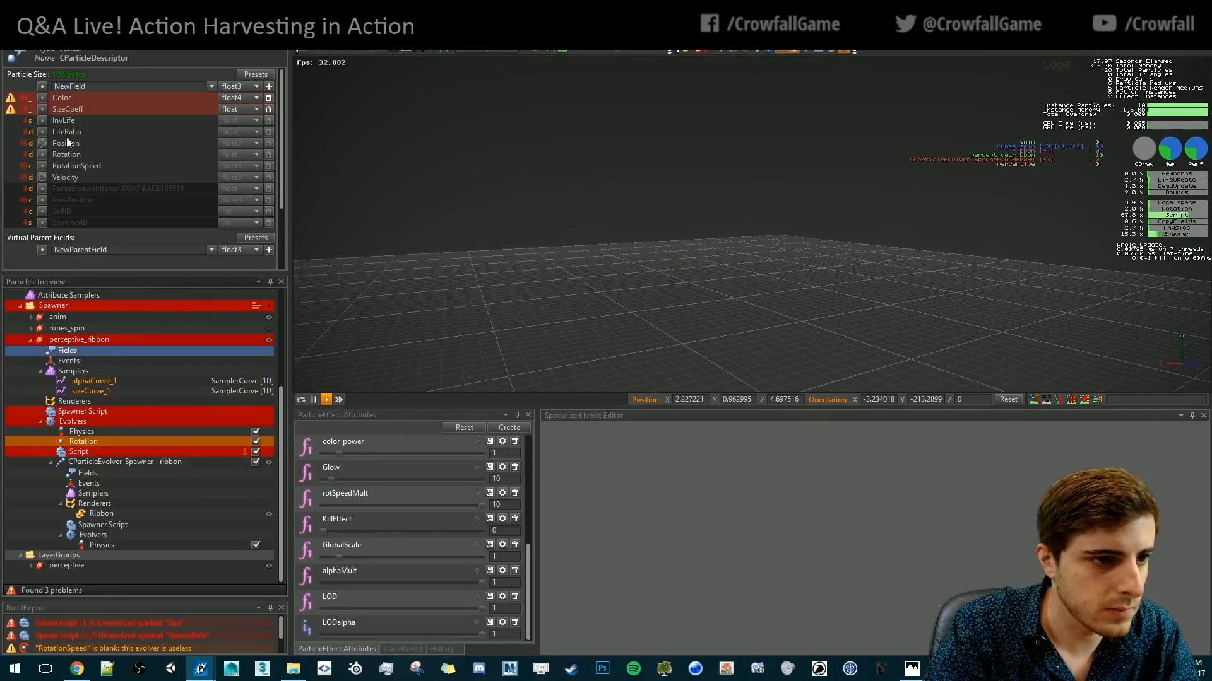
click(253, 86)
click(235, 97)
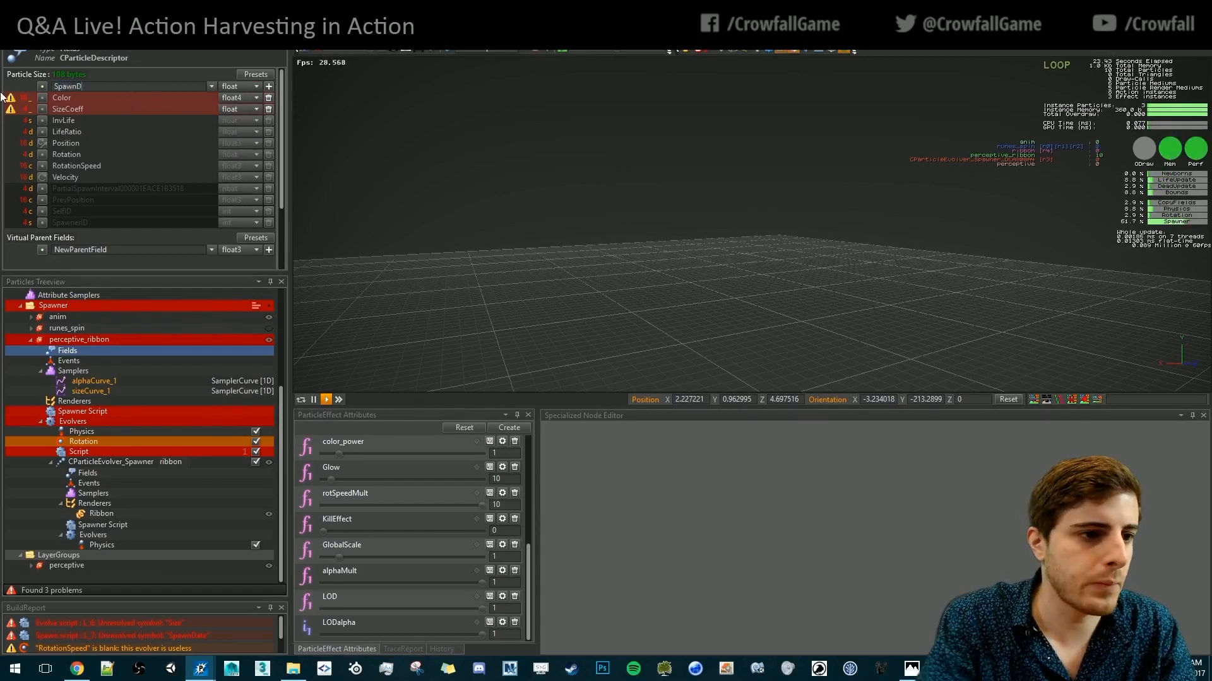
key(Return)
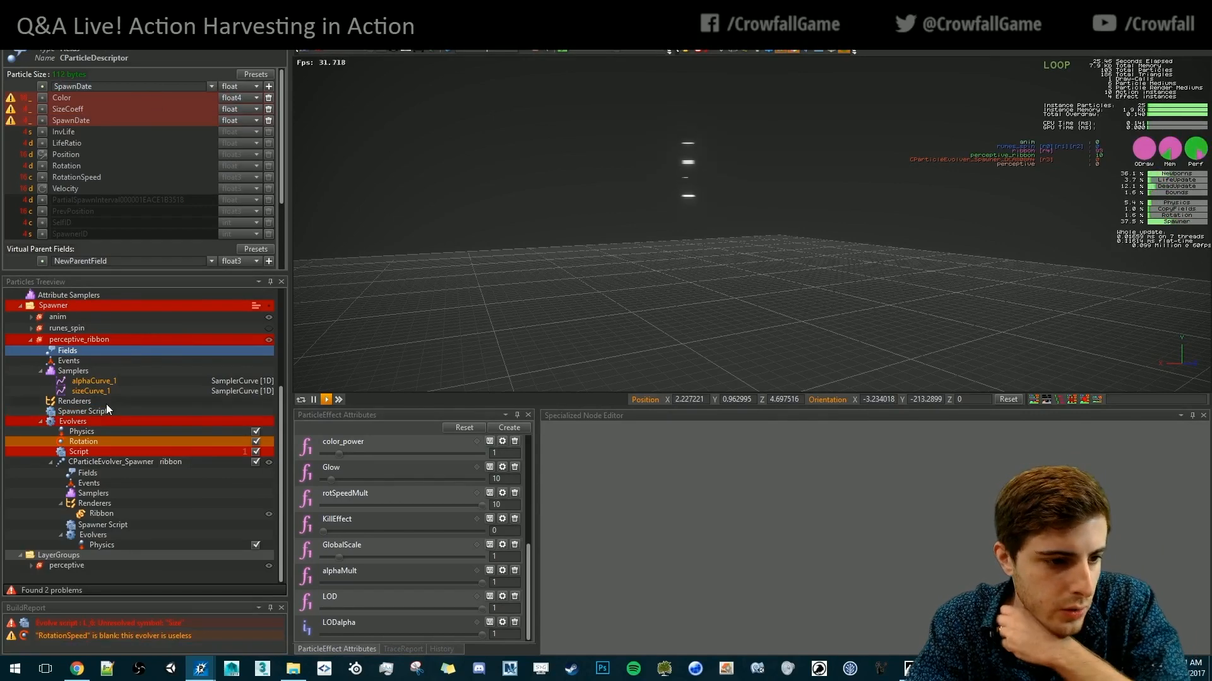
Review perceptive_ribbon's evolver script, then delete the layer's Rotation, Script and Physics evolvers
click(89, 451)
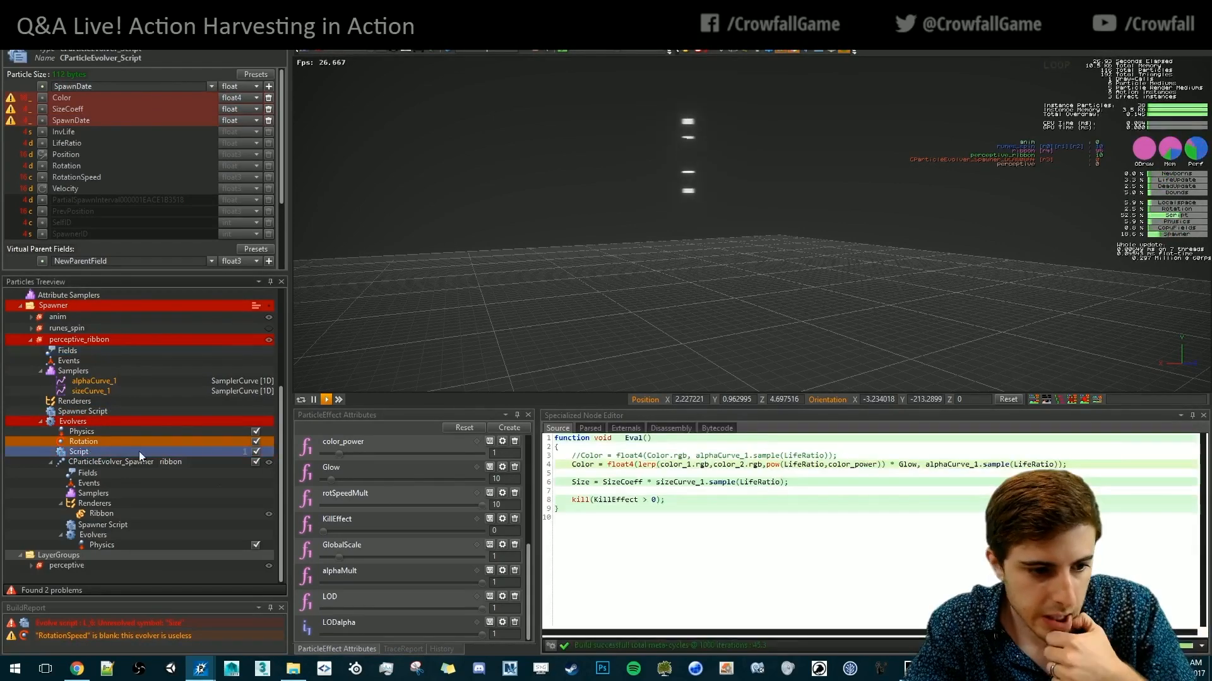
click(699, 481)
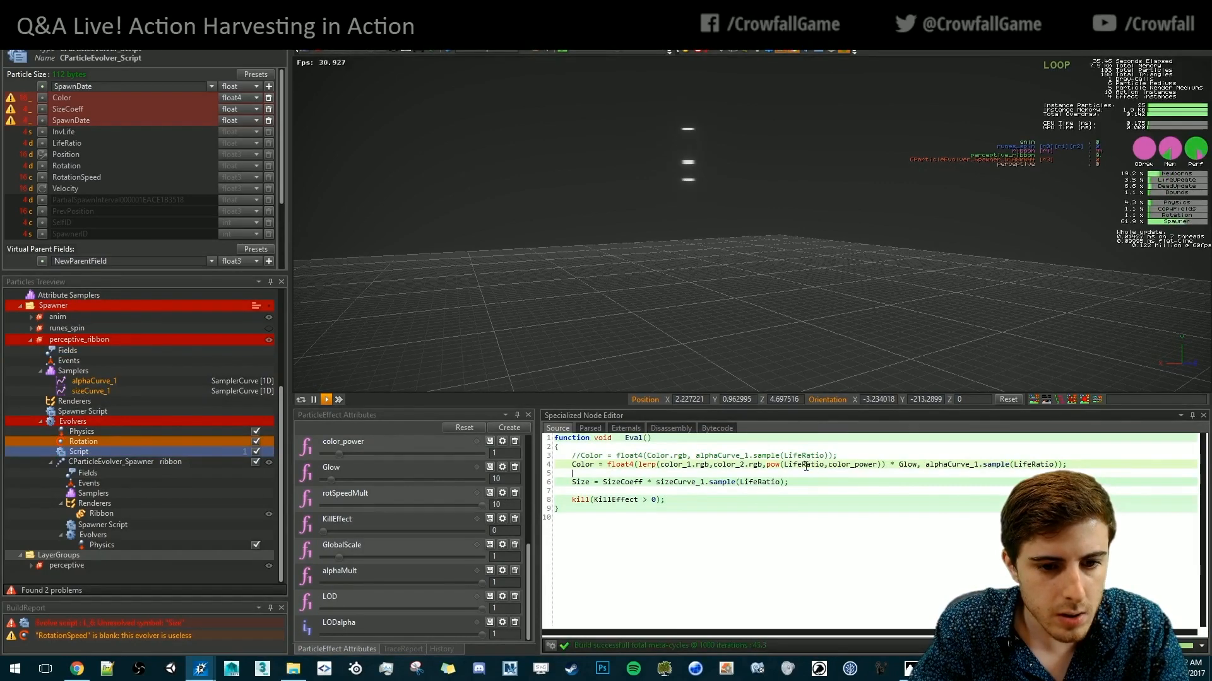
drag(806, 467, 796, 474)
click(80, 445)
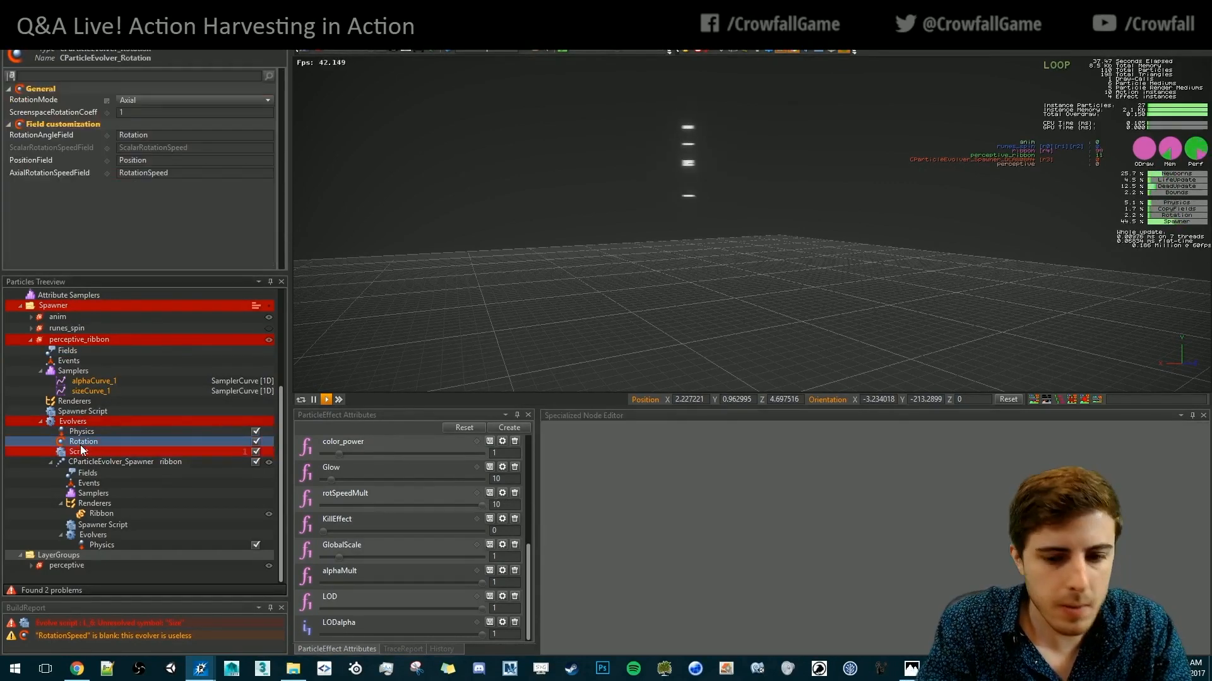
click(89, 452)
key(Delete)
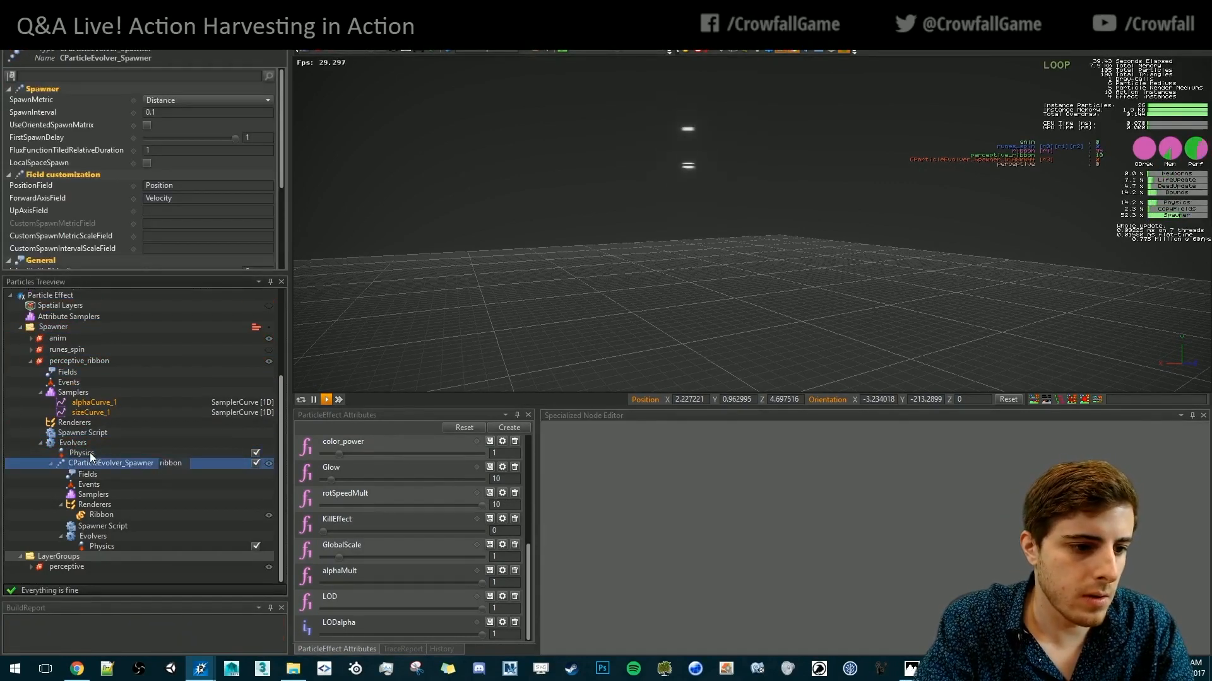
click(82, 453)
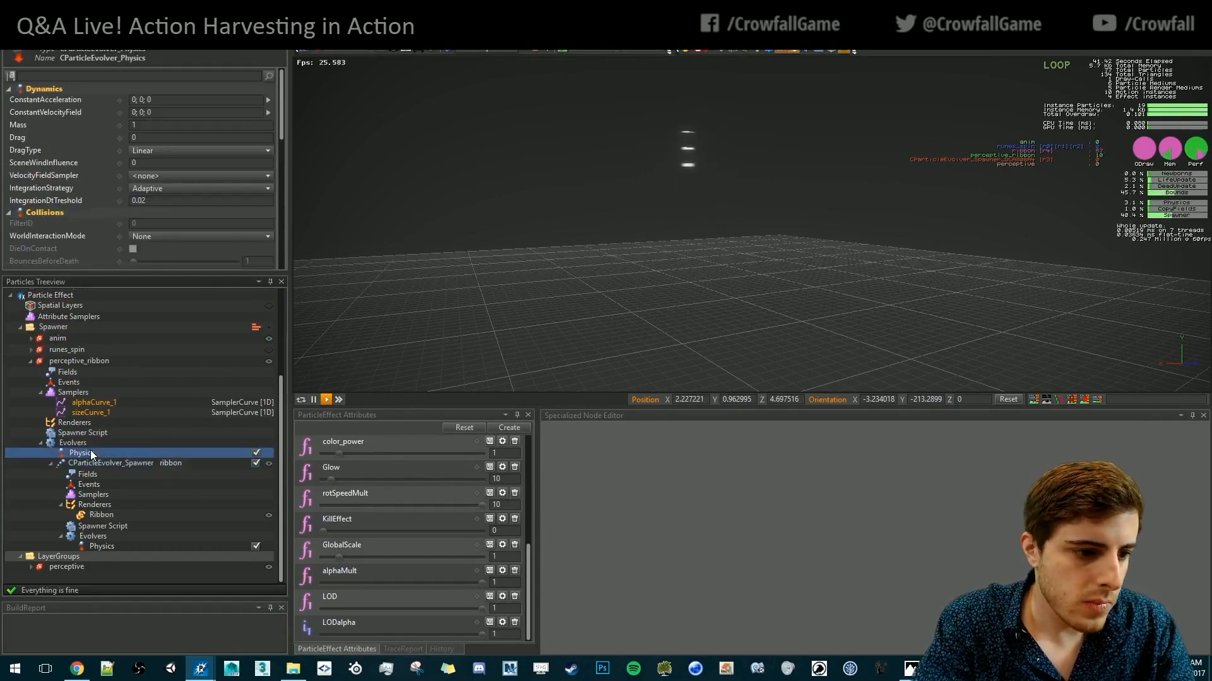
key(Delete)
Remove the Velocity line from perceptive_ribbon's spawner script
click(96, 445)
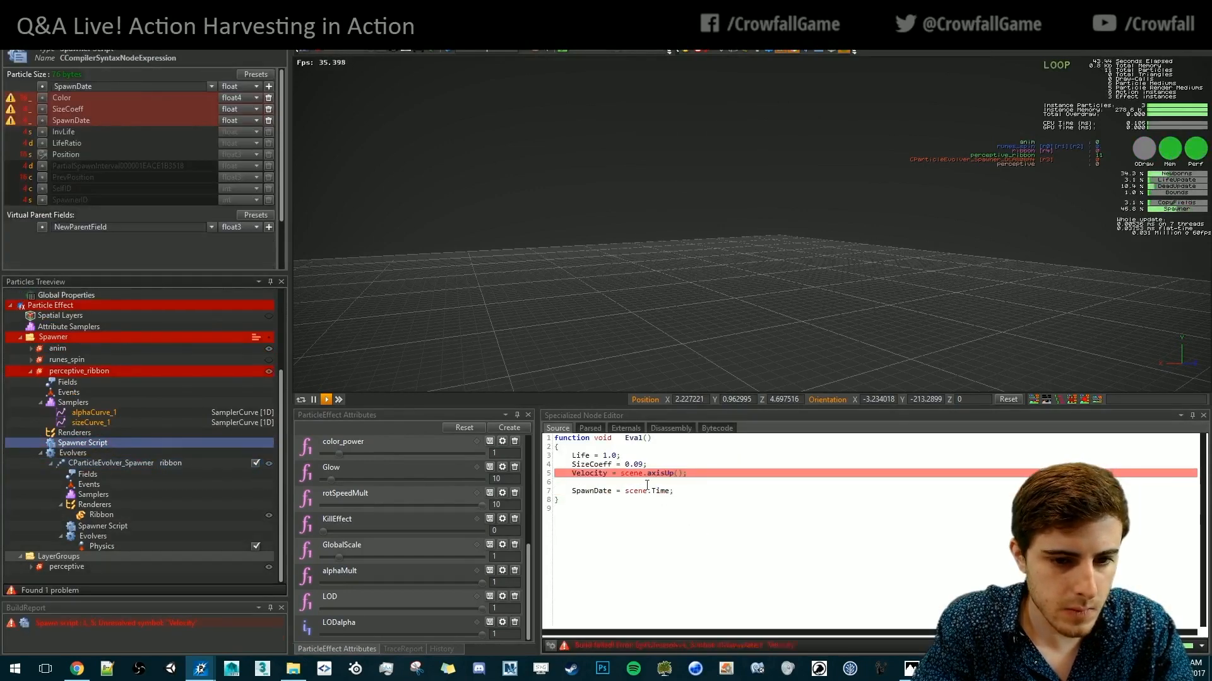
drag(700, 477, 697, 464)
key(Delete)
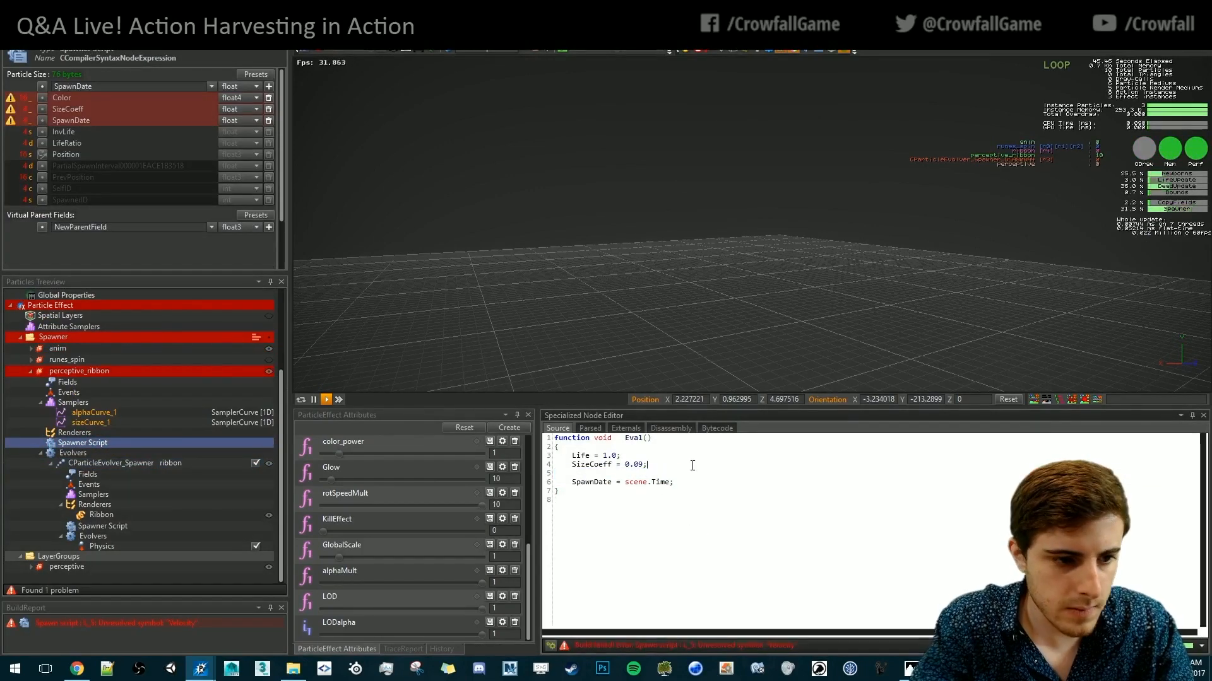
Move the alphaCurve_1 and sizeCurve_1 samplers from perceptive_ribbon into the nested ribbon layer's samplers
click(82, 423)
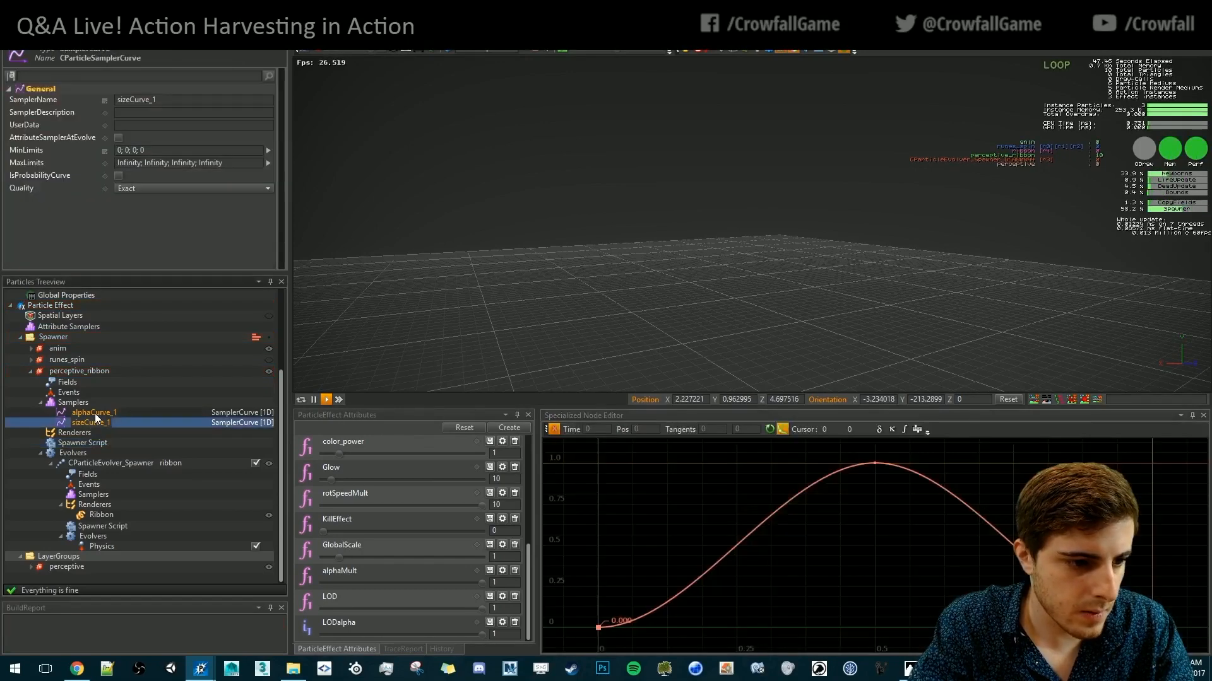
ctrl+click(83, 414)
drag(96, 495, 96, 495)
Add the line "float3 s = parent.SideAxis;" below TextureID in the ribbon layer's spawner script
click(107, 527)
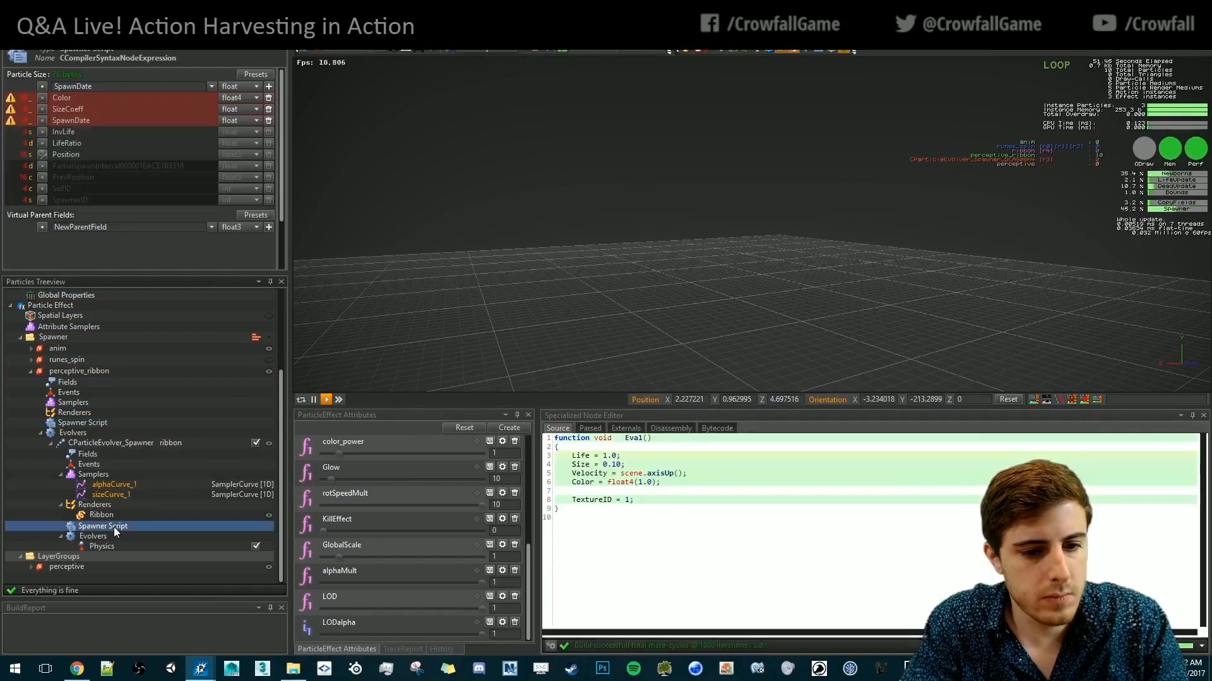
click(648, 500)
key(Return)
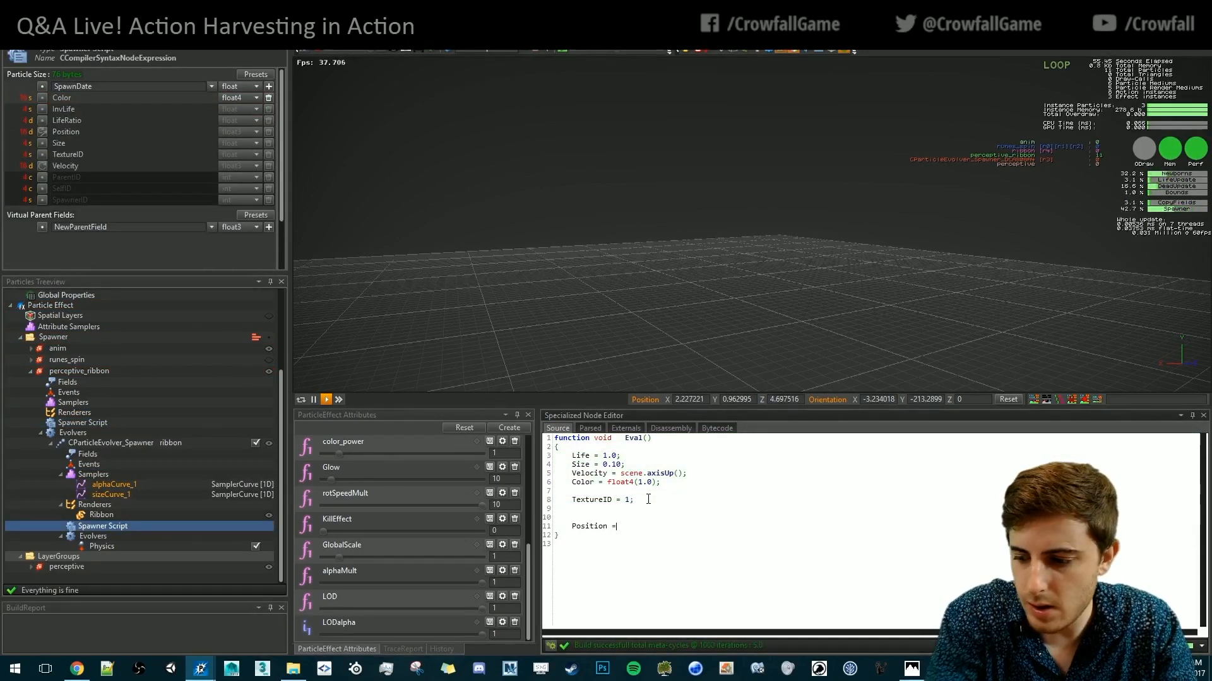
key(BackSpace)
key(BackSpace)
key(BackSpace)
key(shift+Up)
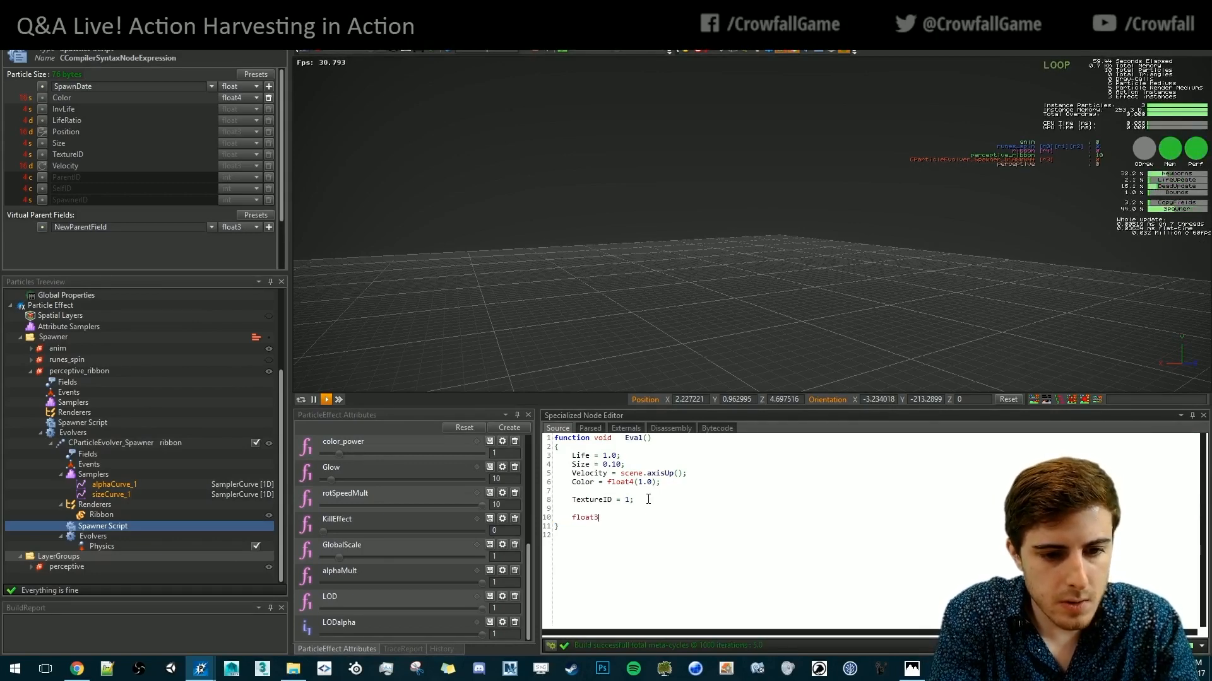
text(s =)
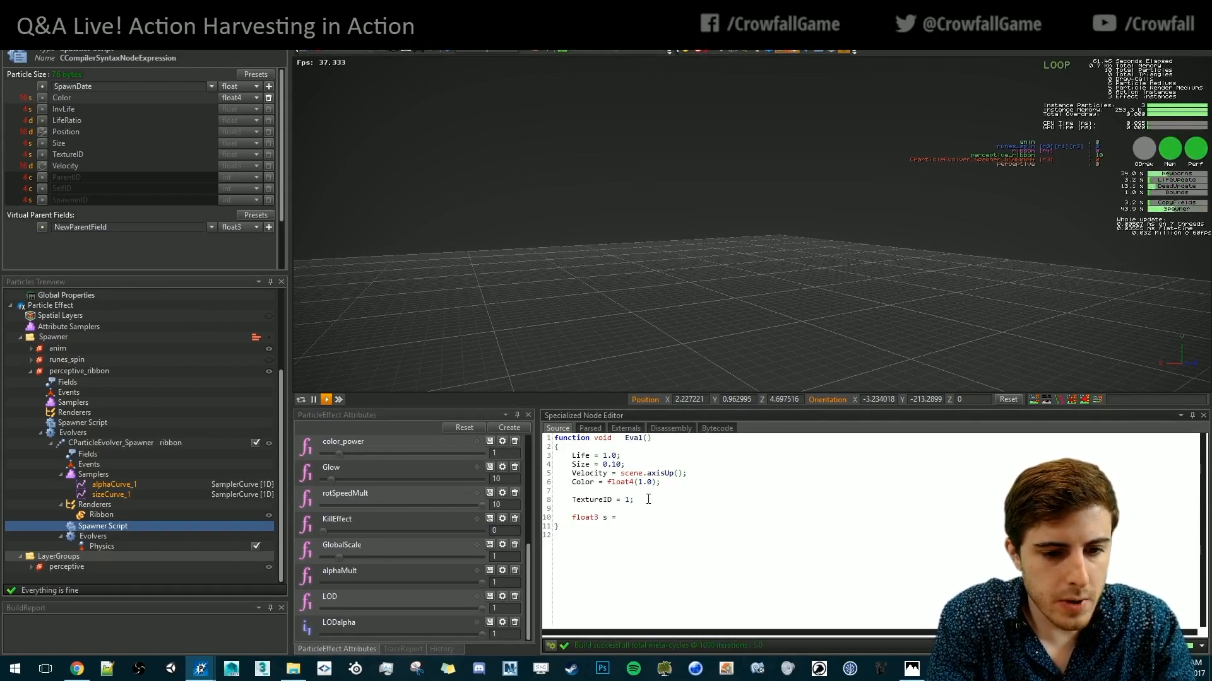
text( parent.Side)
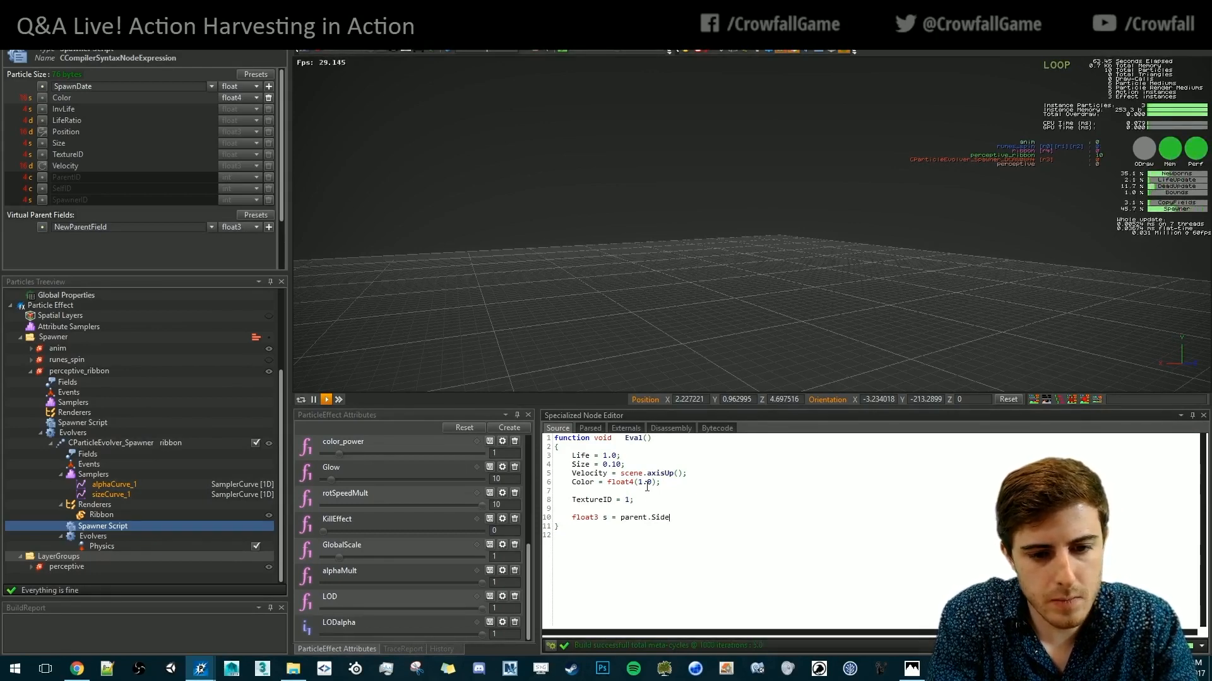
text(Axis;)
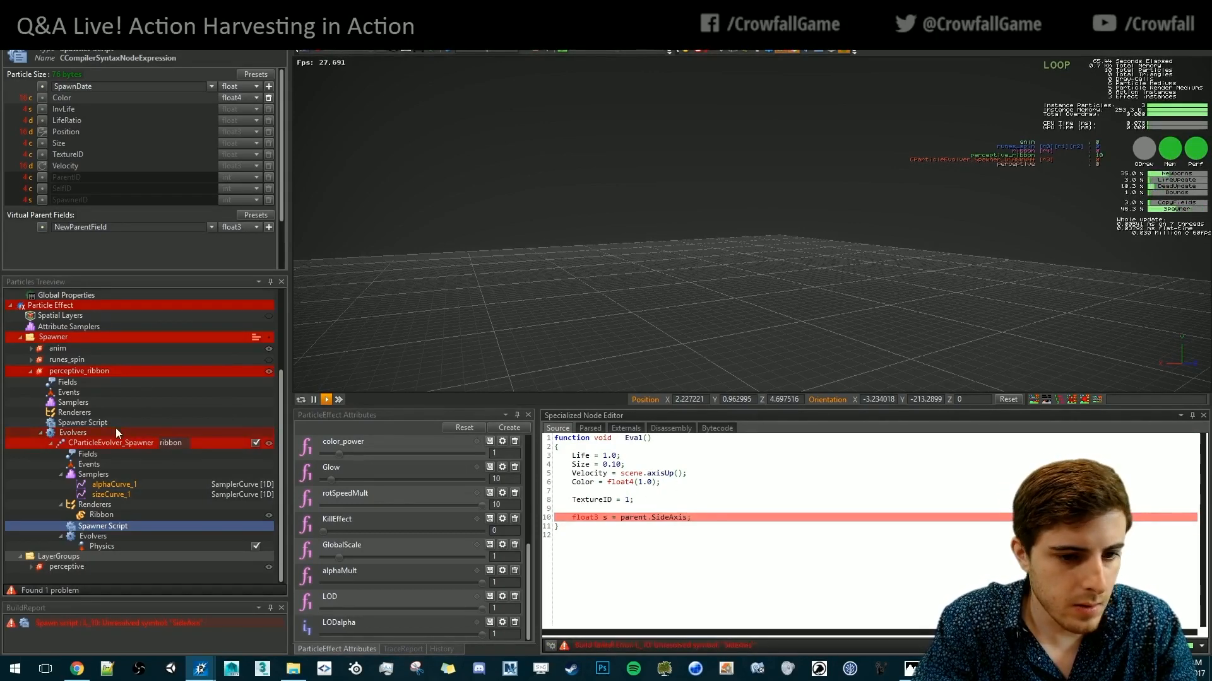
Add the line "SideAxis = scene.axisSide();" below SpawnDate in perceptive_ribbon's spawner script
click(116, 424)
click(716, 481)
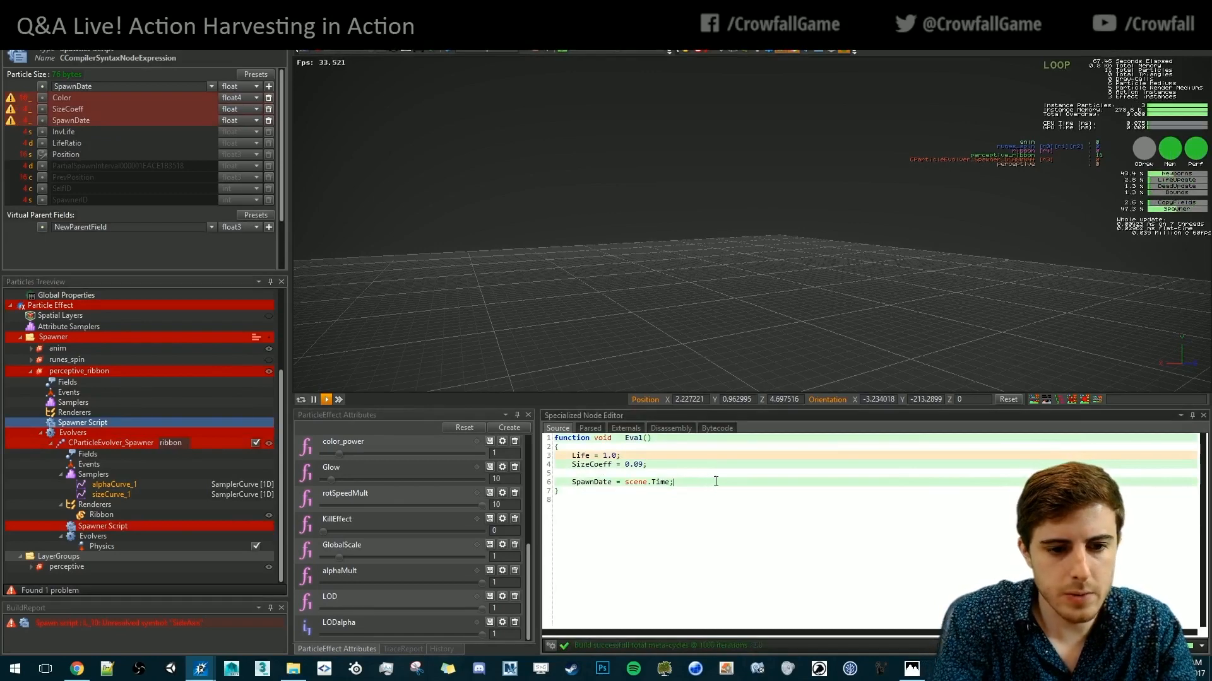
key(Return)
text(Si)
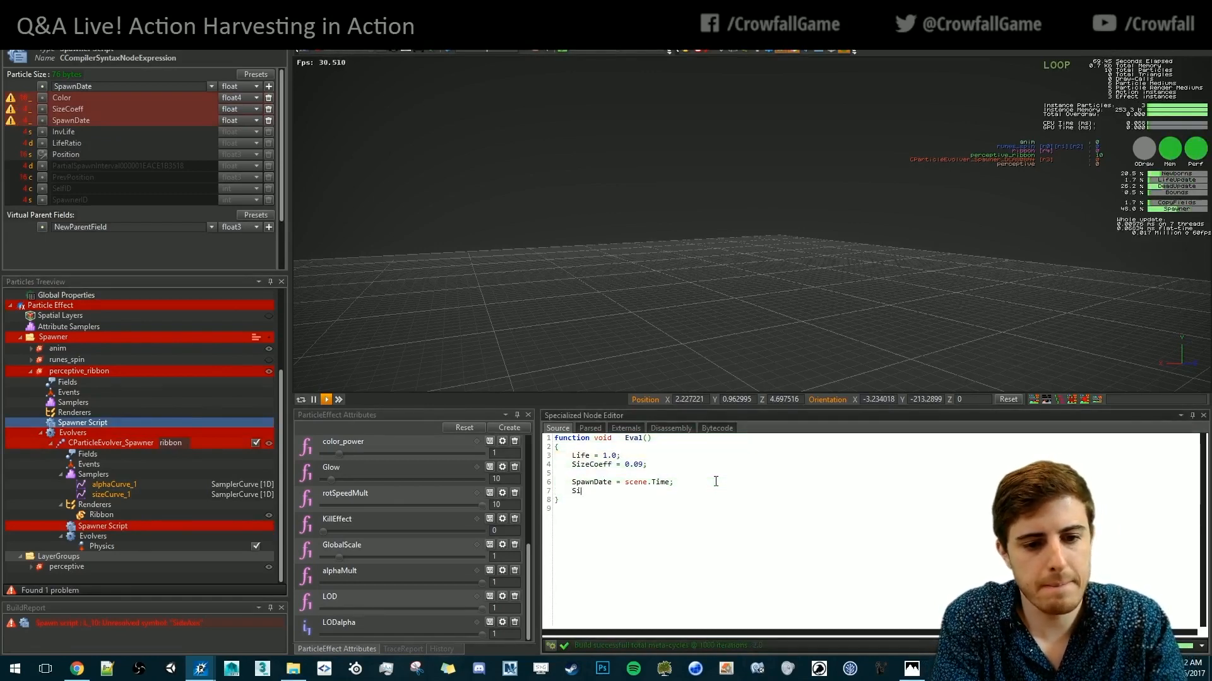
text(deAxis  =)
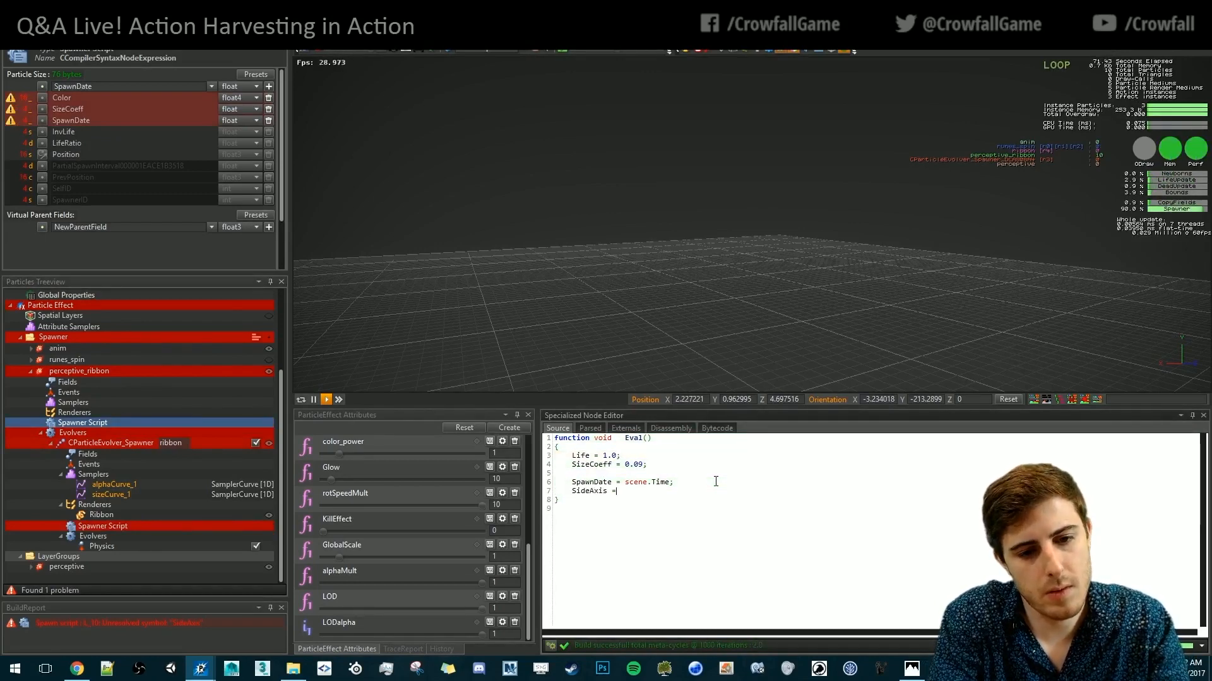
text( scene.sideAxis;)
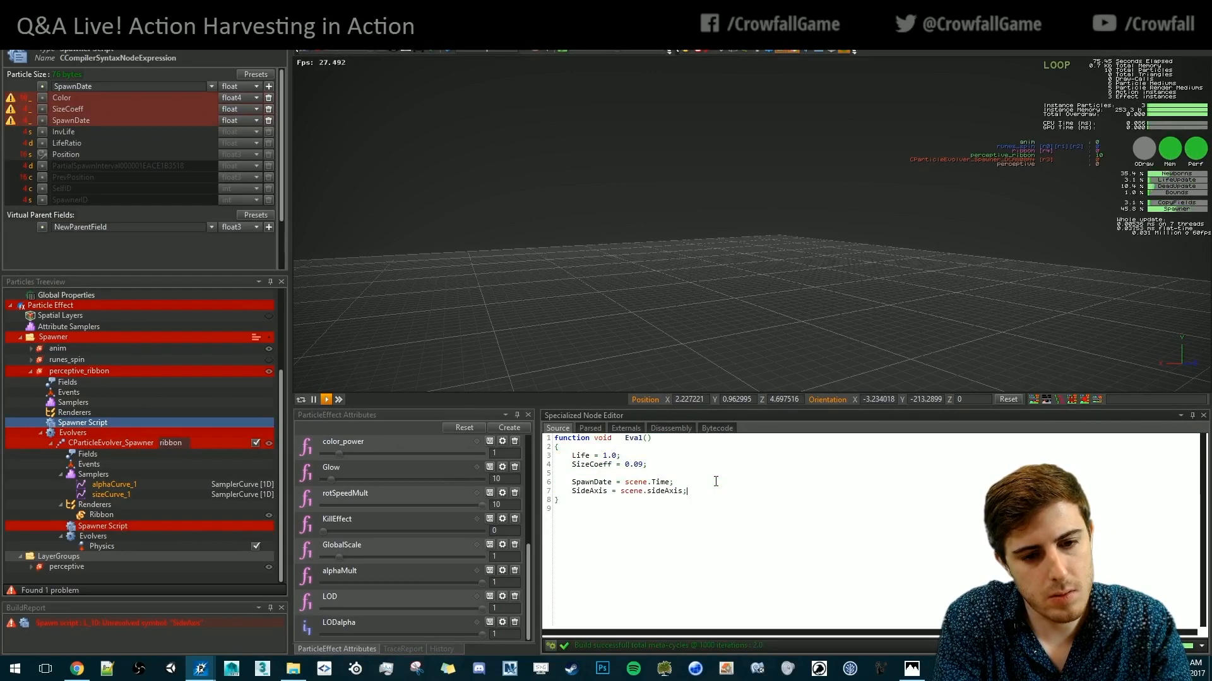
key(BackSpace)
key(BackSpace)
key(BackSpace)
key(BackSpace)
key(BackSpace)
key(BackSpace)
key(BackSpace)
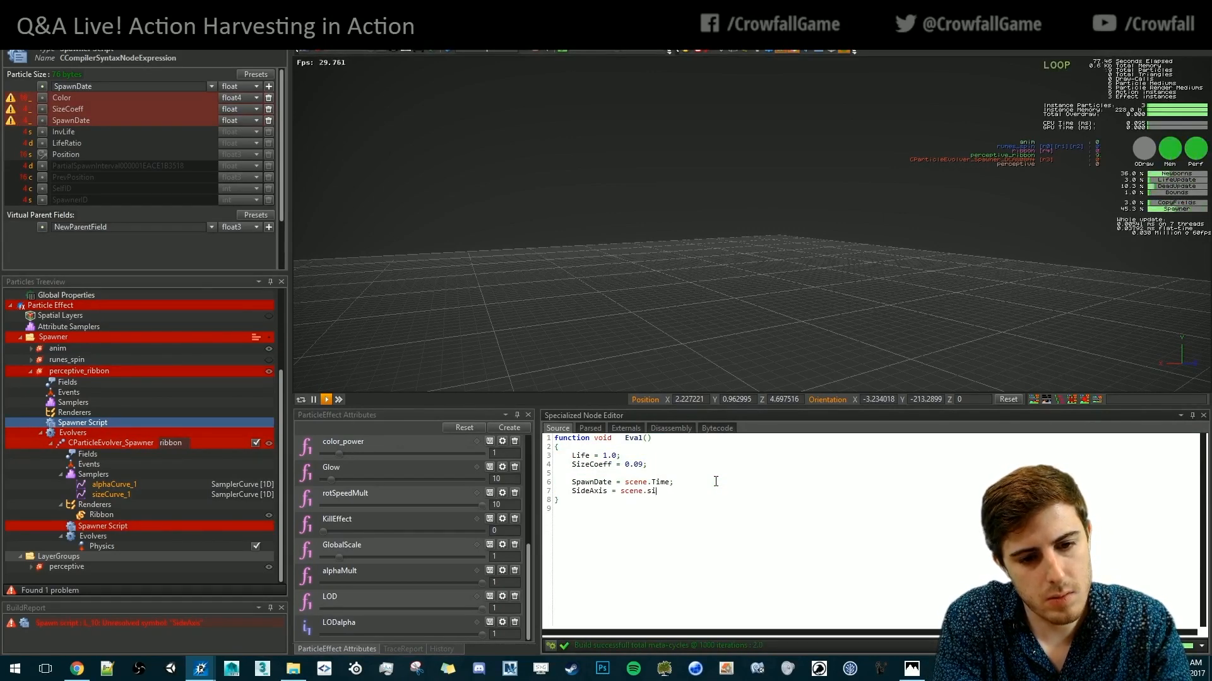
key(BackSpace)
key(BackSpace)
text(axisSide)
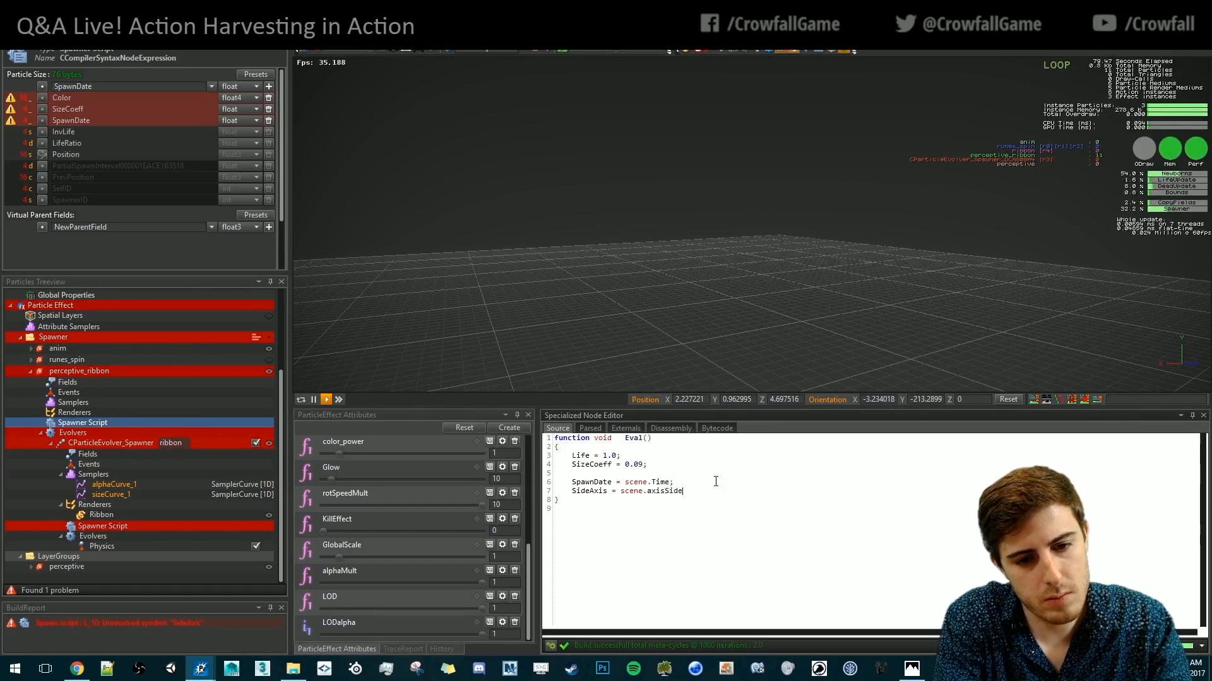
text(();)
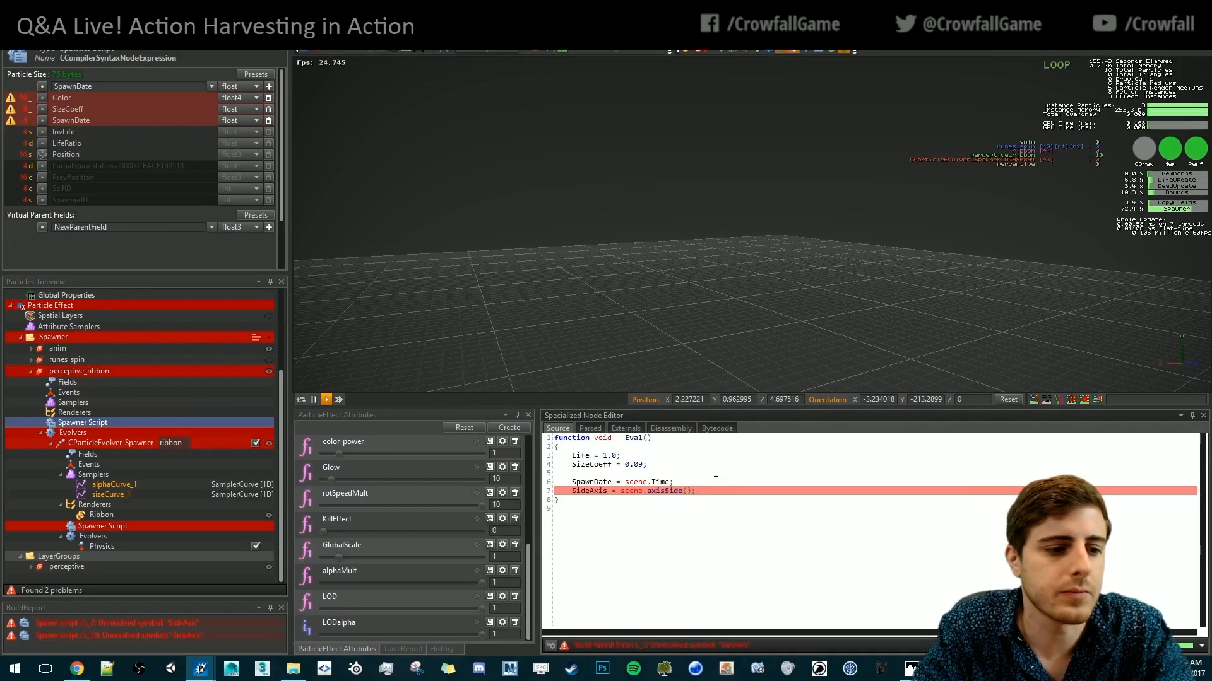
Add a float3 field named SideAxis to the perceptive_ribbon layer's fields
click(117, 526)
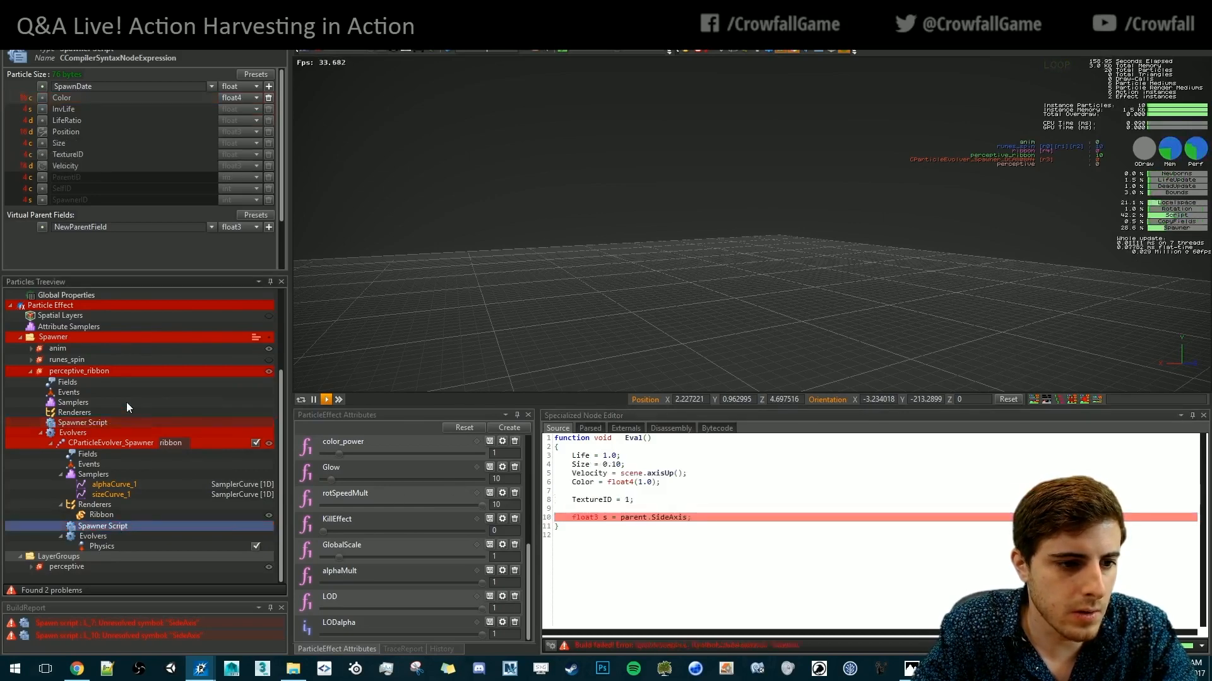
click(67, 383)
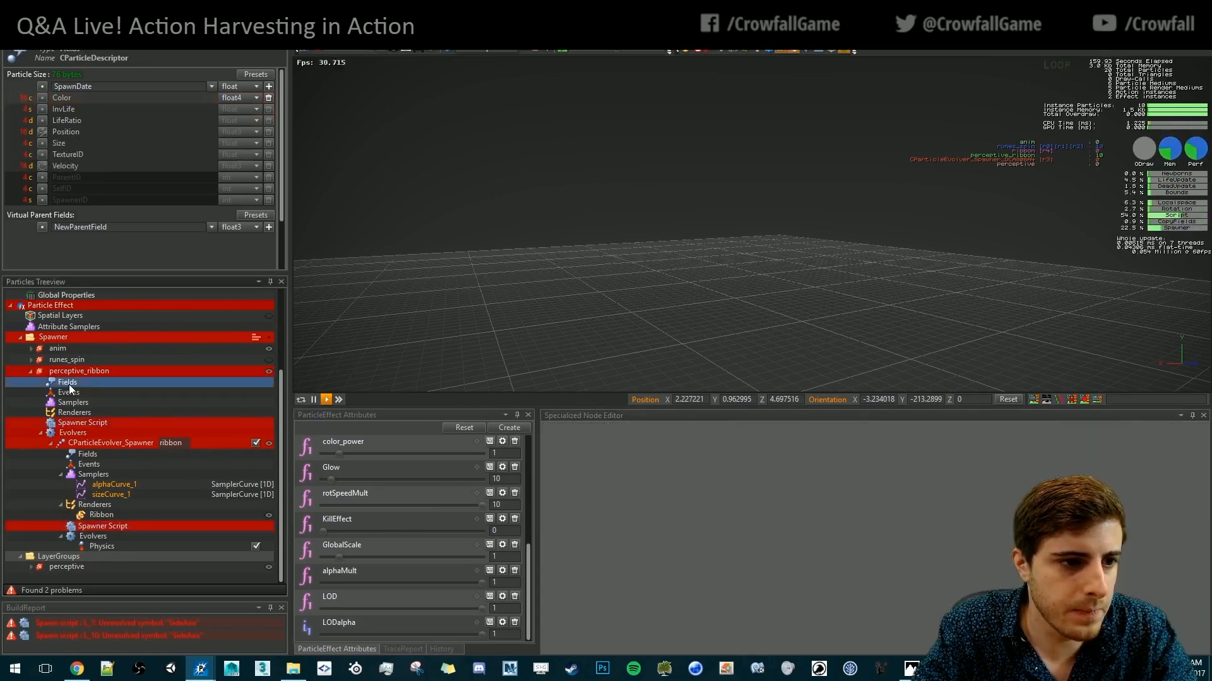
click(212, 88)
click(232, 118)
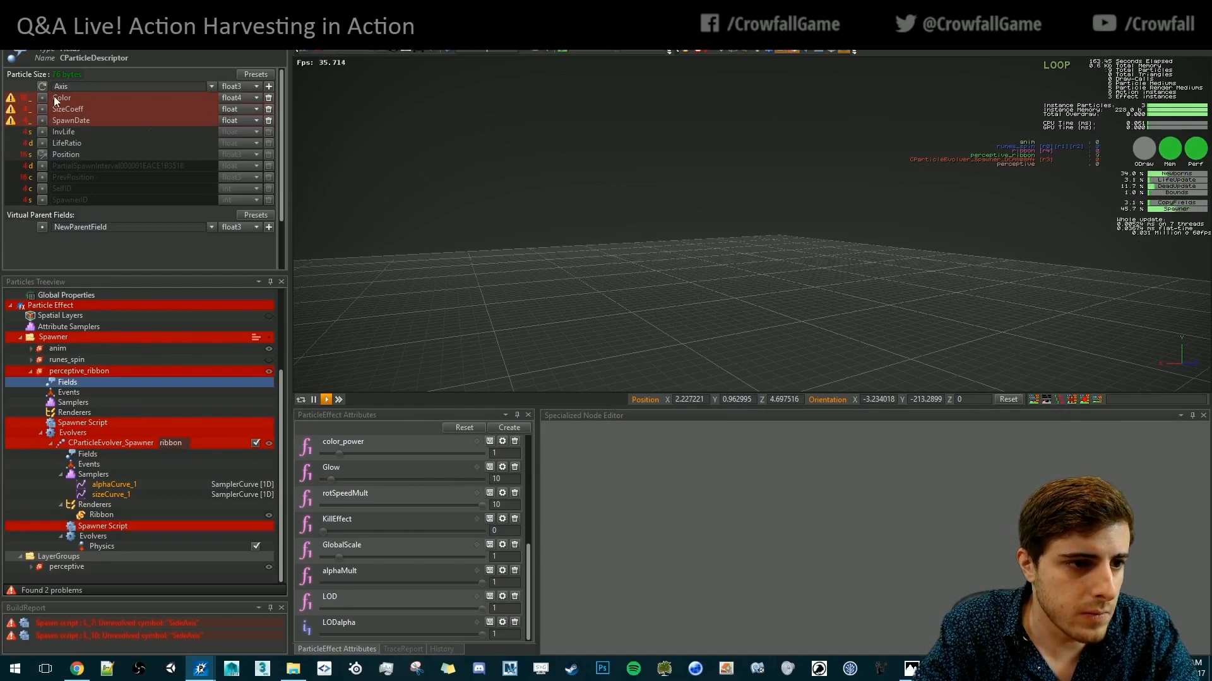
text(Side)
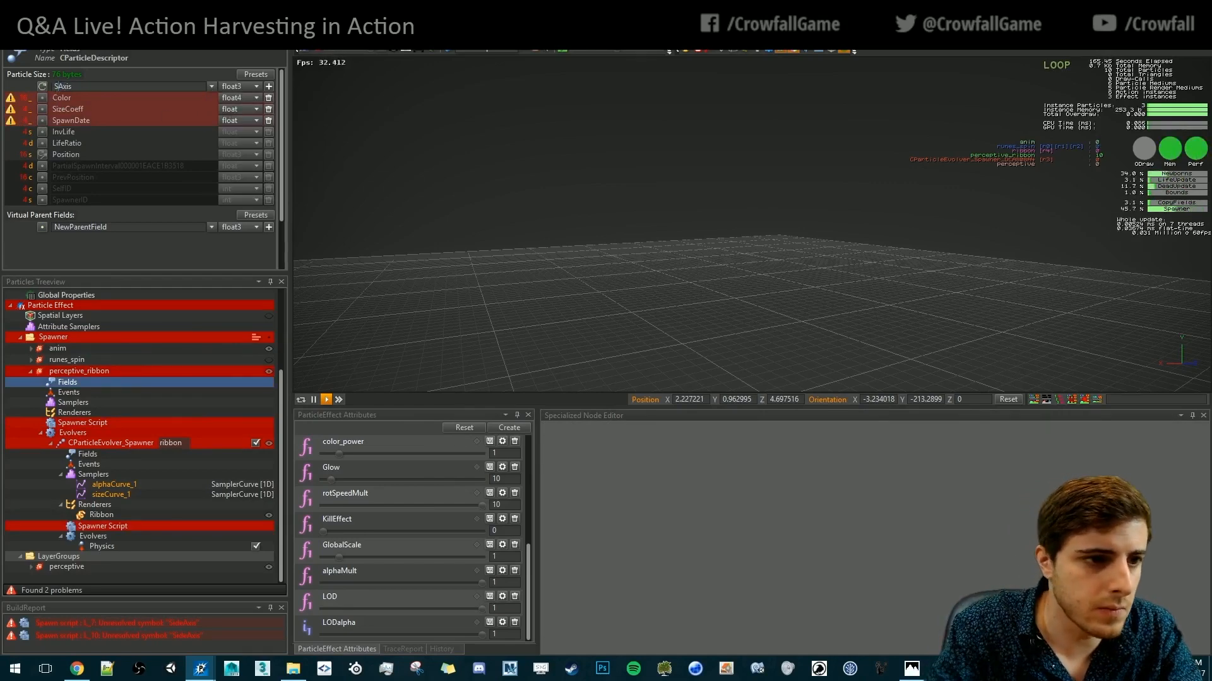
key(Return)
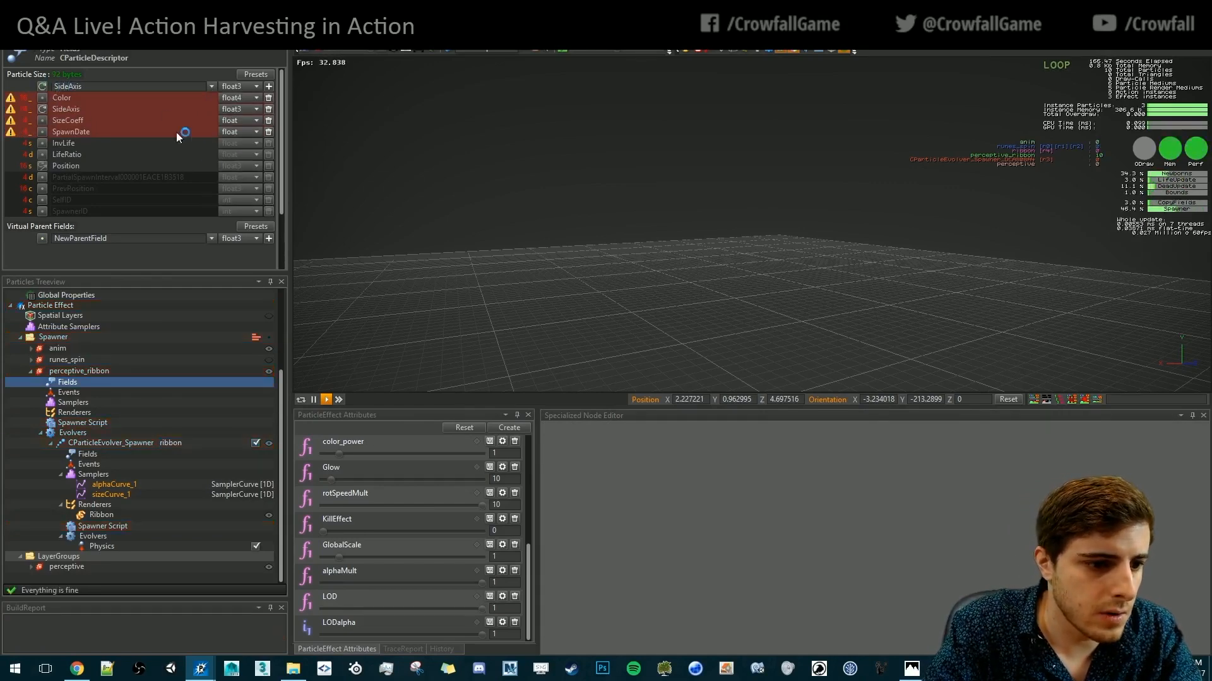
Add the line "float3 u = scene.axisUp();" below the float3 s declaration in the nested ribbon layer's spawner script
click(105, 524)
click(760, 512)
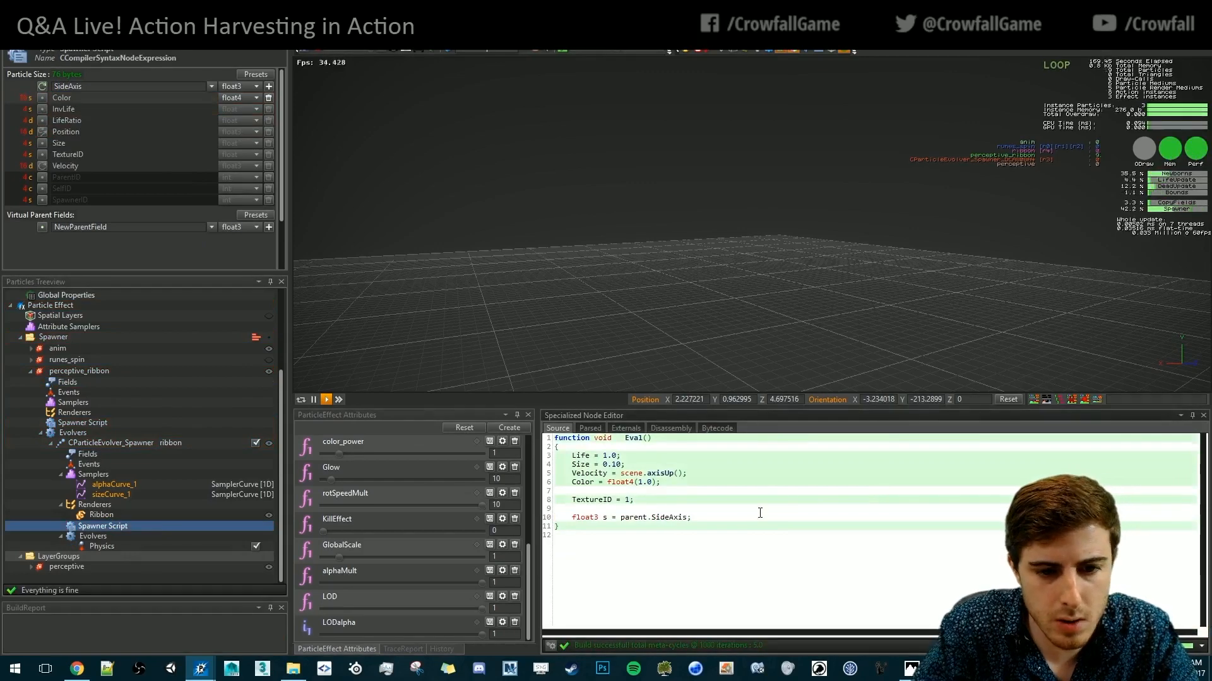
click(725, 517)
key(Return)
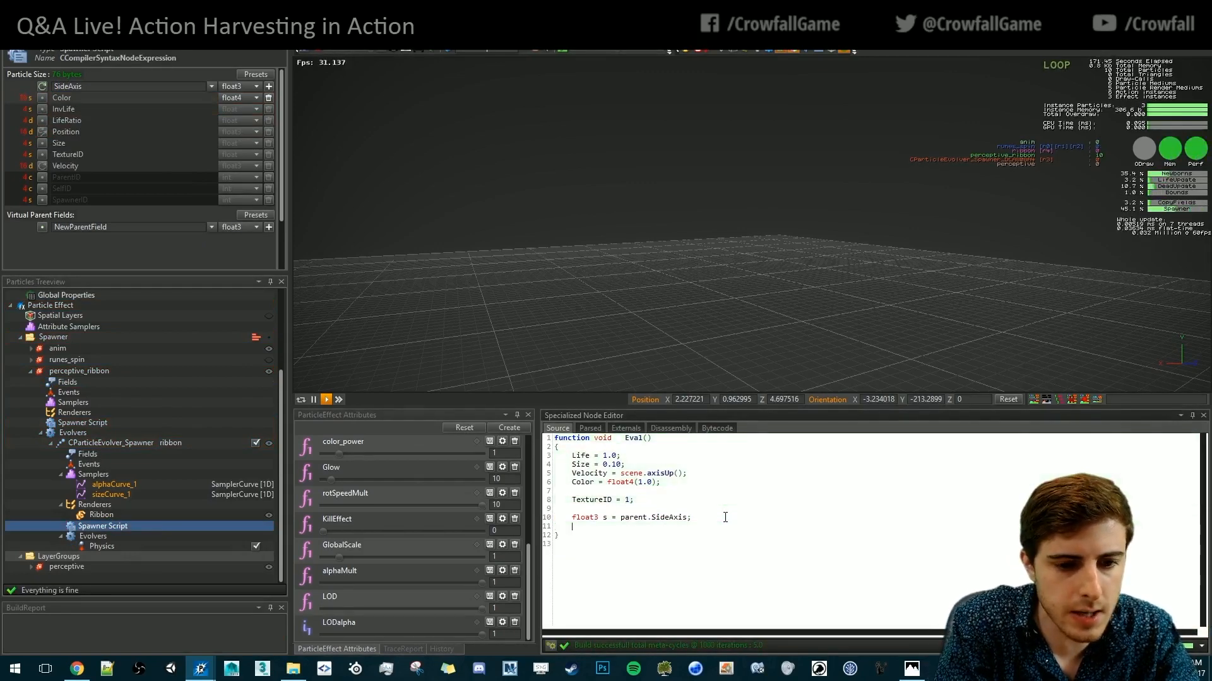
text(float3 u =)
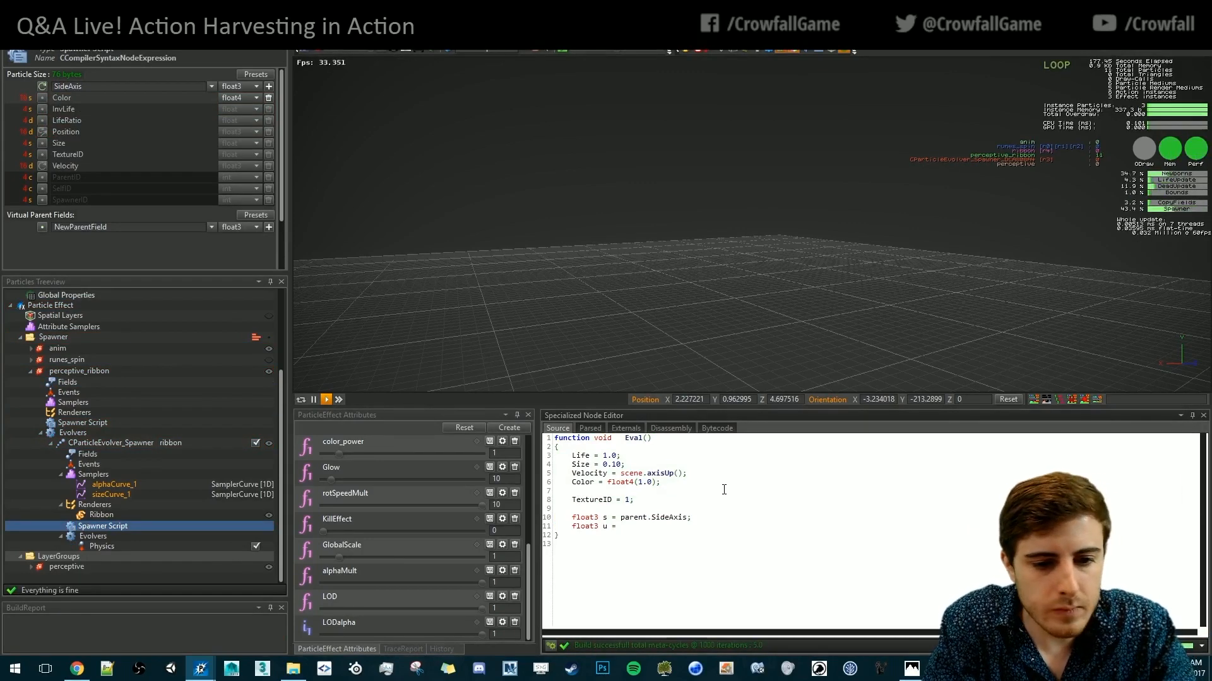
text( scene.)
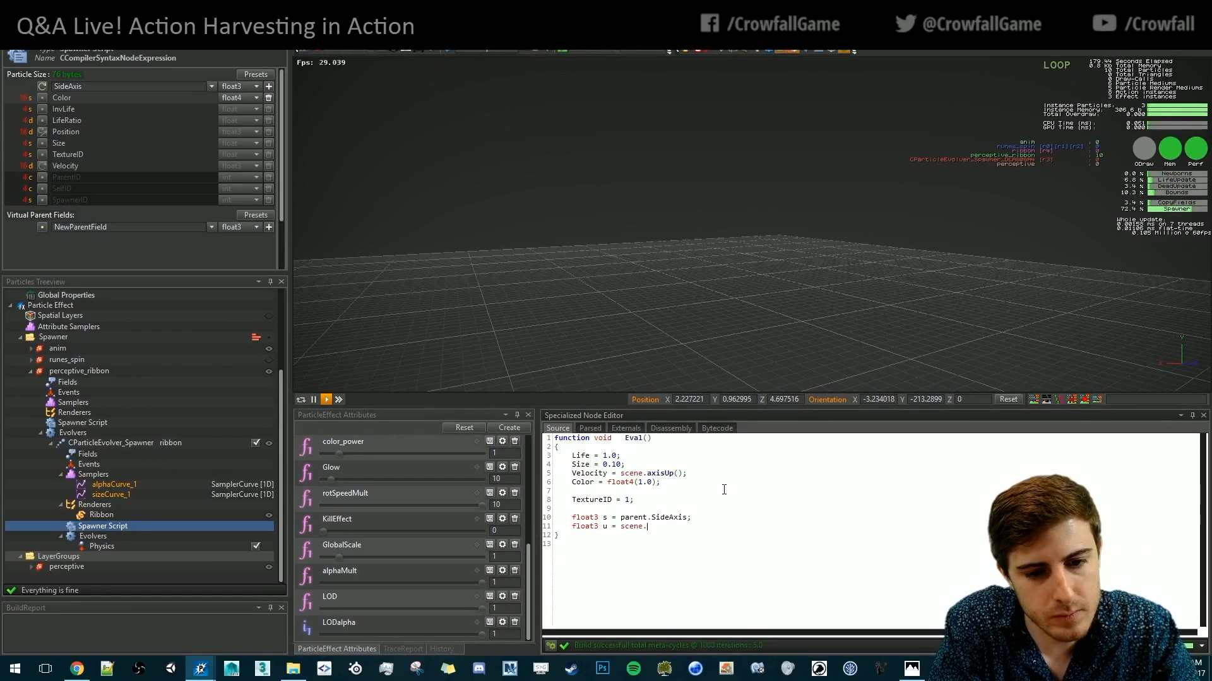
text(axisUp();)
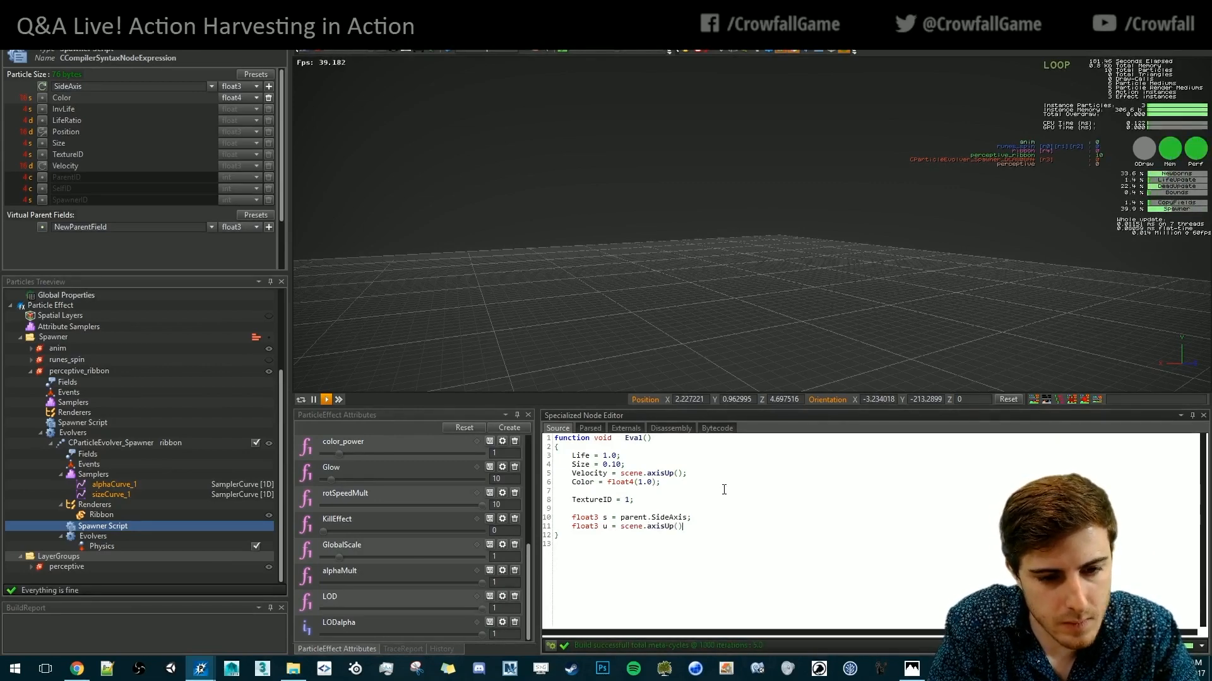
Add the line "float3 f = safe_normalize(cross(s,u));" below the float3 u declaration, followed by a blank line
key(Return)
text(float)
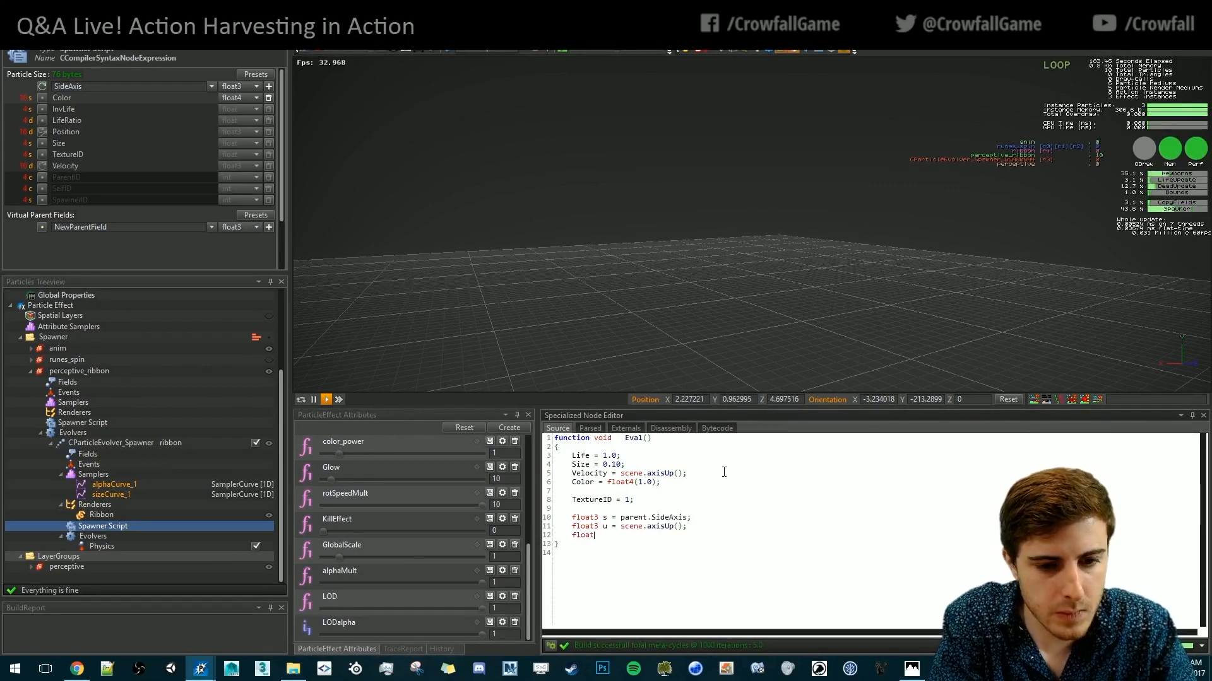
text(3(f =)
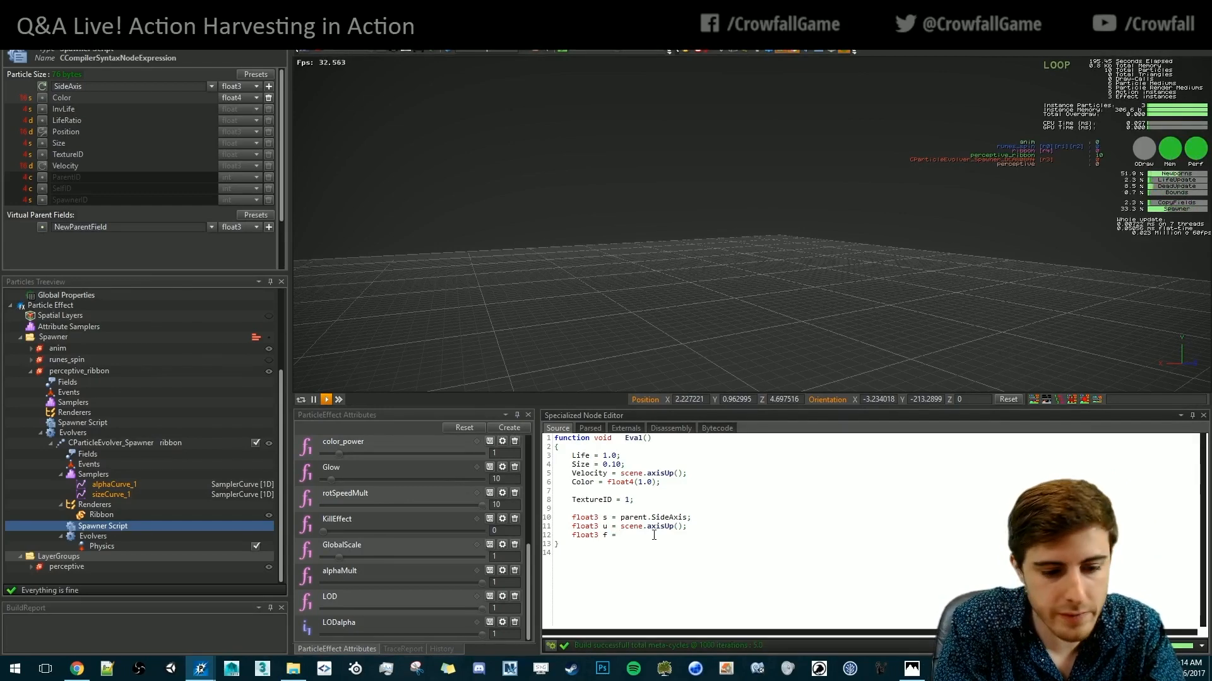
text(safe_)
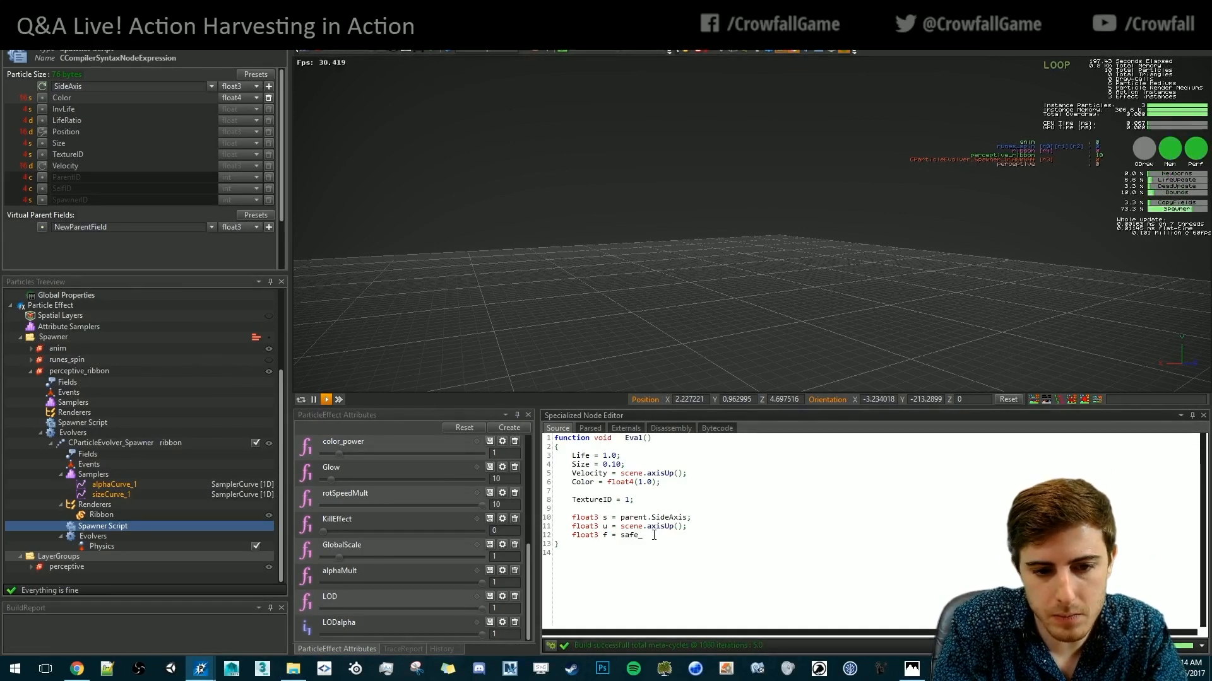
text(normal)
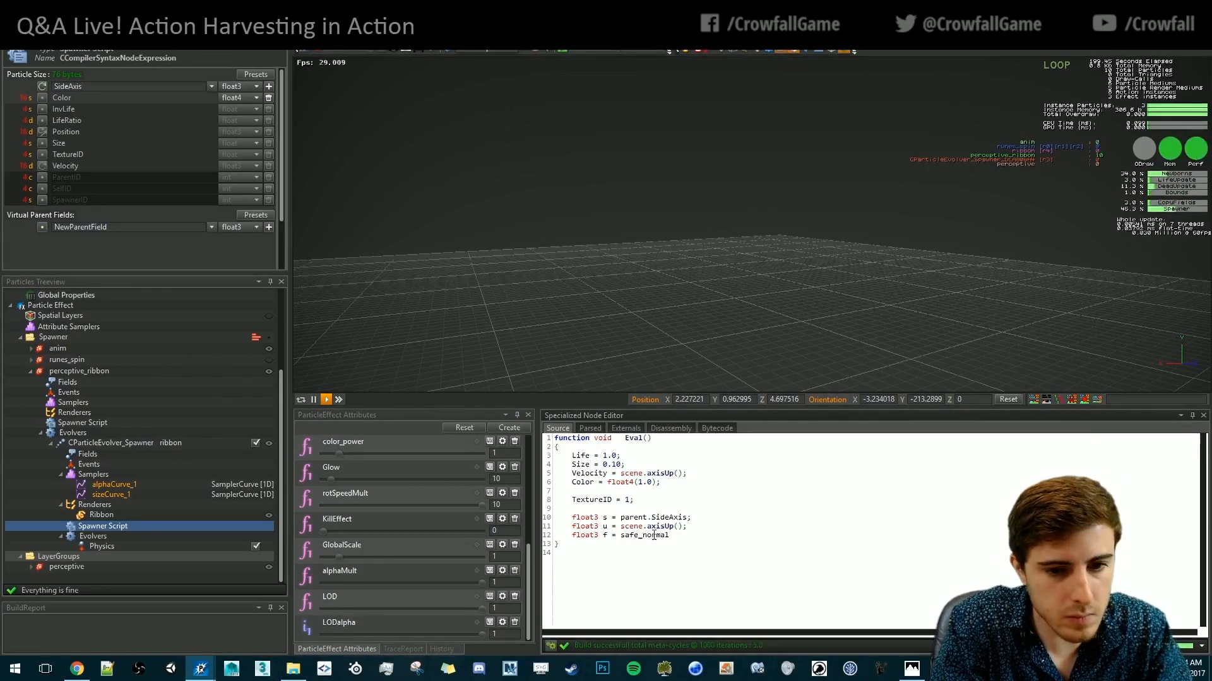
text(ize)
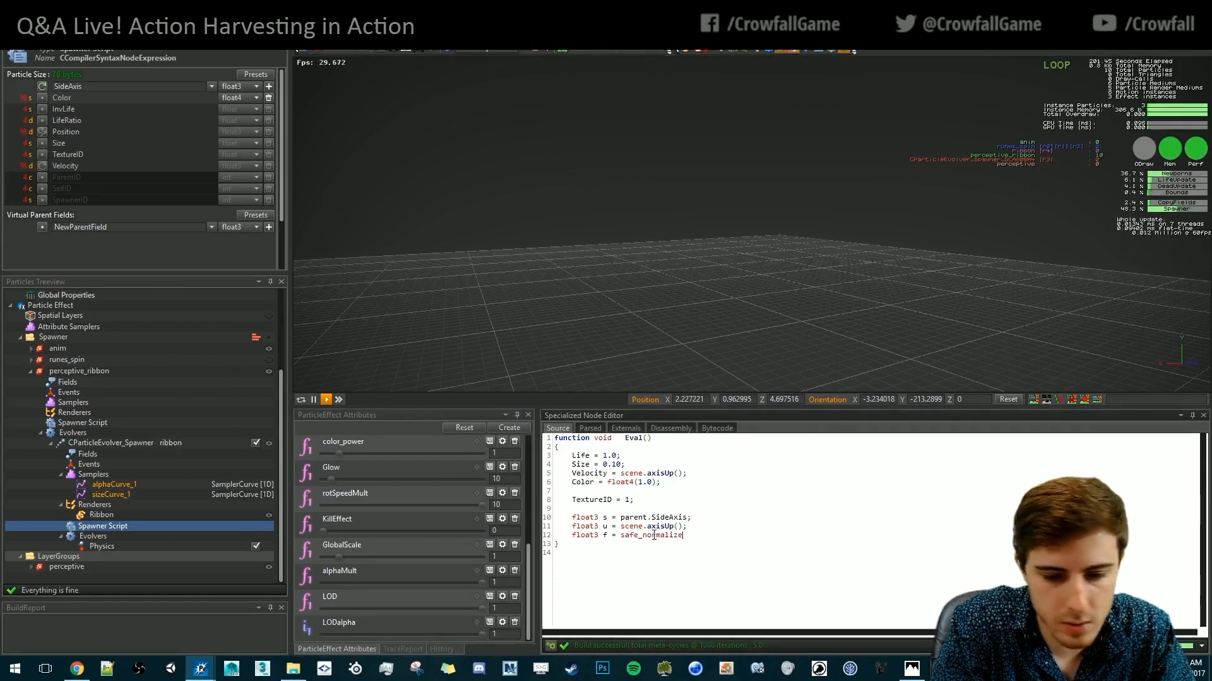
text((cross)
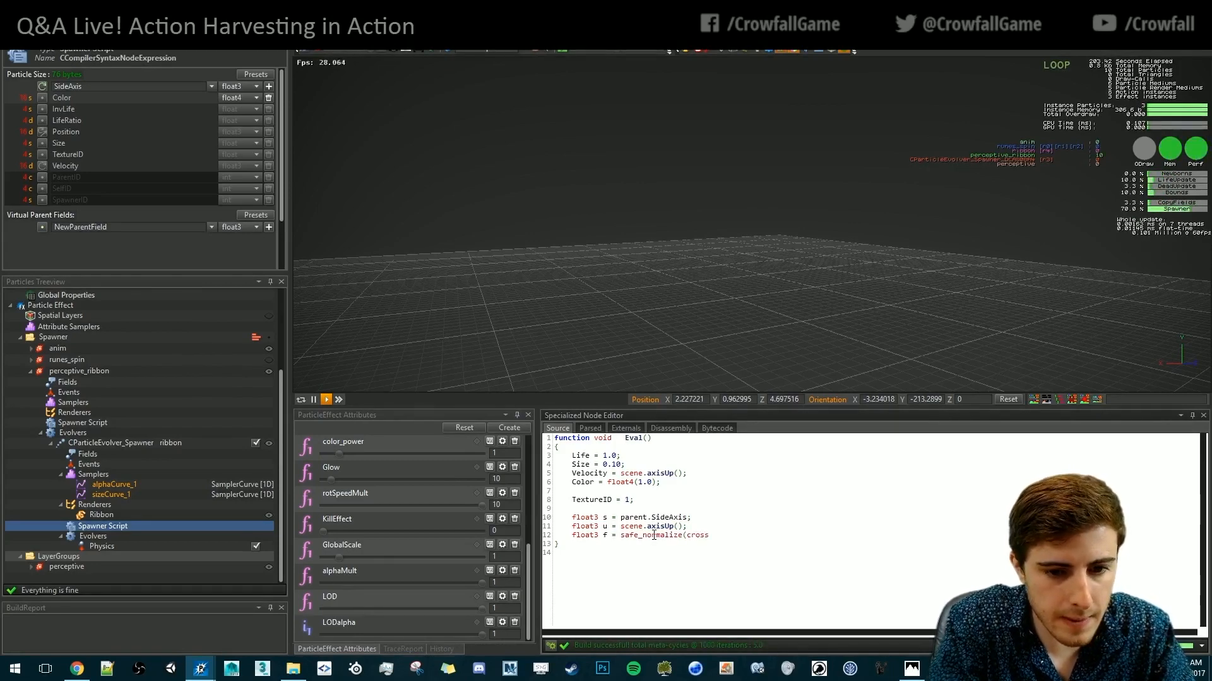
text(()
text(s,u)
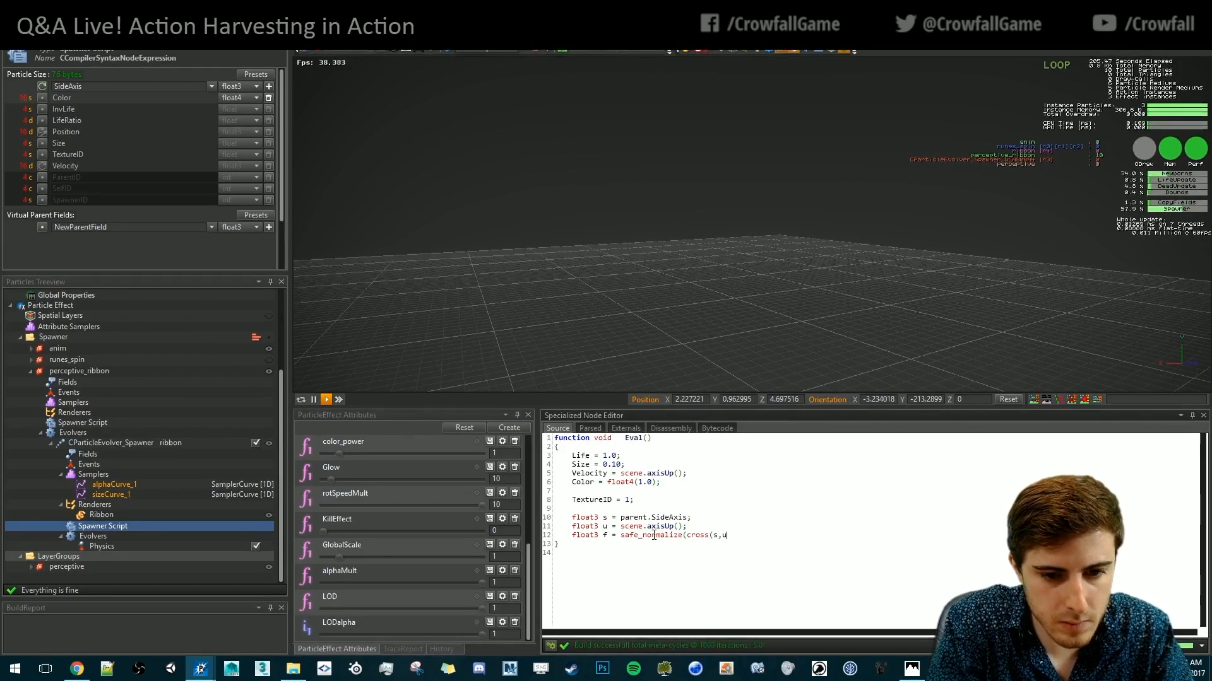
text());)
key(Return)
key(Return)
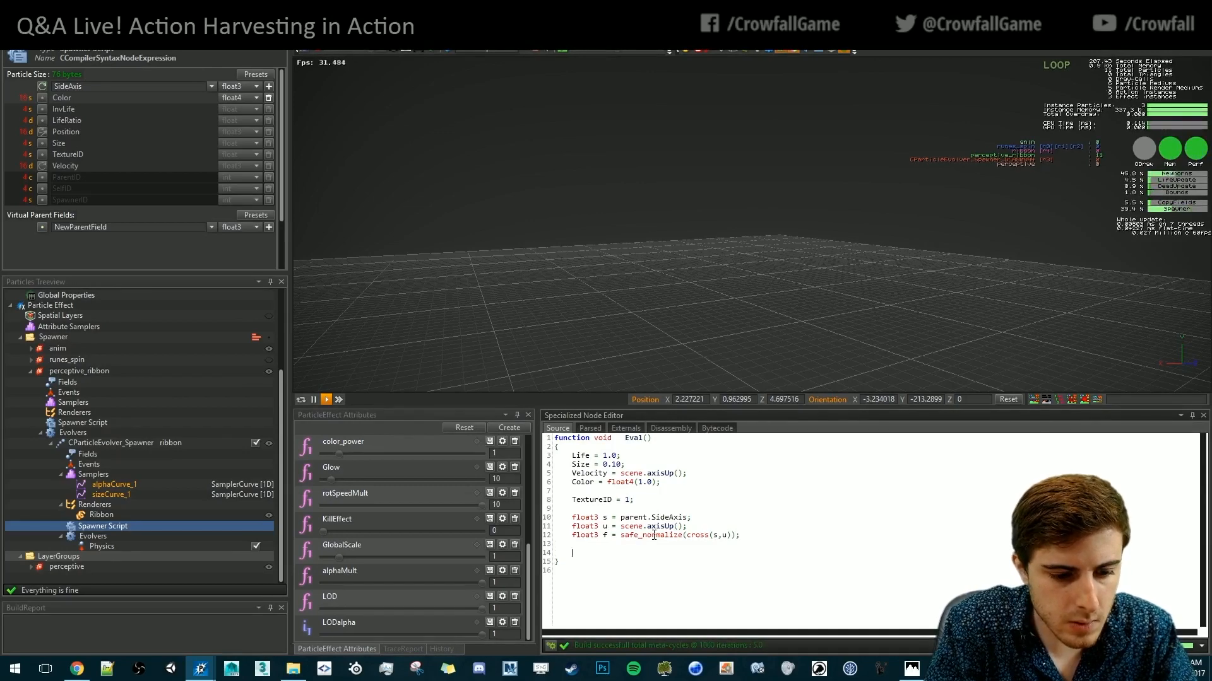
text(Posit)
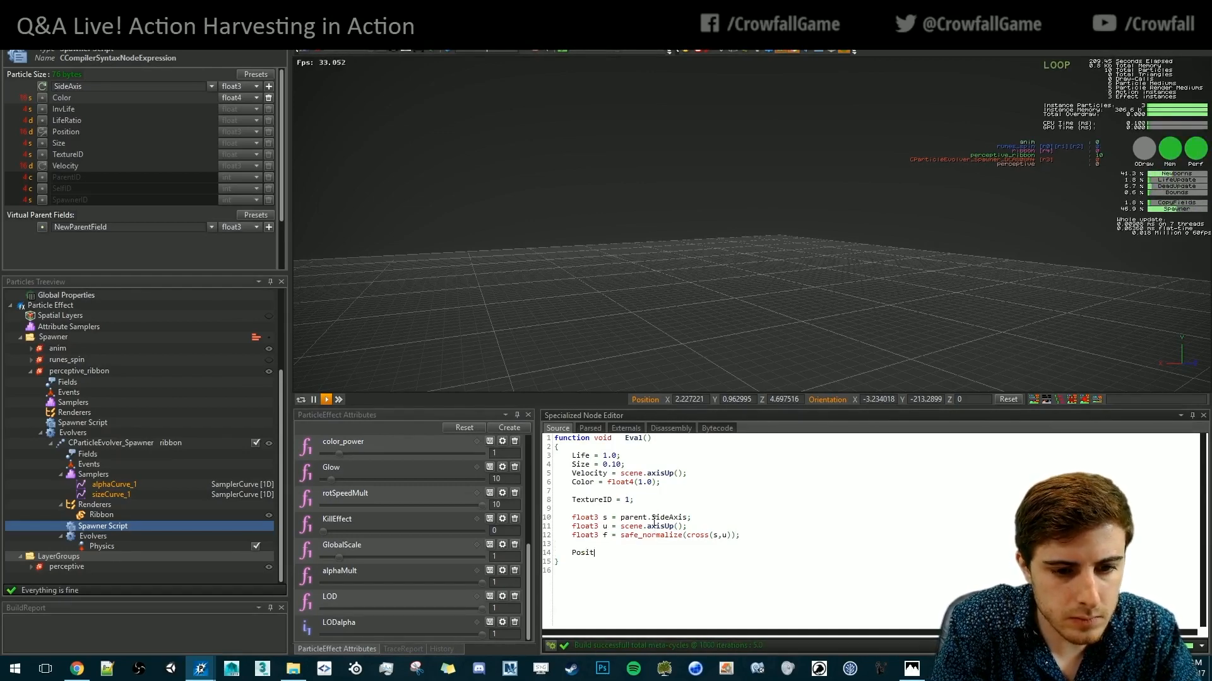
text(ion )
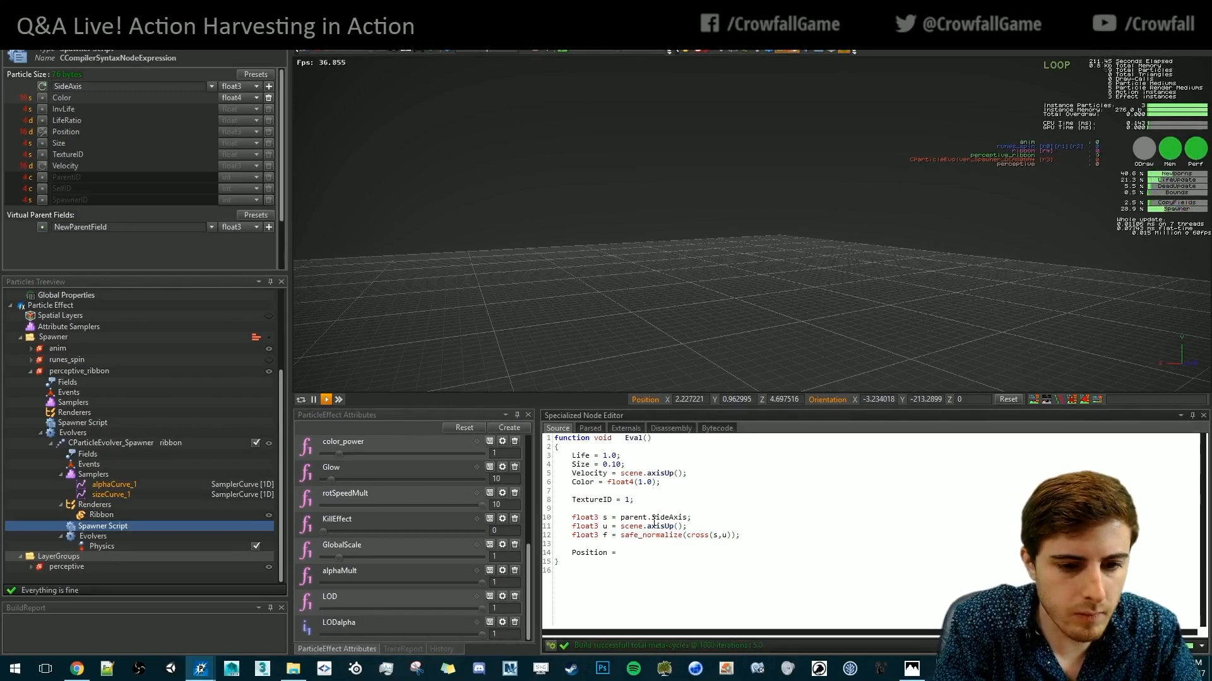
text(= (s)
key(BackSpace)
text((s)
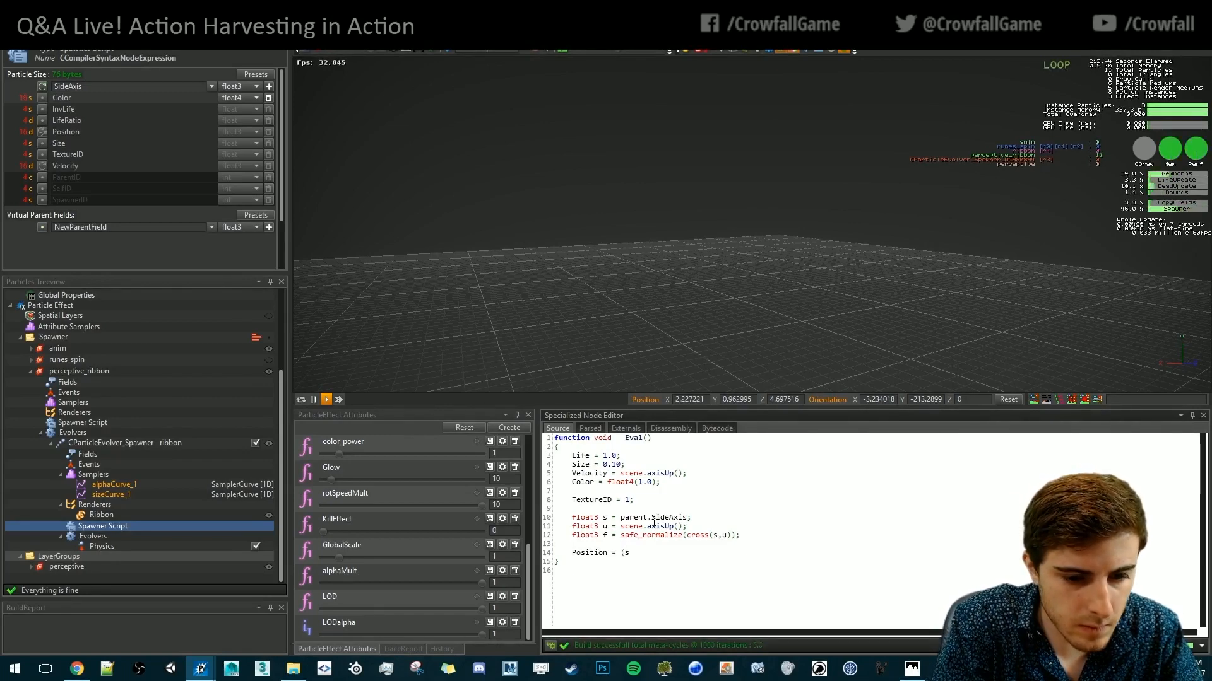
key(BackSpace)
key(BackSpace)
text(s*()
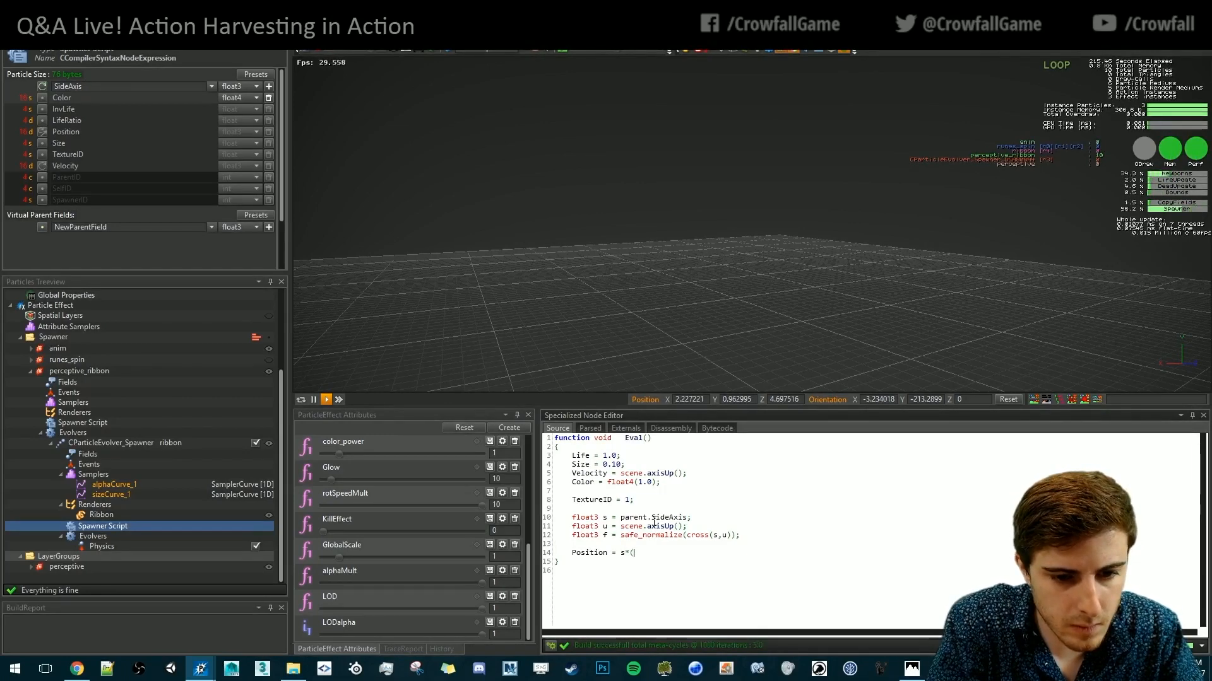
text(cos)
key(BackSpace)
key(BackSpace)
key(shift+Up)
key(BackSpace)
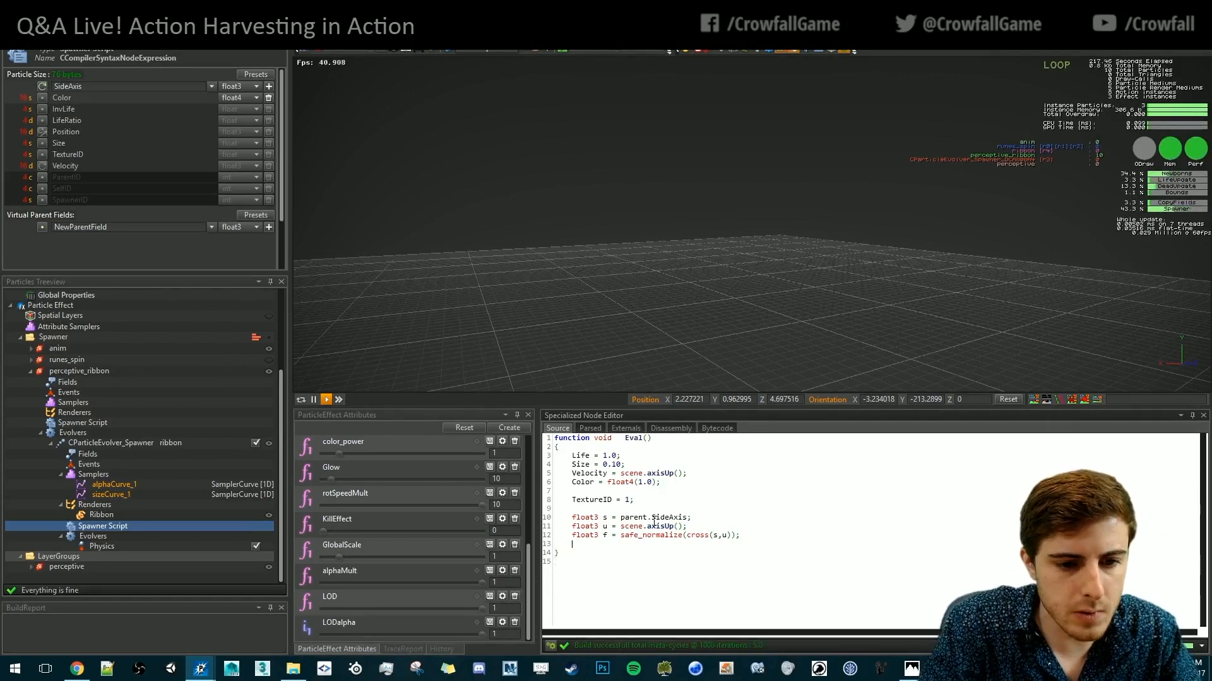
Begin a "float r =" declaration below the float3 f line, separated by a blank line
key(Return)
key(Return)
key(Up)
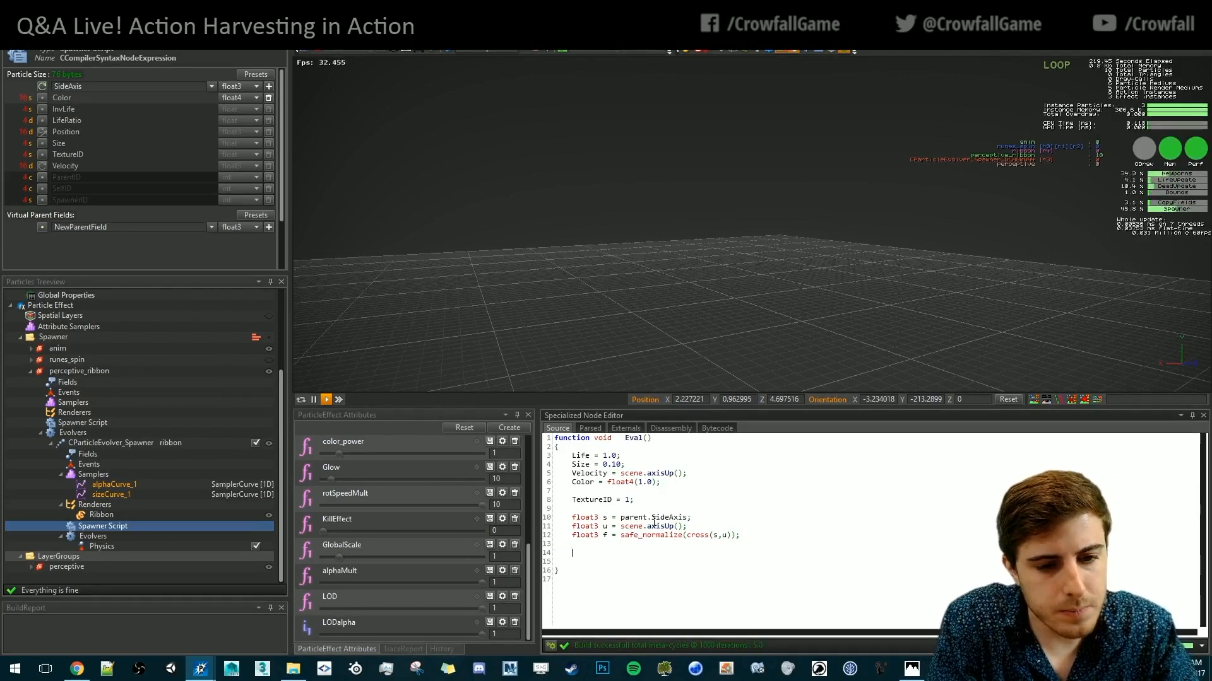
text(float r =)
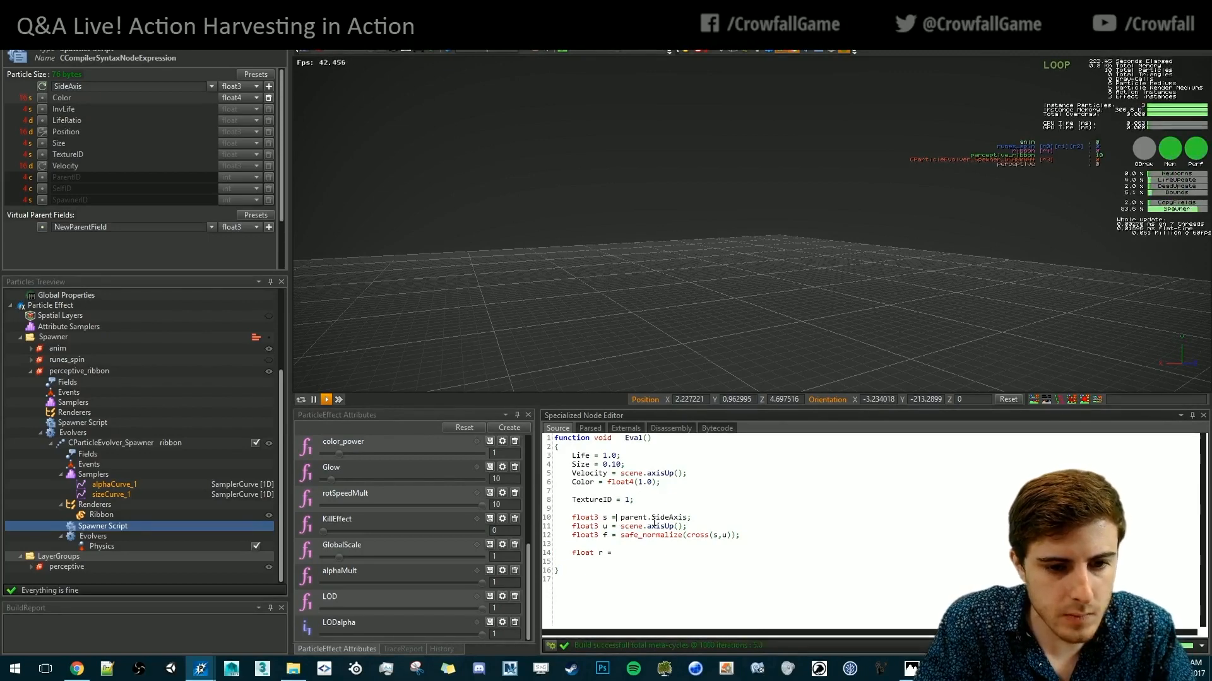
drag(634, 499, 678, 466)
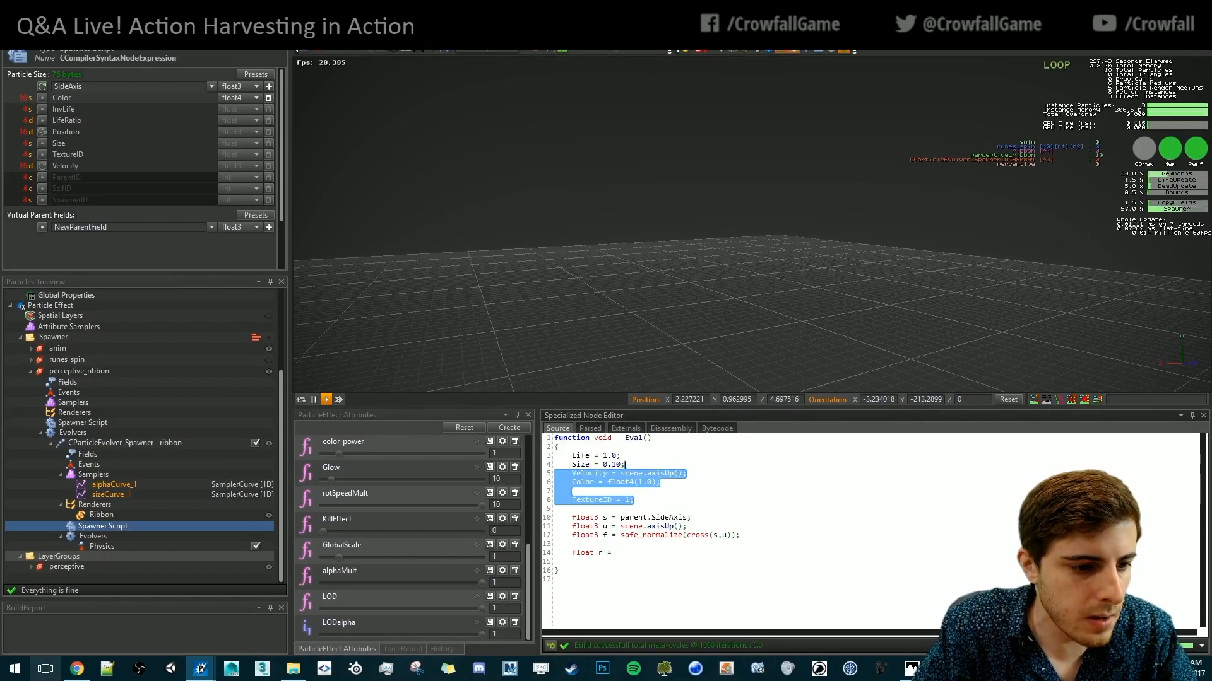
Copy the float r, rad and h declarations from the perceptive layer's nested spawner script and reopen the ribbon layer's spawner script
click(24, 569)
click(28, 568)
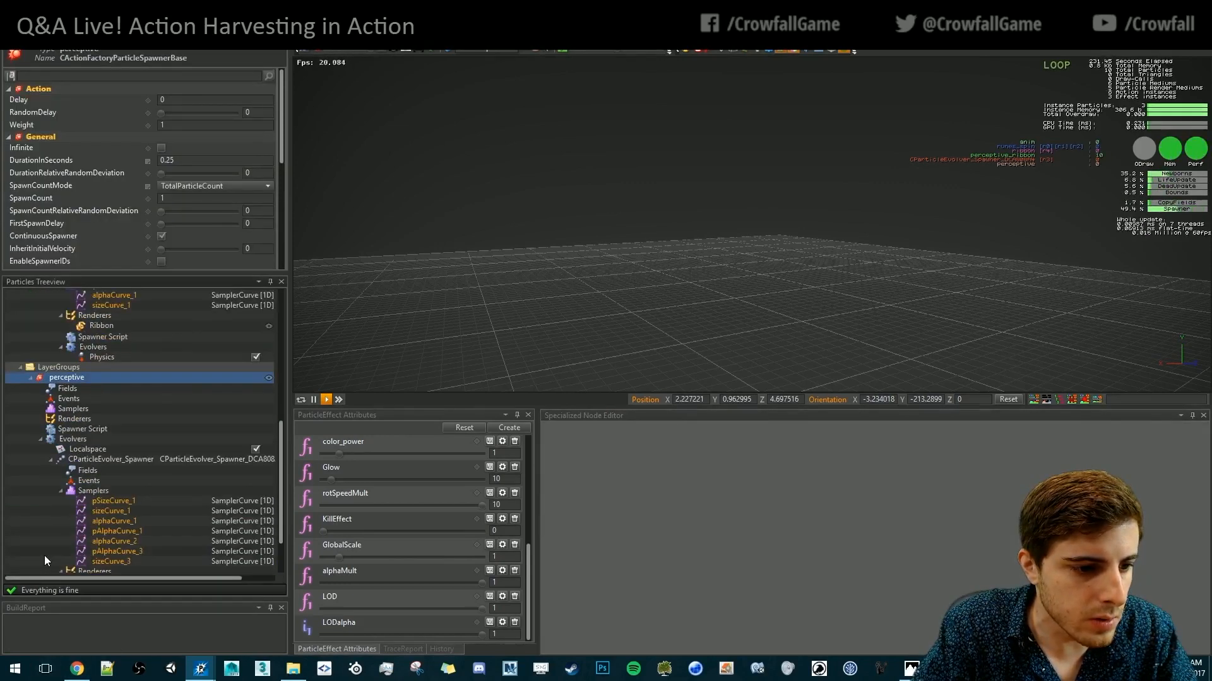
scroll(50, 546, down, 2)
click(96, 532)
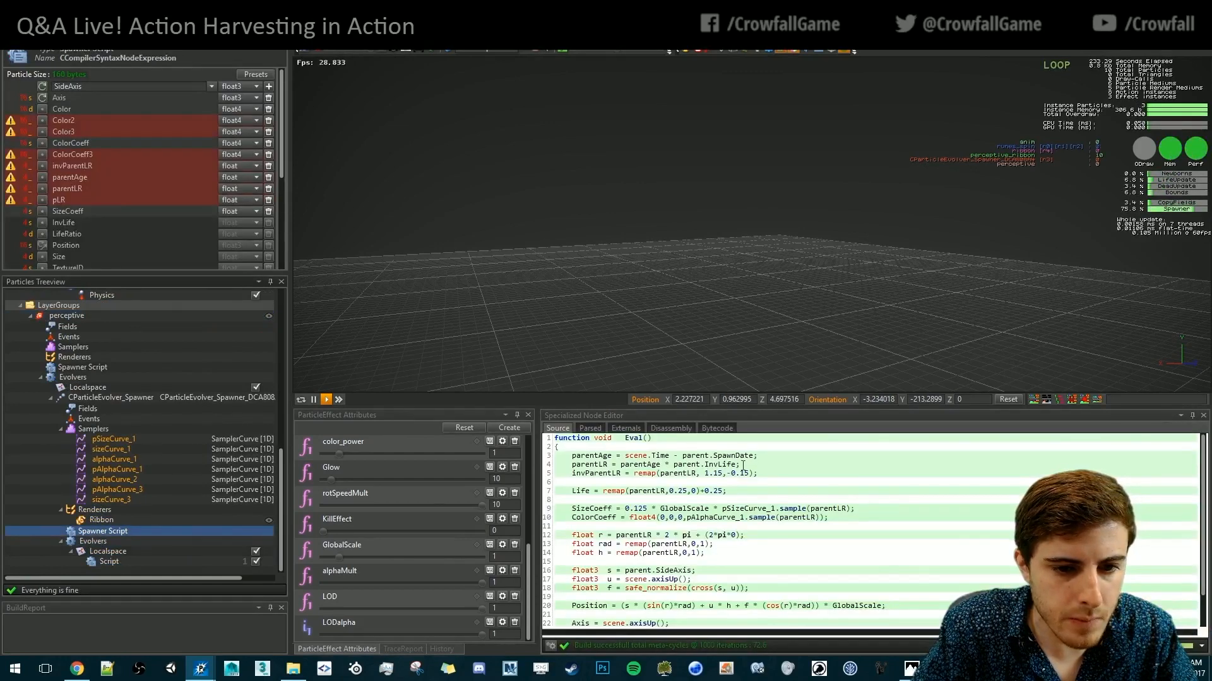
drag(742, 465, 555, 456)
scroll(145, 387, up, 7)
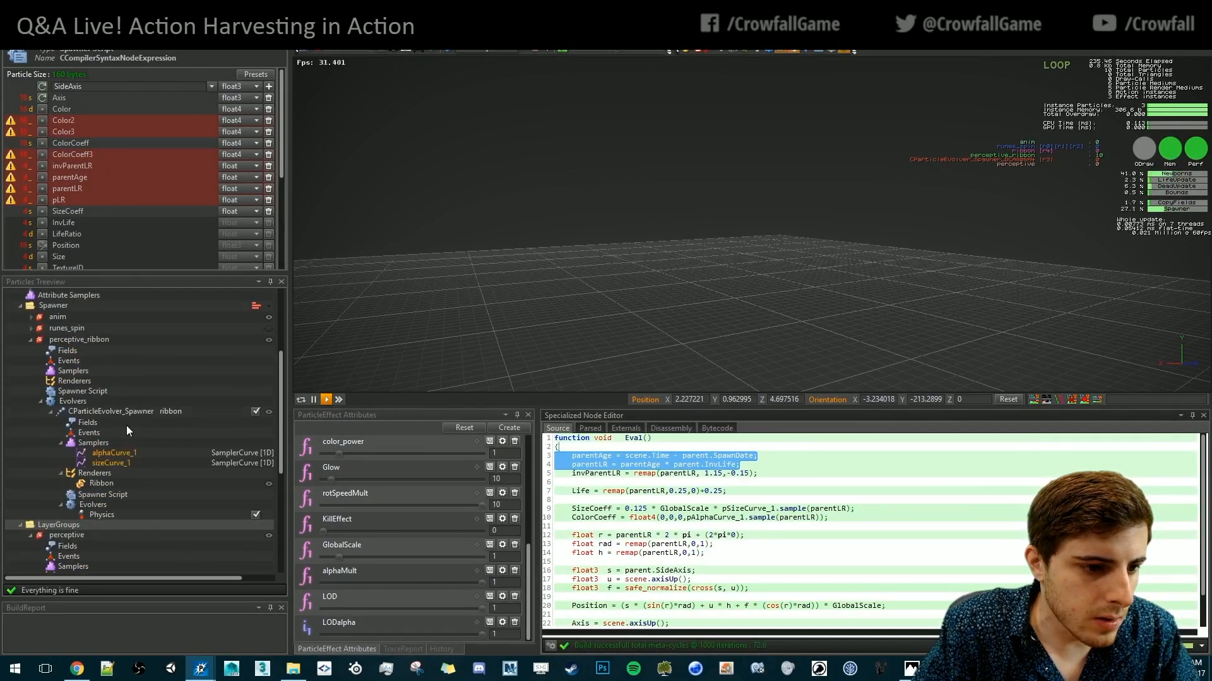
scroll(110, 497, down, 2)
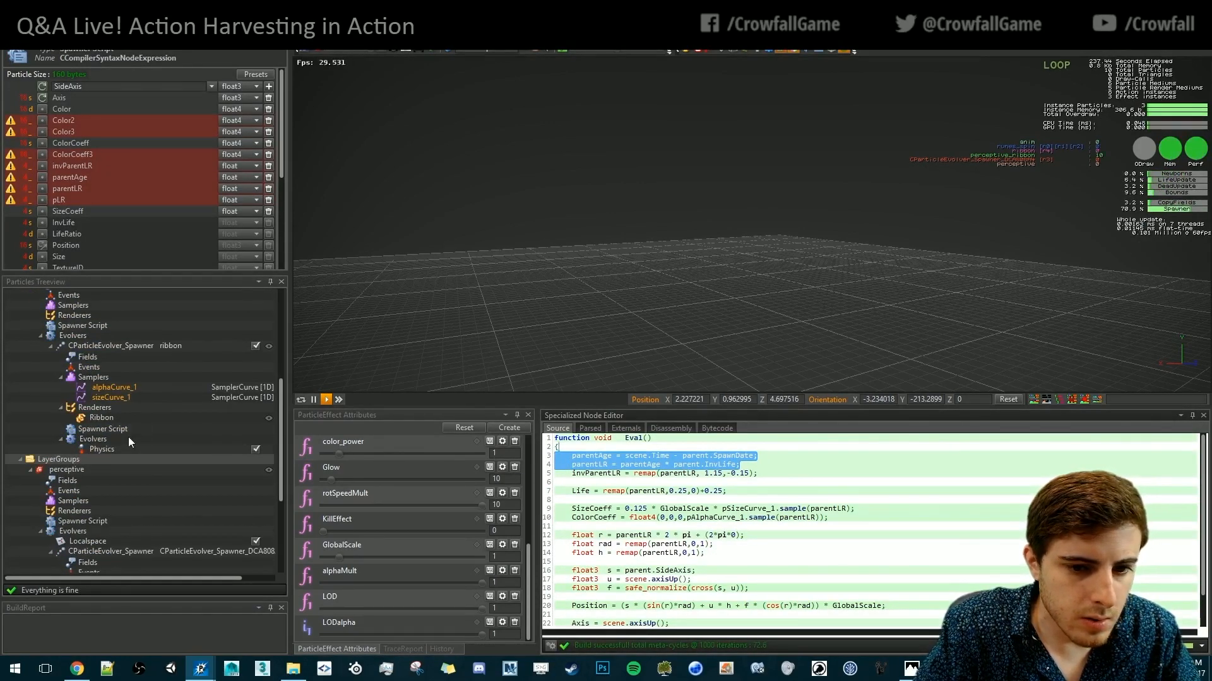
drag(715, 553, 571, 535)
key(ctrl+c)
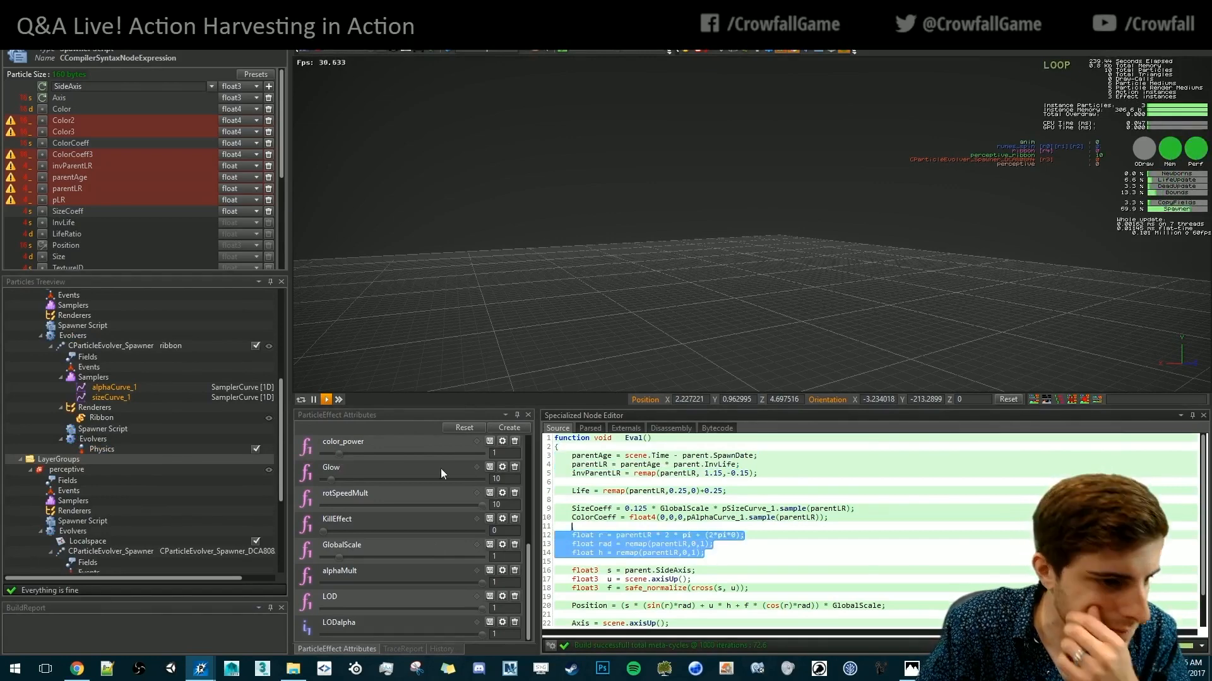
scroll(115, 468, down, 4)
scroll(108, 443, up, 5)
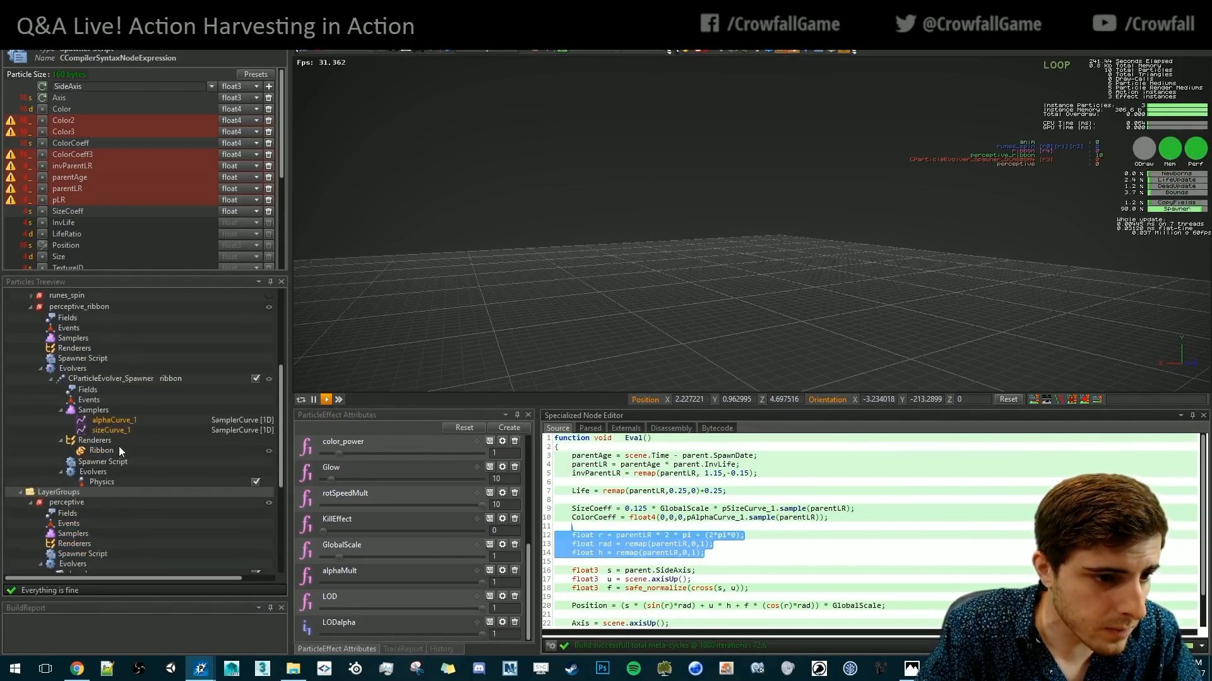
click(111, 460)
Try pasting the copied r, rad and h declarations over the TextureID line, and undo the paste
click(616, 488)
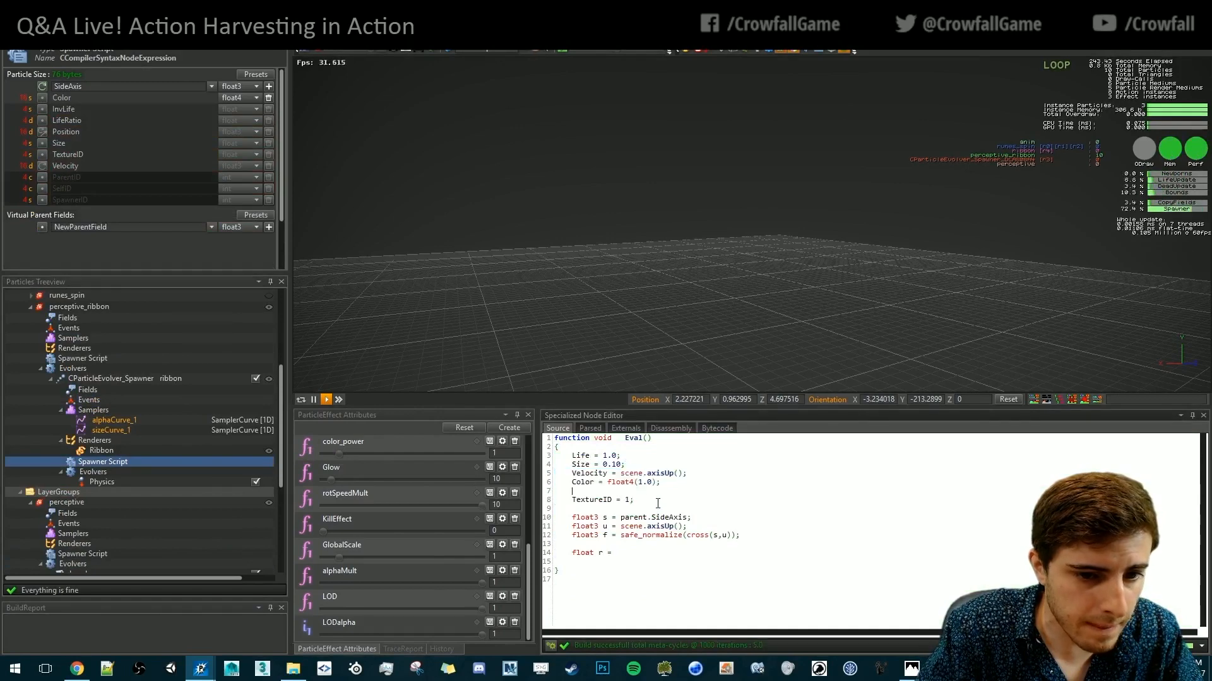
triple_click(657, 497)
key(ctrl+v)
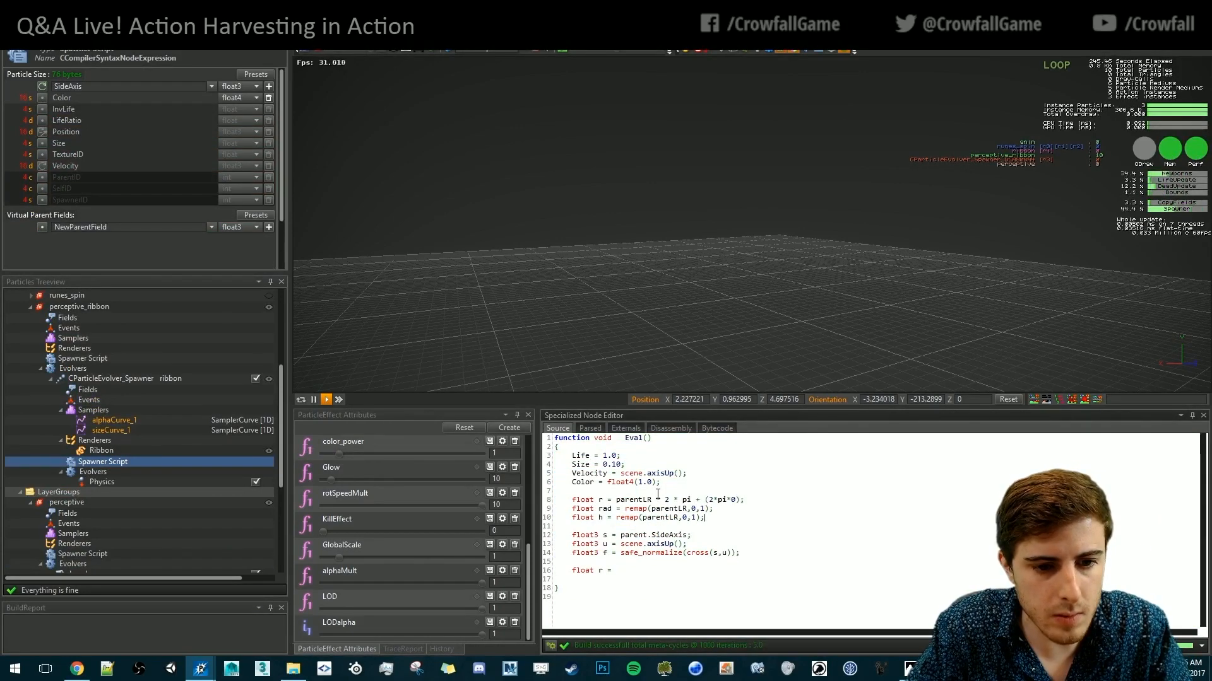
key(ctrl+z)
Insert the copied float r, rad and h declarations between the TextureID line and the float3 s line, separated by blank lines
click(670, 501)
key(Return)
key(Return)
key(Return)
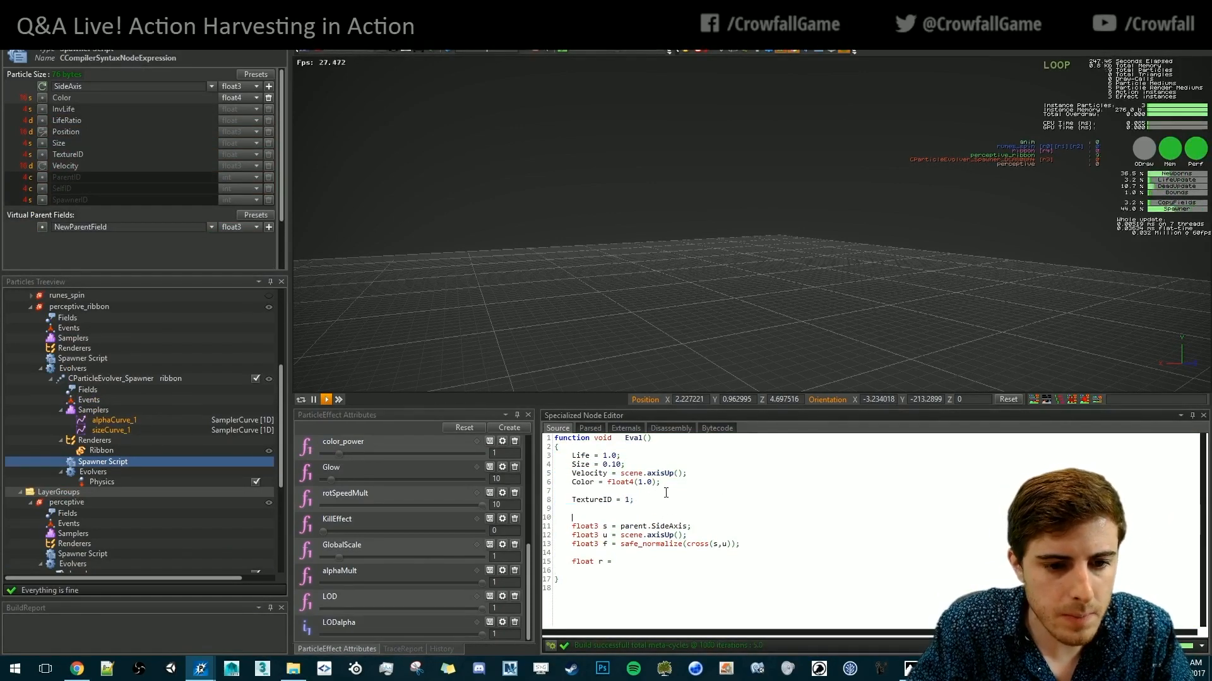
key(ctrl+v)
key(Up)
key(Up)
key(Up)
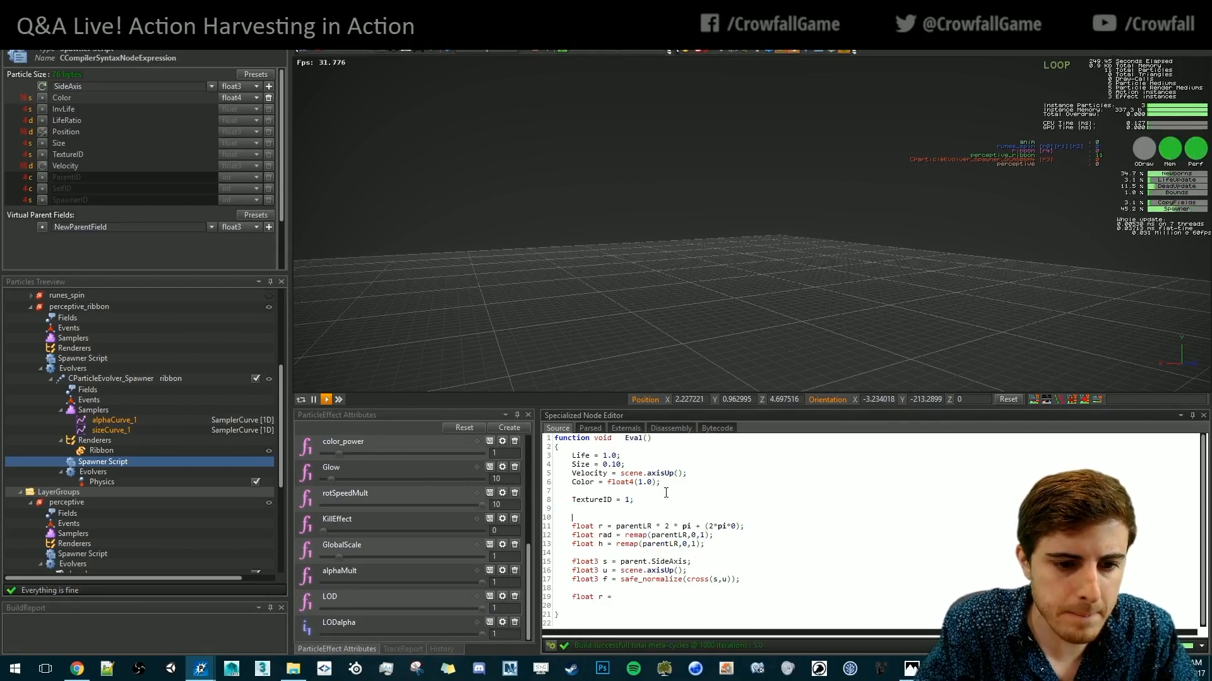
key(BackSpace)
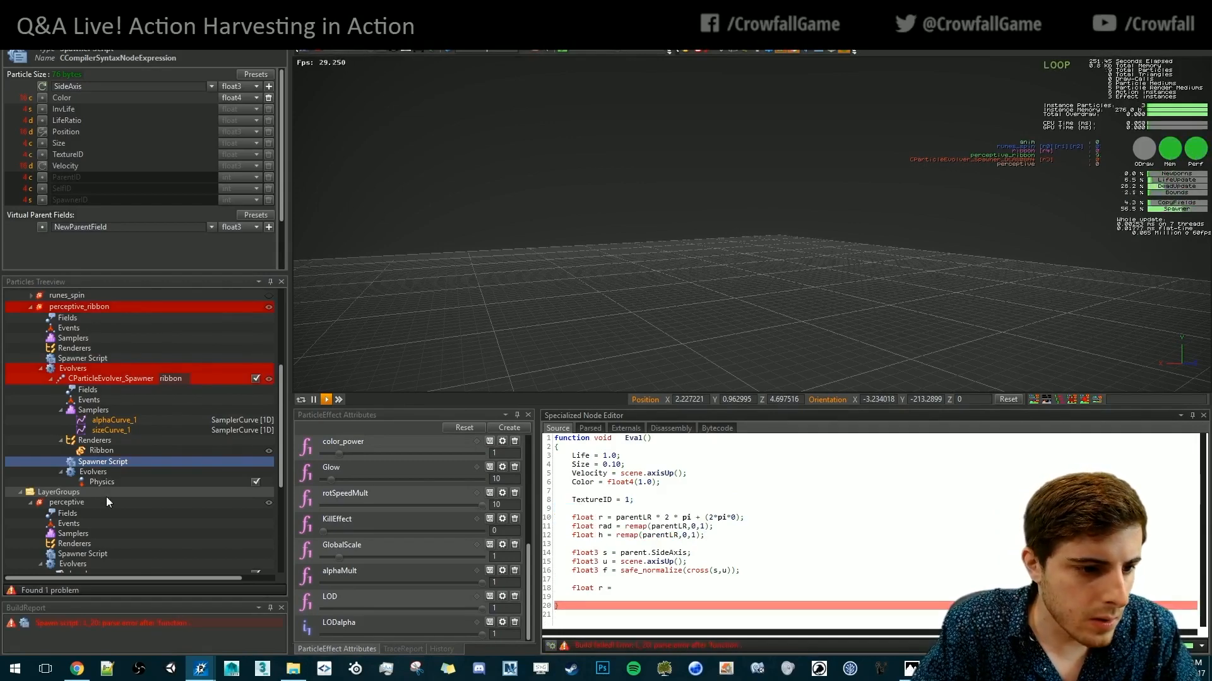
Copy the parentAge and parentLR assignment lines from the perceptive layer's nested spawner script
scroll(101, 502, down, 1)
click(101, 523)
scroll(98, 524, down, 5)
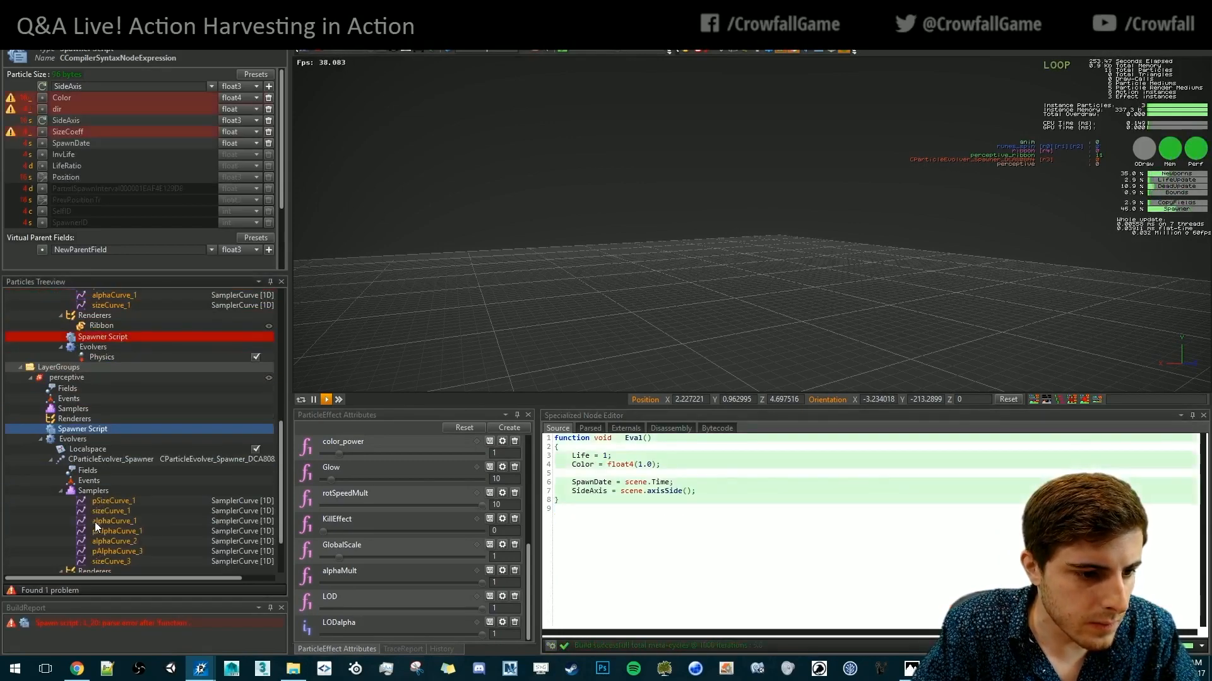
click(110, 531)
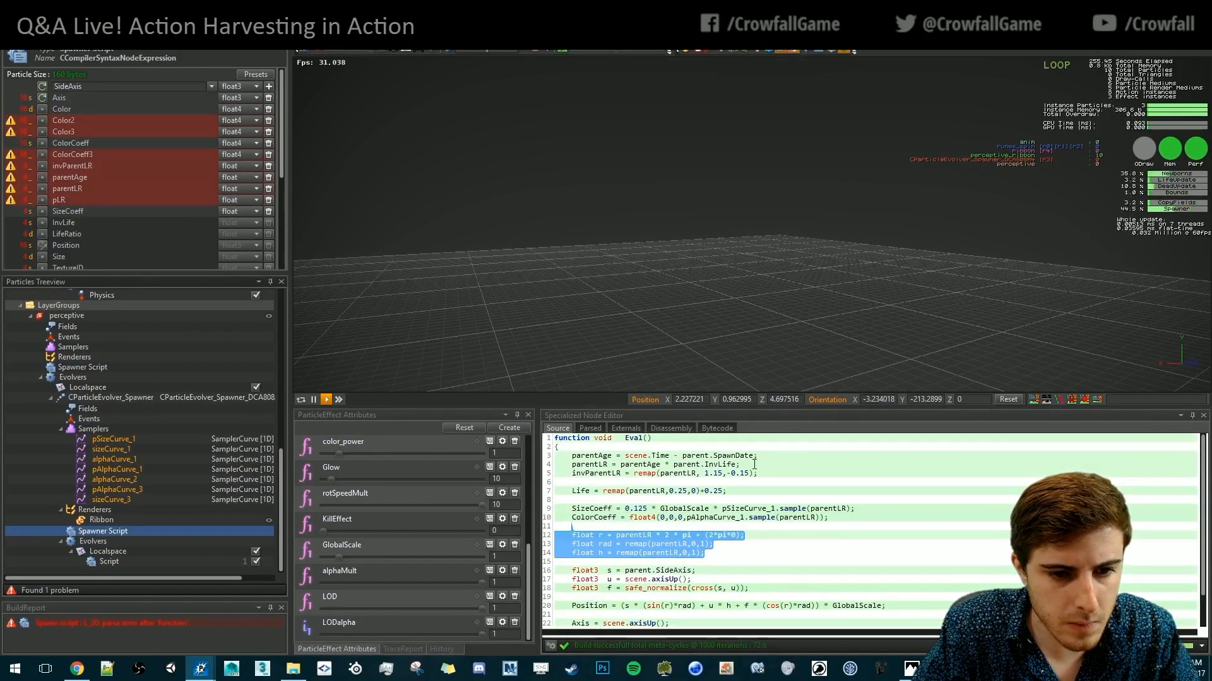
drag(754, 464, 741, 449)
key(ctrl+c)
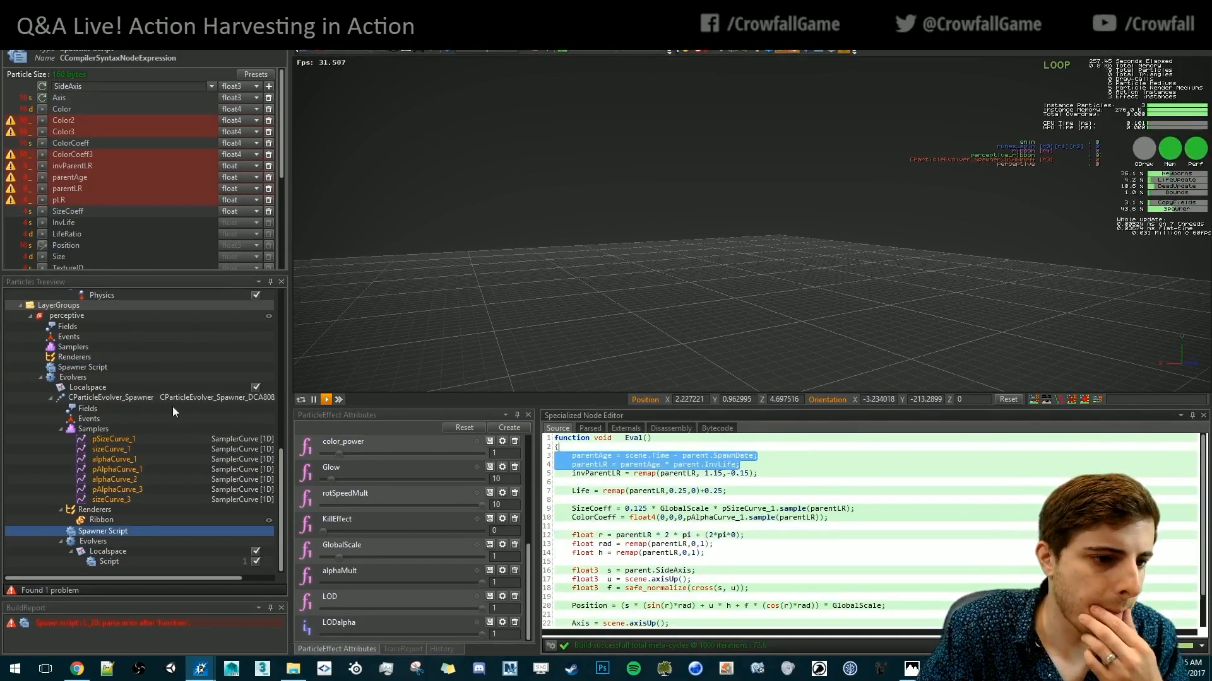
Paste the parentAge and parentLR lines below SizeCoeff in the perceptive_ribbon layer's own spawner script
scroll(163, 410, up, 6)
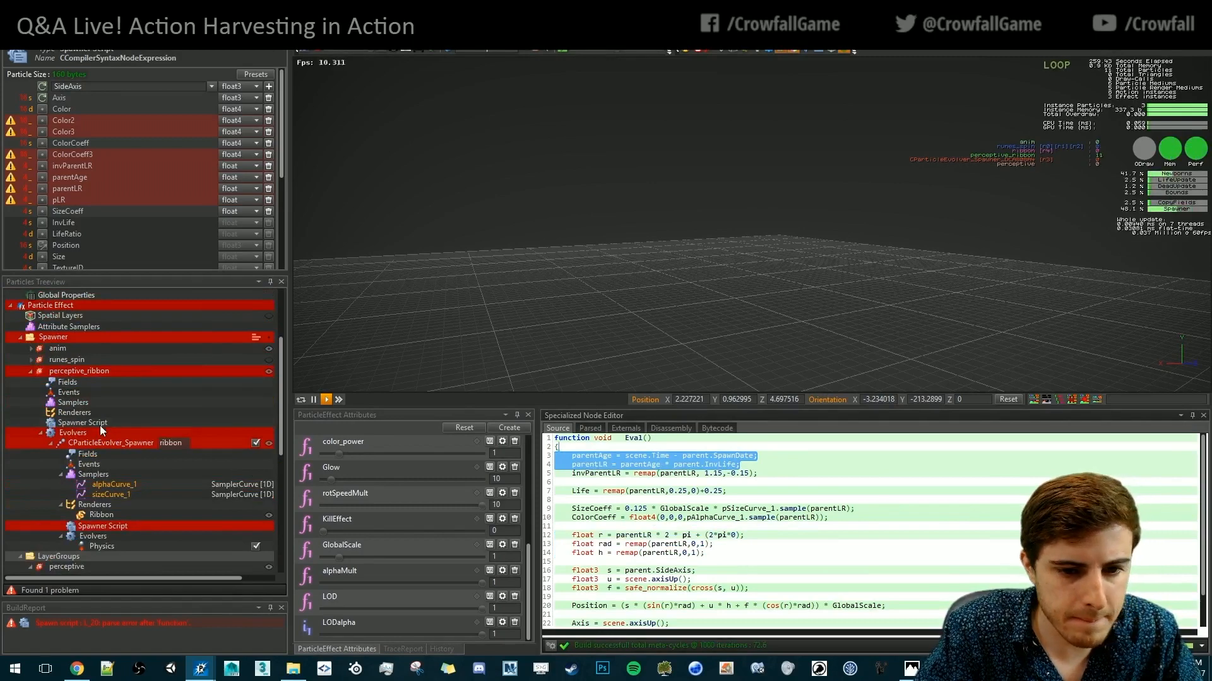
click(100, 424)
click(691, 465)
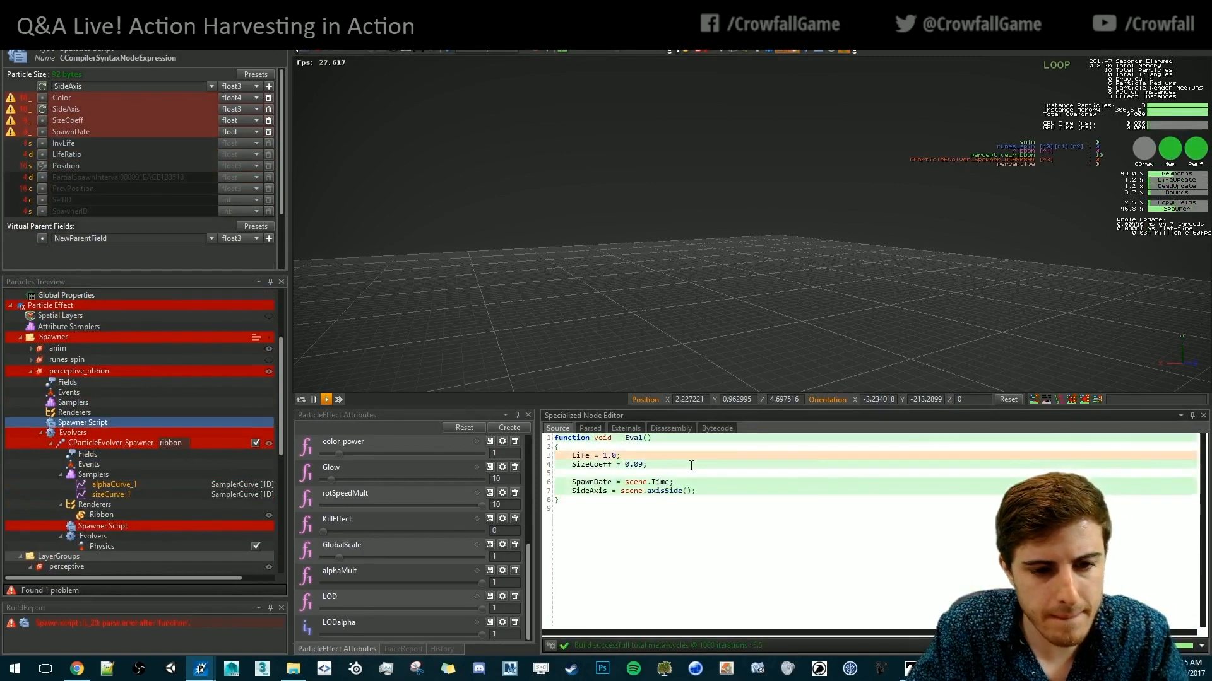
key(ctrl+v)
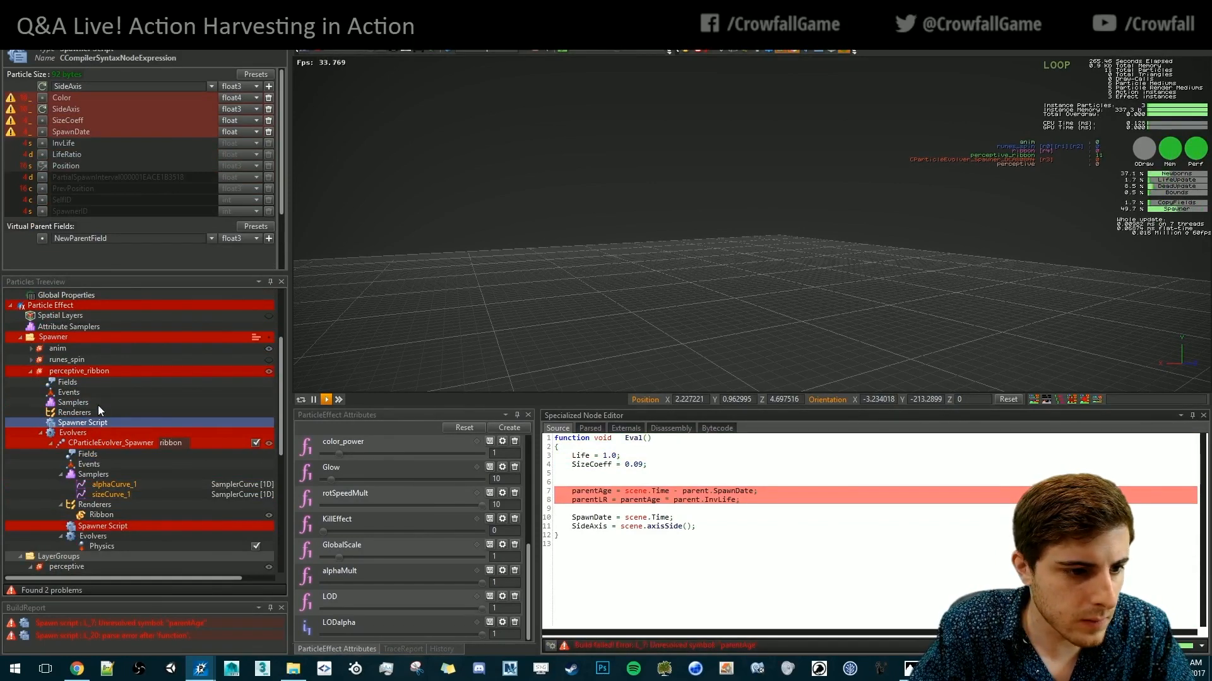
Add two float fields named parentAge and parentLR to the ribbon evolver's fields
click(85, 455)
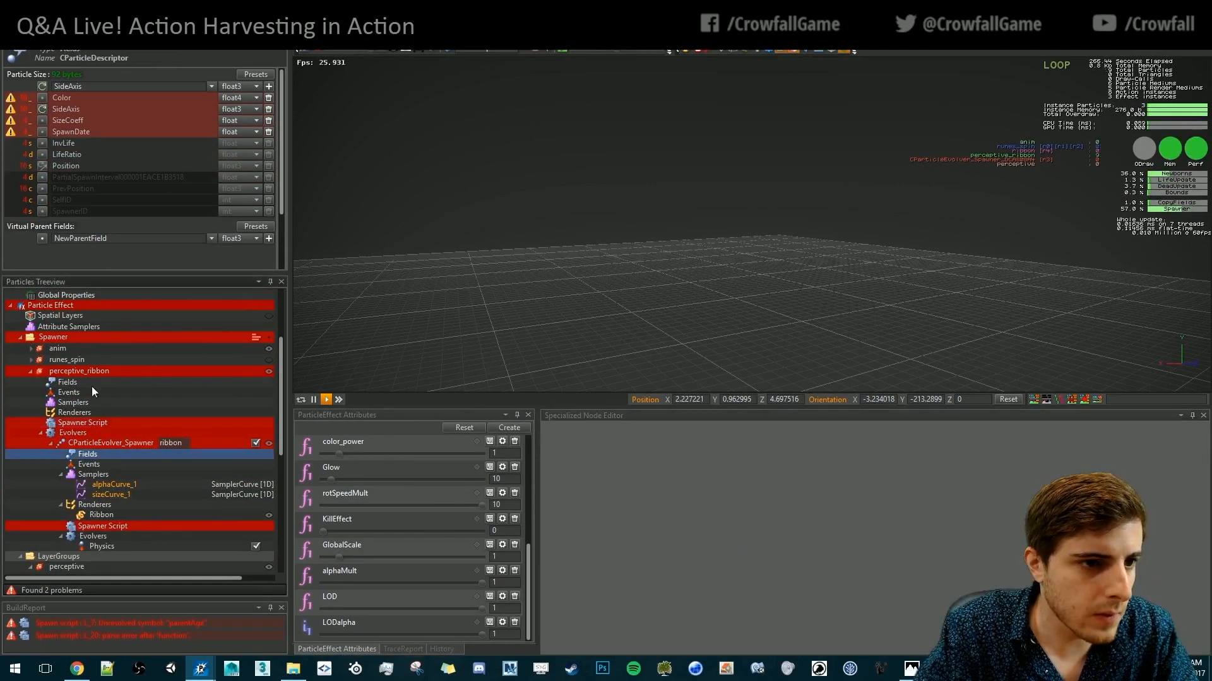
click(213, 86)
click(243, 159)
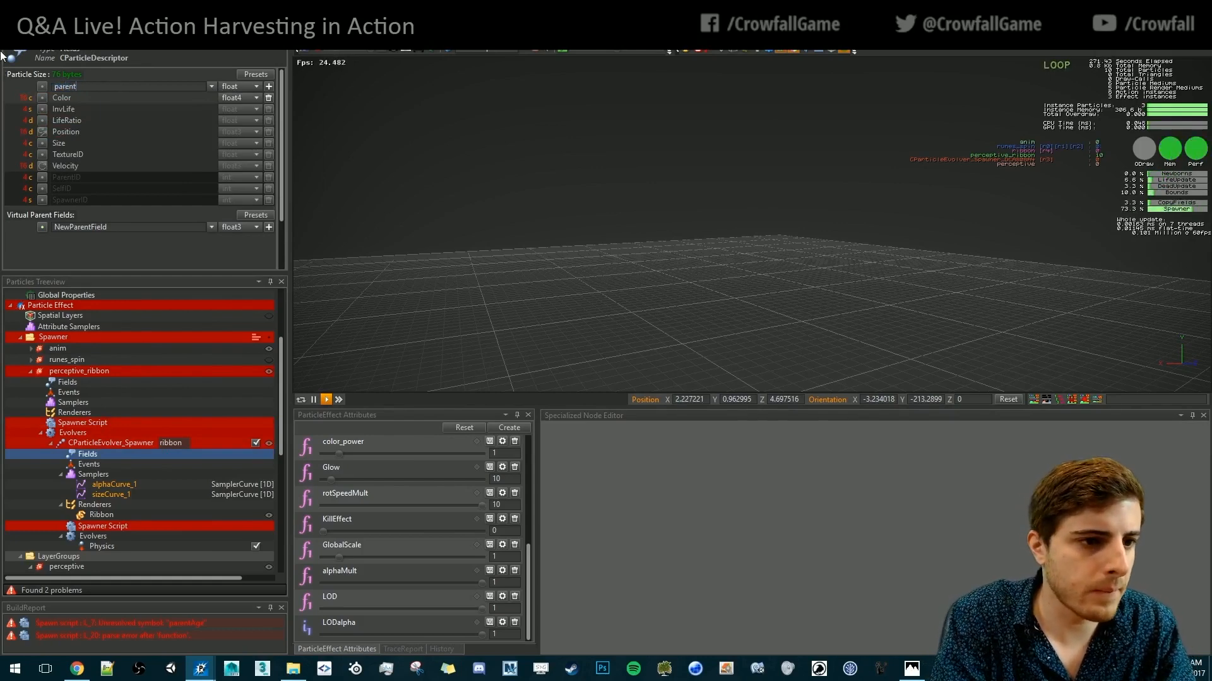
key(Return)
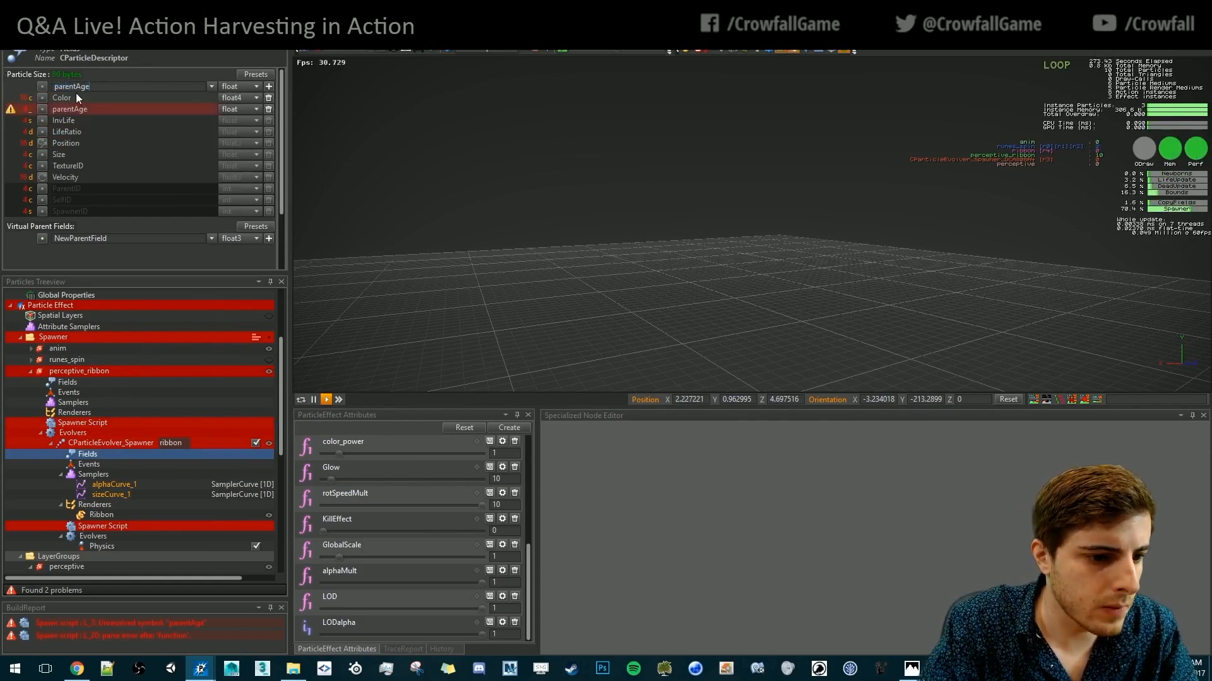
drag(74, 86, 126, 89)
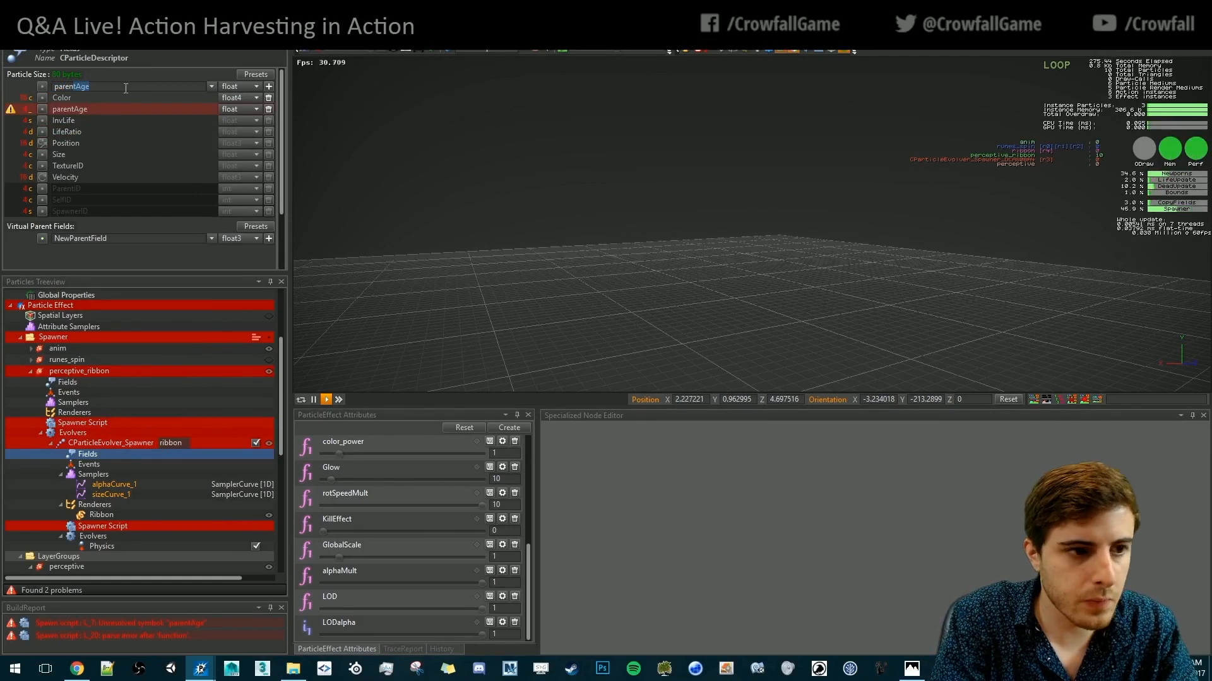
key(Return)
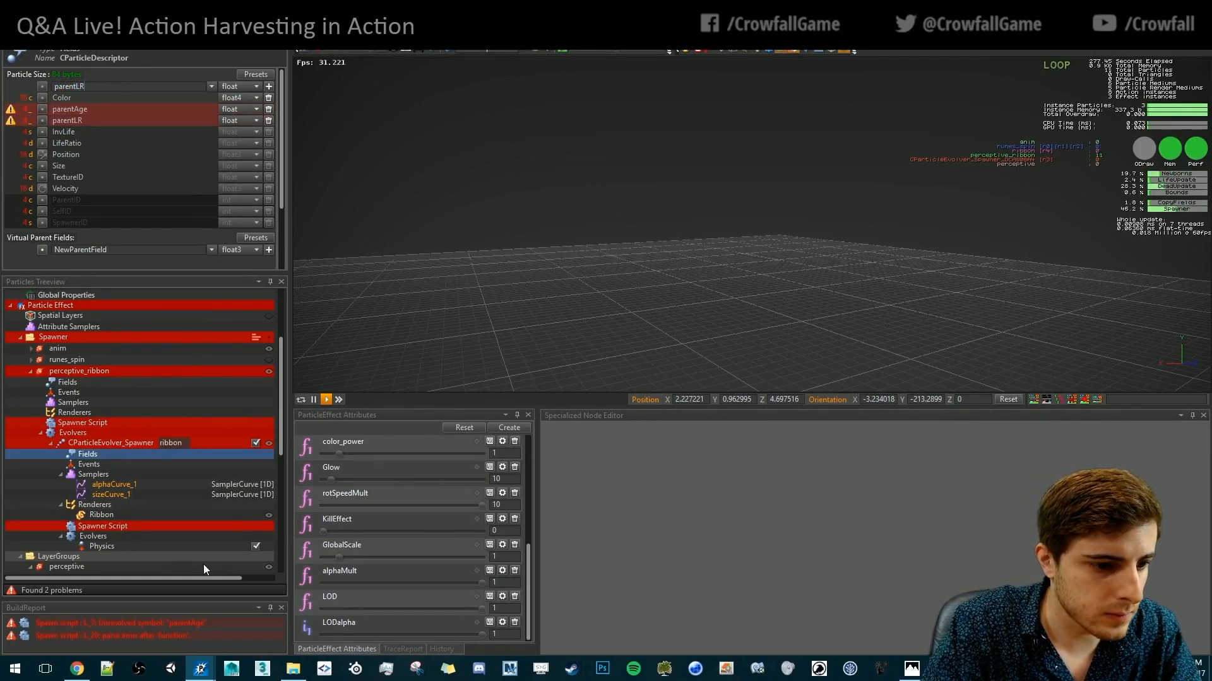
Move the parentAge and parentLR lines from the layer's own spawner script to above TextureID in the ribbon evolver's spawner script
click(96, 424)
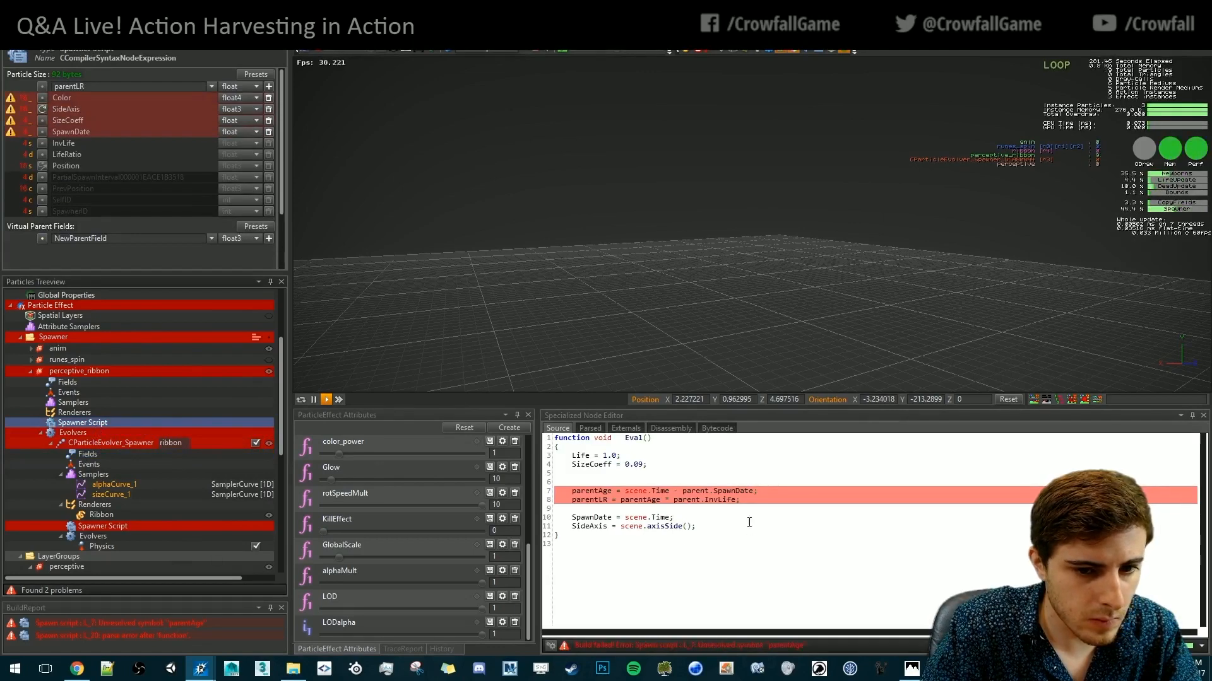
drag(749, 500, 760, 483)
key(ctrl+c)
key(BackSpace)
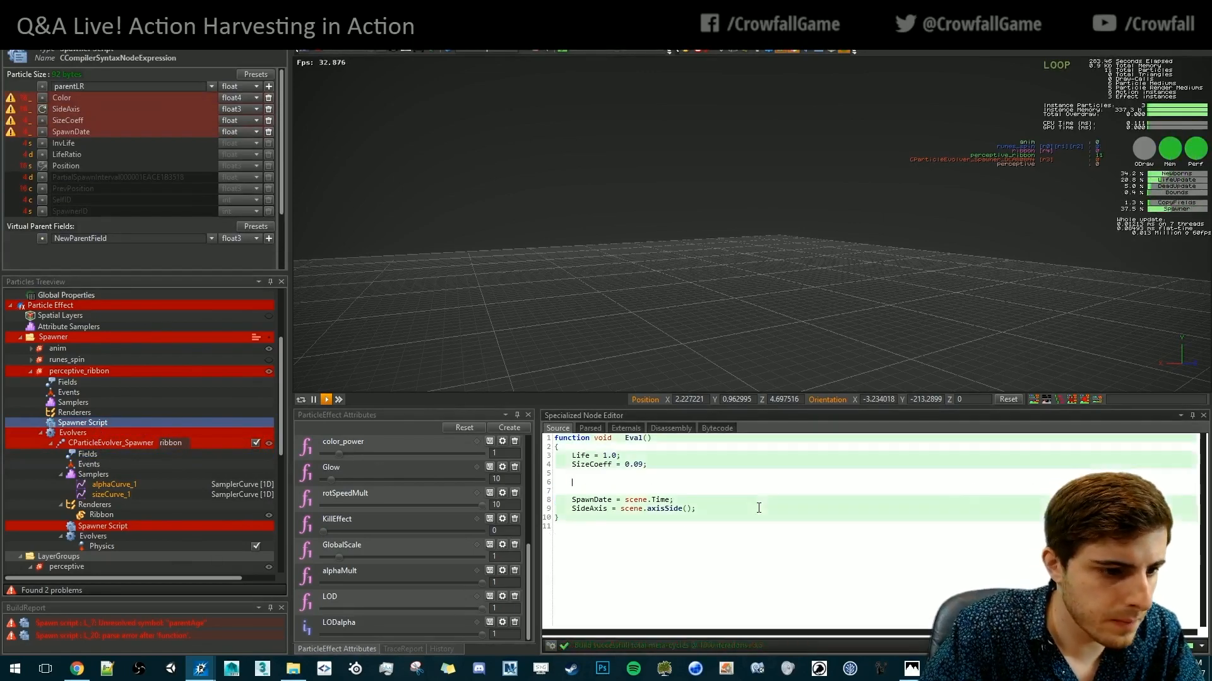
click(126, 526)
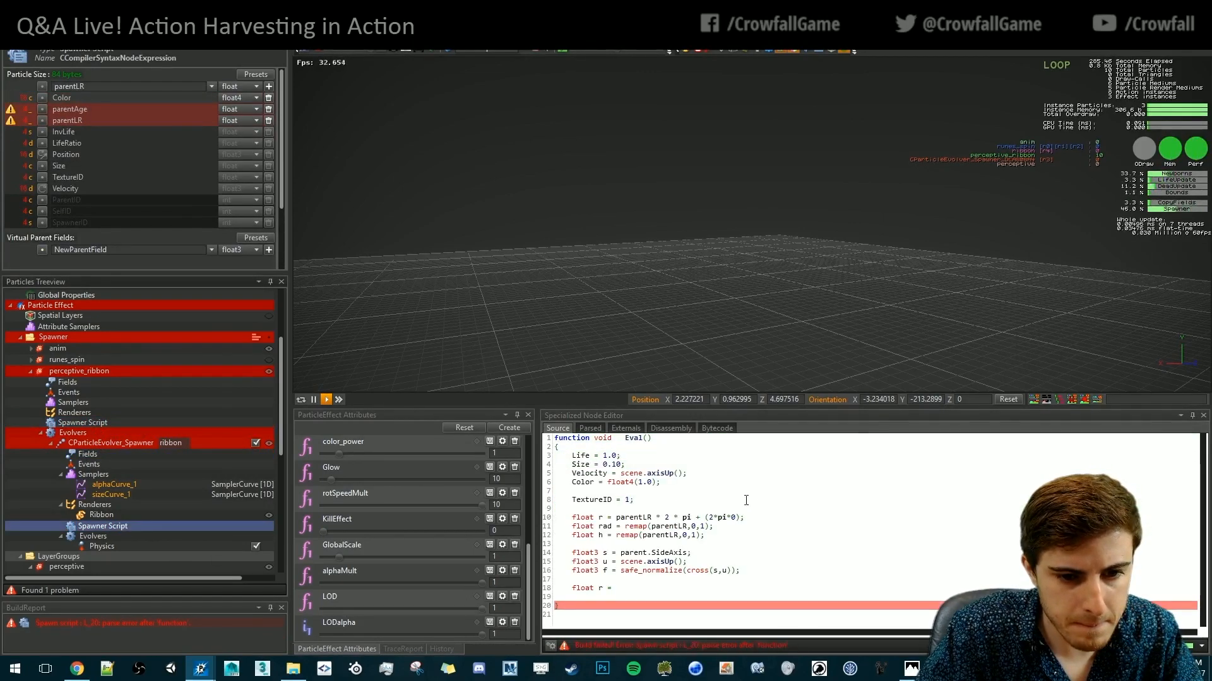
key(ctrl+v)
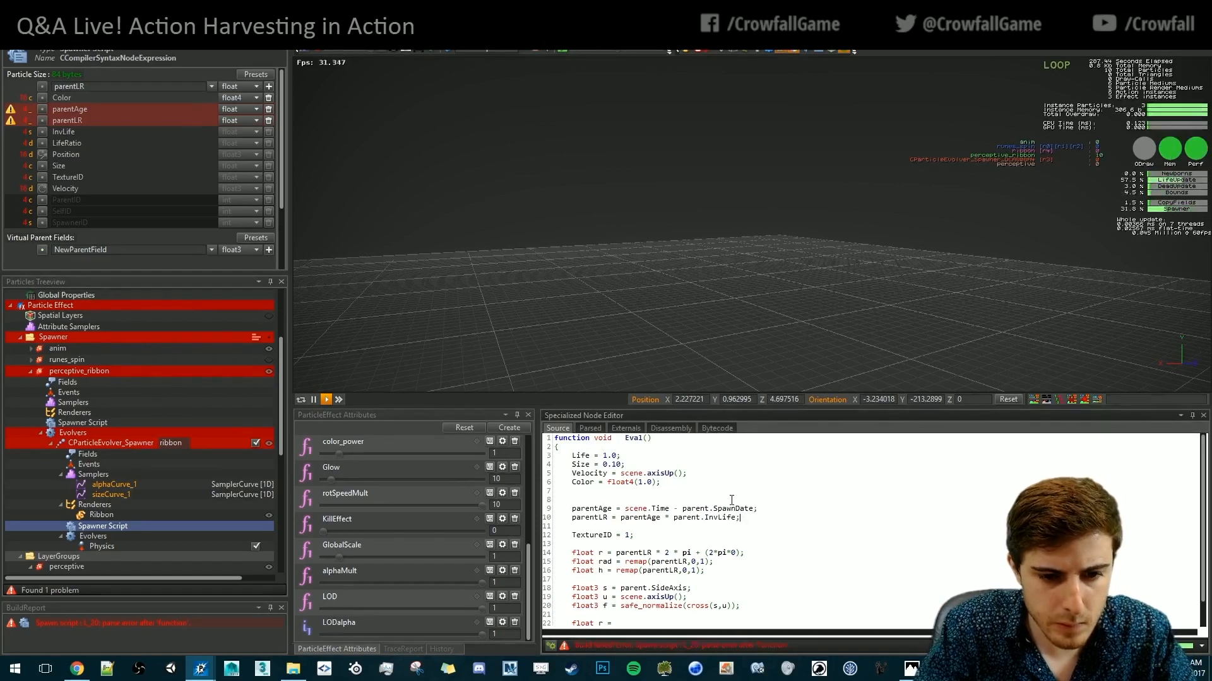
Delete the unfinished "float r =" line at the end of the ribbon evolver's spawner script
scroll(692, 570, down, 1)
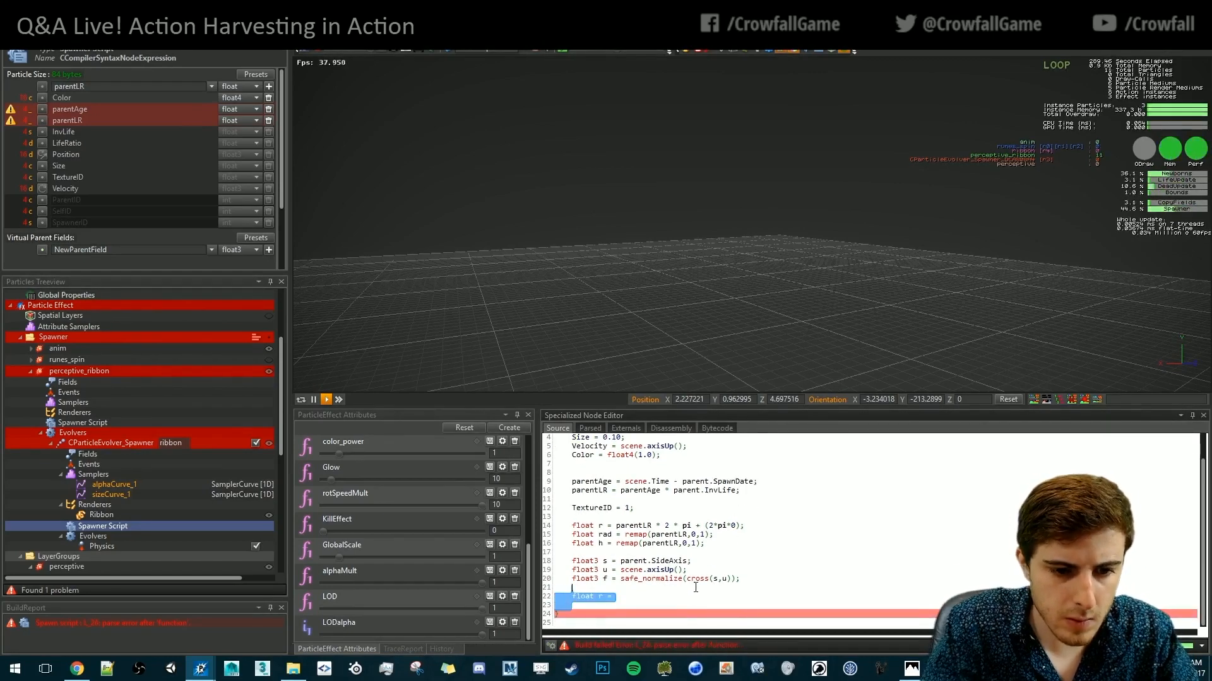
key(BackSpace)
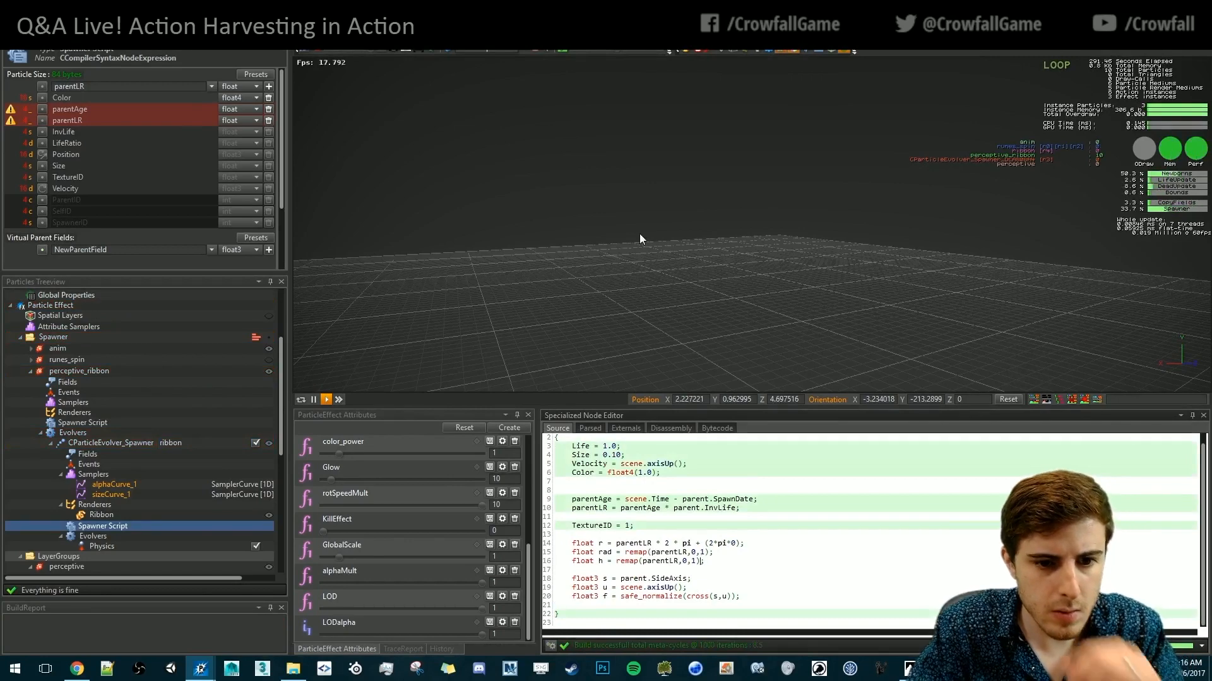
click(631, 306)
Begin a Position assignment below the float3 f line, separated by a blank line
click(755, 591)
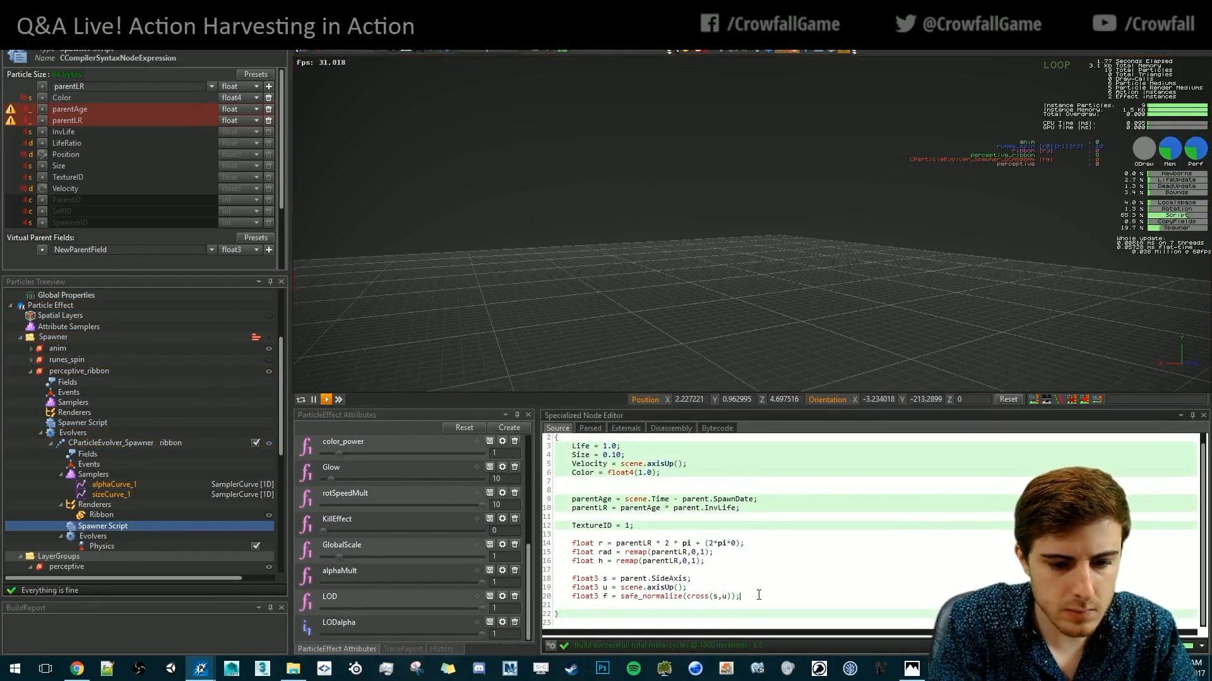
key(Return)
key(Return)
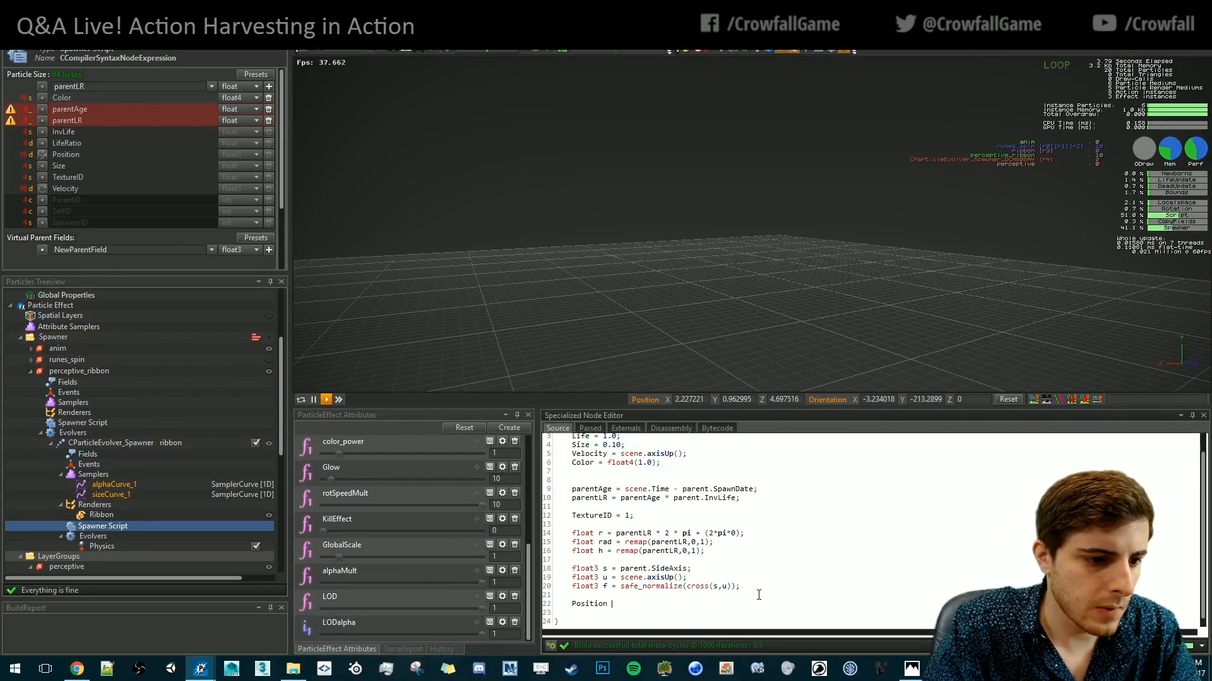
Replace the unfinished Position line with "Position = (s * (sin(r)*rad) + u * h + f * (cos(r)*rad)) * GlobalScale;" copied from the perceptive layer's nested spawner script
scroll(171, 457, down, 8)
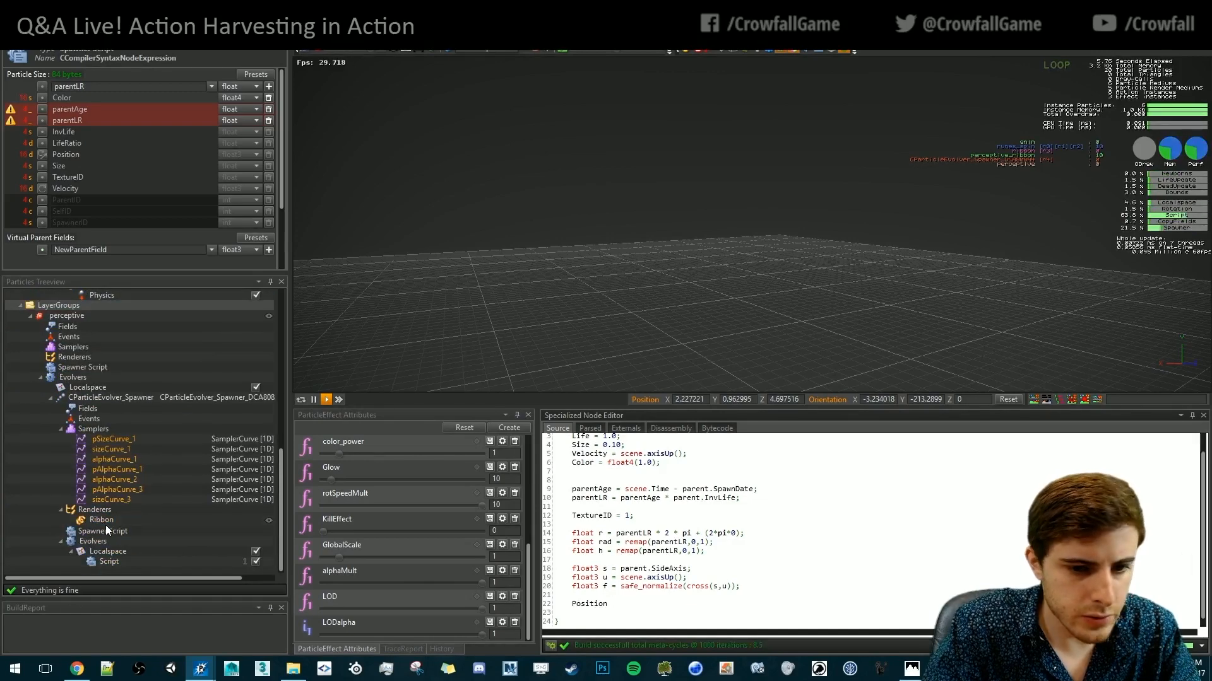
click(126, 531)
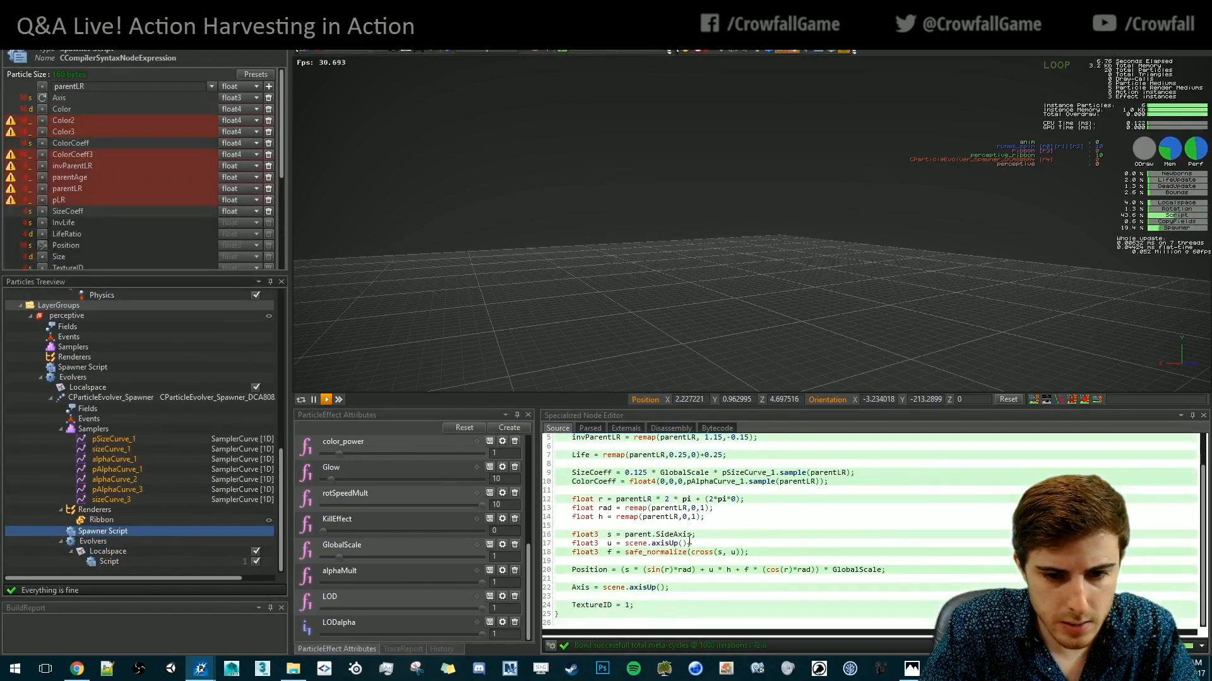
triple_click(899, 570)
scroll(81, 493, up, 6)
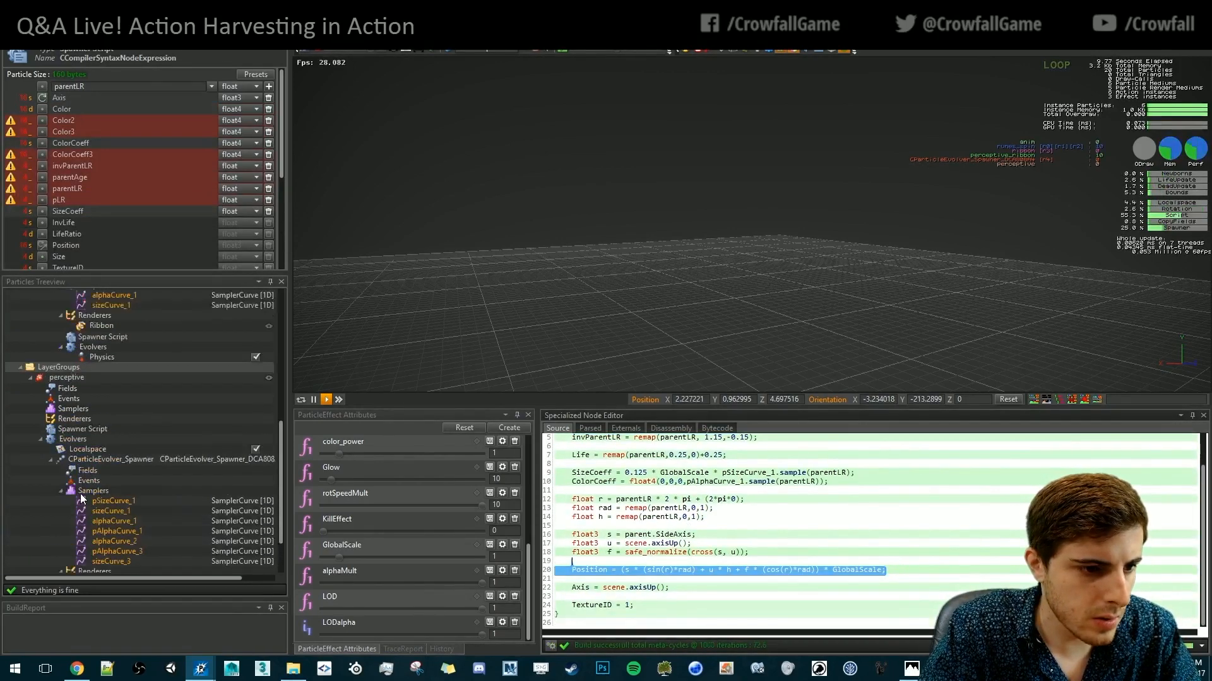
click(98, 464)
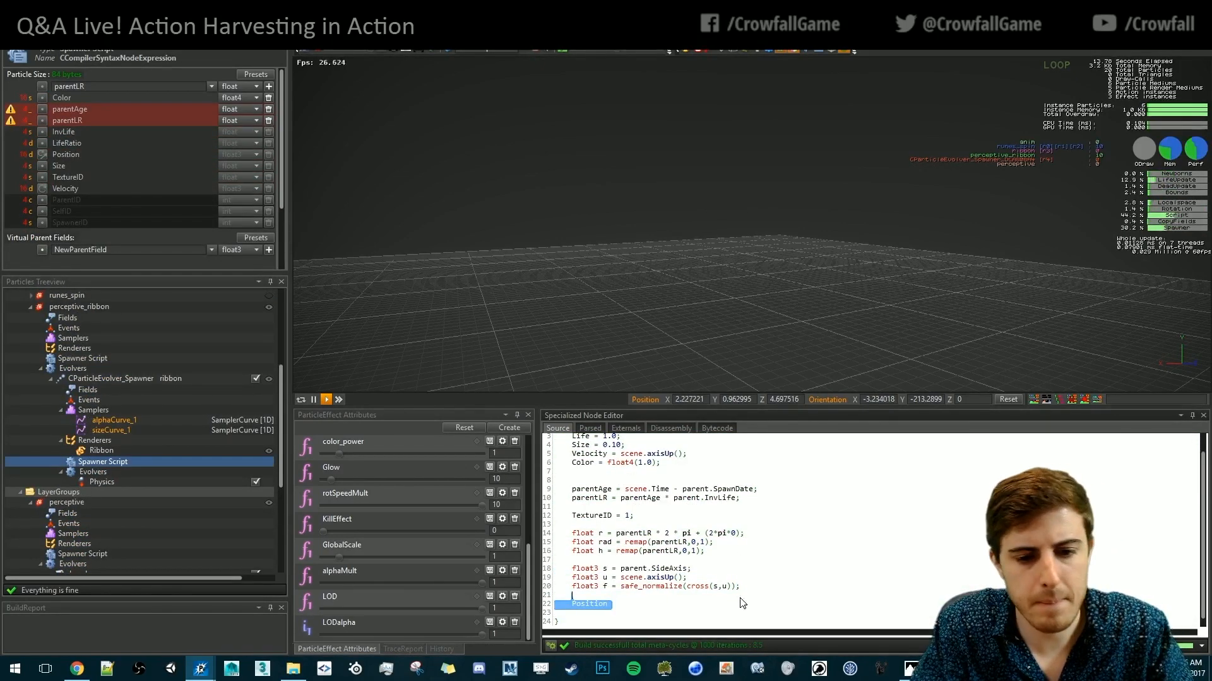
click(692, 223)
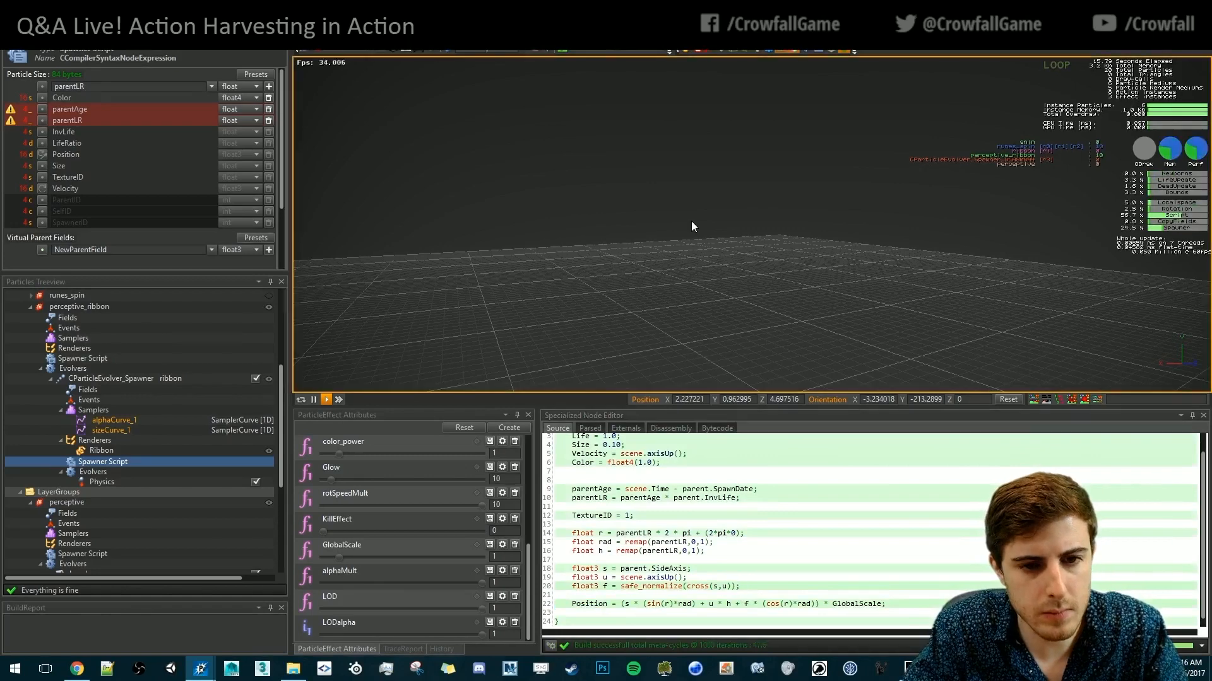
click(660, 605)
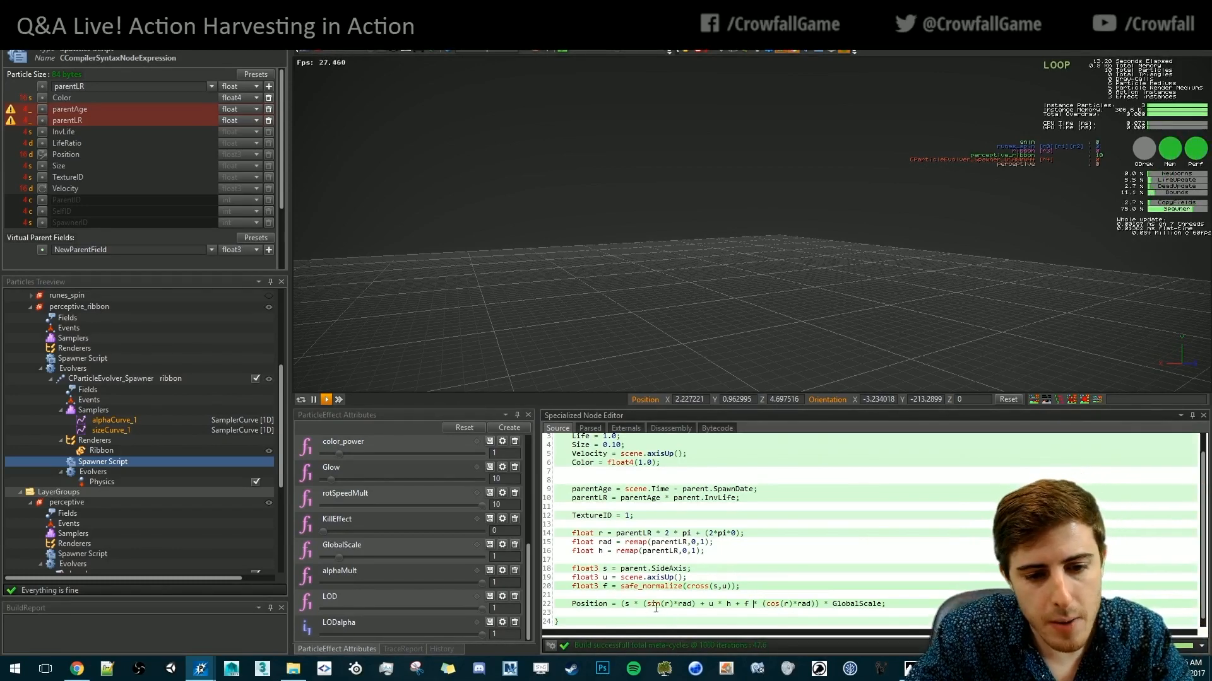
drag(648, 606, 680, 616)
click(679, 614)
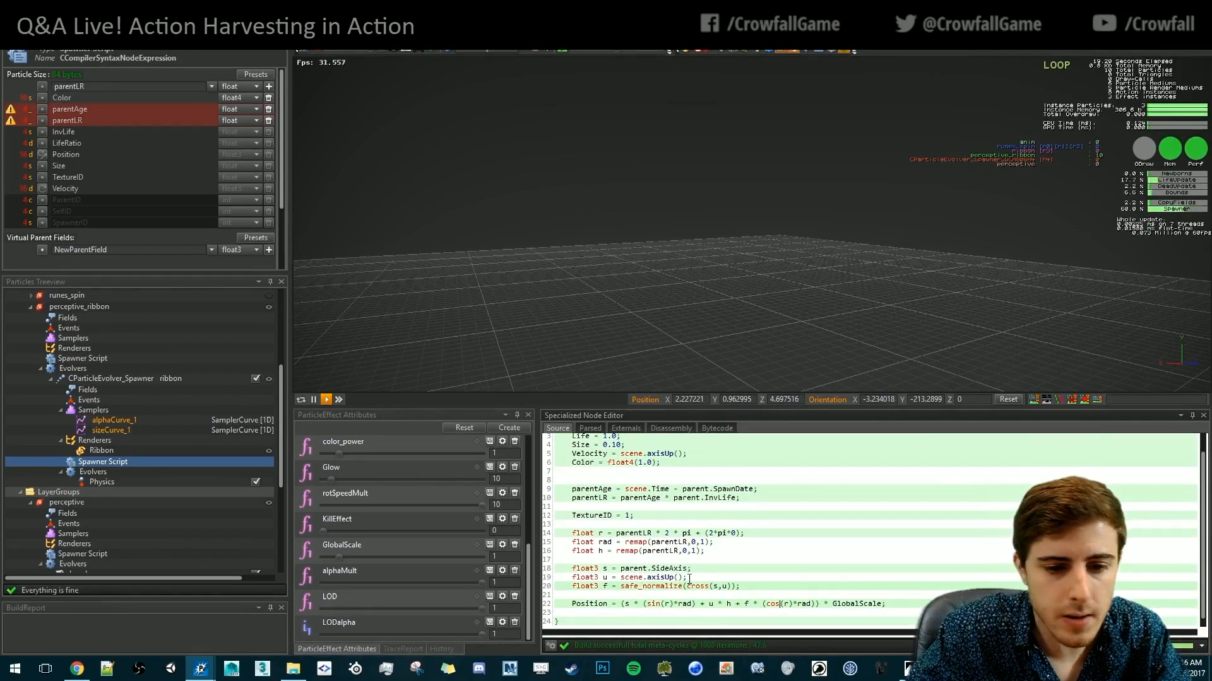
Set the perceptive_ribbon Ribbon renderer's BillboardMode to SideAxisAligned with Axis as its AxisField
click(111, 457)
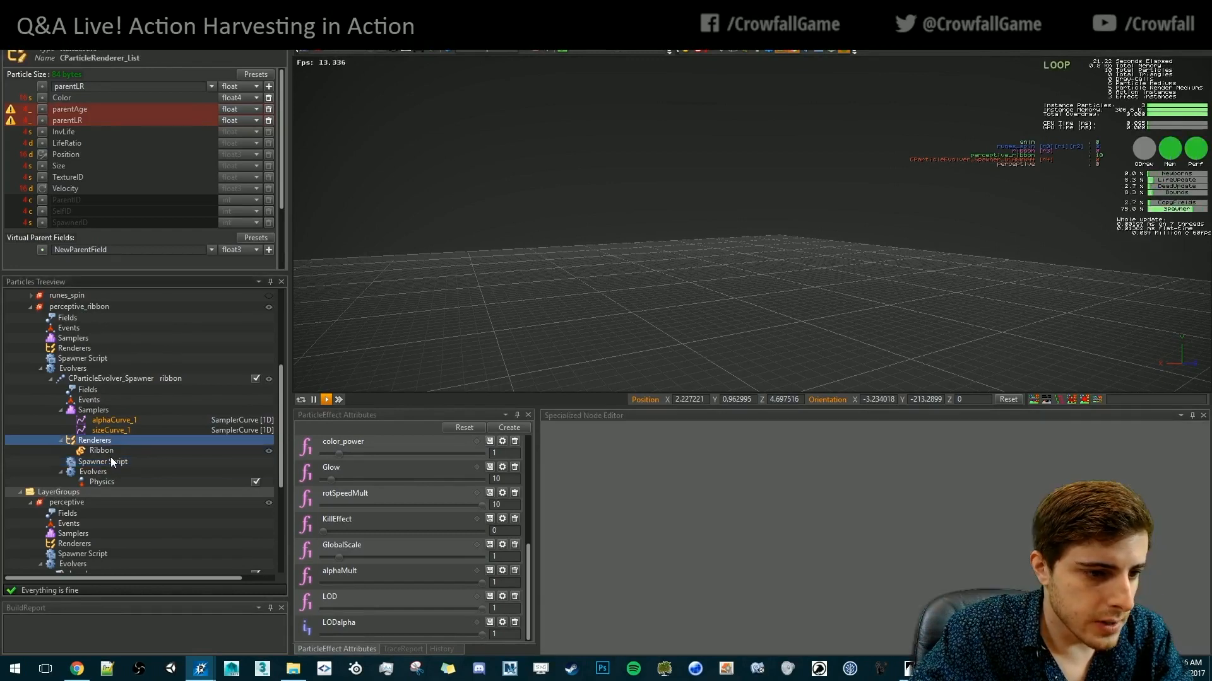
click(111, 450)
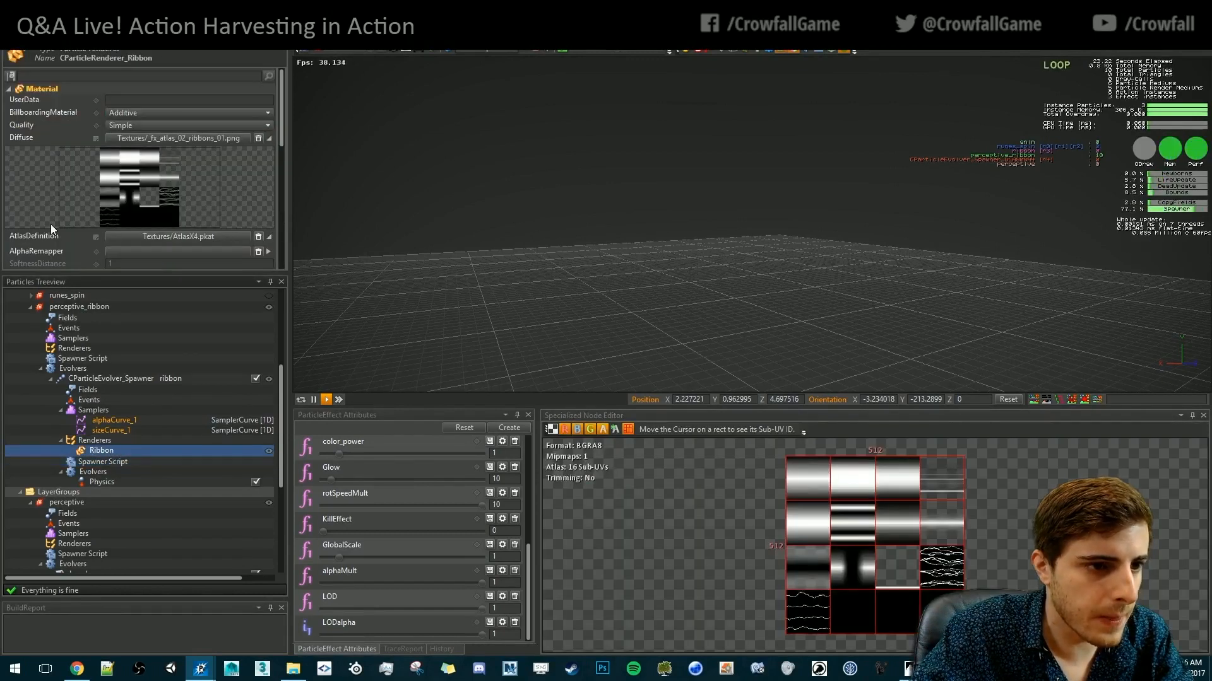
scroll(60, 208, down, 3)
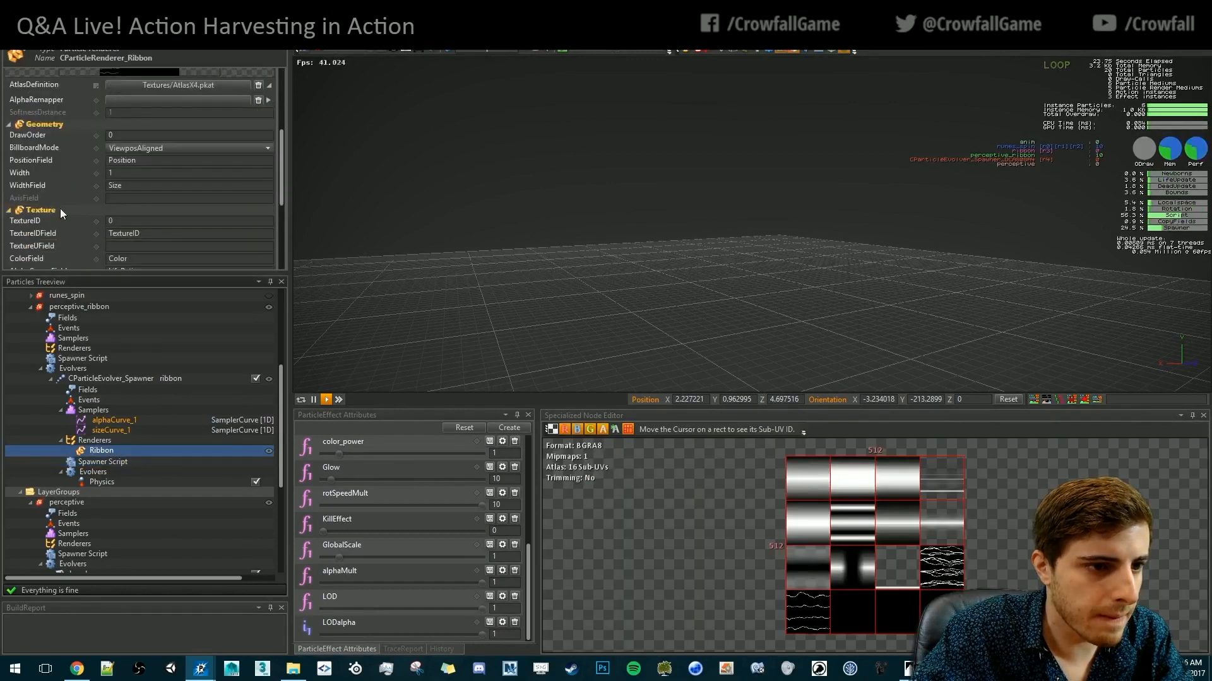
click(159, 151)
click(153, 179)
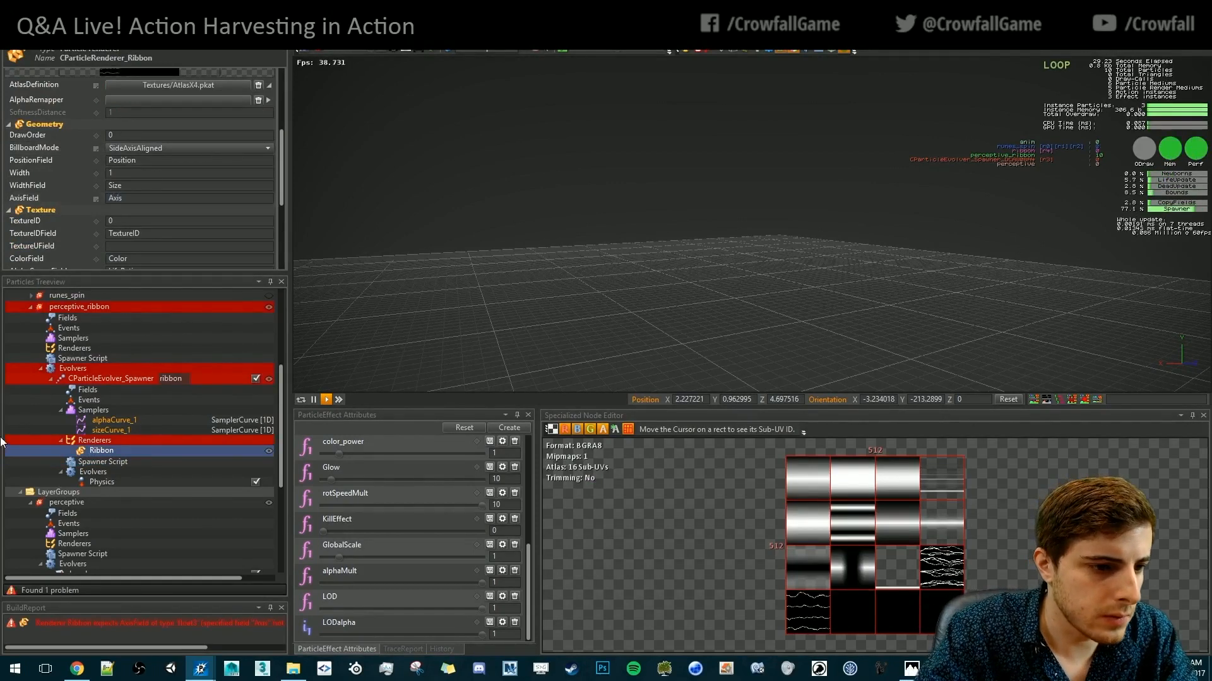
Add the preset float3 Axis field to the ribbon spawner evolver's particle fields
click(86, 390)
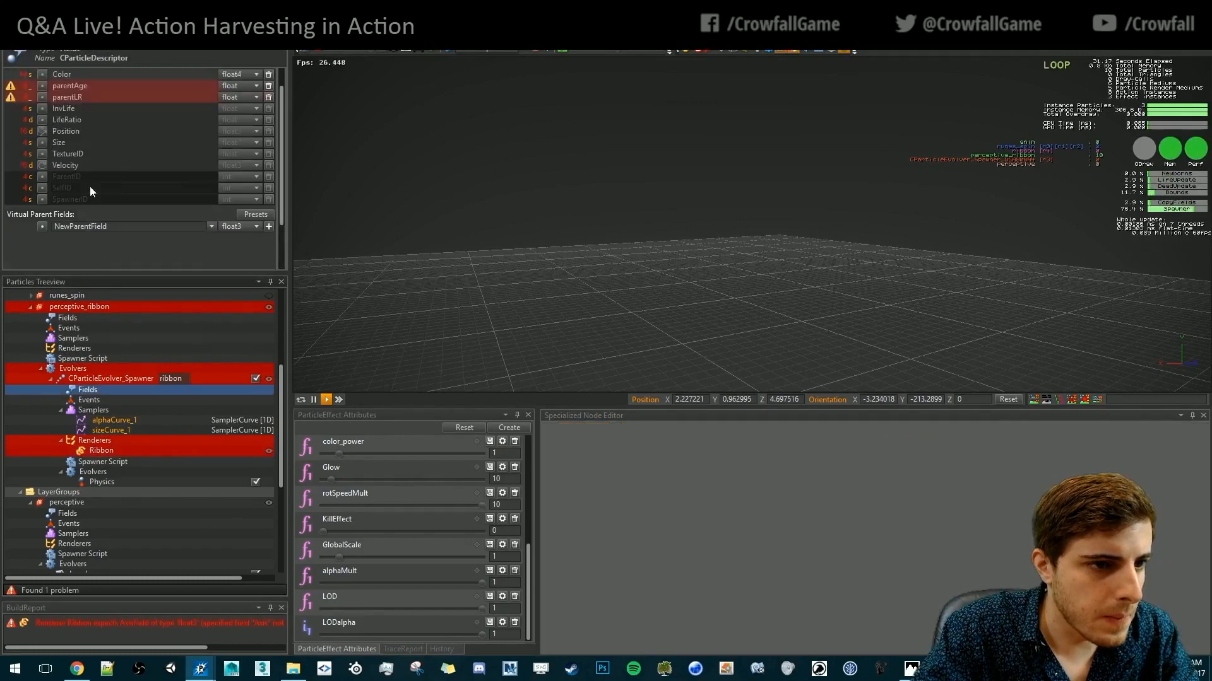
scroll(90, 187, up, 2)
click(212, 86)
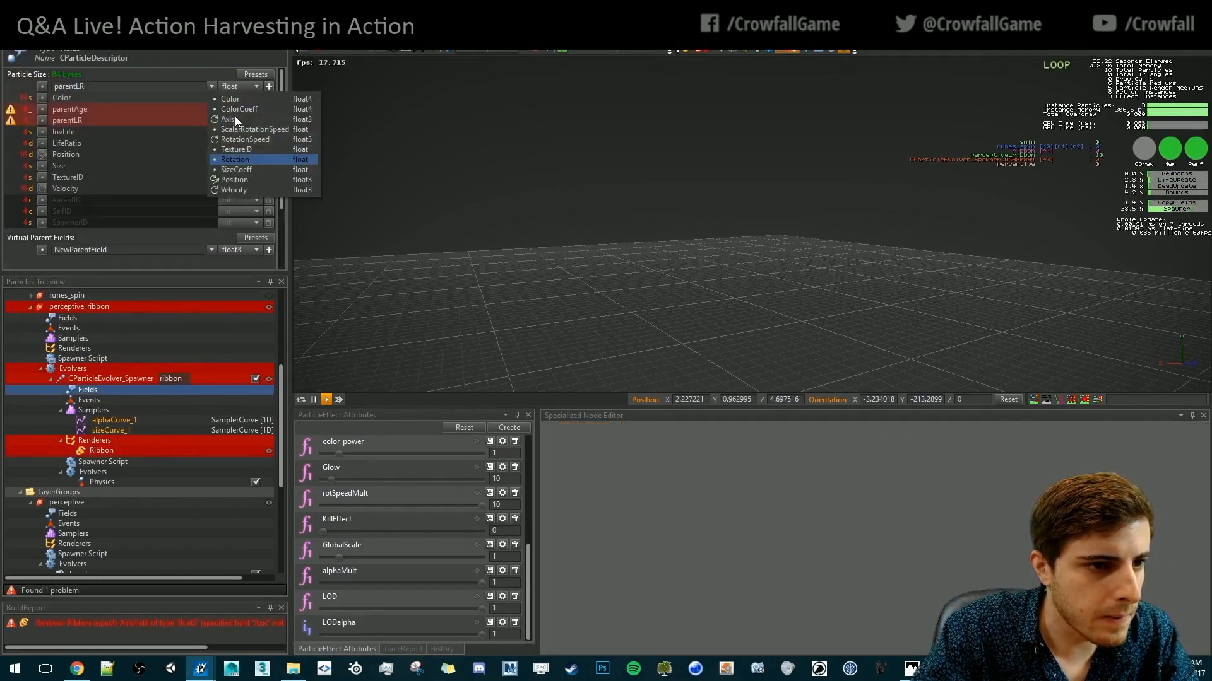
click(234, 114)
click(269, 86)
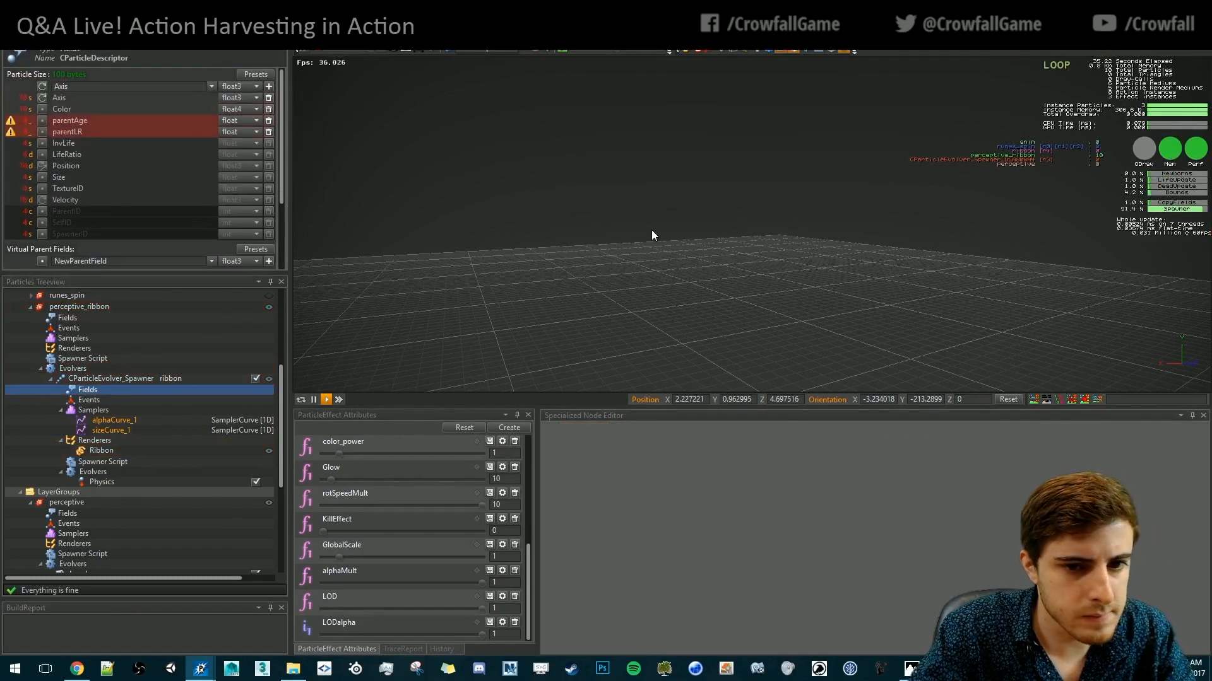
Copy "Axis = scene.axisUp();" from the perceptive layer's nested spawner script to below the Position line in the ribbon evolver's spawner script, then replay the effect
click(100, 462)
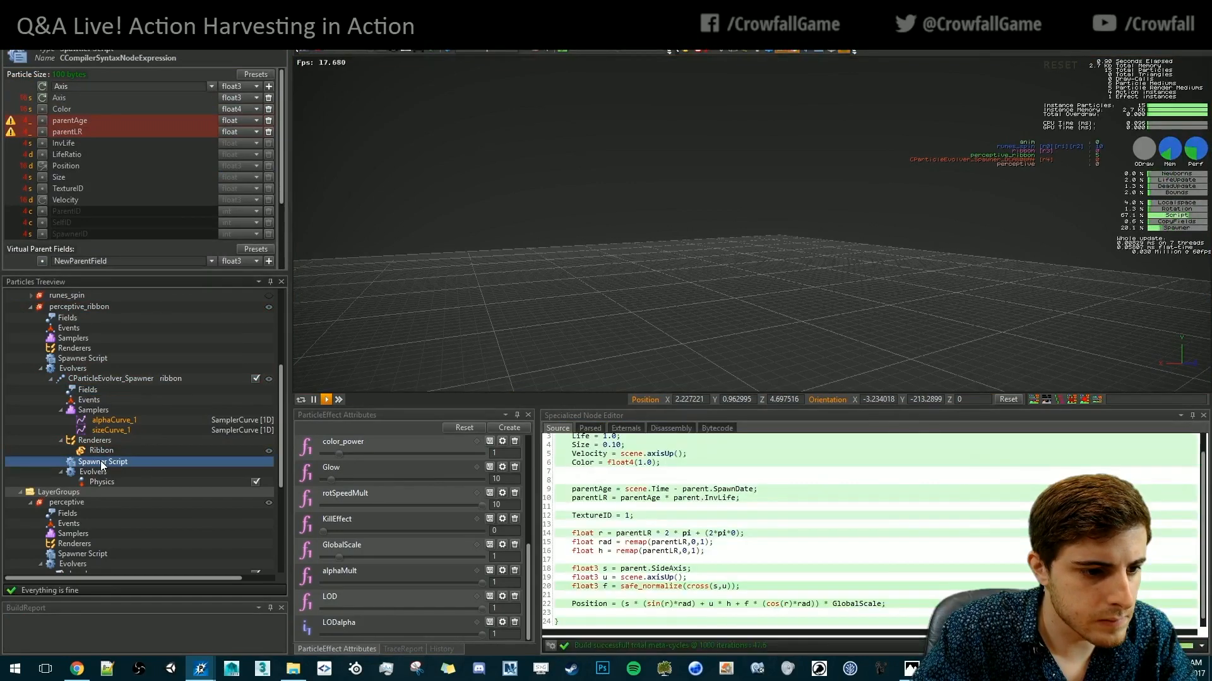
scroll(100, 486, down, 6)
click(115, 531)
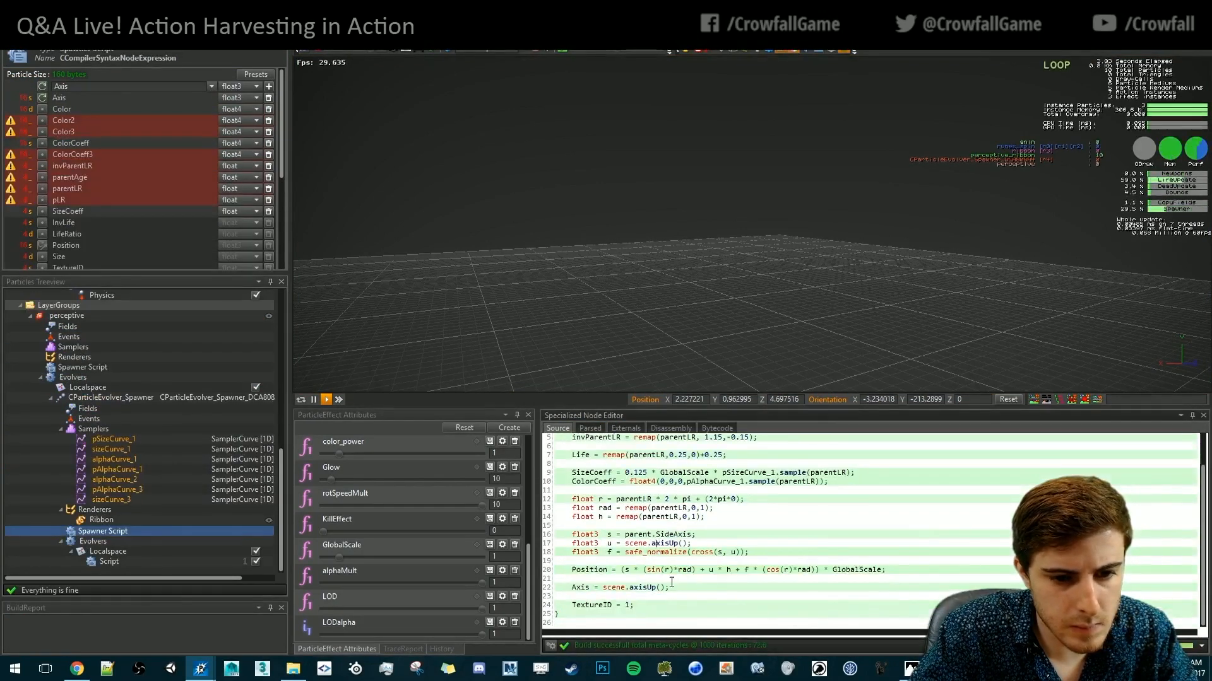
drag(556, 588, 684, 579)
scroll(158, 445, up, 4)
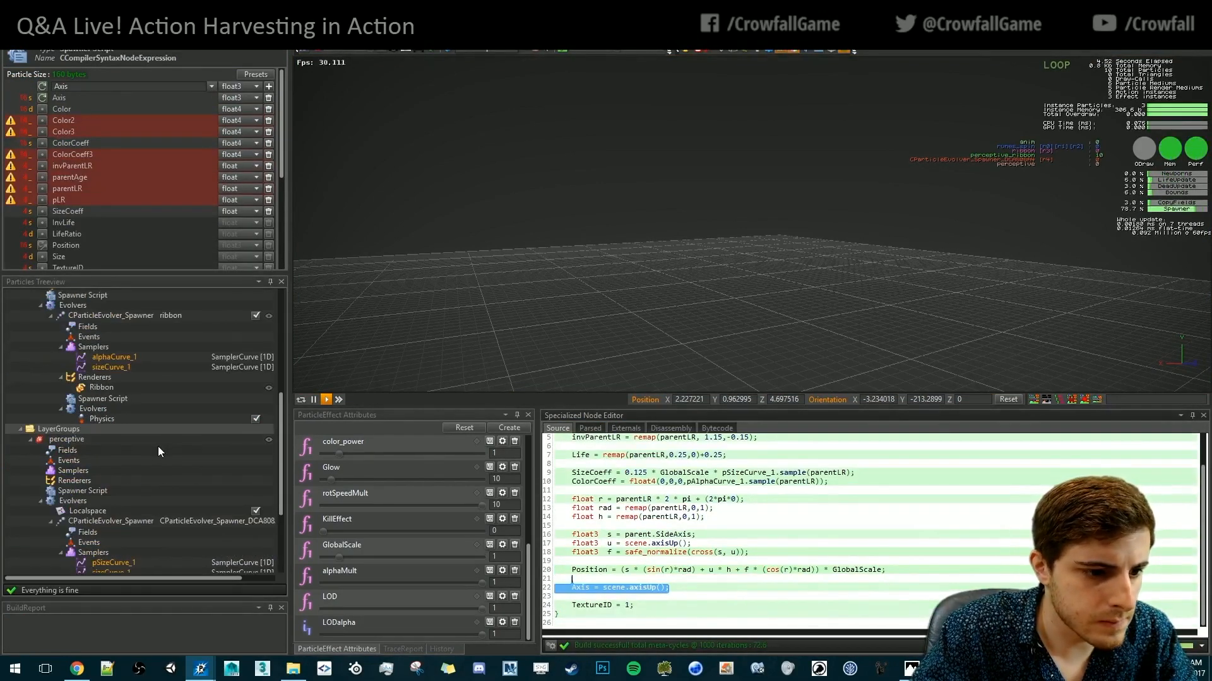
click(92, 491)
scroll(135, 433, up, 3)
click(102, 492)
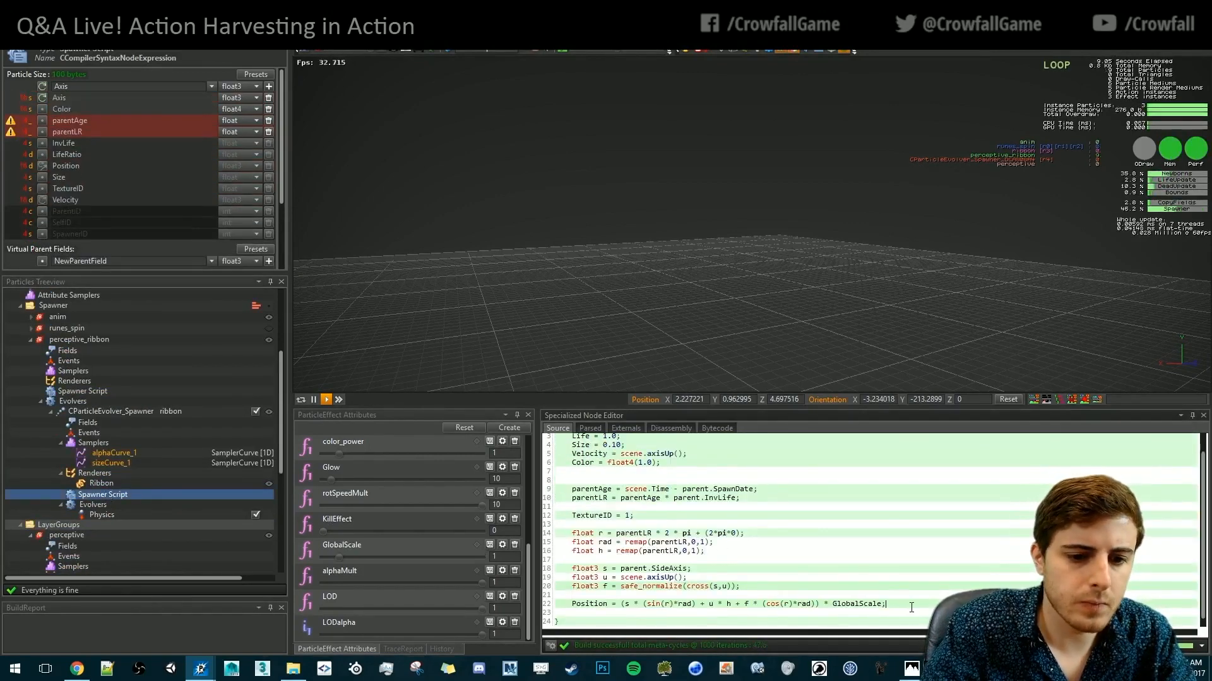
key(Return)
key(Return)
key(Return)
text(Axis = scene.axisUp();)
scroll(724, 529, up, 2)
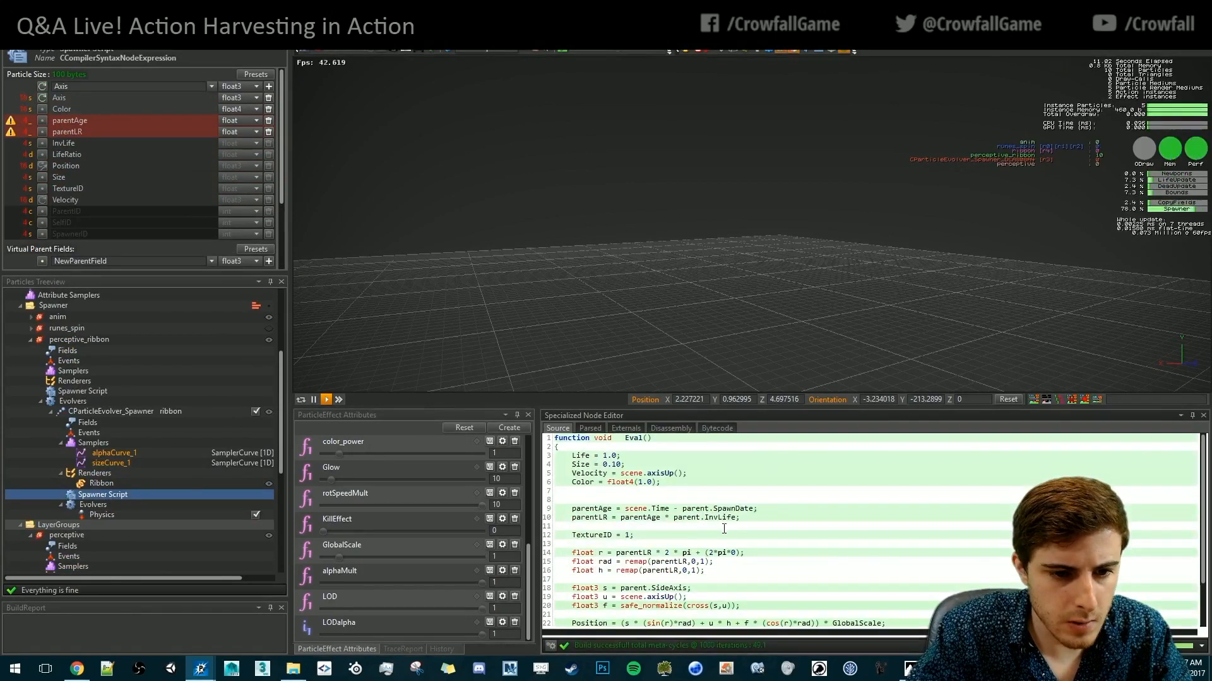
click(605, 241)
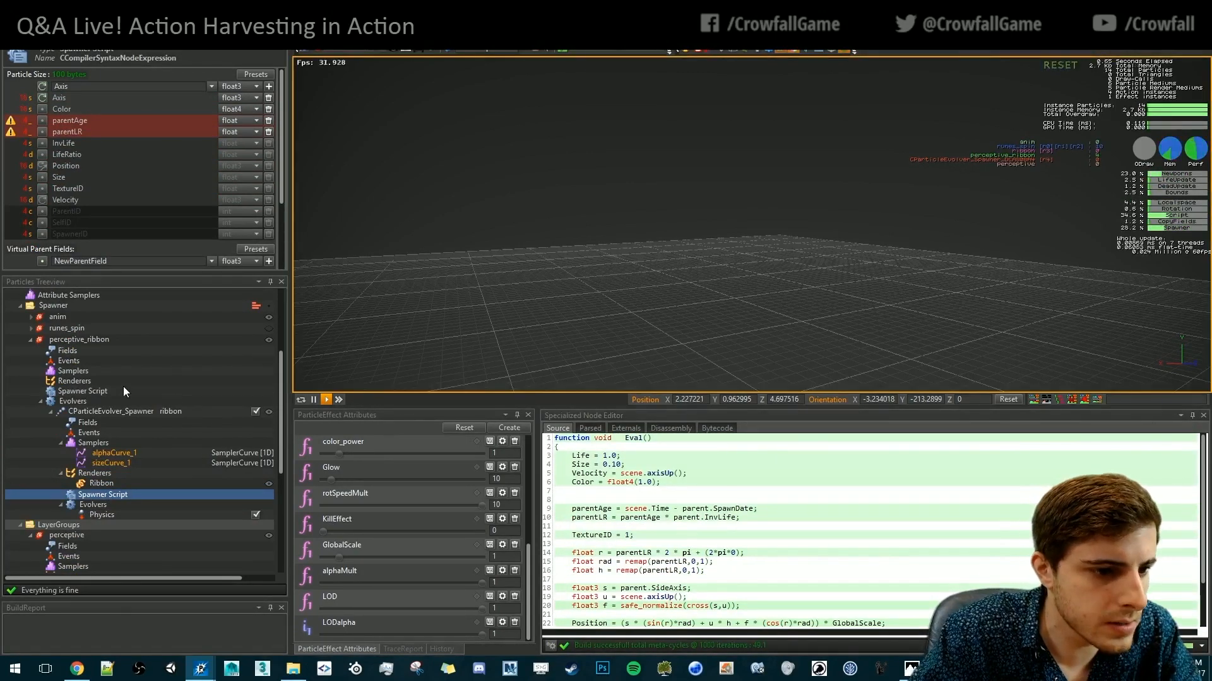
Review the perceptive_ribbon layer's spawner script and the ribbon evolver's spawner script for the cause of the missing ribbon
click(102, 391)
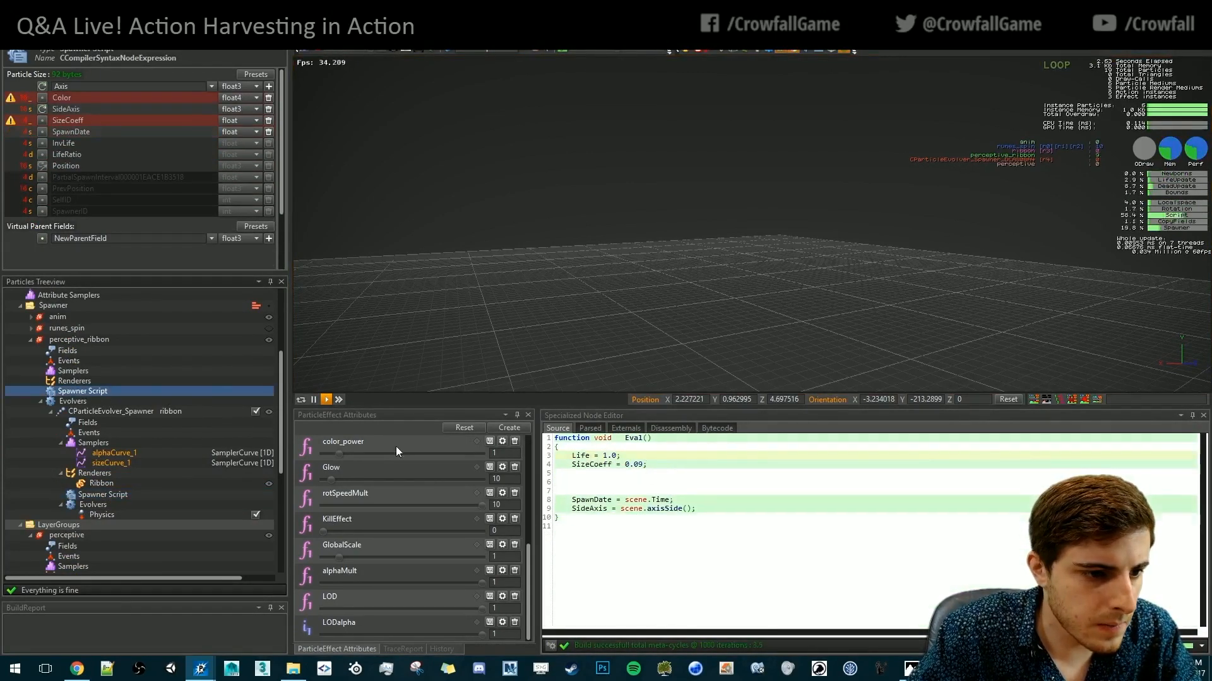
click(398, 316)
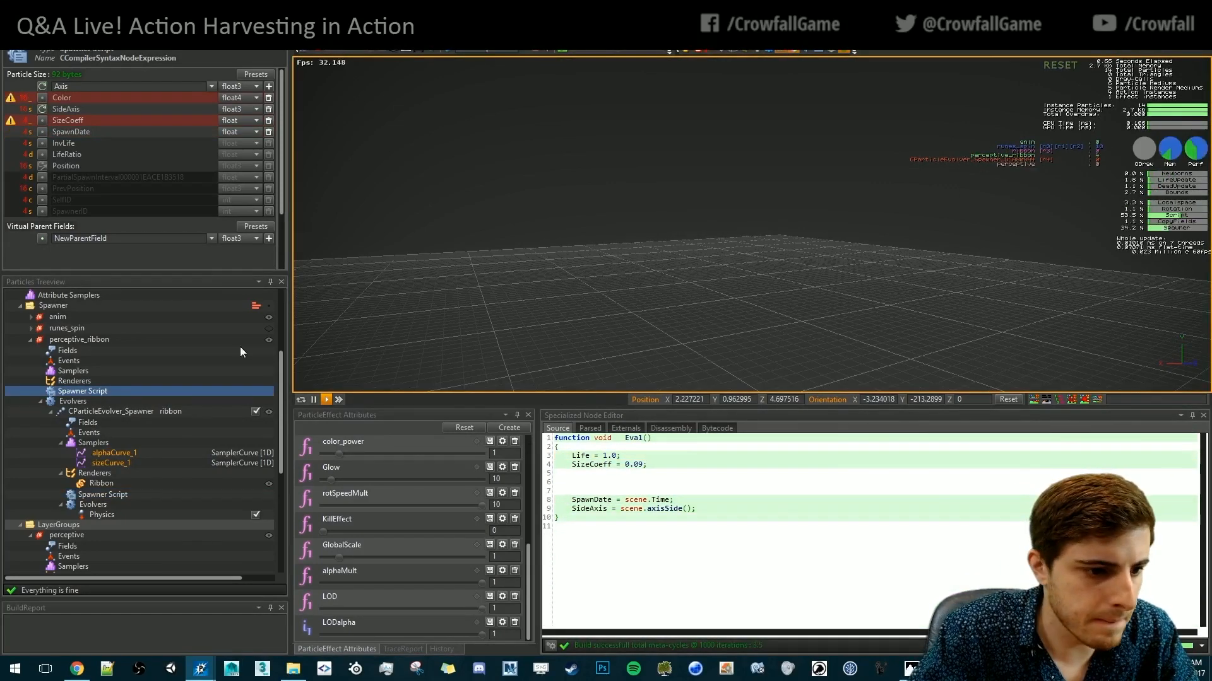
click(125, 495)
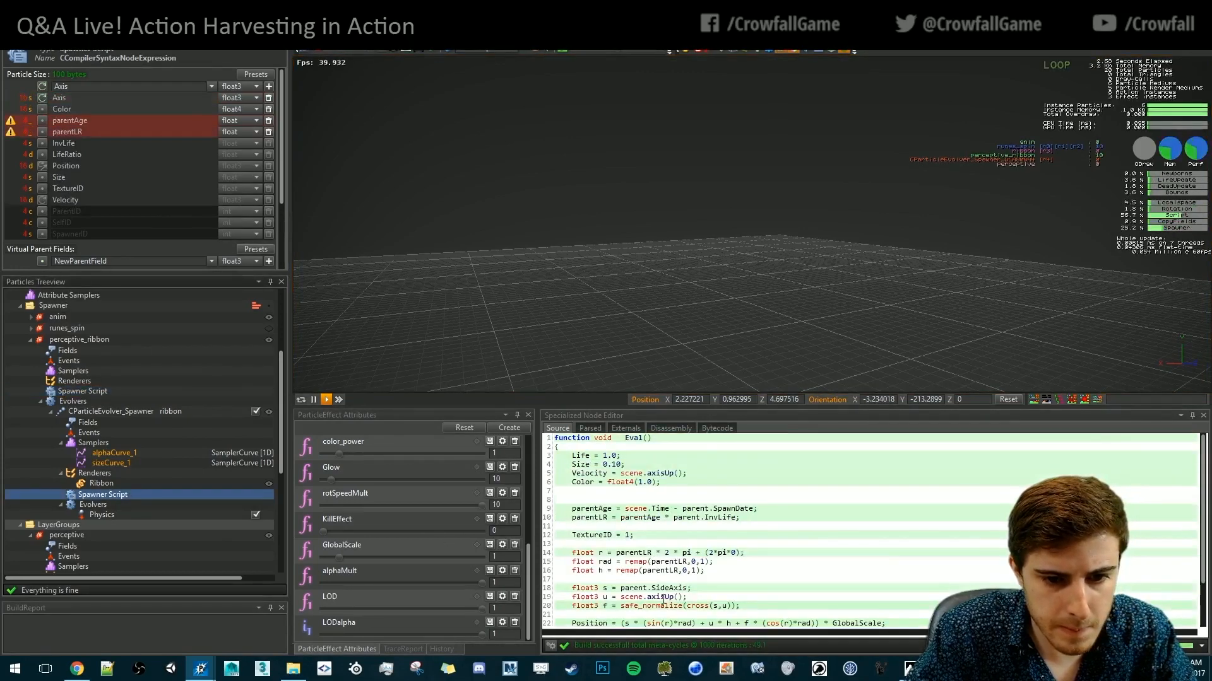
scroll(663, 599, down, 2)
scroll(663, 594, up, 1)
scroll(99, 444, up, 1)
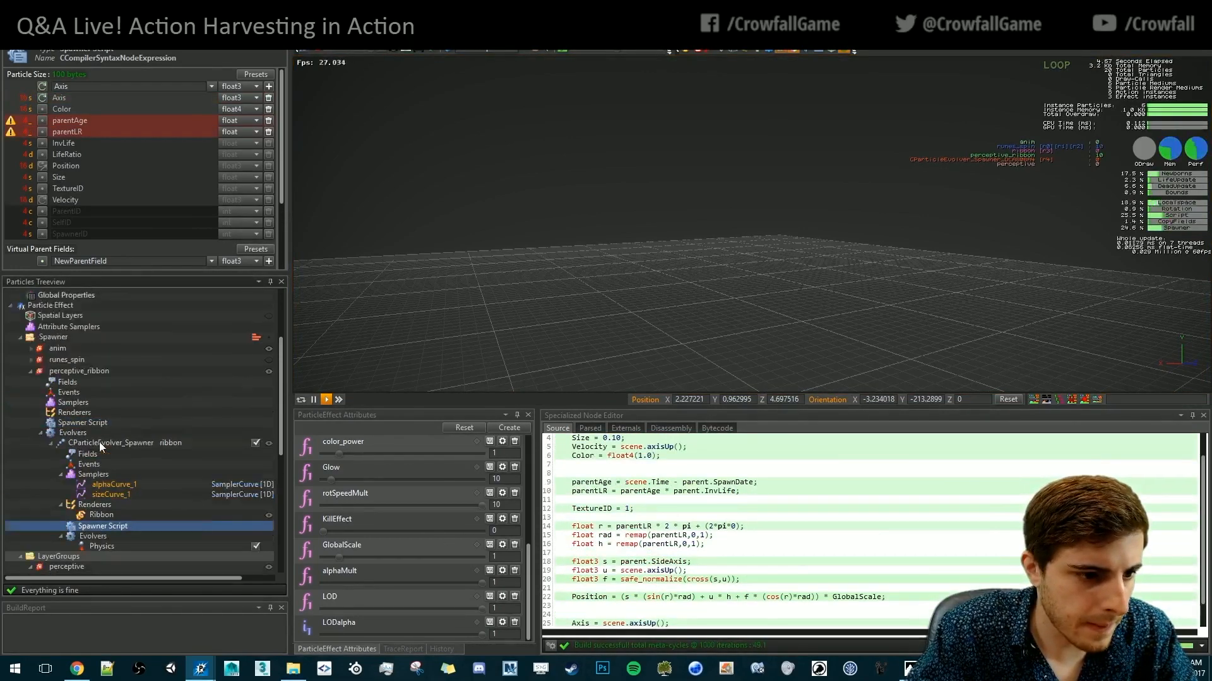
Set the ribbon spawner evolver's SpawnMetric to Time with a SpawnInterval of 0.005 and replay the effect
scroll(100, 442, up, 1)
click(95, 477)
click(180, 100)
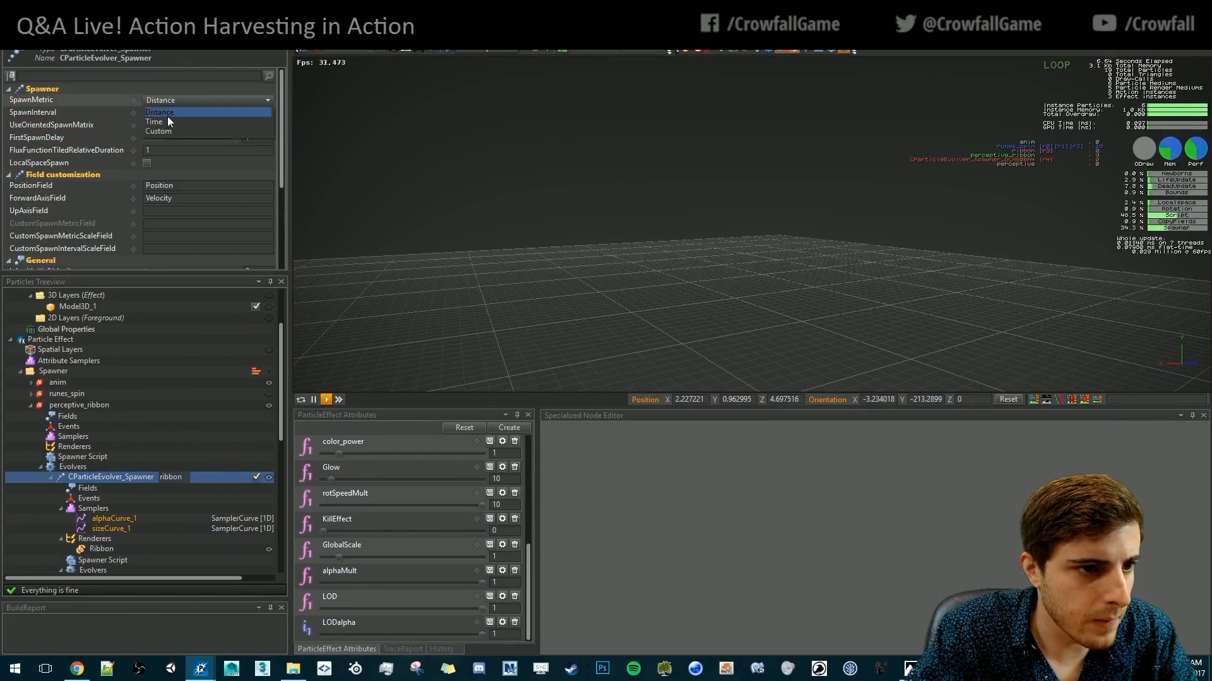
click(169, 116)
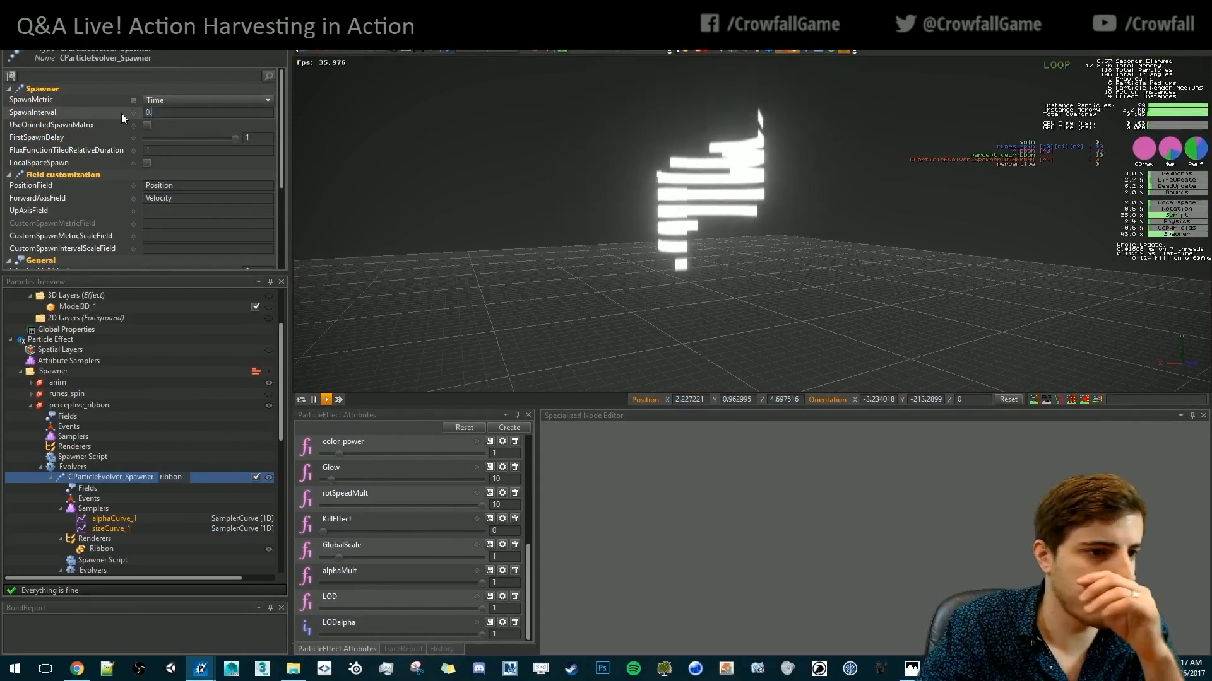
text(0.005)
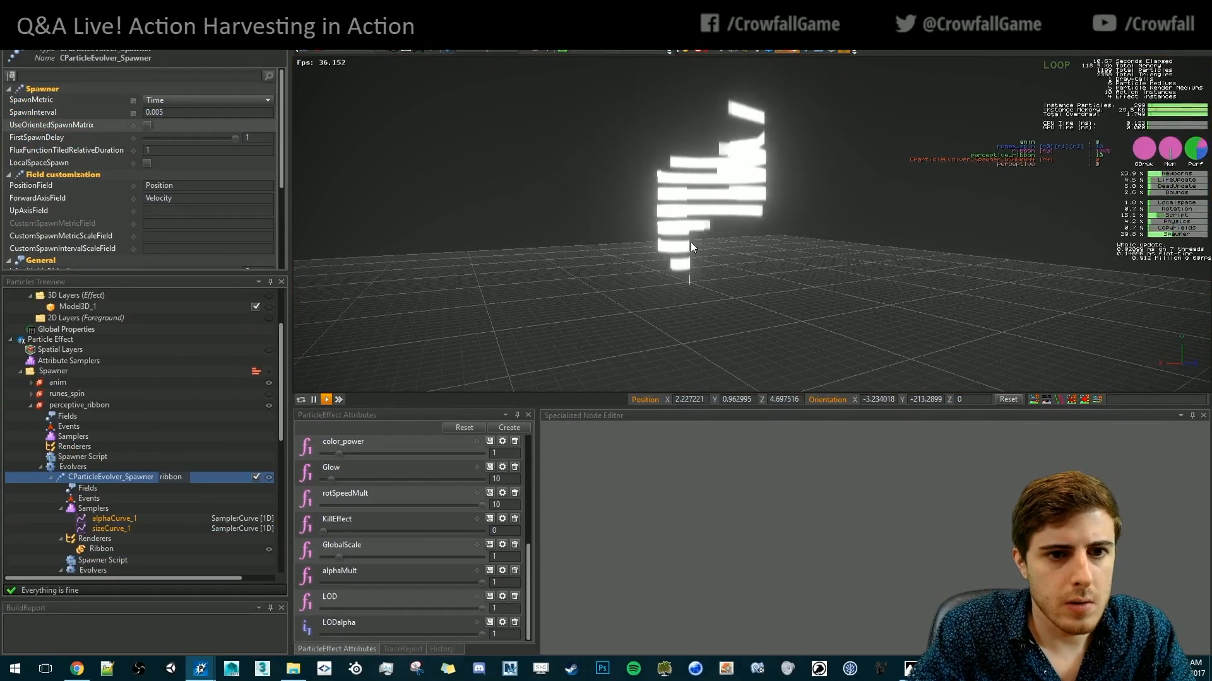
click(690, 241)
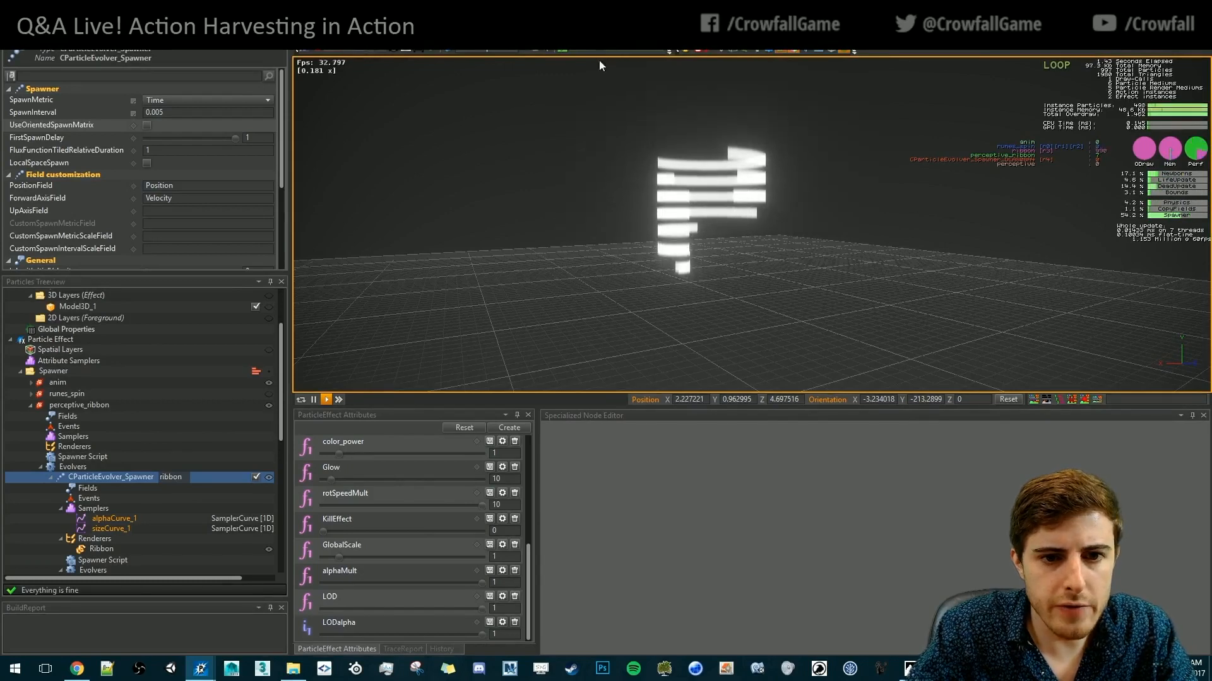
alt+drag(600, 60, 706, 203)
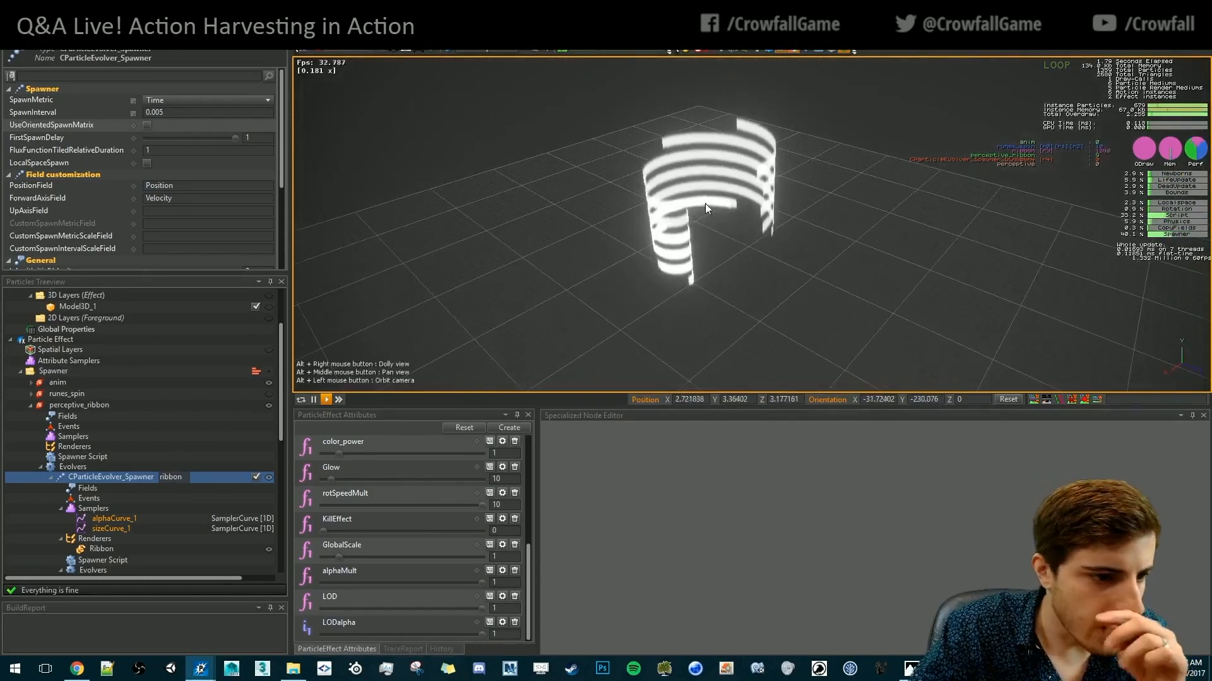
Limit the perceptive_ribbon layer to one particle with SpawnCount 1, SpawnCountMode TotalParticleCount and DurationInSeconds reset to 0, and replay the effect
click(74, 407)
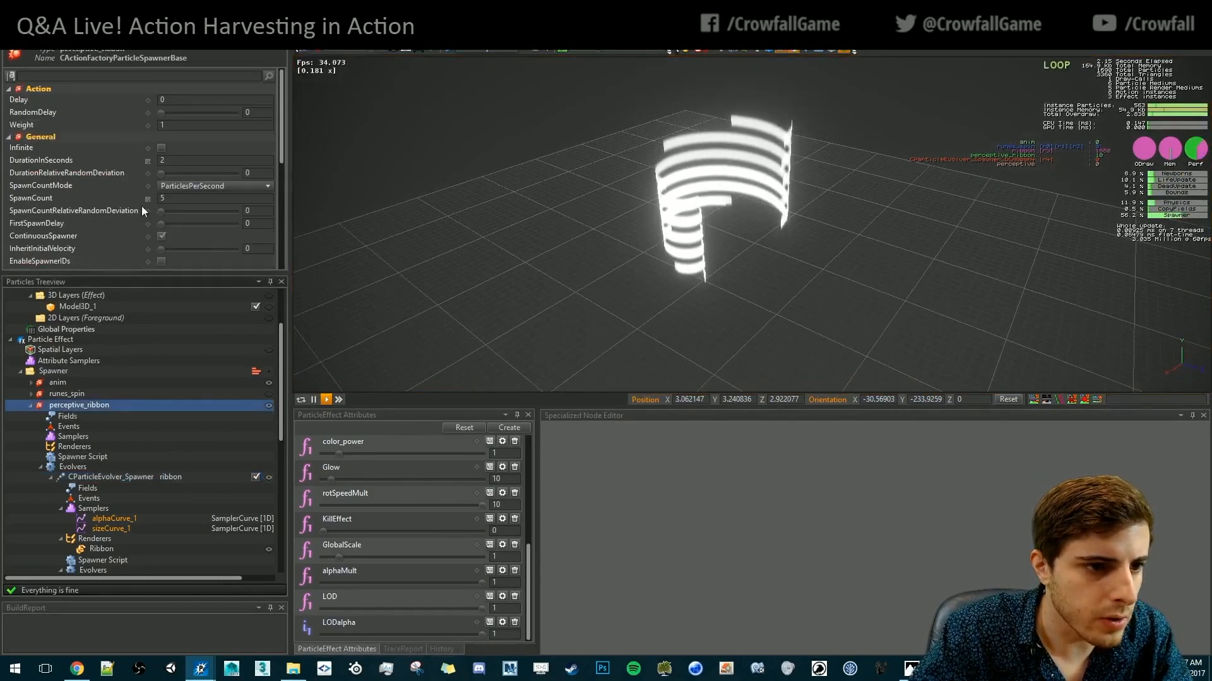
drag(178, 198, 122, 197)
text(1)
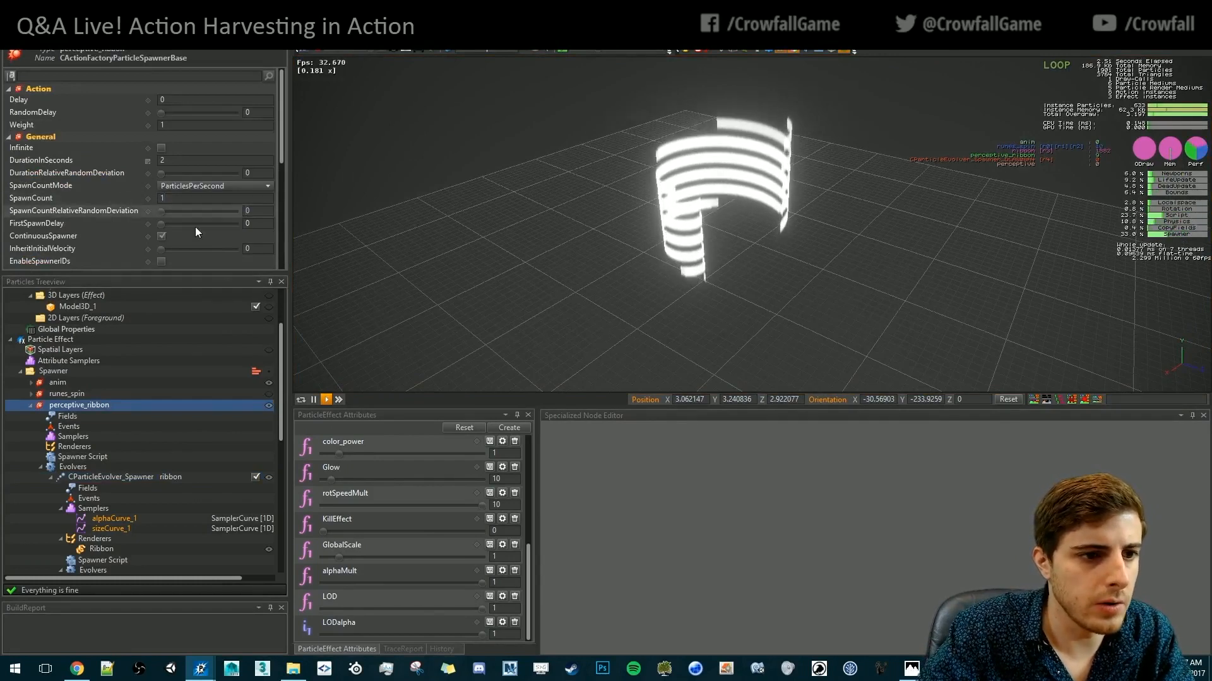
click(174, 186)
click(183, 207)
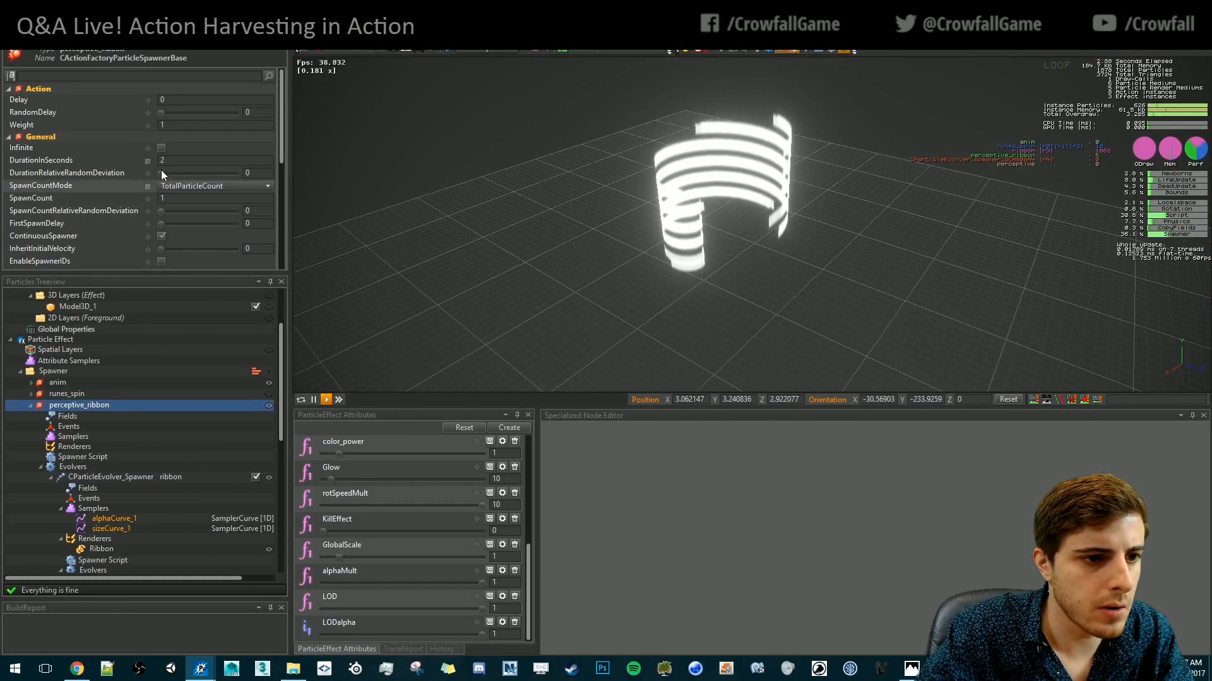
click(149, 162)
key(space)
alt+drag(720, 306, 442, 214)
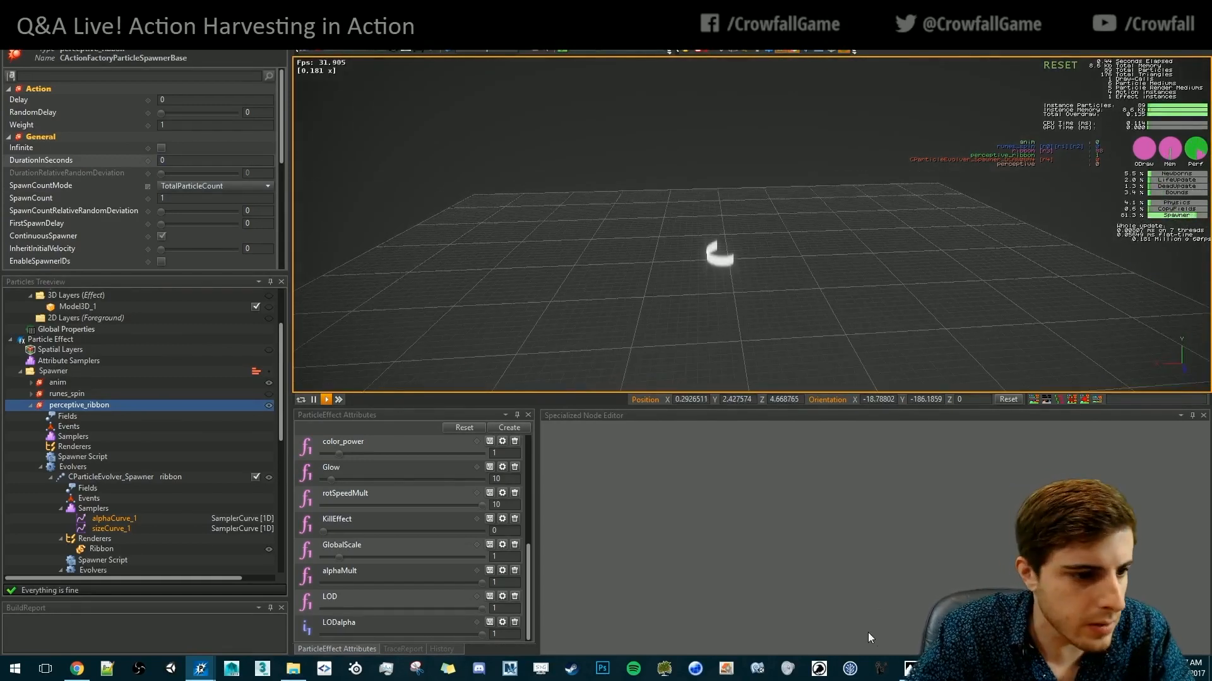
Comment out the "Velocity = scene.axisUp();" line in the ribbon evolver's spawner script and check the trail
click(83, 457)
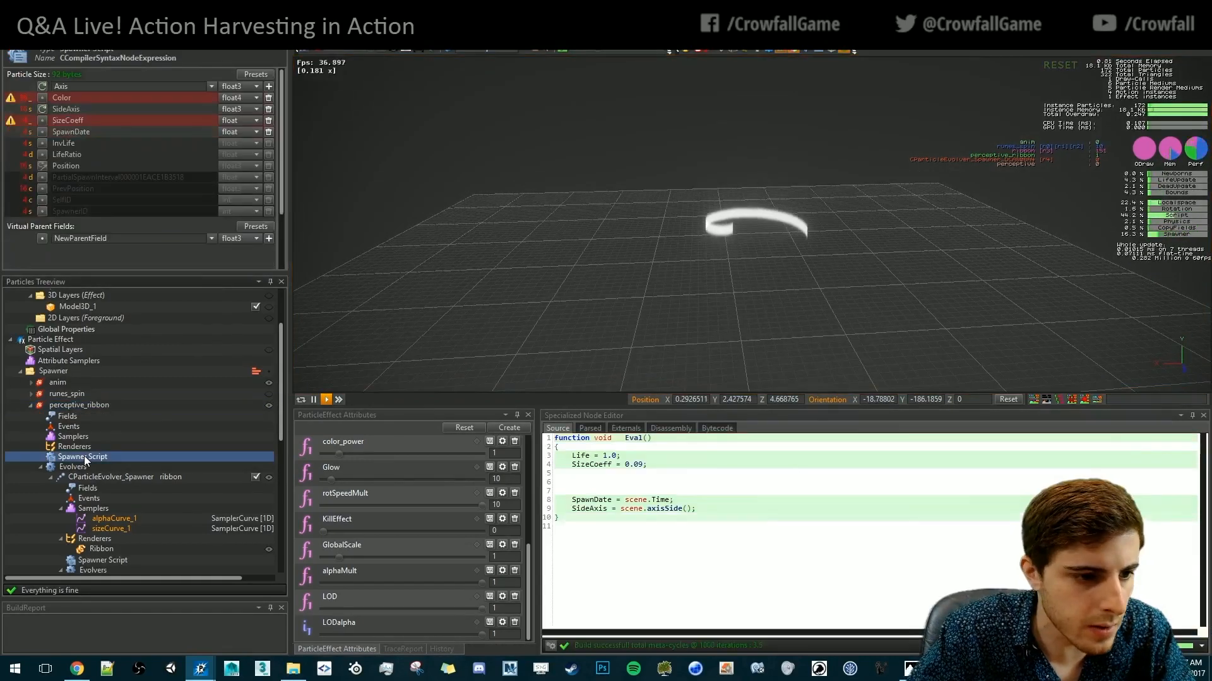
scroll(111, 373, down, 6)
click(112, 370)
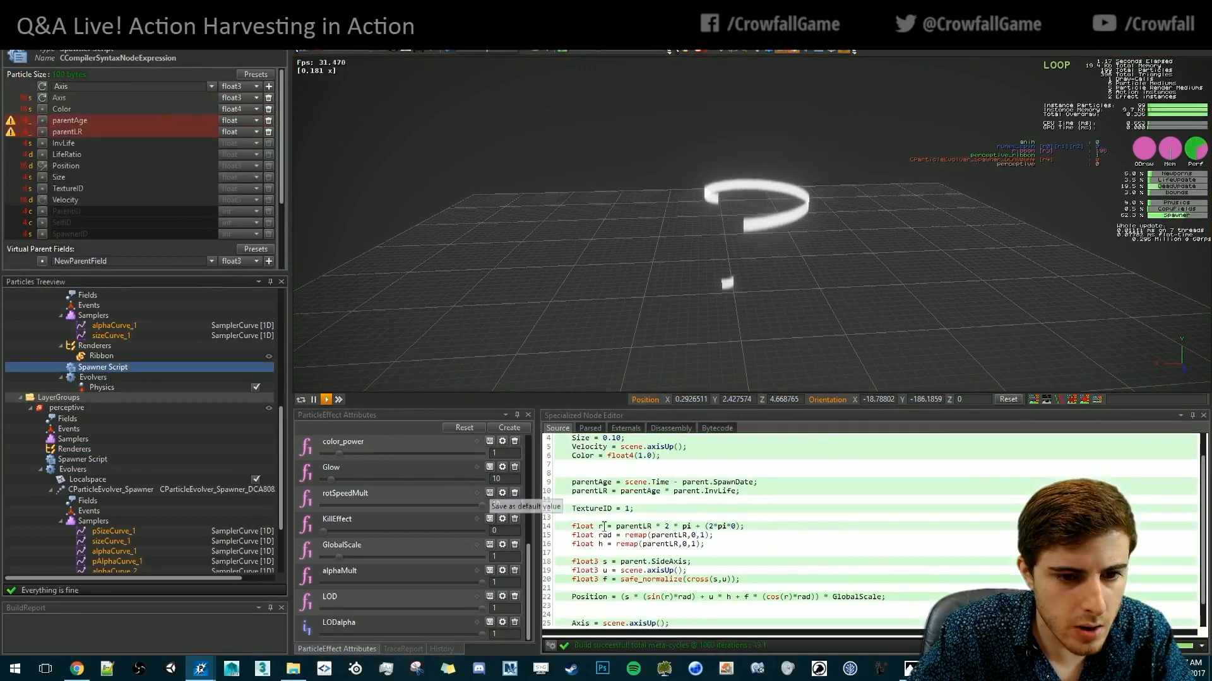
text(//)
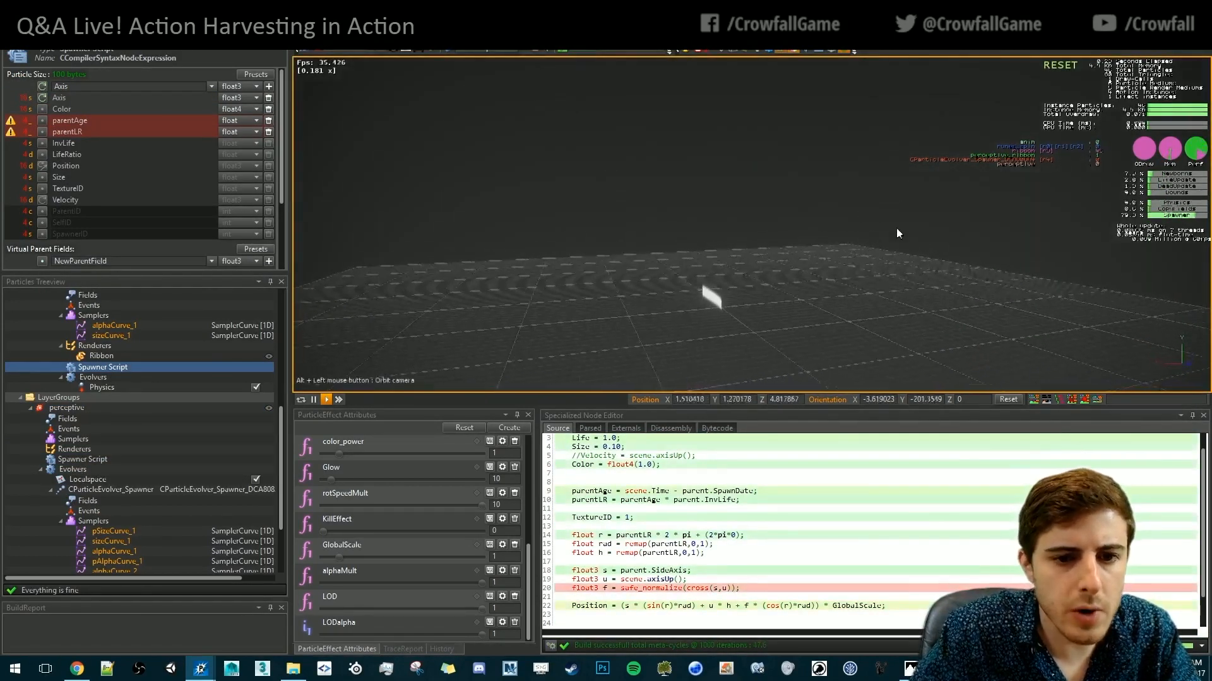
alt+drag(896, 229, 522, 316)
Show the Model3D_1 backdrop character and view it together with the ribbon trail
scroll(120, 395, up, 6)
scroll(120, 395, down, 3)
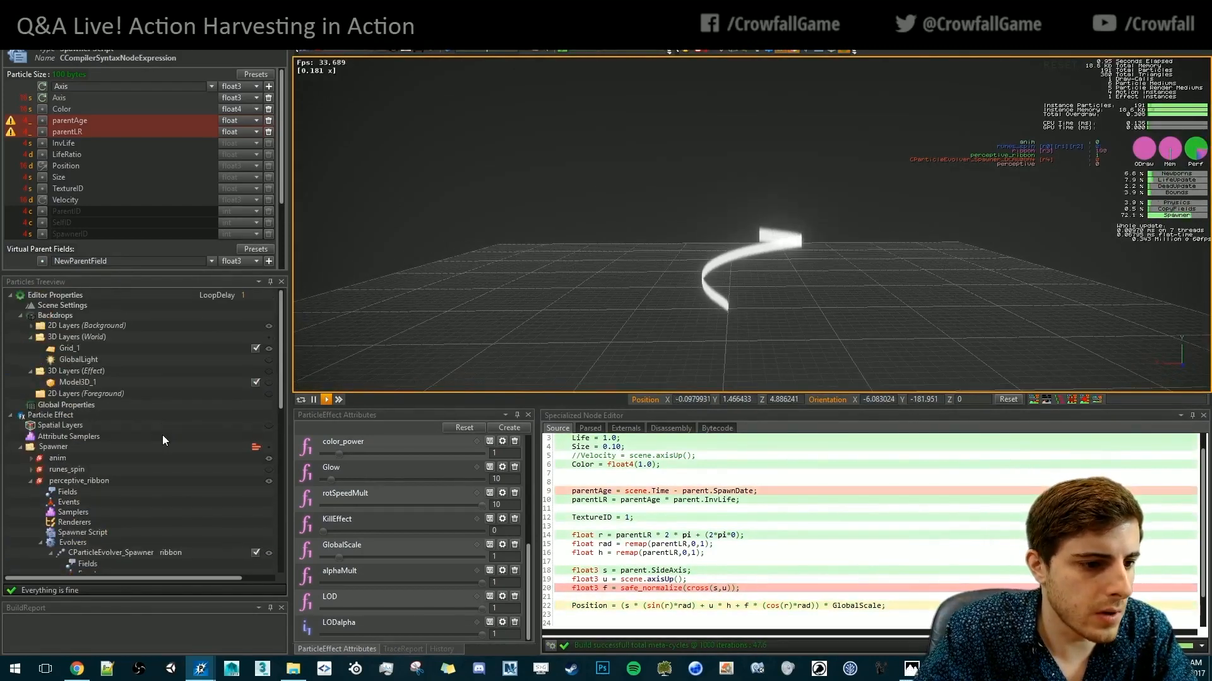
scroll(120, 318, up, 5)
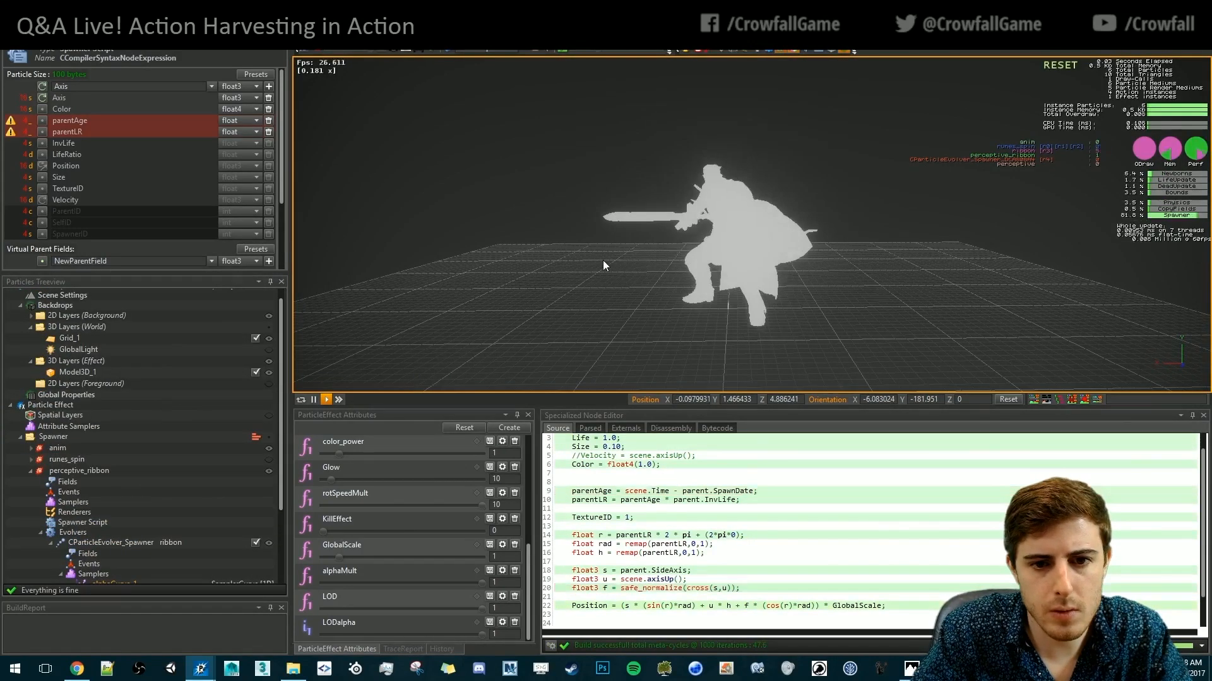
alt+drag(603, 262, 805, 278)
alt+middle_drag(805, 278, 823, 280)
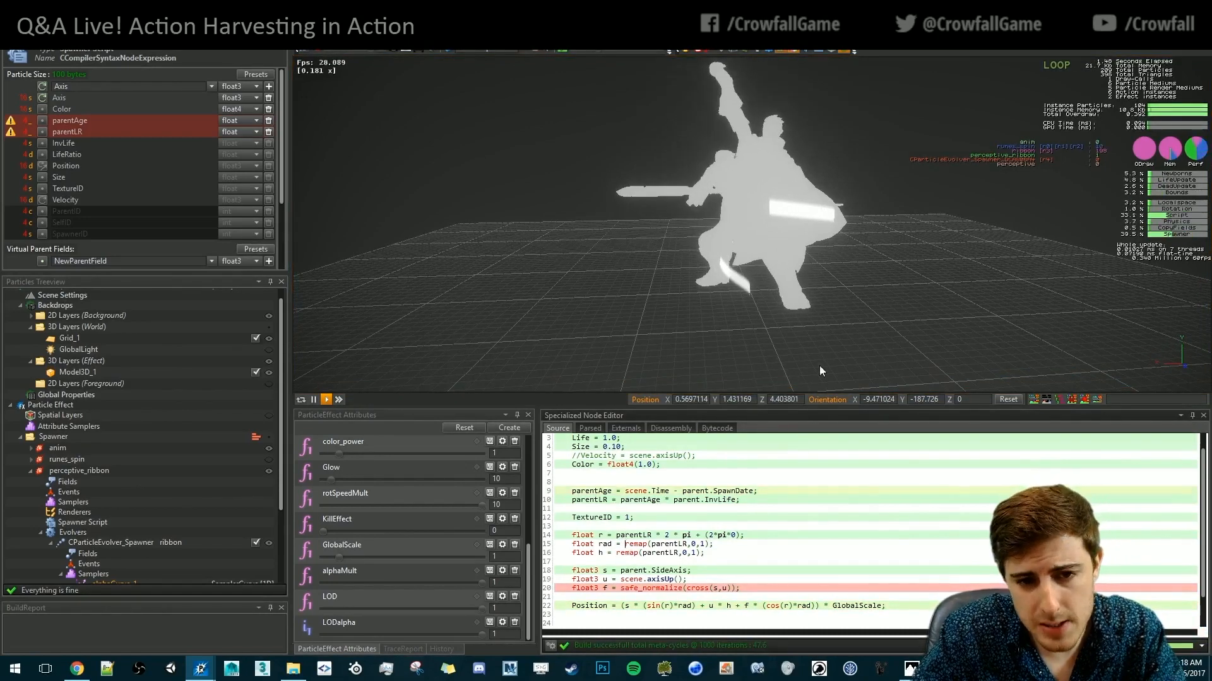
Set rad to a constant 1 in the ribbon evolver's spawner script, commenting out its remap expression, and inspect the trail around the character
alt+drag(819, 365, 756, 172)
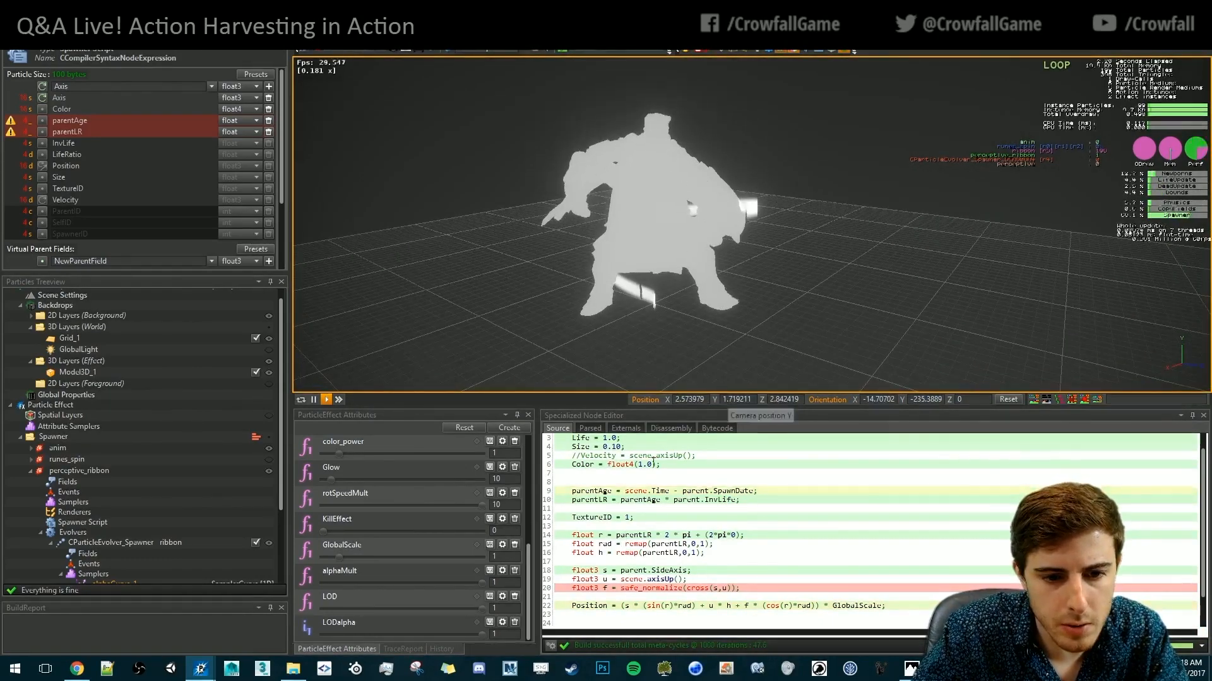
click(659, 546)
text(1;//)
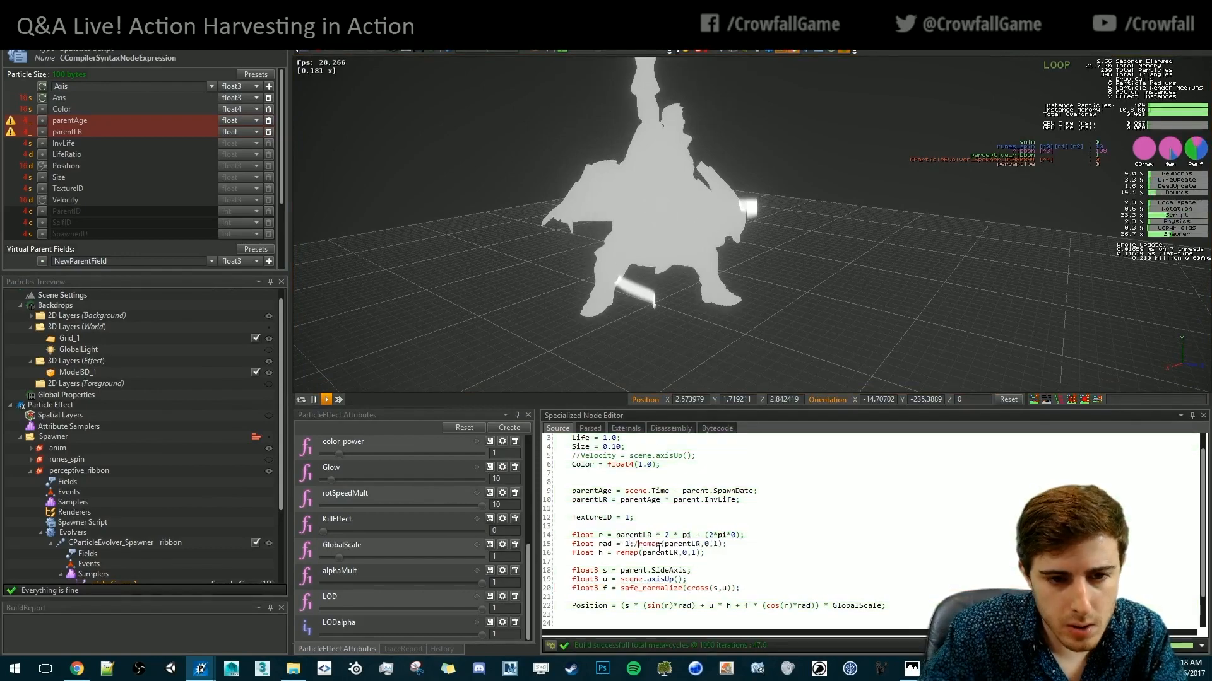
click(743, 282)
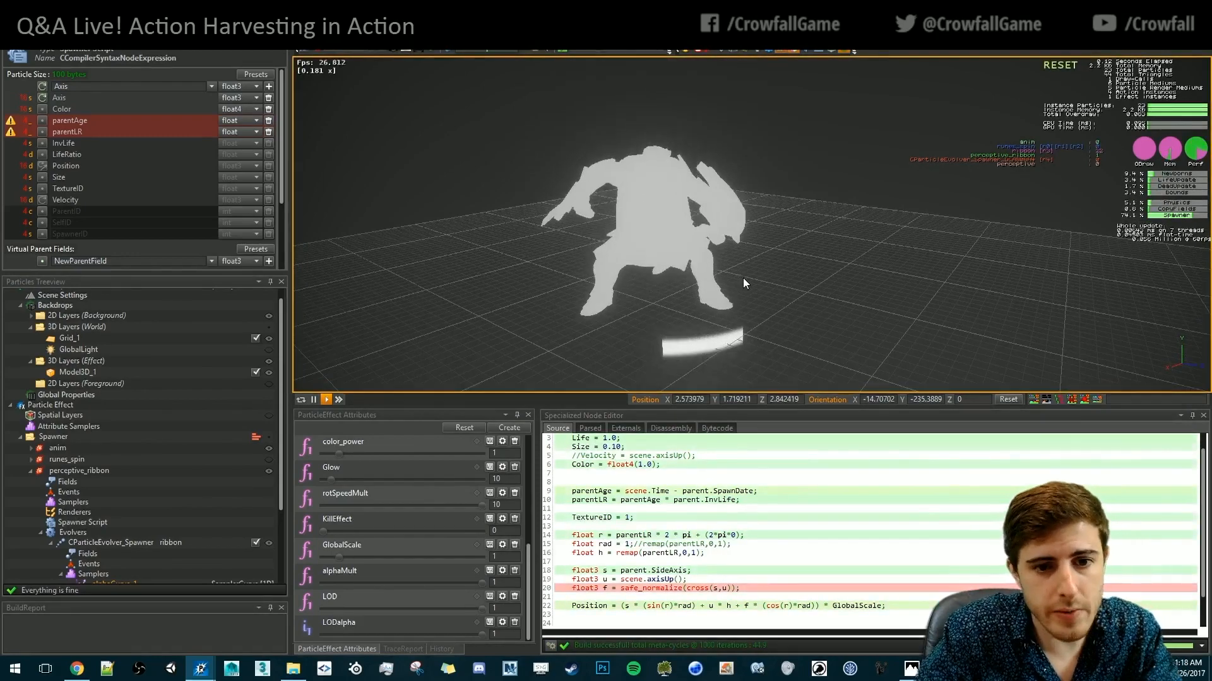
alt+drag(793, 306, 380, 178)
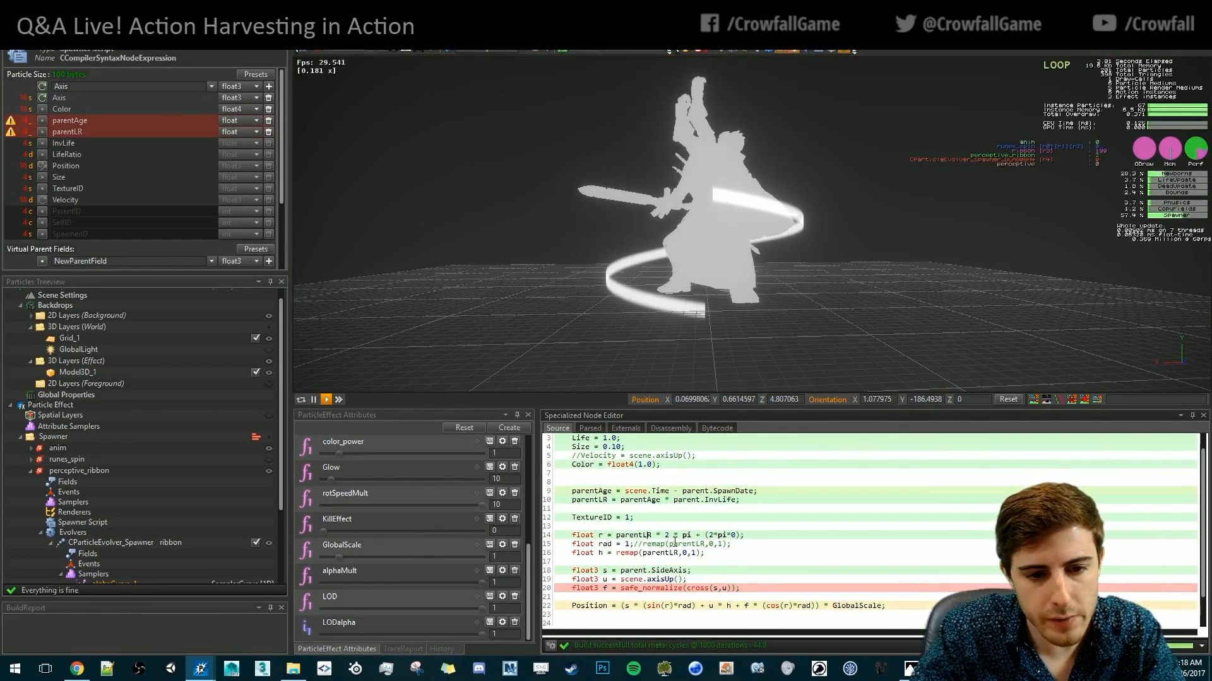
Remove the first factor of 2 from the r formula so it reads "parentLR * pi + (2*pi*0)", and replay the effect
click(676, 535)
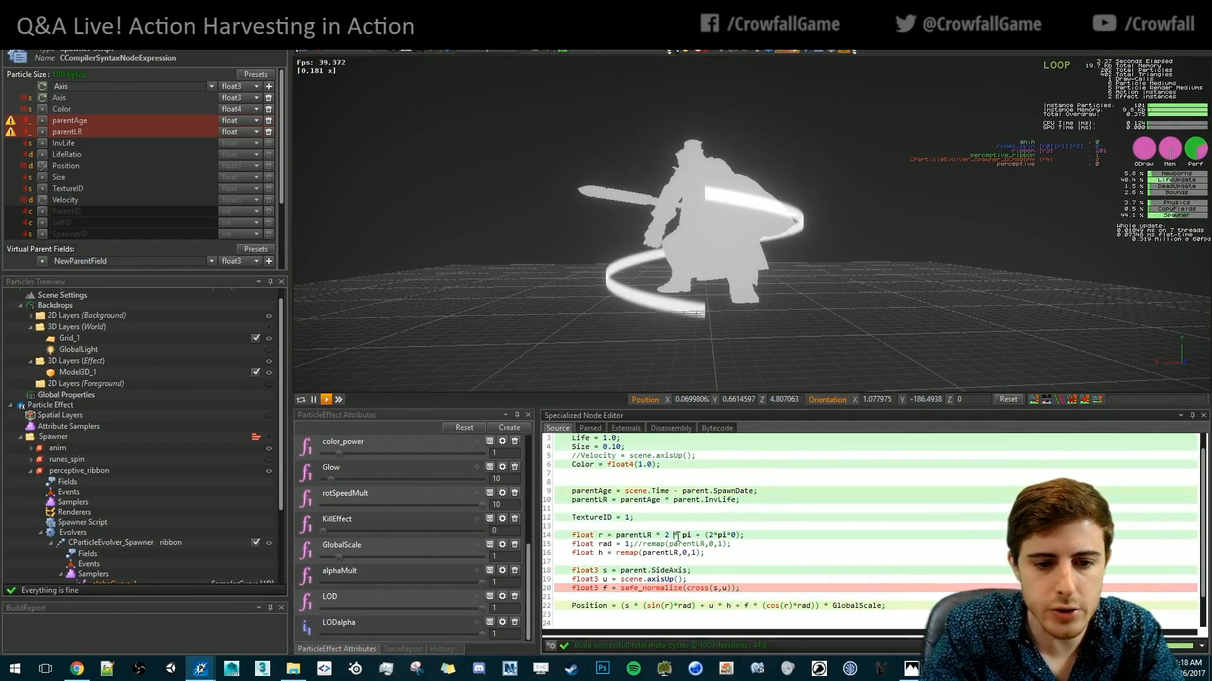
key(BackSpace)
key(BackSpace)
key(BackSpace)
key(BackSpace)
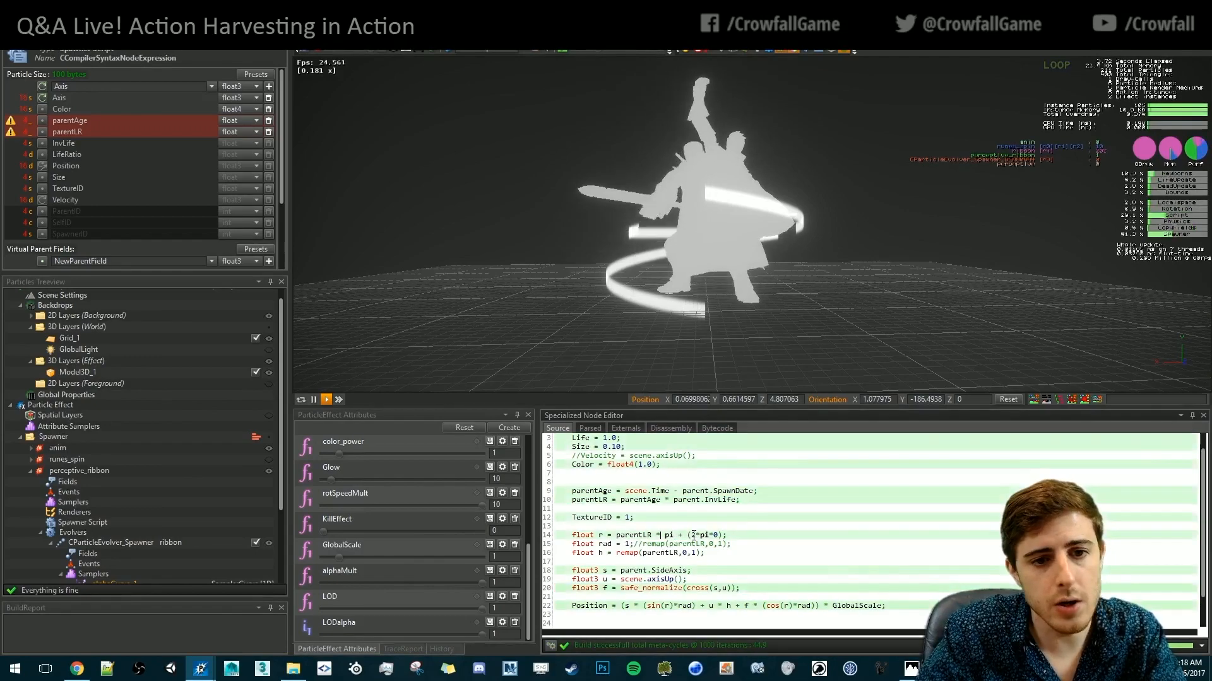
click(866, 339)
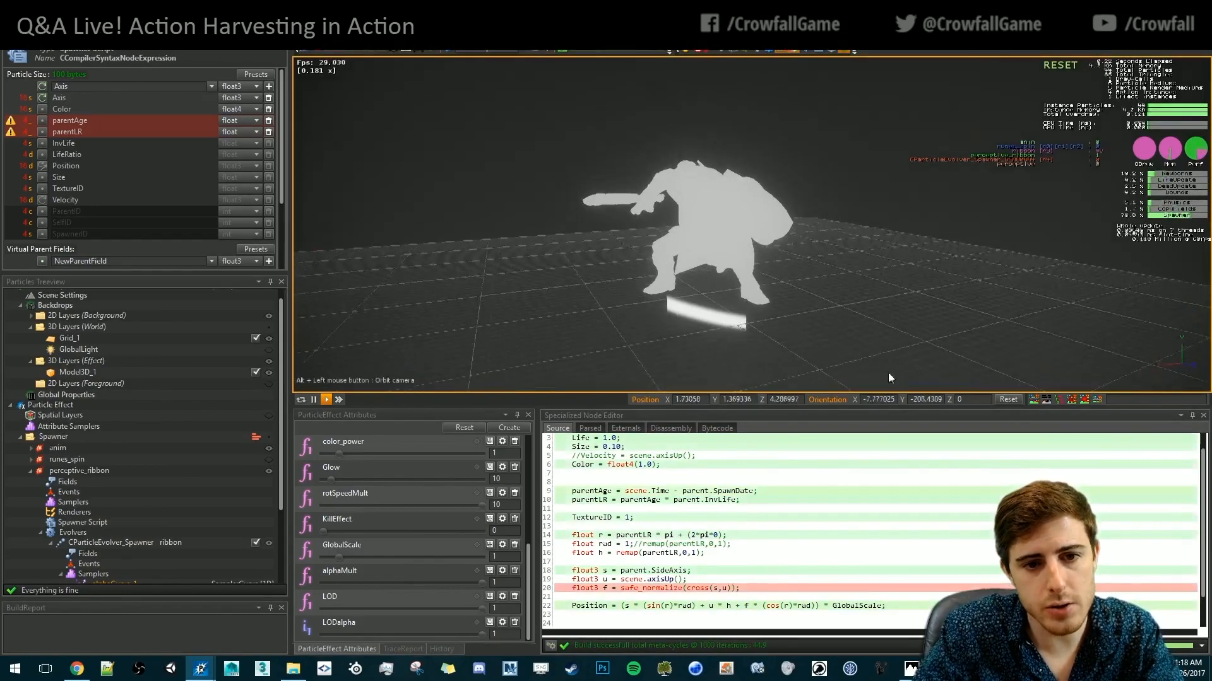
Add a factor of 2 before pi in the r formula so it reads "parentLR * 2* pi + (2*pi*0)", and check the trail
alt+drag(888, 372, 694, 336)
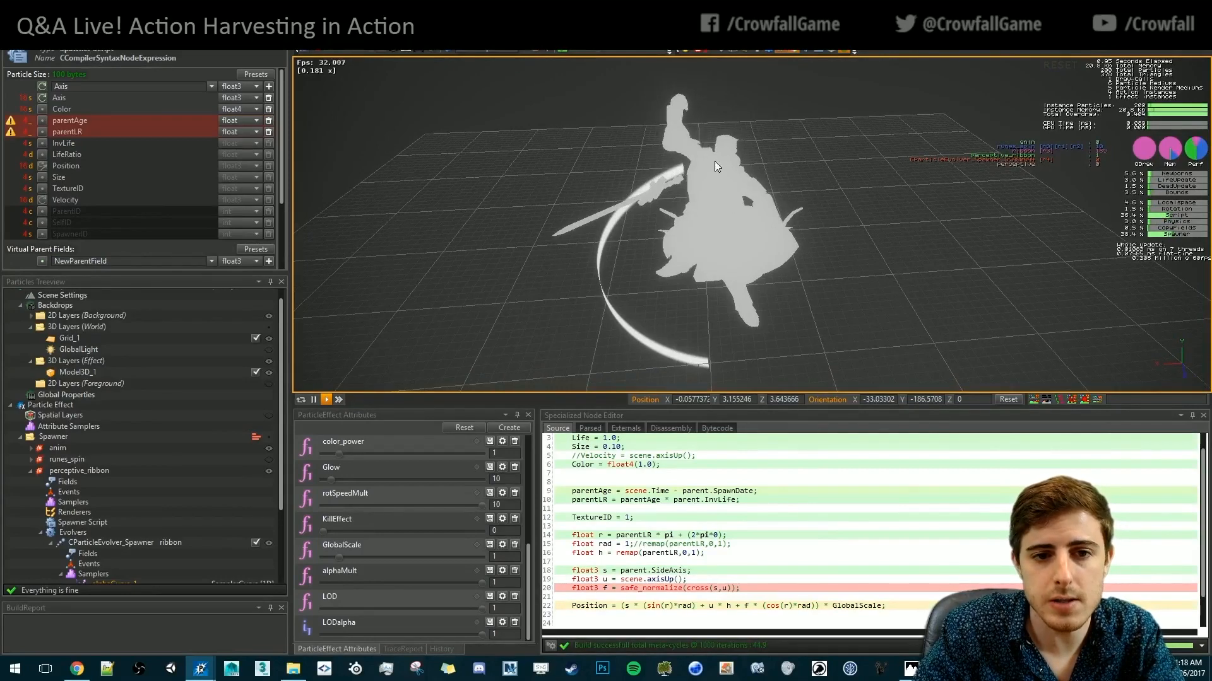
alt+drag(714, 162, 705, 303)
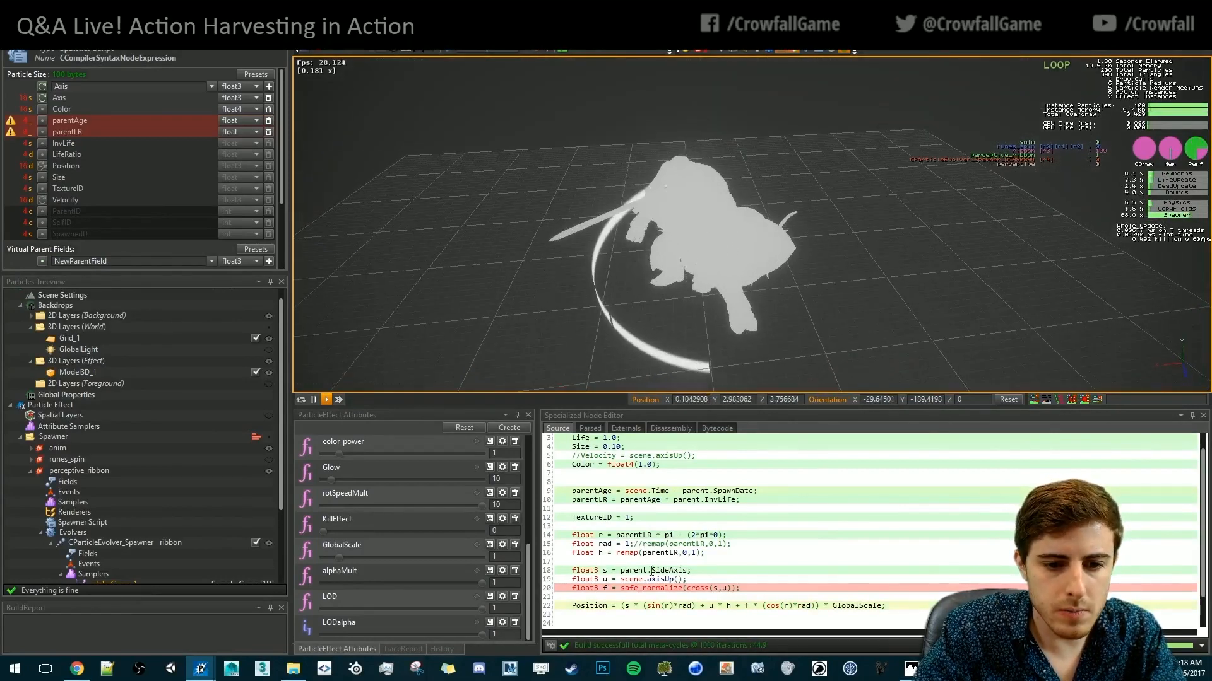
click(665, 535)
text(2)
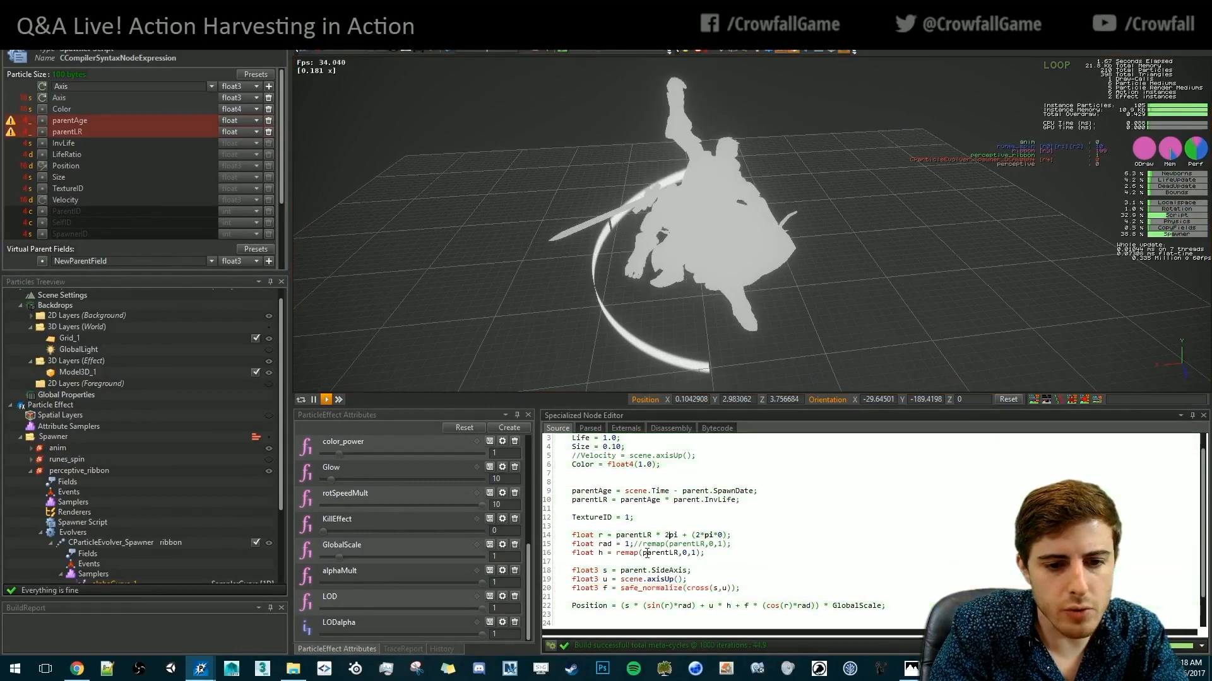
text(*)
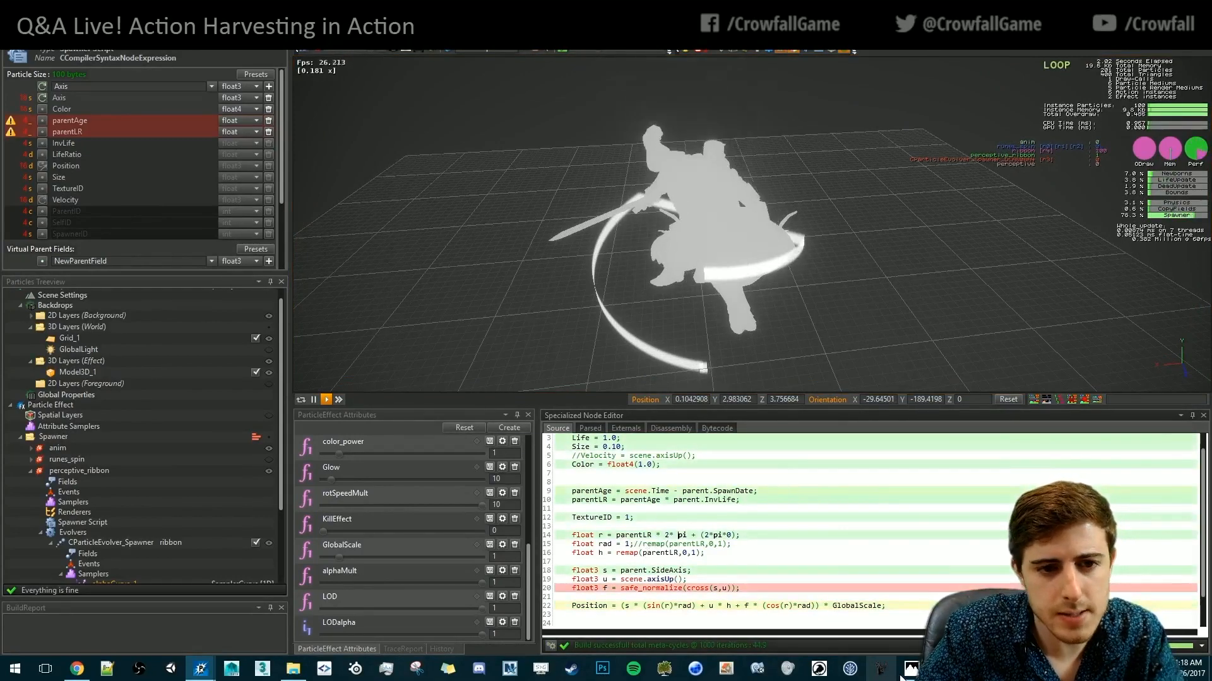
Switch between the buff concept art in the image viewer and the effect editor to compare the ribbon trail with the painted swirls
click(904, 672)
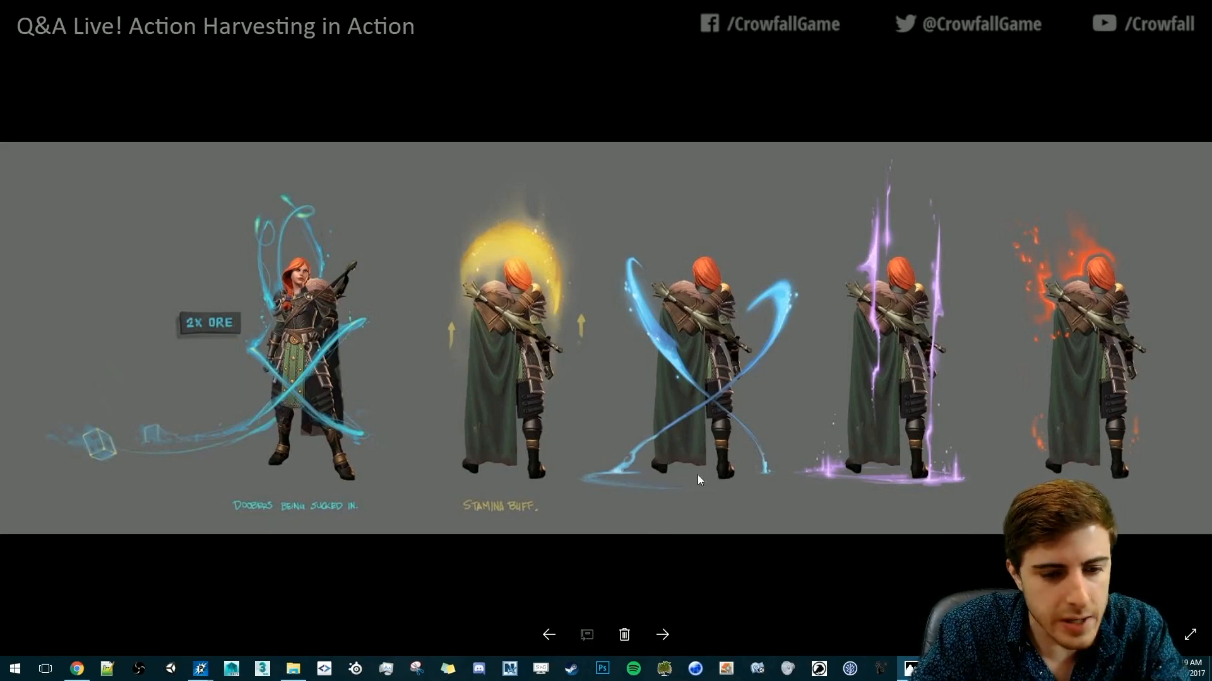
mouse_move(201, 670)
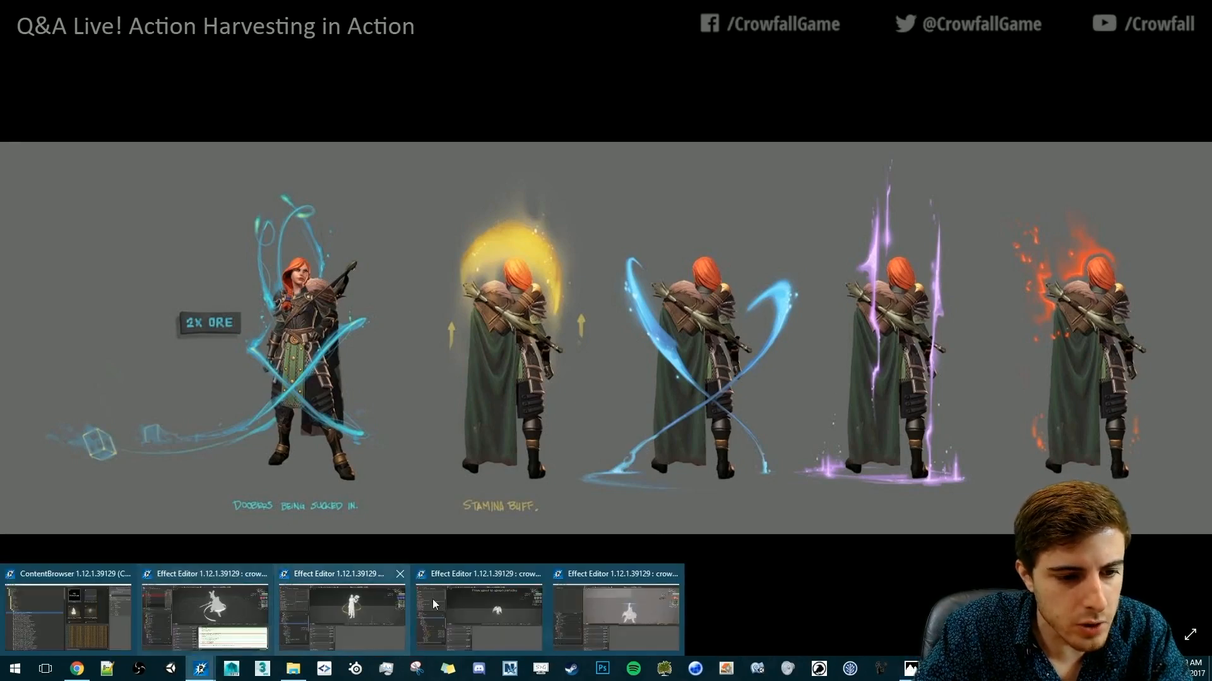
click(205, 609)
alt+drag(807, 299, 842, 320)
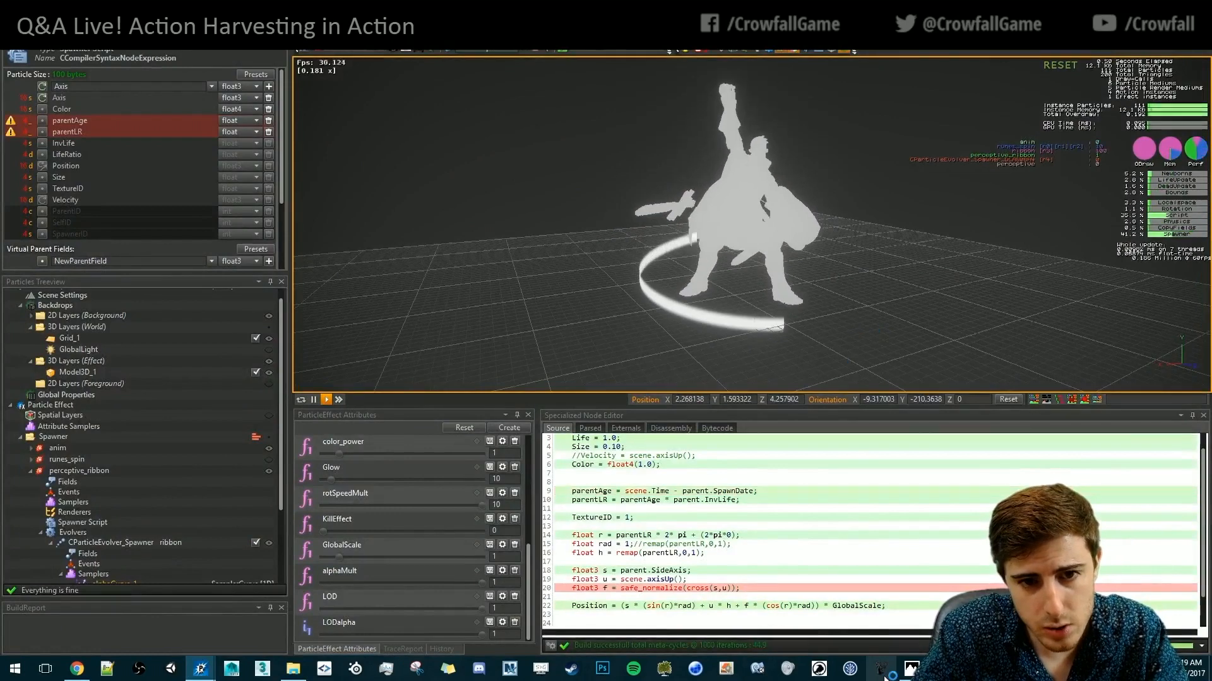
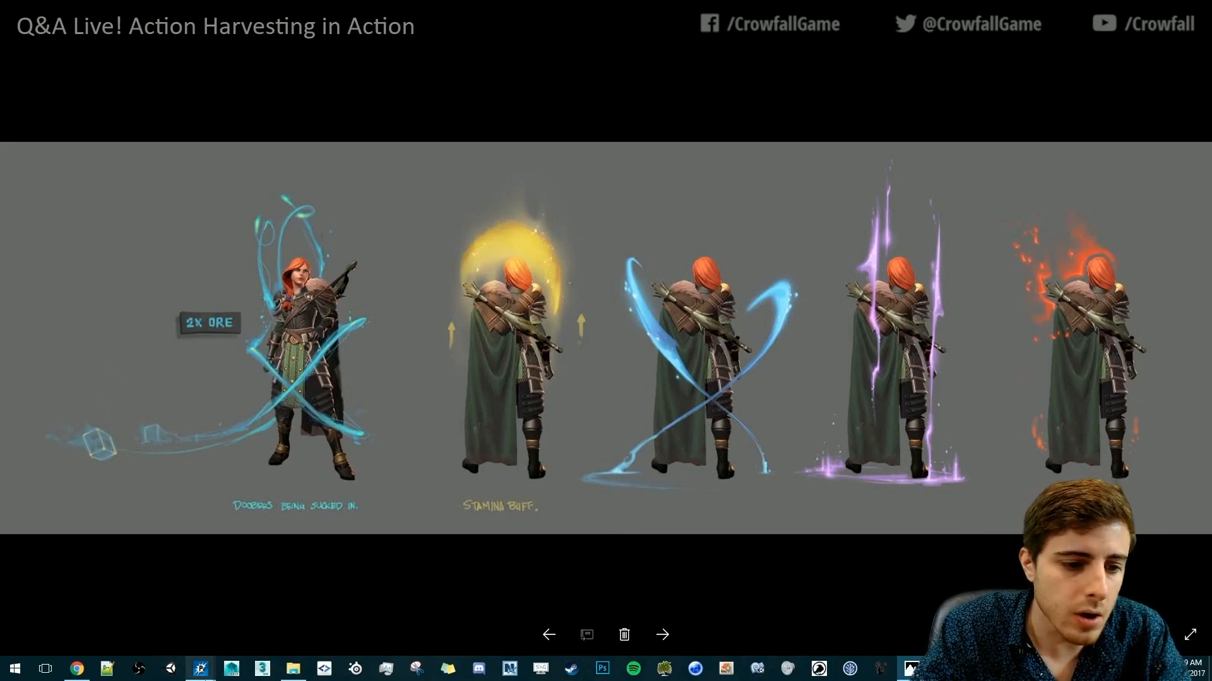
mouse_move(189, 668)
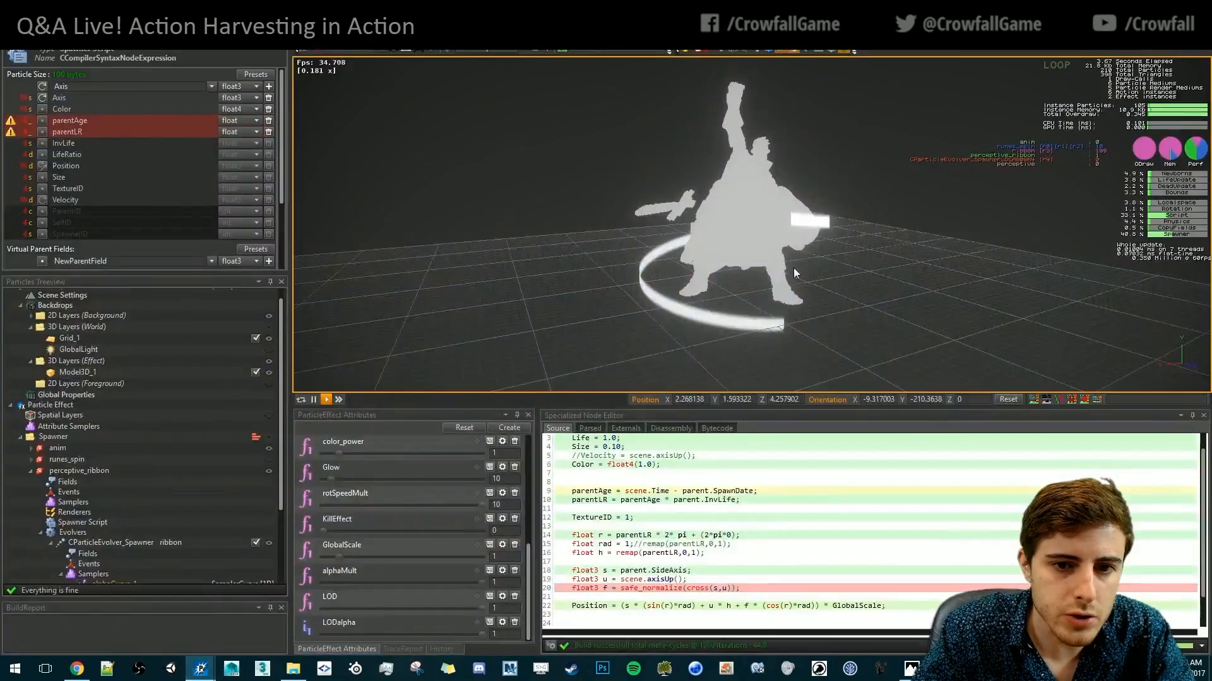
click(179, 600)
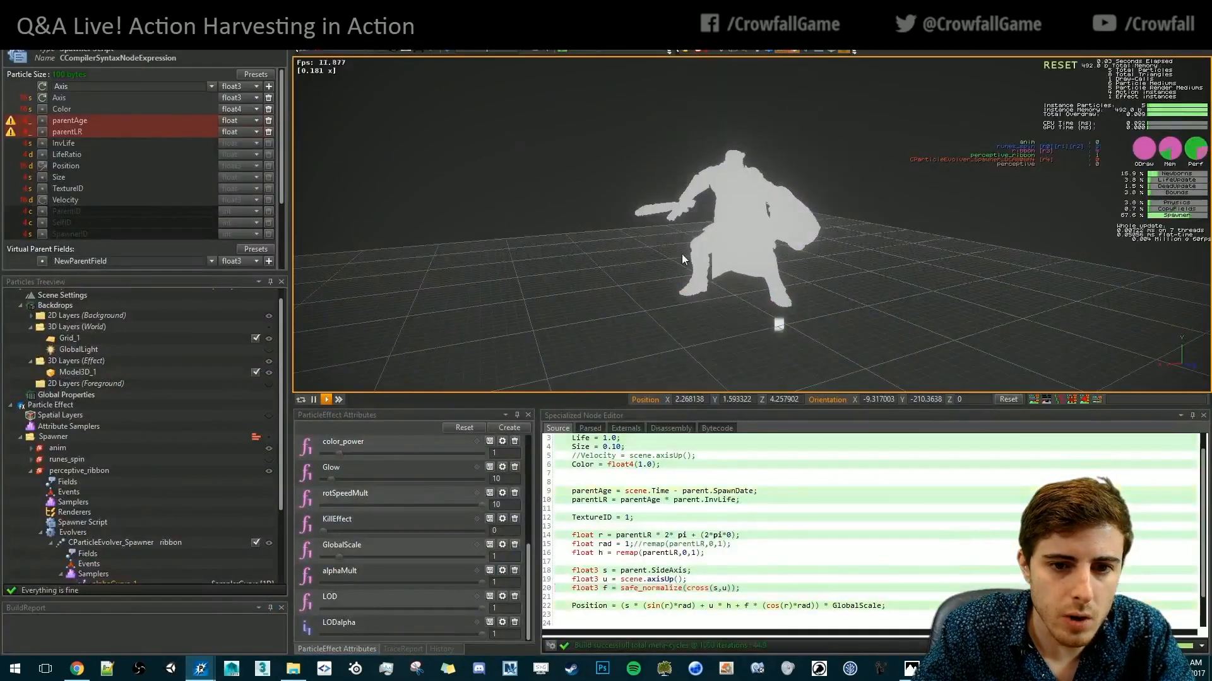
Add a ColorCoeff float4 field to the ribbon evolver's particle fields
scroll(118, 477, down, 3)
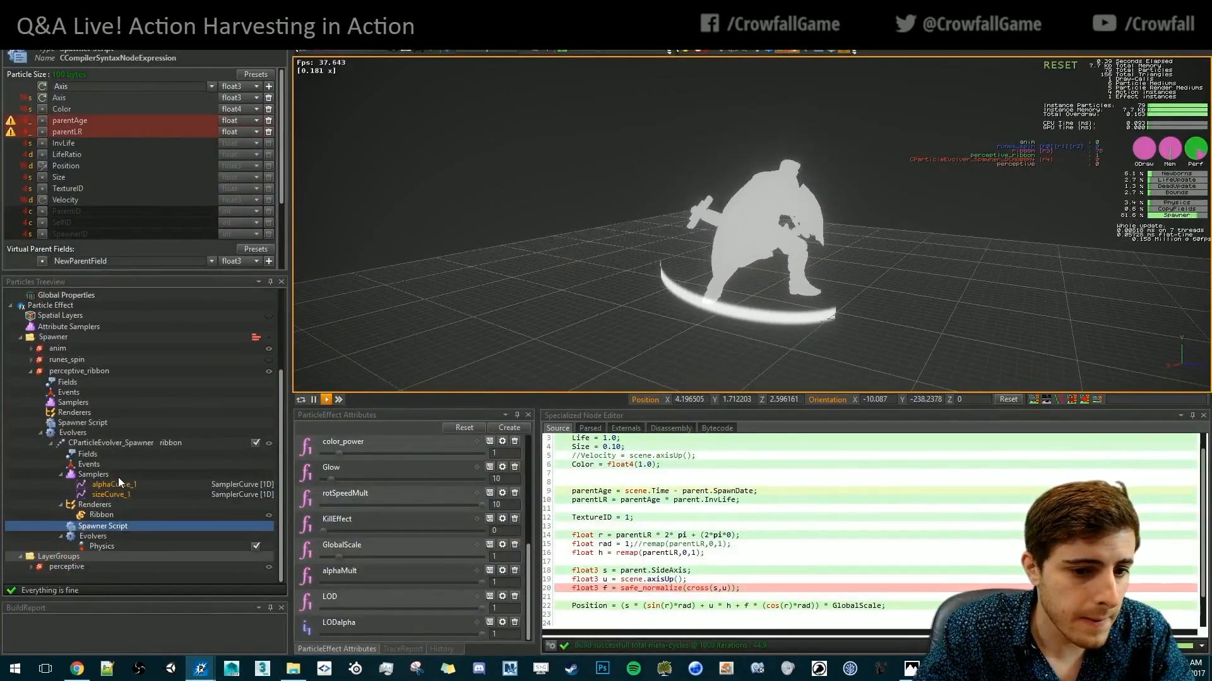
scroll(681, 500, up, 1)
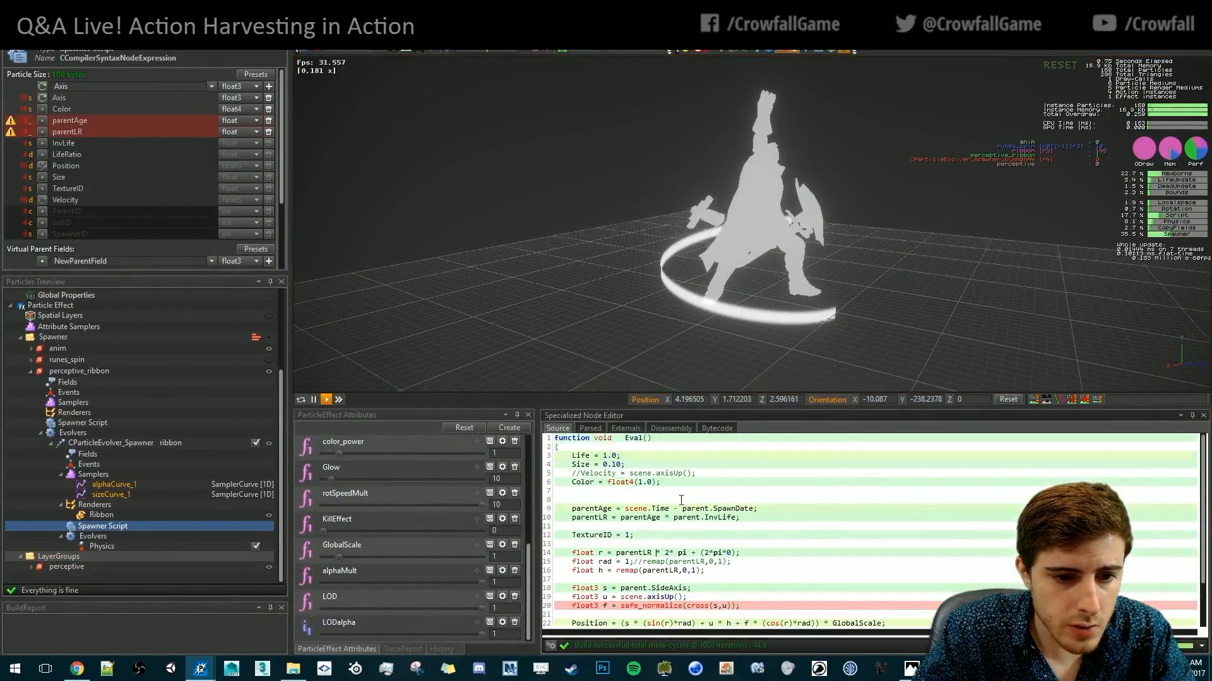
click(88, 454)
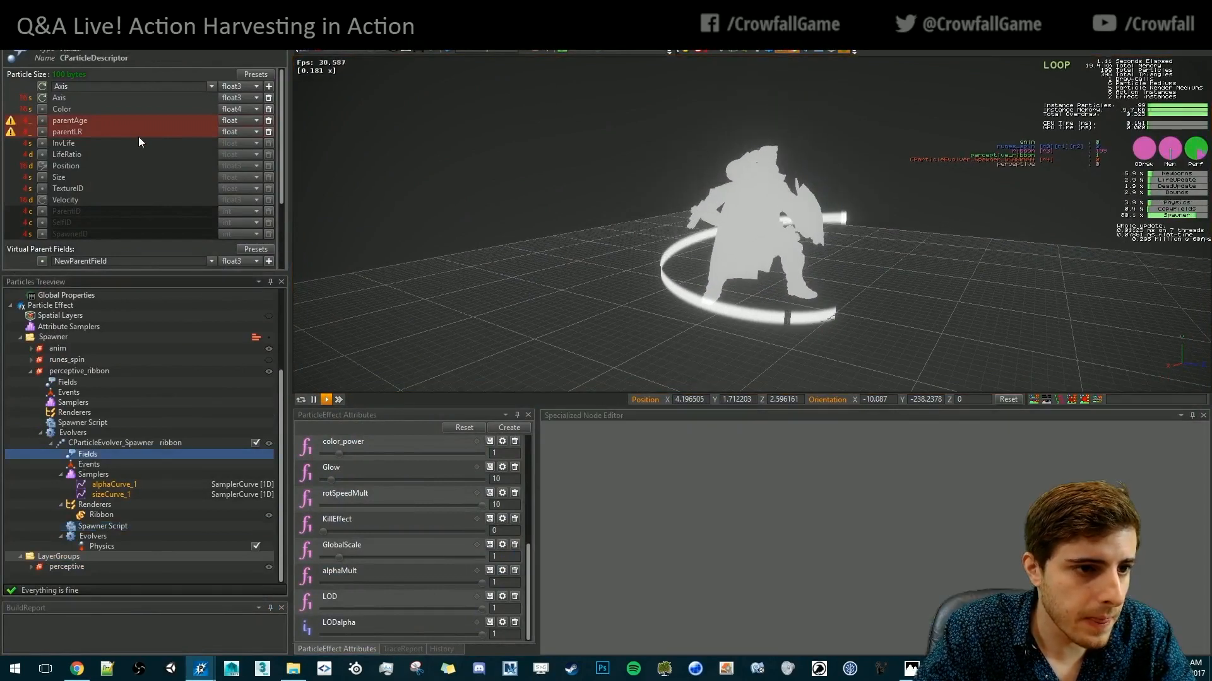
click(212, 86)
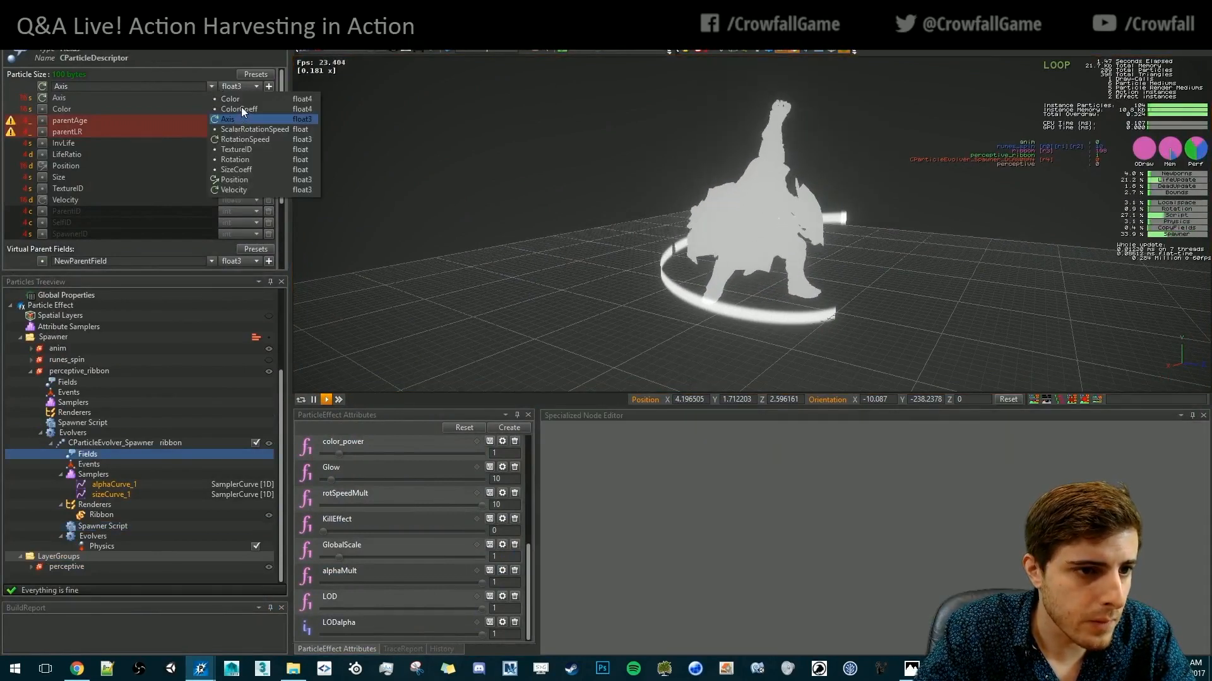
click(244, 105)
click(269, 86)
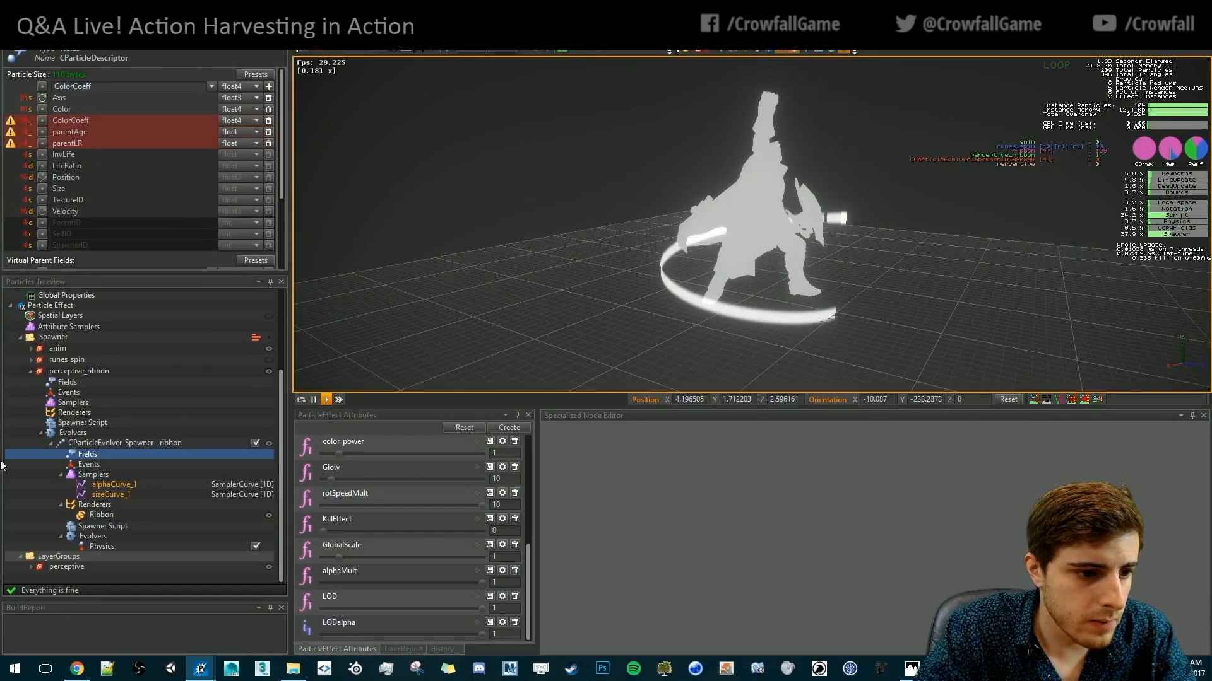
Add the line "ColorCoeff = float4(1,1,1,alphaCurve_1.sample(parentLR));" below the Color line in the ribbon evolver's spawner script
click(125, 527)
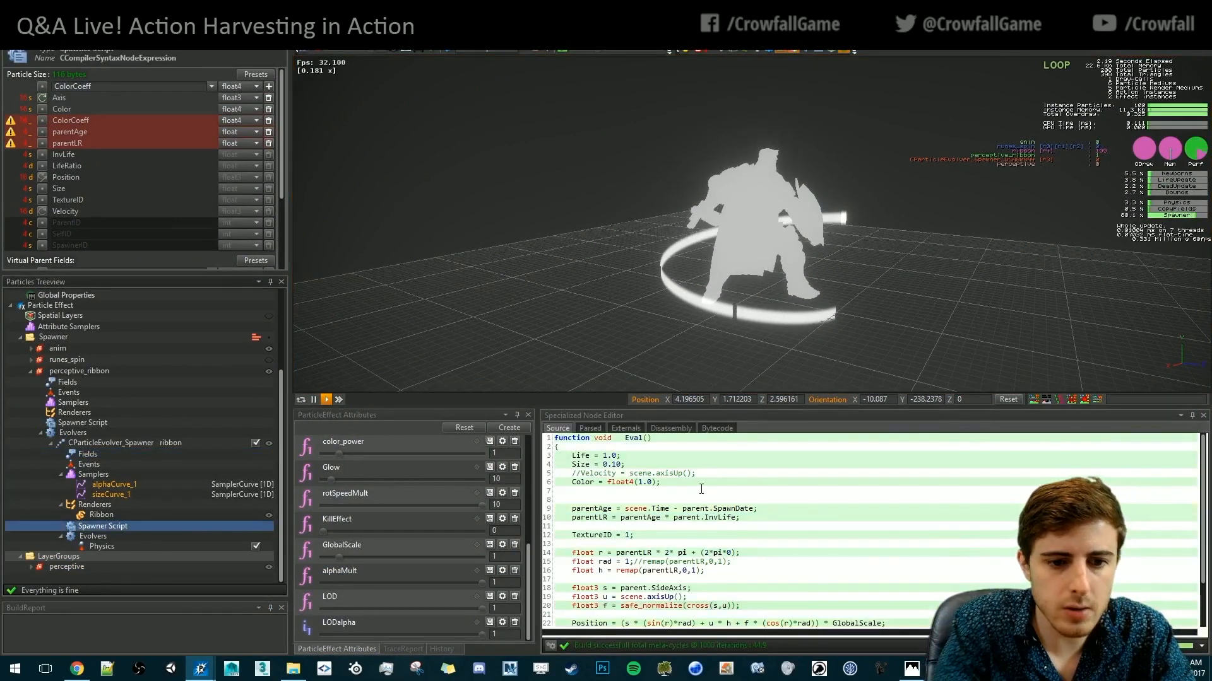
text(ColorCo)
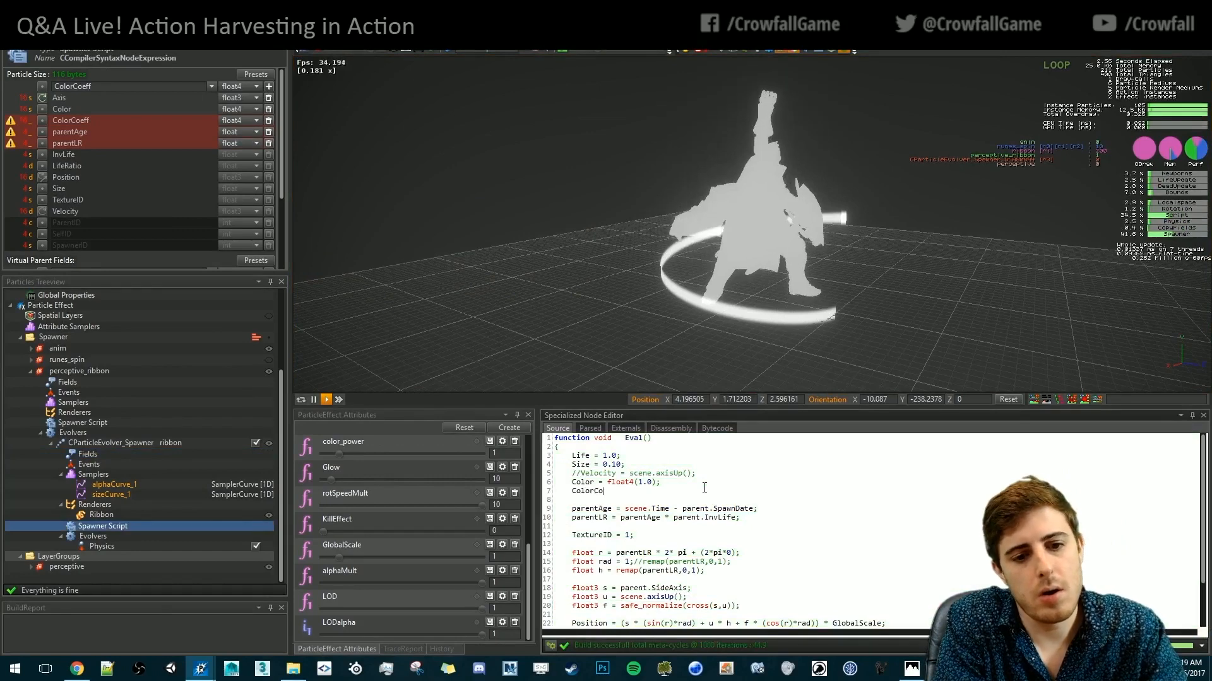
text(eff =)
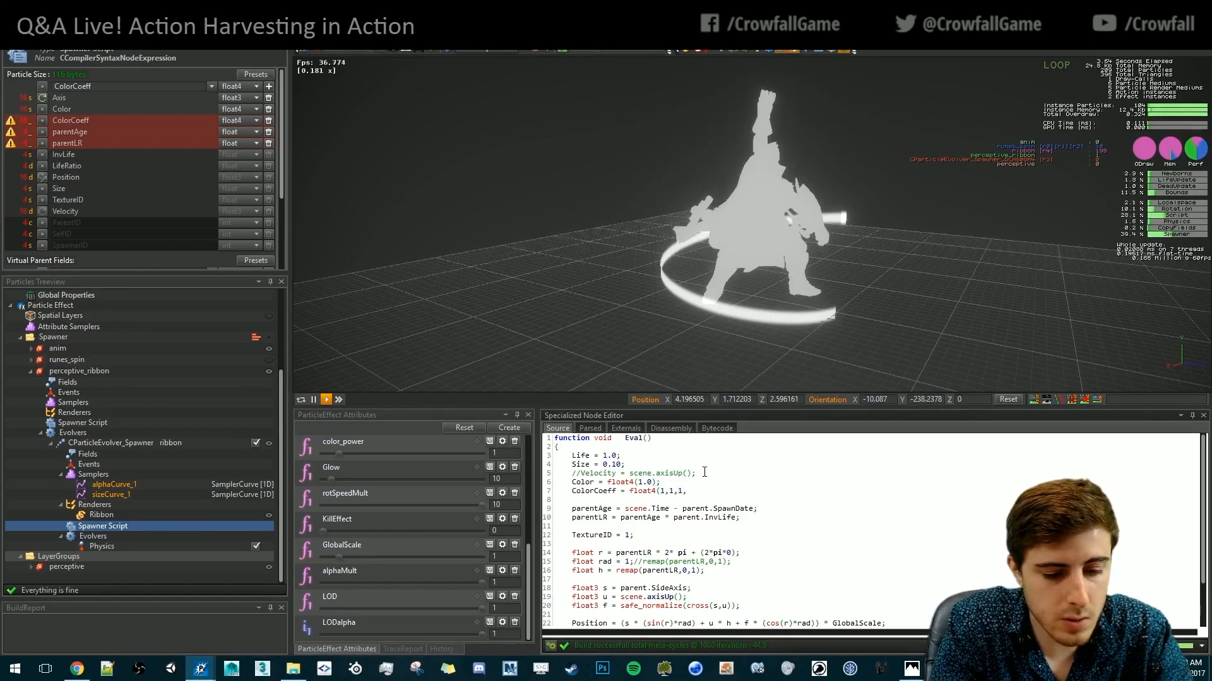
text(float4(1,1,1,al)
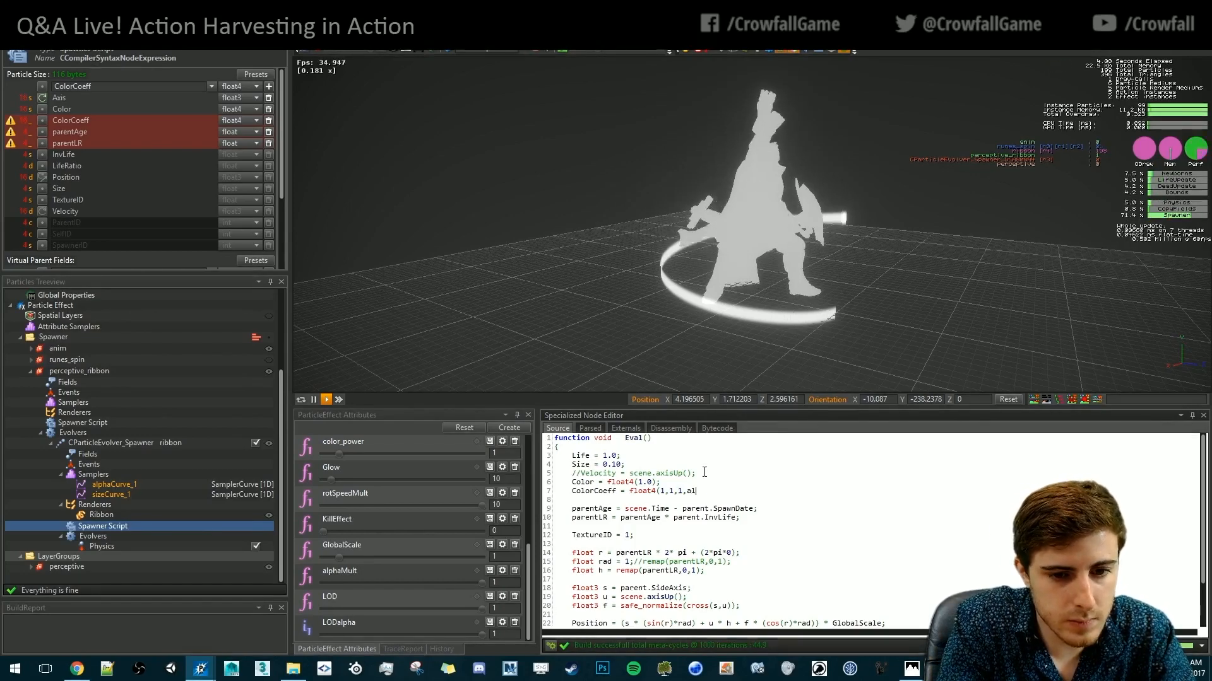
text(phaCurve_)
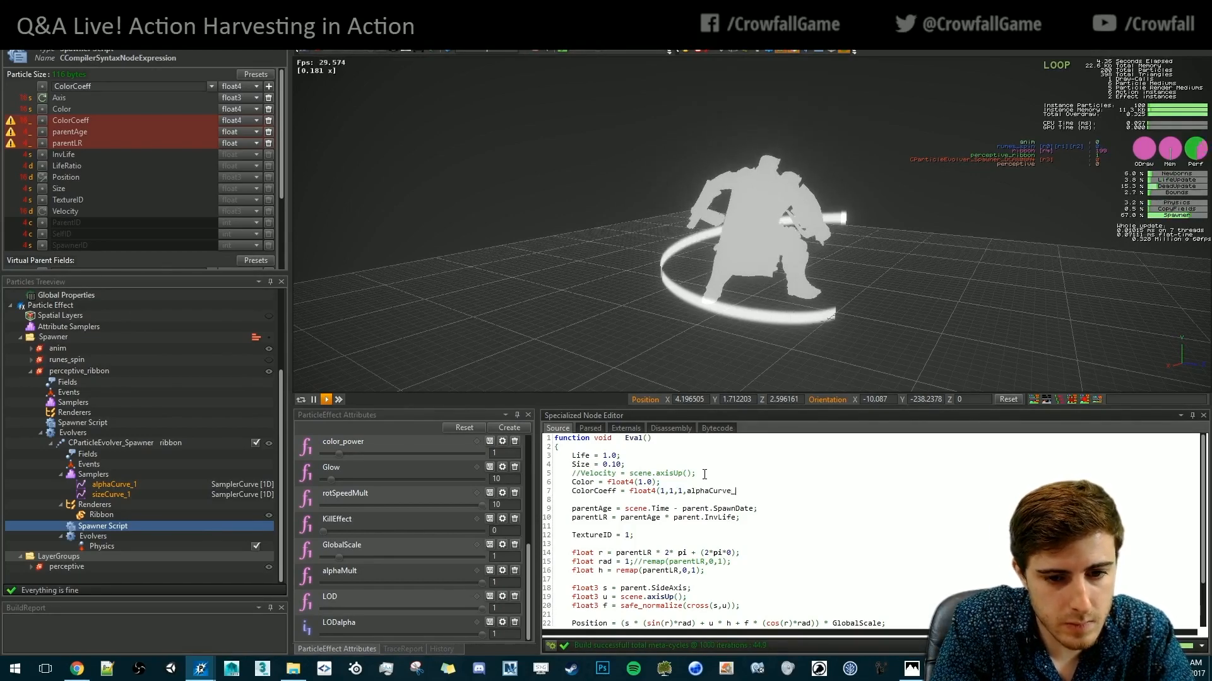
text(1.sample(pare)
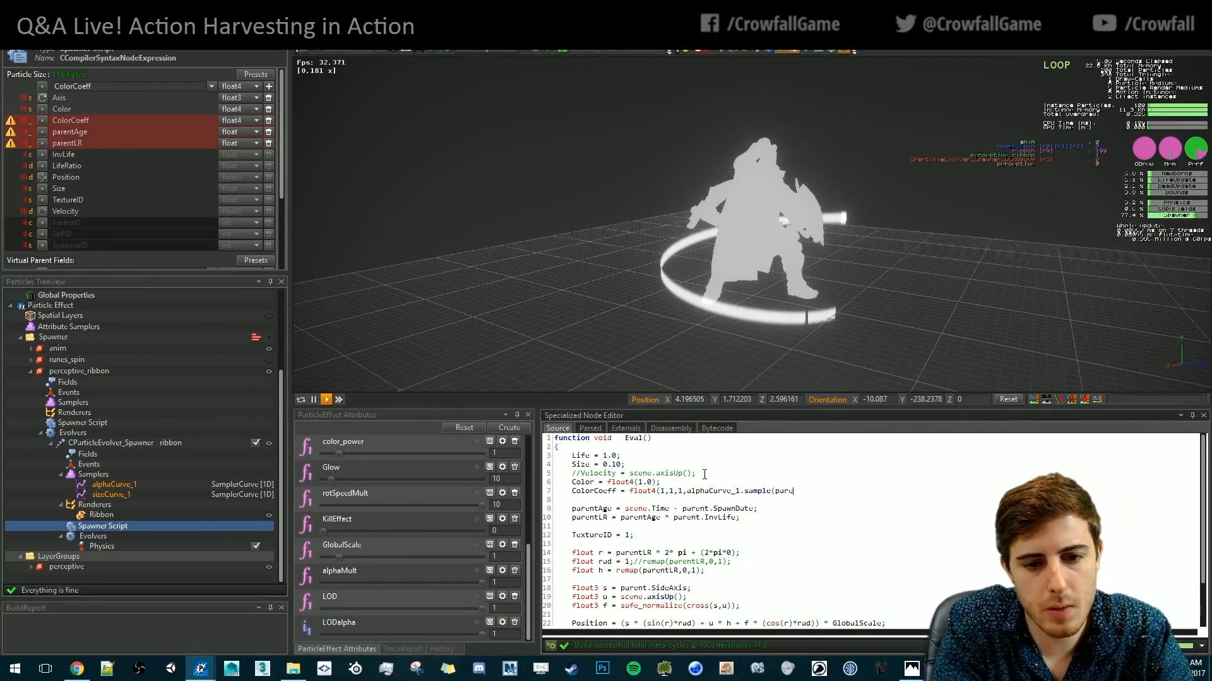
text(ntLR));)
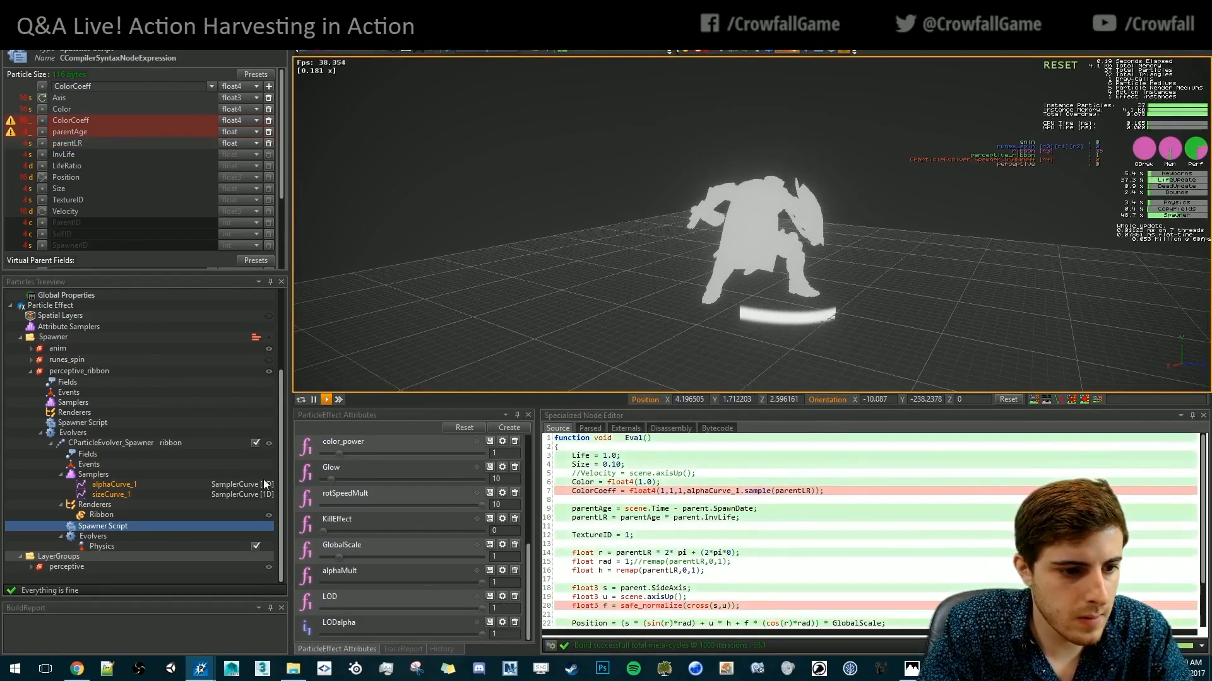
Add a Script evolver to the ribbon's evolvers and delete the Physics evolver
click(93, 536)
right_click(101, 538)
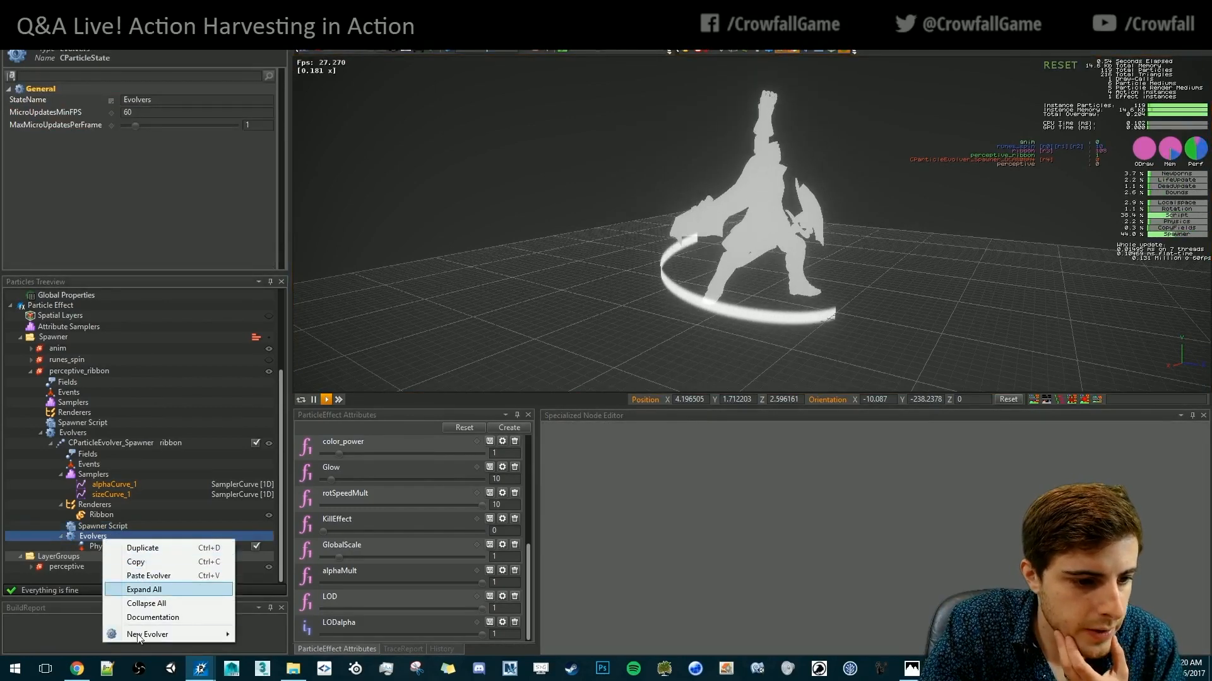
mouse_move(164, 634)
click(296, 464)
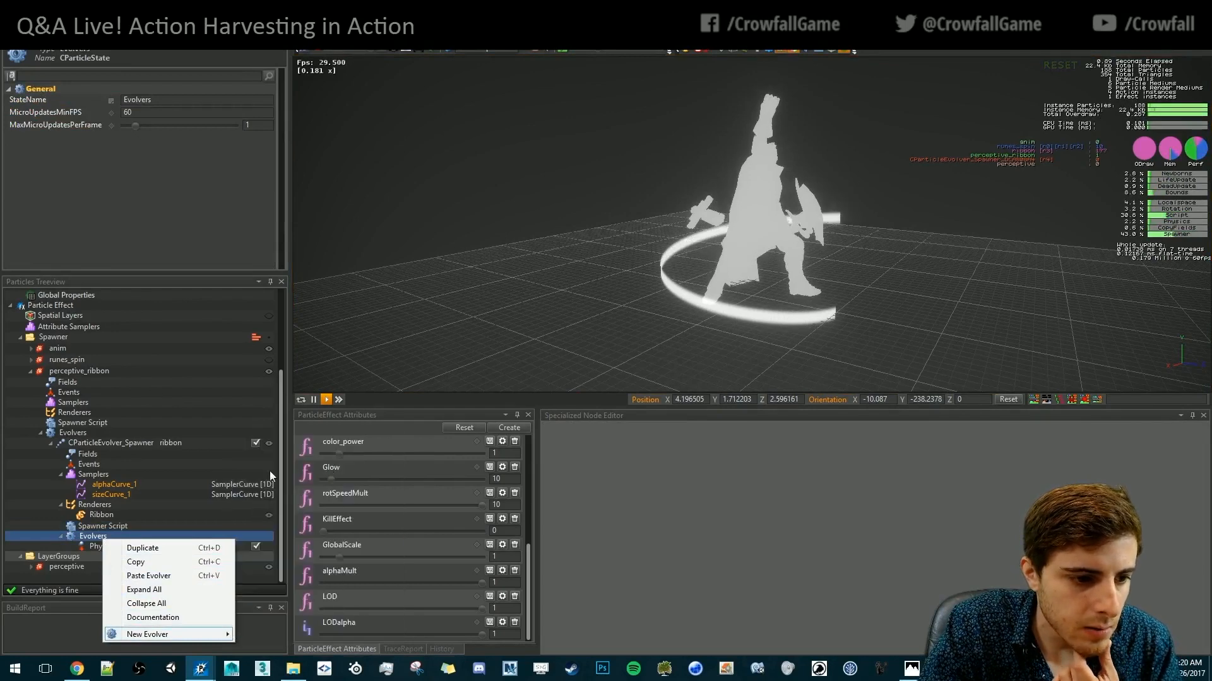
click(112, 548)
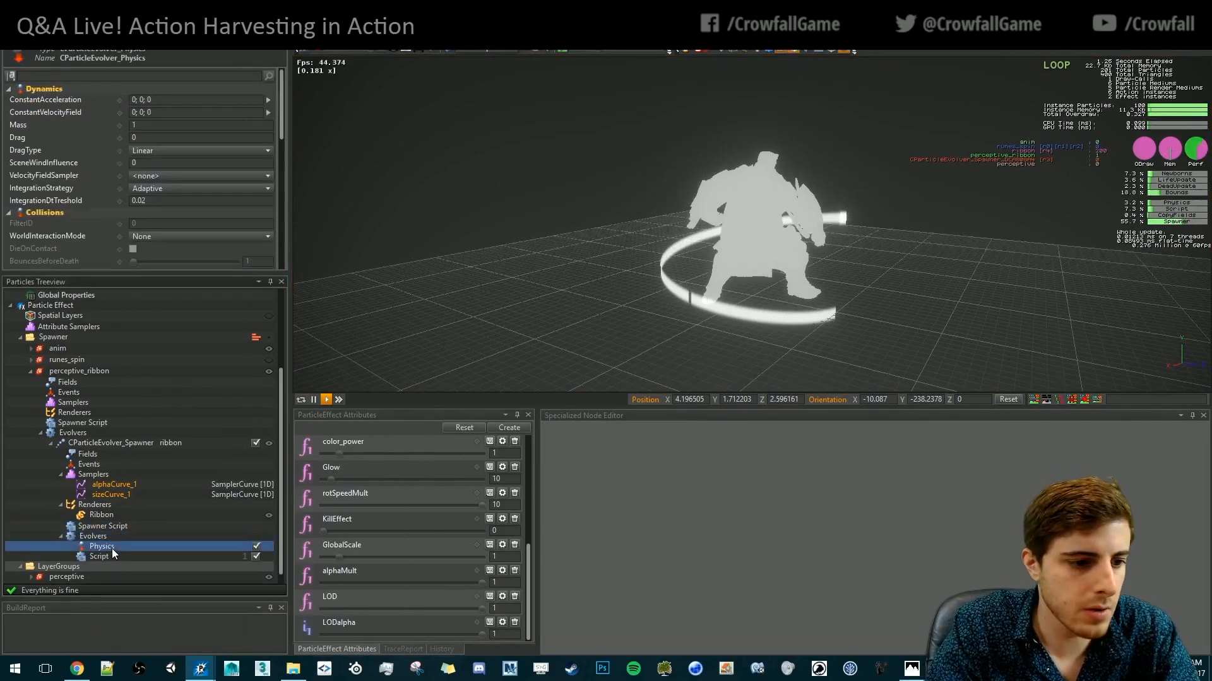
key(Delete)
click(93, 537)
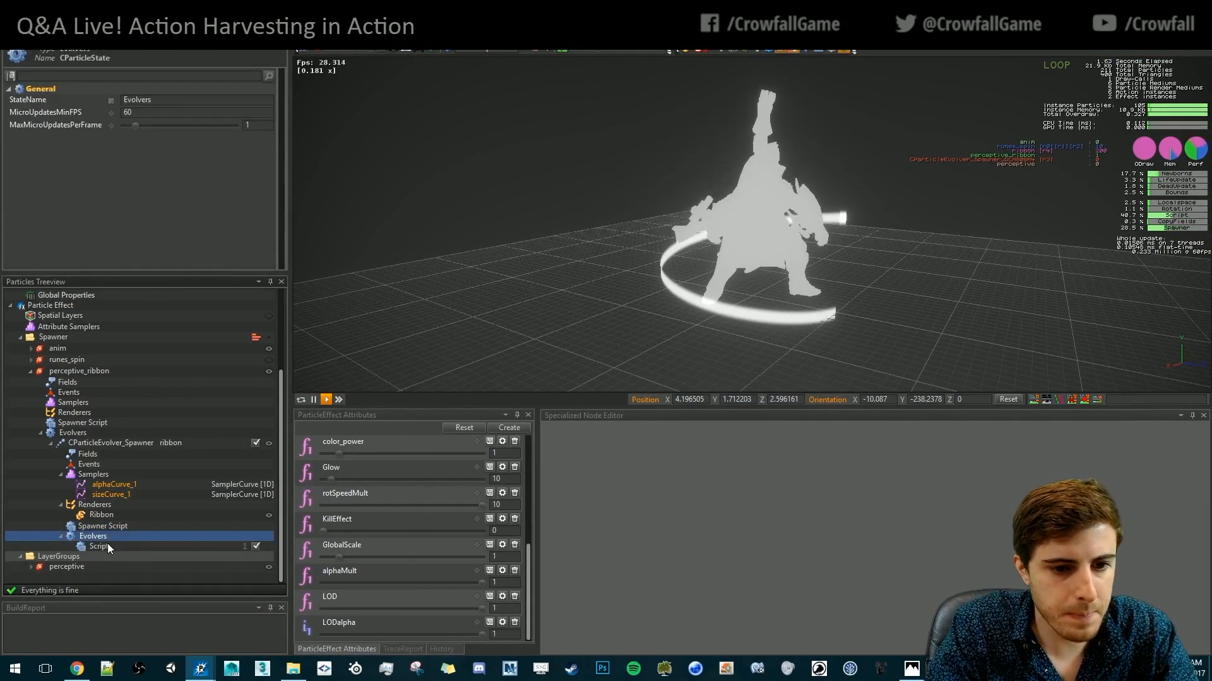
Start a Color assignment with "Color = float4(" in the ribbon's new Script evolver and check the spawner script for reference
click(99, 546)
click(580, 454)
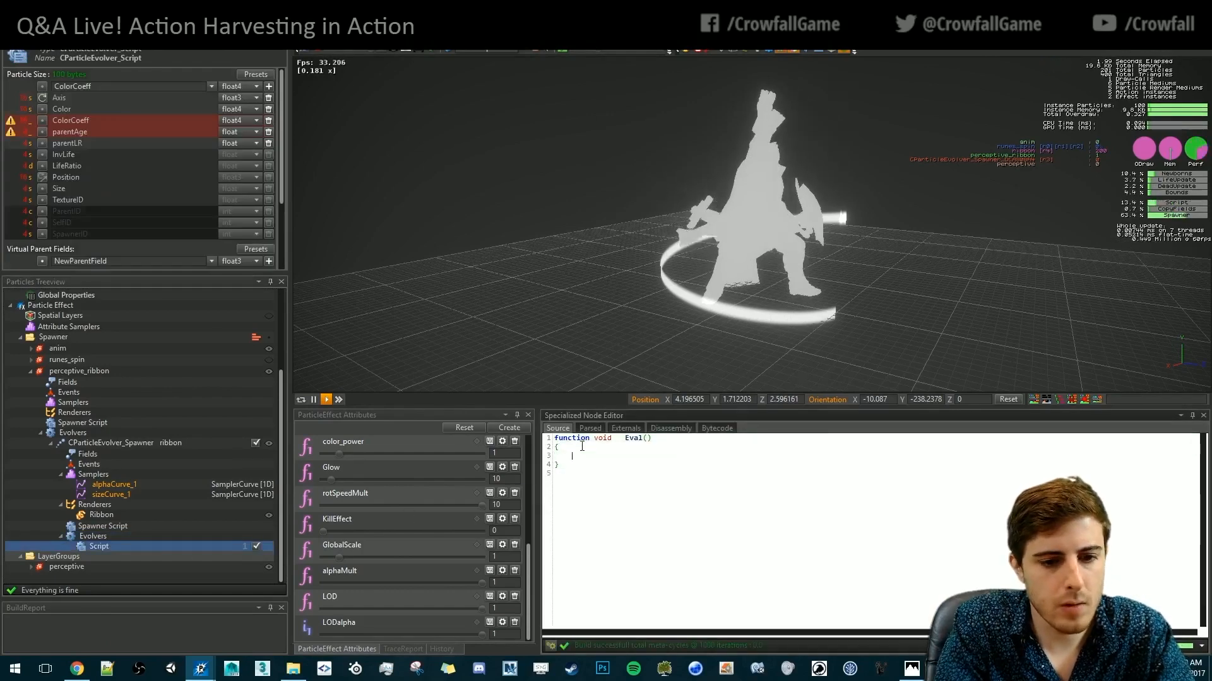
text(Color = float4()
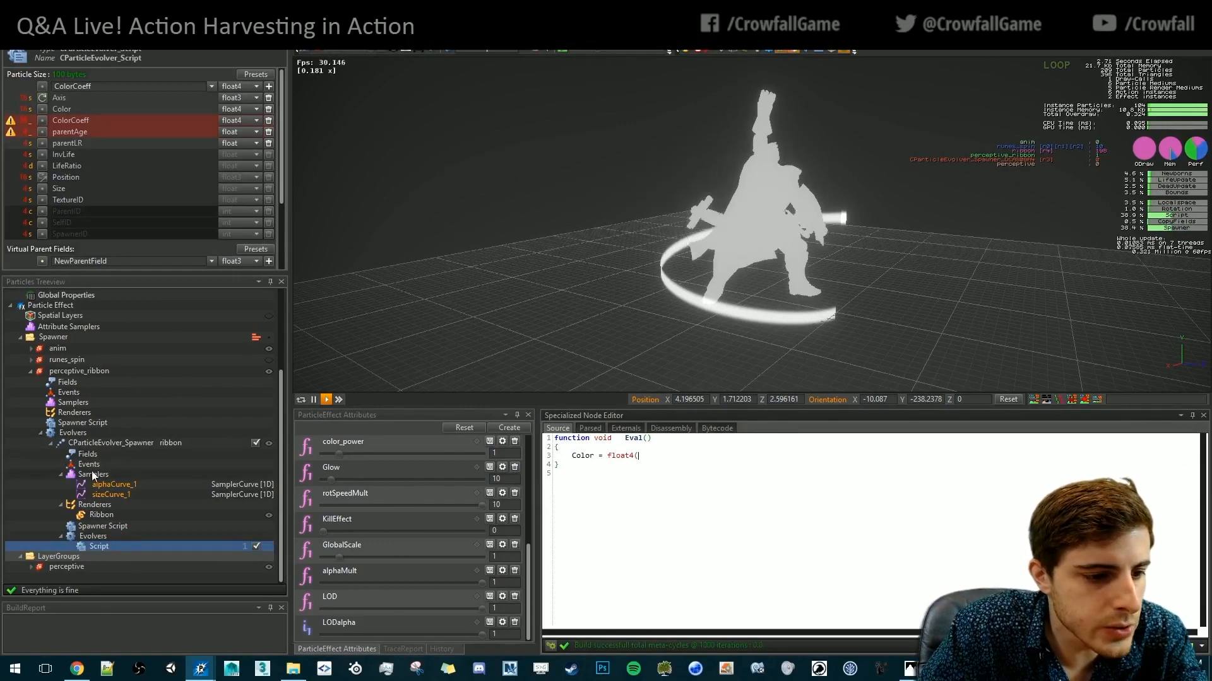
click(107, 525)
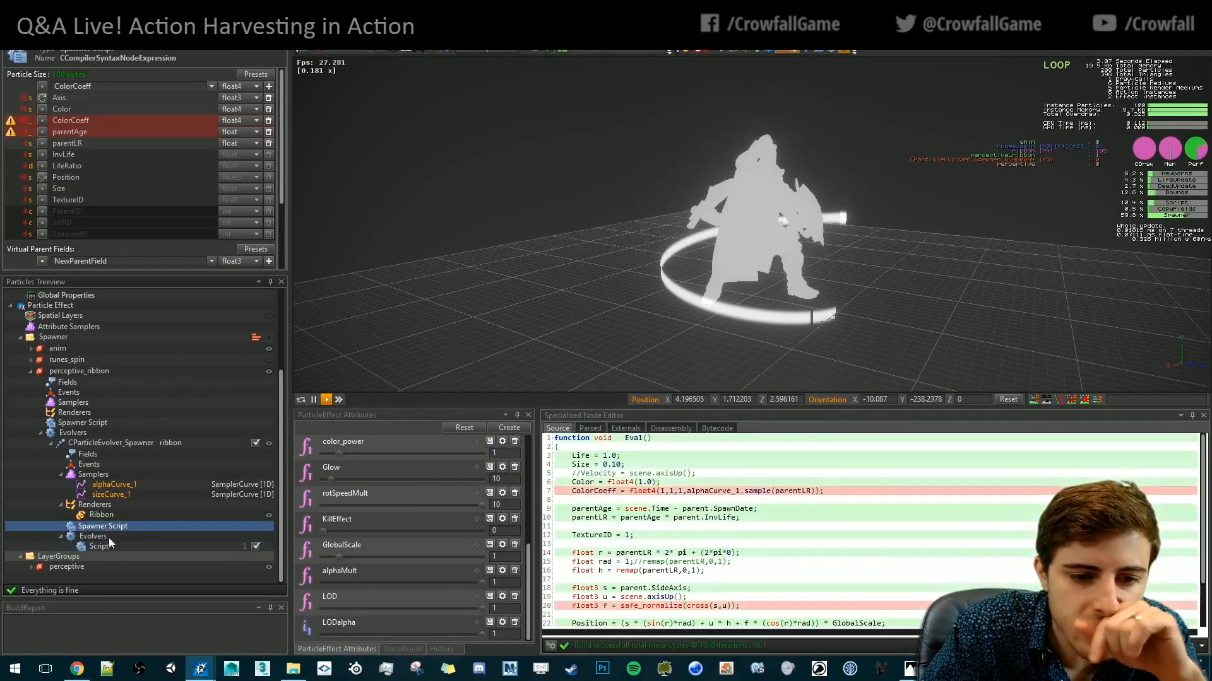
click(814, 548)
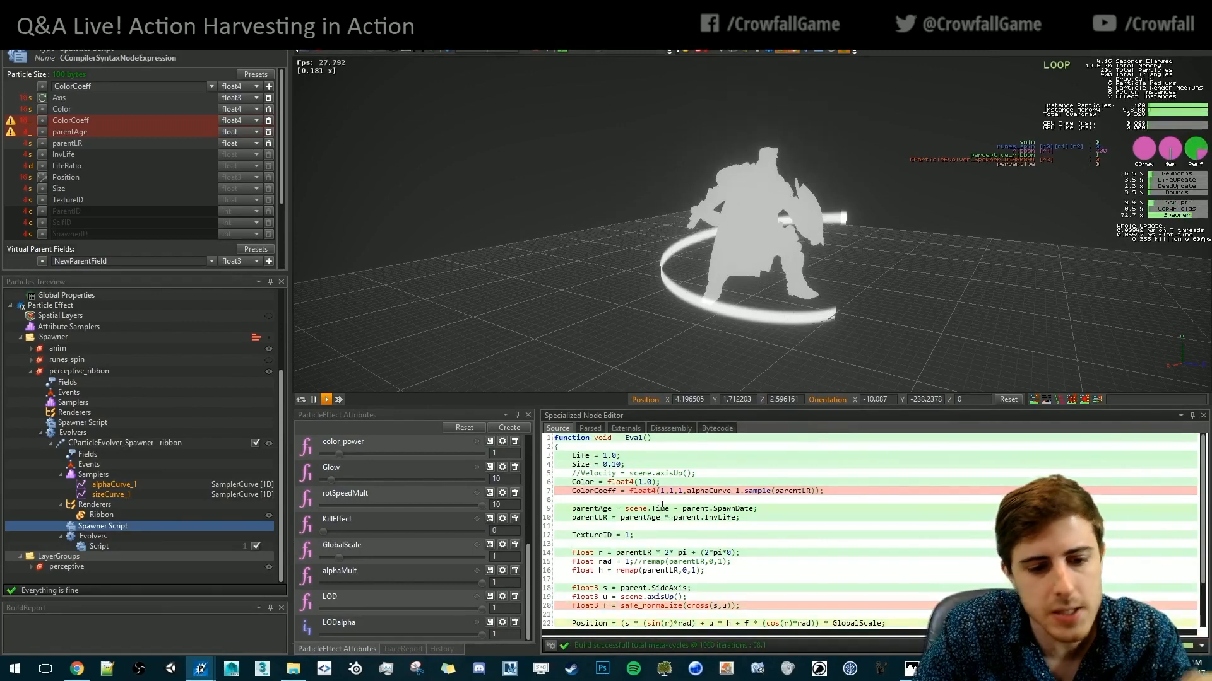
scroll(659, 514, down, 1)
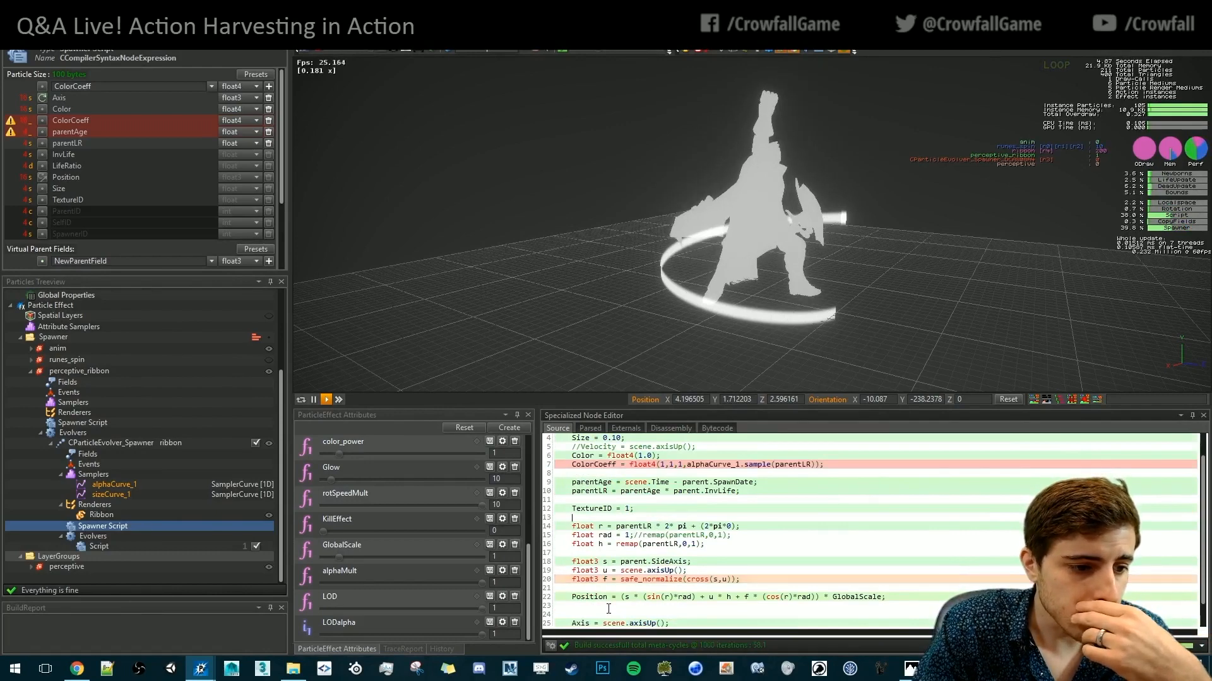
Continue the evolver script's unfinished float4 with a color blend reading "lerp(color_1.rgb, color_2.rgb"
click(110, 546)
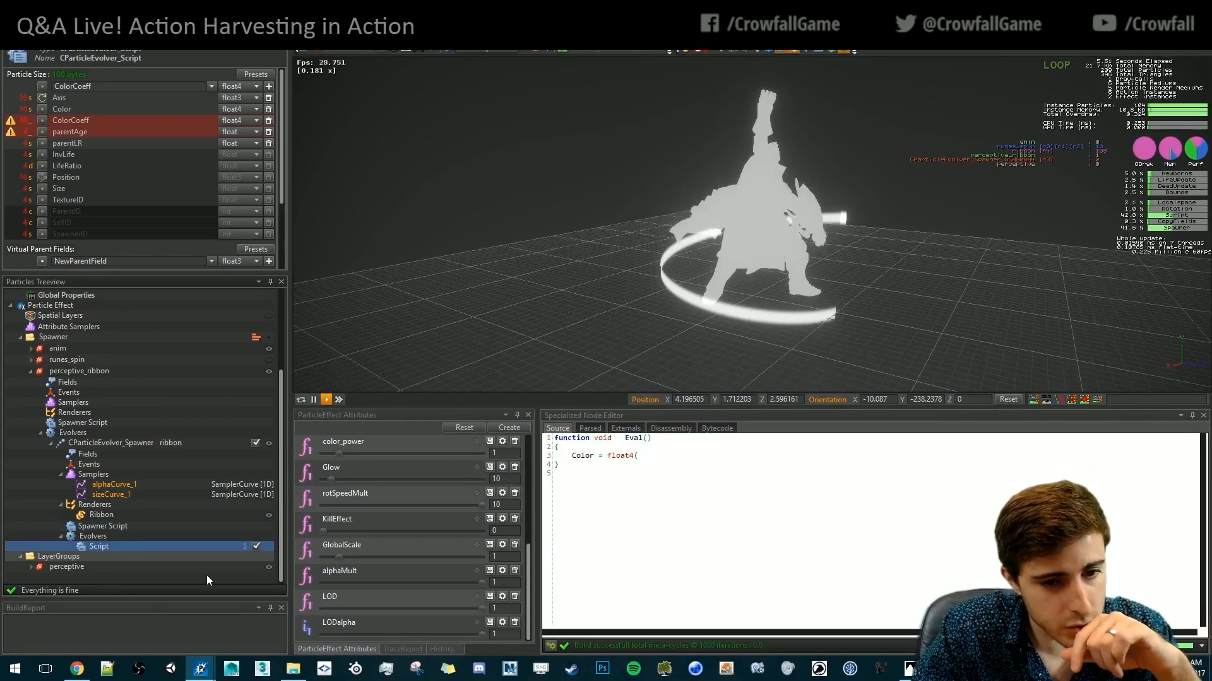
click(673, 456)
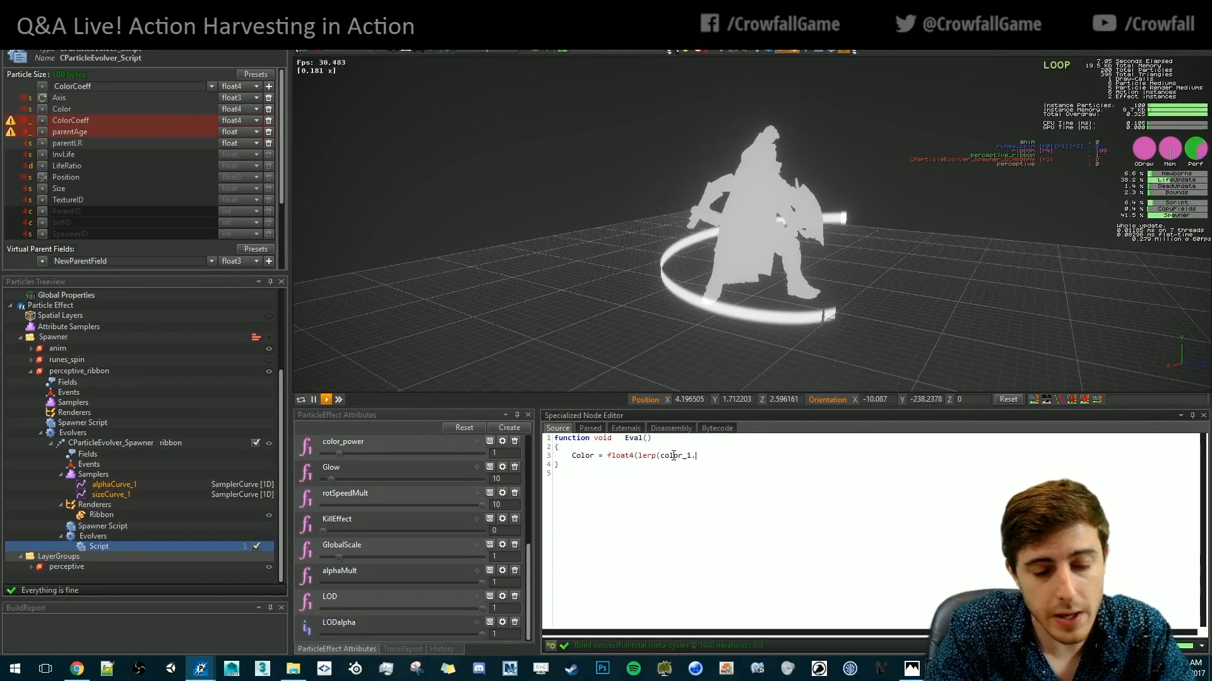
key(BackSpace)
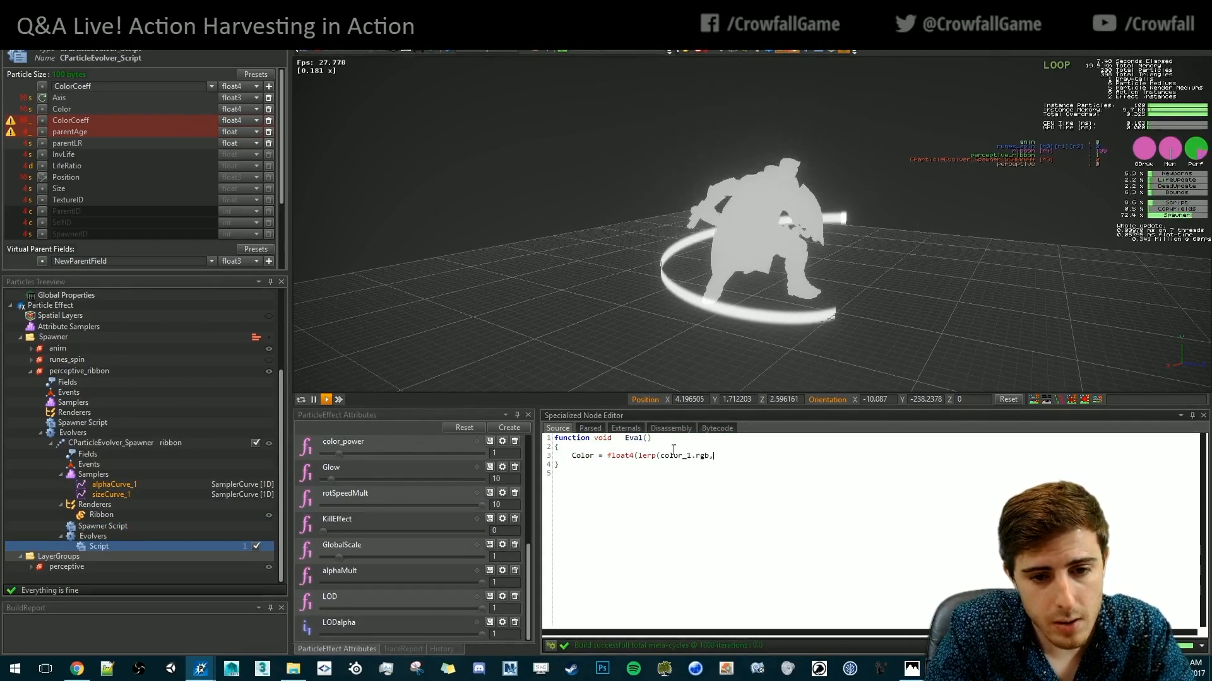
text(color_2)
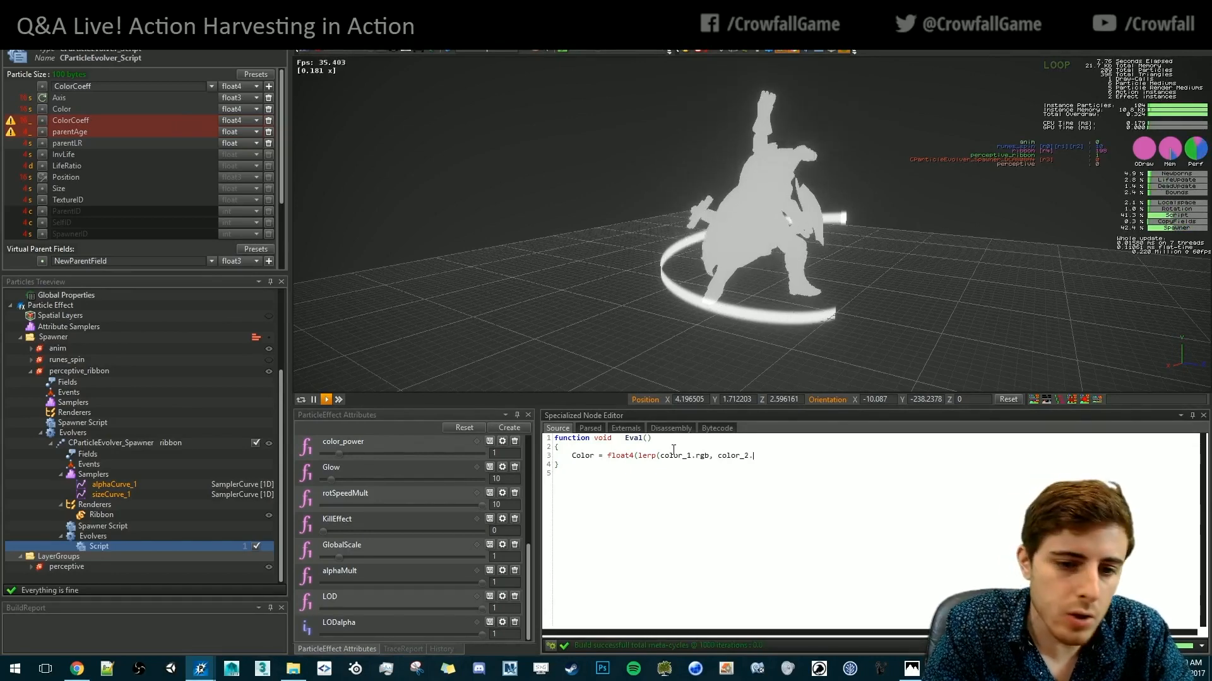
text(.rgbk,)
key(BackSpace)
key(BackSpace)
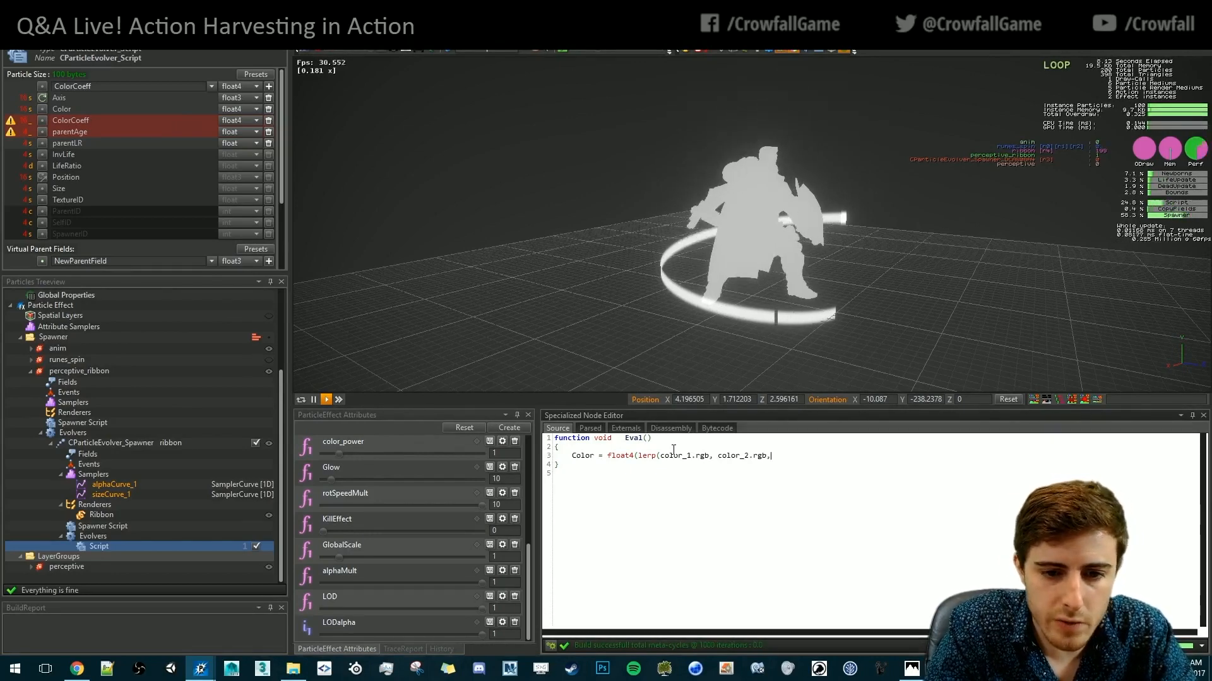
Complete the evolver script's Color line with ", LifeRatio), ColorCoeff.w);" and preview the ribbon around the character
text(, LifeRatio),)
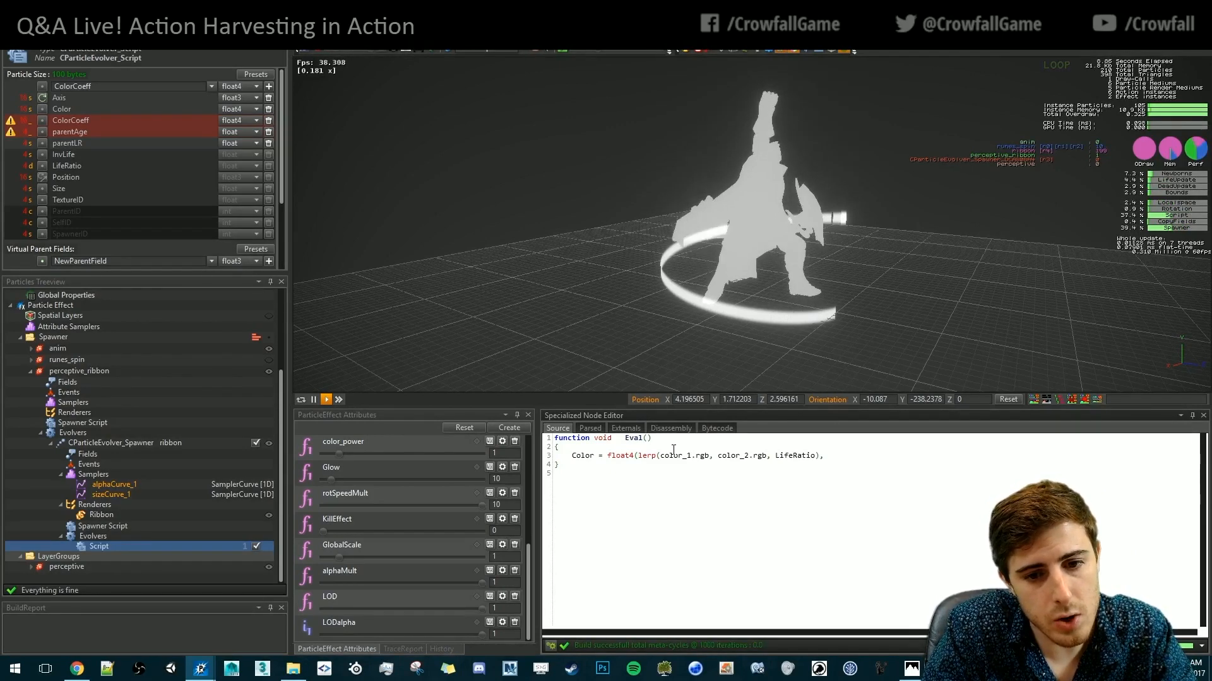
text( Color)
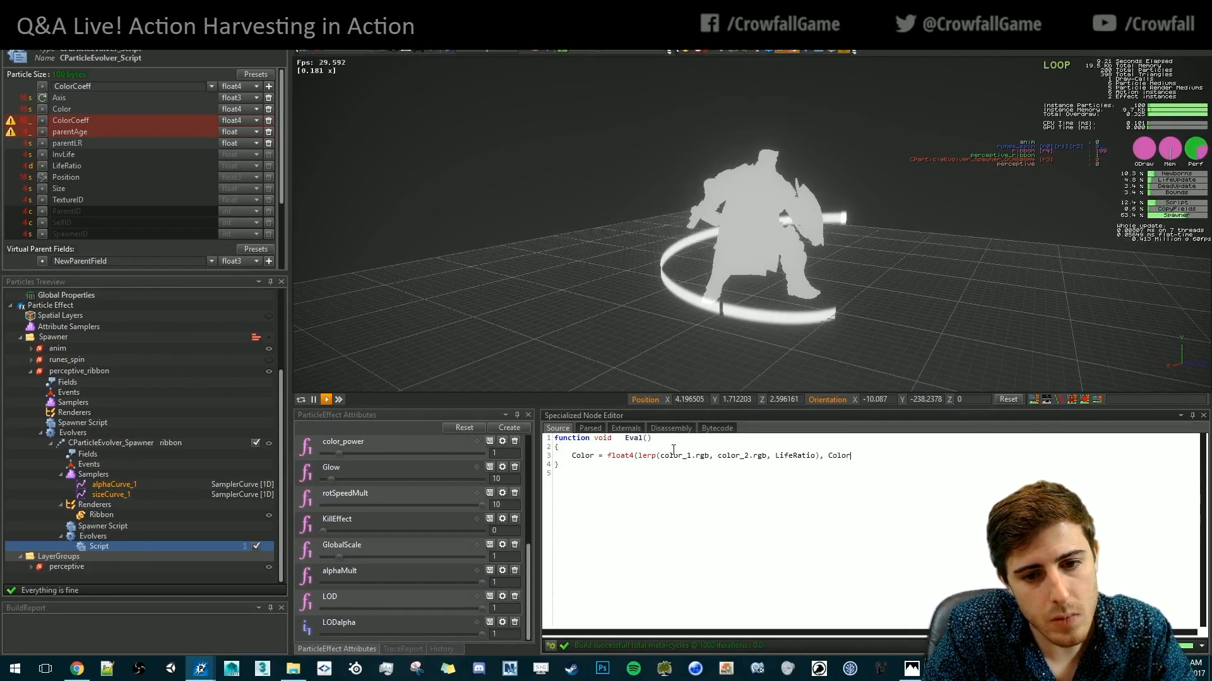
text(Coeff)
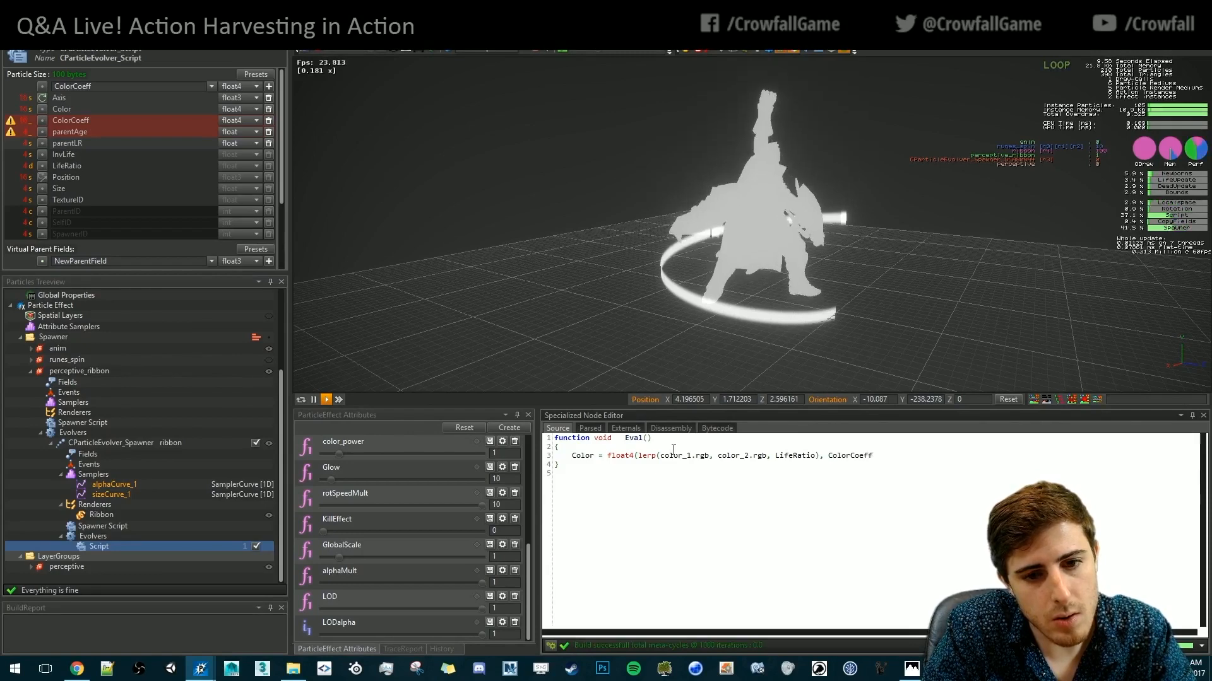
text(.w))
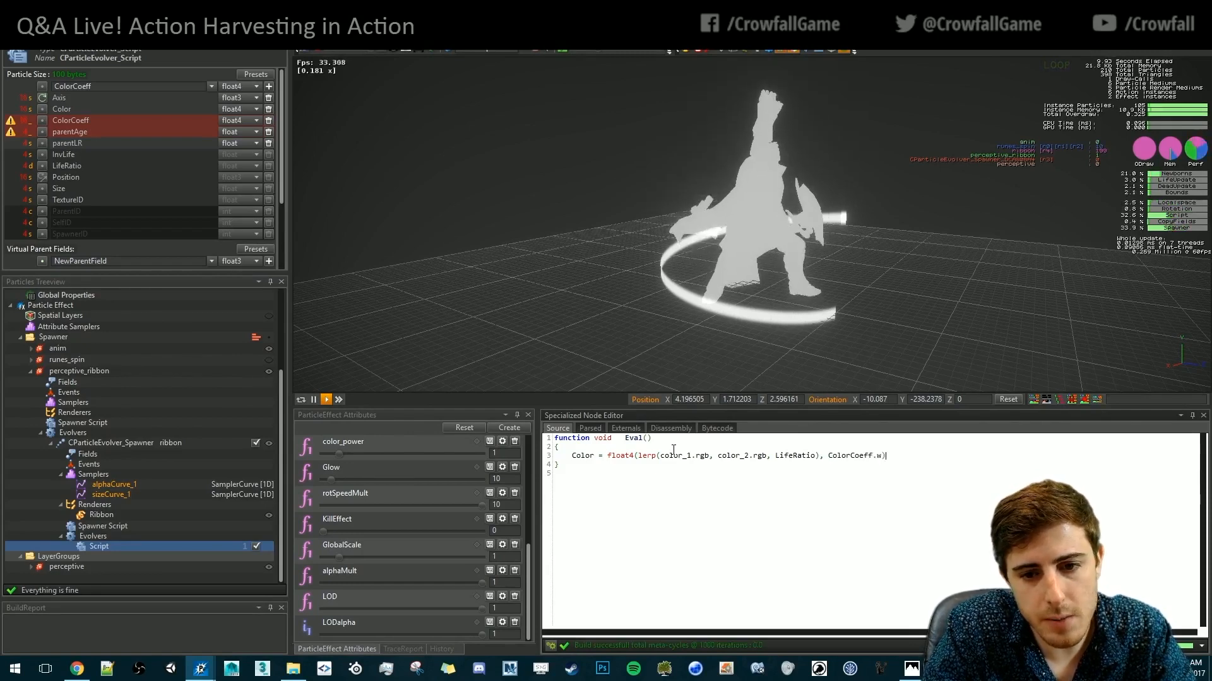
text(;)
click(833, 195)
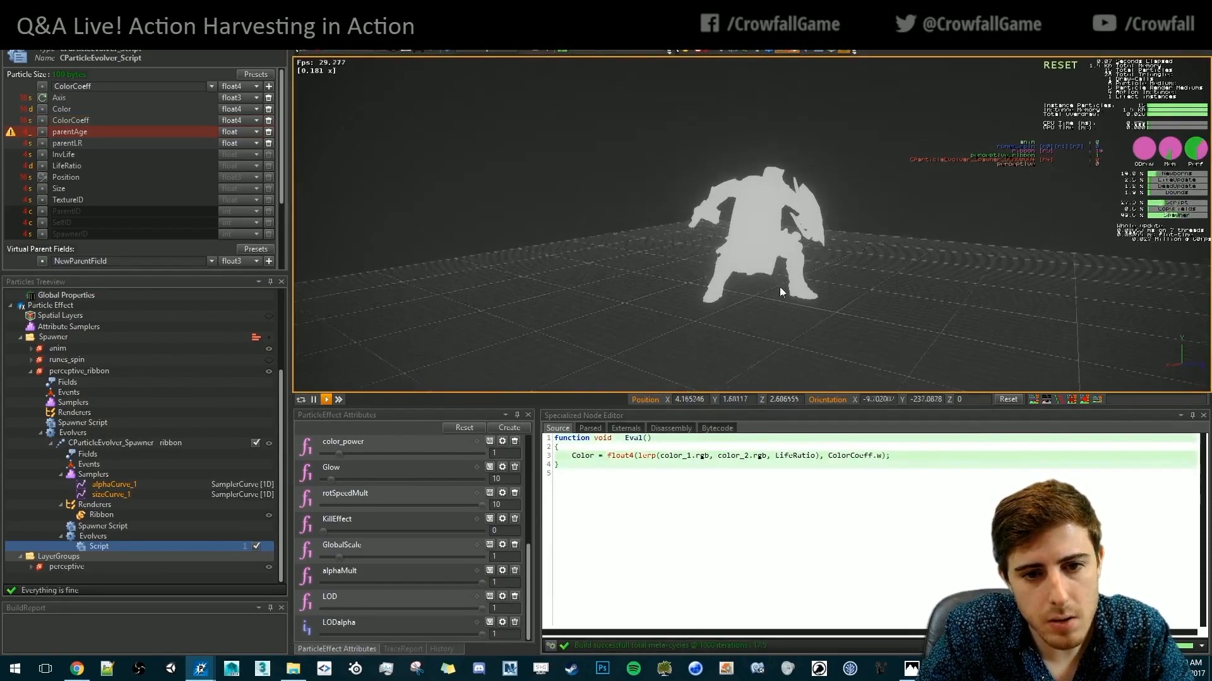
alt+drag(780, 288, 746, 276)
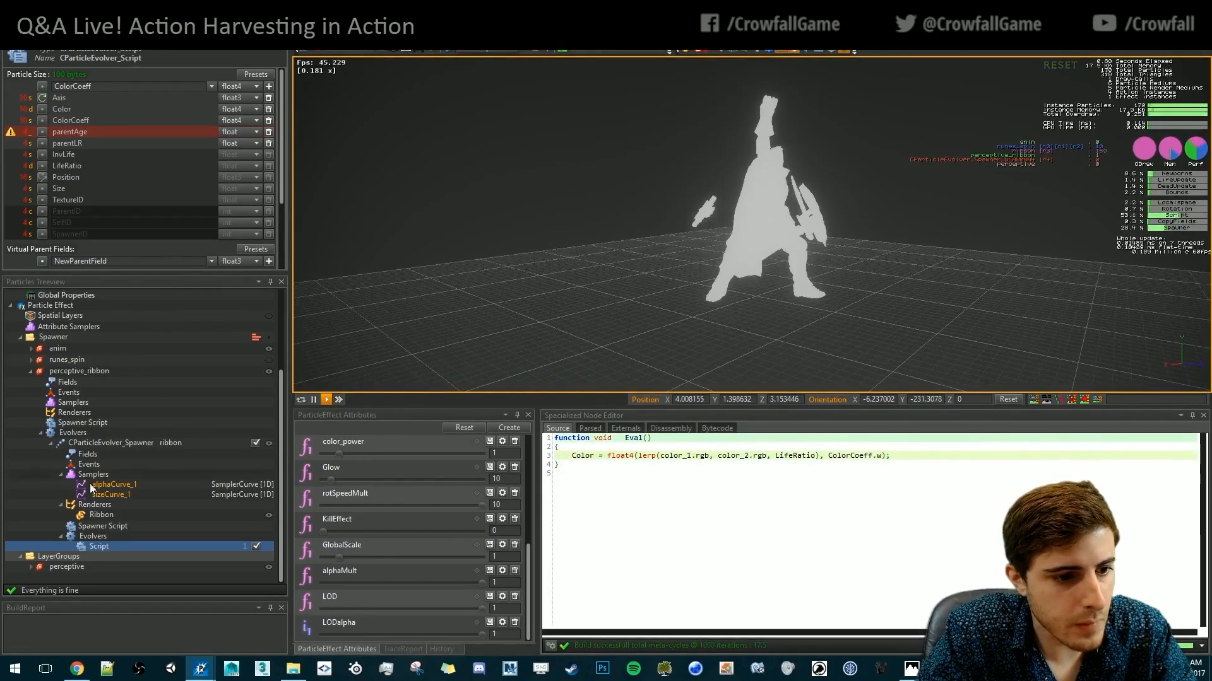
Check the ribbon's spawner script, alphaCurve_1 sampler, evolver script and color attributes for the source of the ribbon's transparency
click(123, 526)
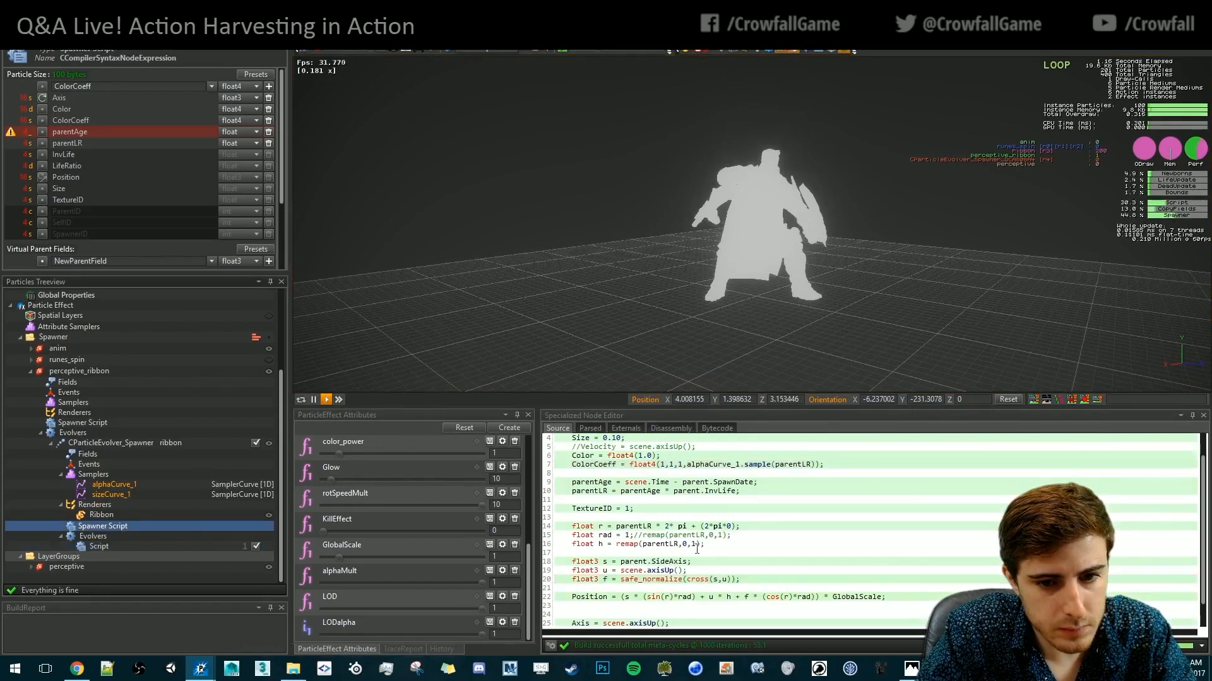
click(112, 485)
click(111, 526)
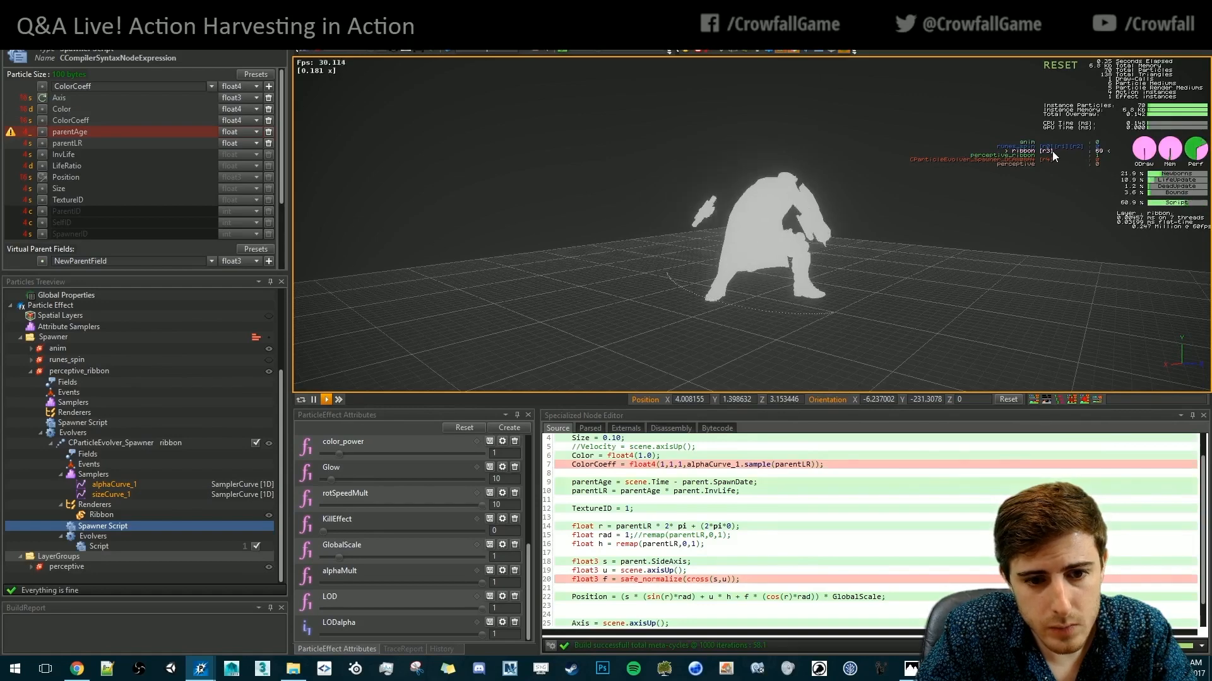
scroll(565, 458, up, 1)
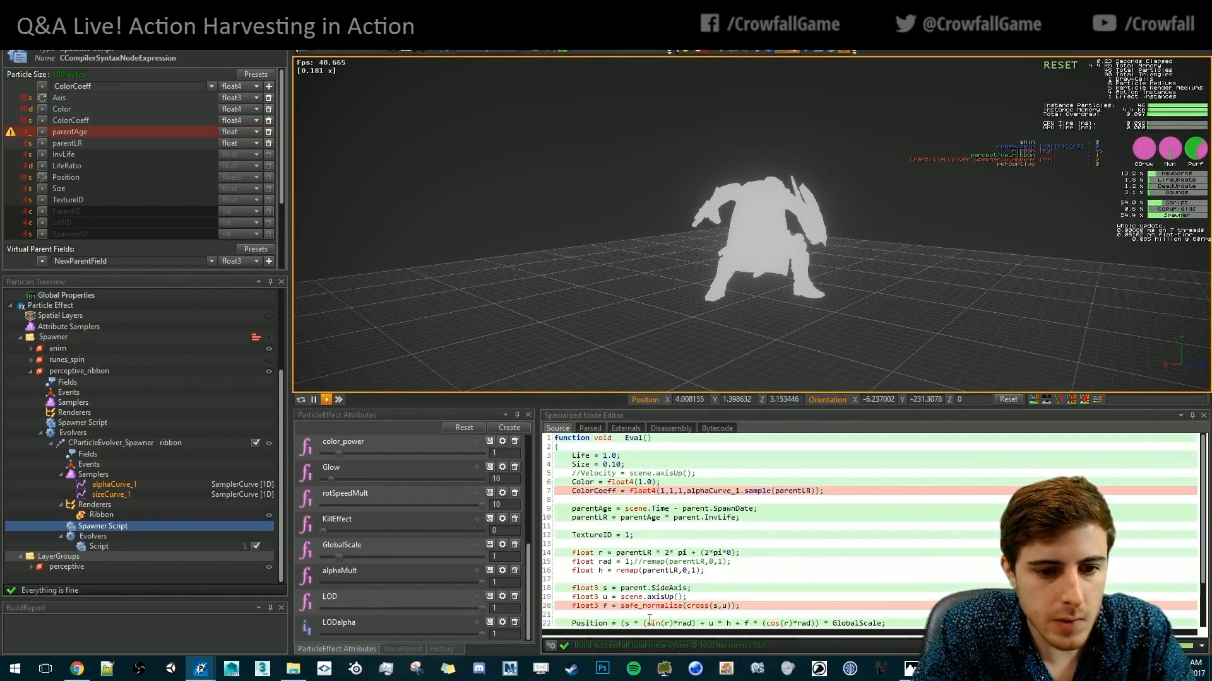
scroll(756, 588, down, 2)
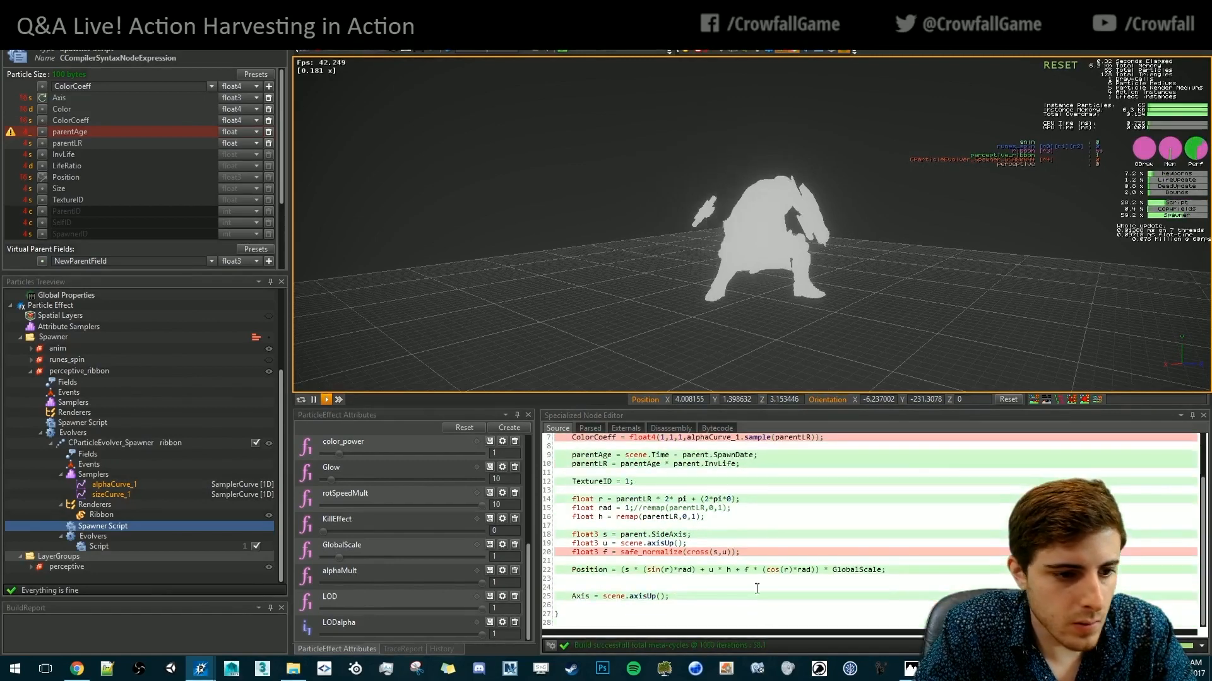
click(98, 547)
click(785, 455)
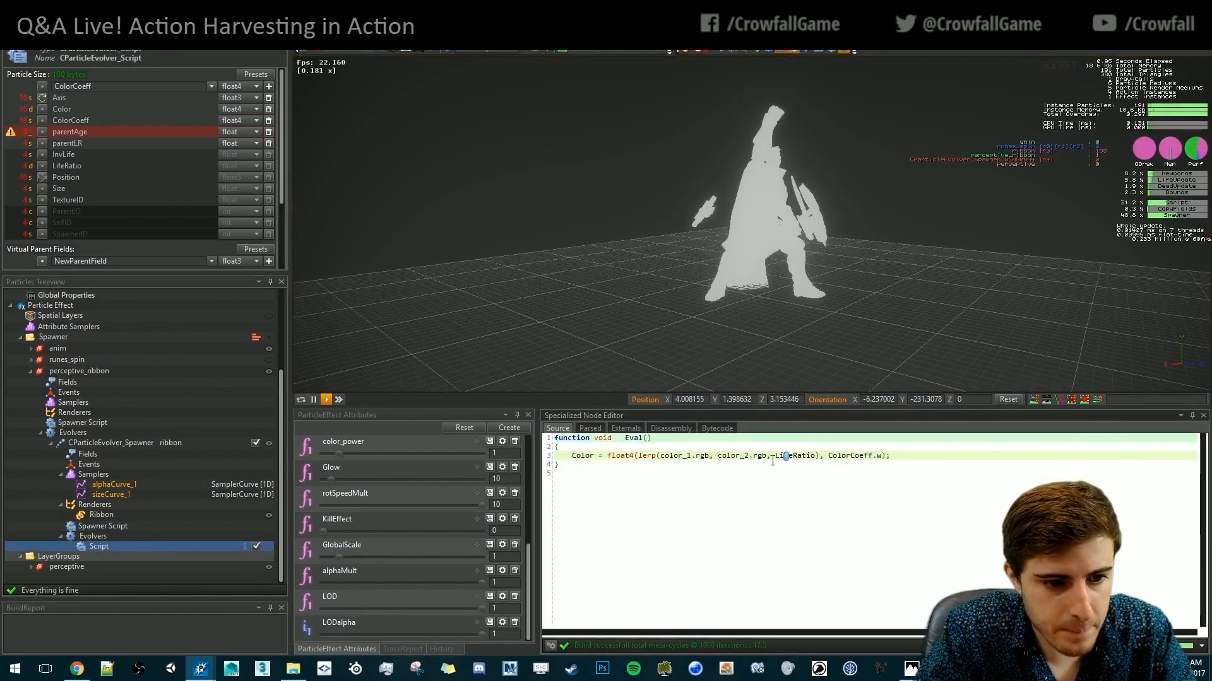
scroll(376, 521, up, 5)
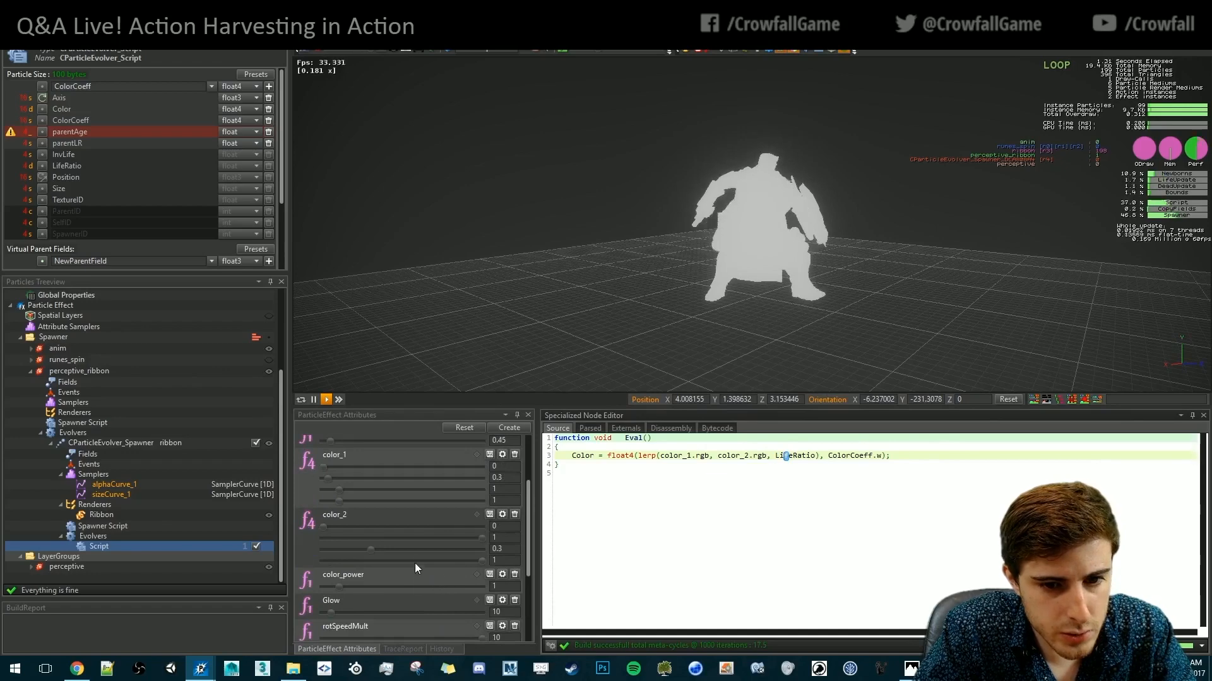
Try 1 in place of ColorCoeff.w as the alpha in the evolver script's Color line, rebuild and replay the effect
click(810, 450)
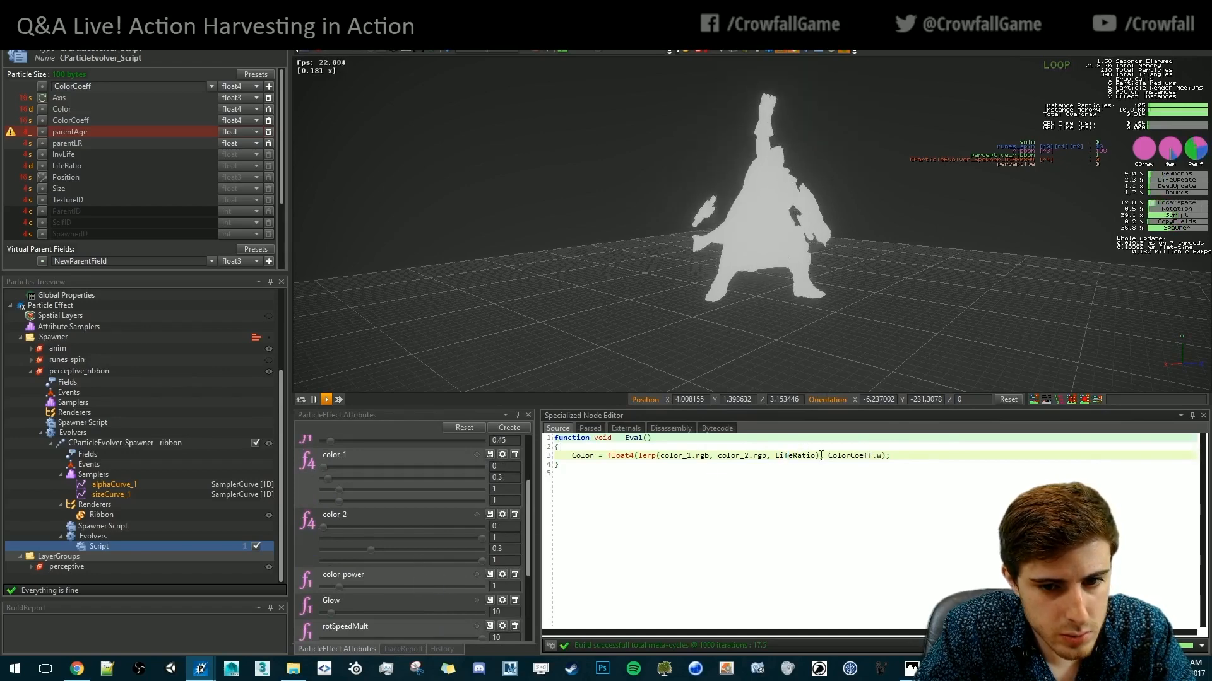
drag(827, 456, 883, 456)
text(1)
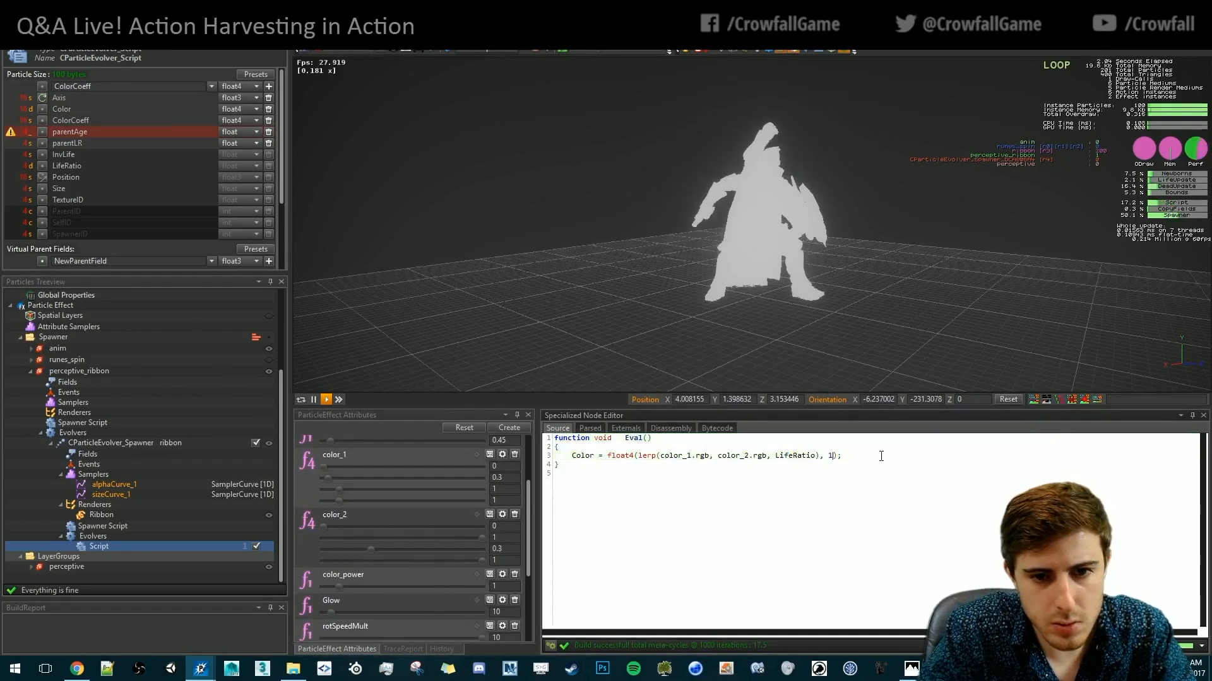
key(F7)
click(822, 388)
key(space)
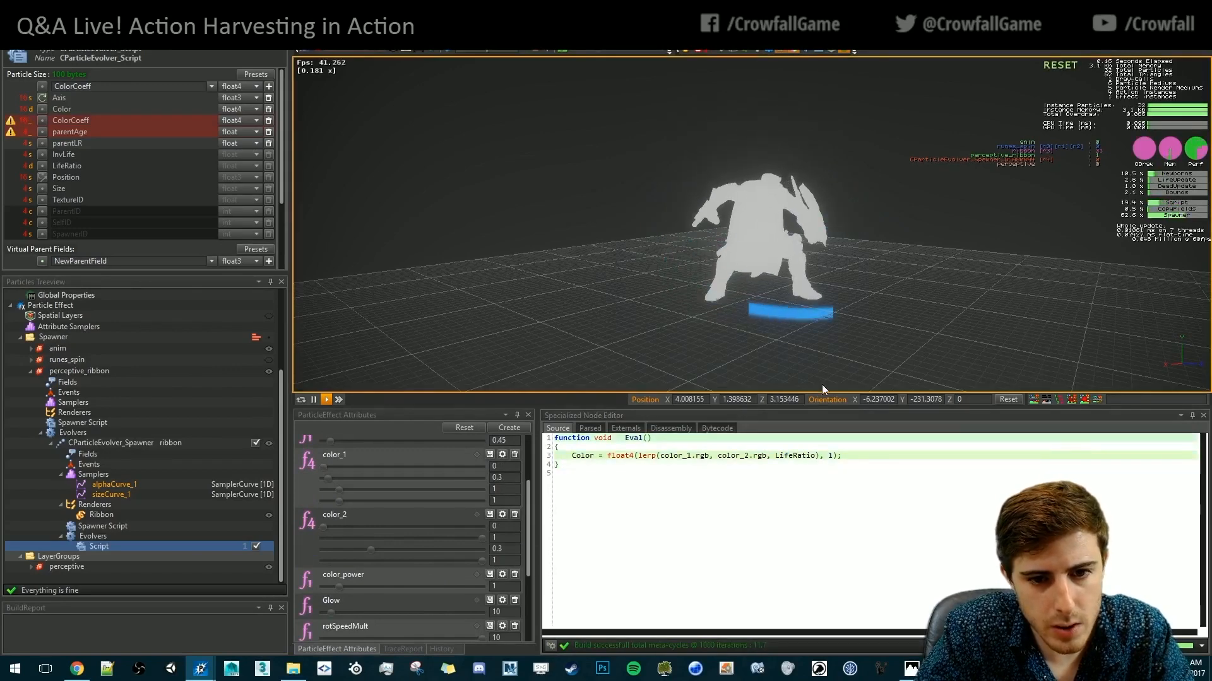
Set the alpha in the evolver script's Color line to "alphaCurve_1.sample(LifeRatio)" and apply the script
click(833, 455)
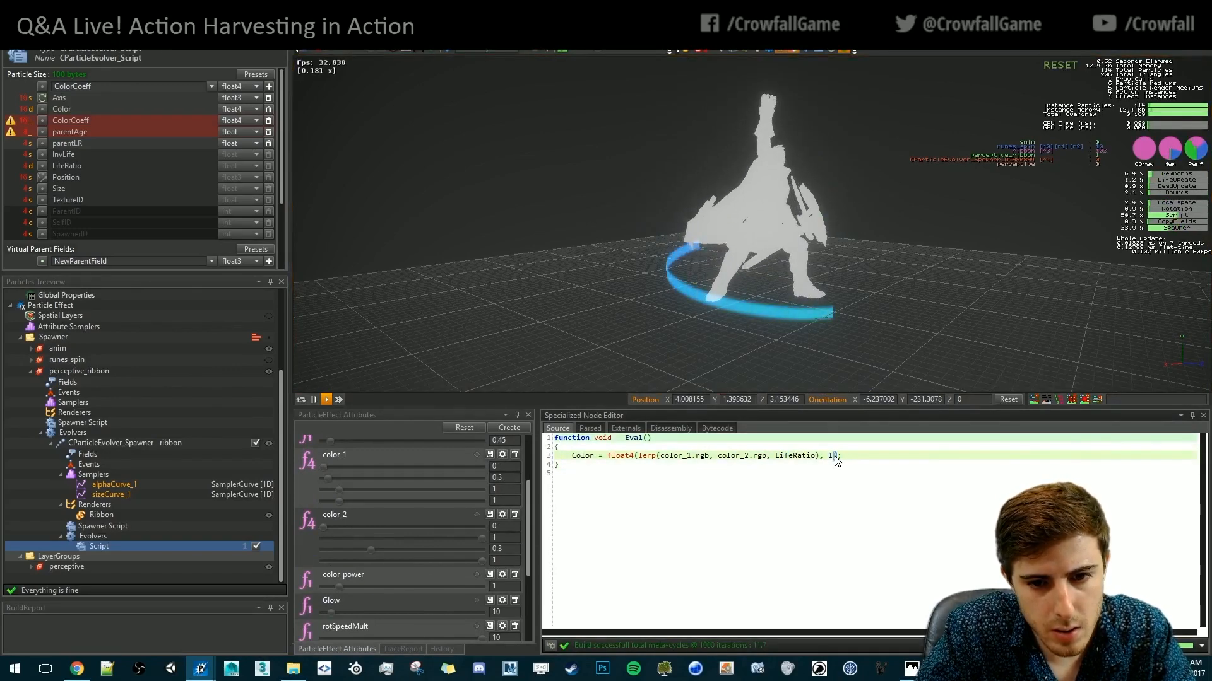
text(0alp)
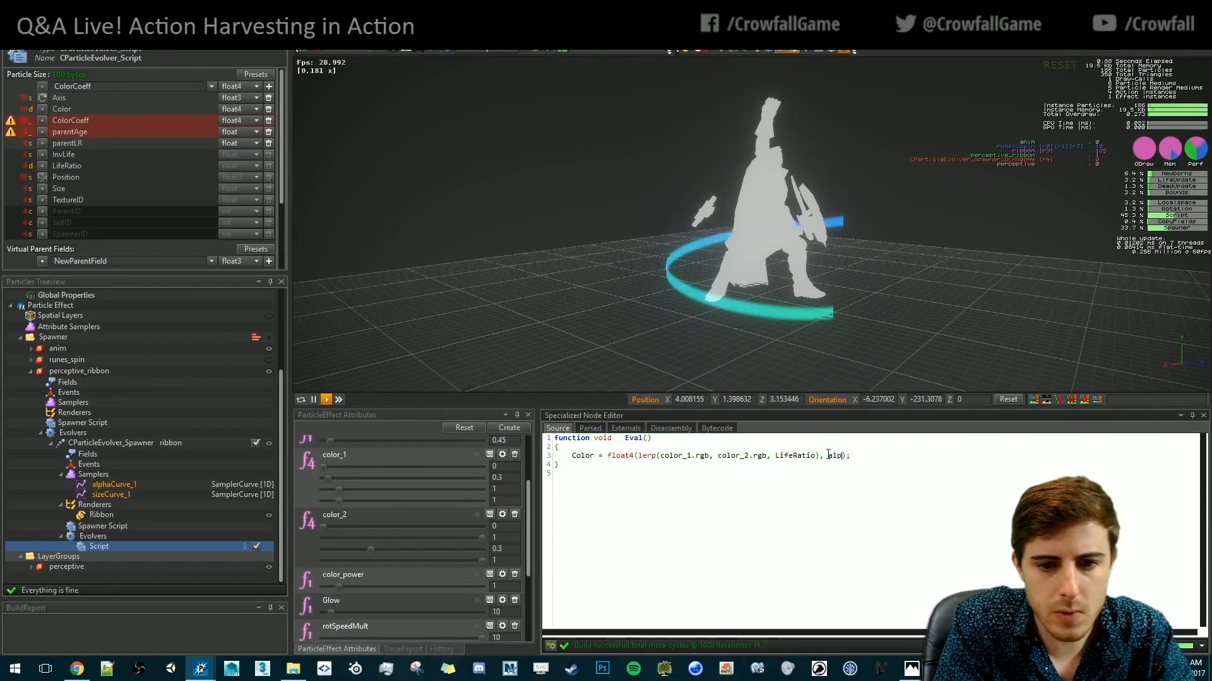
text(haCurve_1.s)
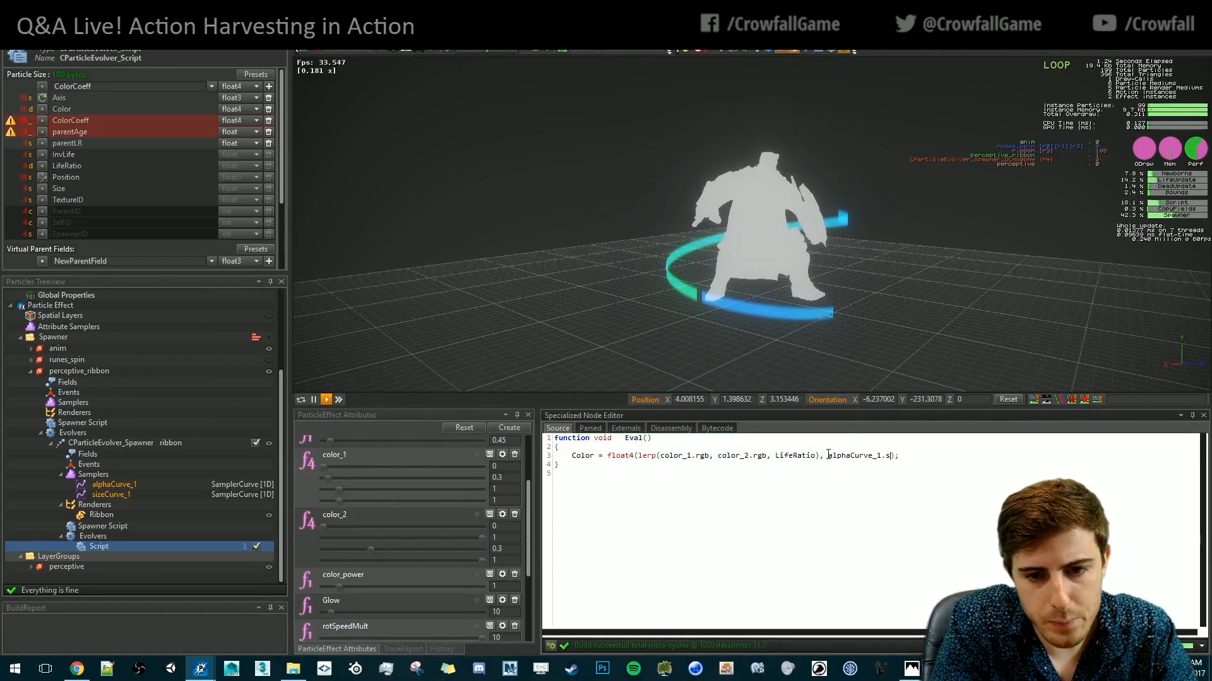
text(ample(p)
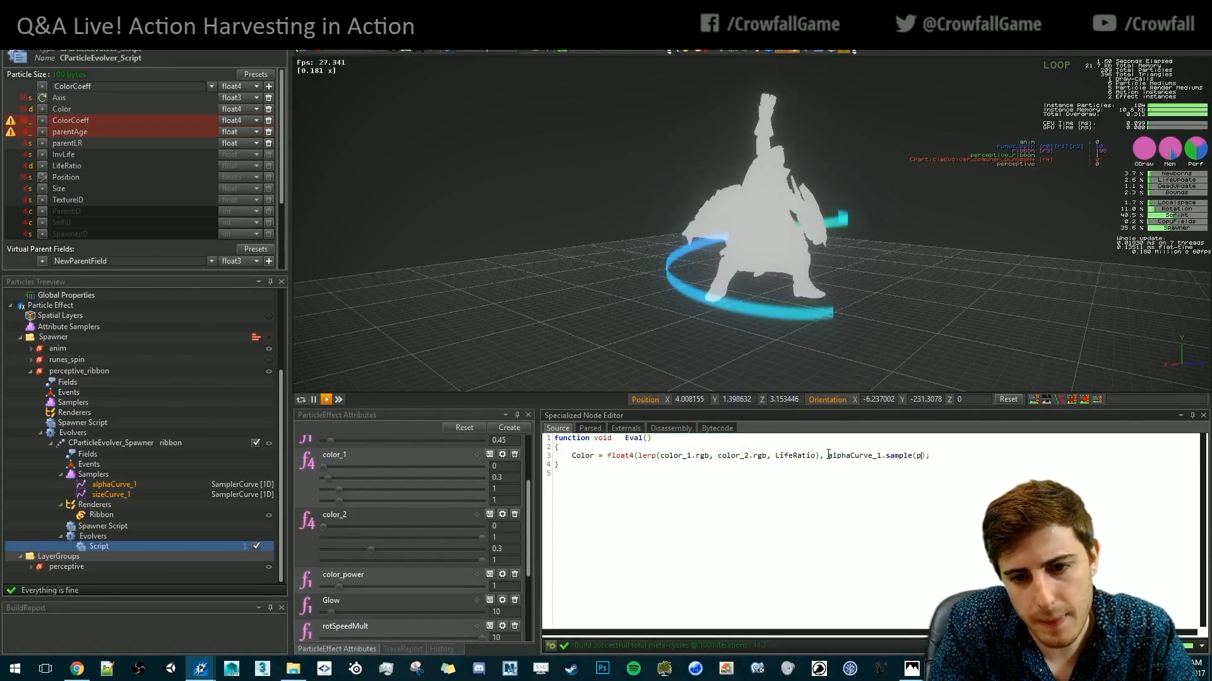
key(BackSpace)
text(LifeRatio))
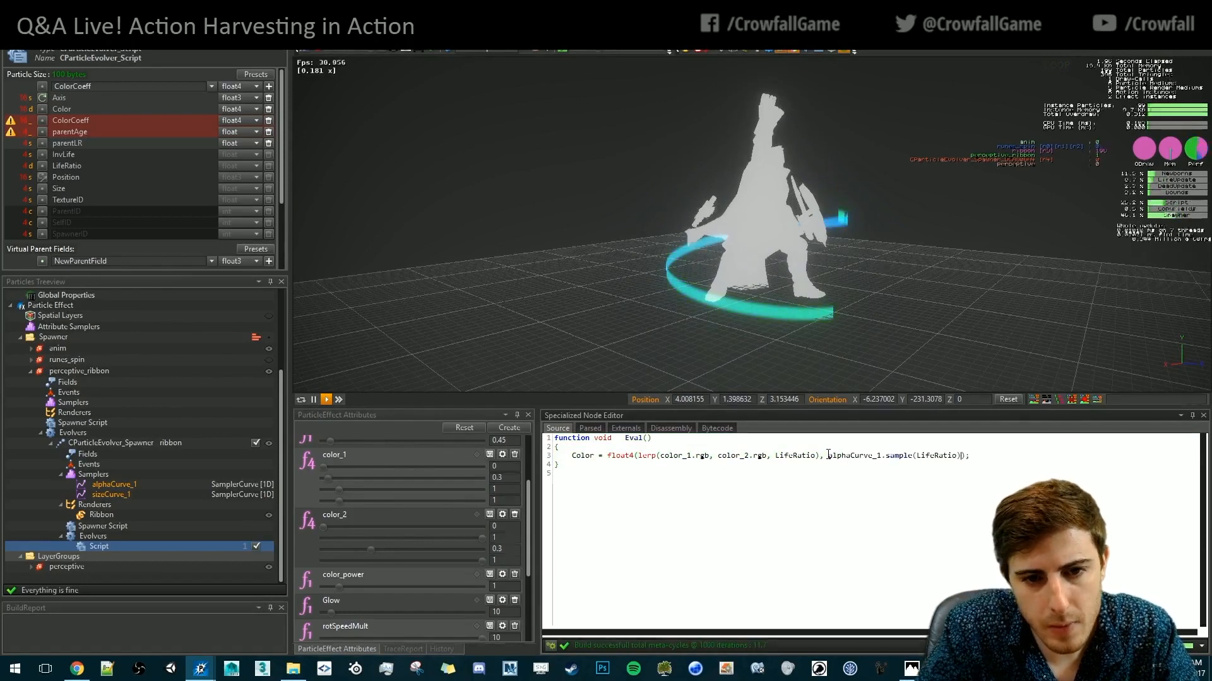
click(888, 309)
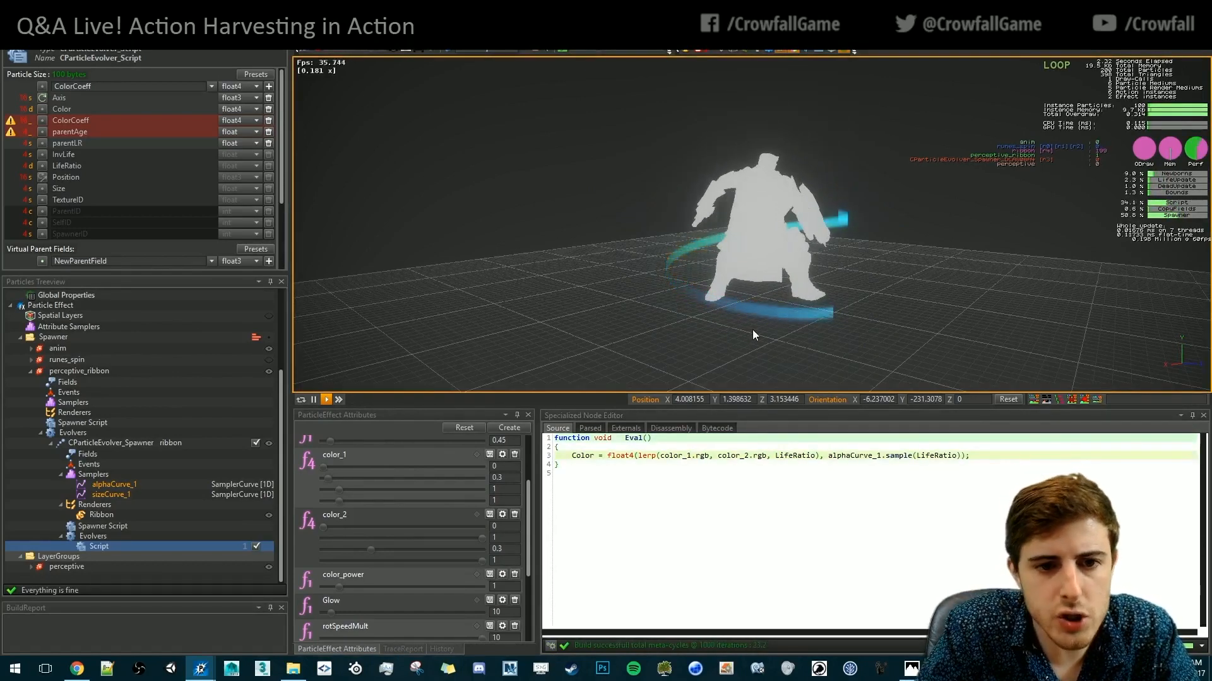
Set the effect preview's playback speed to 1x
alt+drag(798, 317, 911, 225)
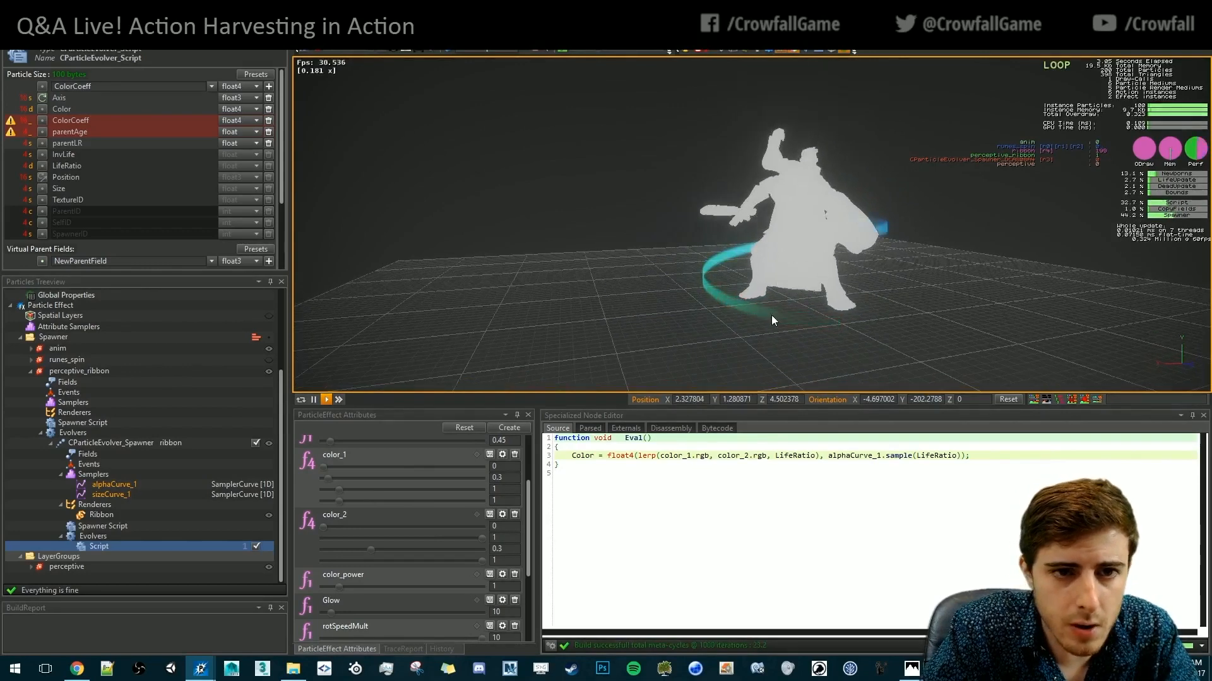
click(629, 50)
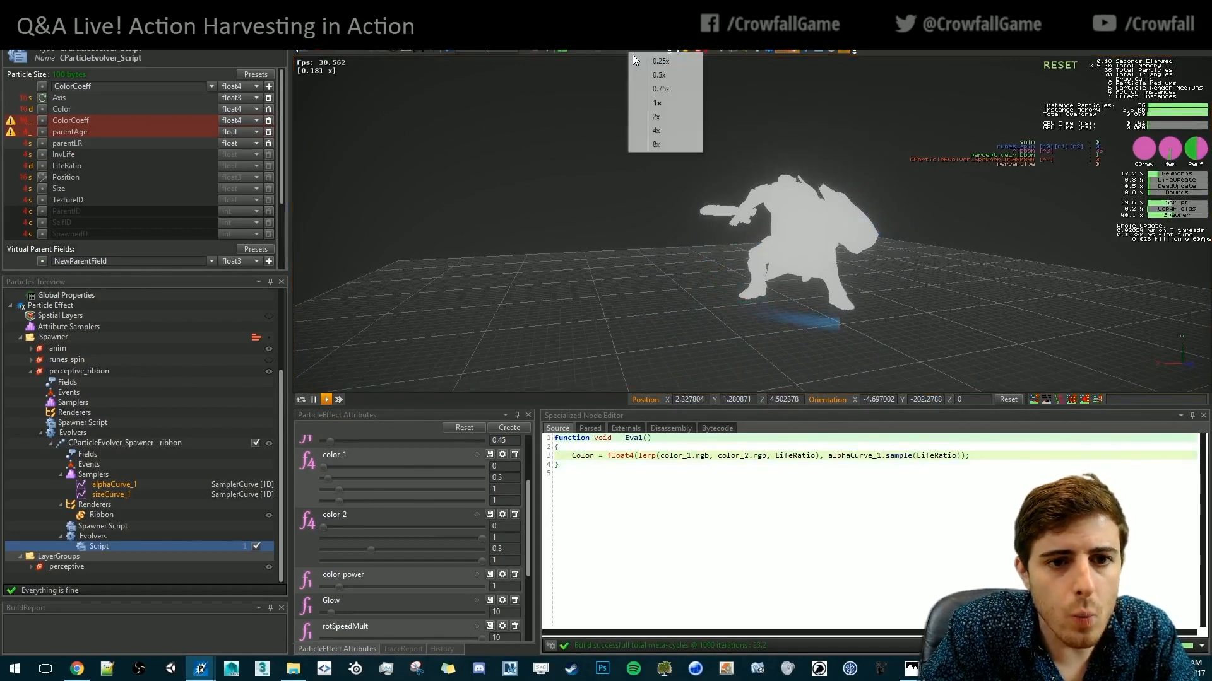
click(667, 98)
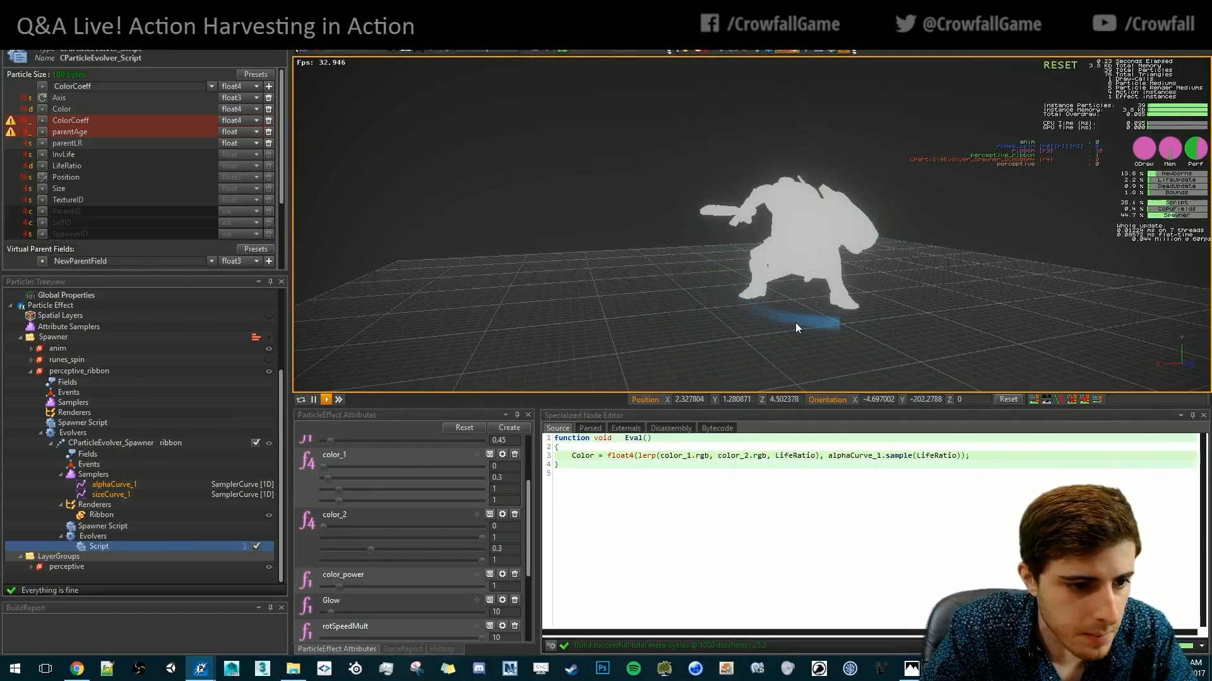
Review how ColorCoeff and parentLR are used in the ribbon's particle fields and spawner script, ending at the ColorCoeff line
click(115, 526)
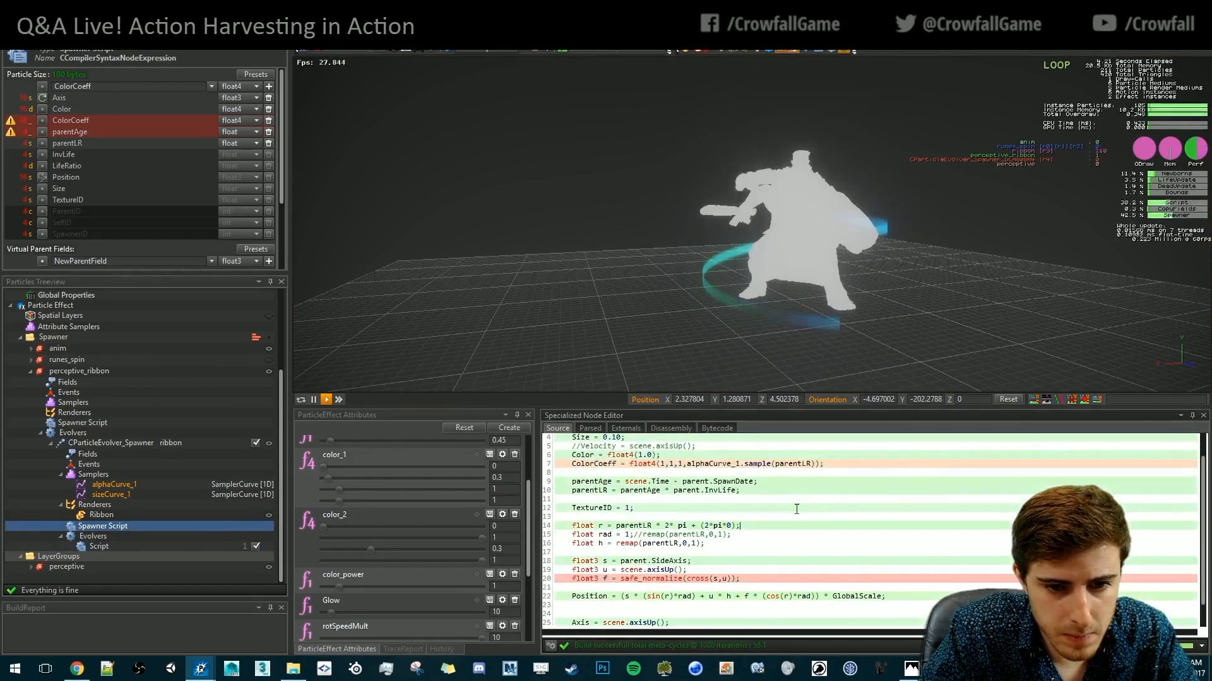
scroll(797, 509, up, 1)
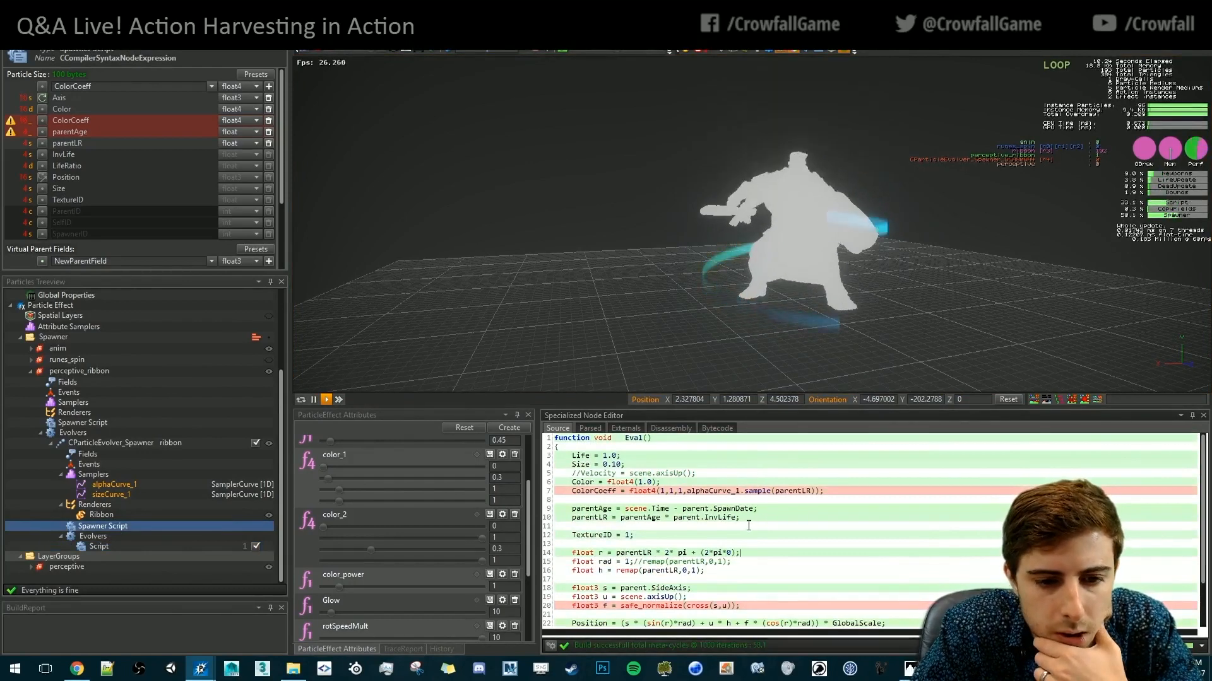
click(92, 455)
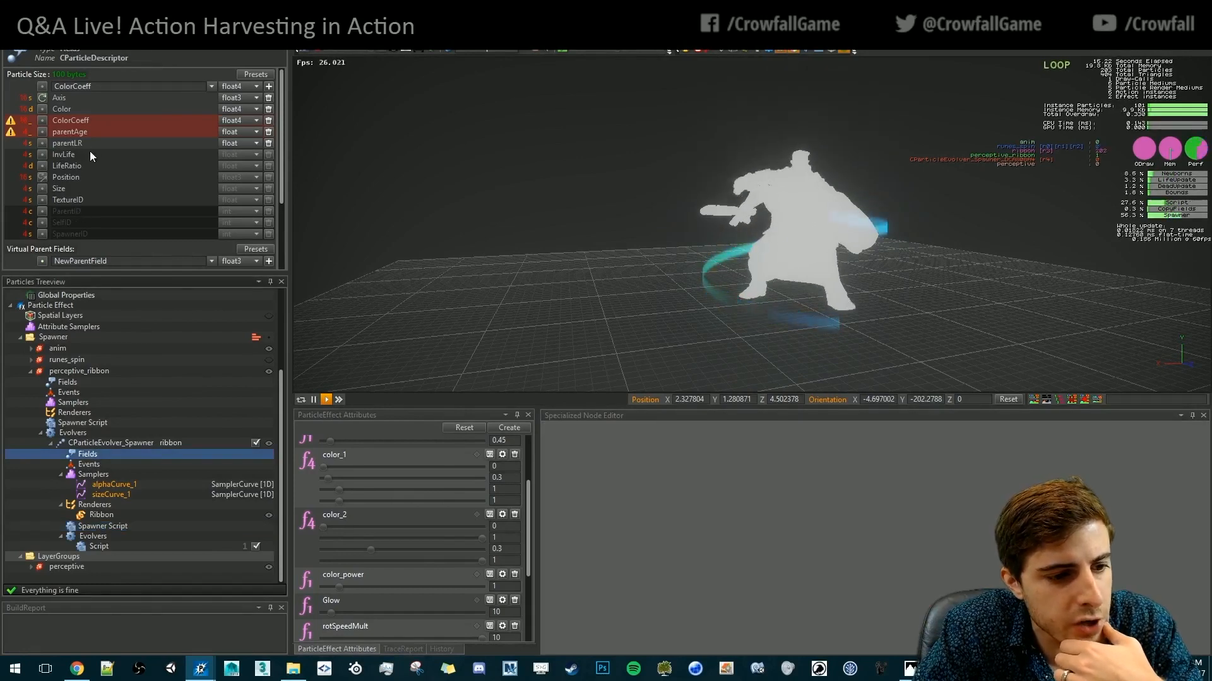
click(110, 527)
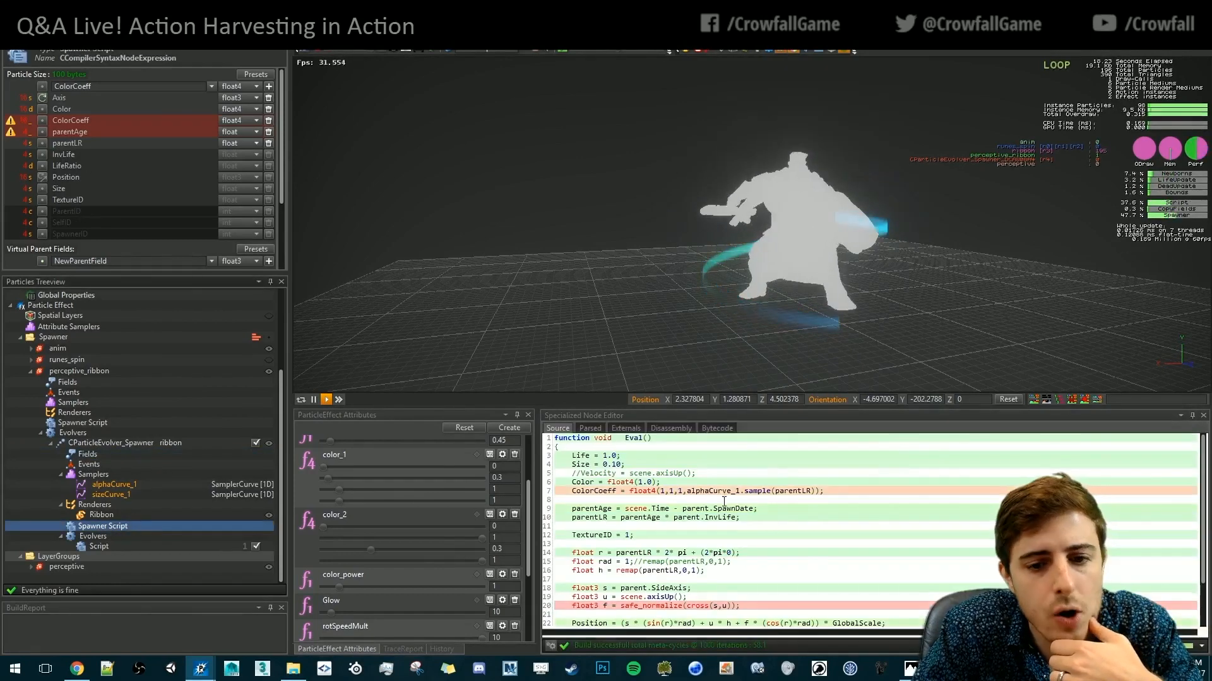
click(833, 490)
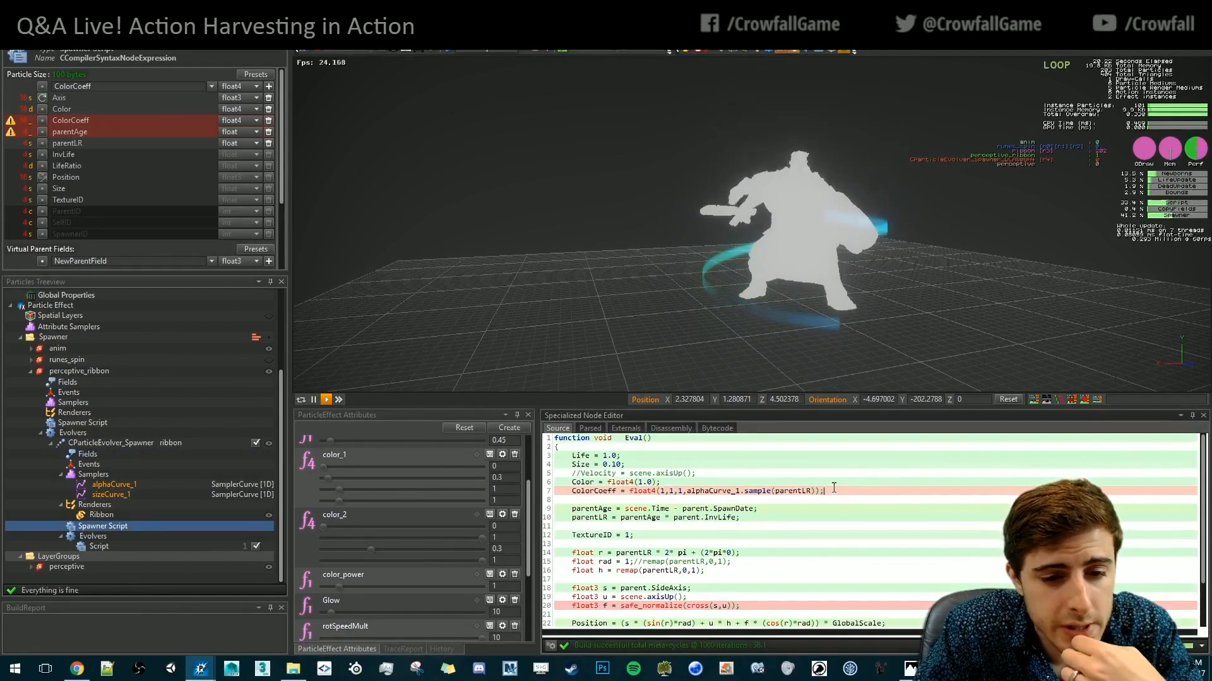
In the ribbon's spawner script, move the parentAge and parentLR assignments above the Color line, replacing the commented-out Velocity line, and rebuild
key(shift+Up)
click(806, 508)
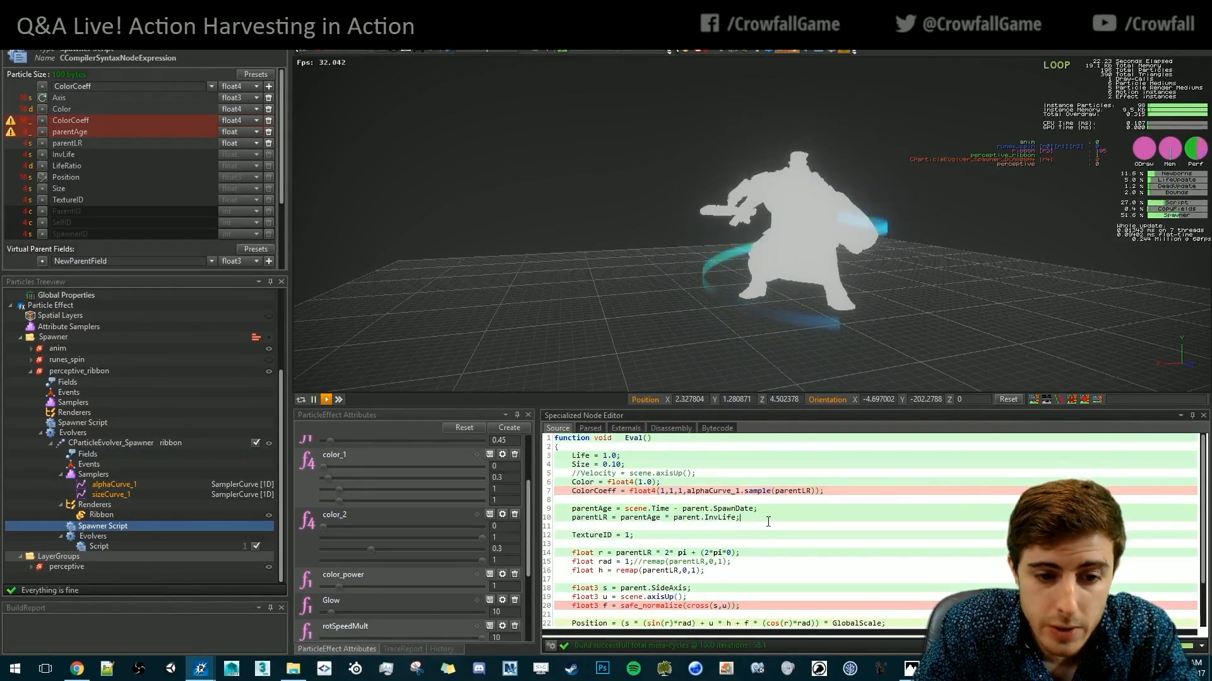
drag(773, 515, 777, 503)
key(ctrl+c)
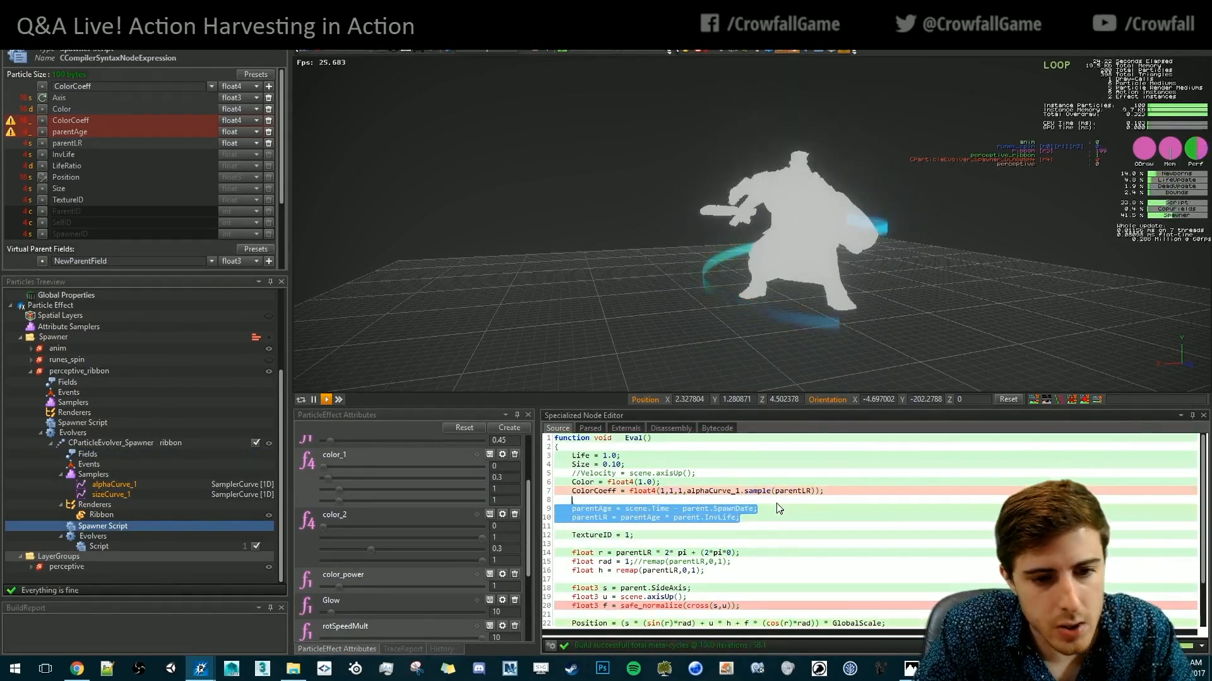
key(Delete)
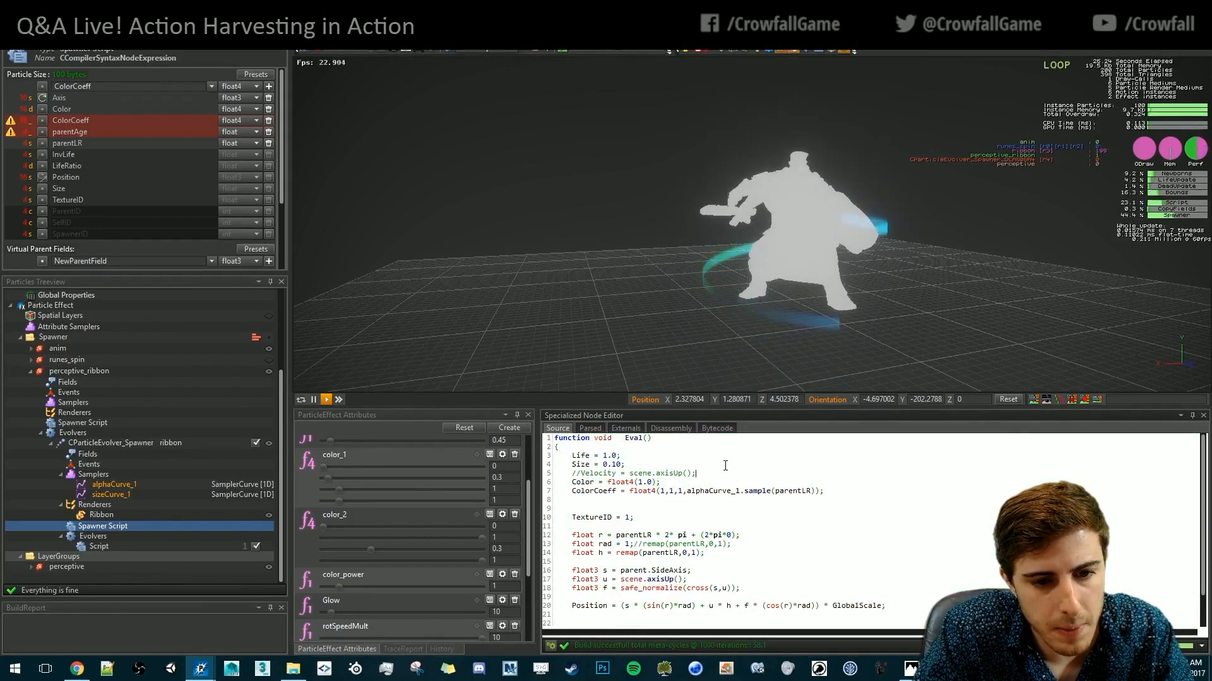
key(shift+Up)
key(Return)
key(Return)
key(Up)
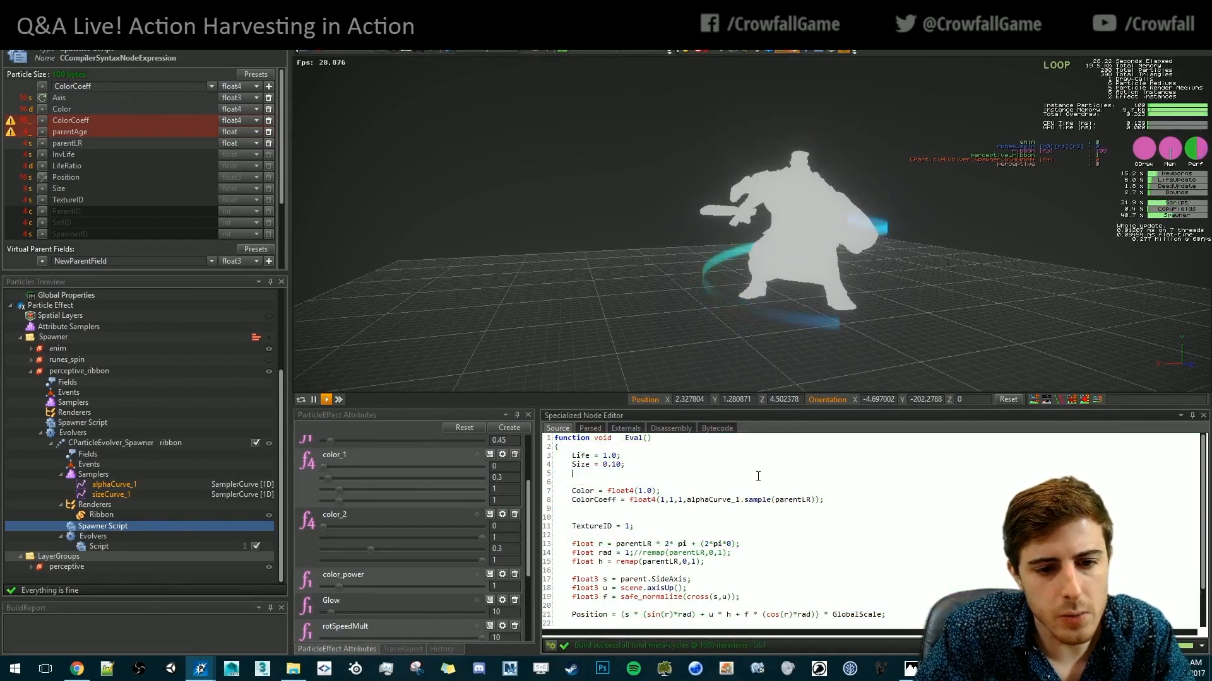
key(ctrl+v)
key(F7)
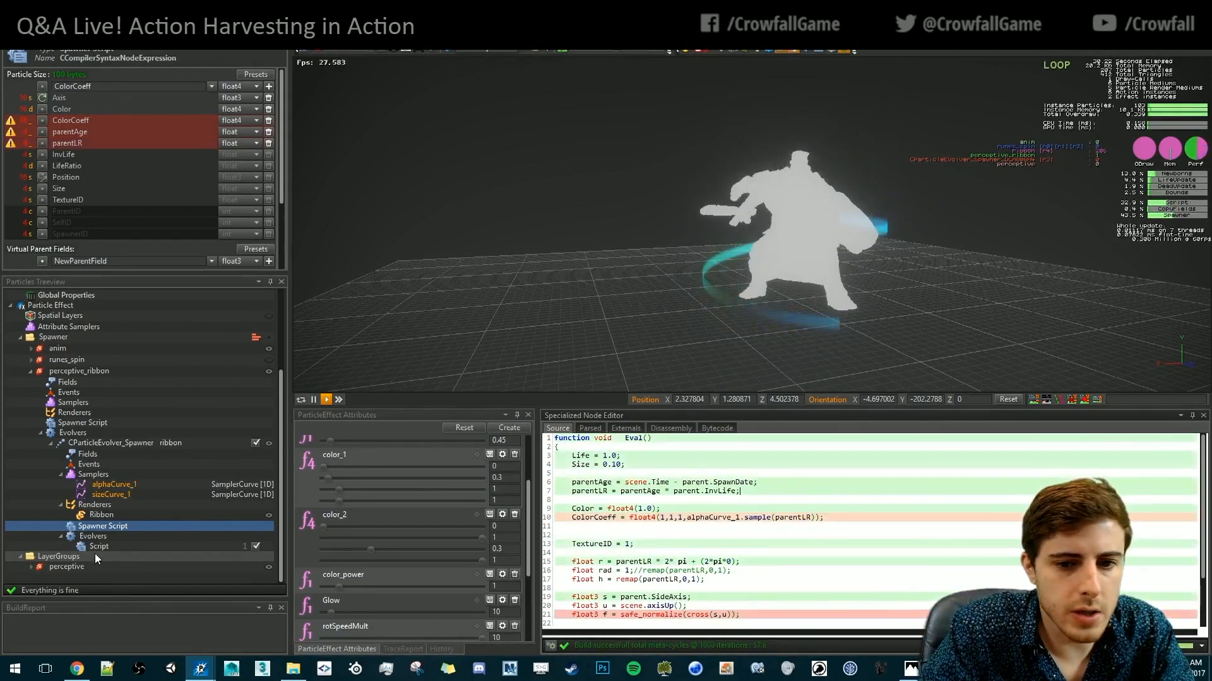
In the ribbon's evolver script, multiply the Color alpha sample by ColorCoeff.w and spawn the effect to preview it
click(99, 546)
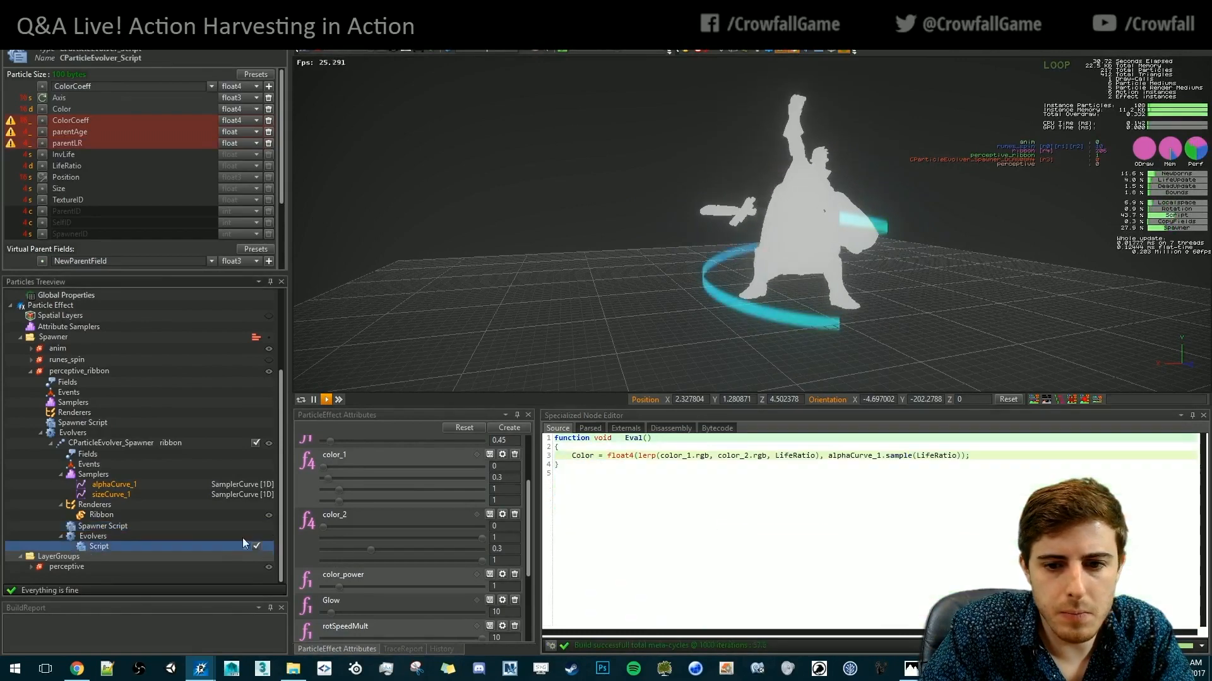
click(960, 456)
text(* ColorCoeff.w)
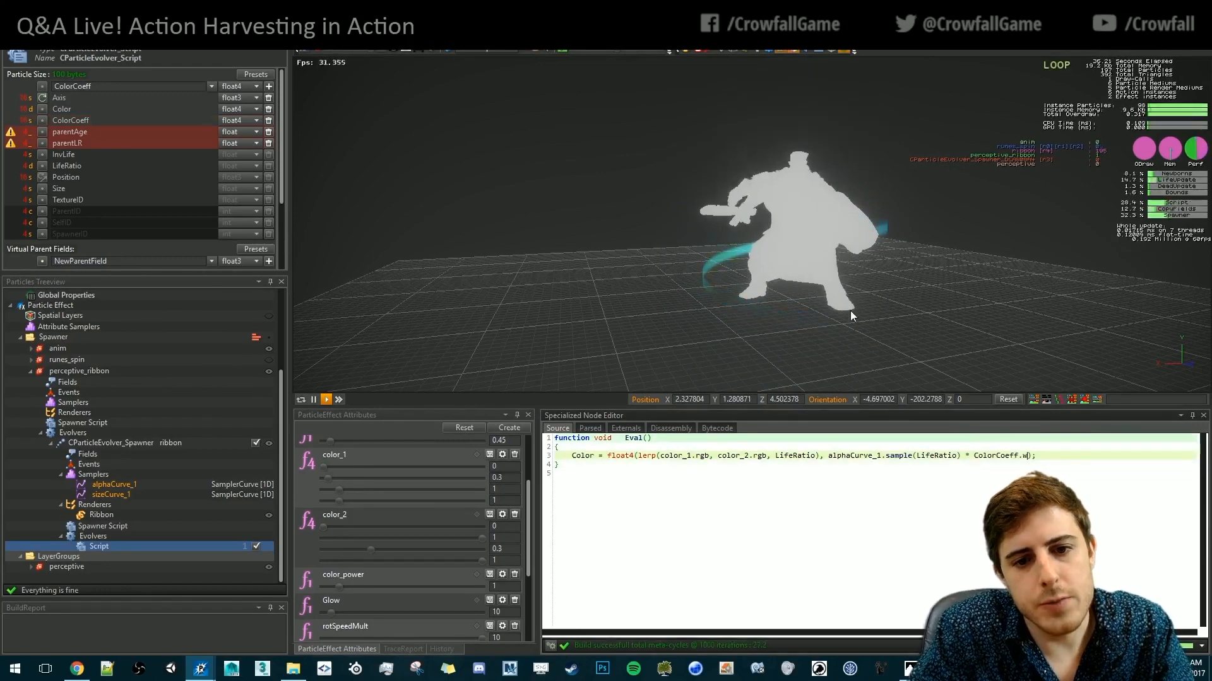
click(781, 345)
key(space)
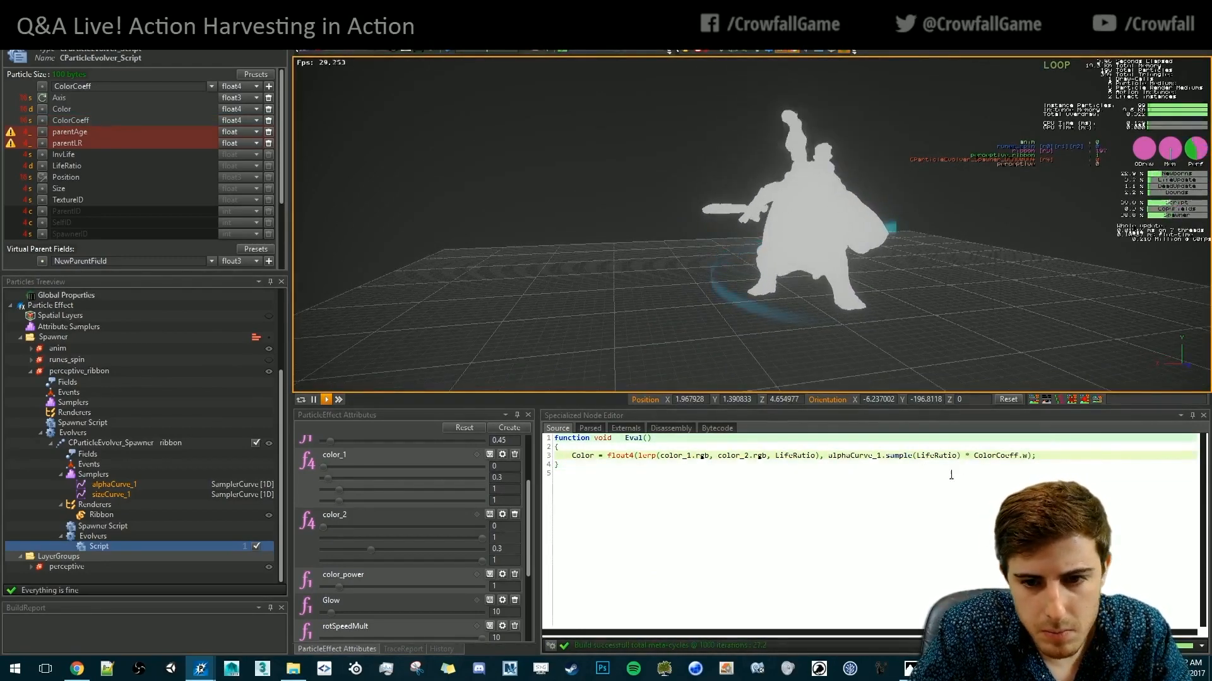
Remove the alphaCurve_1.sample(LifeRatio) factor from the Color expression, leaving ColorCoeff.w as the alpha, and preview the effect
mouse_move(975, 456)
mouse_down()
mouse_move(554, 455)
mouse_move(975, 456)
mouse_up()
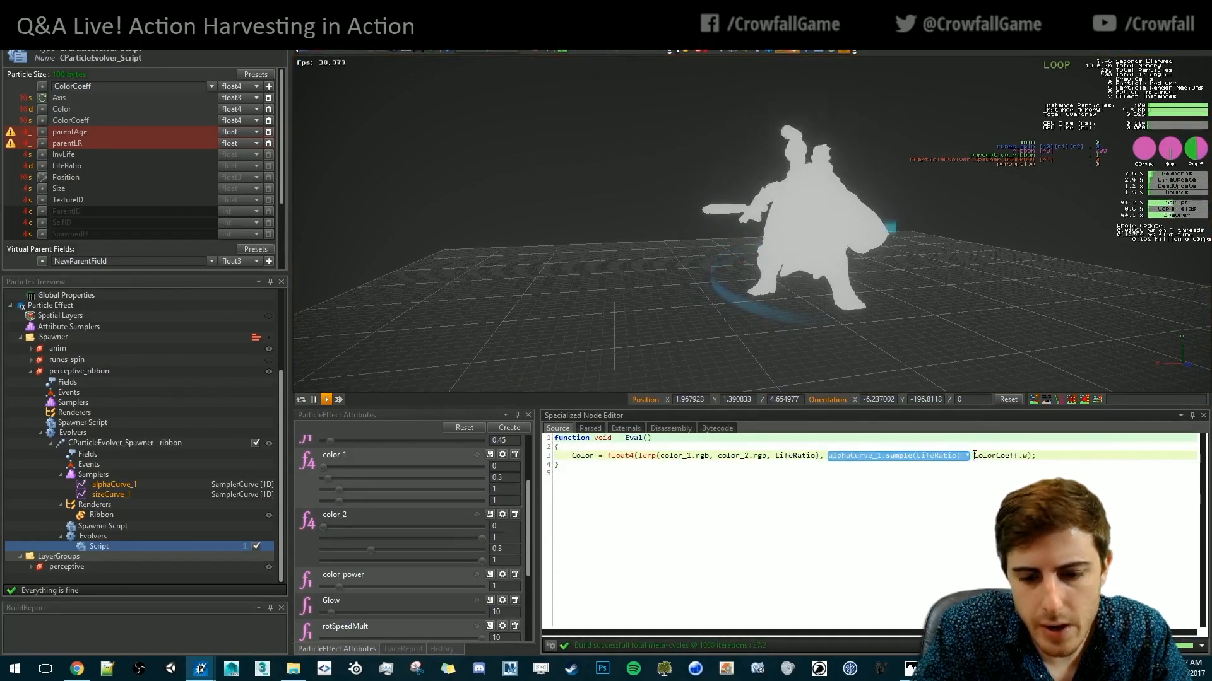
key(Delete)
click(813, 261)
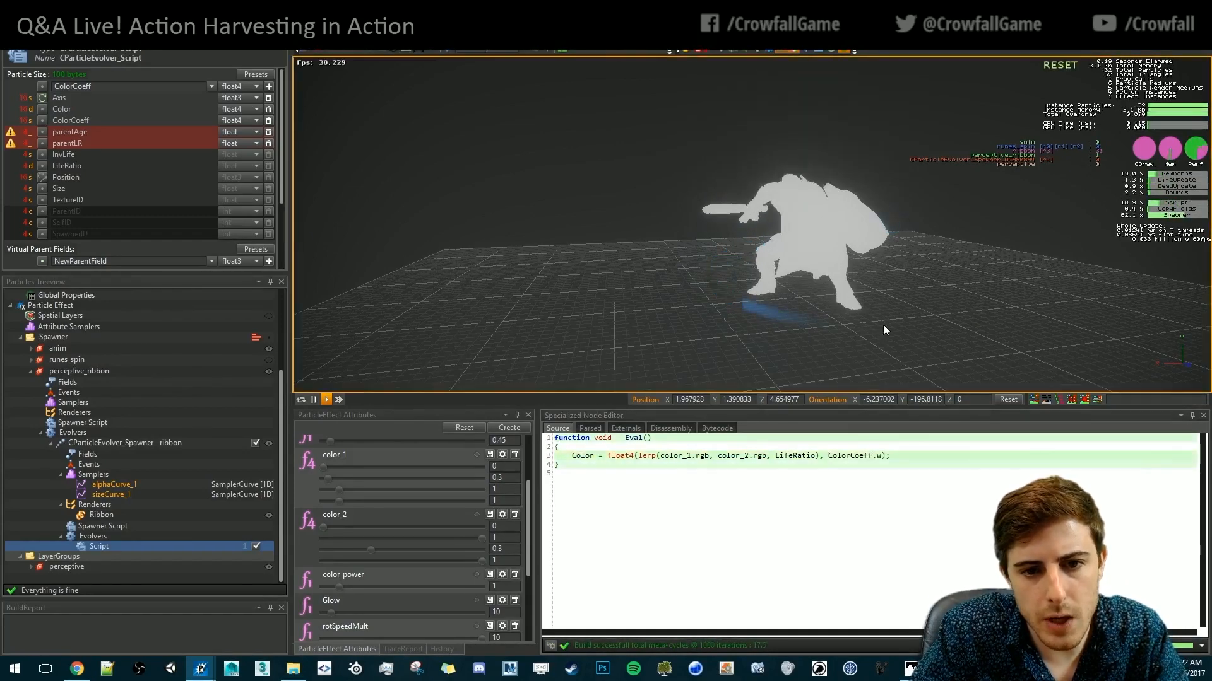
Hide the Model3D_1 backdrop and respawn the effect to view the ribbon on its own
alt+drag(831, 303, 686, 326)
click(843, 50)
click(790, 337)
key(space)
scroll(195, 369, up, 4)
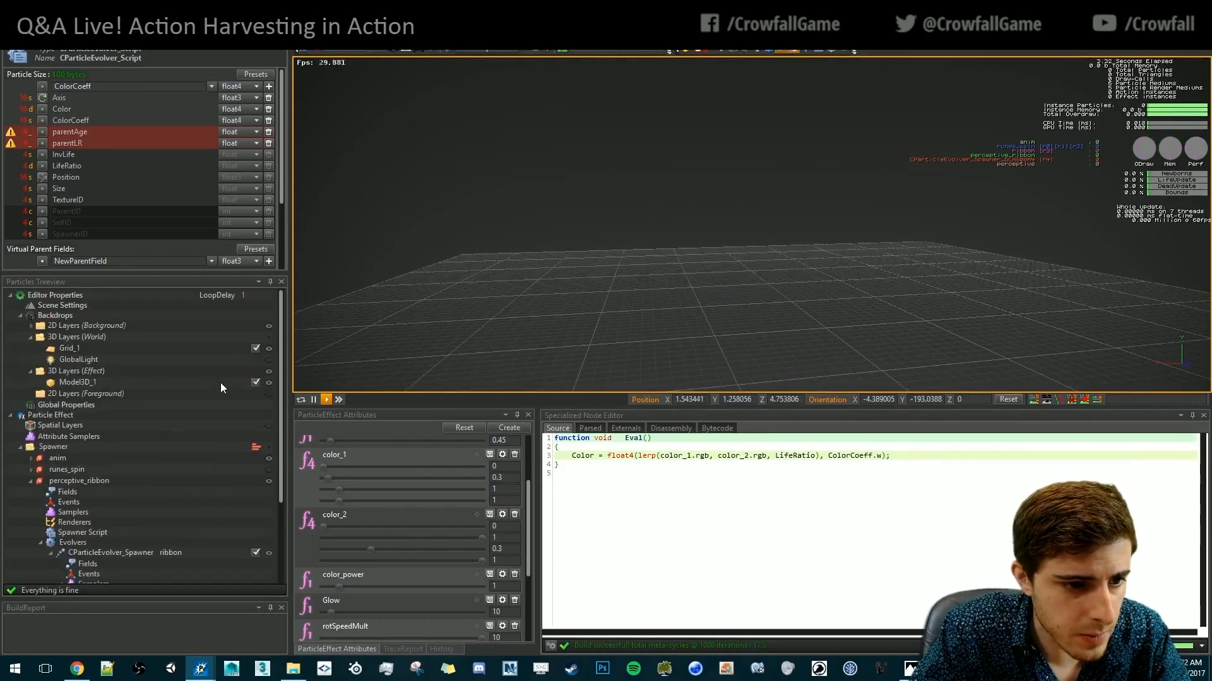
click(270, 381)
click(706, 309)
key(space)
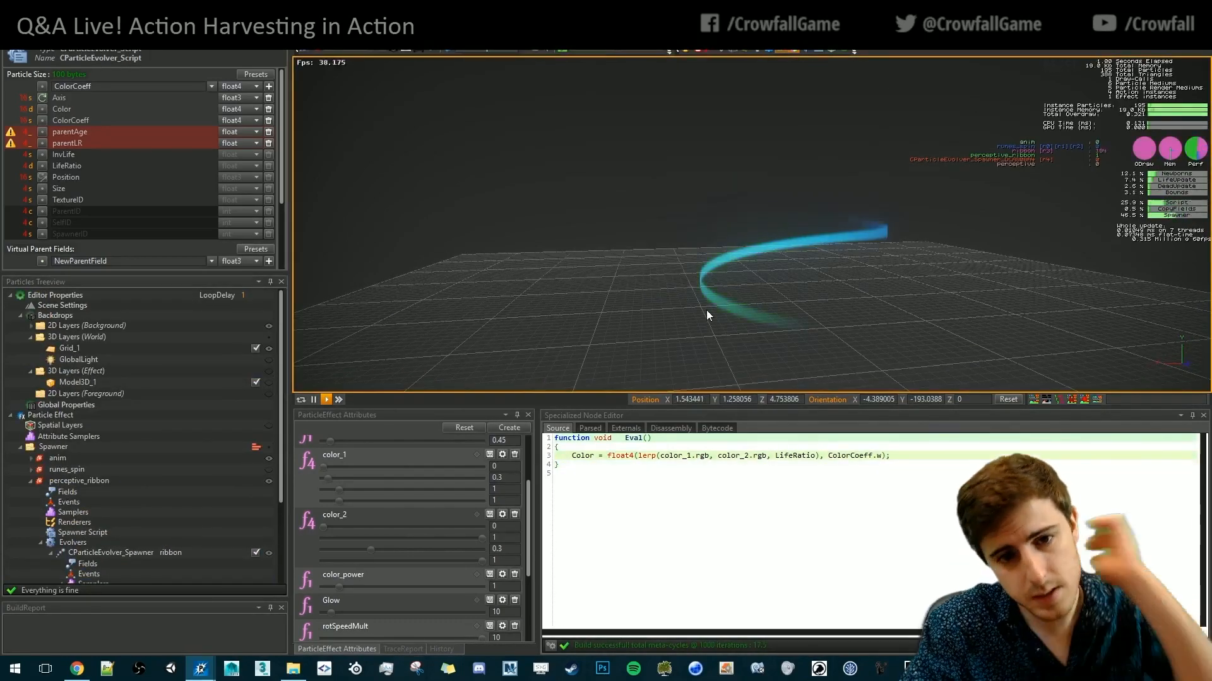
alt+drag(755, 253, 781, 241)
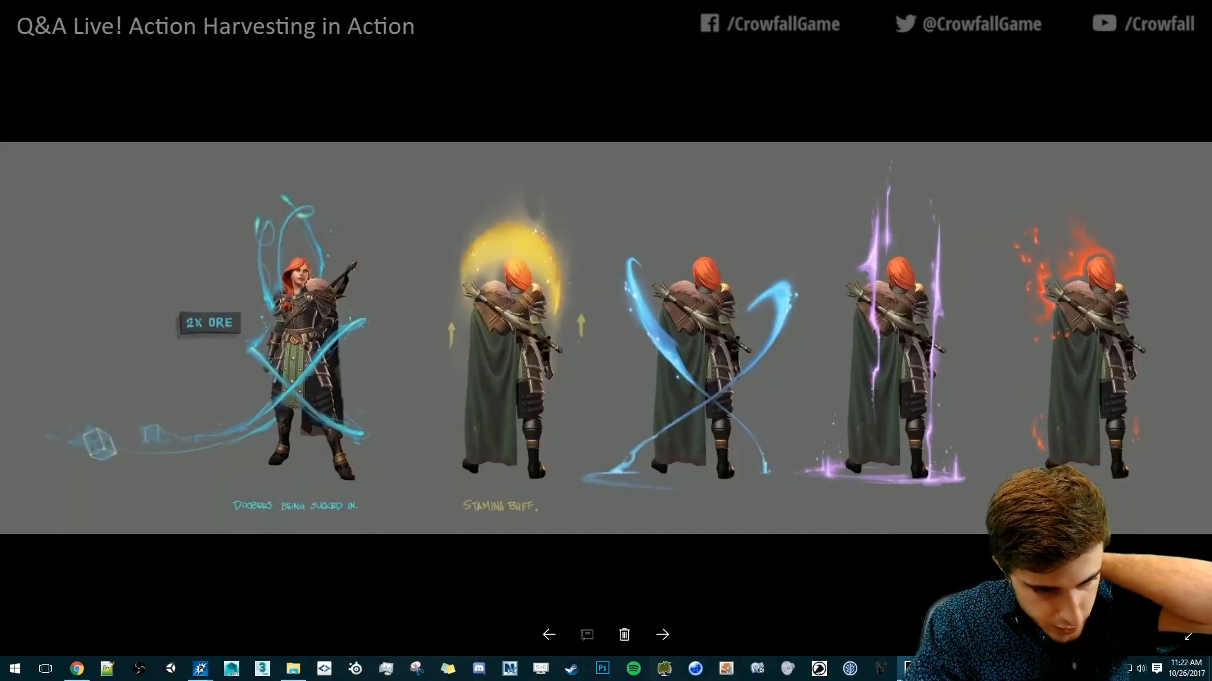
Switch from the concept art image back to the perceptive ribbon's Effect Editor and open the ribbon's spawner script
click(203, 670)
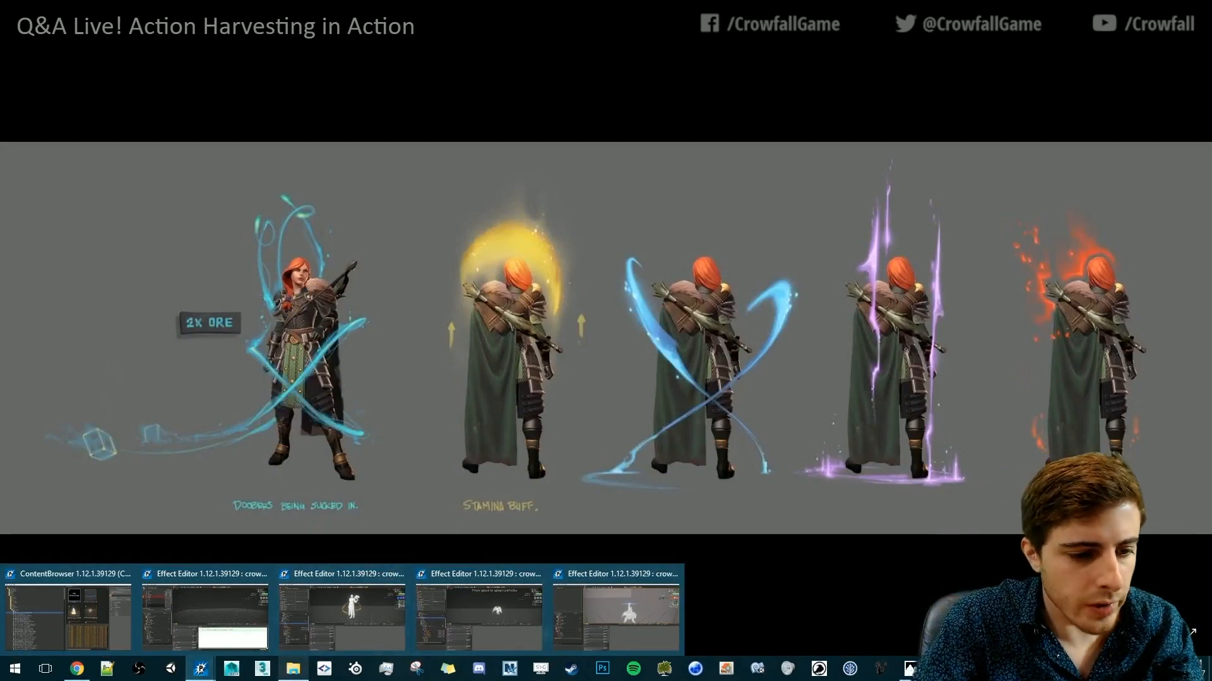
click(187, 578)
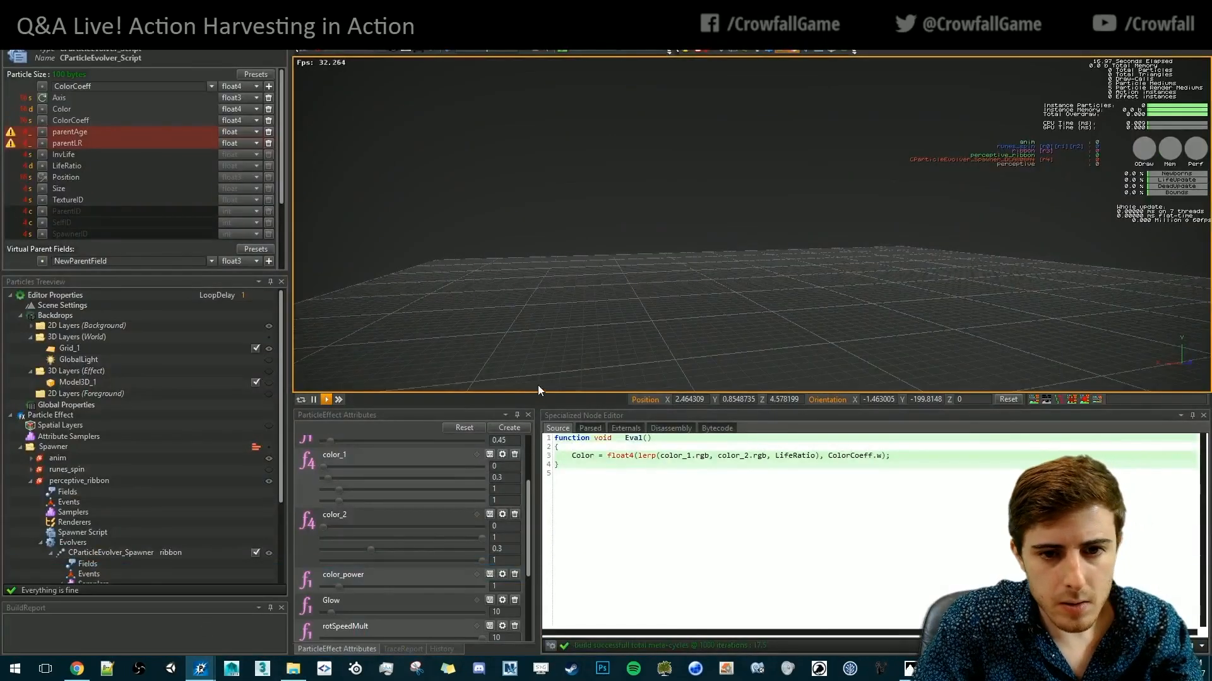
drag(904, 234, 767, 278)
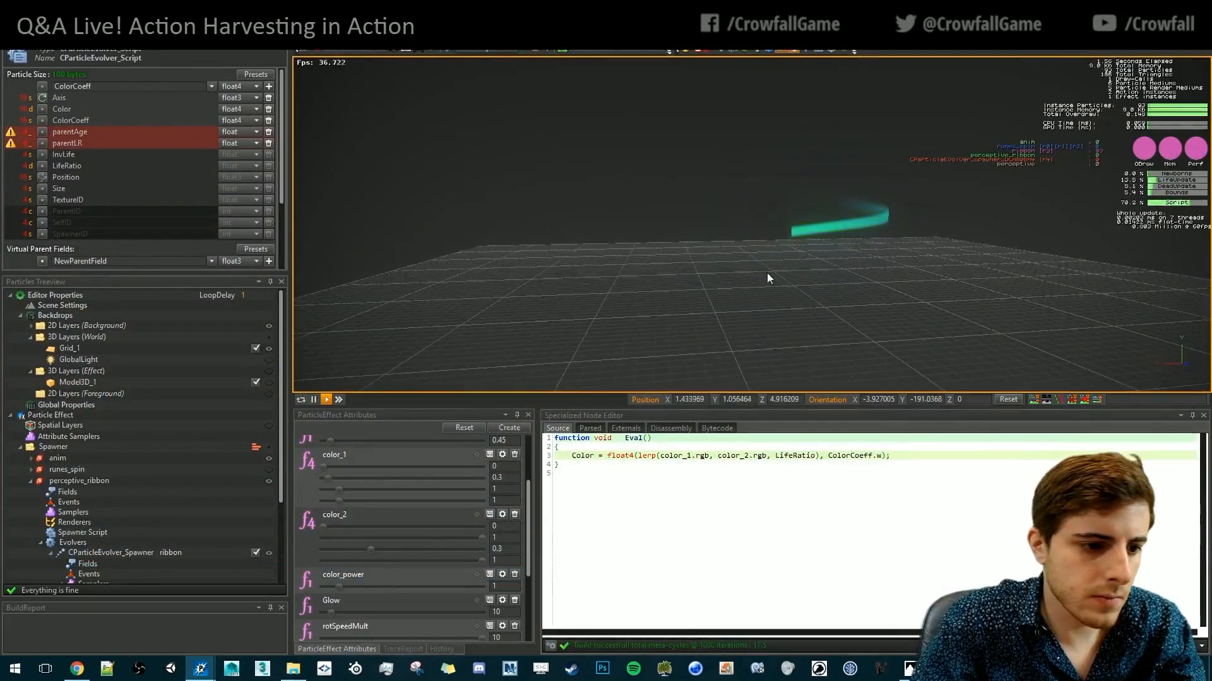
scroll(105, 518, down, 4)
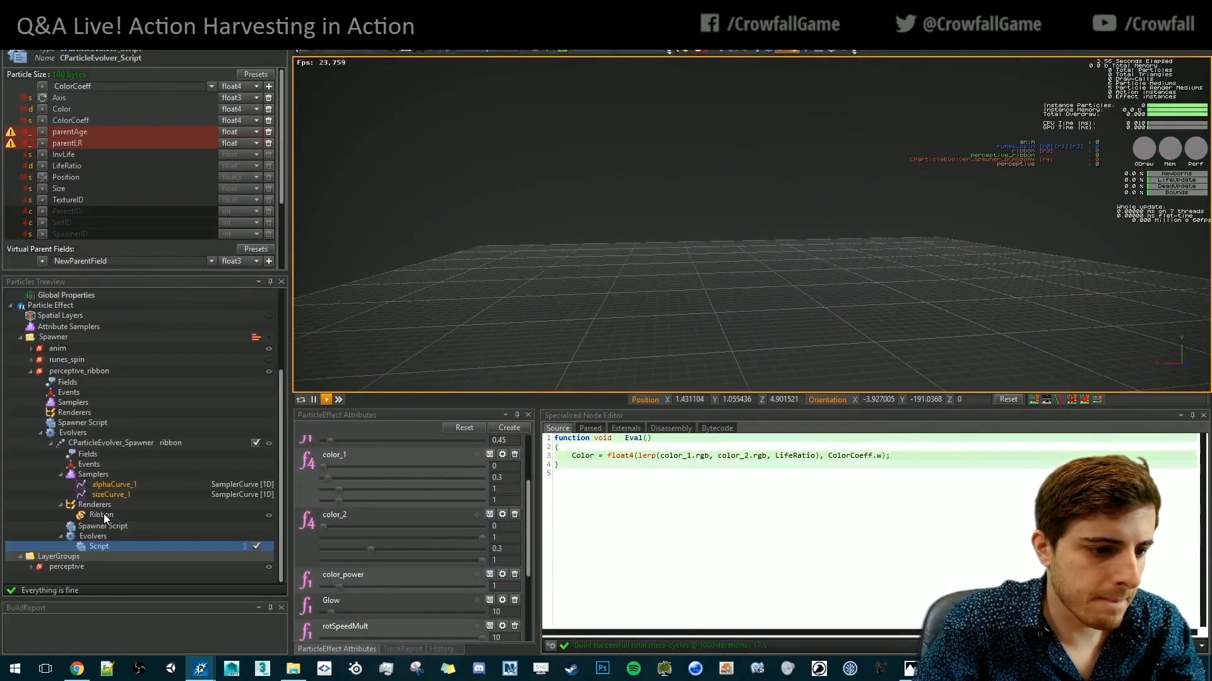
click(110, 528)
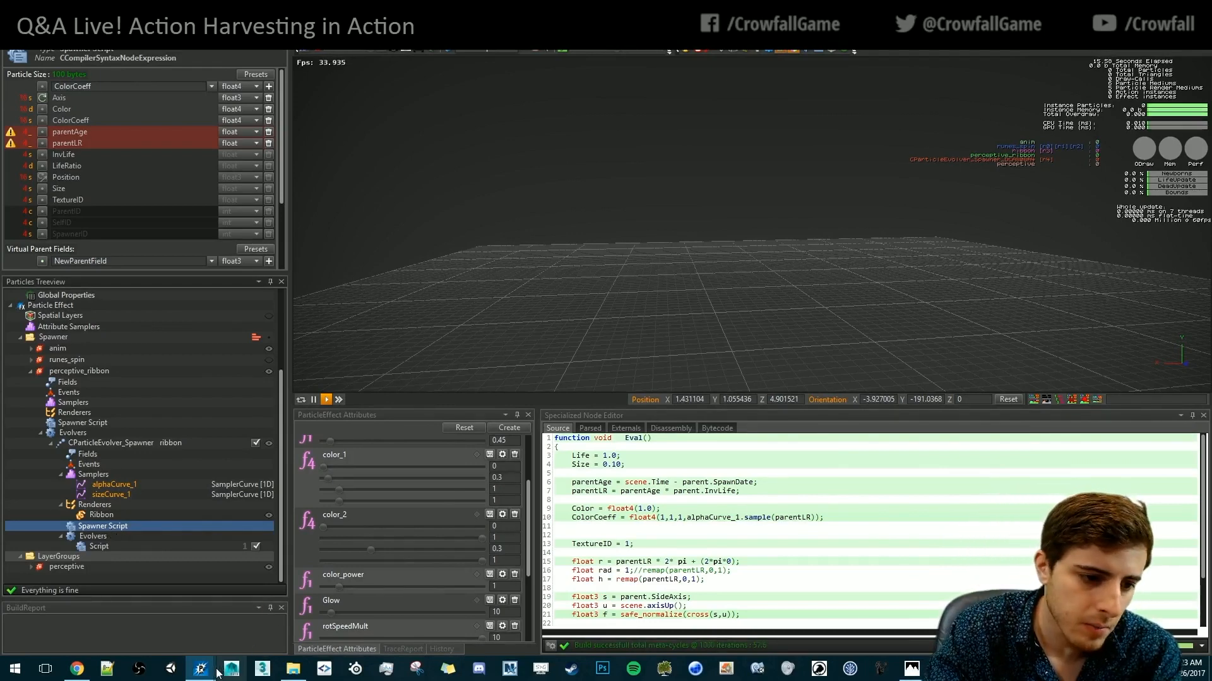
Switch to the Content Browser and look through the effects in the general and harvesting folders
mouse_move(200, 672)
click(97, 600)
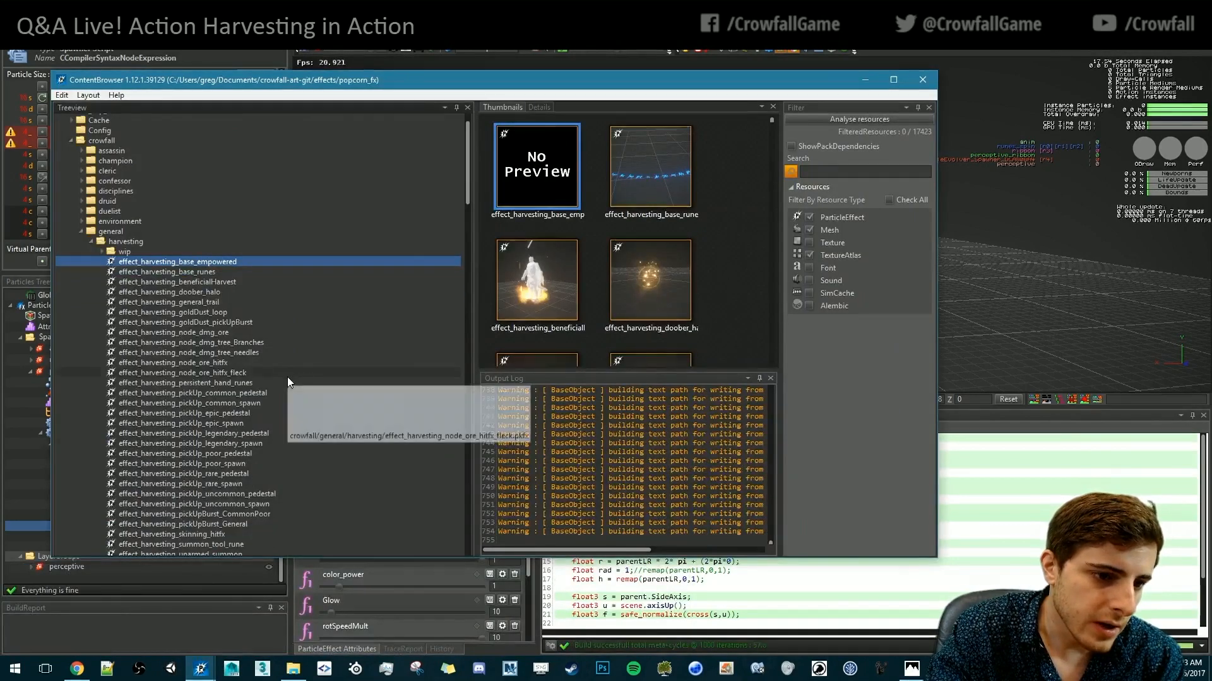
scroll(158, 322, up, 1)
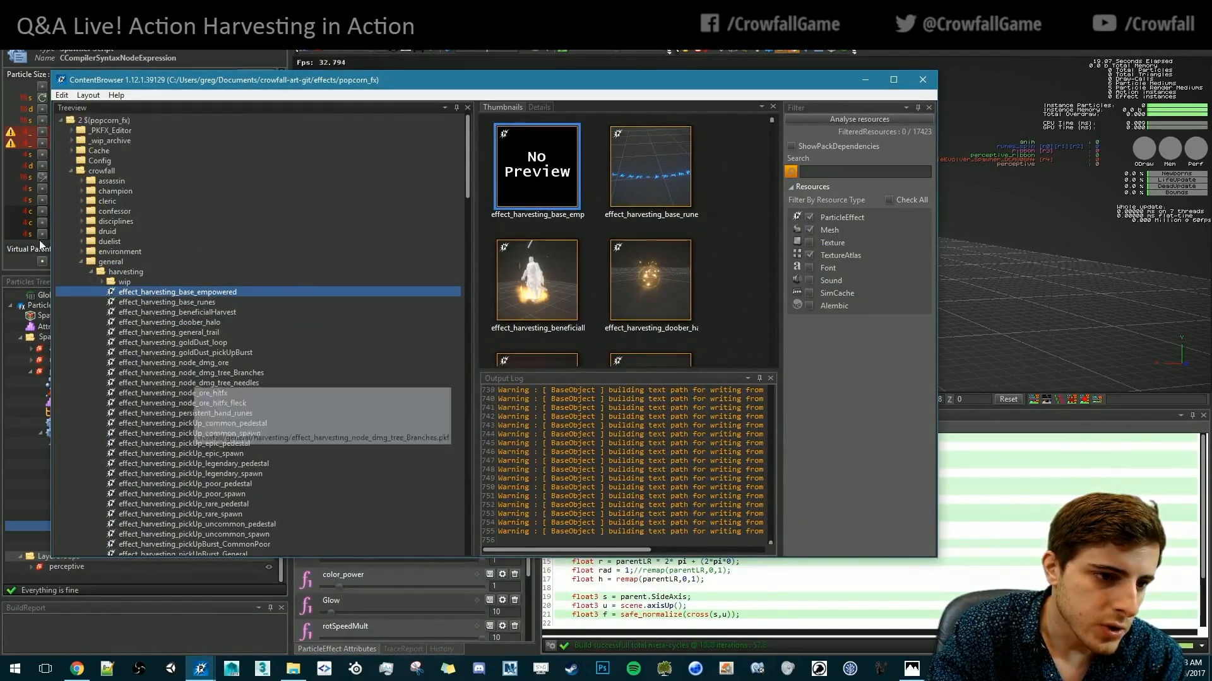
click(92, 271)
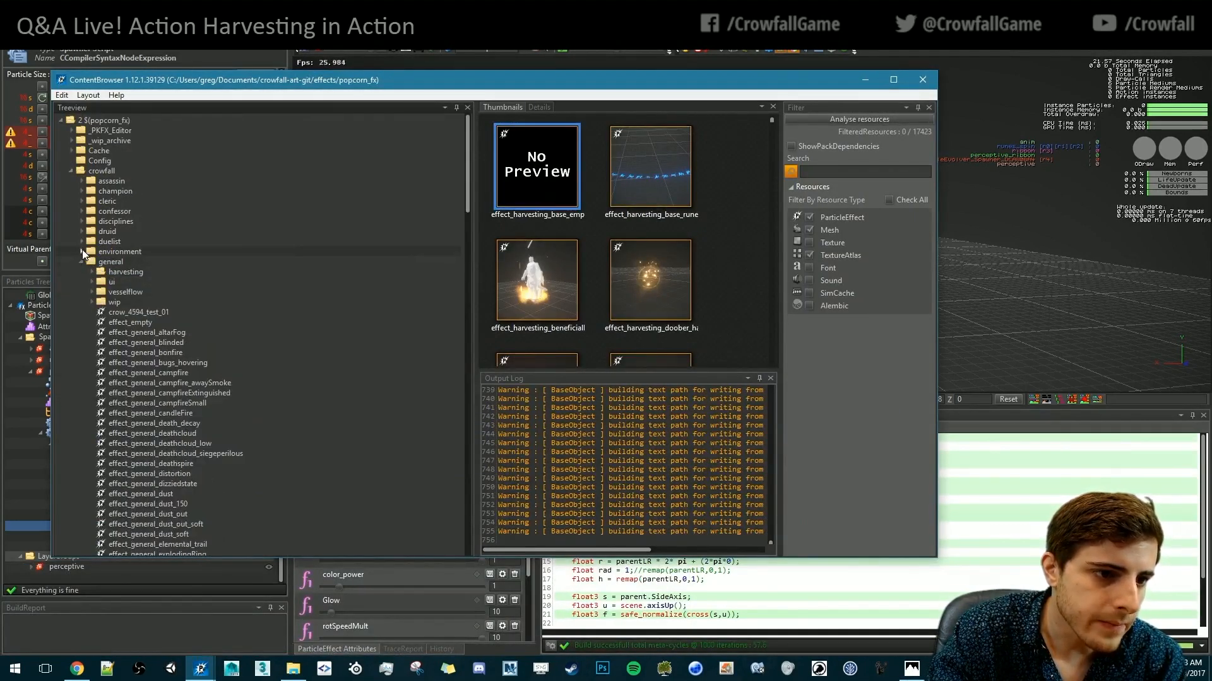
scroll(139, 355, down, 11)
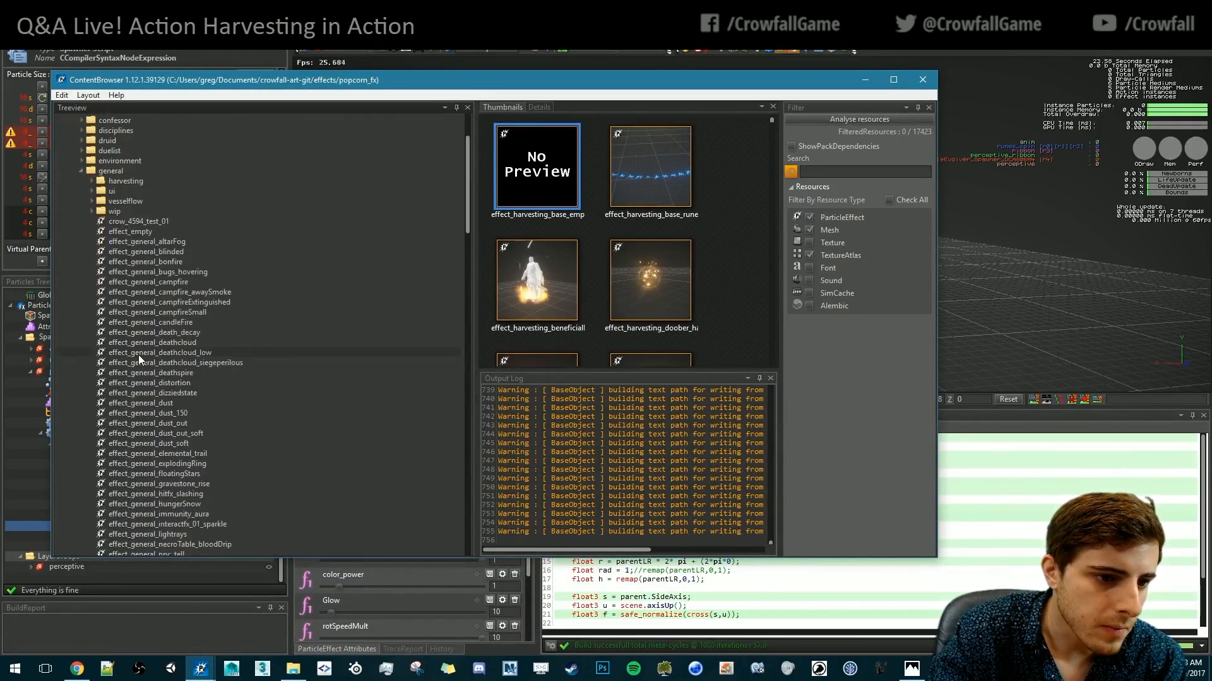
scroll(139, 353, up, 11)
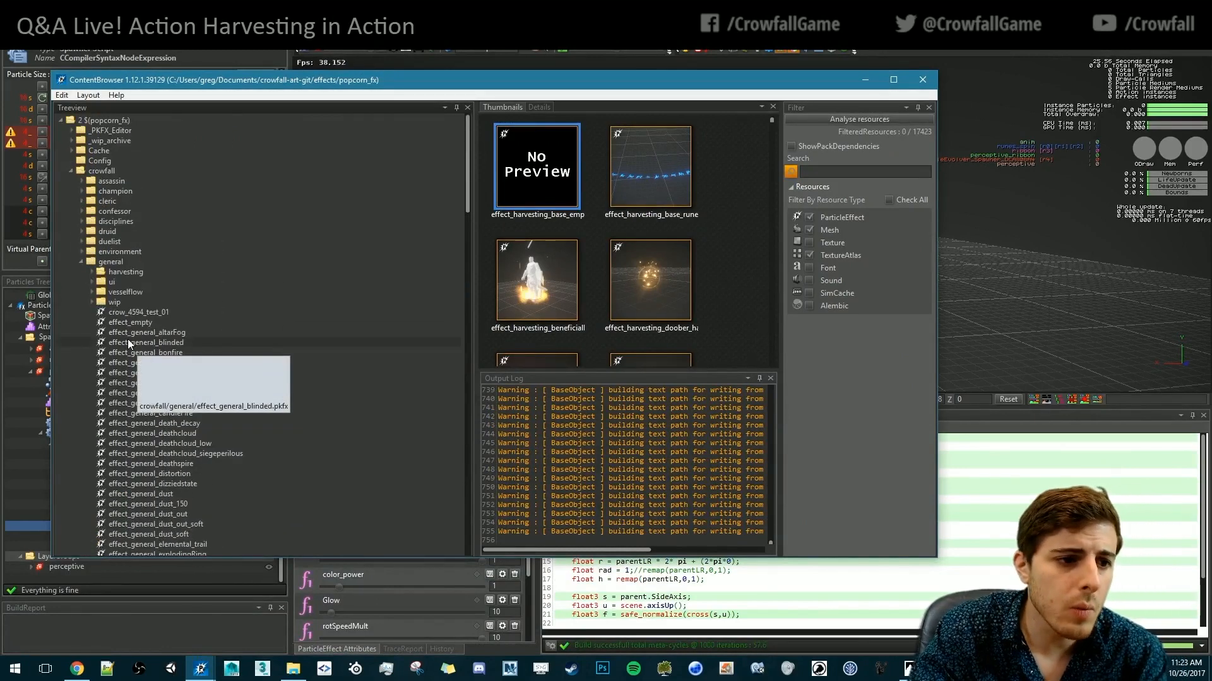
click(93, 272)
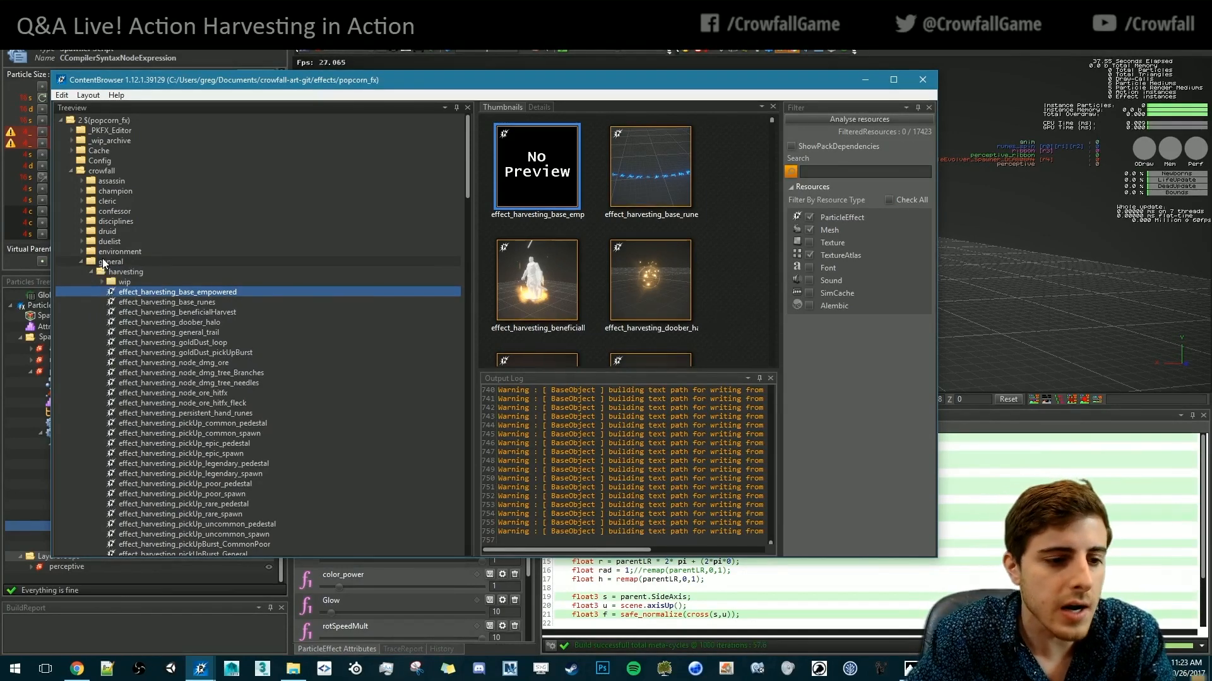
scroll(232, 366, down, 6)
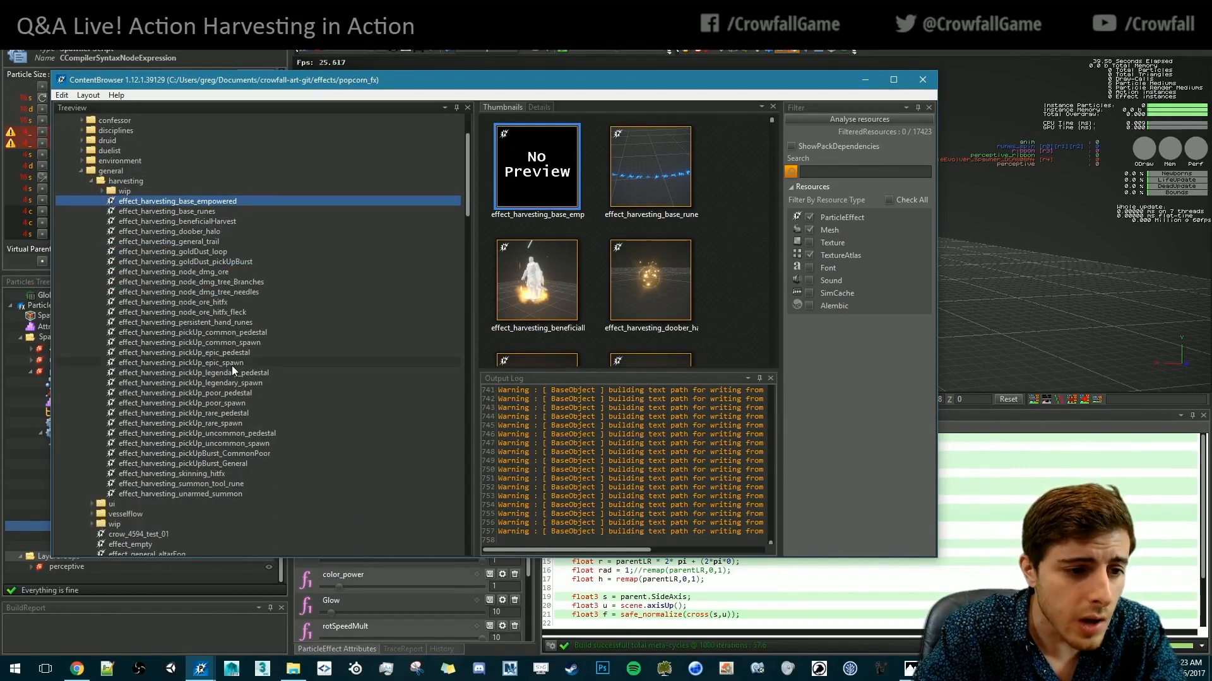
scroll(233, 365, up, 6)
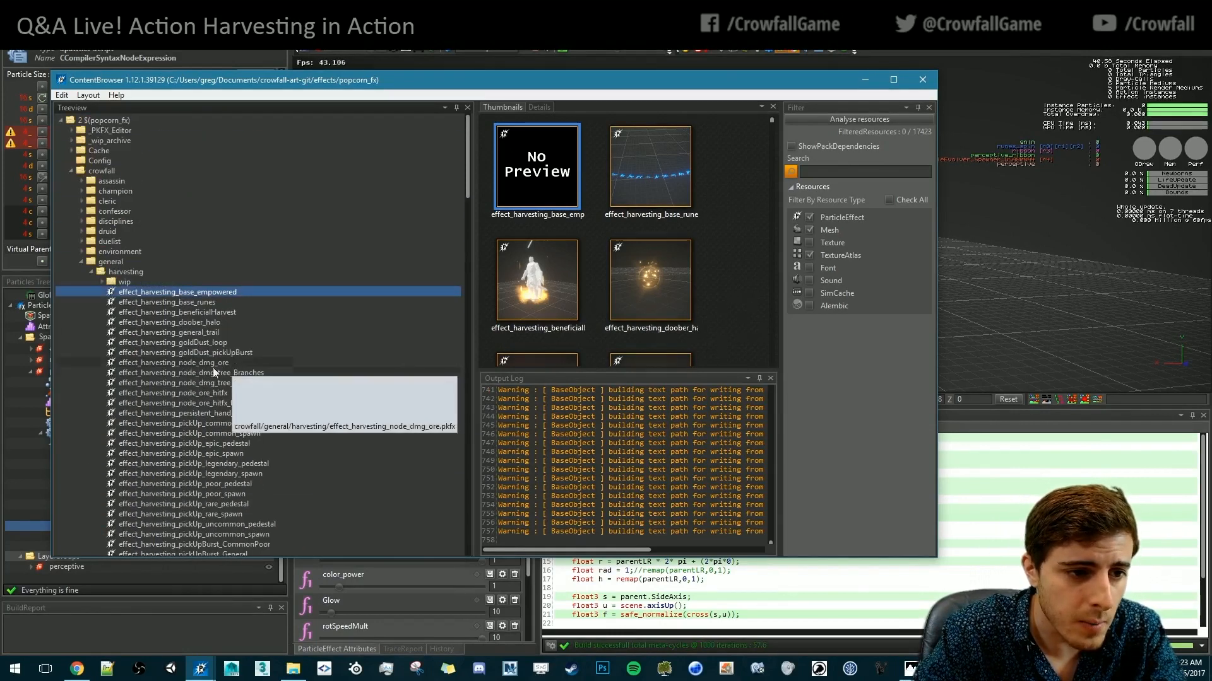
click(92, 271)
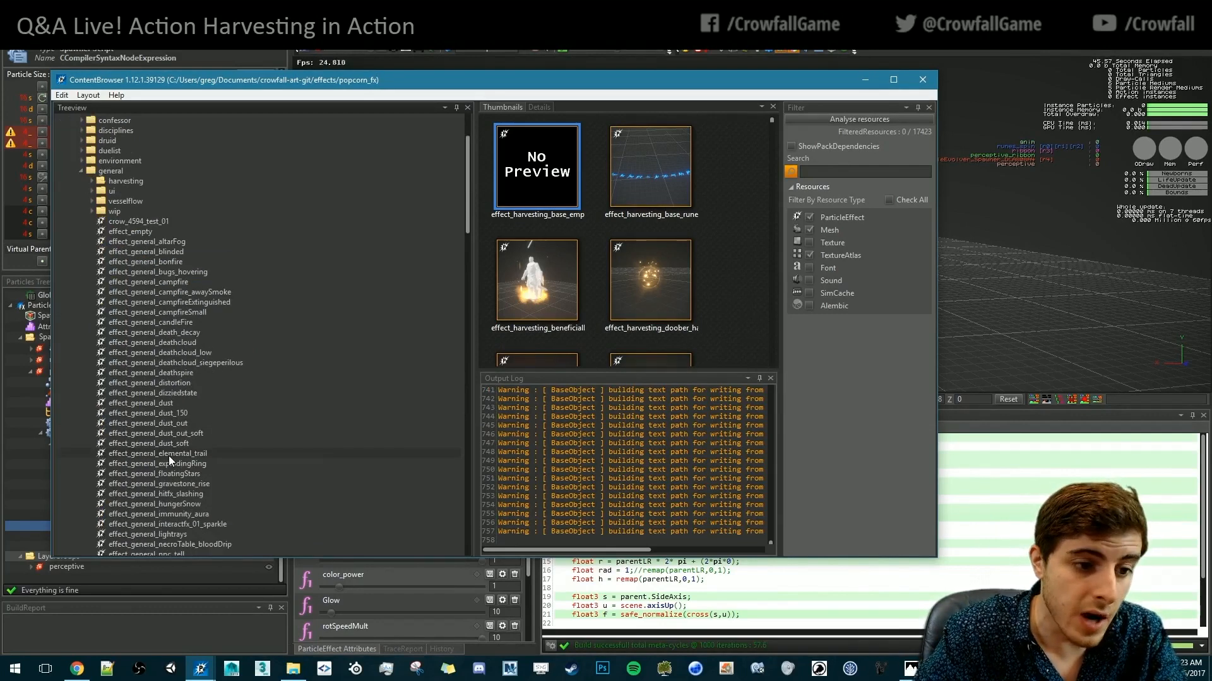
scroll(169, 456, down, 7)
scroll(169, 455, up, 7)
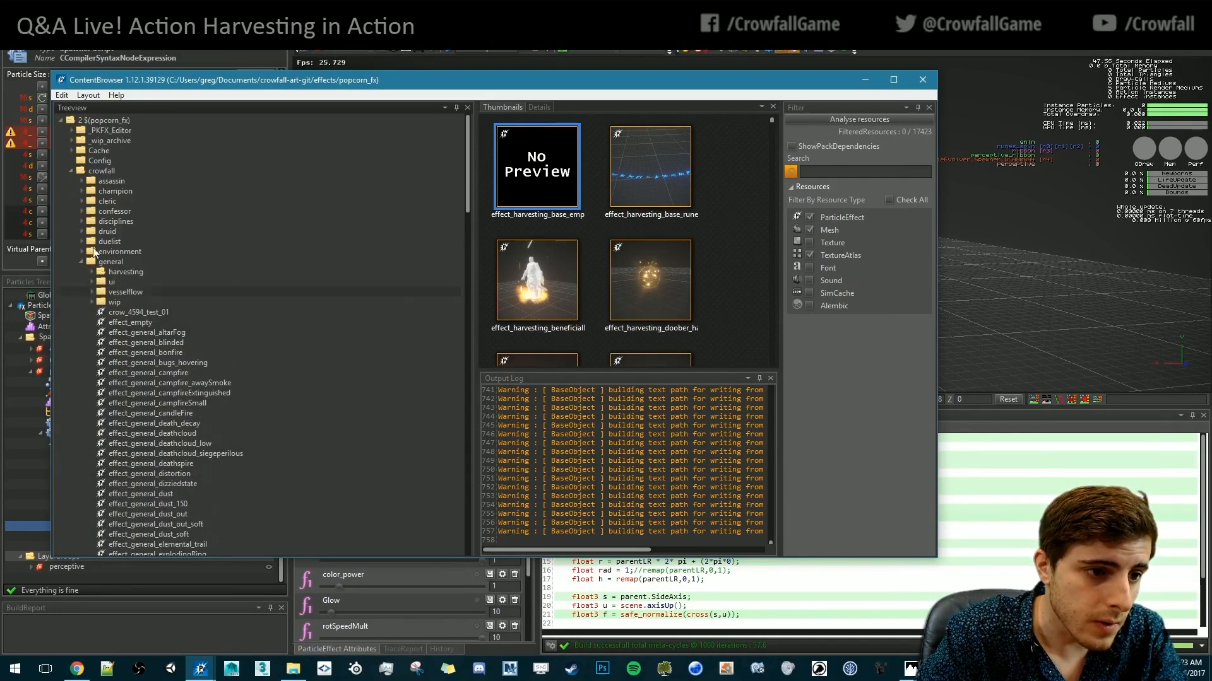
Open effect_disciplines_masterofswords_A_01_hit from the disciplines folder to preview it, and close its editor
click(82, 222)
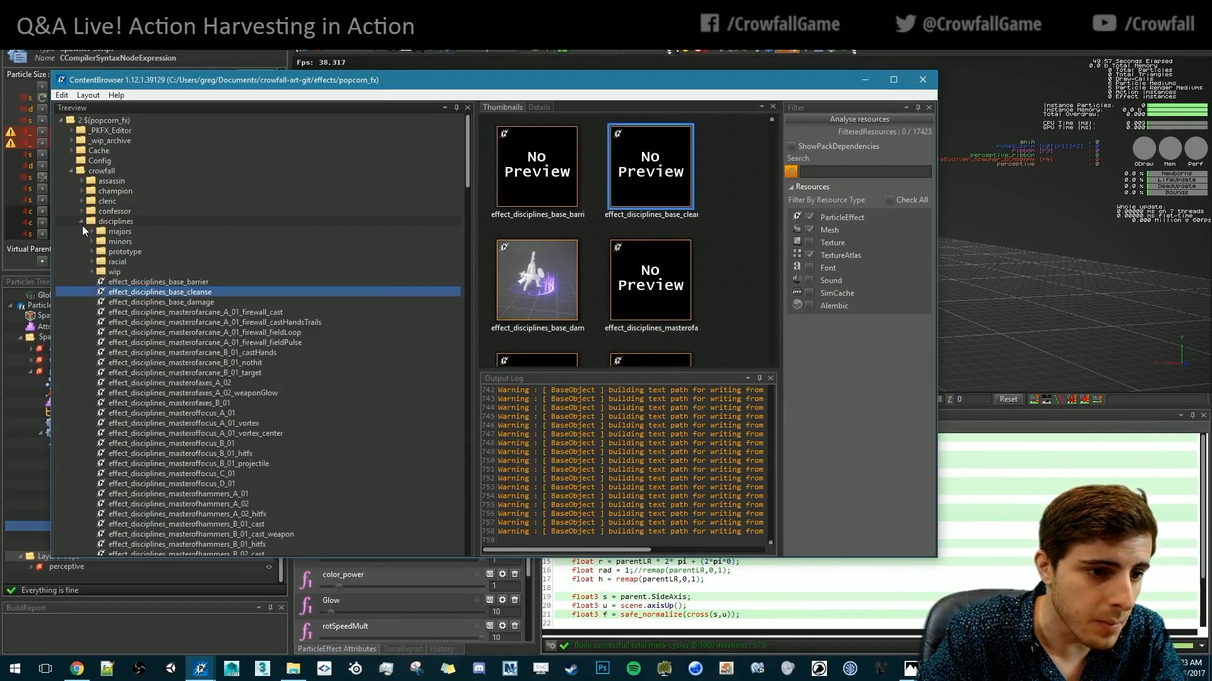
scroll(157, 337, down, 4)
scroll(157, 337, up, 2)
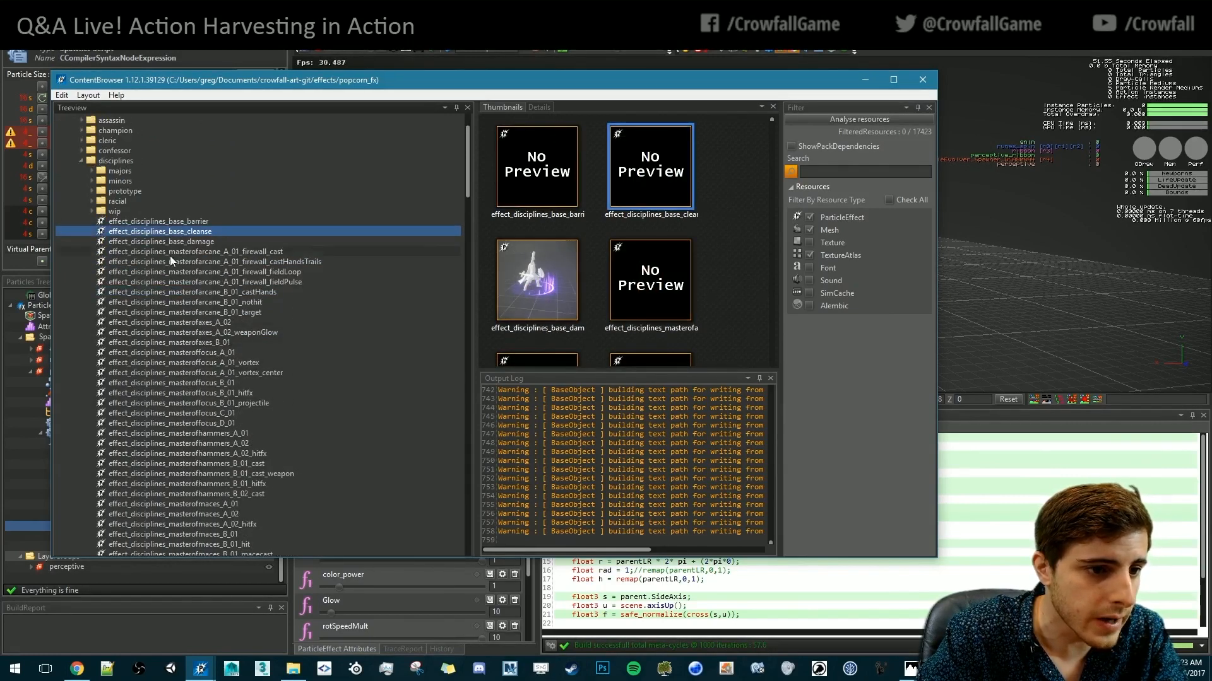
scroll(208, 382, down, 9)
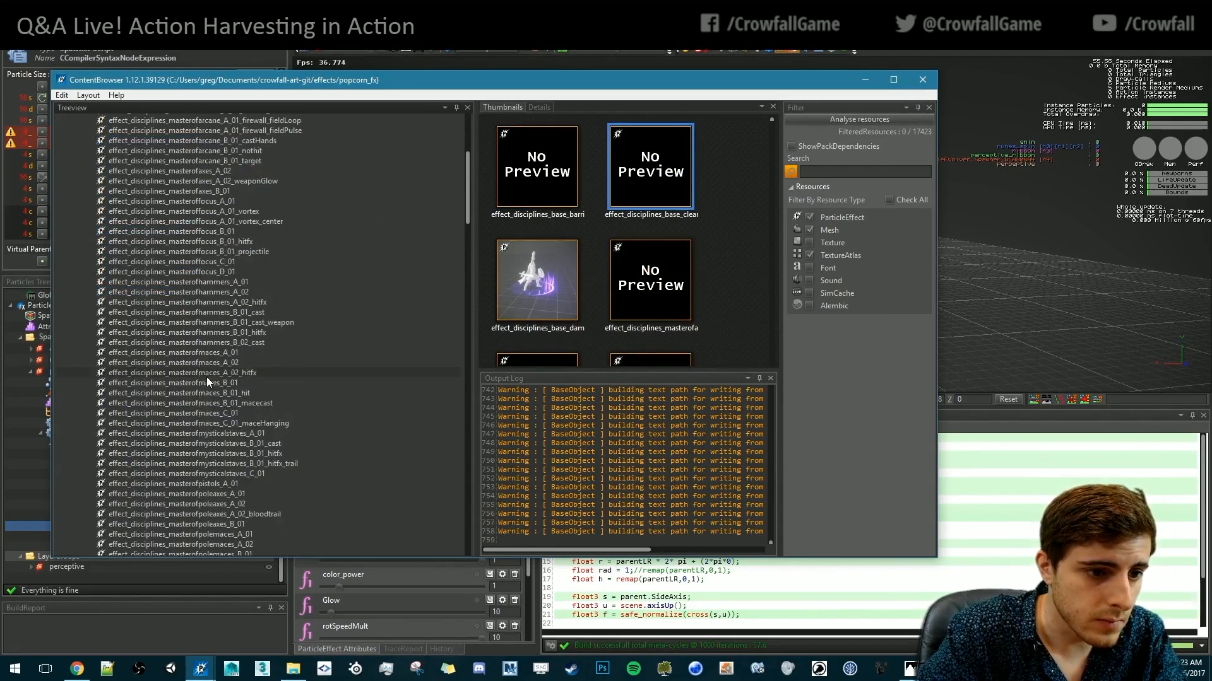
scroll(215, 398, up, 7)
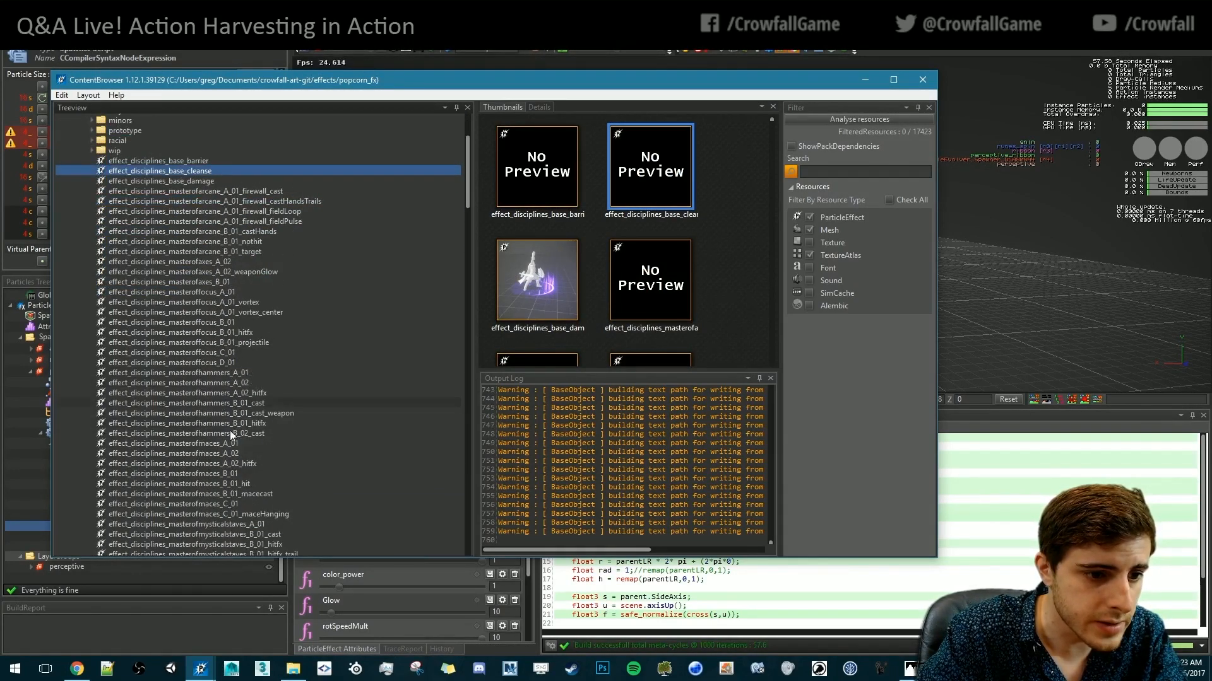
scroll(240, 475, down, 7)
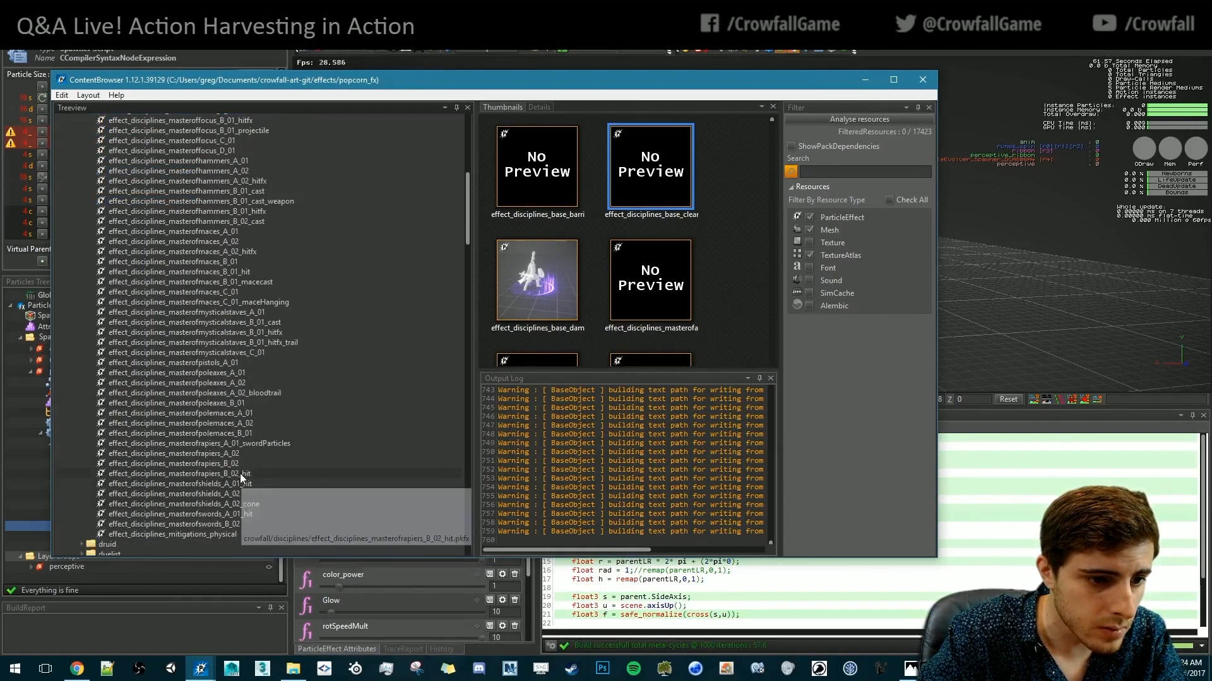
double_click(238, 514)
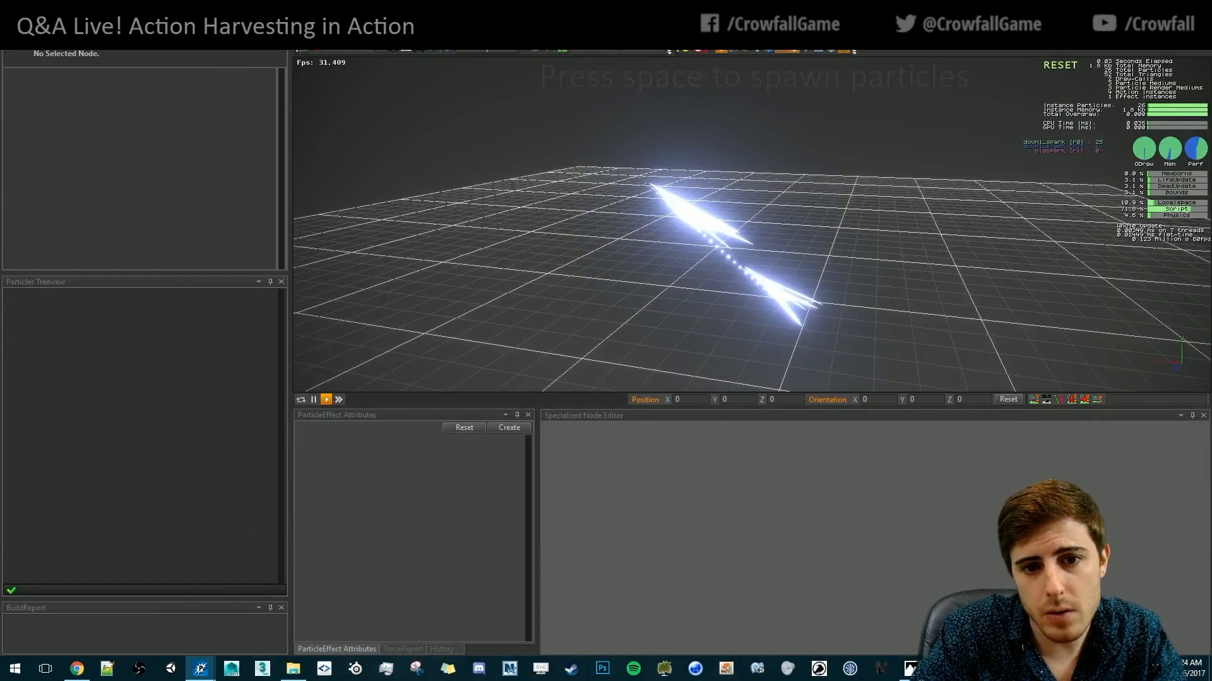
click(1197, 7)
scroll(270, 339, up, 1)
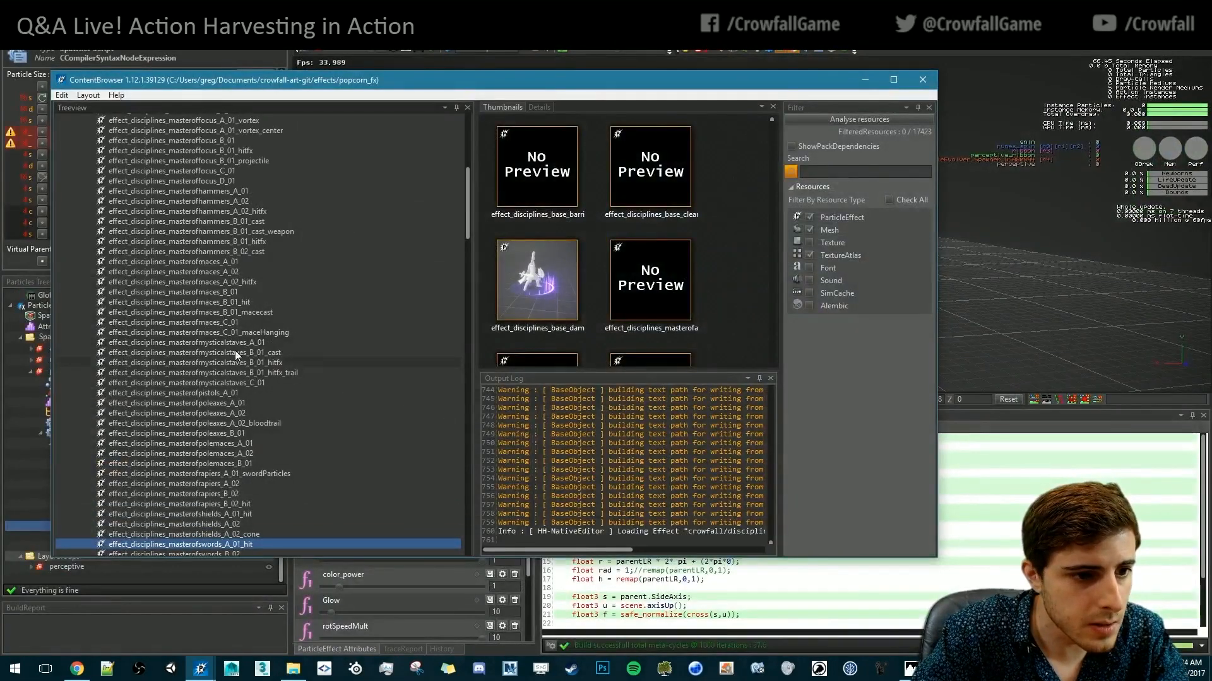
Preview effect_disciplines_masterofmaces_B_01 from the disciplines folder, and look through the effects in the cleric folder
double_click(231, 290)
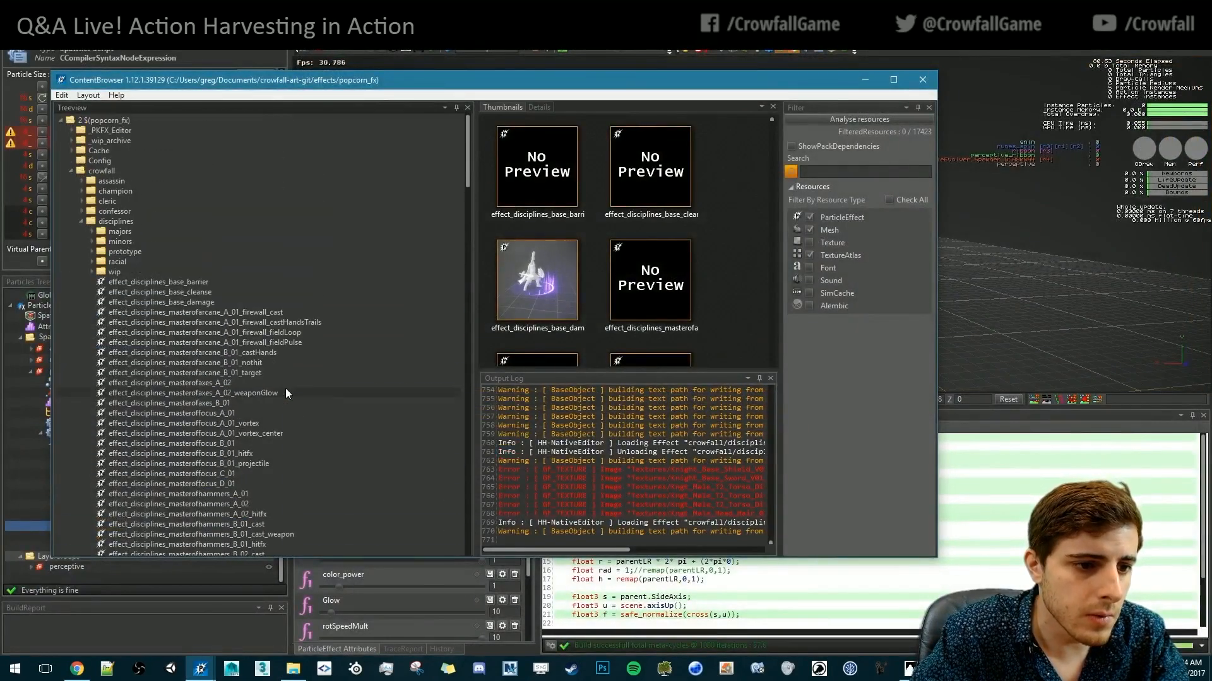
click(82, 202)
scroll(161, 282, down, 2)
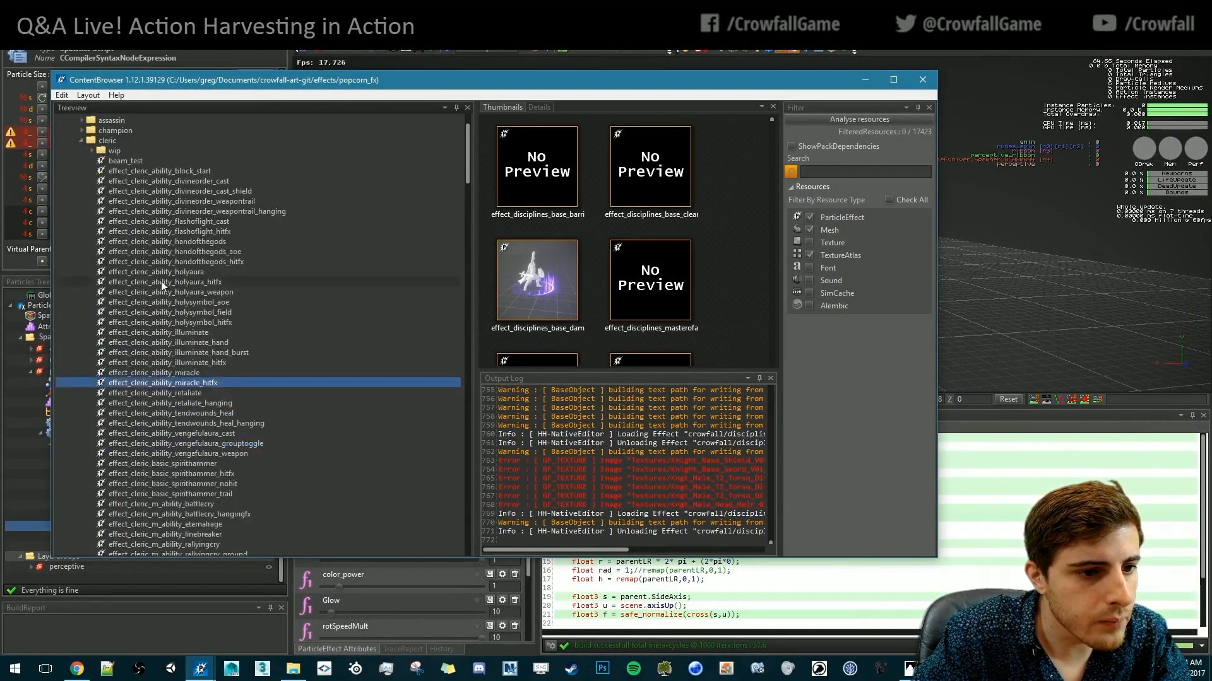
scroll(259, 442, down, 7)
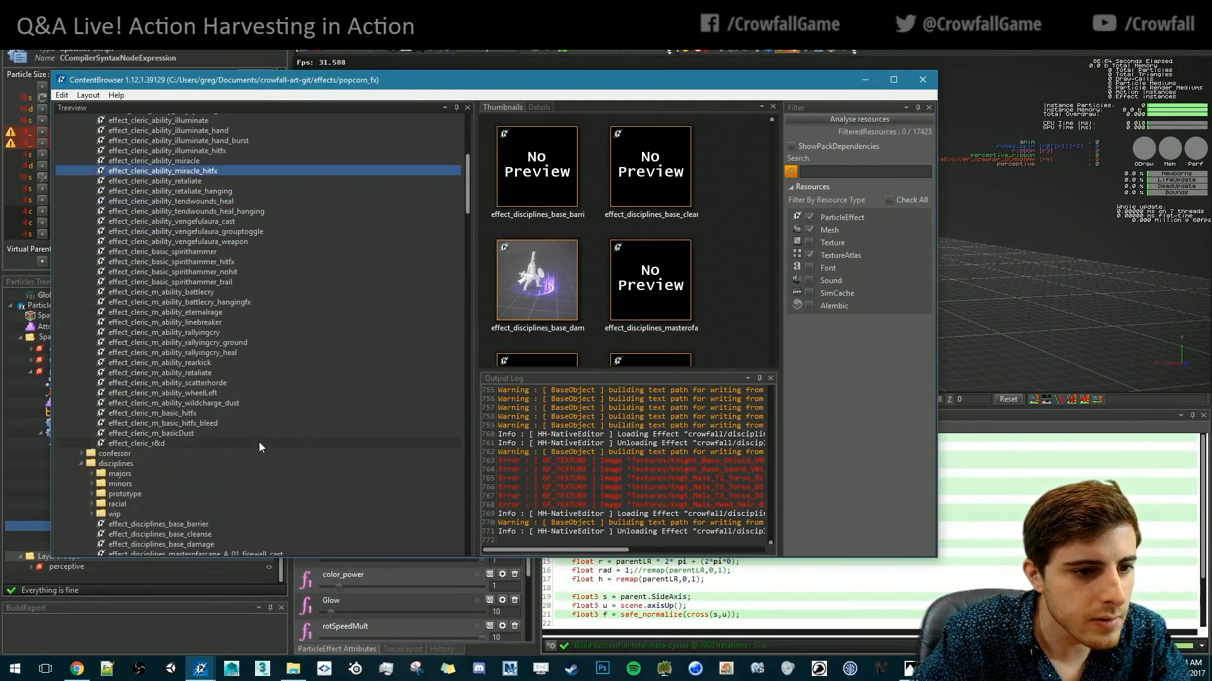
scroll(234, 441, up, 6)
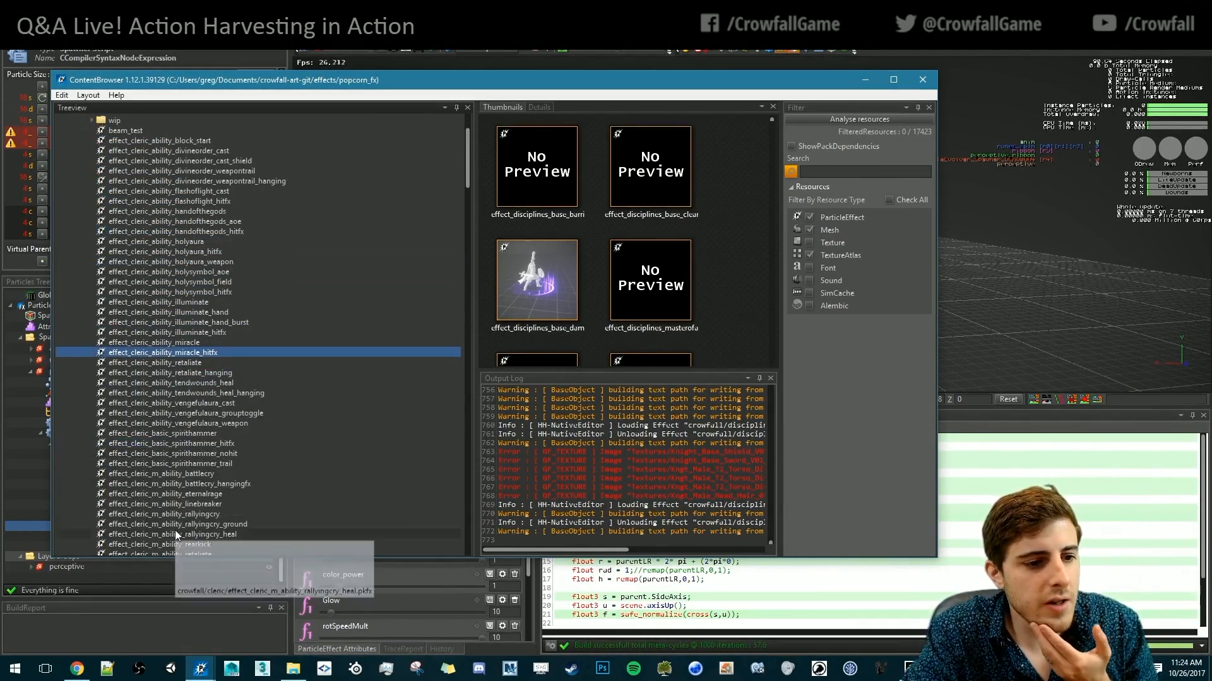
Open effect_cleric_basic_spirithammer_hitfx and examine the flying hammer and its fiery trail from several angles
click(207, 444)
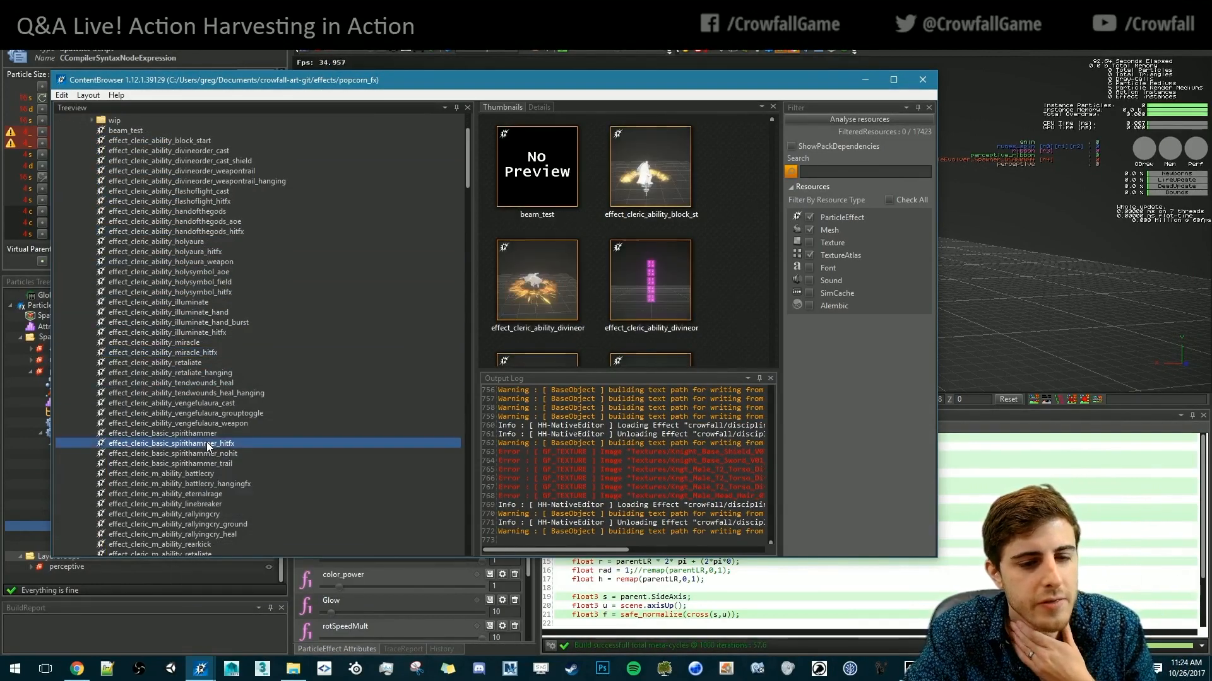
double_click(207, 443)
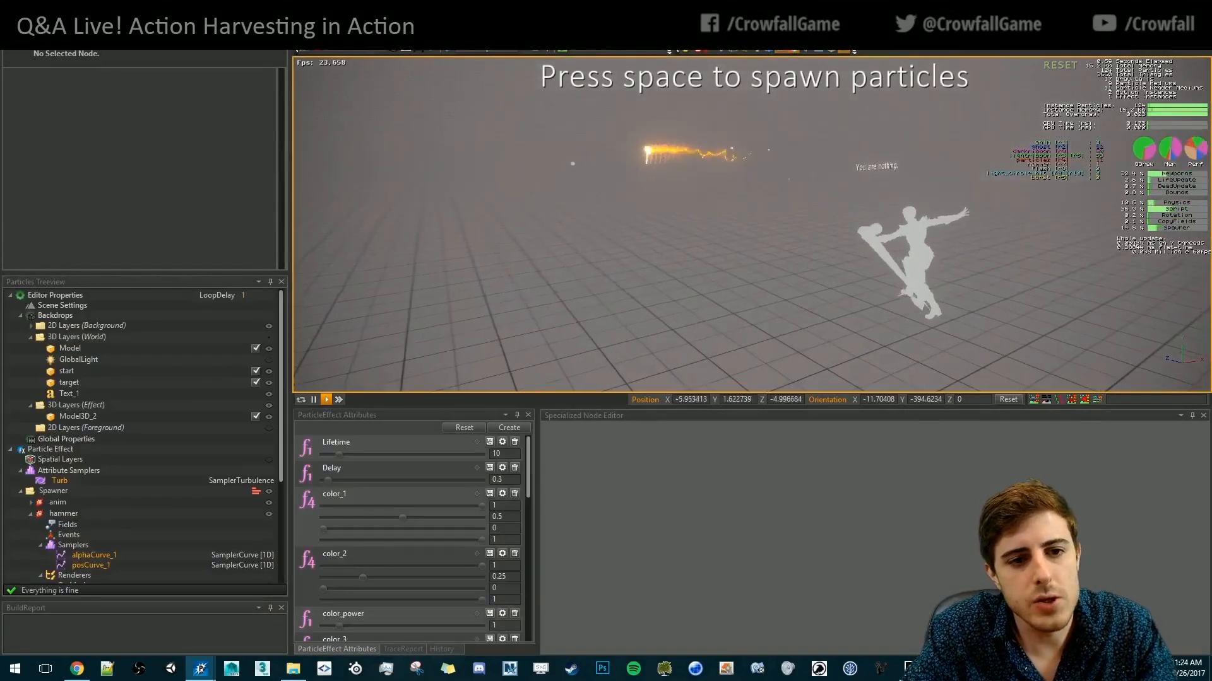
scroll(751, 224, up, 2)
alt+drag(852, 176, 757, 298)
mouse_move(757, 298)
alt+right_down()
mouse_move(773, 295)
mouse_move(742, 284)
alt+right_up()
alt+middle_drag(742, 284, 756, 281)
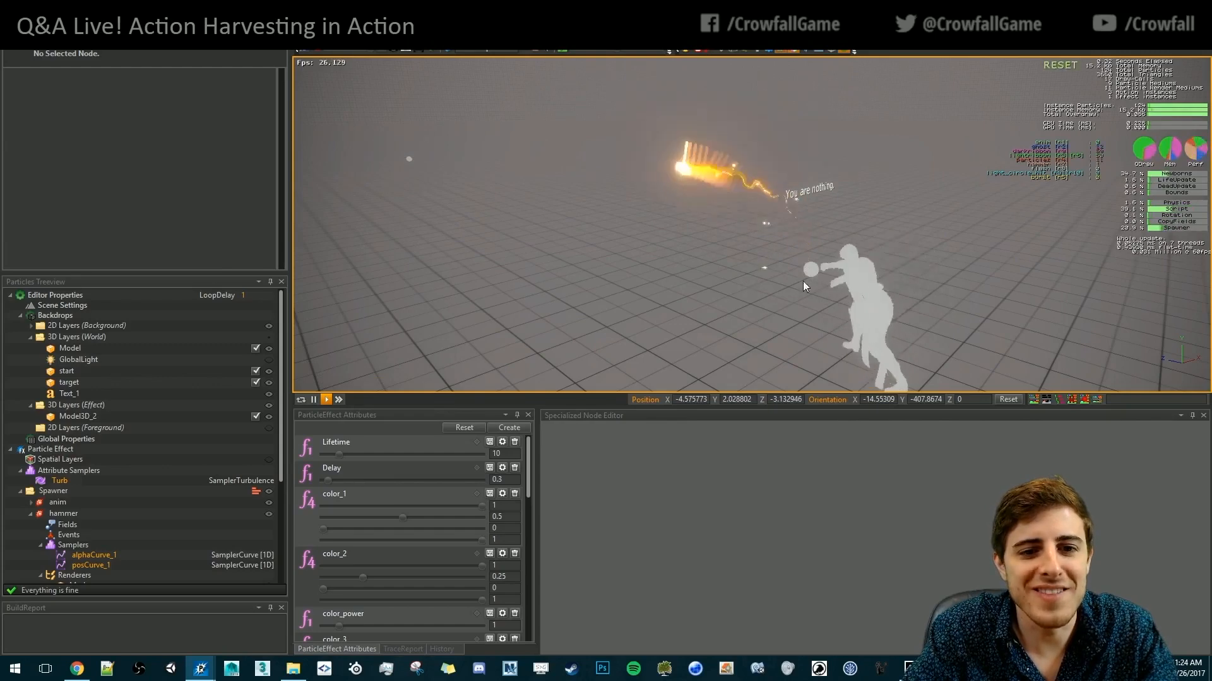
alt+drag(803, 281, 757, 283)
alt+right_drag(757, 283, 725, 106)
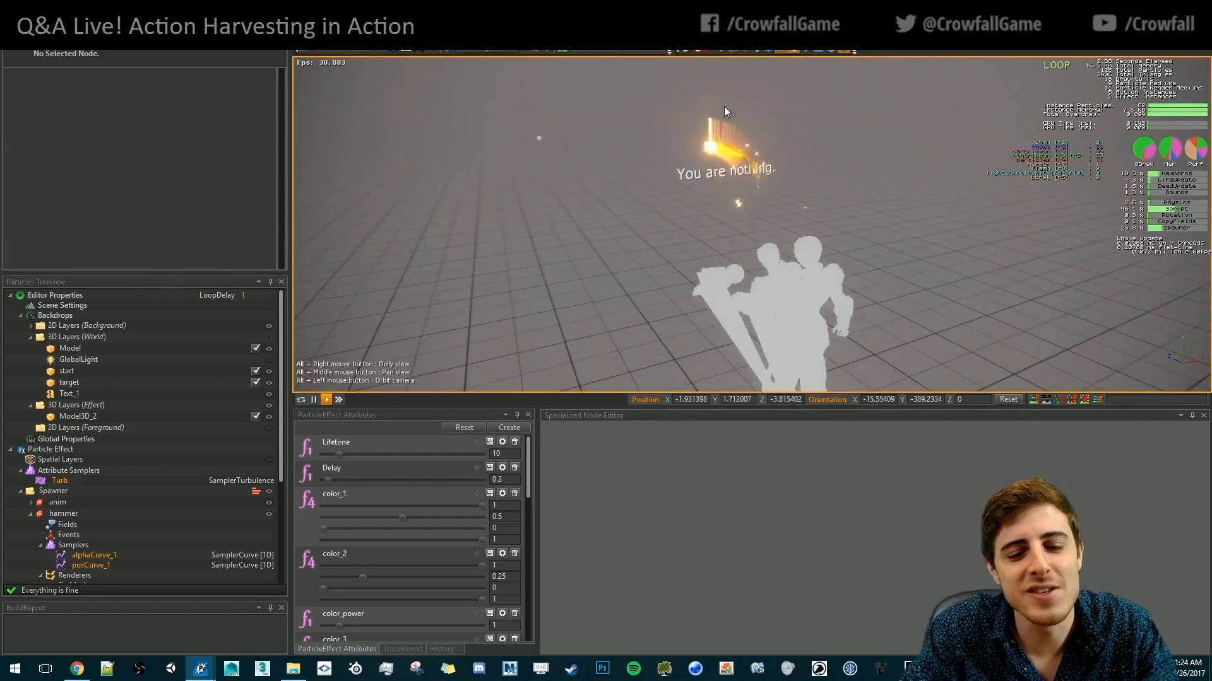
alt+right_drag(757, 190, 800, 31)
alt+middle_drag(801, 26, 797, 75)
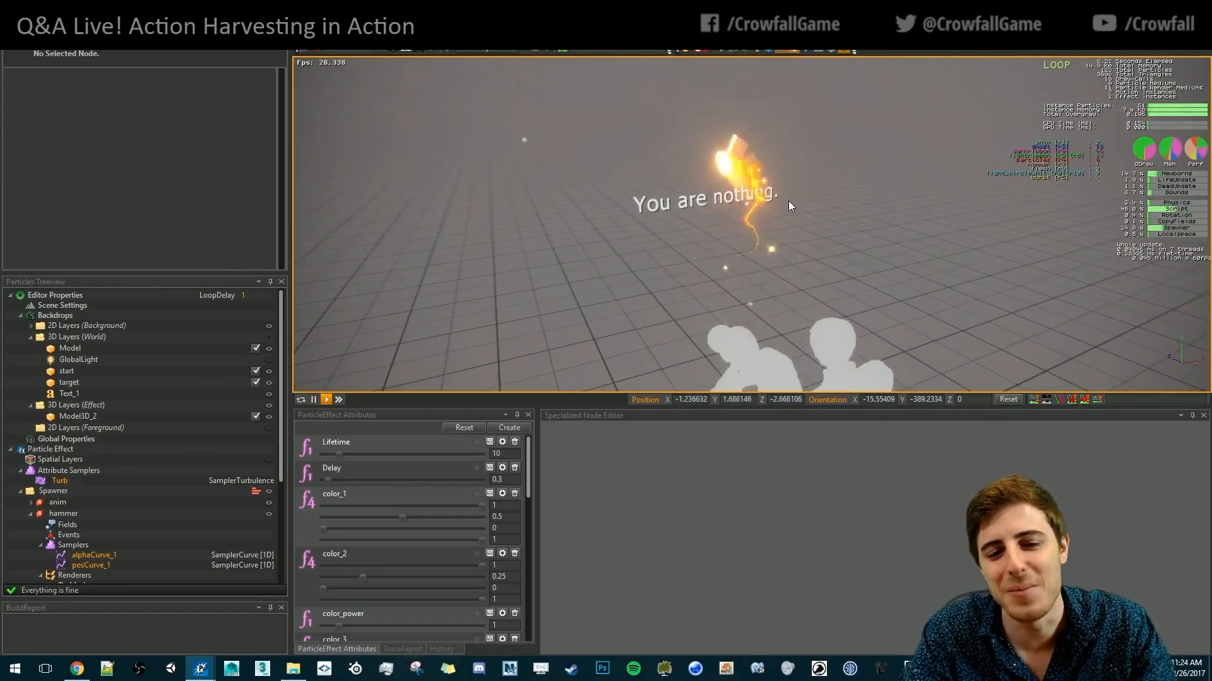
alt+right_drag(789, 201, 785, 161)
mouse_move(776, 230)
alt+right_down()
mouse_move(775, 244)
mouse_move(774, 214)
alt+right_up()
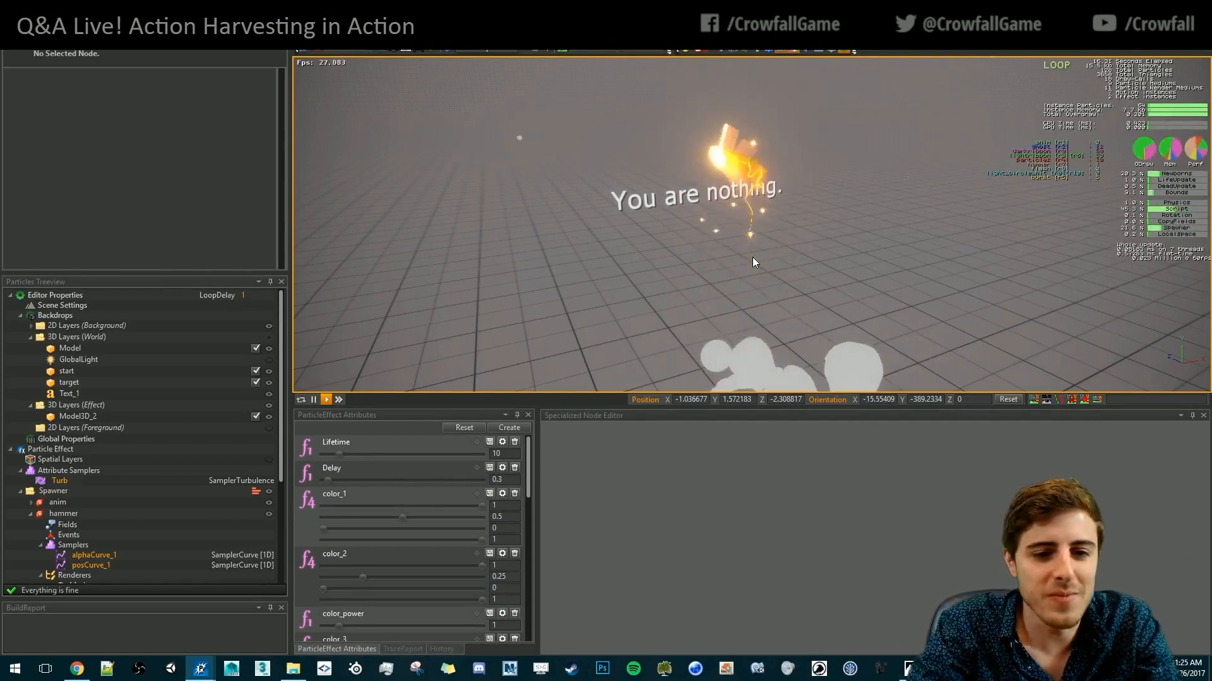
mouse_move(770, 263)
alt+mouse_down()
mouse_move(725, 275)
mouse_move(782, 255)
alt+mouse_up()
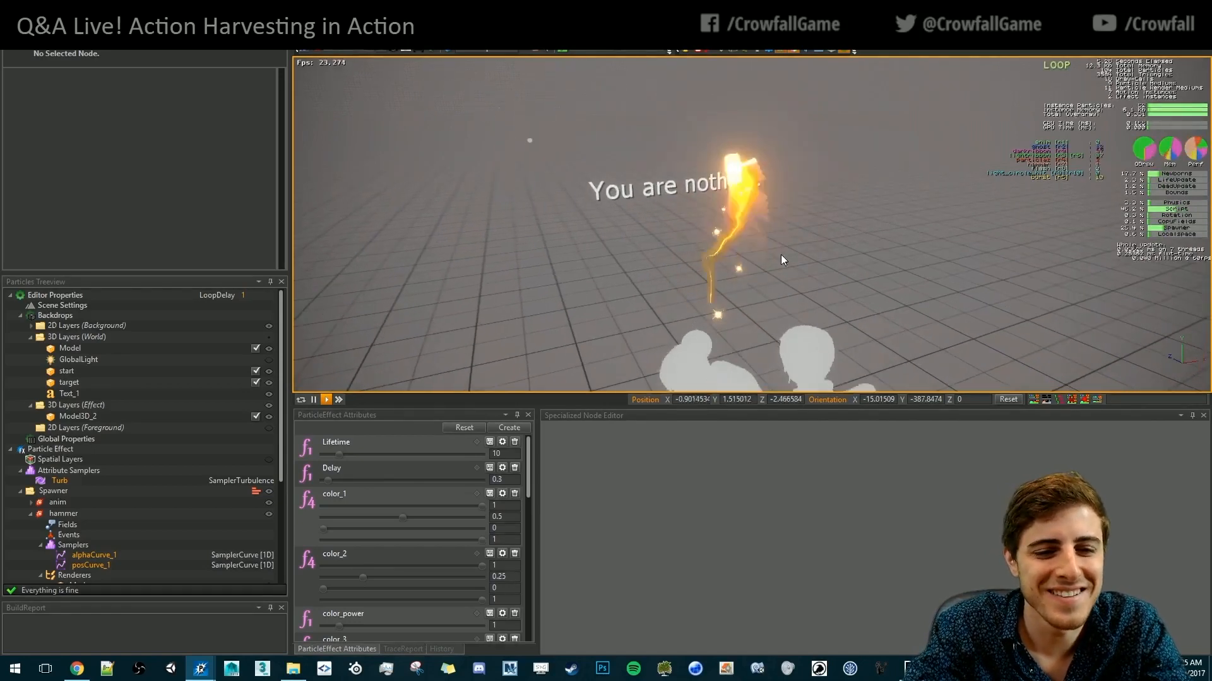
alt+right_drag(779, 252, 789, 346)
alt+drag(788, 346, 736, 355)
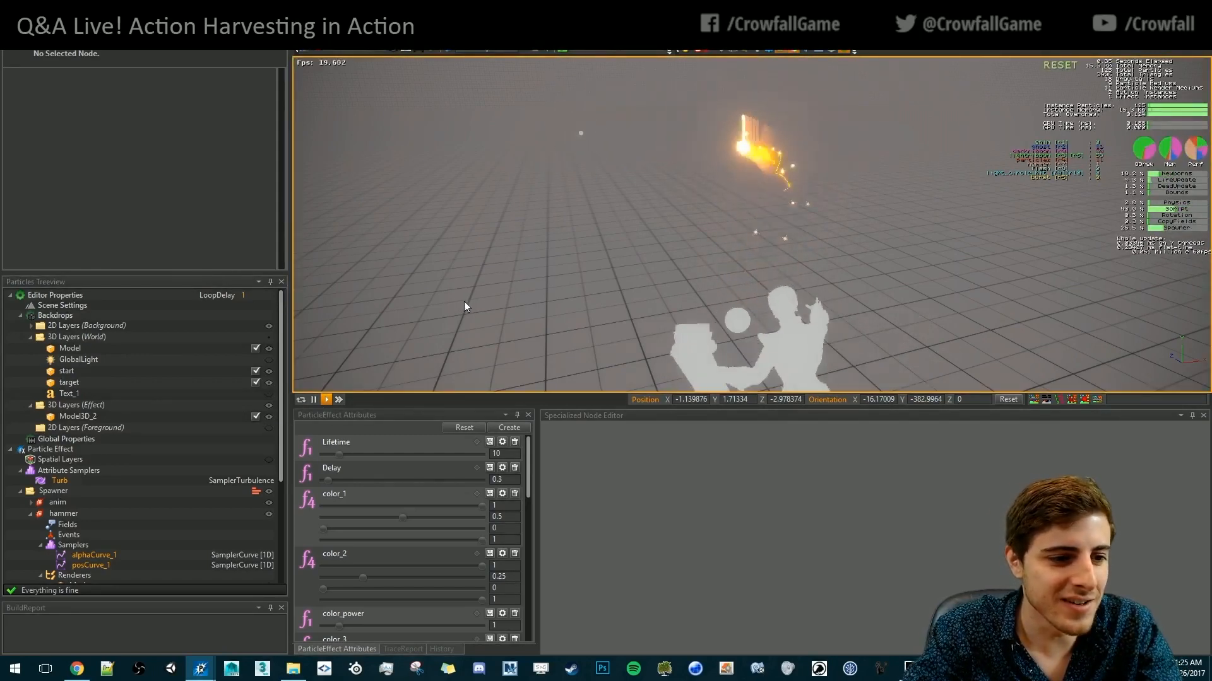
Hide the Text_1 backdrop in the spirit hammer effect and view the hammer's flight without the text
click(274, 395)
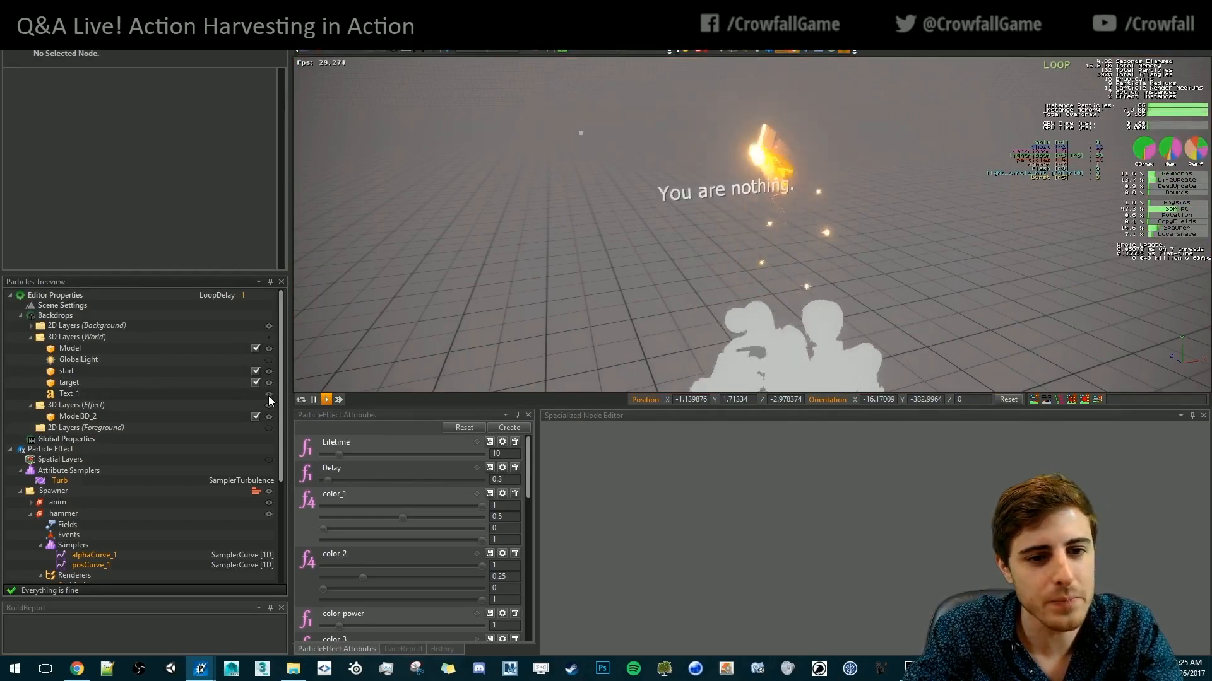
click(268, 397)
scroll(668, 218, up, 2)
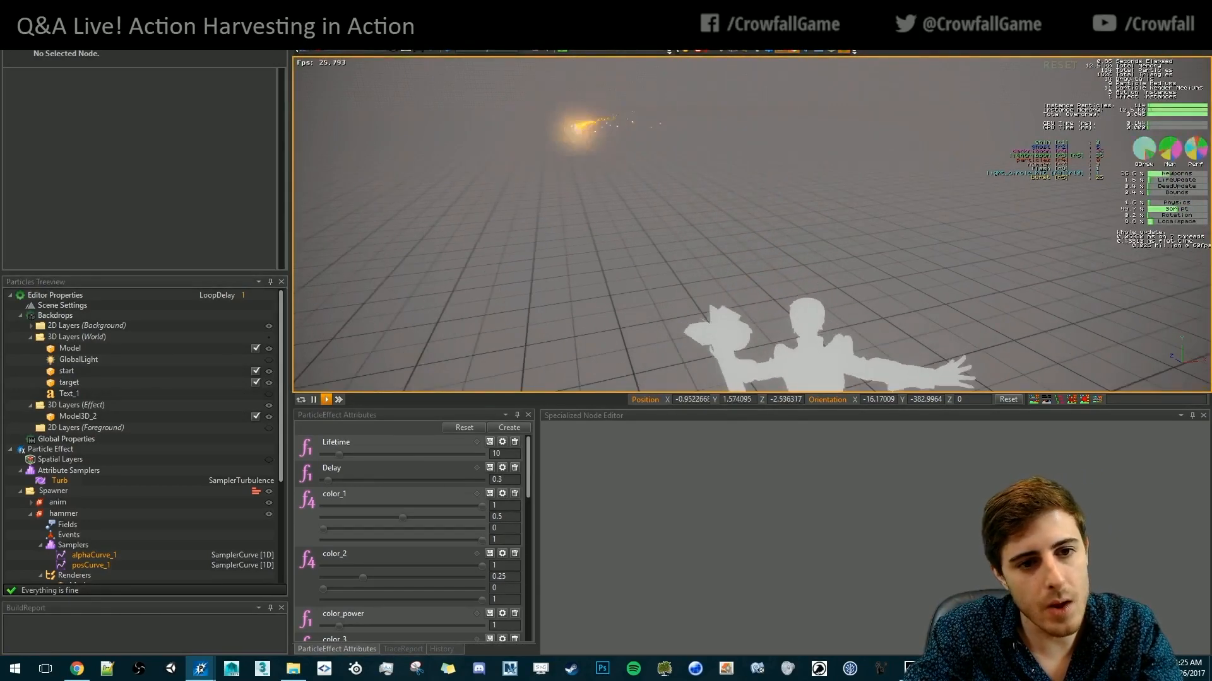
scroll(763, 286, down, 2)
alt+drag(763, 286, 840, 267)
scroll(165, 466, down, 1)
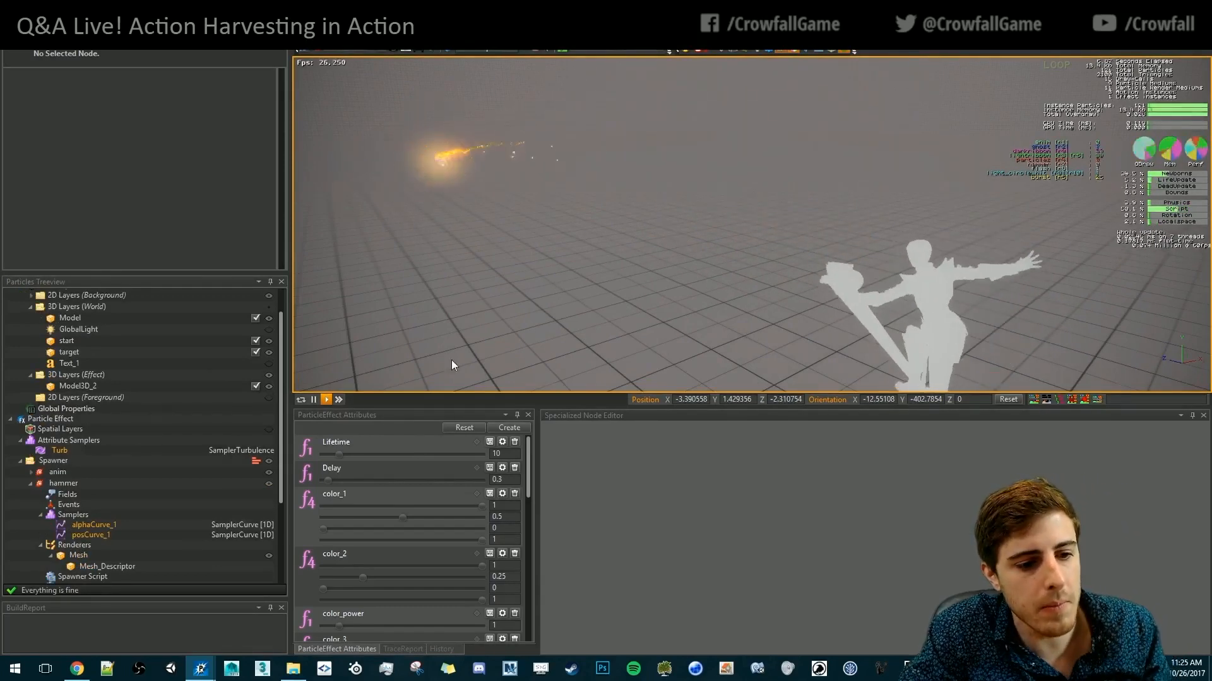
Set the first component of the spirit hammer effect's Target2 attribute to 5
scroll(370, 551, down, 5)
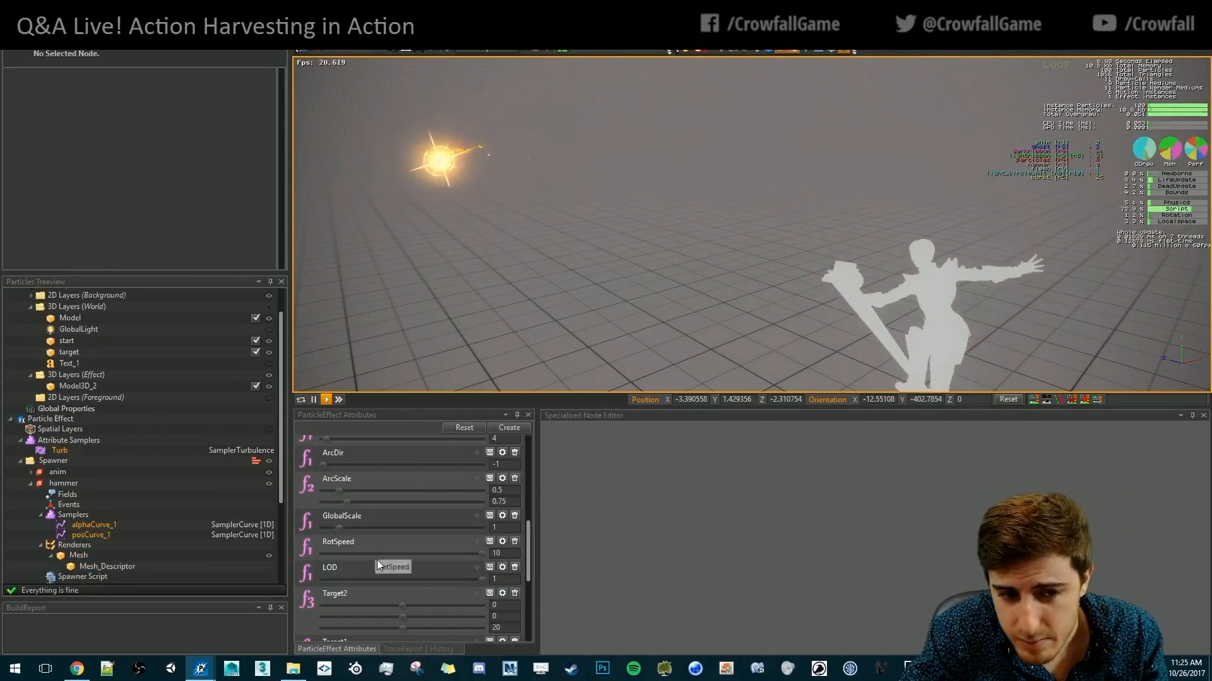
scroll(377, 559, down, 3)
mouse_move(405, 515)
mouse_down()
mouse_move(373, 513)
mouse_move(407, 510)
mouse_up()
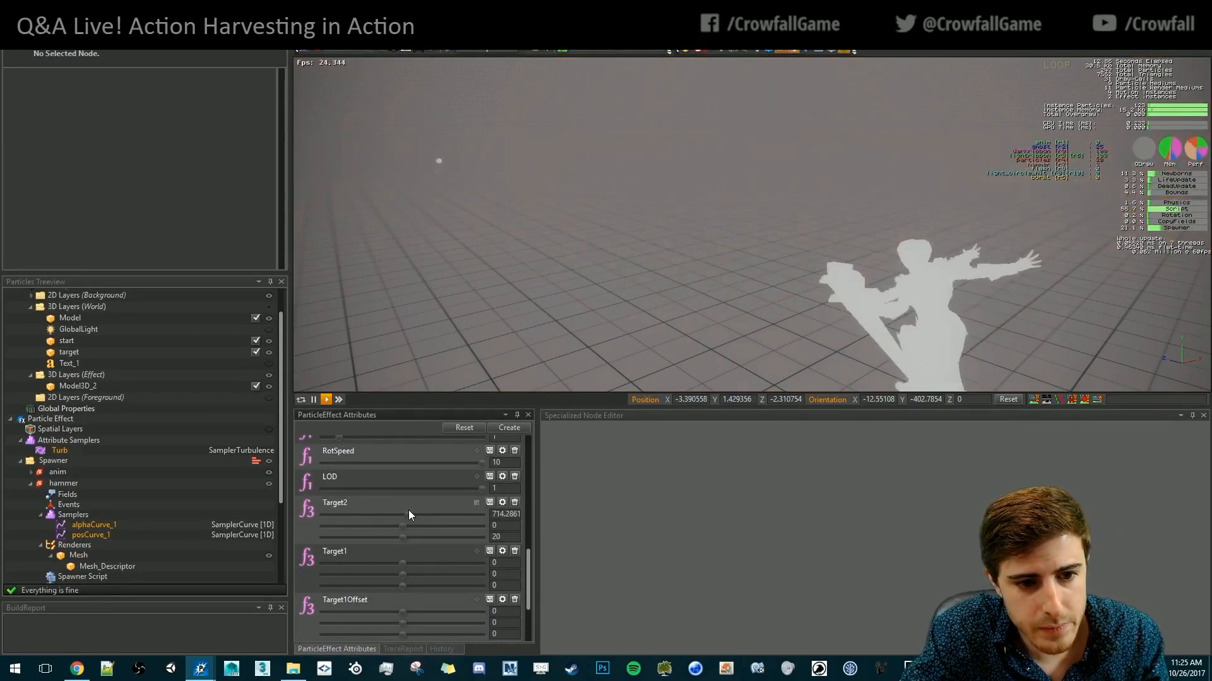
double_click(510, 515)
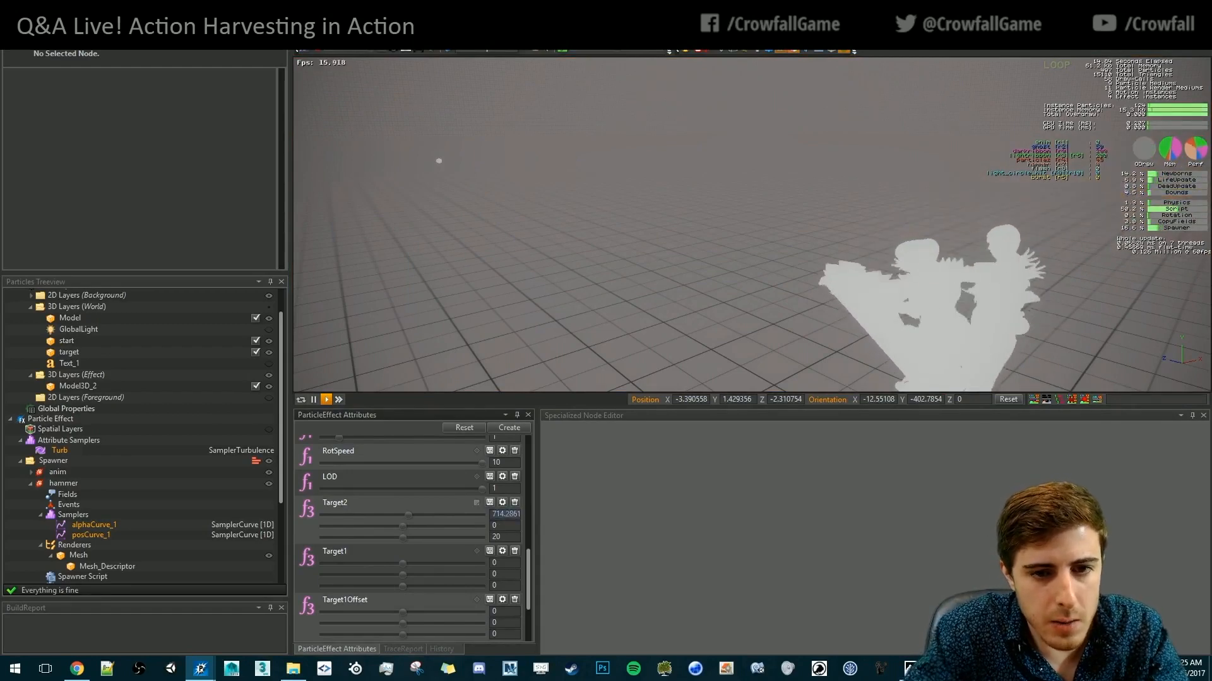
text(5)
key(Return)
Examine the hammer's flight toward the adjusted target from behind and from the side, and close the effect's editor
alt+drag(805, 282, 809, 290)
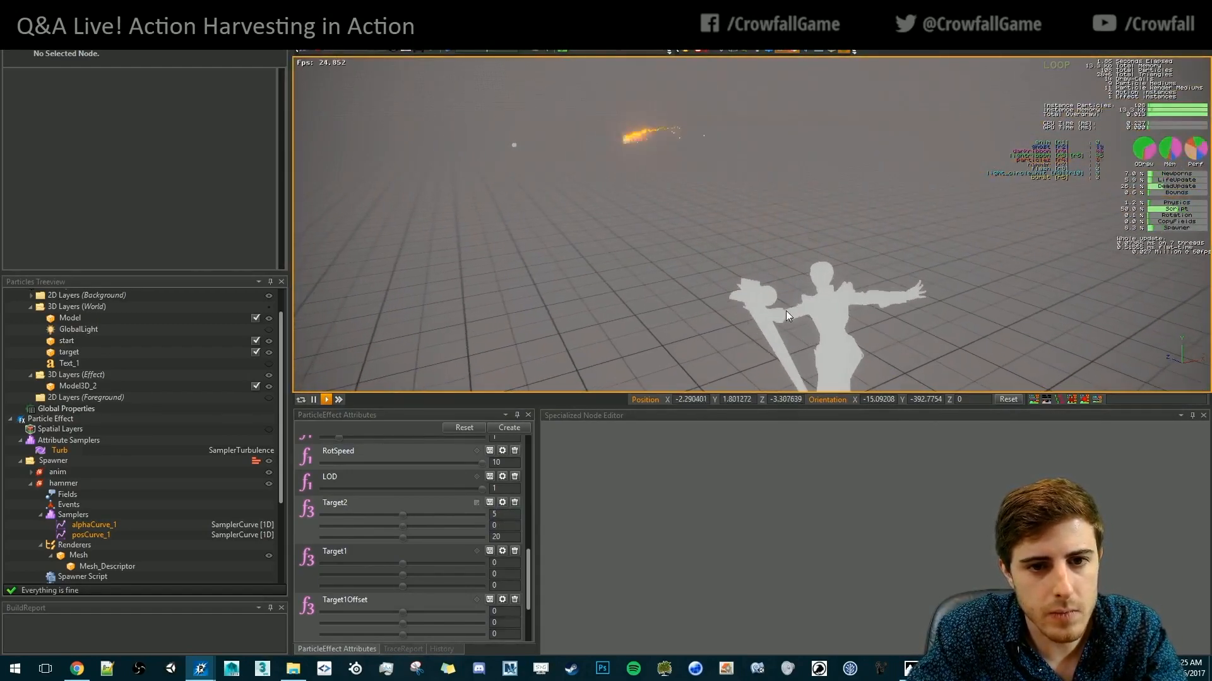
alt+drag(762, 282, 746, 287)
scroll(808, 278, down, 1)
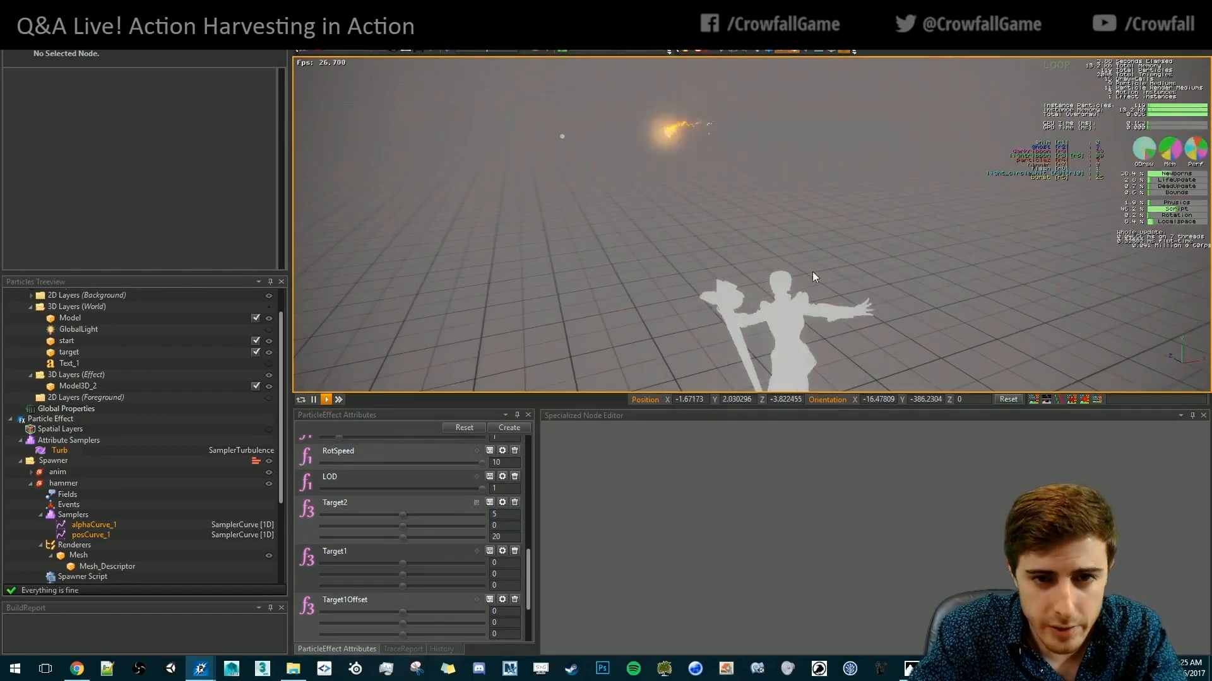
alt+drag(622, 219, 867, 238)
scroll(822, 245, up, 2)
alt+drag(748, 197, 730, 198)
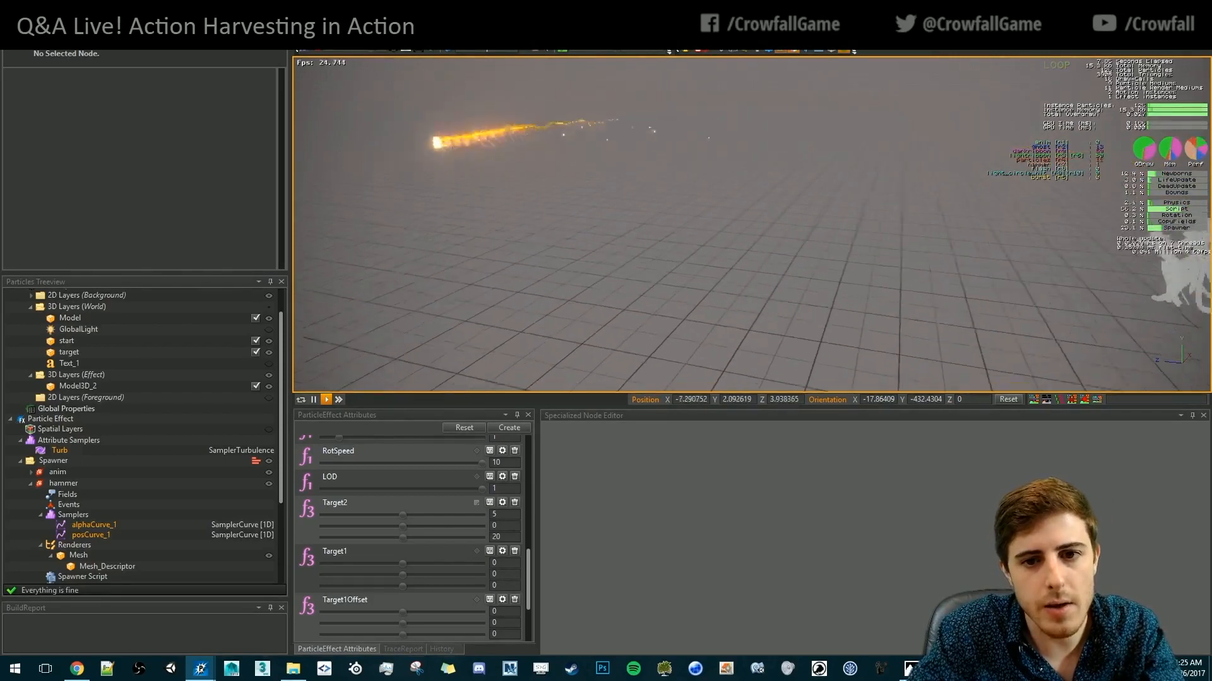
scroll(722, 271, down, 3)
alt+drag(773, 323, 683, 323)
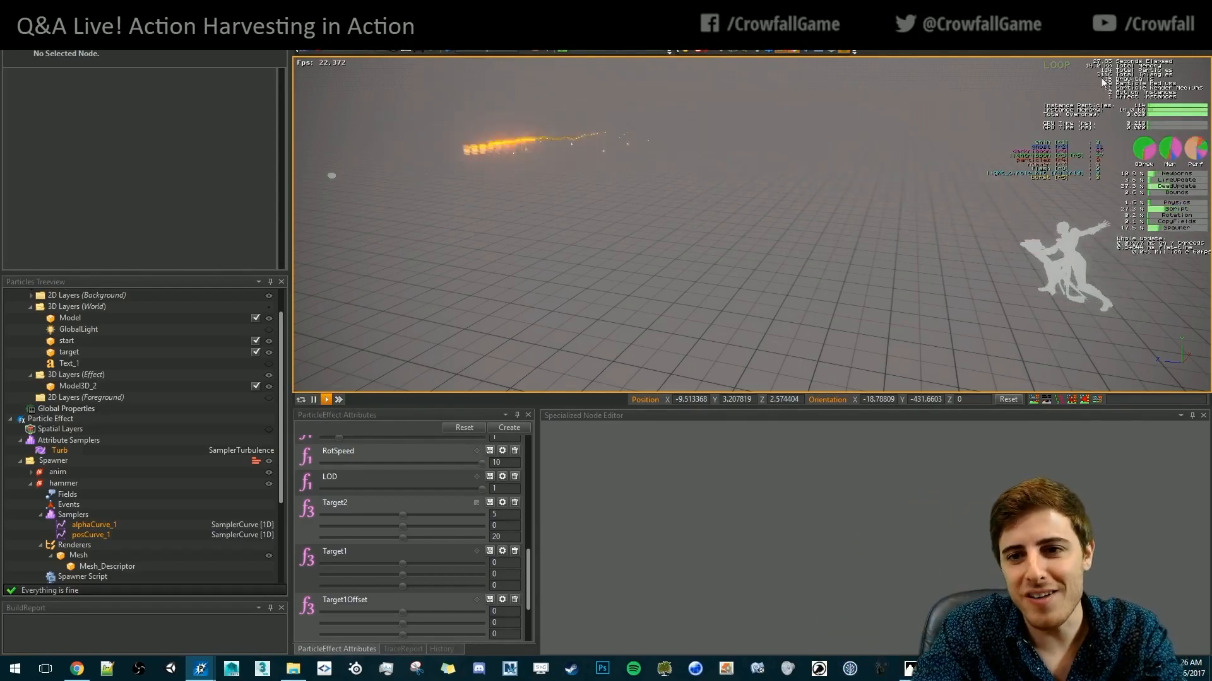
click(1198, 8)
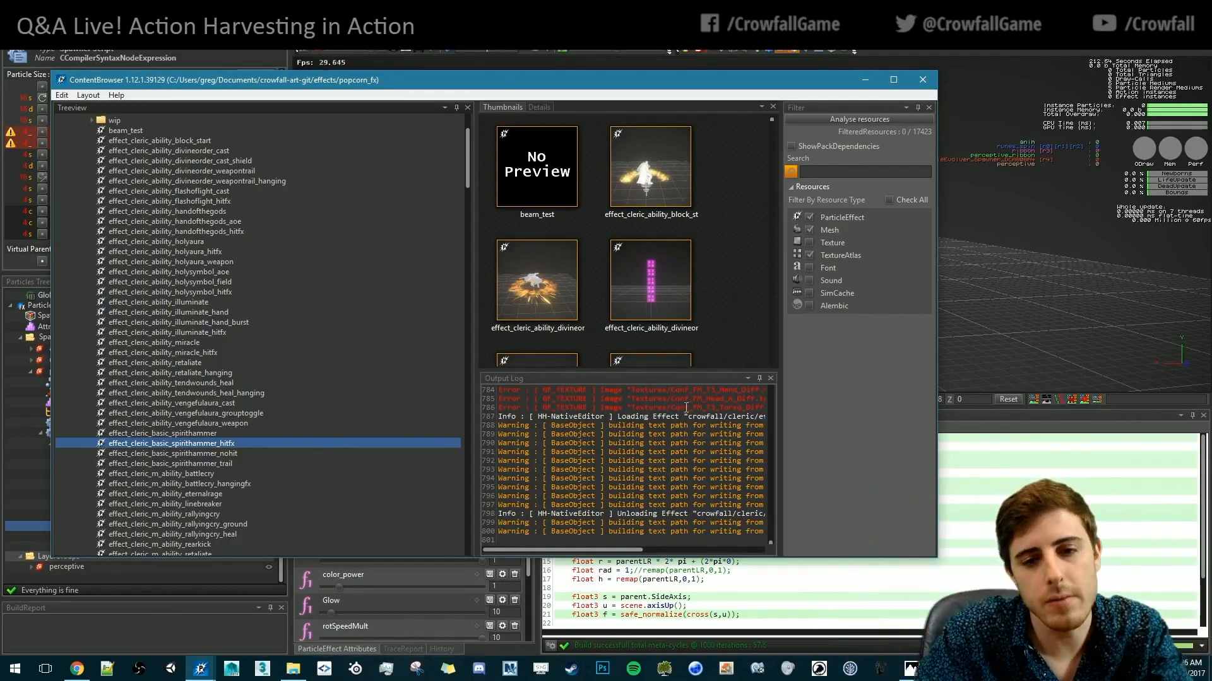
Return to the perceptive ribbon's Effect Editor and examine the curved ribbon from several angles
click(1199, 281)
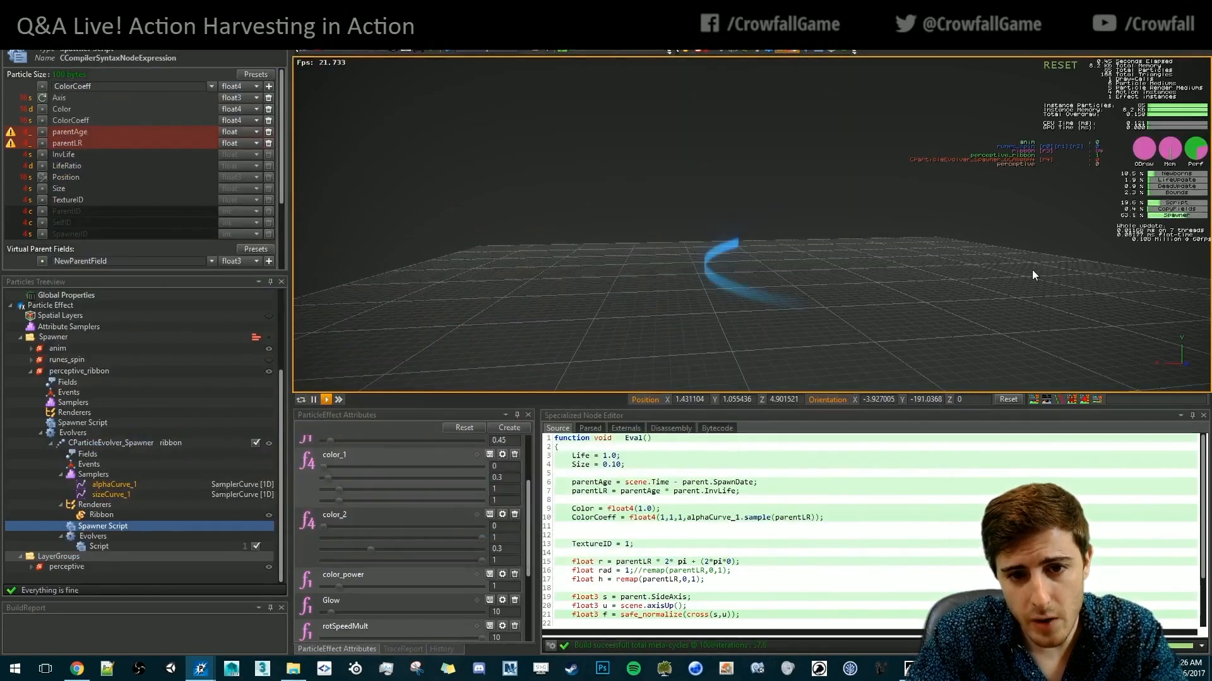
alt+drag(966, 312, 900, 288)
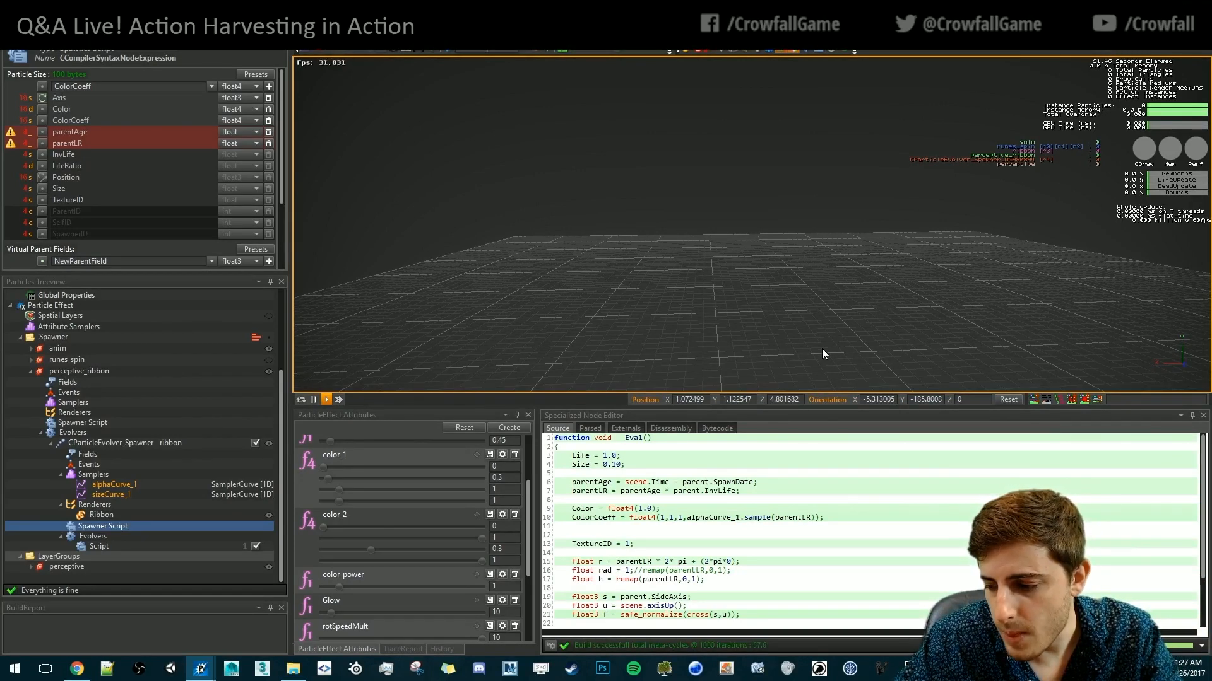
scroll(822, 348, up, 1)
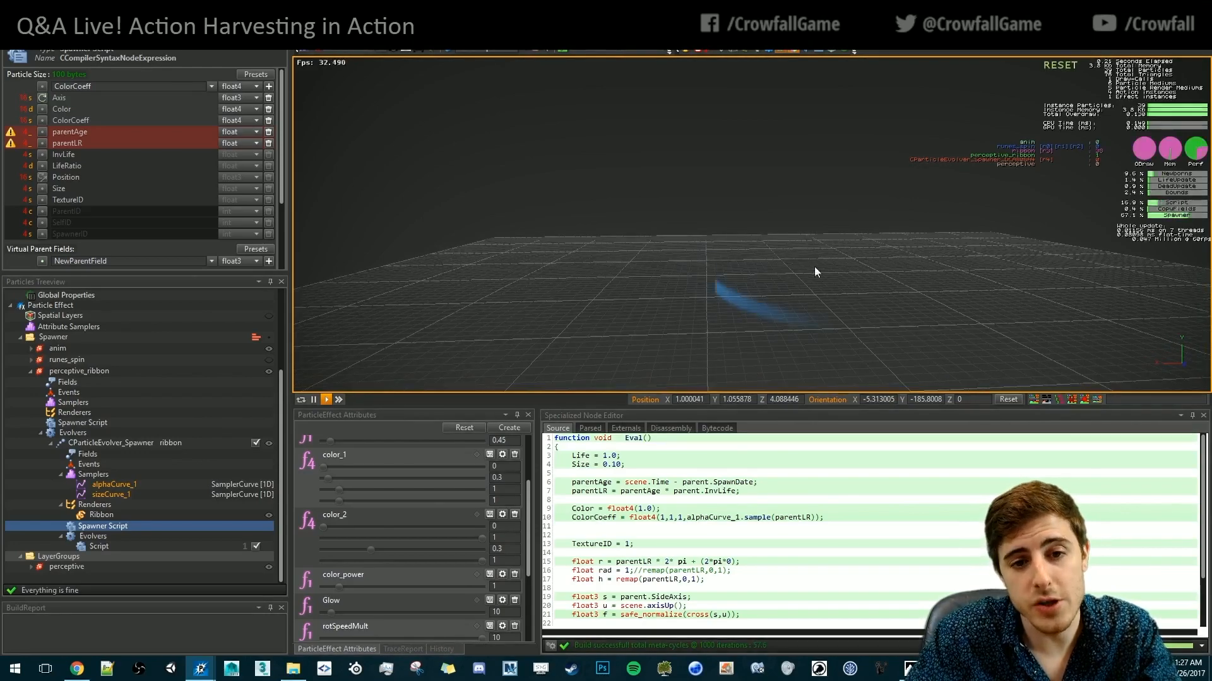
right_drag(784, 290, 714, 294)
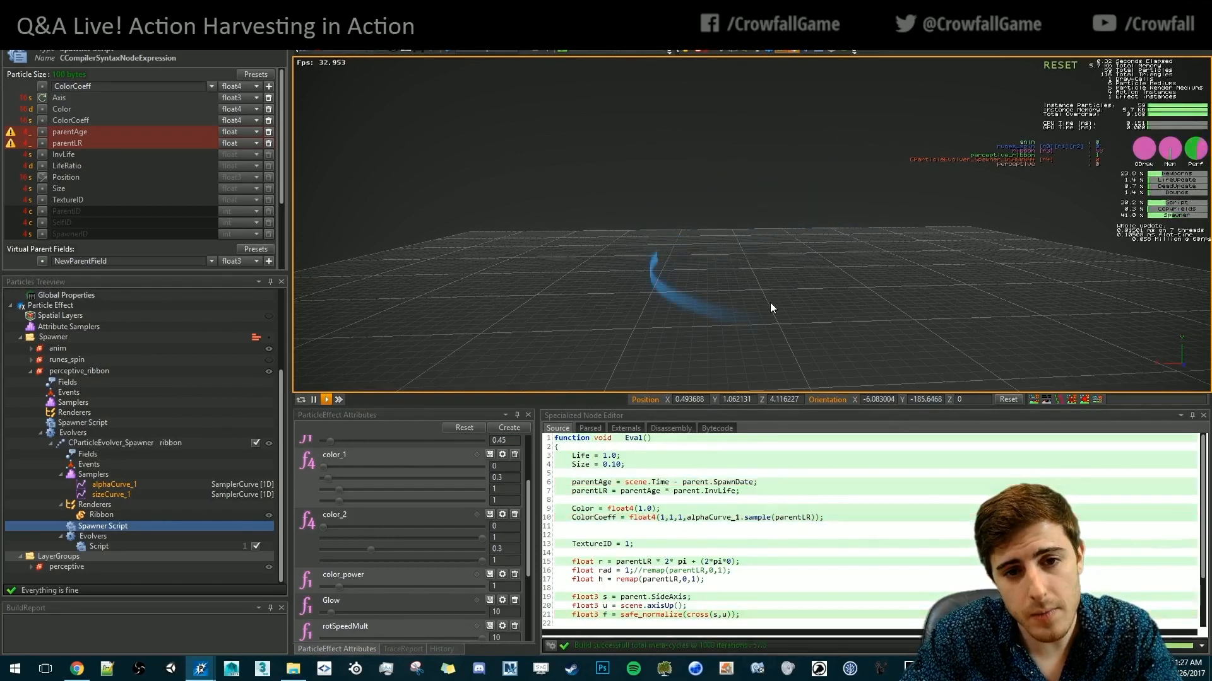
alt+drag(796, 341, 769, 317)
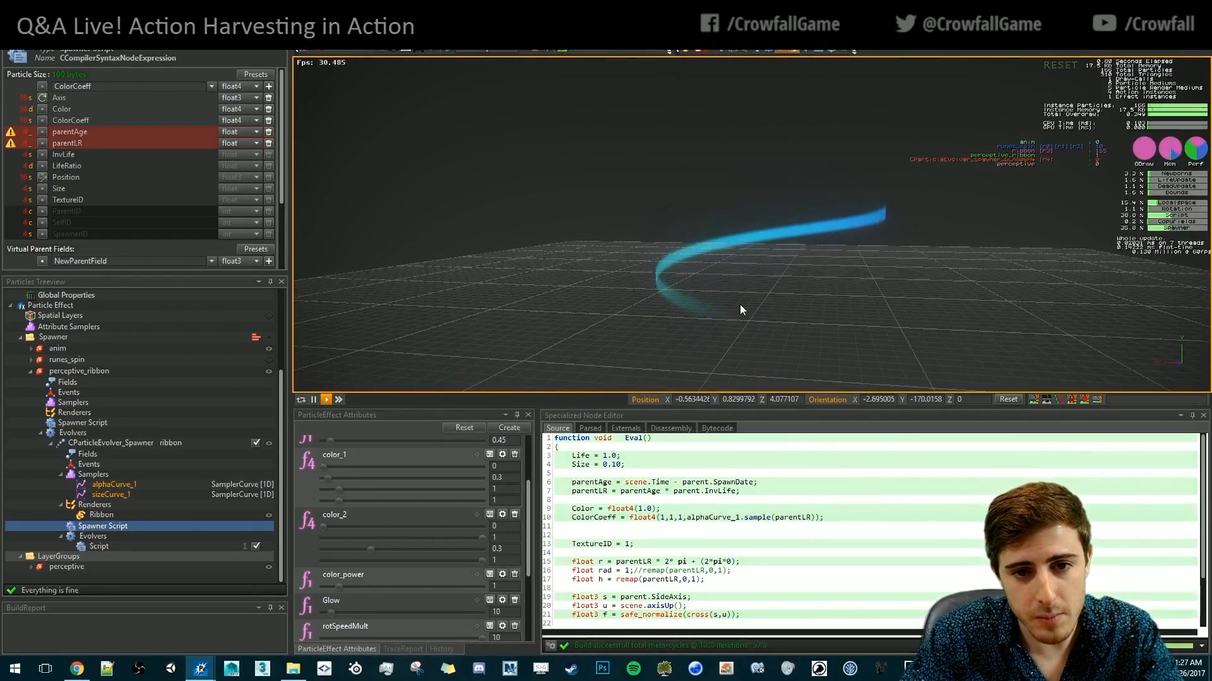
alt+drag(787, 310, 819, 310)
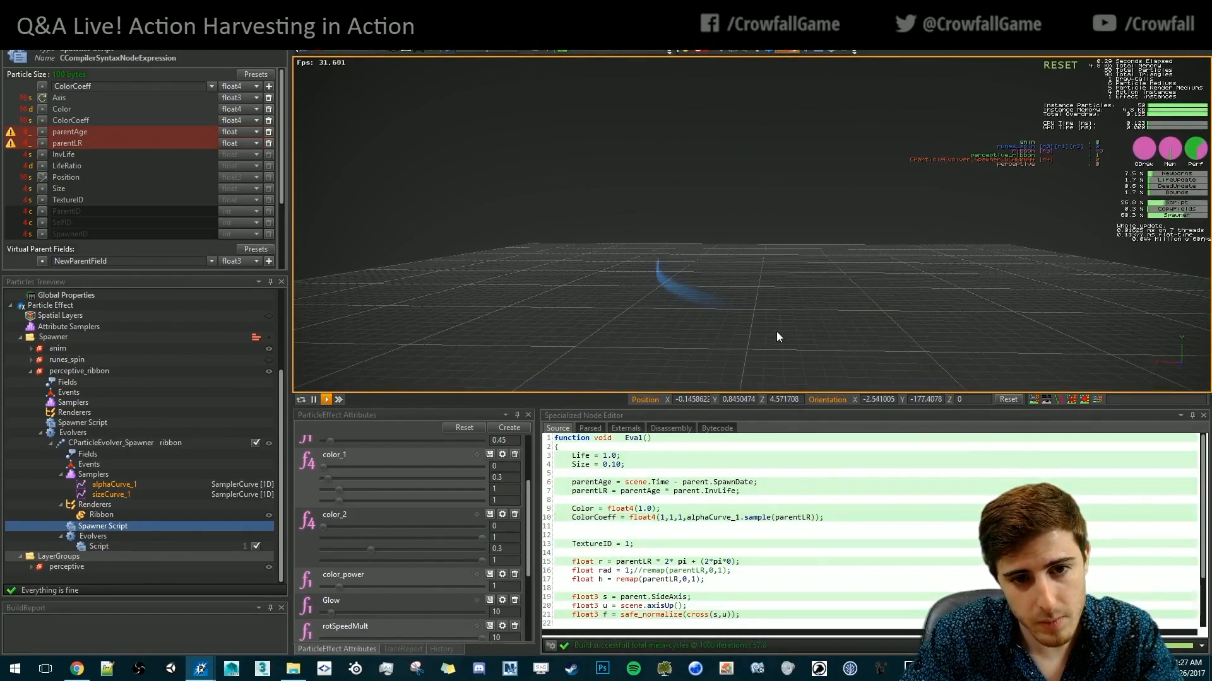
alt+drag(775, 248, 710, 346)
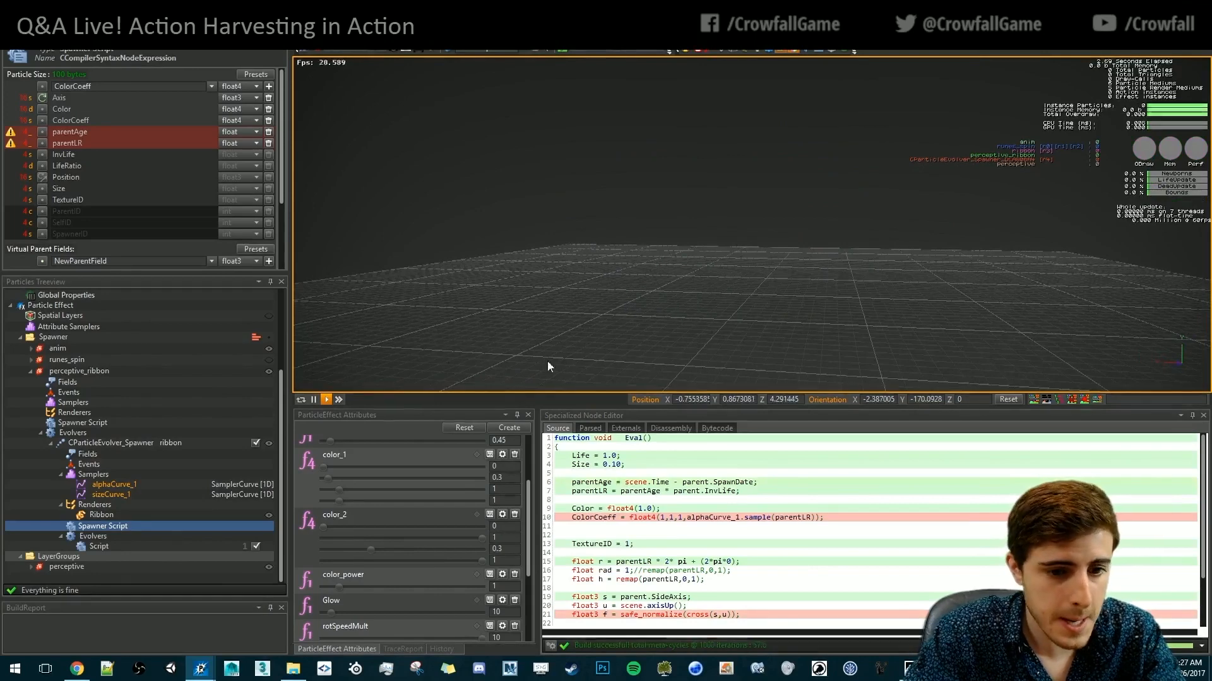
Respawn the ribbon effect several times to check how it fades along its curve
click(754, 491)
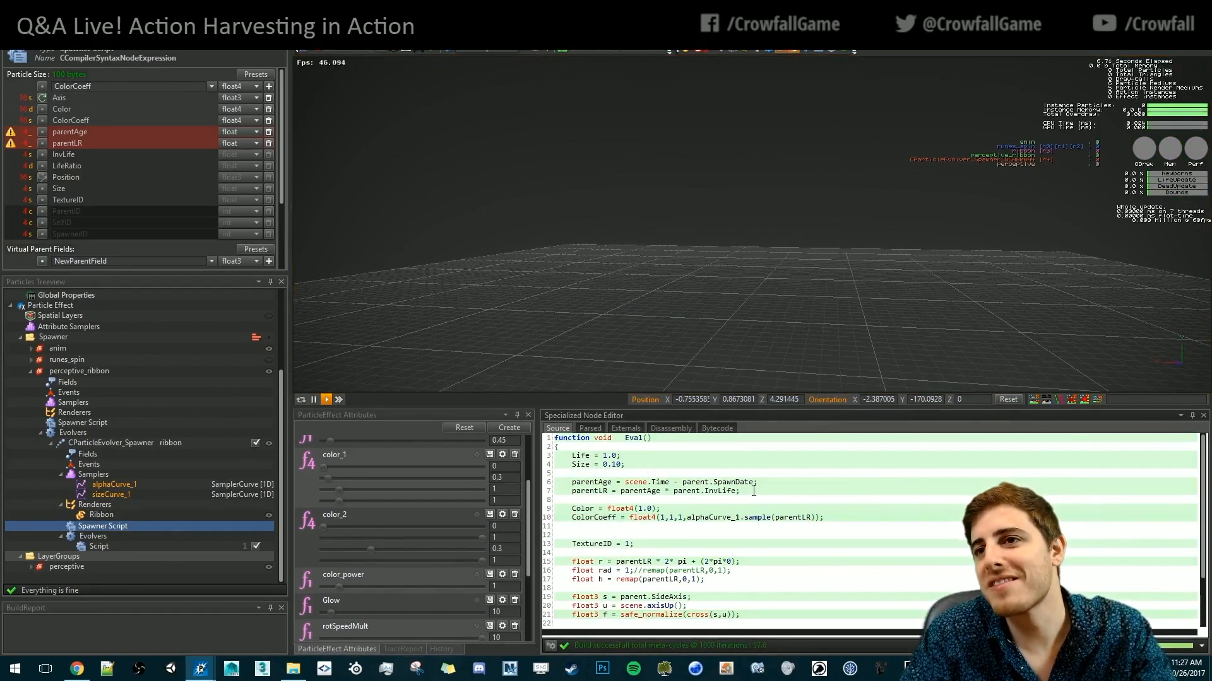
click(832, 348)
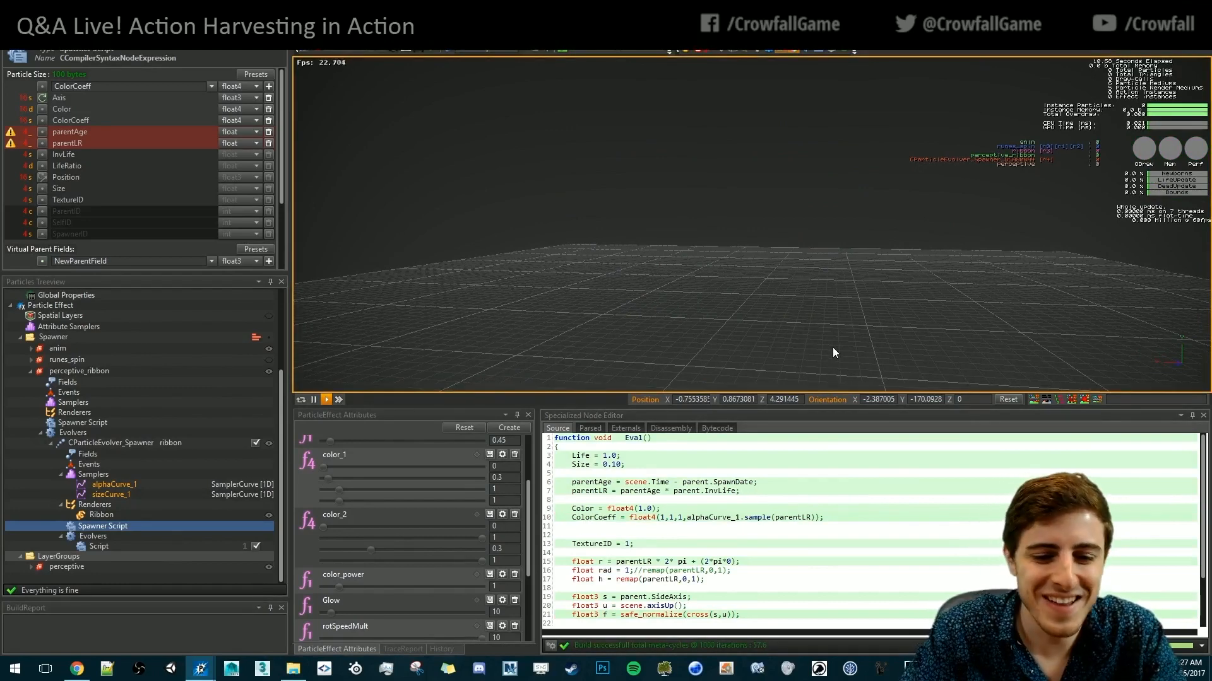
key(space)
key(space)
alt+drag(767, 348, 838, 346)
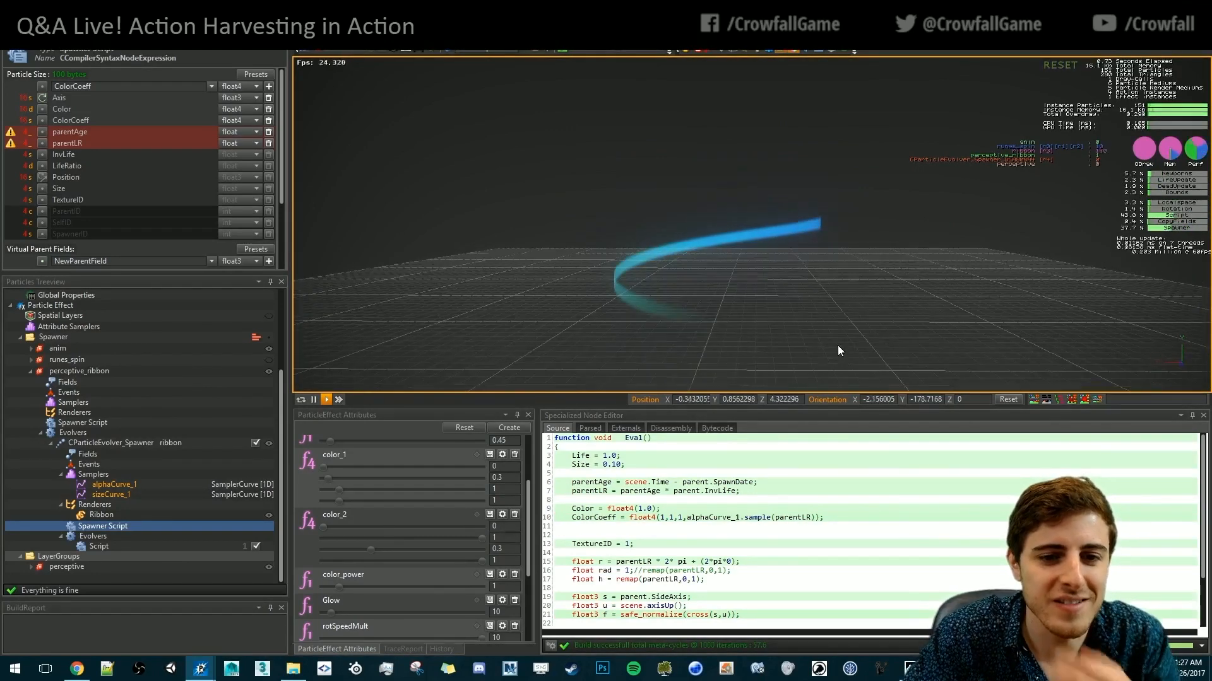
key(space)
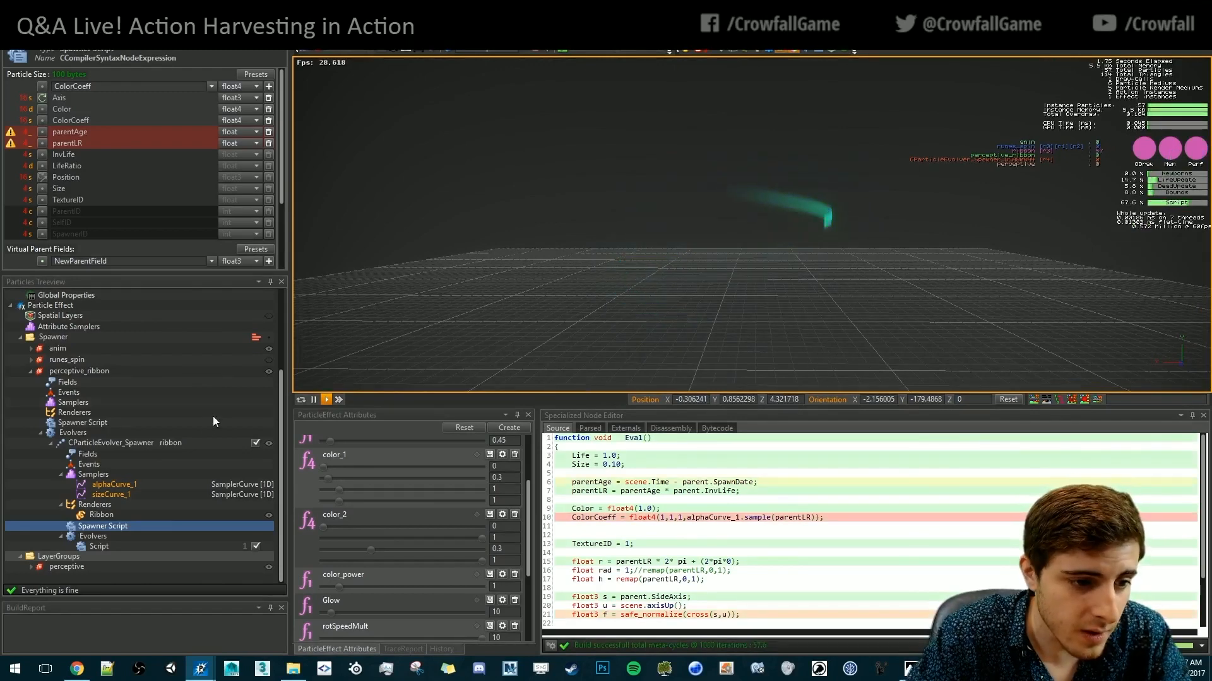
Remove the surplus blank lines between the ColorCoeff and TextureID lines in the ribbon evolver's Spawner Script
click(662, 519)
scroll(662, 522, down, 1)
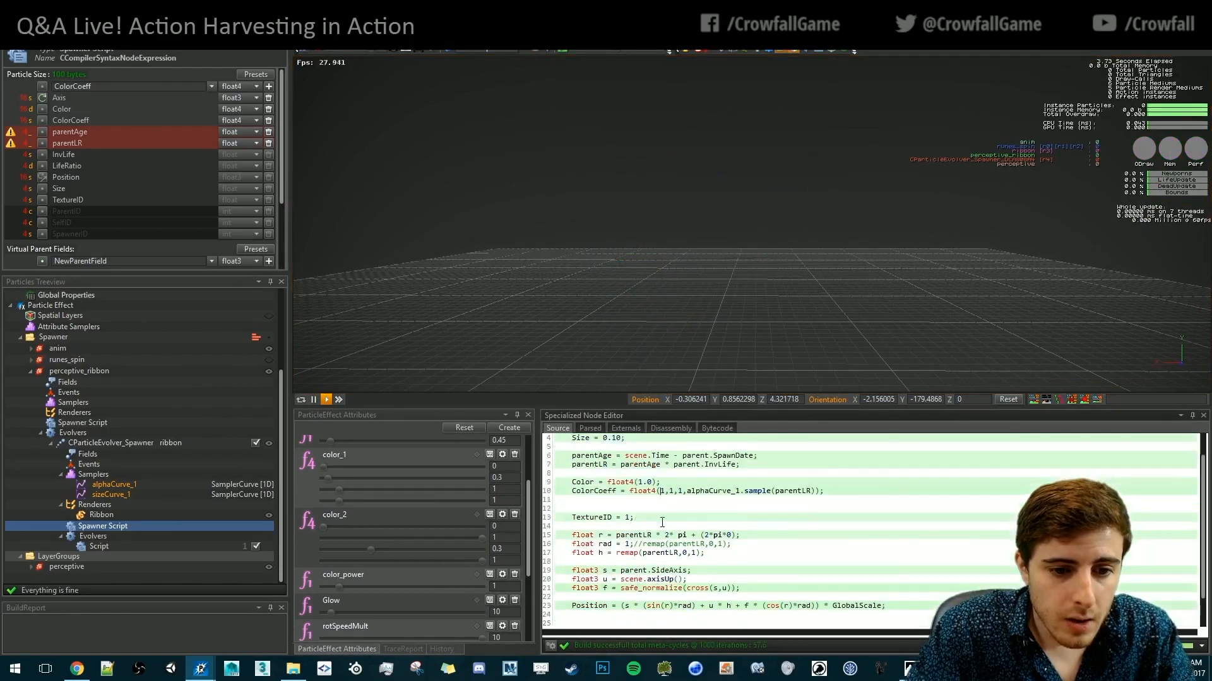
click(654, 509)
key(BackSpace)
key(BackSpace)
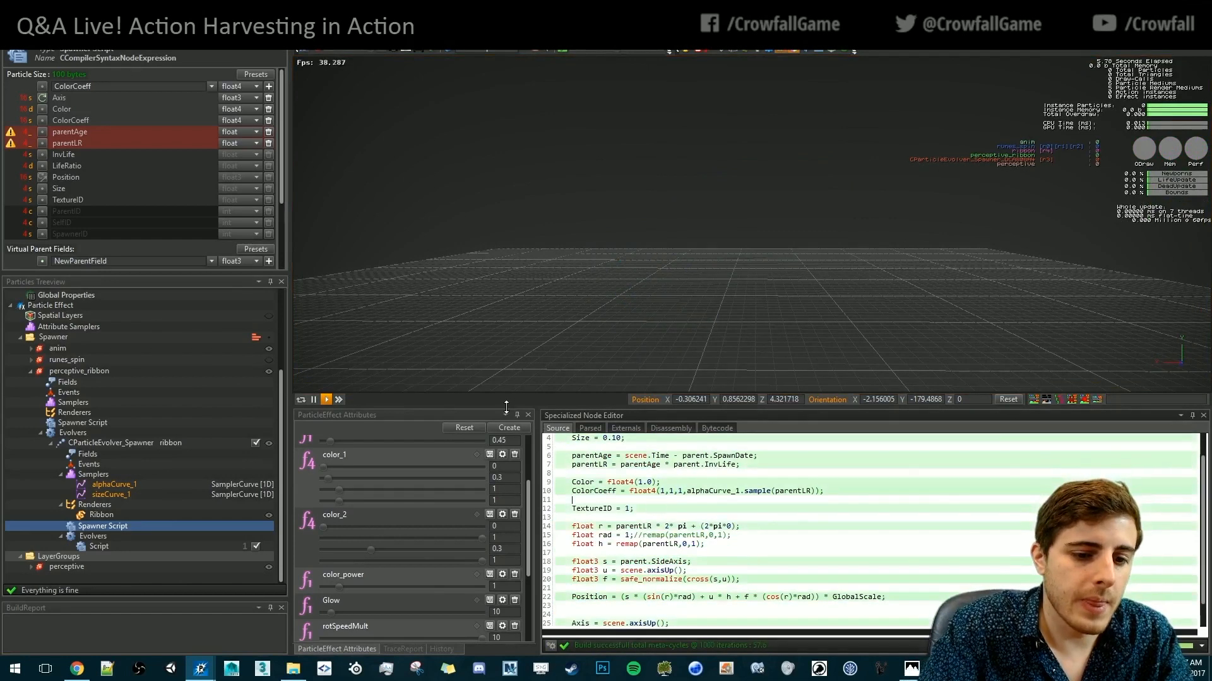
Review the ribbon's evolver script and both spawner scripts for how size and color are set, and respawn the effect
scroll(417, 518, down, 1)
scroll(552, 510, down, 1)
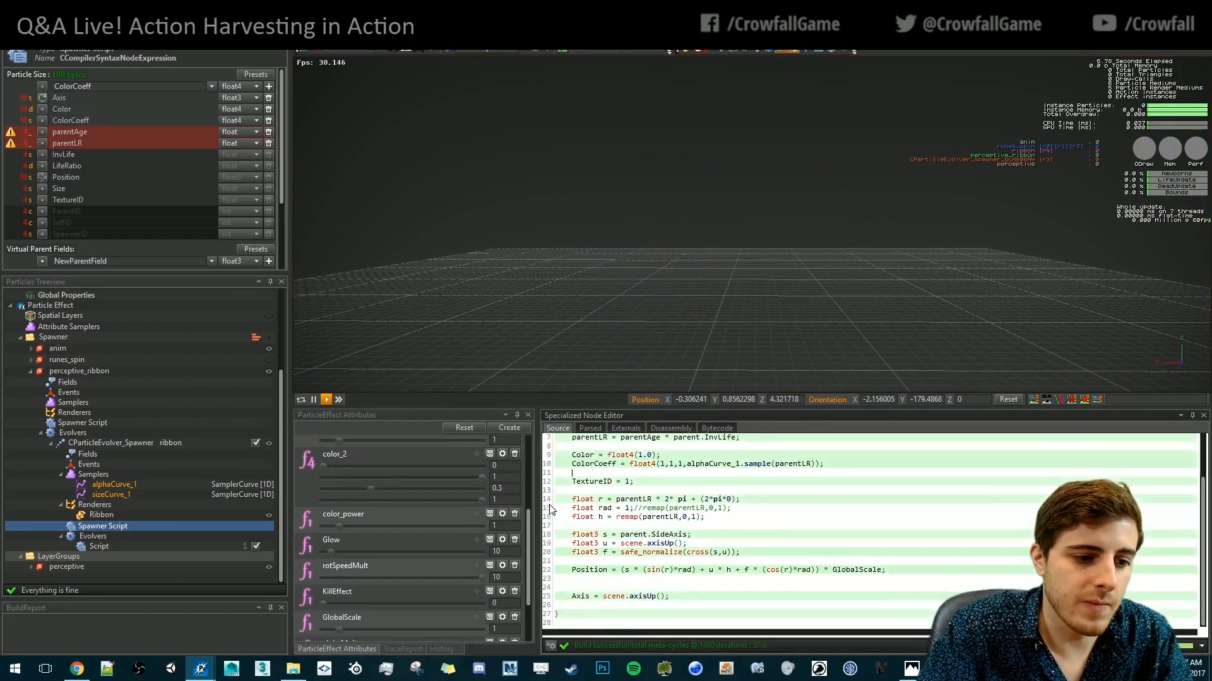
click(99, 546)
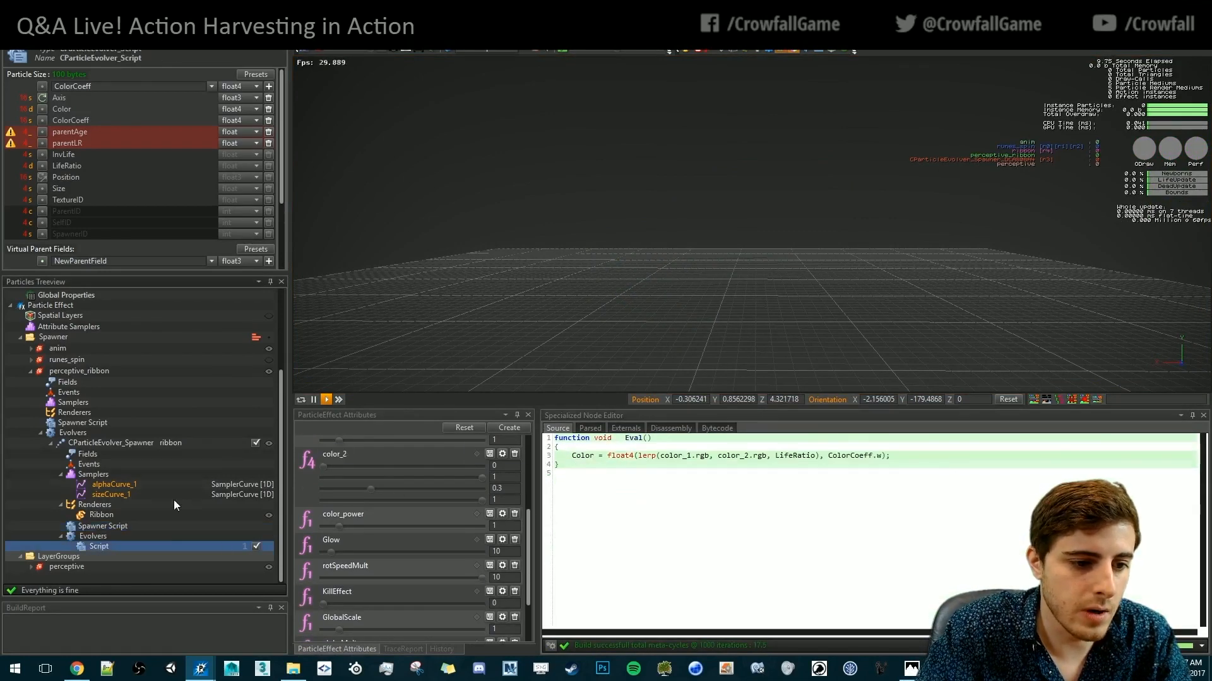
click(96, 529)
click(852, 528)
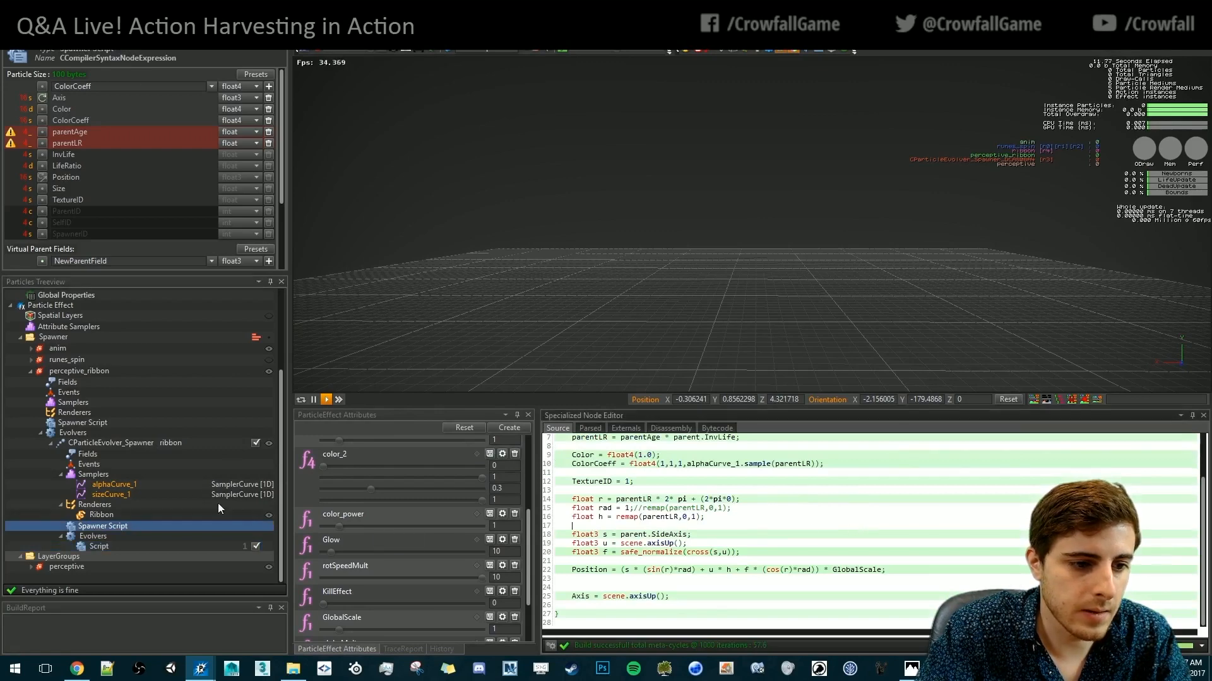
click(94, 425)
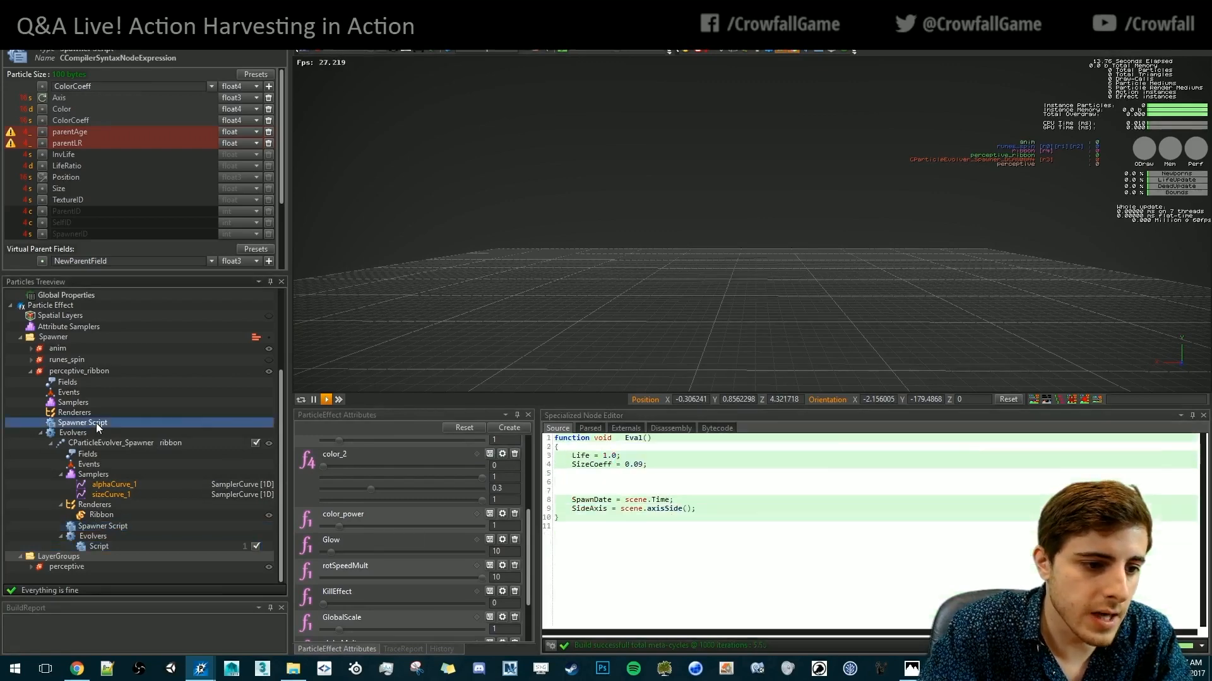
click(303, 313)
key(space)
click(120, 528)
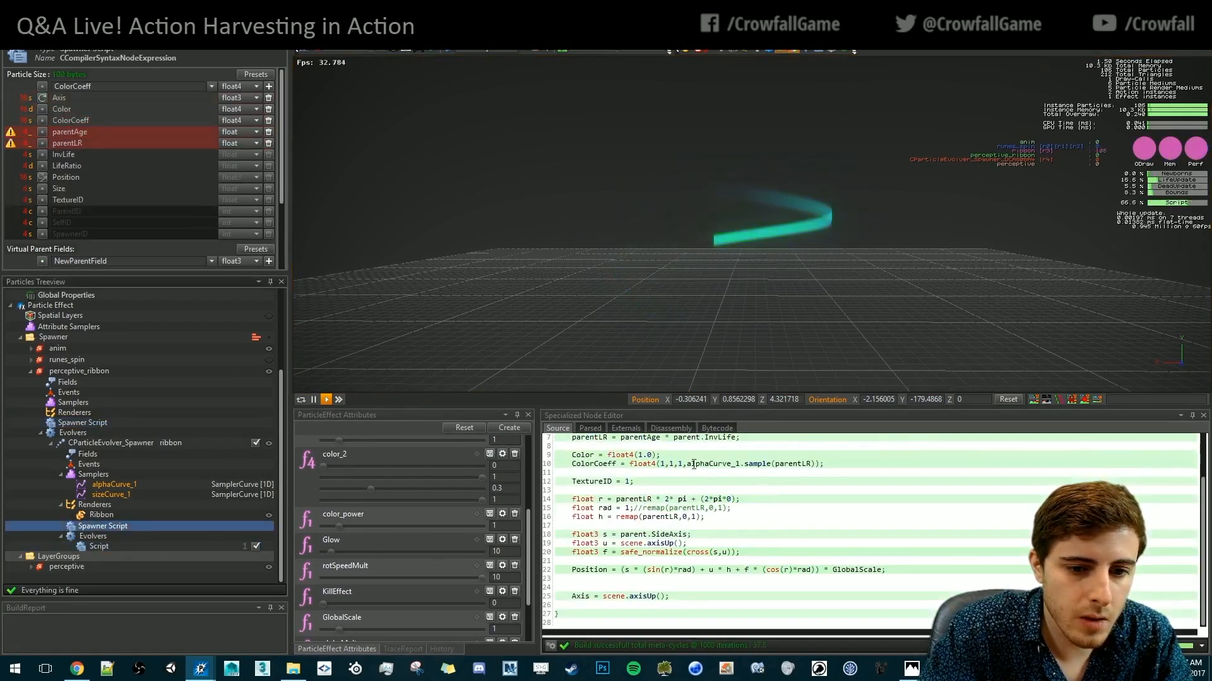
Delete the Size = 0.10 line from the ribbon evolver's Spawner Script
click(836, 463)
key(Up)
key(Up)
key(Up)
key(Up)
key(Up)
key(Up)
key(Up)
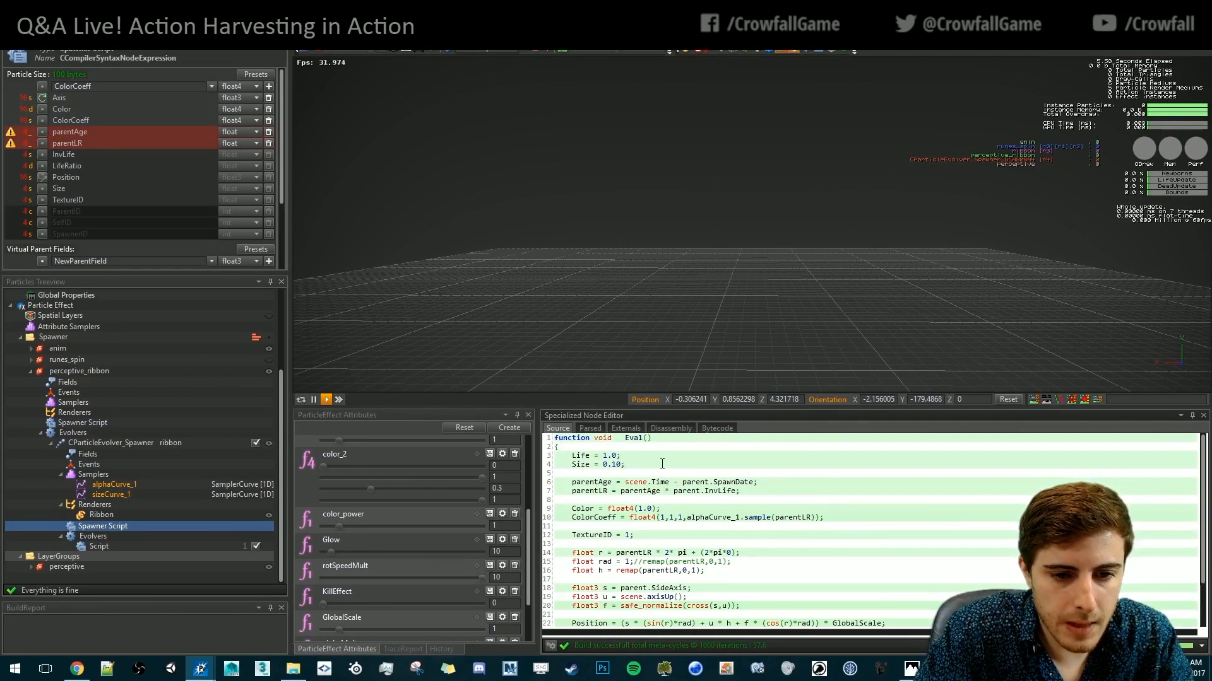
key(shift+Home)
key(BackSpace)
key(BackSpace)
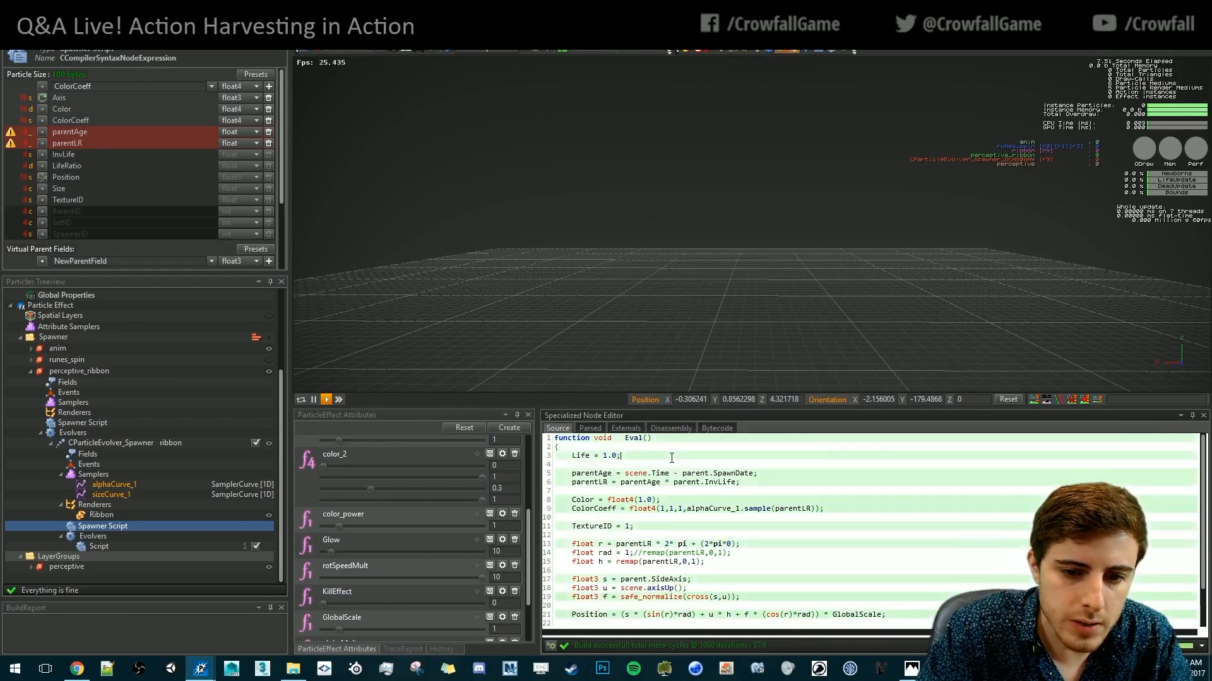
Begin a SizeCoeff assignment on its own line below ColorCoeff in the Spawner Script
key(Return)
key(Return)
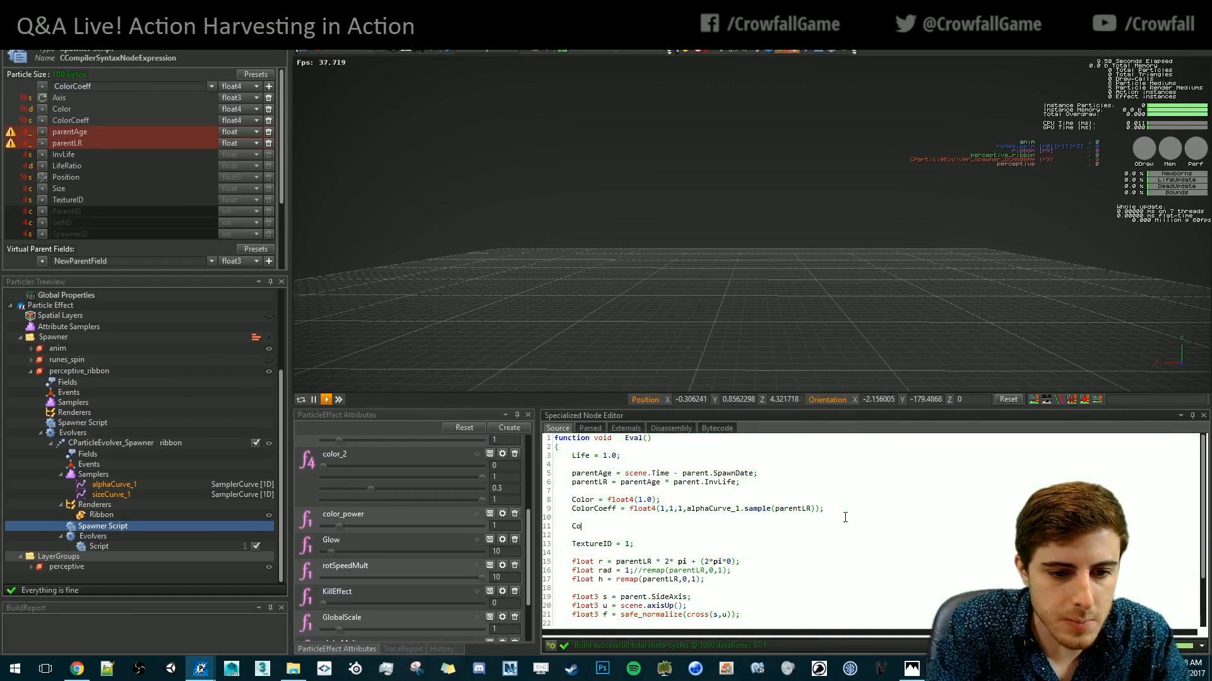
text(SizeCCoeff)
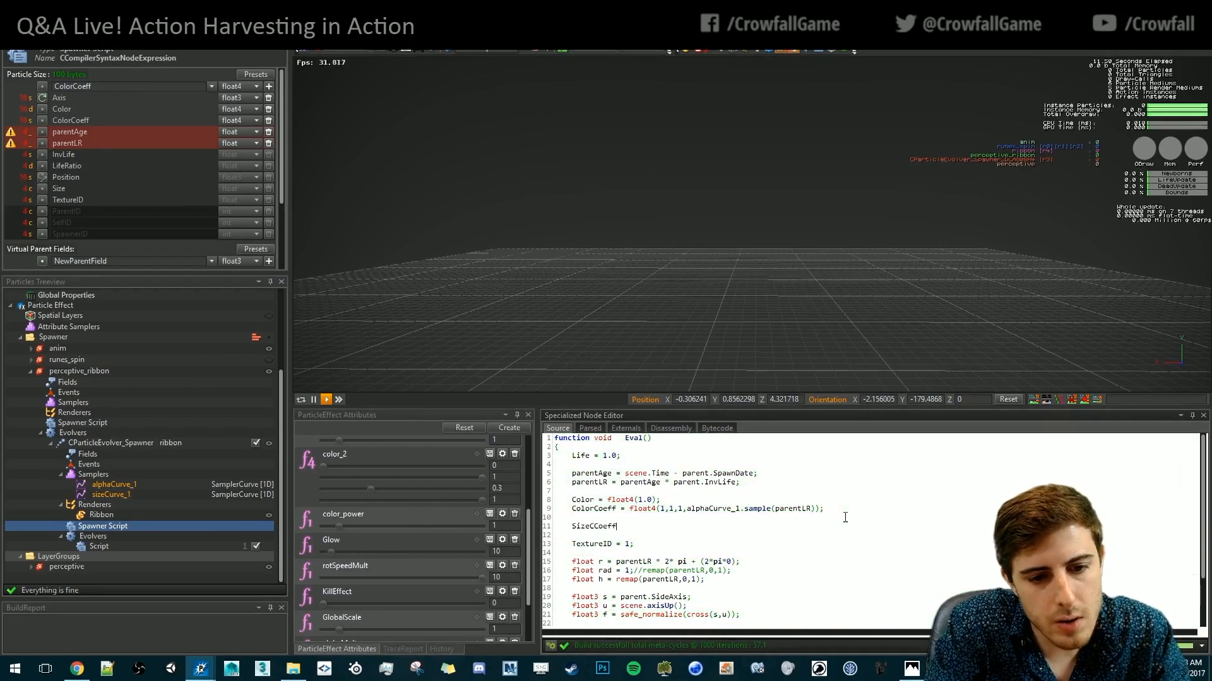
key(BackSpace)
key(BackSpace)
key(BackSpace)
key(BackSpace)
key(BackSpace)
text(oeff =)
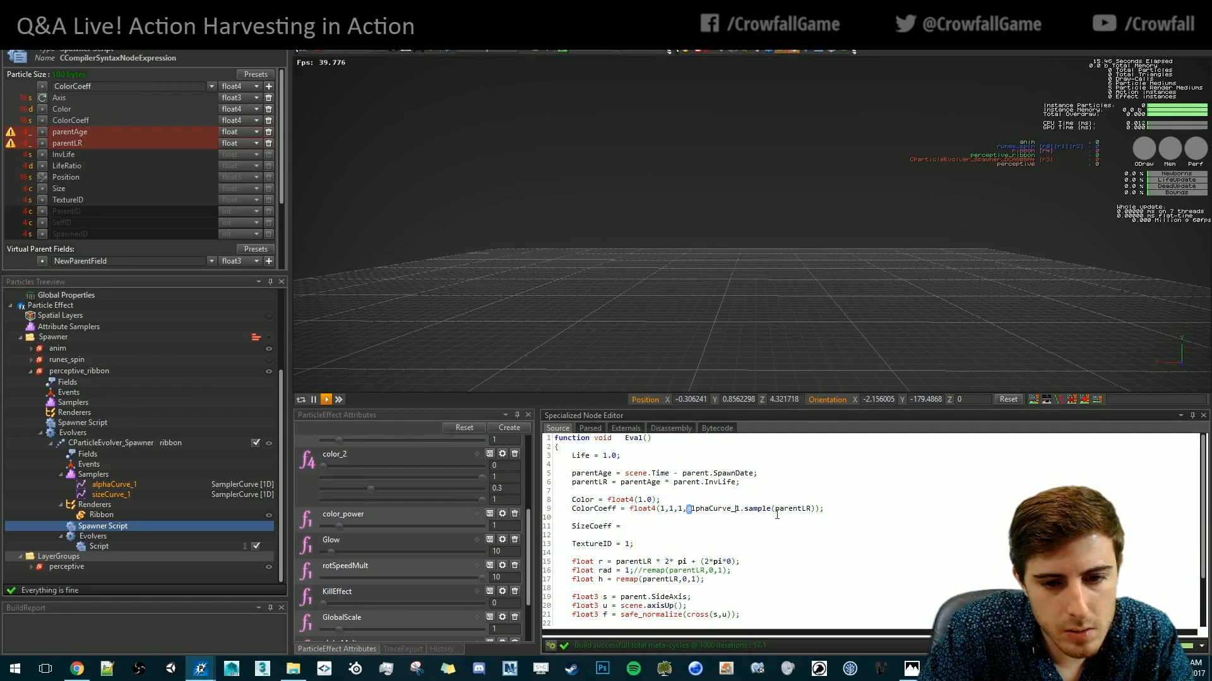
Assign sizeCurve_1.sample(parentLR) to SizeCoeff by adapting a copy of the alpha curve's sample call, and build the script
drag(777, 515, 820, 516)
key(ctrl+c)
click(639, 532)
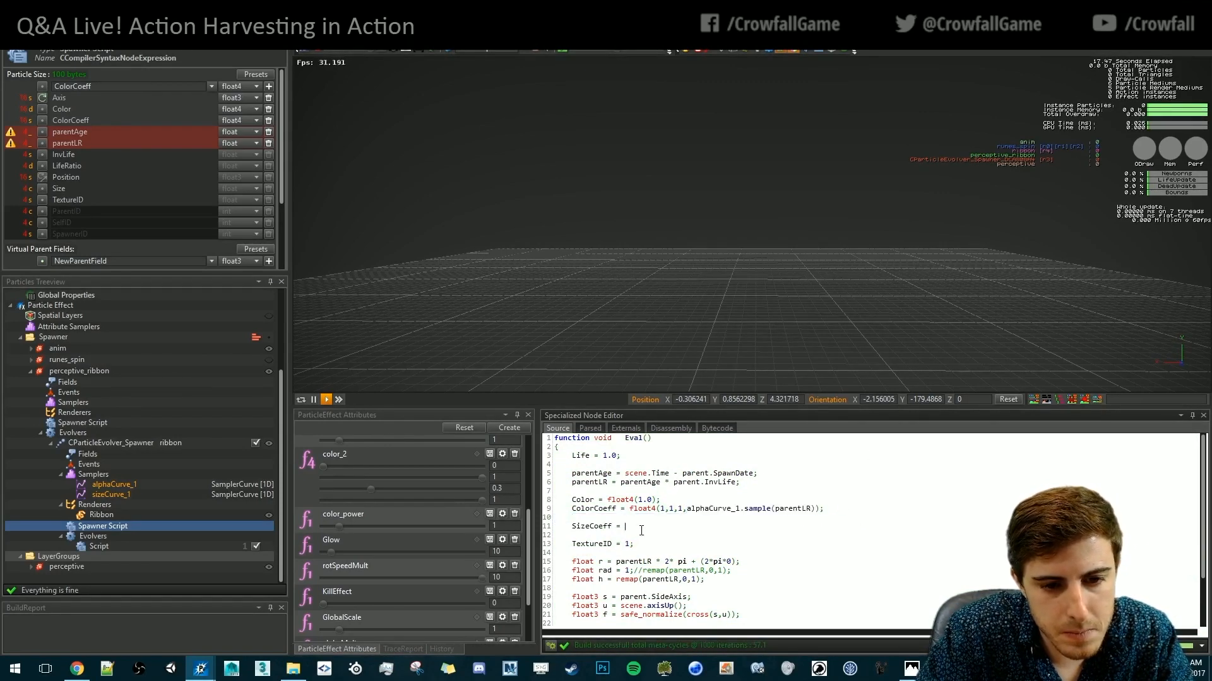
key(ctrl+v)
drag(625, 526, 649, 526)
text(size)
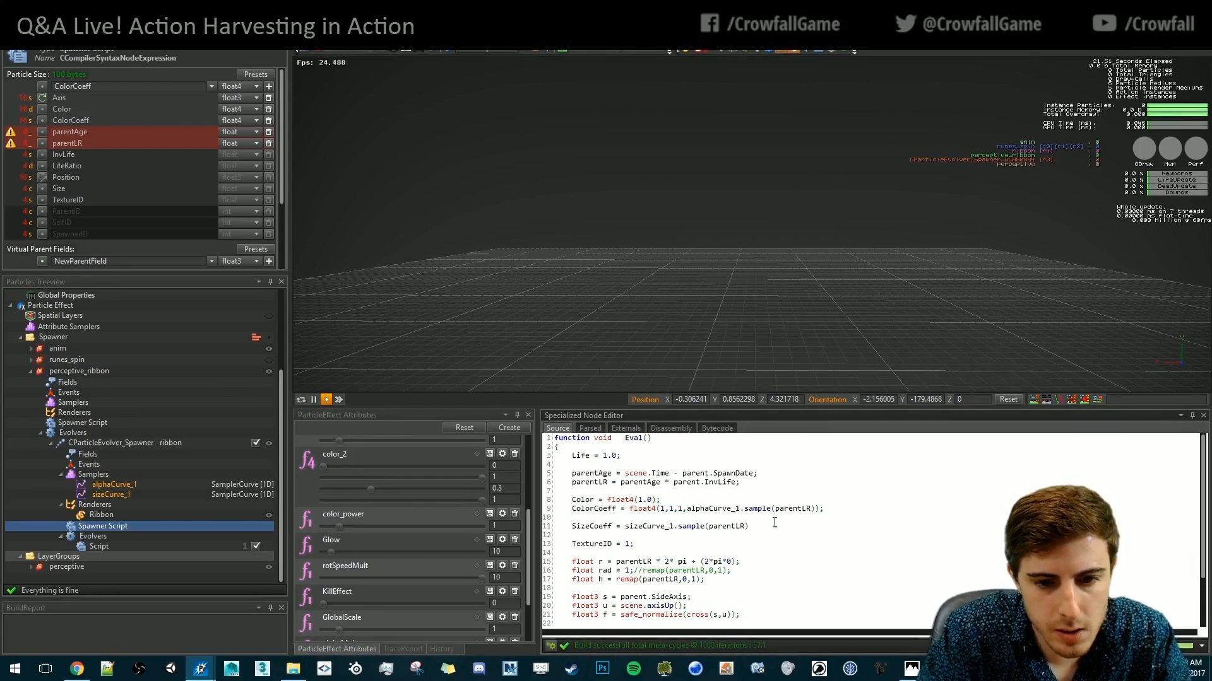
key(ctrl+s)
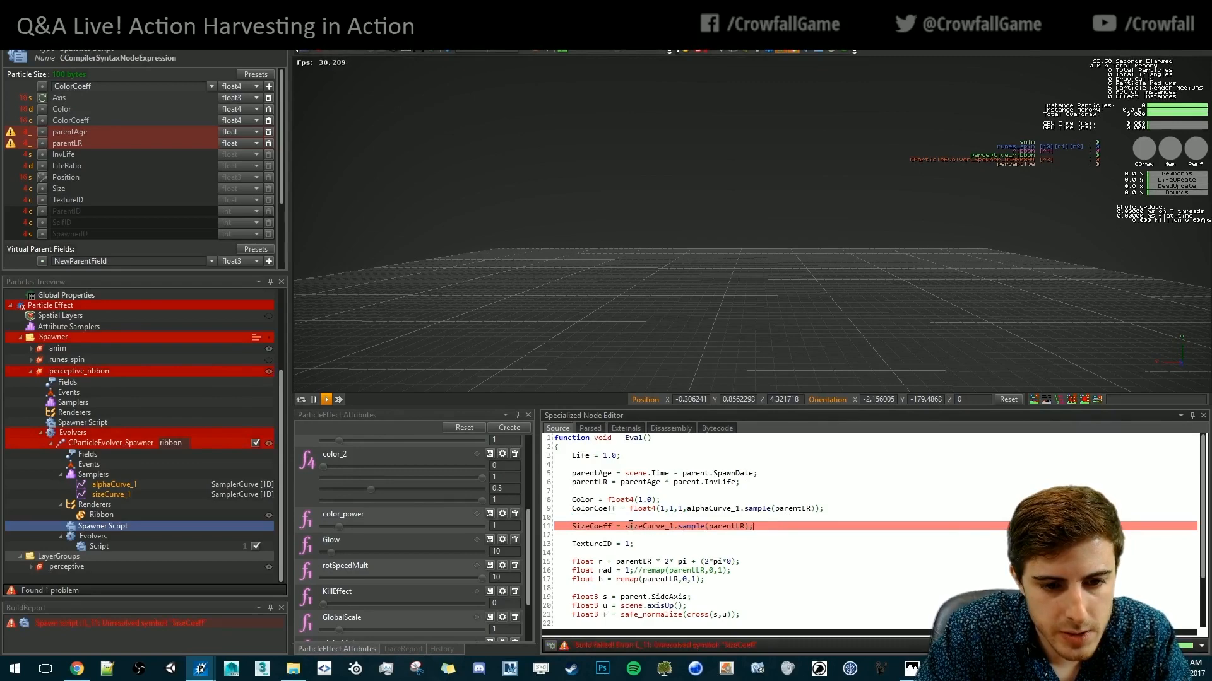
Change the sampler references in the Spawner Script to pSizeCurve_1 for SizeCoeff and pAlphaCurve_1 for ColorCoeff
click(625, 528)
text(pal)
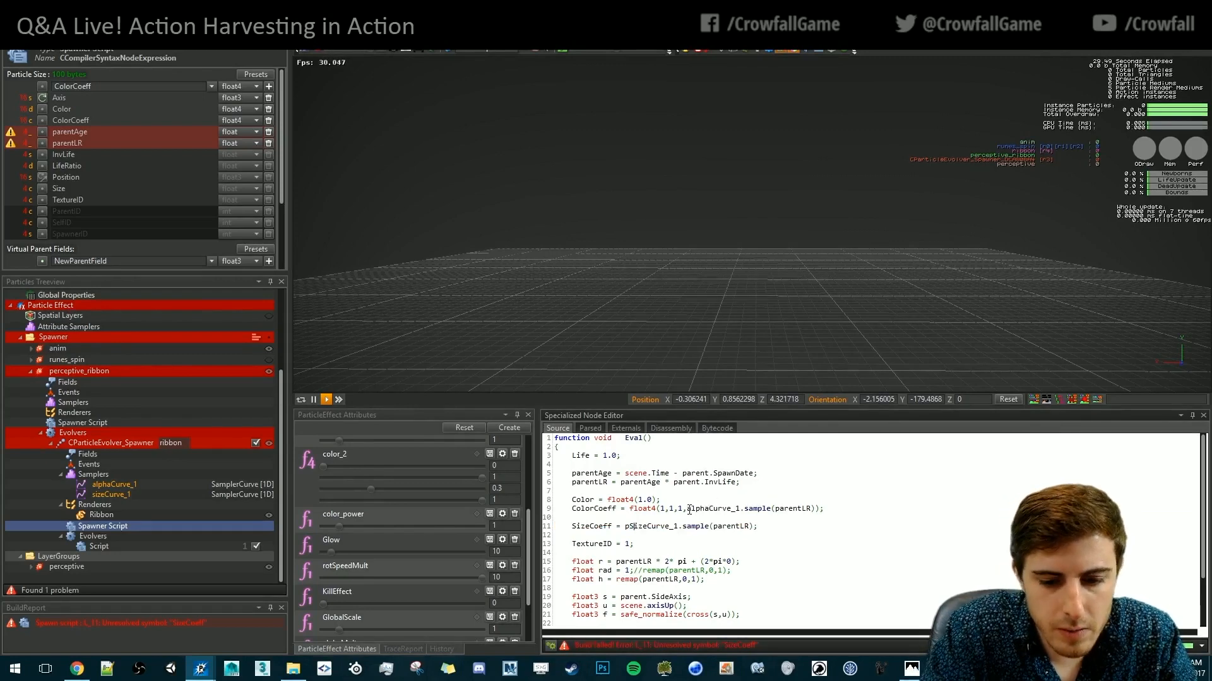
text(ph)
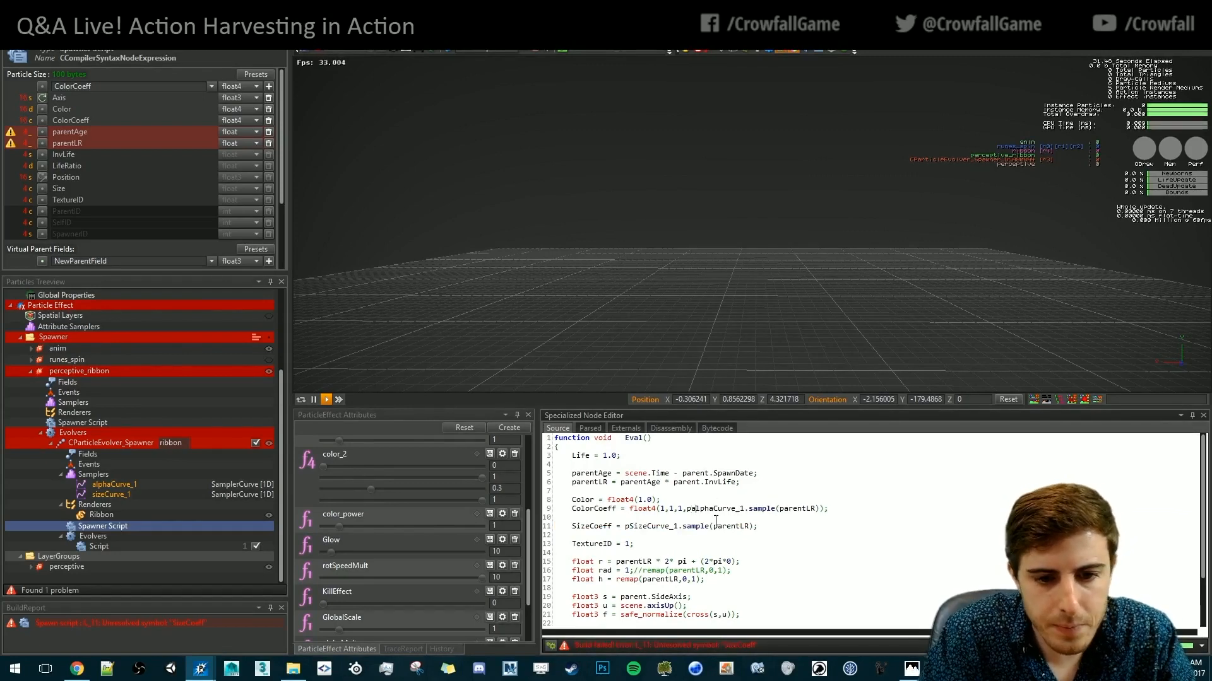
text(a)
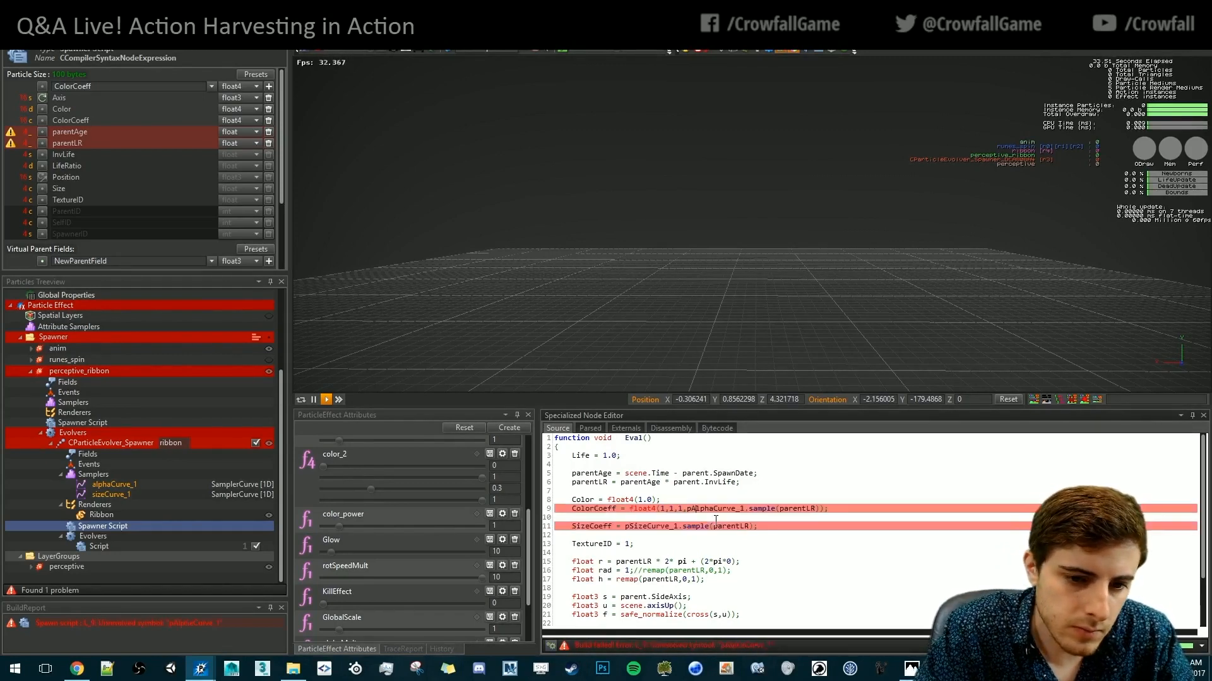
scroll(631, 525, down, 1)
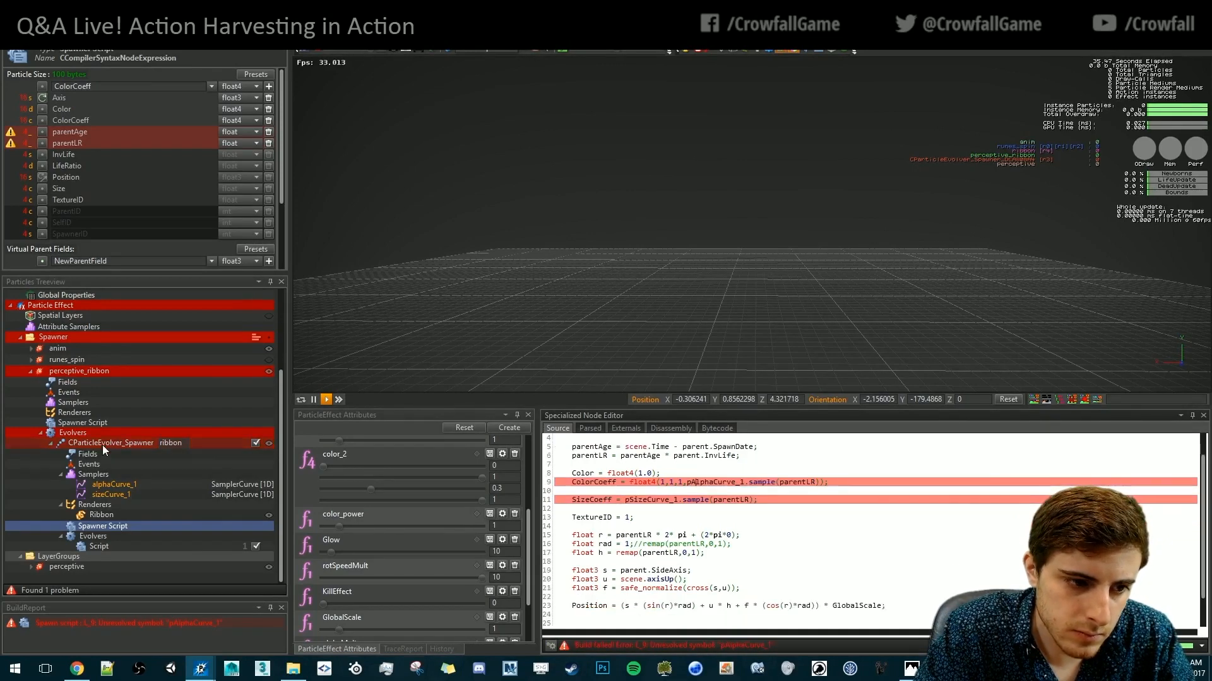
Duplicate the alphaCurve_1 and sizeCurve_1 samplers within the ribbon evolver's samplers
click(104, 487)
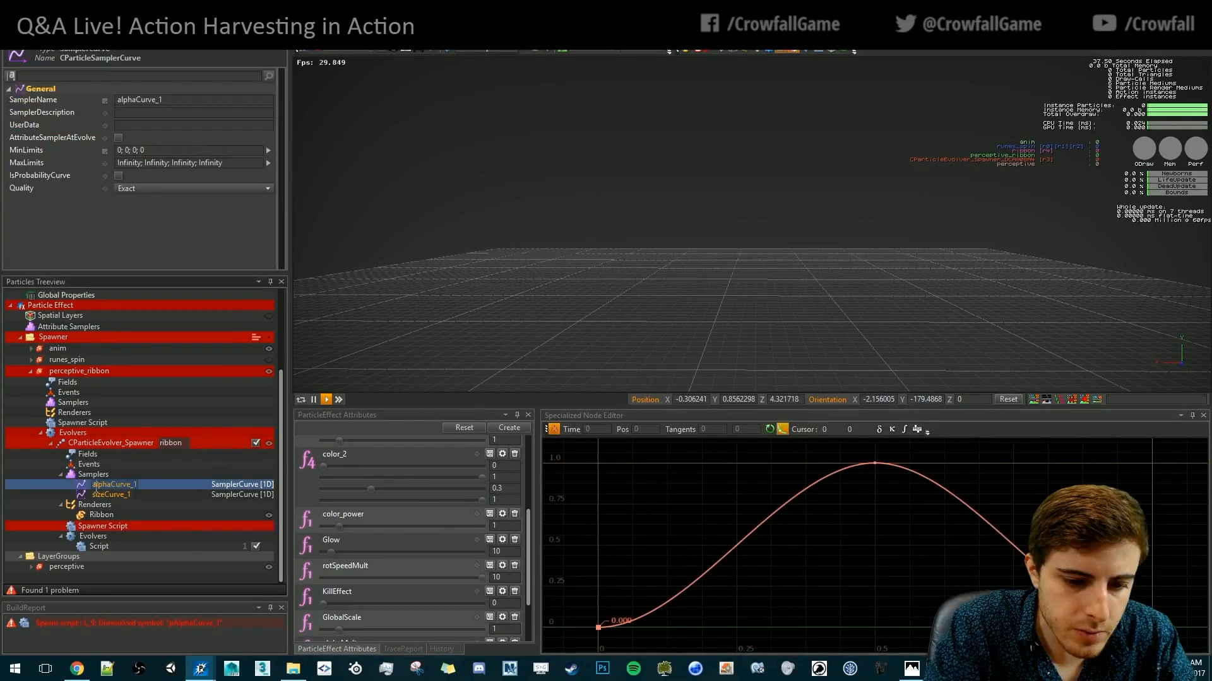
shift+click(128, 495)
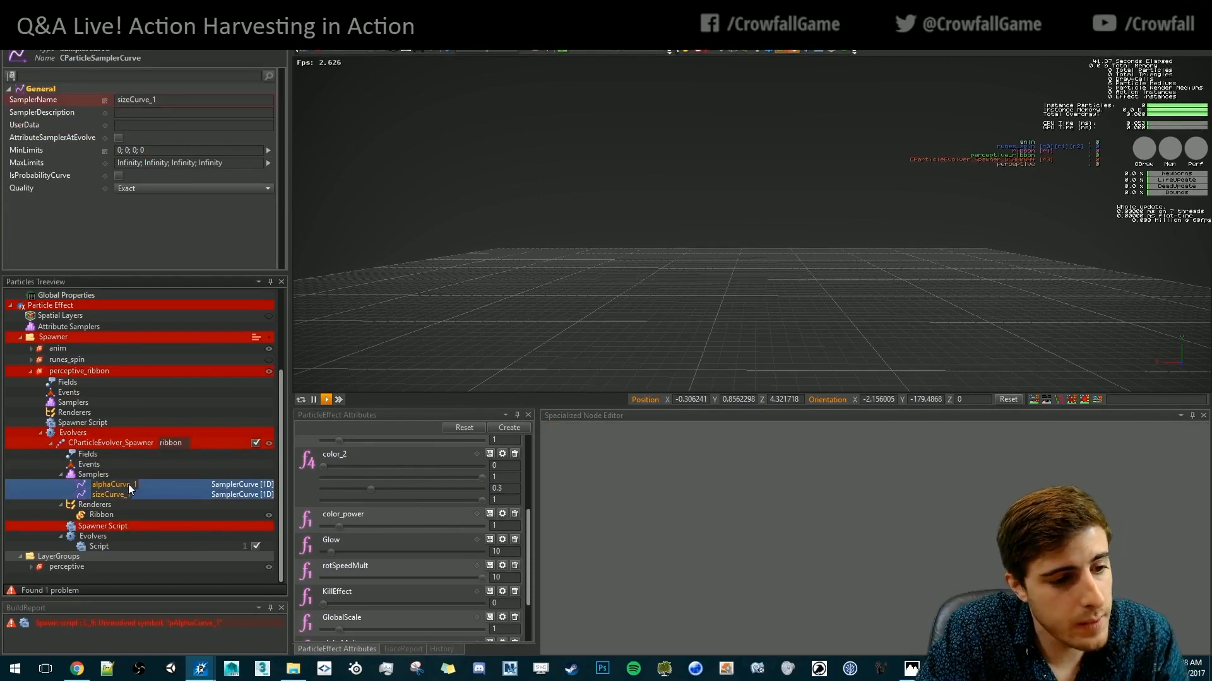
key(ctrl+v)
Rename the two duplicated curve samplers pAlphaCurve_1 and pSizeCurve_1
click(111, 502)
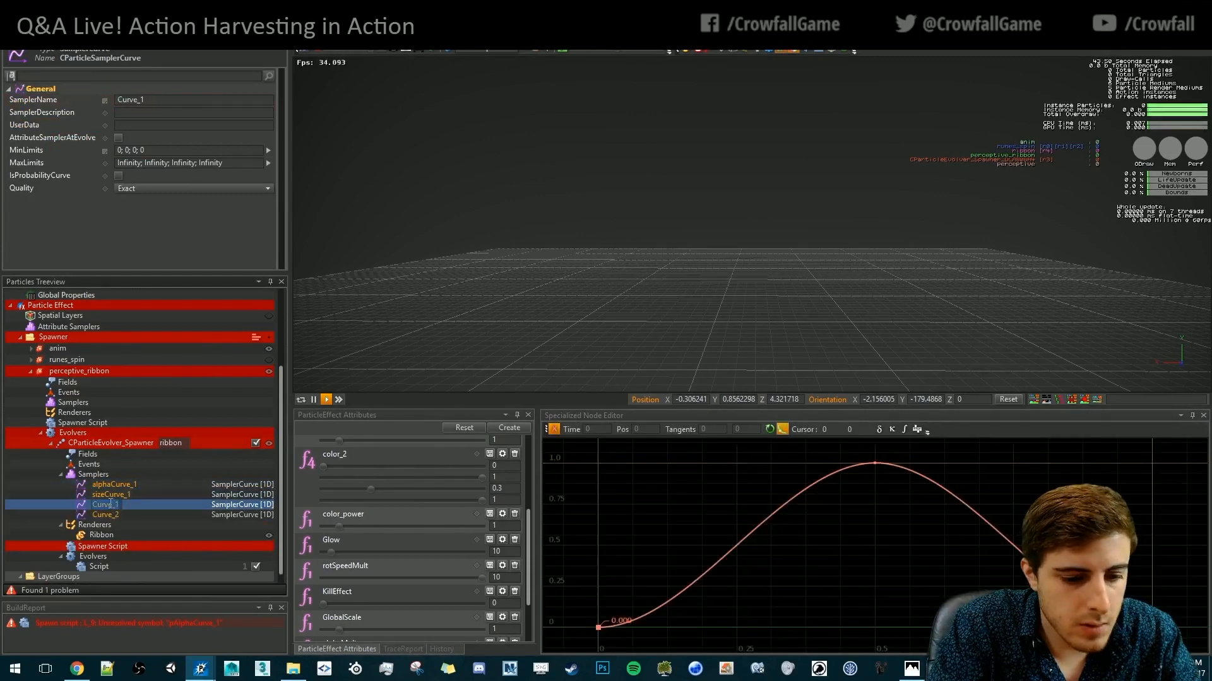
click(112, 503)
text(pAlph)
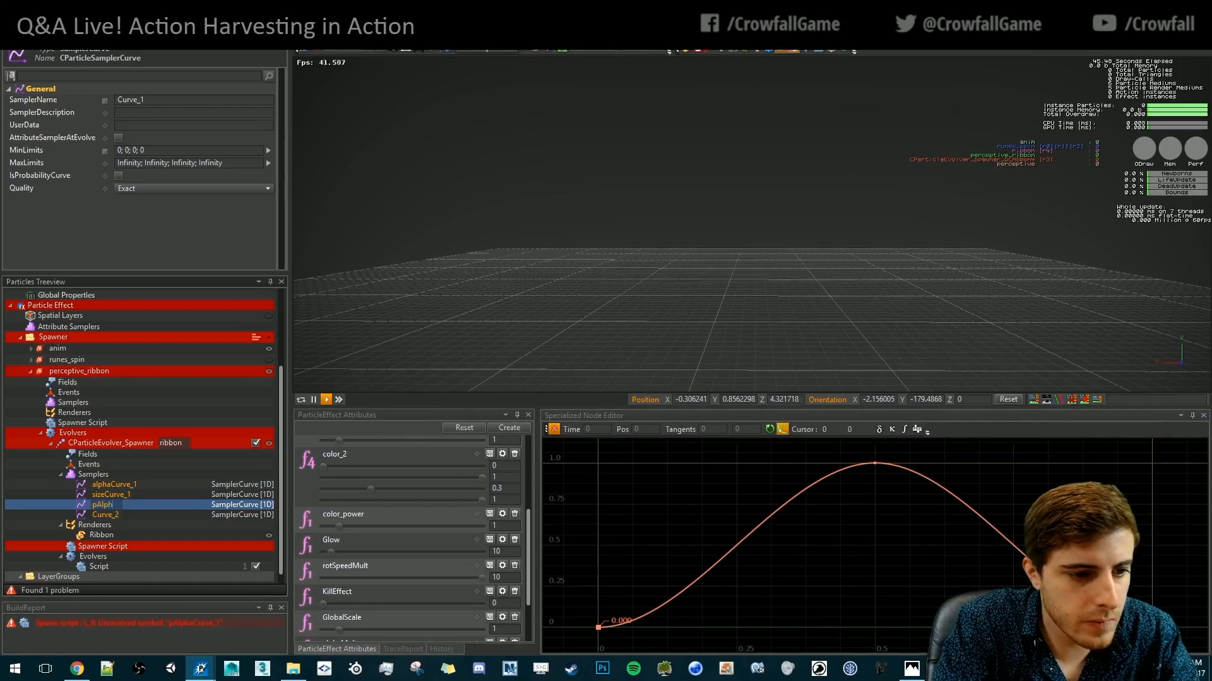
text(aCurve_1)
key(Return)
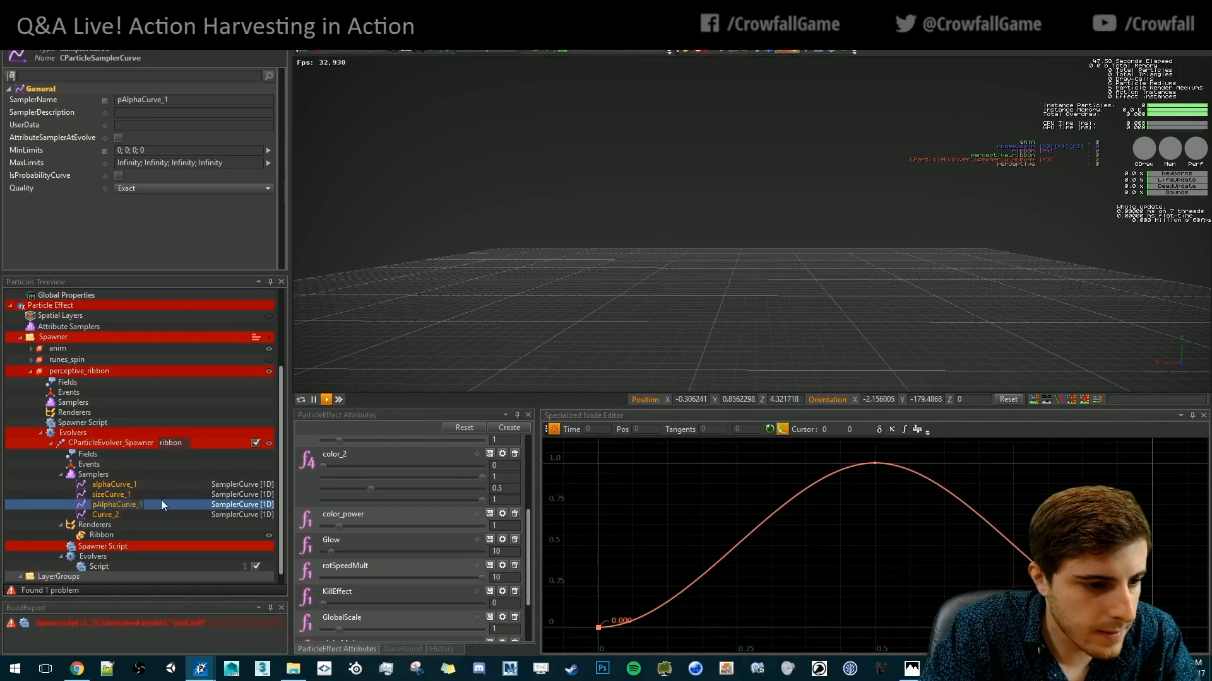
click(110, 516)
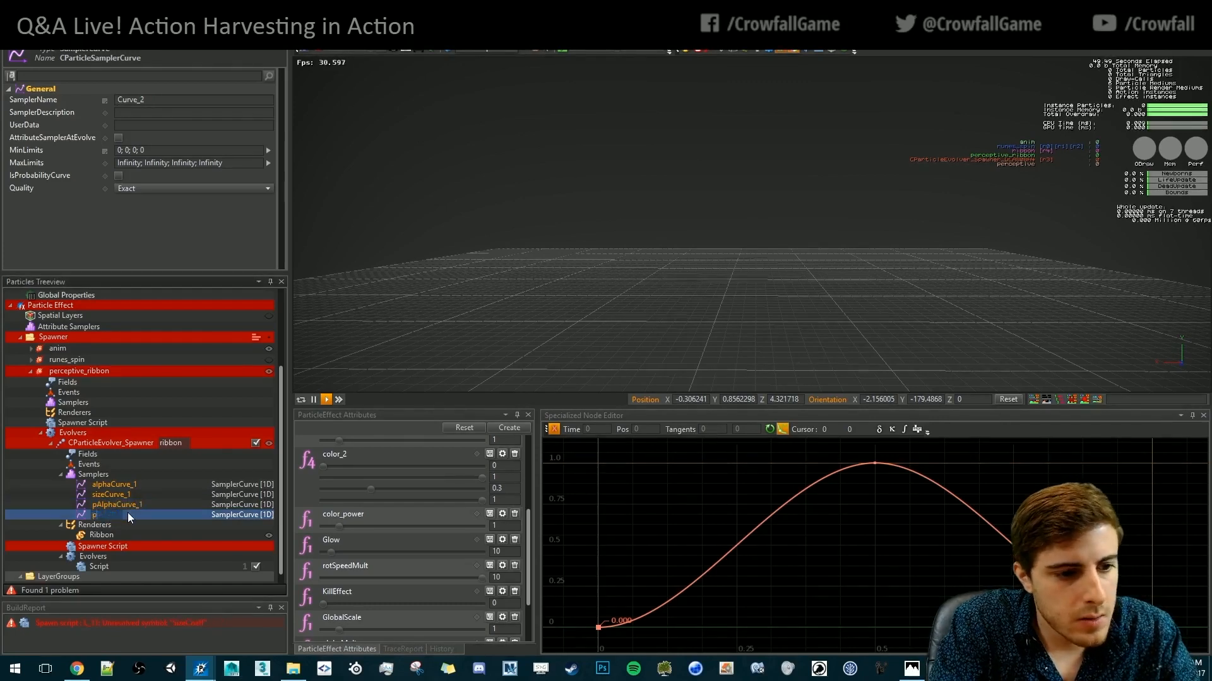
text(pSizeCurve_1)
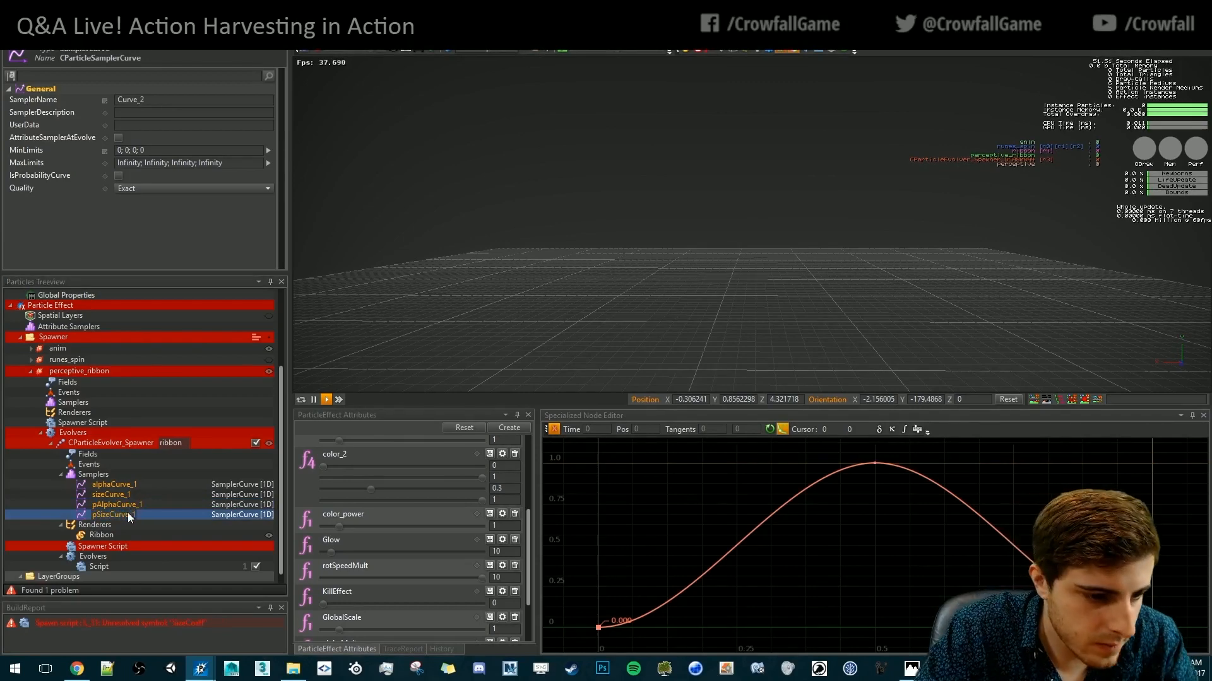
Add a SizeCoeff field of type float to the ribbon evolver's particle fields
click(114, 546)
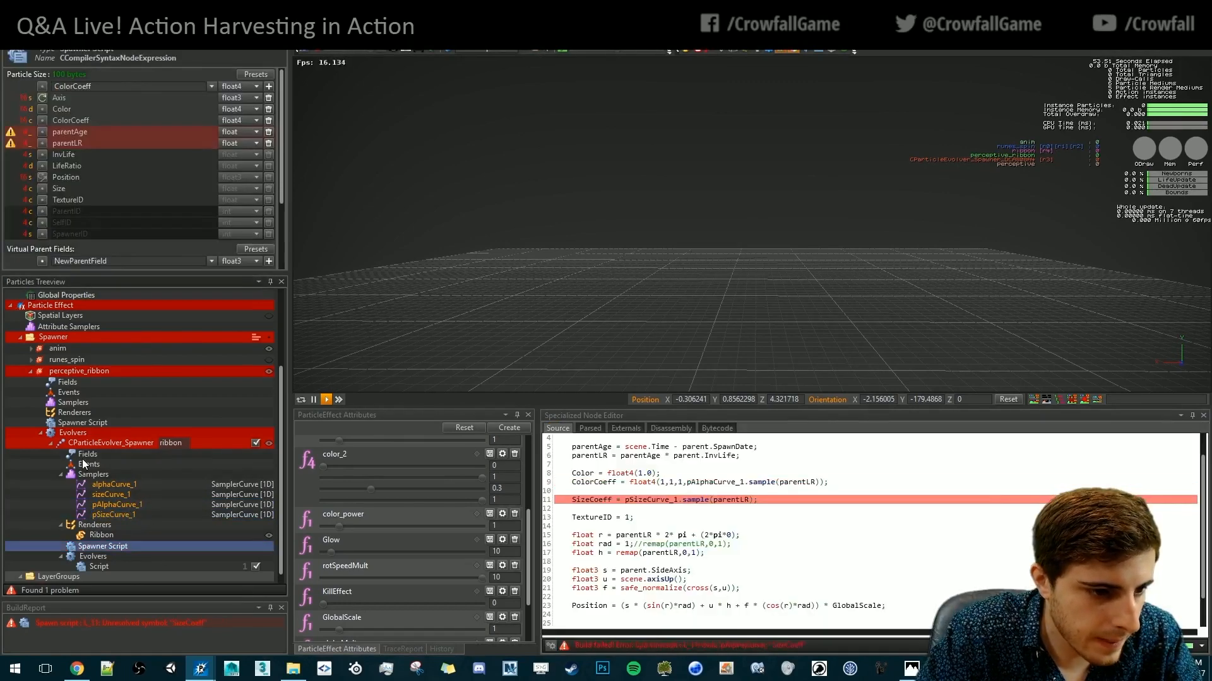
click(82, 457)
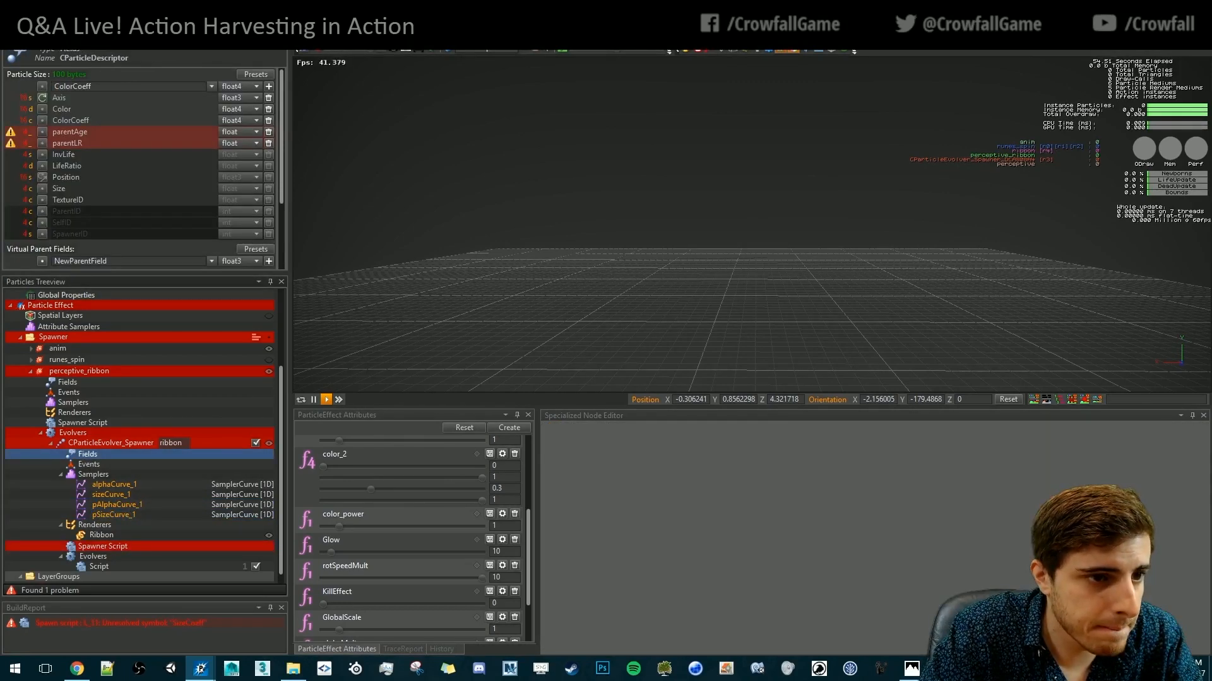
click(212, 86)
click(240, 169)
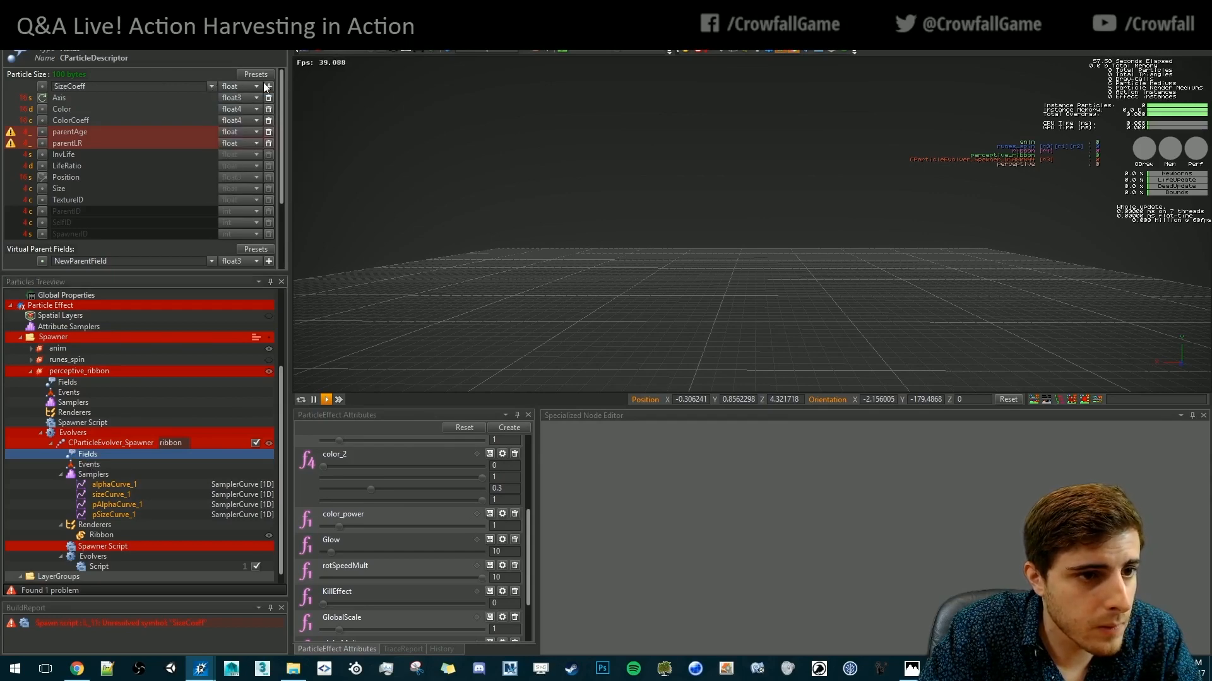
click(269, 86)
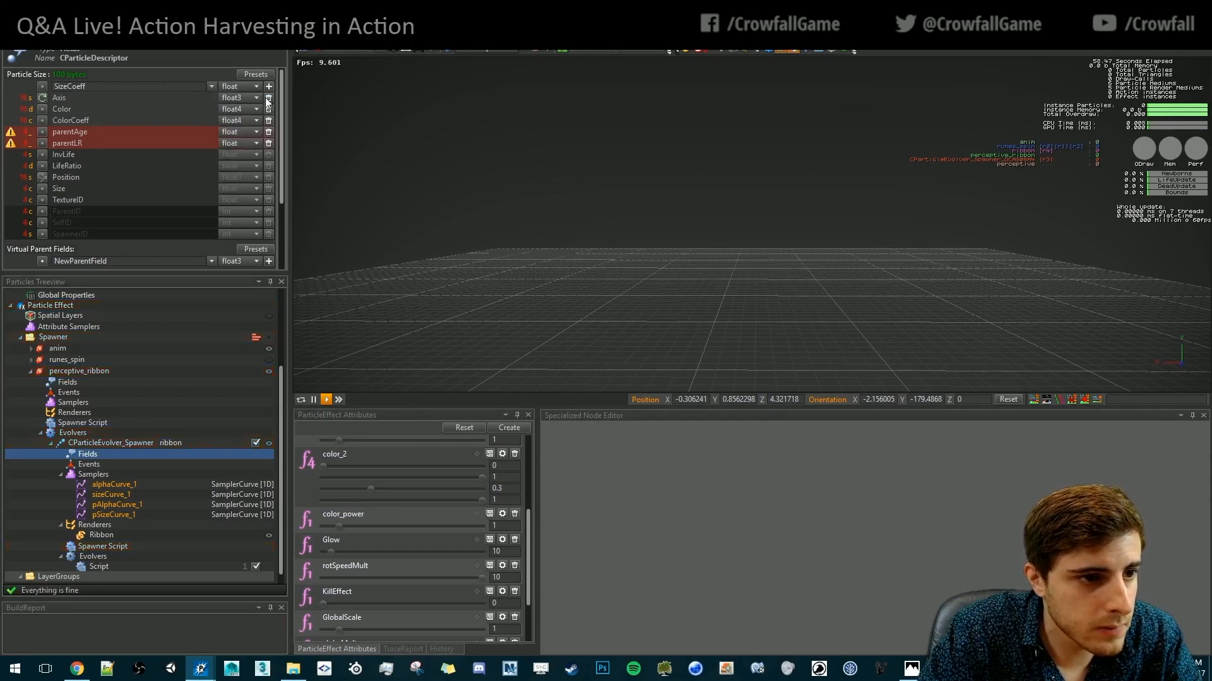
Add the line Size = SizeCoeff; below the Color line in the ribbon's evolver Script and build it
click(111, 549)
click(99, 566)
click(912, 466)
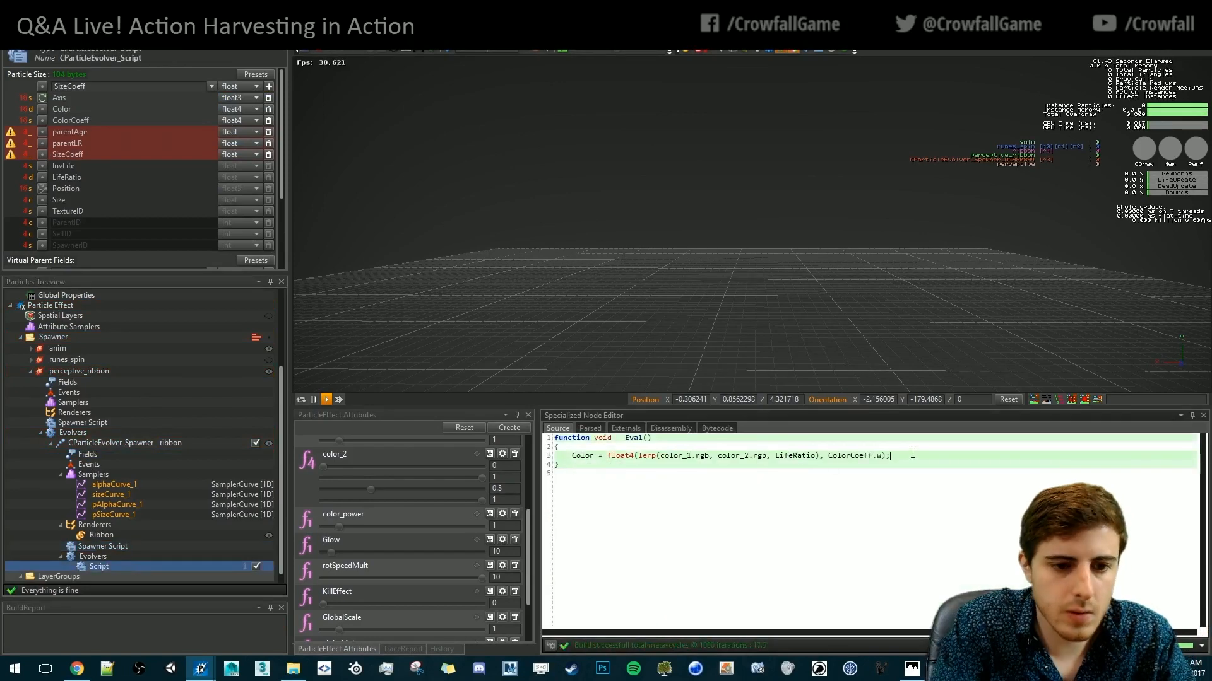
key(Return)
text(Size =)
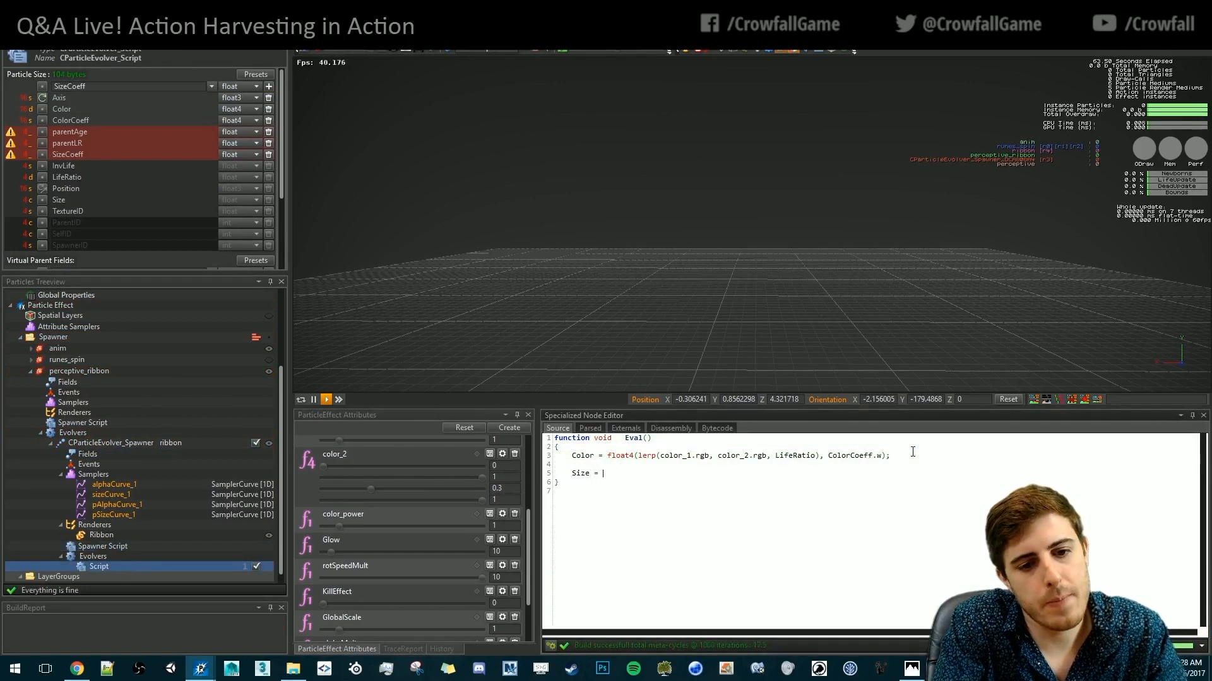
text( SizeCoeff)
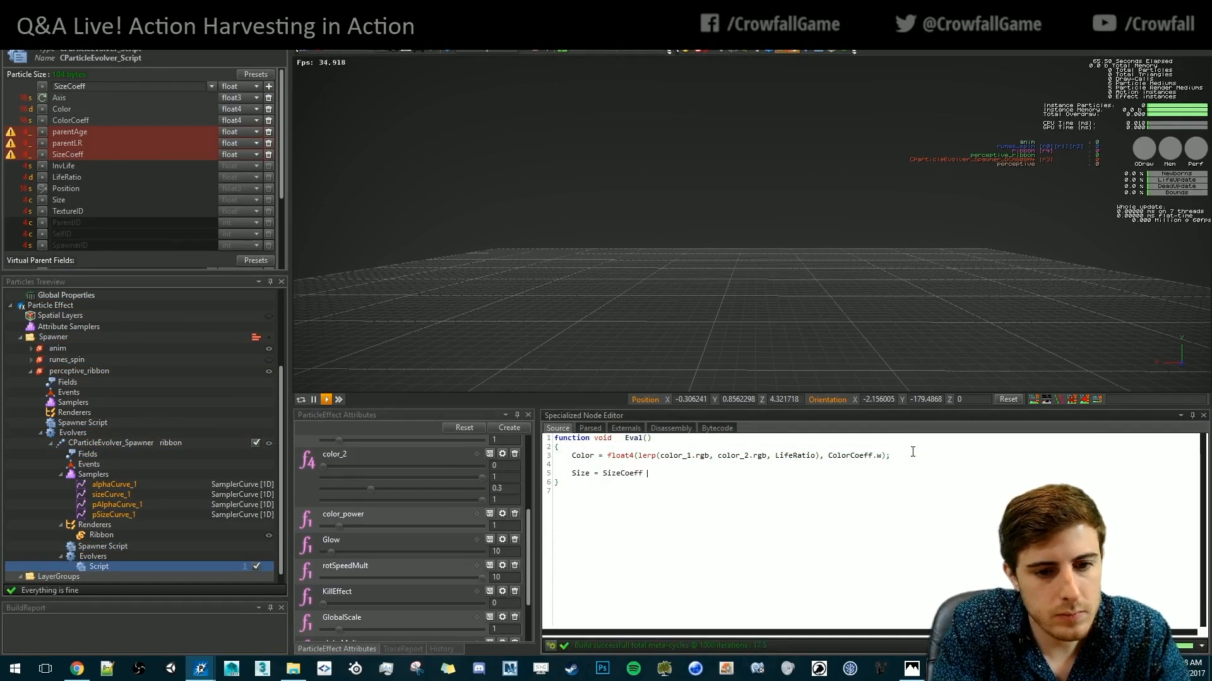
key(BackSpace)
text(;)
key(ctrl+s)
Respawn the effect to check the ribbon's size over its parent's lifetime, and reopen the ribbon evolver's Spawner Script
click(810, 177)
key(space)
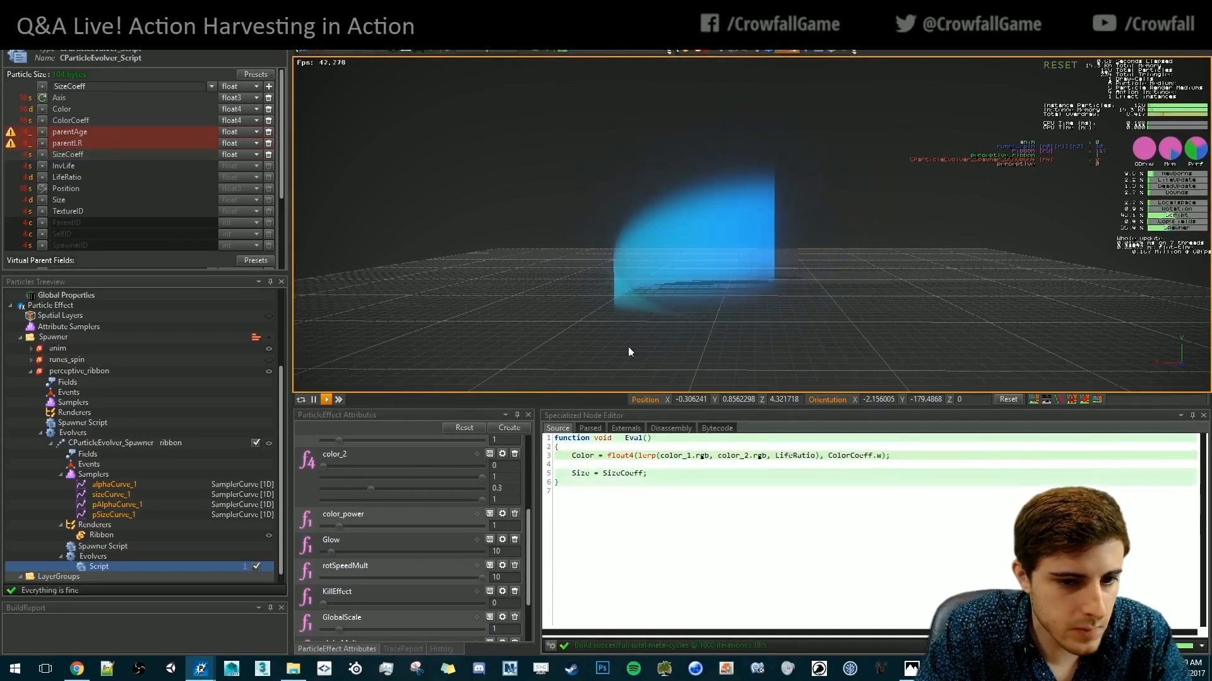
click(119, 547)
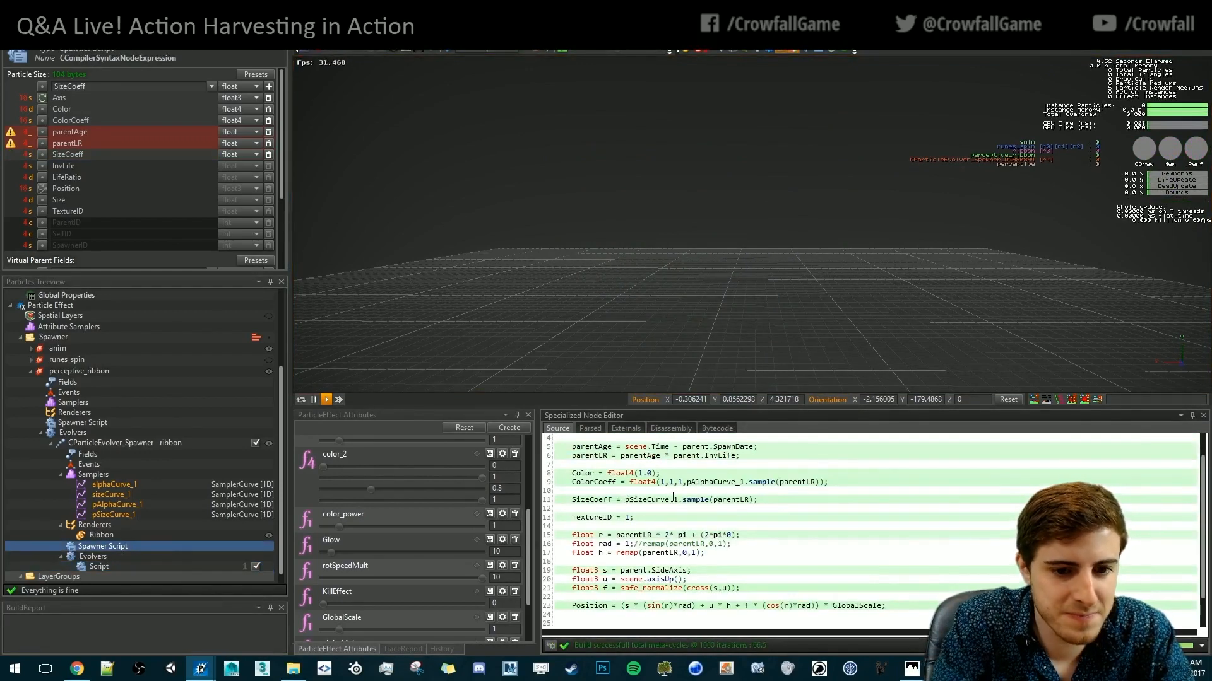
Multiply the pSizeCurve_1 sample by 0.1 in the Spawner Script's SizeCoeff line, preview the ribbon, and open the evolver's Script
text(0.1 *)
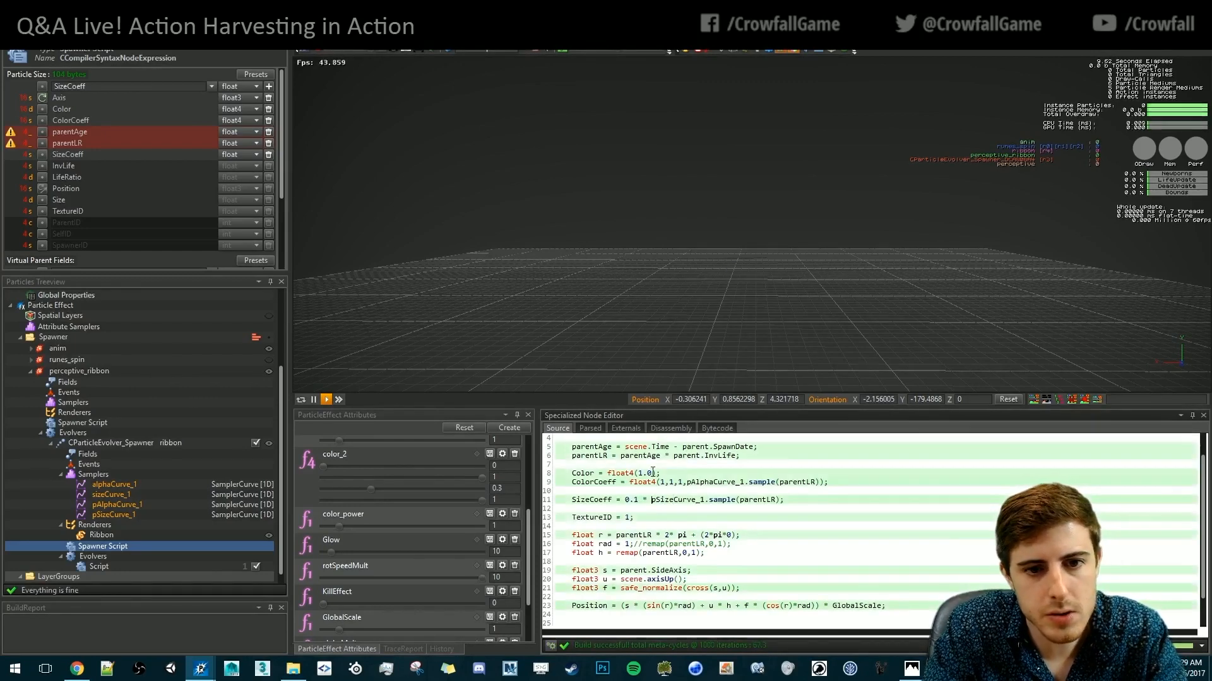
click(733, 285)
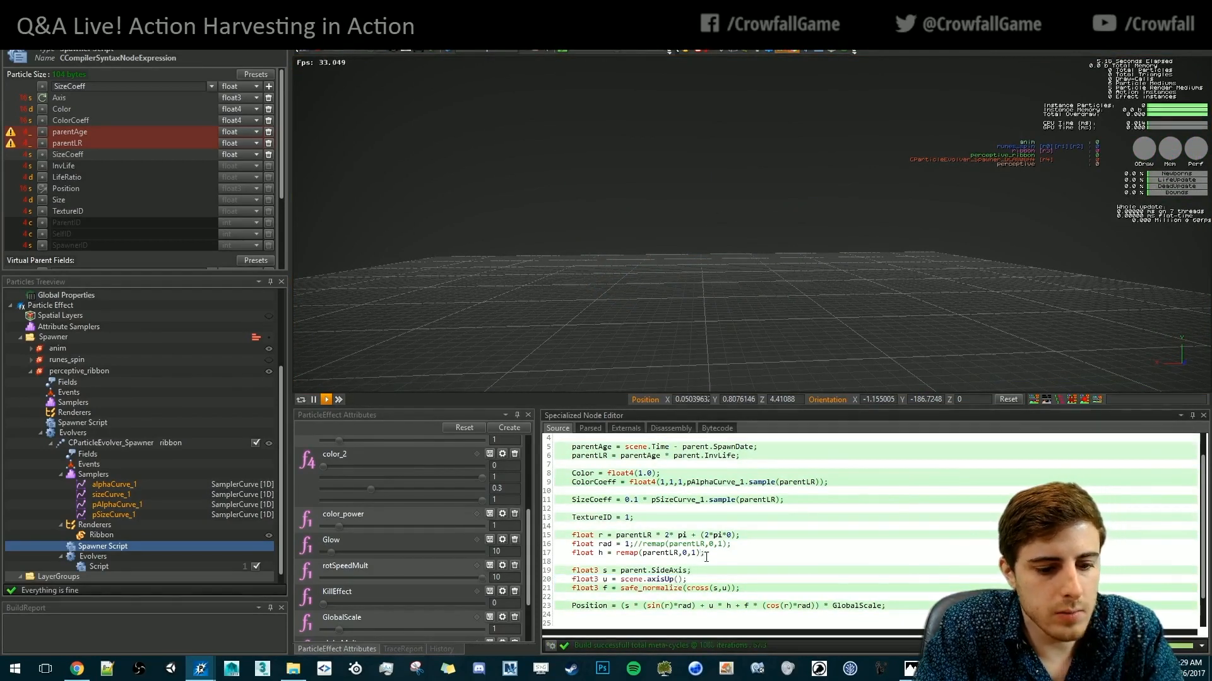
mouse_move(807, 304)
alt+mouse_down()
mouse_move(388, 115)
mouse_move(1009, 86)
mouse_move(879, 351)
mouse_move(996, 95)
alt+mouse_up()
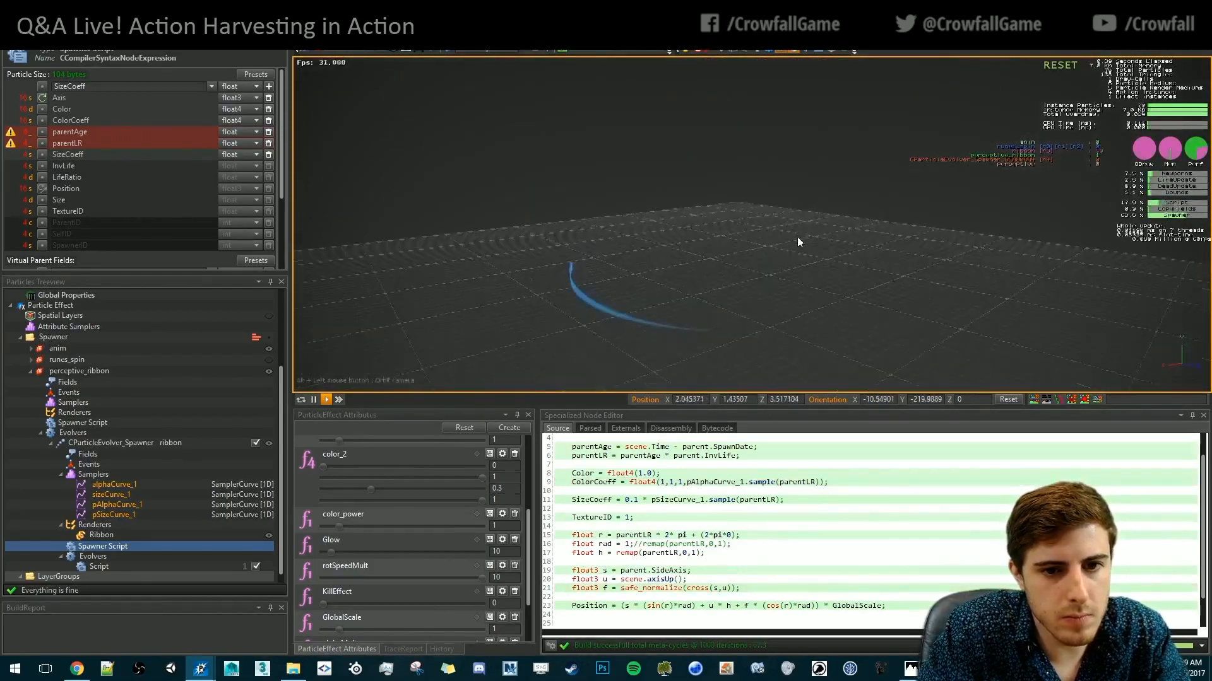
alt+drag(797, 238, 761, 298)
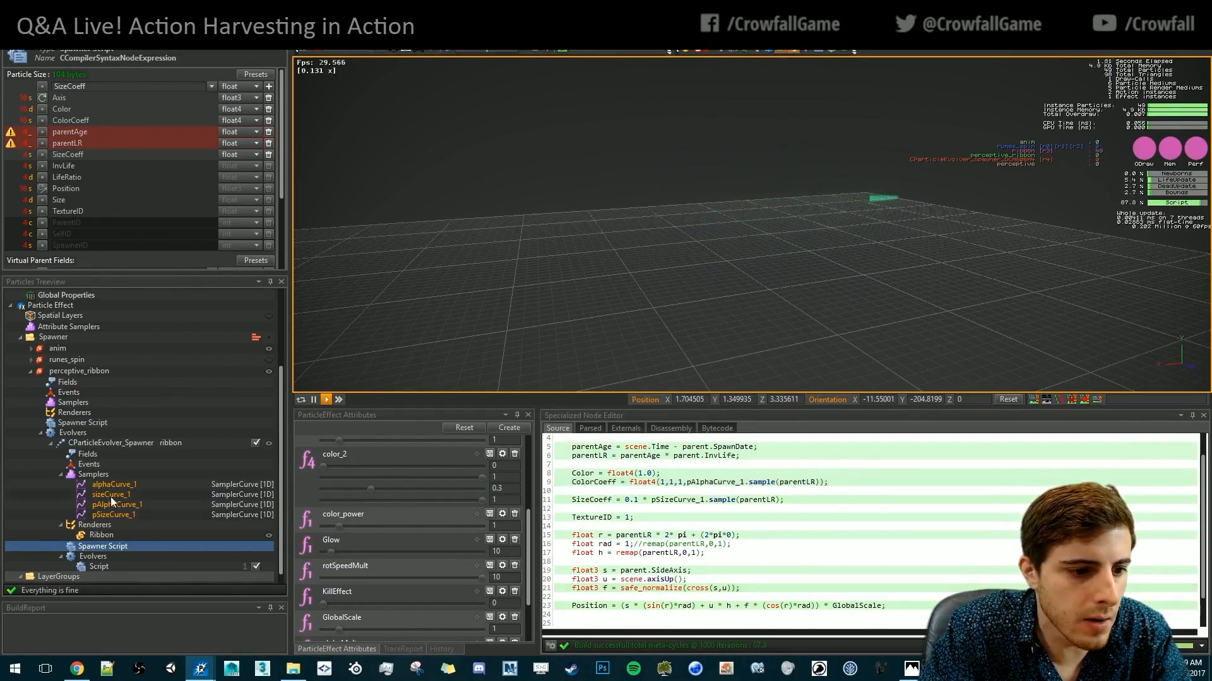
click(112, 566)
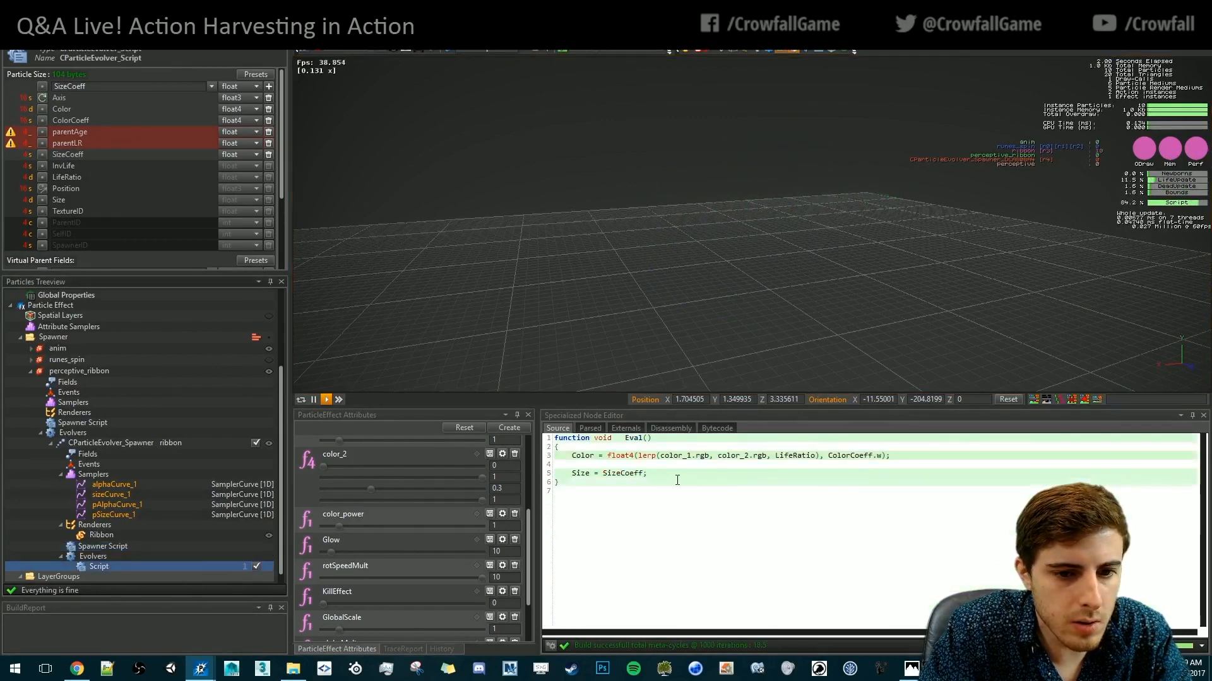
click(642, 473)
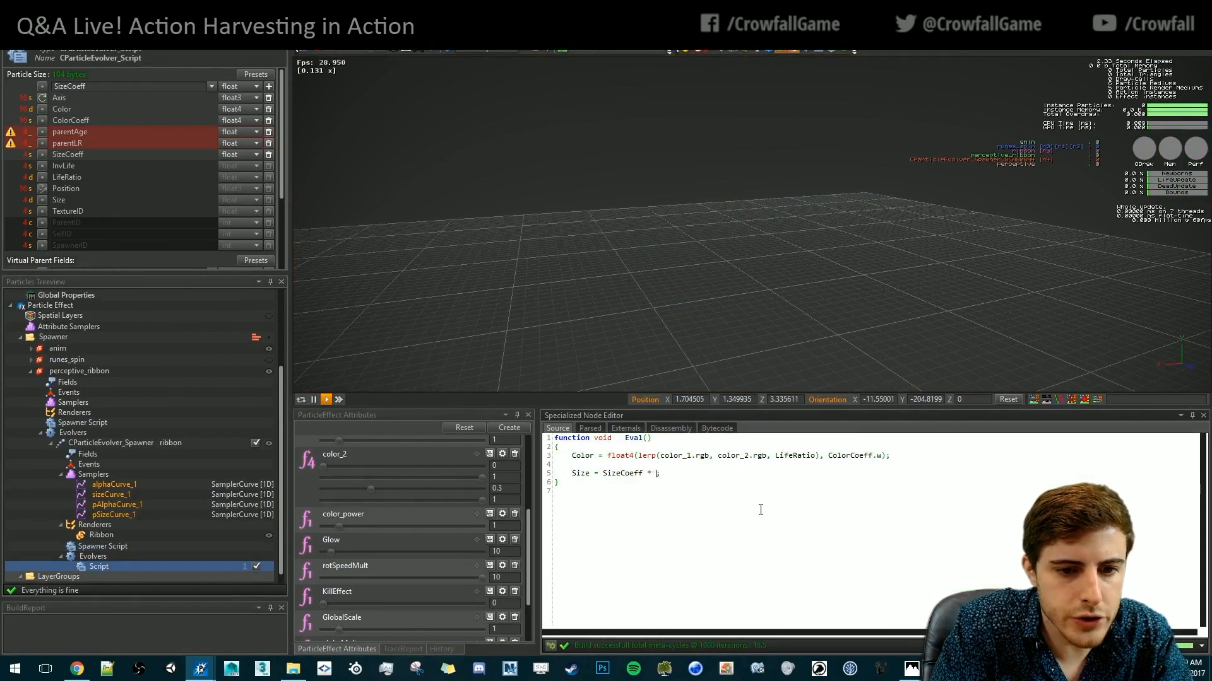
key(BackSpace)
key(BackSpace)
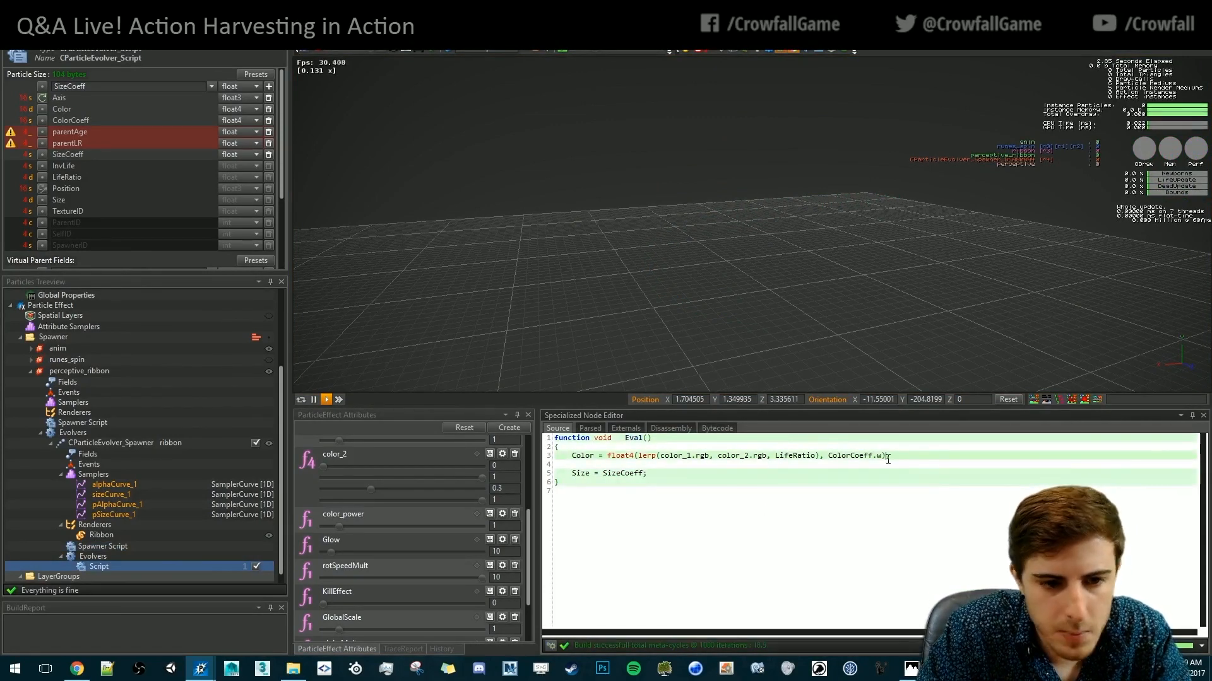
Multiply ColorCoeff.w by alphaCurve_1.sample(LifeRatio) in the Color line of the ribbon evolver's Script and build it
click(729, 284)
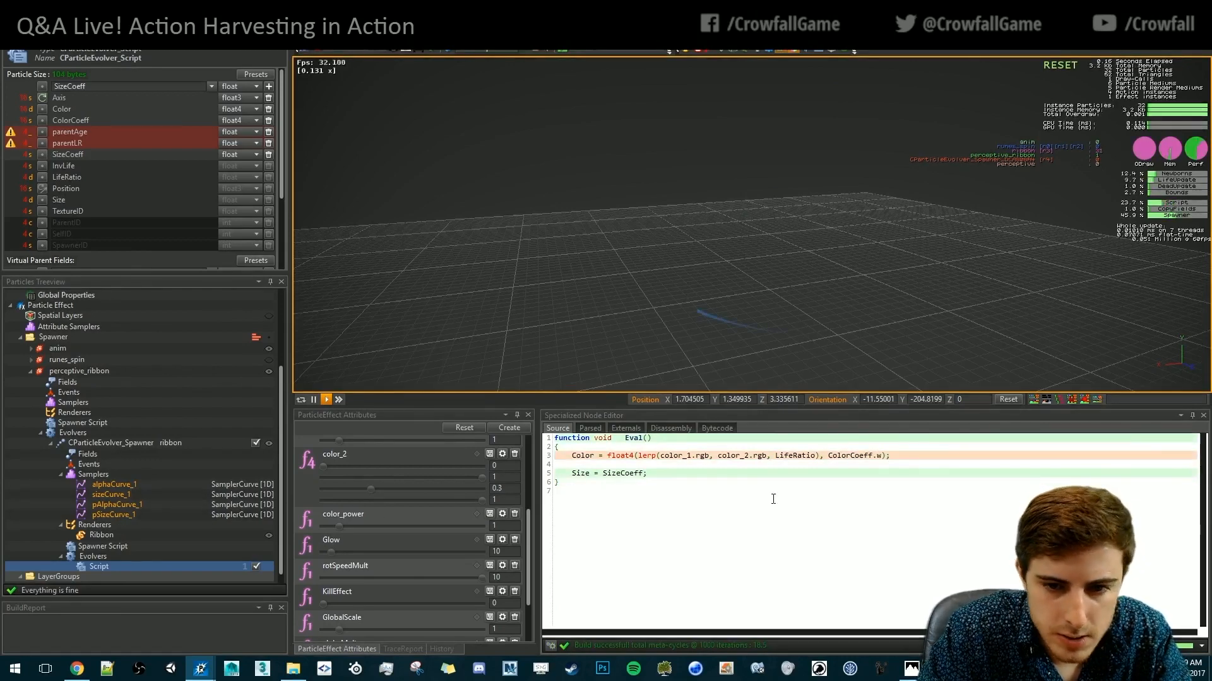
click(891, 460)
click(890, 456)
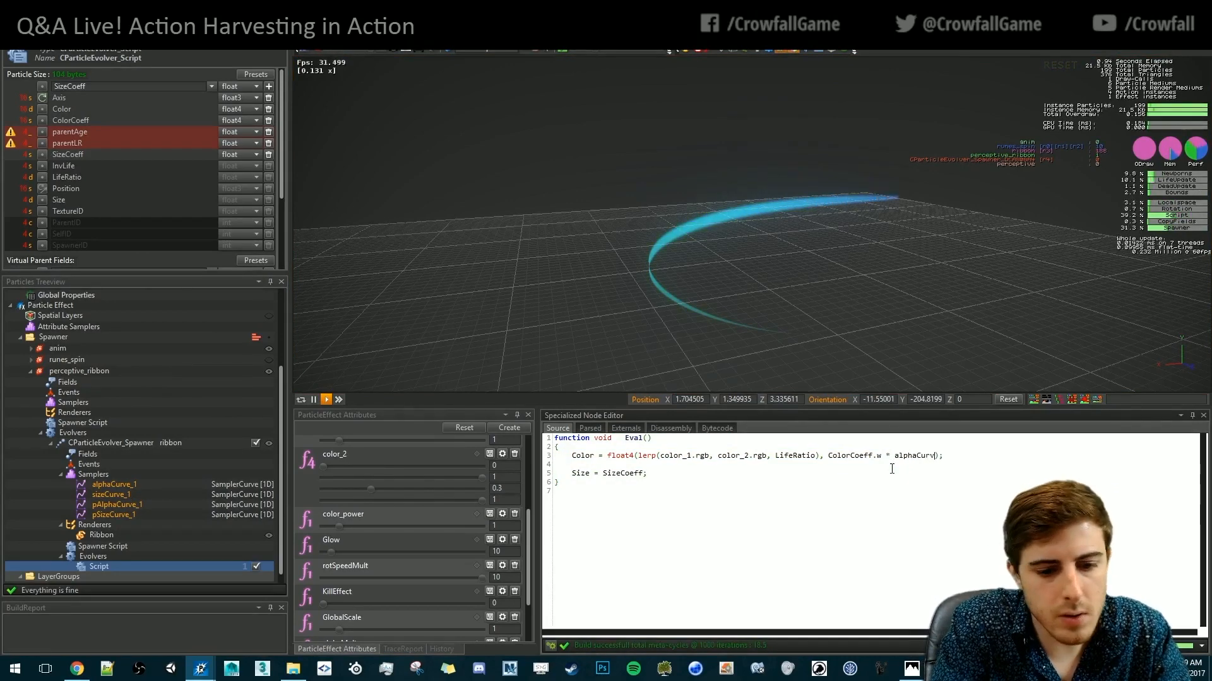
text(* alphaCurve*_.)
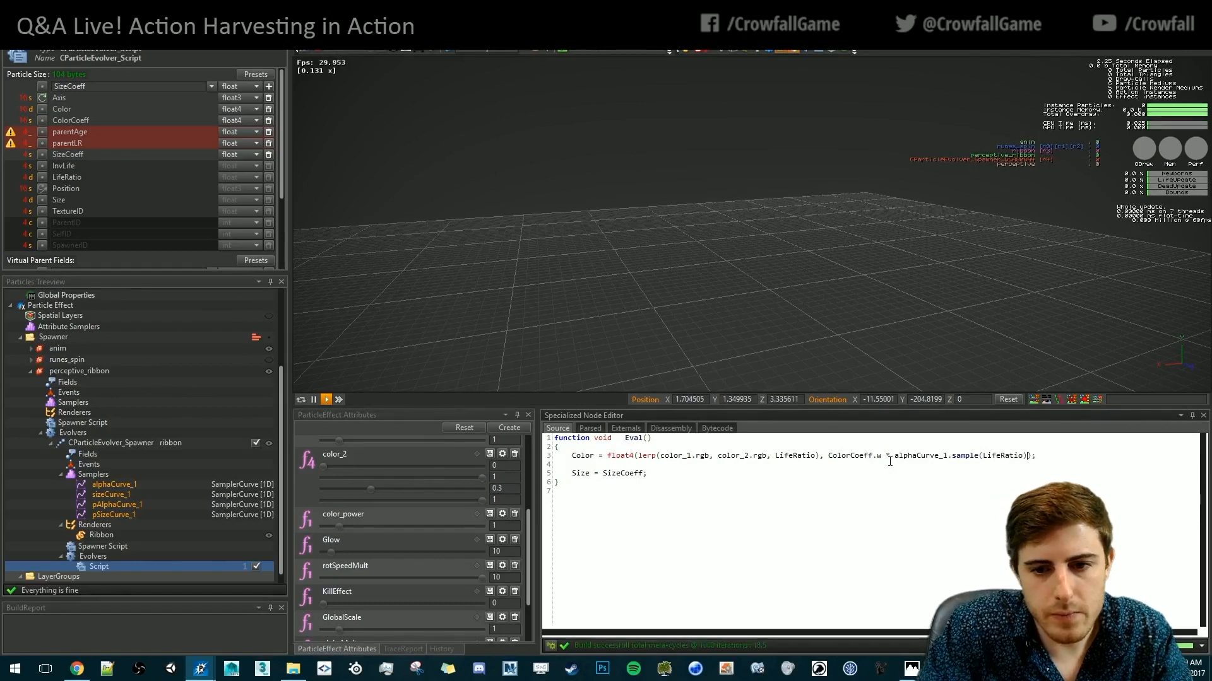
key(ctrl+s)
Respawn the effect at 1x playback speed and examine the ribbon's alpha fade from several angles
click(883, 227)
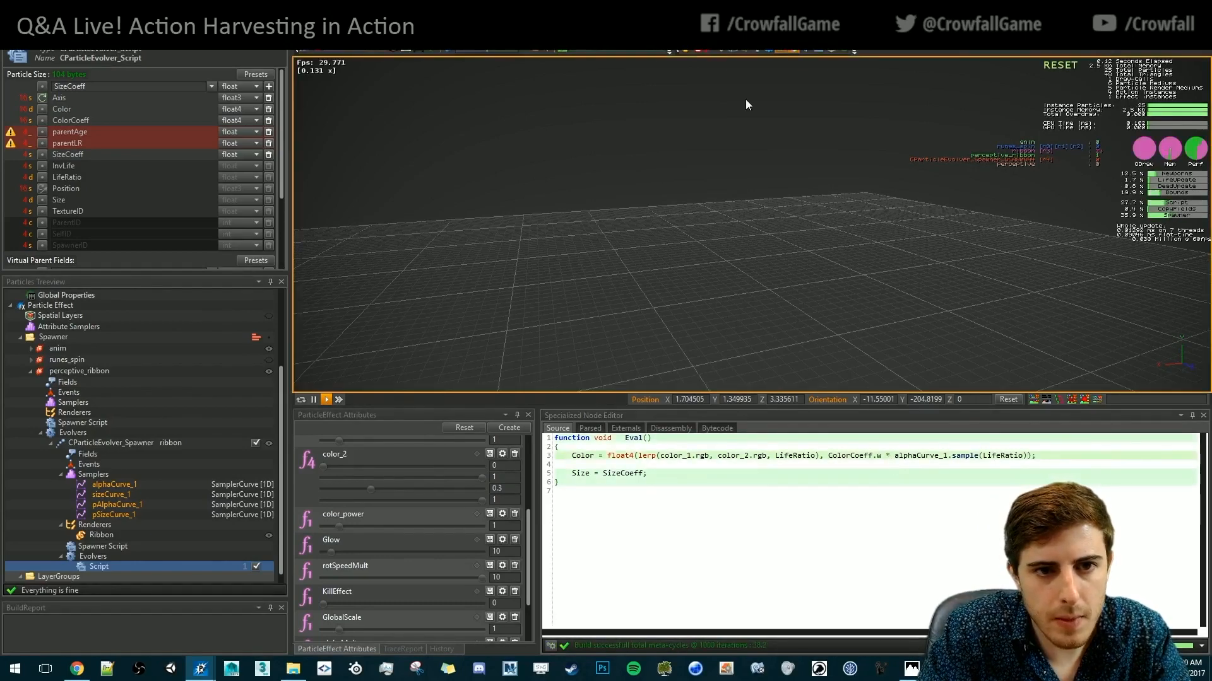
click(610, 49)
click(668, 101)
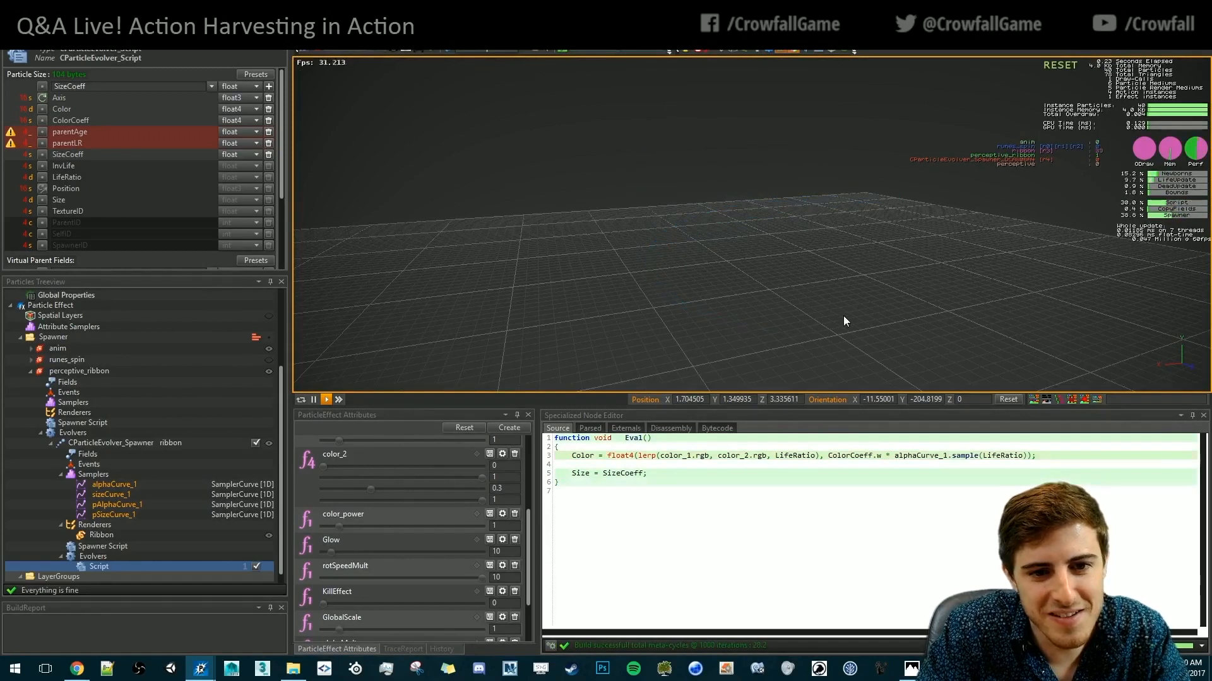
alt+drag(843, 317, 716, 307)
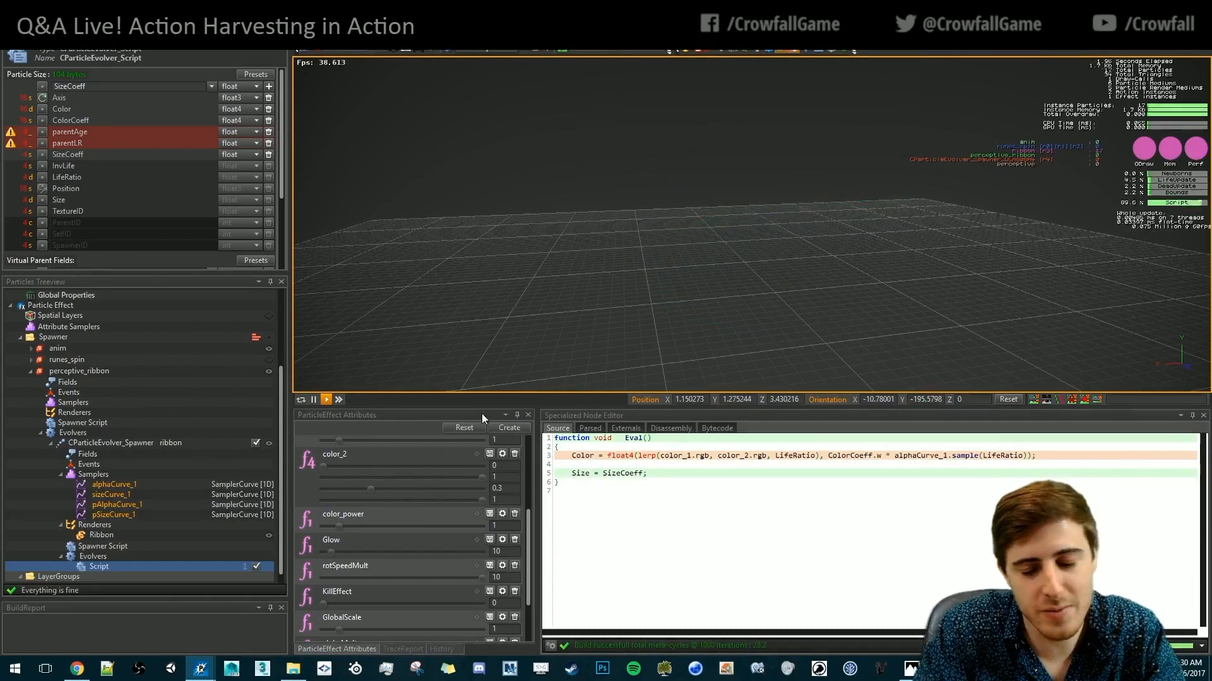
alt+drag(862, 335, 757, 190)
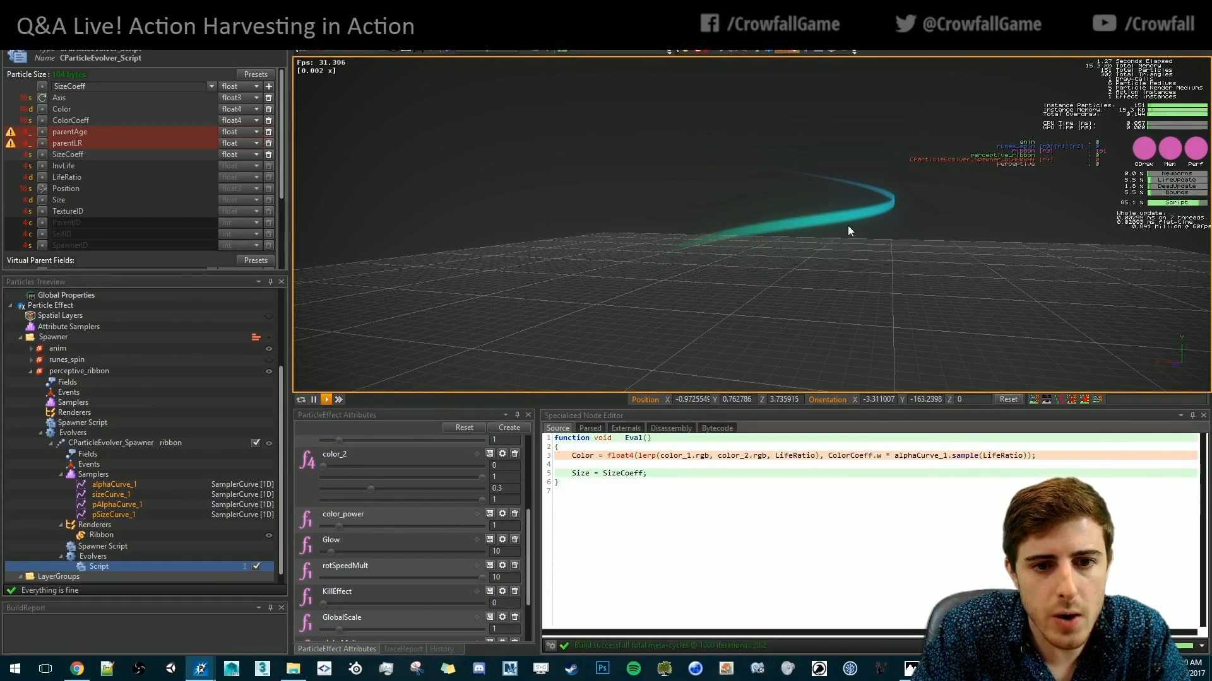
alt+drag(846, 225, 658, 213)
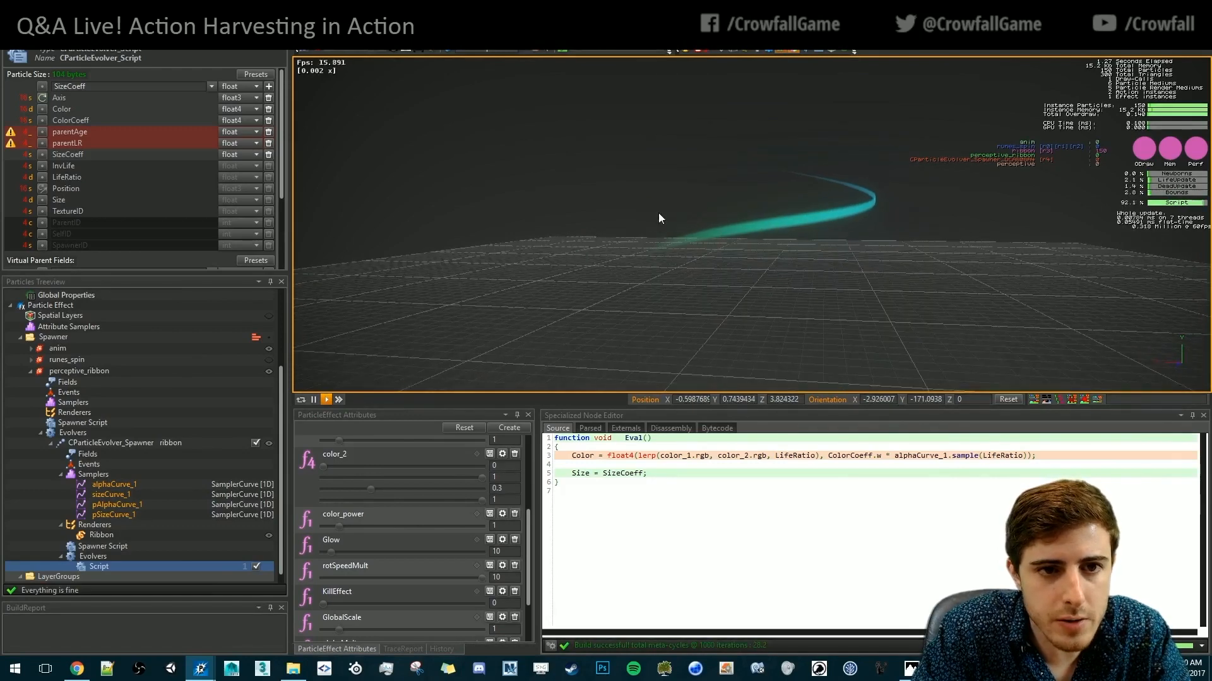
click(628, 50)
click(667, 89)
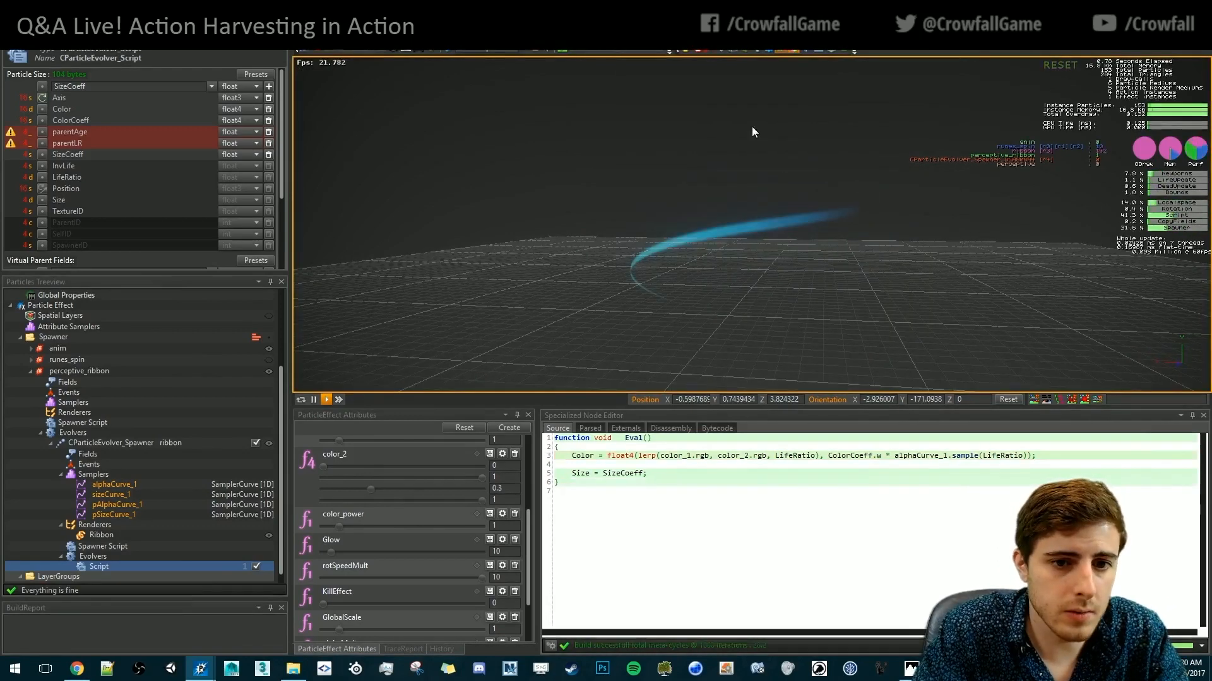
alt+drag(650, 90, 729, 250)
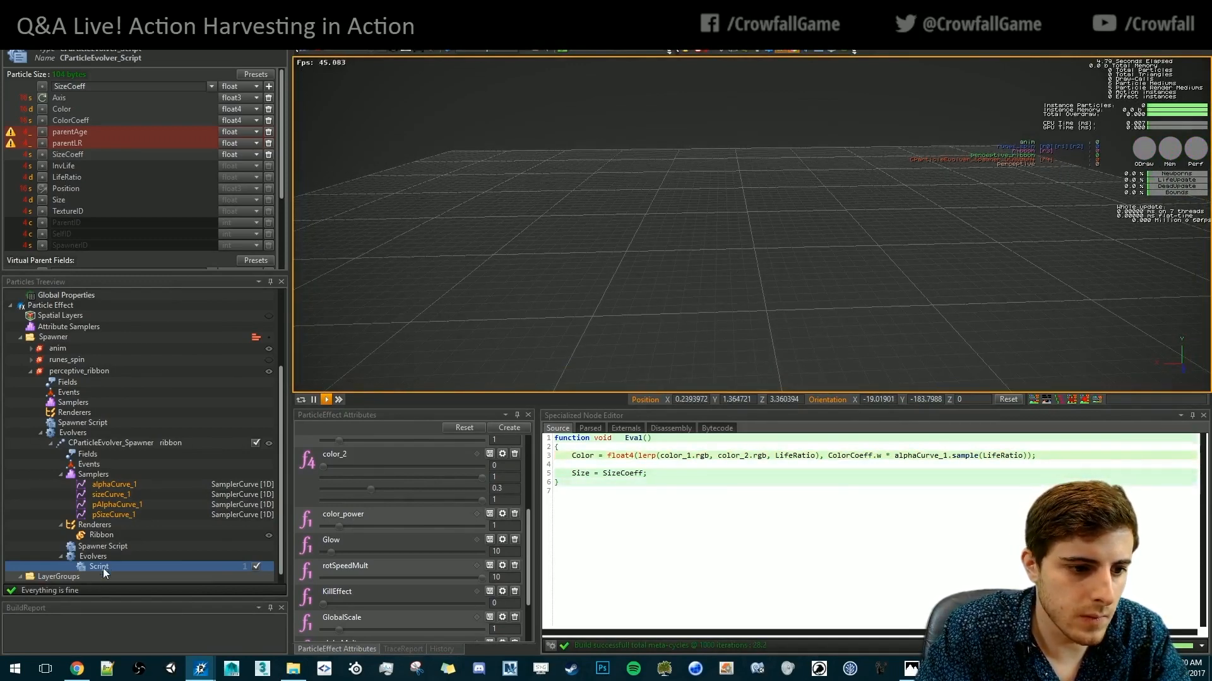
Add a new CParticleSamplerCurve to the ribbon evolver's samplers and rename it posYCurve_1
click(106, 546)
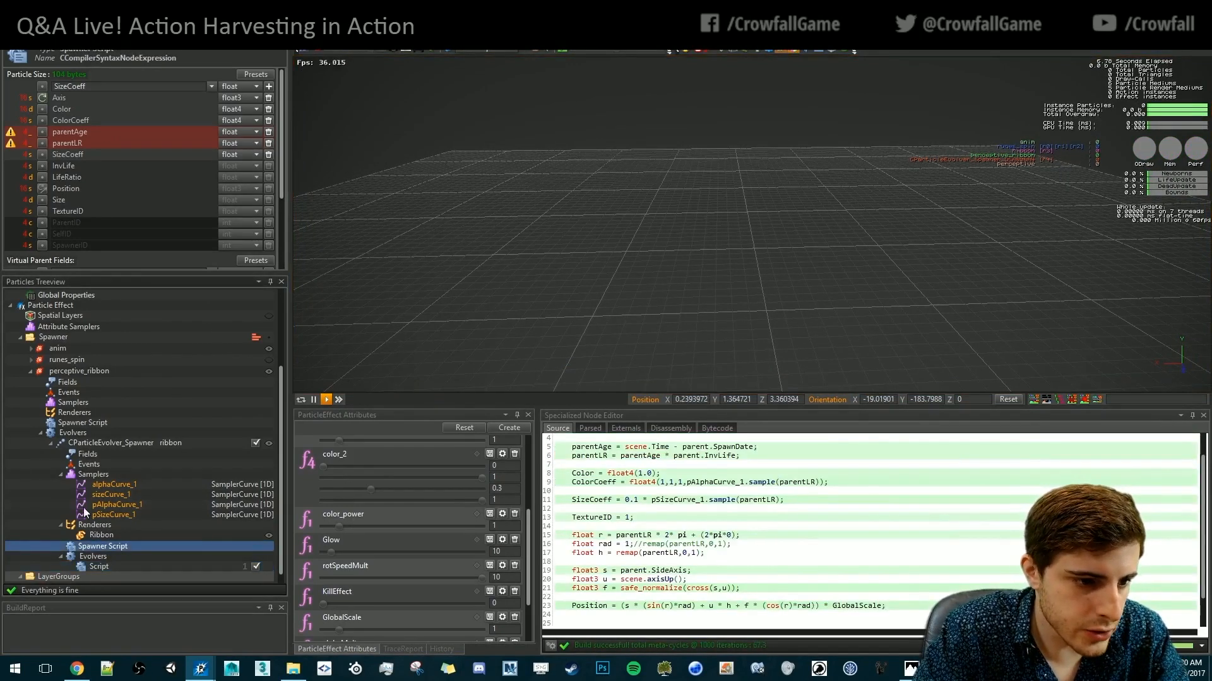
click(95, 475)
right_click(96, 474)
mouse_move(154, 528)
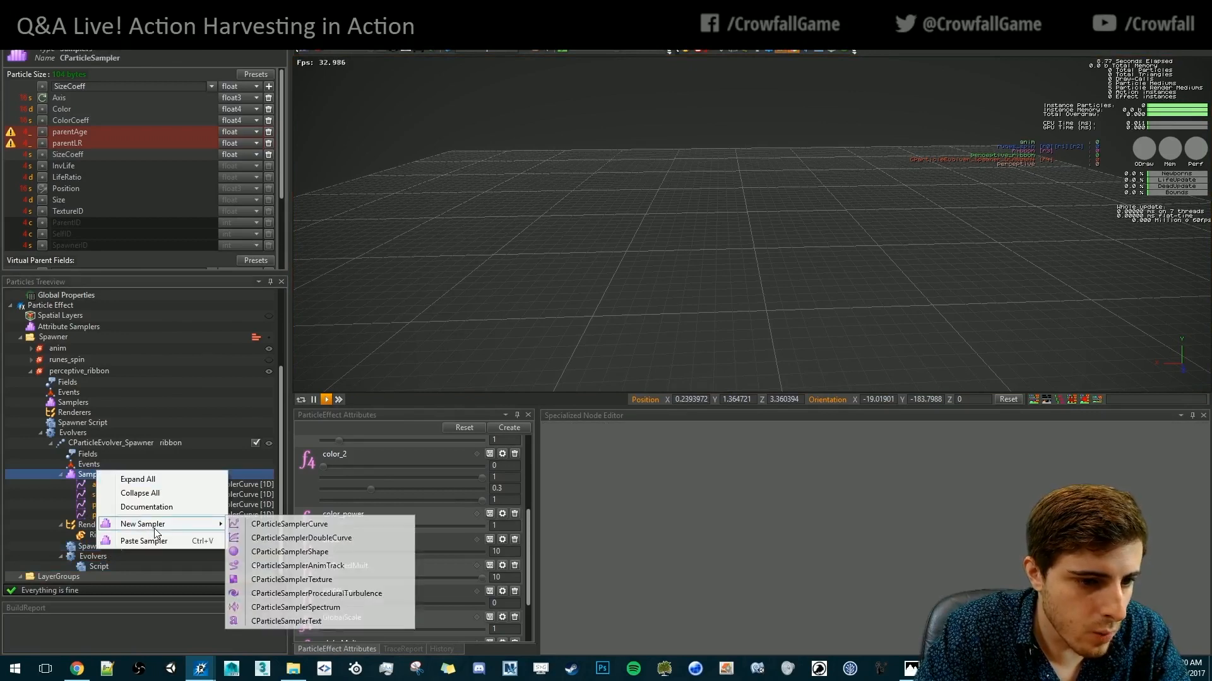
click(278, 524)
click(121, 513)
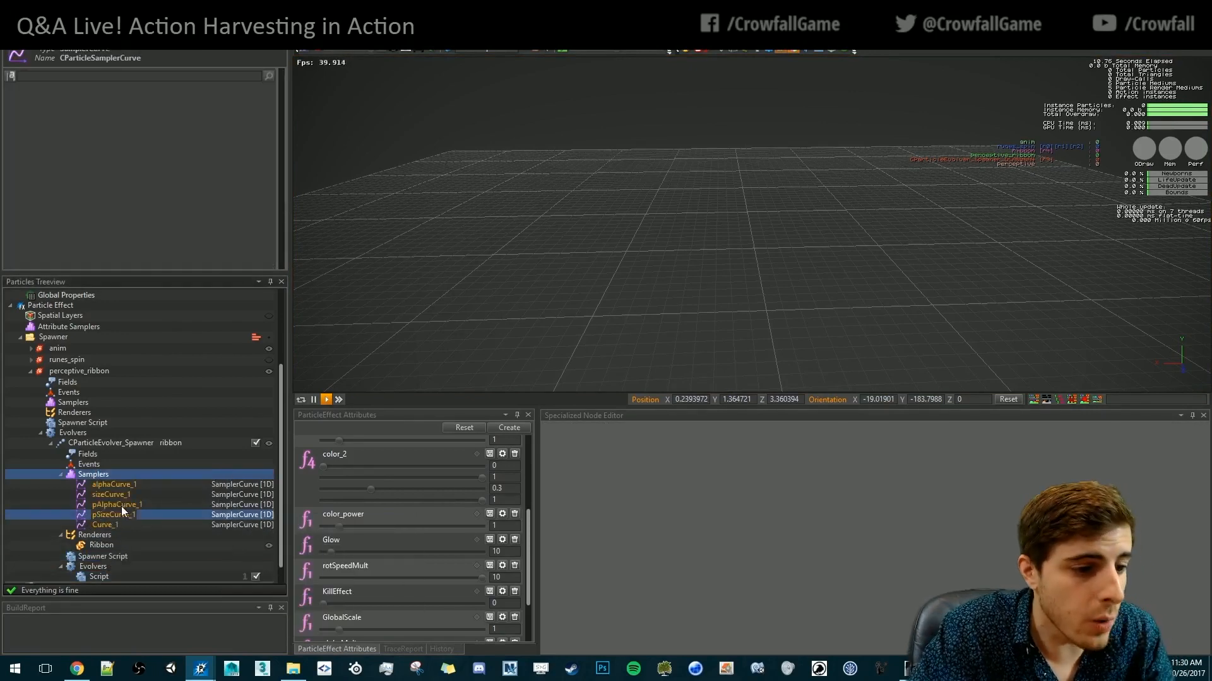
click(123, 525)
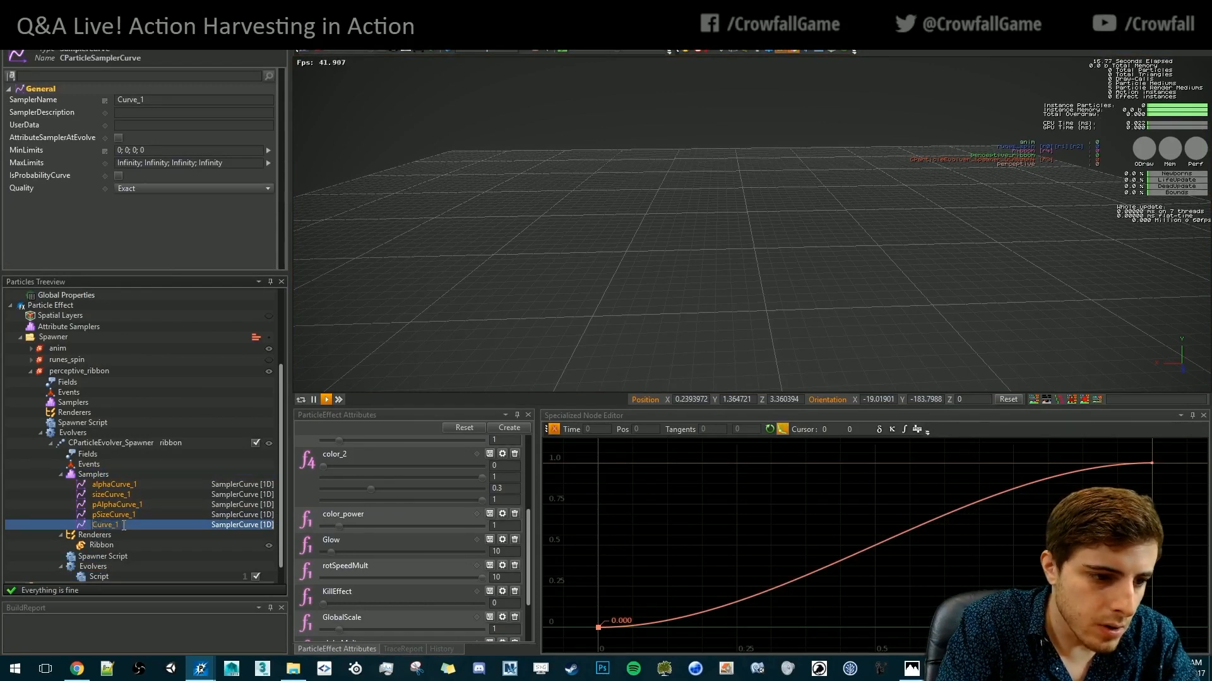
text(posY)
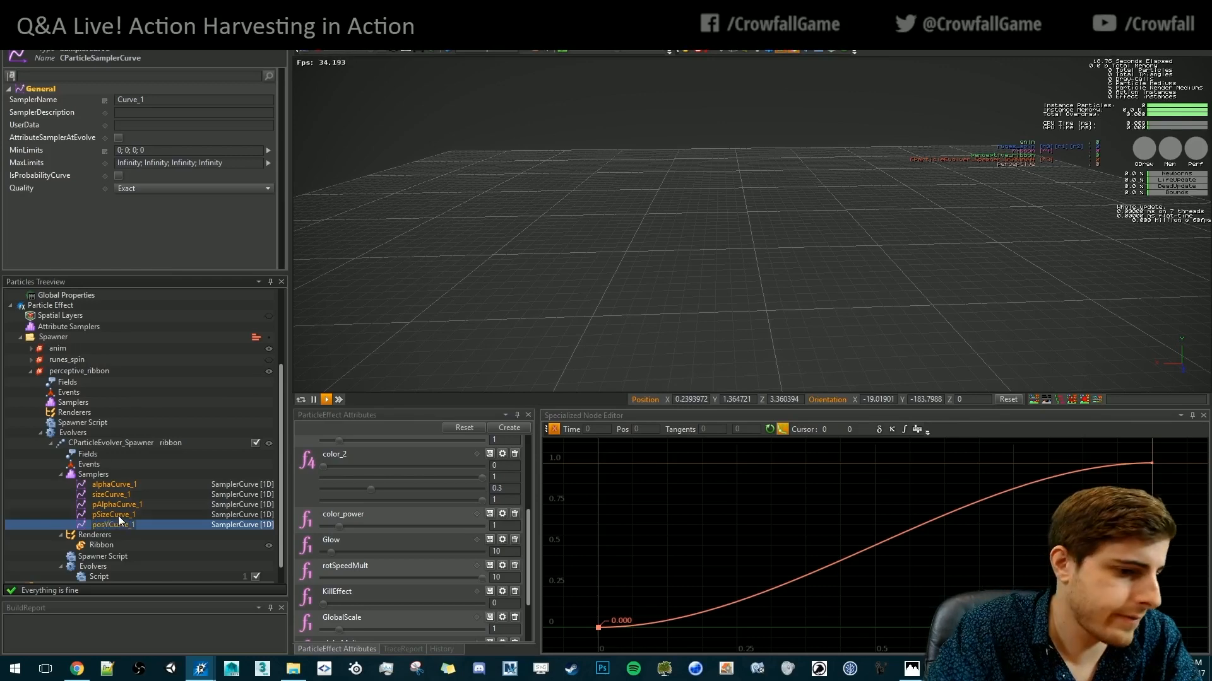
key(Return)
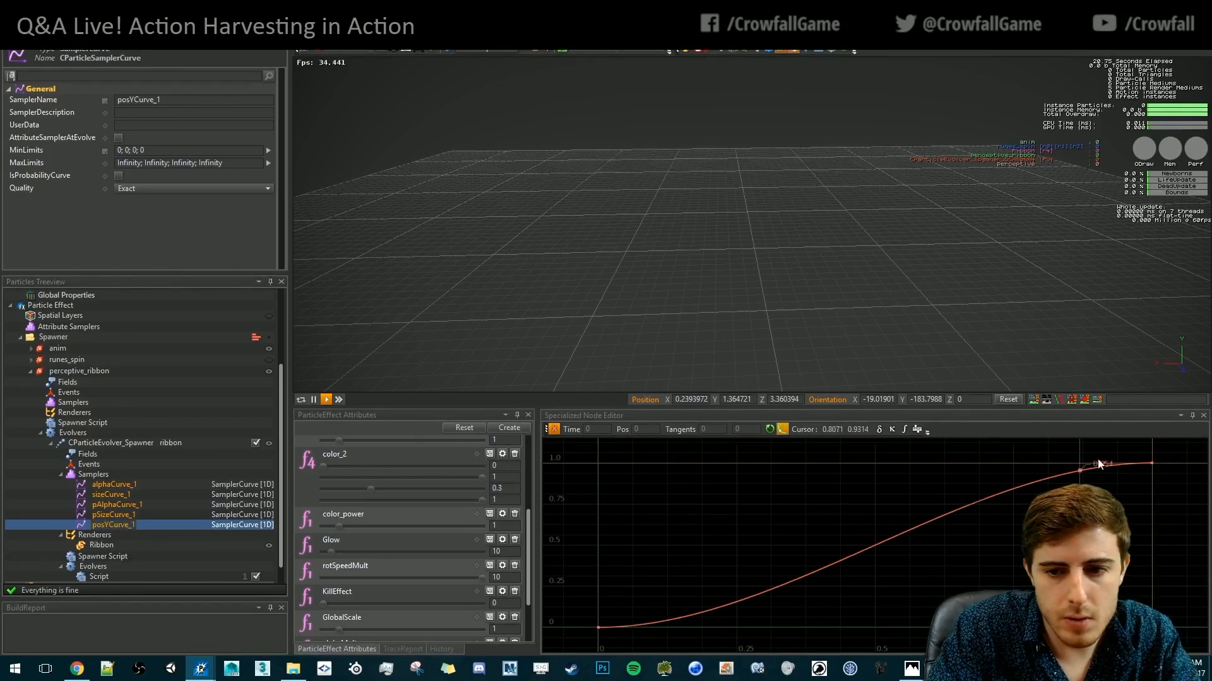
Shape posYCurve_1 as a hump: set the end point's position to 0 and add a middle point at time 0.5, position 1
drag(1124, 452, 1188, 513)
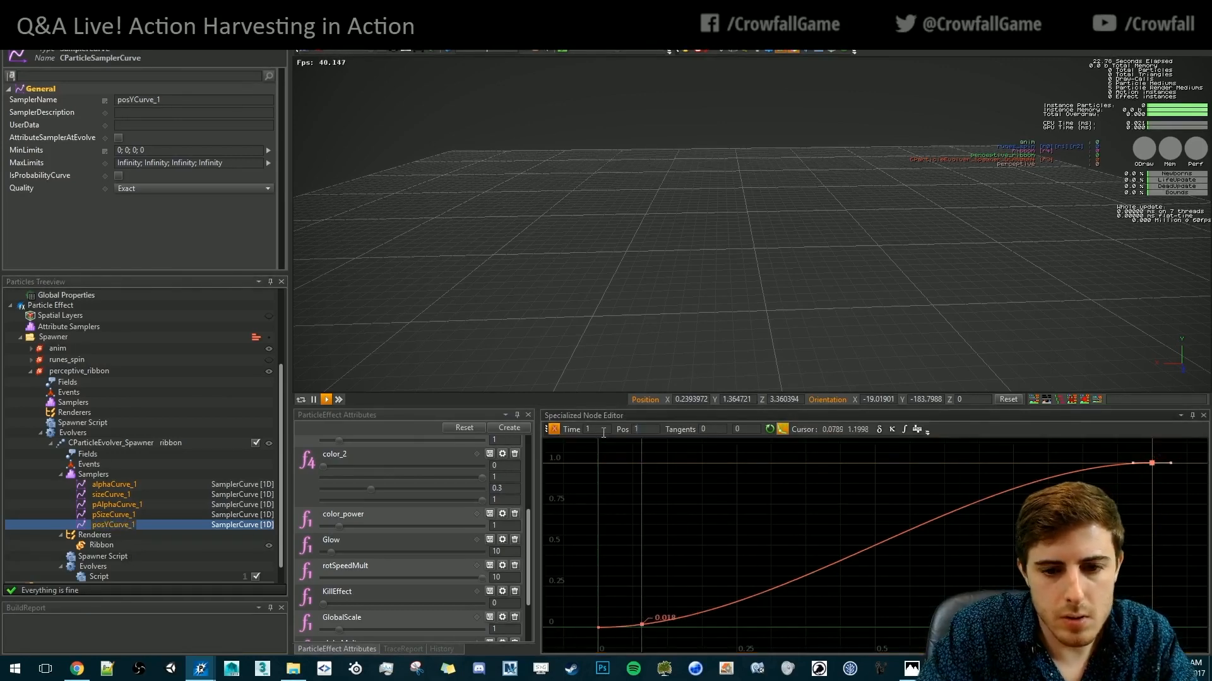
text(0)
key(Return)
drag(869, 626, 874, 543)
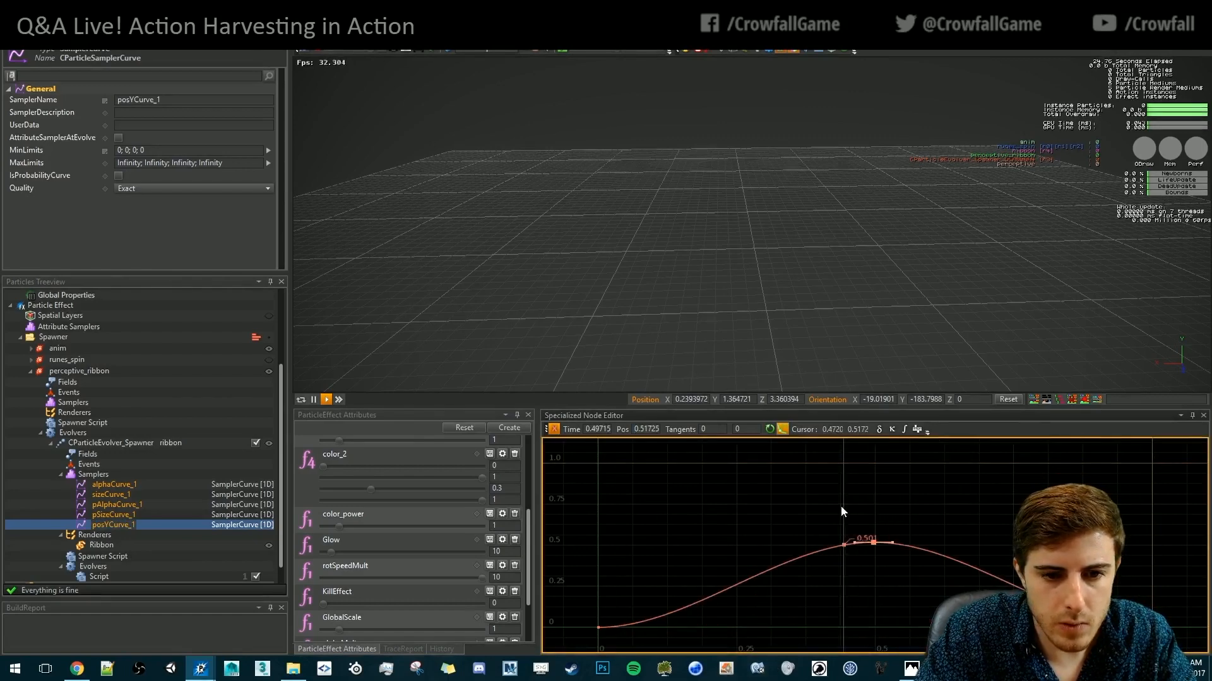
double_click(605, 431)
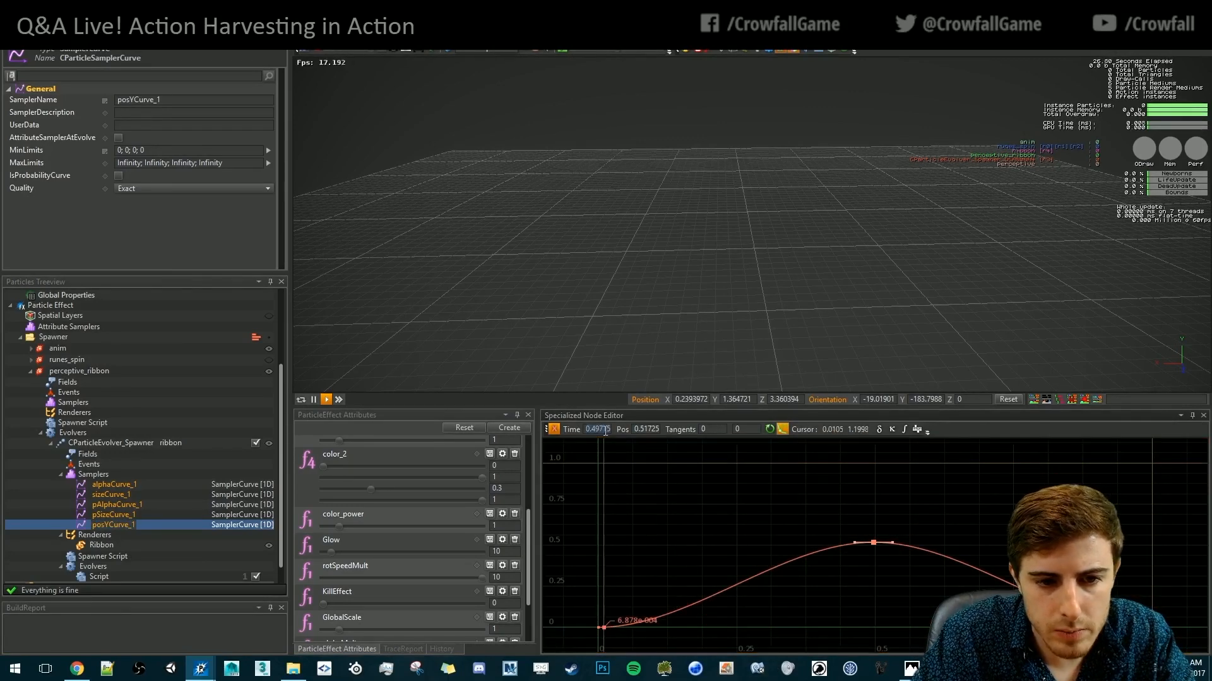
text(0.5)
key(Tab)
text(1)
key(Return)
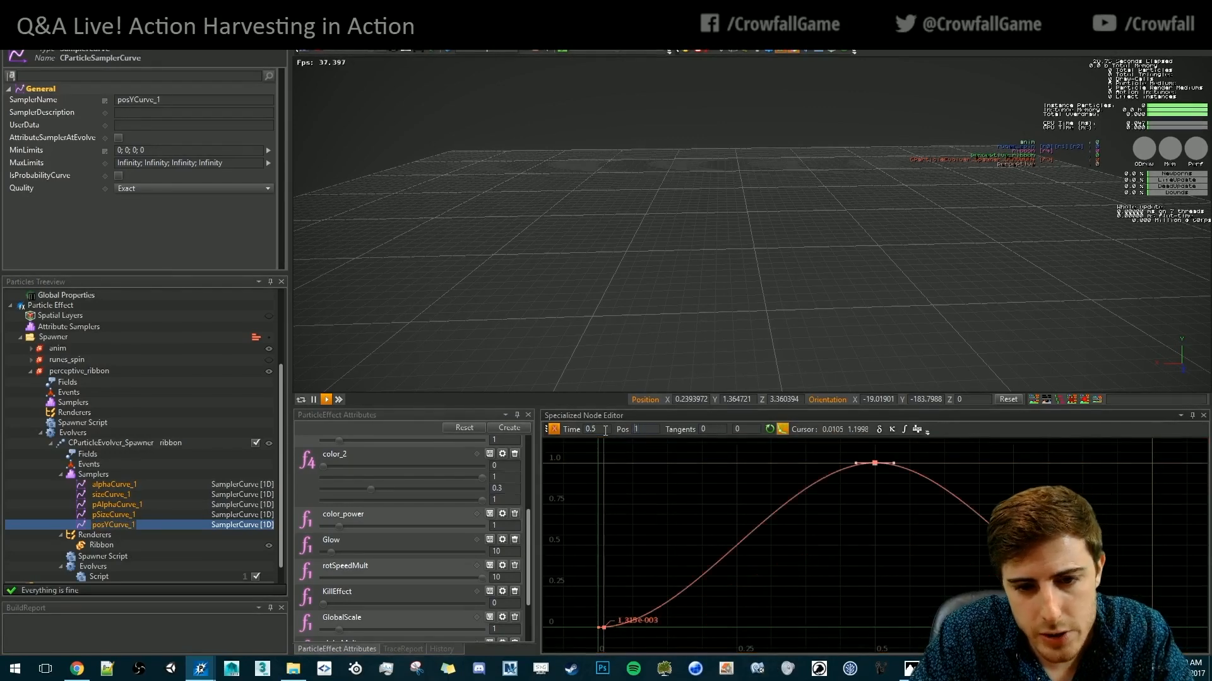
click(669, 245)
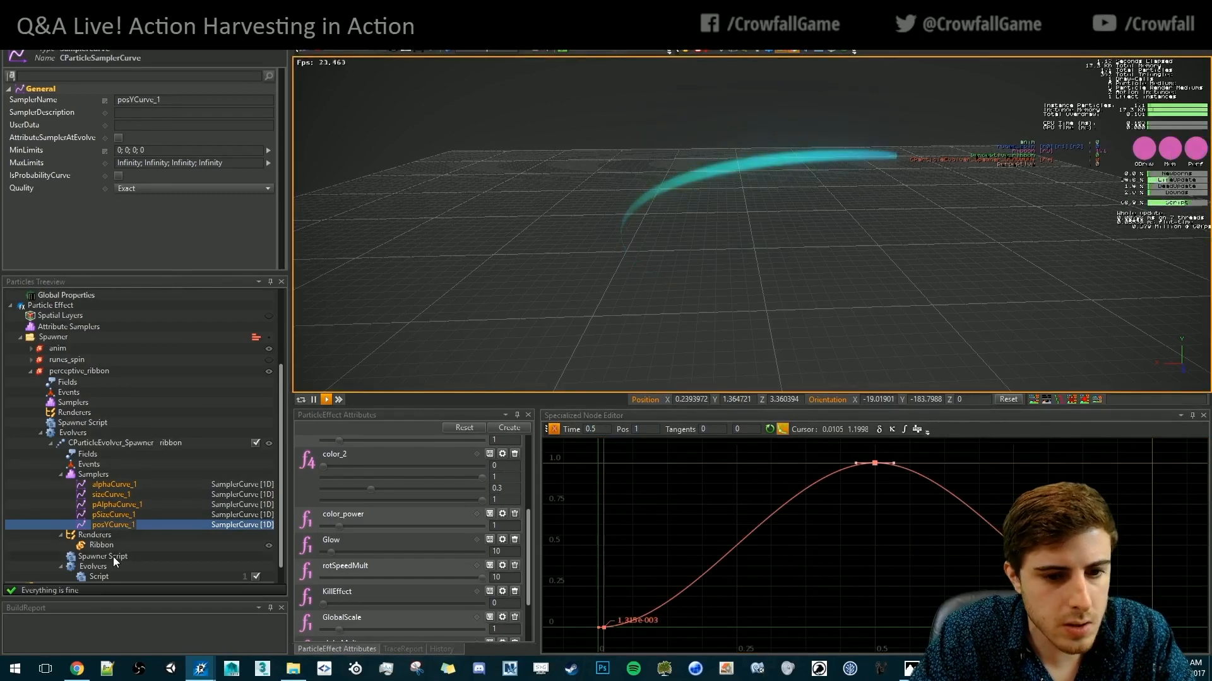
In the ribbon's Spawner Script, set float h to posYCurve_1.sample(parentLR); and comment out the remap(parentLR,0,1) expression
click(101, 556)
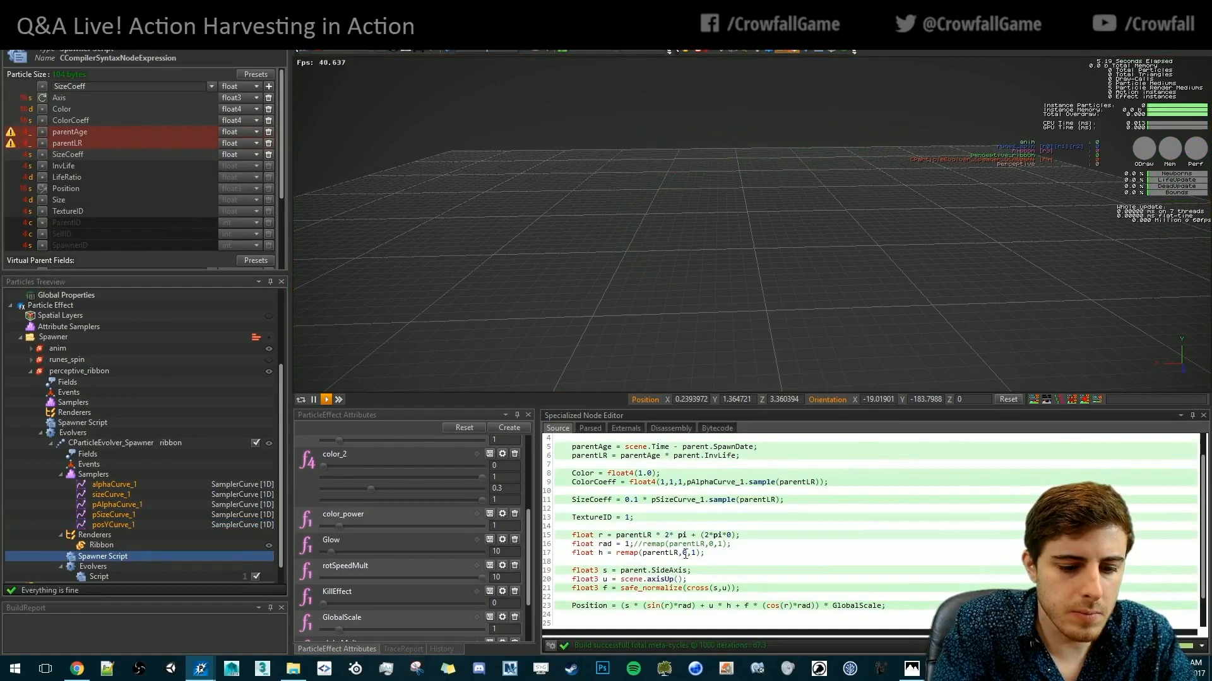
text(posYCurv)
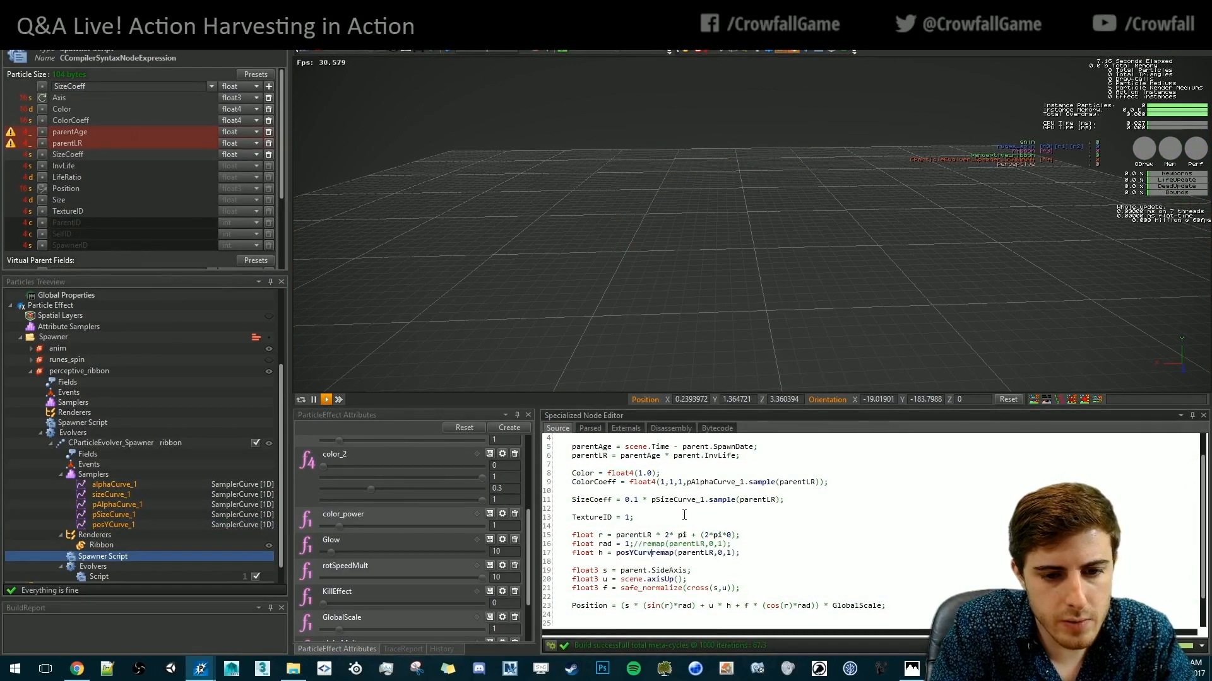
text(e_1.samp)
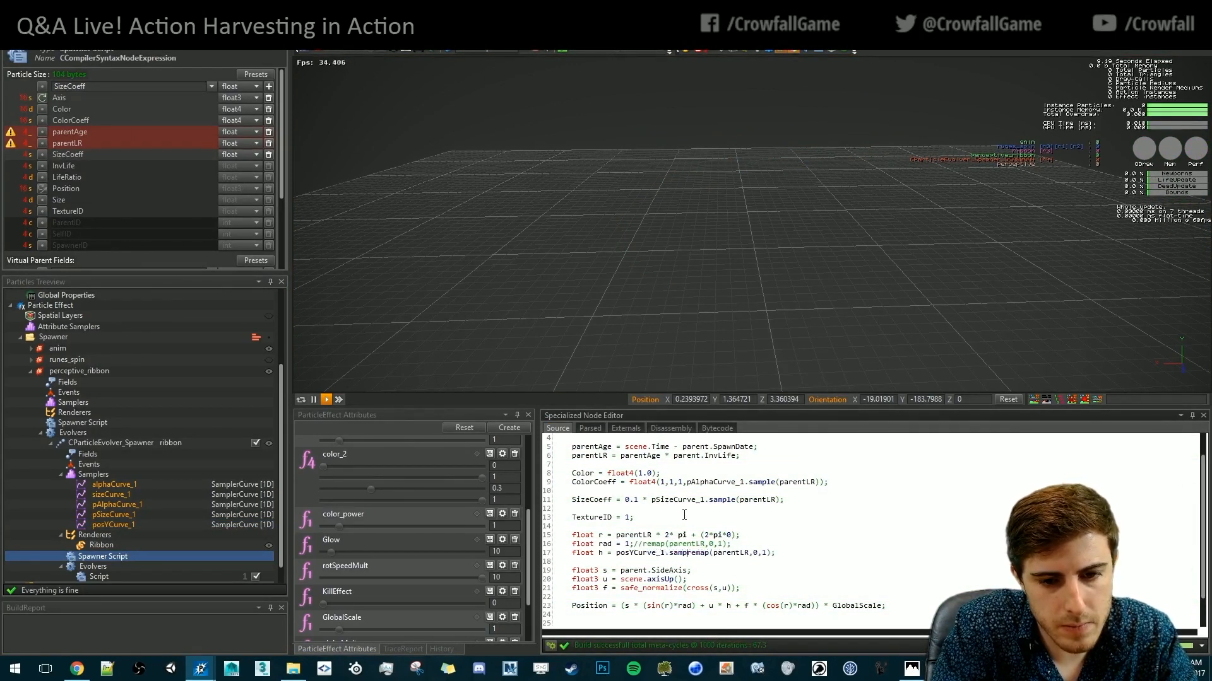
text(le(L)
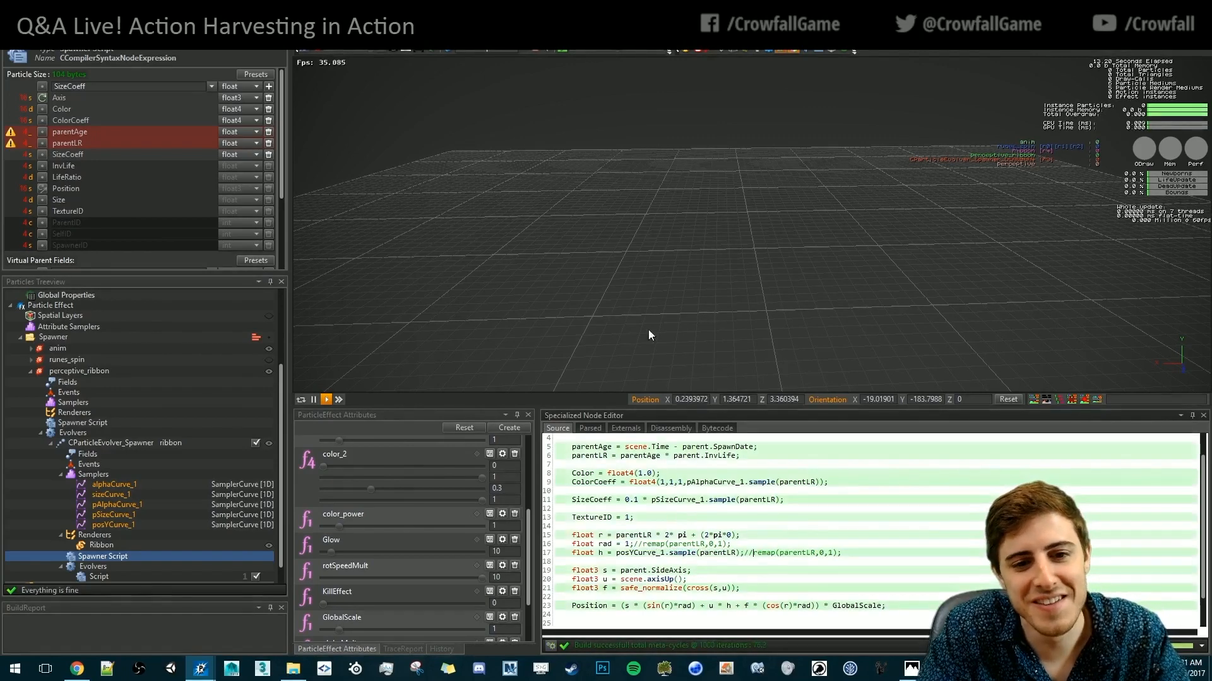
Respawn the effect at 1x playback speed and examine the ribbon's vertical path from several angles
click(668, 213)
click(647, 49)
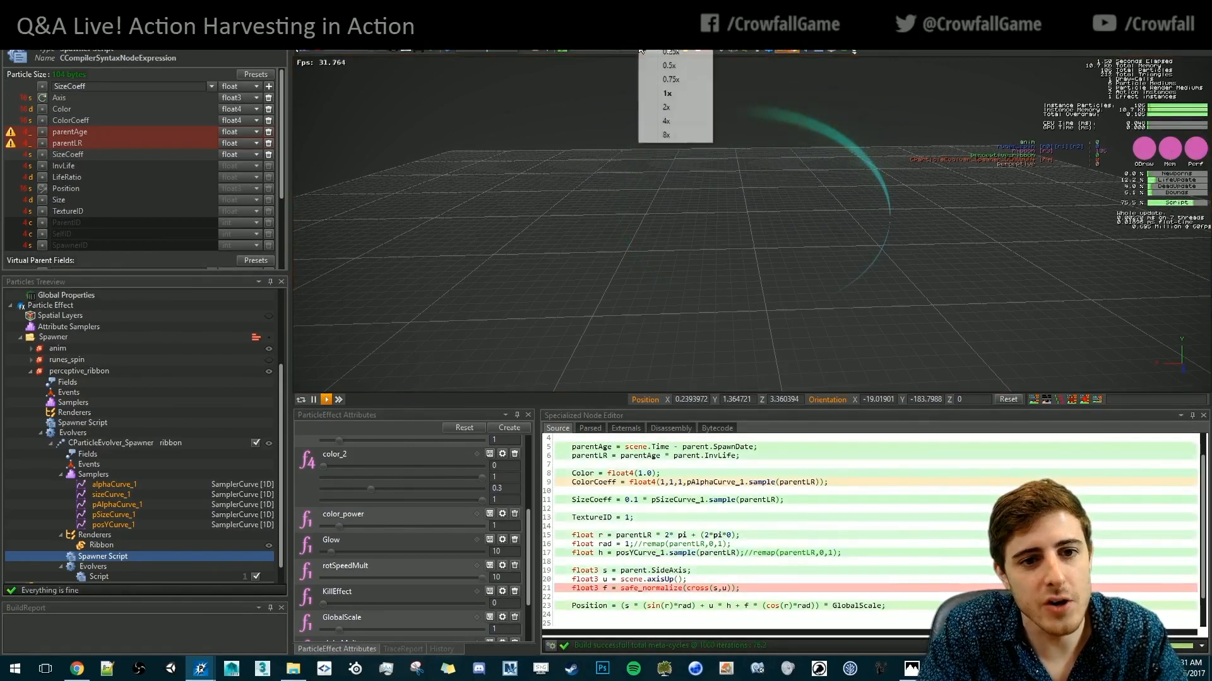
click(672, 93)
alt+drag(766, 297, 1076, 255)
click(763, 257)
alt+drag(763, 257, 878, 287)
alt+right_drag(878, 287, 862, 360)
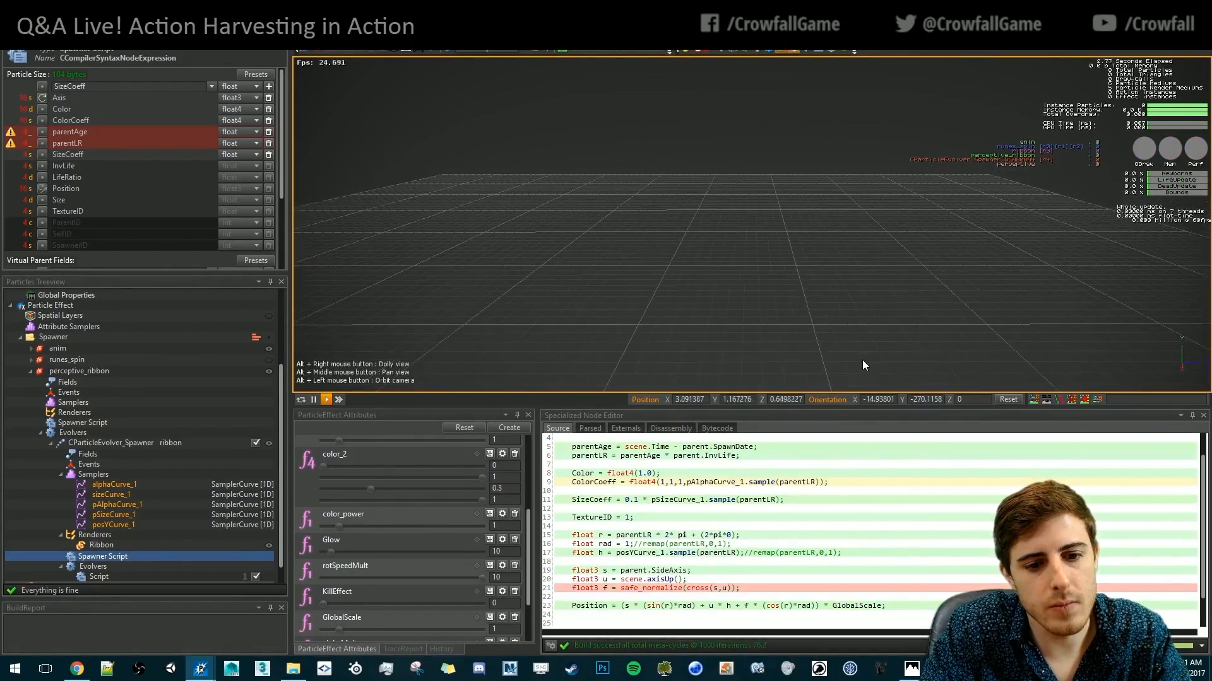
alt+drag(862, 360, 758, 358)
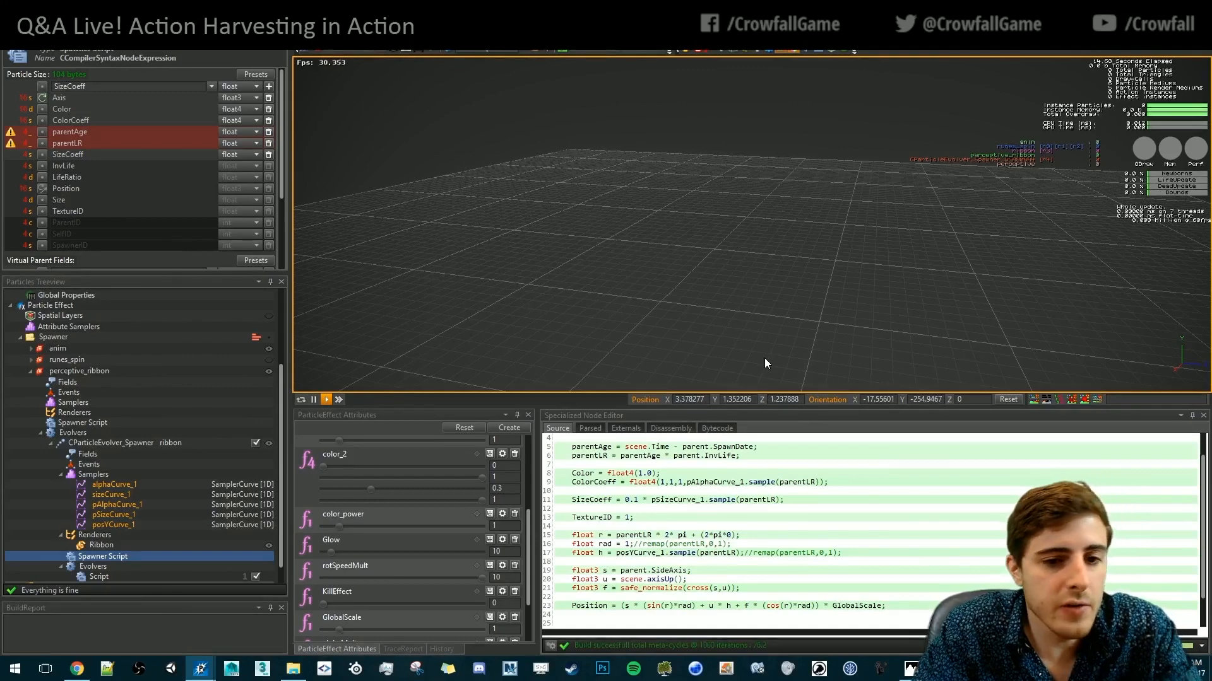
Respawn the effect repeatedly and examine how the ribbon rises and falls along its circular path from different sides and heights
key(space)
key(space)
mouse_move(662, 310)
mouse_down()
mouse_move(718, 313)
mouse_move(805, 233)
mouse_move(741, 240)
mouse_up()
middle_drag(740, 240, 744, 332)
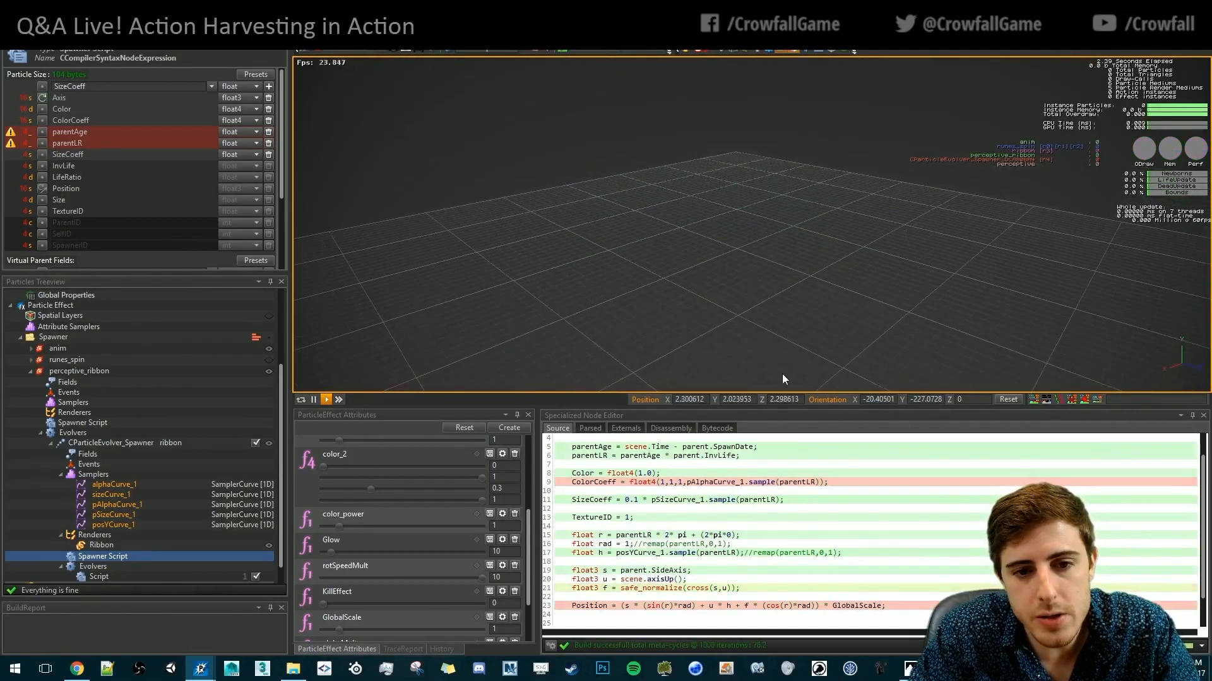
key(space)
mouse_move(780, 337)
mouse_down()
mouse_move(692, 322)
mouse_move(585, 334)
mouse_move(600, 326)
mouse_move(544, 319)
mouse_move(674, 318)
mouse_up()
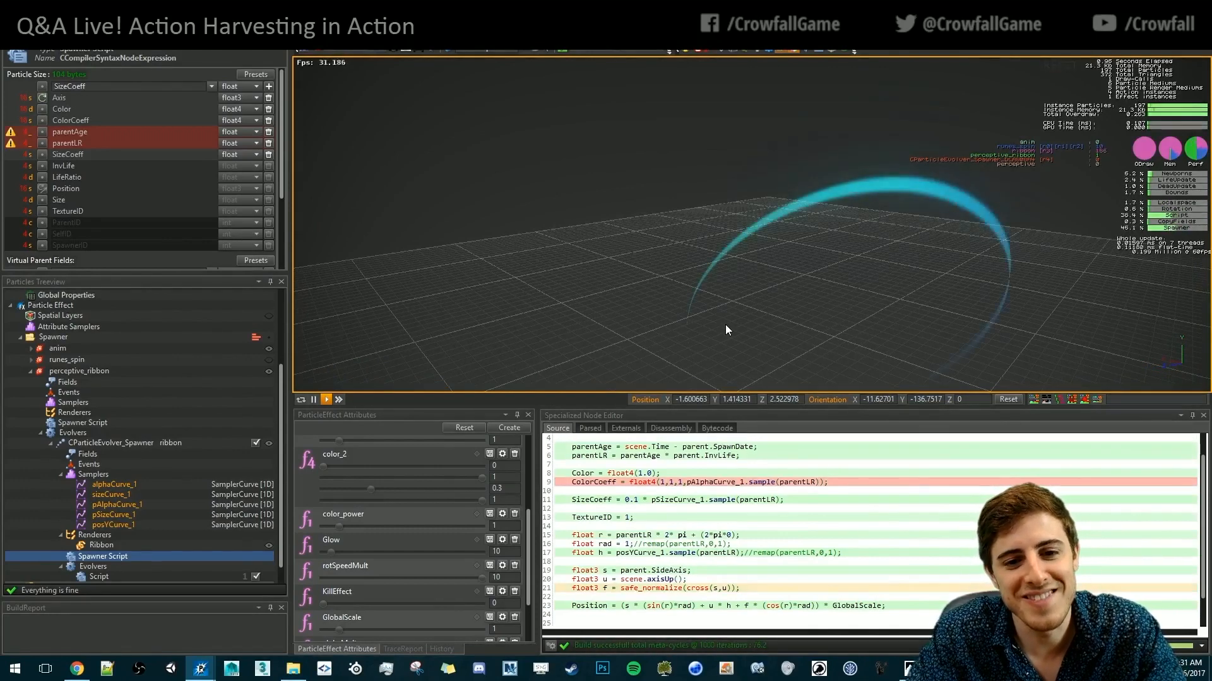
drag(735, 325, 844, 127)
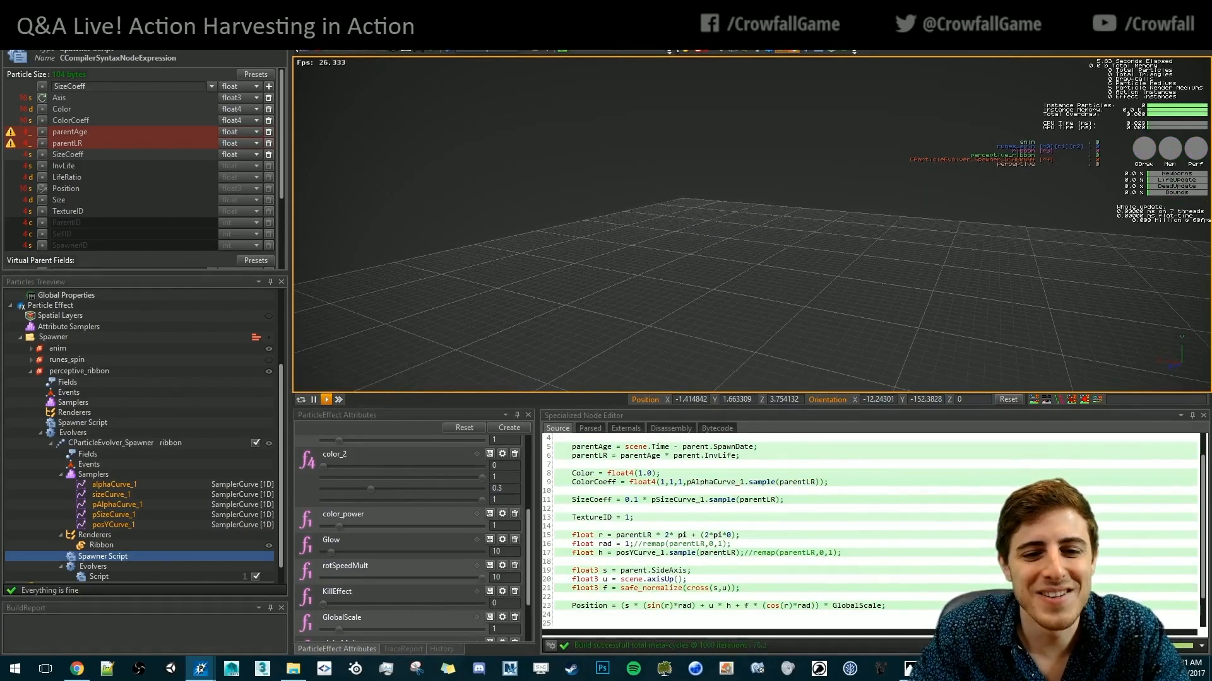
alt+drag(828, 248, 808, 252)
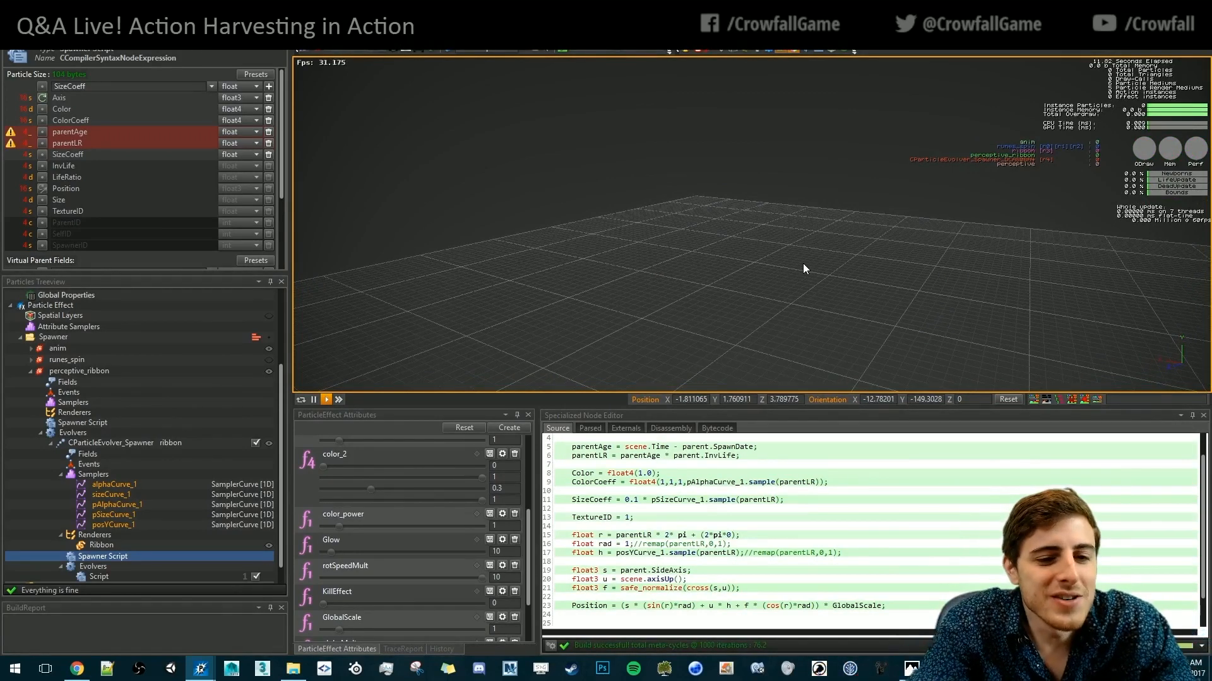
key(space)
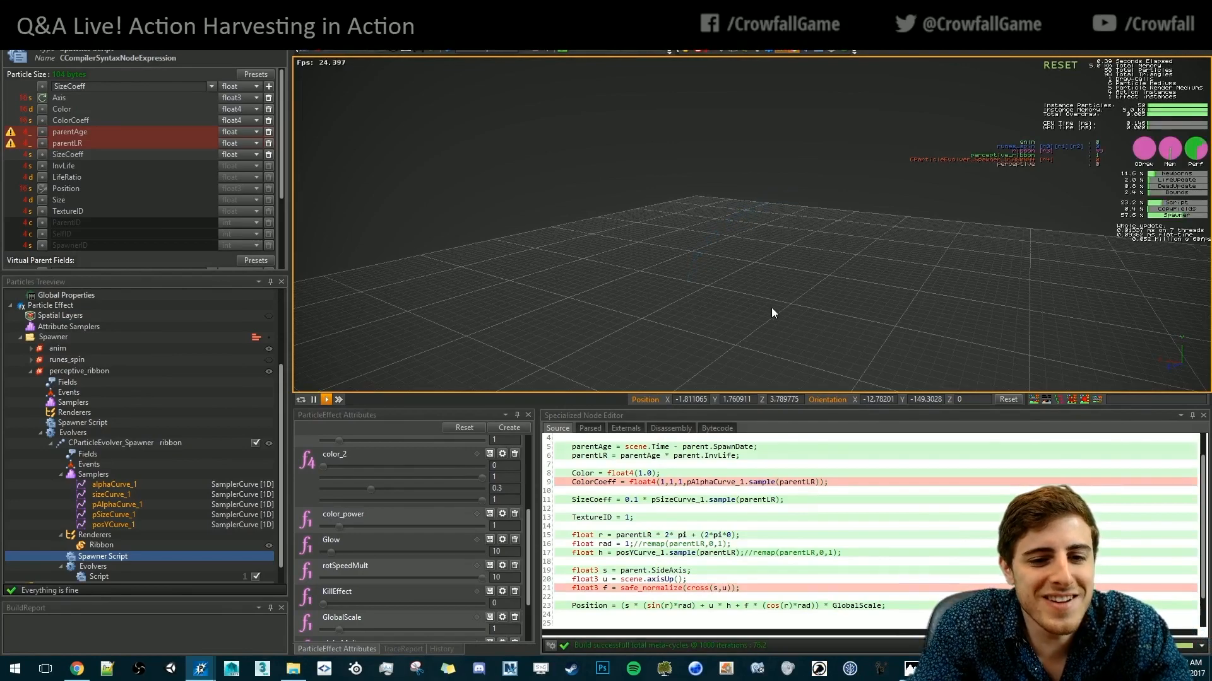
alt+drag(771, 308, 947, 348)
key(space)
key(space)
alt+drag(849, 310, 985, 326)
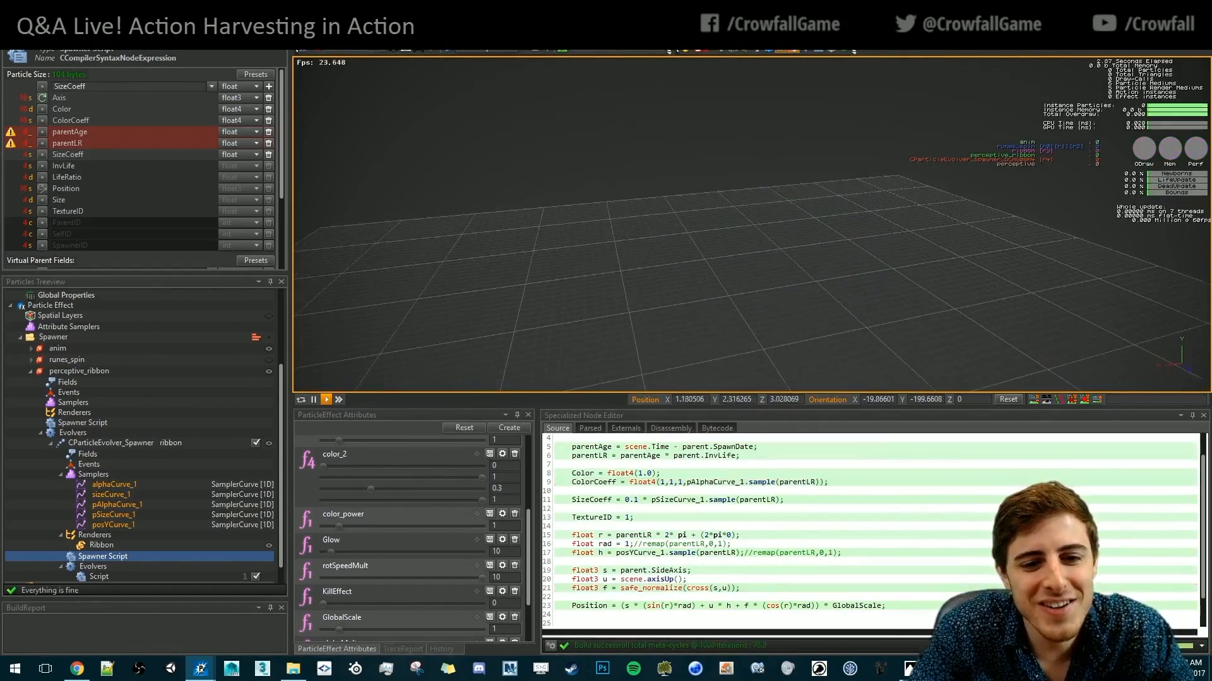
alt+middle_drag(951, 323, 908, 271)
alt+drag(909, 271, 784, 189)
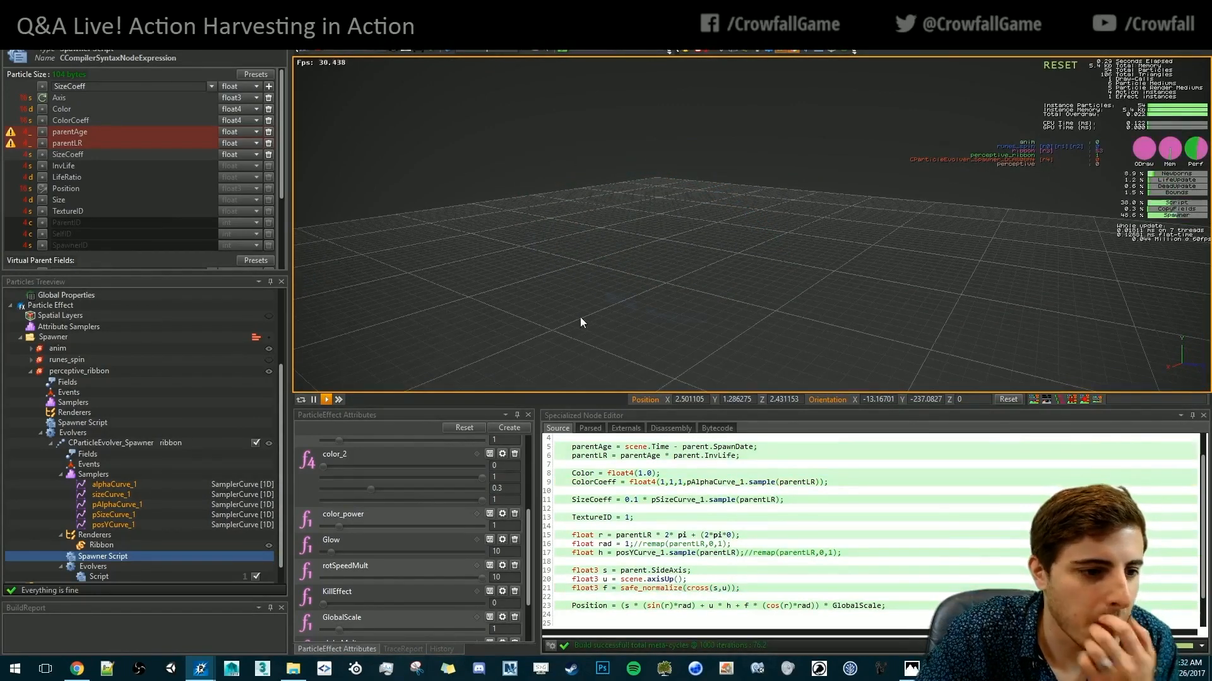
scroll(123, 433, up, 3)
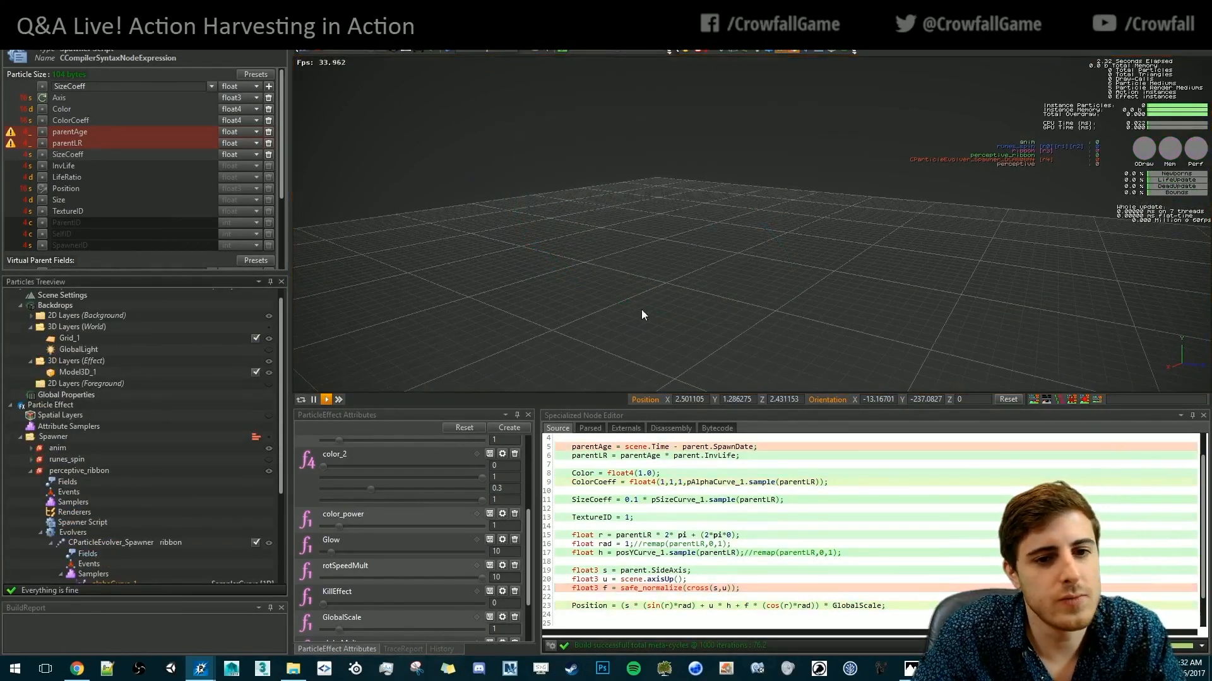
alt+drag(641, 309, 658, 282)
middle_drag(770, 303, 657, 342)
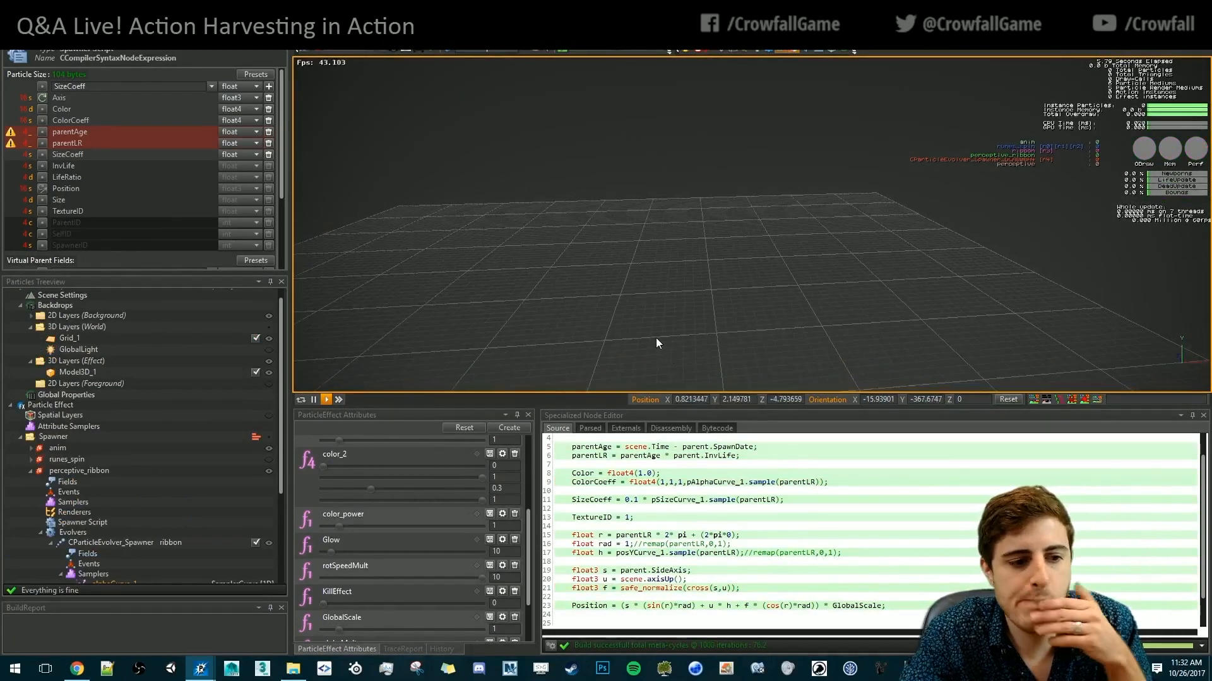
scroll(212, 433, down, 3)
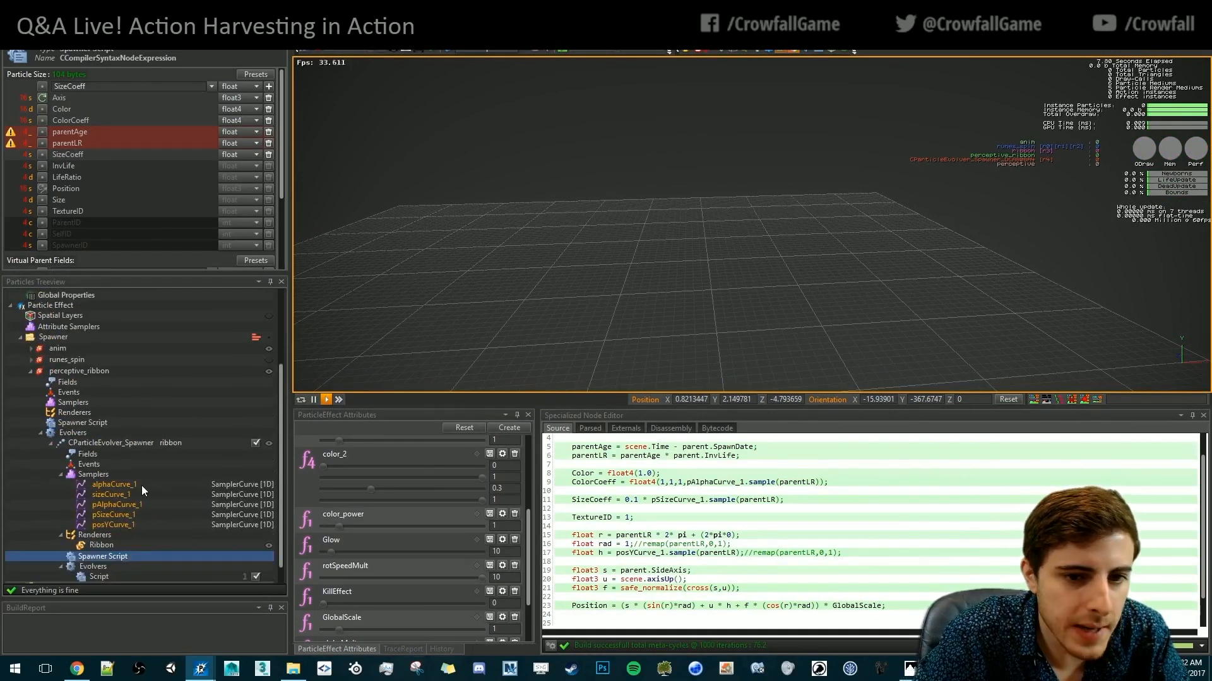
key(space)
middle_drag(744, 294, 720, 274)
key(space)
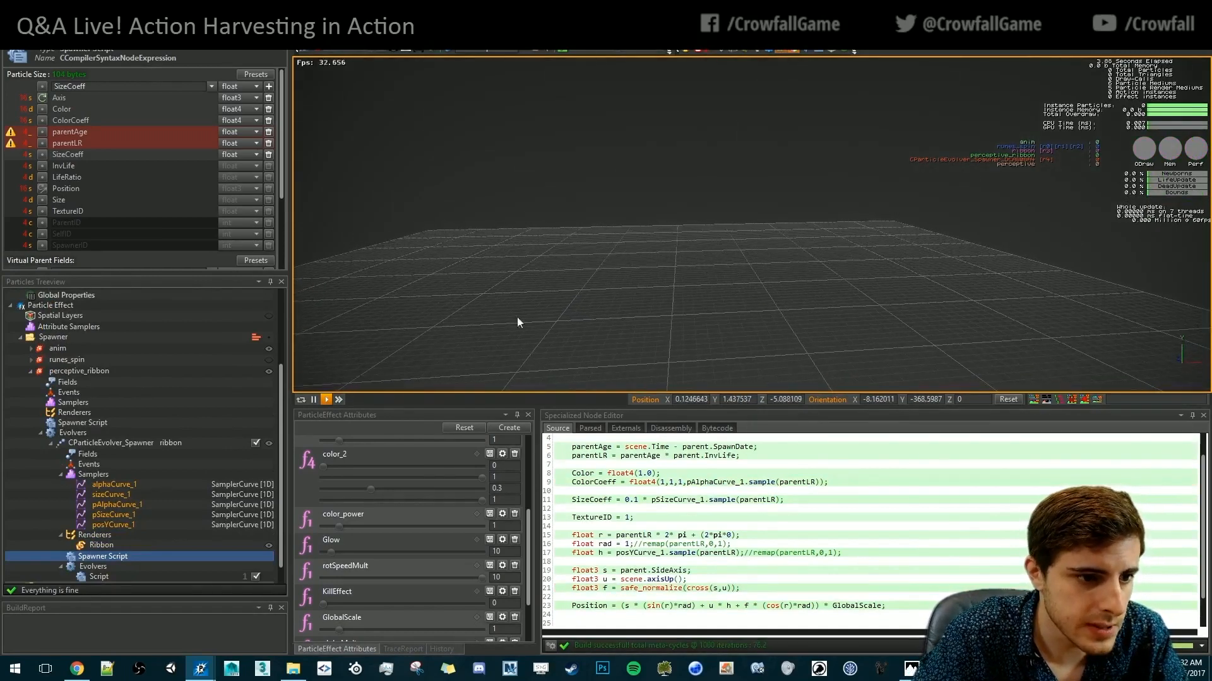
Show the Model3D_1 character backdrop and replay the effect to judge the ribbon's height against the figure
scroll(107, 343, up, 3)
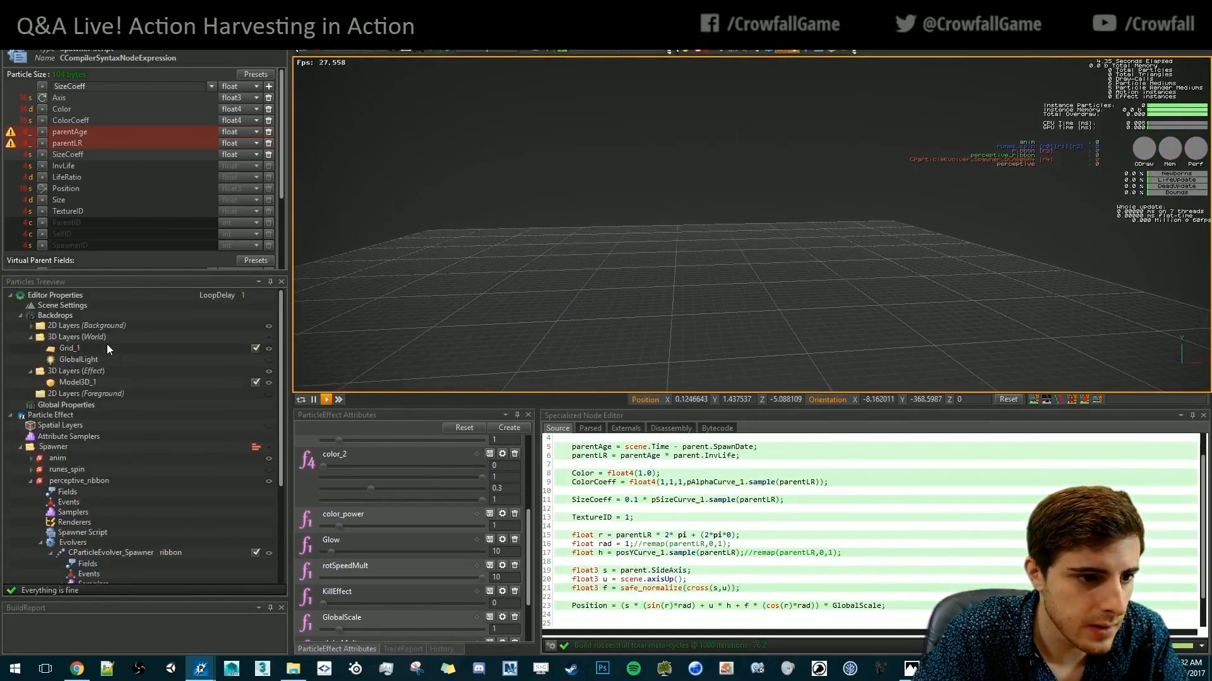
click(77, 381)
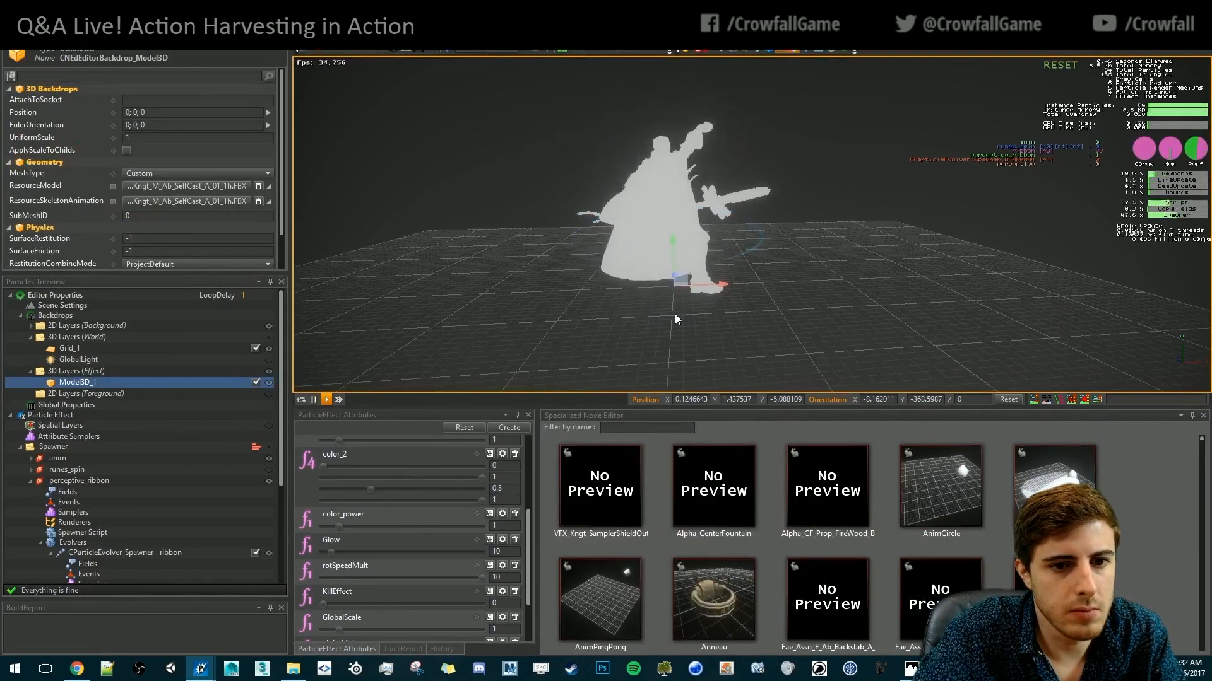
alt+drag(675, 313, 647, 183)
alt+middle_drag(648, 183, 679, 203)
alt+middle_drag(744, 255, 721, 261)
key(space)
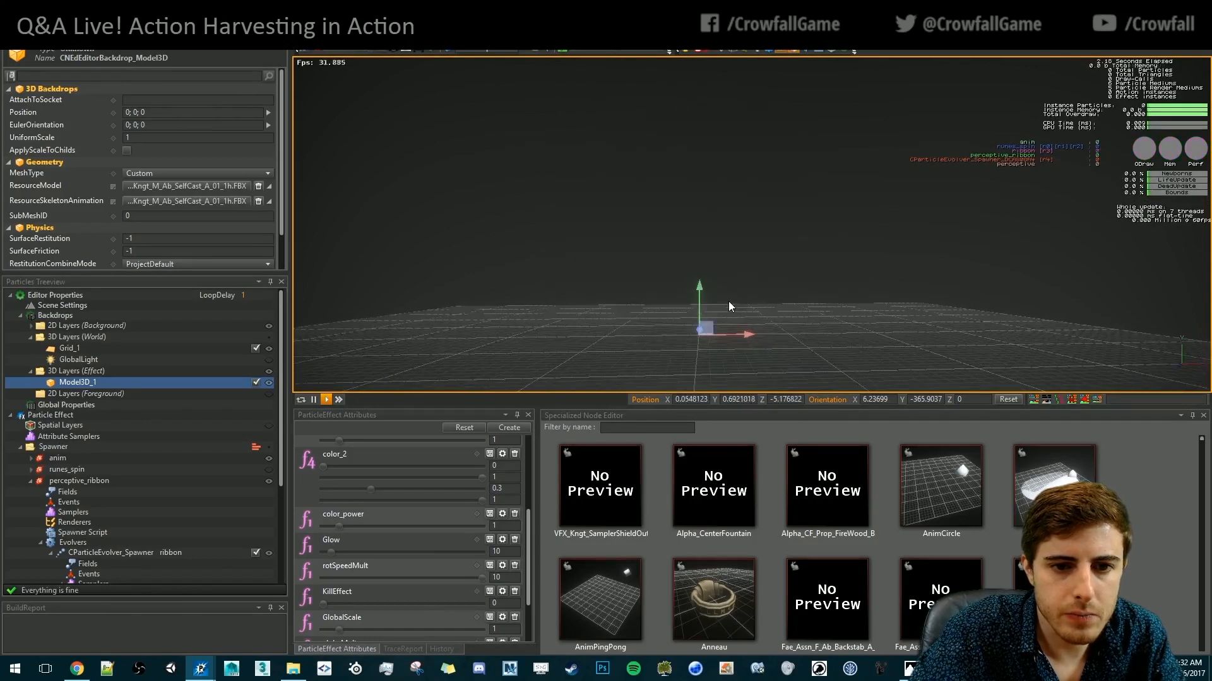
alt+drag(728, 301, 741, 376)
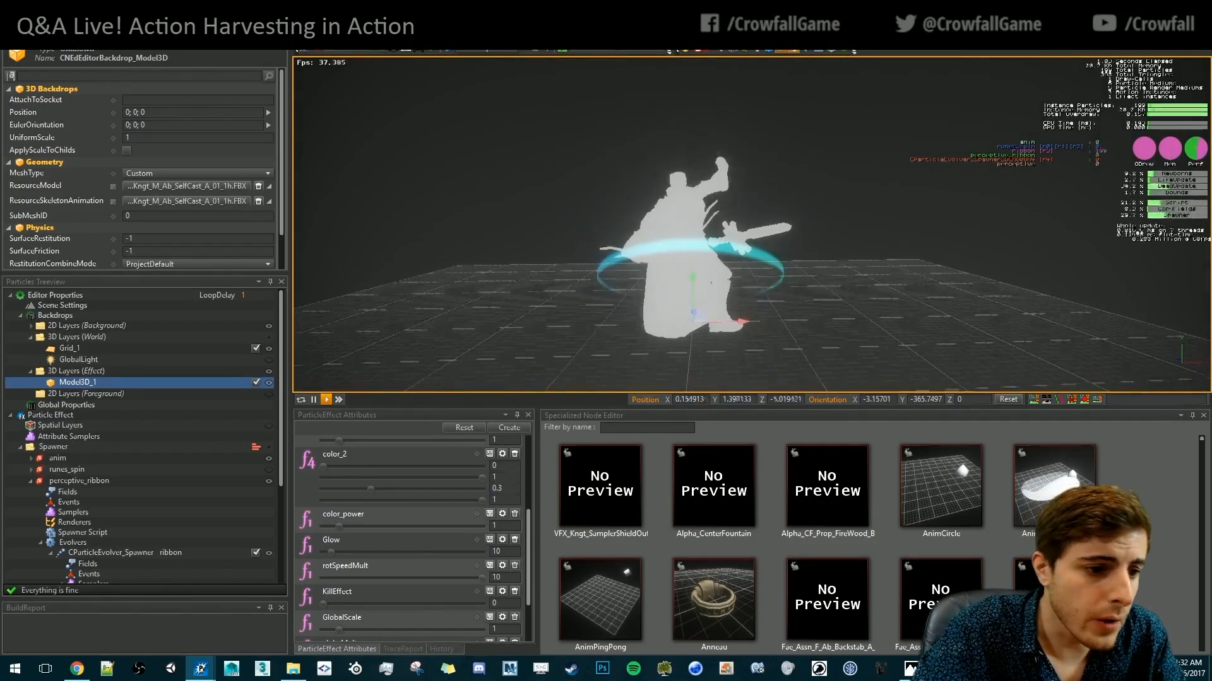
Raise the end point of posYCurve_1 to about position 0.78 at time 1 and replay the effect
scroll(145, 467, down, 5)
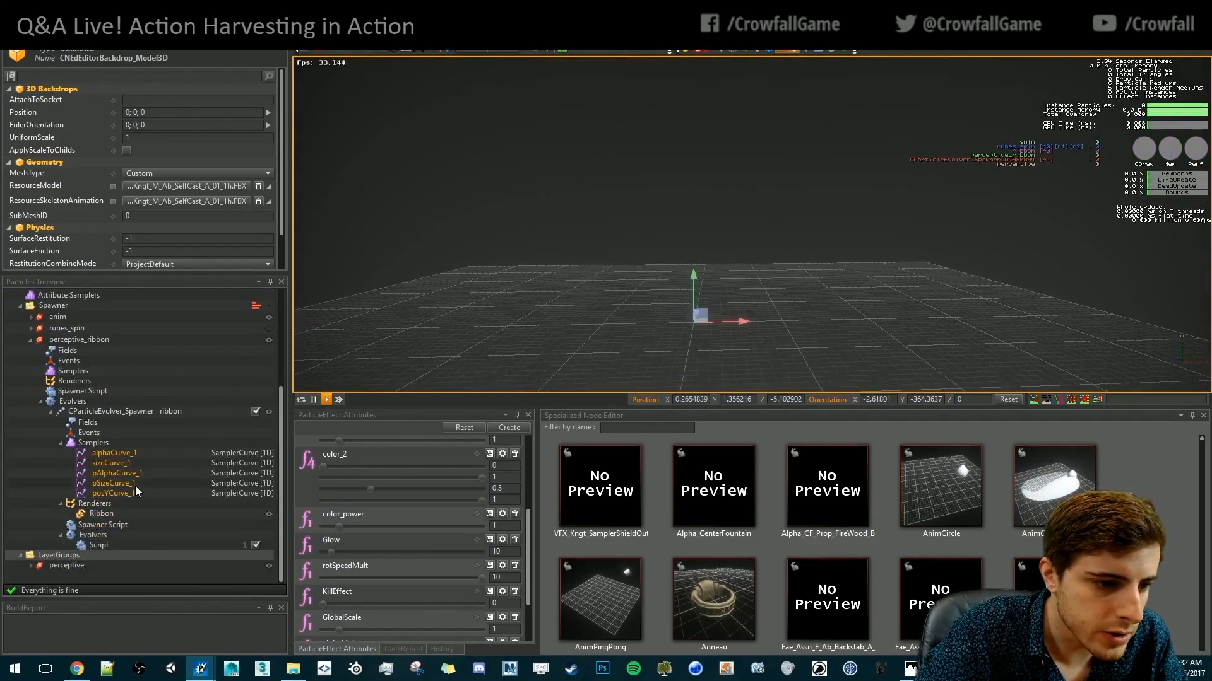
click(114, 493)
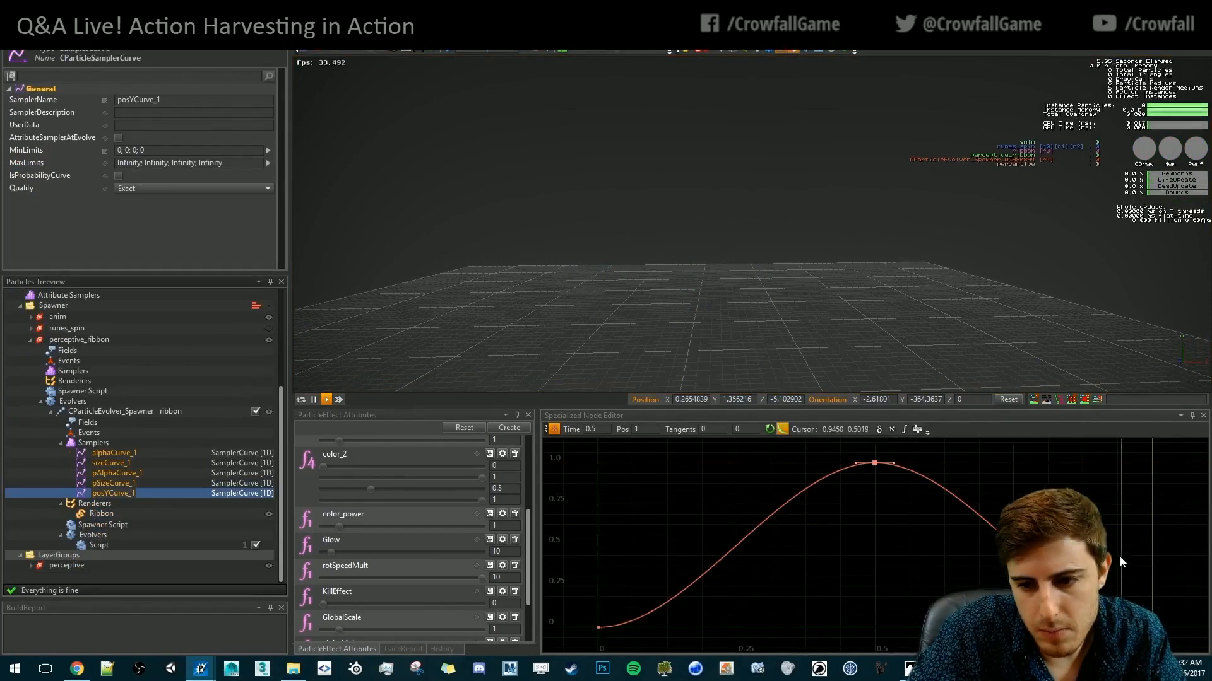
click(1167, 628)
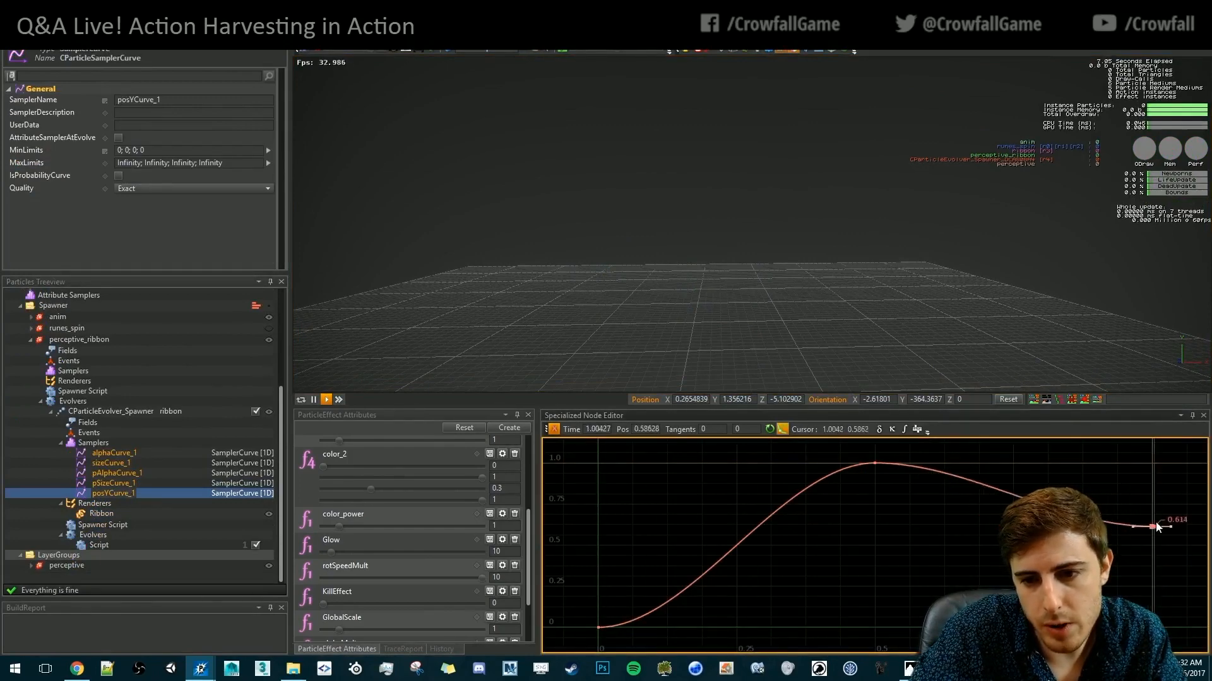
drag(1157, 528, 1153, 499)
click(986, 341)
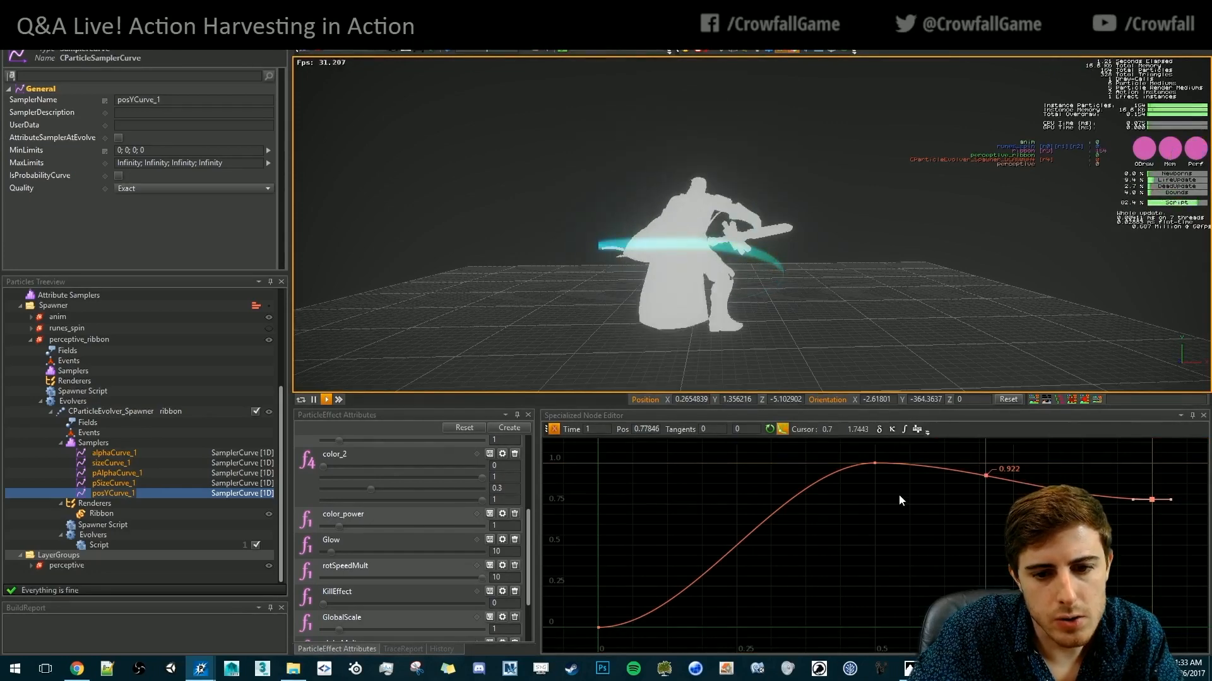
Raise the middle point of posYCurve_1 to about position 1.3 at time 0.5 and preview the ribbon
middle_drag(898, 496, 884, 594)
drag(860, 563, 865, 513)
click(750, 251)
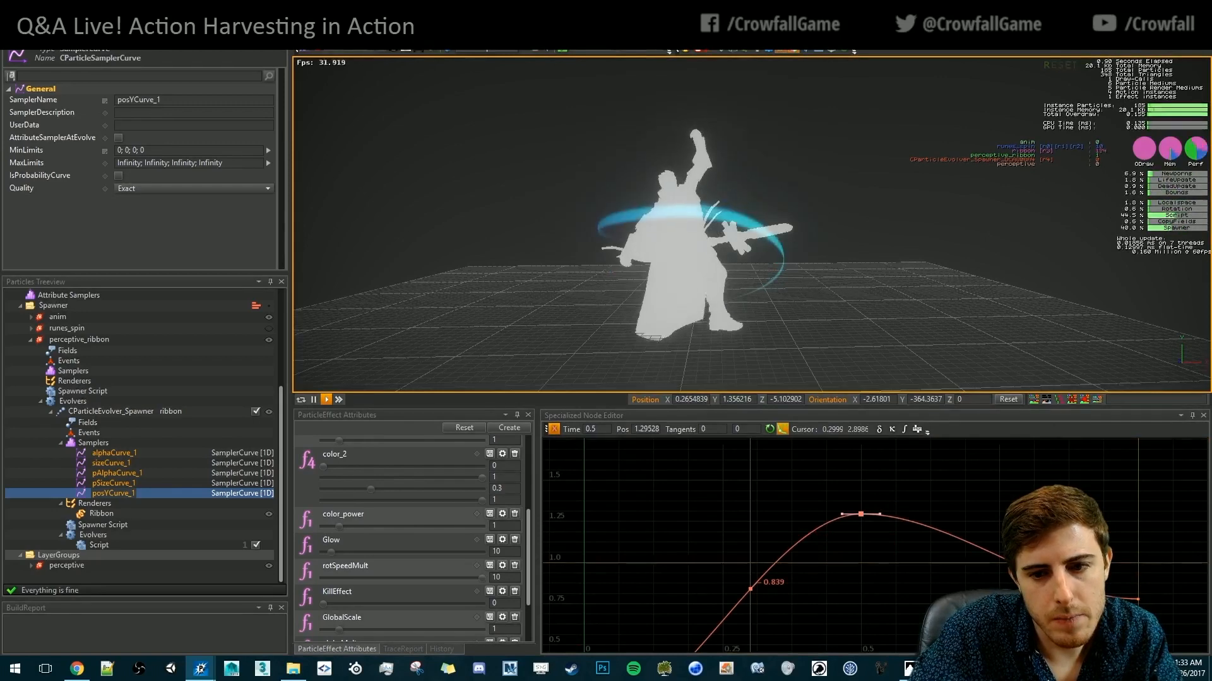
Steepen the tangents of posYCurve_1's end point to about -2.44 and replay the effect on the character
click(1138, 600)
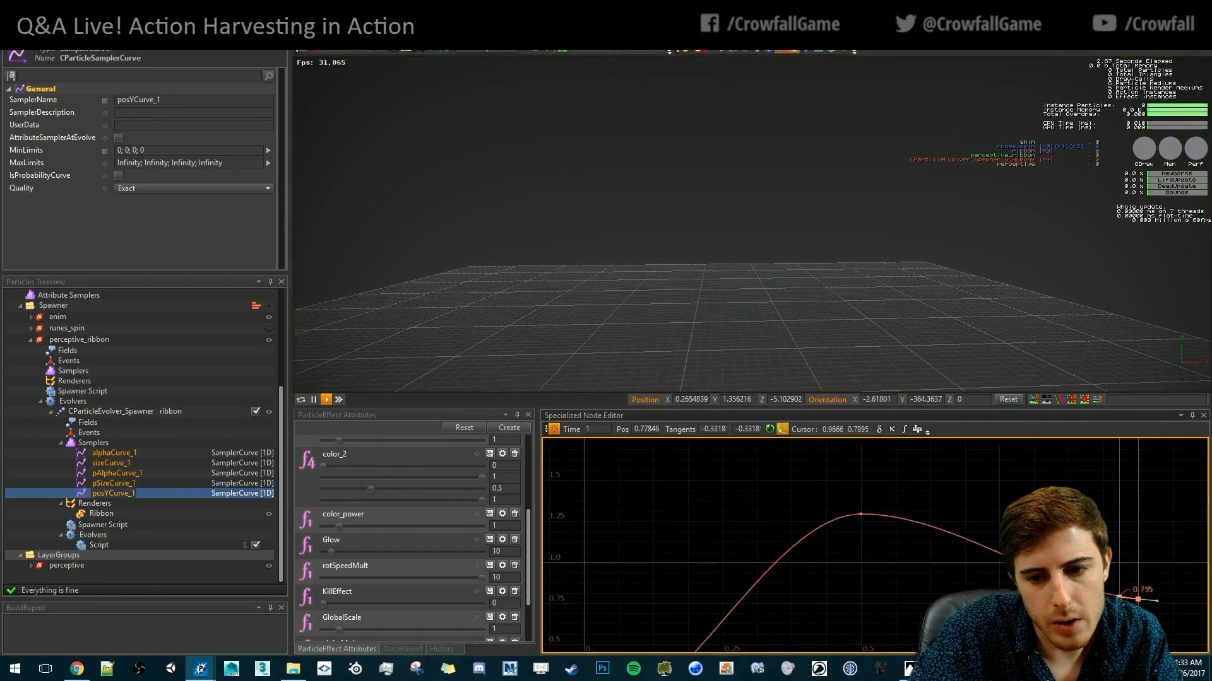
click(1013, 328)
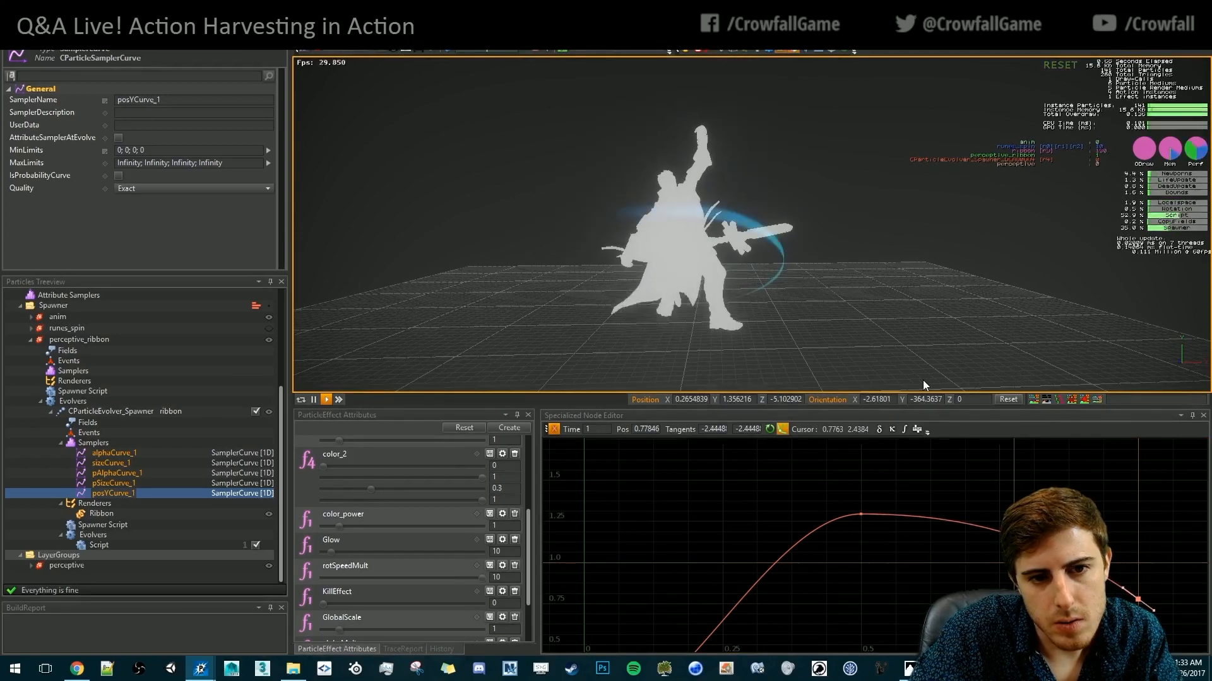
click(725, 287)
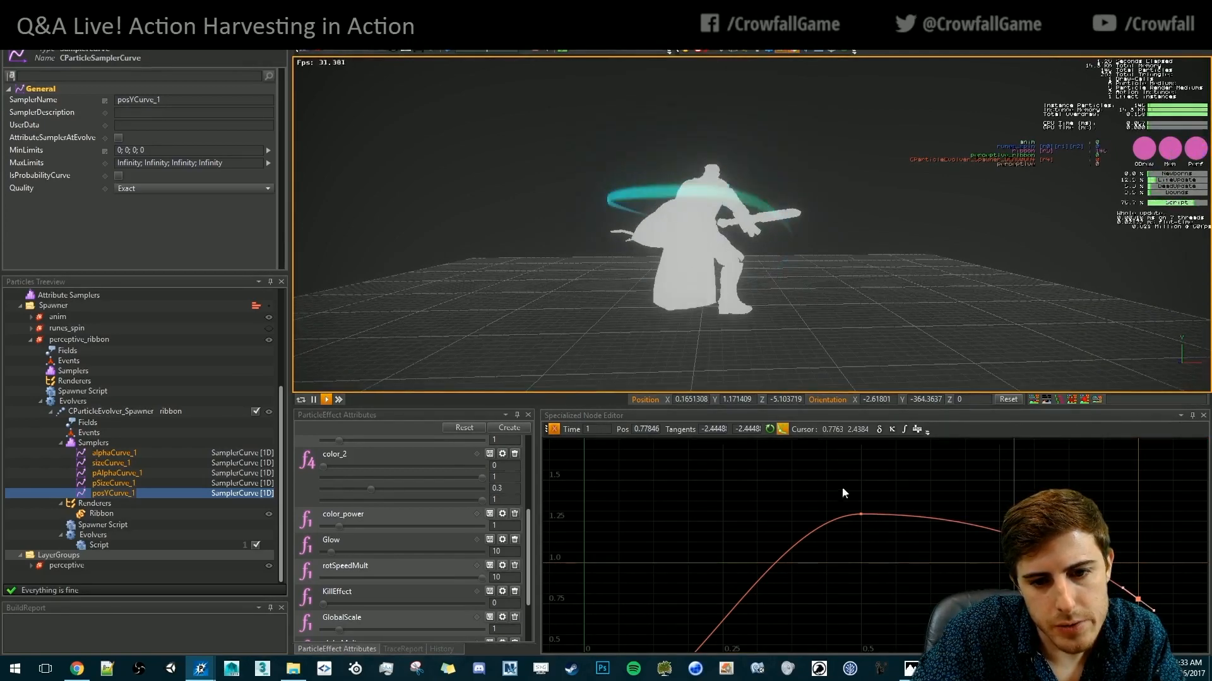
Move posYCurve_1's middle point to about time 0.47, position 1.1, tilt its tangents to about 2.13, and preview the ribbon
click(860, 512)
mouse_move(851, 521)
mouse_down()
mouse_move(870, 516)
mouse_move(851, 540)
mouse_up()
click(783, 276)
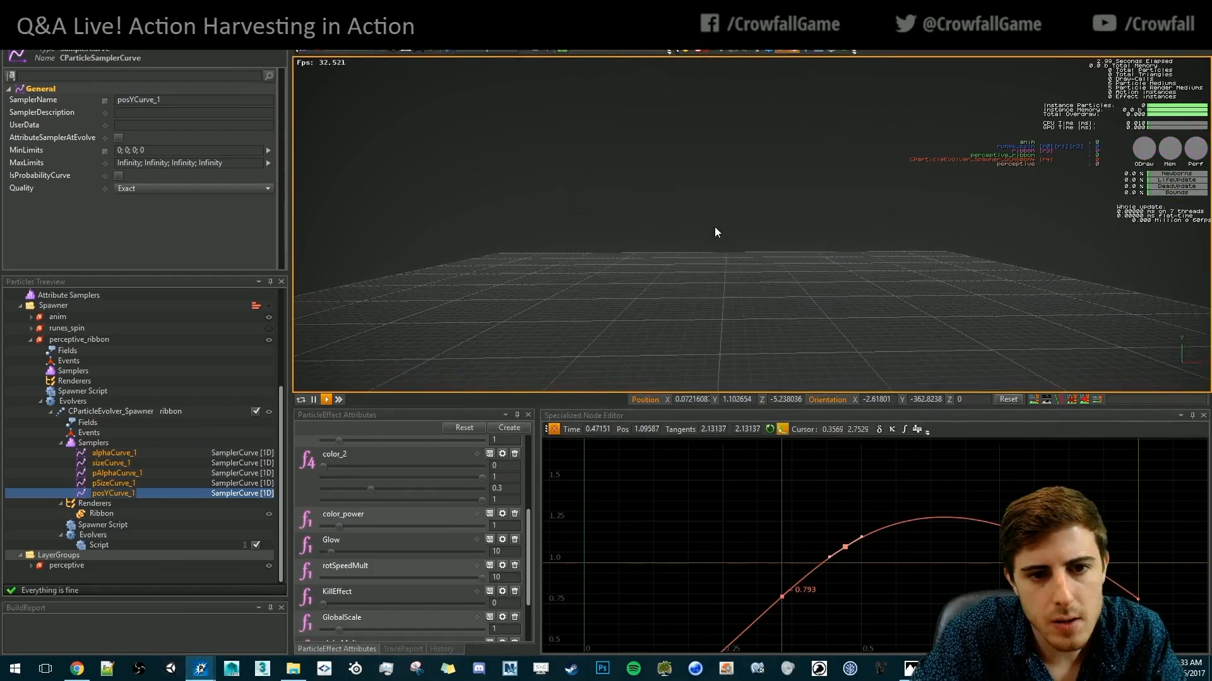
alt+drag(774, 328, 747, 184)
Examine the full shape of posYCurve_1 alongside the ribbon evolver's Spawner Script that samples it for the height
click(724, 607)
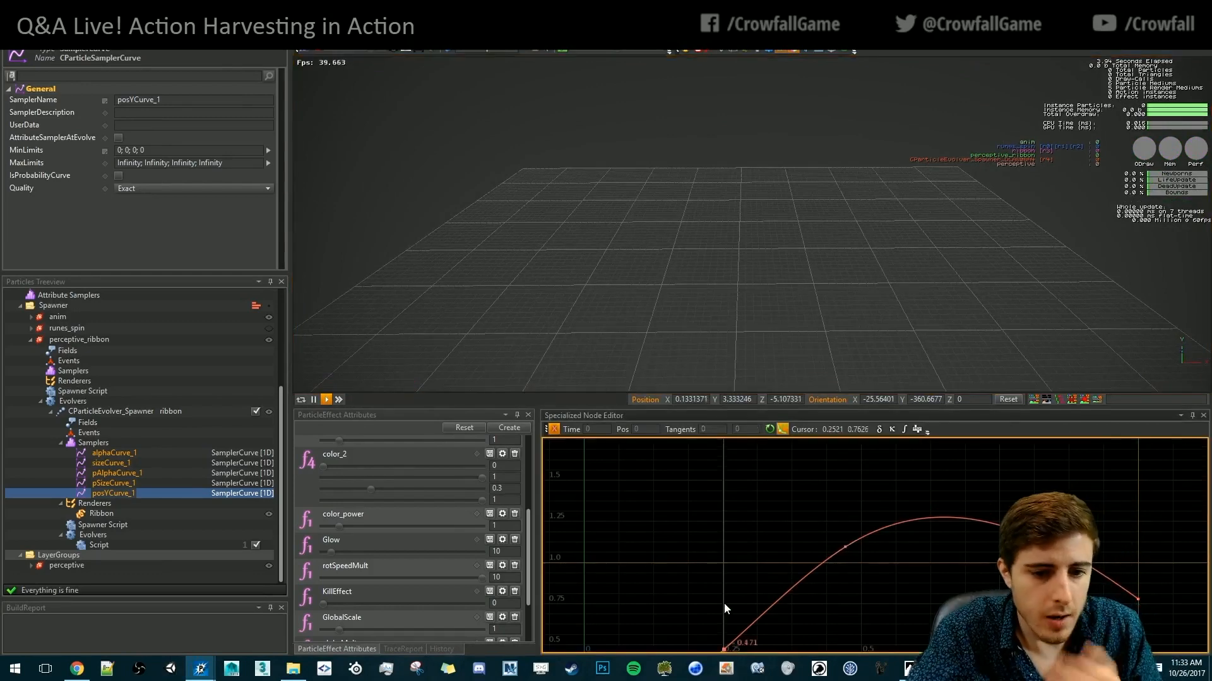
scroll(724, 608, down, 2)
middle_drag(749, 618, 743, 562)
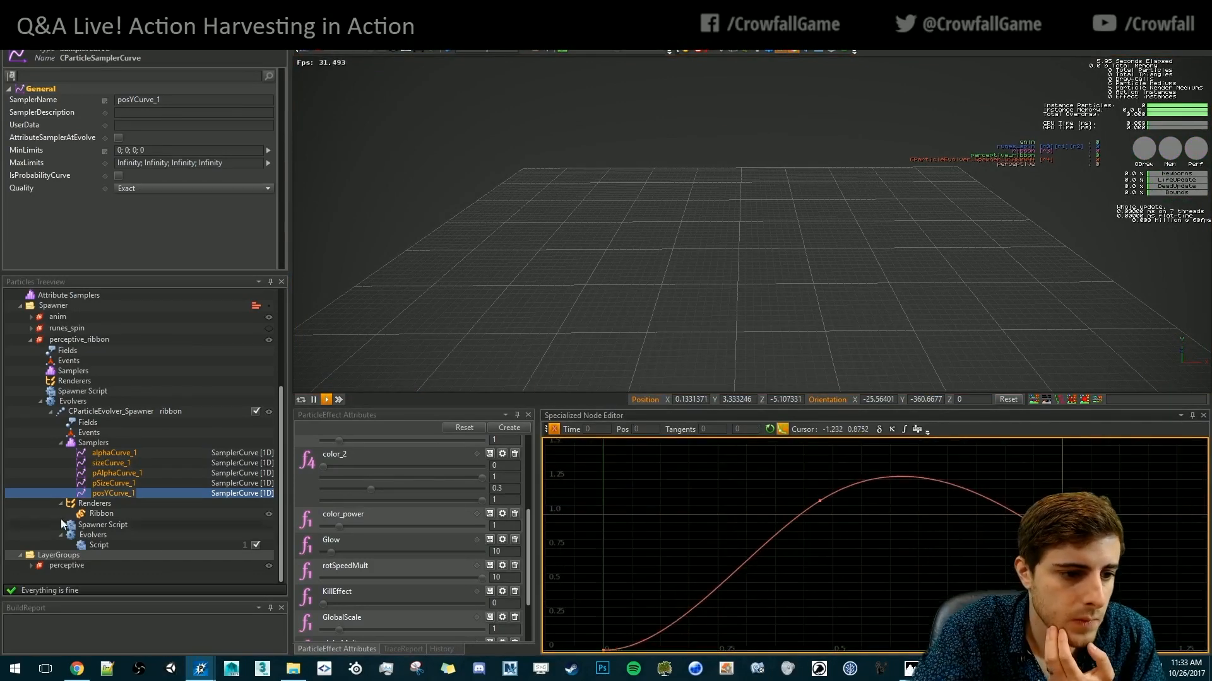
click(105, 525)
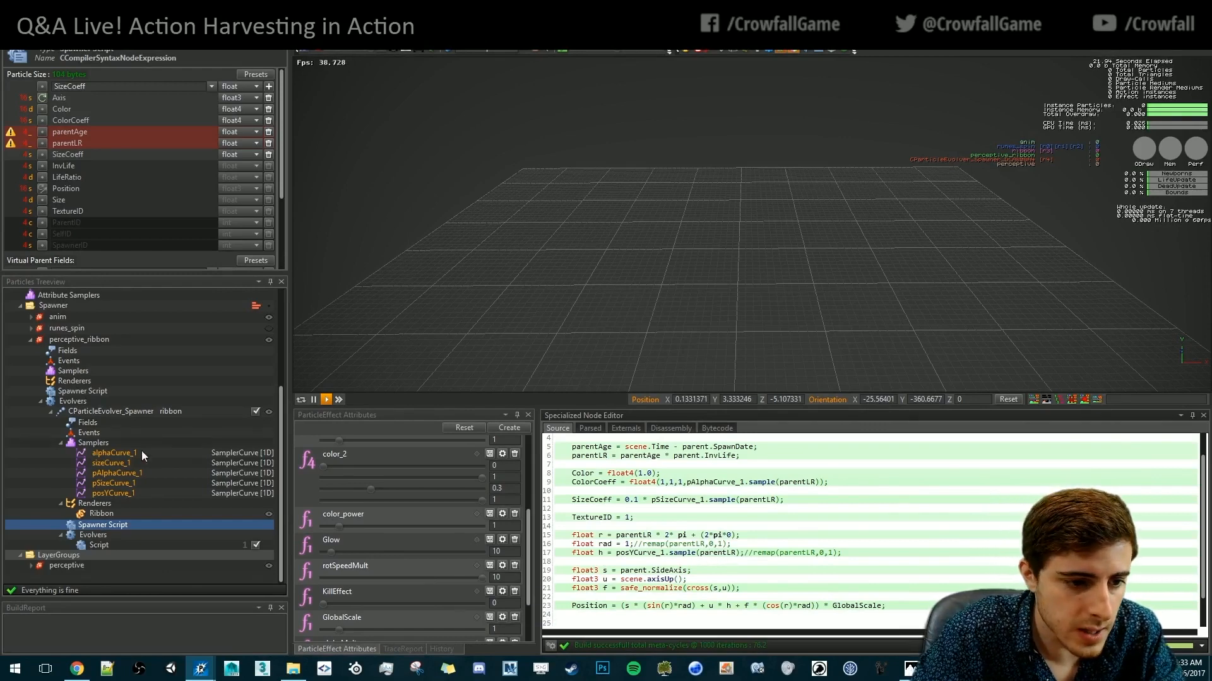
click(126, 494)
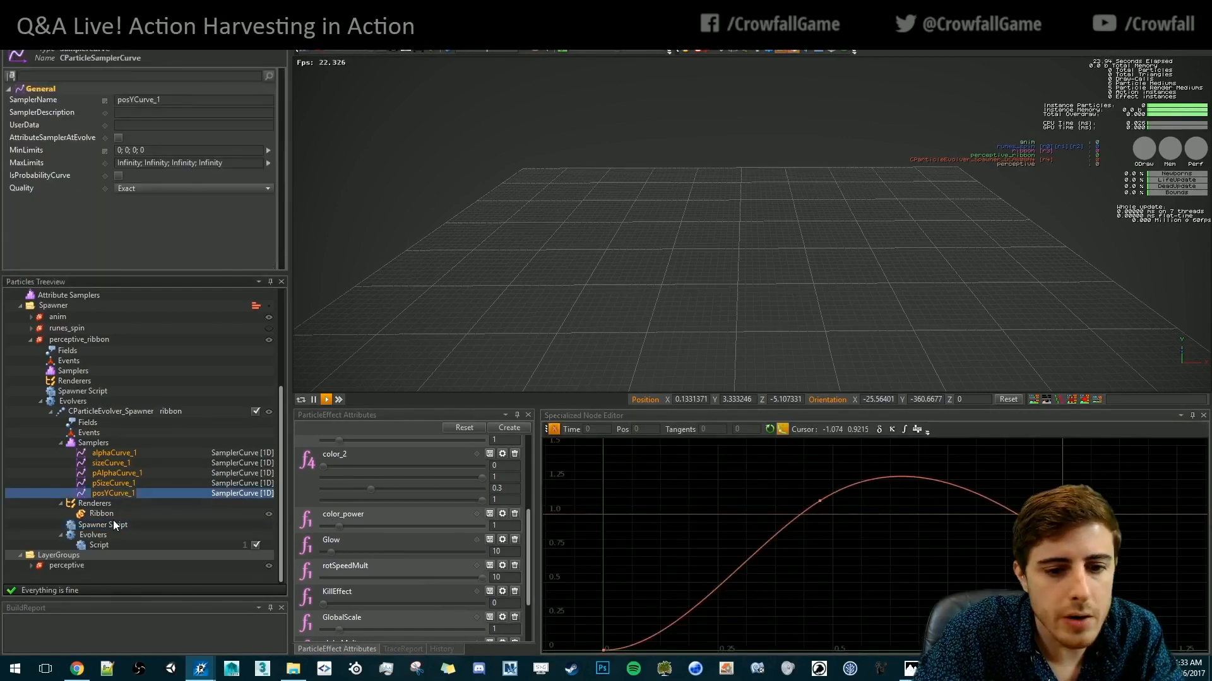
click(121, 526)
click(666, 596)
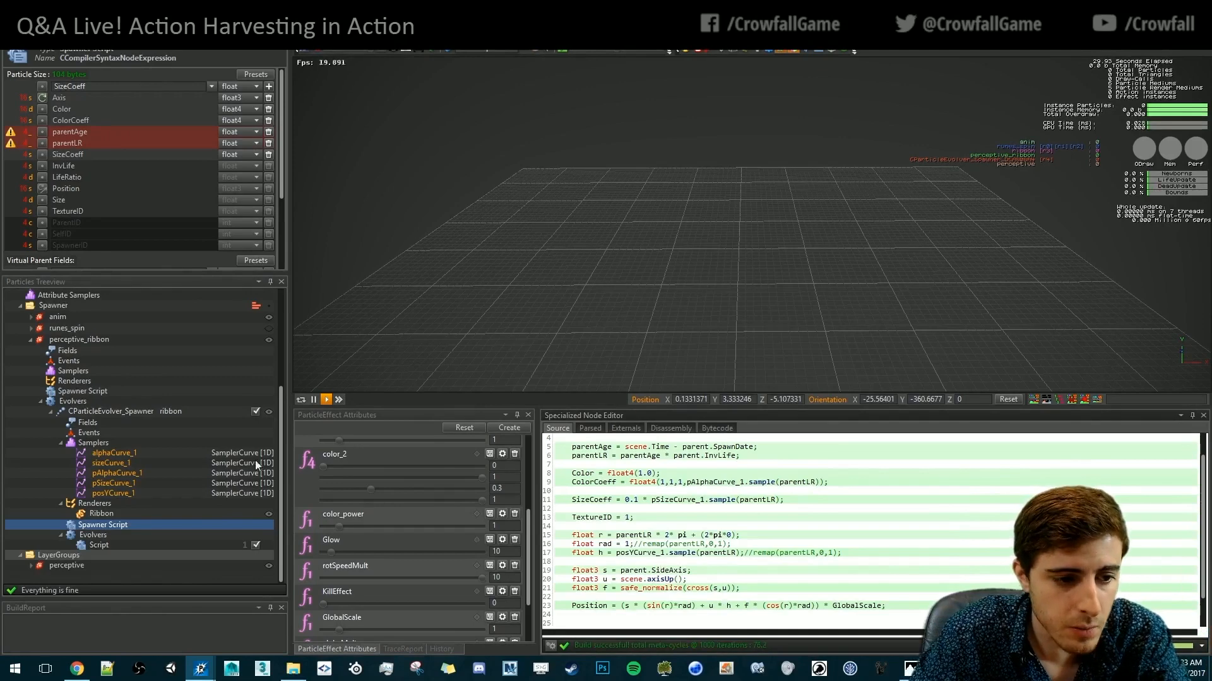
click(132, 494)
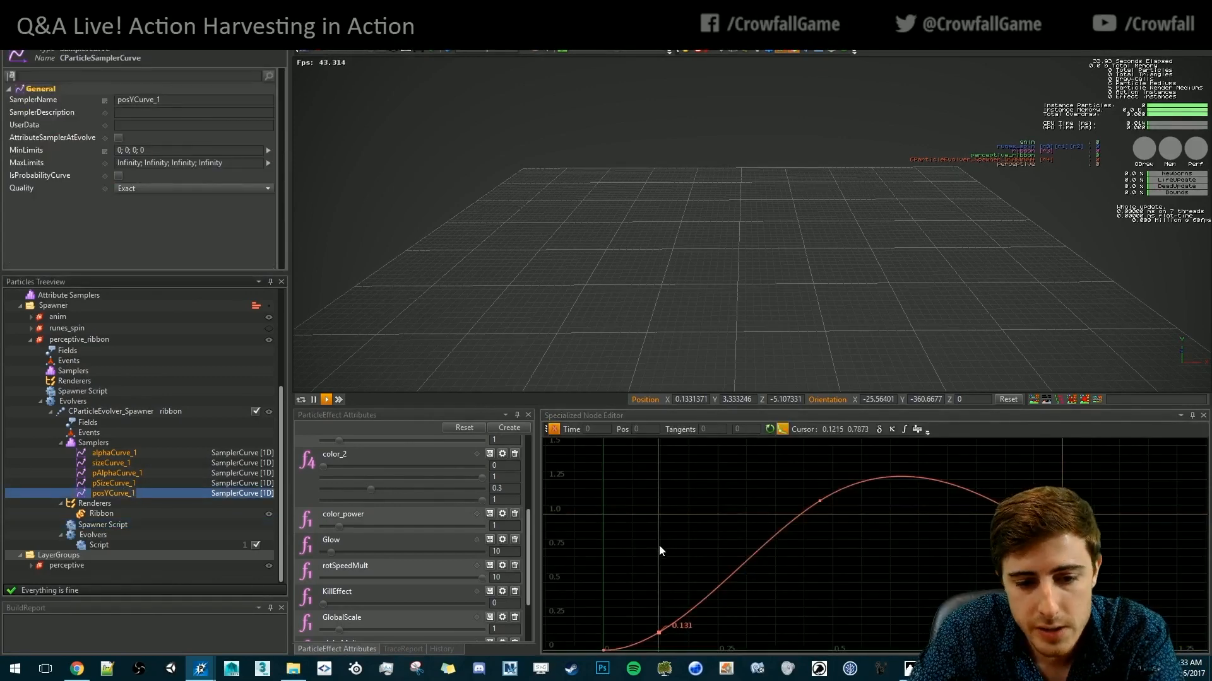
middle_drag(660, 546, 667, 519)
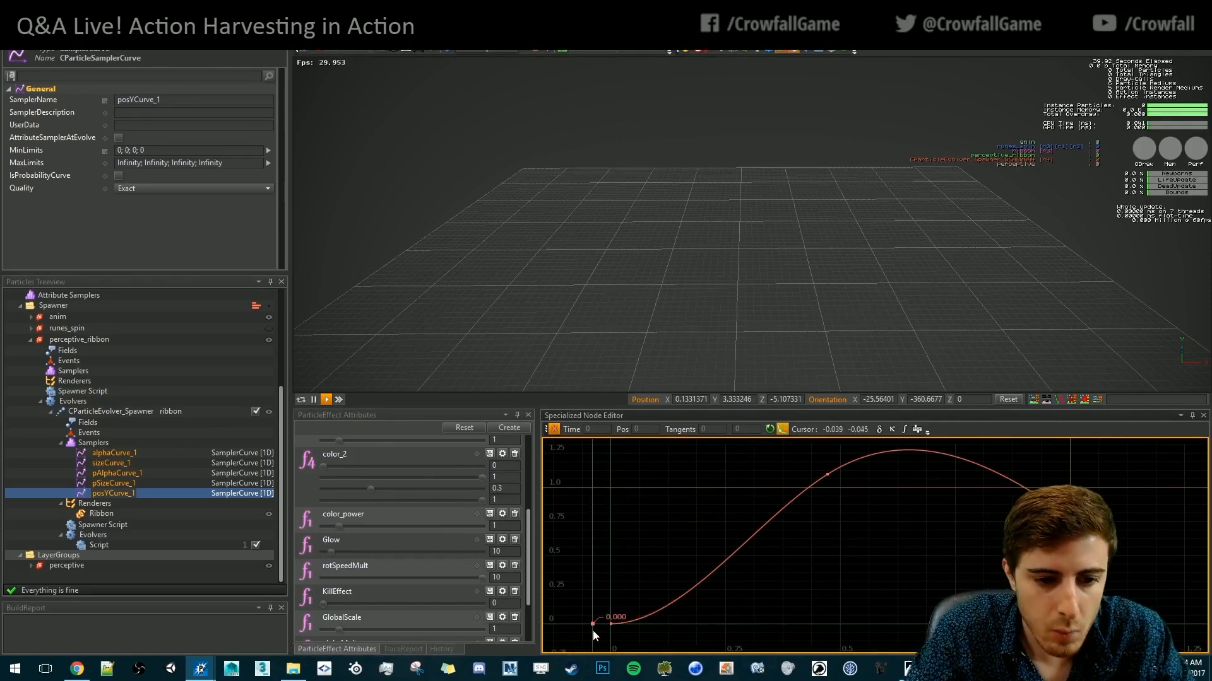
drag(593, 631, 728, 552)
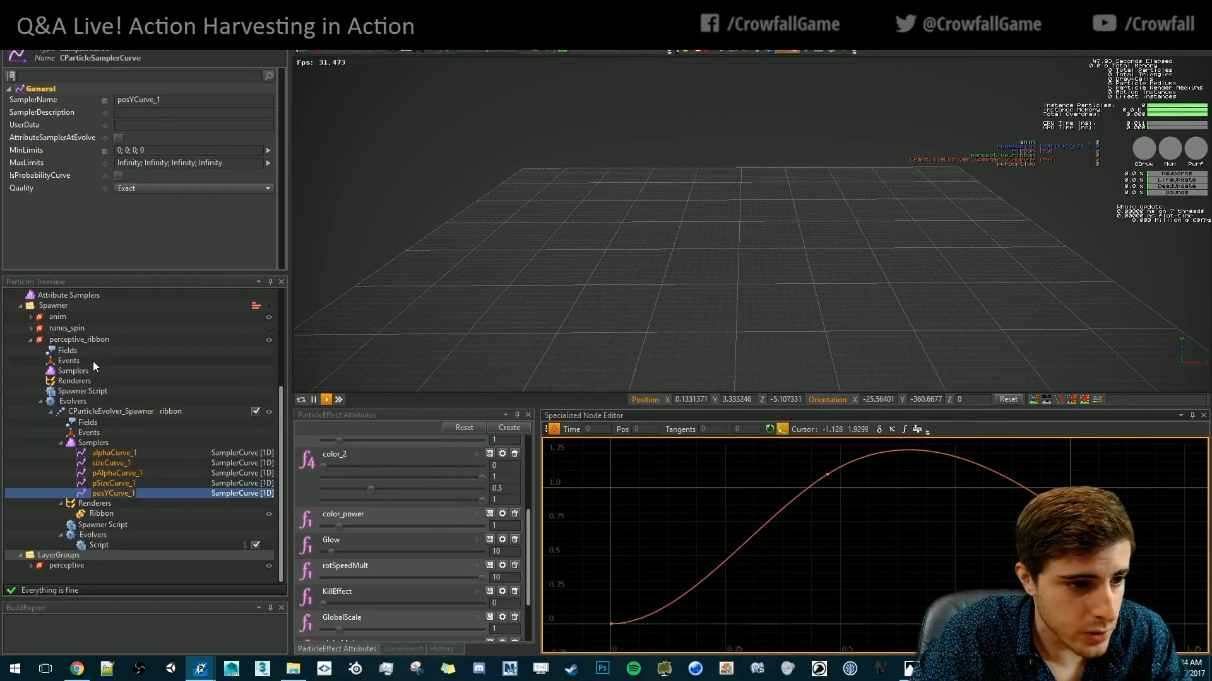
Inspect the Life value in the perceptive_ribbon layer's own Spawner Script and replay the effect
click(88, 391)
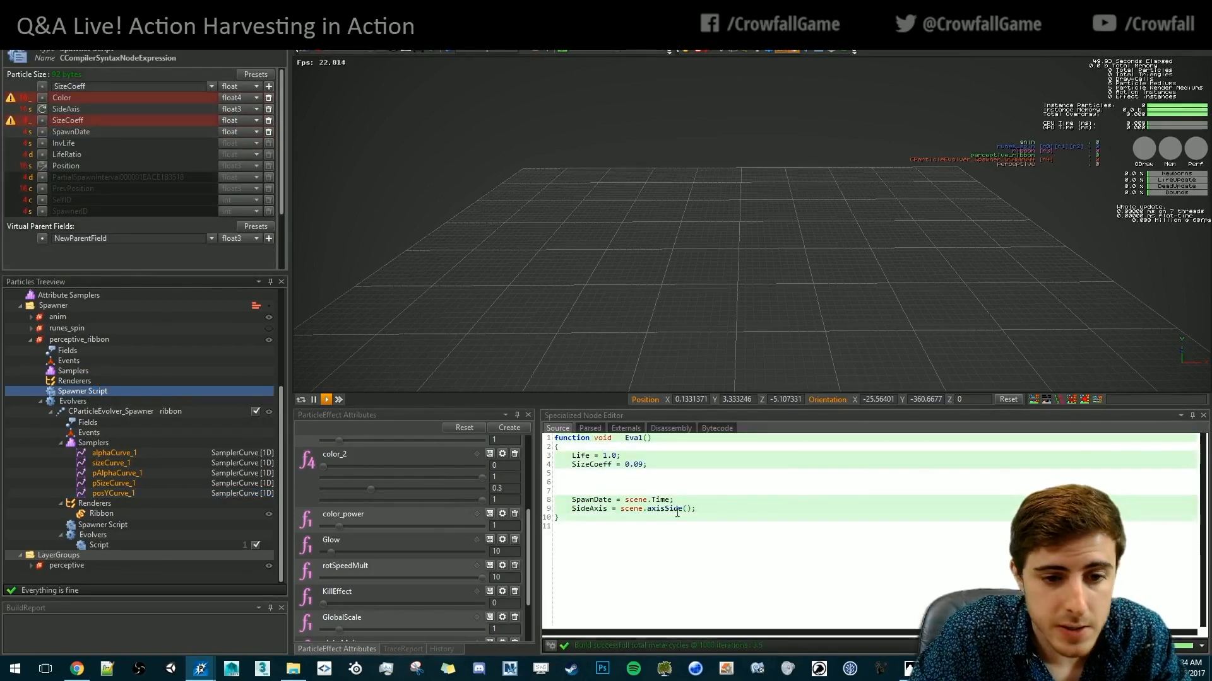
drag(619, 454, 604, 455)
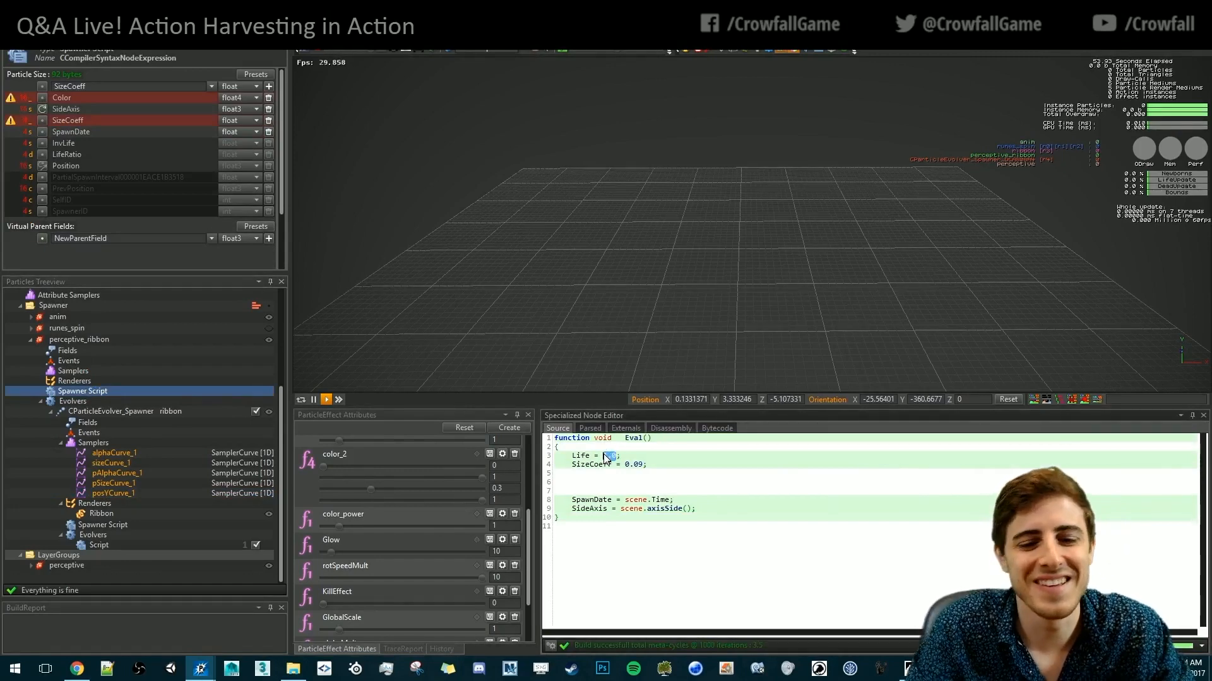
click(569, 277)
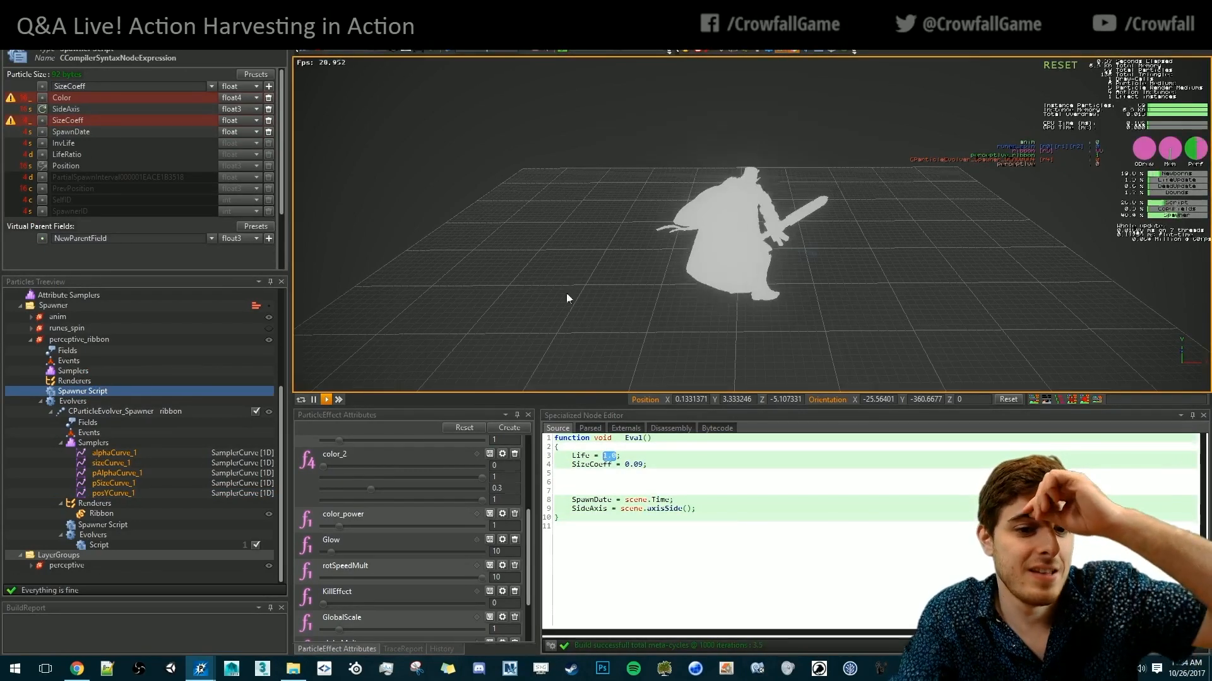
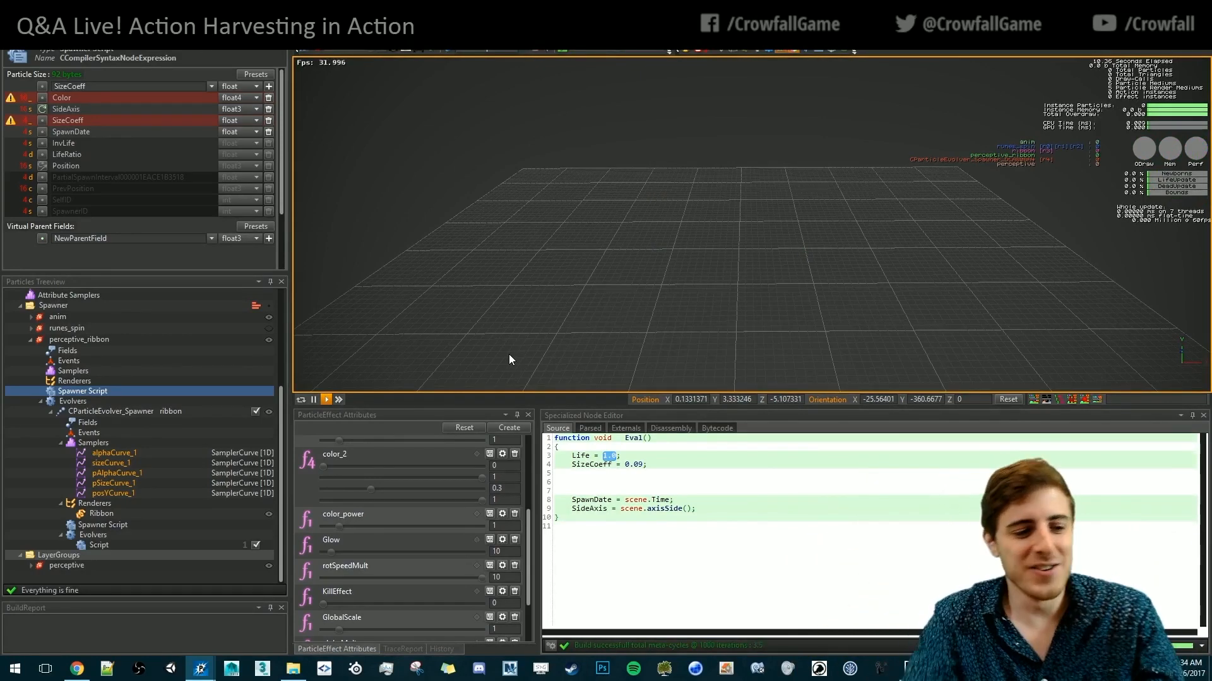
Replay the effect and examine the ribbon on the character from a lower viewing angle
key(space)
key(space)
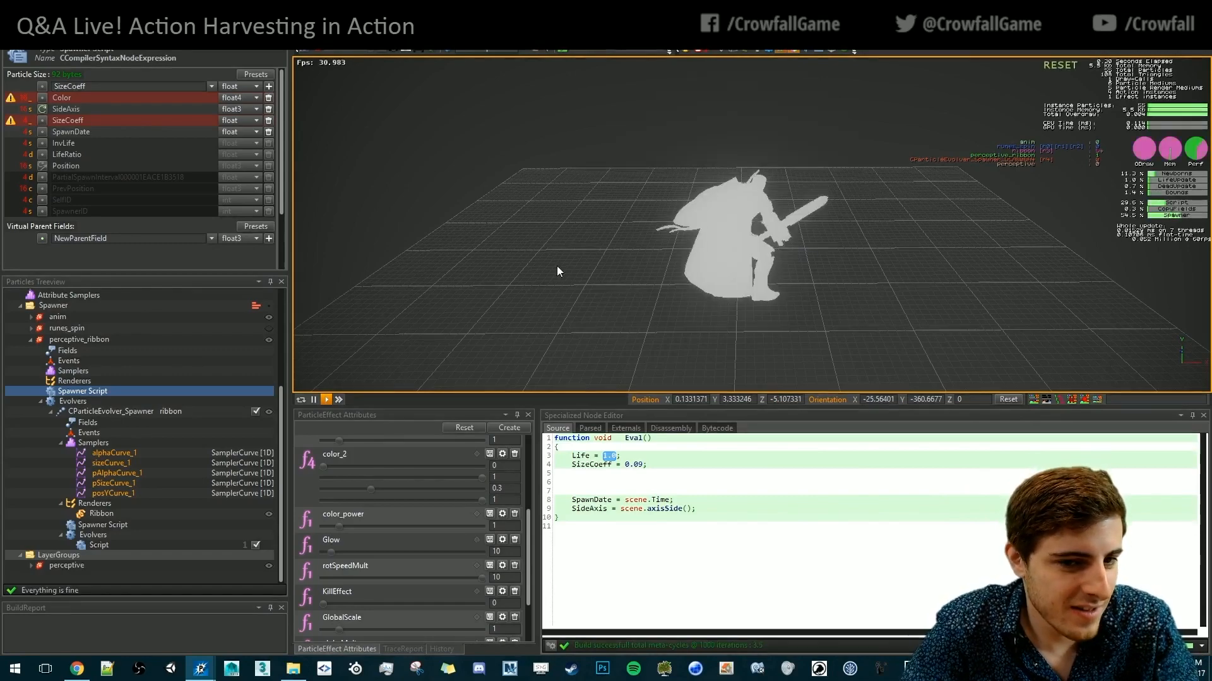
alt+drag(785, 283, 767, 184)
scroll(806, 261, up, 1)
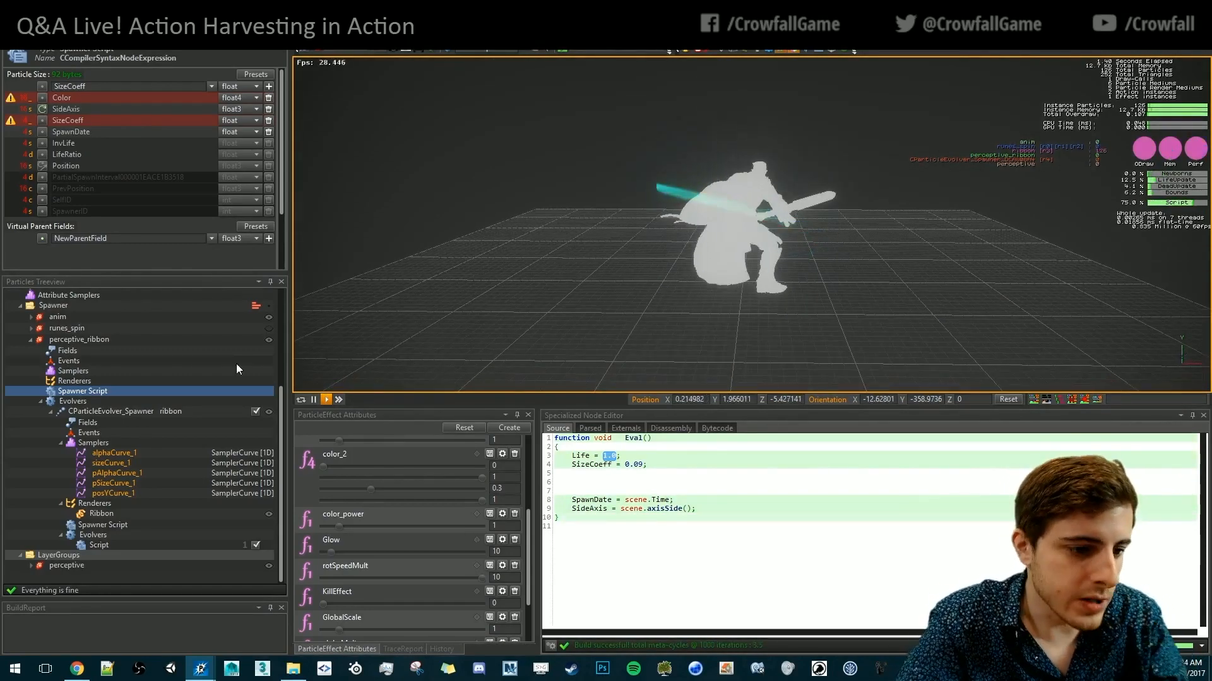
In the ribbon evolver's Spawner Script, set rad to remap(parentLR,0,1) in place of the constant, and replay the effect
click(136, 526)
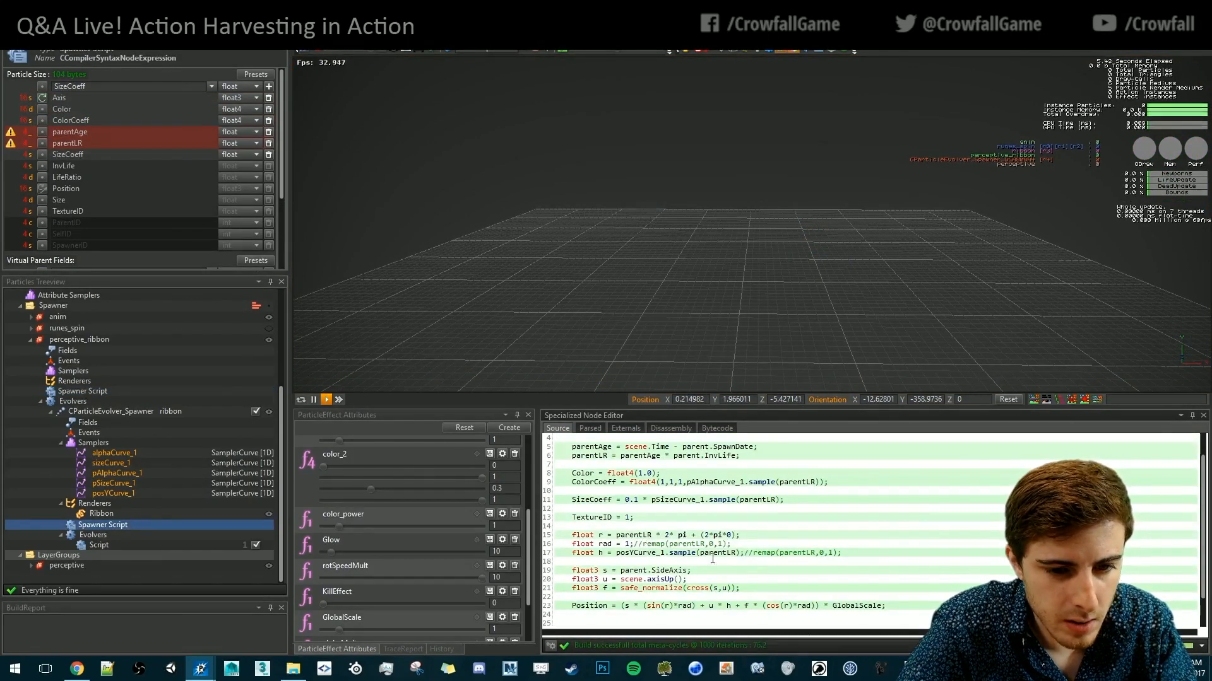
click(643, 545)
key(BackSpace)
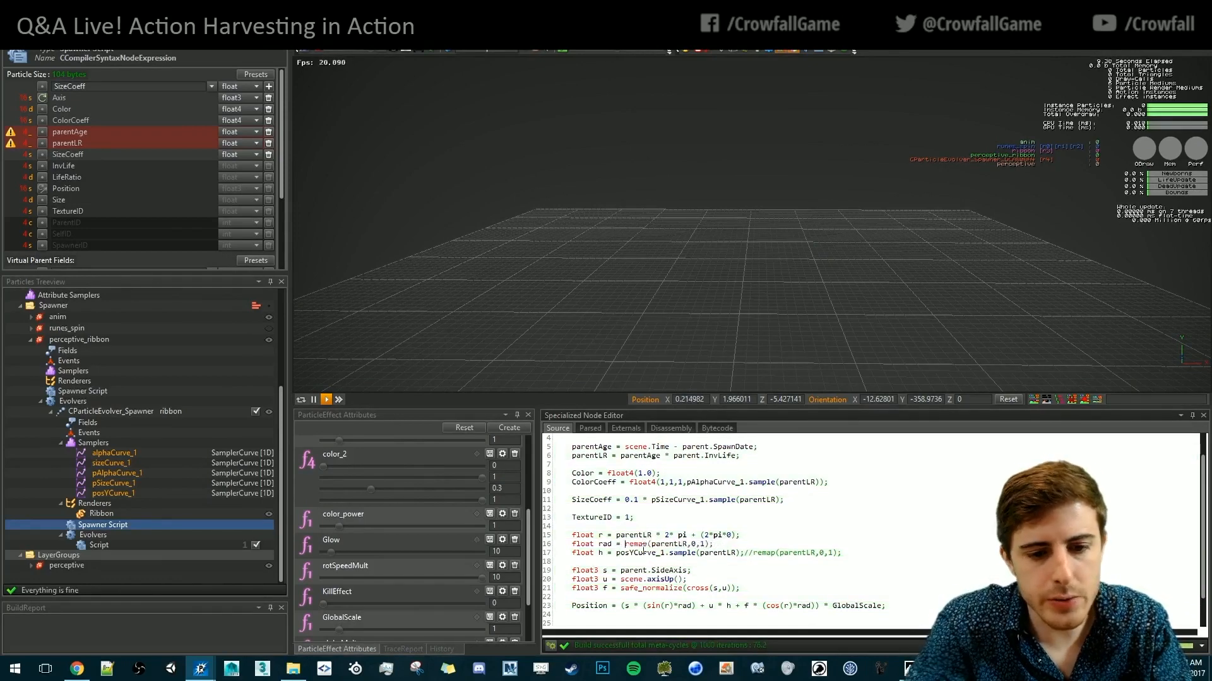
click(815, 307)
key(space)
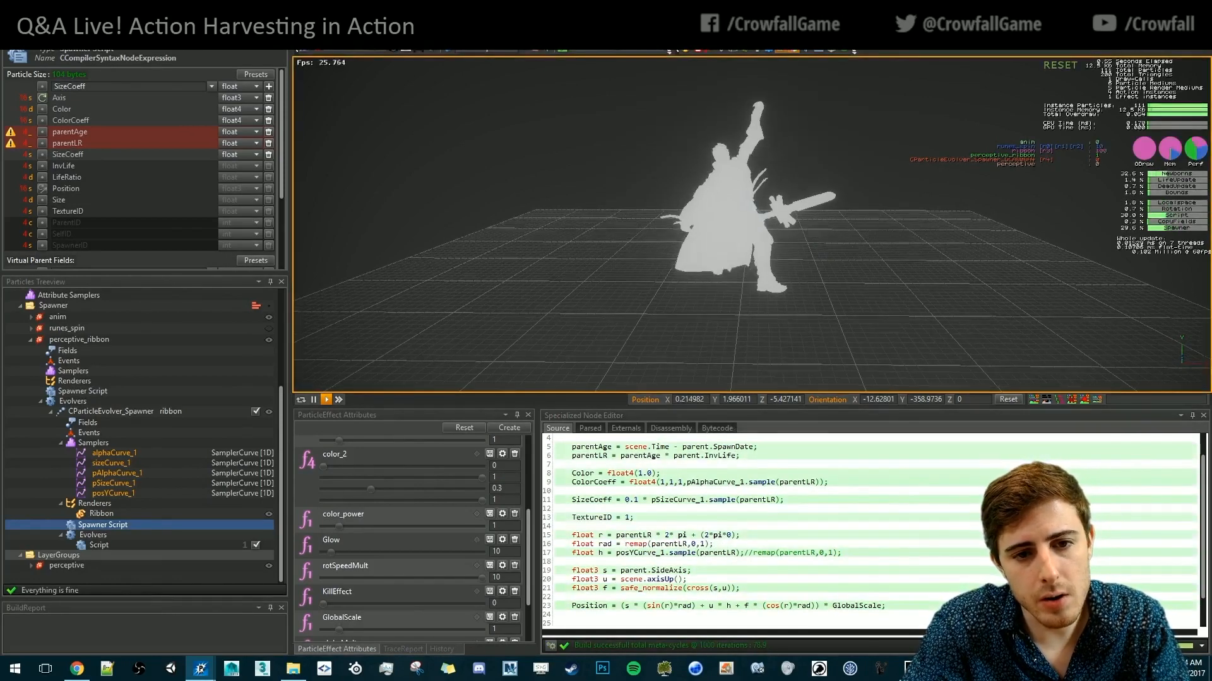
alt+drag(815, 307, 774, 302)
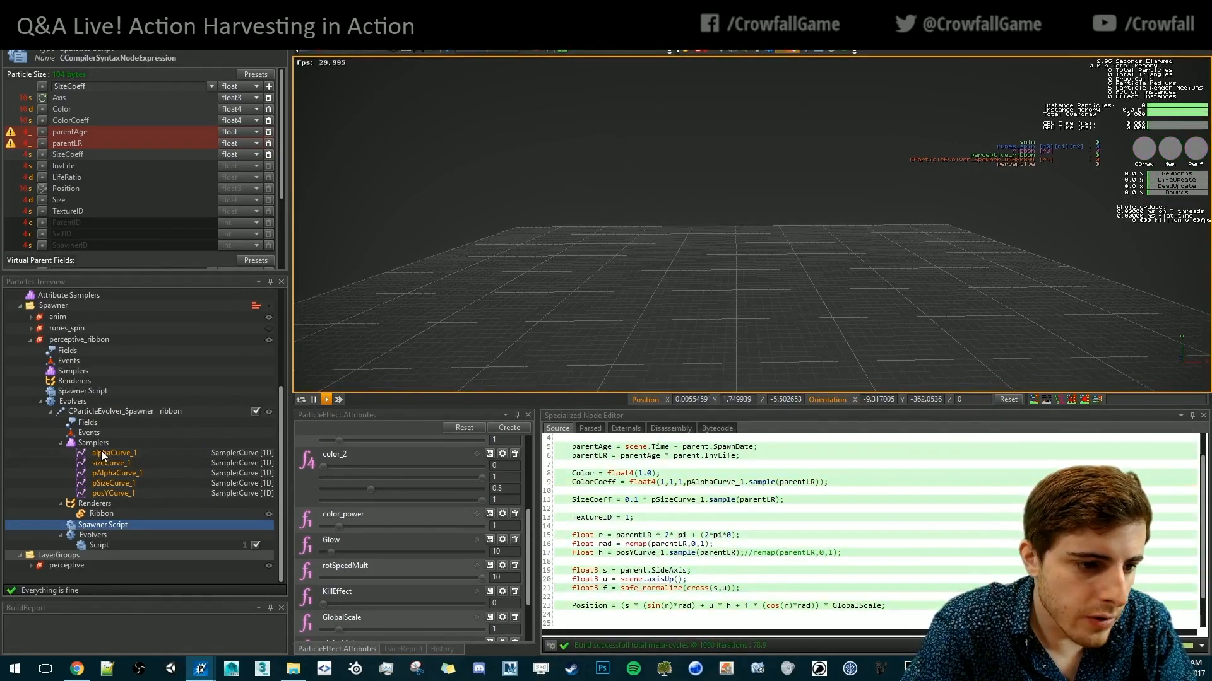
Add a CParticleSamplerCurve to the ribbon evolver's samplers and name it radCurve_1
right_click(121, 444)
mouse_move(208, 497)
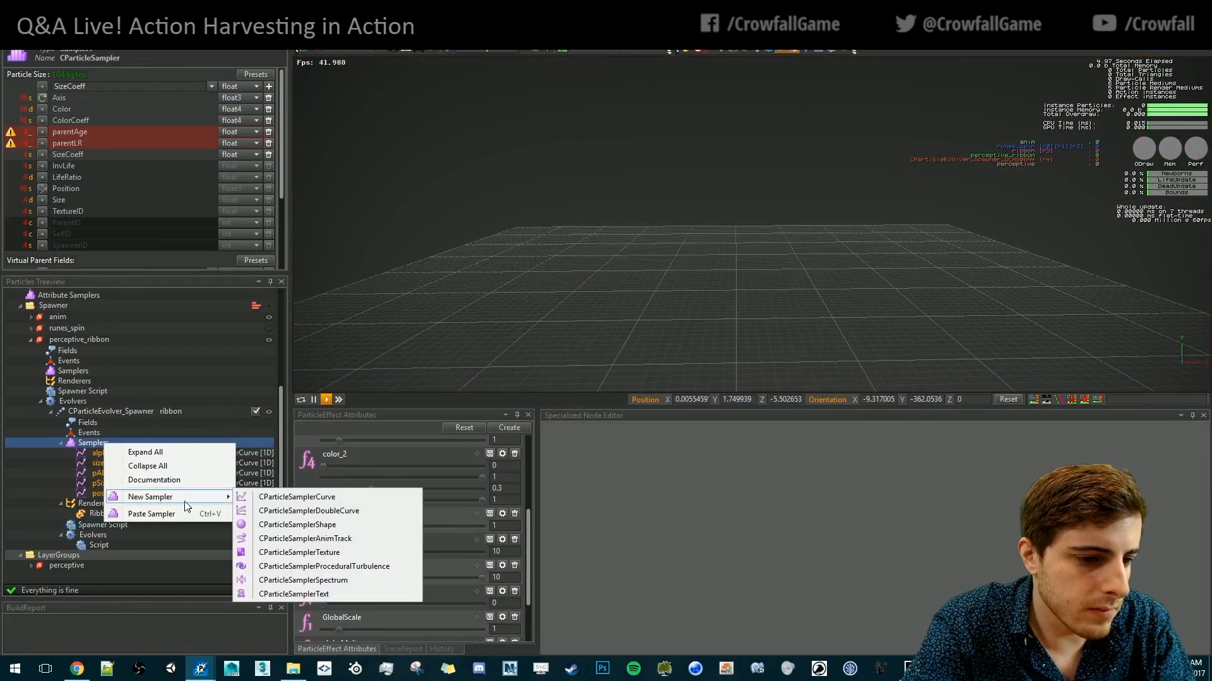
click(309, 497)
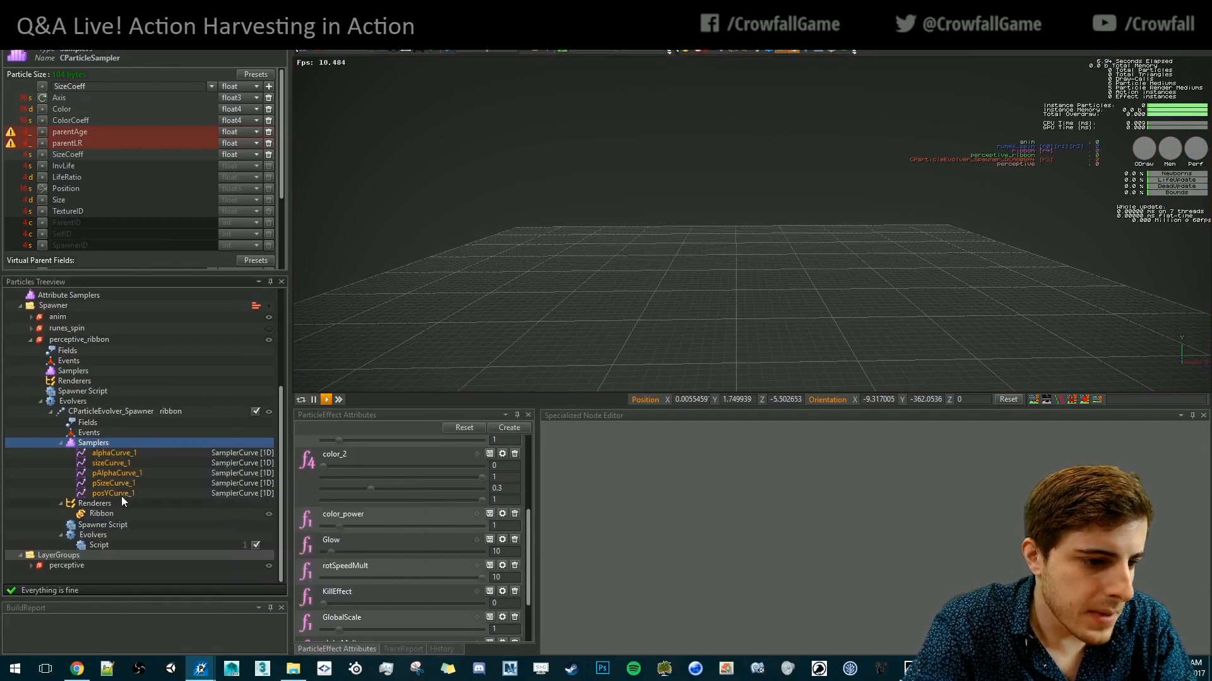
click(103, 504)
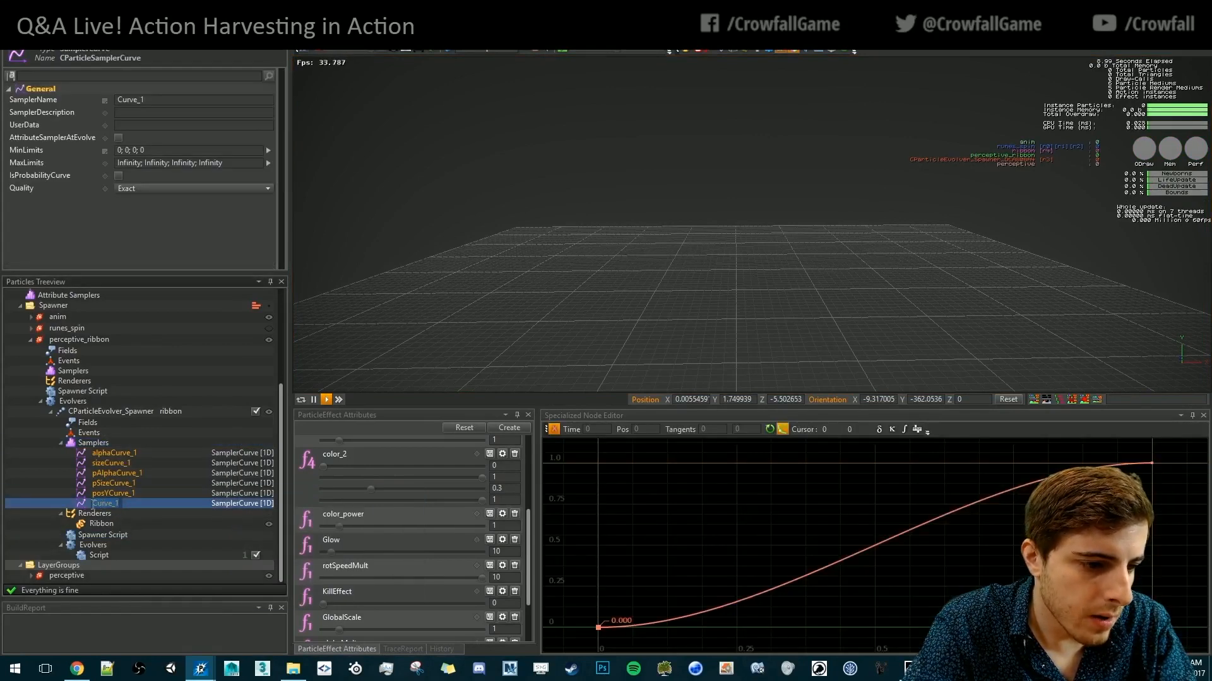
click(94, 505)
text(rad)
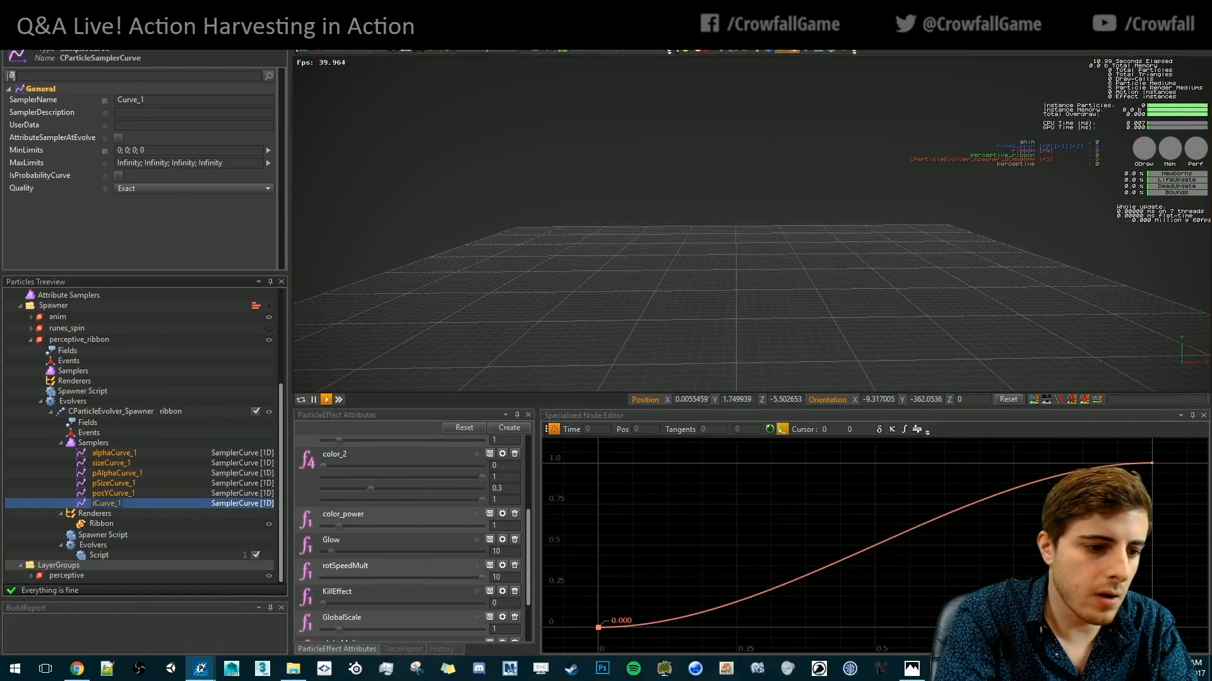
key(Return)
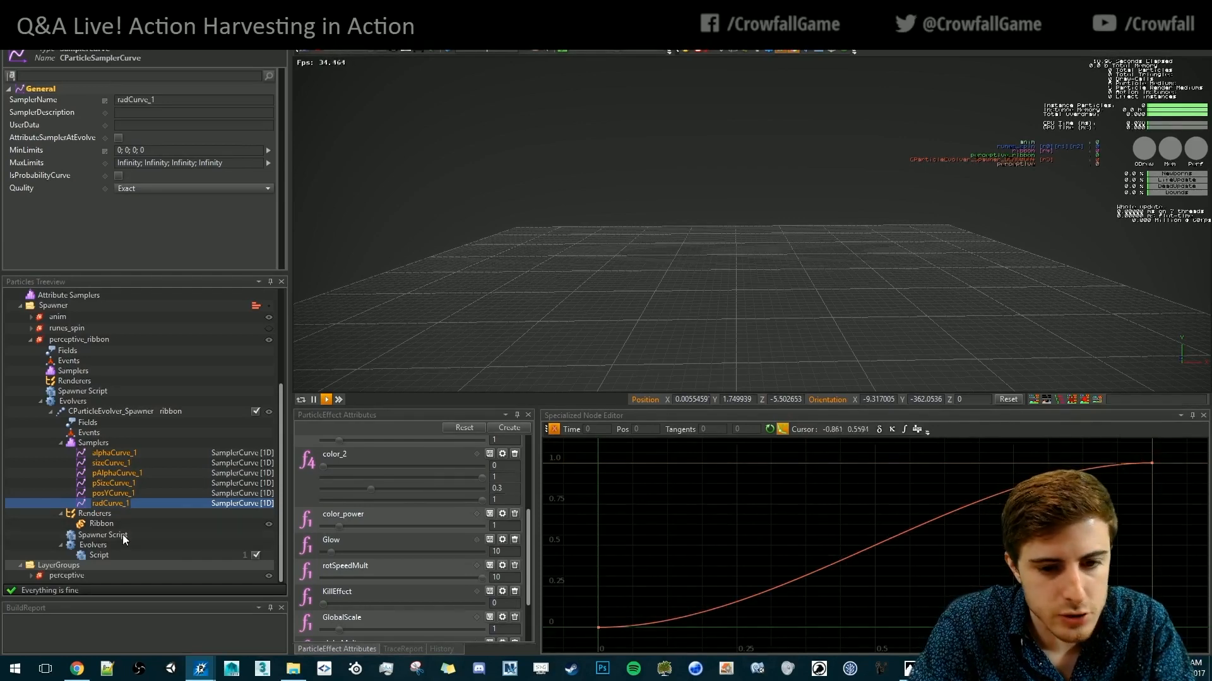
click(103, 535)
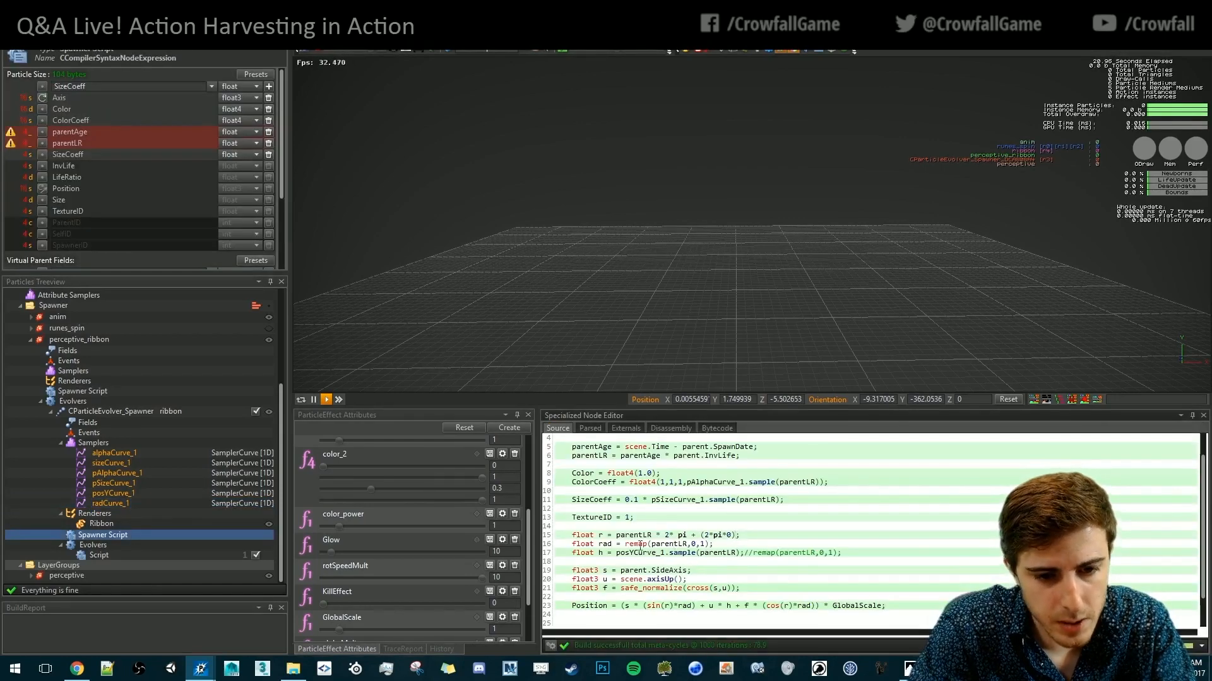
click(625, 544)
text(pow()
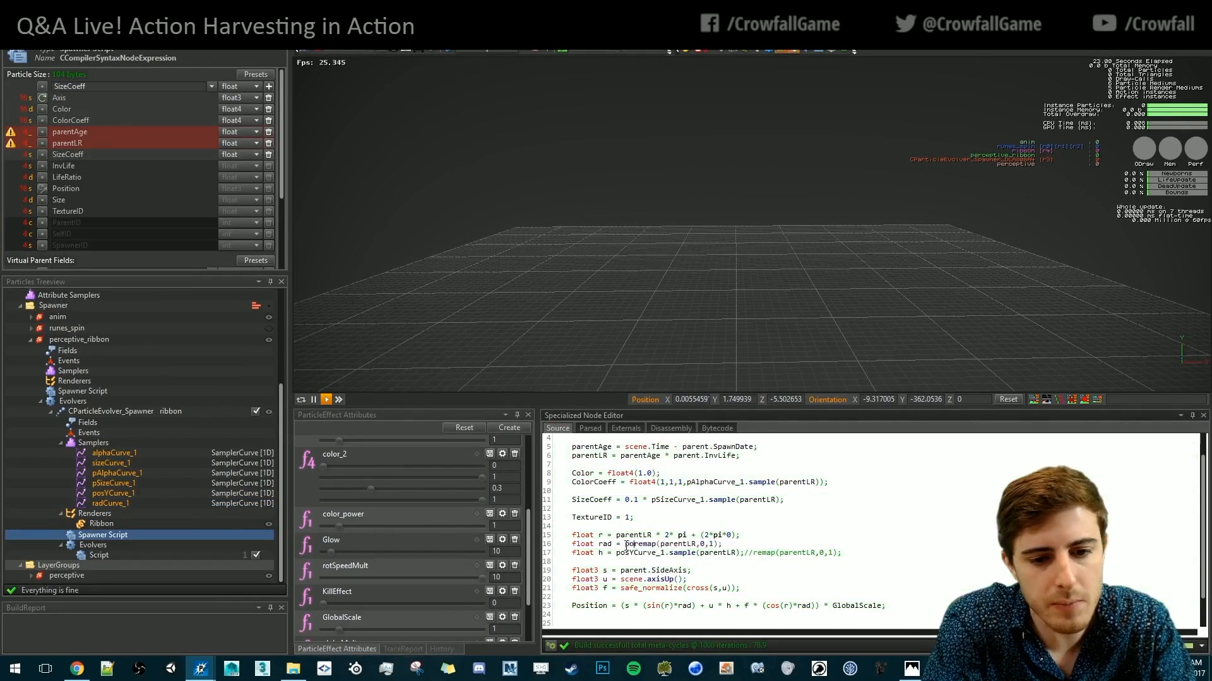
text(parent,)
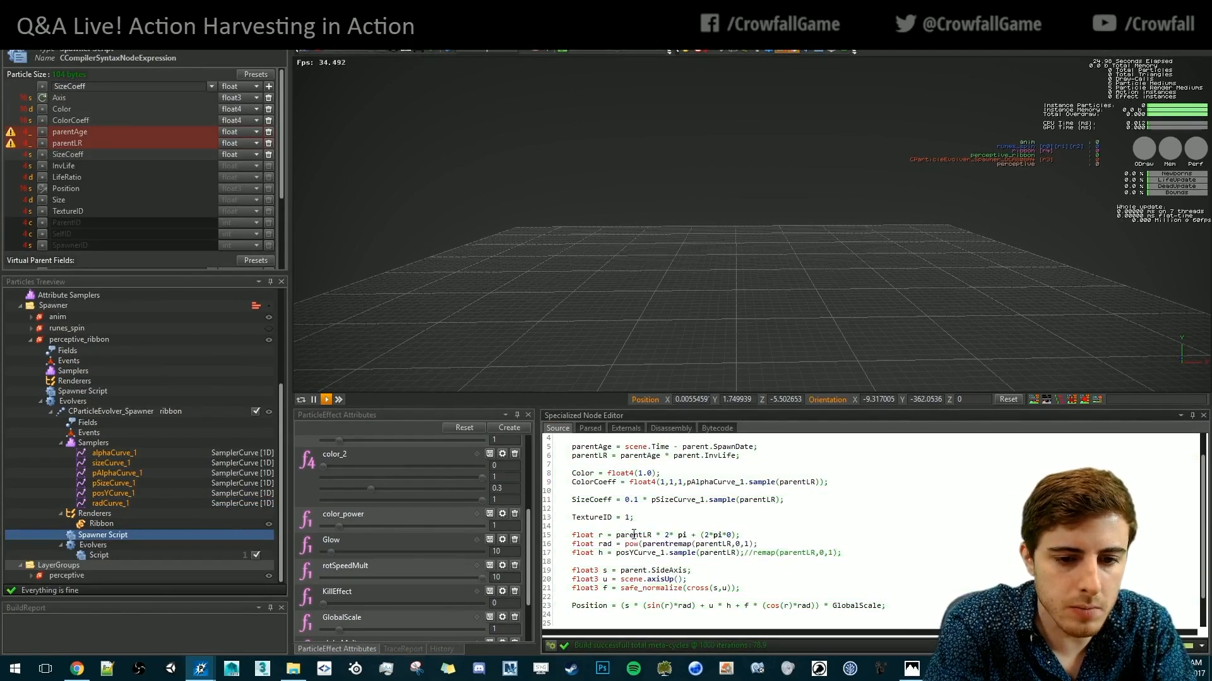
key(BackSpace)
text(LR)
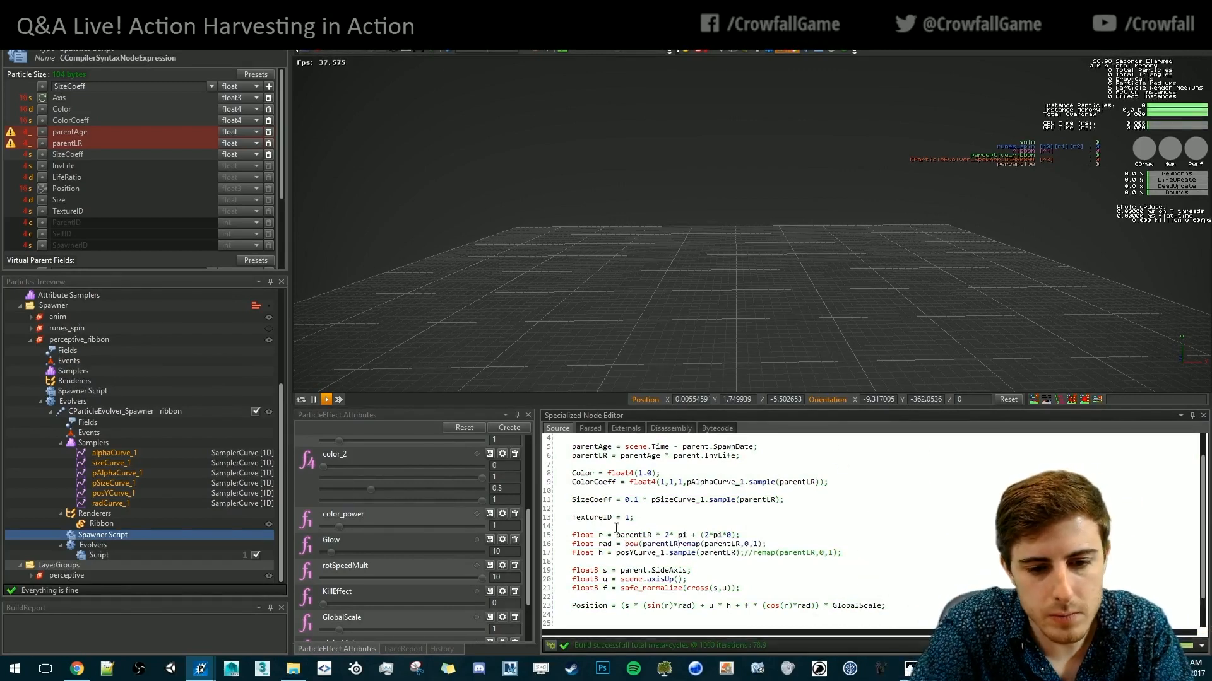
key(BackSpace)
key(BackSpace)
key(BackSpace)
key(BackSpace)
key(BackSpace)
key(BackSpace)
key(BackSpace)
key(BackSpace)
key(BackSpace)
key(BackSpace)
key(BackSpace)
key(BackSpace)
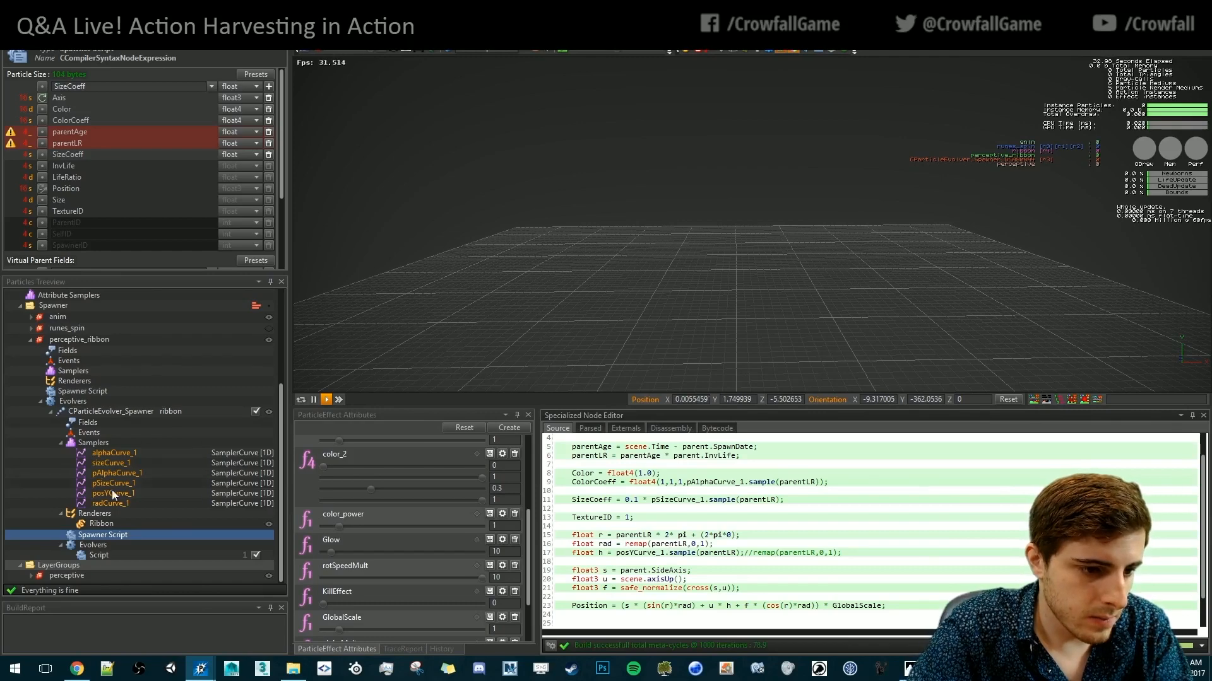
Compare the shapes of posYCurve_1 and radCurve_1 with the rad and h lines in the ribbon evolver's Spawner Script
click(113, 494)
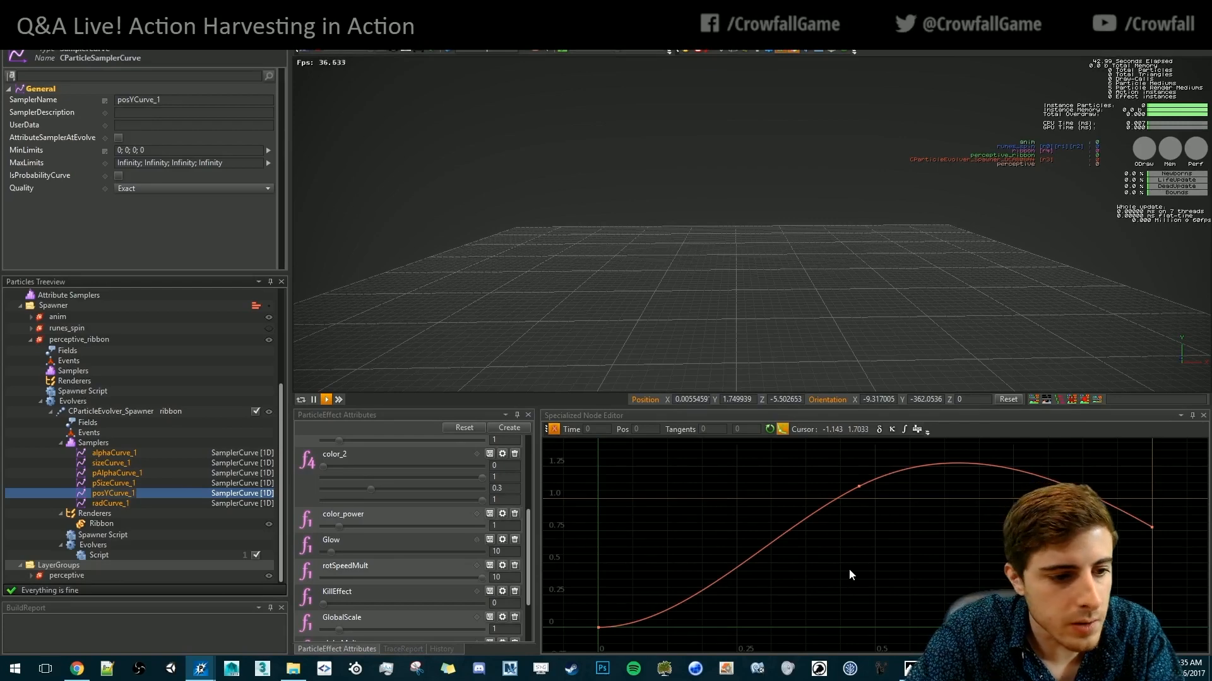
click(112, 537)
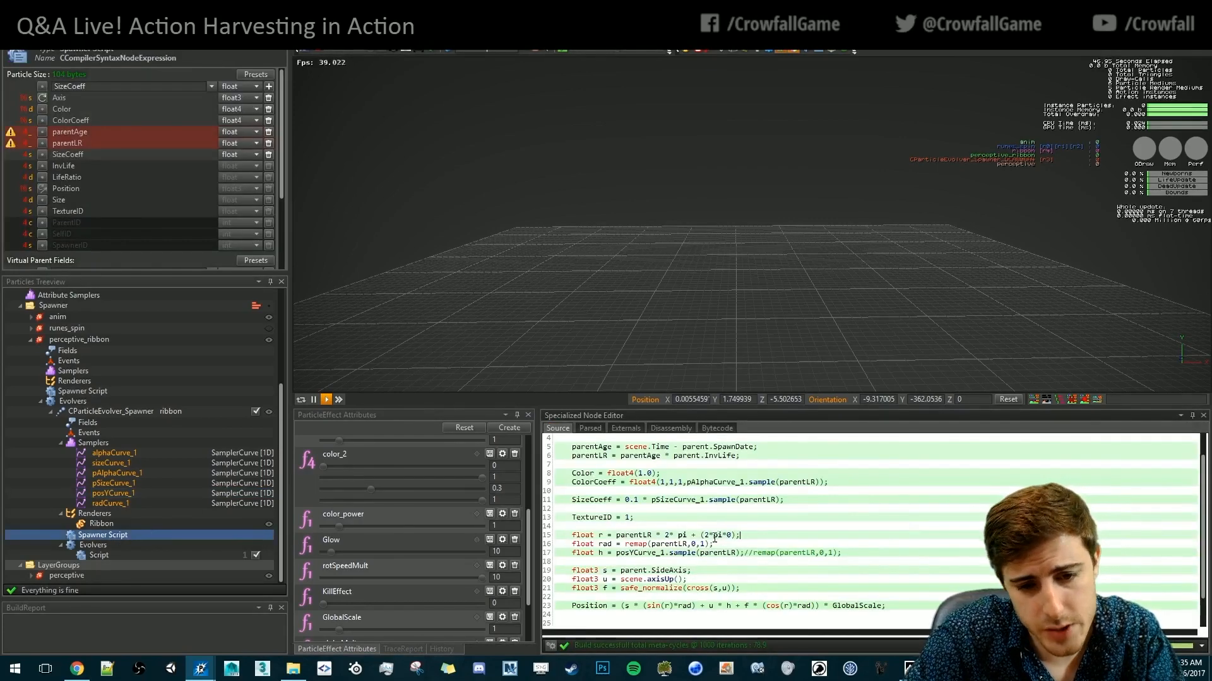
click(738, 543)
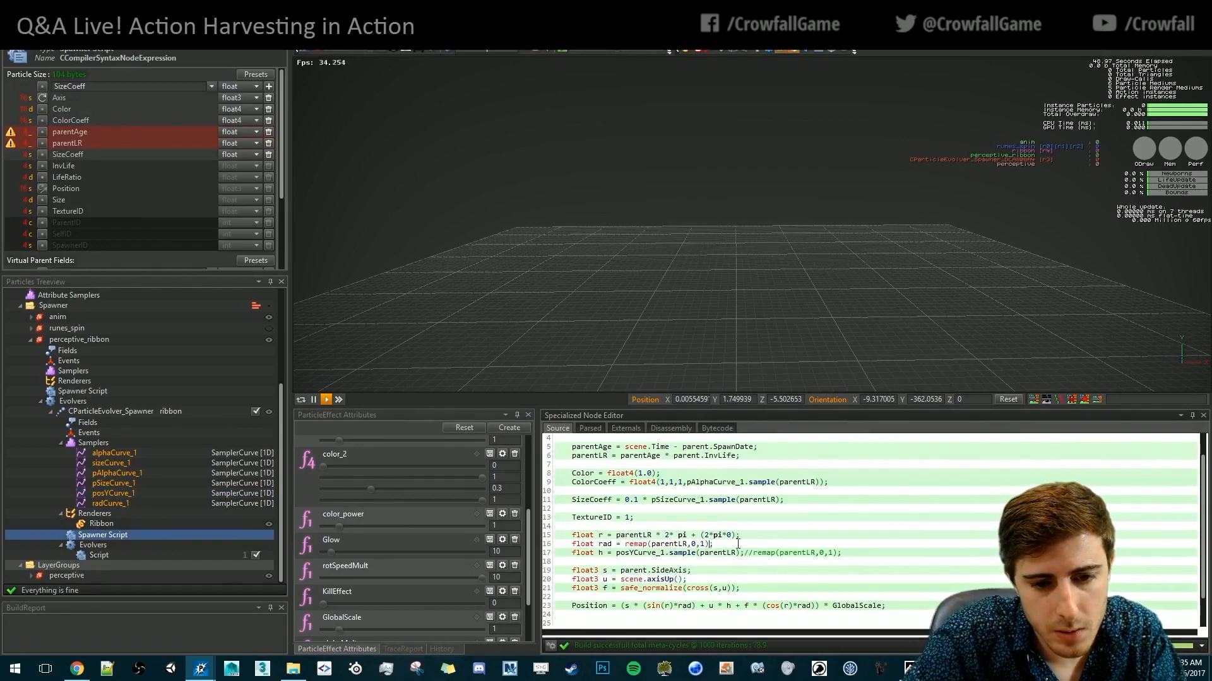
key(Left)
key(Left)
key(Left)
key(Left)
key(Left)
key(Left)
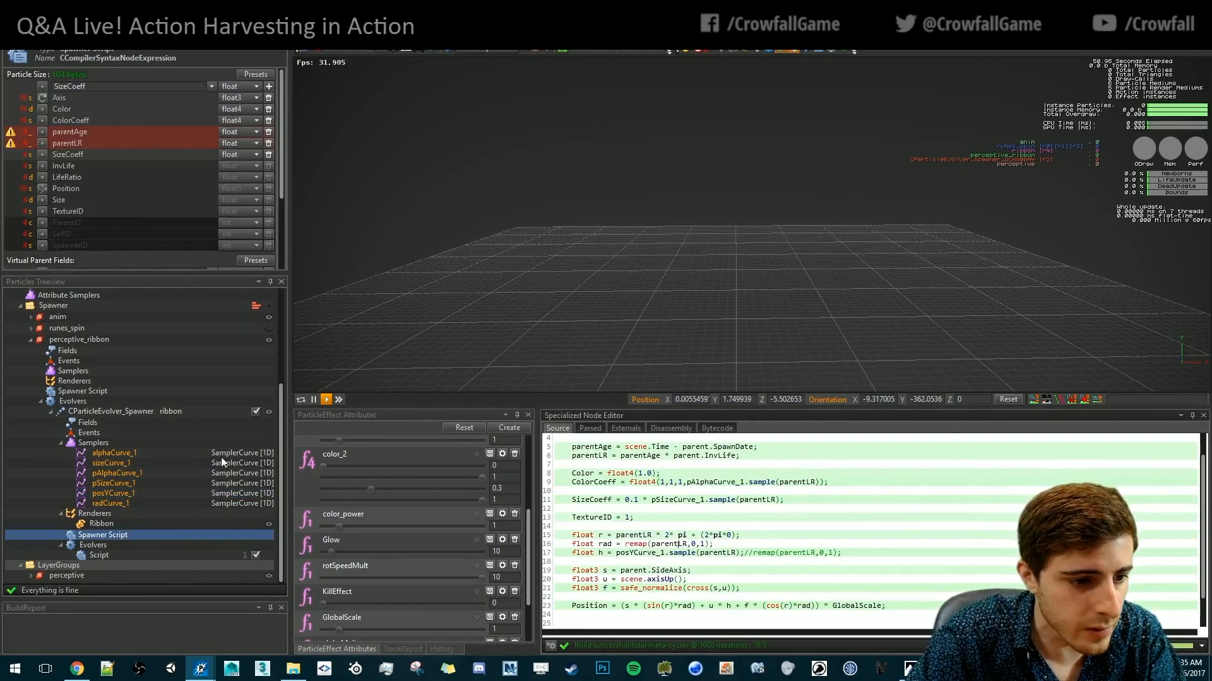
click(114, 505)
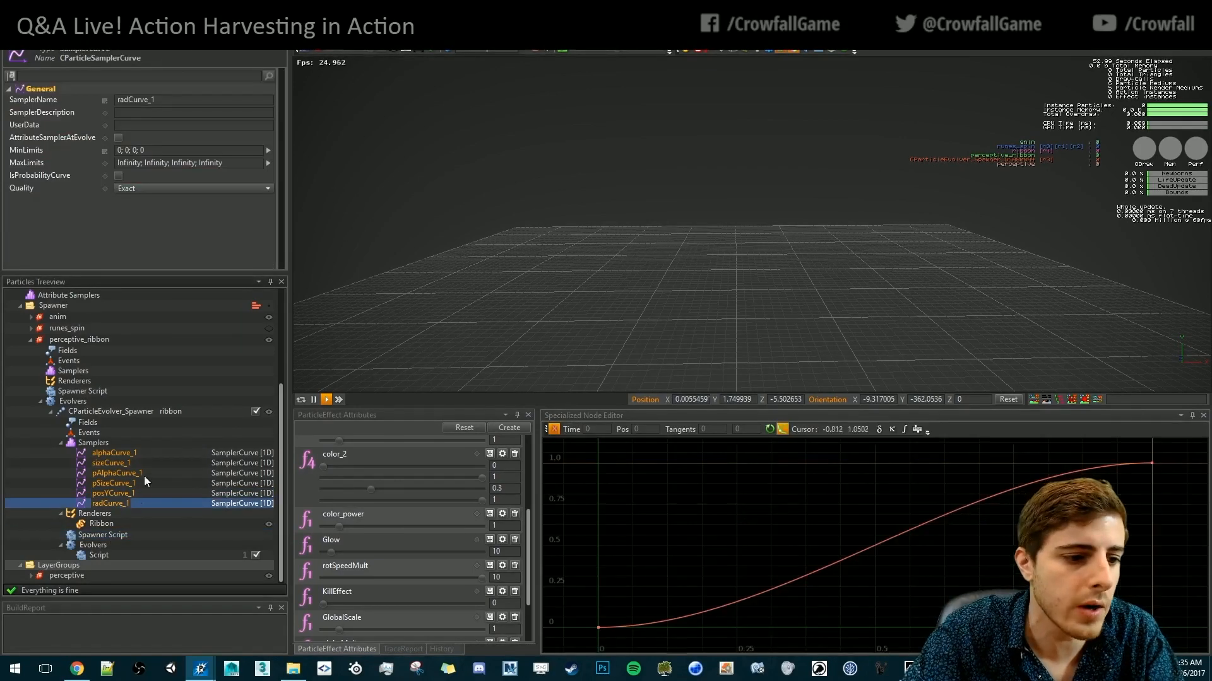
click(121, 493)
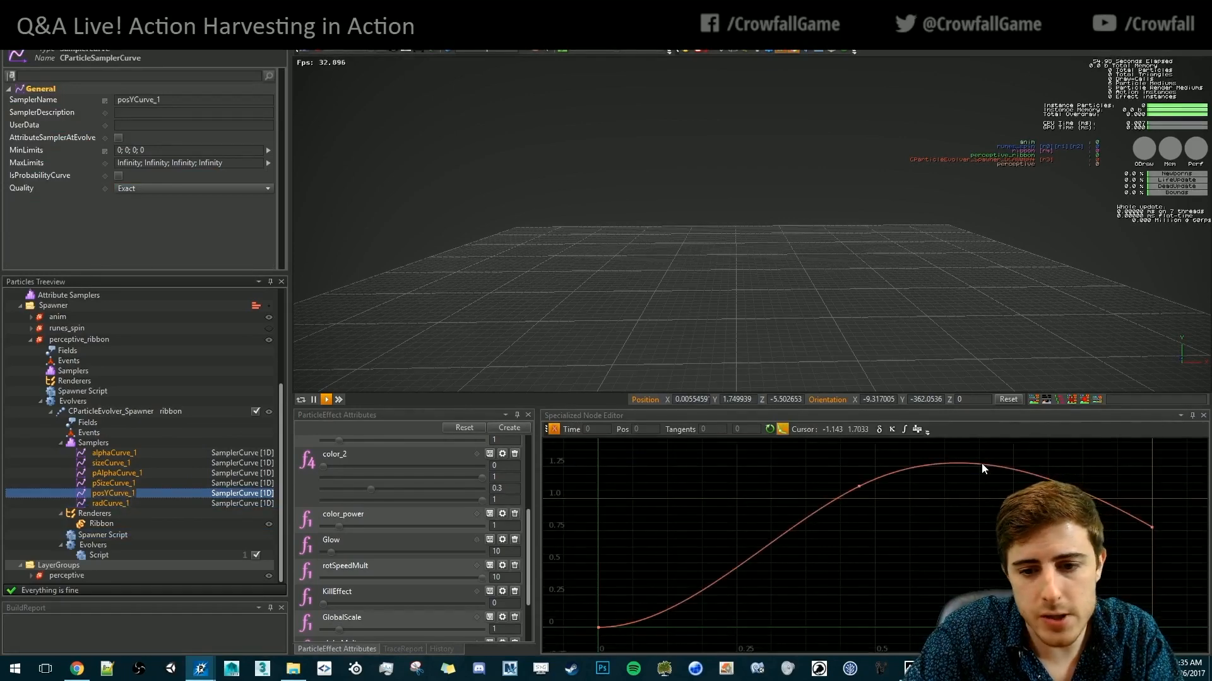
Try a dip in posYCurve_1 at about time 0.69, position 0.12, and preview the ribbon from another angle
drag(982, 468, 987, 605)
click(868, 200)
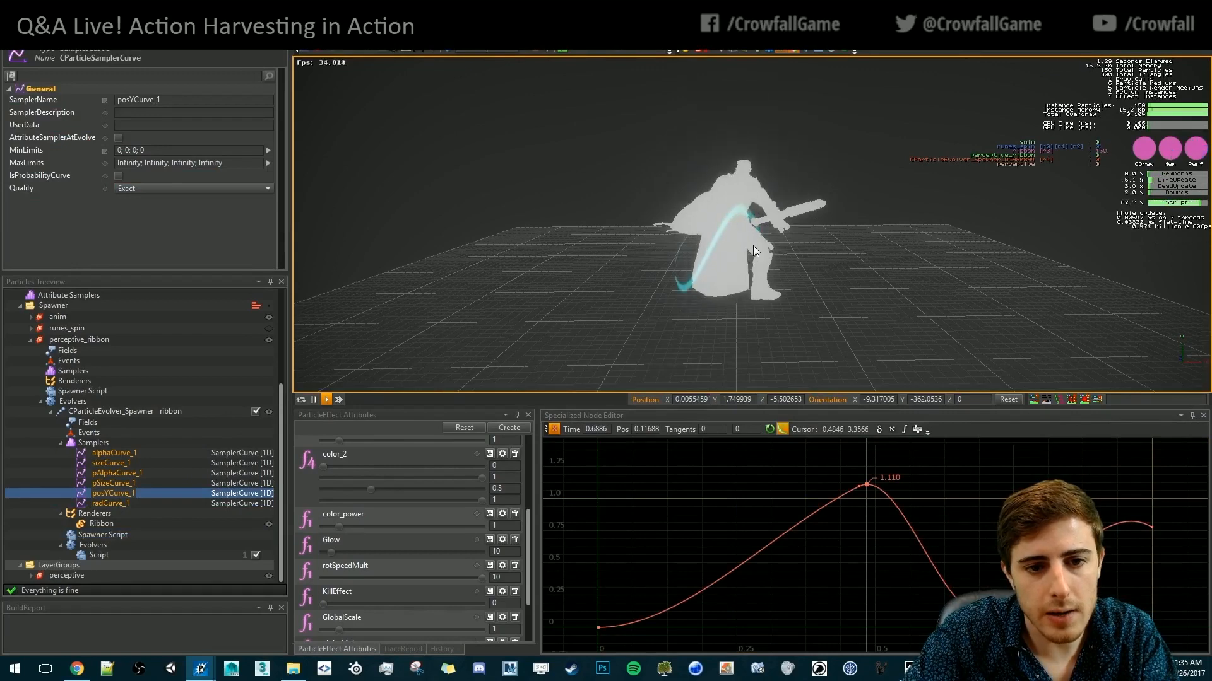
alt+drag(610, 358, 916, 342)
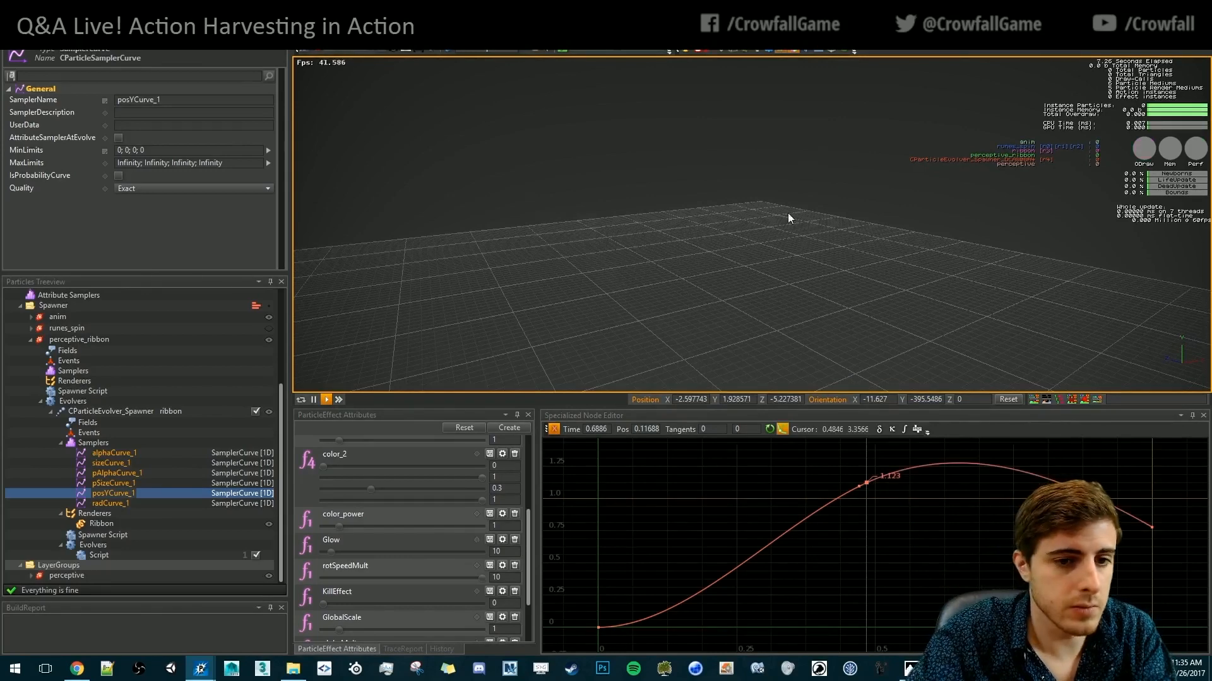
click(103, 536)
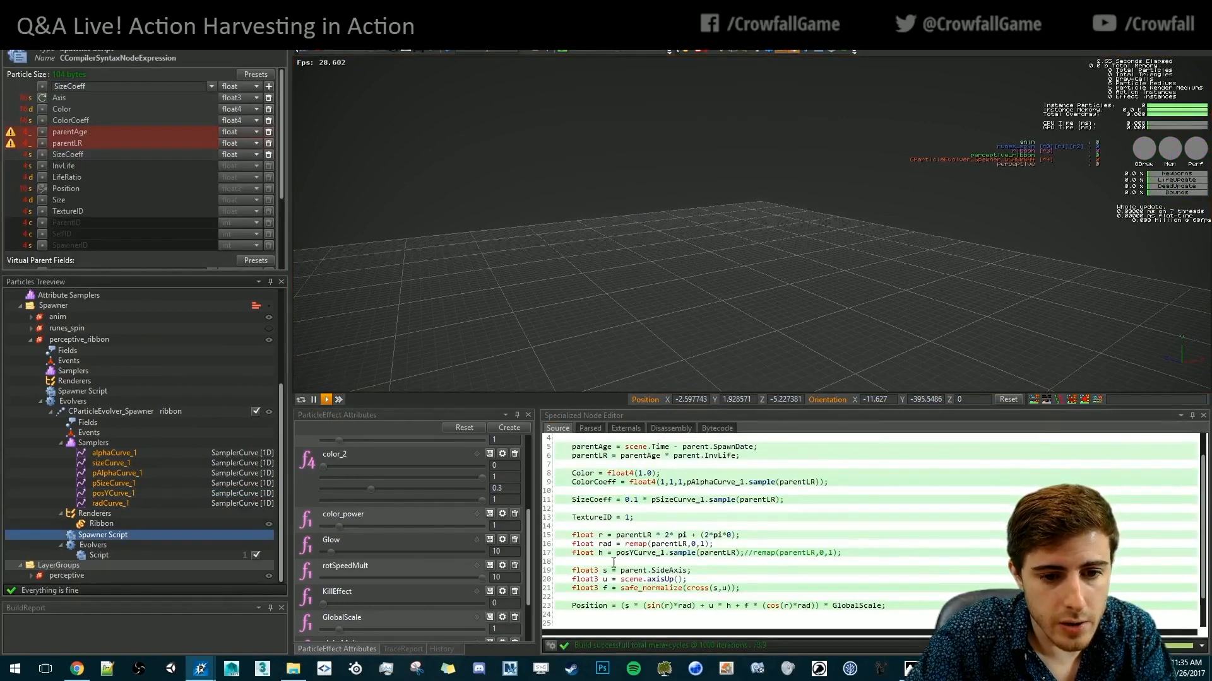
click(630, 547)
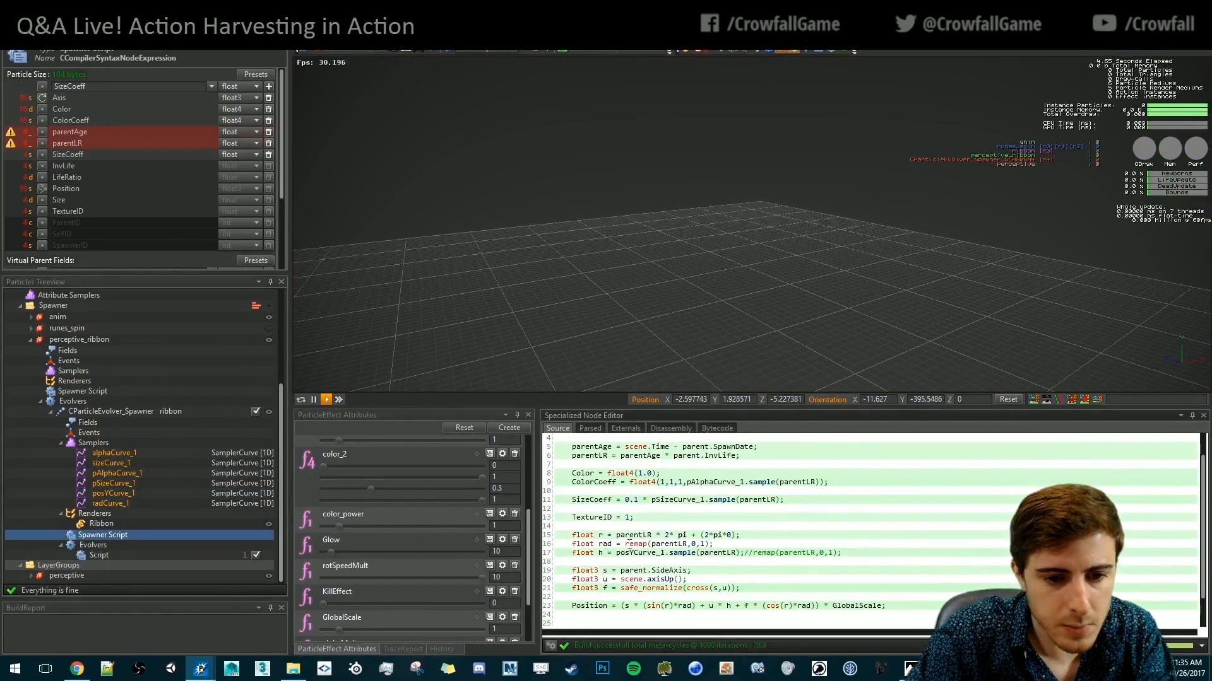
text(rad)
key(BackSpace)
key(BackSpace)
key(BackSpace)
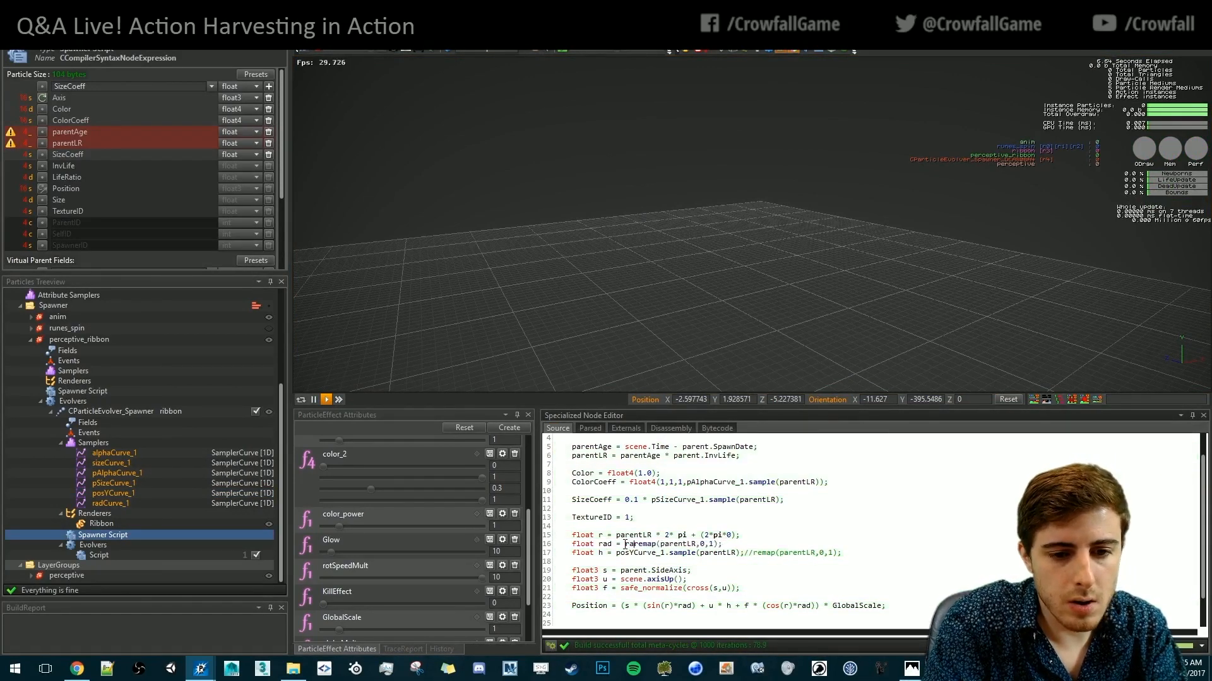
Set the perceptive_ribbon layer's SpawnCount to 2 and replay the effect
click(701, 274)
scroll(79, 455, up, 3)
click(77, 438)
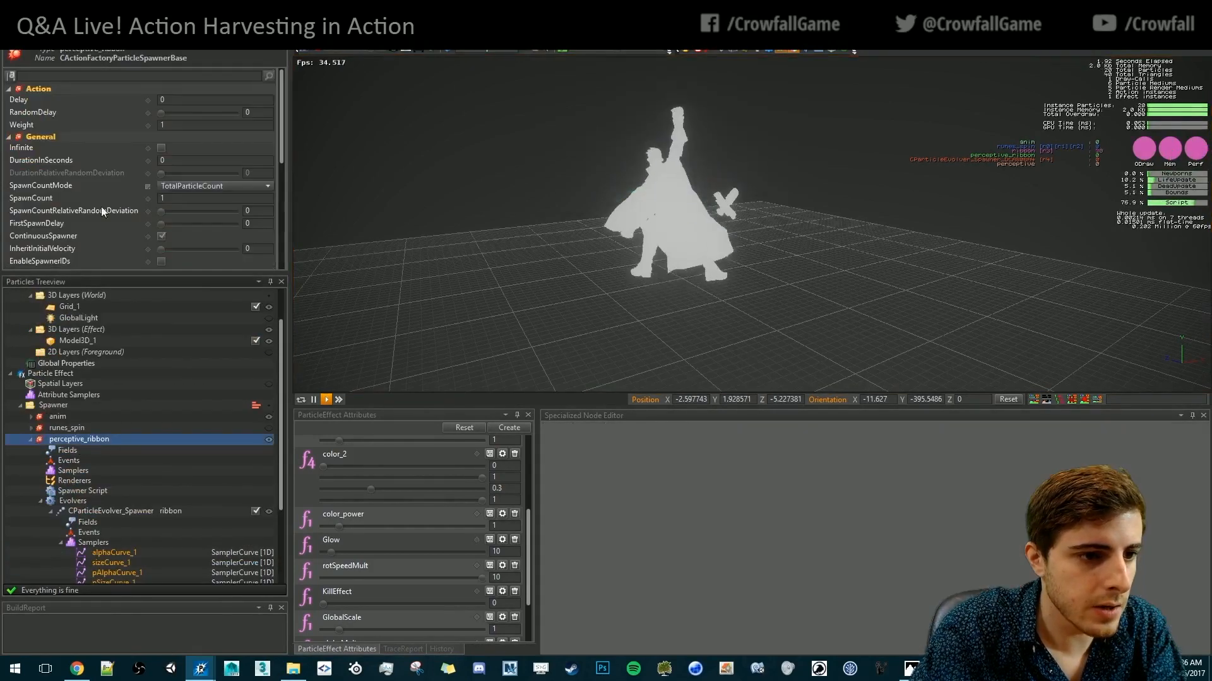
click(382, 146)
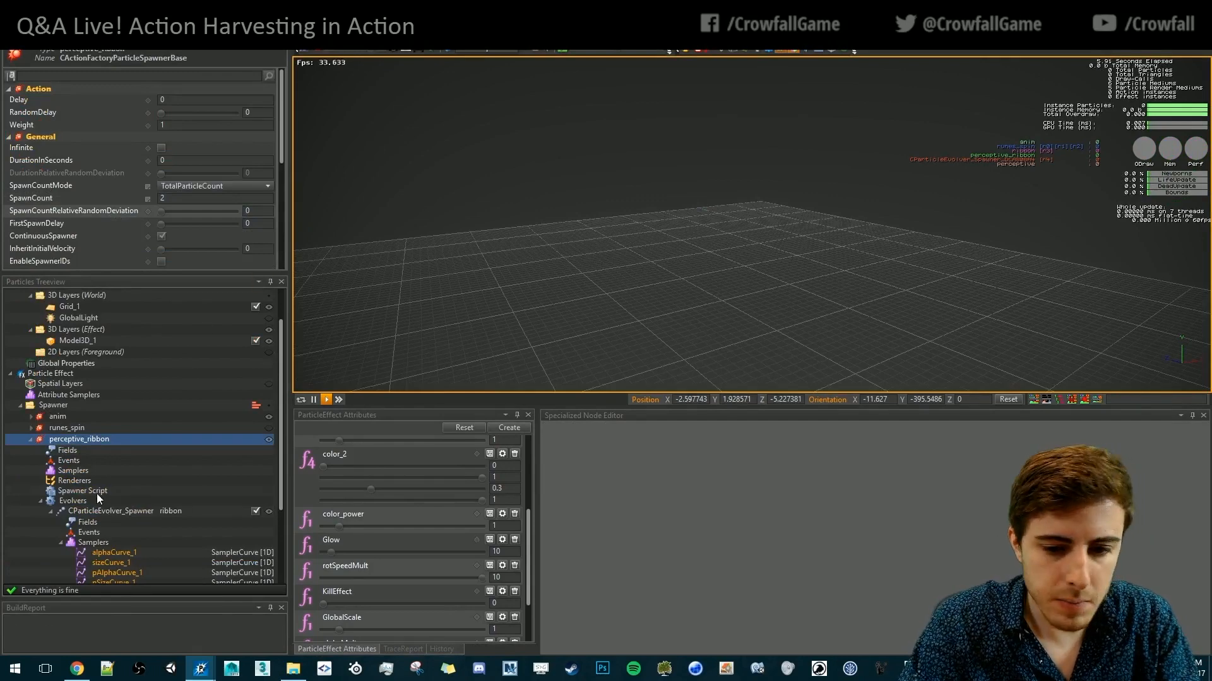
Switch to the concept art image to study the crossing ribbons, and return to the PopcornFX editor
click(907, 667)
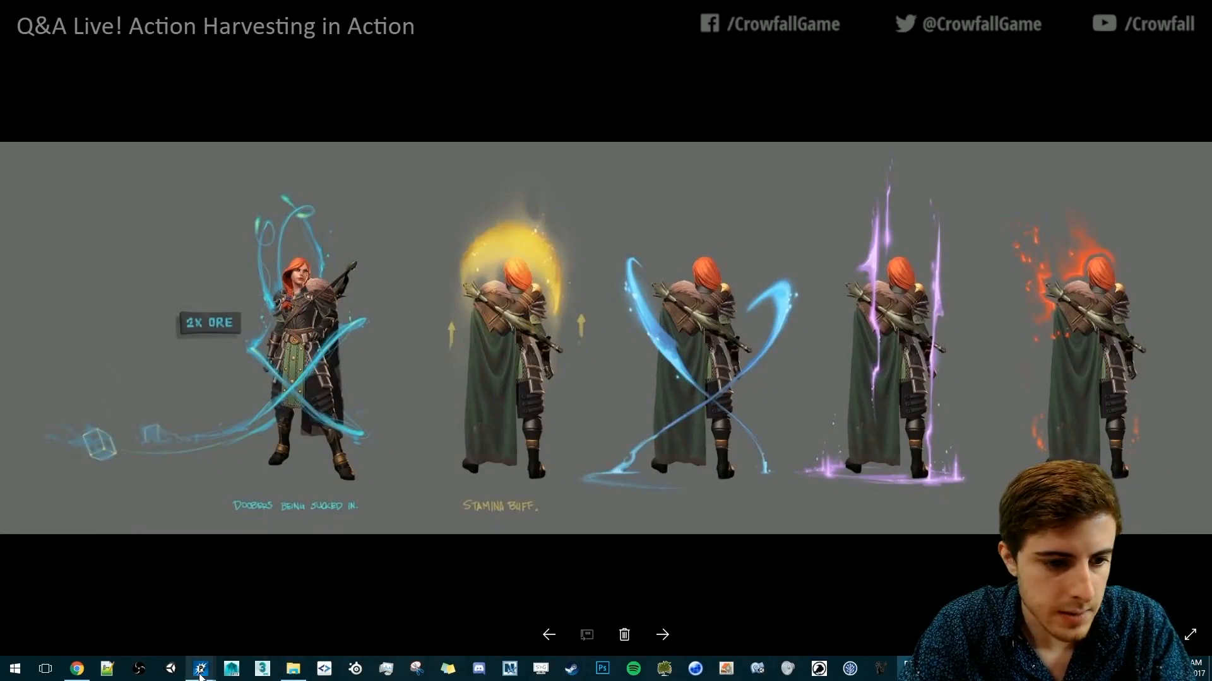
mouse_move(200, 668)
click(180, 581)
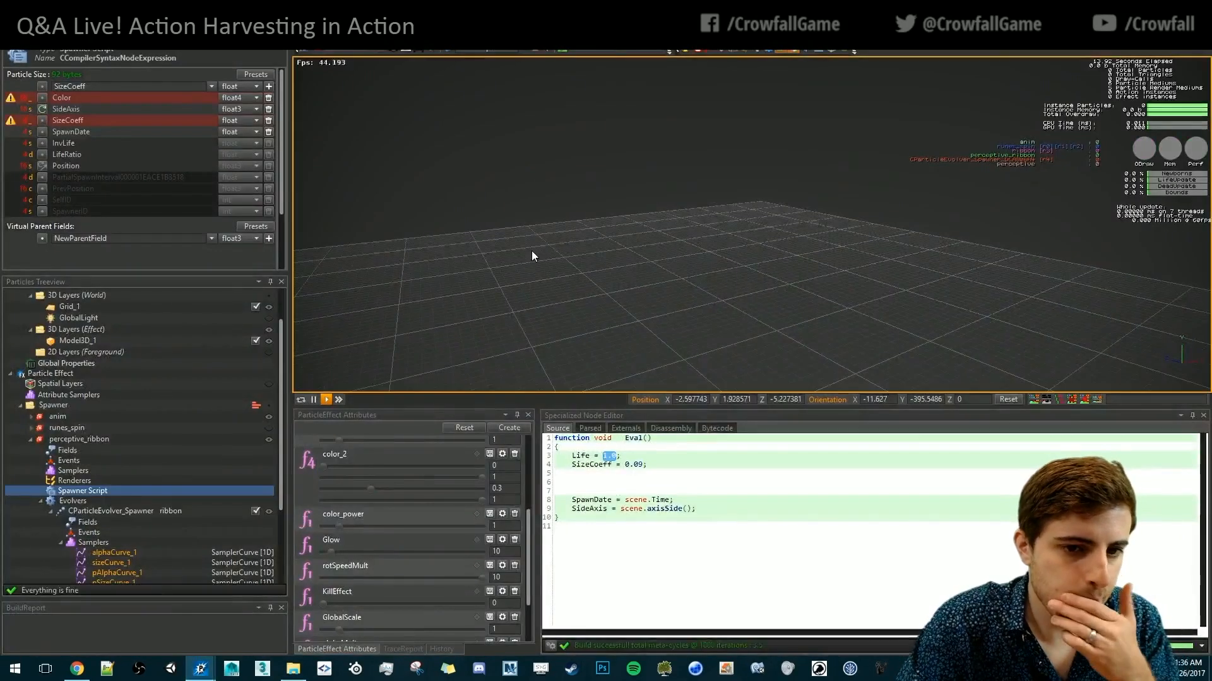
Add the line dir = select(-1,1,spawner.EmittedCount == 0); to perceptive_ribbon's Spawner Script and save
alt+drag(669, 284, 479, 297)
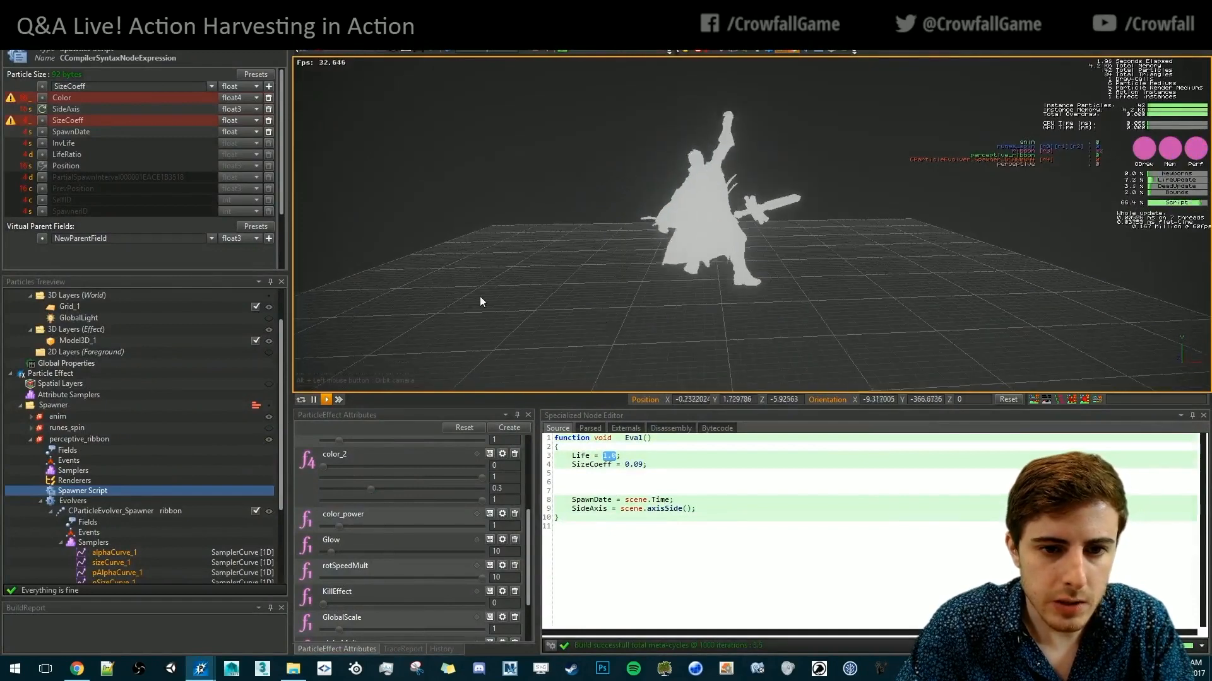
alt+right_drag(480, 296, 536, 303)
alt+right_drag(701, 183, 751, 147)
alt+middle_drag(694, 237, 722, 231)
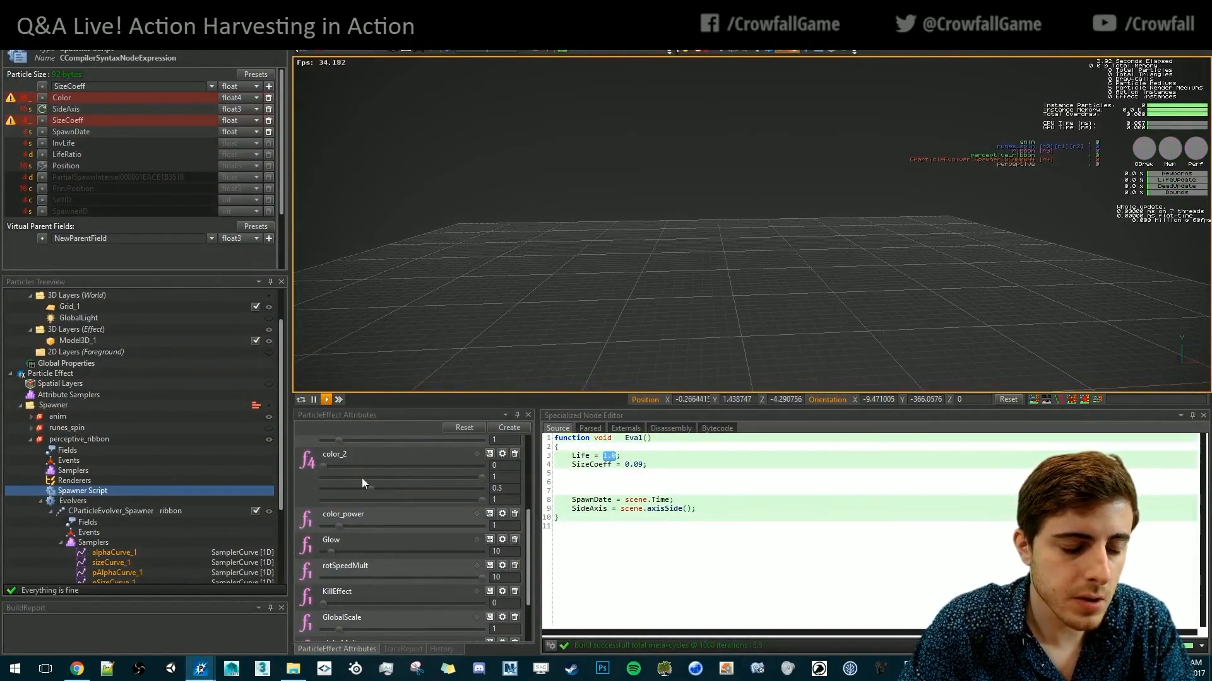
click(640, 483)
text(dir =)
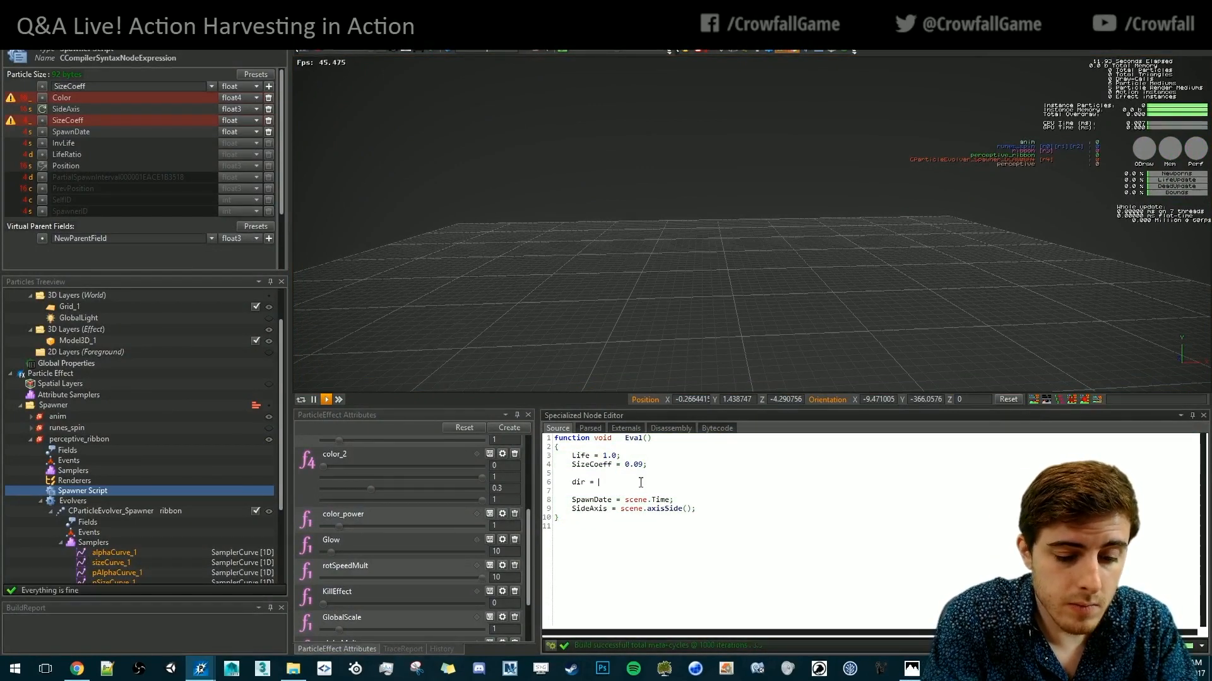
text(select()
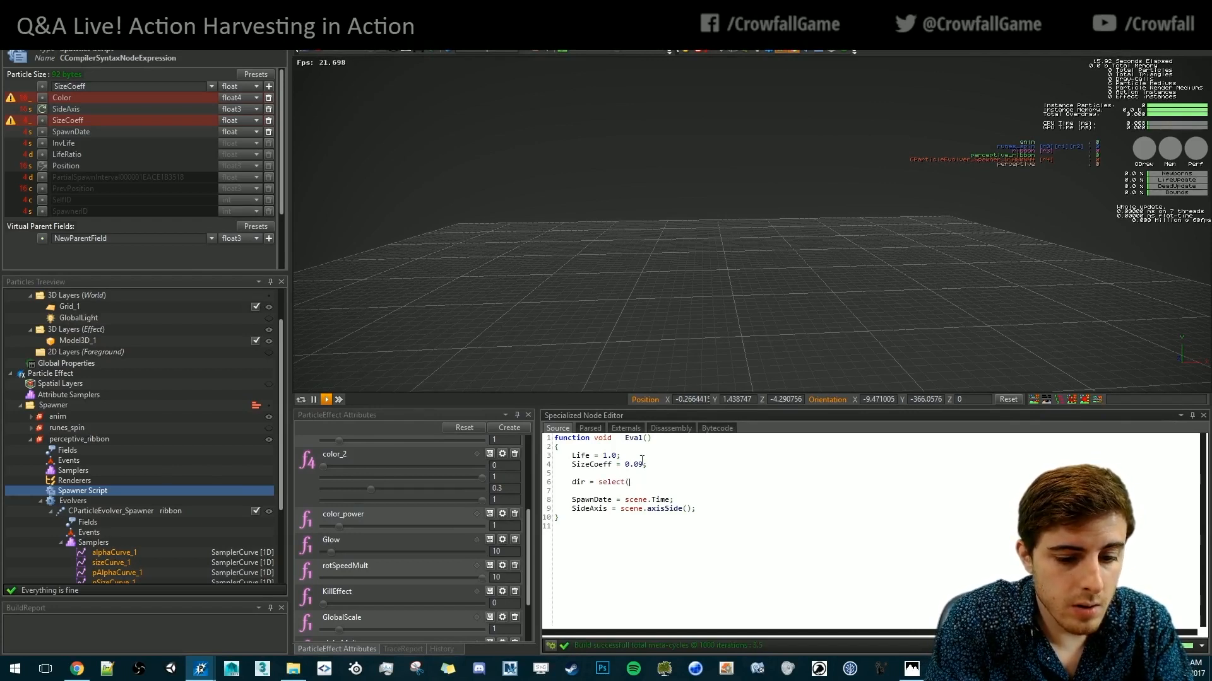
text(-)
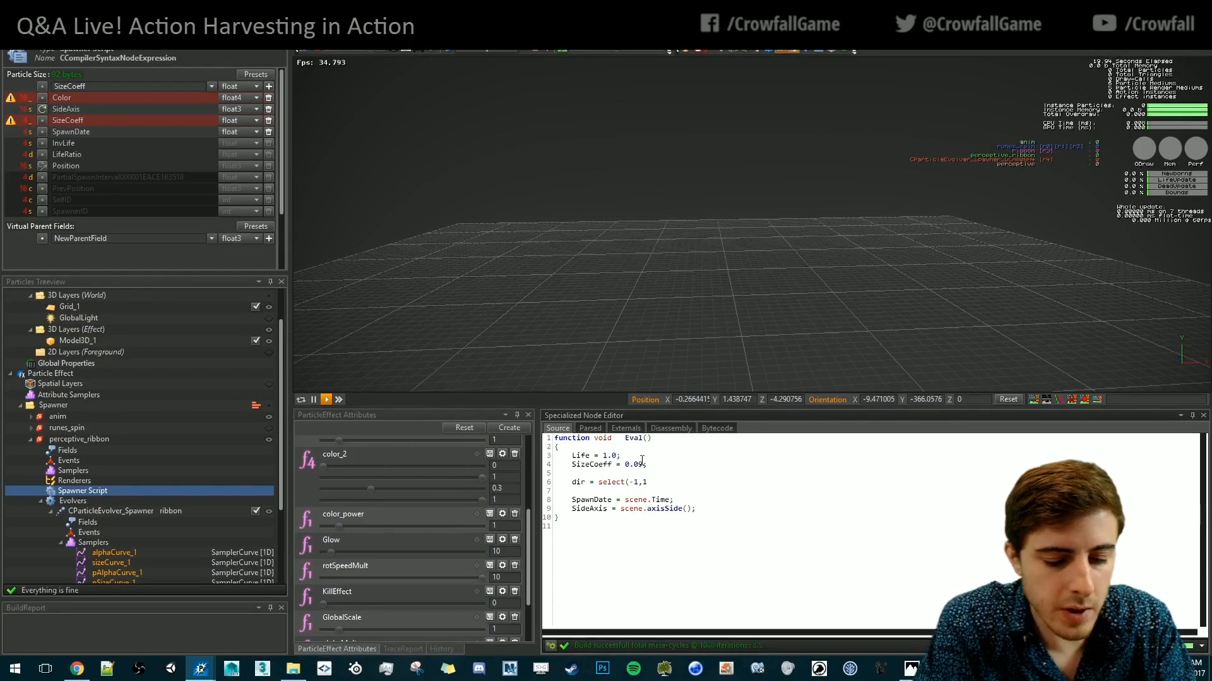
text(1,1)
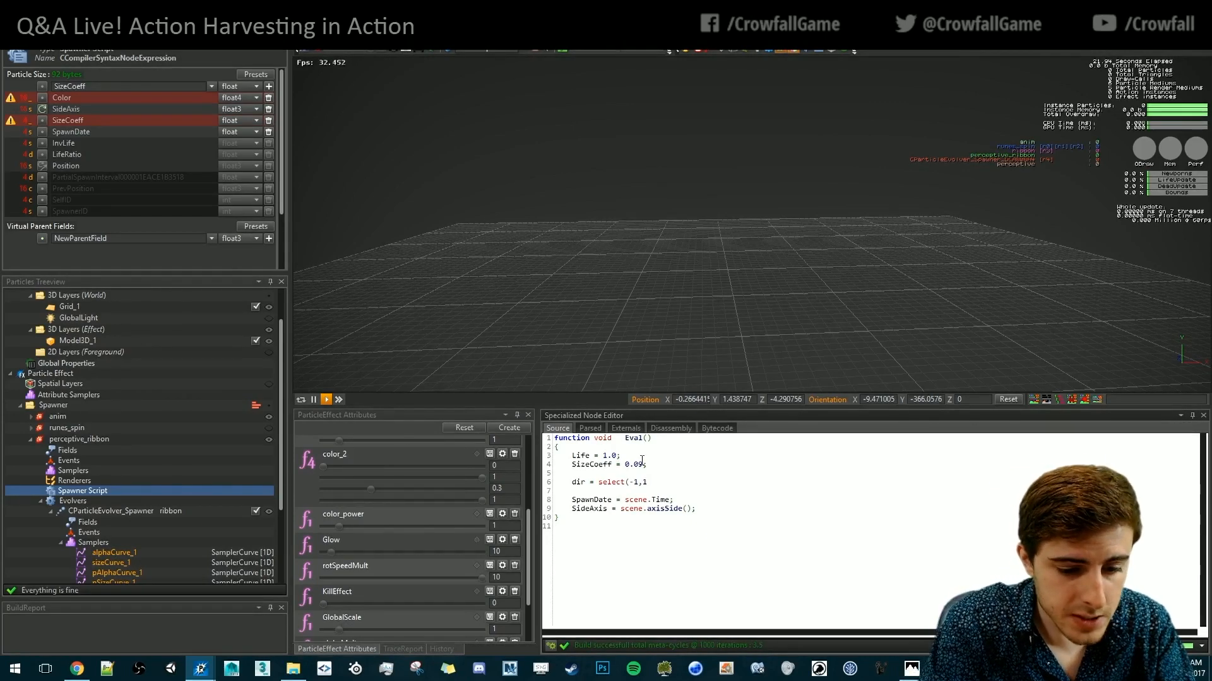
text(,spawne)
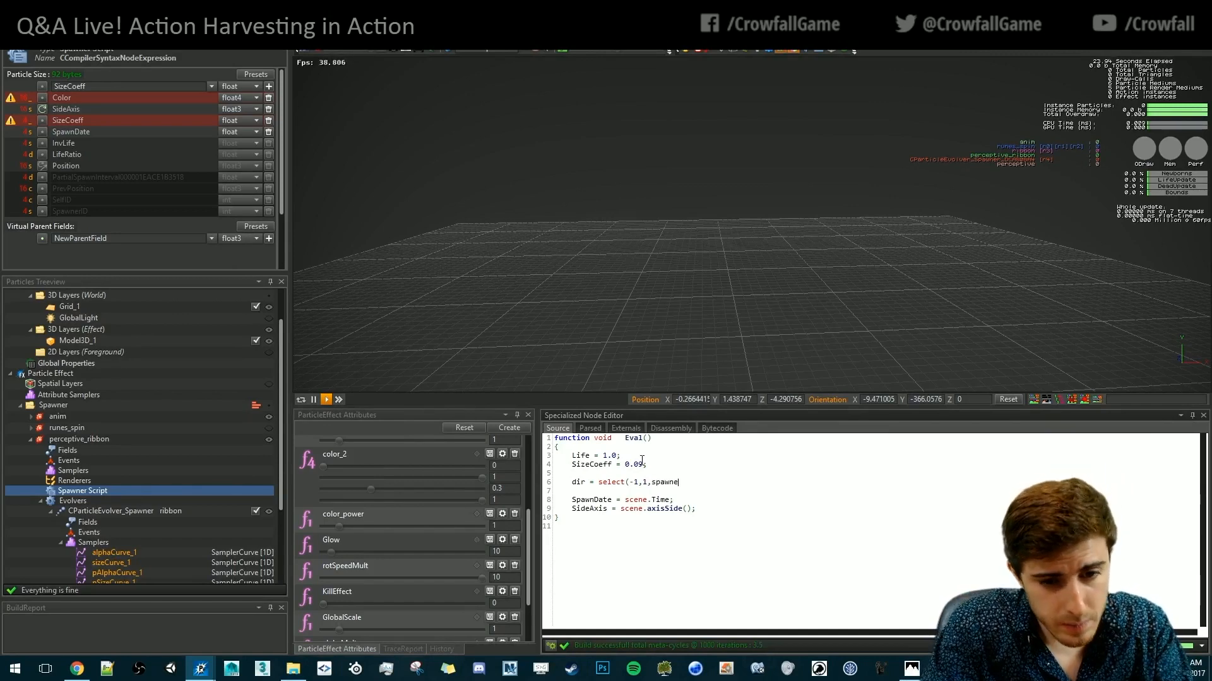
text(r.Emitted)
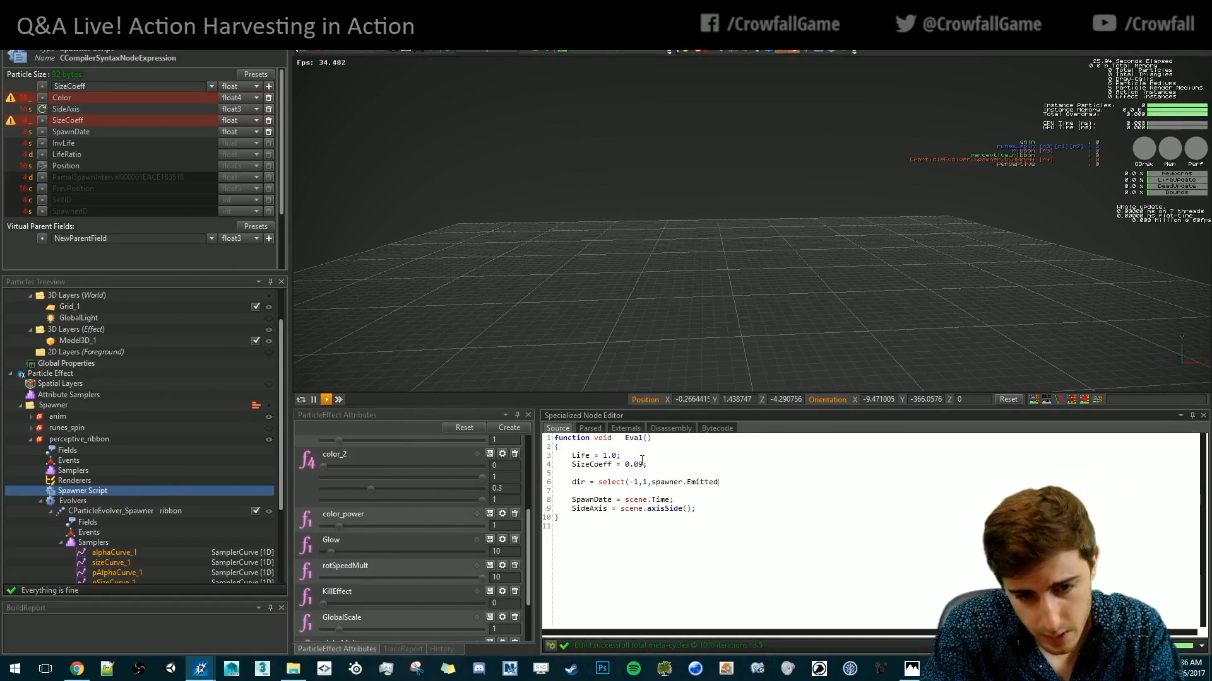
text(Count)
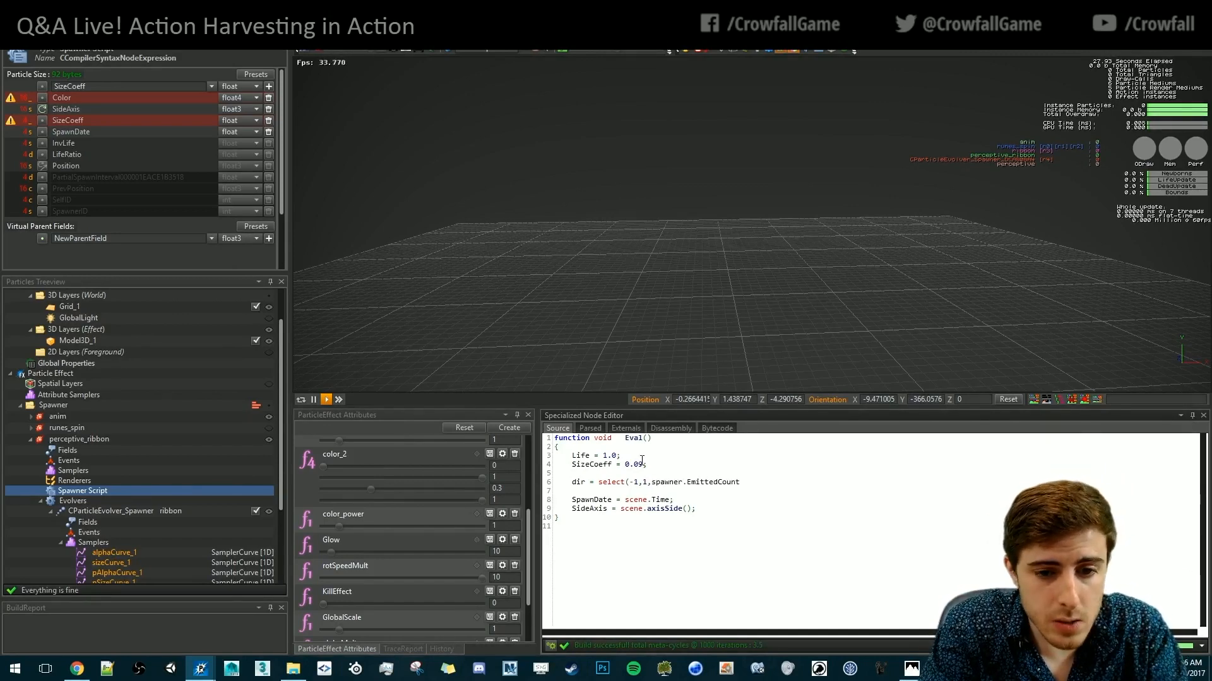
text( == 0);)
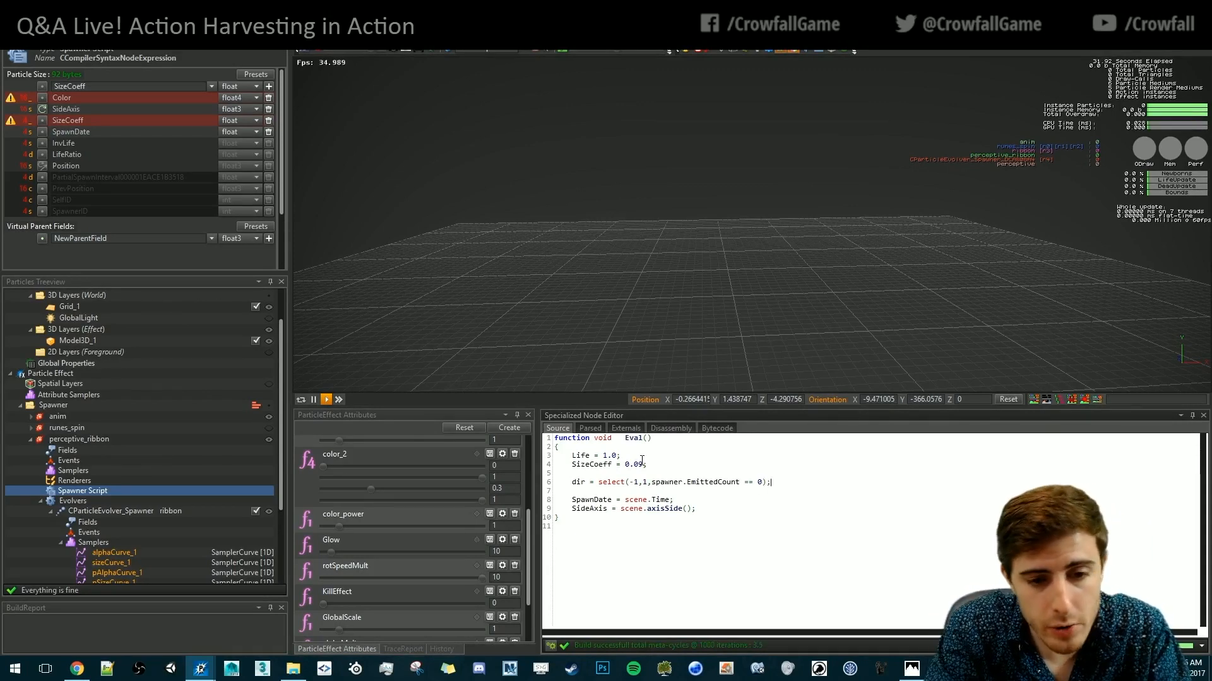
key(ctrl+s)
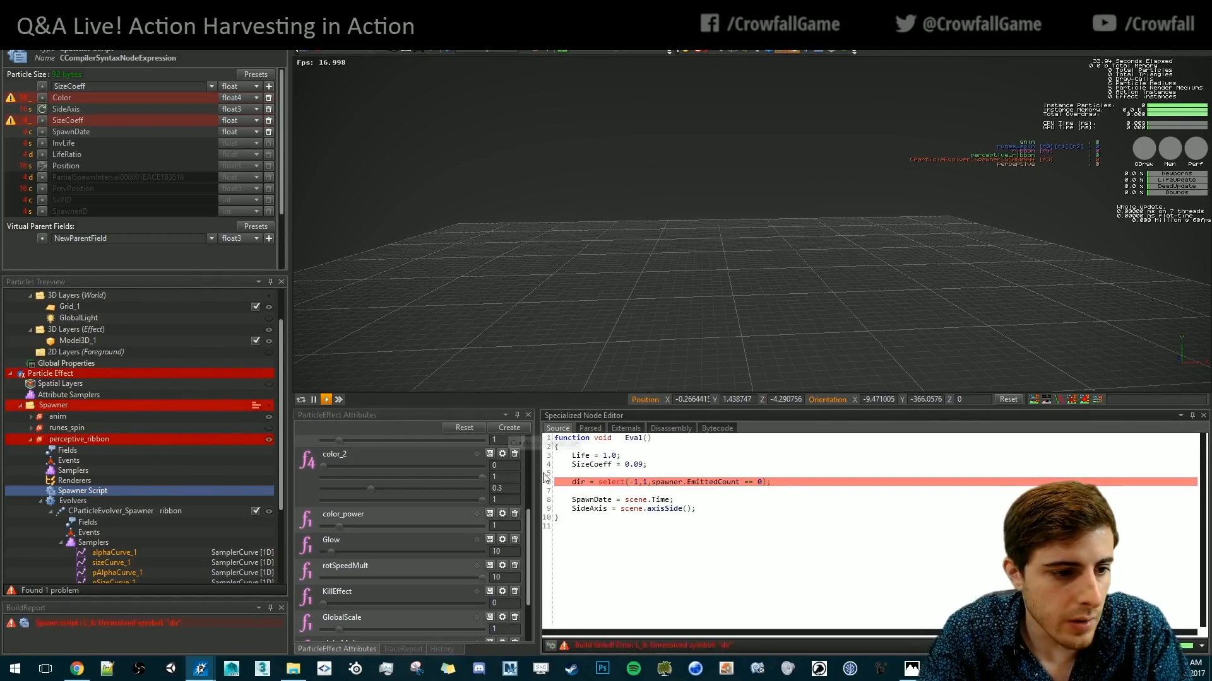
Add a float field named dir to the perceptive_ribbon layer's particle fields
click(69, 453)
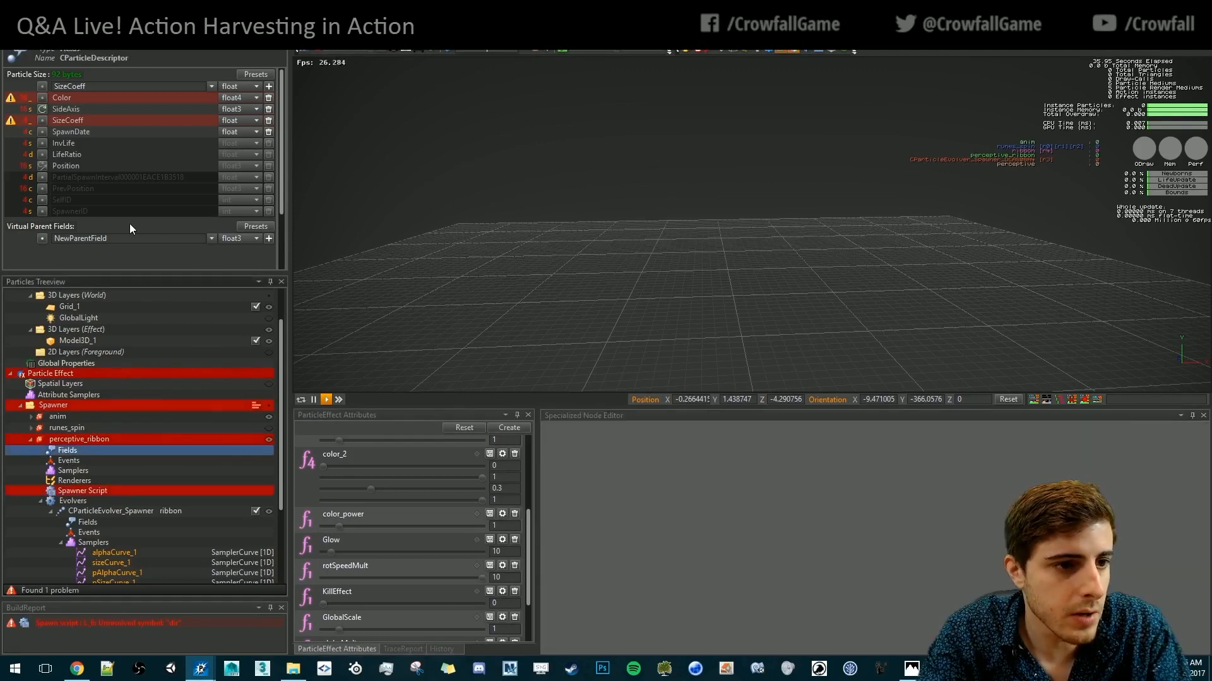
drag(168, 84, 2, 87)
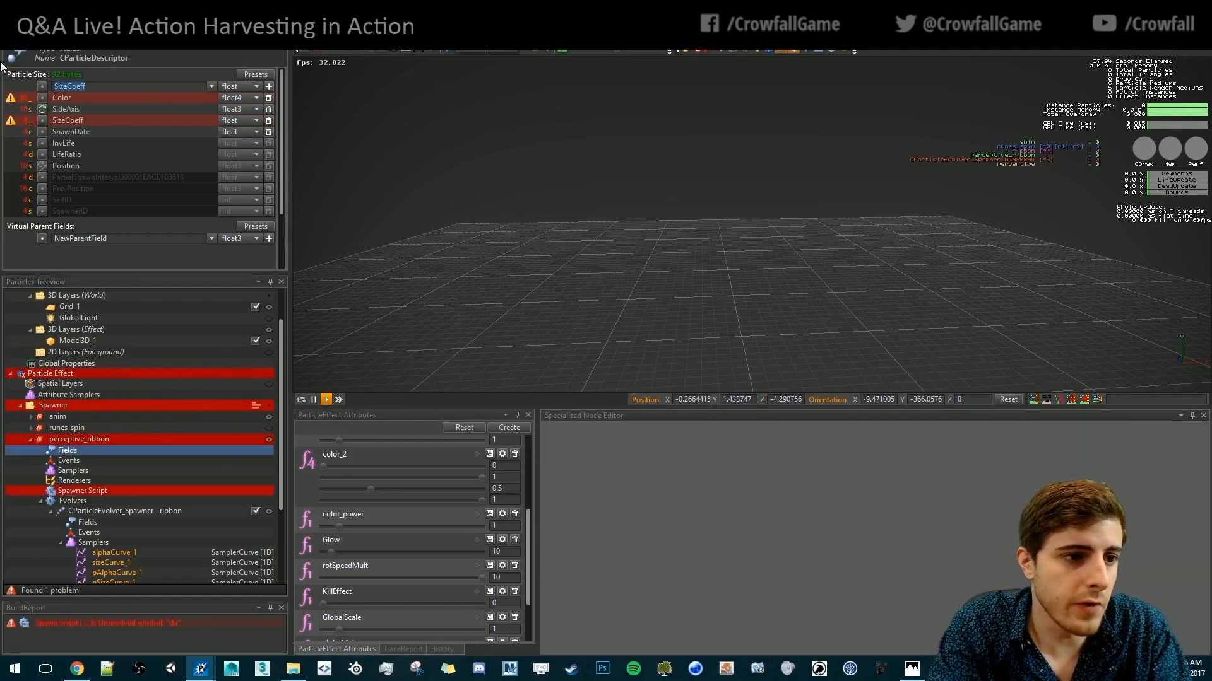
text(dir)
key(Return)
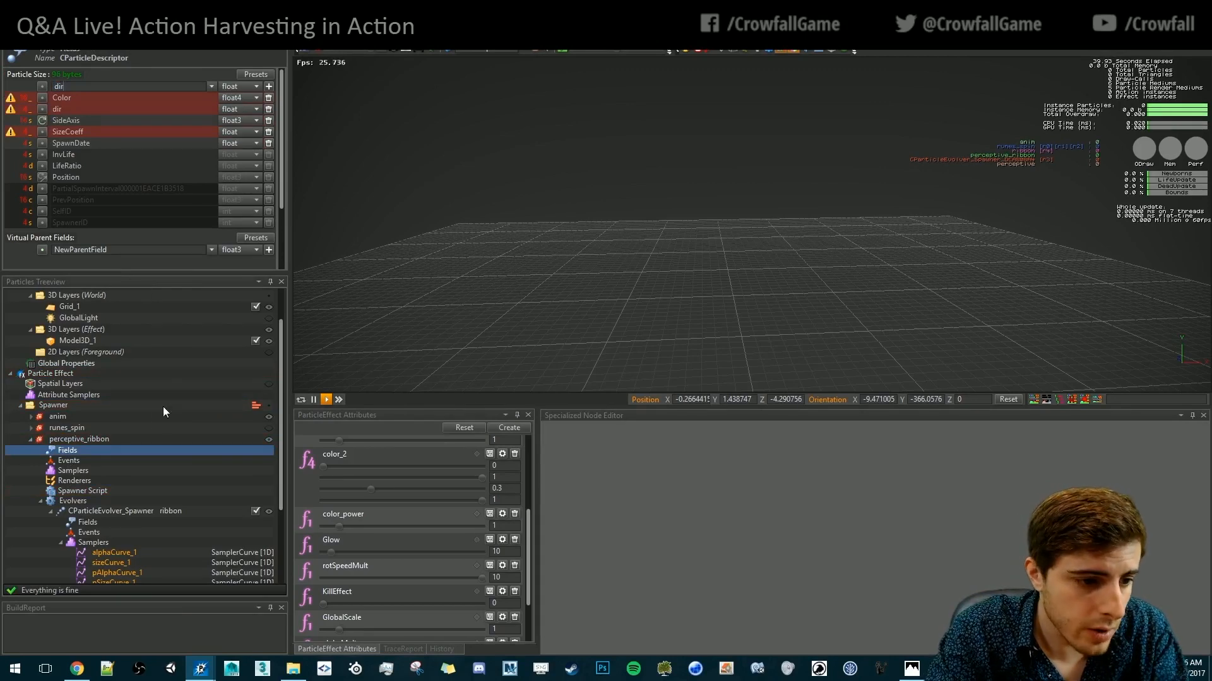
Try multiplying rad by parent.dir in the ribbon evolver's Spawner Script, then save and replay the effect
scroll(100, 508, down, 3)
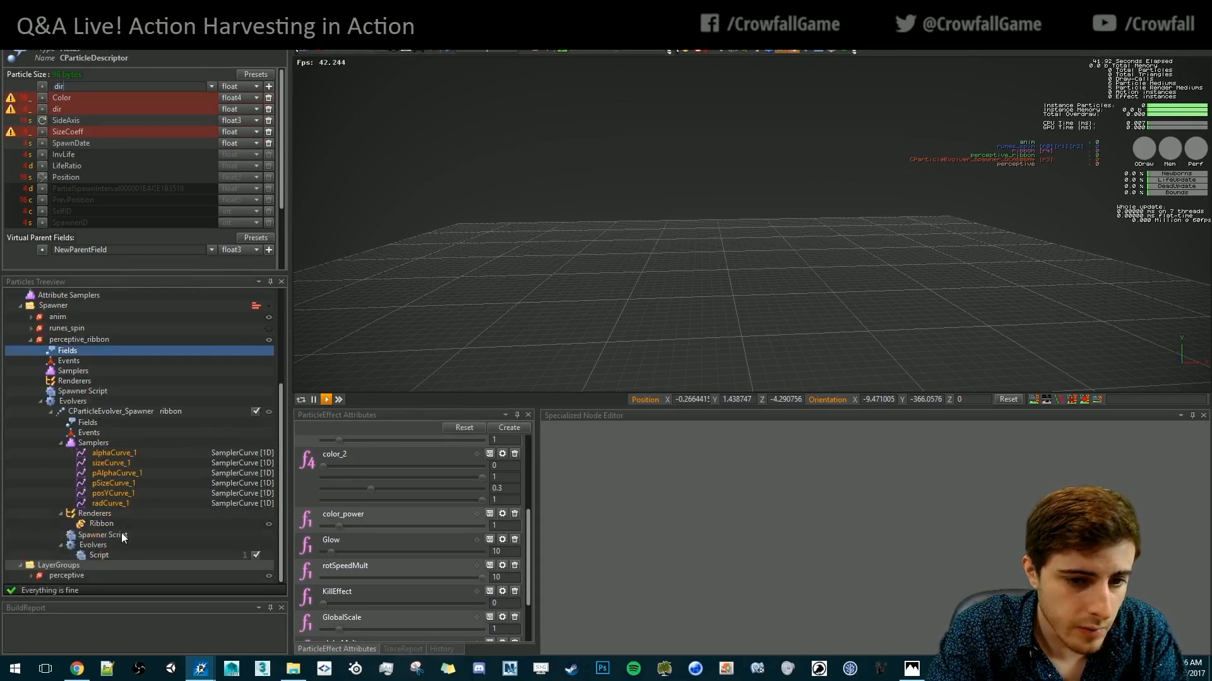
click(124, 536)
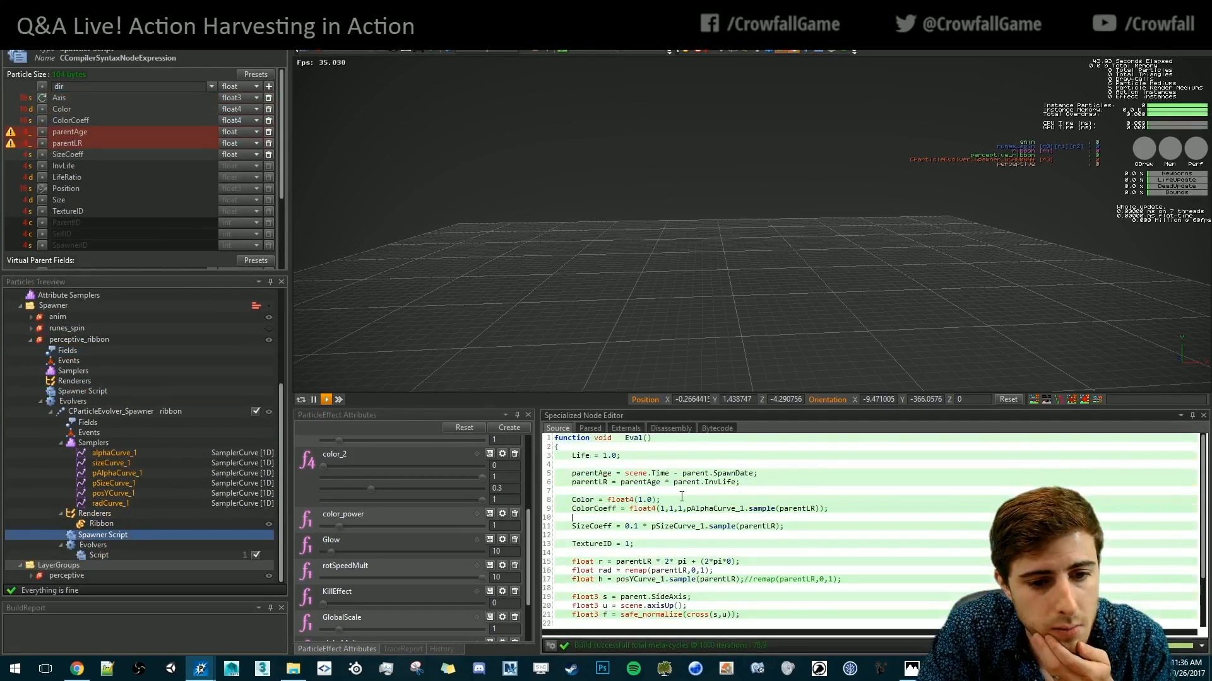
scroll(681, 496, down, 1)
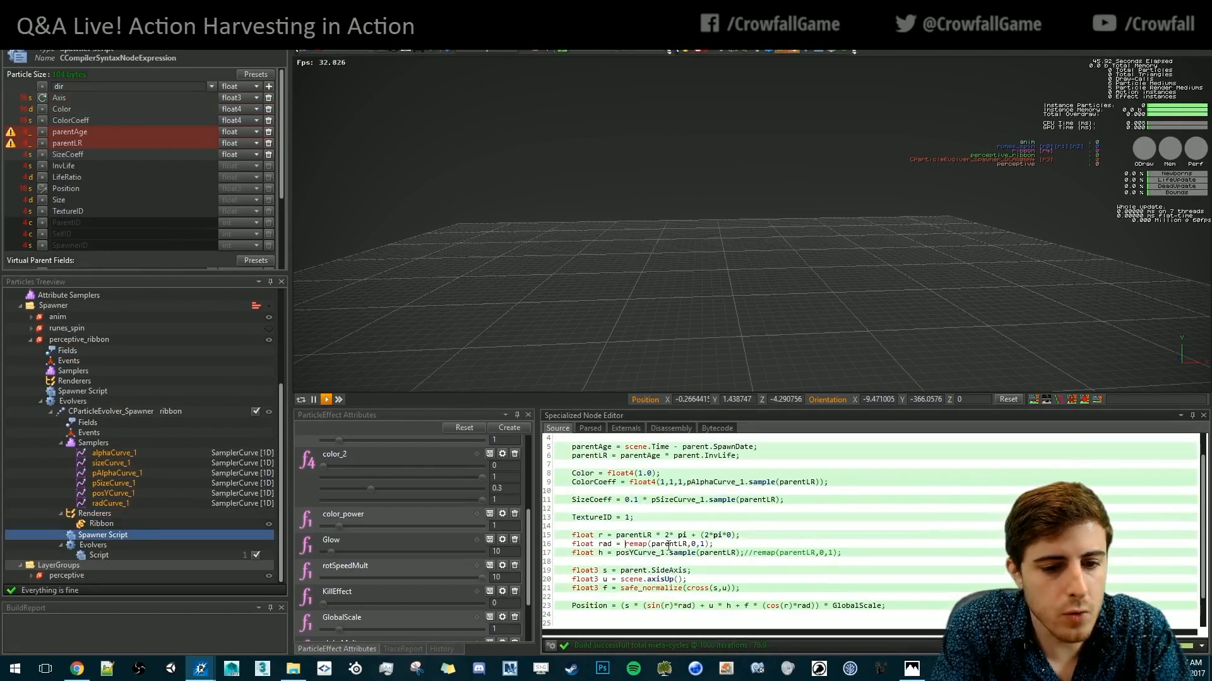
text(parent)
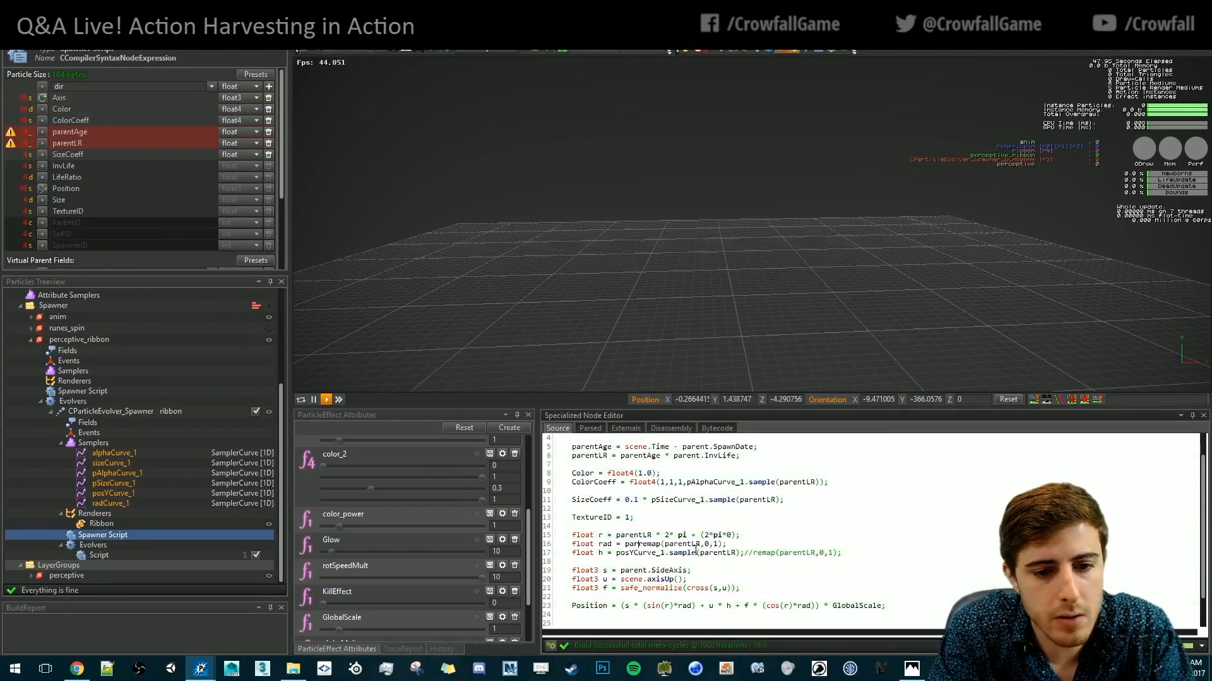
text(.dir *)
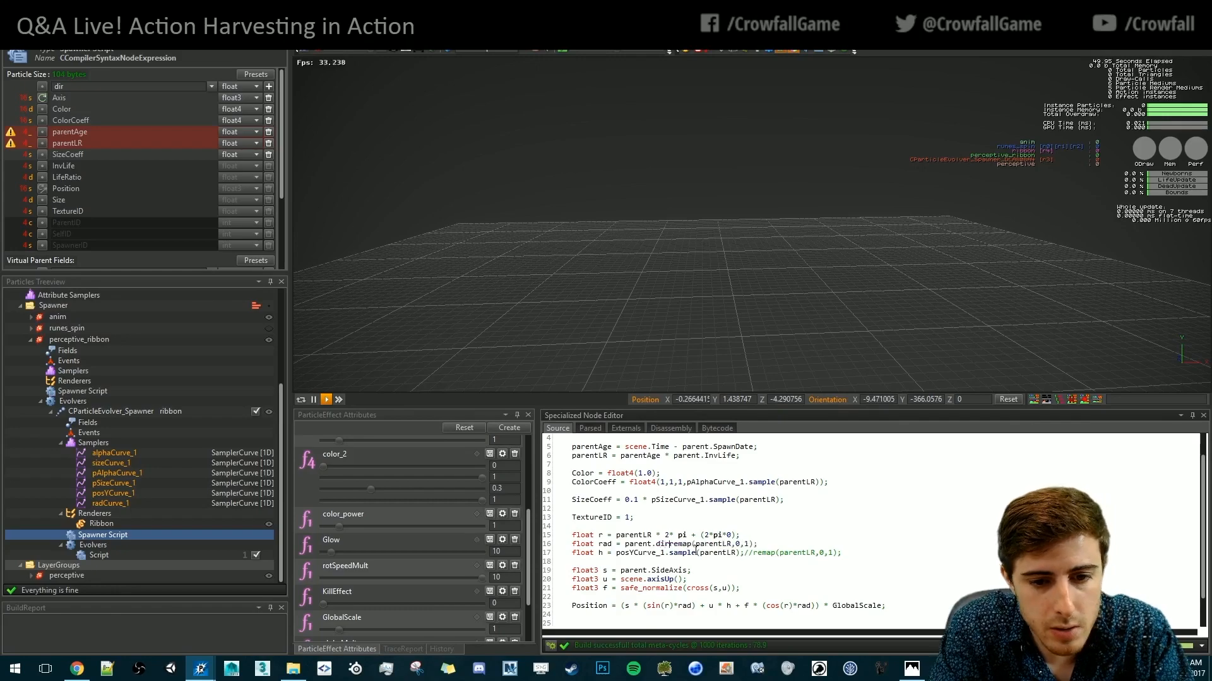
key(ctrl+s)
click(752, 154)
key(space)
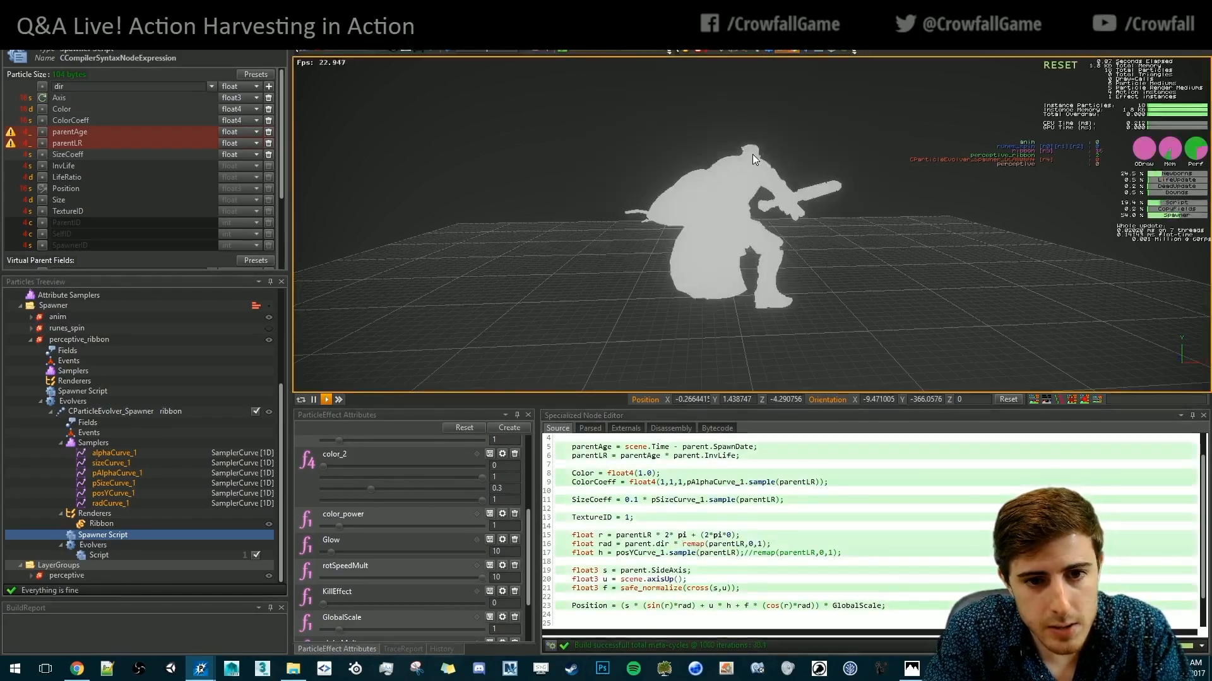
Hide the Model3D_1 backdrop and replay the effect from higher angles to inspect how the two ribbons run
alt+drag(763, 350, 568, 379)
key(space)
scroll(308, 436, up, 5)
scroll(197, 348, up, 5)
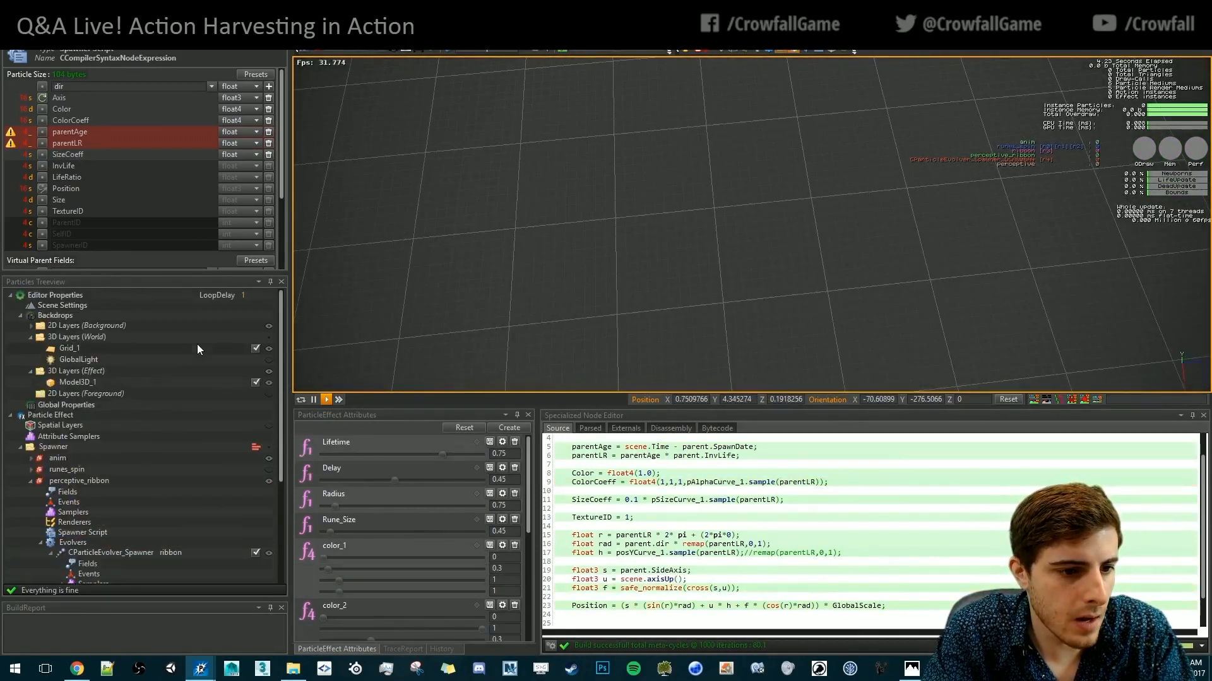
click(269, 383)
key(space)
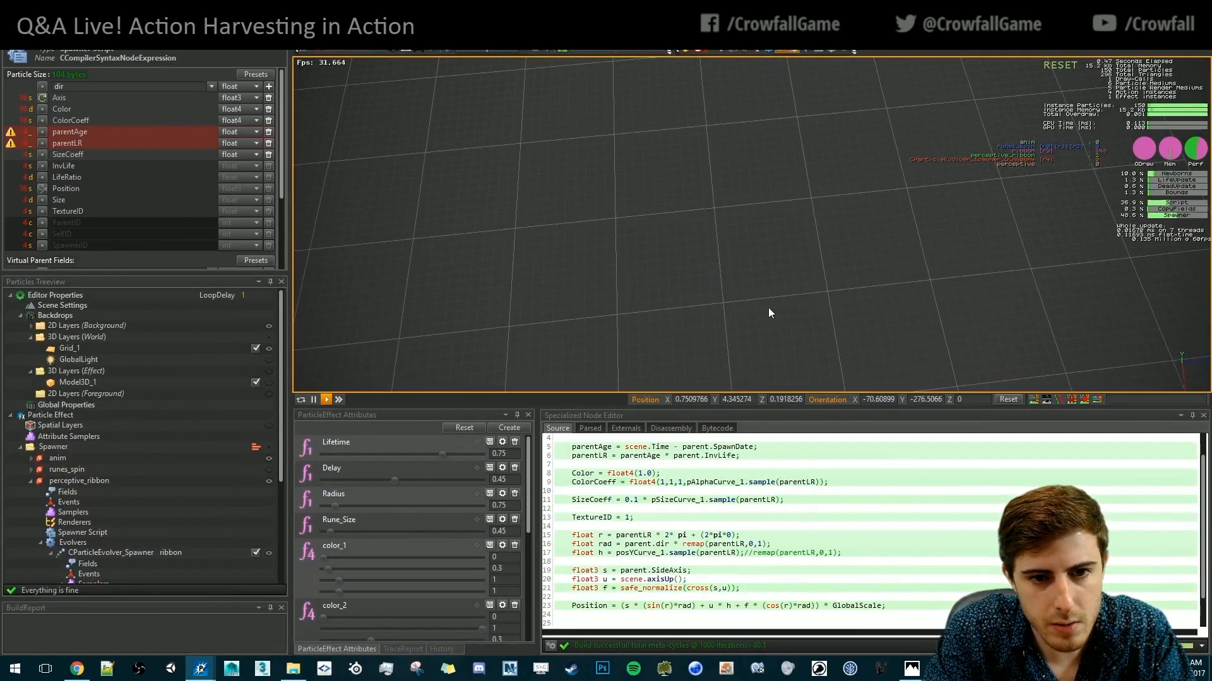
alt+drag(768, 309, 779, 154)
alt+drag(724, 222, 705, 194)
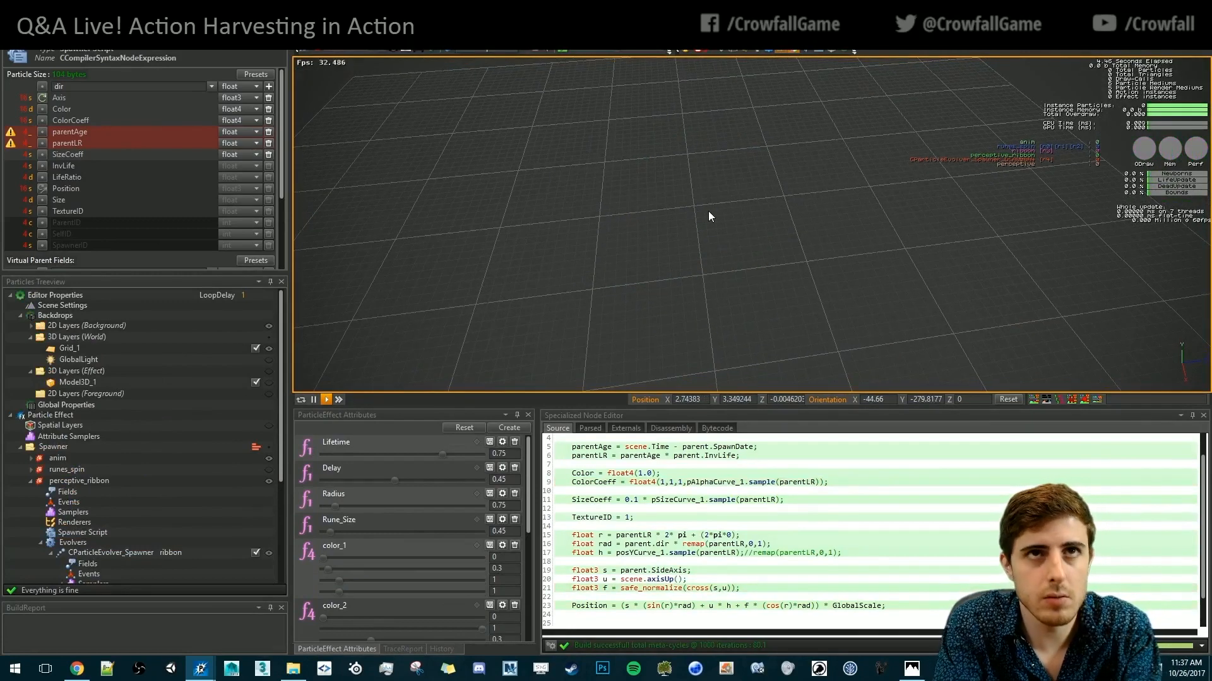
key(space)
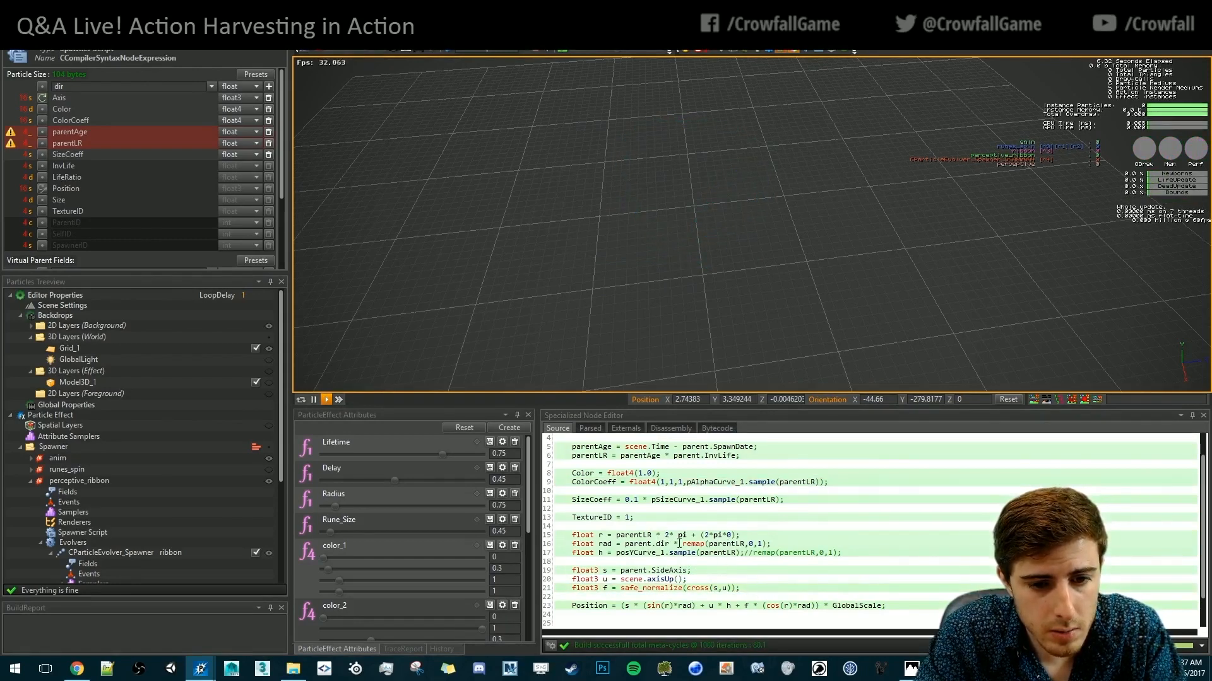
Remove the parent.dir multiplier from the rad line and comment out the Position line, leaving blank lines below it
drag(679, 544, 627, 545)
key(BackSpace)
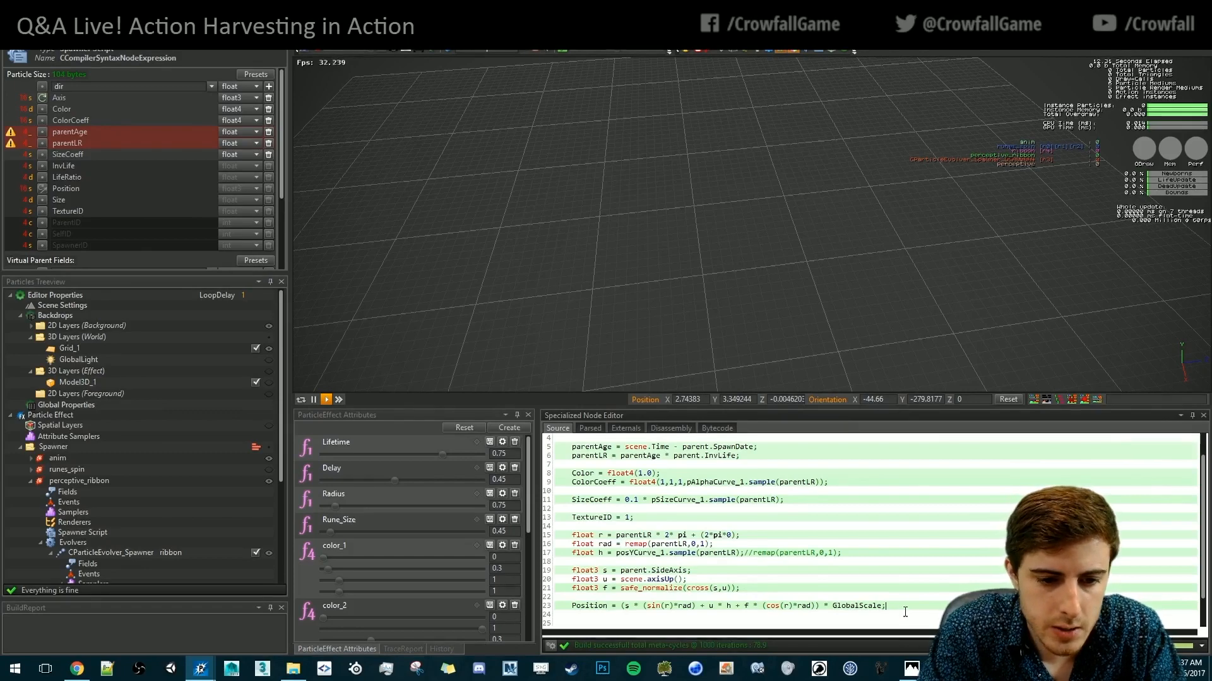
key(Return)
key(Return)
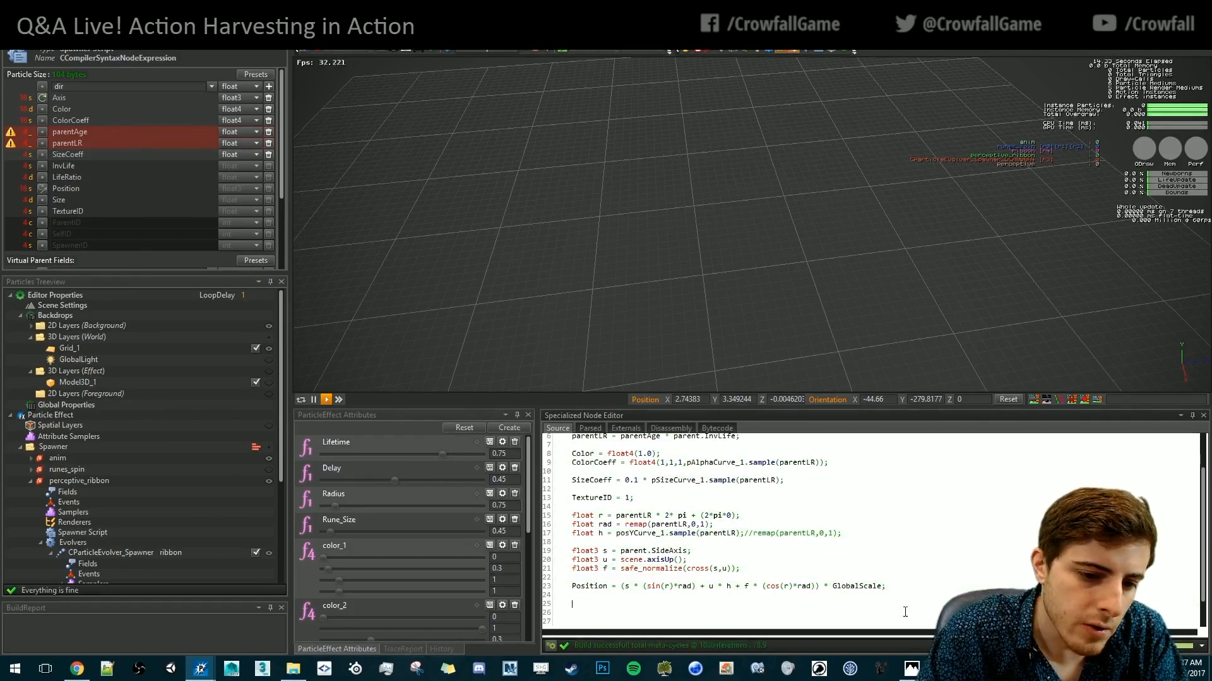
text(Axis = scene.axisUp();)
key(Up)
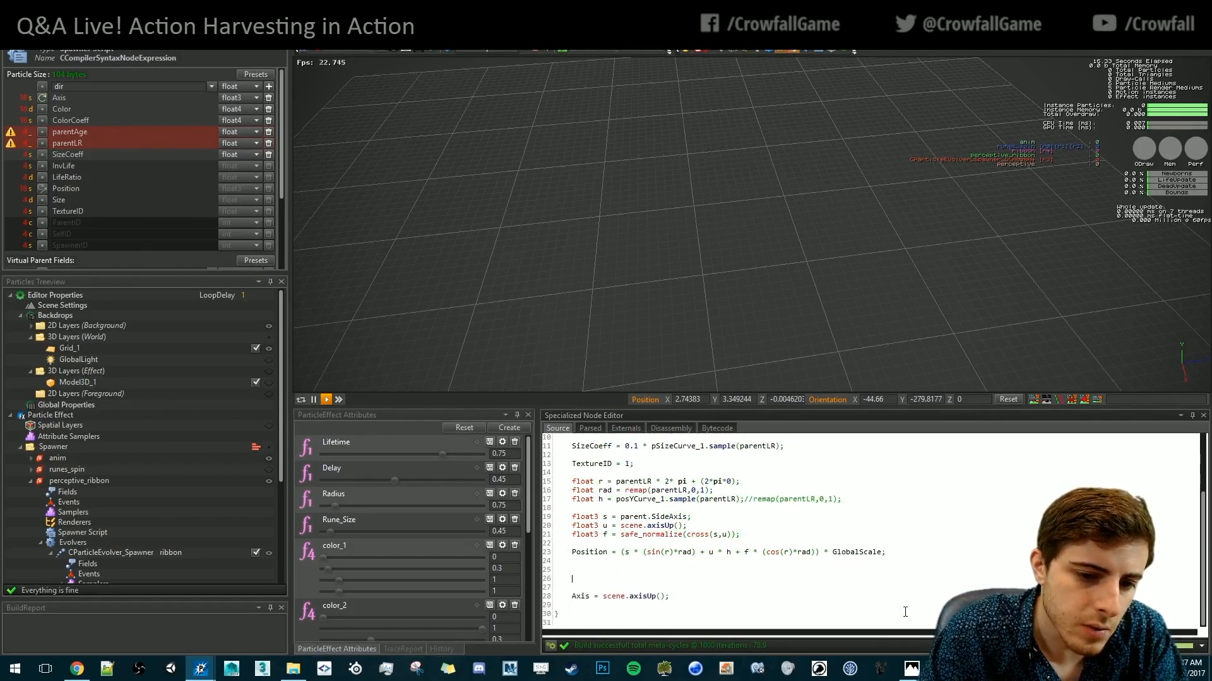
key(Up)
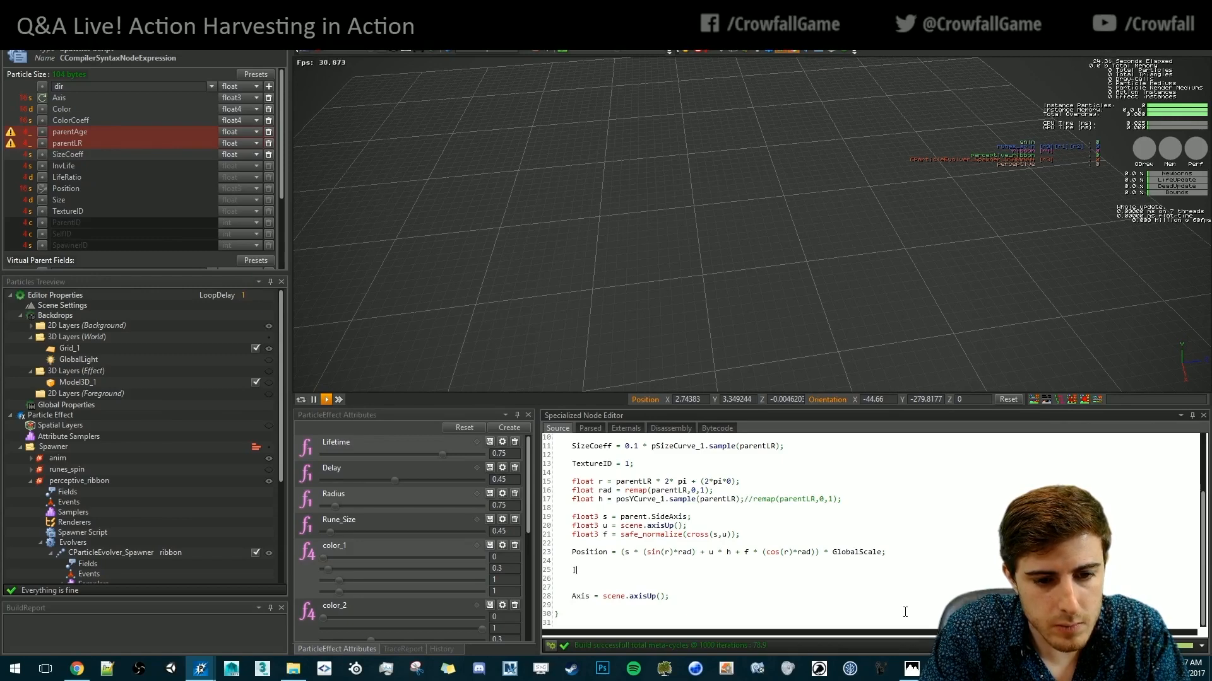
key(BackSpace)
key(Right)
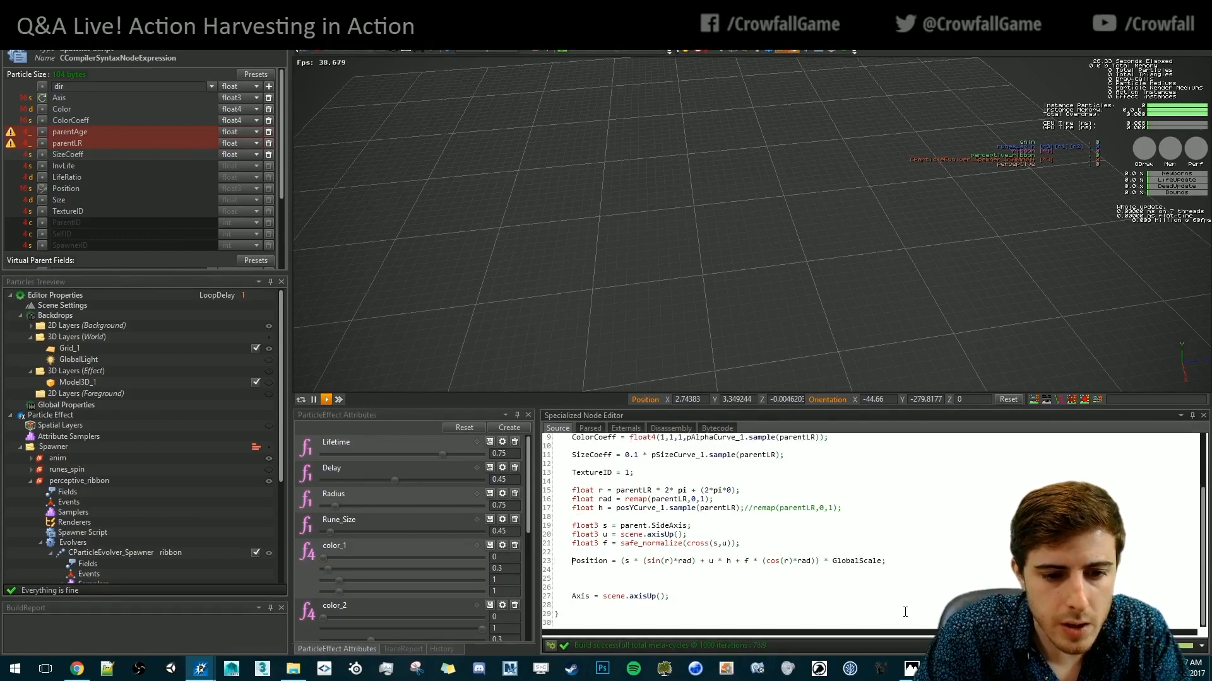
text(//)
key(Down)
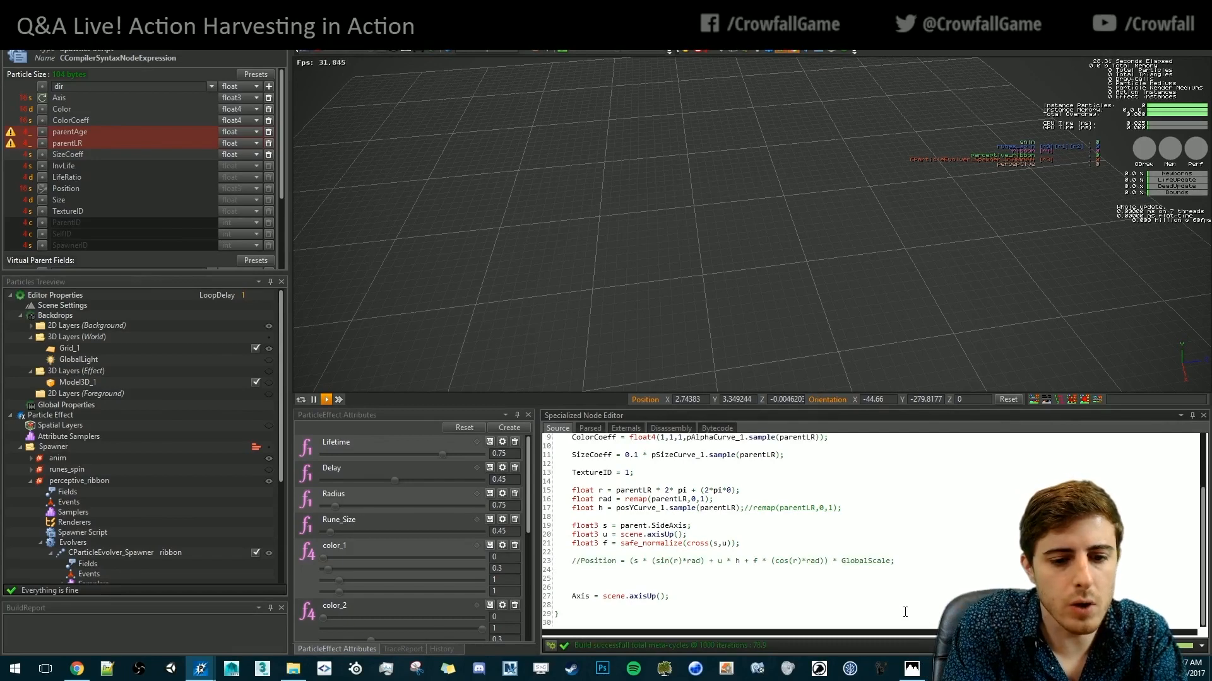
Try a new Position = select( statement holding two comma-ended copies of the commented expression, (s * (sin(r)*rad) + u * h + f * (cos(r)*rad))
text(Position)
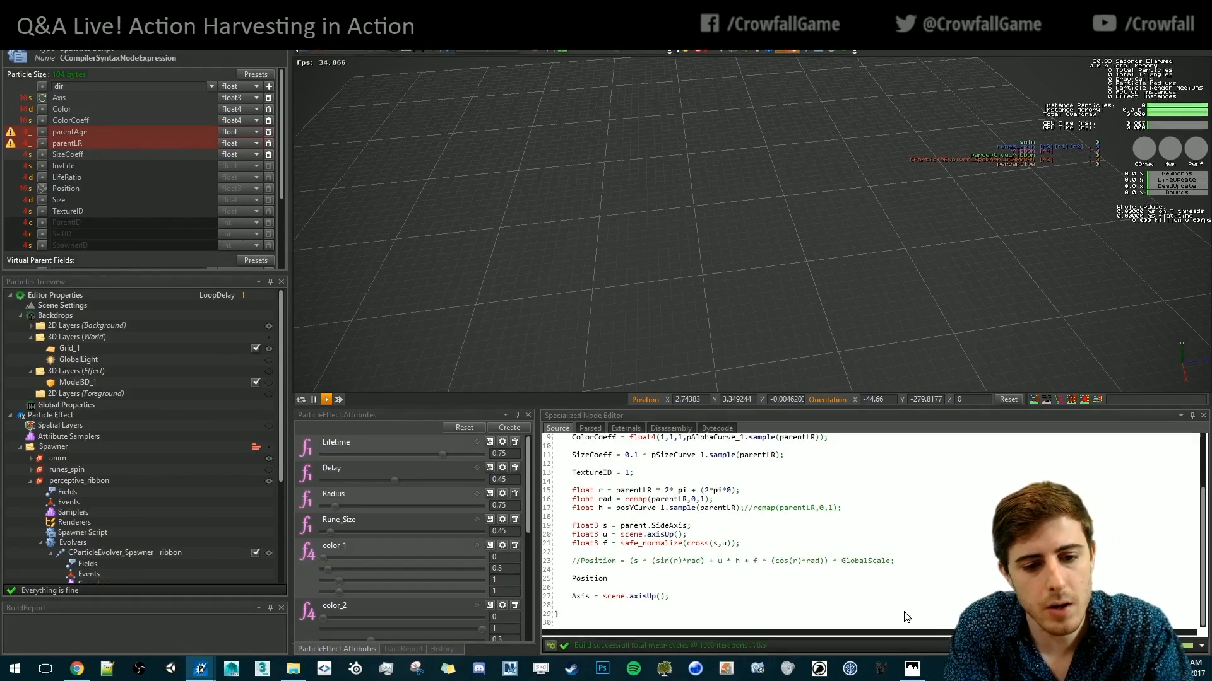
key(alt+space)
click(683, 587)
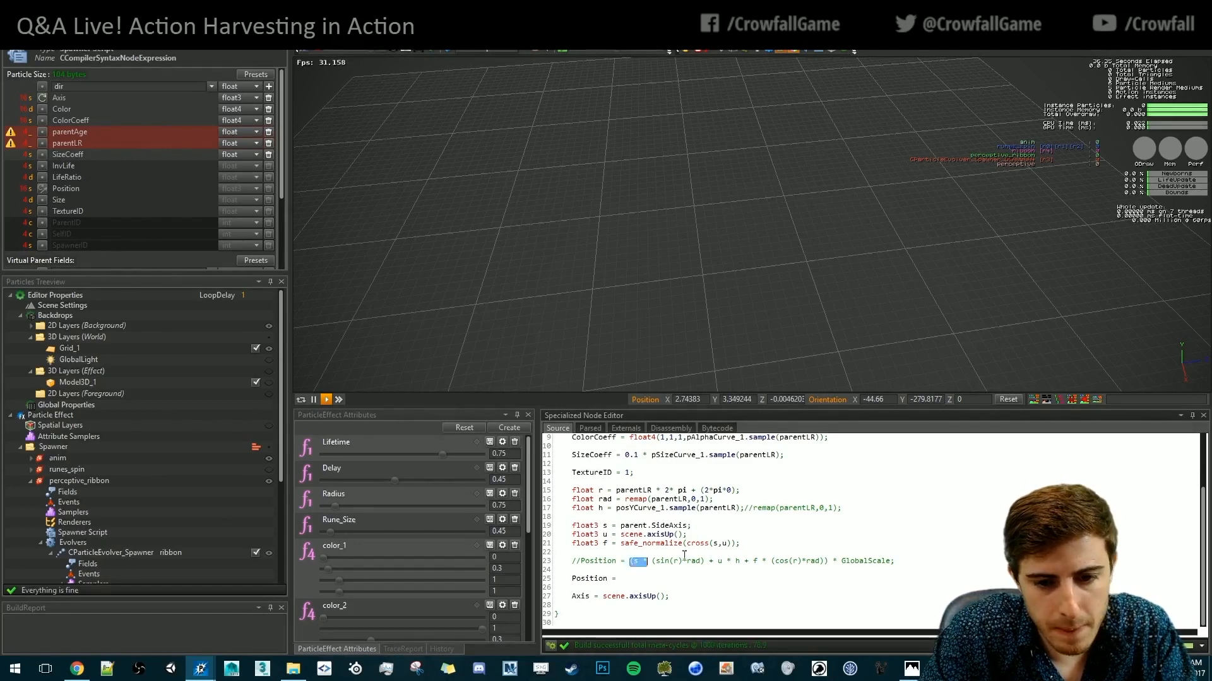
drag(632, 561, 827, 561)
key(ctrl+c)
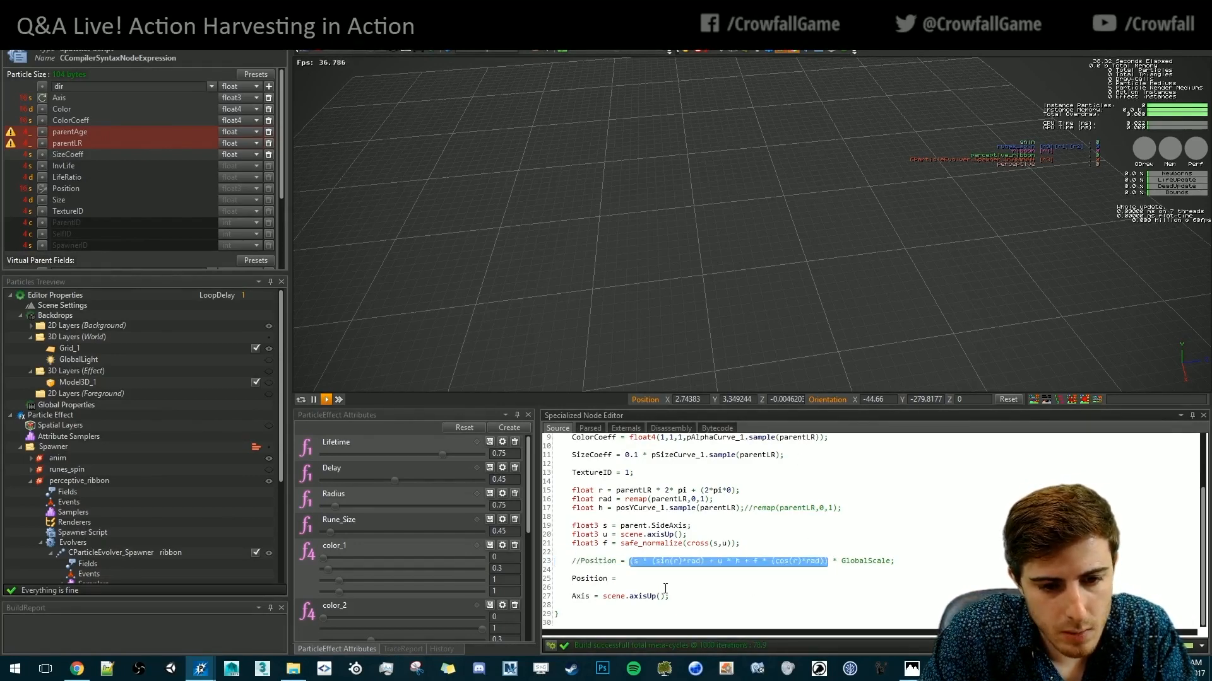
click(670, 586)
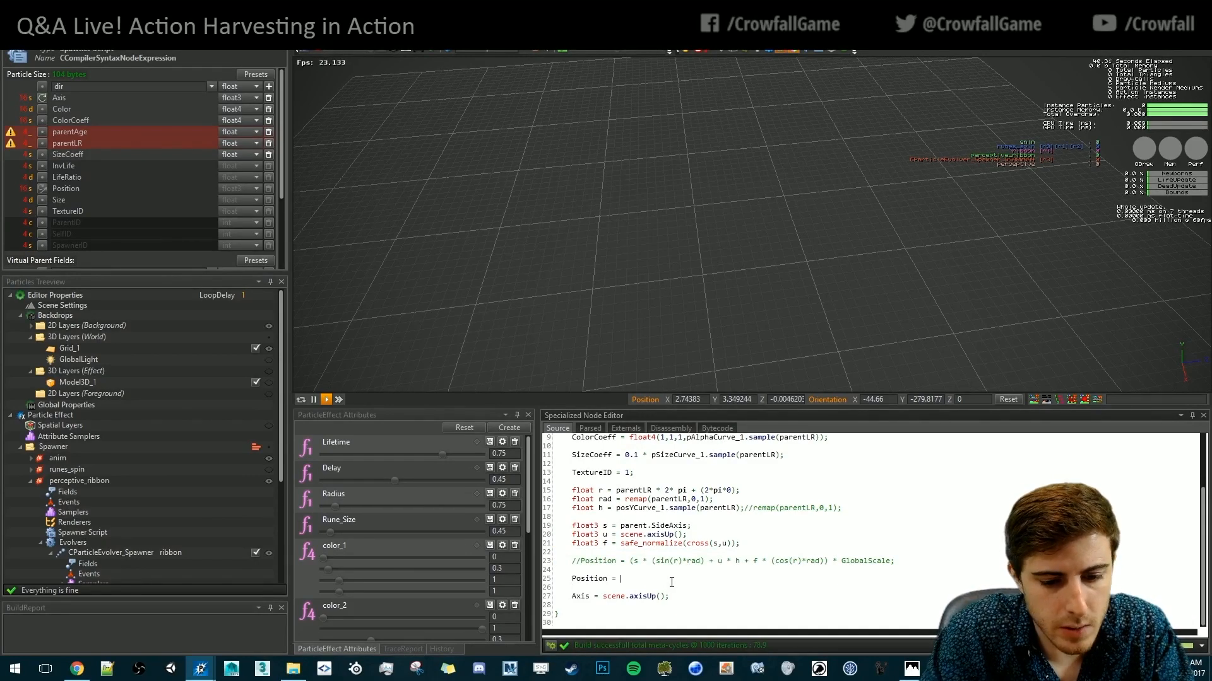
text(select()
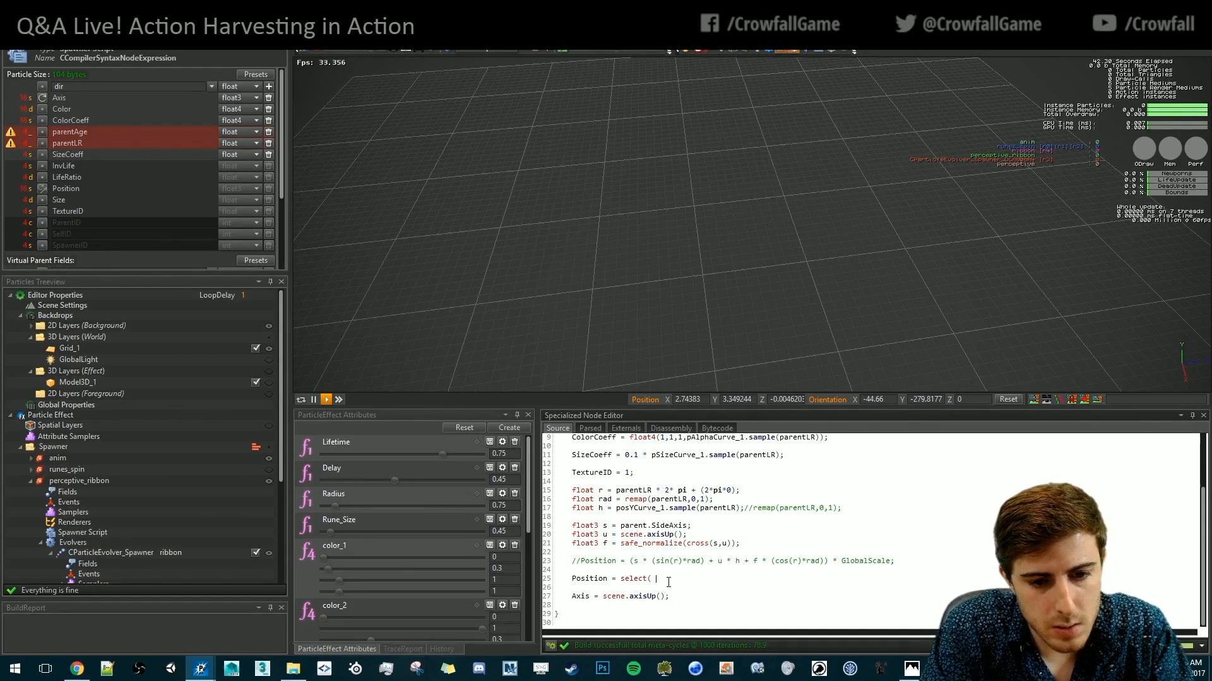
key(Return)
key(ctrl+v)
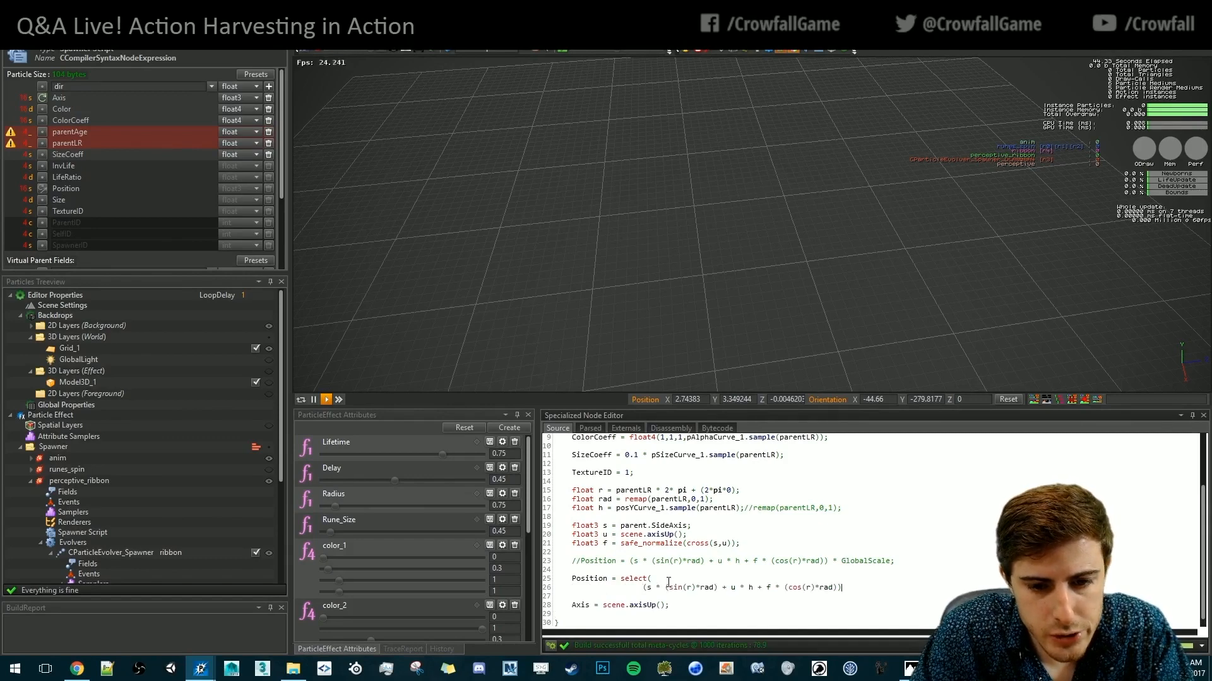
key(Return)
key(ctrl+v)
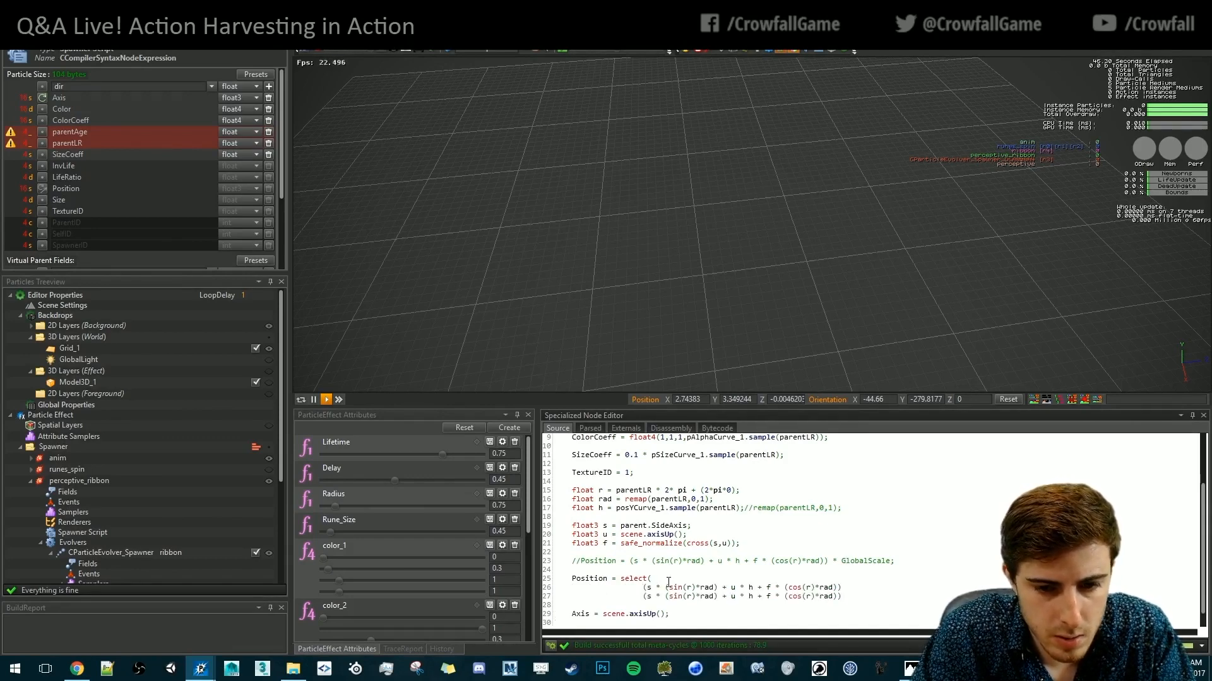
key(Up)
text(,)
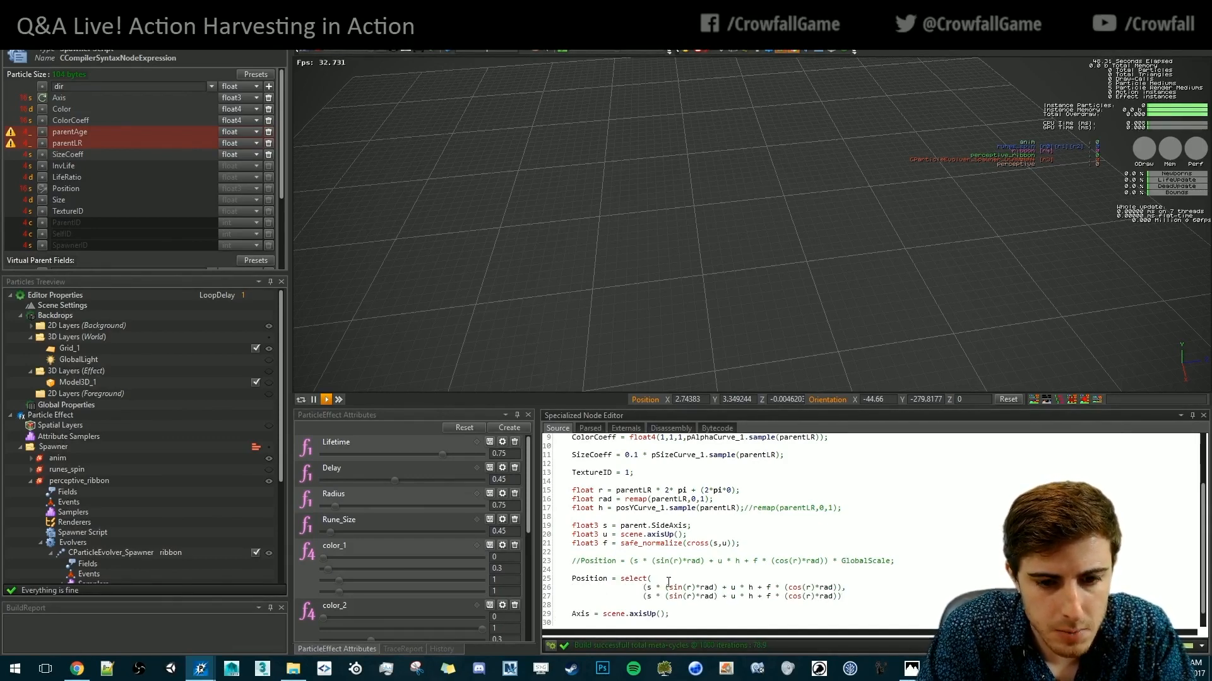
Try parent.dir == 0 as the select condition on its own line and close the call's parenthesis
key(Return)
text(di)
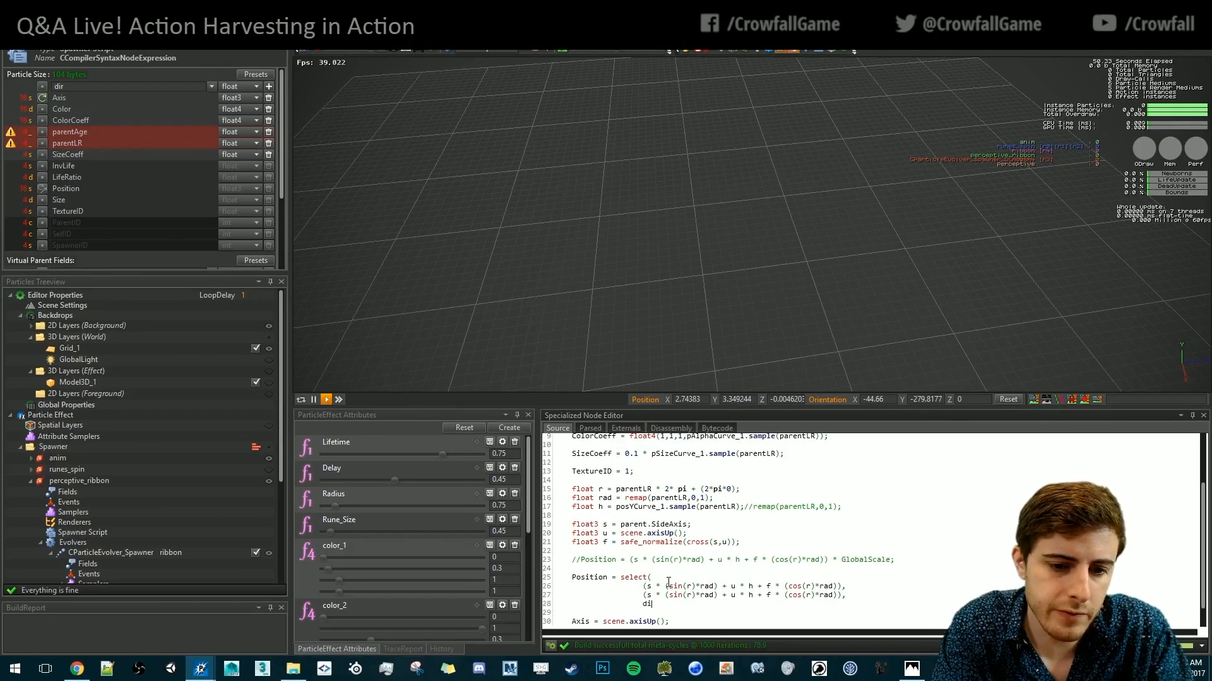
text(ren)
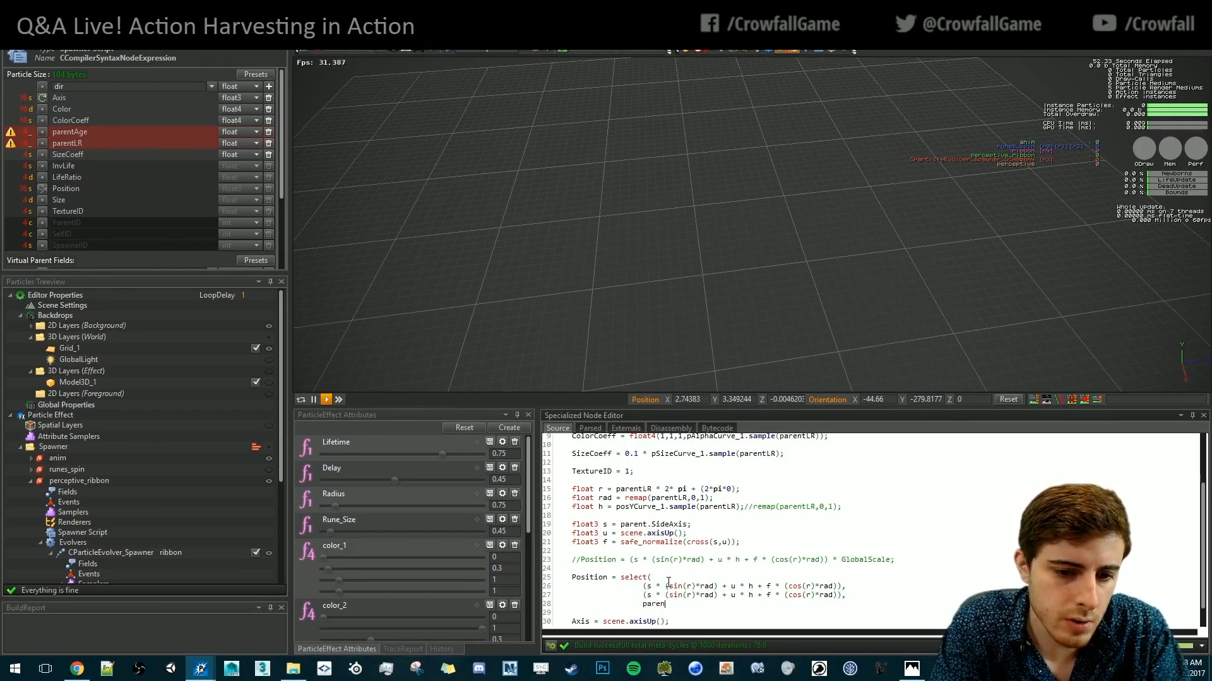
text(t.dir)
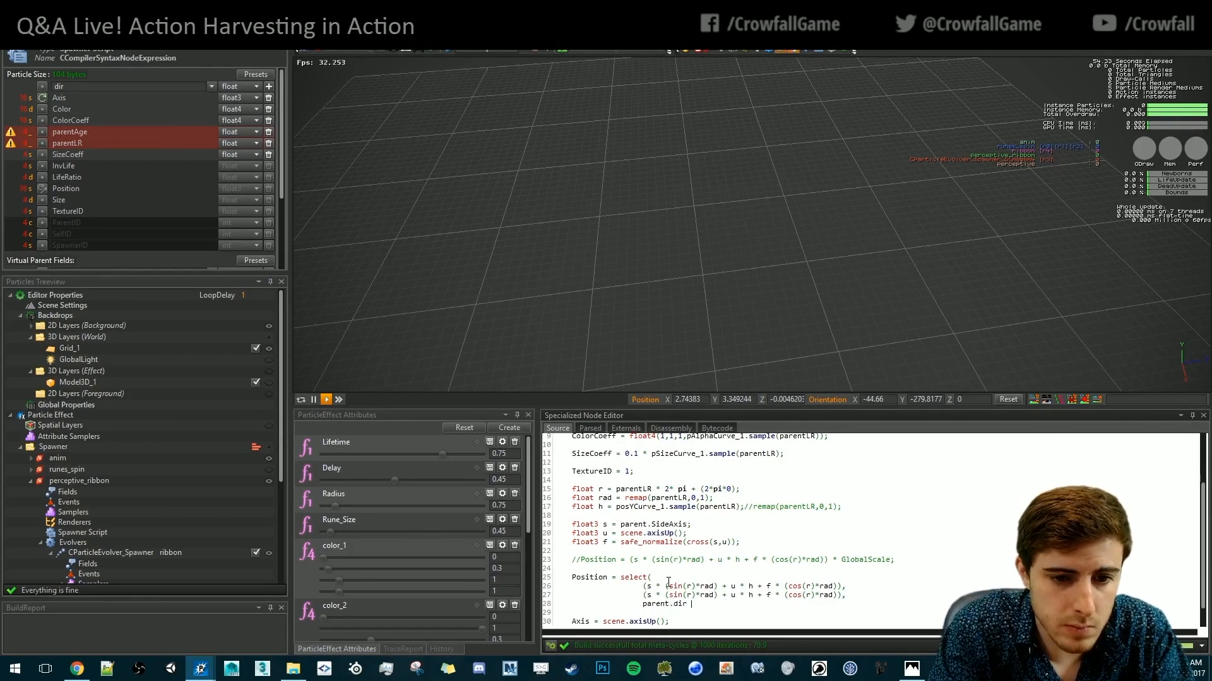
text( ==)
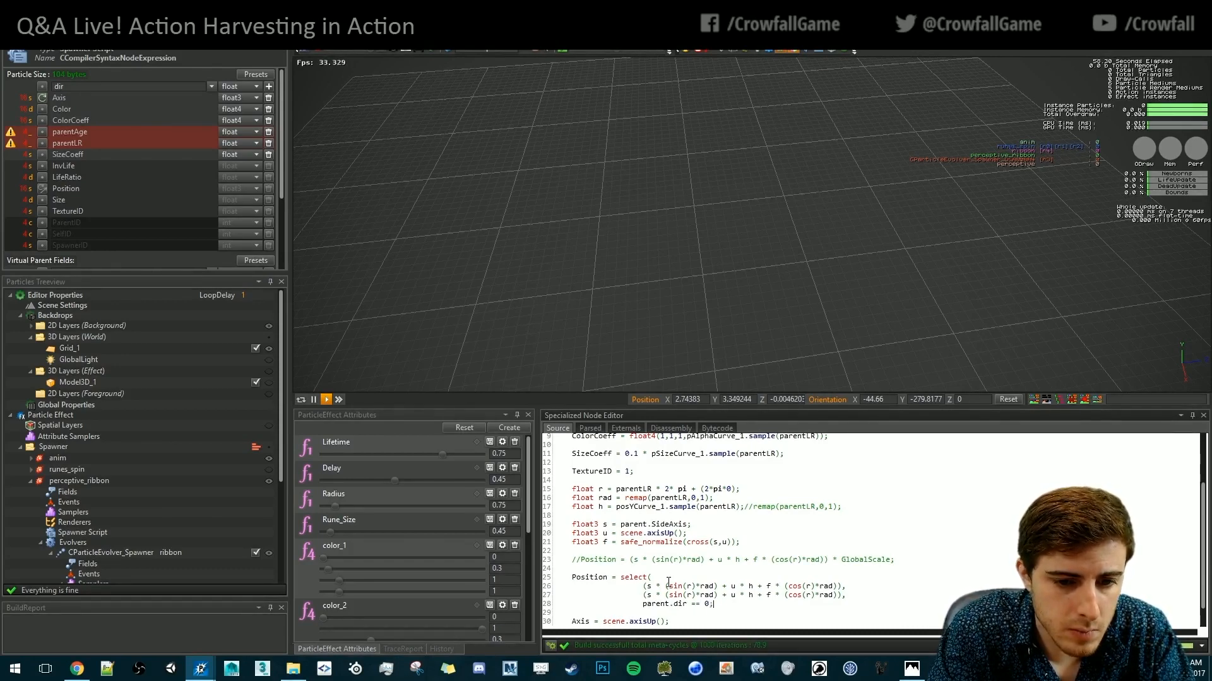
text( 0;)
key(Return)
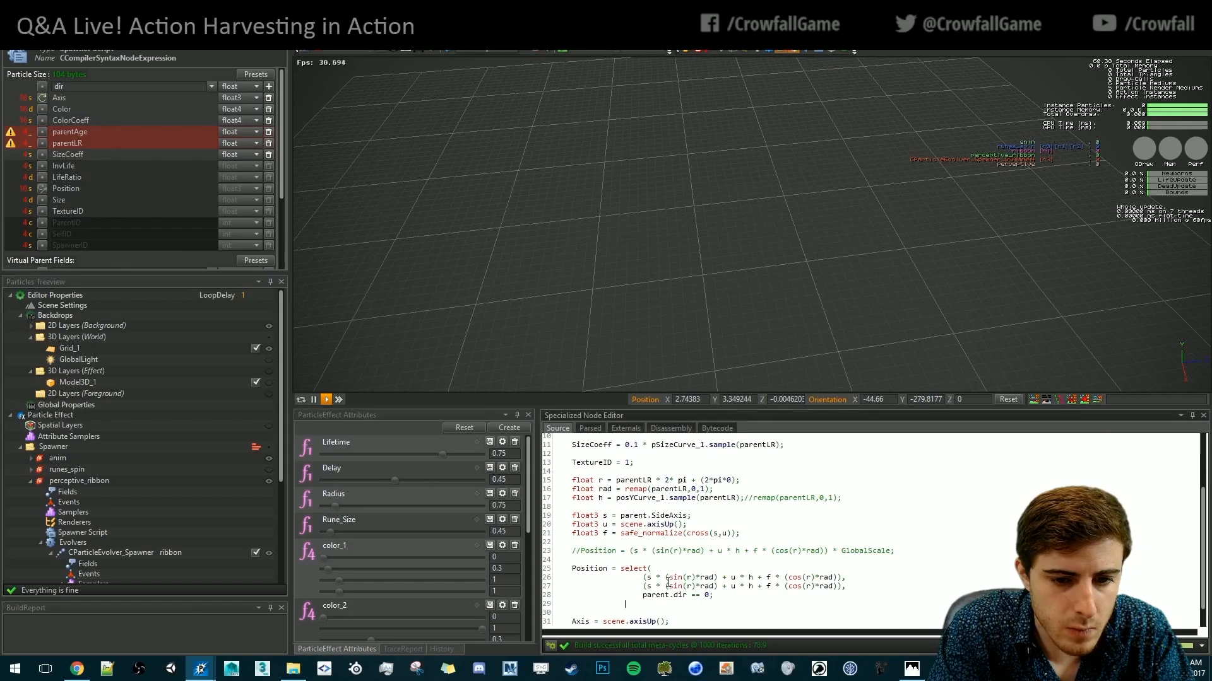
key(BackSpace)
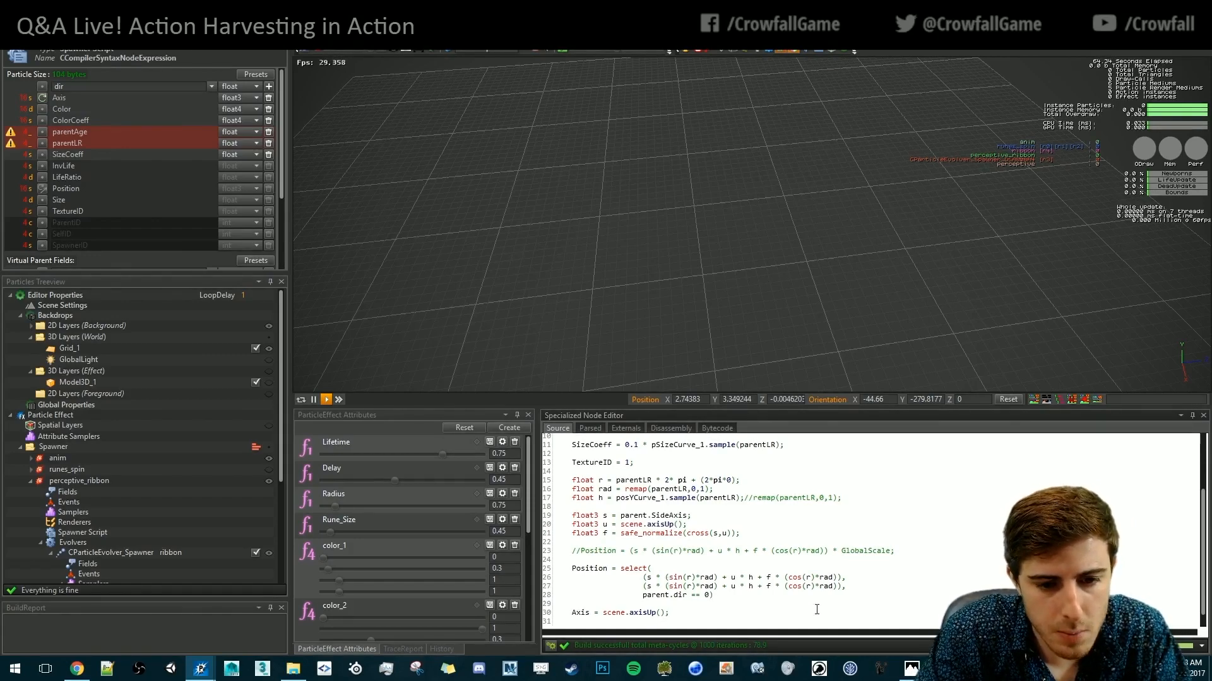
Try swapping sin and cos in the second select option, making it (s * (cos(r)*rad) + u * h + f * (sin(r)*rad))
drag(686, 586, 672, 588)
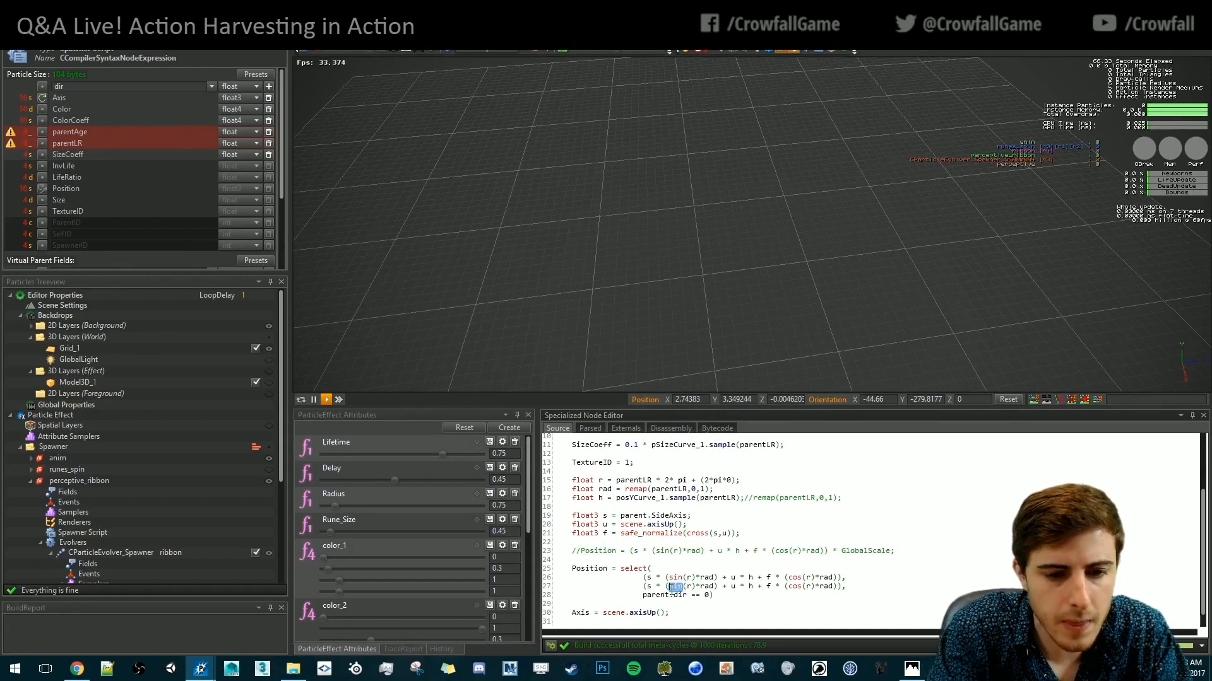
text(cos()
key(Left)
key(Left)
key(Left)
key(Left)
key(Left)
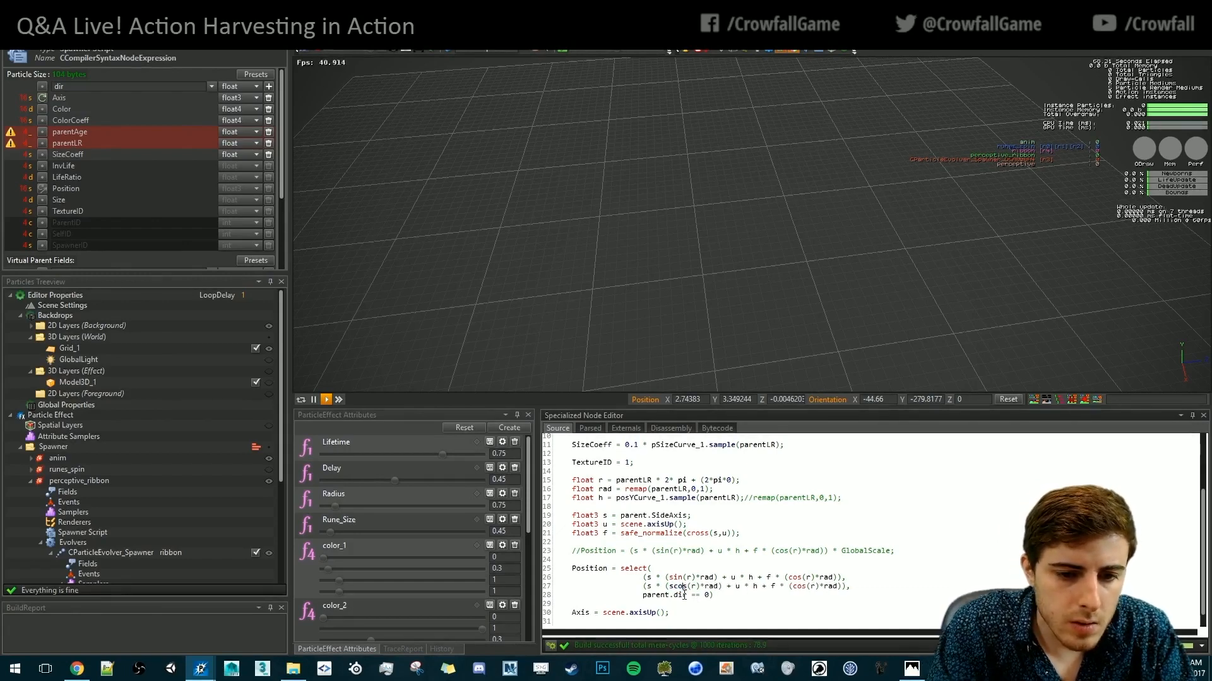
key(BackSpace)
key(Right)
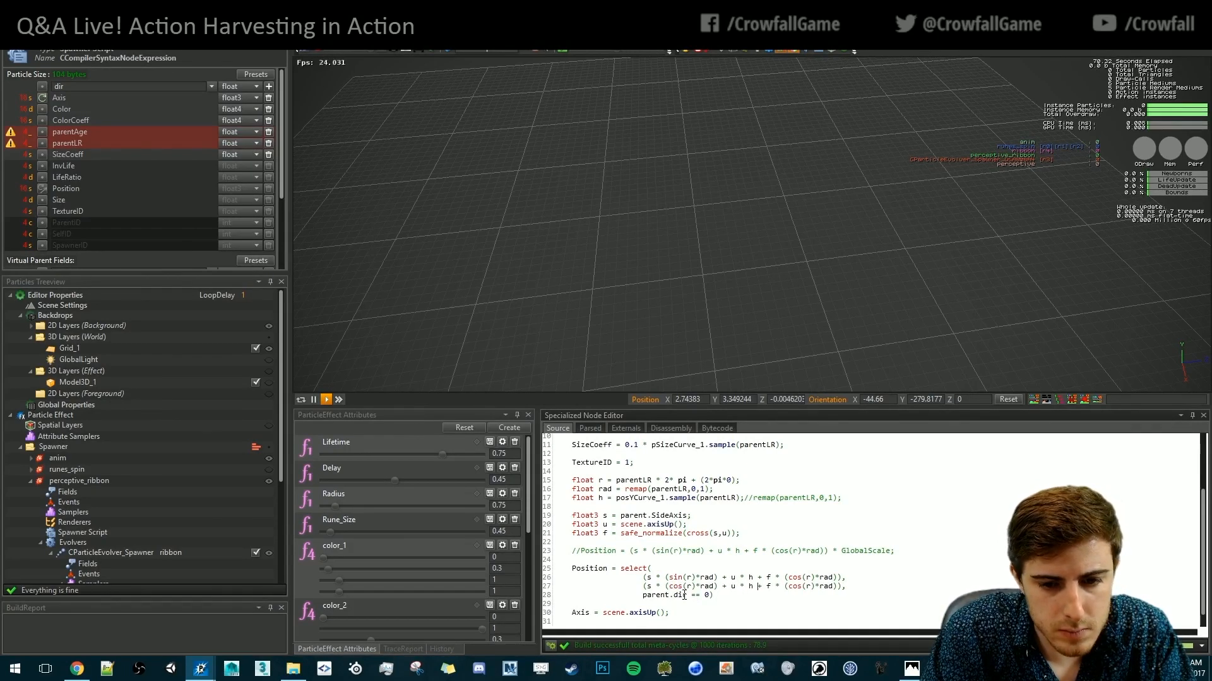
key(Left)
key(shift+Right)
key(shift+Right)
key(shift+Right)
text(sin)
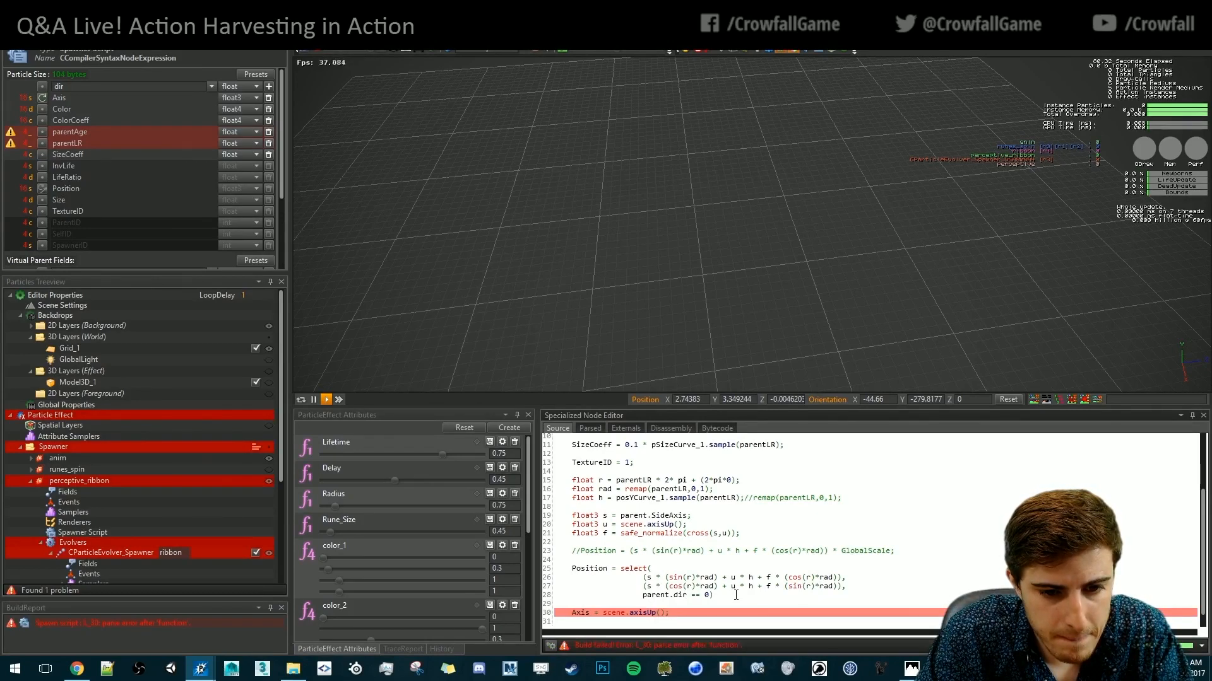
End the select statement with a semicolon, then rebuild and replay the effect from a lower angle
scroll(675, 508, down, 1)
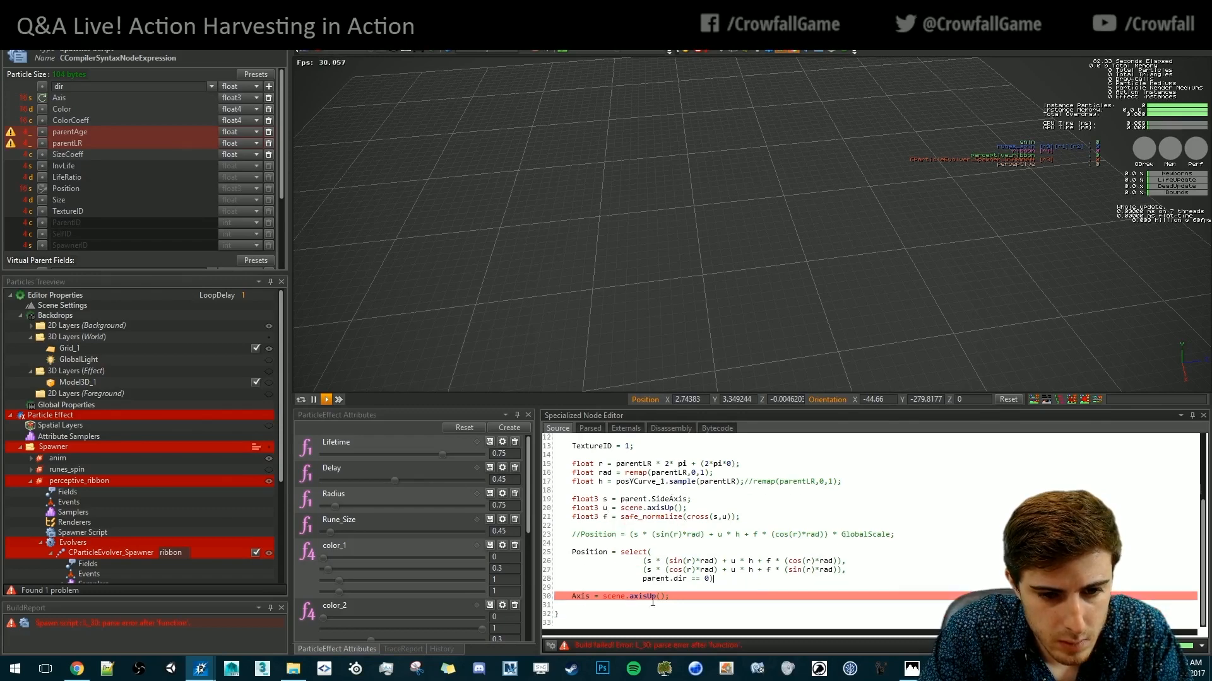
text(;)
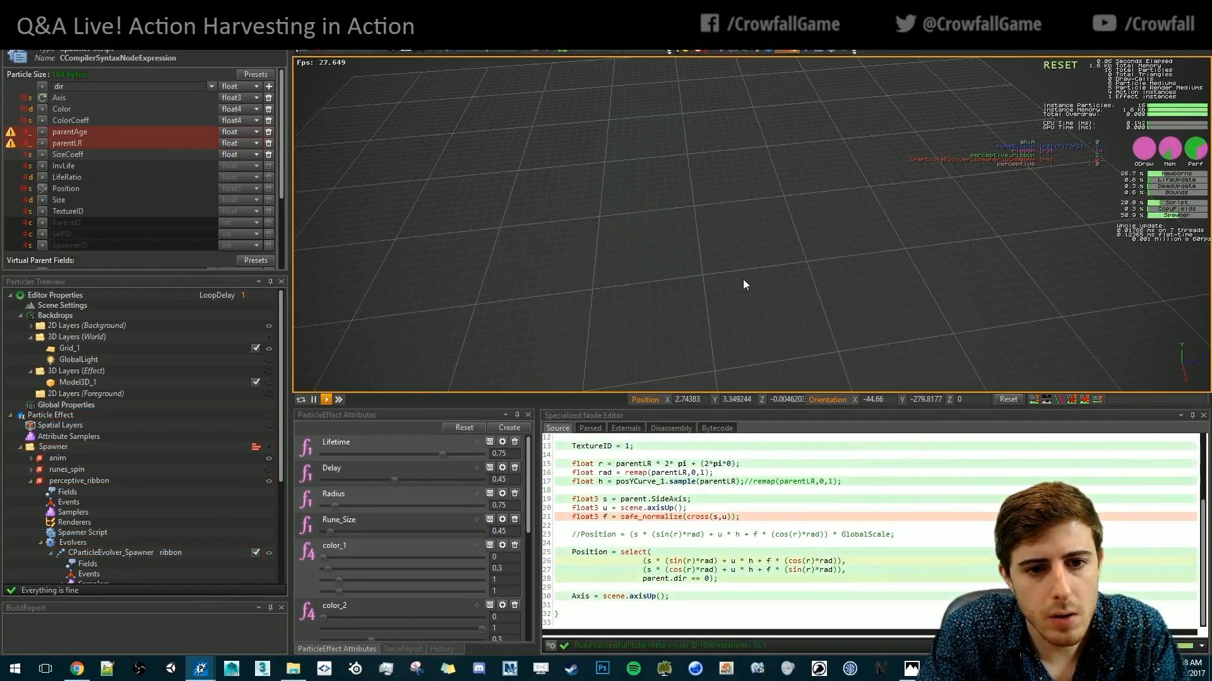
alt+drag(744, 284, 719, 78)
alt+middle_drag(708, 323, 727, 299)
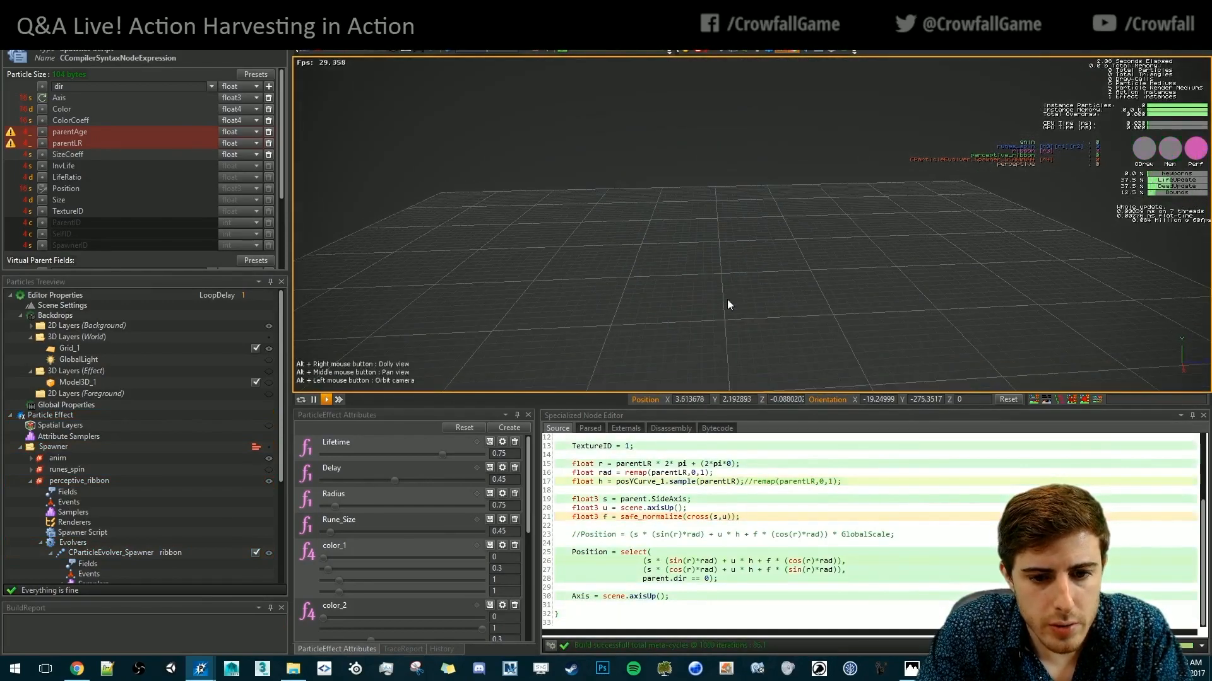
alt+drag(727, 299, 696, 297)
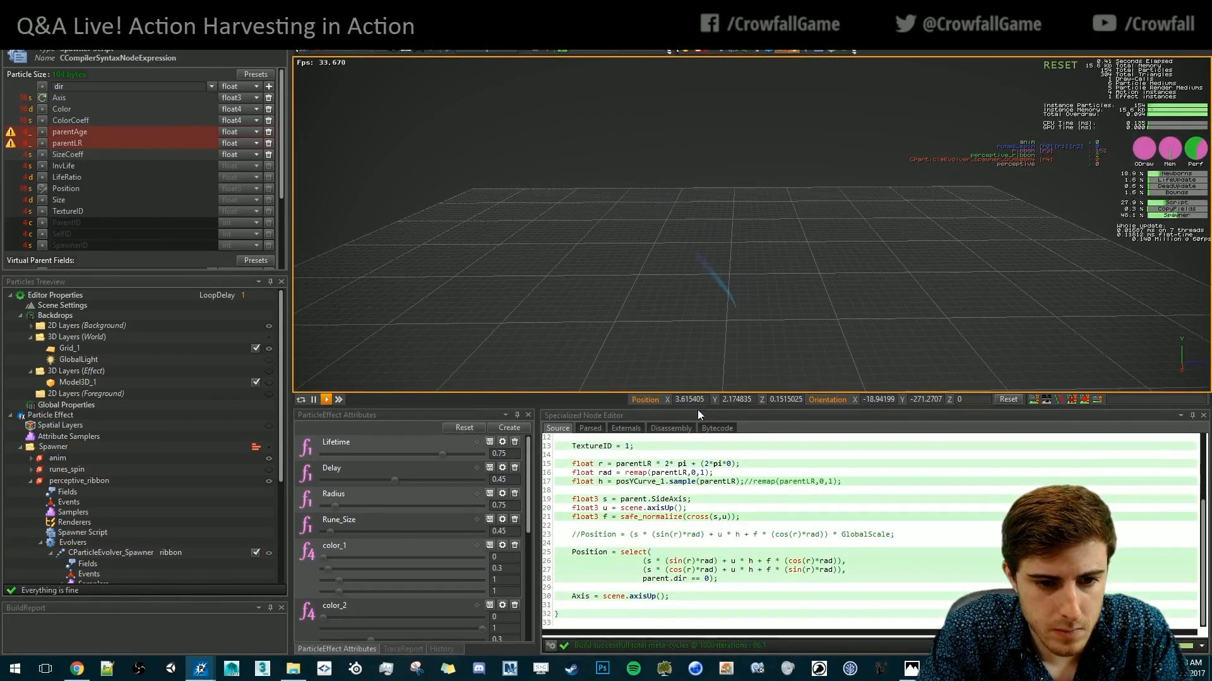
Multiply the remap in the rad line by parent.dir and replay the effect from higher and lower angles
click(625, 472)
text(parent.dir *)
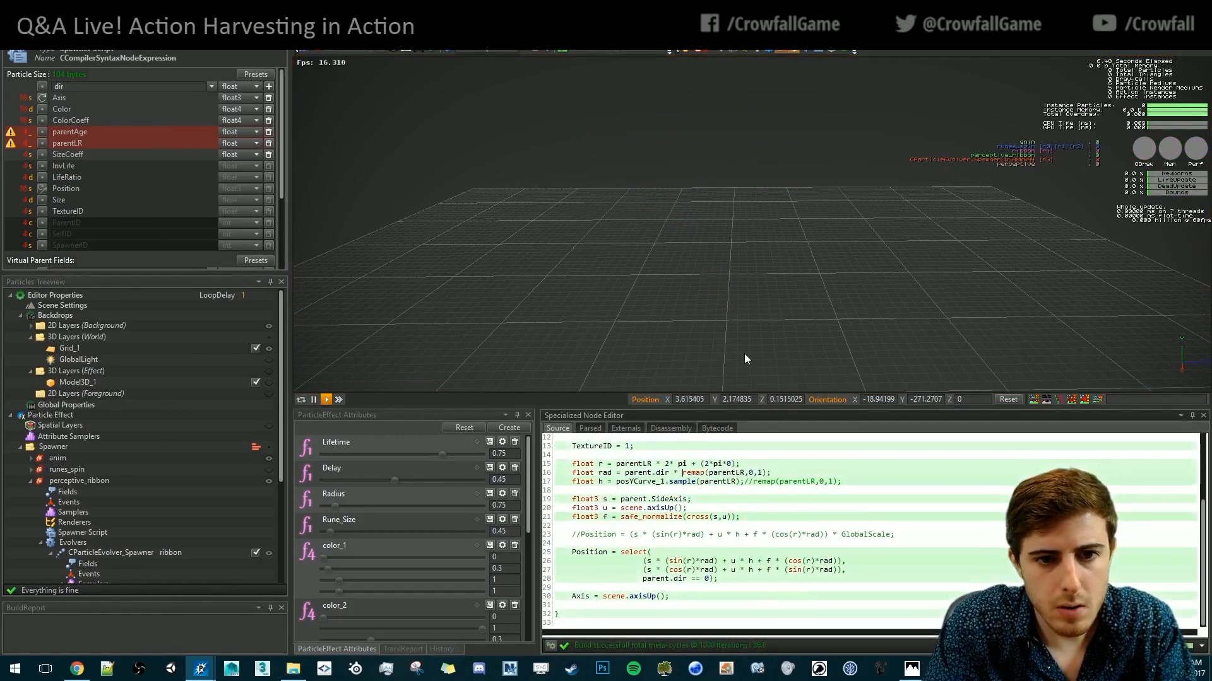
click(771, 312)
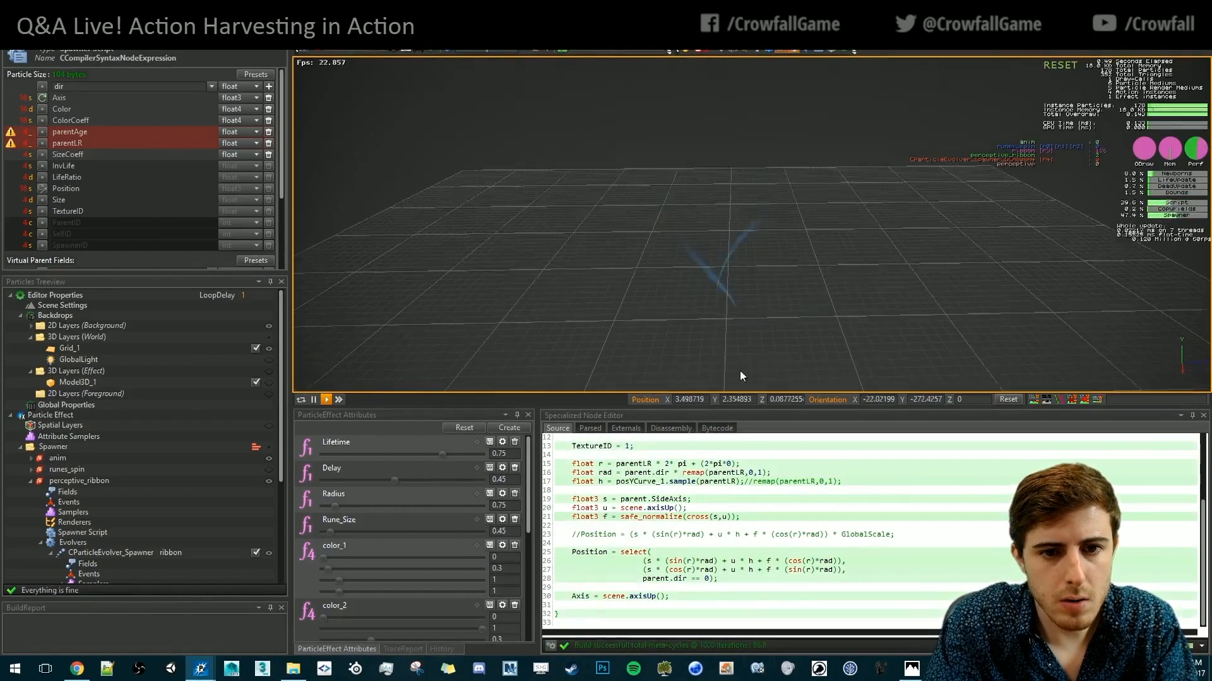
alt+drag(740, 370, 698, 89)
alt+drag(741, 286, 735, 255)
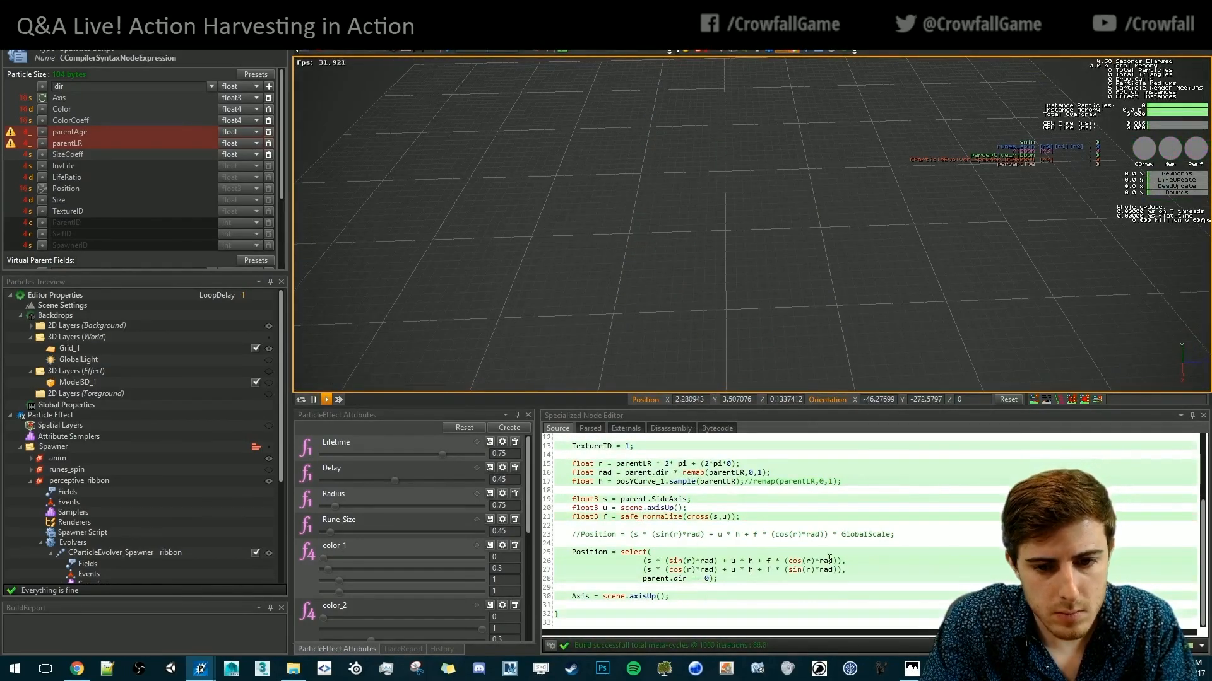
drag(855, 568, 643, 561)
click(643, 560)
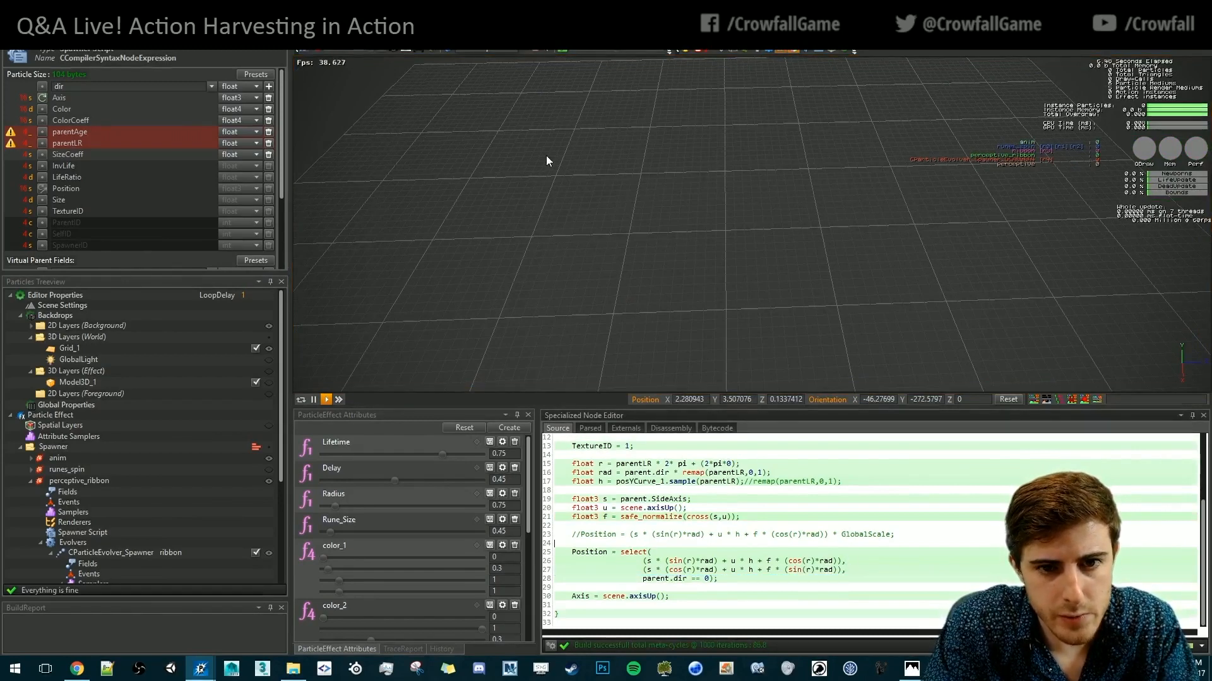
click(546, 158)
alt+drag(757, 302, 782, 271)
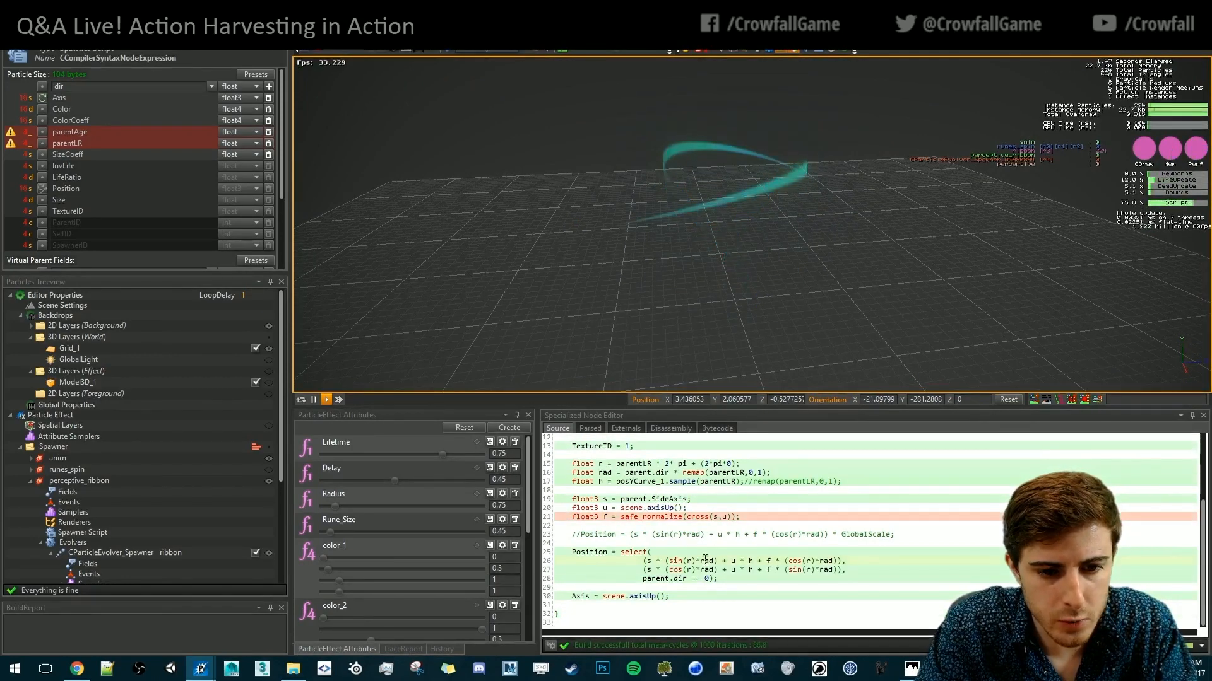
Delete the select-based Position statement and uncomment the original Position line
click(643, 561)
drag(746, 588, 760, 544)
key(BackSpace)
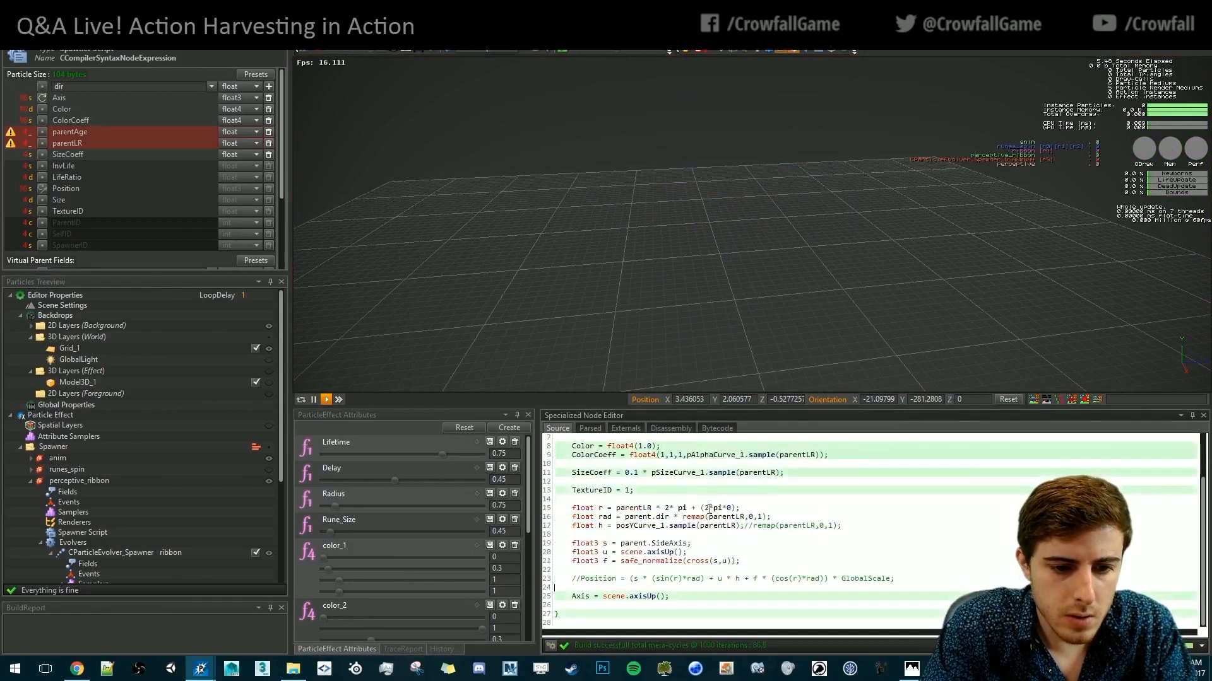
key(BackSpace)
key(BackSpace)
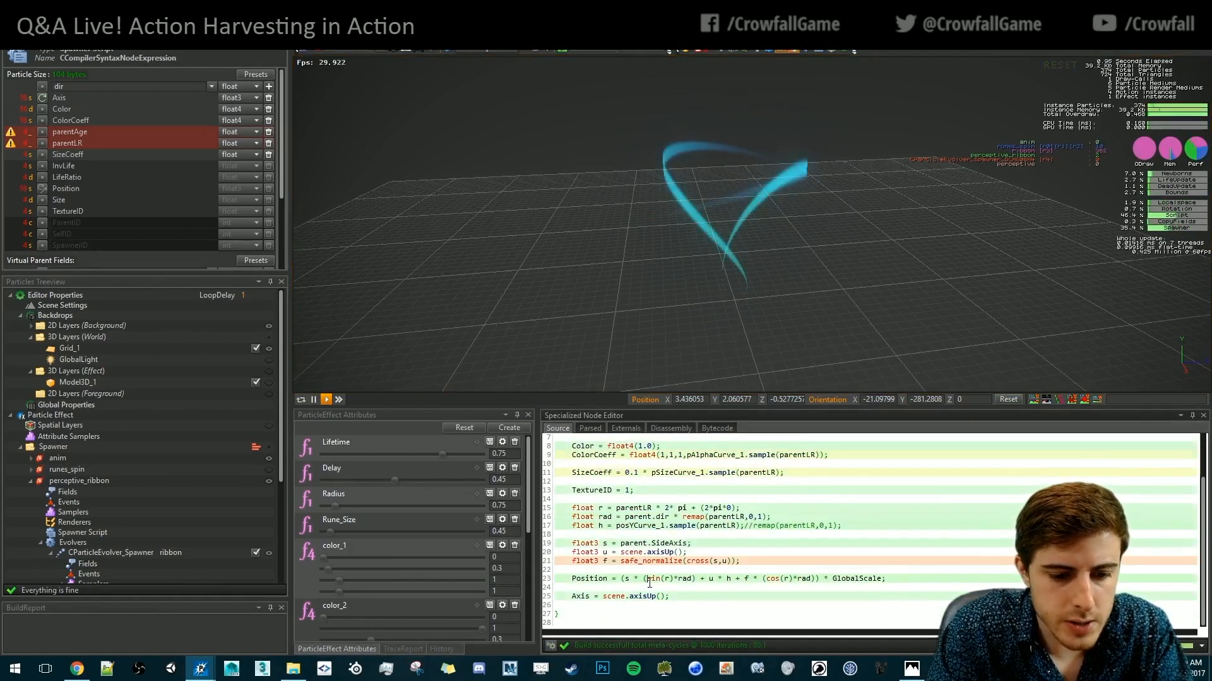
Try multiplying sin(r) in the Position line by parent.dir and replay the effect from different angles
text(arent.dir*)
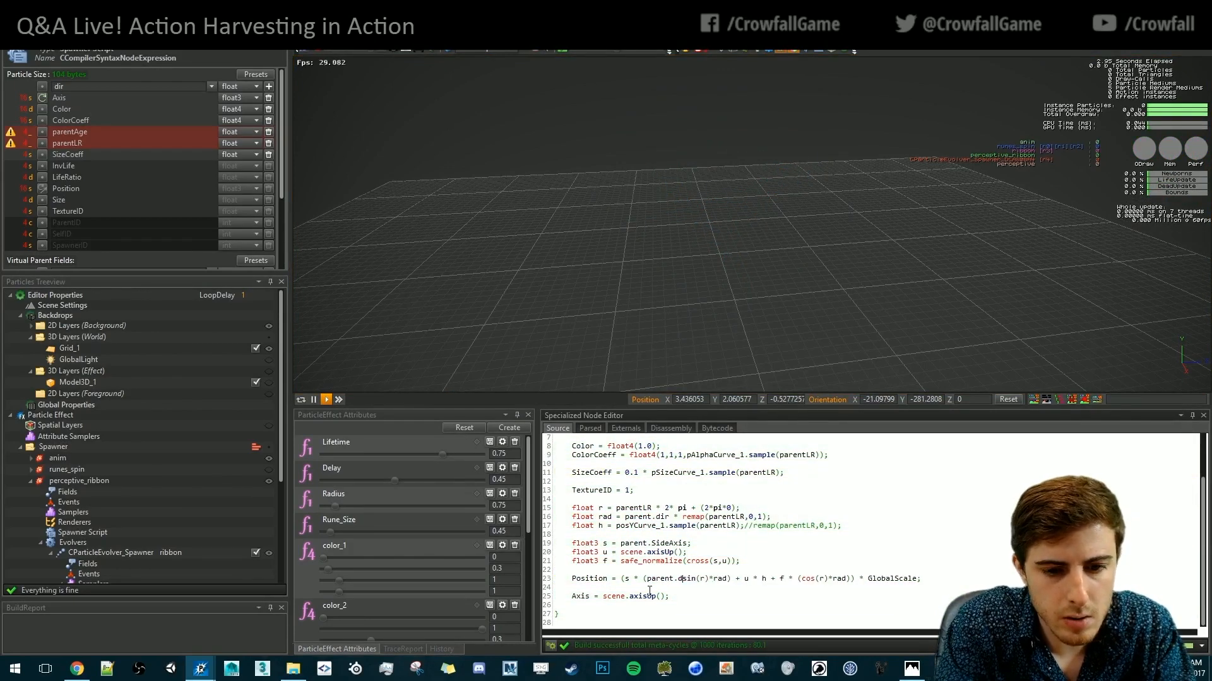
click(854, 274)
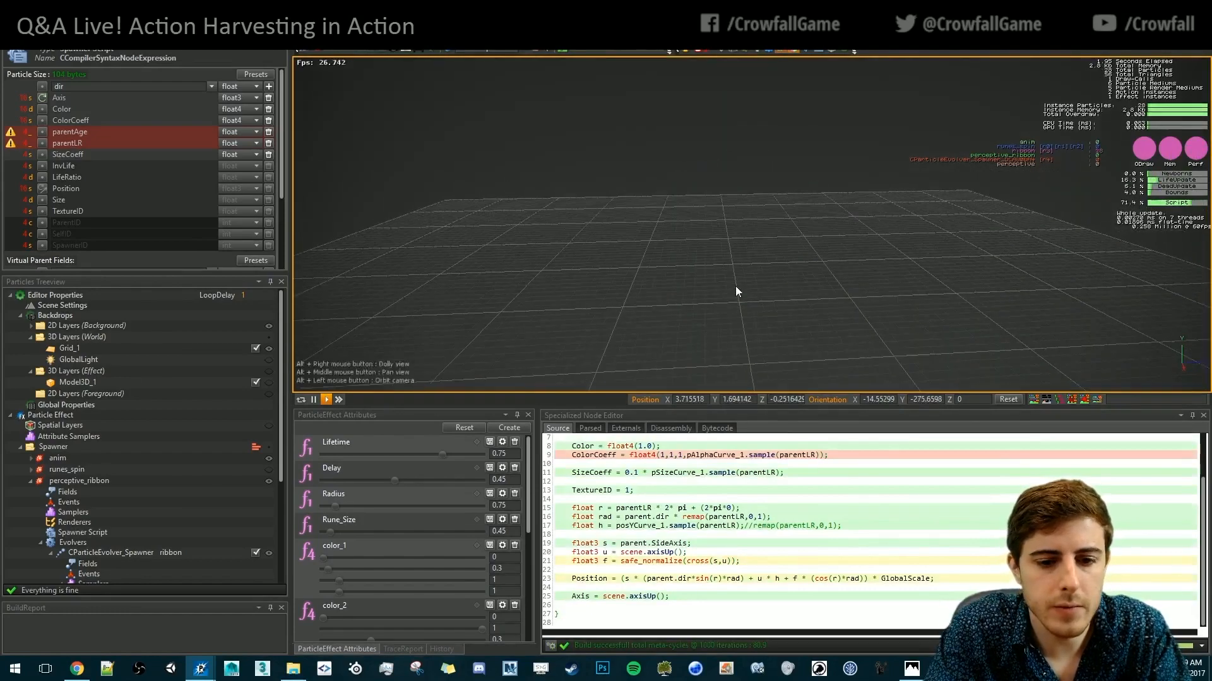
alt+drag(691, 313, 665, 229)
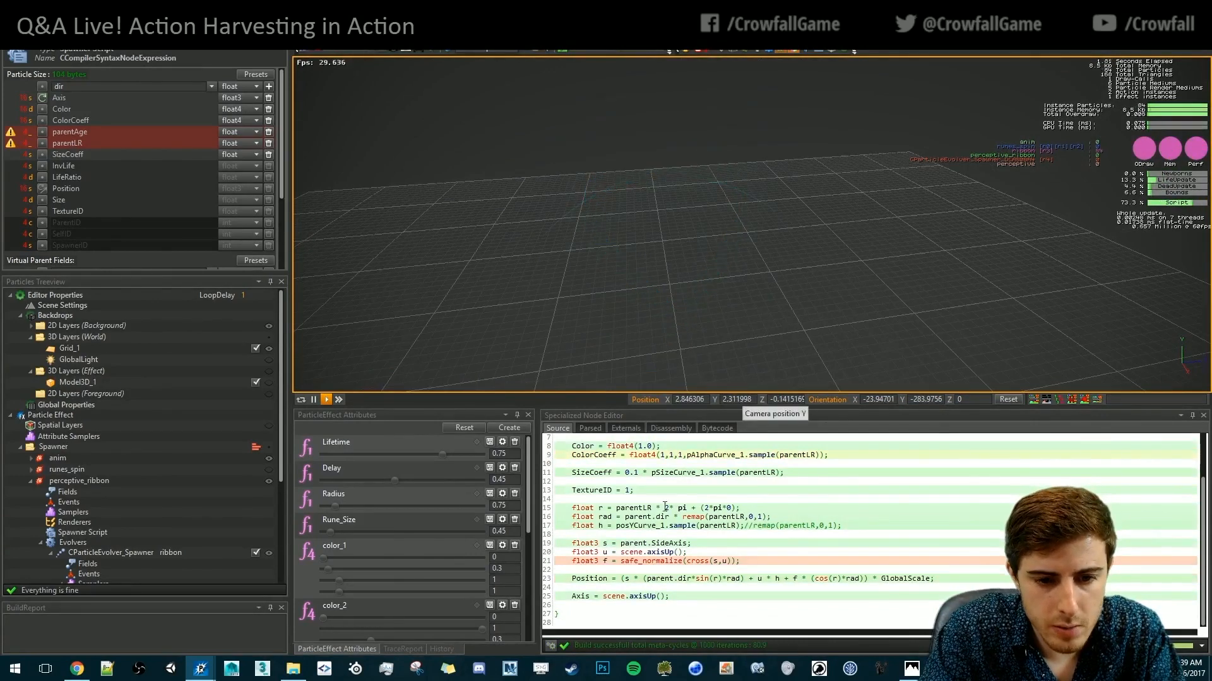
Move the parent.dir multiplier in the Position line from the sin(r) term to the cos(r) term and replay the effect
drag(697, 581, 646, 583)
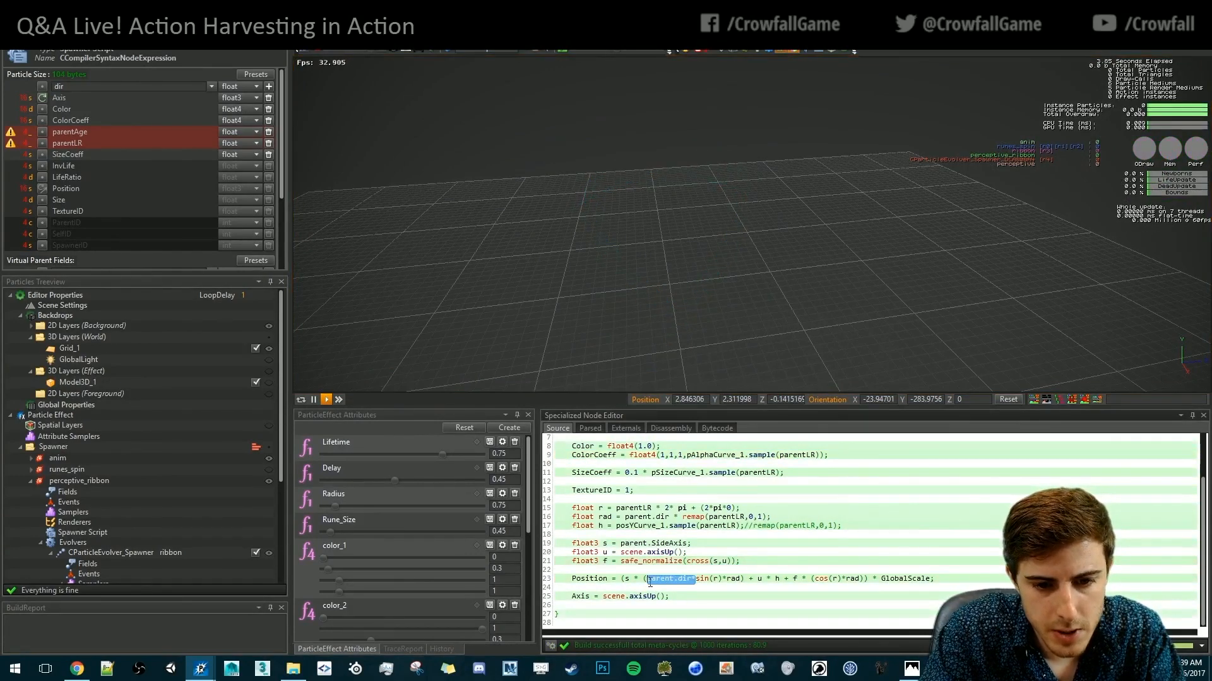
key(BackSpace)
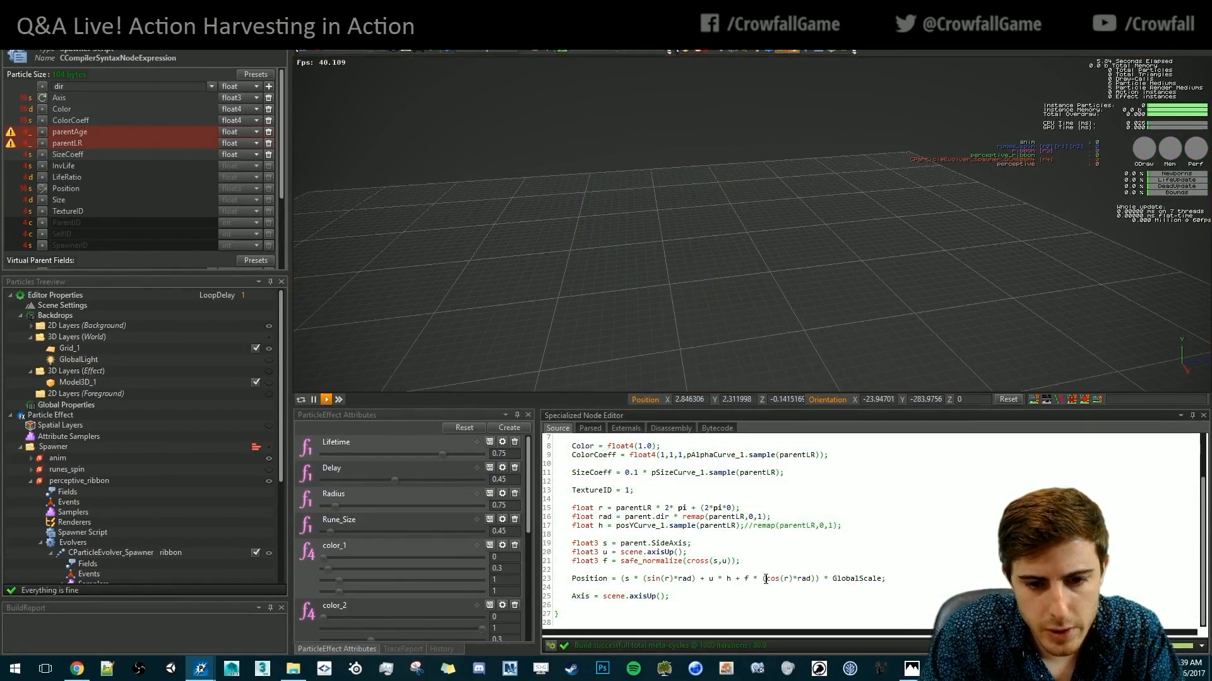
click(665, 290)
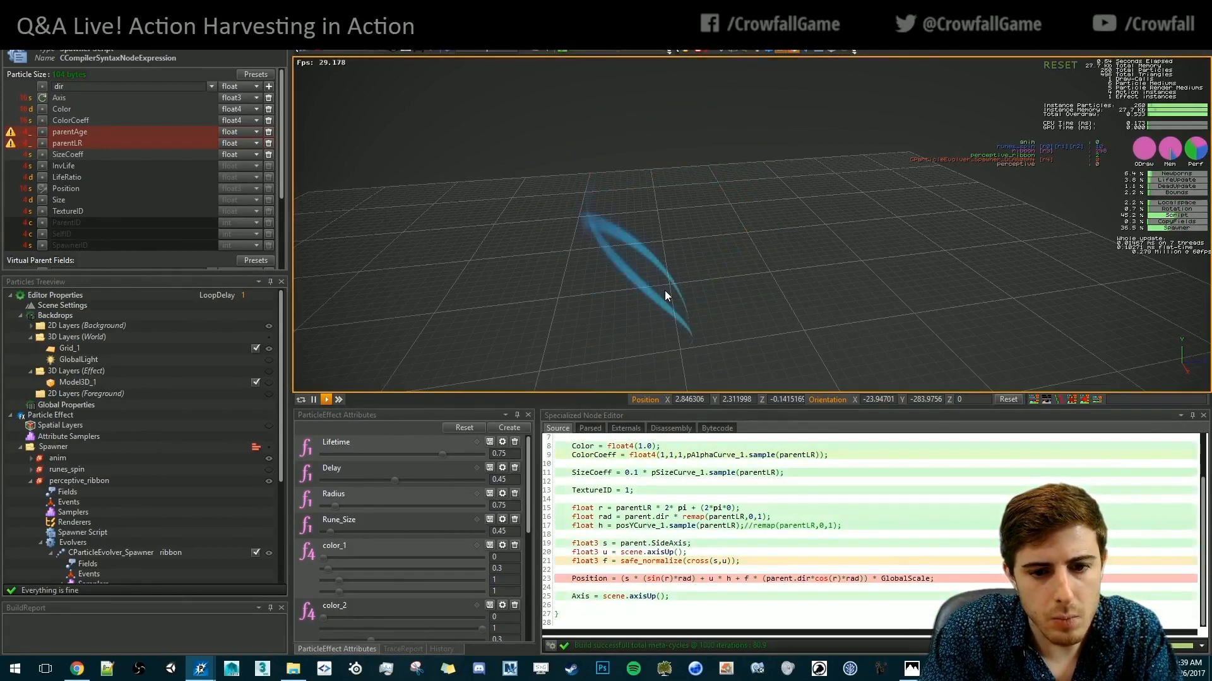
Return the parent.dir multiplier to the sin(r) term in the Position line, negate it, and replay the effect with the character model
click(827, 525)
key(ctrl+z)
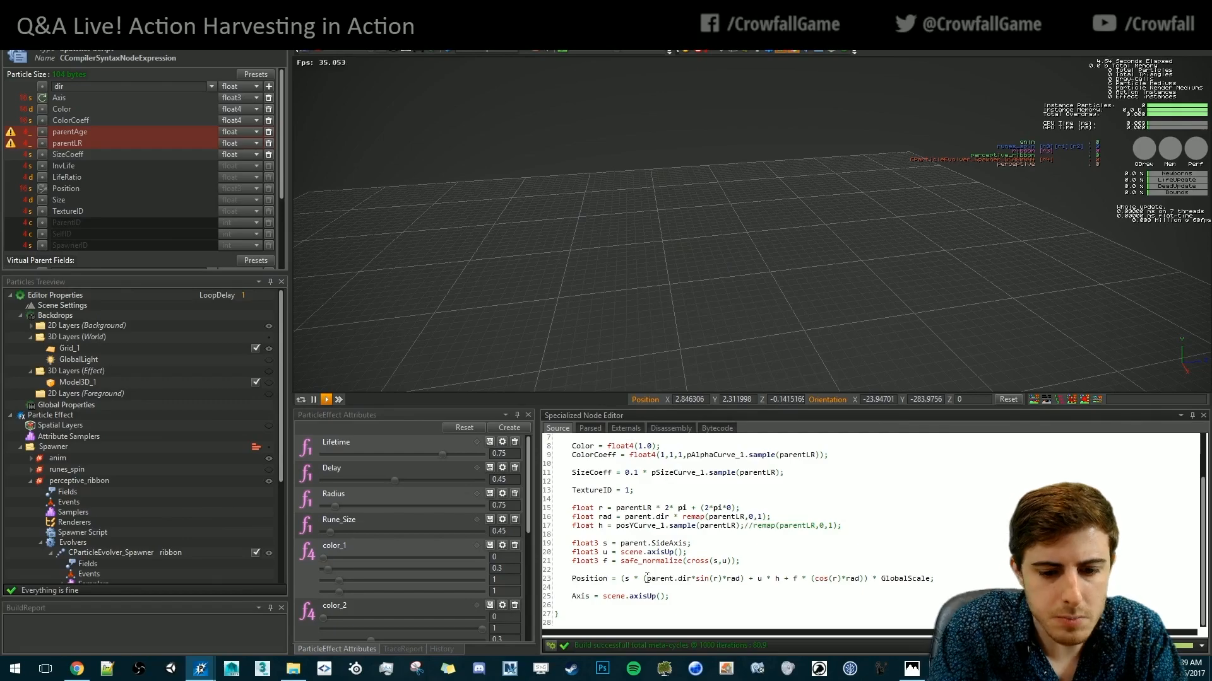
text(()
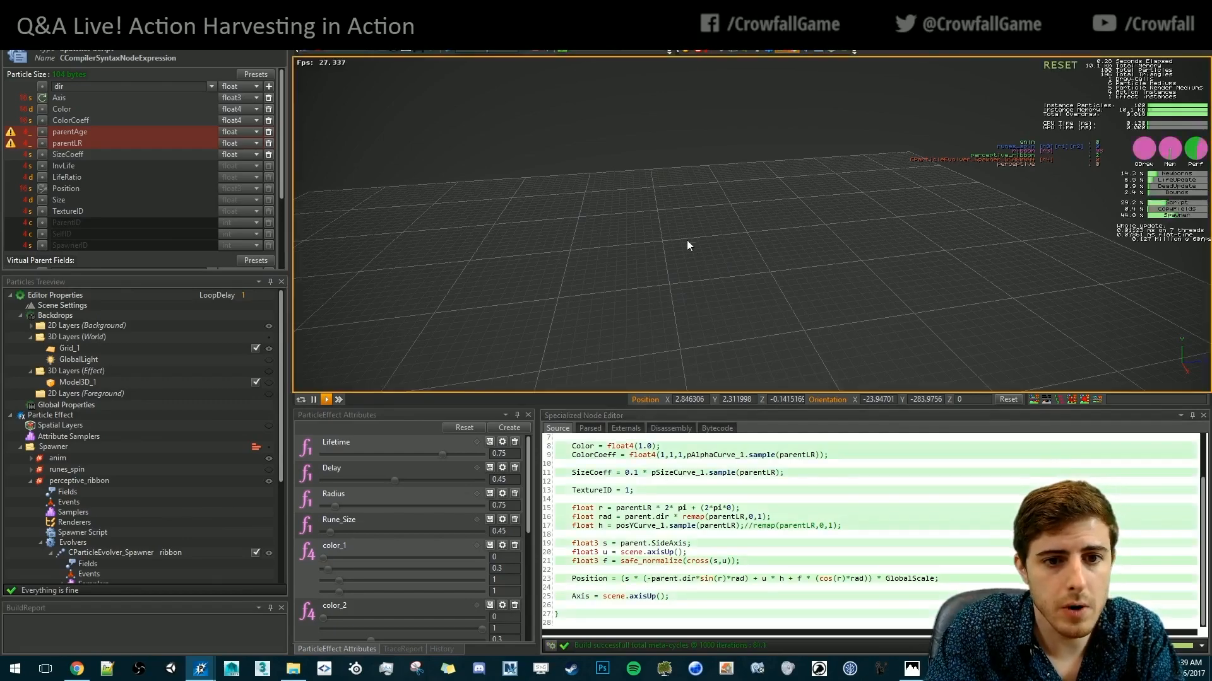
alt+drag(687, 240, 406, 141)
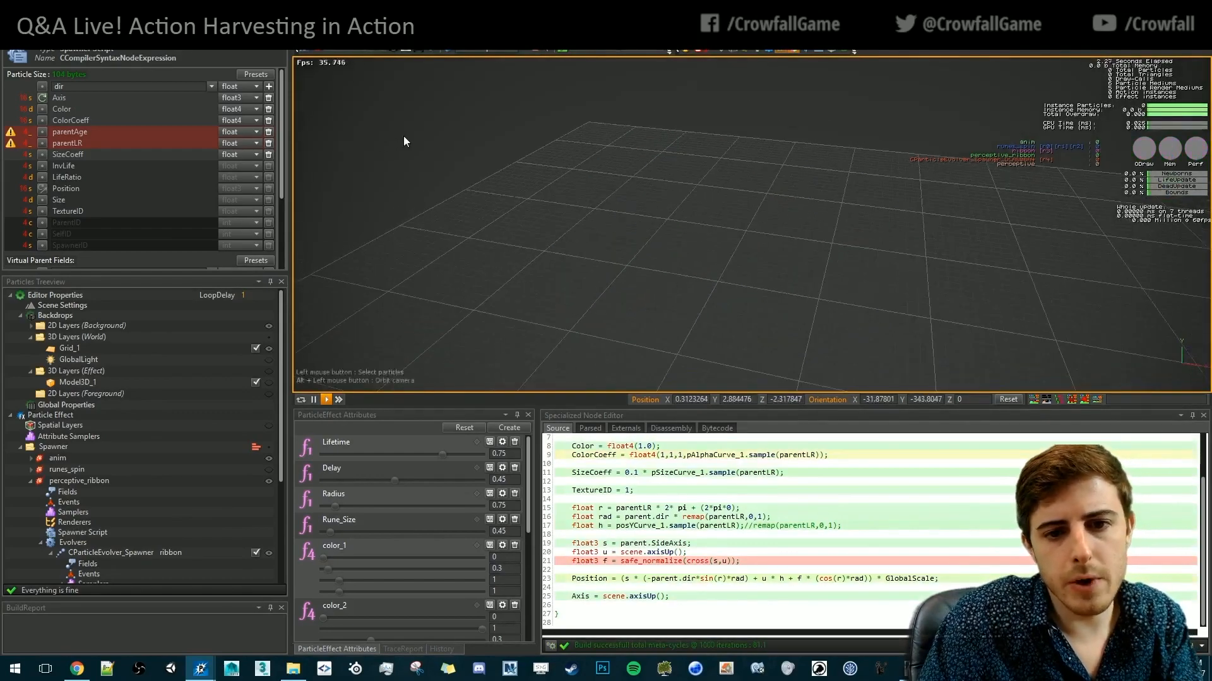
alt+drag(770, 258, 718, 275)
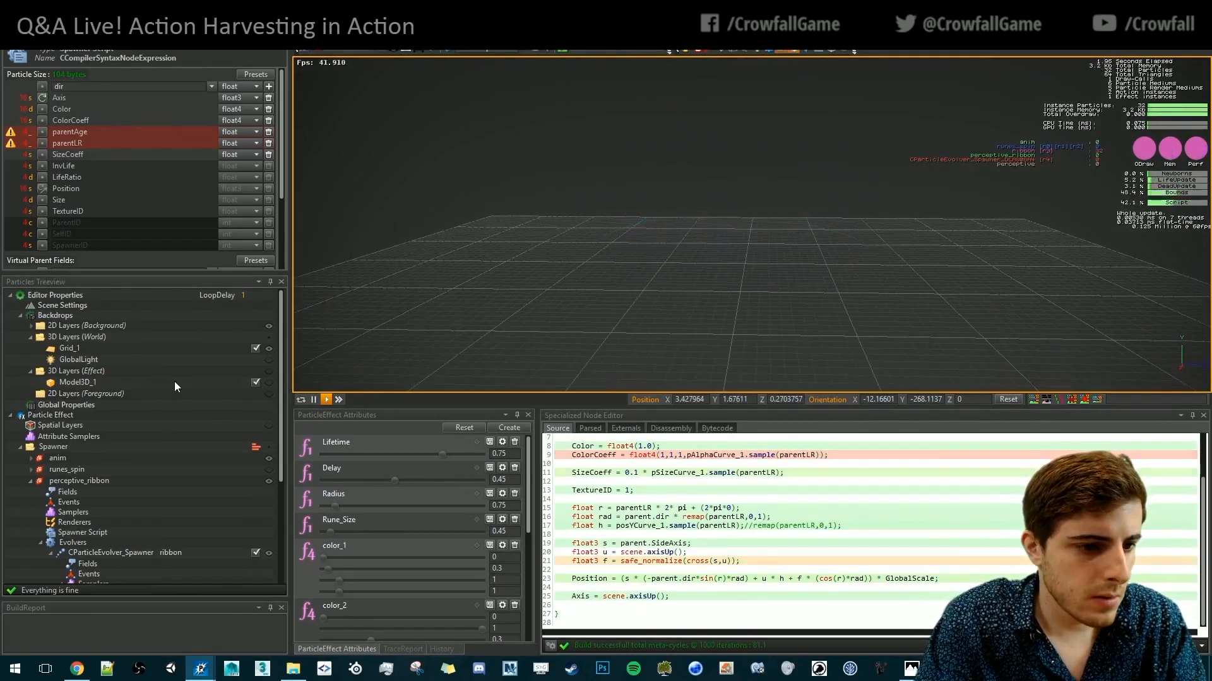
click(268, 383)
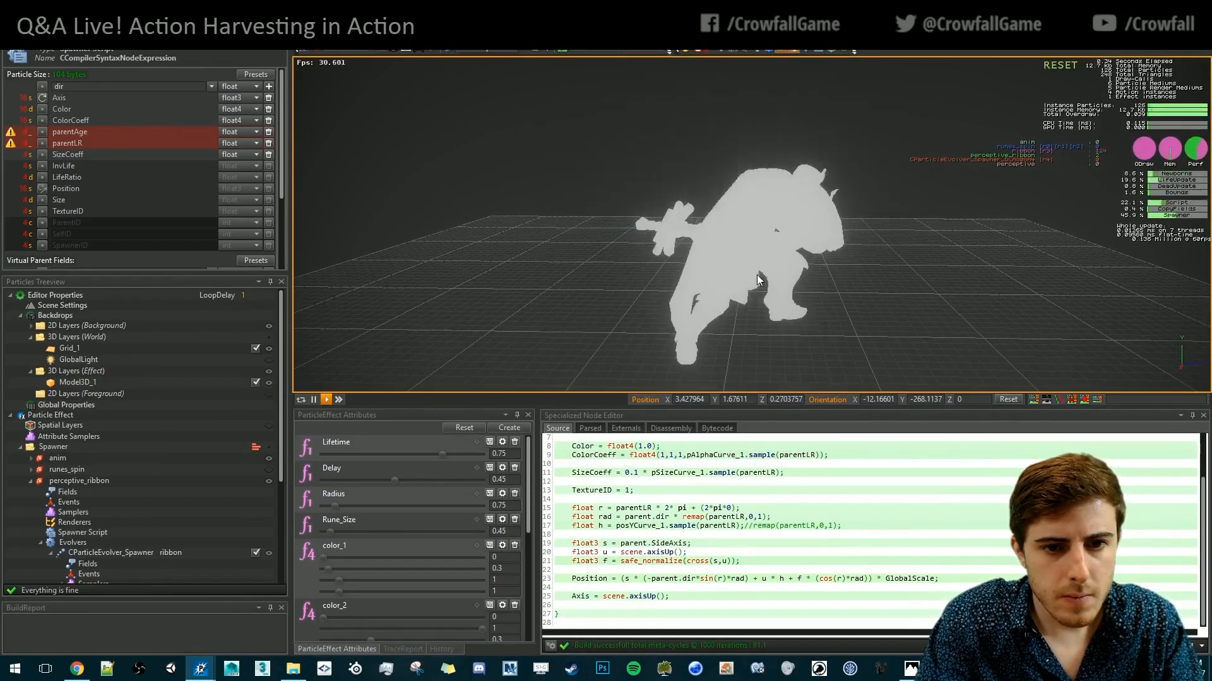
alt+drag(600, 215, 842, 243)
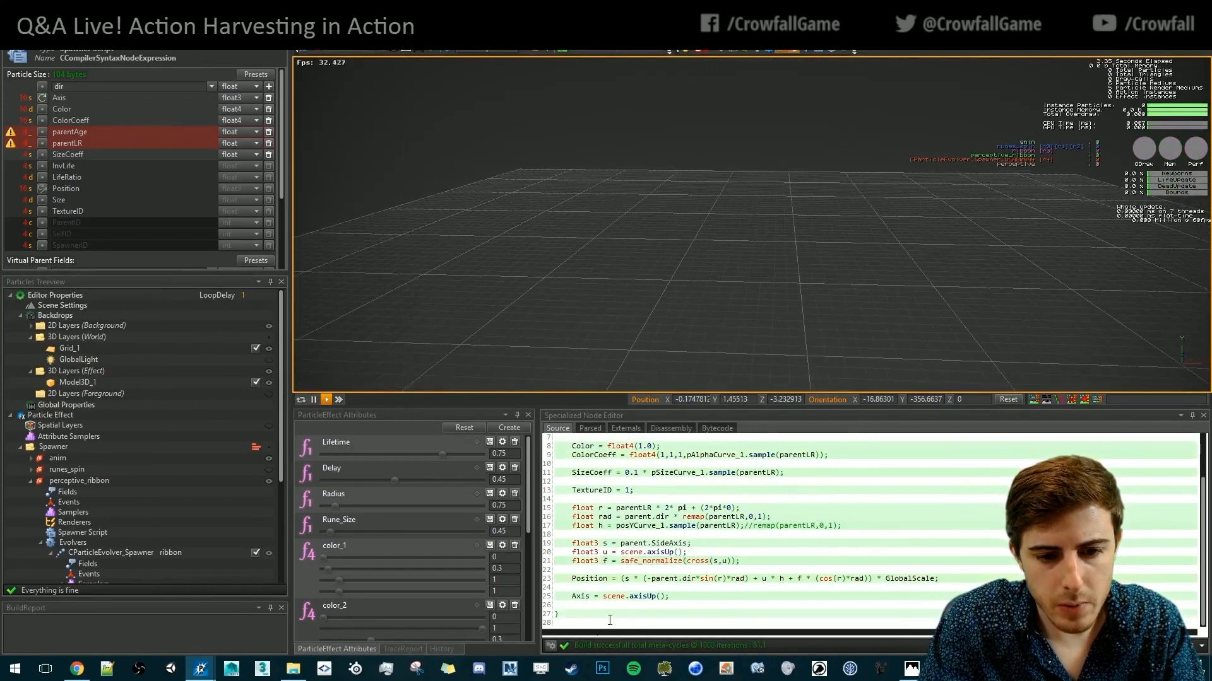
Move the -parent.dir multiplier in the Position line from the sin(r) term to the cos(r) term
click(650, 578)
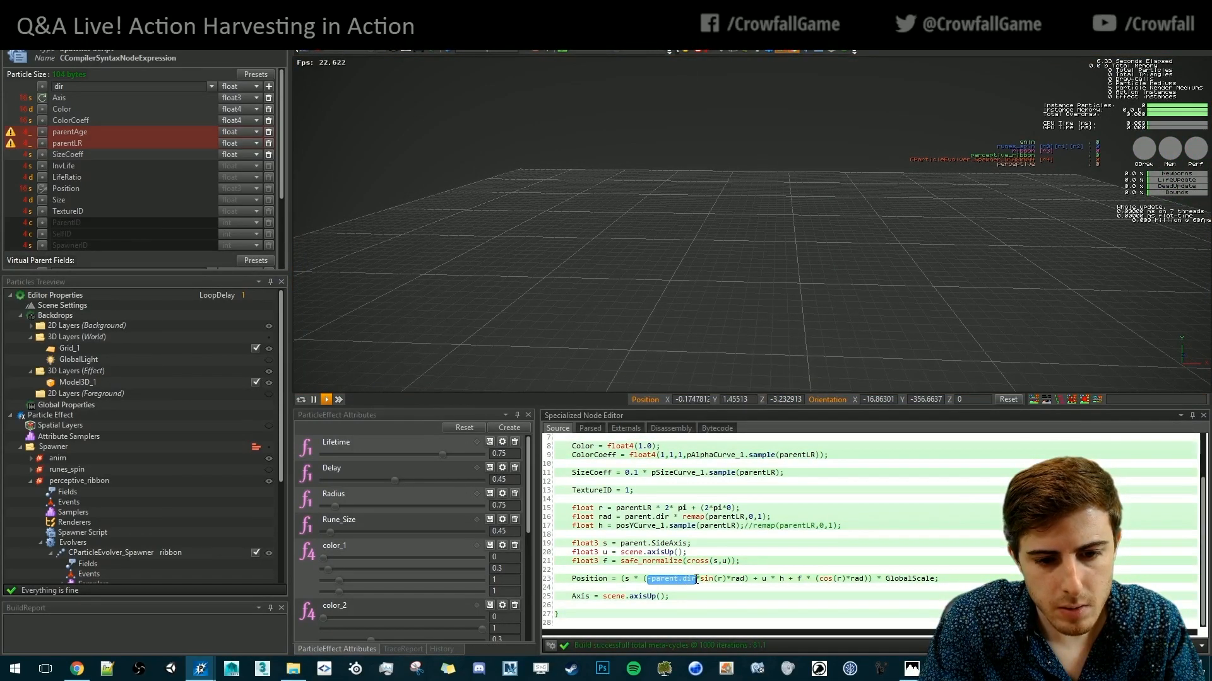
key(BackSpace)
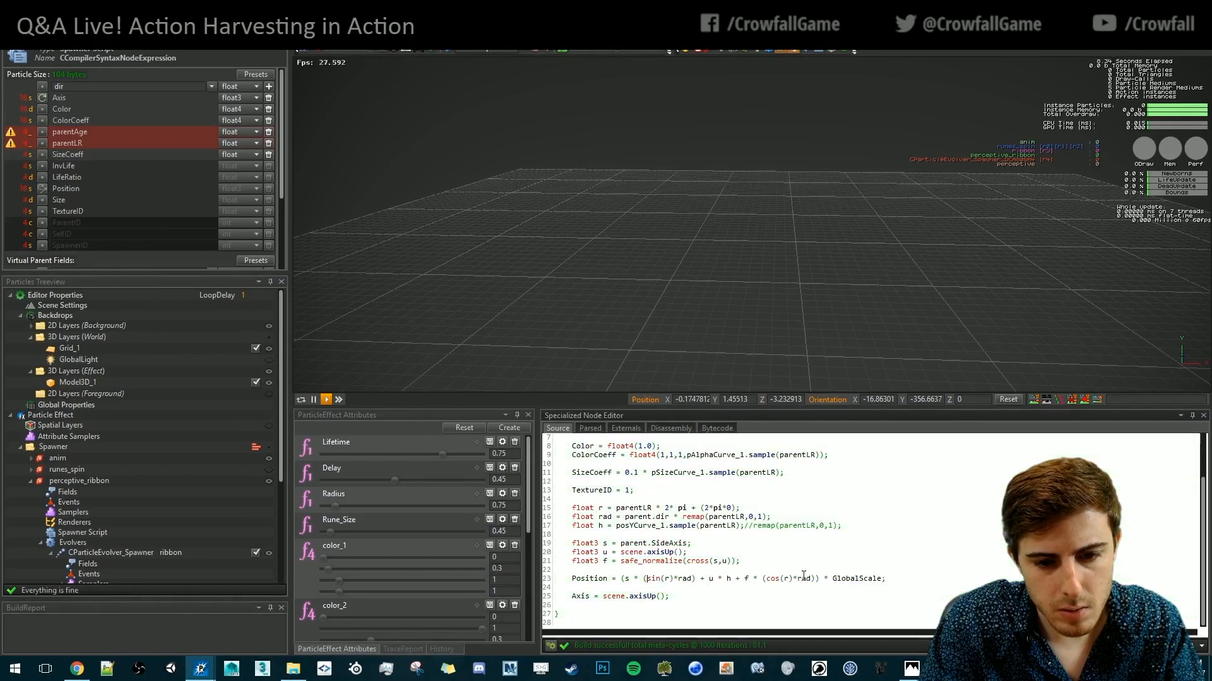
key(ctrl+z)
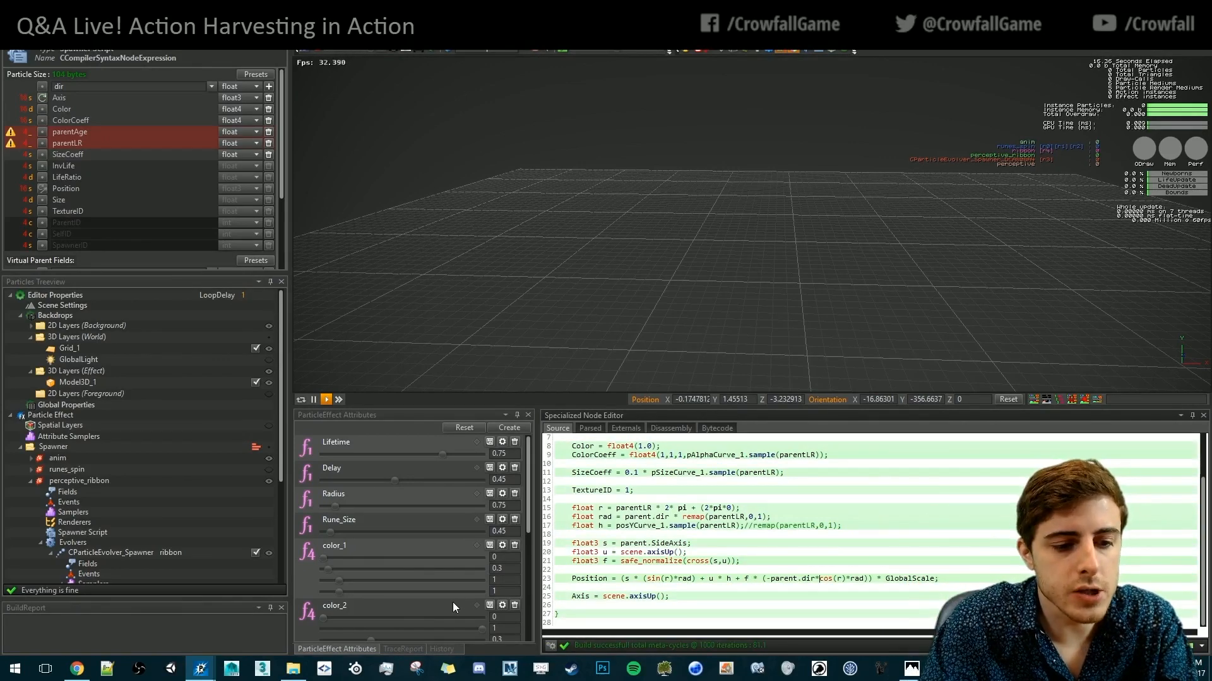
Replay the effect and set the color_1 attribute's maximum value to 1; 1; 1; 1
scroll(449, 602, down, 2)
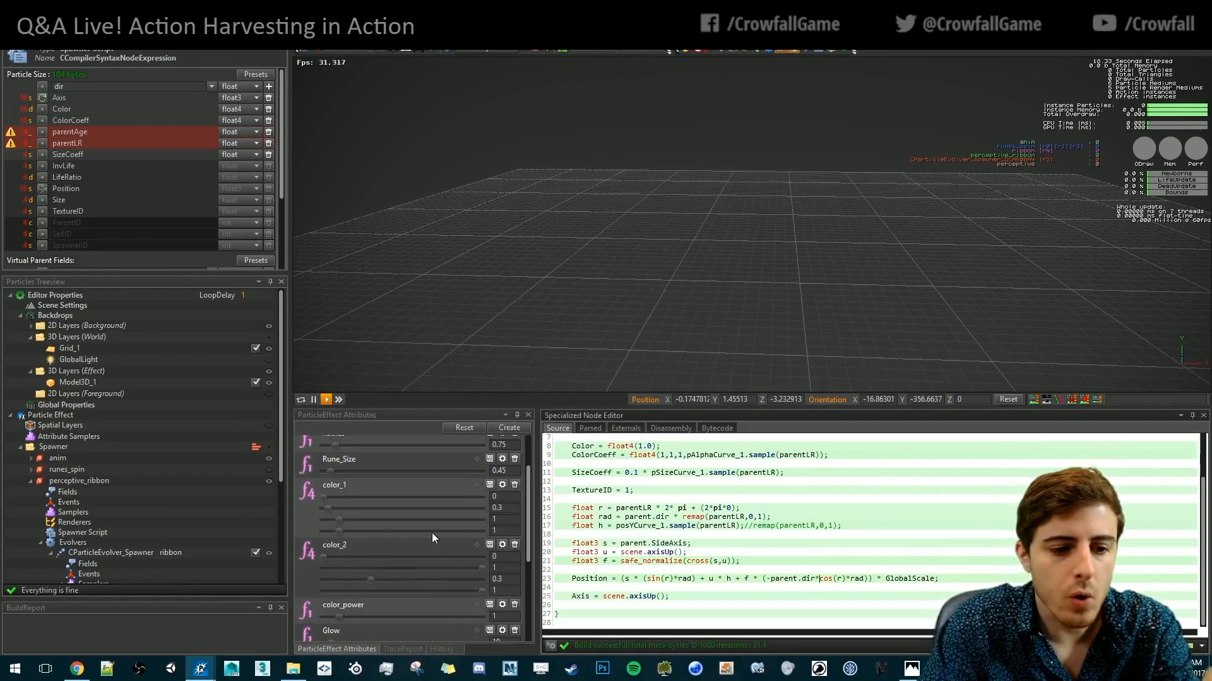
click(593, 248)
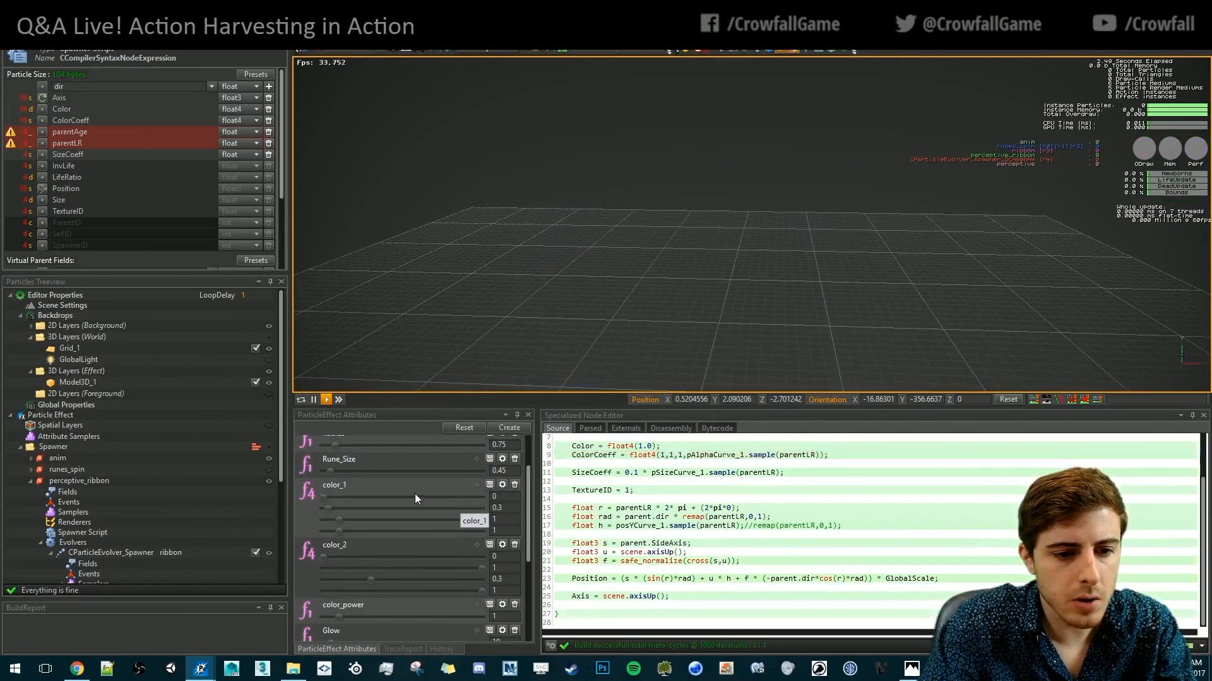
click(502, 485)
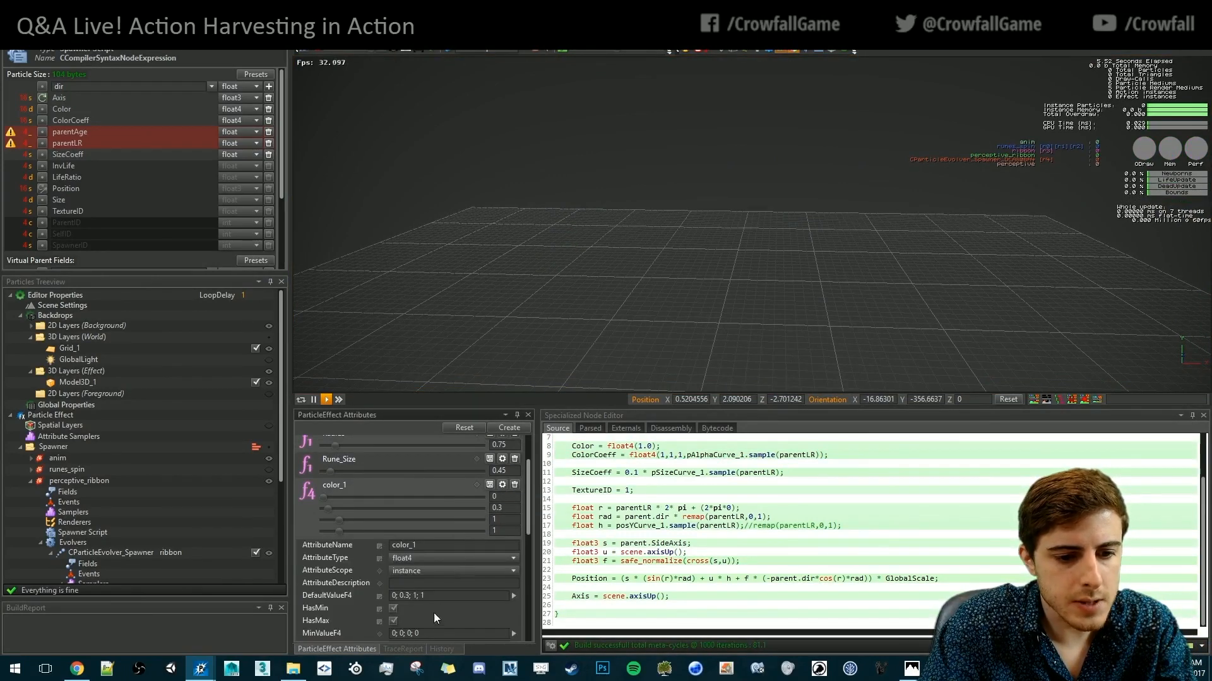
scroll(435, 619, down, 2)
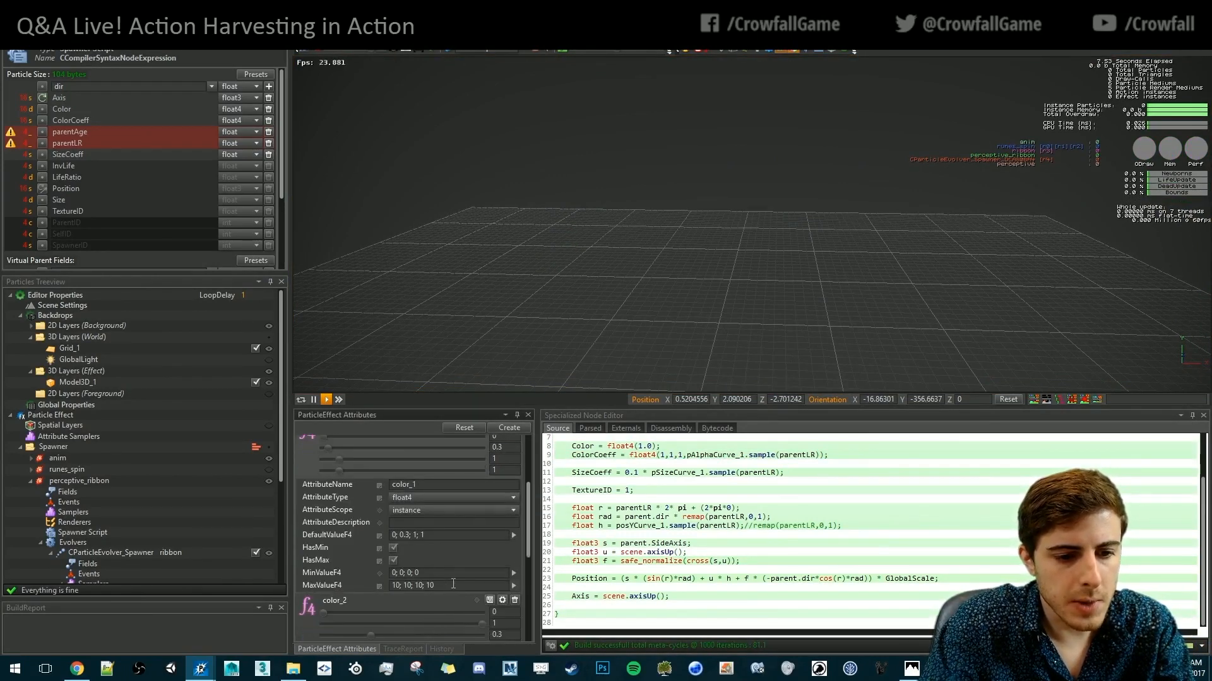
text(; 1; 1; 1)
key(Return)
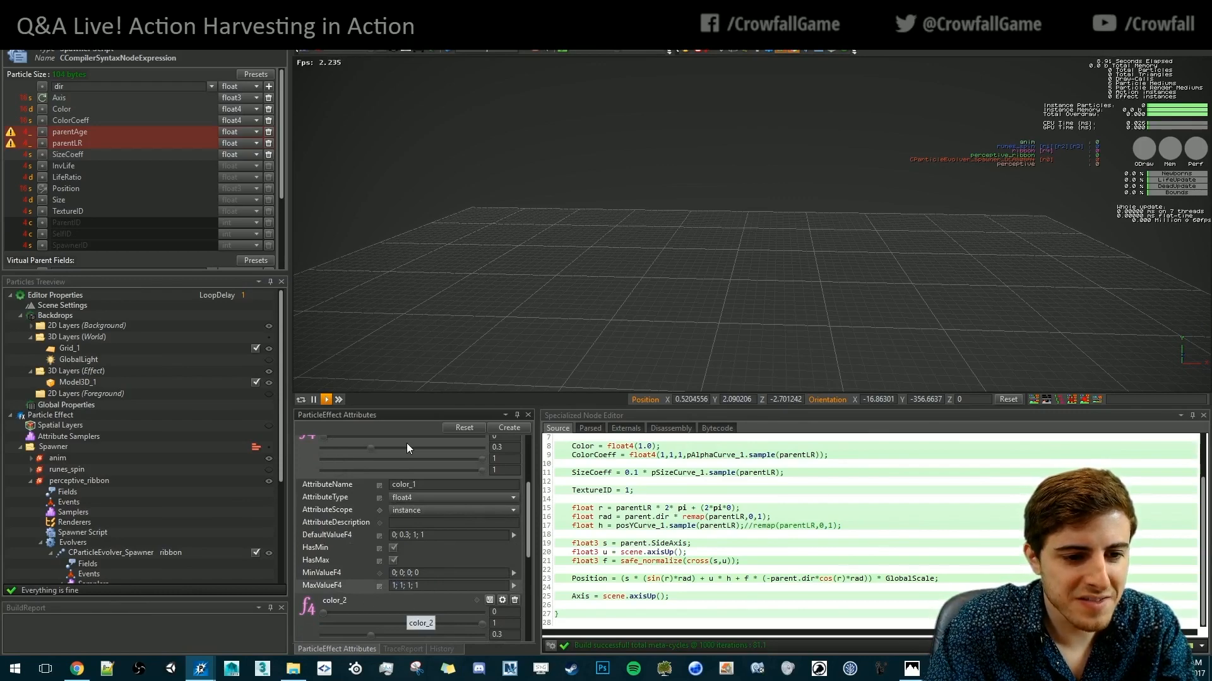
Raise the first component of color_1 to 1 and save it as the attribute's default value
click(431, 439)
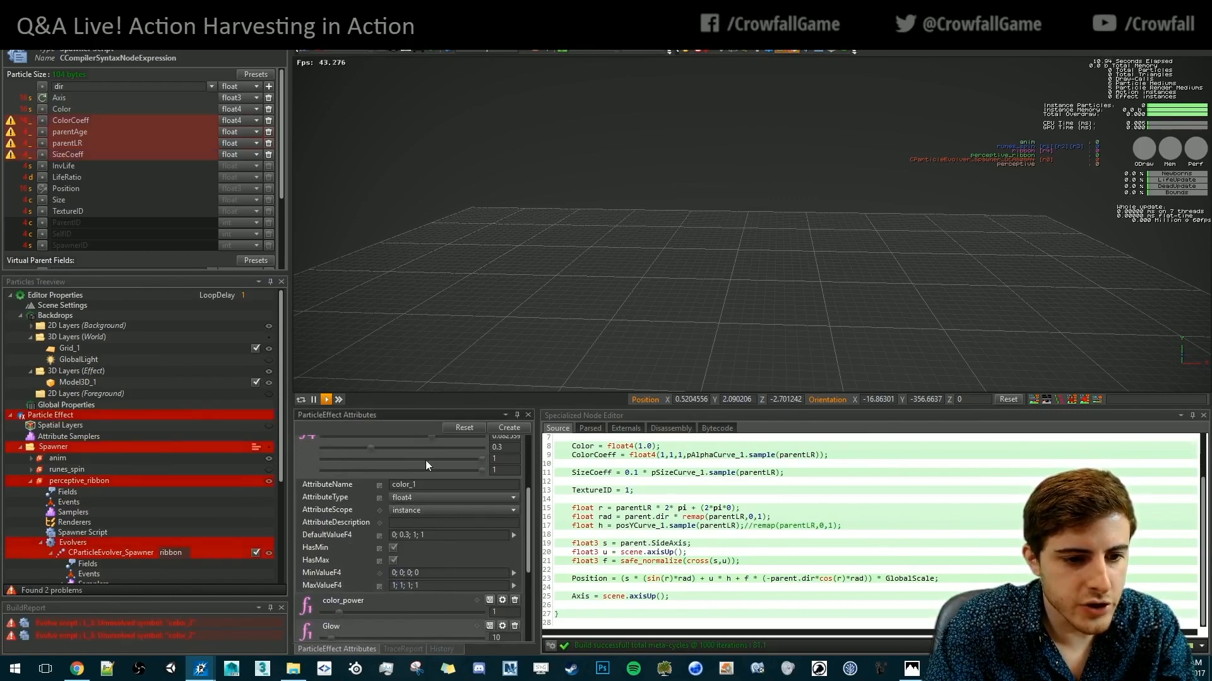
scroll(377, 567, down, 2)
scroll(377, 566, up, 5)
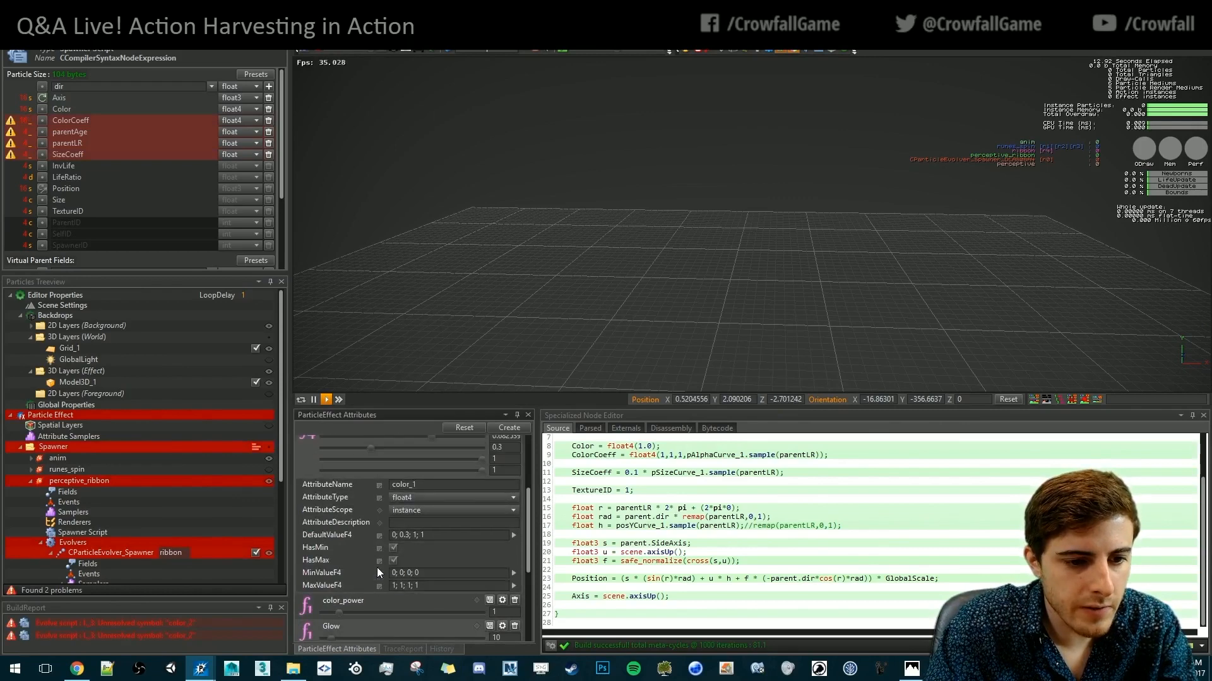
click(426, 235)
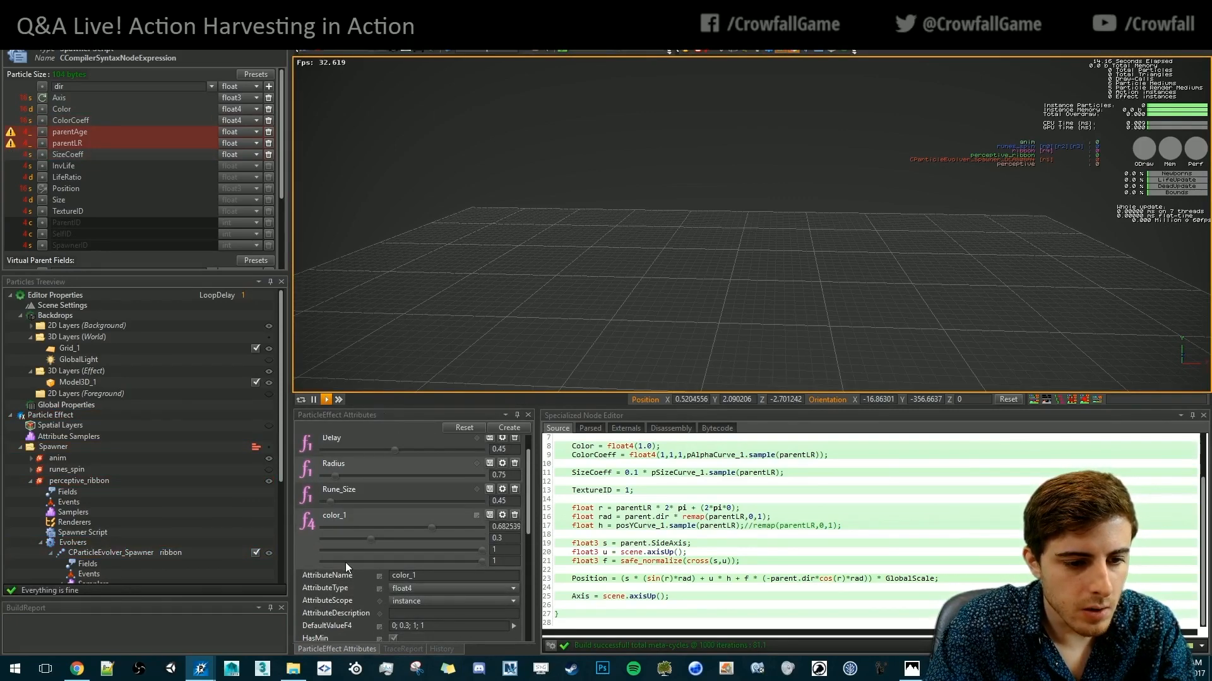
scroll(346, 562, down, 3)
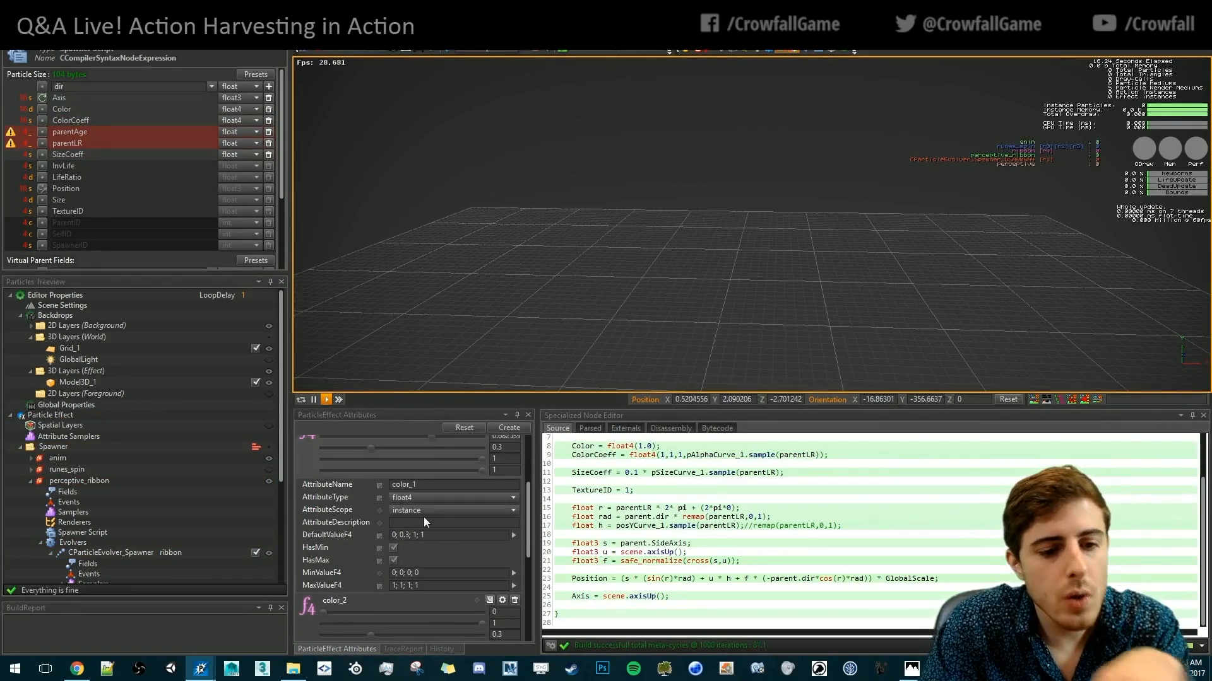
scroll(424, 518, up, 1)
click(502, 454)
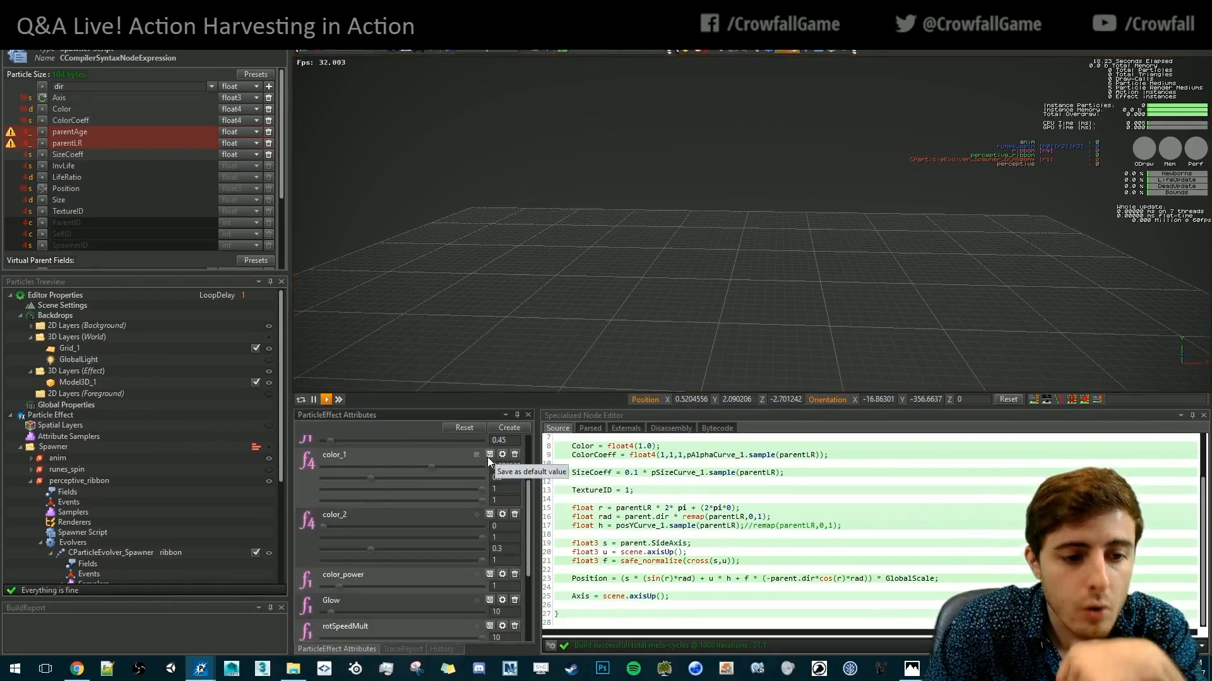
click(529, 159)
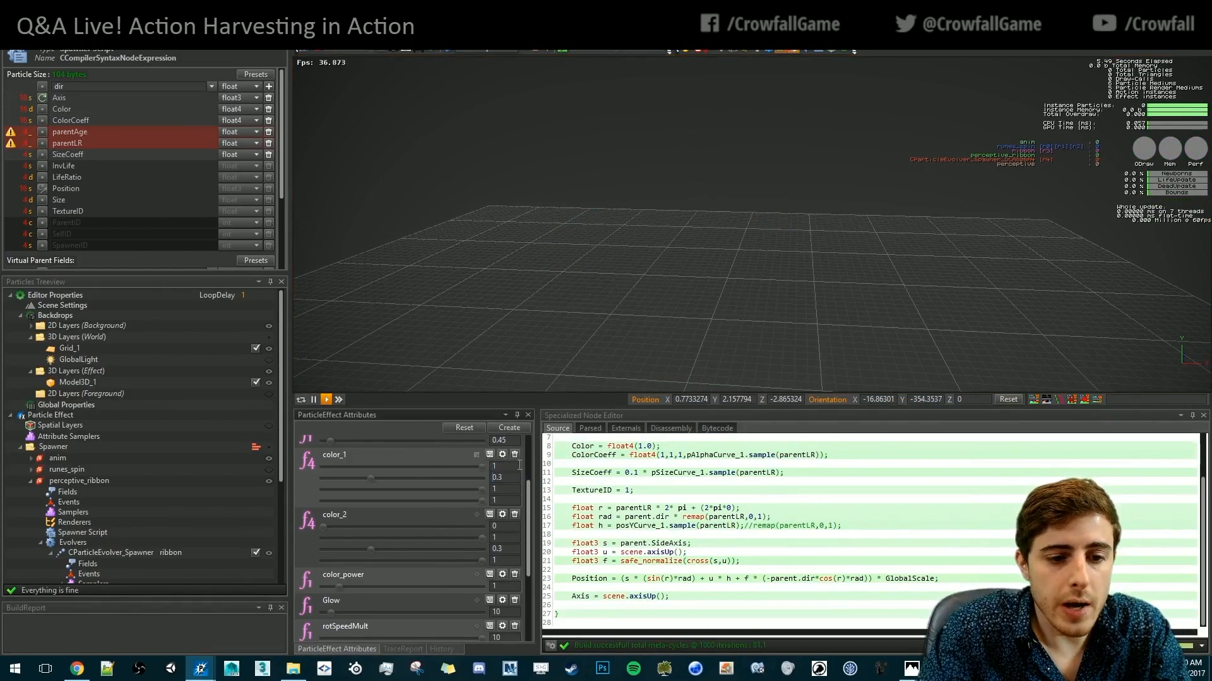
click(486, 456)
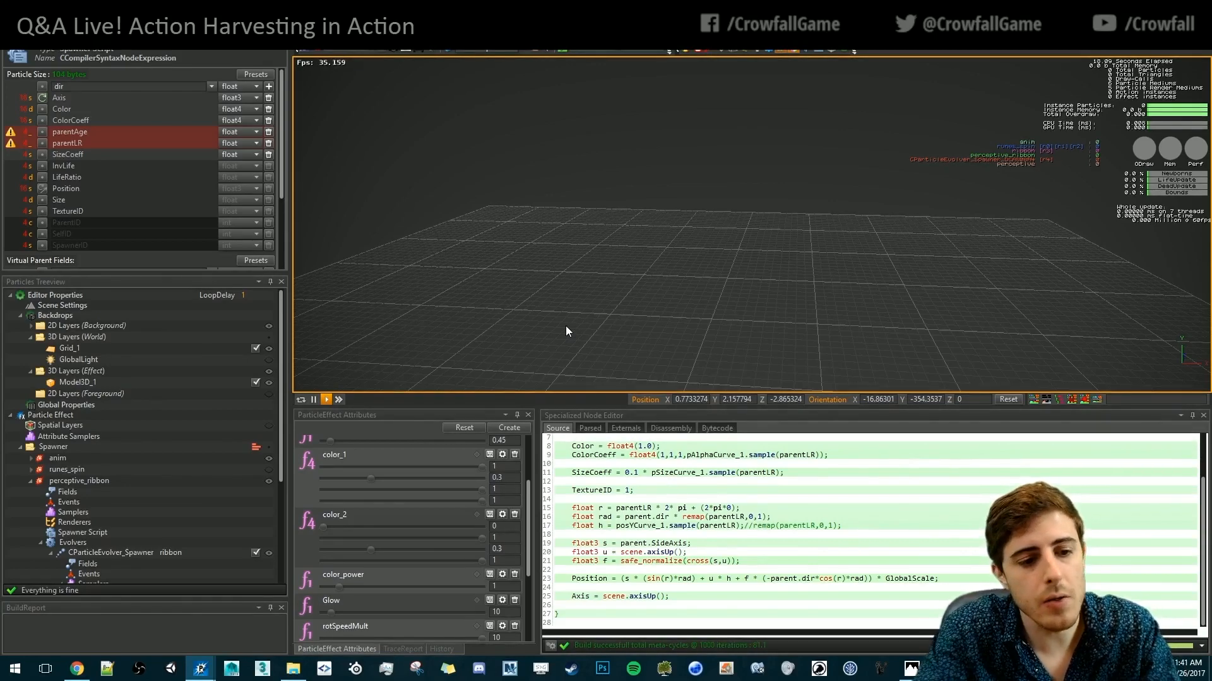
scroll(427, 599, down, 3)
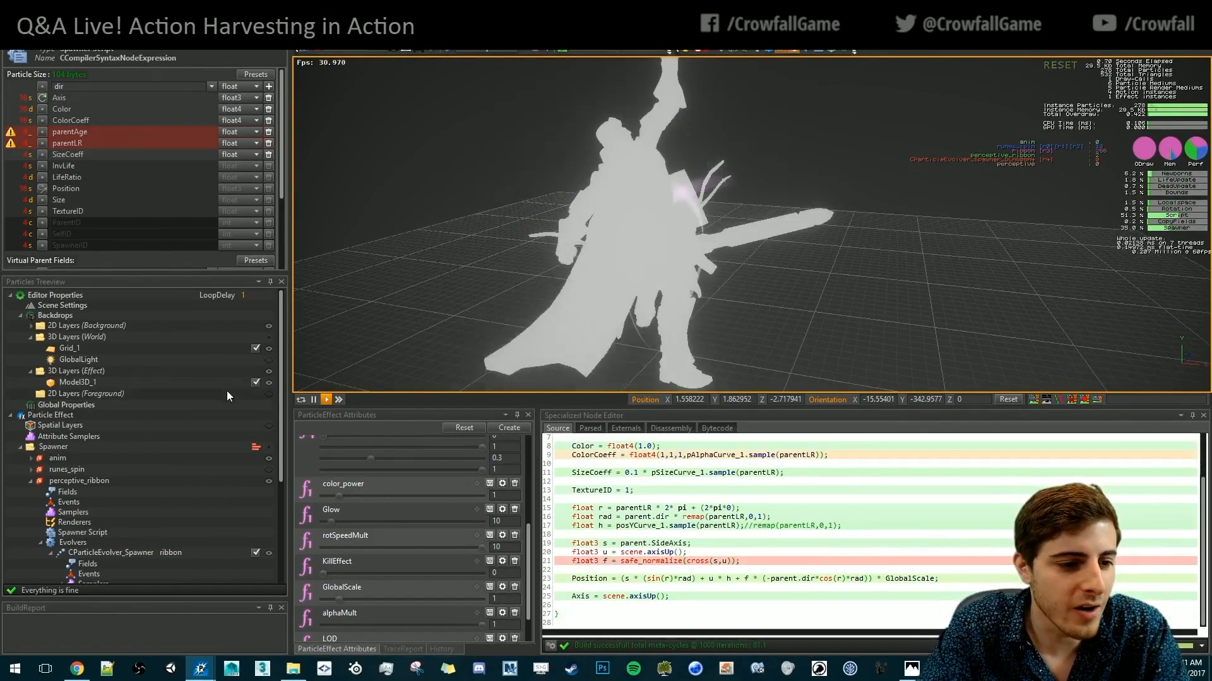
scroll(207, 448, down, 4)
scroll(206, 448, up, 2)
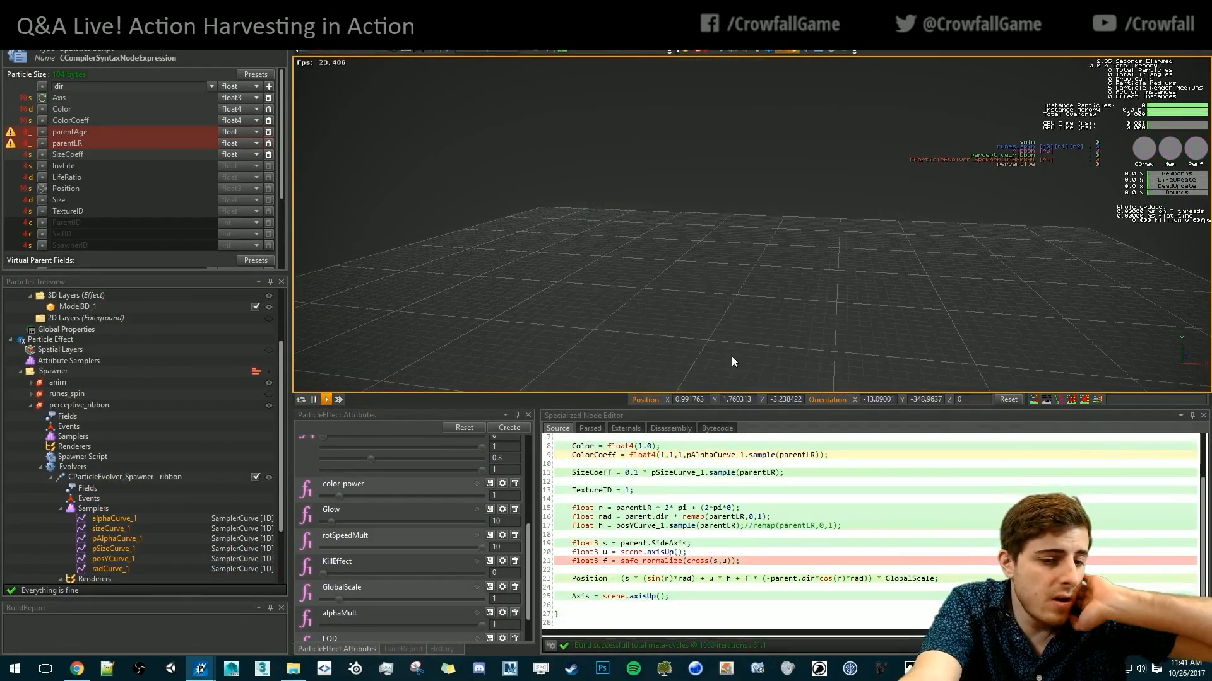
click(723, 535)
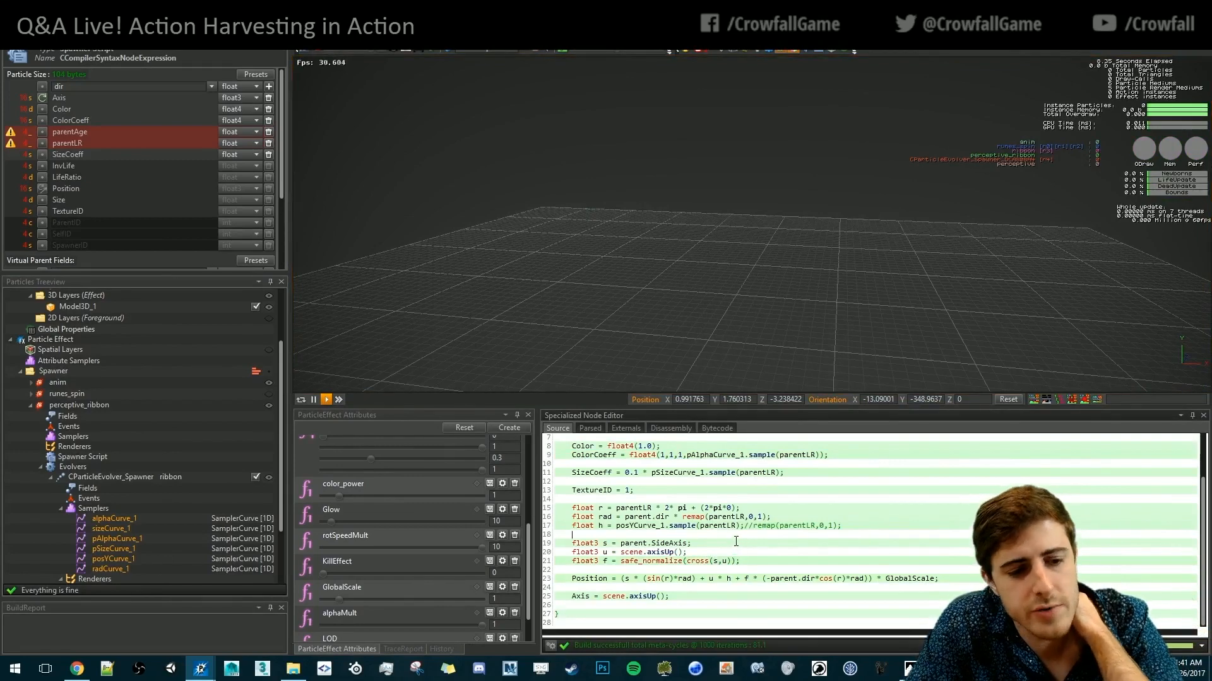
scroll(71, 508, down, 2)
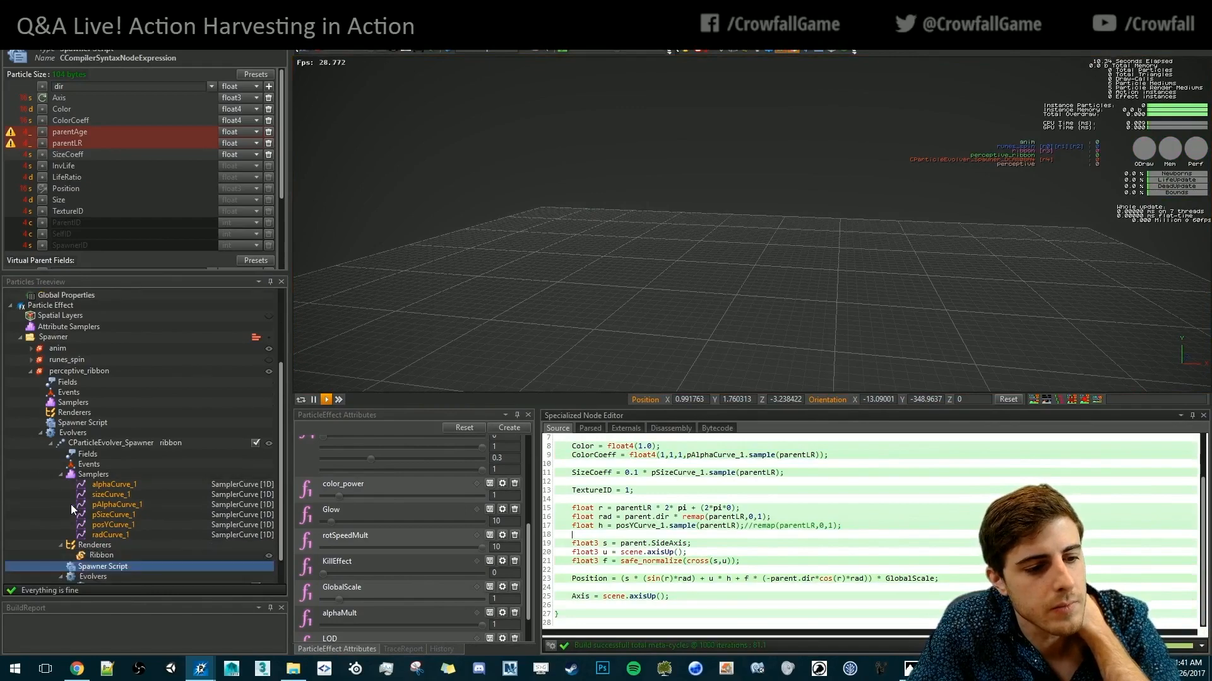
click(607, 223)
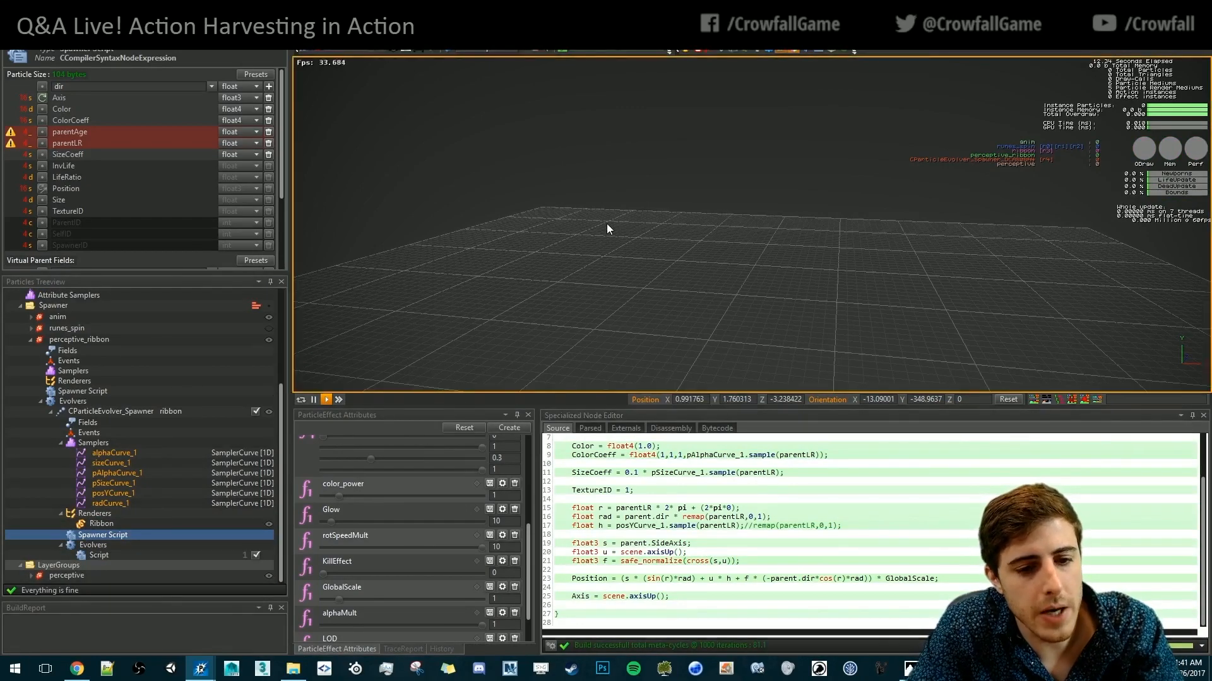
Switch to the browser to view the Jira task describing the harvesting effects
click(77, 669)
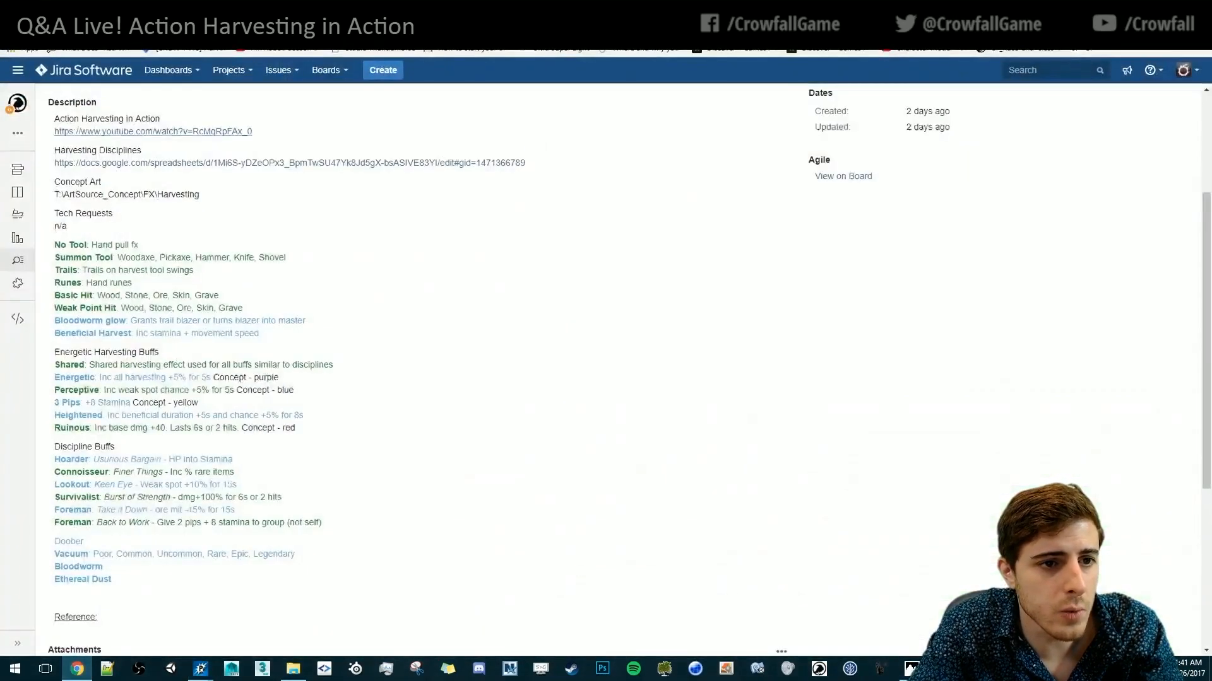
Open the scripting reference page of the PopcornFX wiki in a new browser tab
key(ctrl+t)
text(scriptt)
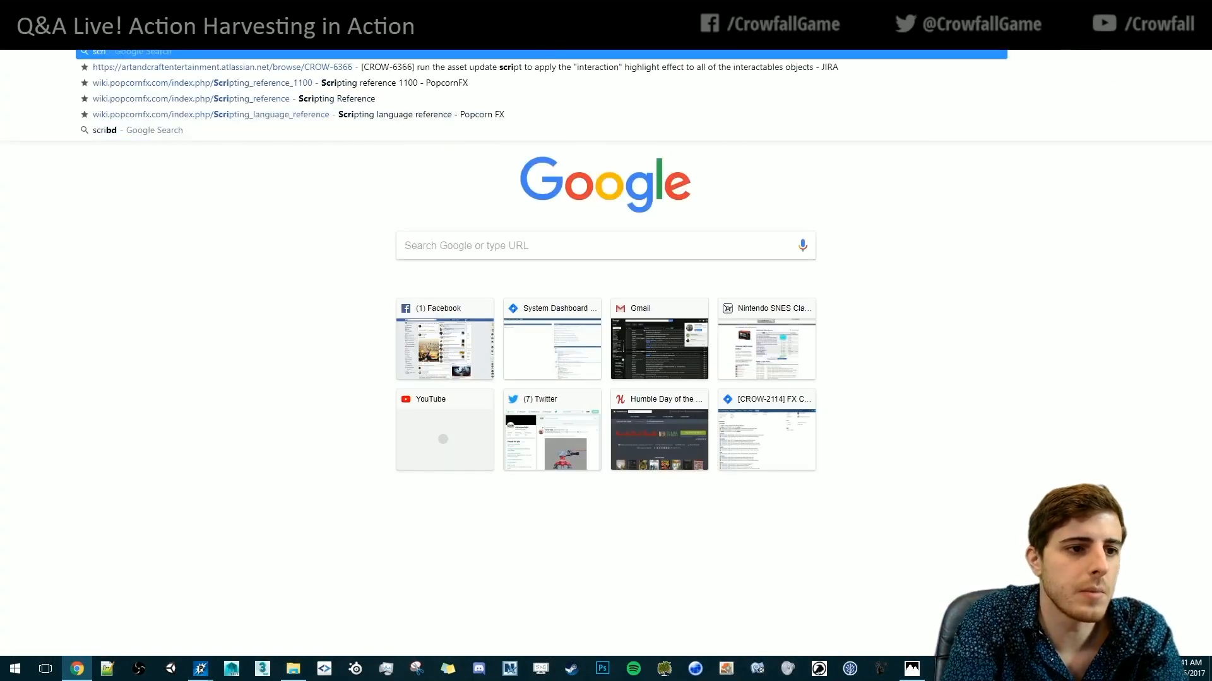
key(BackSpace)
key(Down)
key(Down)
key(Return)
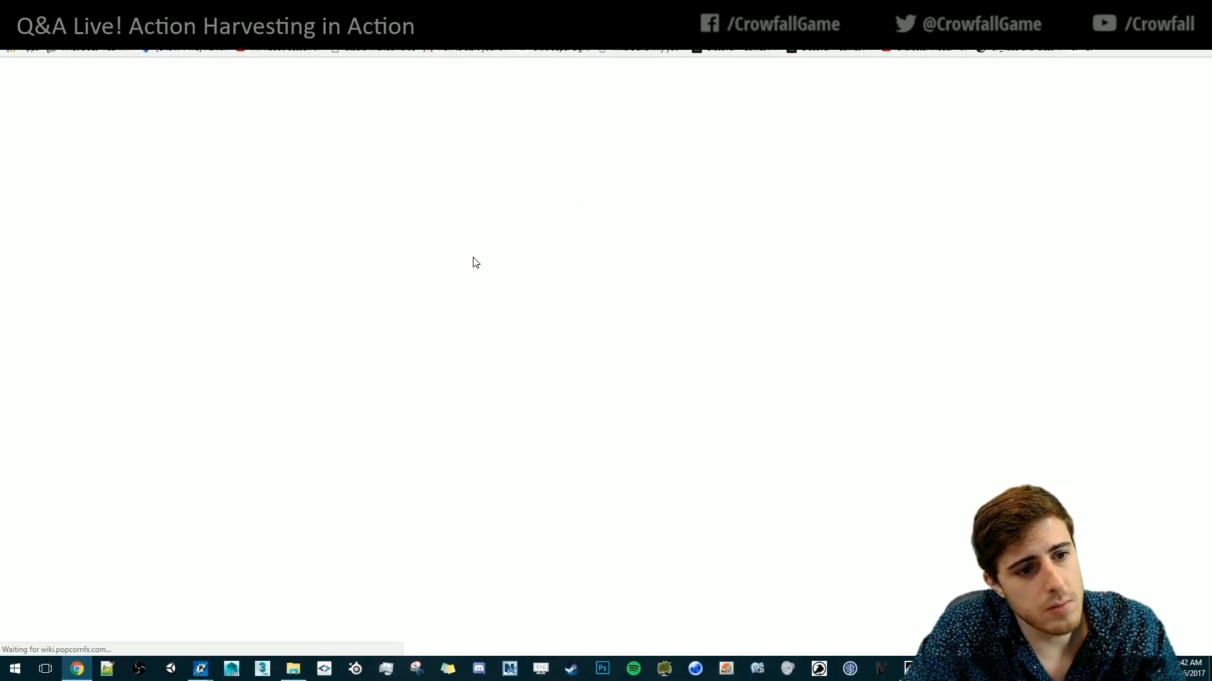
Look through the scripting reference down to the language builtins and math functions
scroll(482, 260, down, 20)
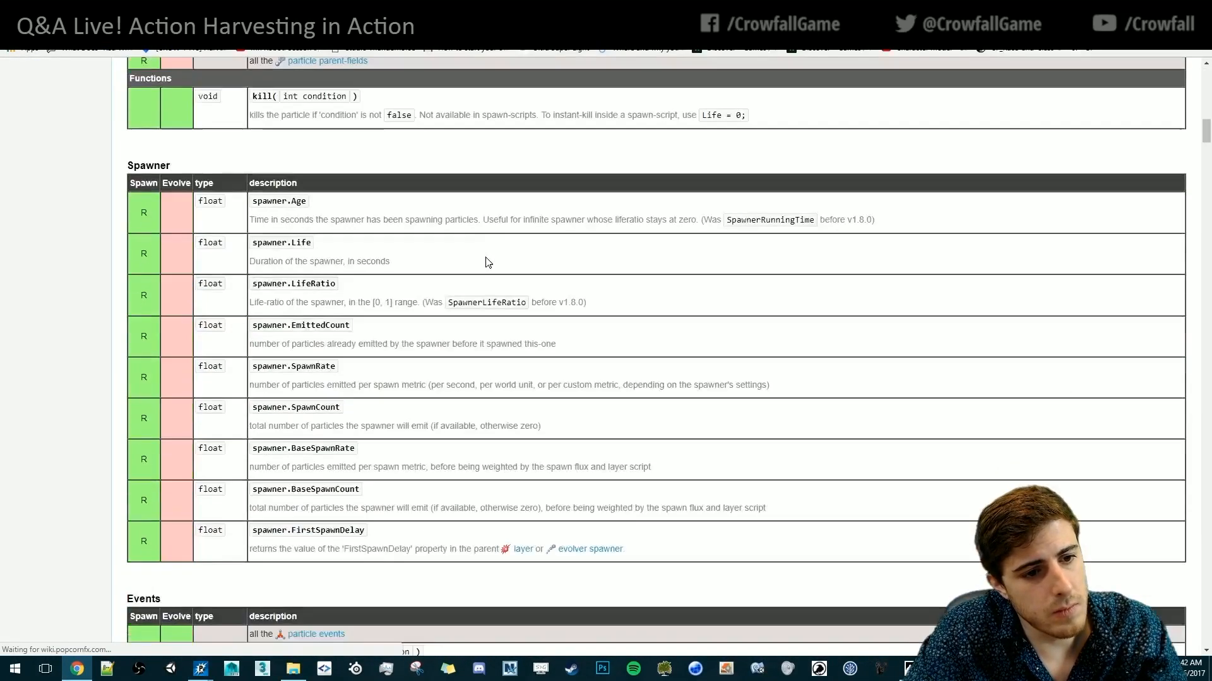
scroll(487, 261, down, 20)
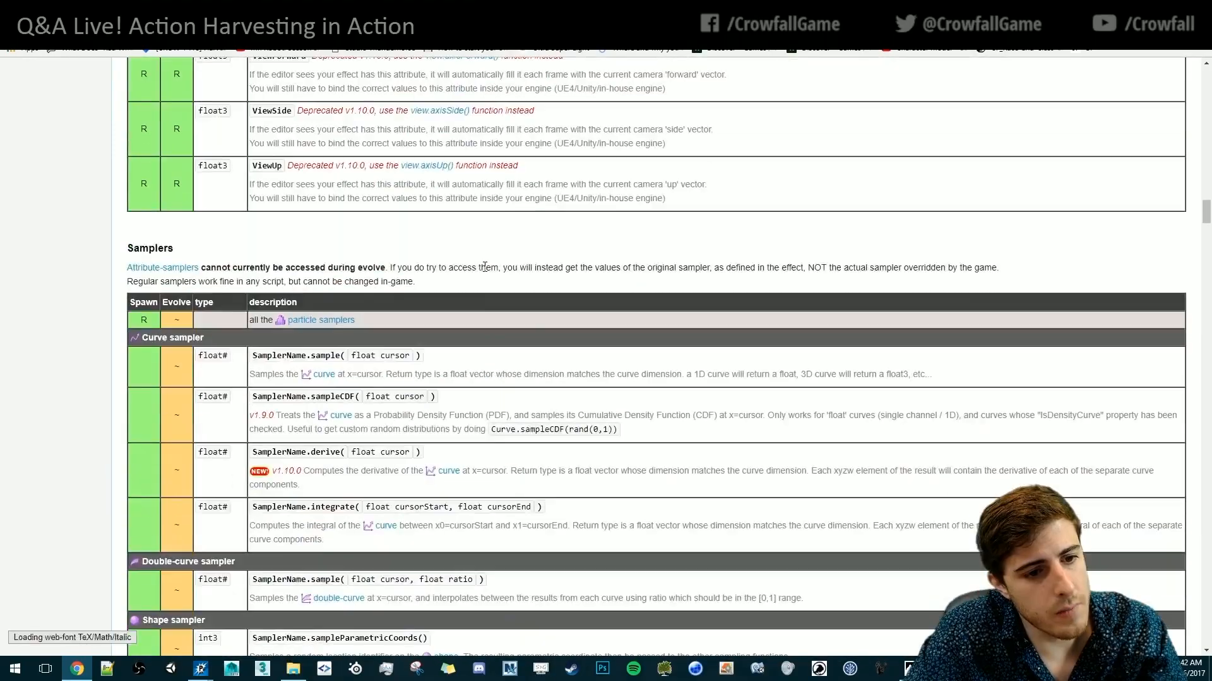
scroll(484, 267, down, 20)
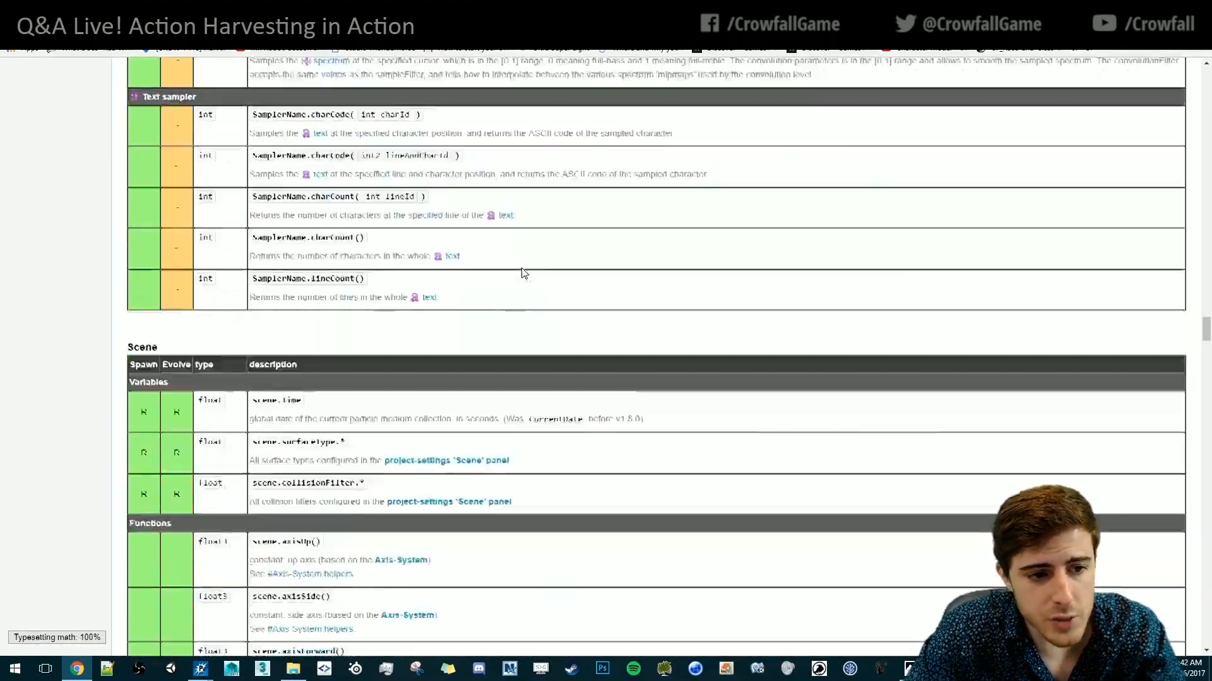
scroll(524, 273, down, 20)
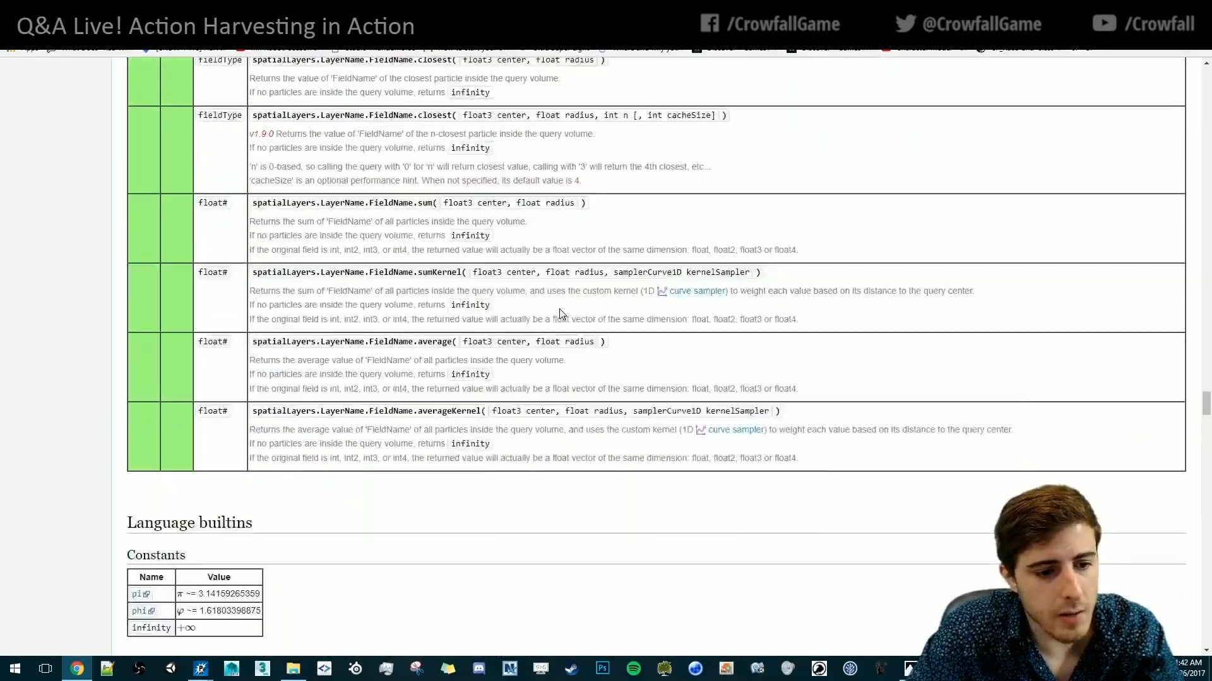
scroll(560, 313, down, 6)
Browse the effects resource tree in the PopcornFX Content Browser, and return to the scripting reference
mouse_move(208, 675)
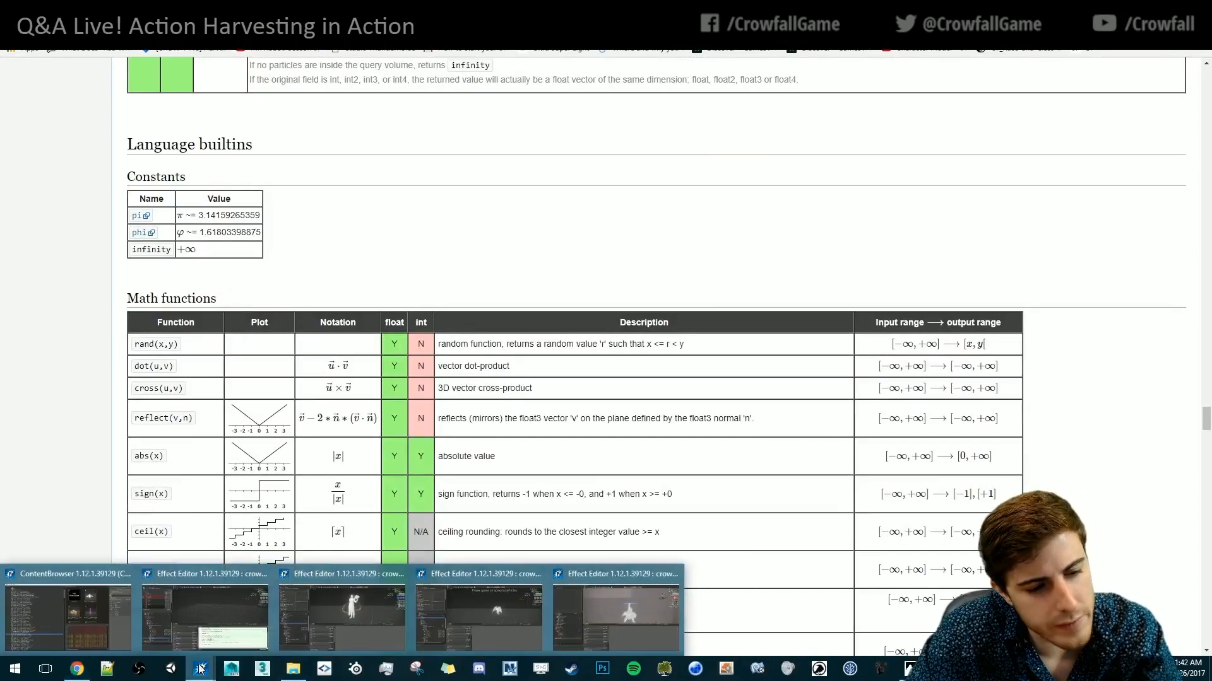
click(119, 623)
scroll(195, 321, down, 15)
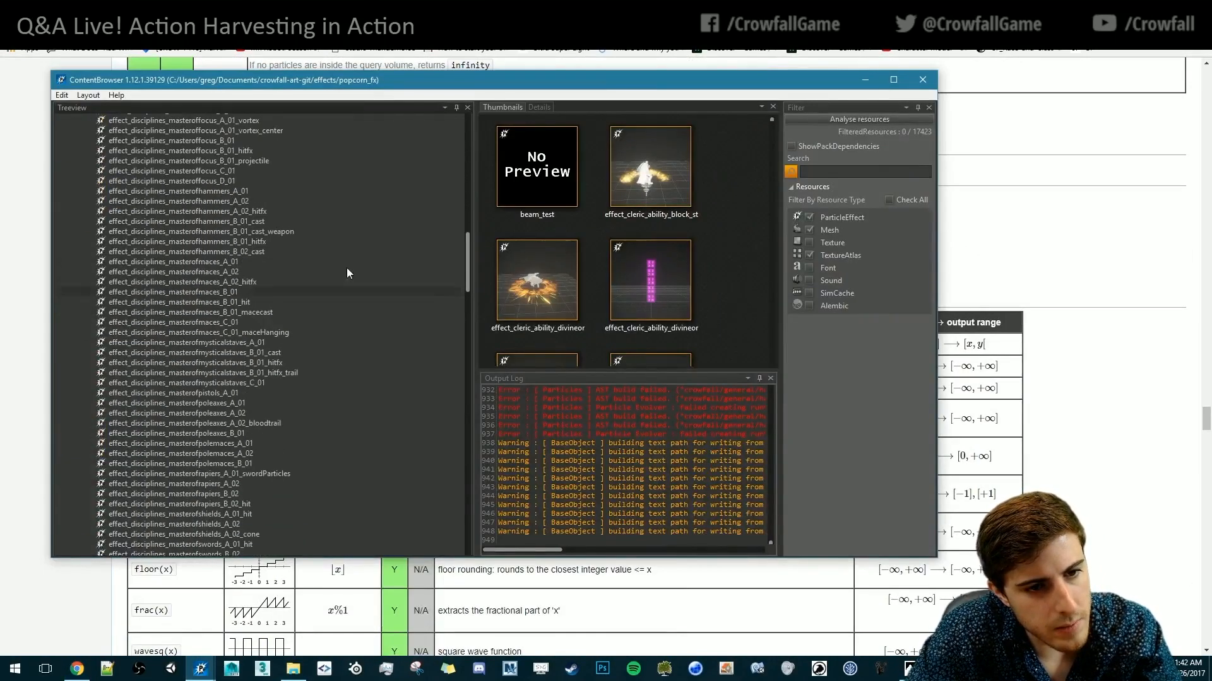
drag(467, 256, 380, 424)
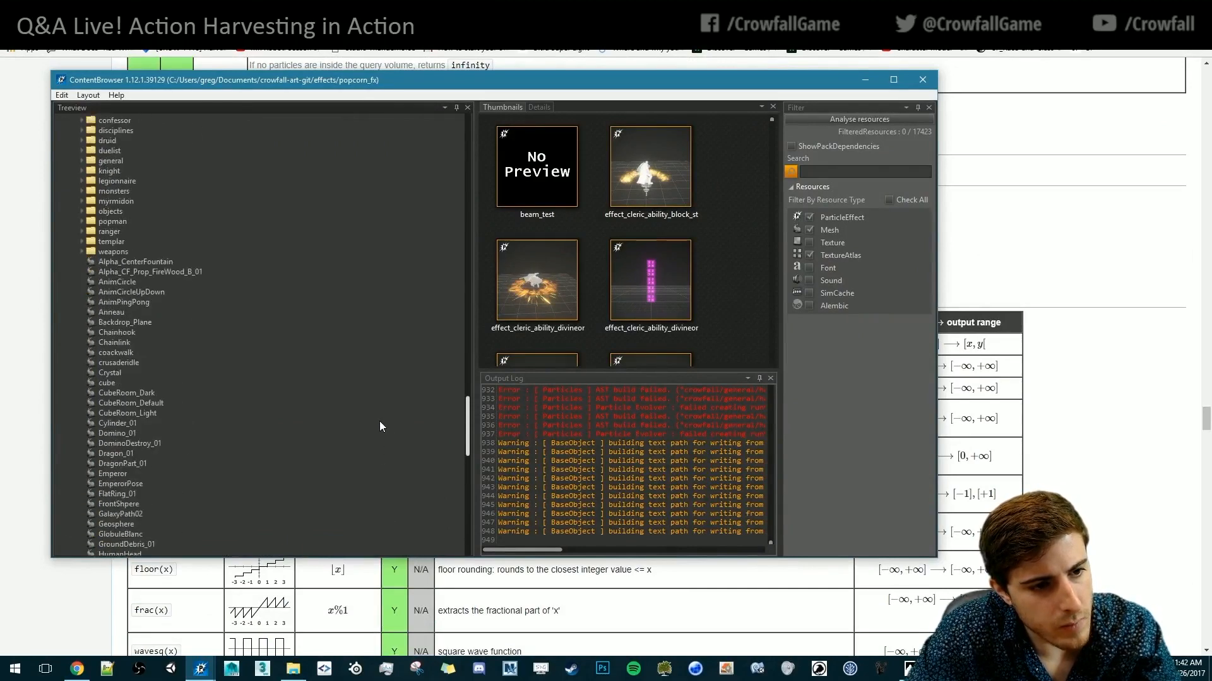
scroll(273, 360, up, 7)
click(1202, 266)
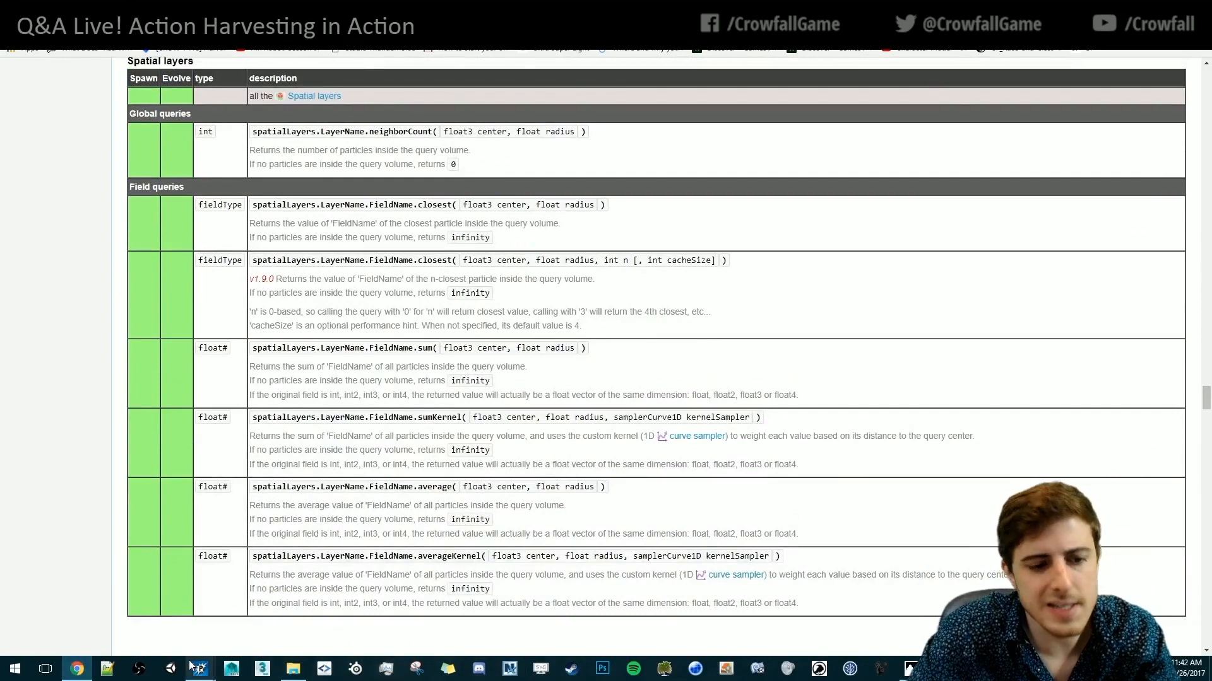
Switch to the PopcornFX Effect Editor and inspect the perceptive_ribbon effect around the character from several angles
mouse_move(196, 668)
click(205, 615)
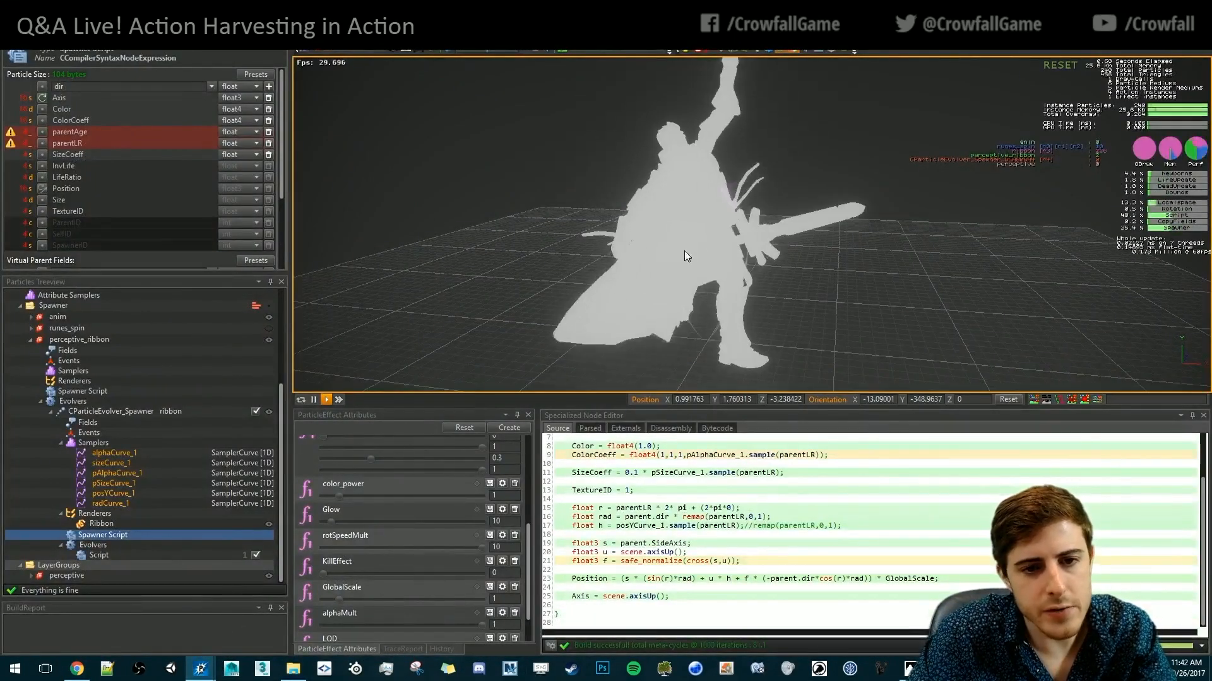
drag(699, 256, 714, 420)
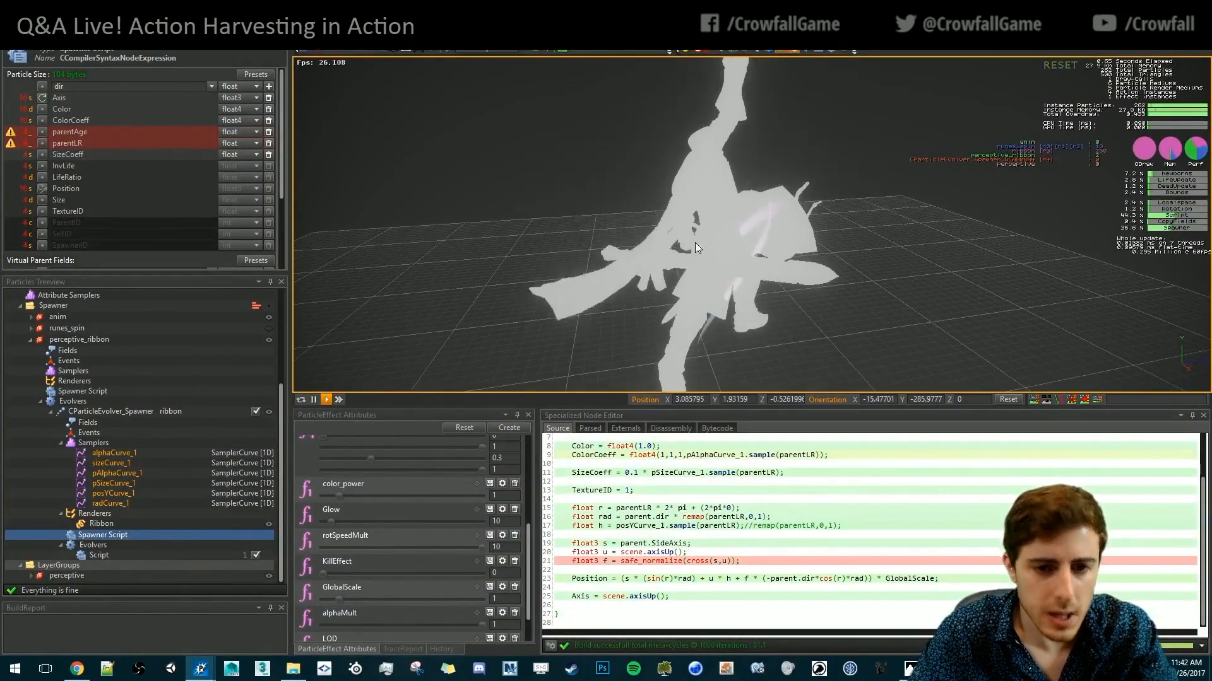
drag(718, 263, 672, 237)
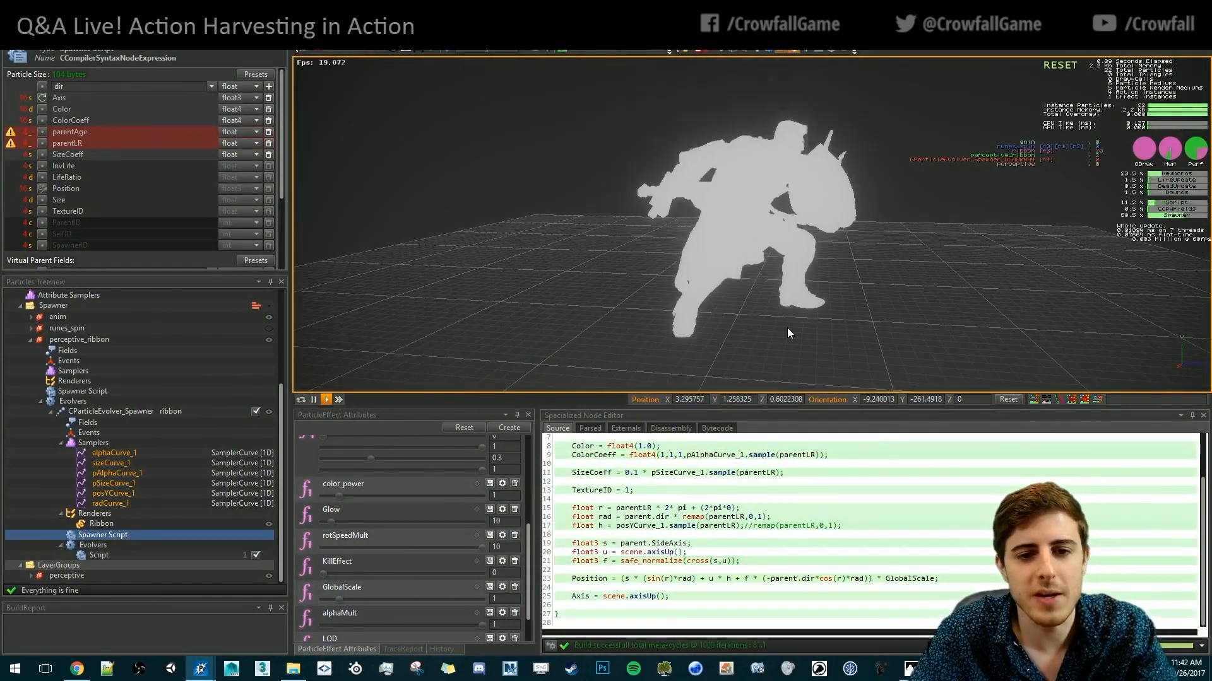
drag(762, 332, 646, 304)
scroll(438, 526, up, 3)
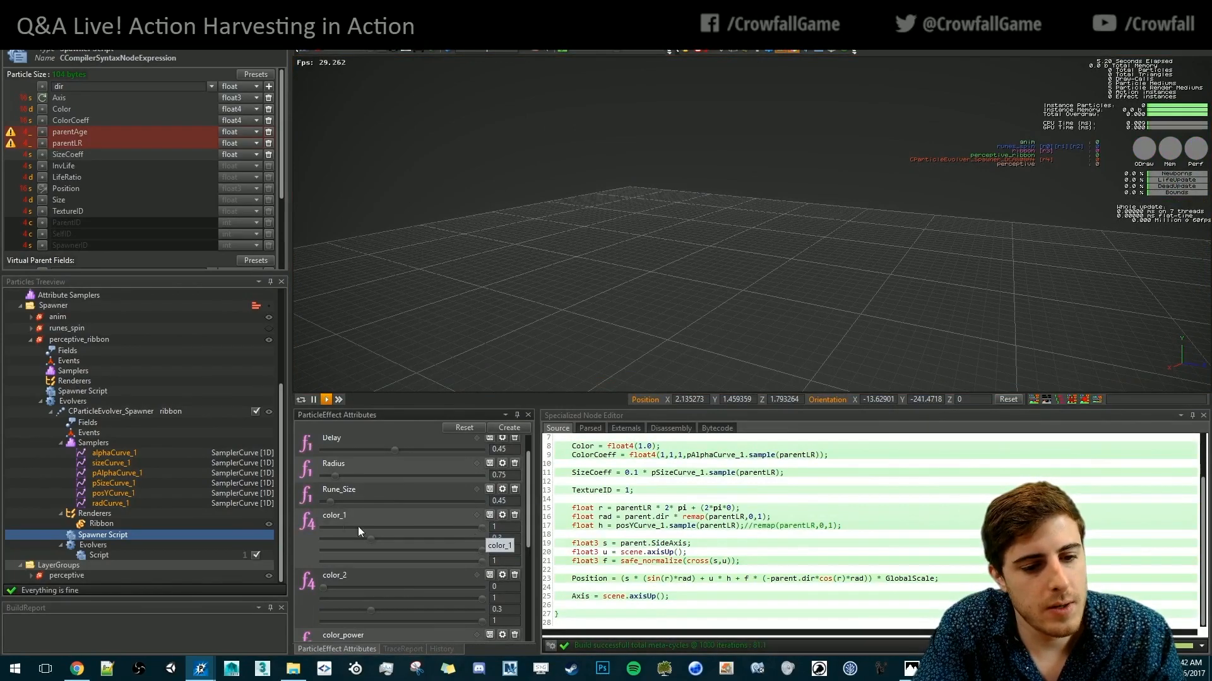
click(511, 321)
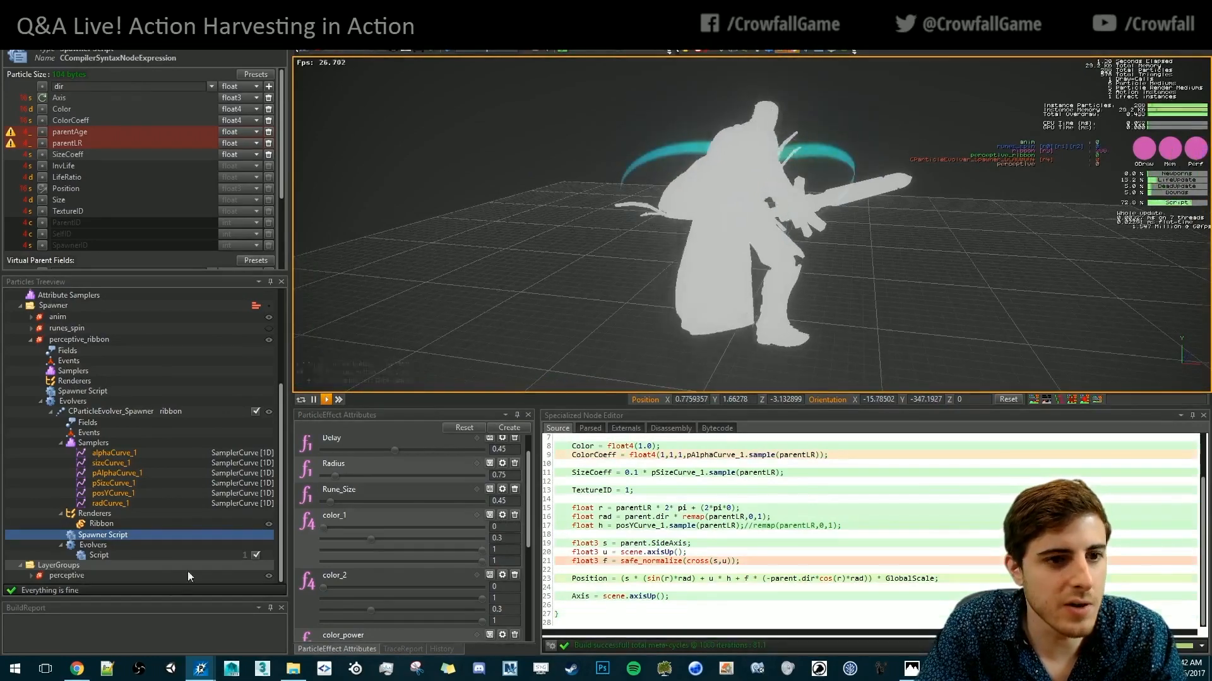
click(77, 668)
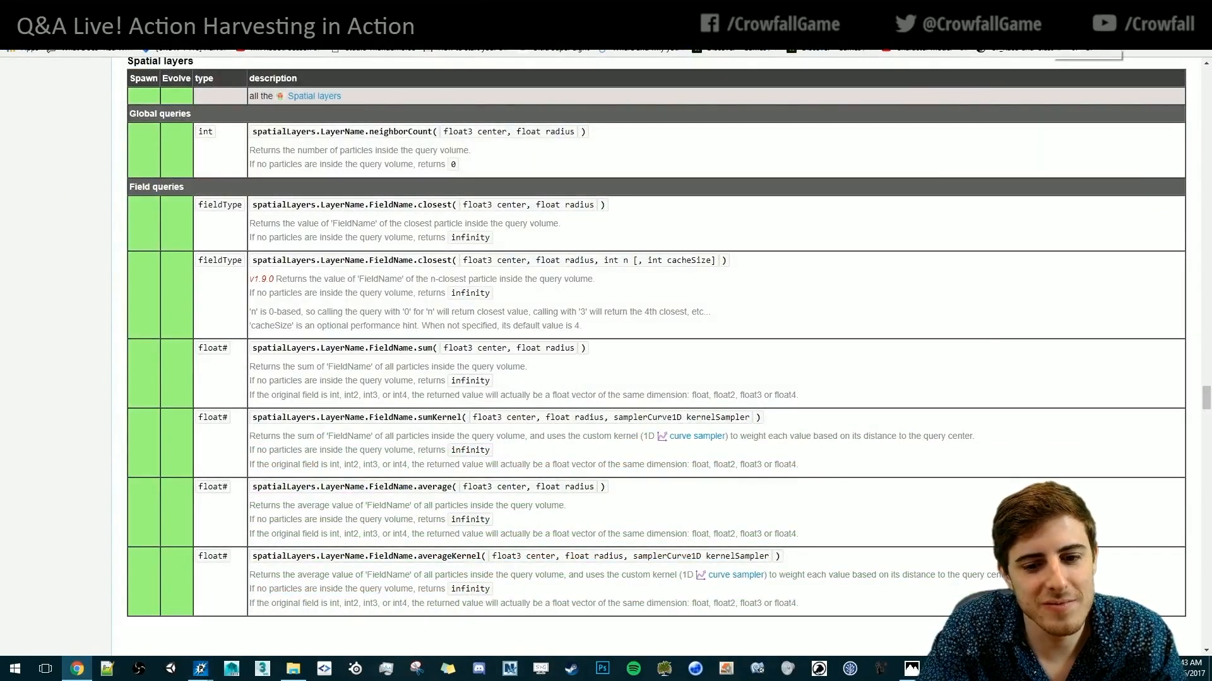
key(alt+Tab)
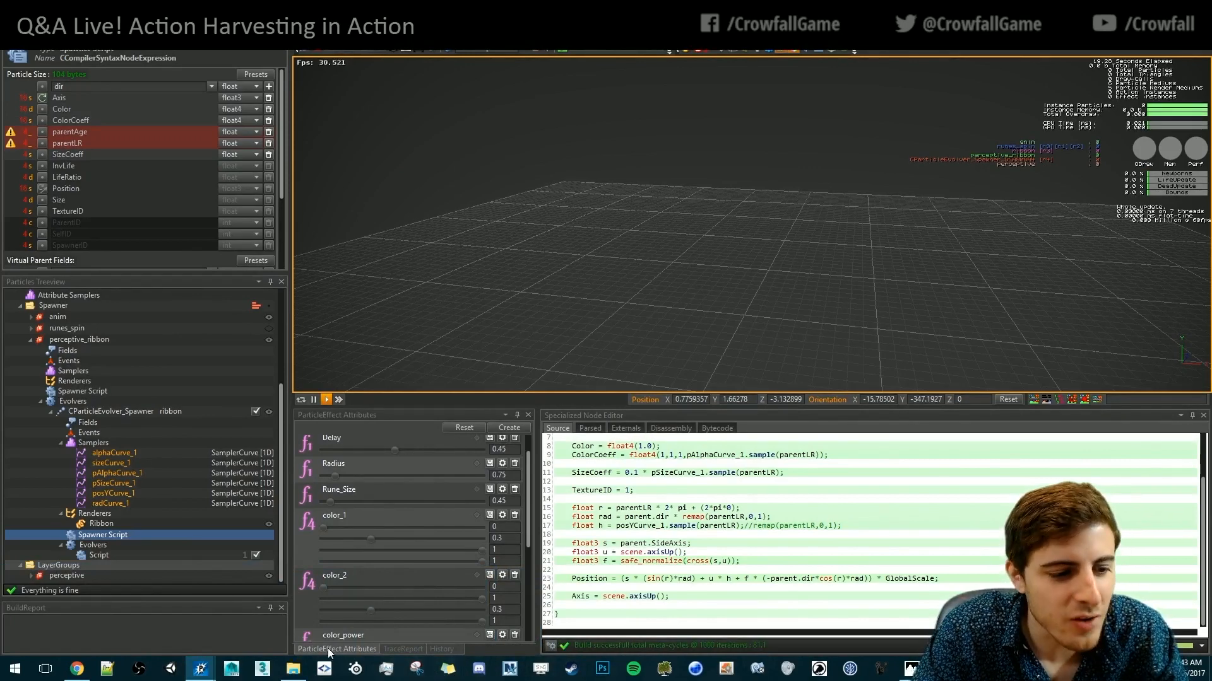
click(16, 670)
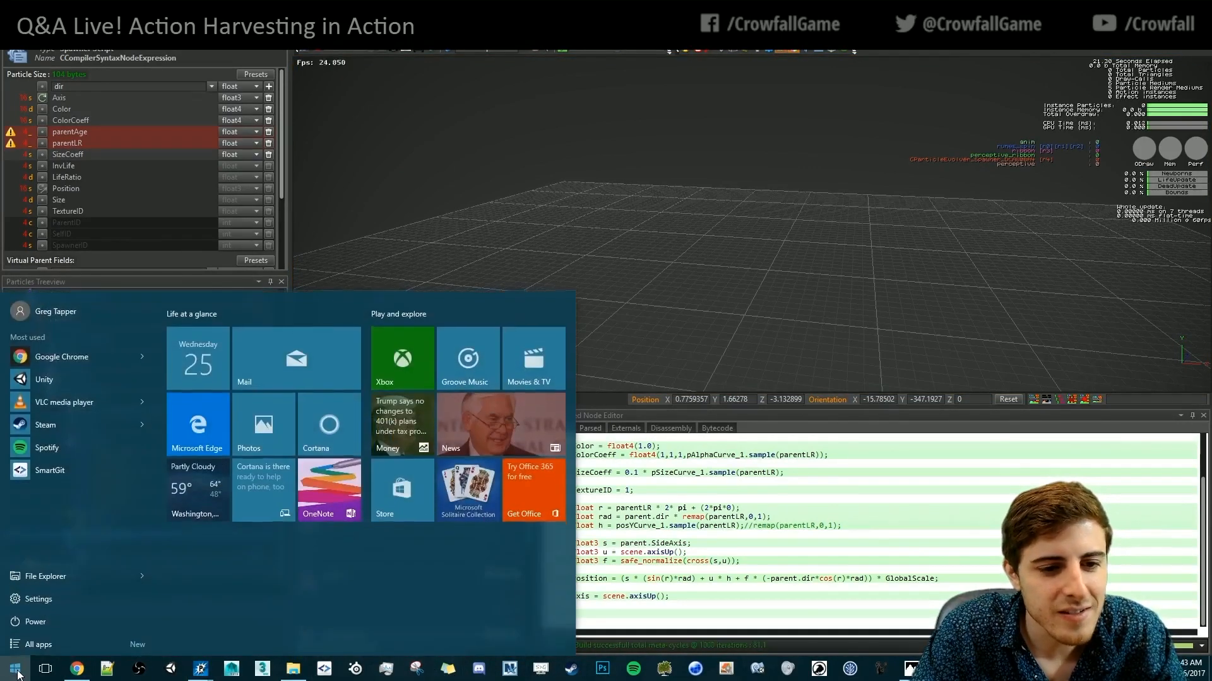
click(495, 203)
key(space)
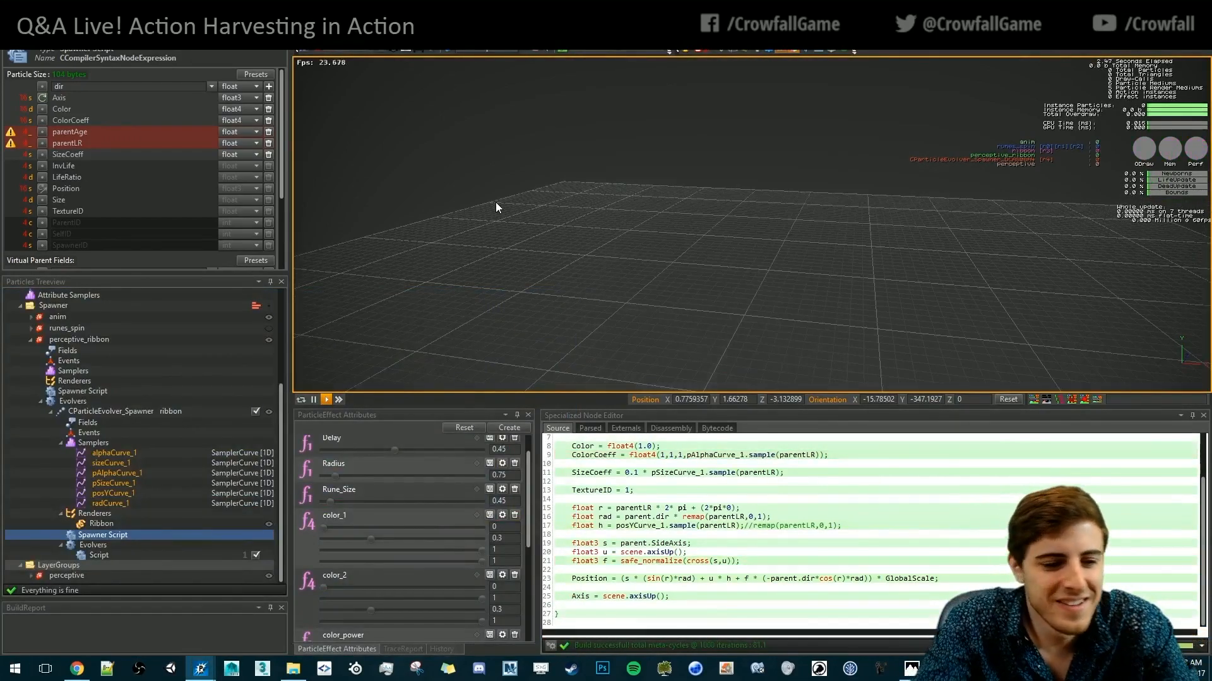
Try to search Windows for popcorn, and clear the search text
click(3, 676)
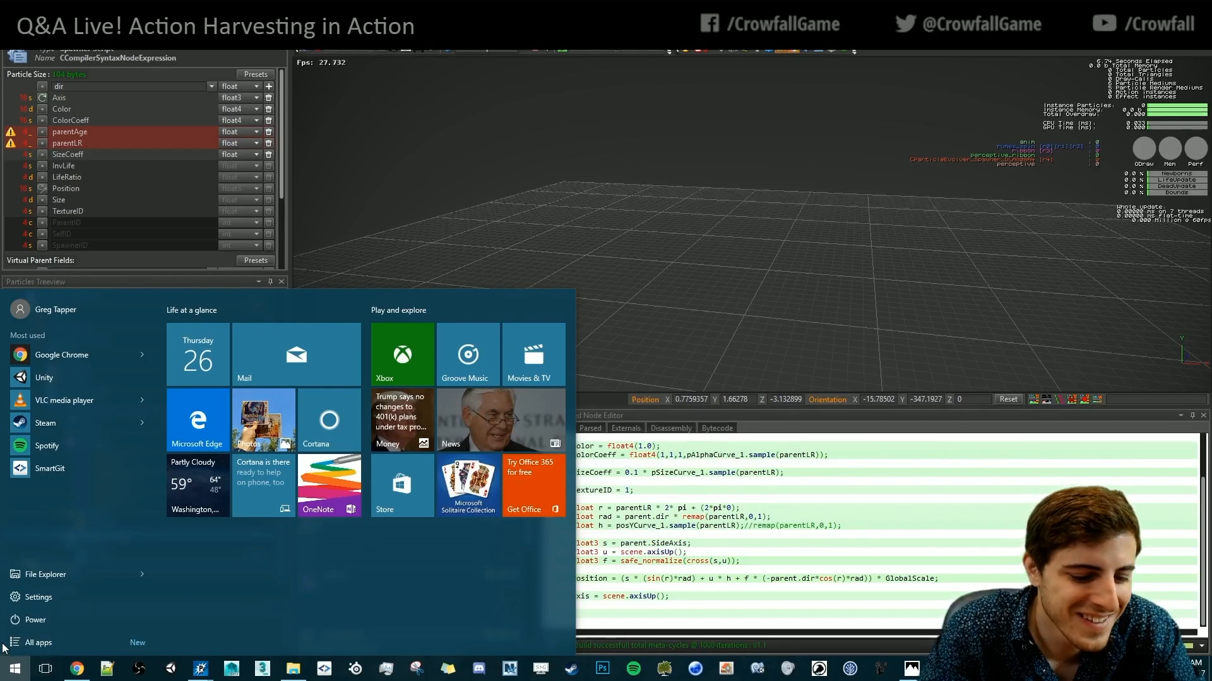
text(popcorn)
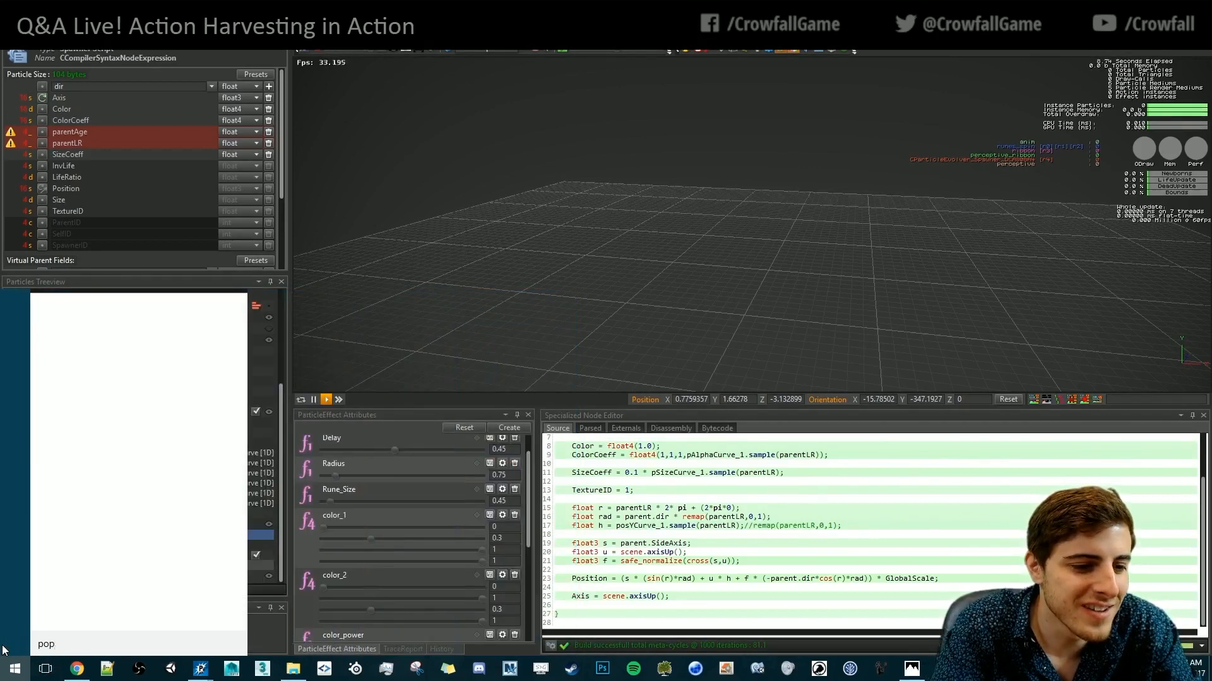
key(BackSpace)
key(BackSpace)
key(BackSpace)
key(BackSpace)
key(BackSpace)
key(BackSpace)
key(BackSpace)
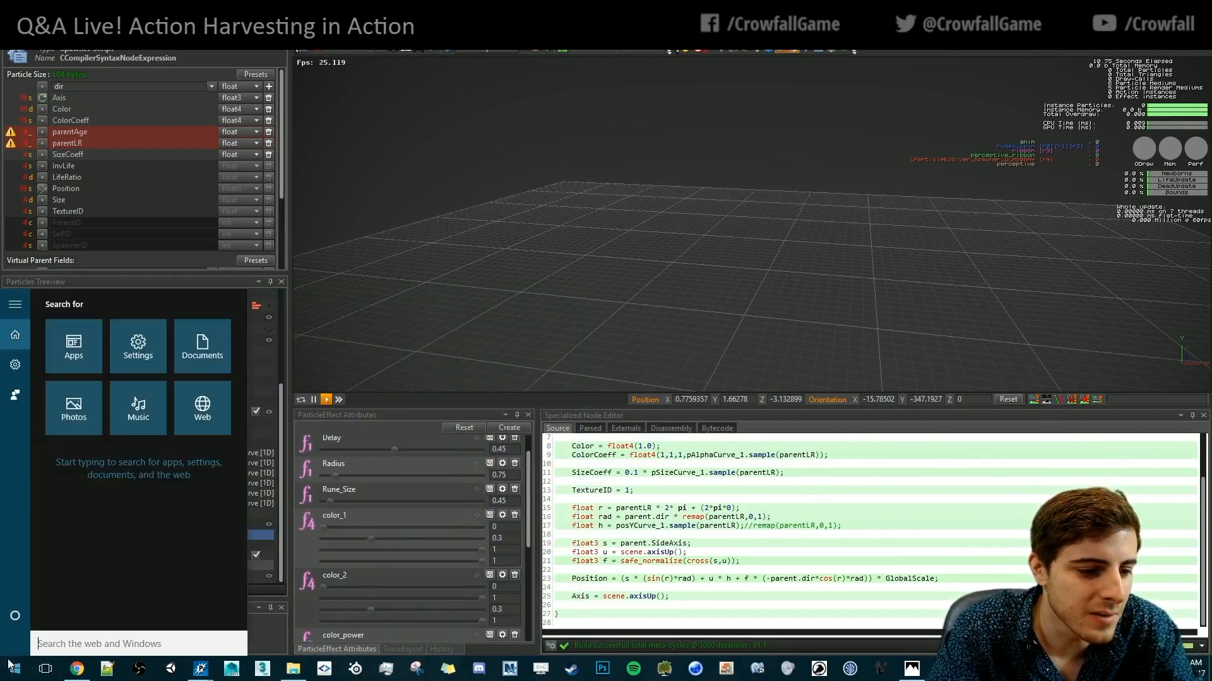
click(12, 670)
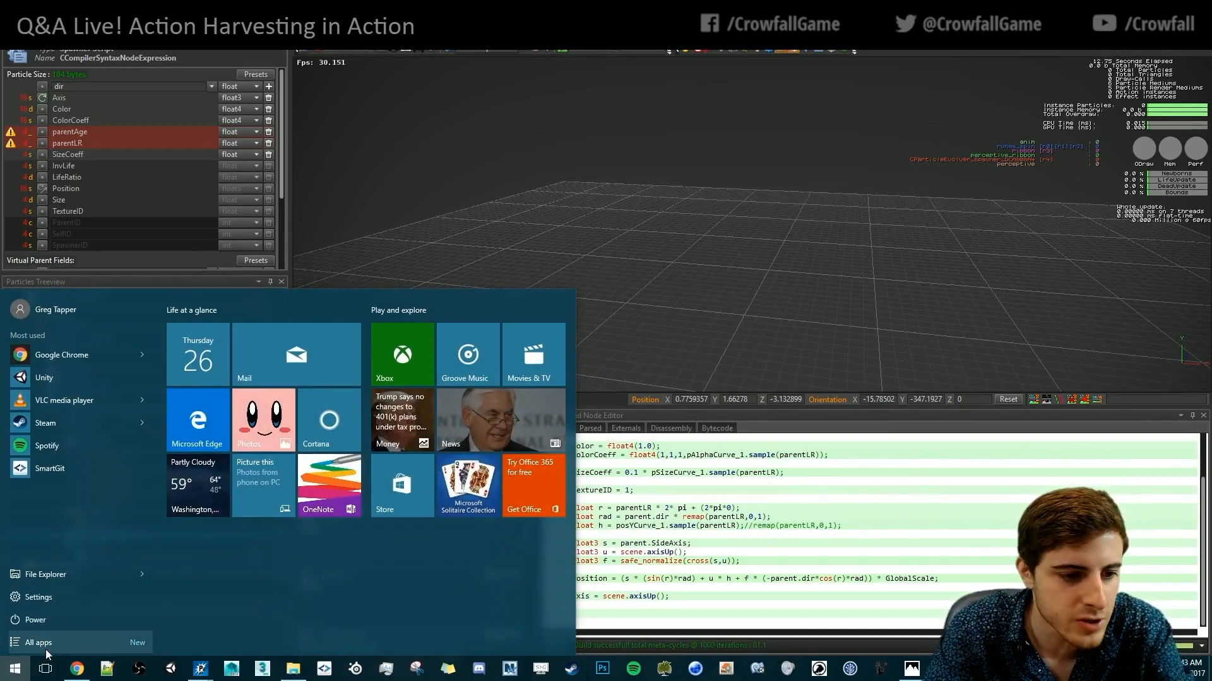
key(super)
key(super)
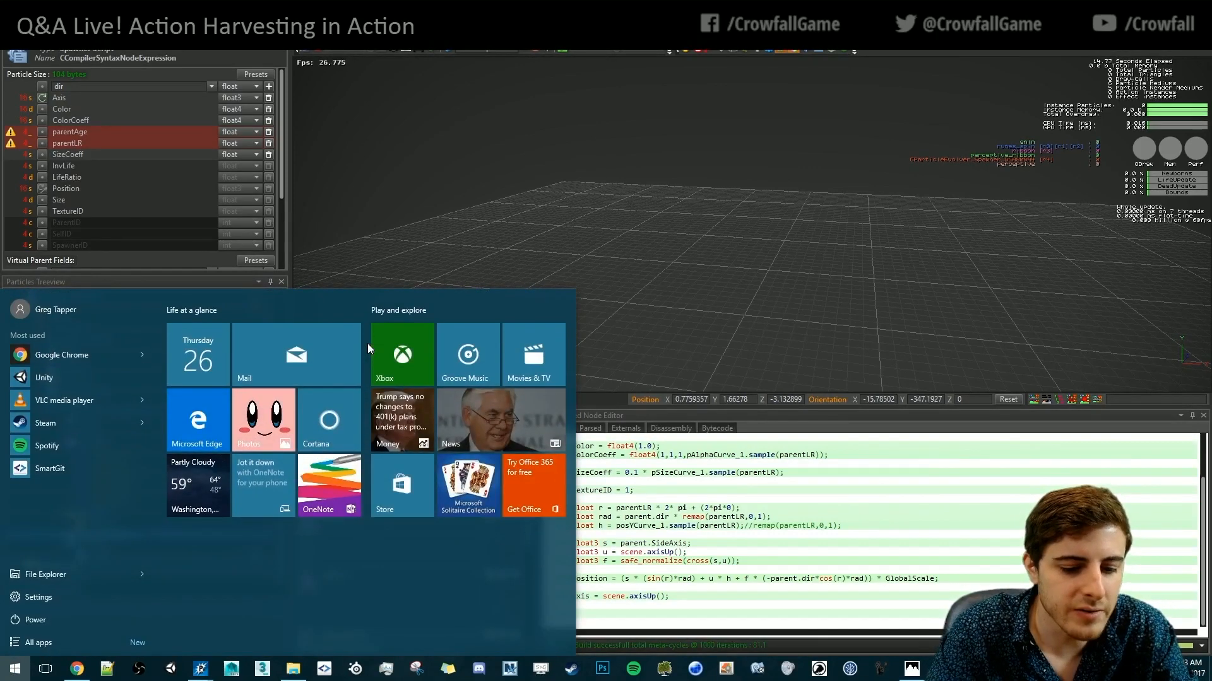
key(super)
key(super)
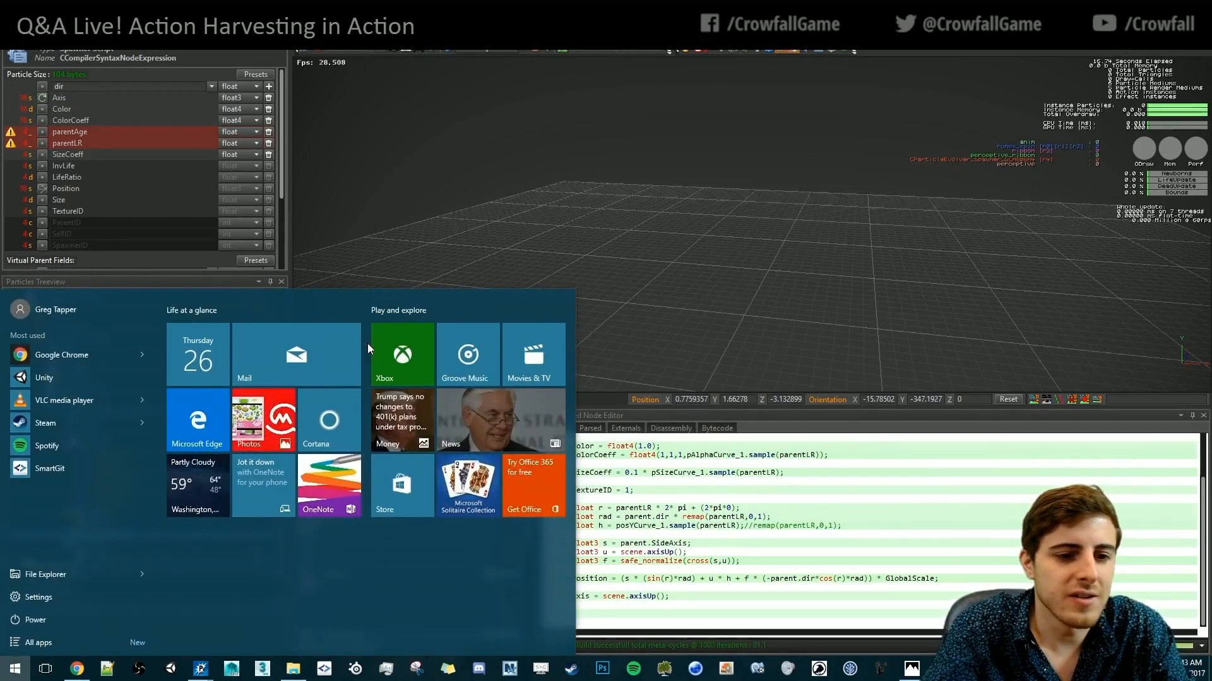
key(super)
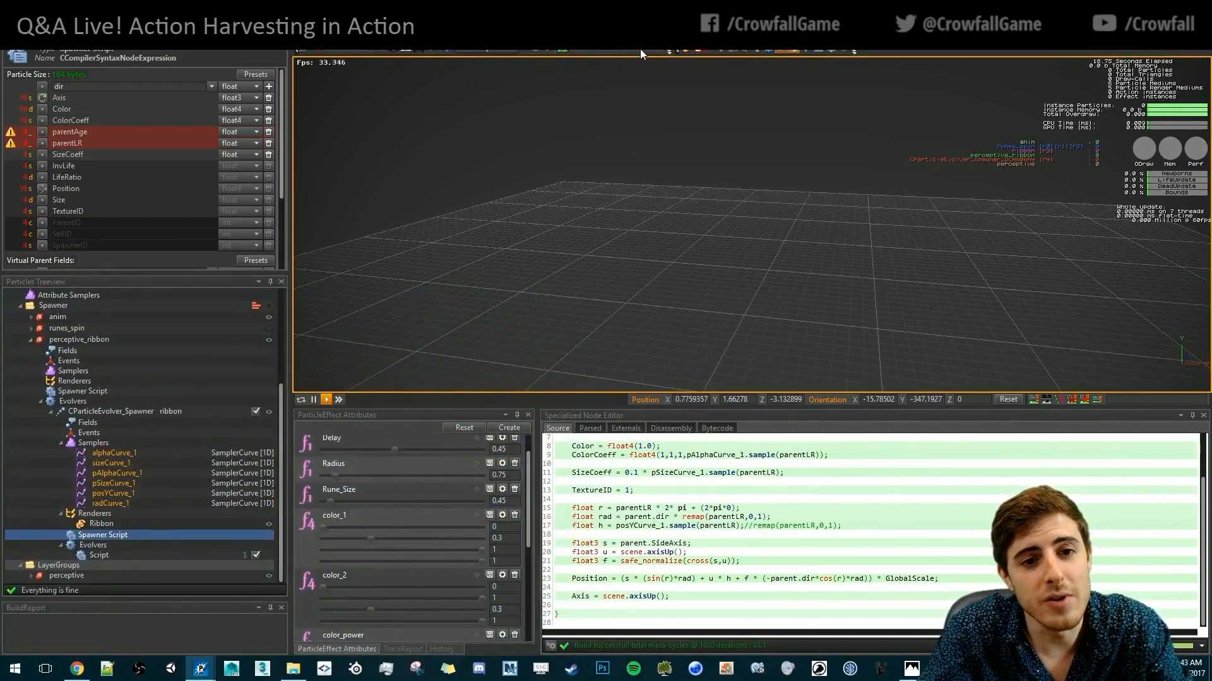
click(640, 48)
click(694, 143)
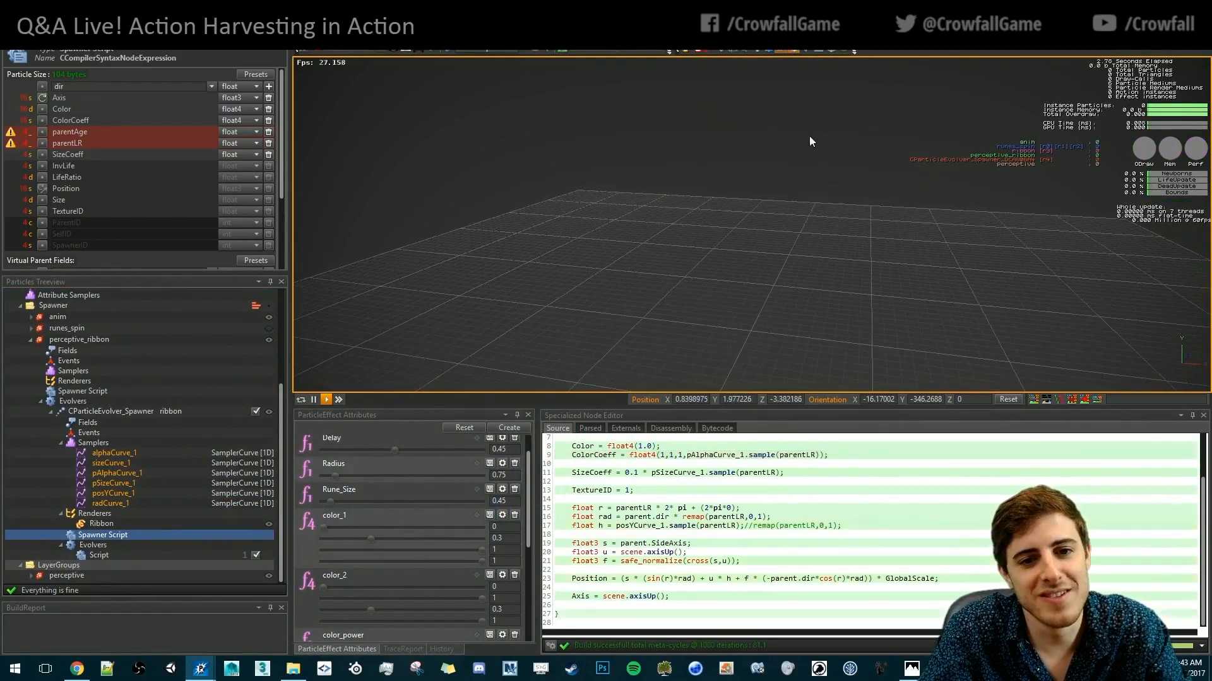
alt+right_drag(800, 262, 816, 277)
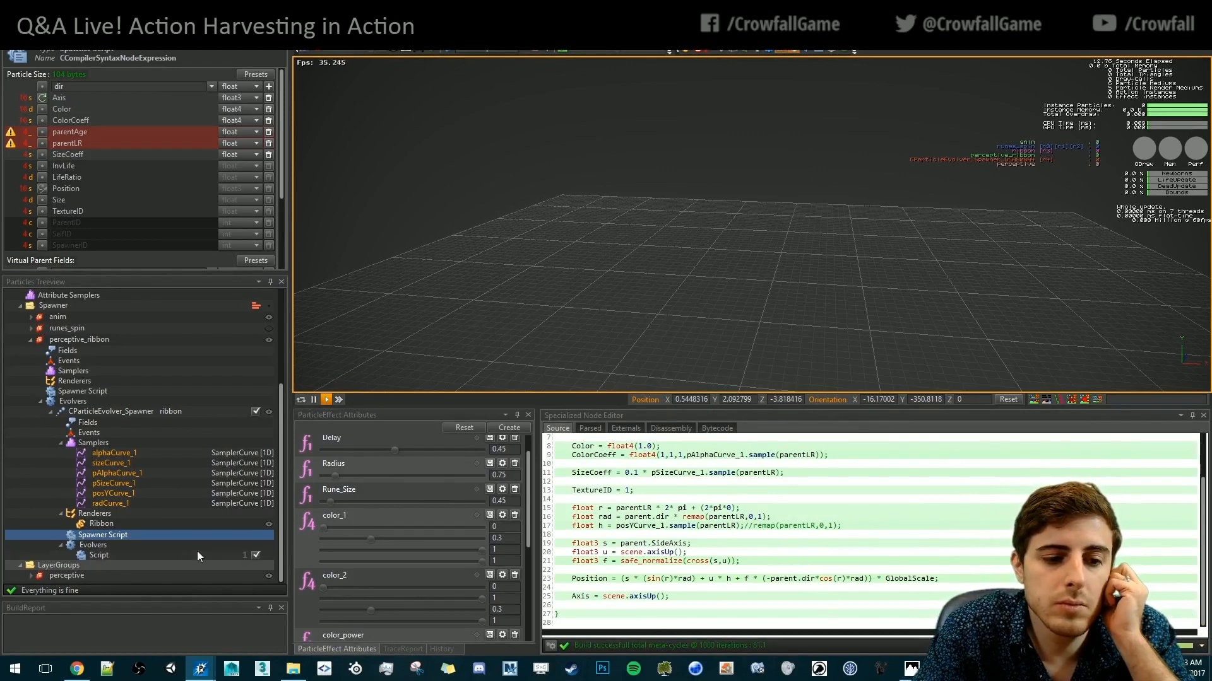
Multiply the SizeCoeff expression by GlobalScale in the ribbon's Spawner Script, ahead of the semicolon
scroll(424, 578, up, 1)
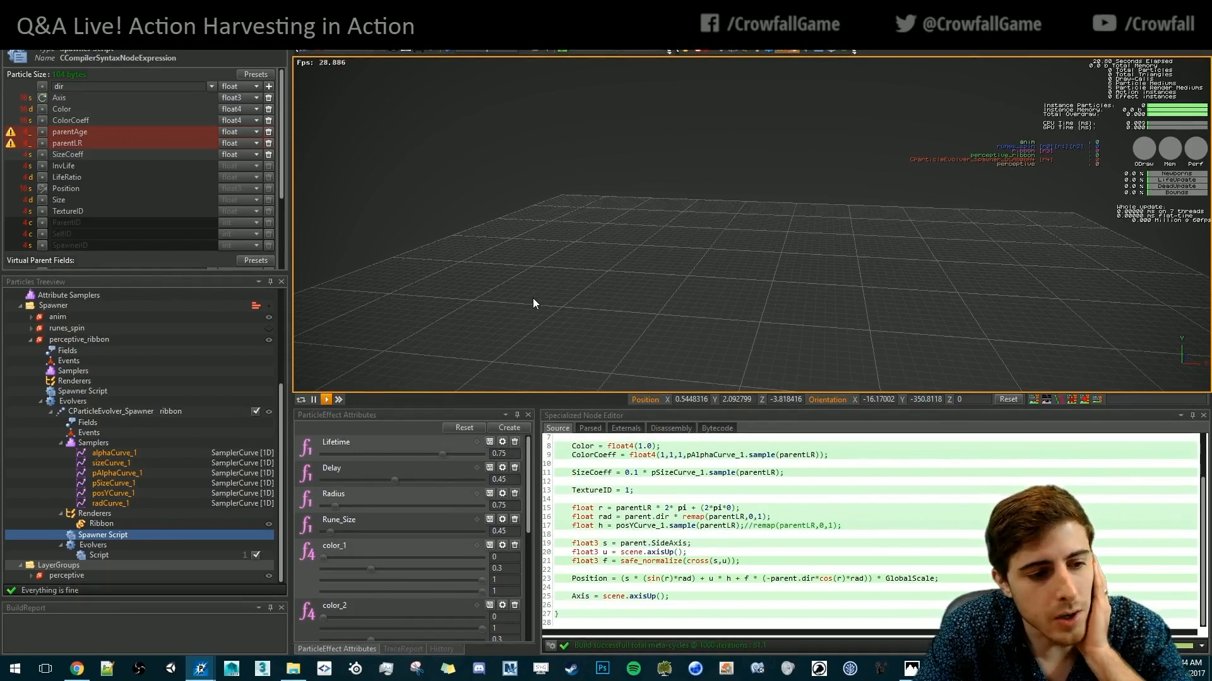
scroll(455, 603, down, 10)
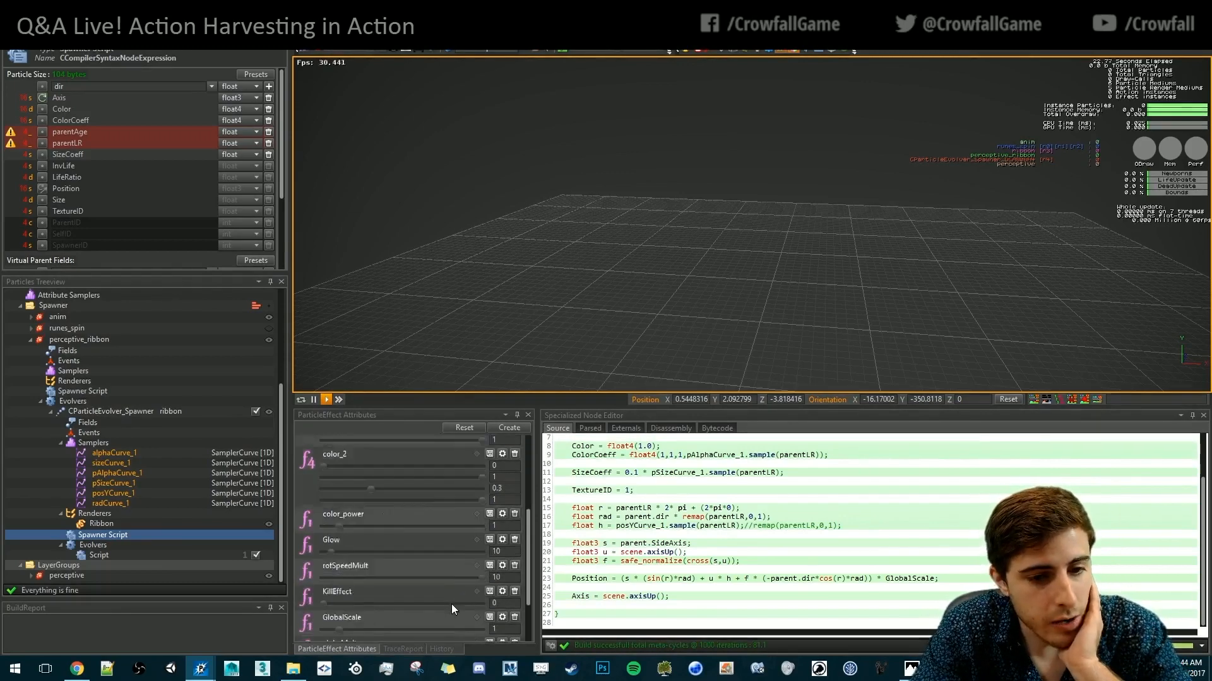
click(828, 540)
scroll(828, 540, up, 2)
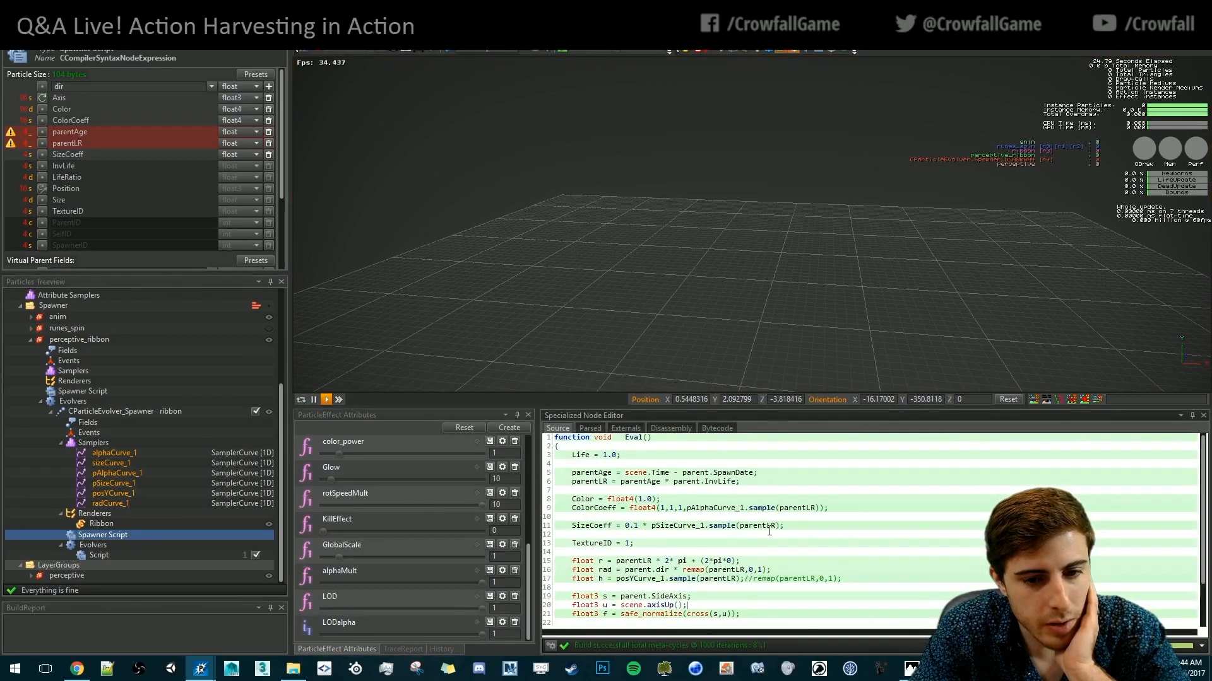
text(*G)
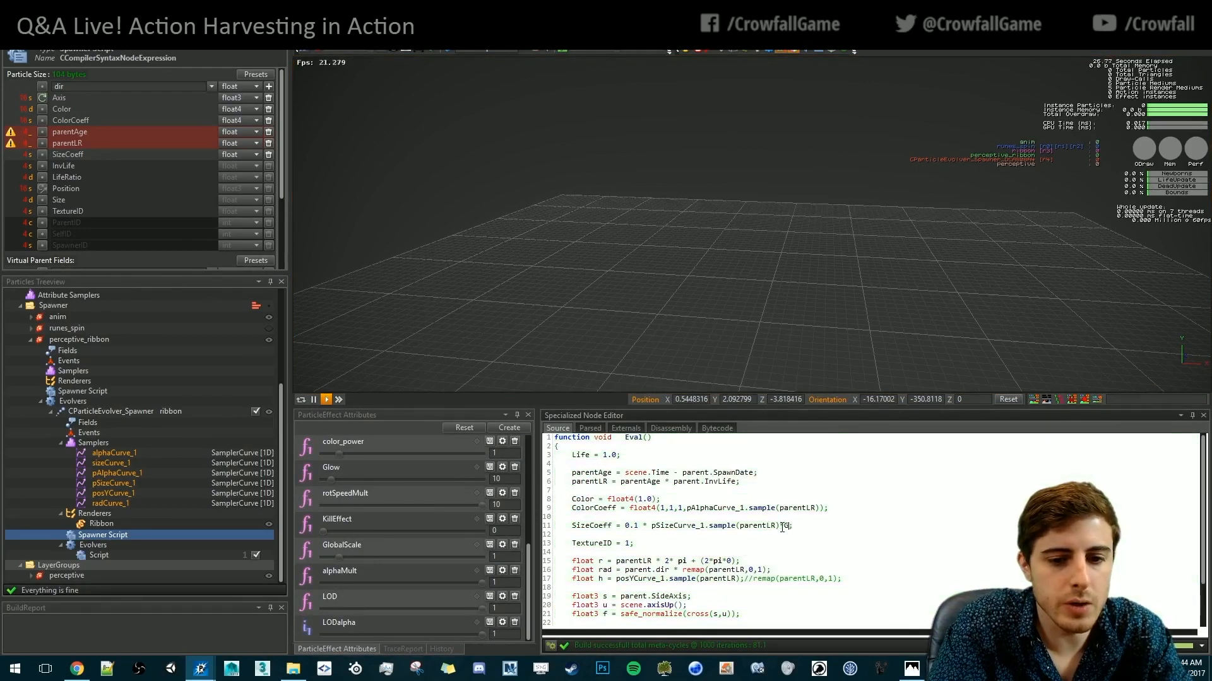
text(lobalScale)
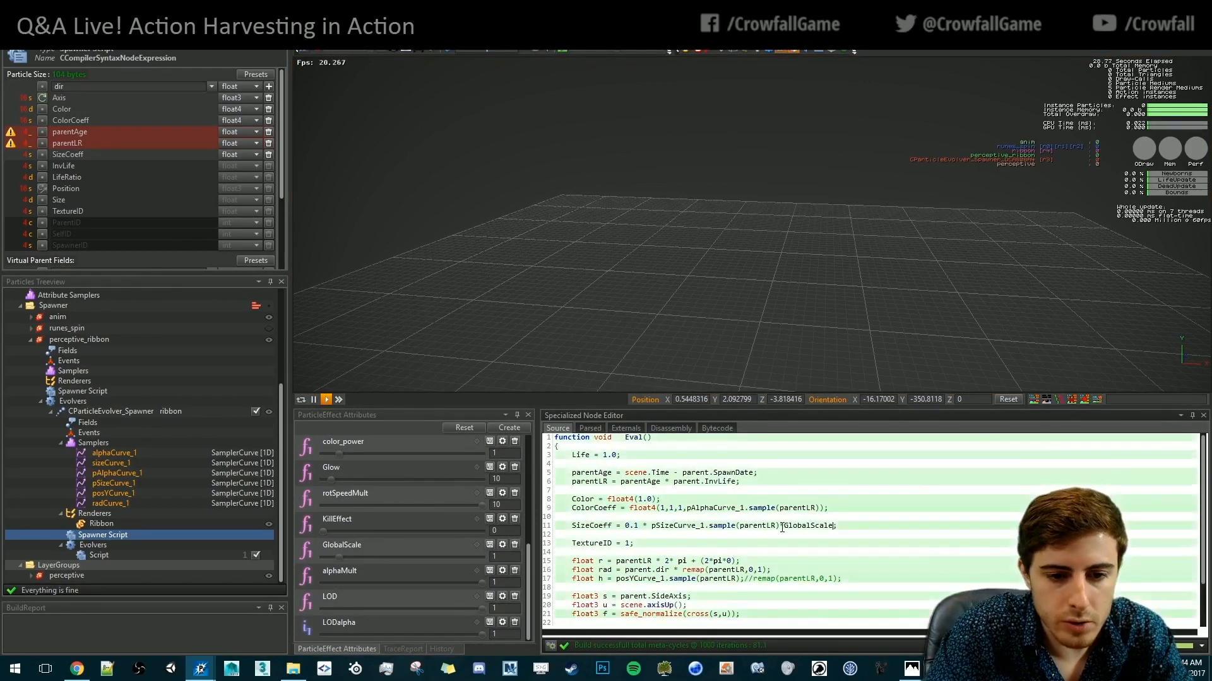
scroll(792, 521, down, 2)
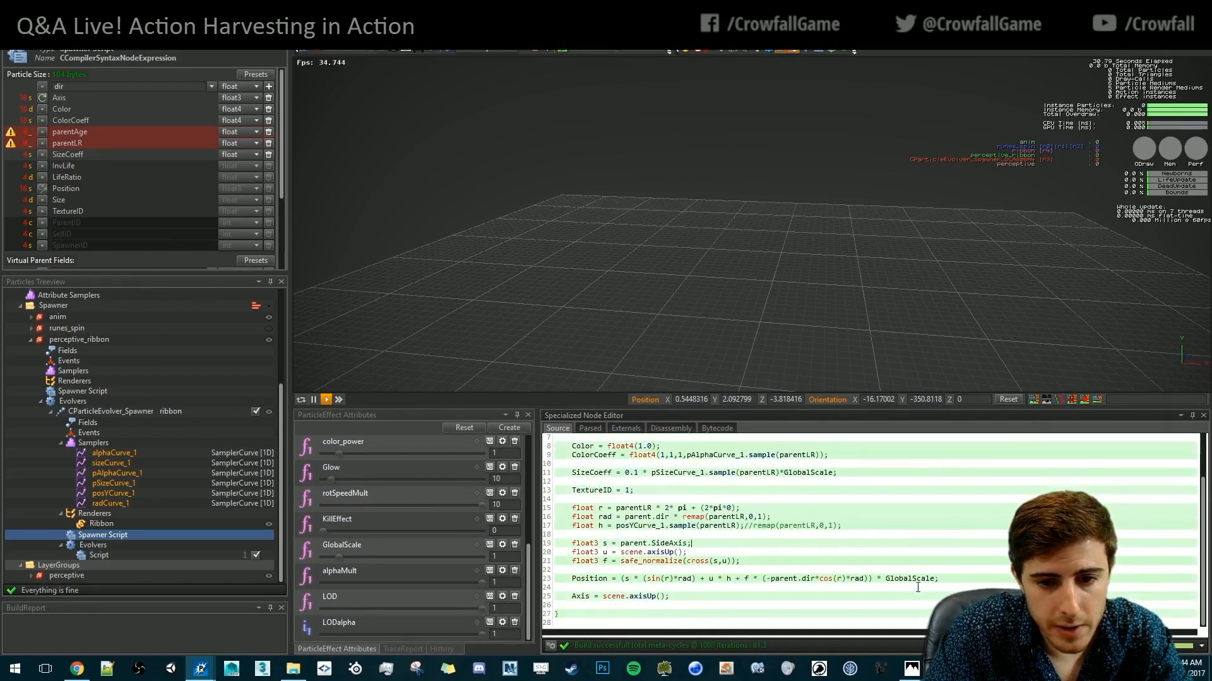
scroll(814, 574, up, 2)
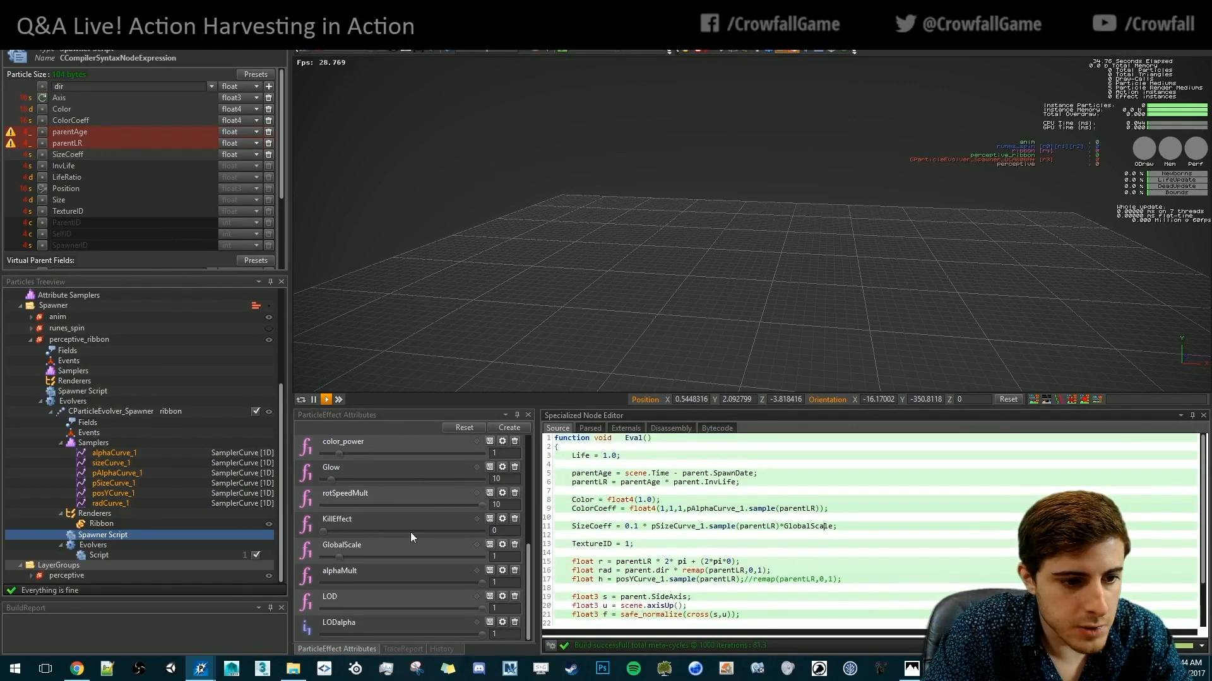
Check the ribbon's evolver script, return to its Spawner Script, and hide the Model3D_1 character in the preview
click(97, 555)
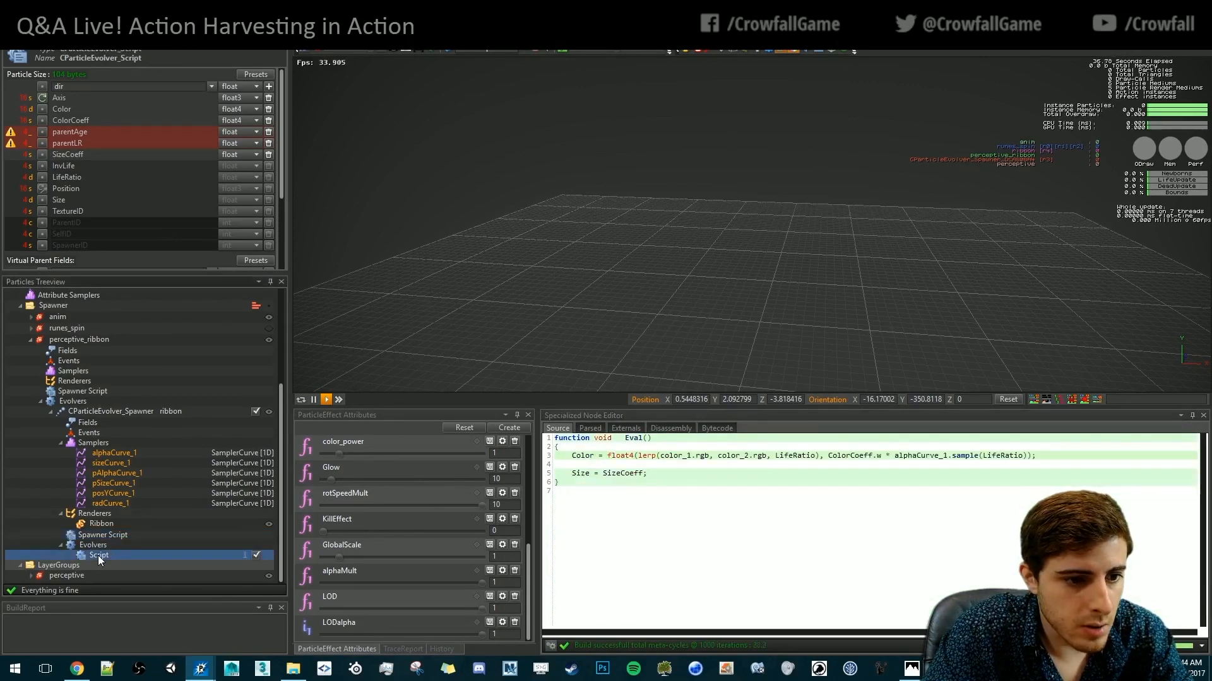
click(107, 536)
click(550, 256)
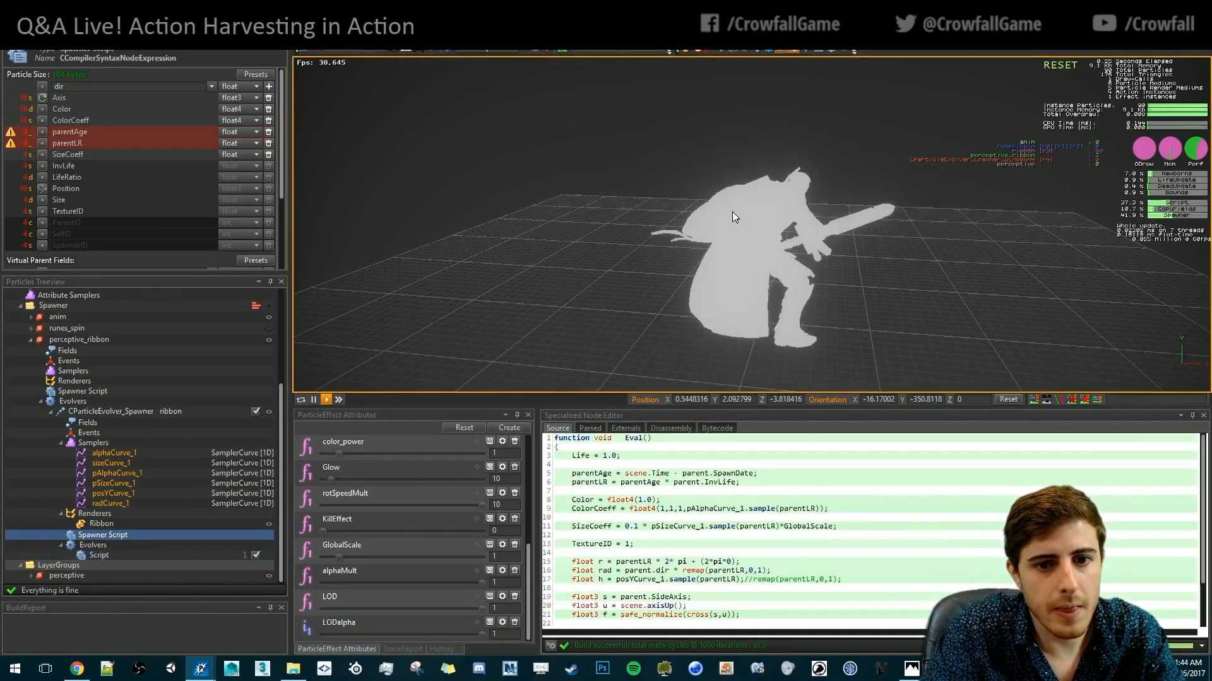
scroll(202, 369, up, 5)
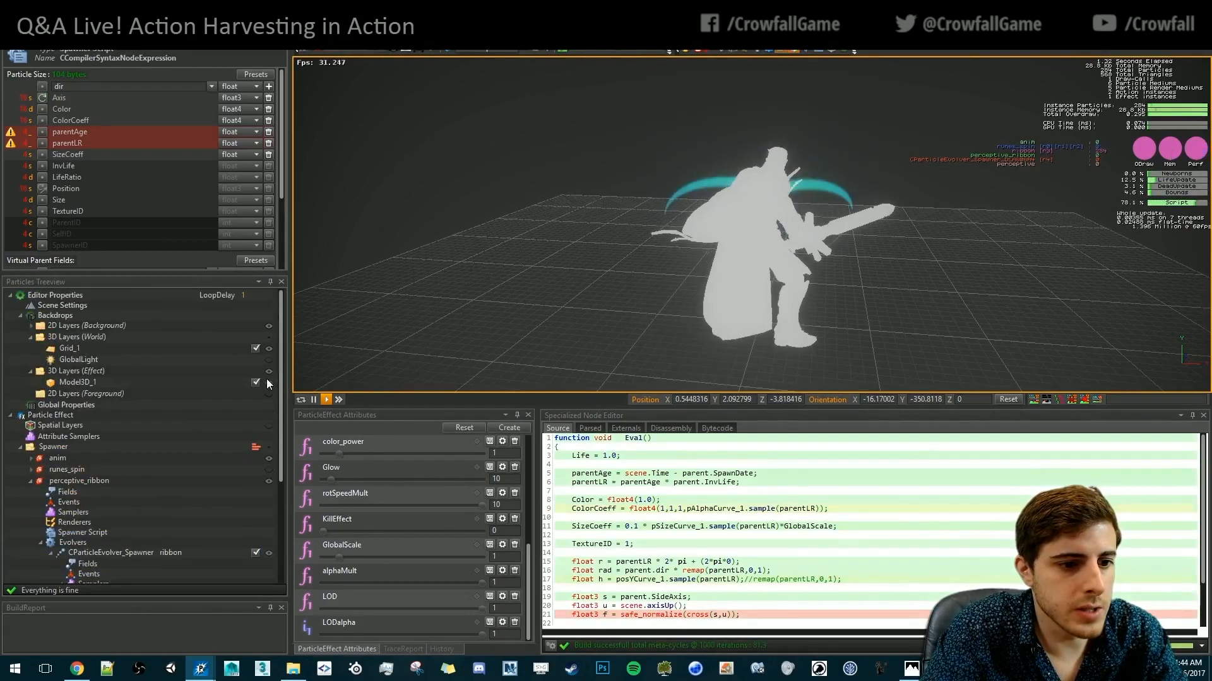
click(573, 278)
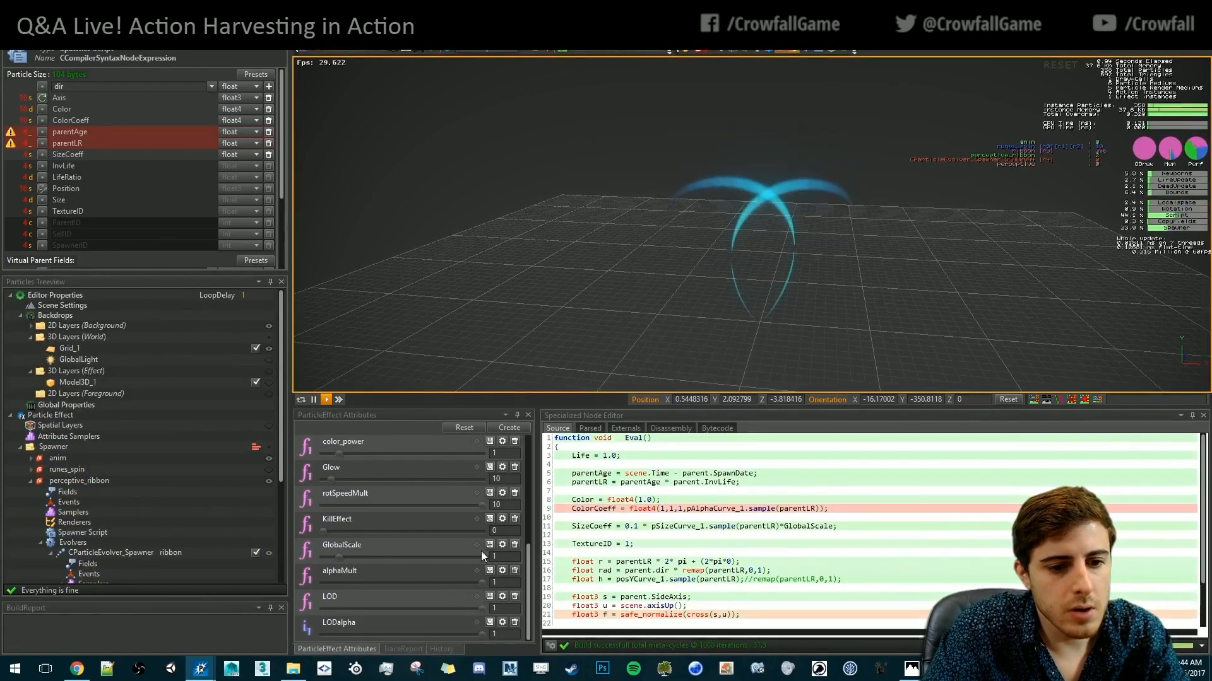
Set the effect's GlobalScale attribute to 2 and replay the ribbon effect
drag(500, 557, 455, 555)
text(2)
key(Return)
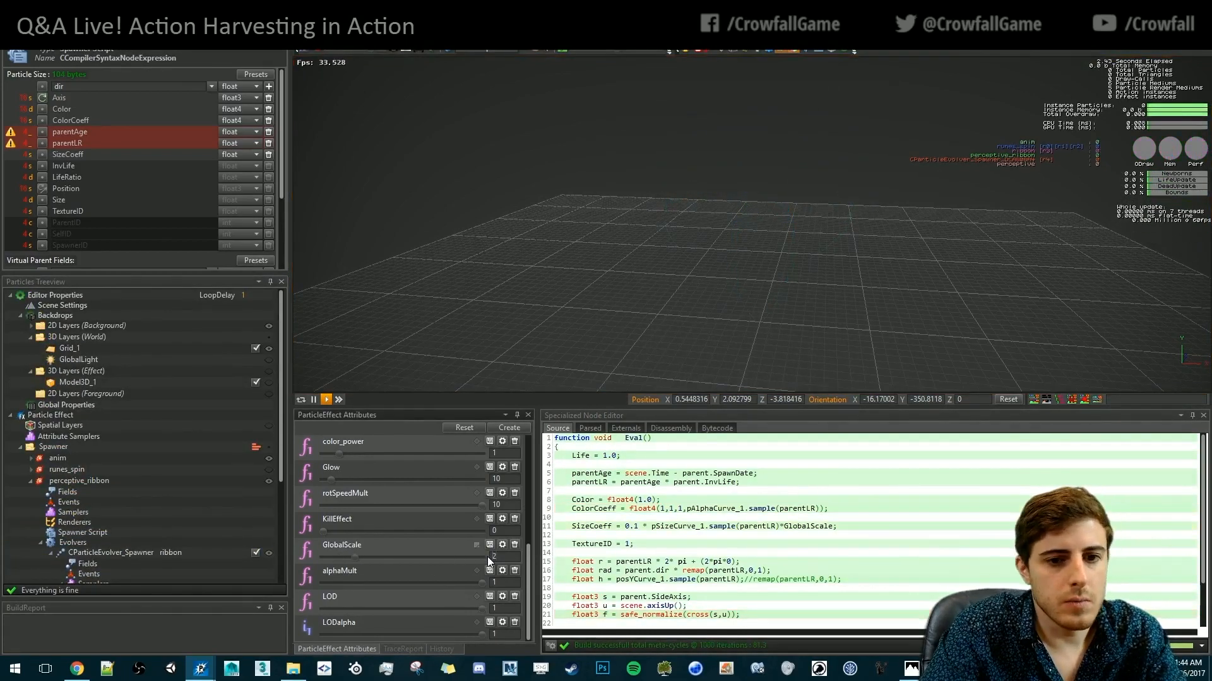
click(615, 322)
Increase GlobalScale to about 3.97, replay the ribbon from farther away, and reset the attribute to its default
alt+right_drag(729, 241, 692, 188)
drag(372, 559, 384, 557)
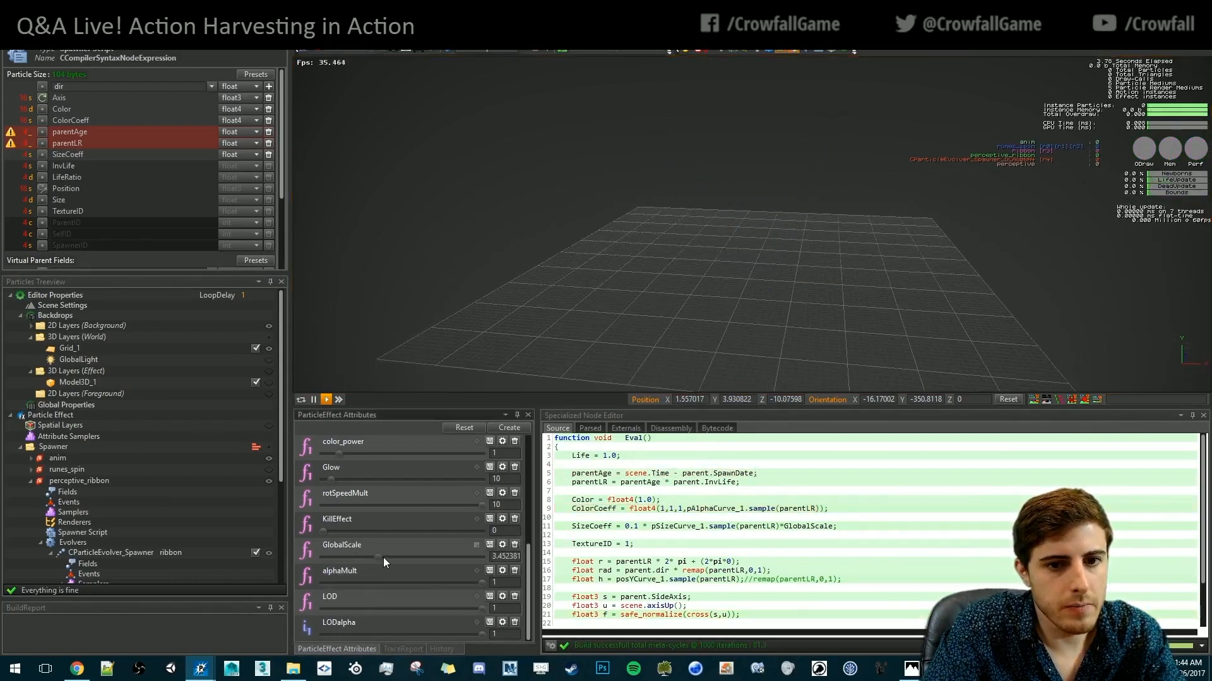
click(645, 239)
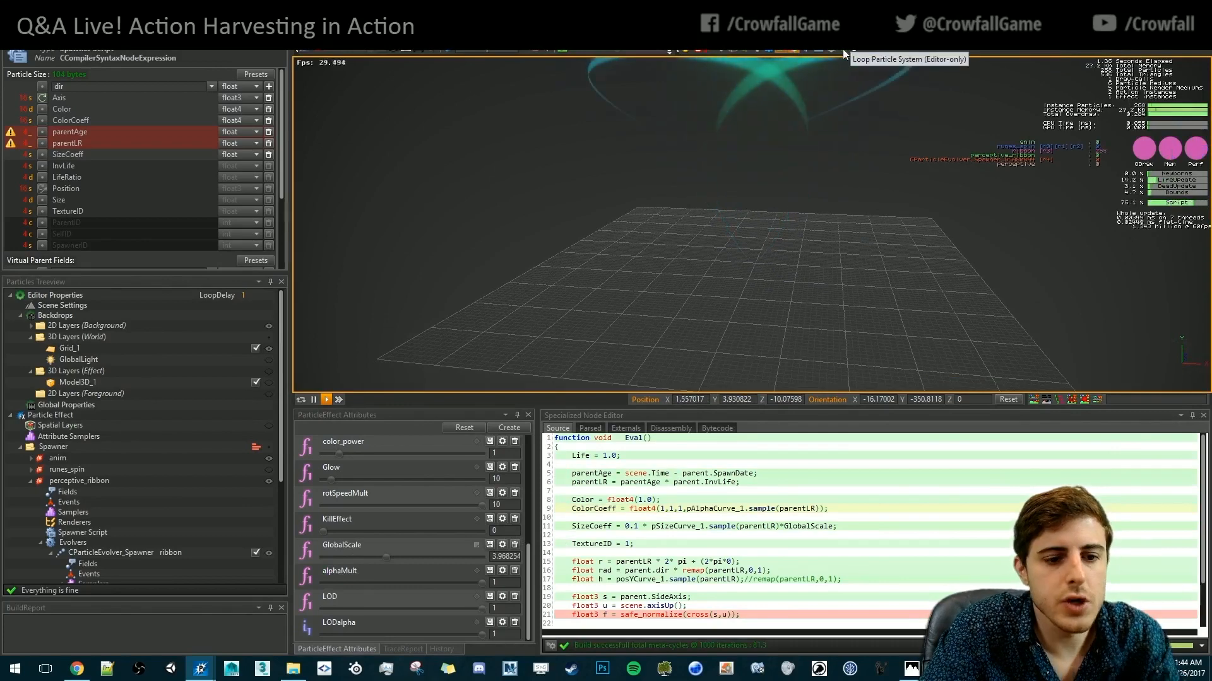
click(476, 545)
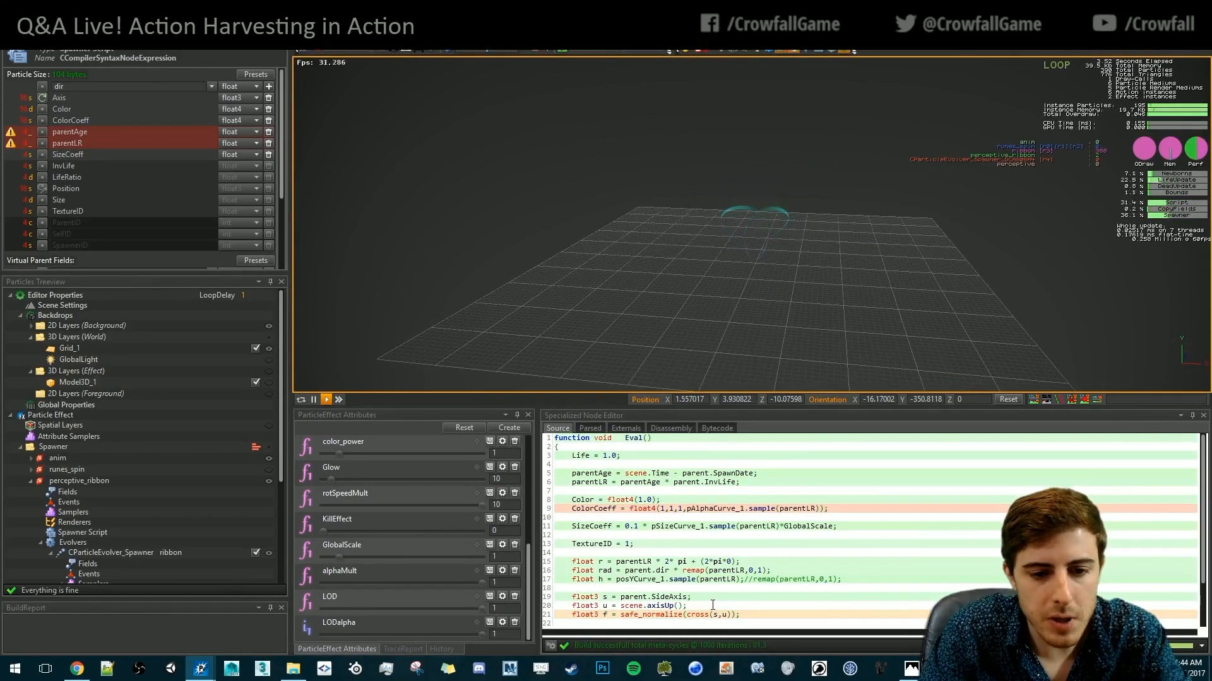
Examine the looping ribbon trails up close and from several camera angles
scroll(863, 265, up, 5)
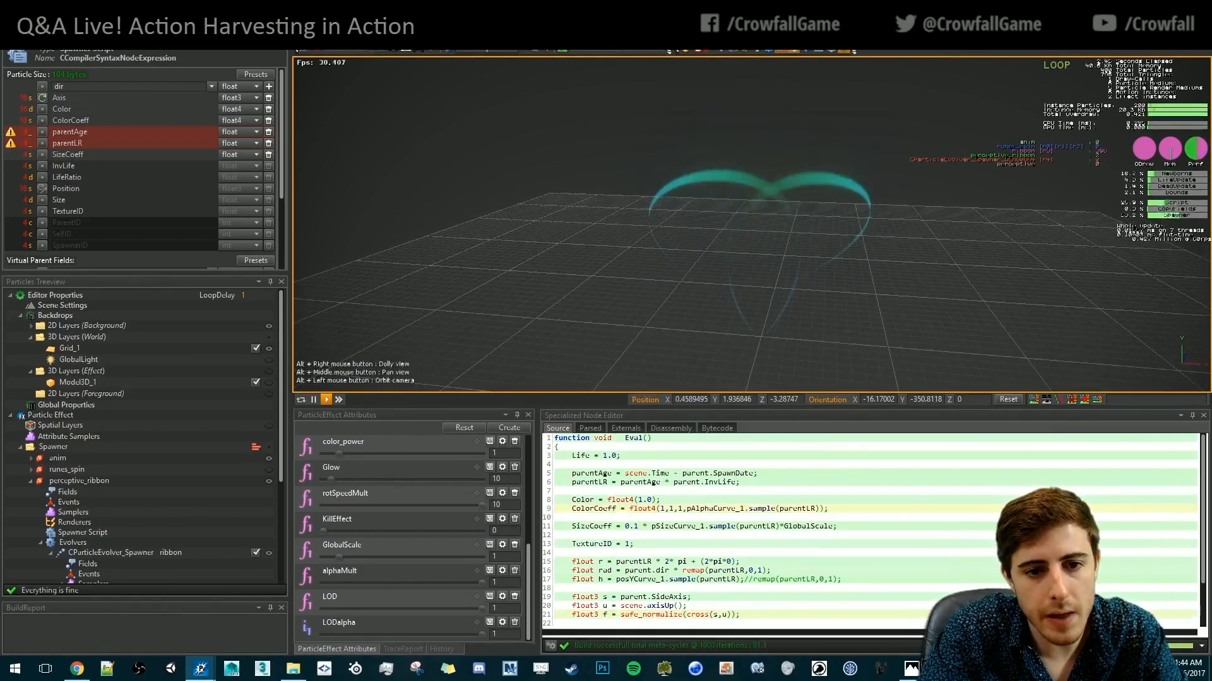
alt+drag(834, 378, 478, 339)
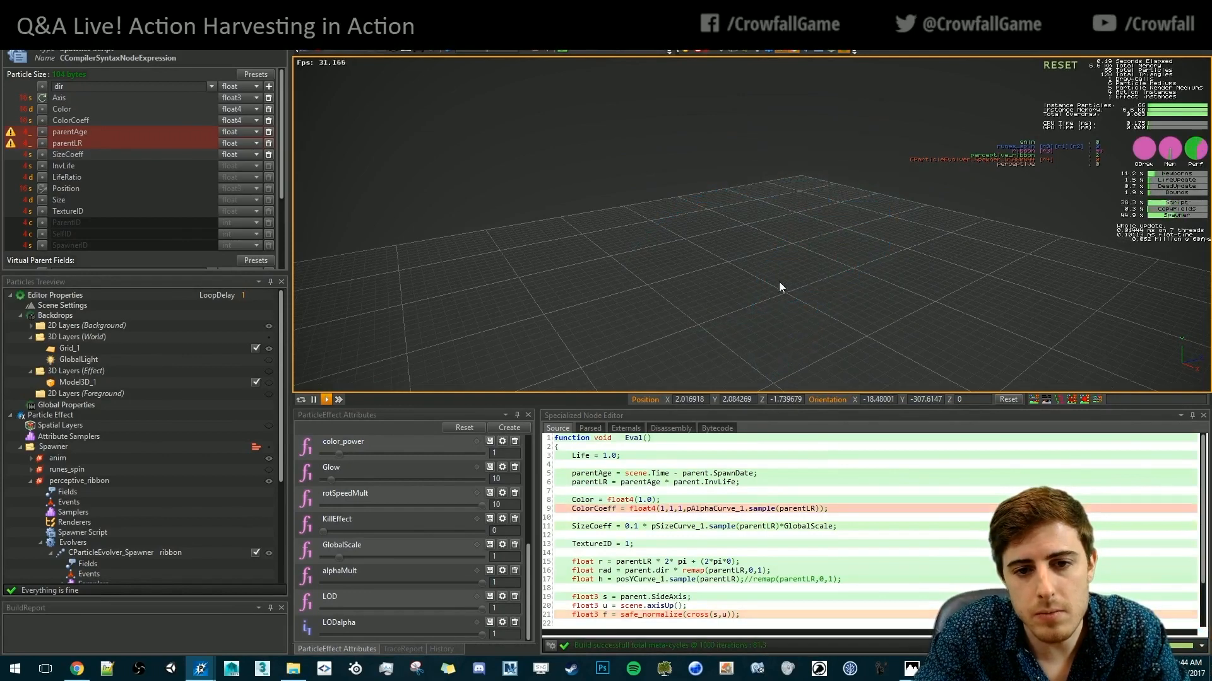
middle_drag(780, 283, 664, 200)
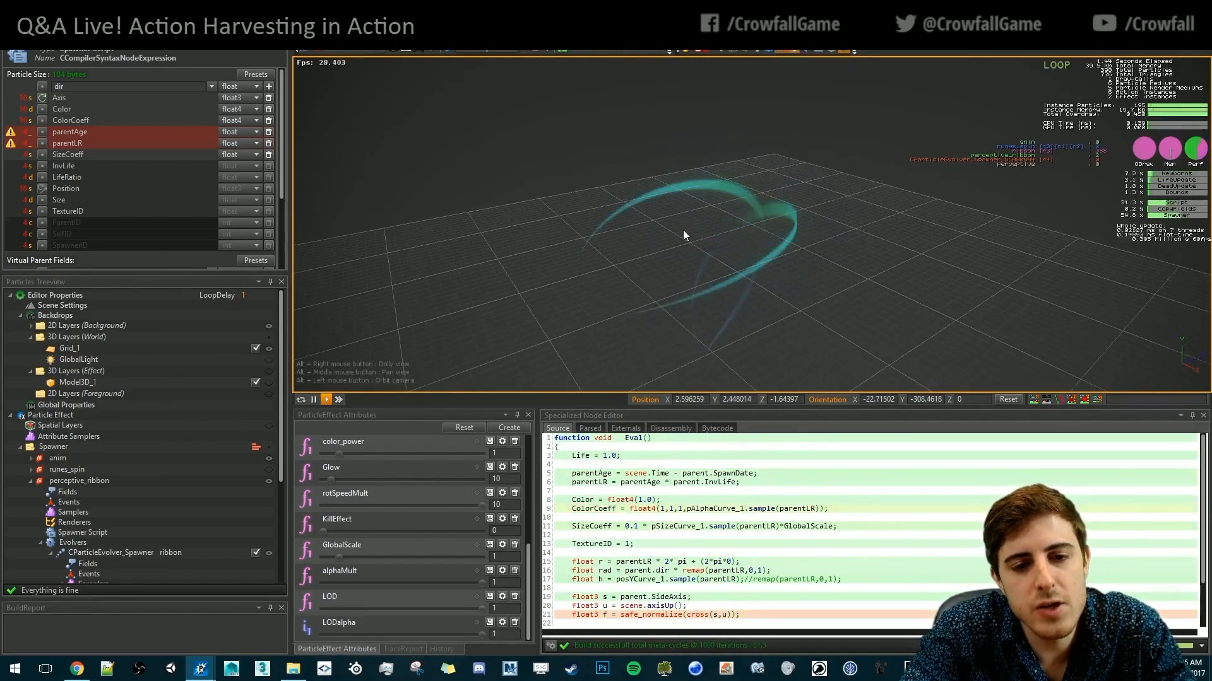
alt+drag(849, 281, 987, 295)
alt+drag(838, 323, 850, 323)
alt+middle_drag(850, 323, 860, 320)
alt+drag(860, 319, 827, 266)
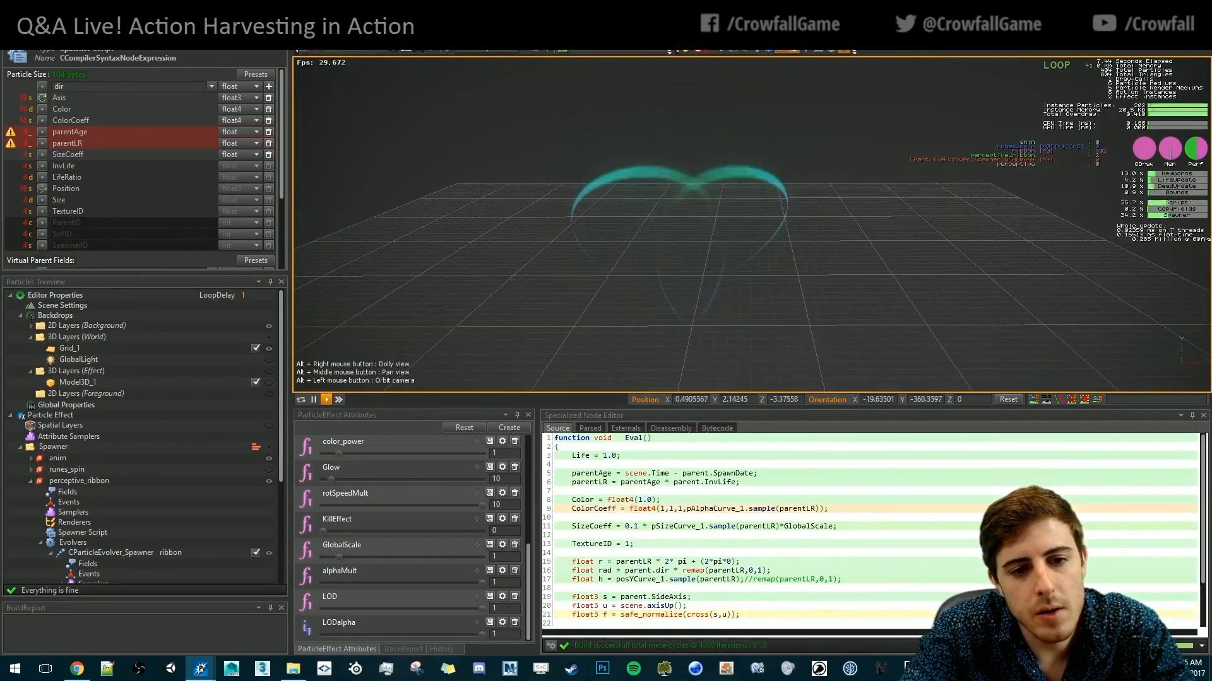
alt+right_drag(827, 265, 823, 201)
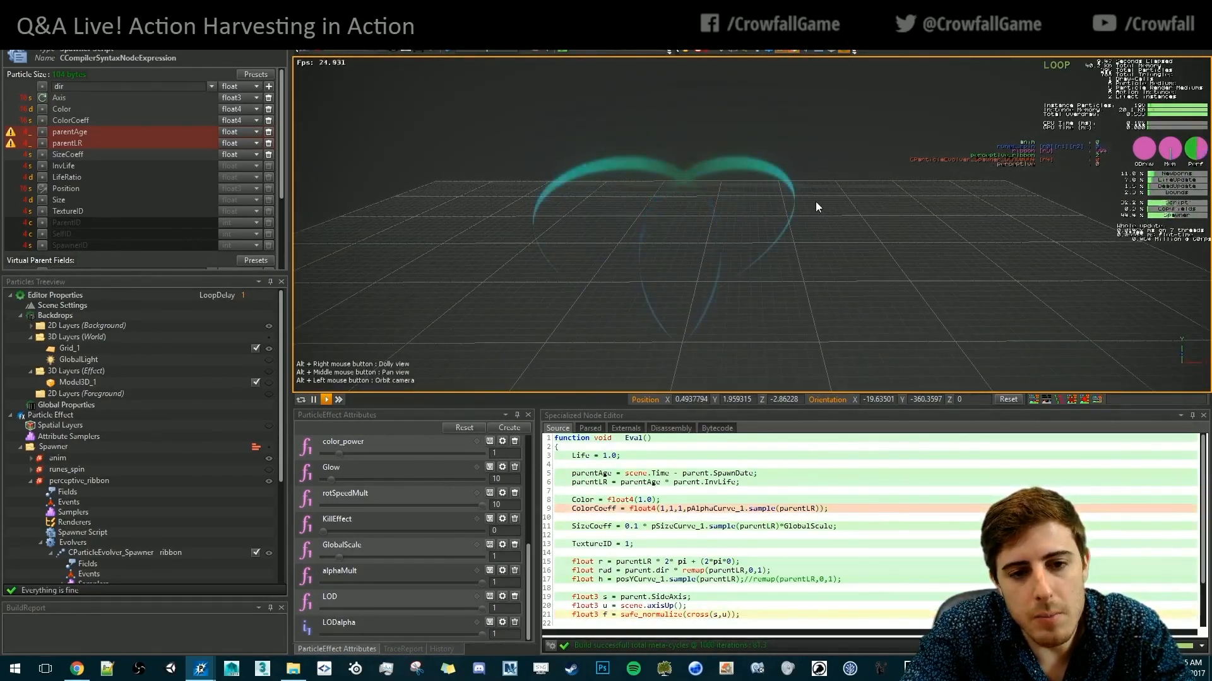
alt+middle_drag(810, 257, 885, 278)
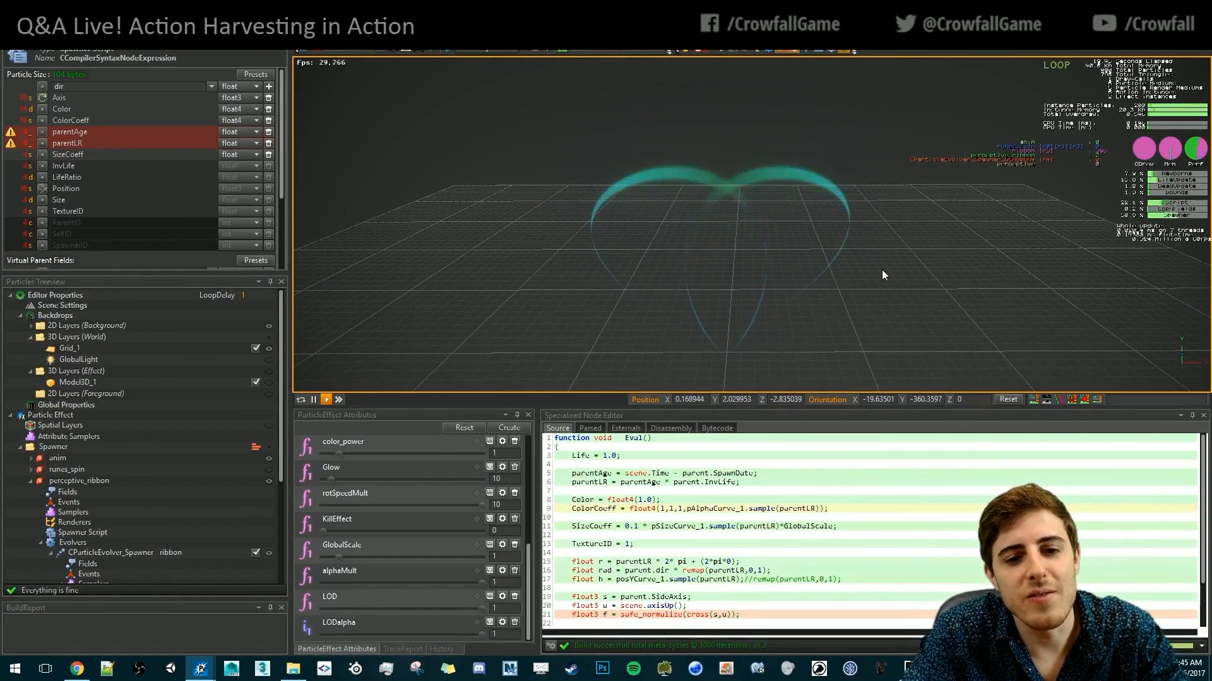
alt+drag(854, 289, 846, 324)
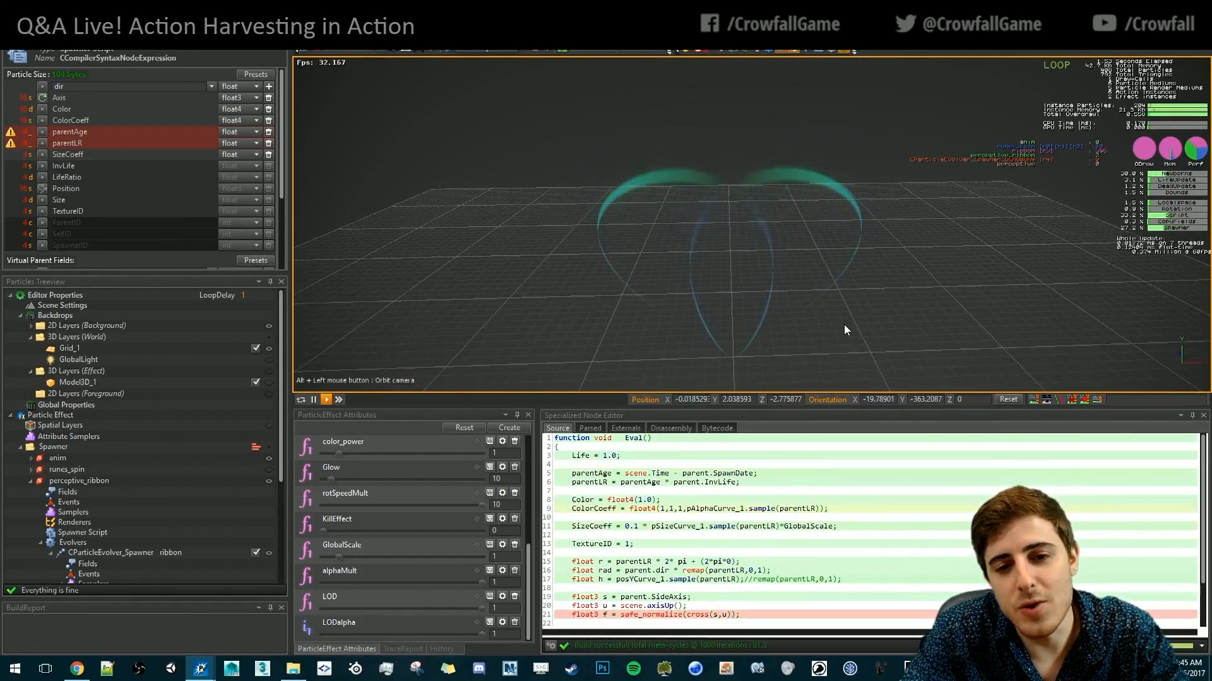
alt+drag(841, 323, 840, 294)
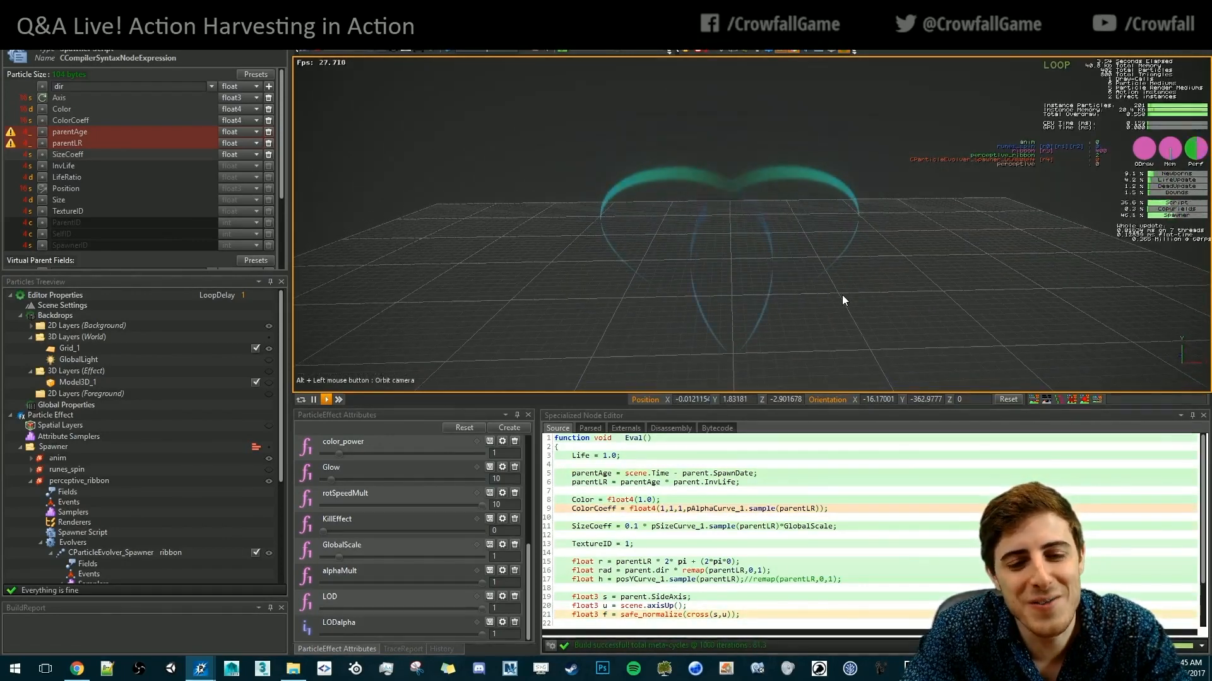
alt+drag(809, 309, 720, 285)
Review the ribbon's node tree and the Position code in its Spawner Script while viewing the trails from other angles
scroll(180, 438, down, 5)
scroll(179, 438, up, 1)
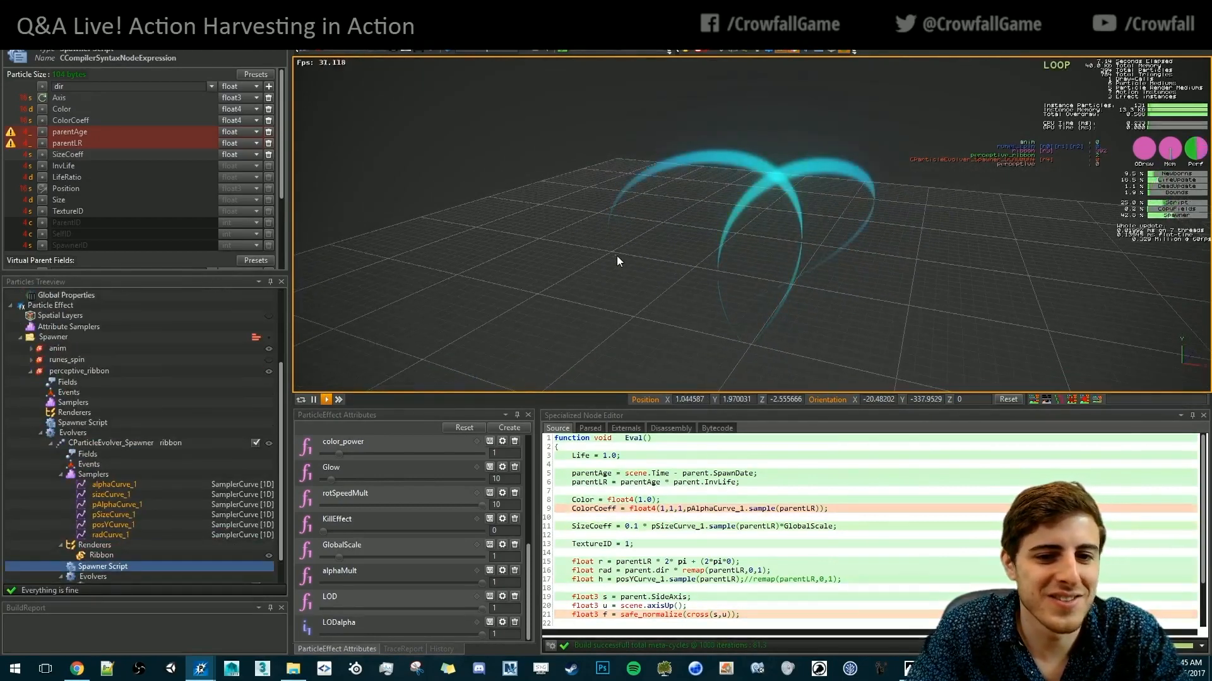
alt+drag(746, 321, 441, 364)
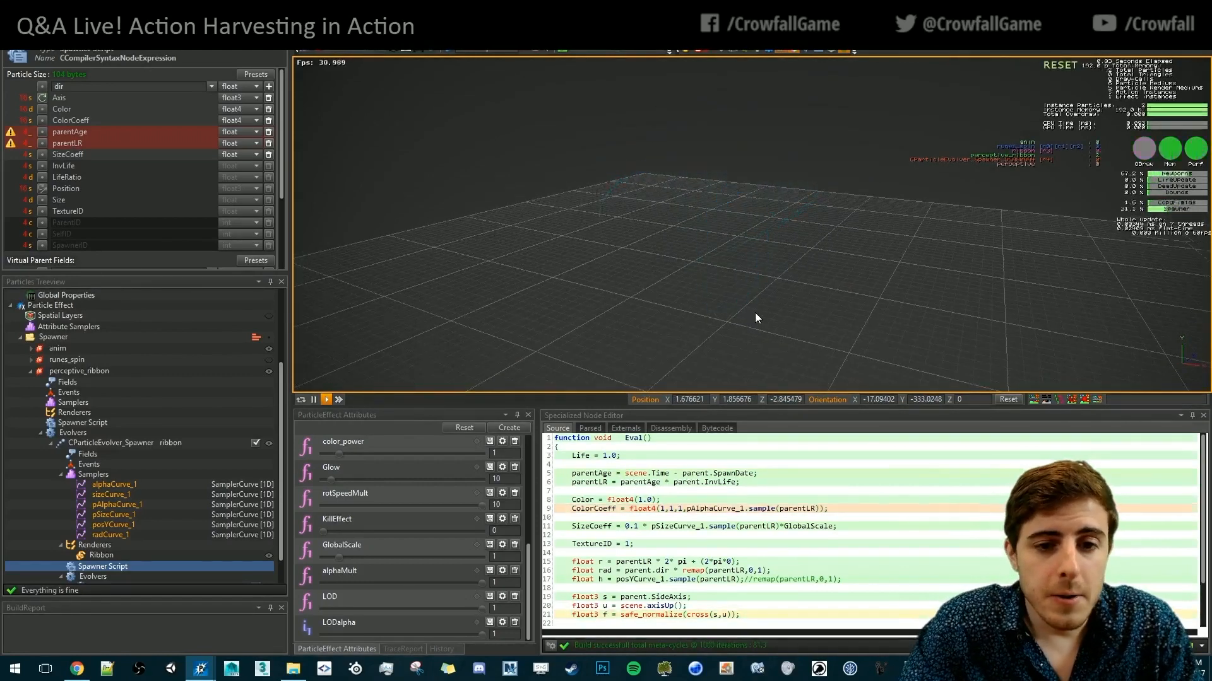
alt+drag(755, 312, 939, 351)
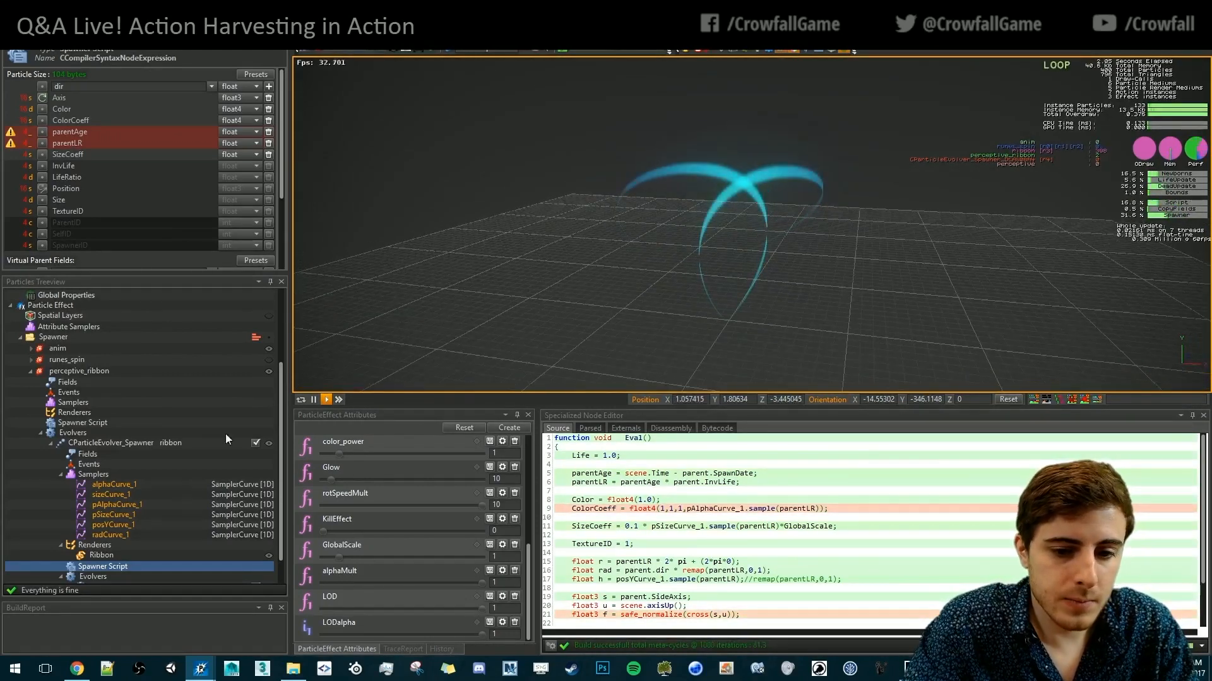
scroll(815, 541, down, 2)
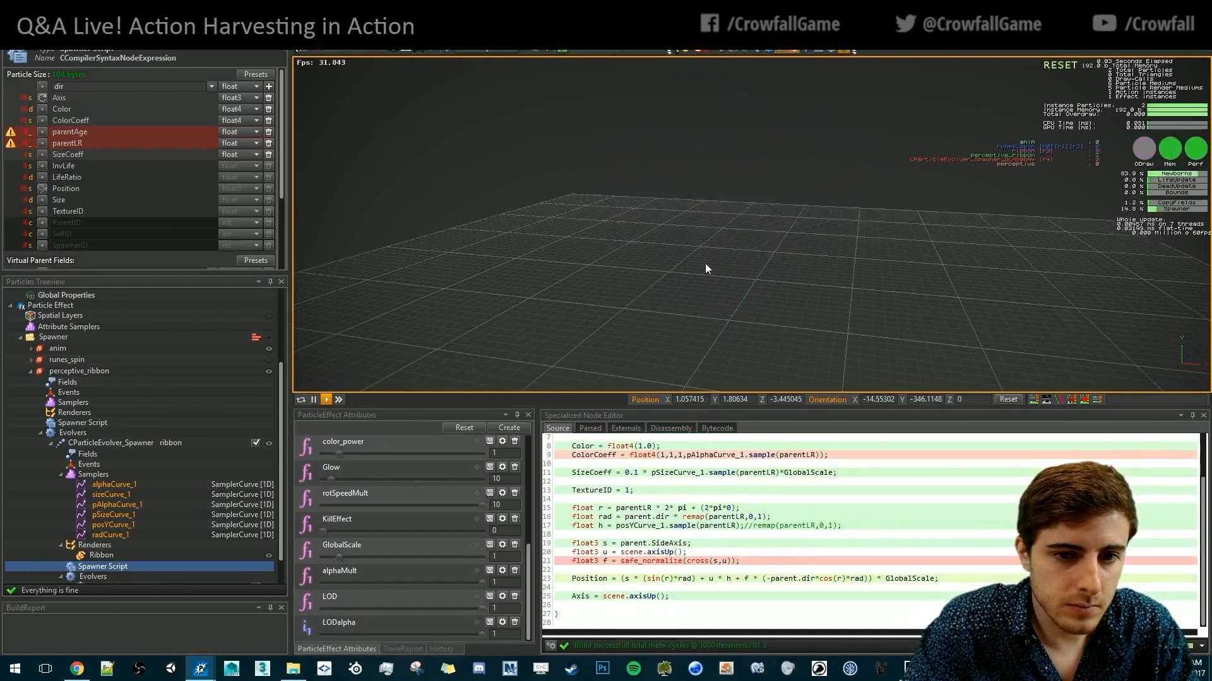
alt+drag(706, 269, 781, 289)
scroll(214, 445, up, 1)
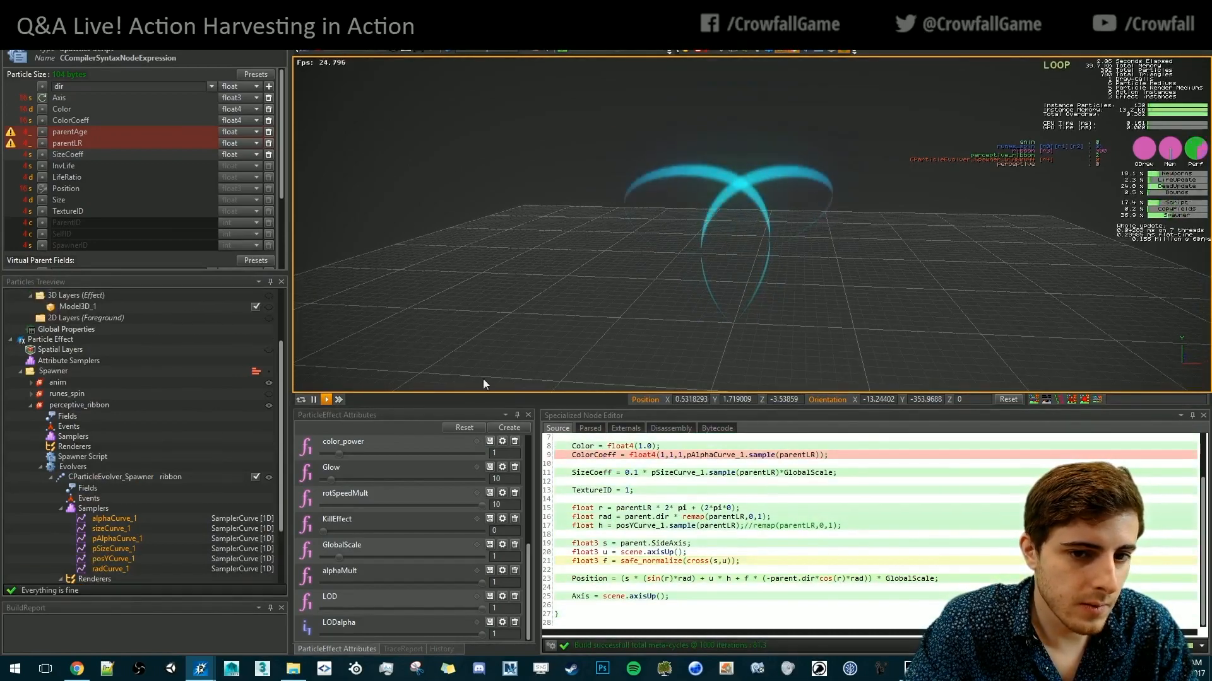
alt+drag(620, 308, 691, 253)
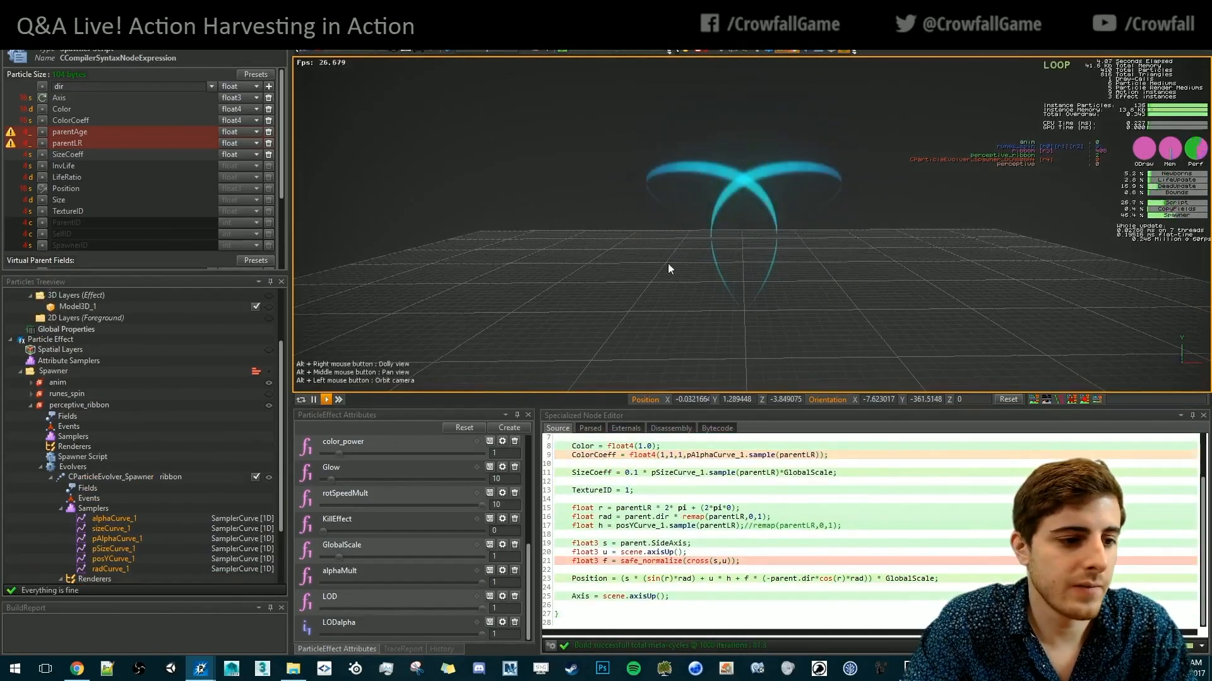
Show the Model3D_1 character again and view the ribbon around it from a slightly different angle
scroll(132, 464, up, 2)
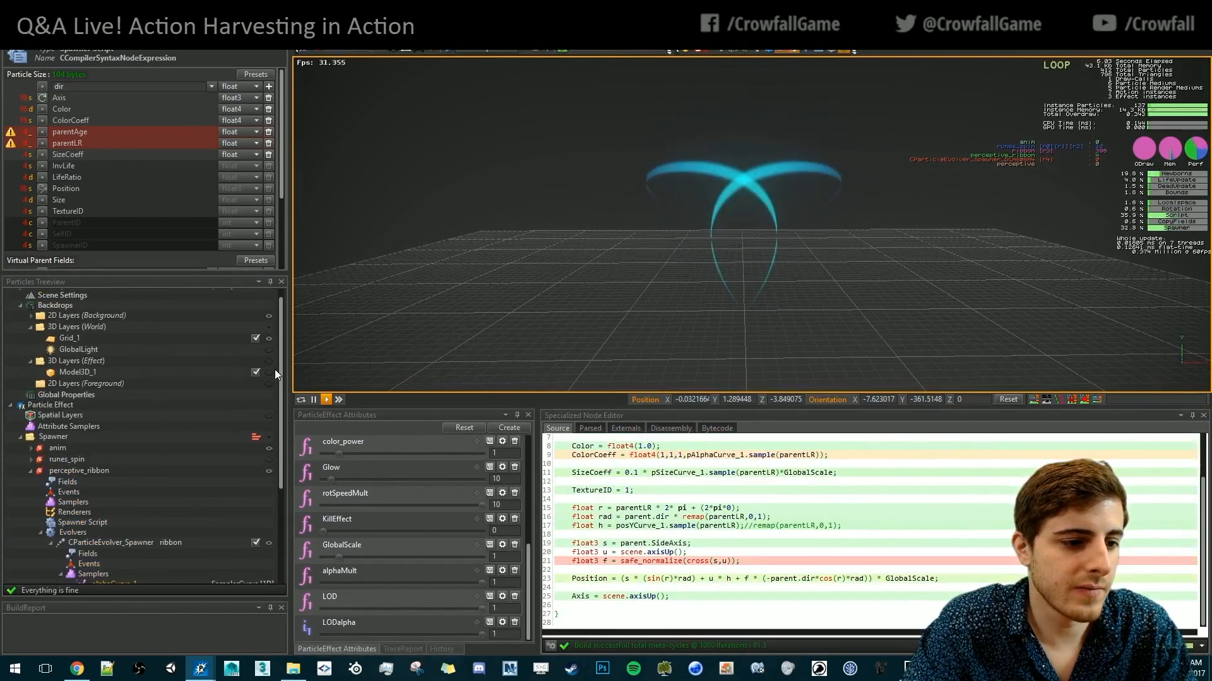
scroll(275, 369, down, 3)
scroll(154, 396, up, 3)
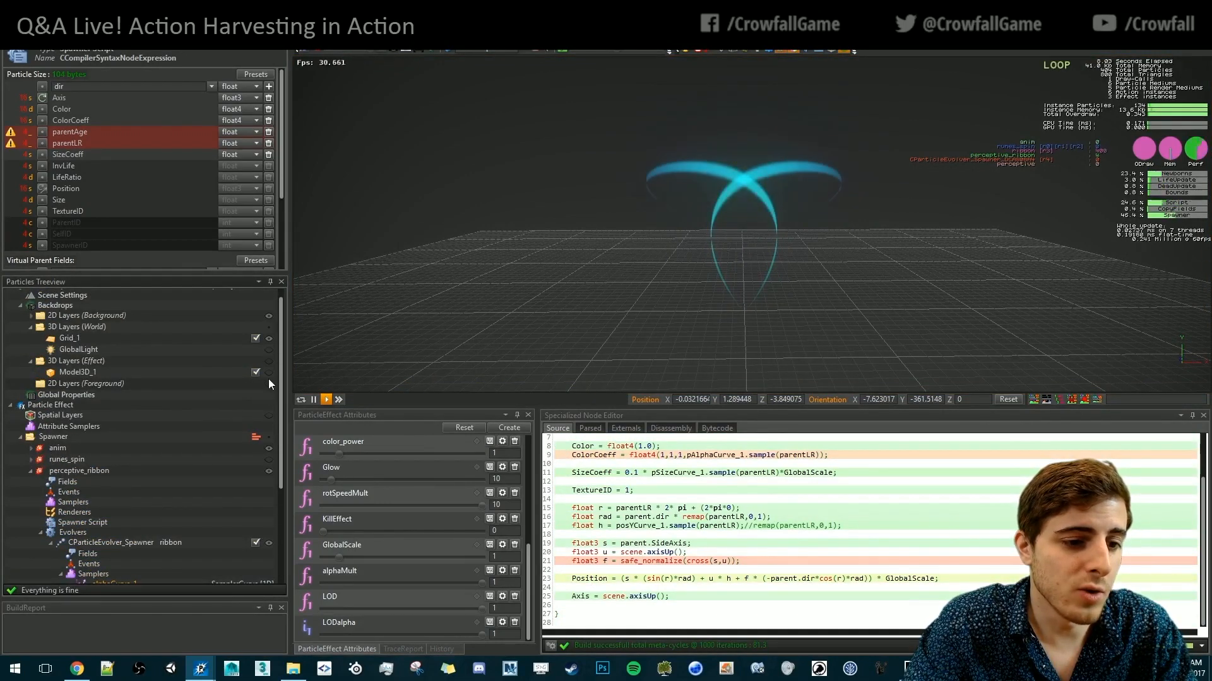
click(269, 372)
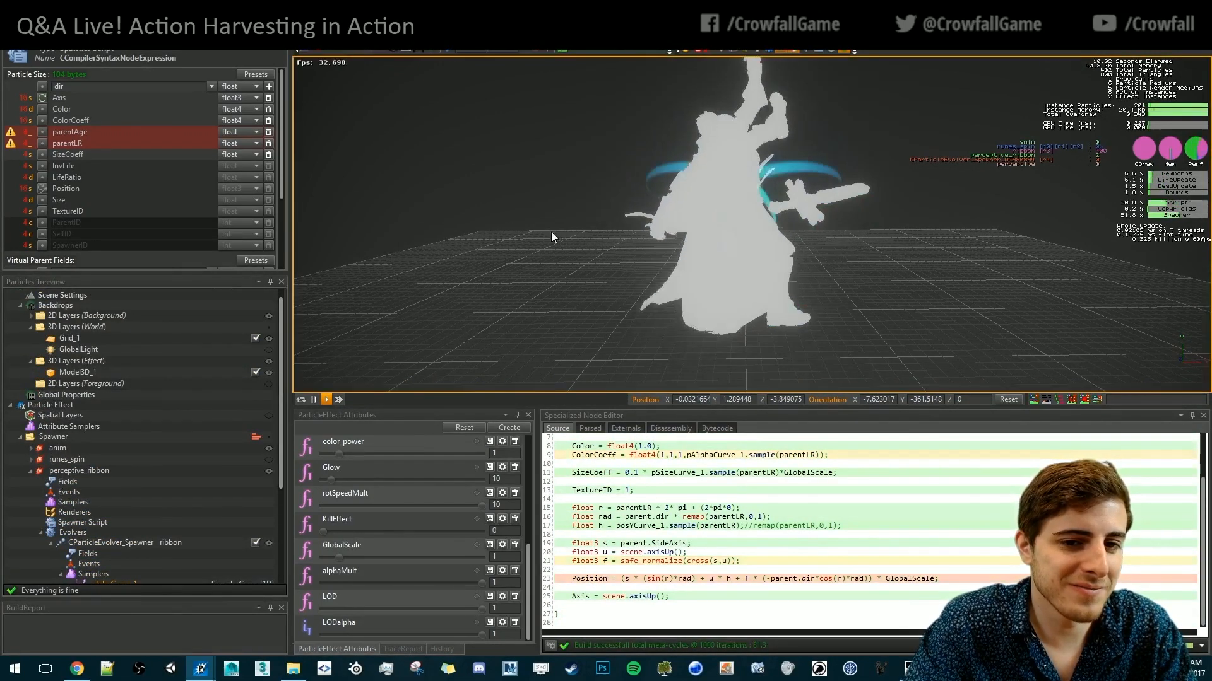
alt+drag(551, 236, 309, 403)
Inspect the shape of the radCurve_1 sampler and return to the ribbon's Spawner Script
scroll(110, 485, down, 4)
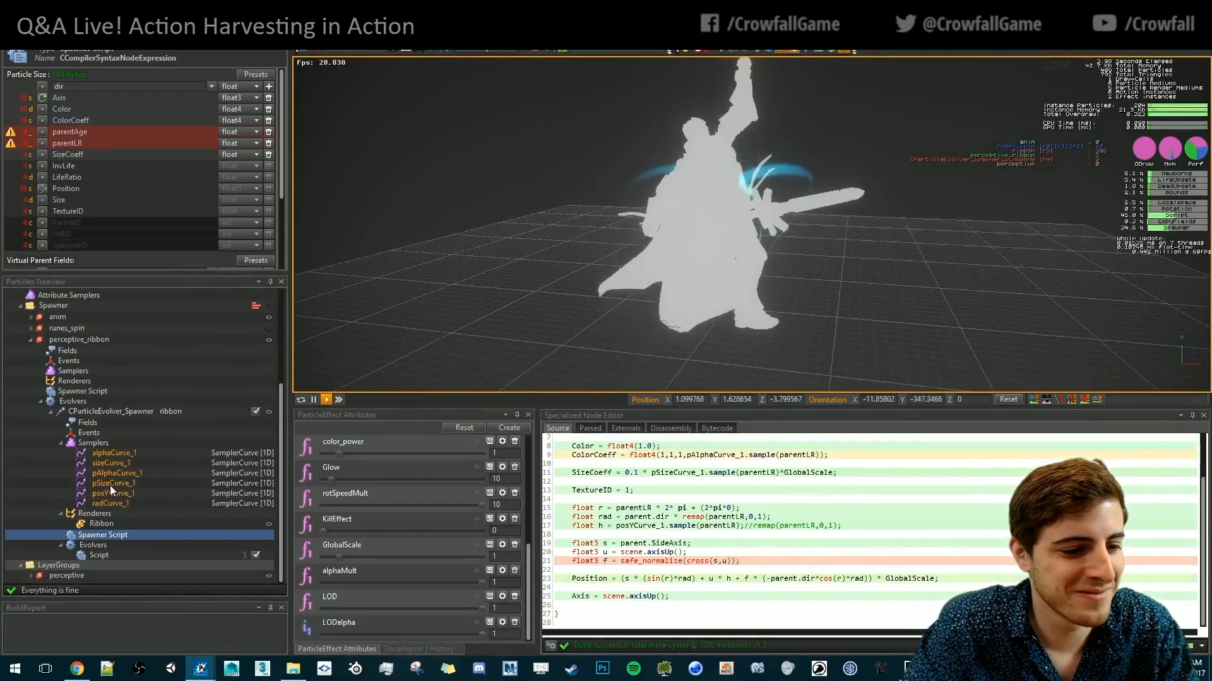
click(120, 502)
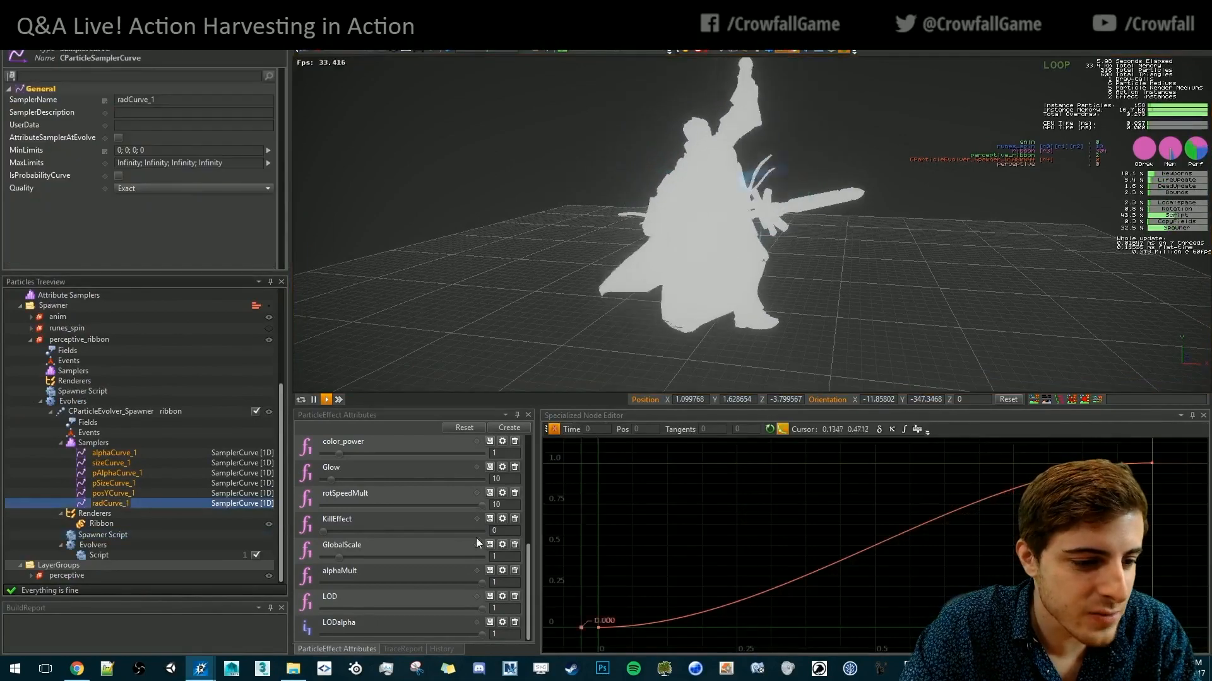
click(99, 536)
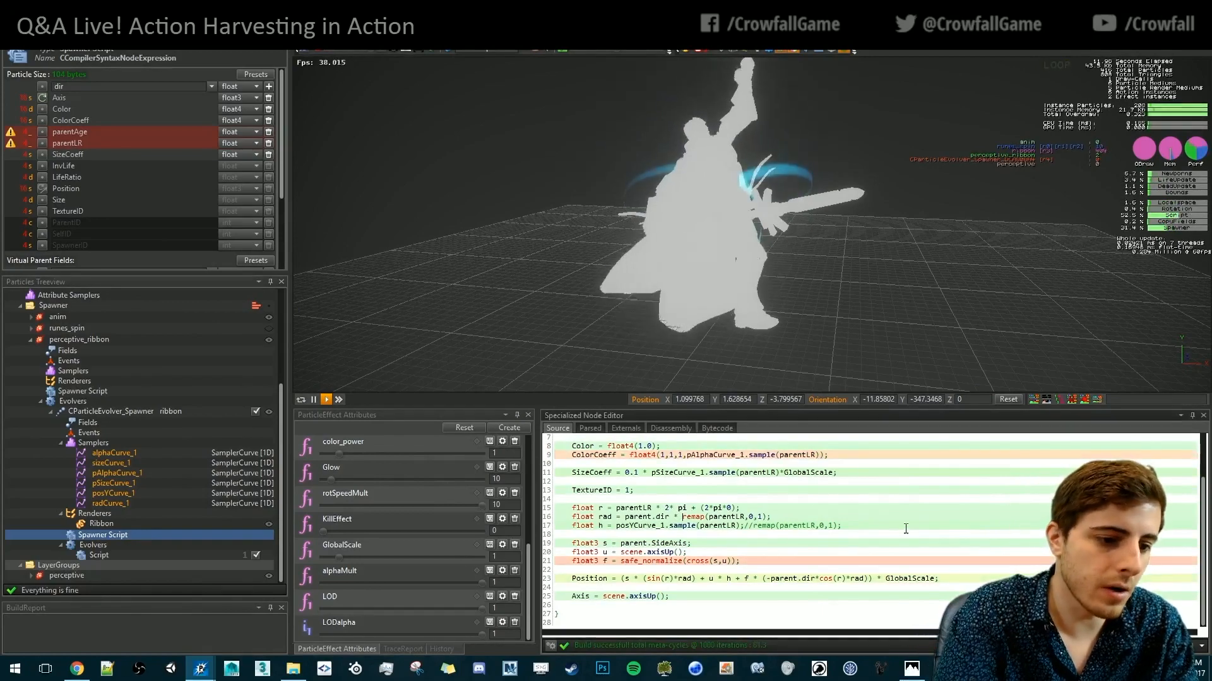
Replace the remap term in the rad expression with radCurve_1.sample(parentLR), commenting out the remap call and consulting the effect concept art midway
text(rad)
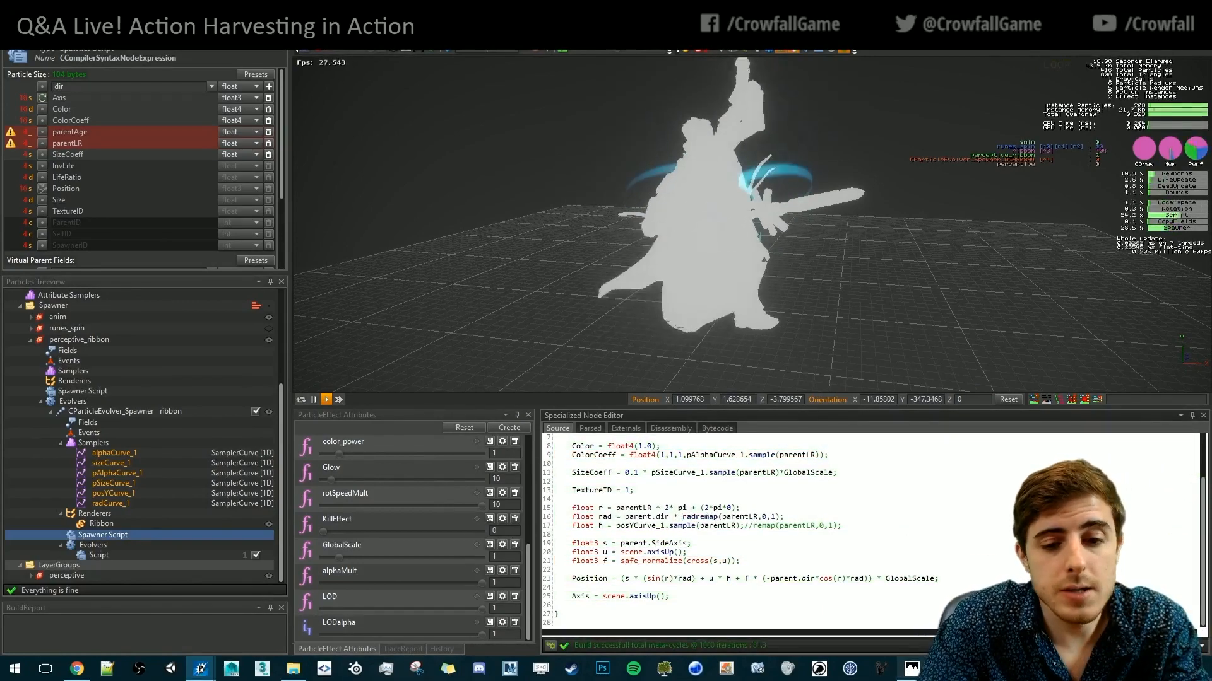
key(alt+Tab)
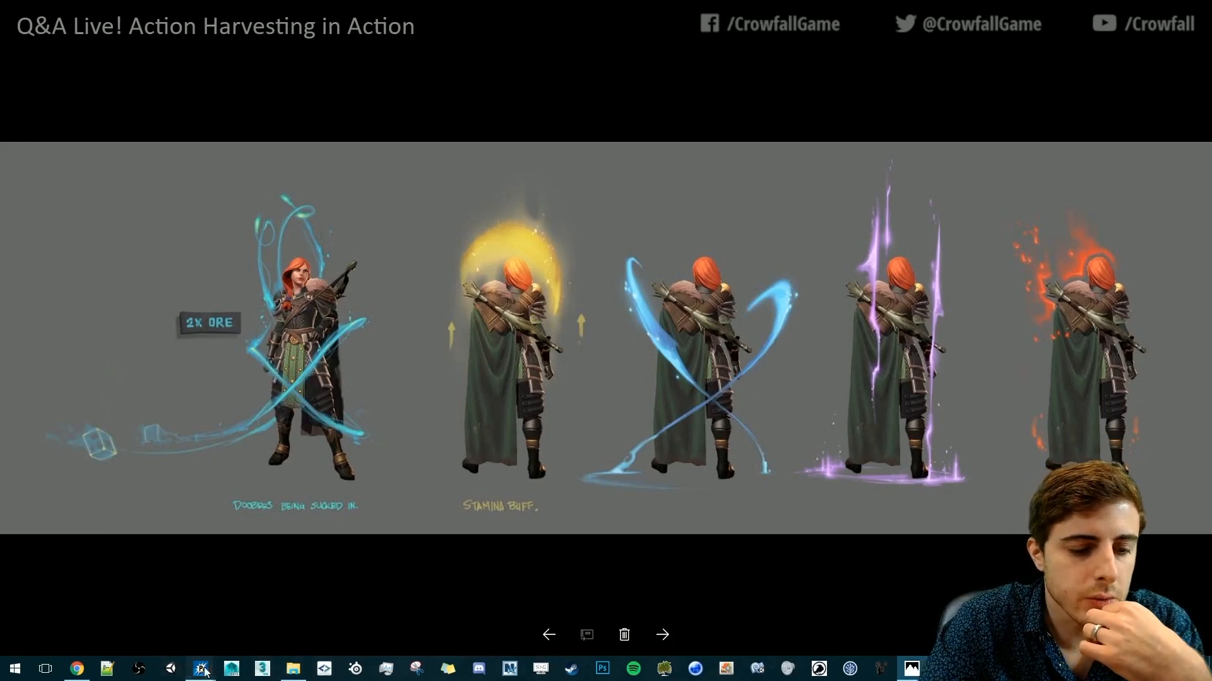
mouse_move(206, 673)
click(249, 619)
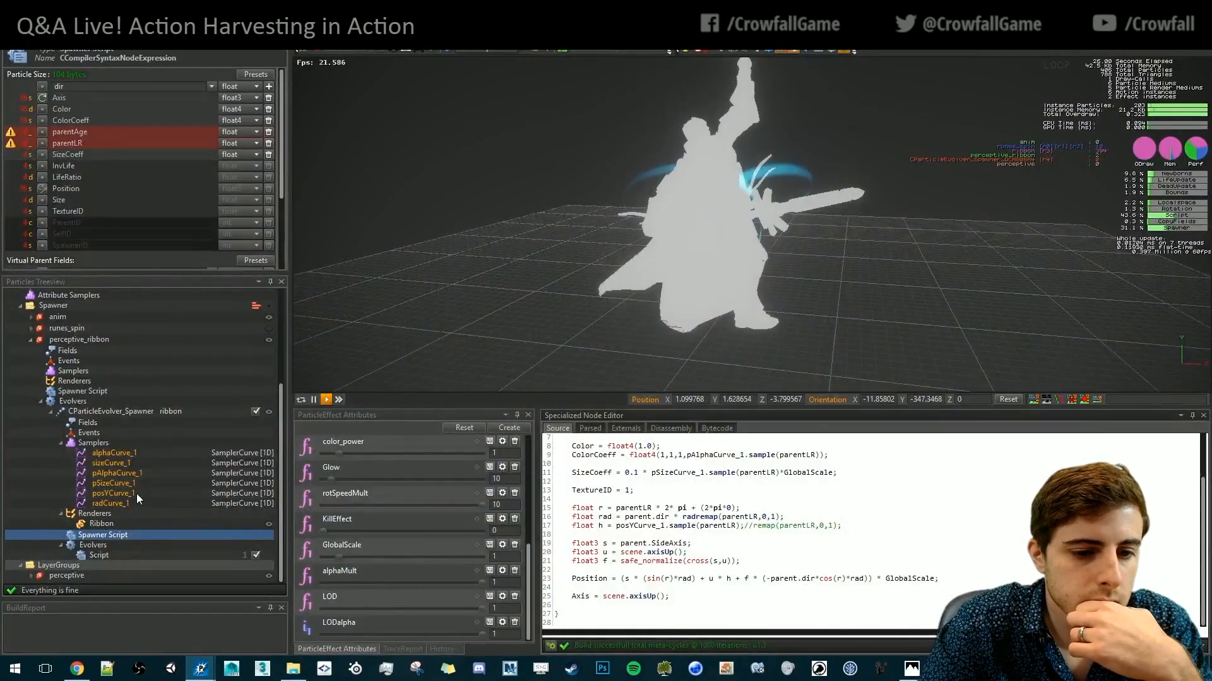
click(697, 517)
text(C)
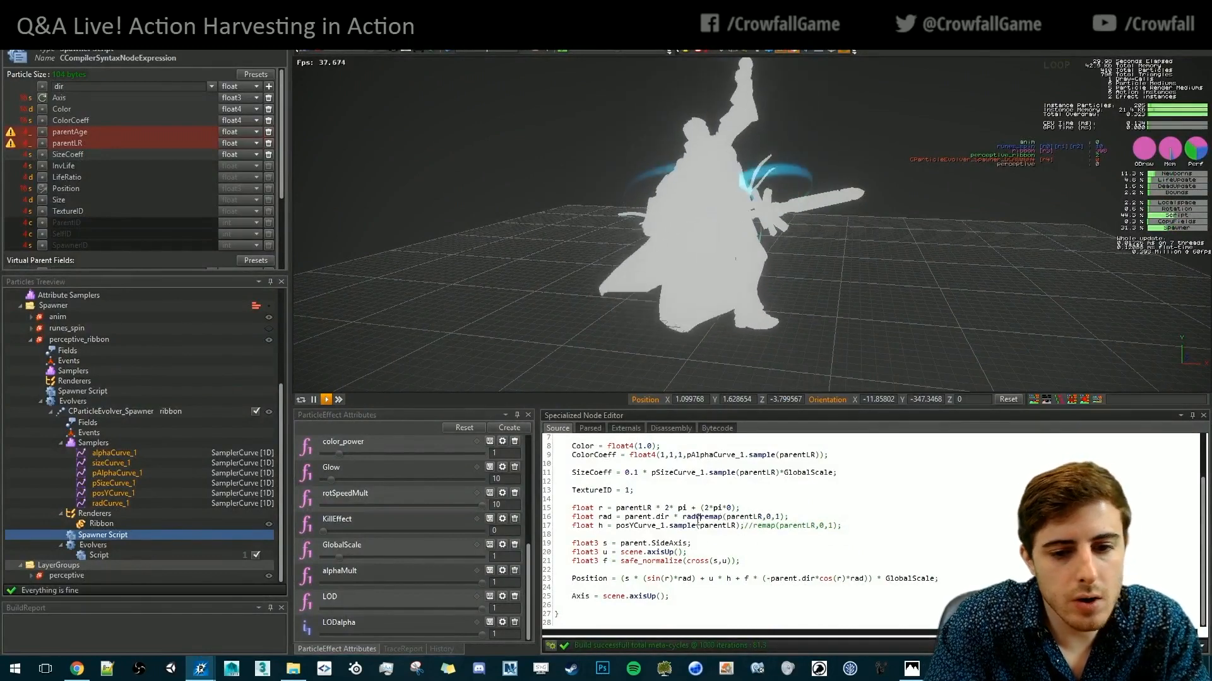
text(urve_1.sample)
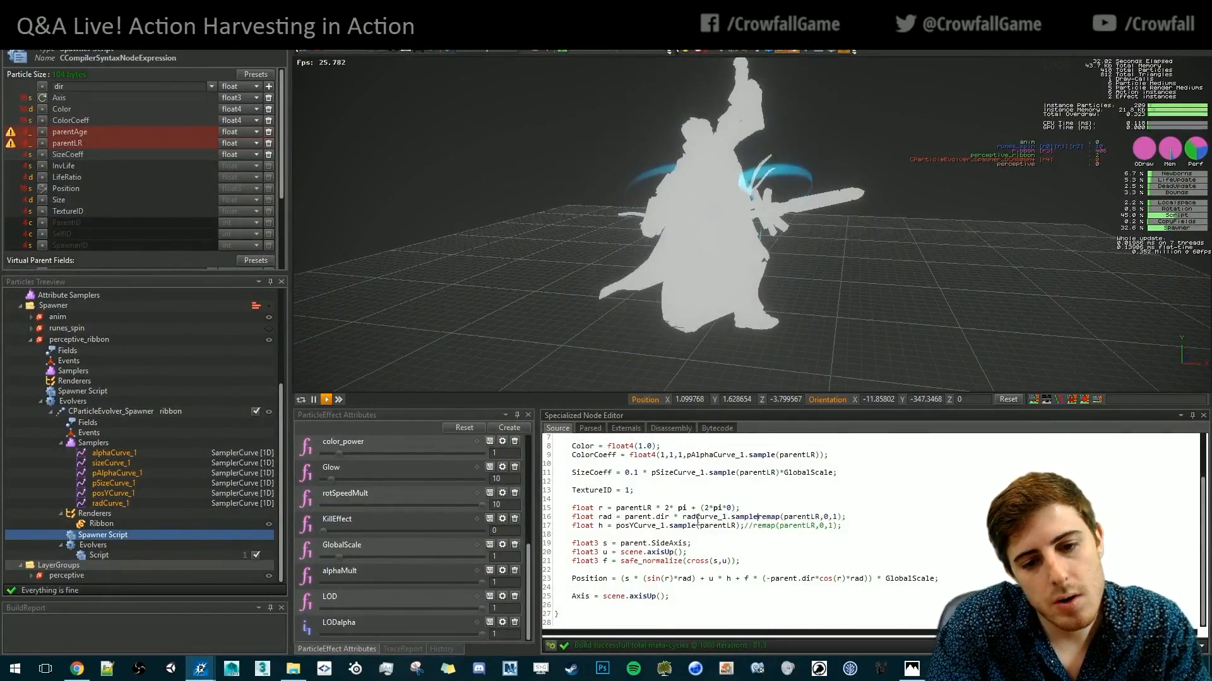
text((par)
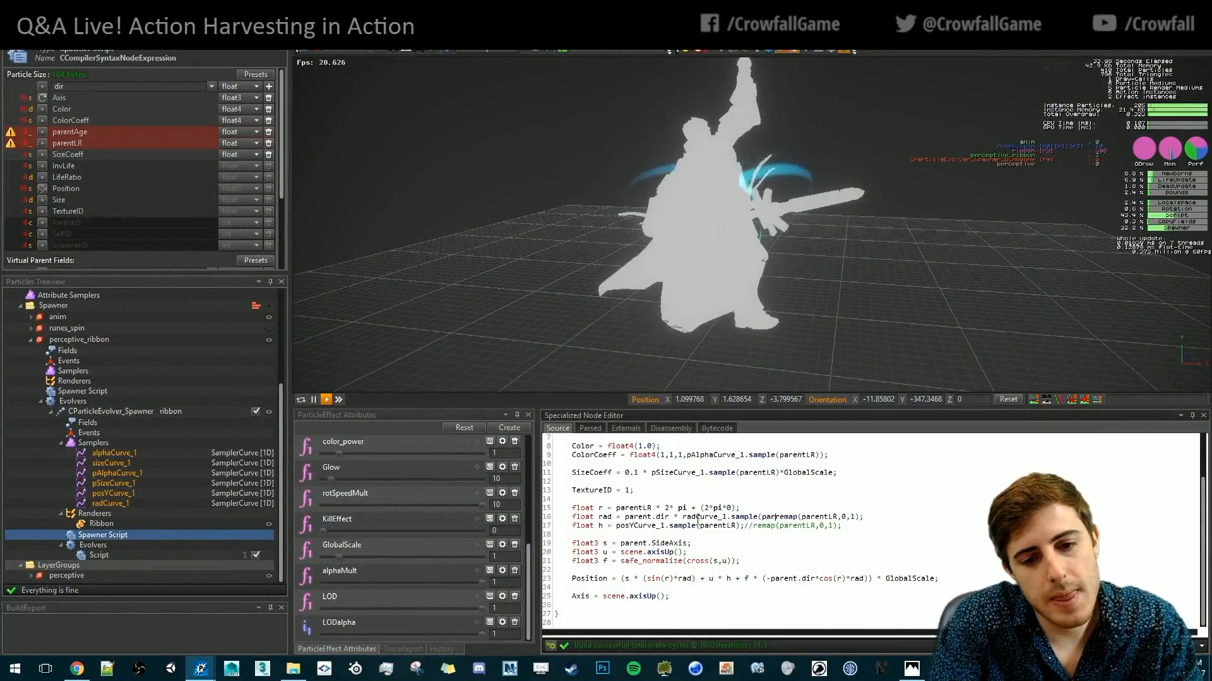
text(entLR);//)
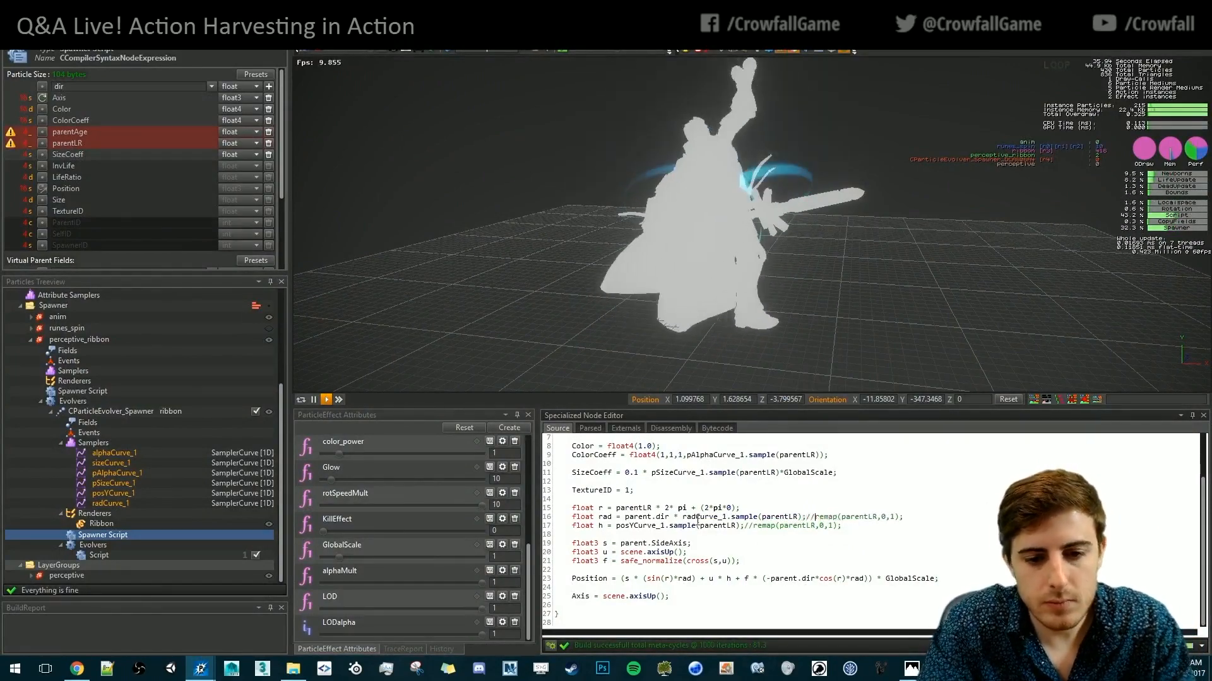
Save the Spawner Script change, replay the effect and view the ribbon around the character from several angles
key(ctrl+s)
click(683, 176)
key(space)
alt+drag(814, 265, 859, 274)
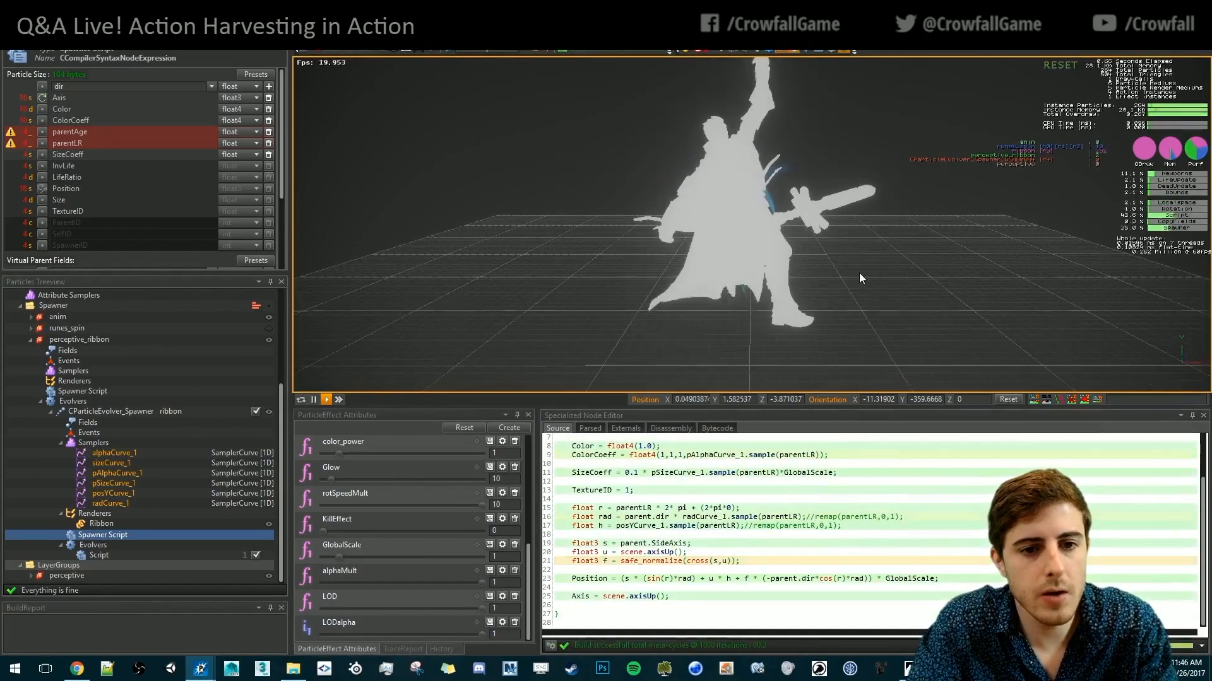
alt+drag(751, 324, 614, 336)
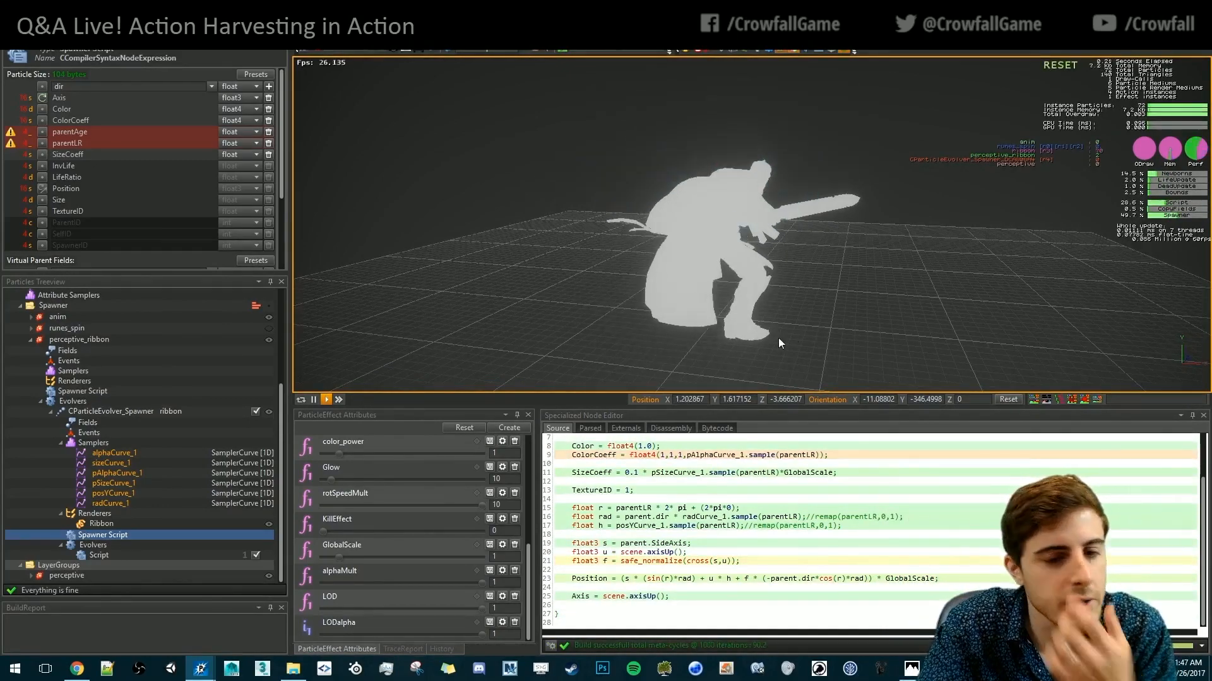
alt+drag(778, 338, 836, 327)
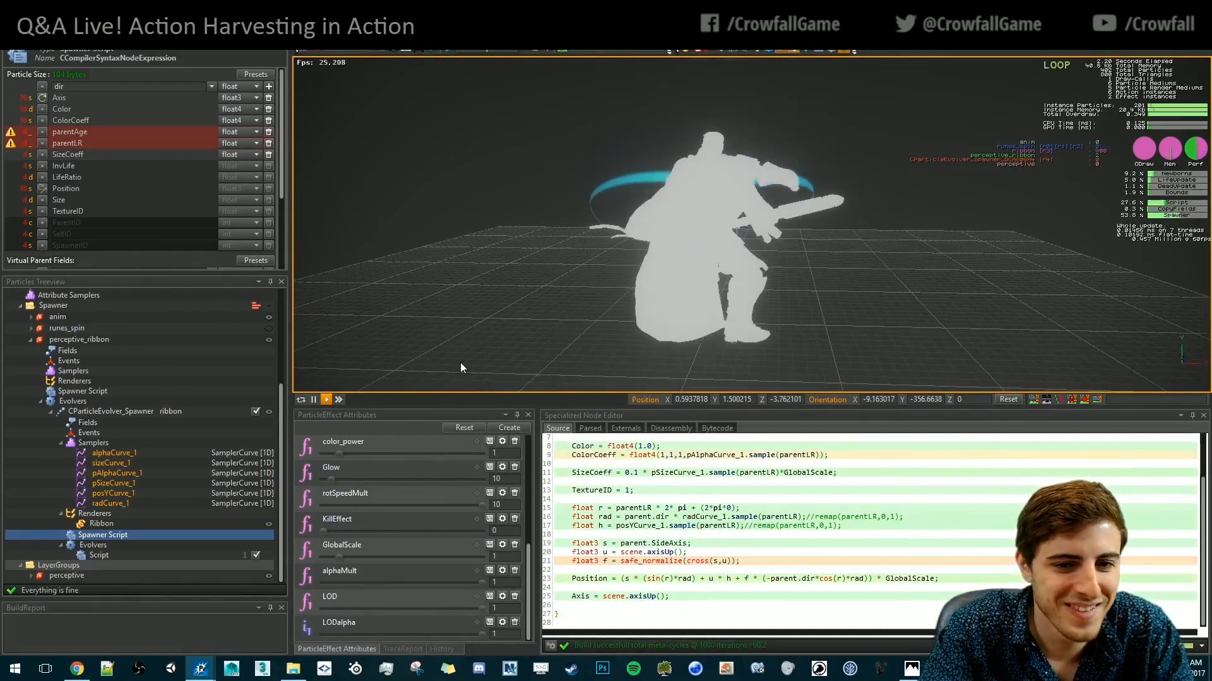
alt+drag(461, 364, 495, 355)
Hide the Model3D_1 character and view the ribbon trails on their own
scroll(201, 402, up, 4)
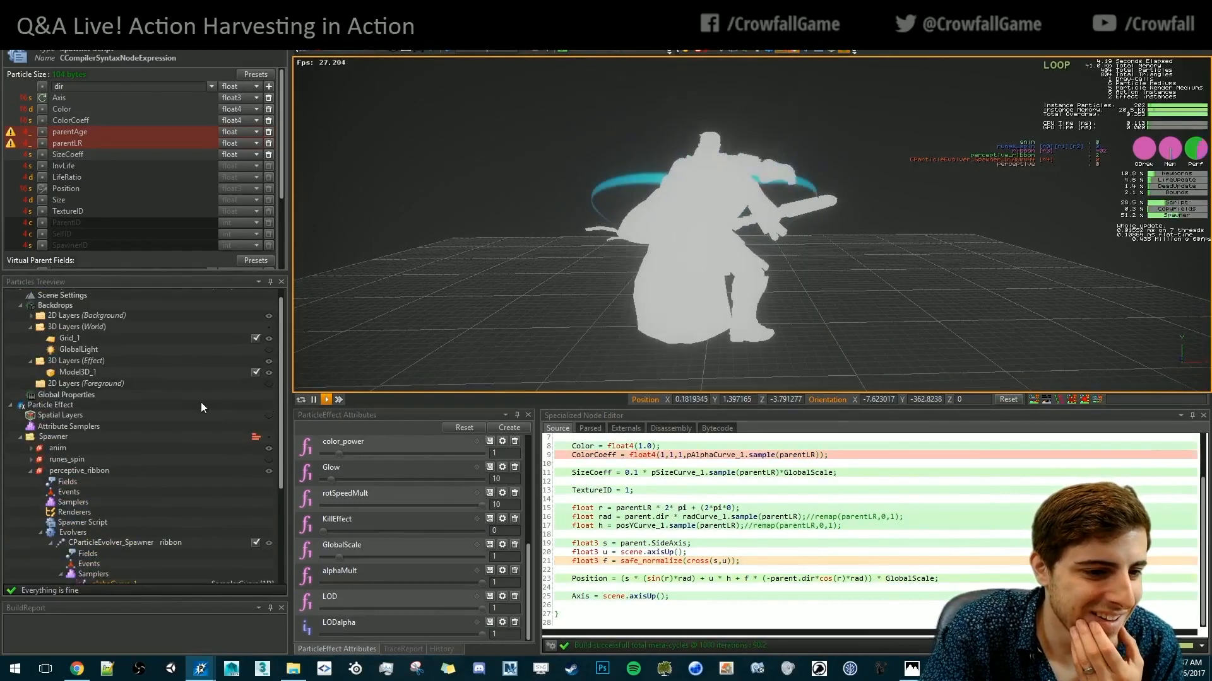
click(270, 374)
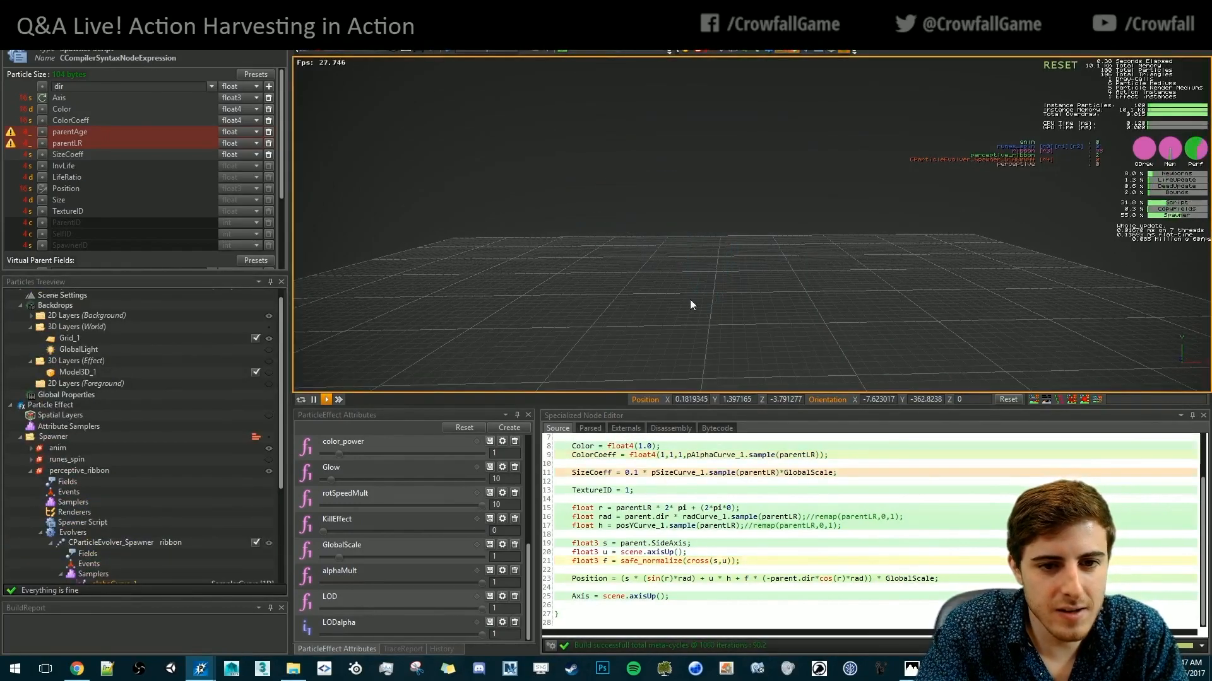
alt+drag(690, 299, 711, 255)
alt+drag(713, 307, 684, 373)
scroll(86, 522, down, 4)
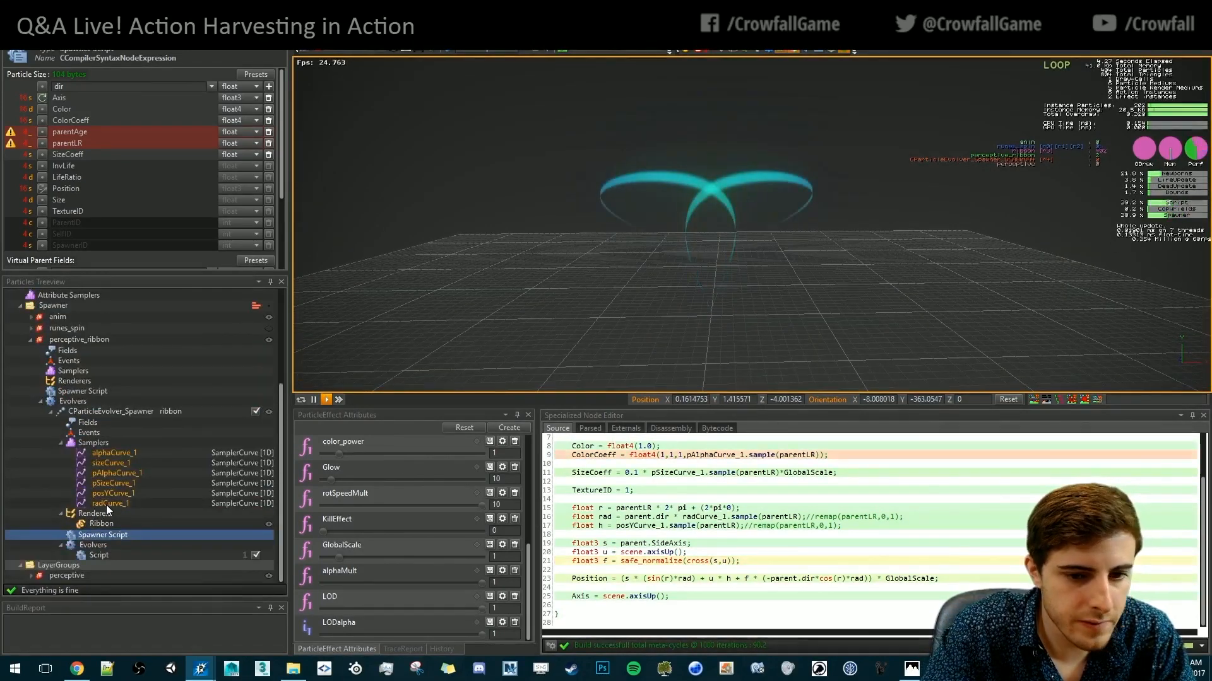
Set the first key of the radCurve_1 sampler to 0.5, then replay the effect and view the ribbon's shape from the side
click(106, 503)
drag(573, 553, 666, 653)
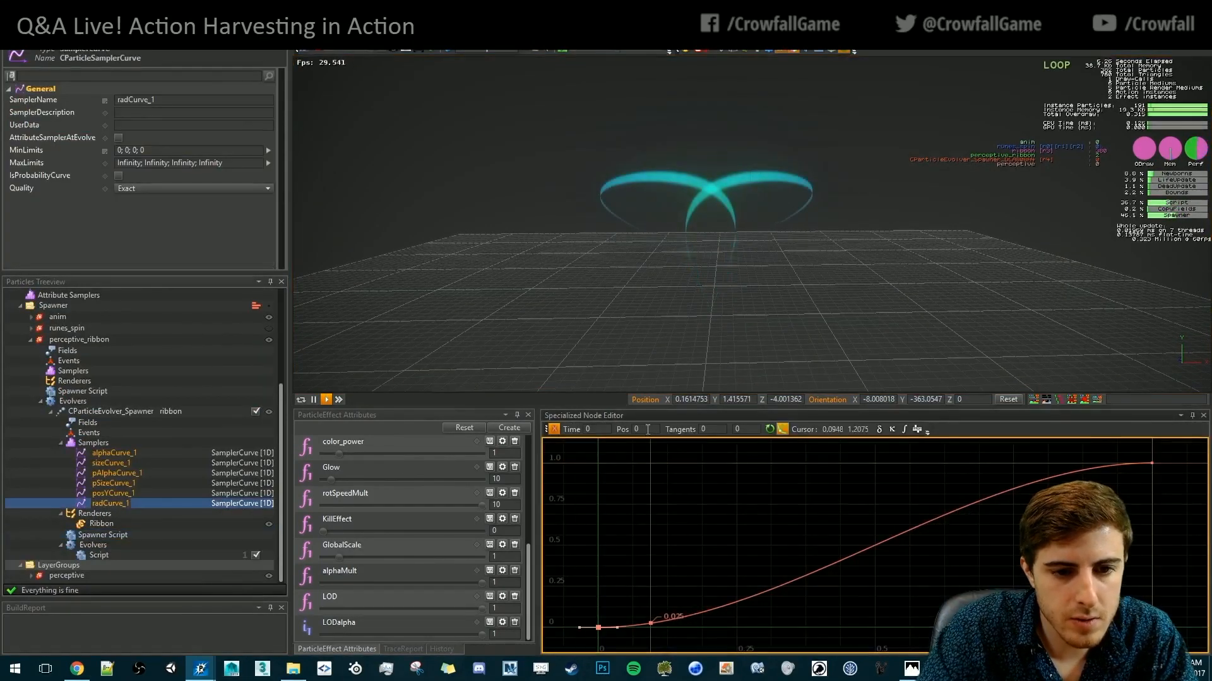
text(0.5)
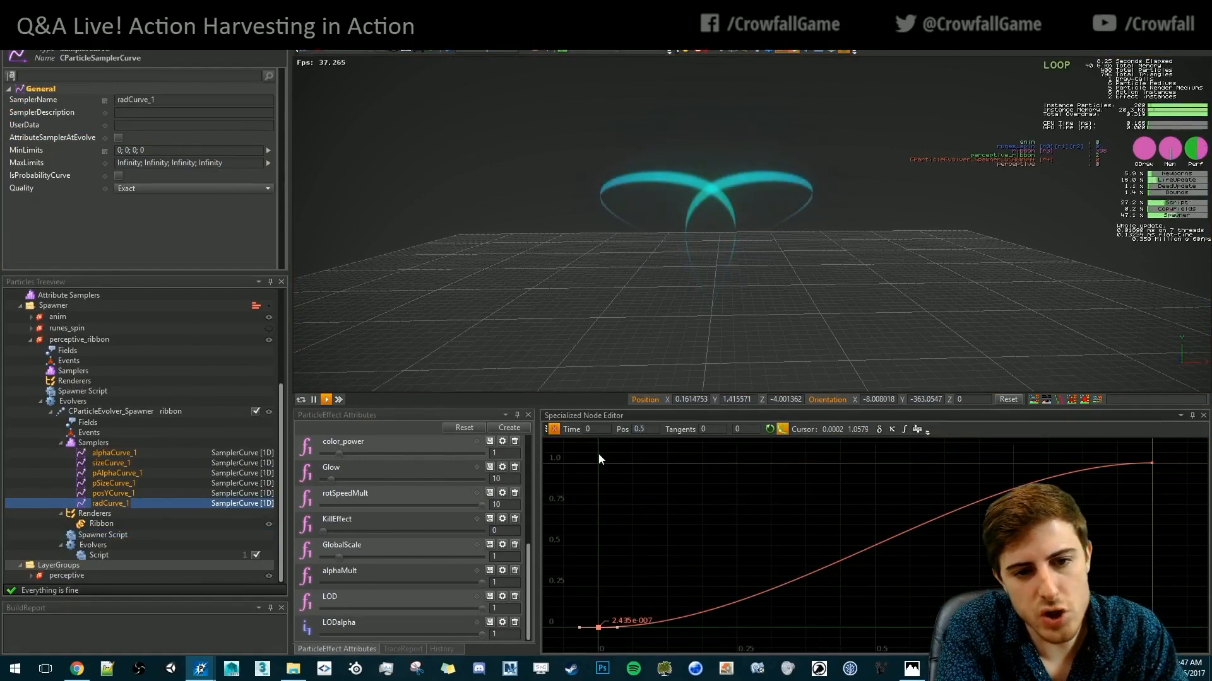
key(Return)
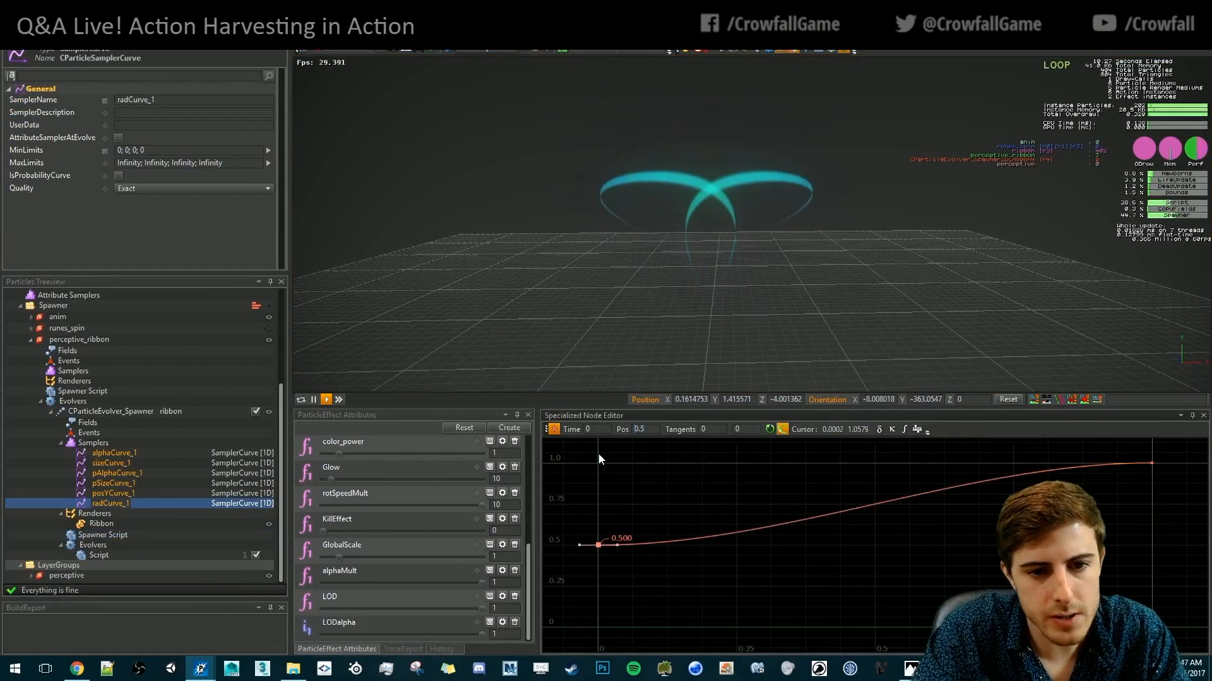
click(766, 276)
key(space)
drag(723, 358, 754, 325)
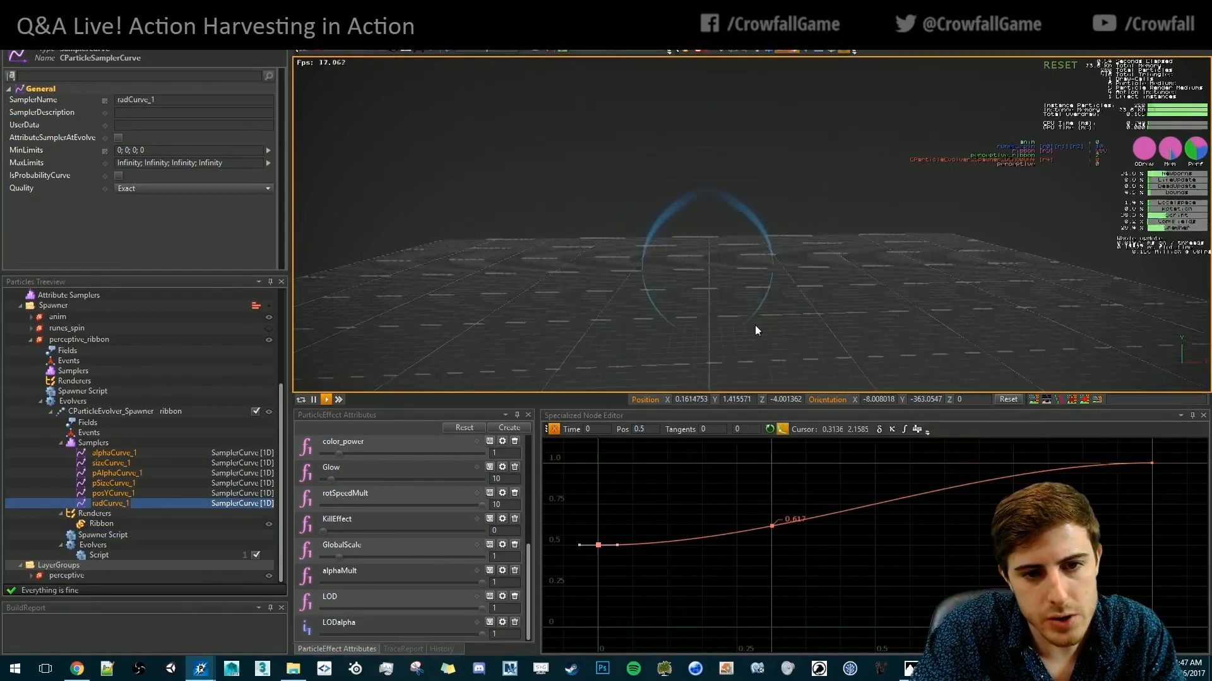
alt+drag(623, 362, 1030, 309)
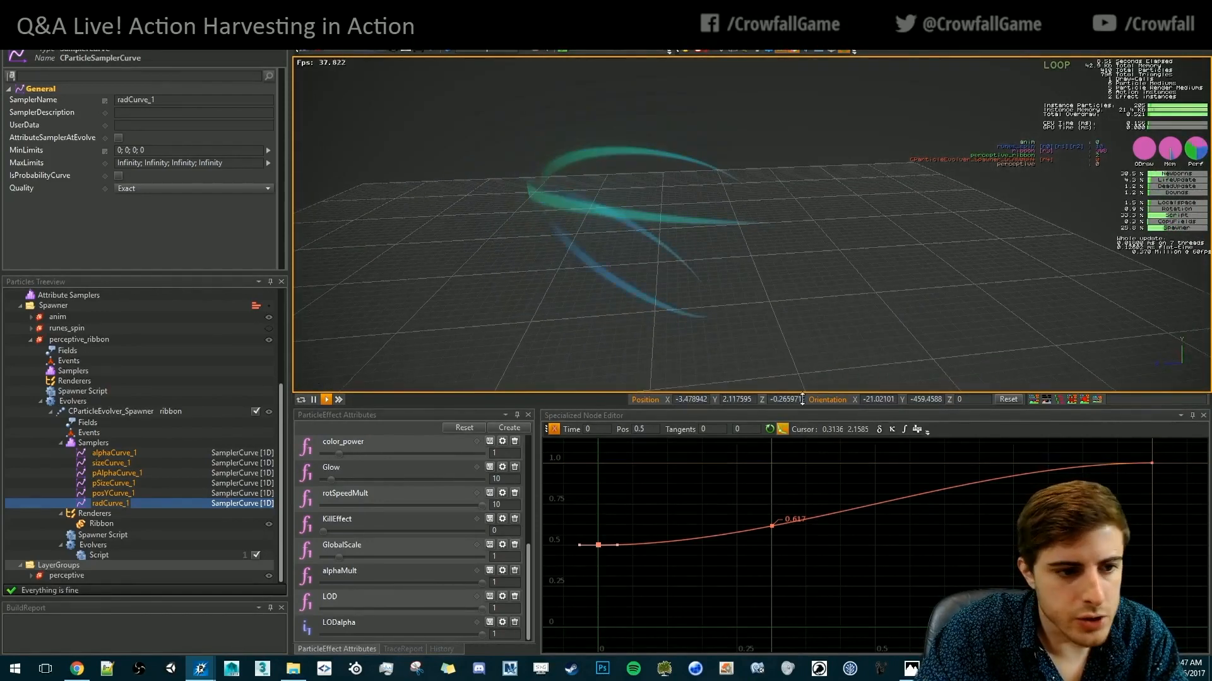
Show the Model3D_1 character again and view the ribbon from the opposite side
scroll(229, 398, up, 4)
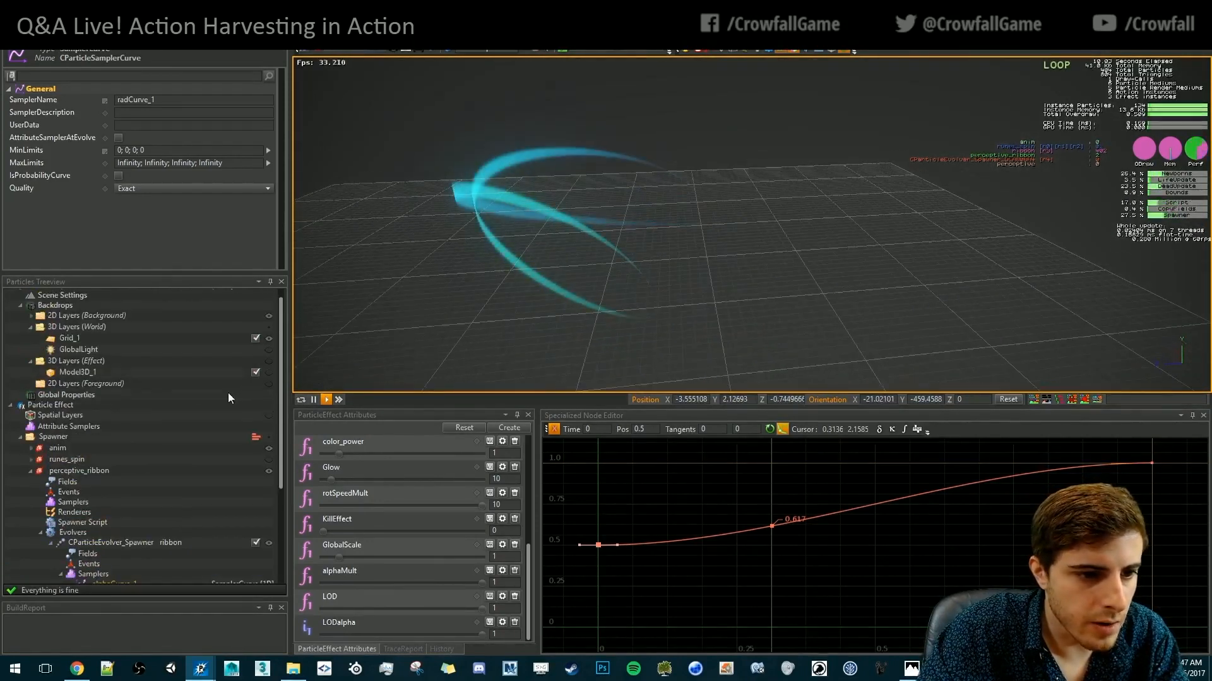
click(271, 372)
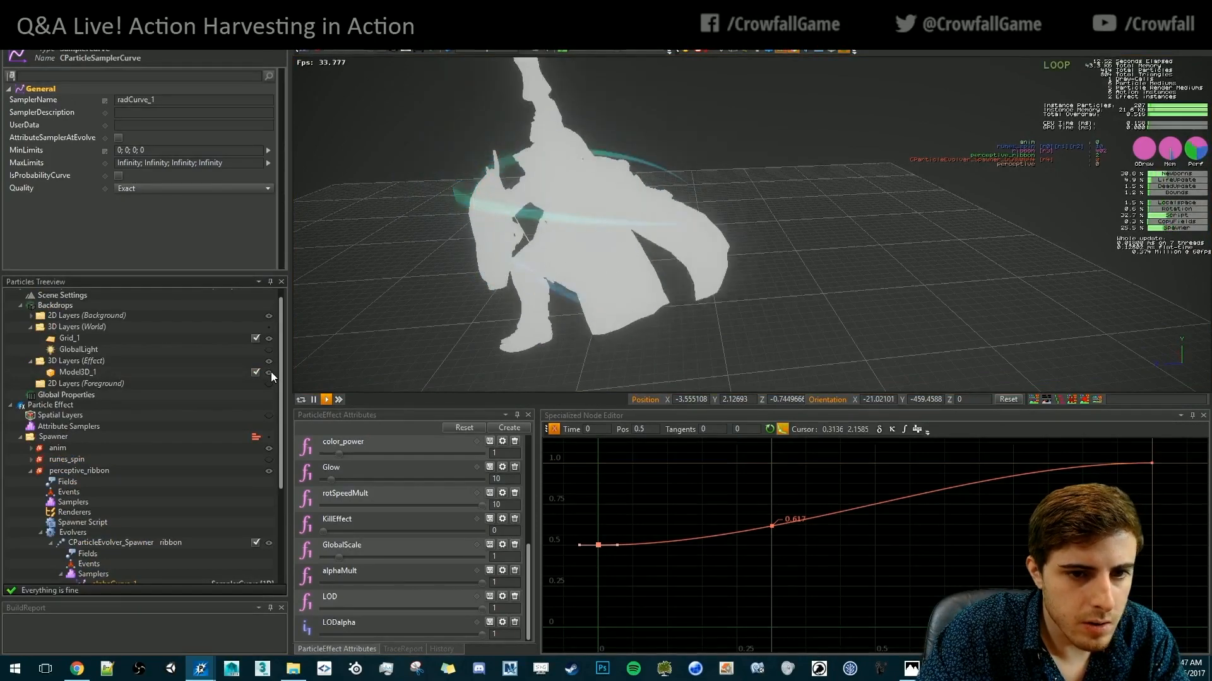
alt+drag(996, 263, 1206, 228)
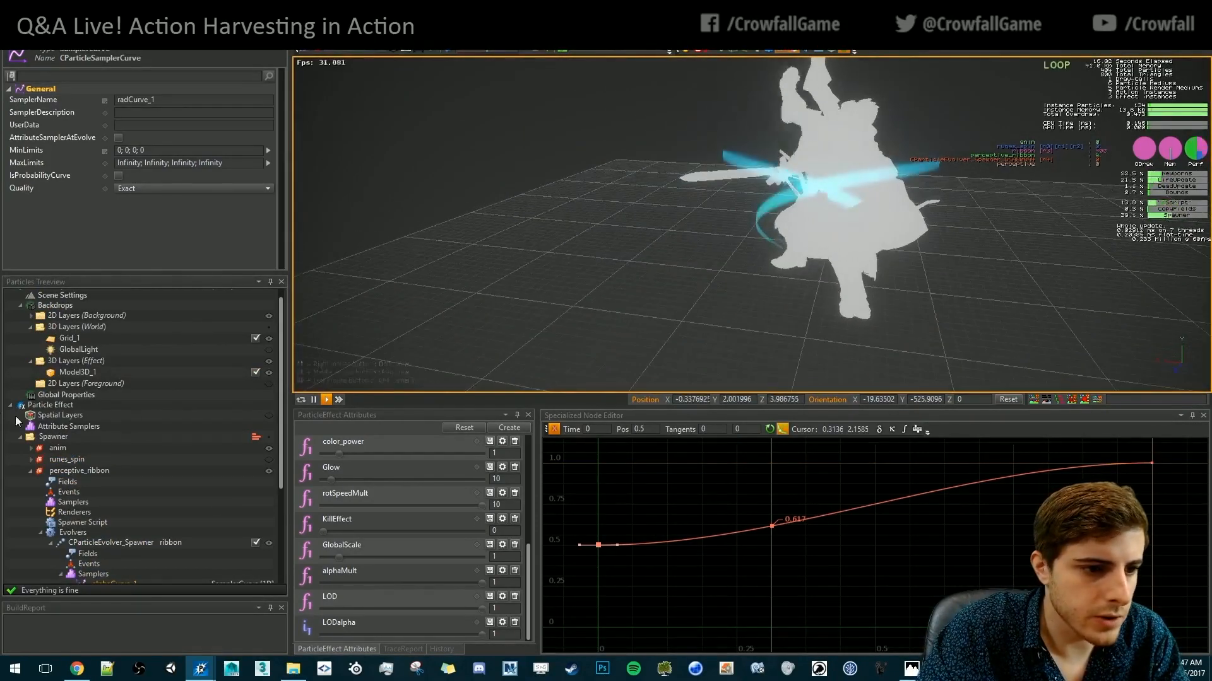
Set Model3D_1's EulerOrientation to 0; 180; 0 to turn the character around, and replay the effect
click(75, 372)
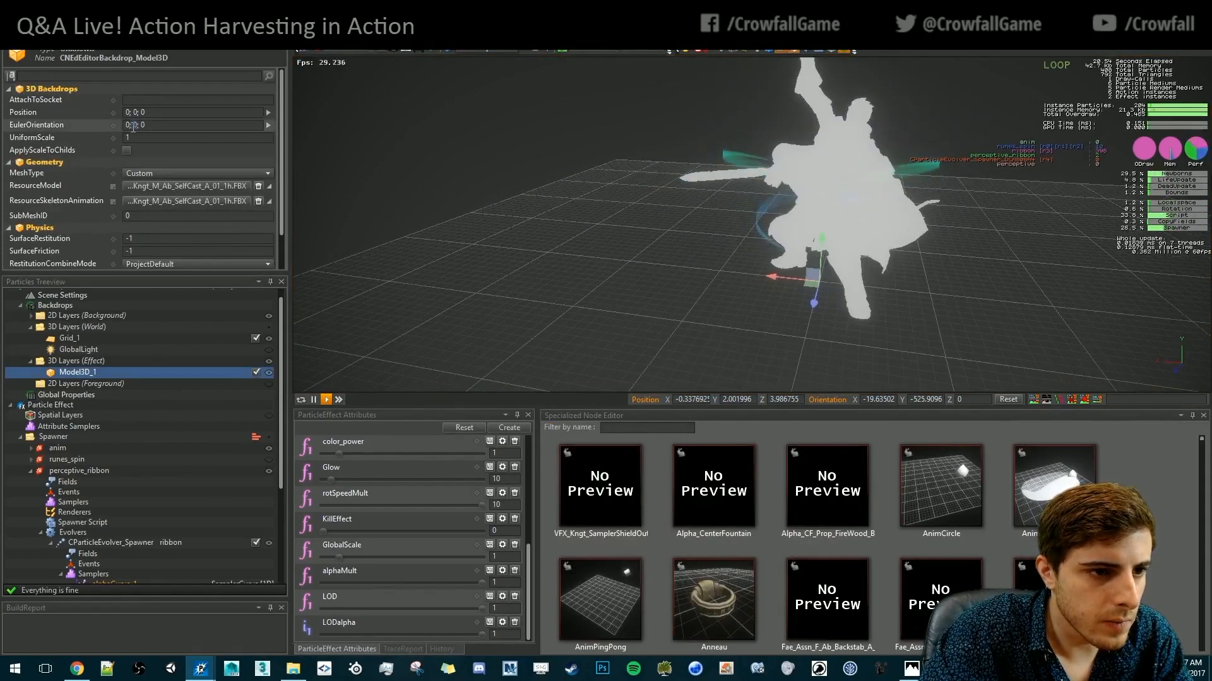
text(180)
key(Return)
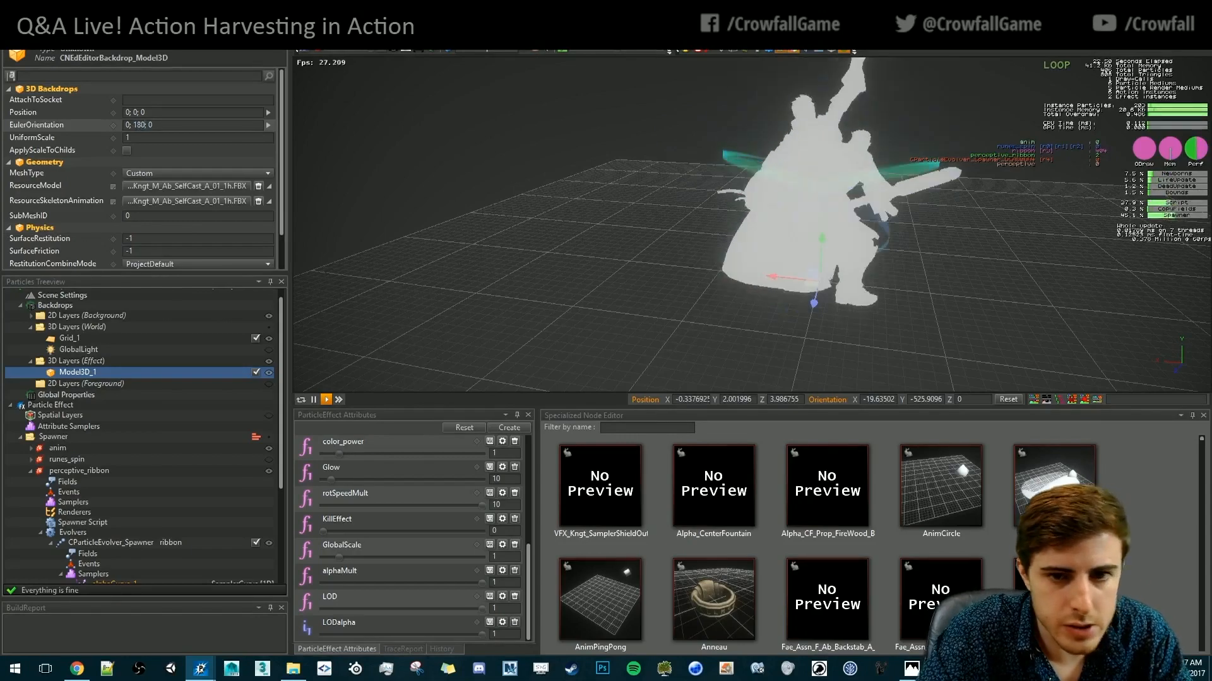
click(855, 264)
key(space)
scroll(854, 260, up, 1)
alt+drag(855, 254, 840, 247)
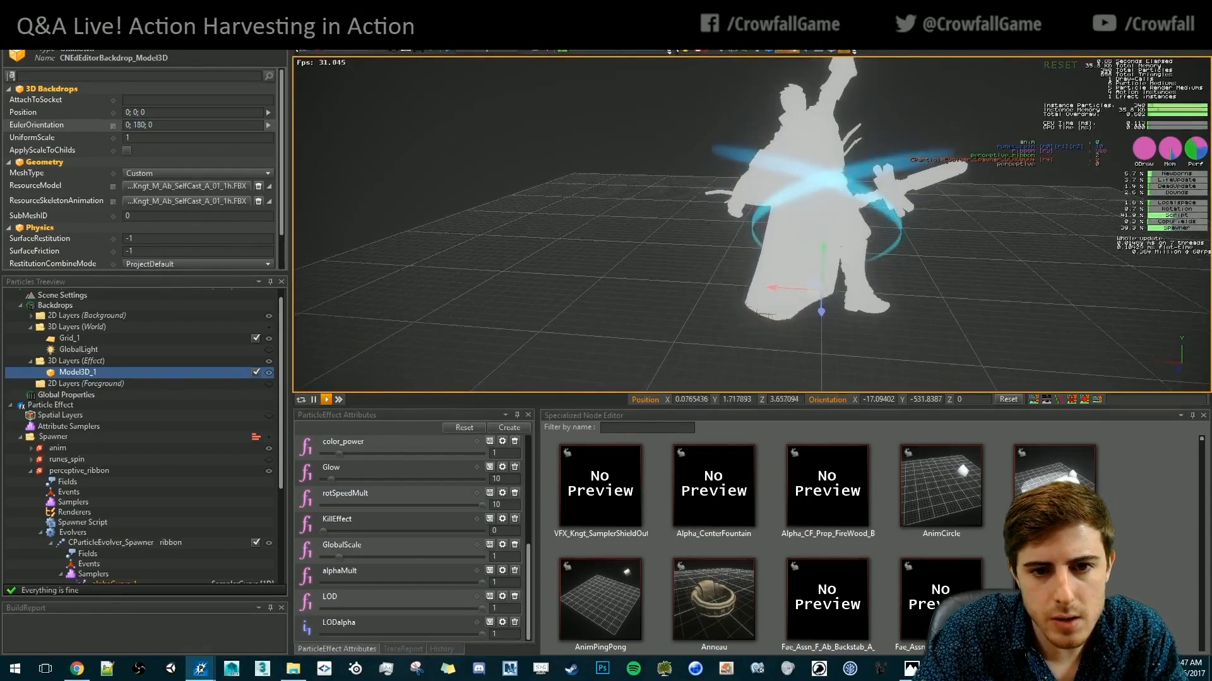
alt+middle_drag(840, 247, 848, 248)
alt+drag(847, 241, 865, 233)
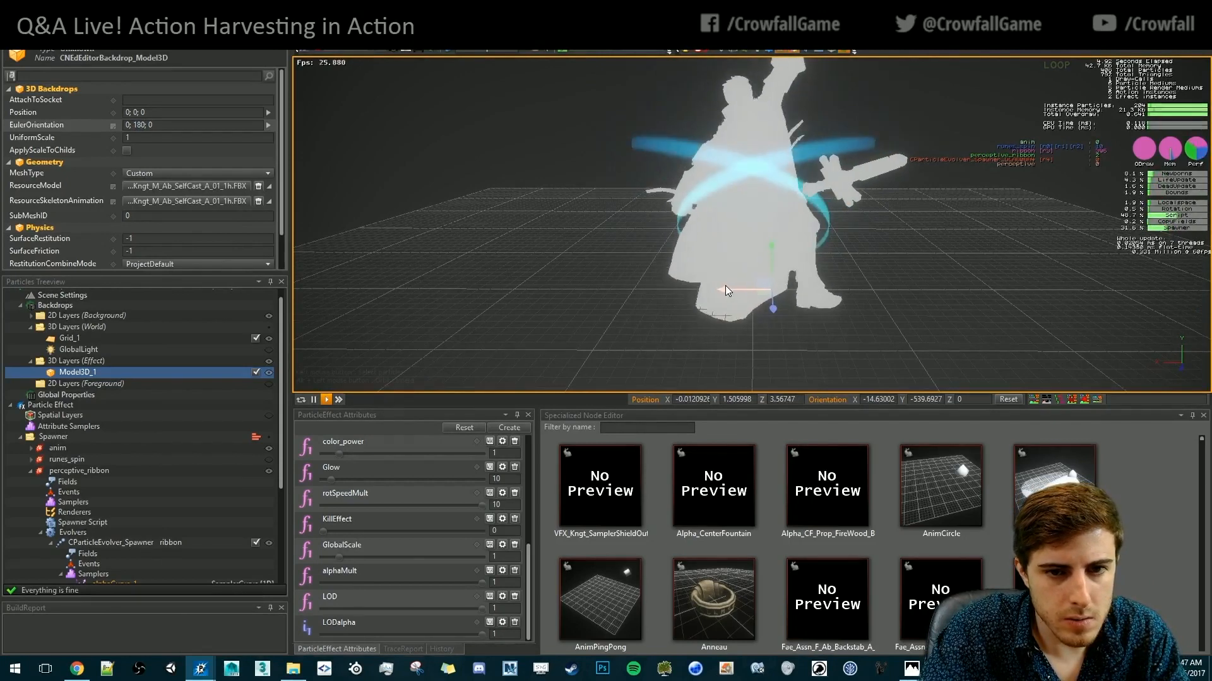
Shift the Model3D_1 character along X to about -0.10 and replay the effect to judge its alignment with the ribbon
drag(726, 283, 721, 279)
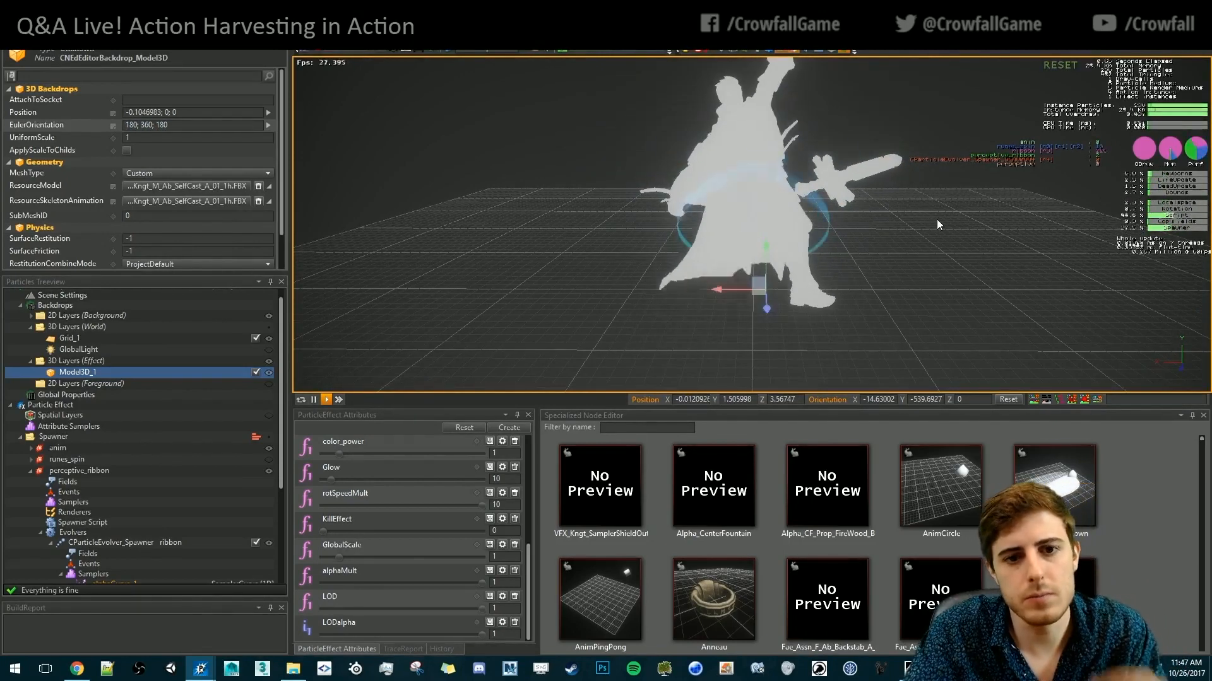
key(space)
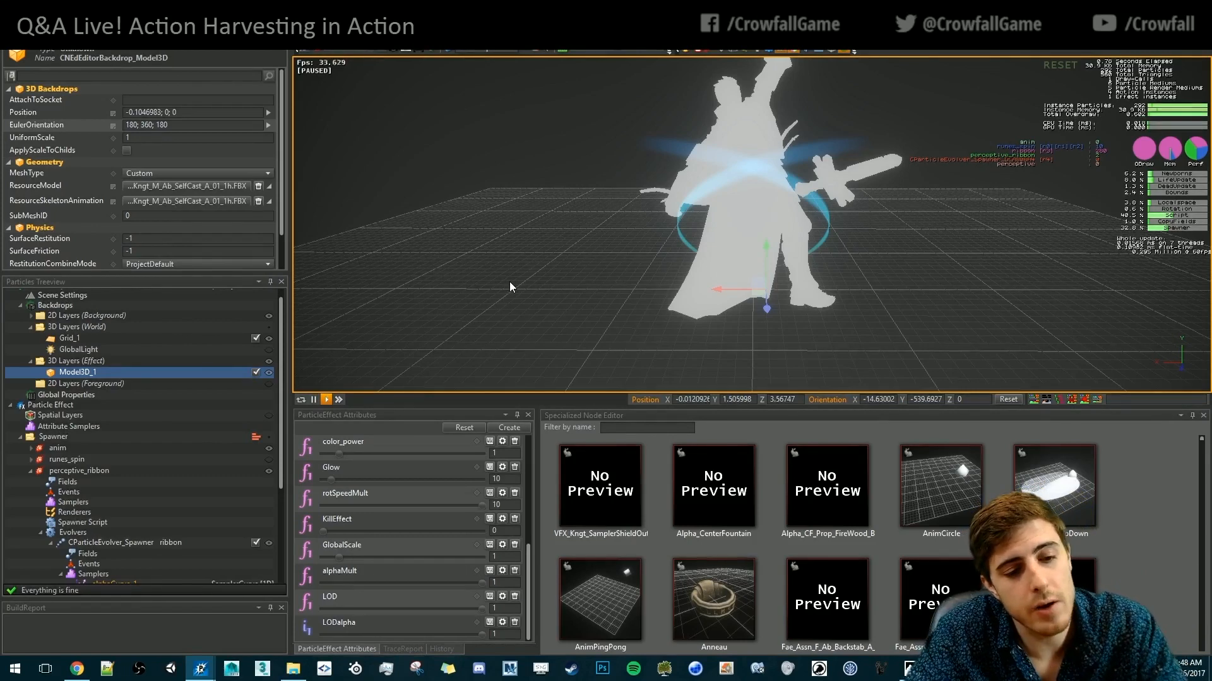
key(space)
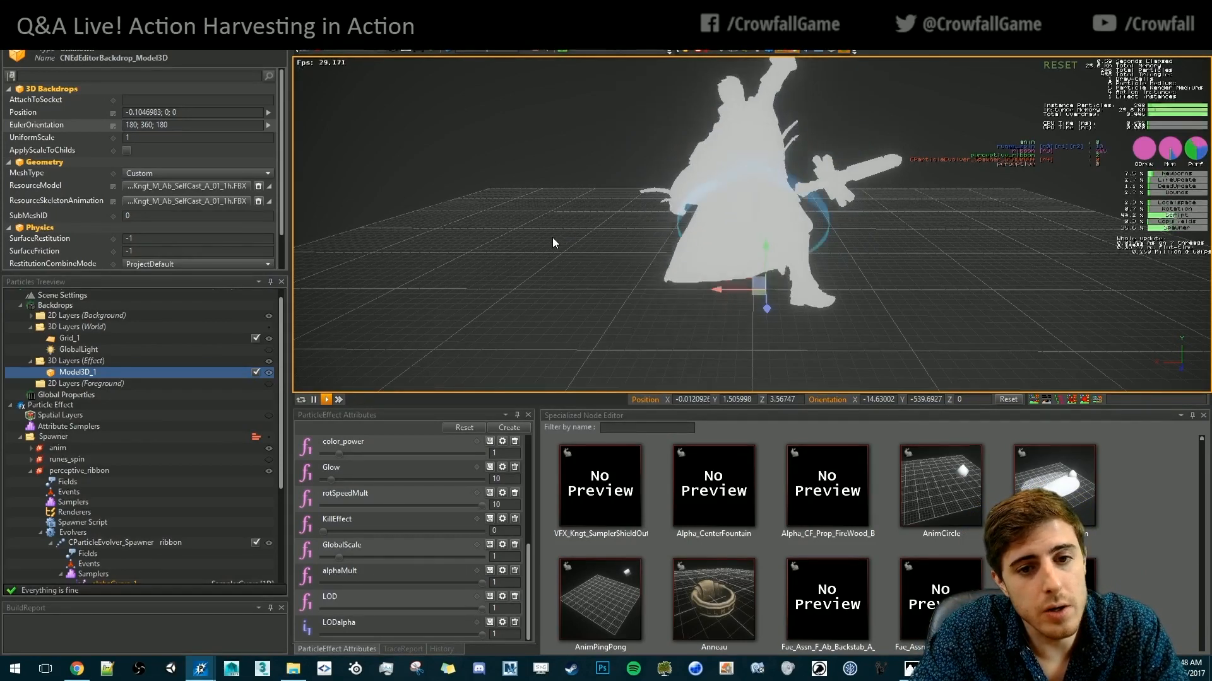
middle_drag(600, 230, 594, 229)
alt+middle_drag(663, 248, 696, 262)
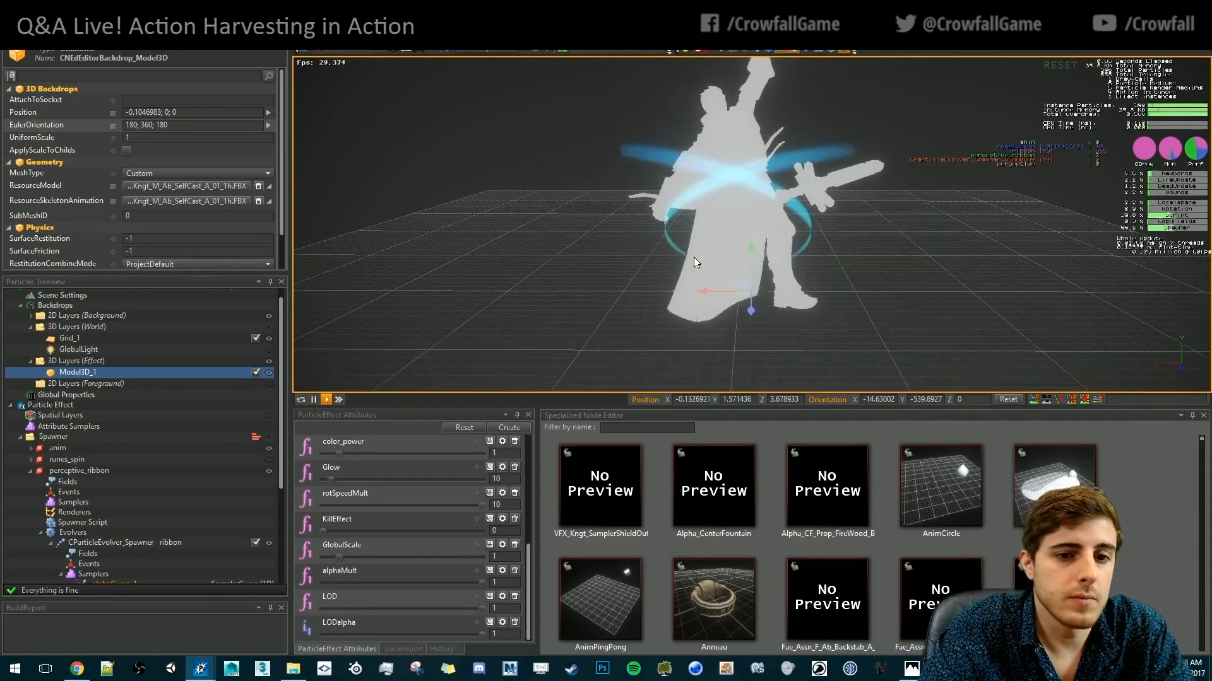
Review perceptive_ribbon's own Spawner Script and the Spawner Script of its ribbon evolver
scroll(92, 390, down, 4)
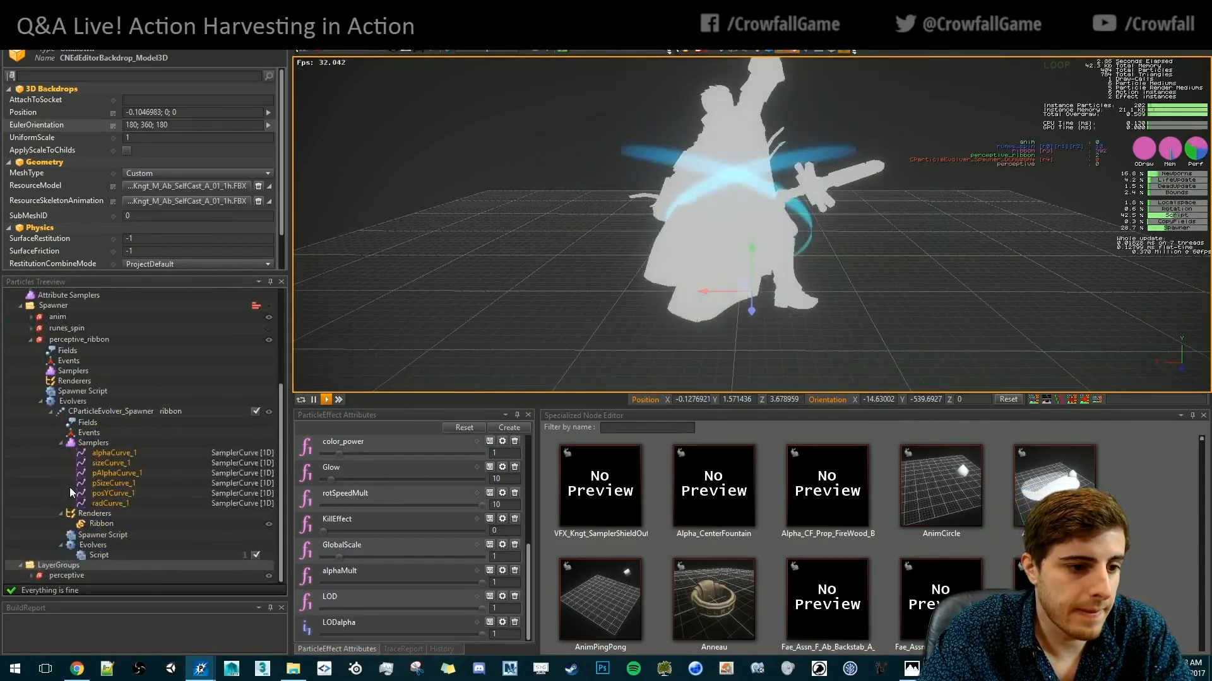
click(90, 391)
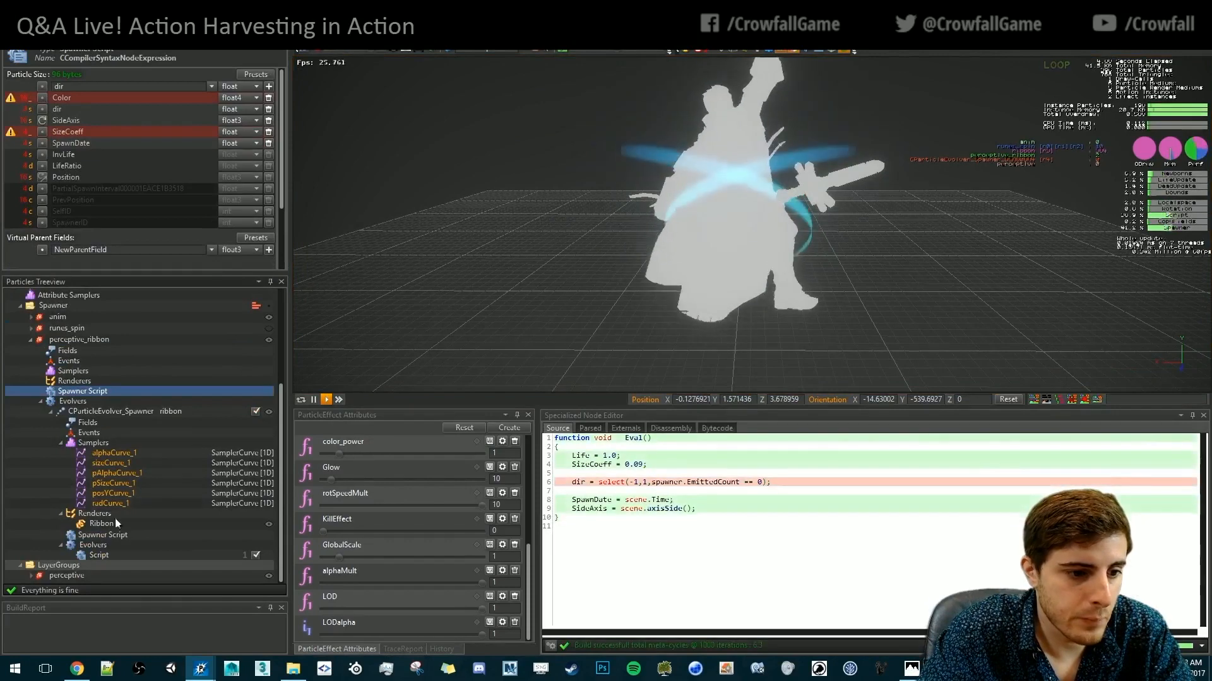
click(107, 535)
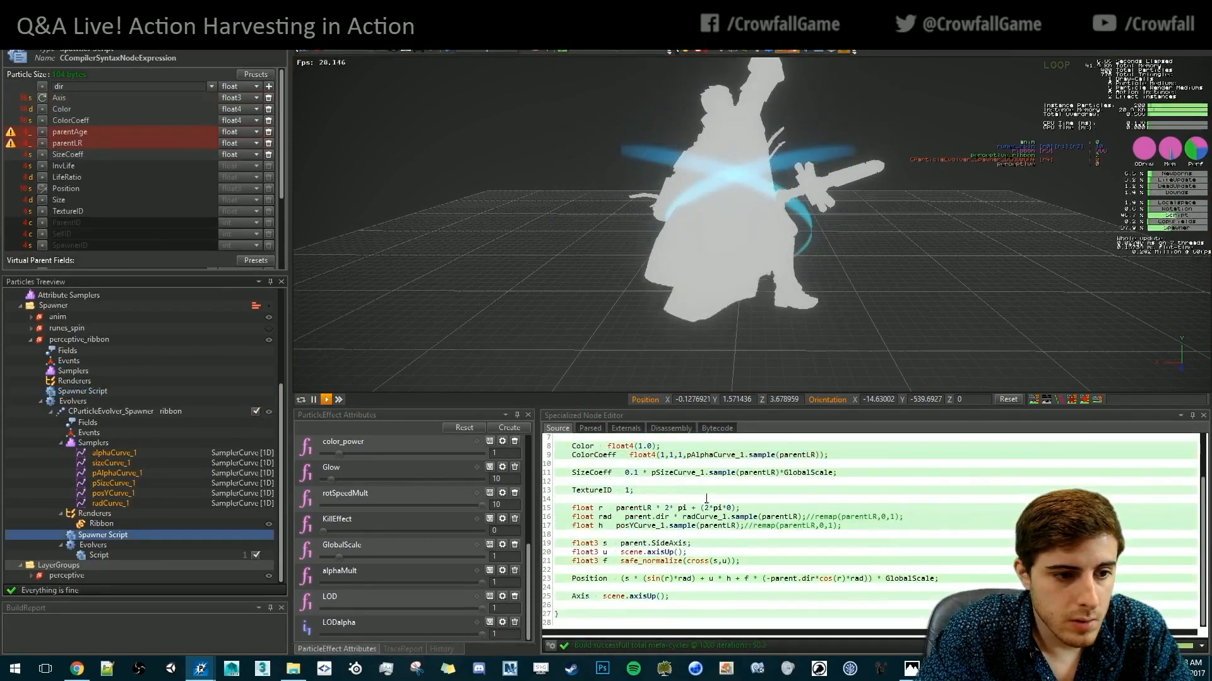
Reshape radCurve_1 with a start key at about 0.7, an added middle key at about 1.0 and an end key at about 0.74
click(113, 503)
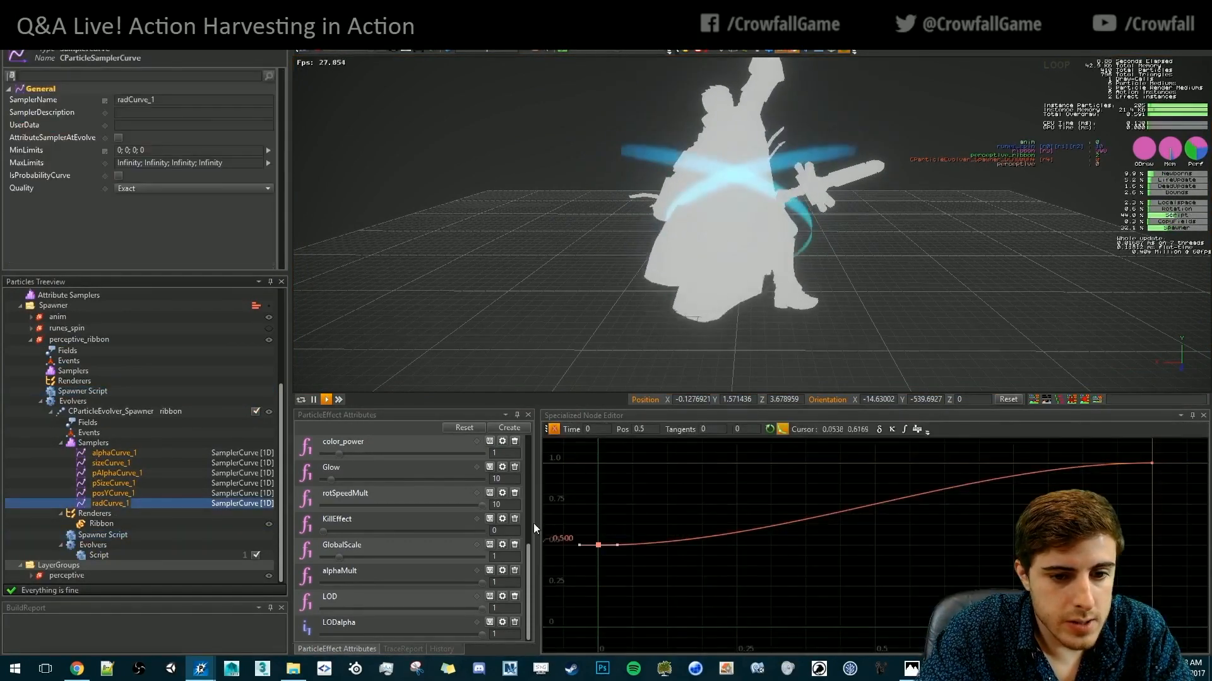
drag(601, 541, 593, 513)
middle_drag(1021, 468, 985, 483)
double_click(870, 496)
drag(870, 496, 858, 479)
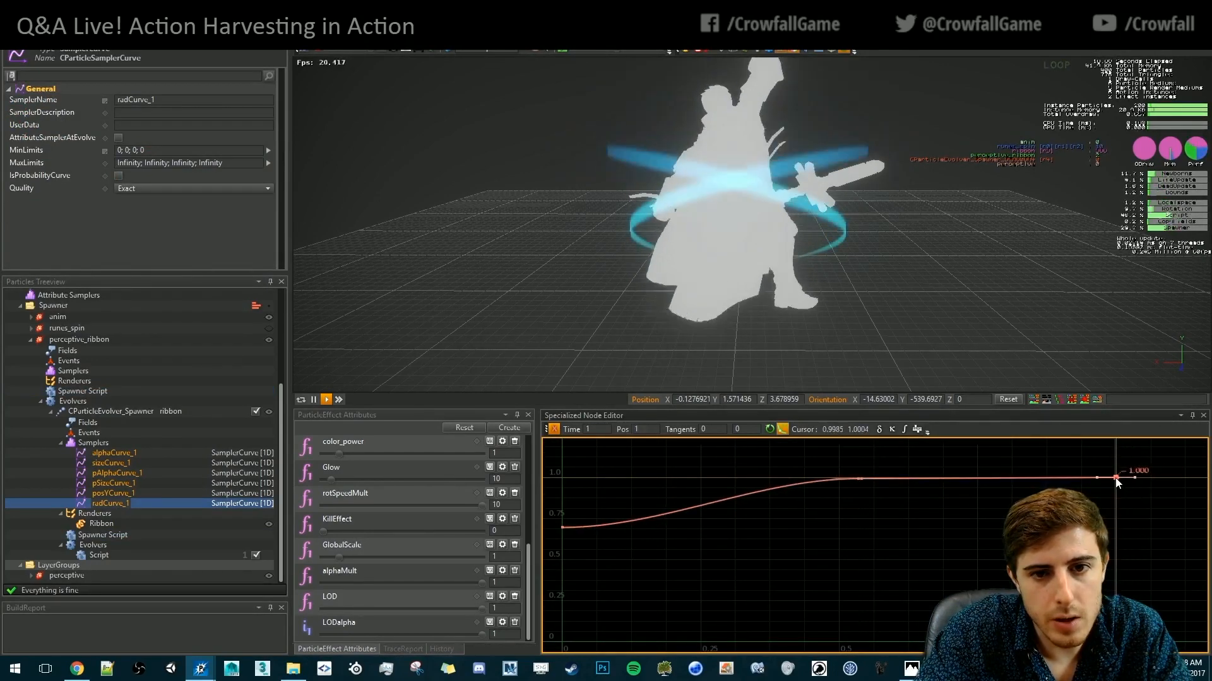
drag(1114, 479, 1111, 501)
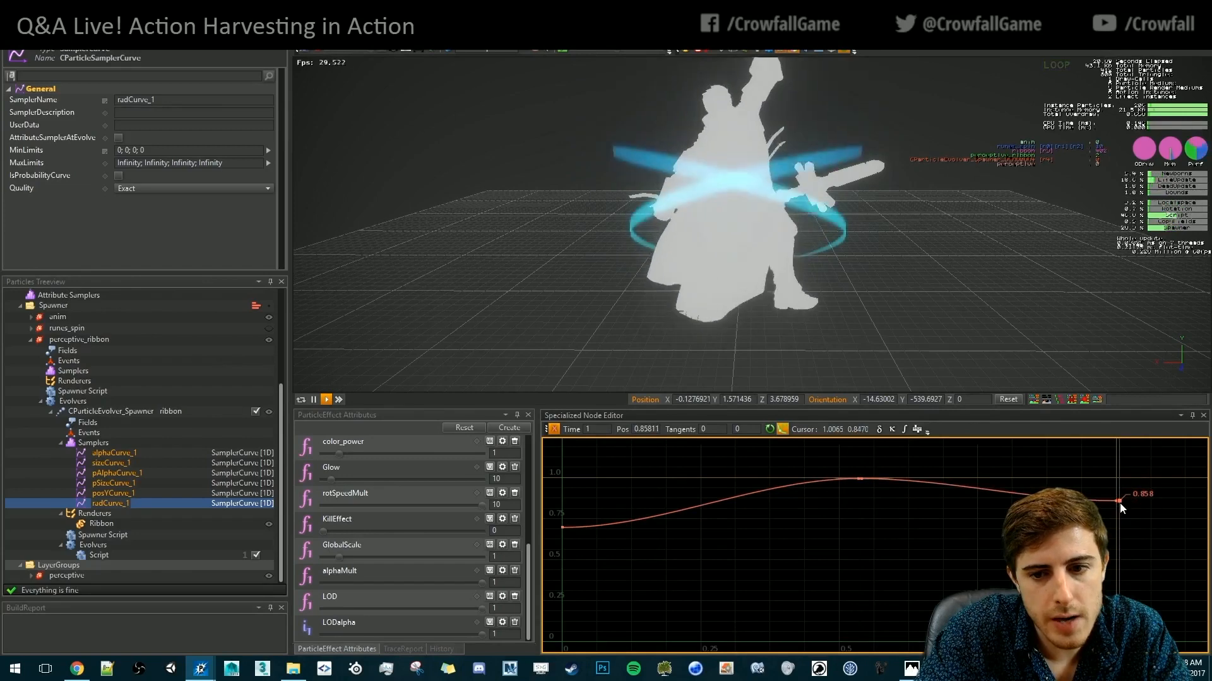
drag(1116, 501, 1008, 527)
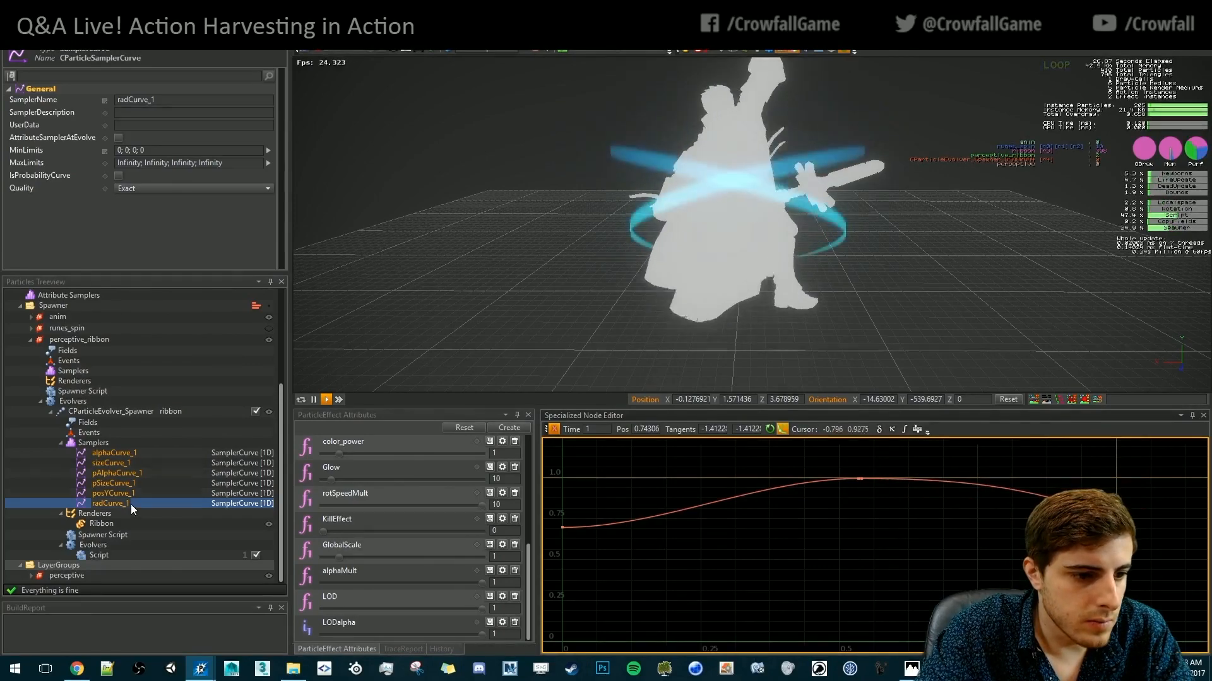
Review the ribbon evolver's Spawner Script from its beginning and replay the effect
click(125, 534)
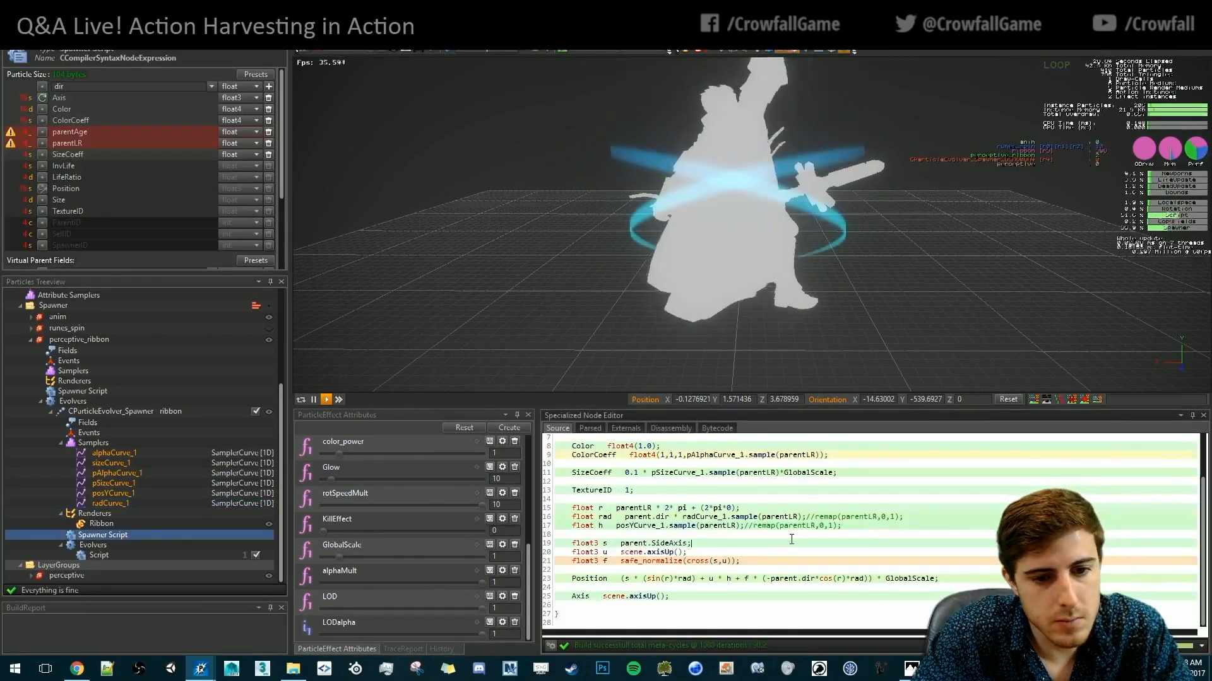
scroll(765, 532, up, 2)
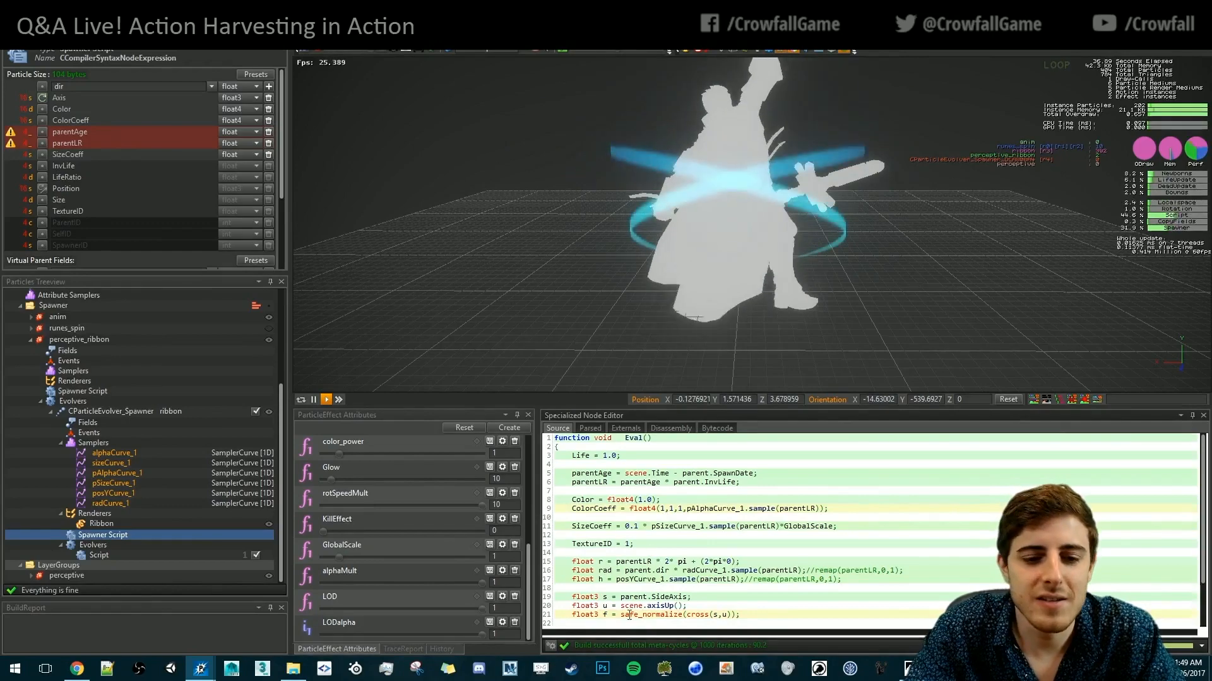
click(581, 180)
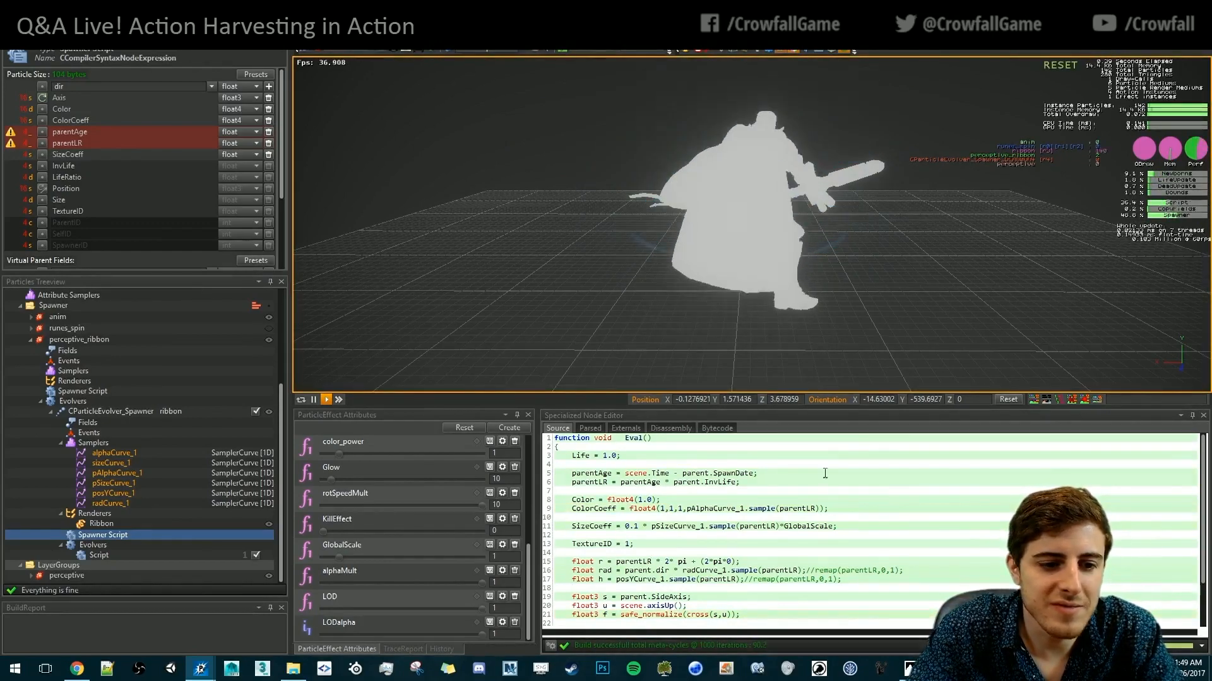
Reshape posYCurve_1 with an end-key tangent of about -2.44 and the middle key at time 0.47, value about 1.40, tangent about 4.6
click(116, 493)
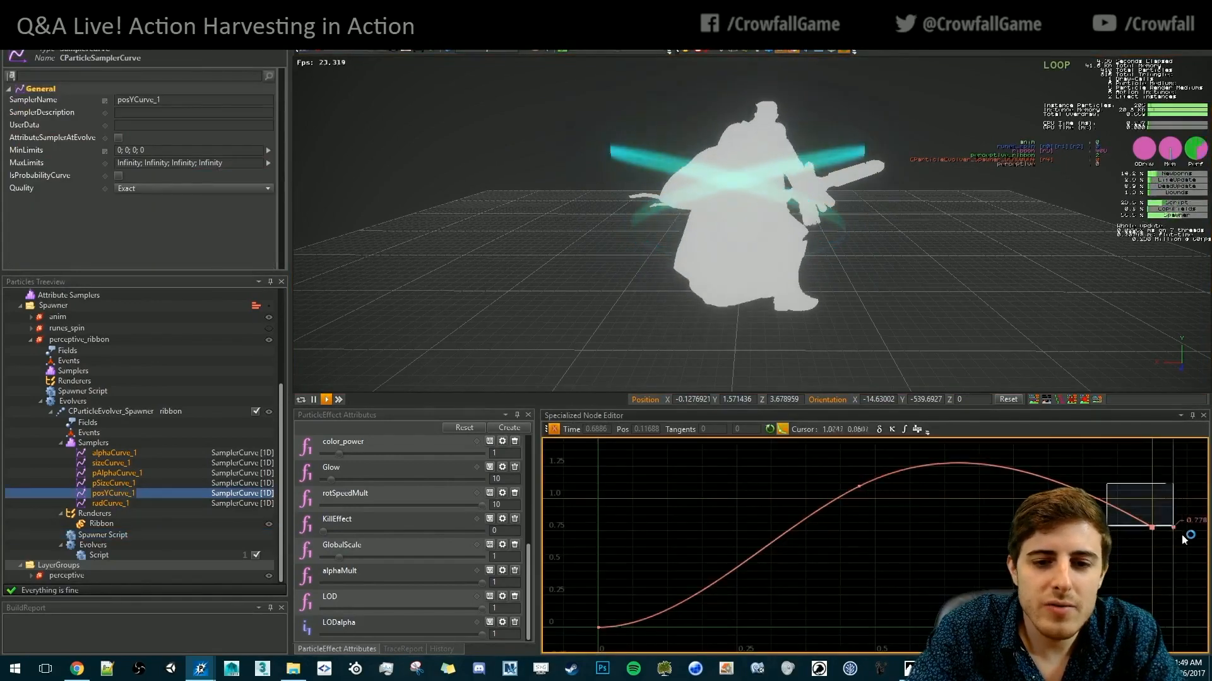
drag(1183, 539, 1190, 553)
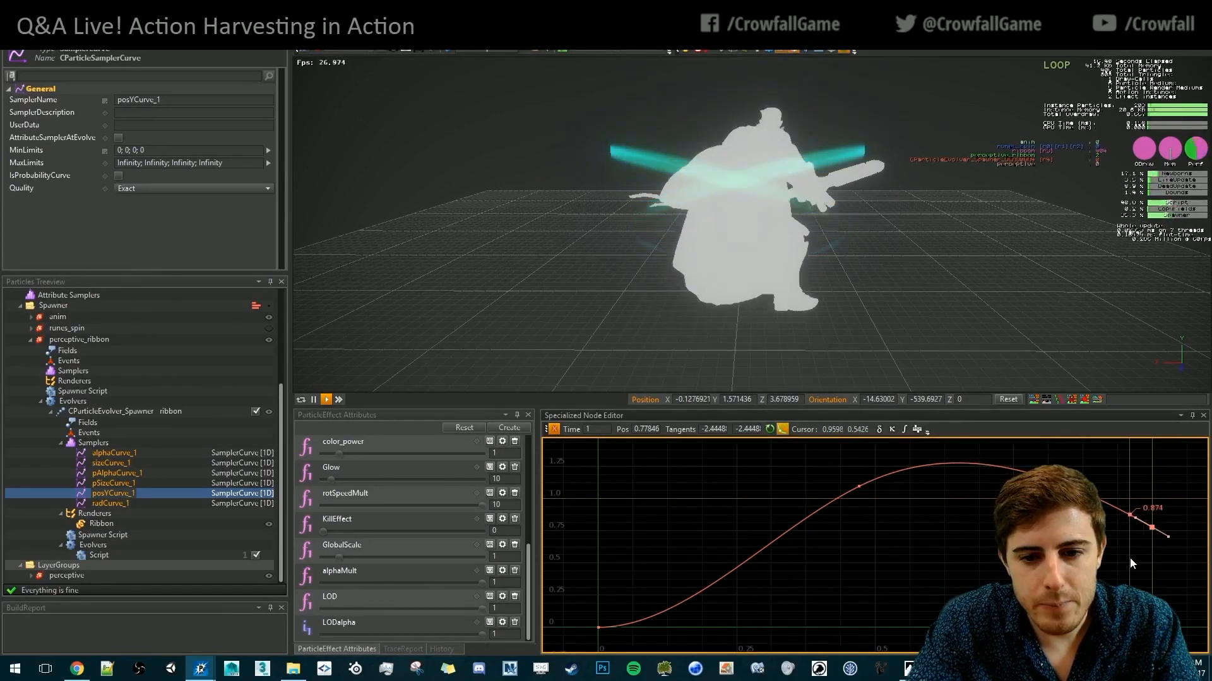
middle_drag(930, 531, 934, 602)
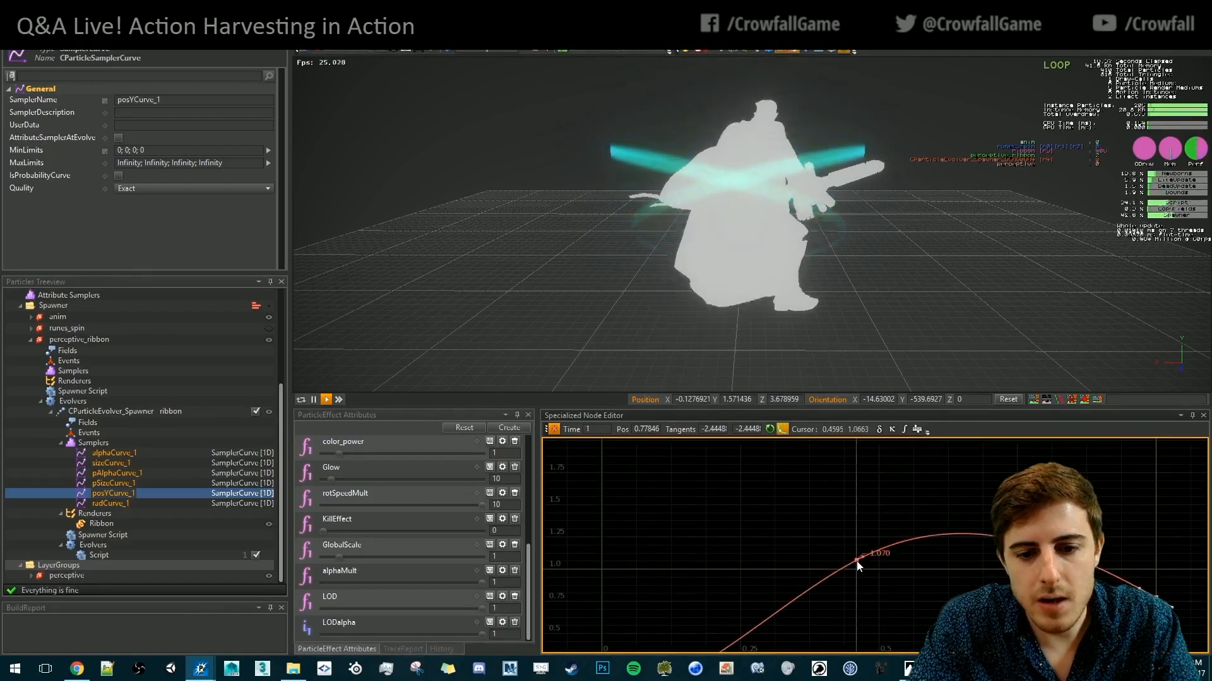
drag(861, 558, 878, 500)
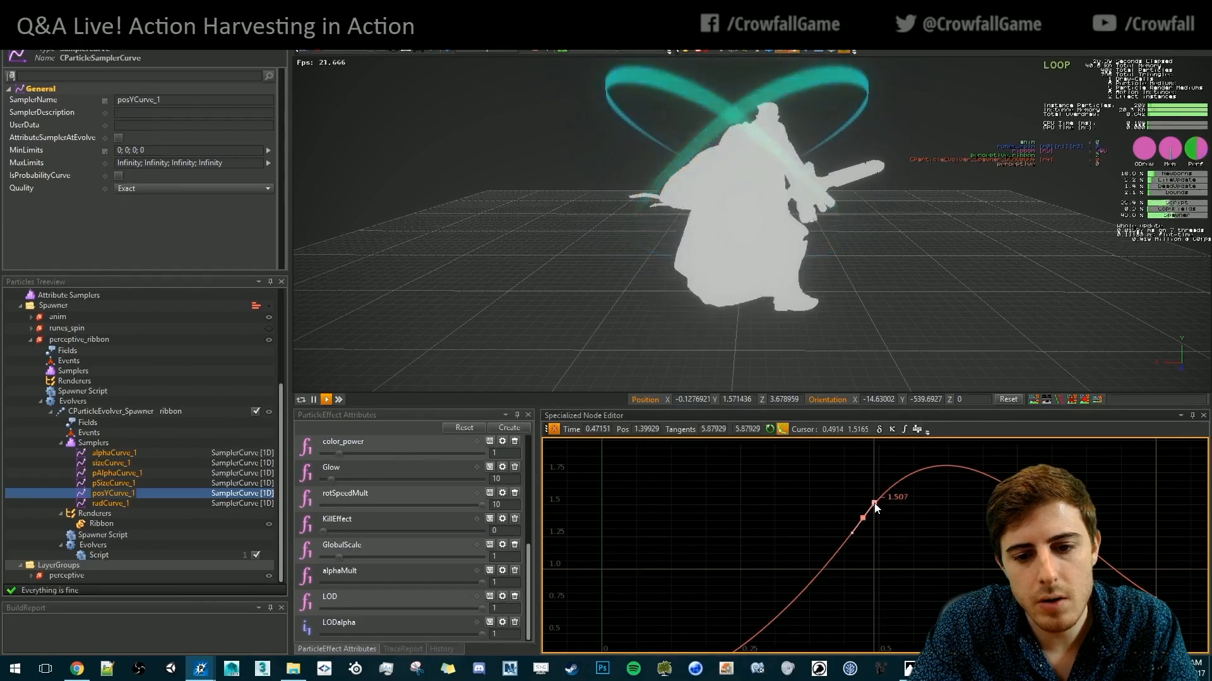
drag(874, 503, 876, 505)
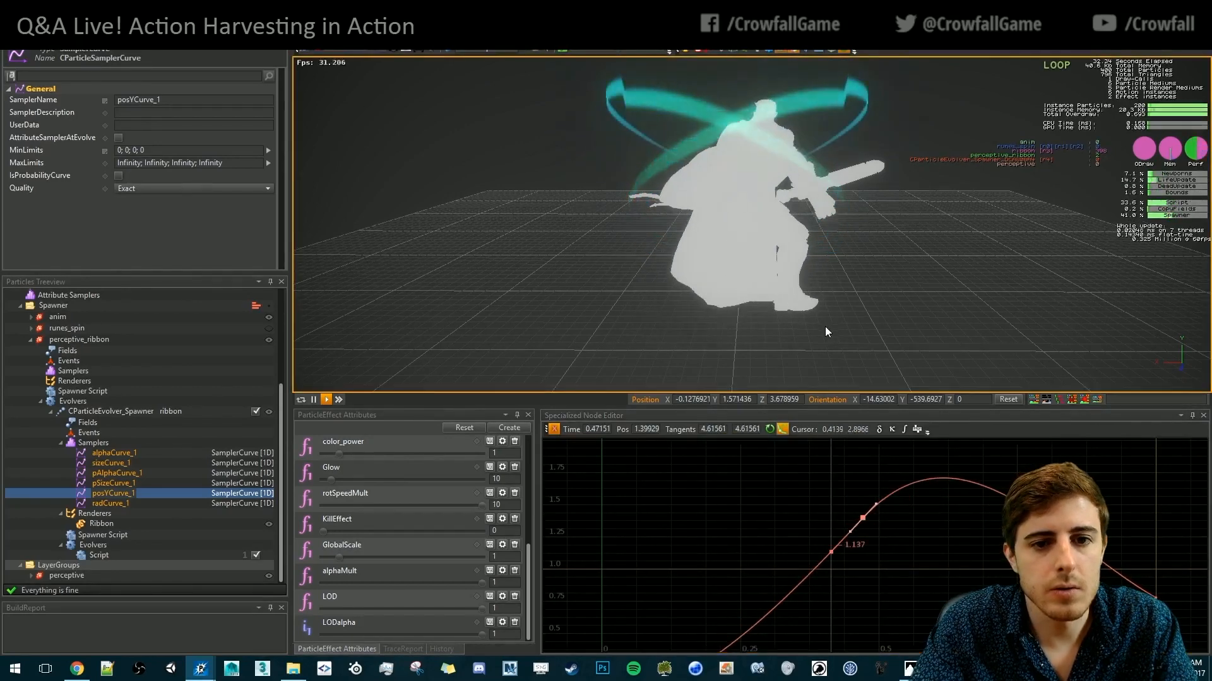
Examine the ribbon's path around the character from several angles and compare it with the blue ribbon in the concept art
middle_drag(824, 327, 821, 336)
scroll(797, 82, down, 1)
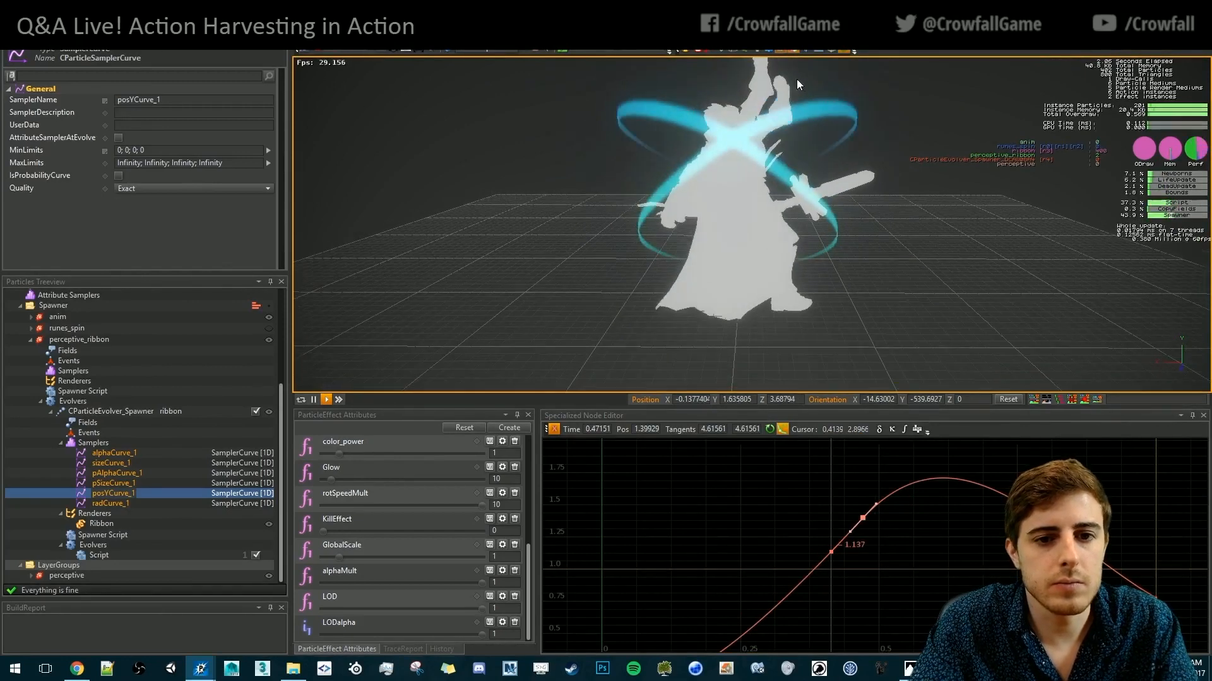
alt+drag(746, 236, 774, 234)
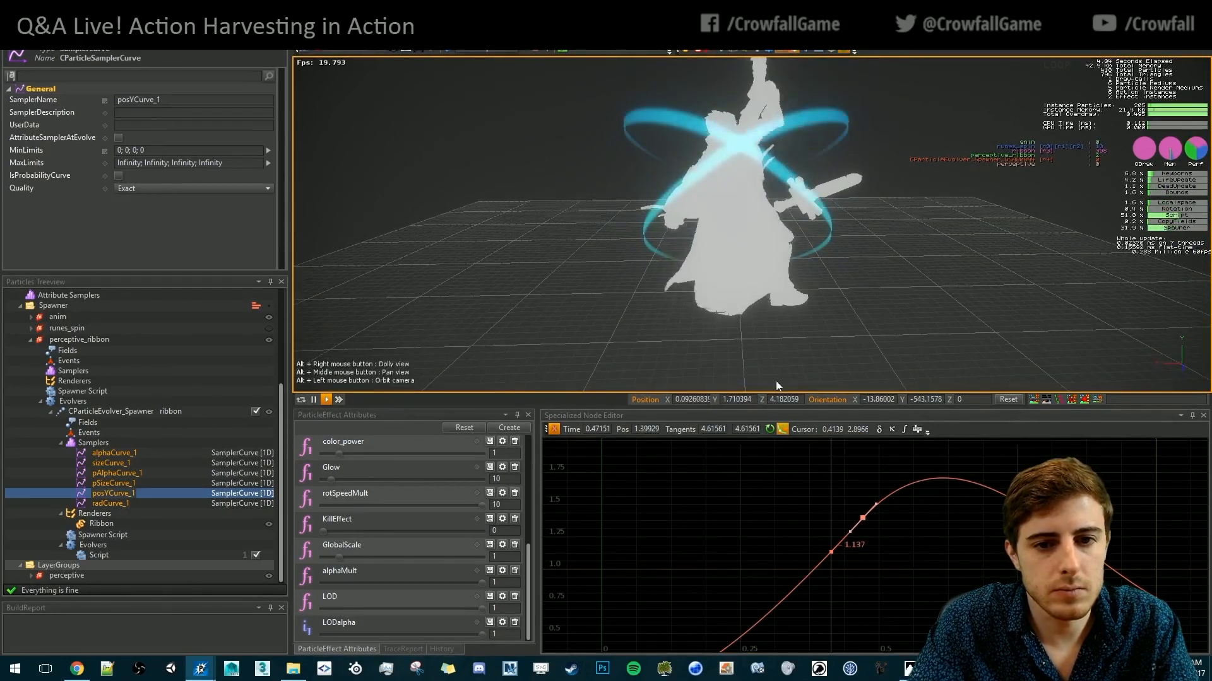
alt+drag(774, 381, 755, 324)
scroll(755, 324, down, 1)
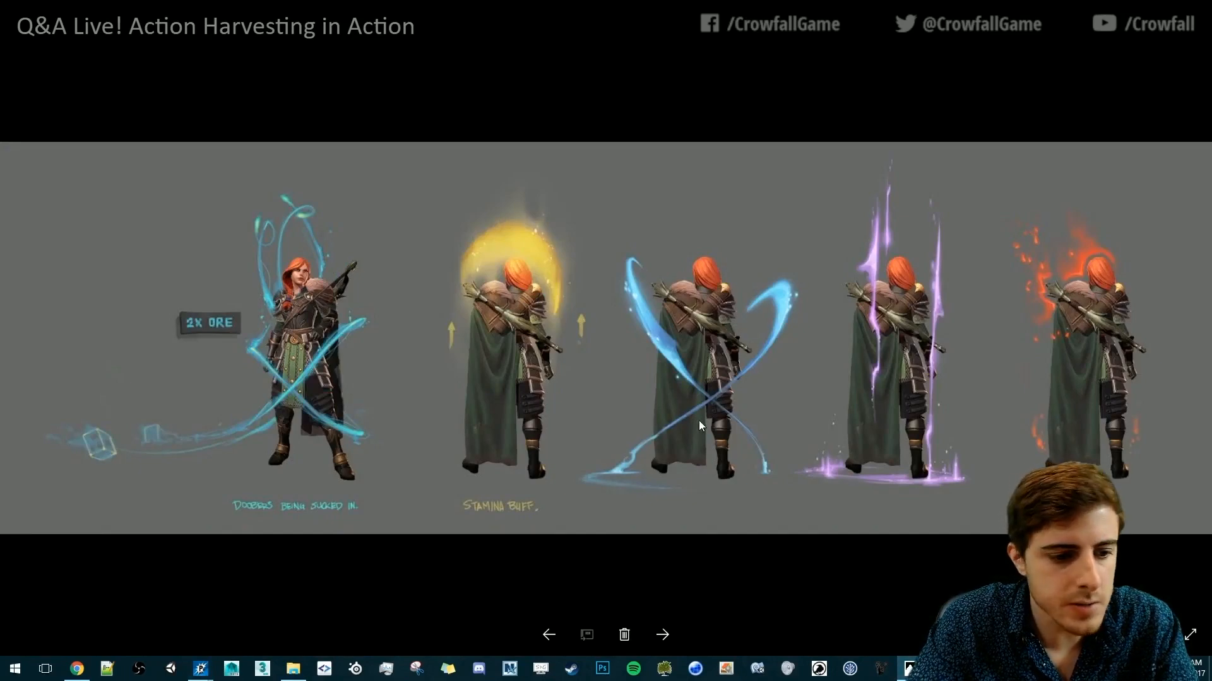
mouse_move(201, 669)
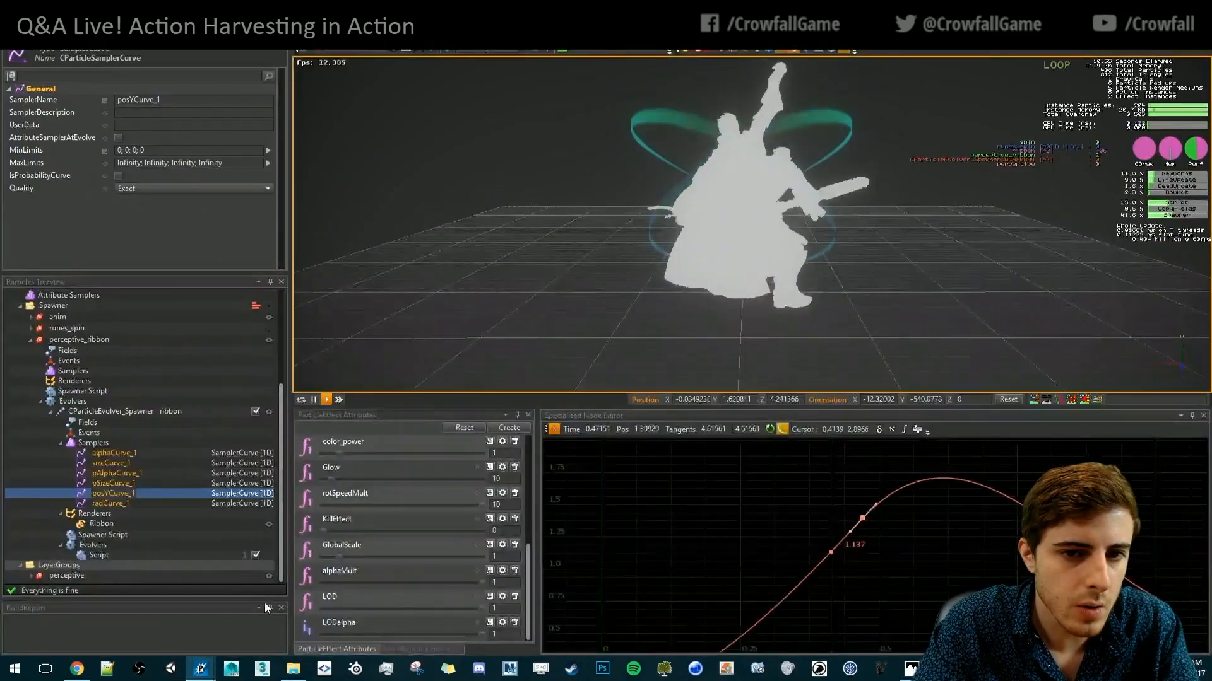
click(264, 603)
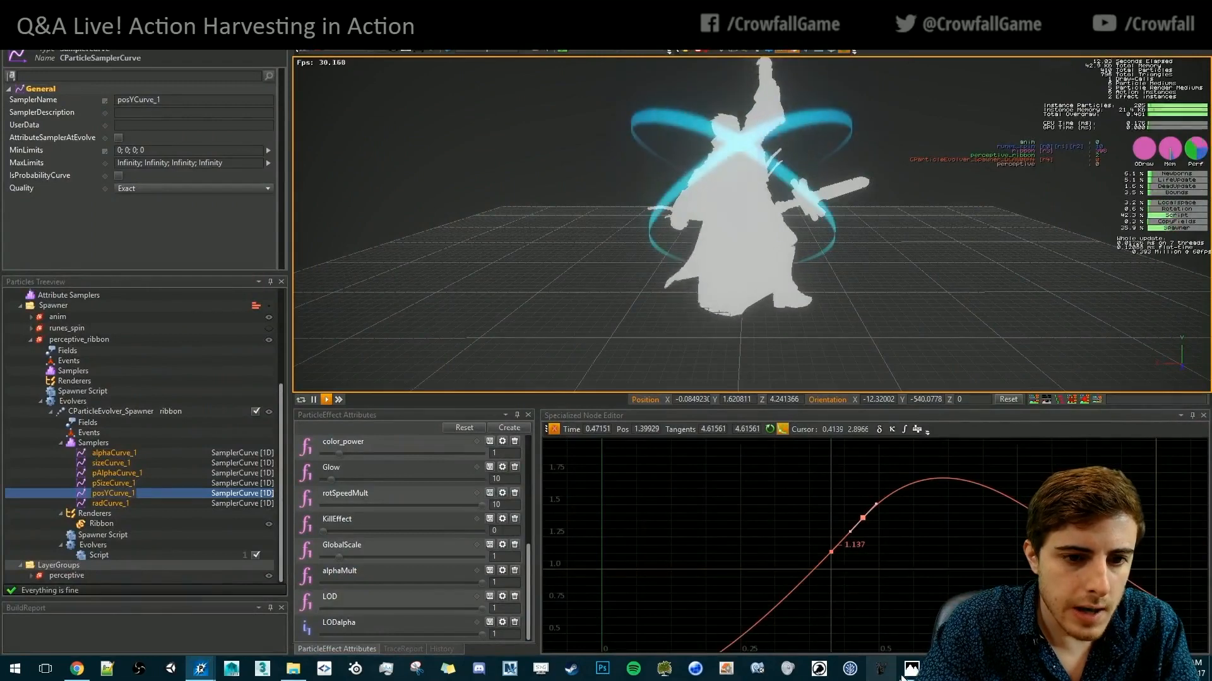
click(909, 672)
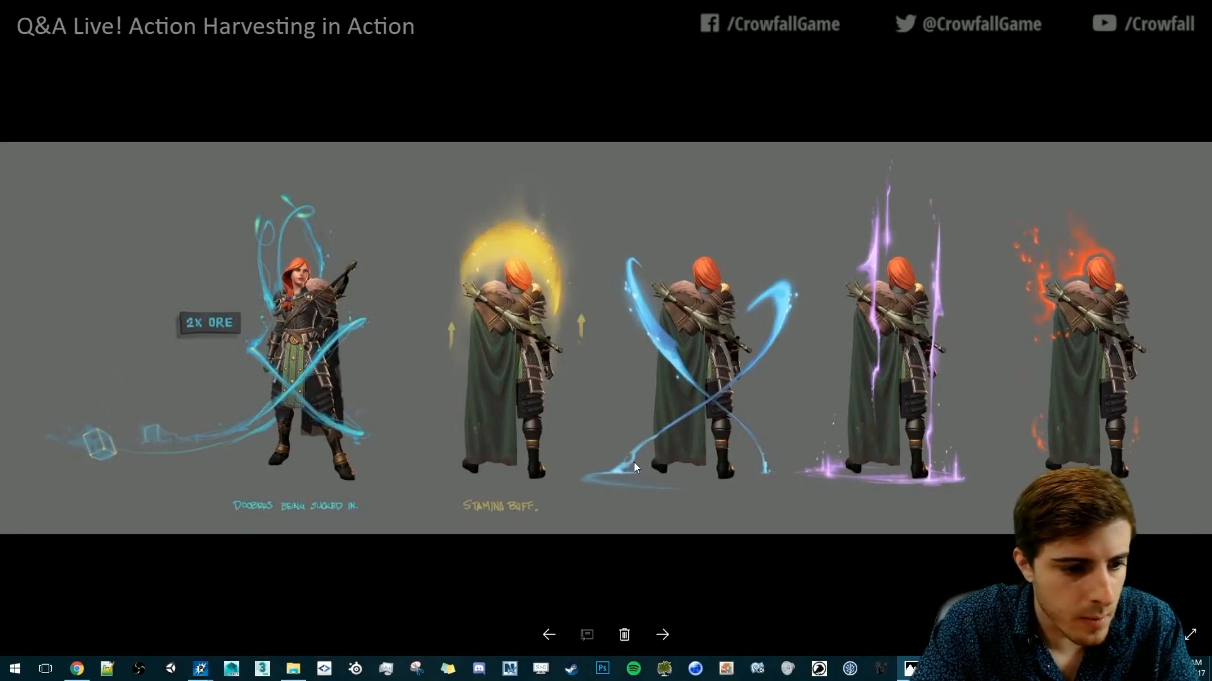
mouse_move(201, 669)
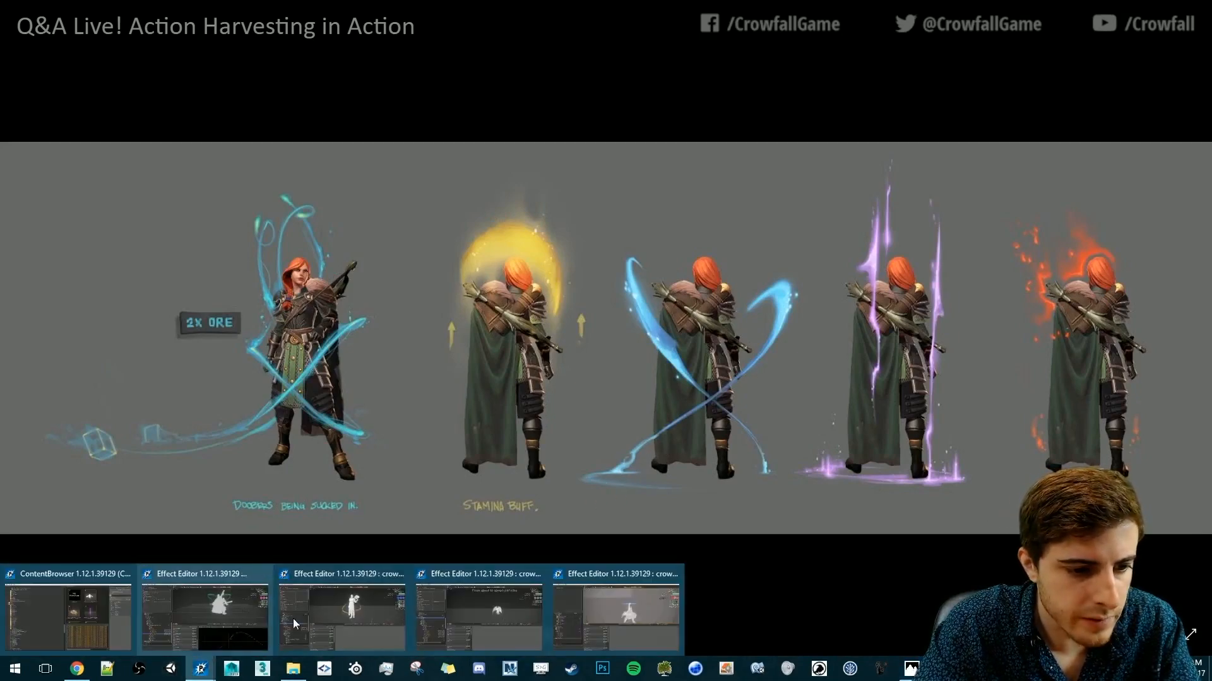
click(255, 619)
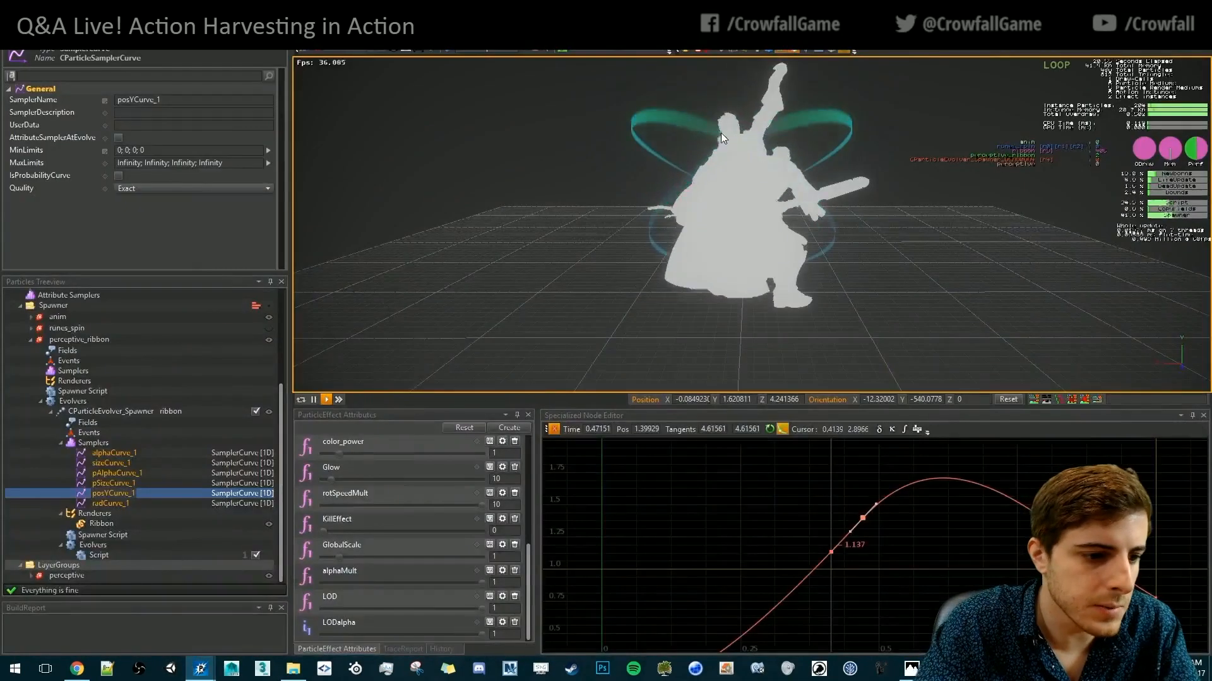
Set the Ribbon renderer's Diffuse texture to waveLine_01.png and clear its AtlasDefinition
click(110, 524)
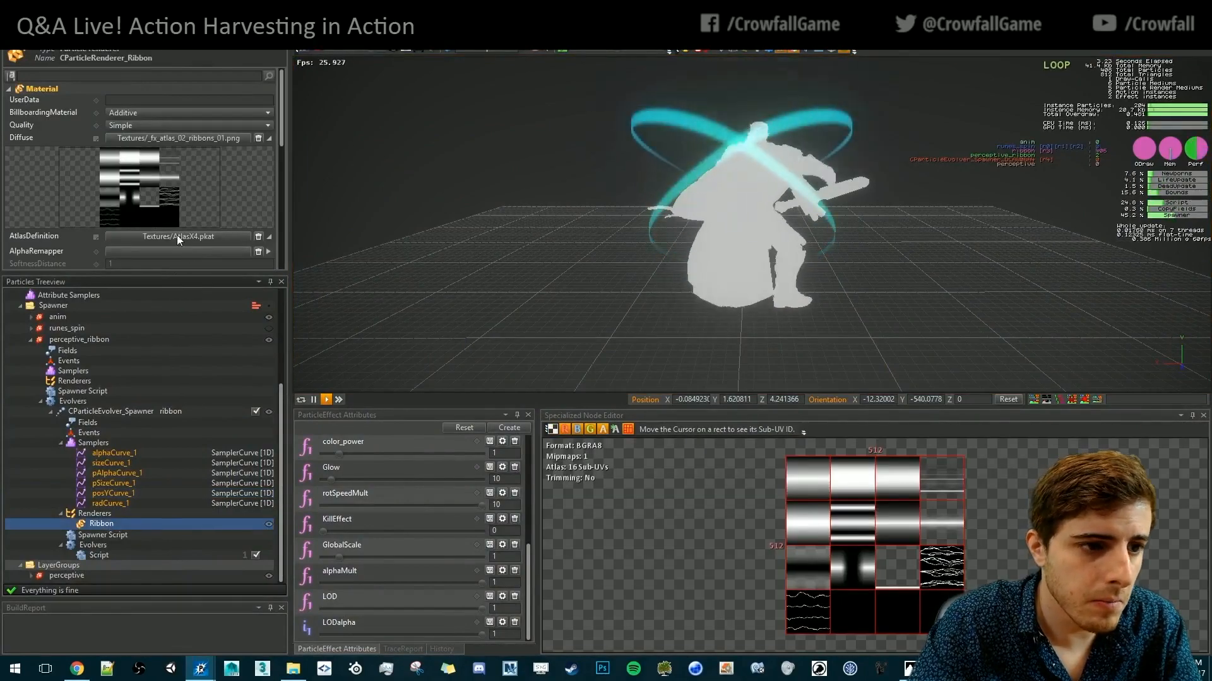
click(188, 137)
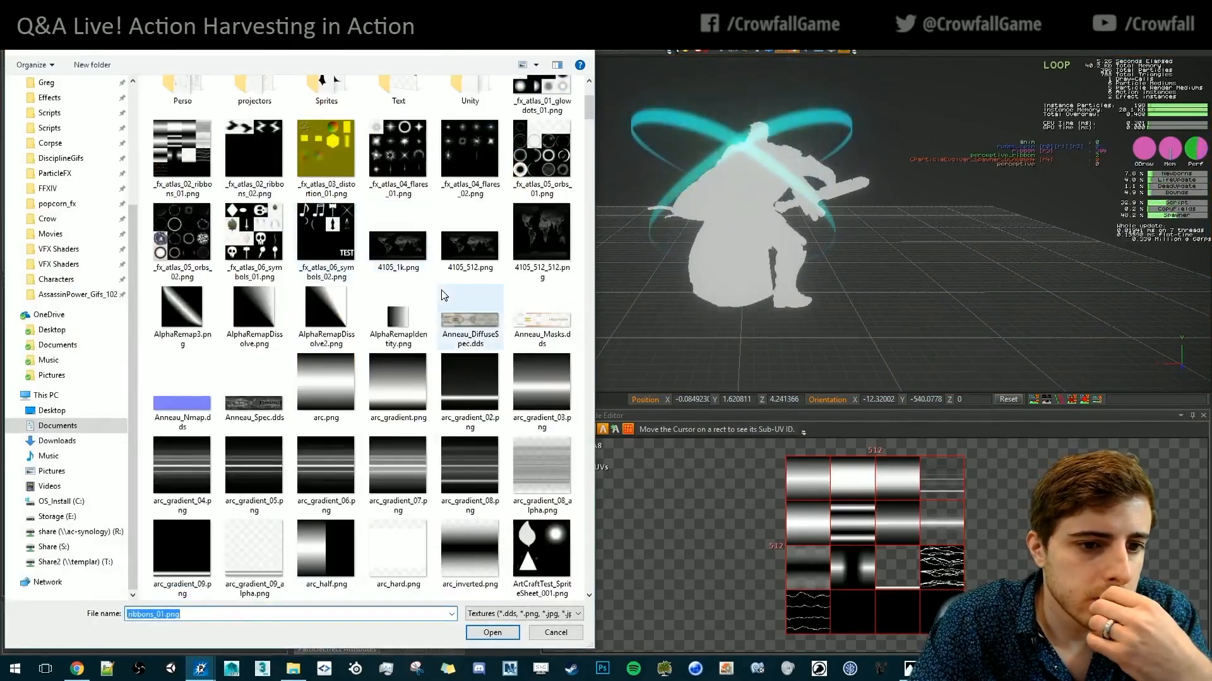
scroll(443, 295, up, 3)
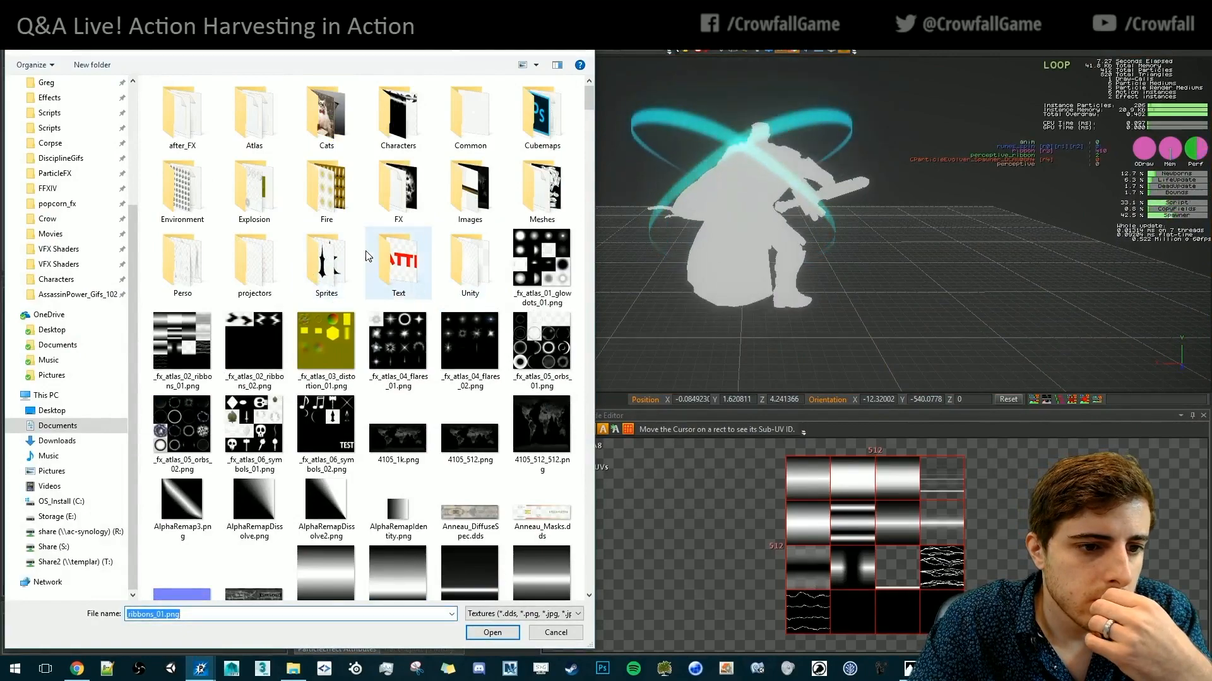
scroll(379, 278, down, 15)
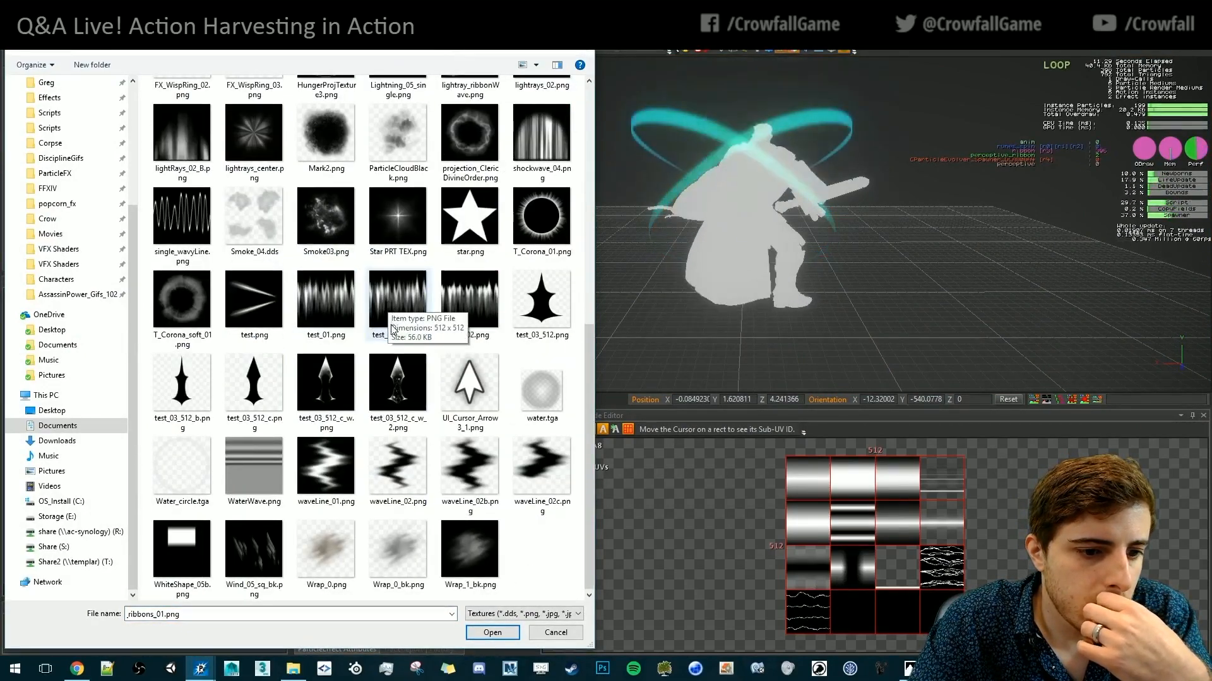
double_click(330, 470)
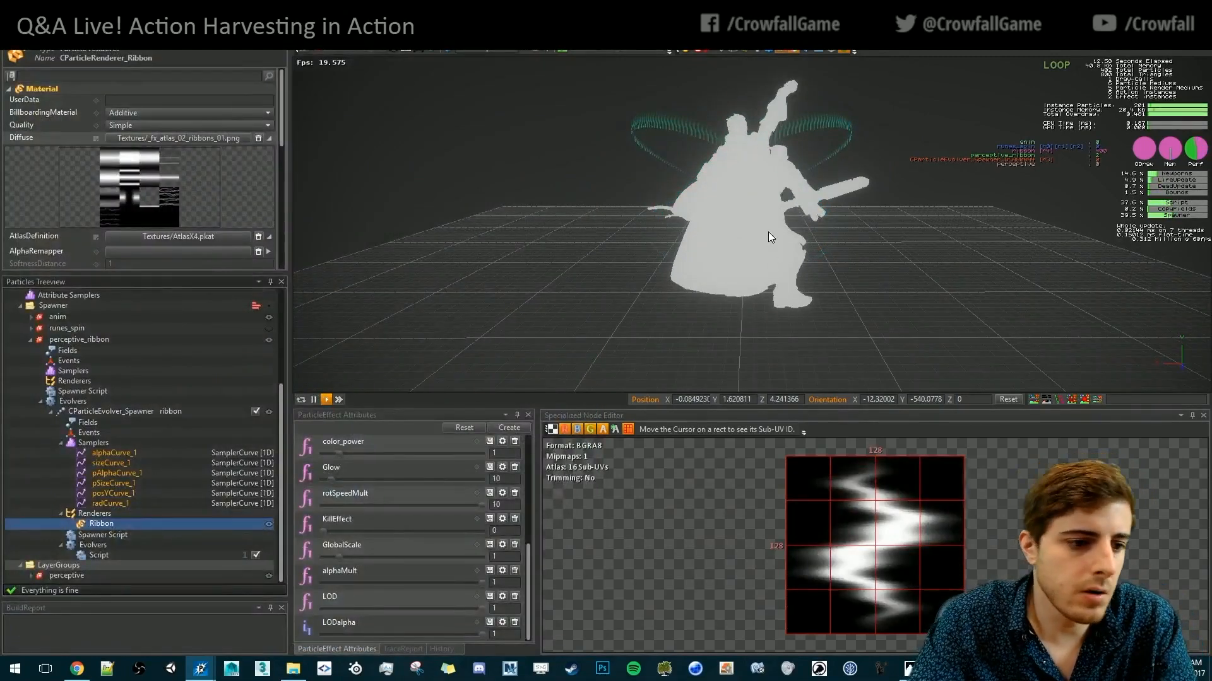
click(259, 236)
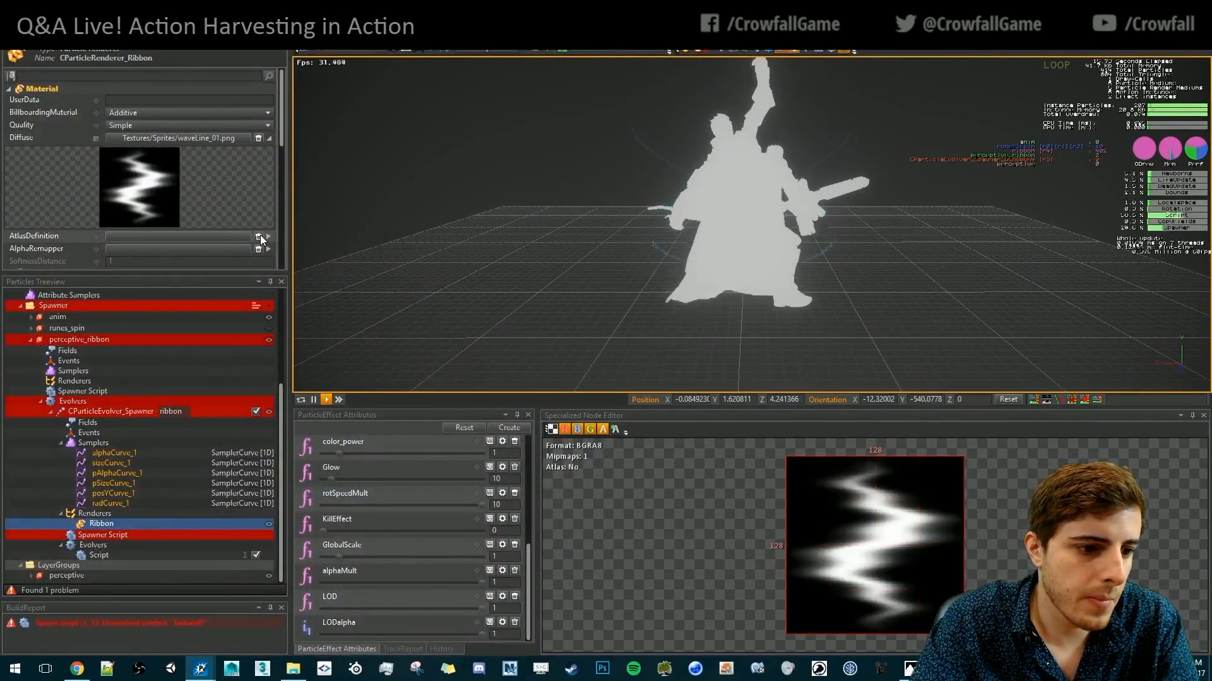
Comment out the TextureID = 1 line in the ribbon evolver's Spawner Script
click(98, 535)
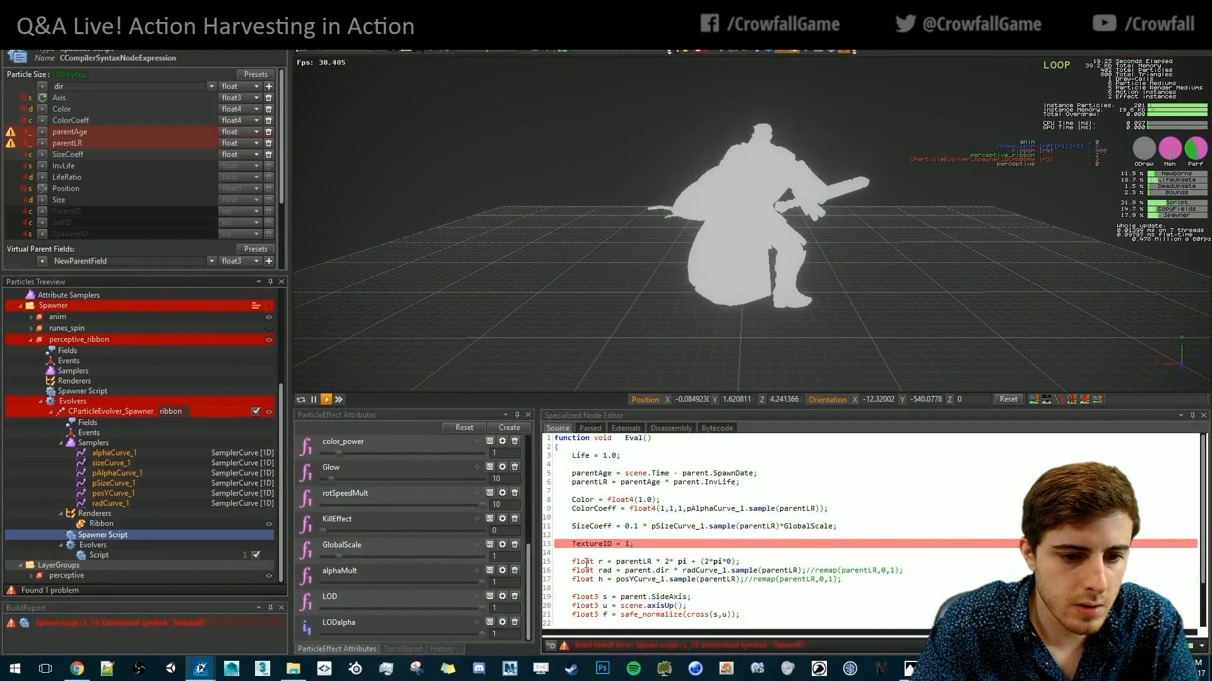
click(571, 544)
text(//)
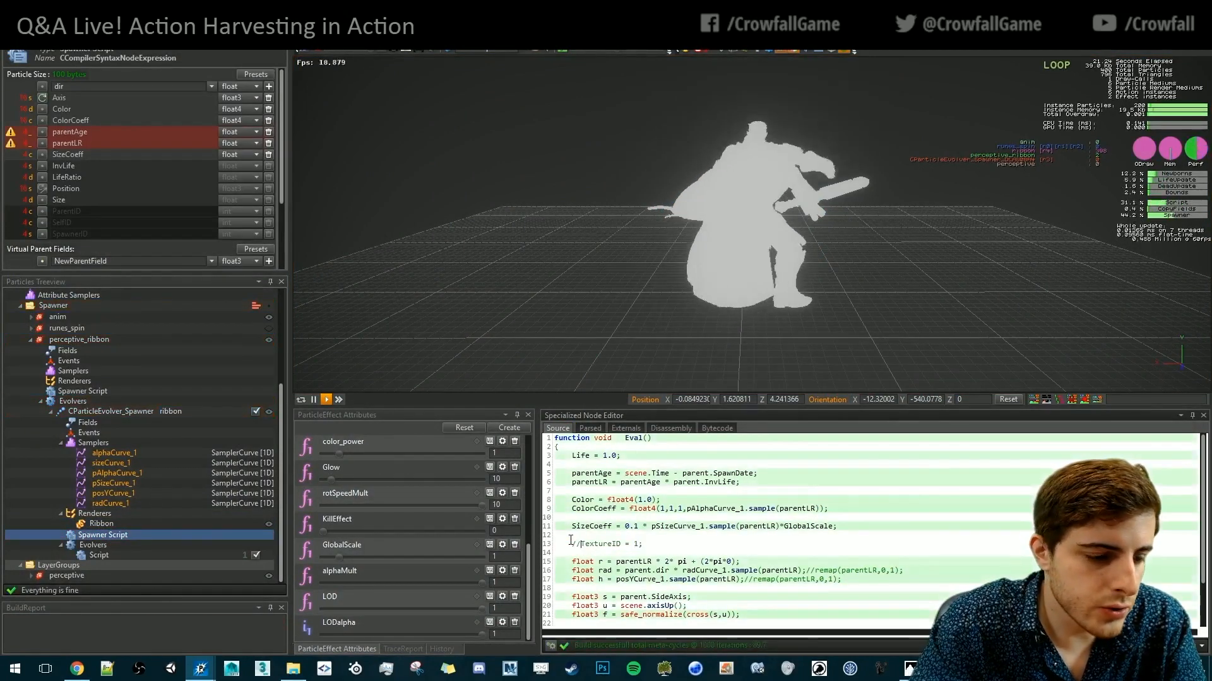
Set the Ribbon renderer's TextureUField to LifeRatio
click(101, 524)
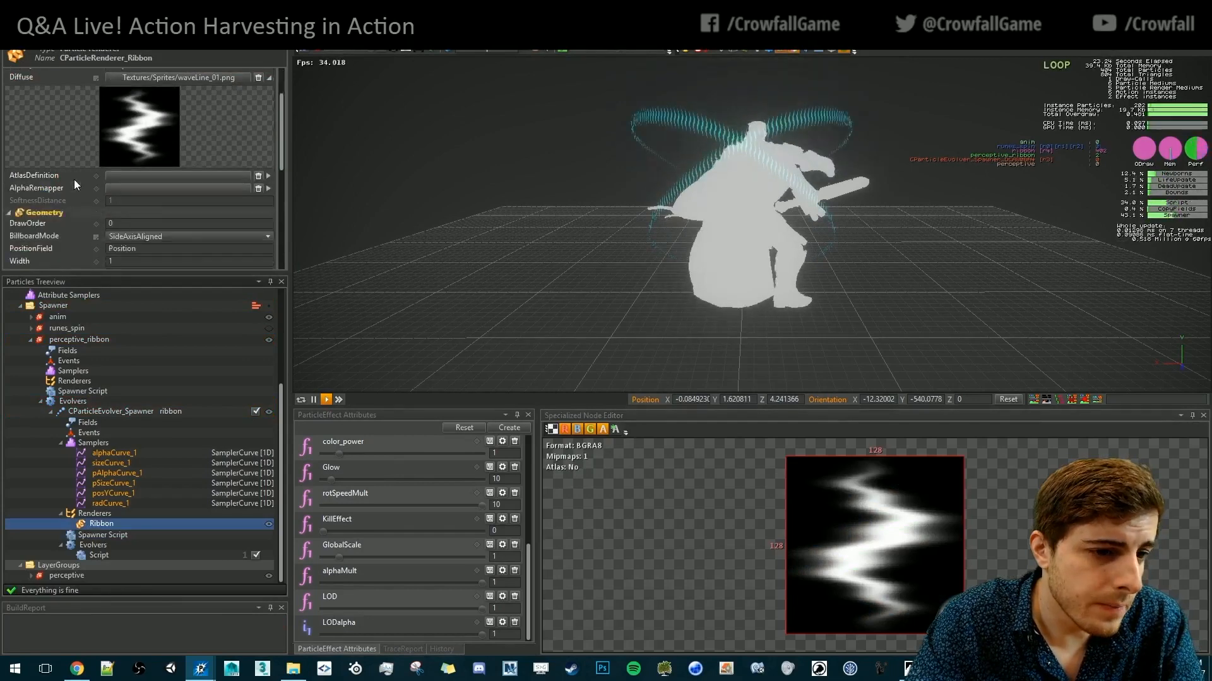
scroll(74, 179, down, 2)
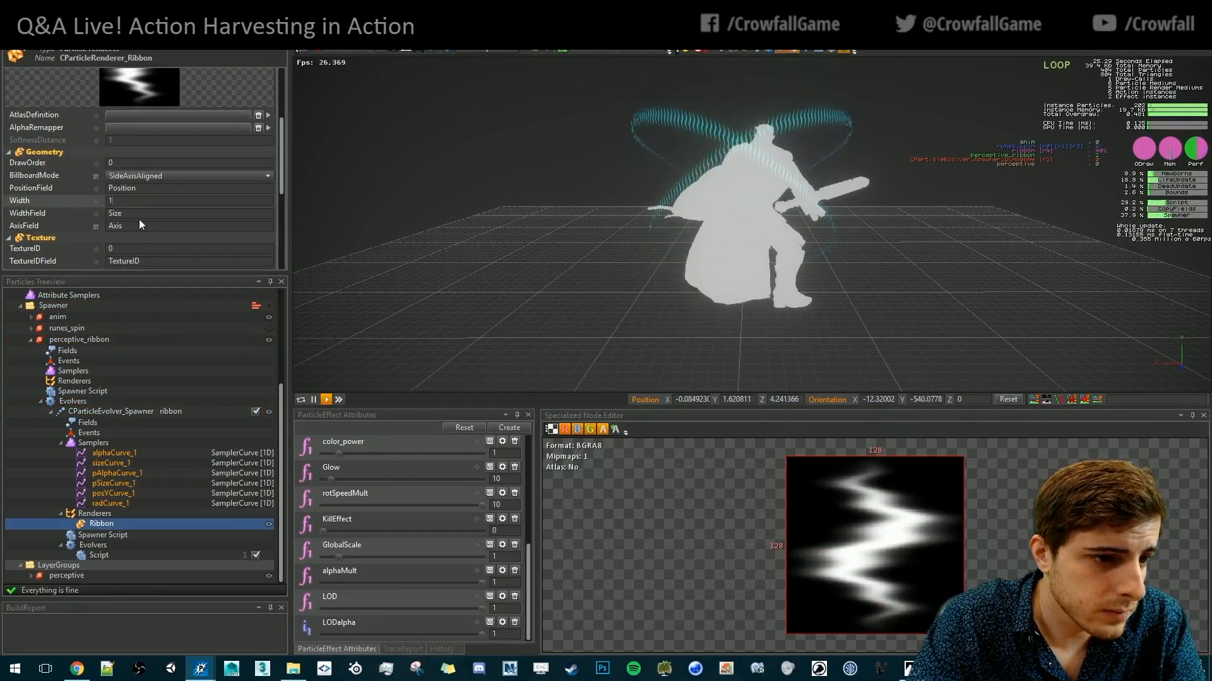
scroll(139, 218, down, 2)
text(Life)
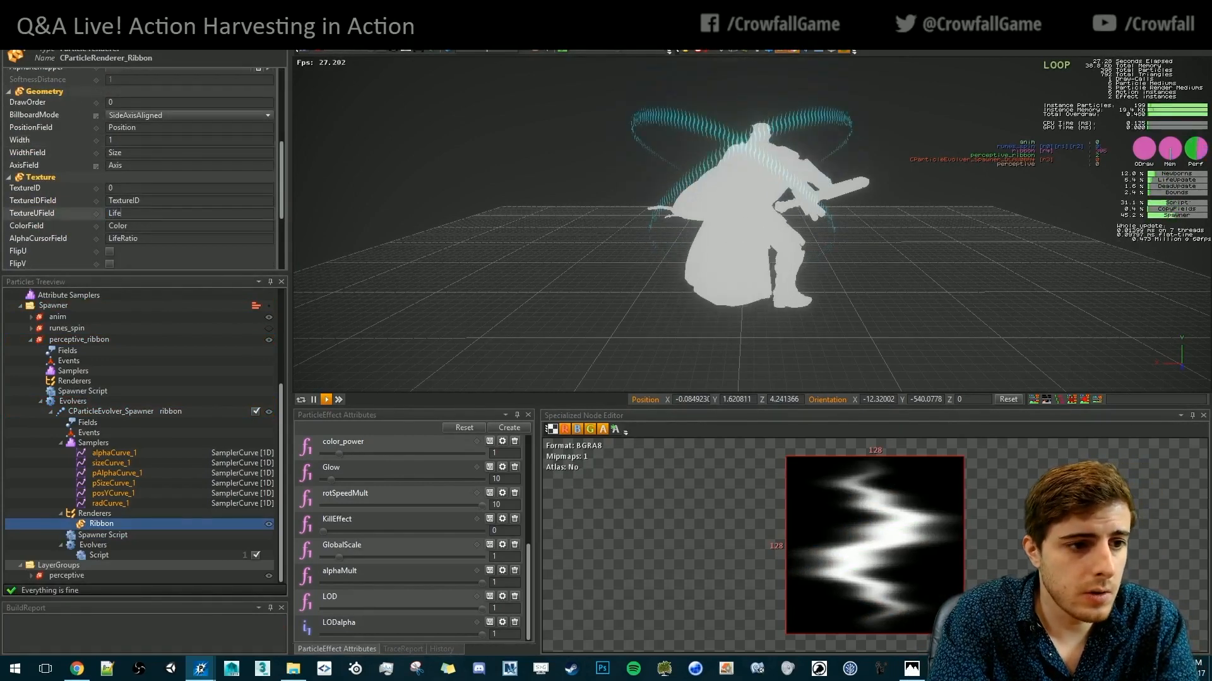
text(Ratio)
key(Return)
Replay the effect, inspect the retextured ribbon from several angles and compare it with the concept art
click(774, 193)
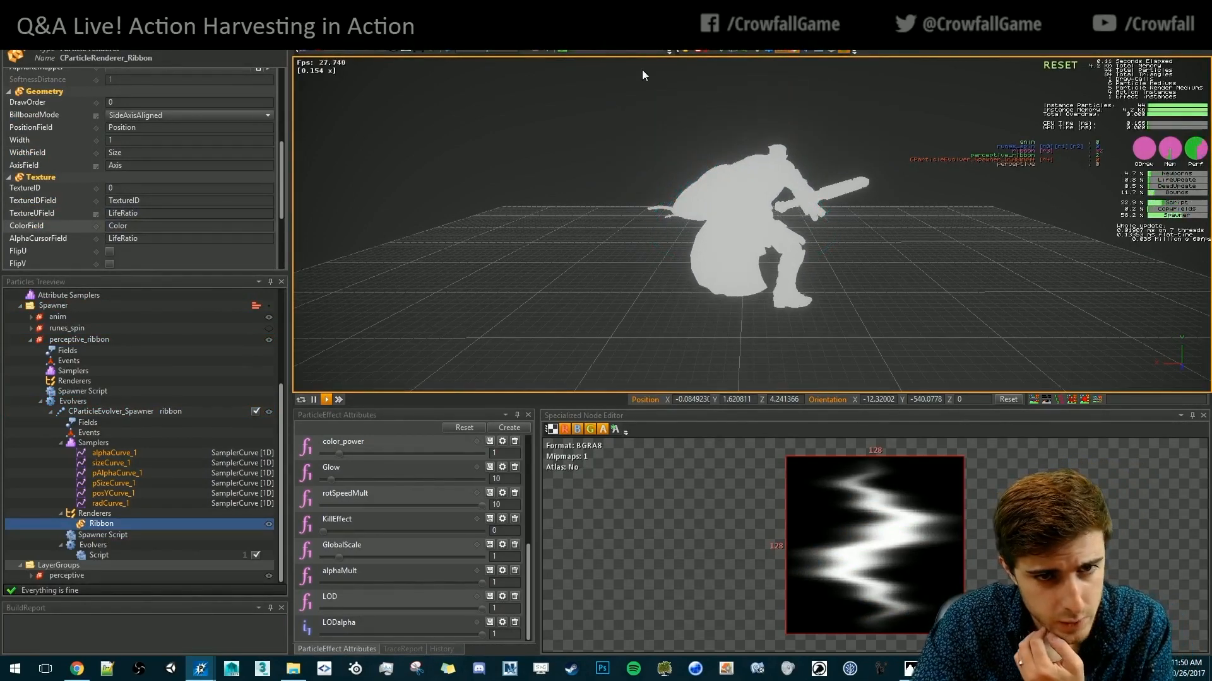
click(624, 50)
click(660, 96)
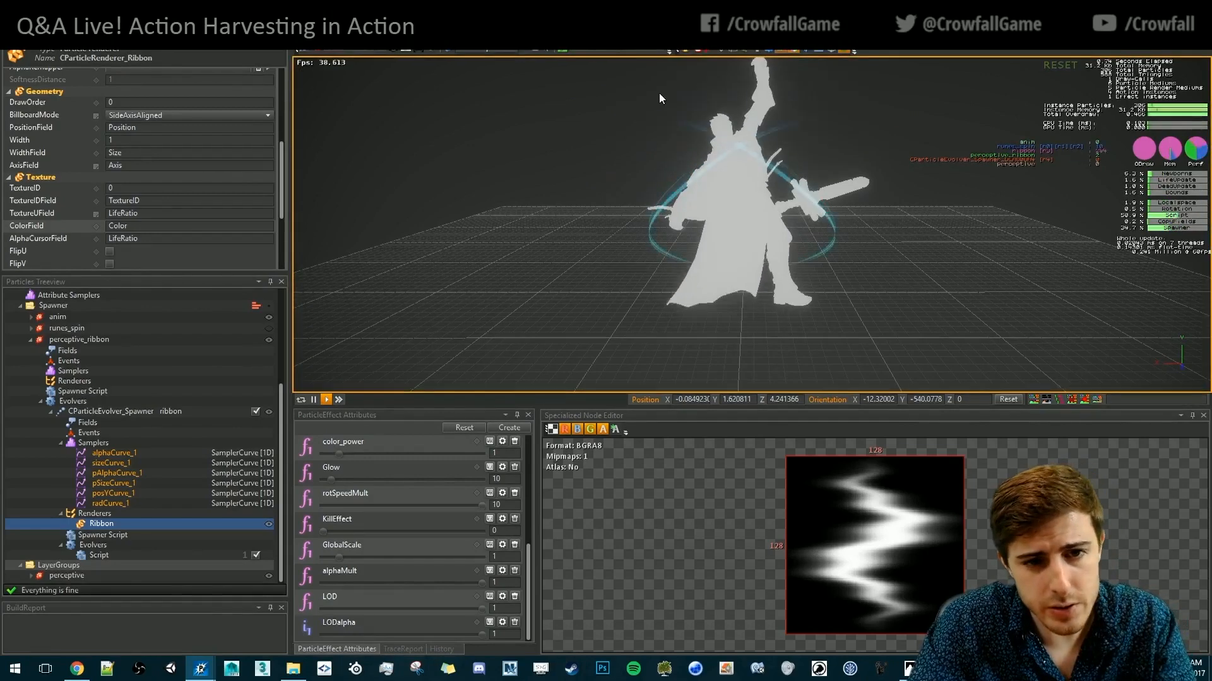
alt+drag(766, 332, 990, 324)
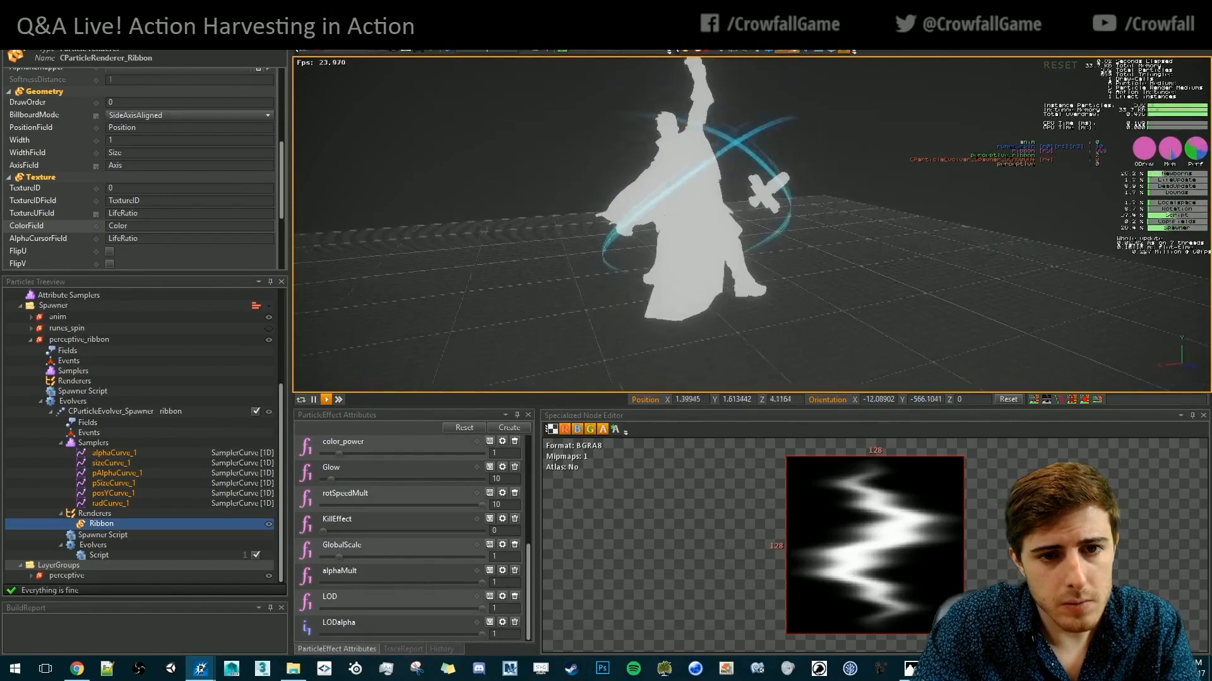
alt+drag(746, 316, 669, 285)
key(ctrl+r)
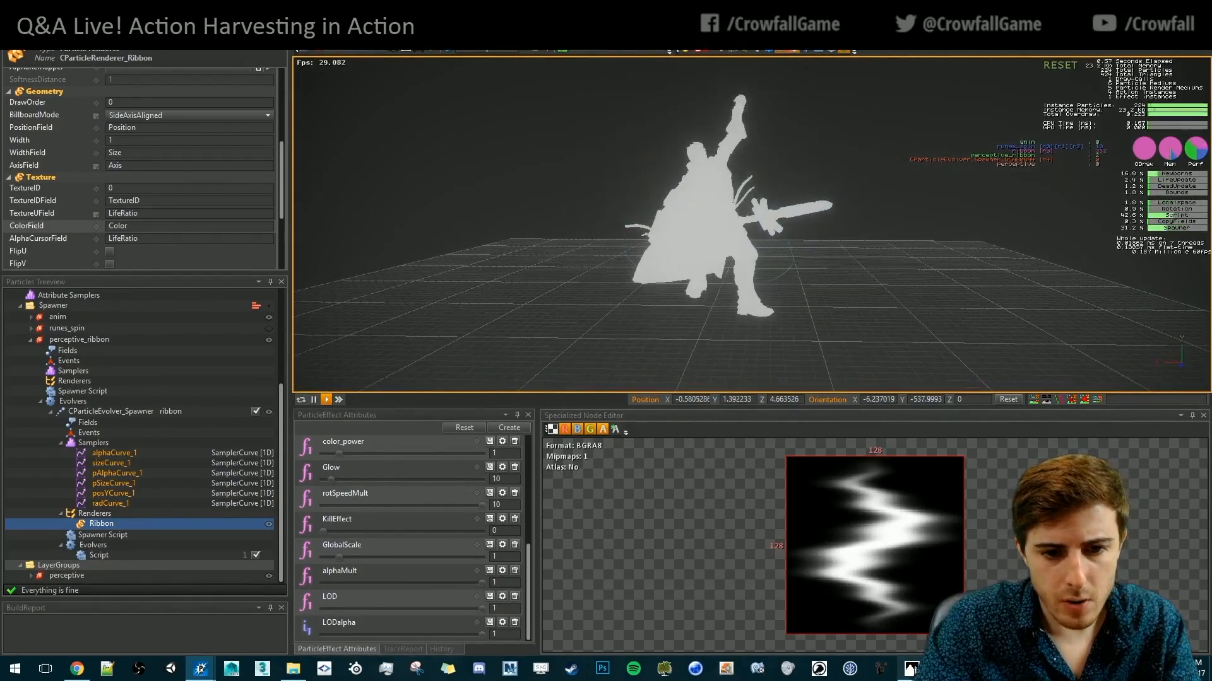
click(909, 669)
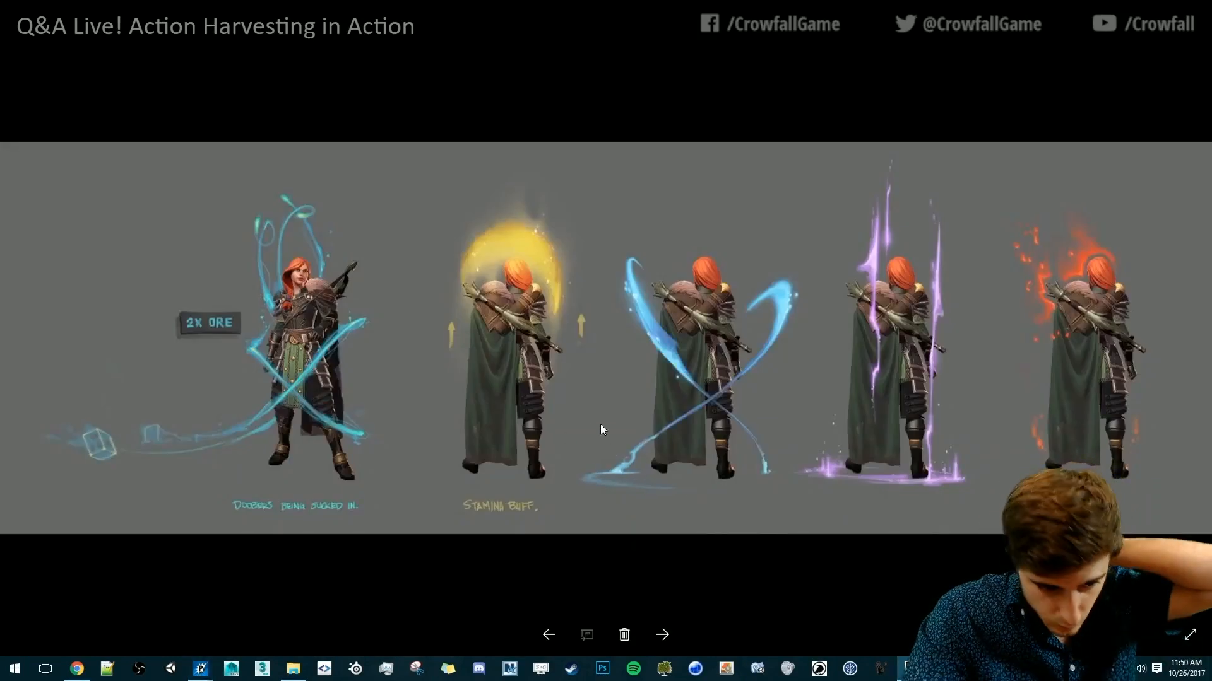
click(208, 675)
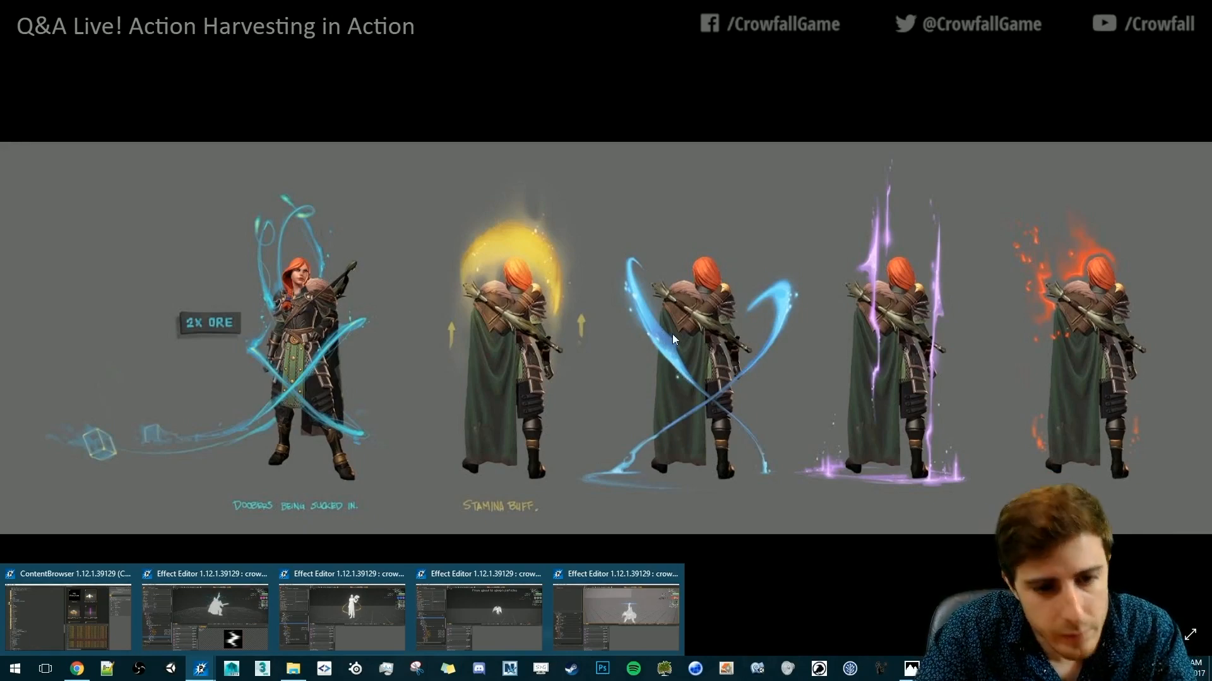
click(228, 631)
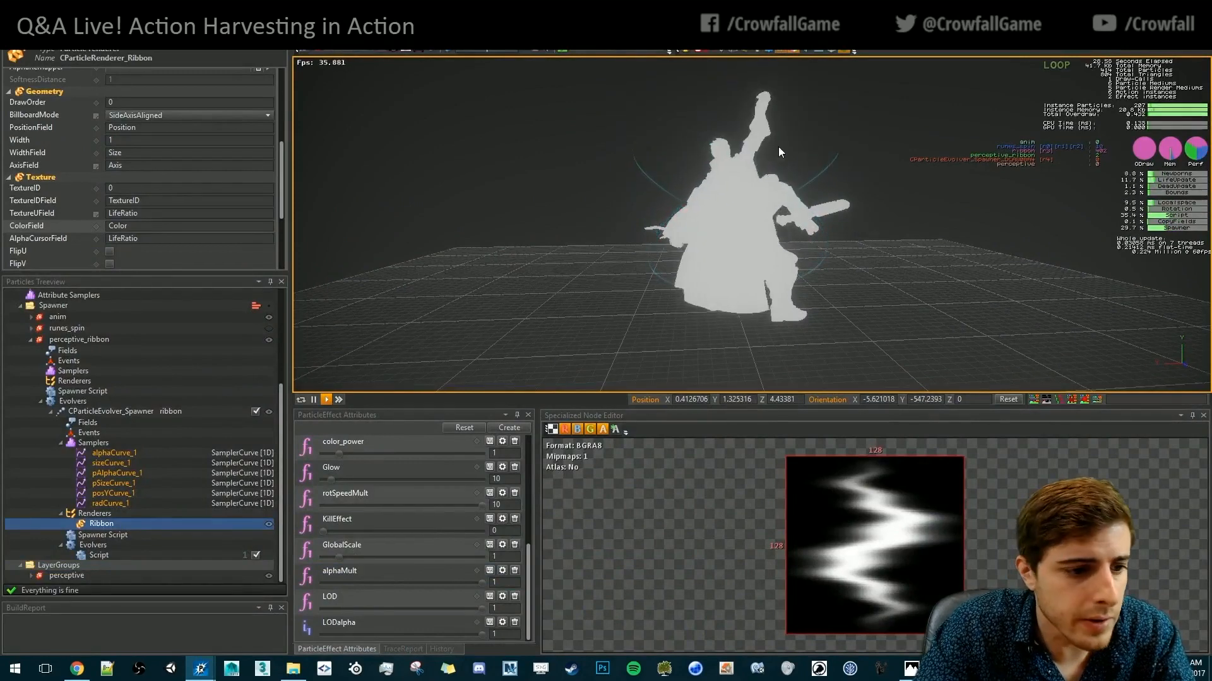
Review the ribbon evolver's Spawner Script and replay the effect
click(125, 533)
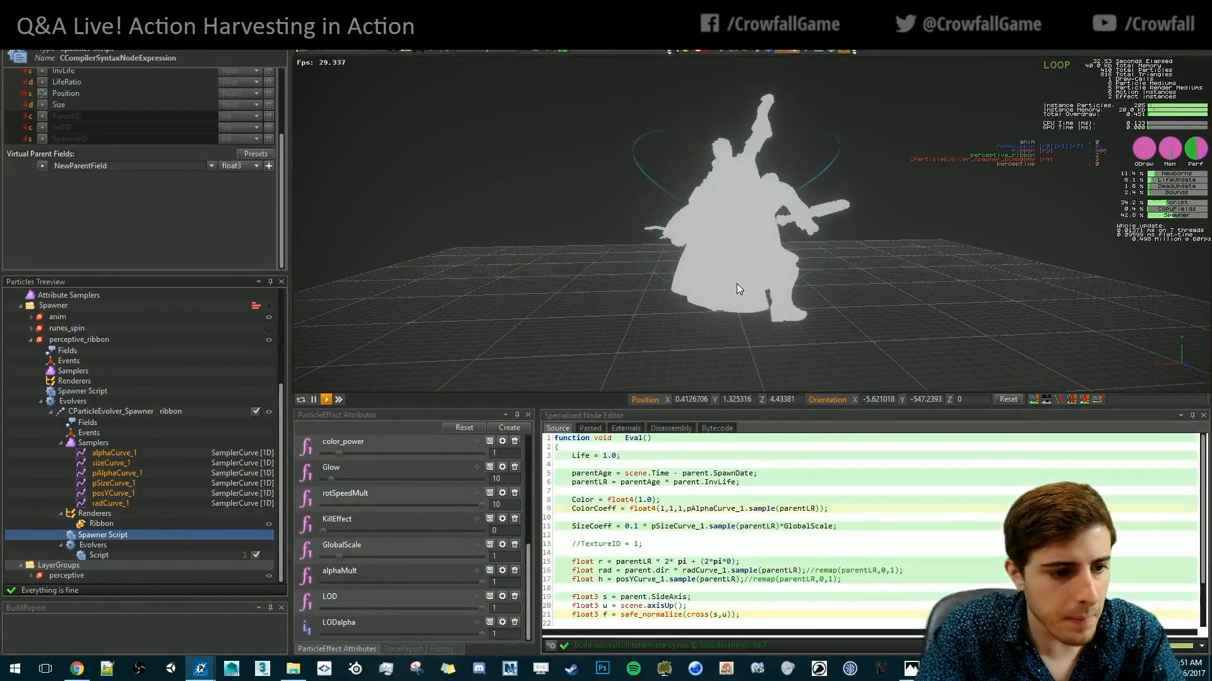
click(579, 242)
key(space)
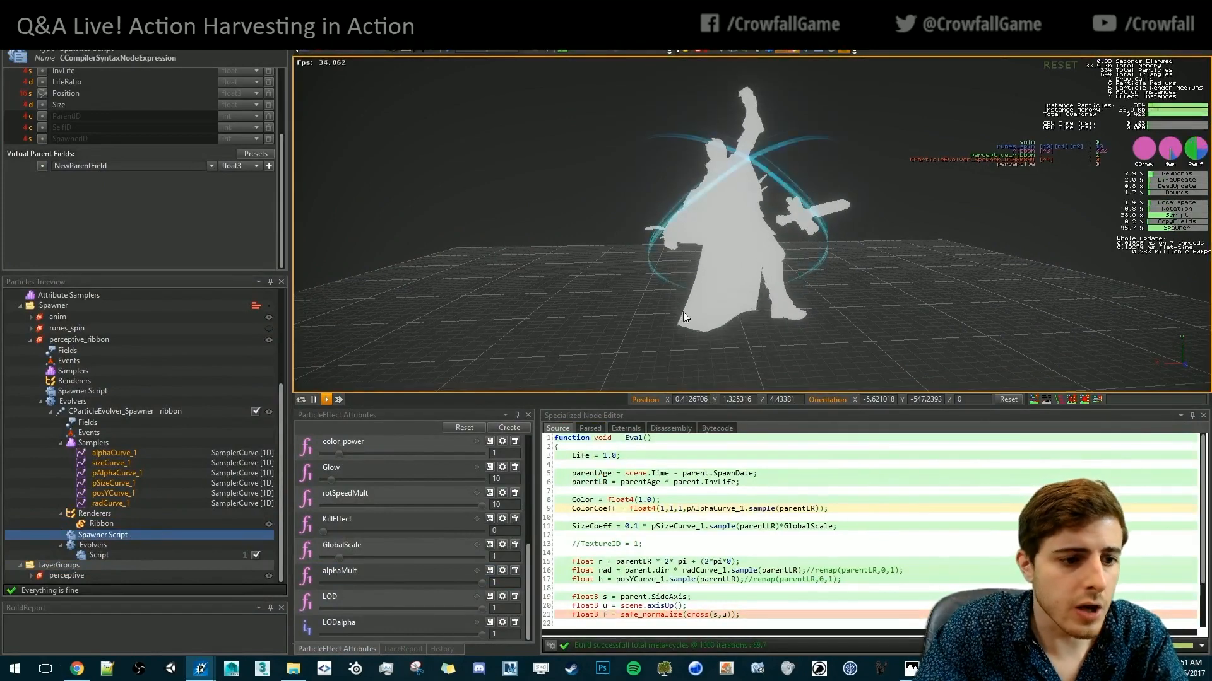
Bring up the options for the ribbon evolver's Samplers group and examine the ribbon's motion around the character
click(115, 506)
click(99, 446)
right_click(99, 447)
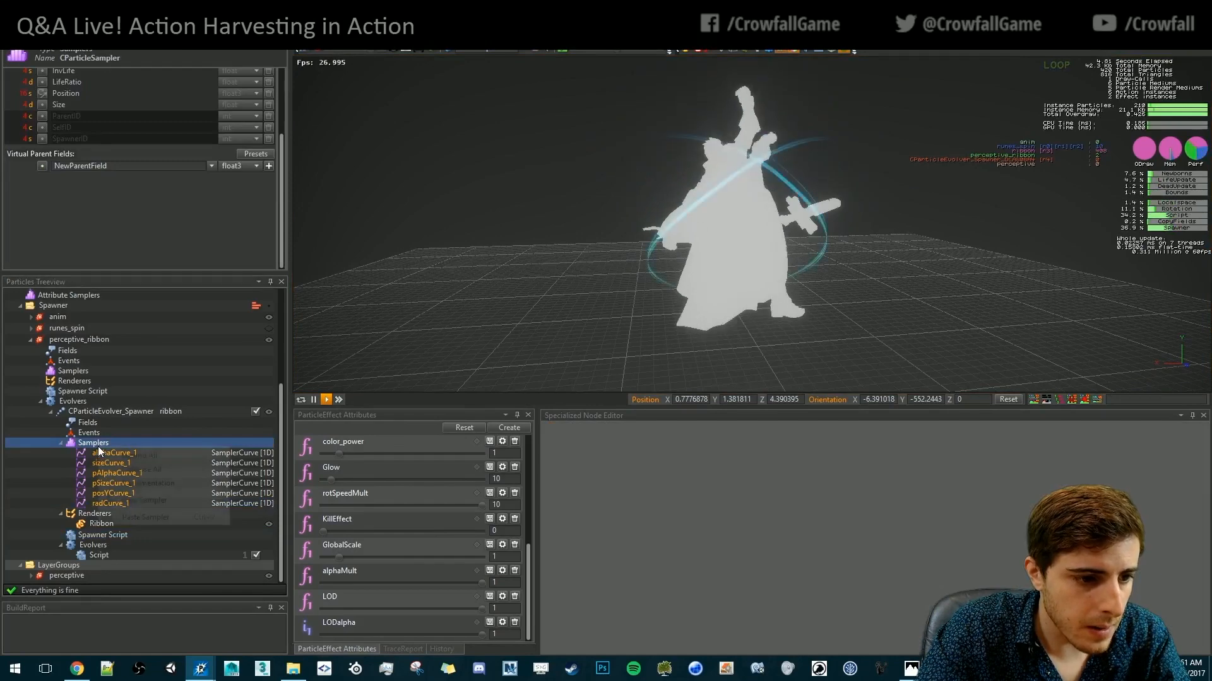
mouse_move(151, 500)
alt+drag(744, 295, 768, 305)
alt+middle_drag(768, 305, 768, 312)
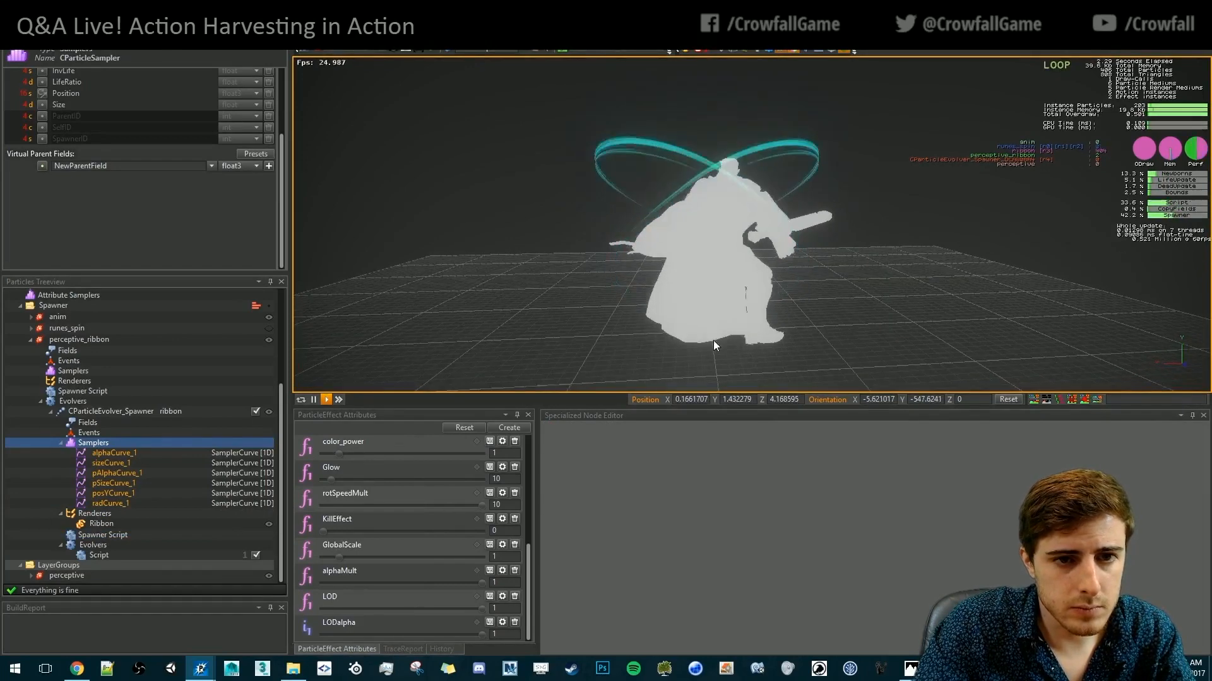
Change the effect preview's playback speed and examine the ribbon's motion around the character
click(642, 51)
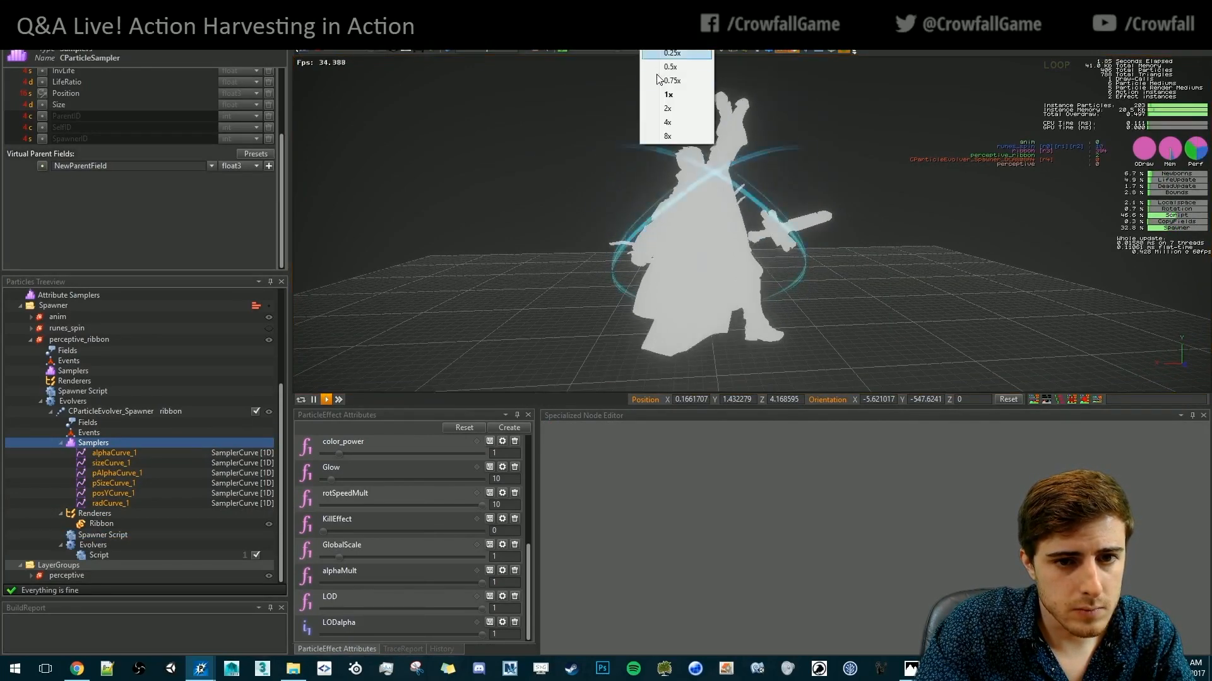
click(679, 105)
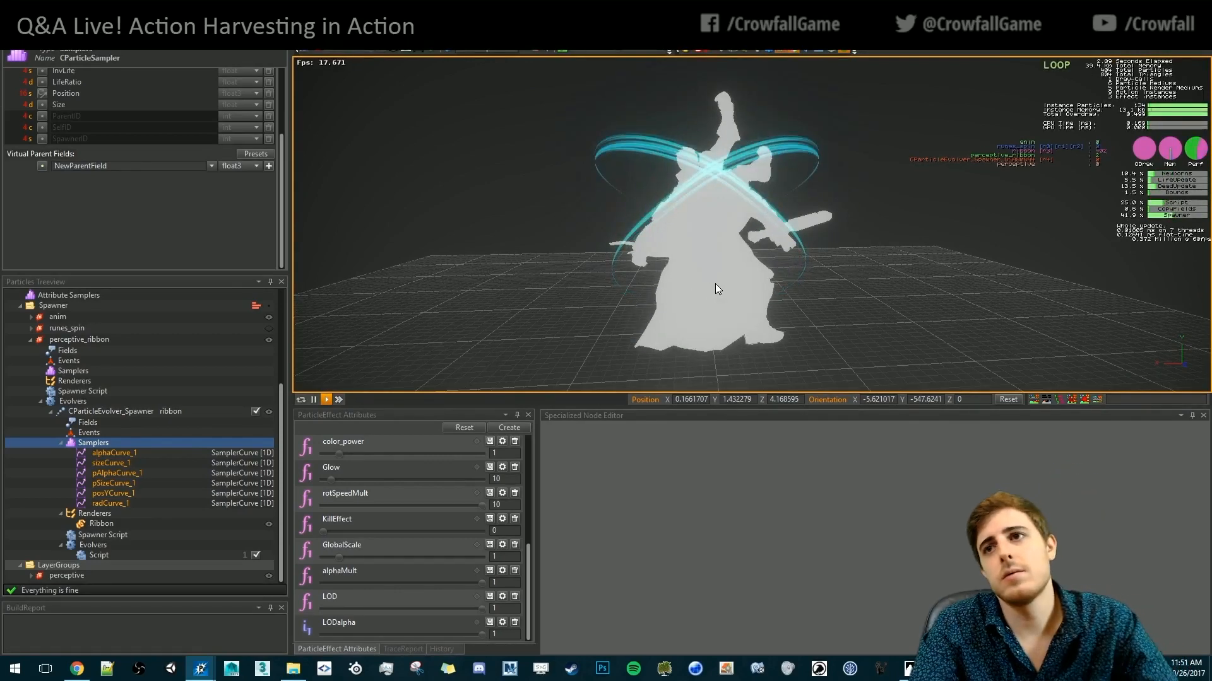
key(ctrl)
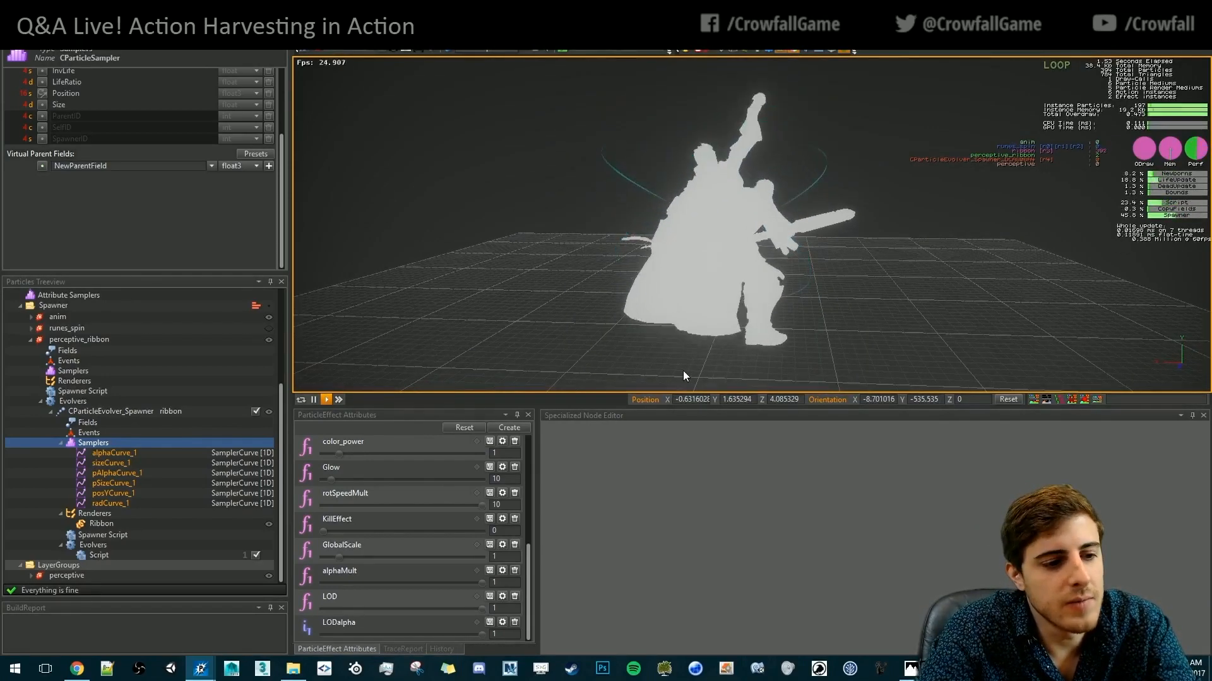
Set Life to 0.5 in the ribbon evolver's Spawner Script, check the replayed effect and open perceptive_ribbon's own Spawner Script
click(95, 535)
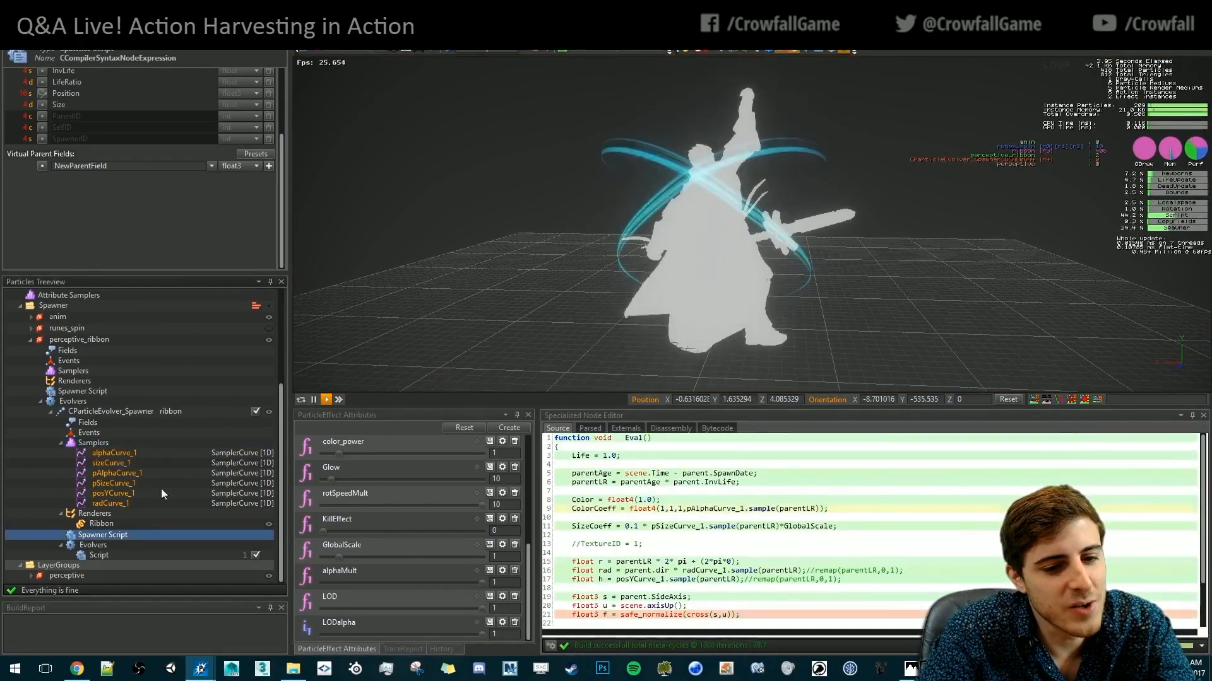
click(664, 544)
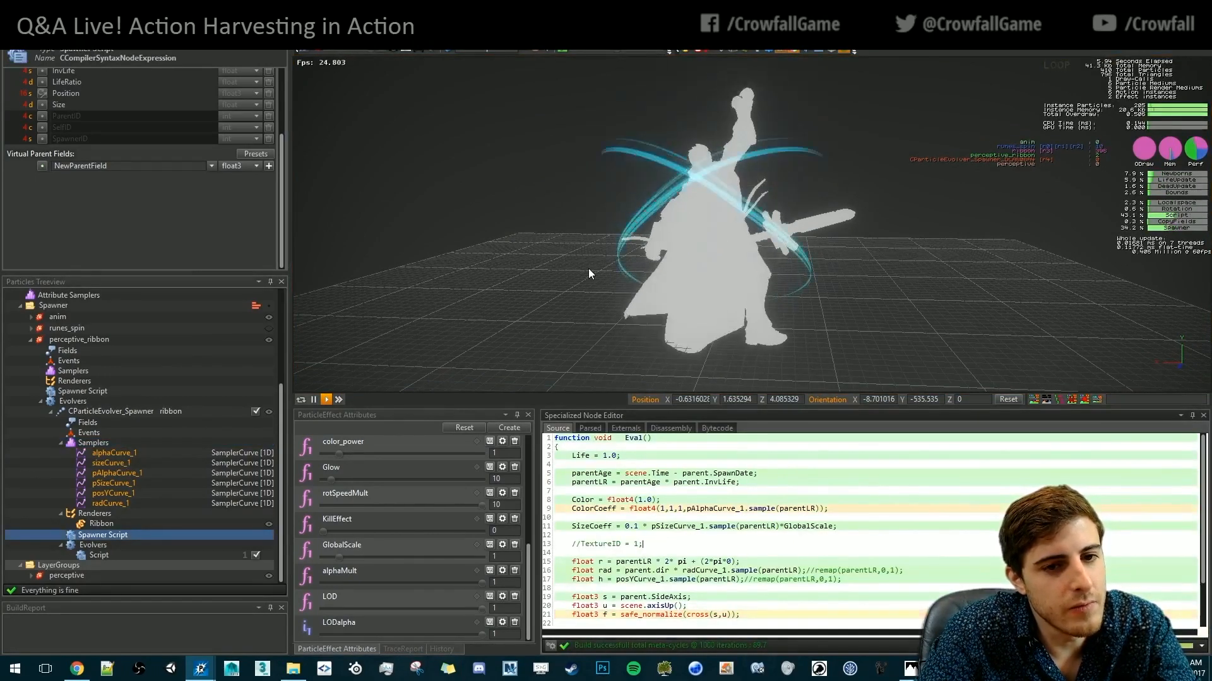
alt+drag(588, 268, 660, 284)
scroll(660, 284, up, 2)
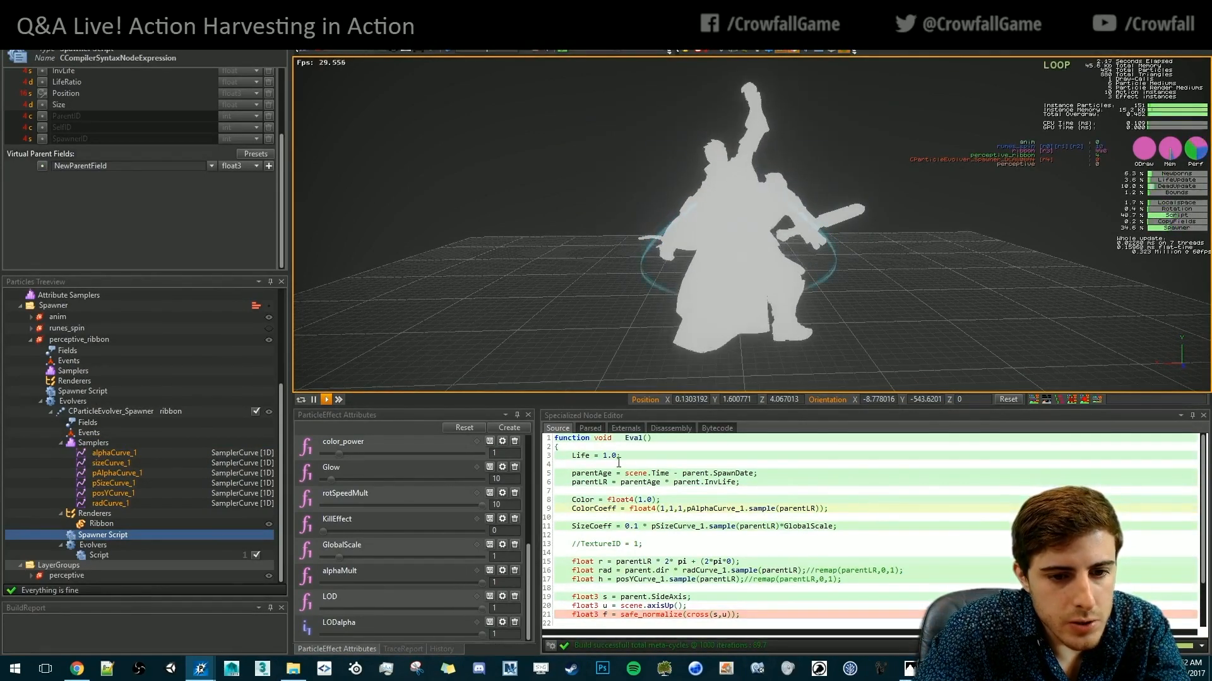
drag(618, 462, 604, 462)
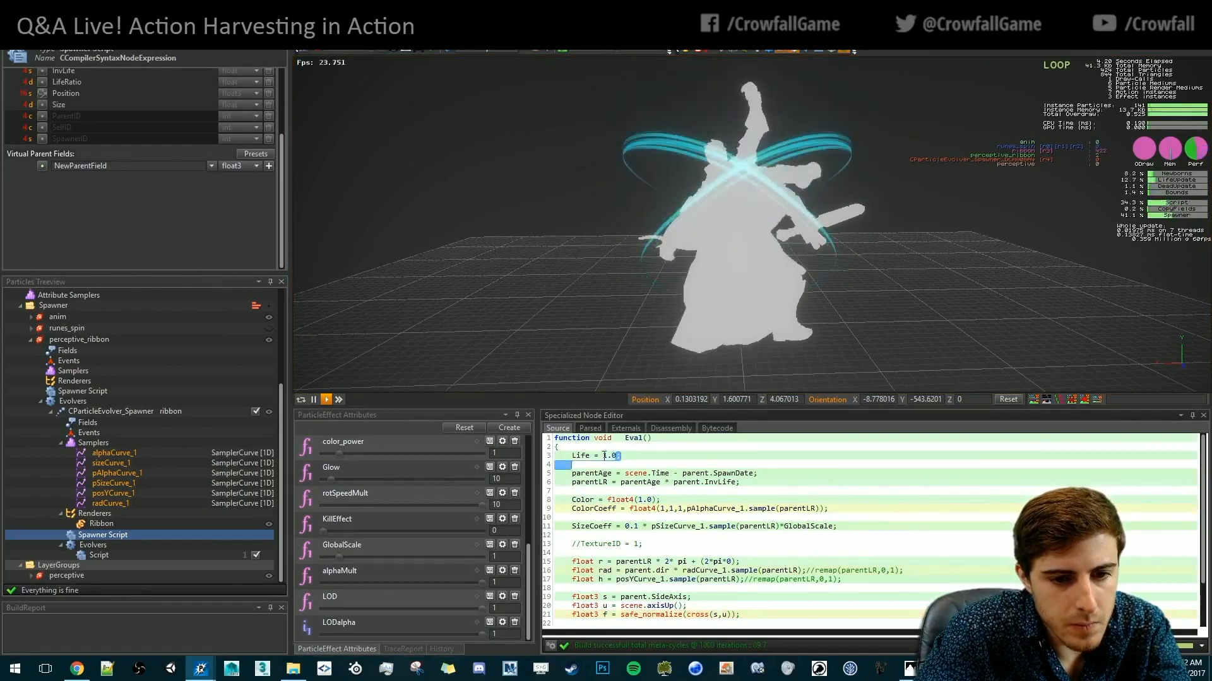
text(0)
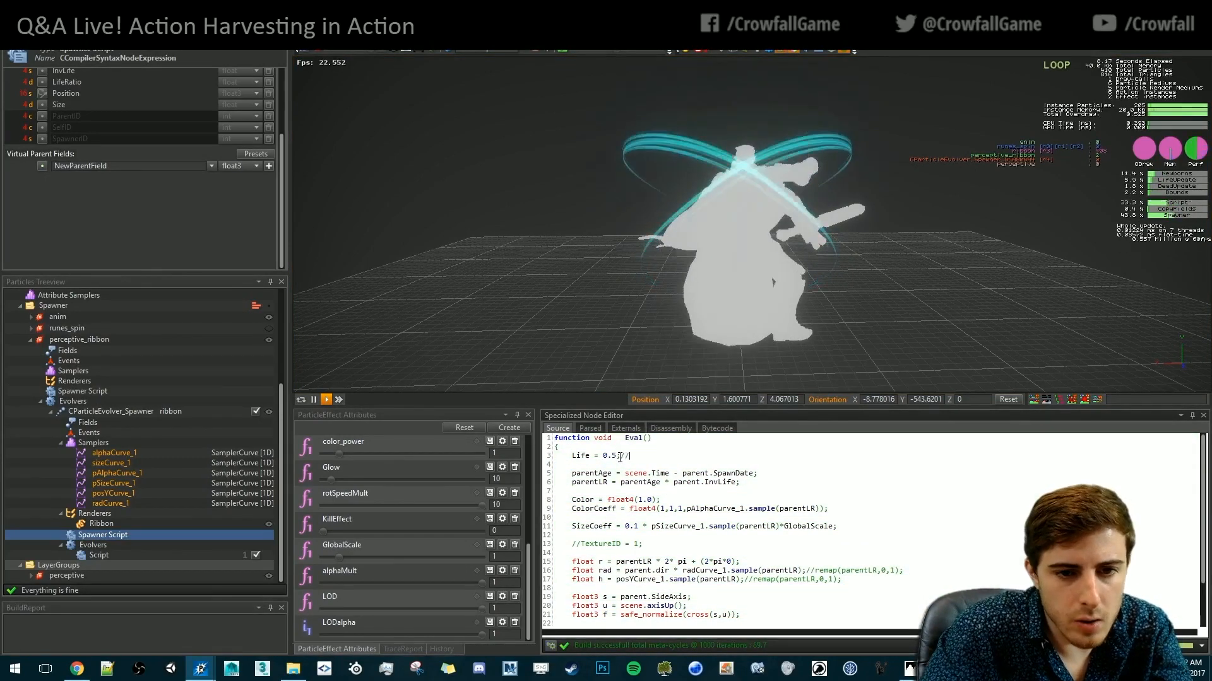
click(570, 246)
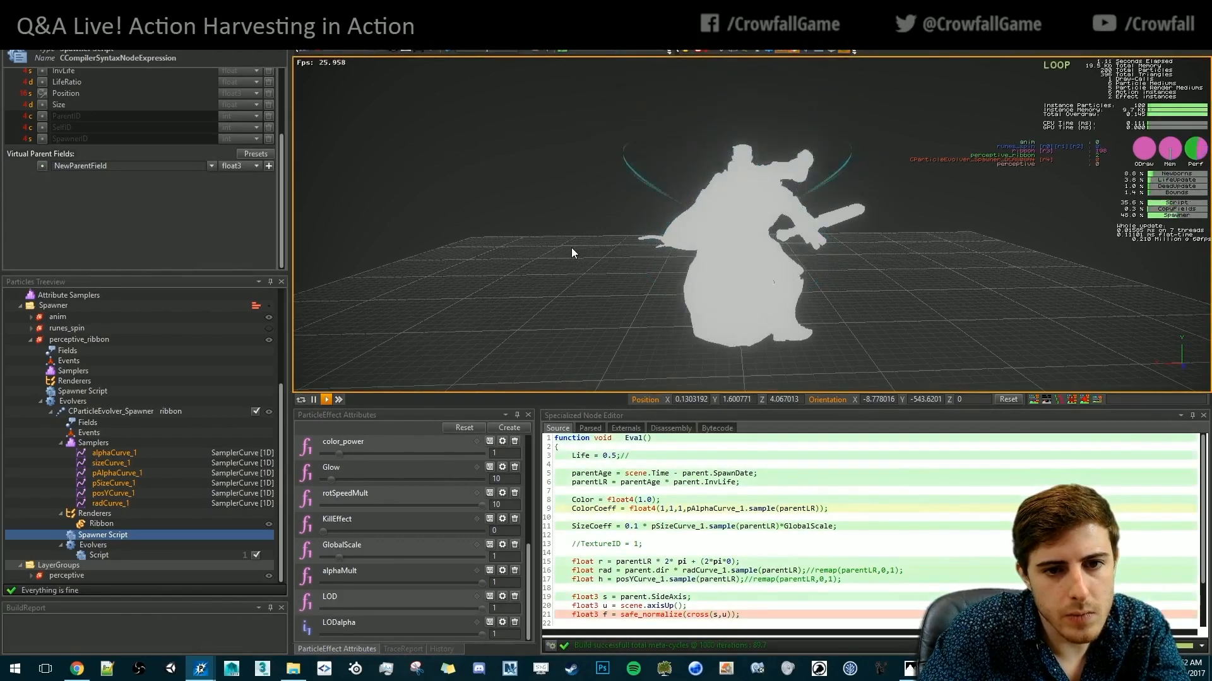
scroll(96, 457, up, 2)
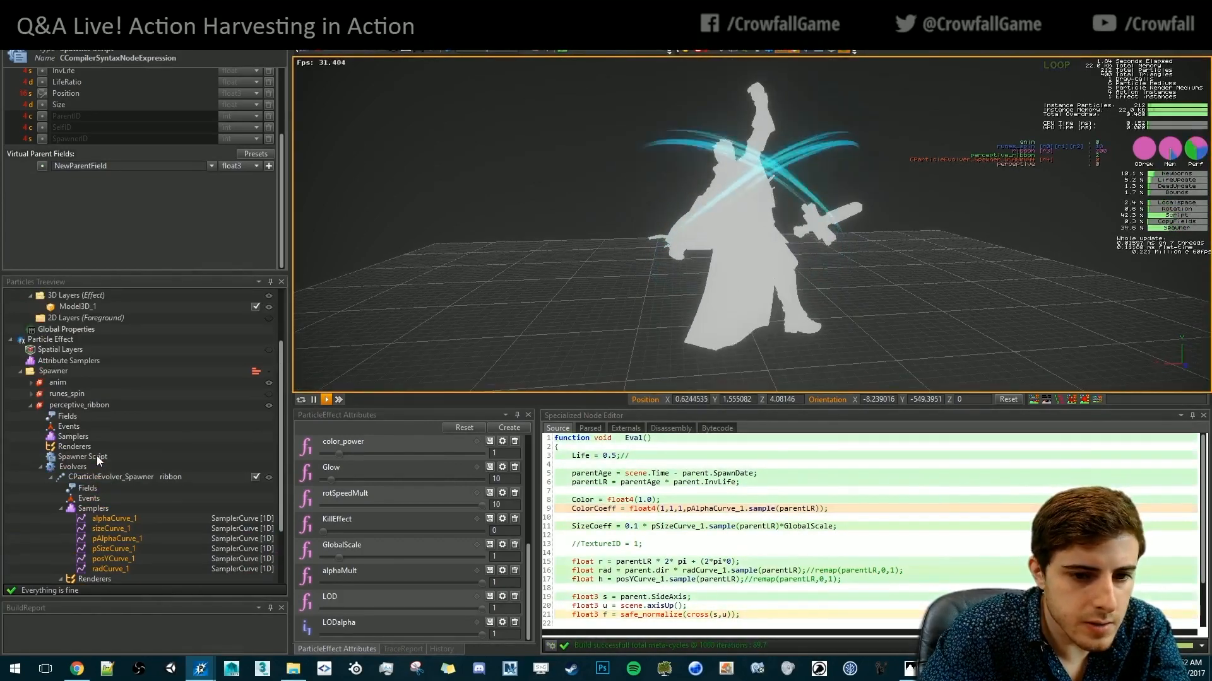
click(96, 456)
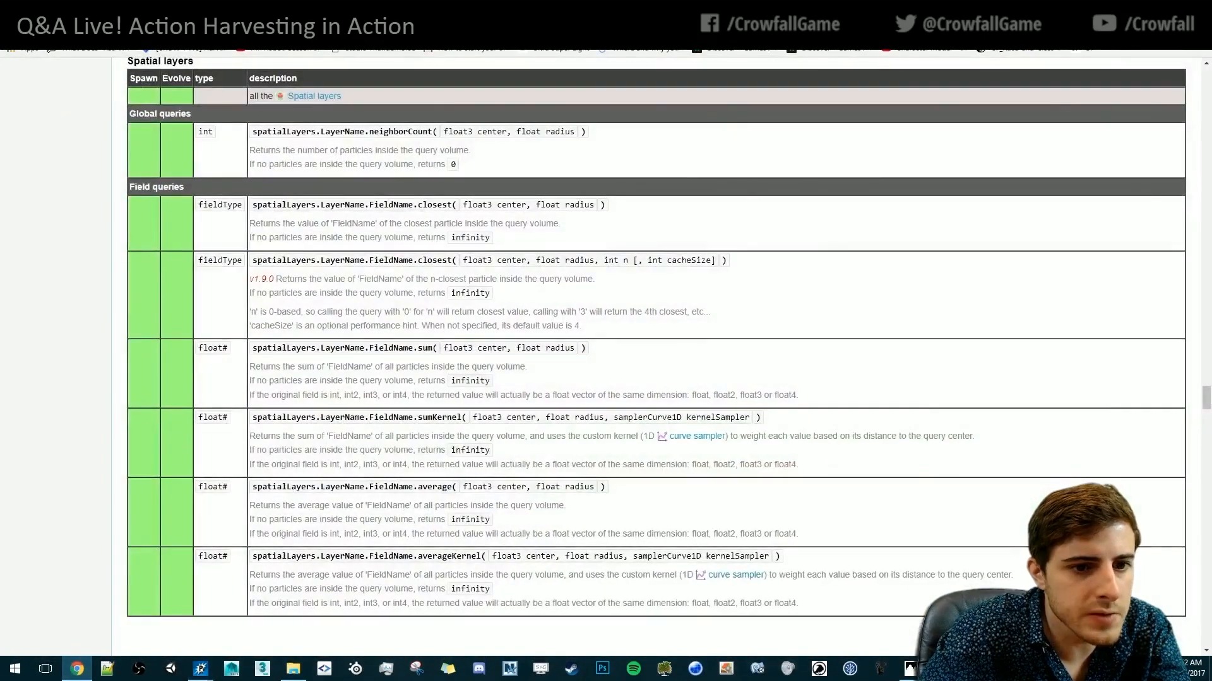
Switch to the browser and scan the Crowfall Q&A Live October video between about 11 and 16 minutes for the harvesting demonstration
click(441, 9)
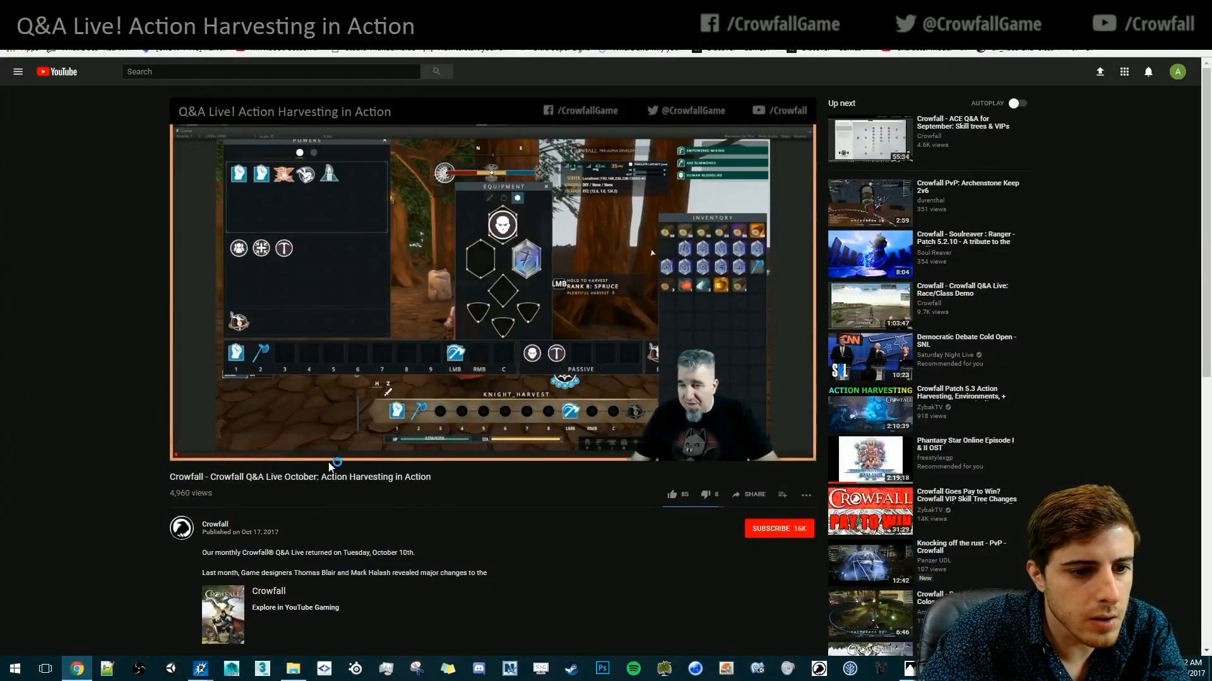
click(336, 442)
drag(336, 442, 339, 443)
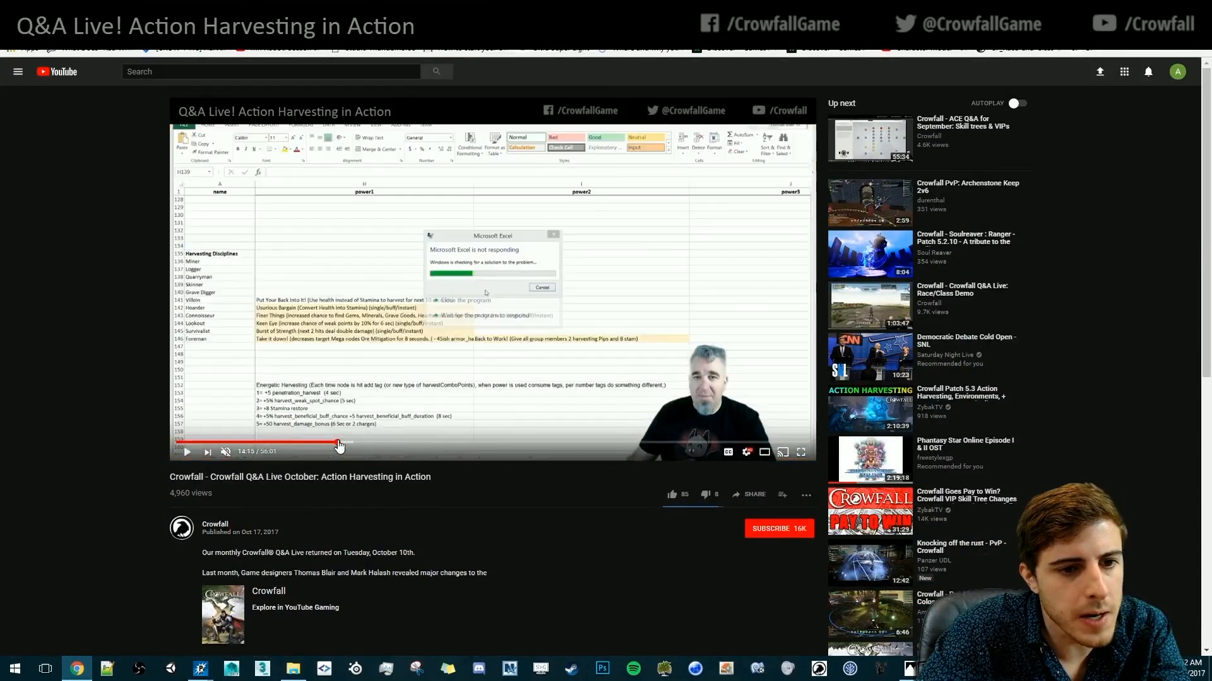
click(317, 443)
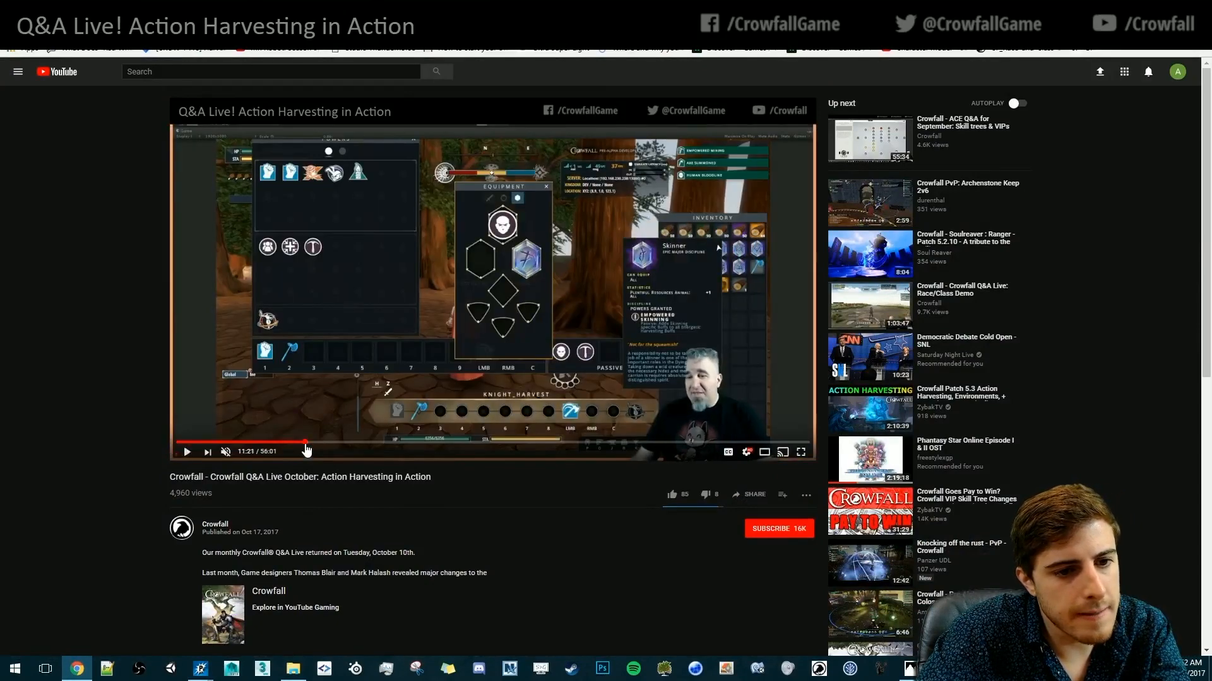
click(291, 444)
click(357, 443)
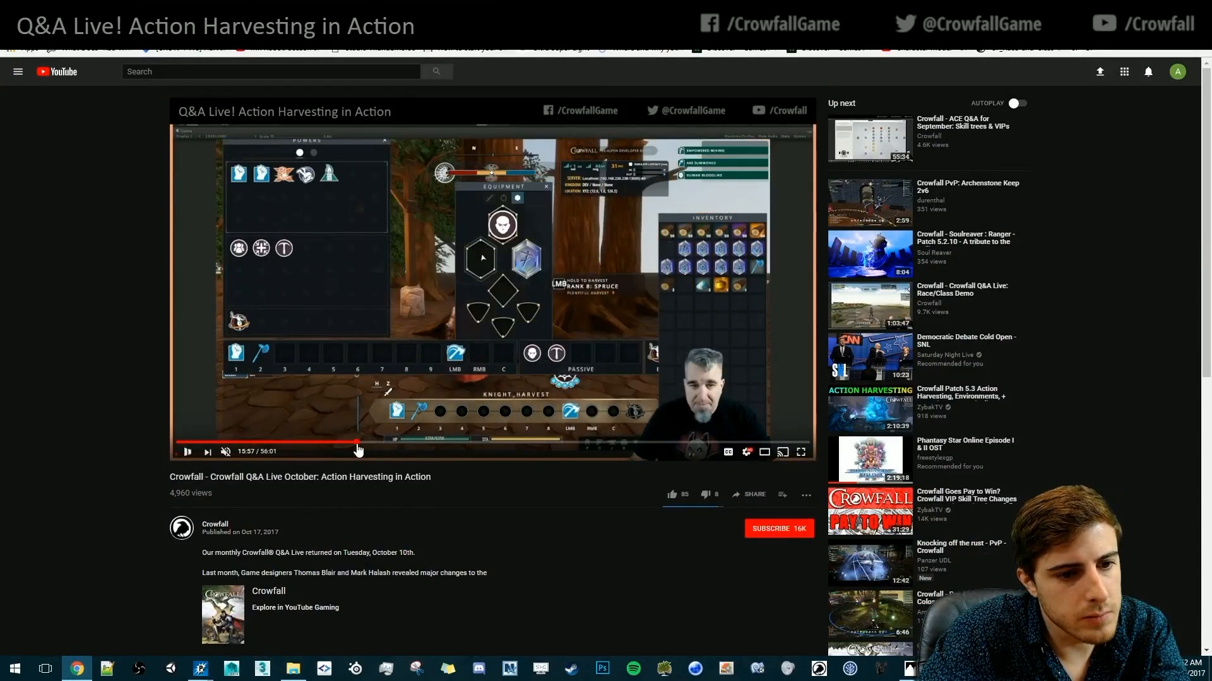
click(345, 444)
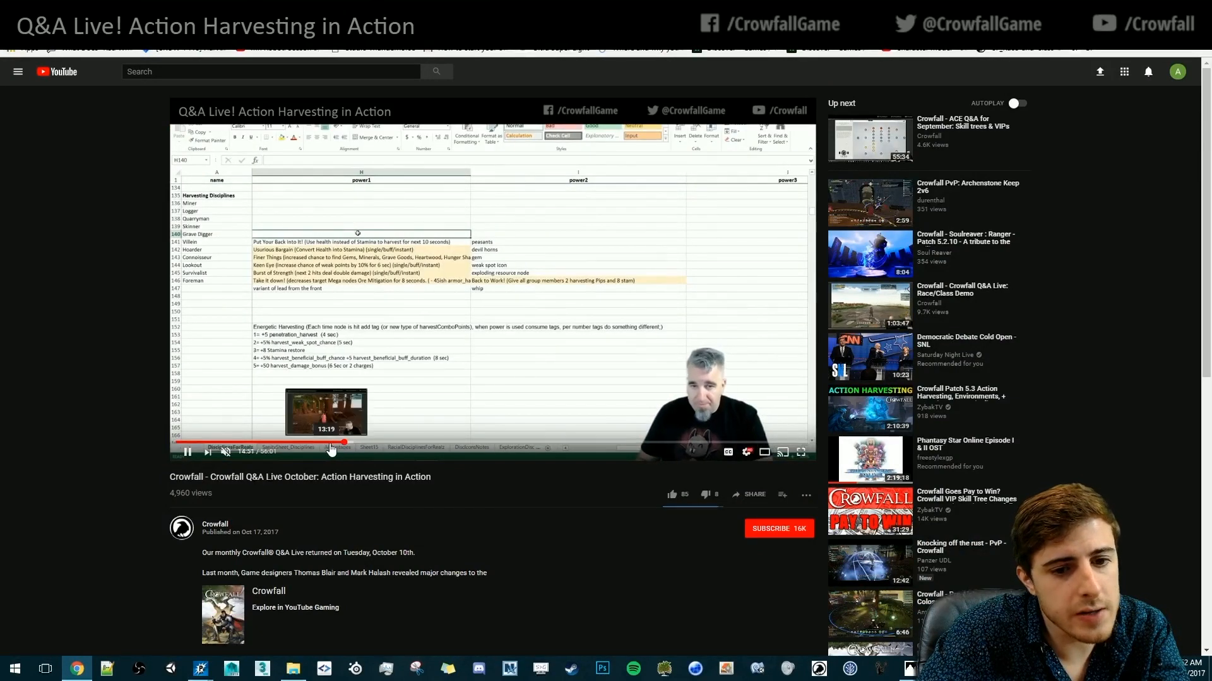
click(335, 443)
Check the video's speed options and rewatch the harvesting demonstration from about 13:43, 12:20 and 11:21, including the Empowered Mining description
click(748, 453)
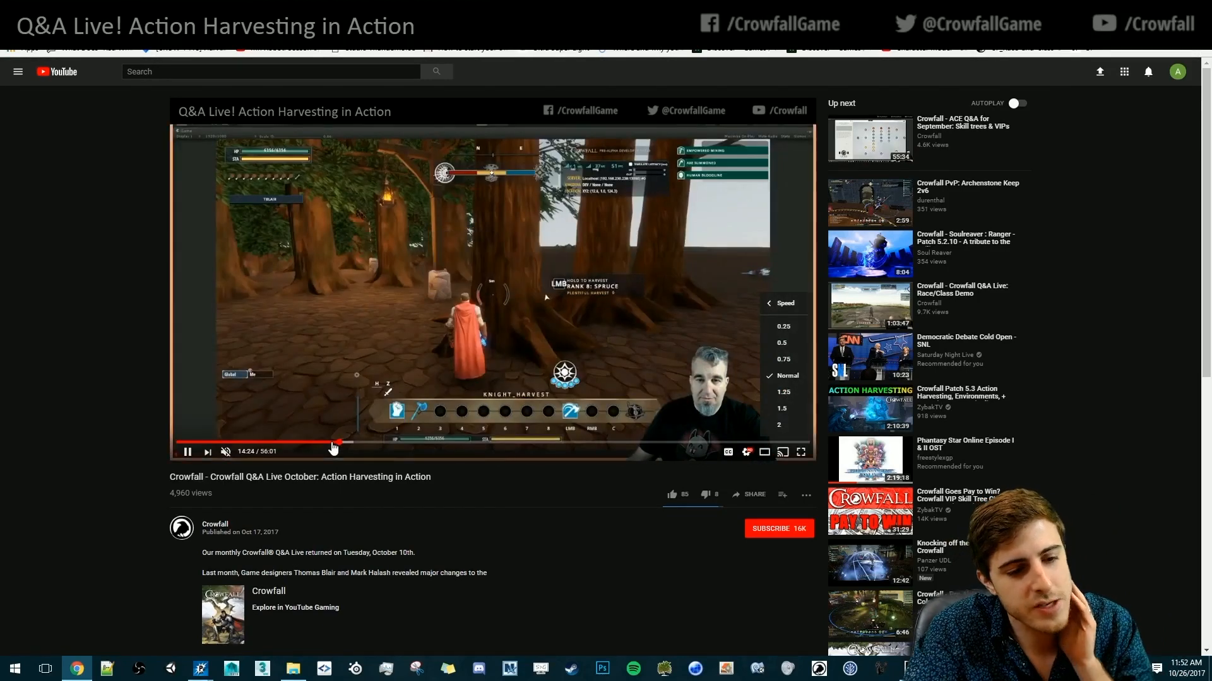
click(331, 442)
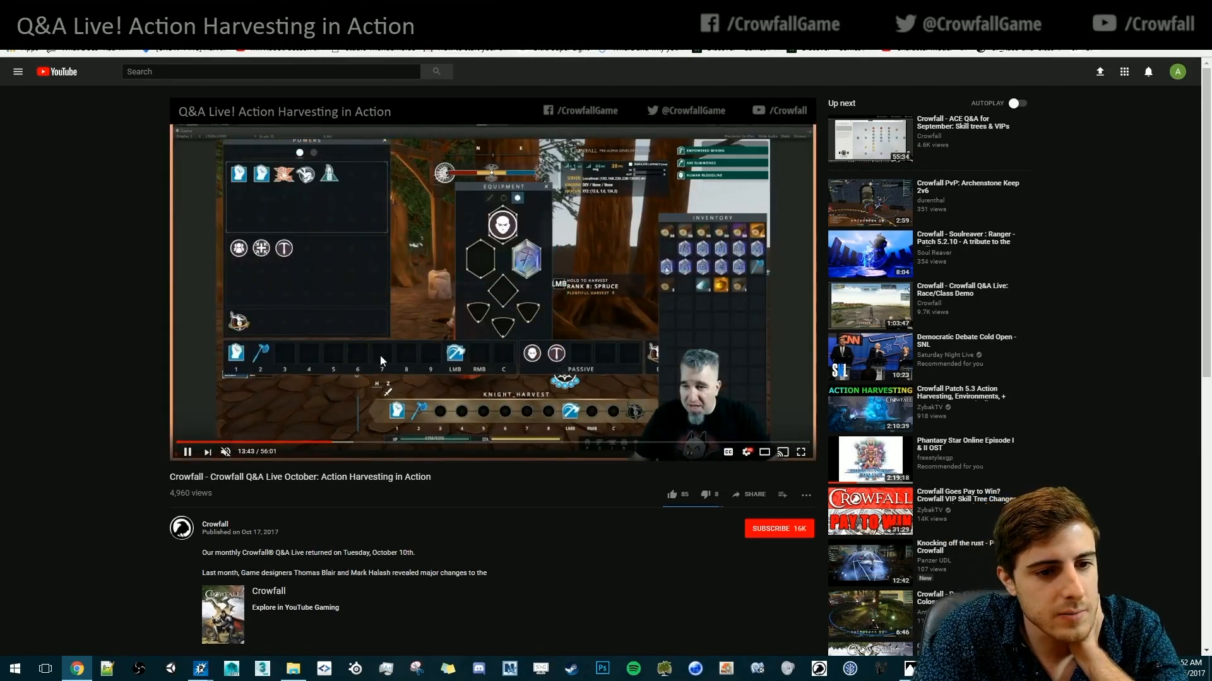
click(381, 357)
click(380, 355)
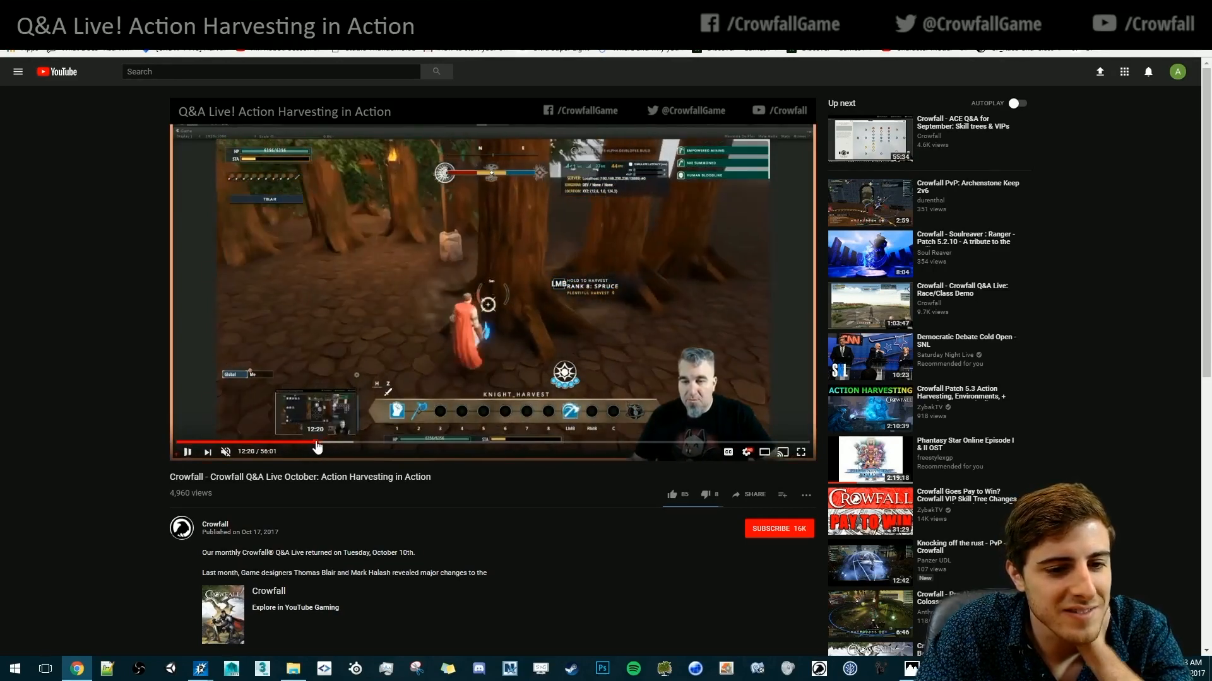
click(317, 447)
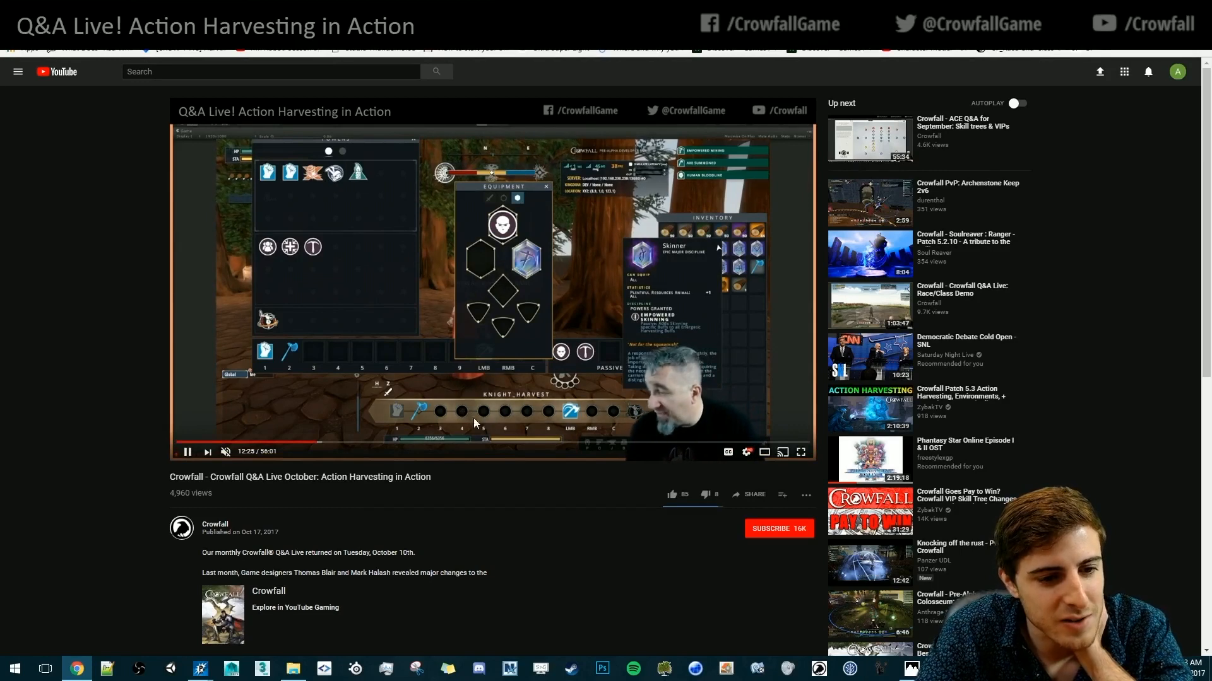
click(310, 443)
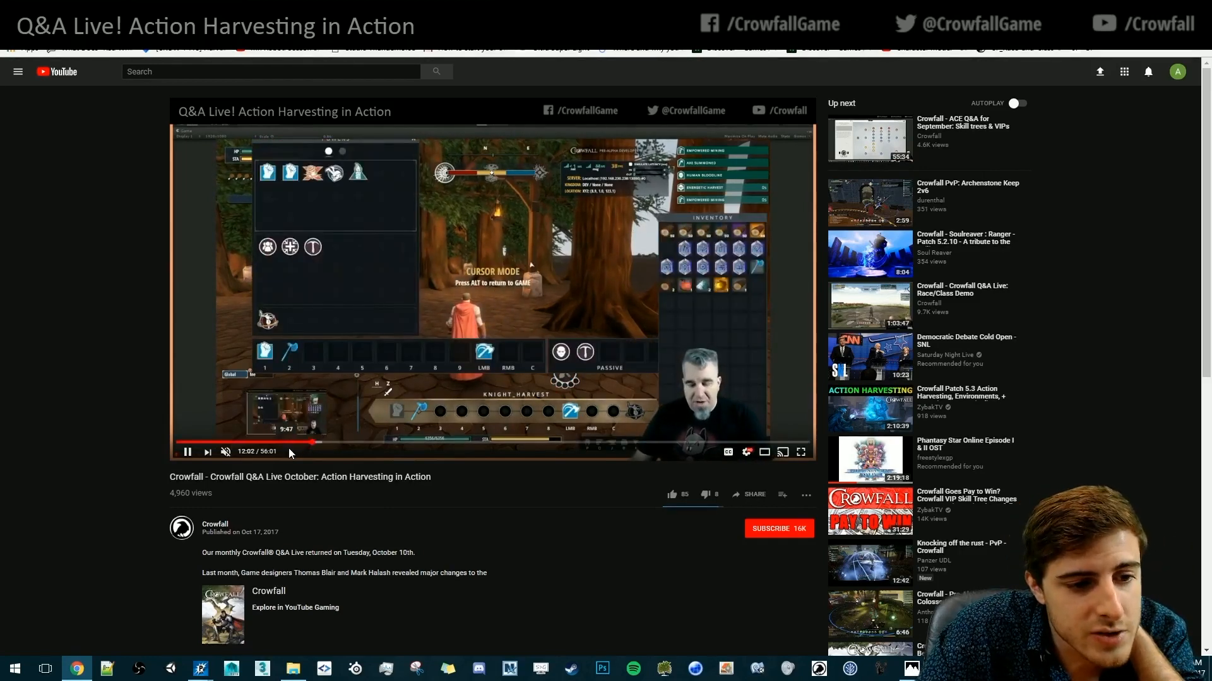
click(300, 443)
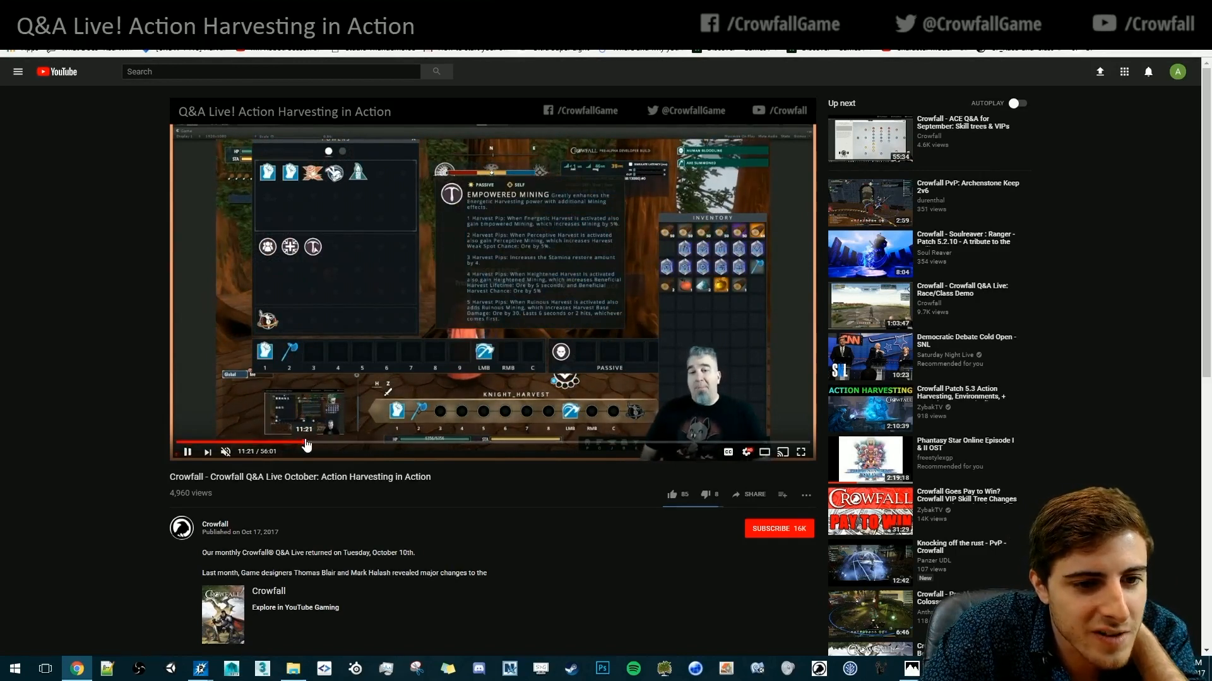
click(424, 383)
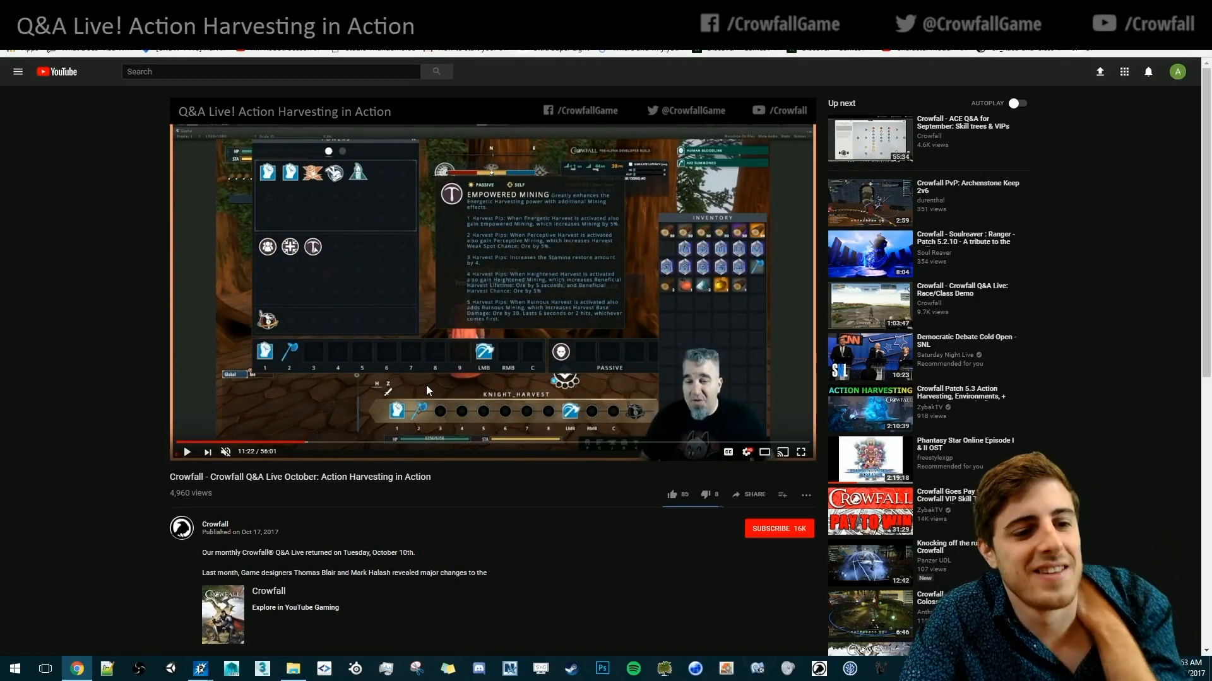
click(519, 365)
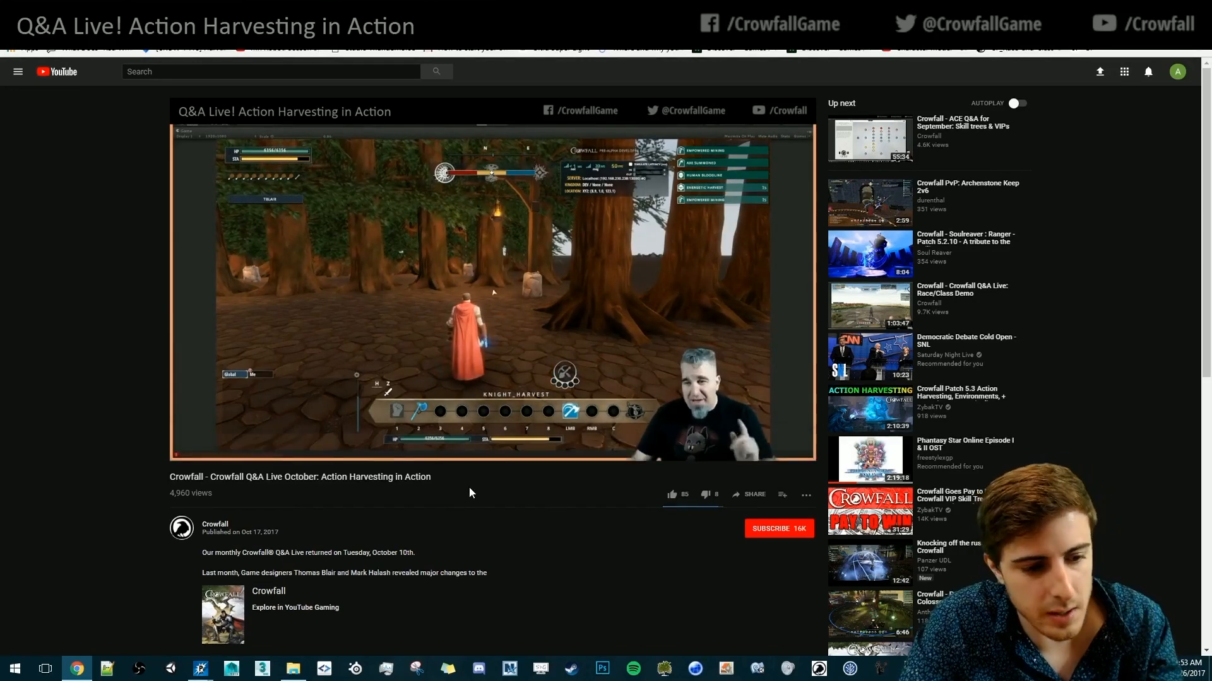
Switch back to the PopcornFX Effect Editor and set Life to 0.5 in perceptive_ribbon's Spawner Script
mouse_move(213, 667)
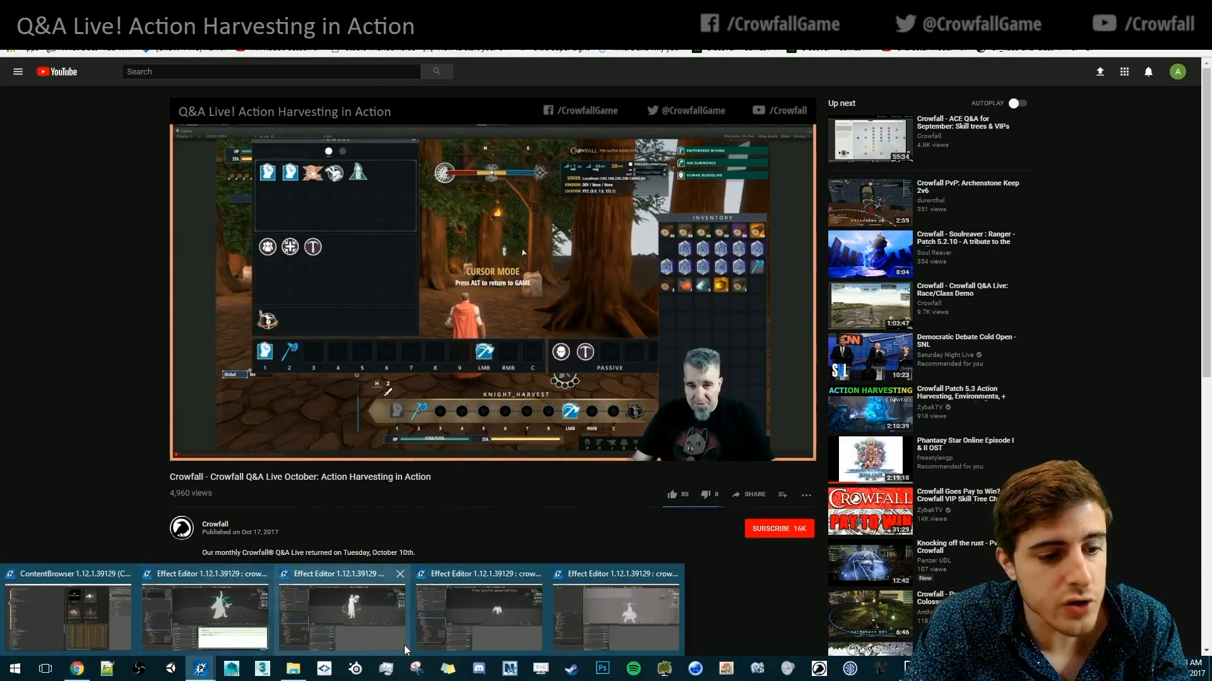
click(205, 615)
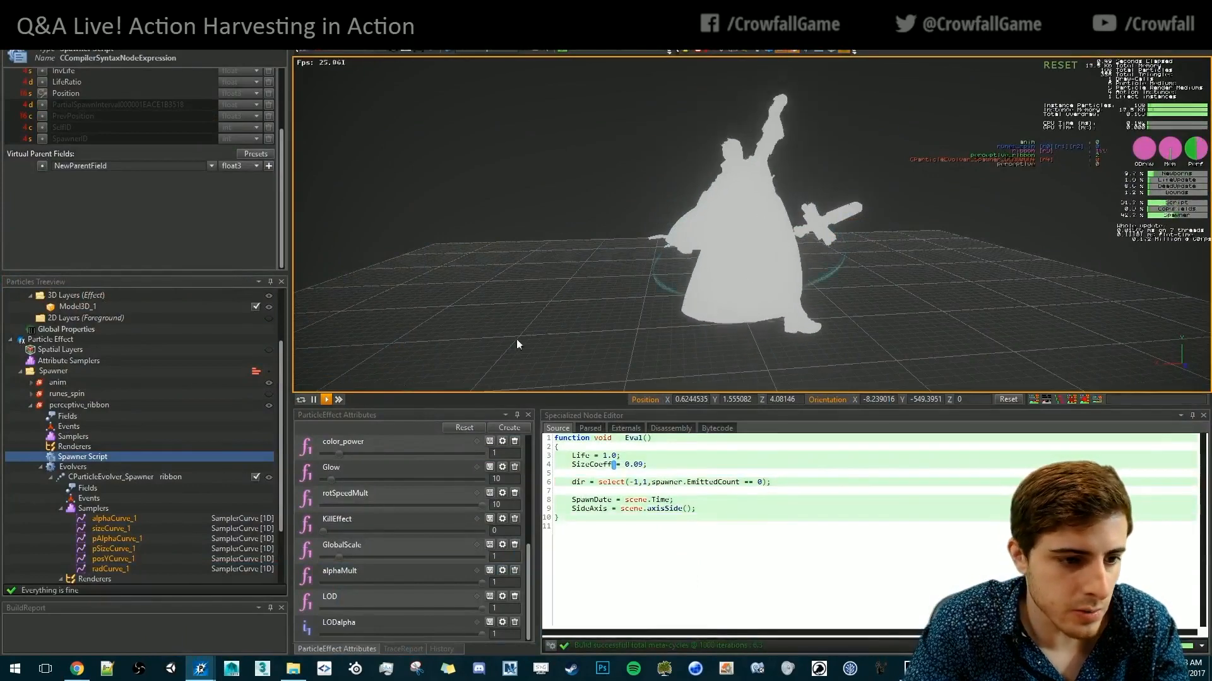
double_click(610, 455)
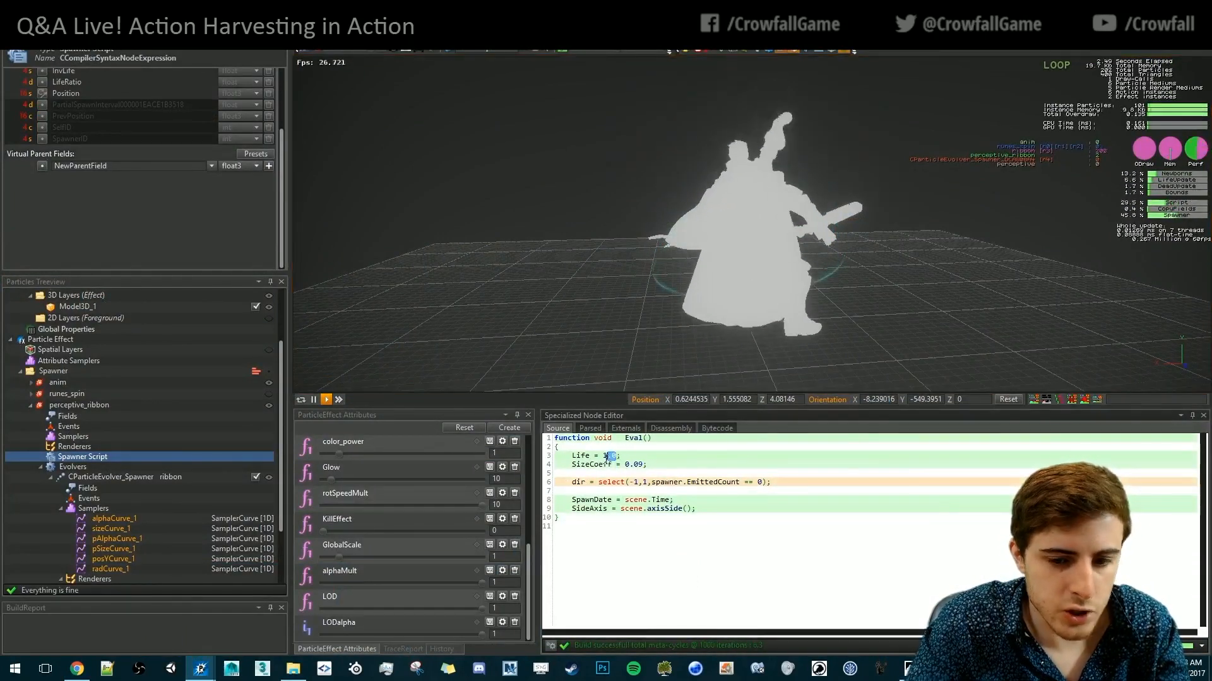
text(0.5)
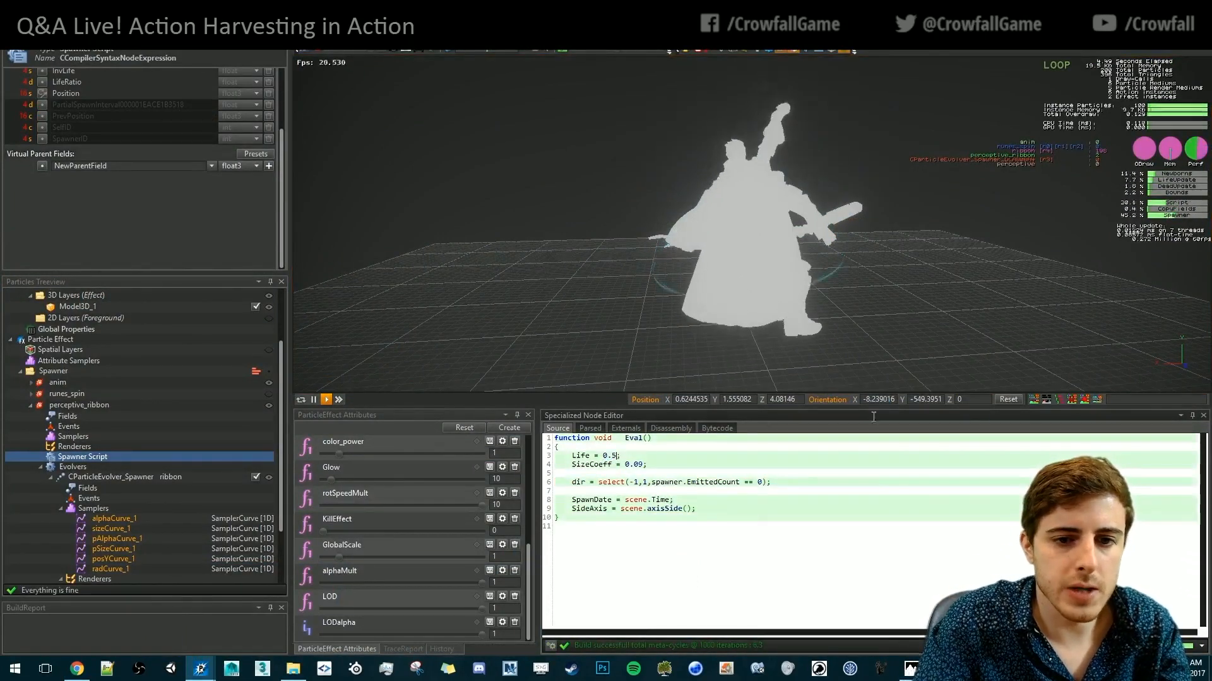
click(934, 310)
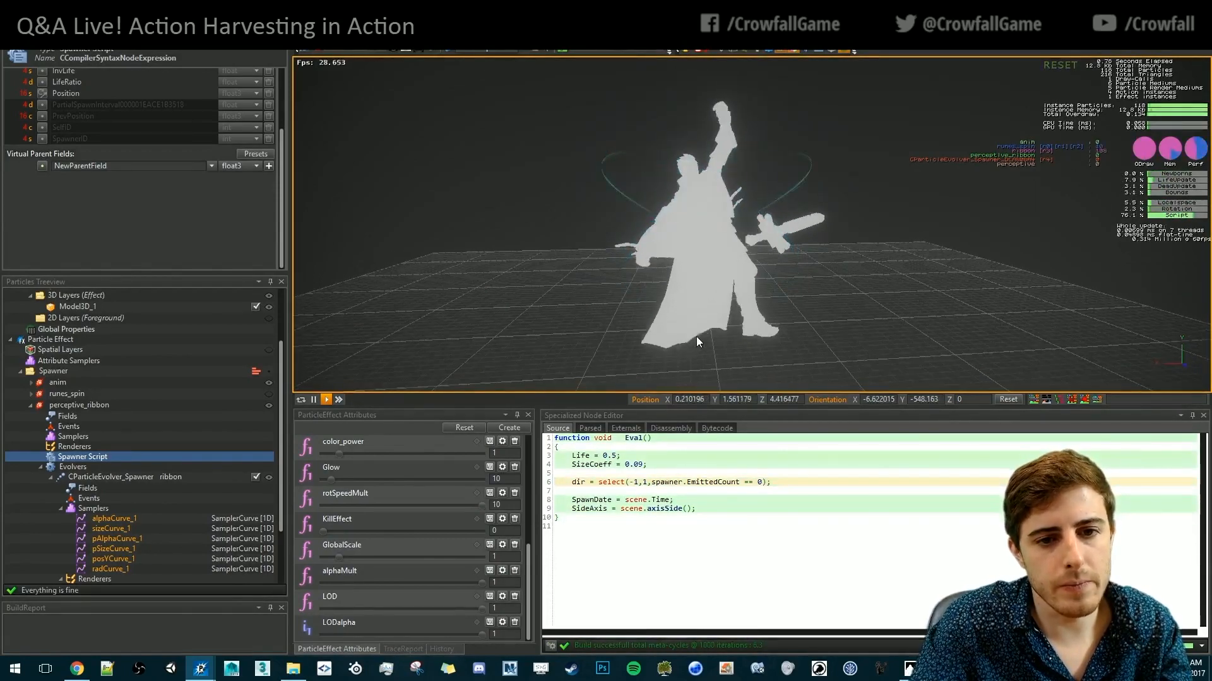
Review the Model3D_1 backdrop's properties and the ribbon evolver's Spawner Script
scroll(99, 402, up, 3)
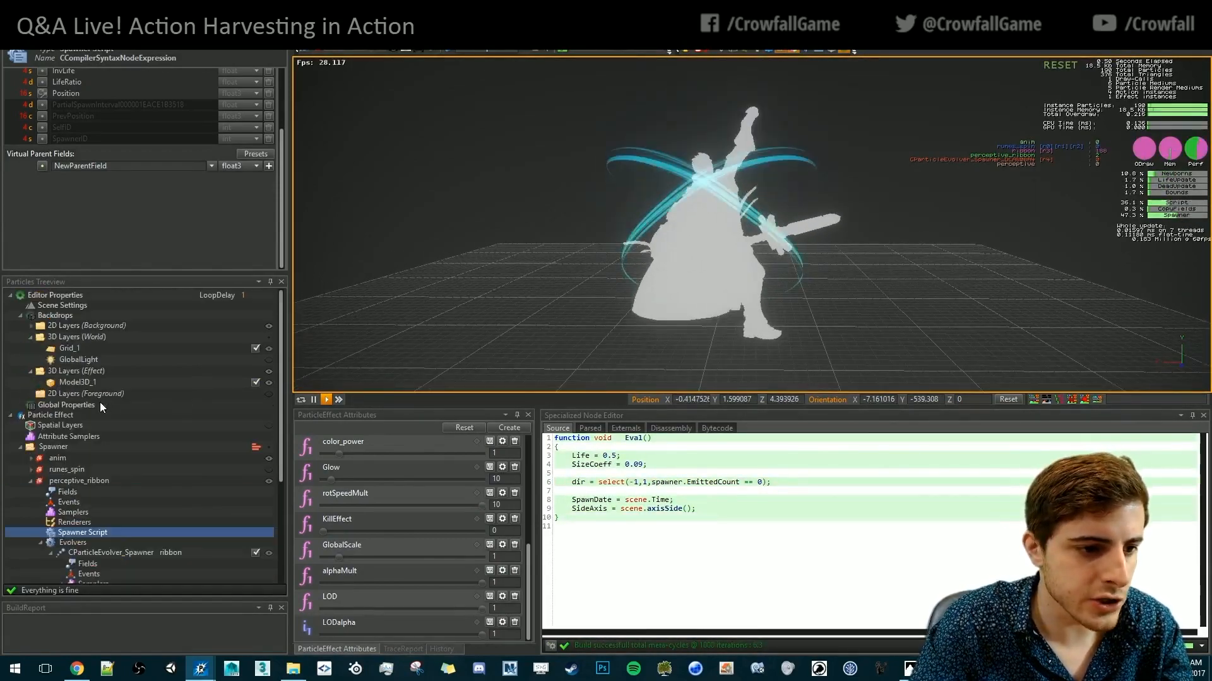
click(94, 382)
scroll(149, 445, down, 5)
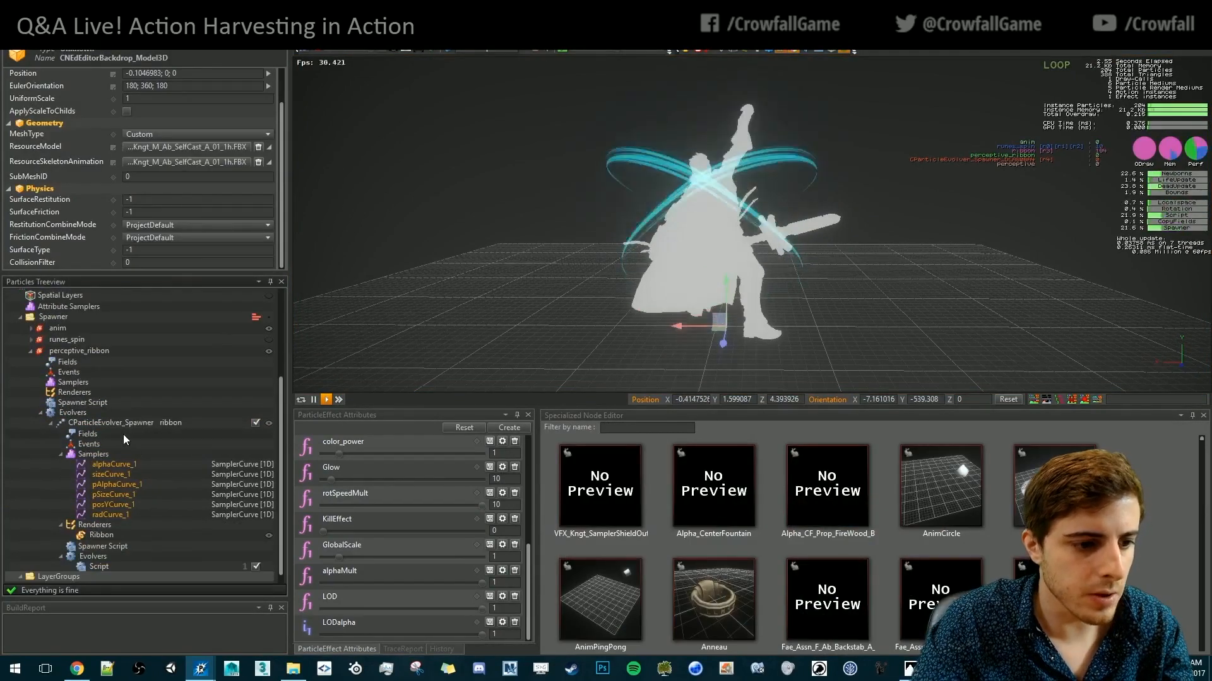
click(123, 435)
click(102, 546)
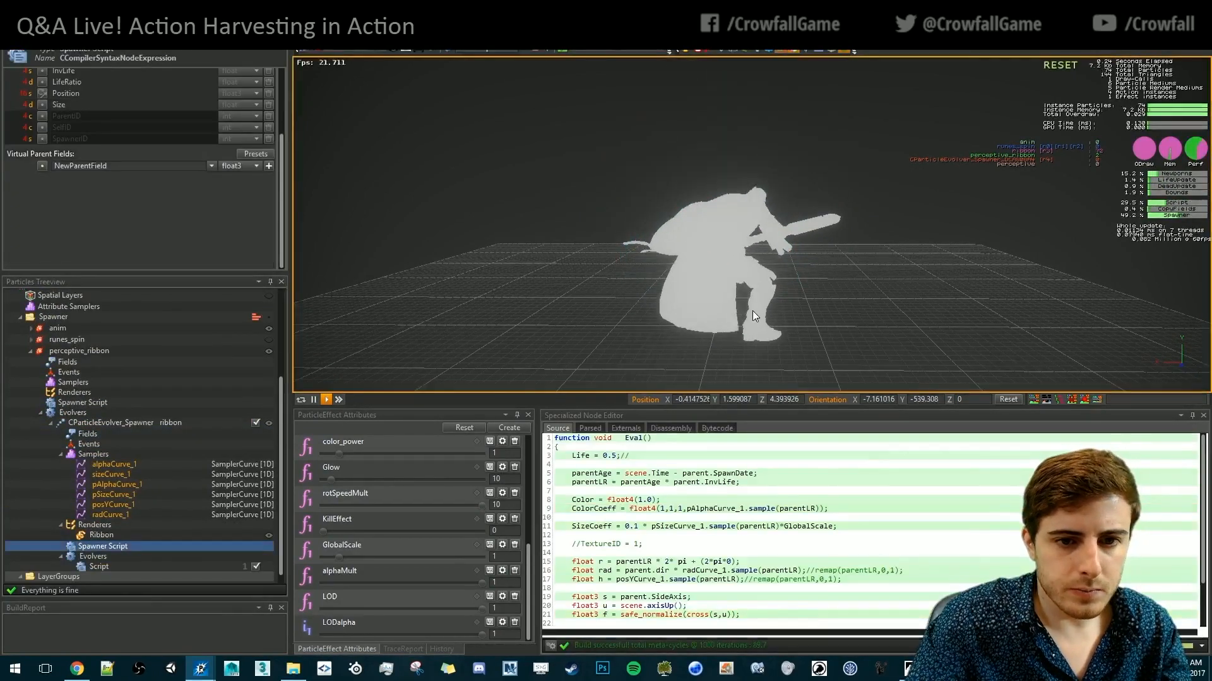
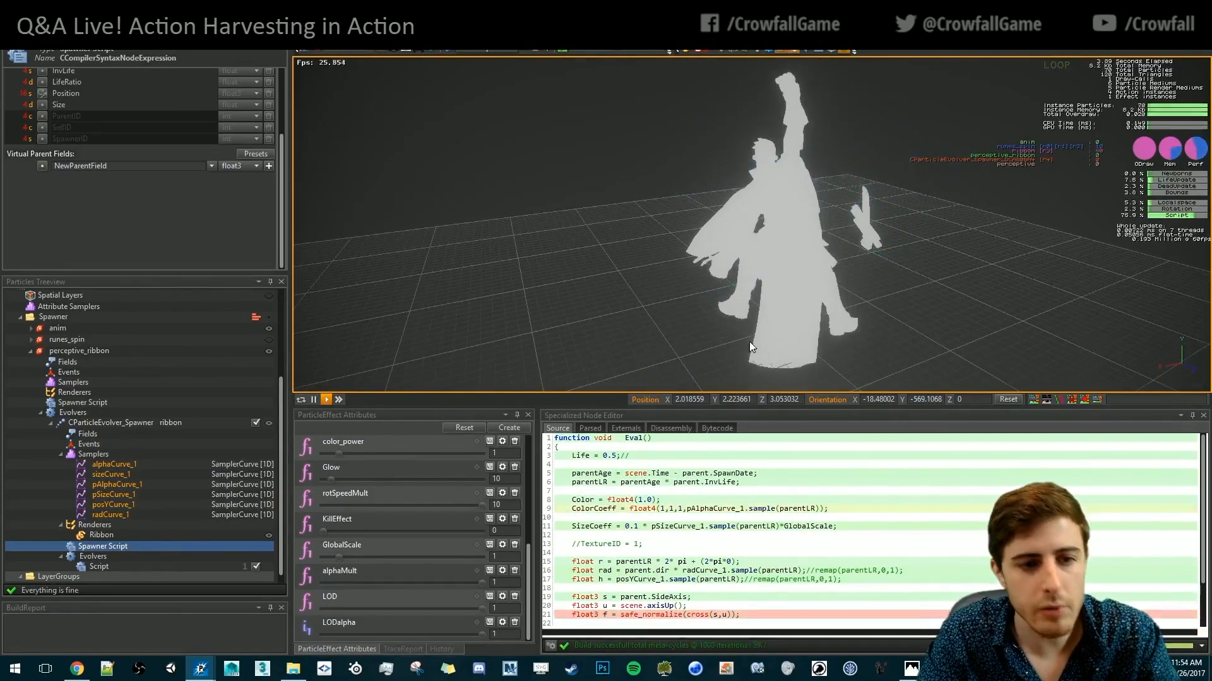
Try lowering radCurve_1's starting point to about 0.446, preview the ribbon, and undo the change
alt+drag(797, 361, 688, 255)
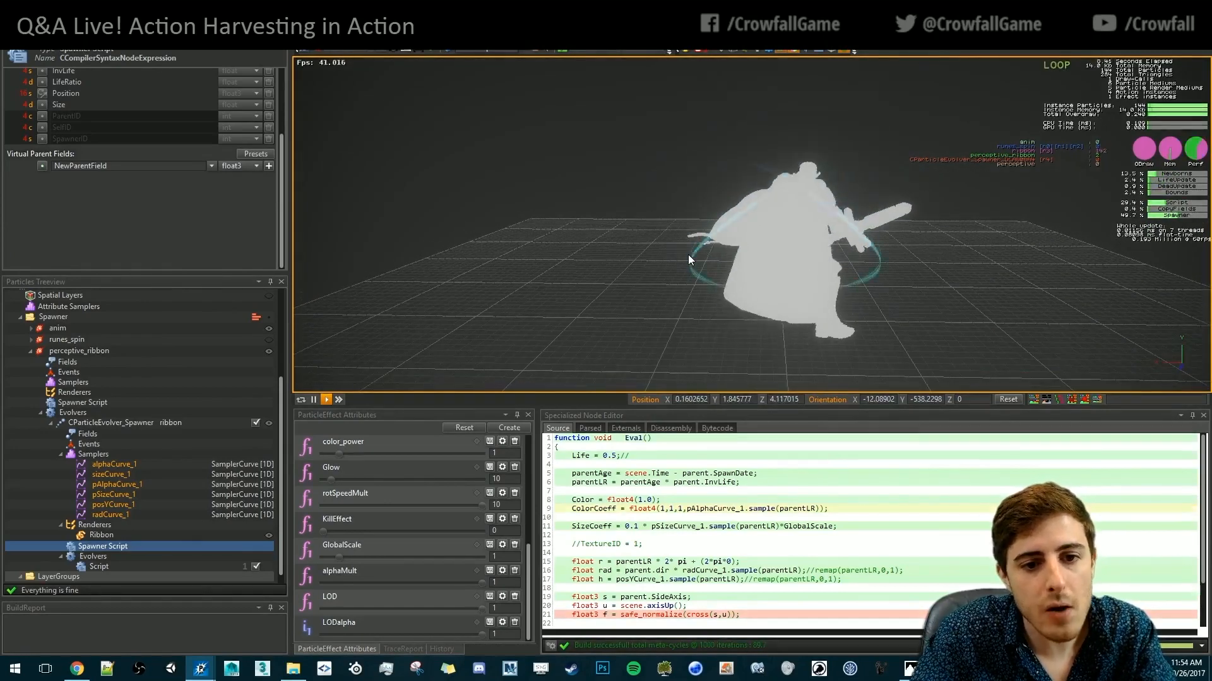
click(123, 514)
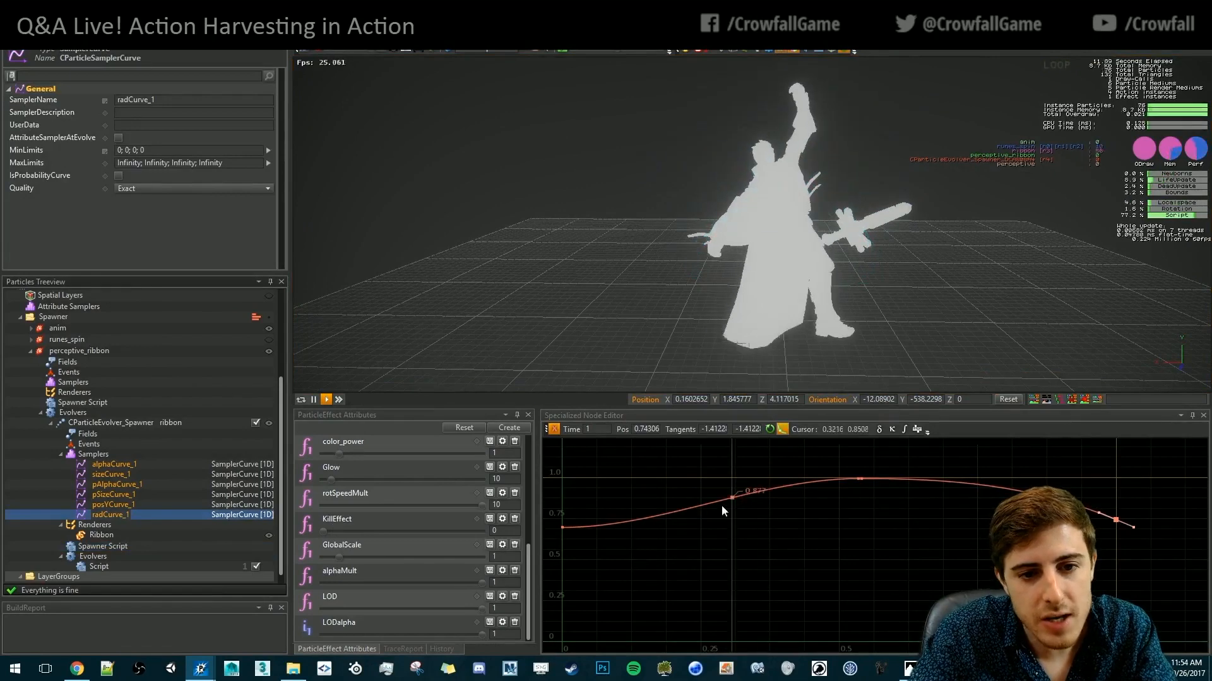
click(561, 528)
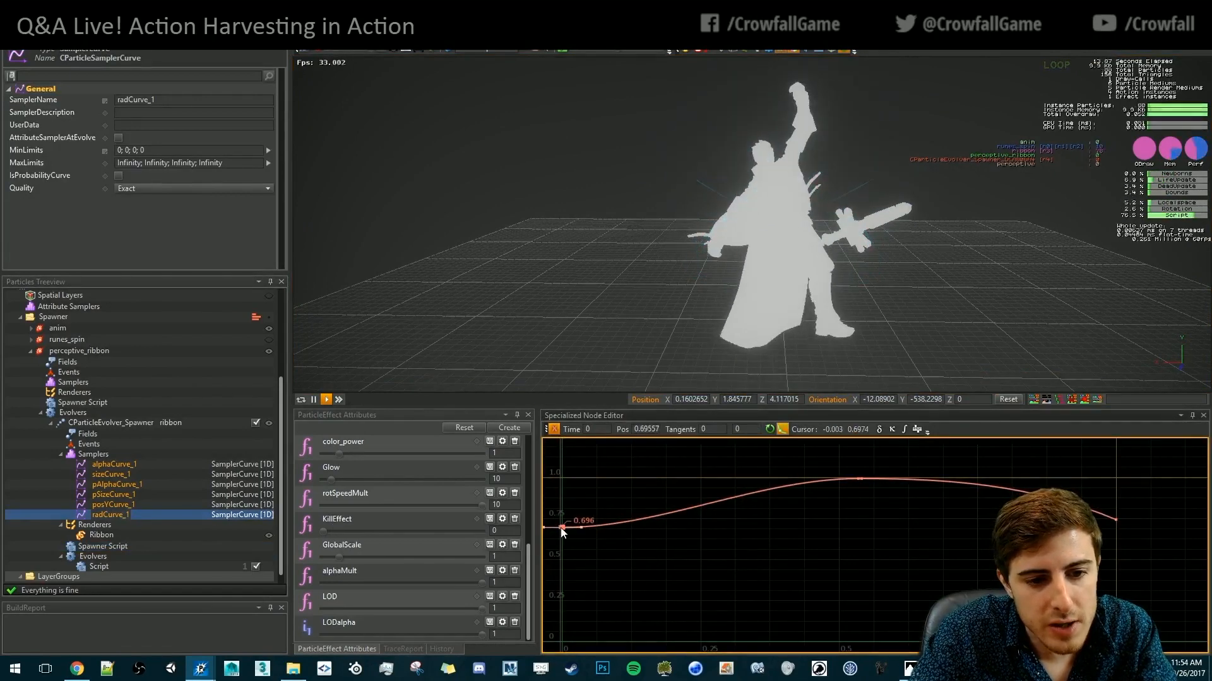
drag(561, 528, 565, 569)
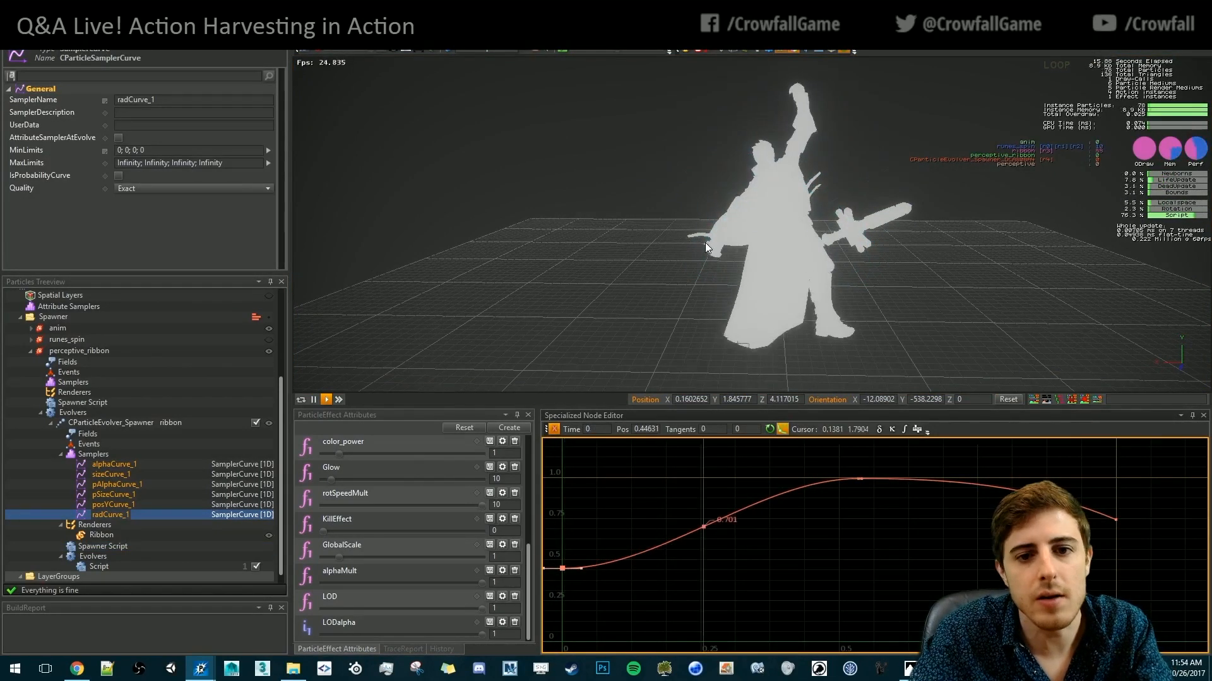
click(705, 242)
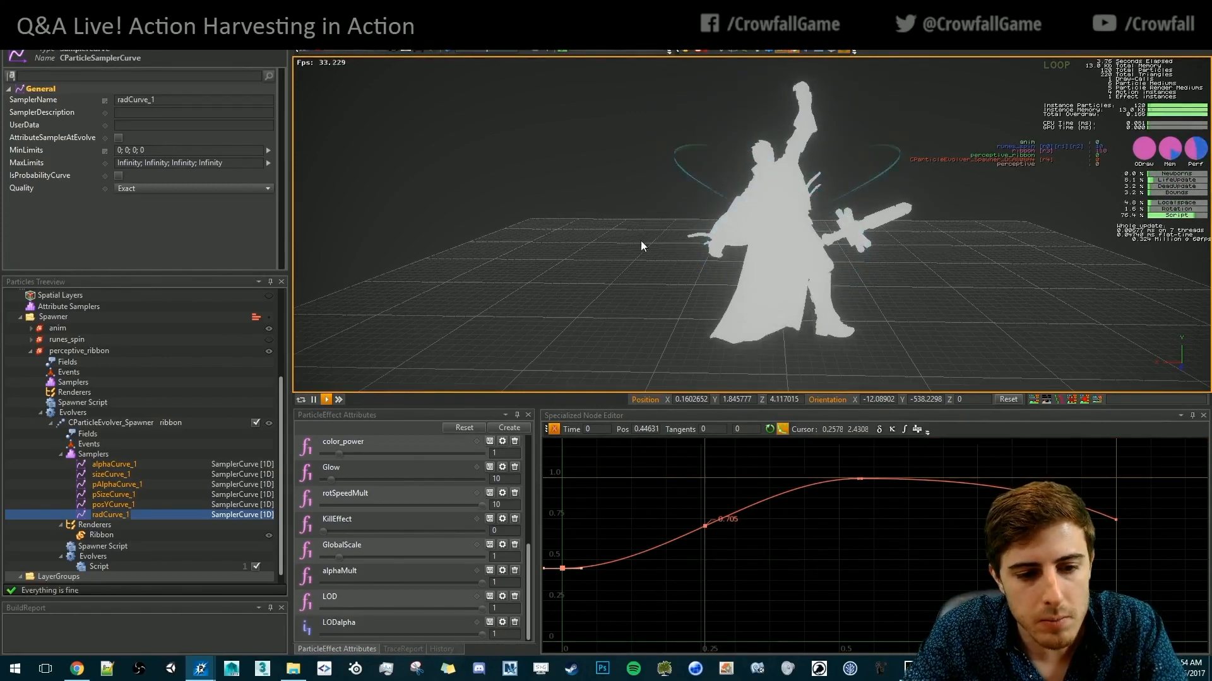
key(ctrl+z)
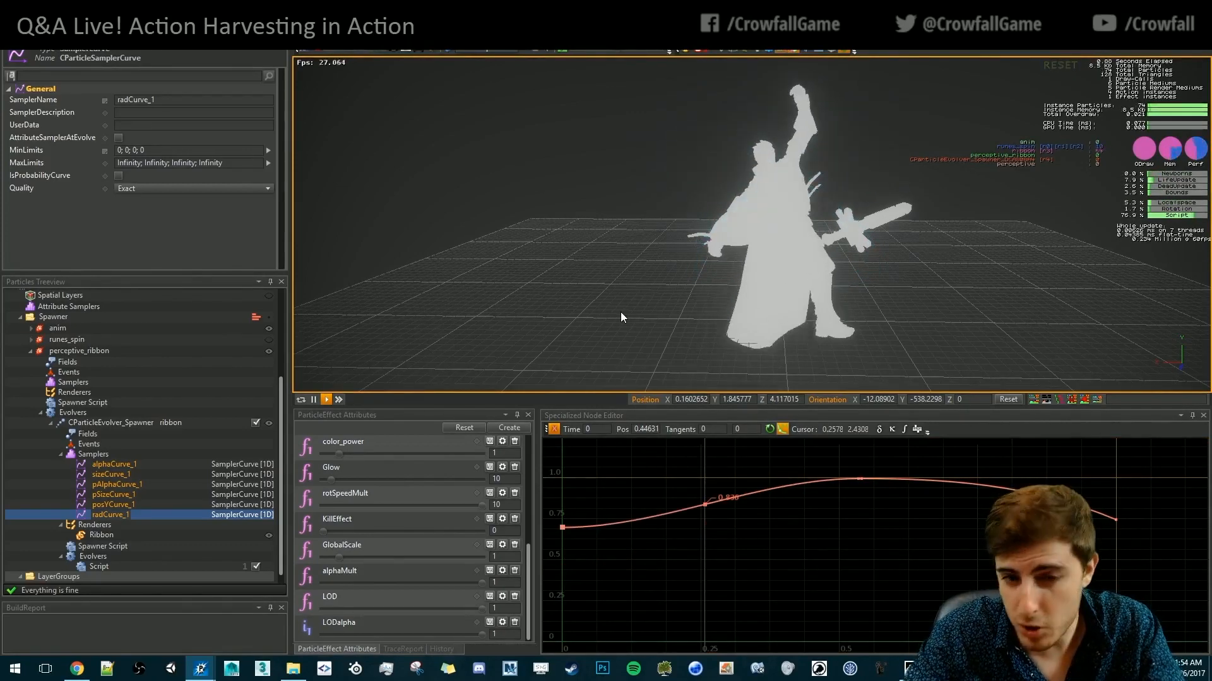
Replay the effect and set the ribbon evolver's SpawnInterval to 0.05
alt+drag(689, 336, 816, 304)
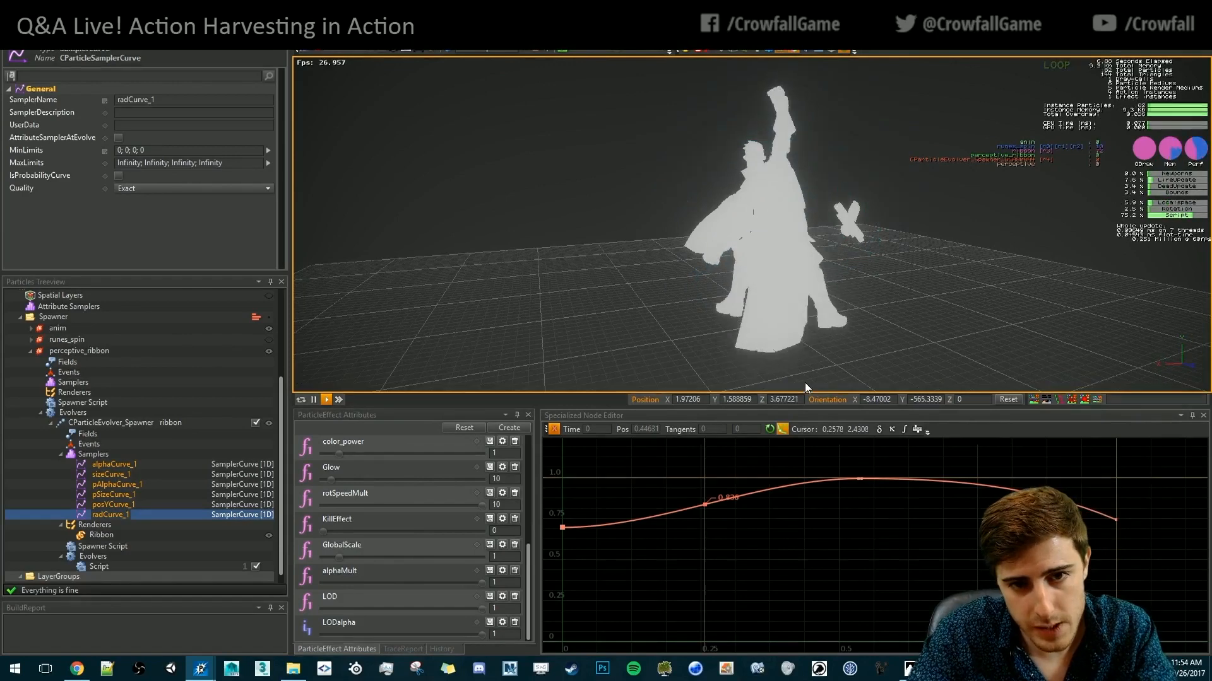
key(space)
alt+drag(946, 314, 892, 324)
key(space)
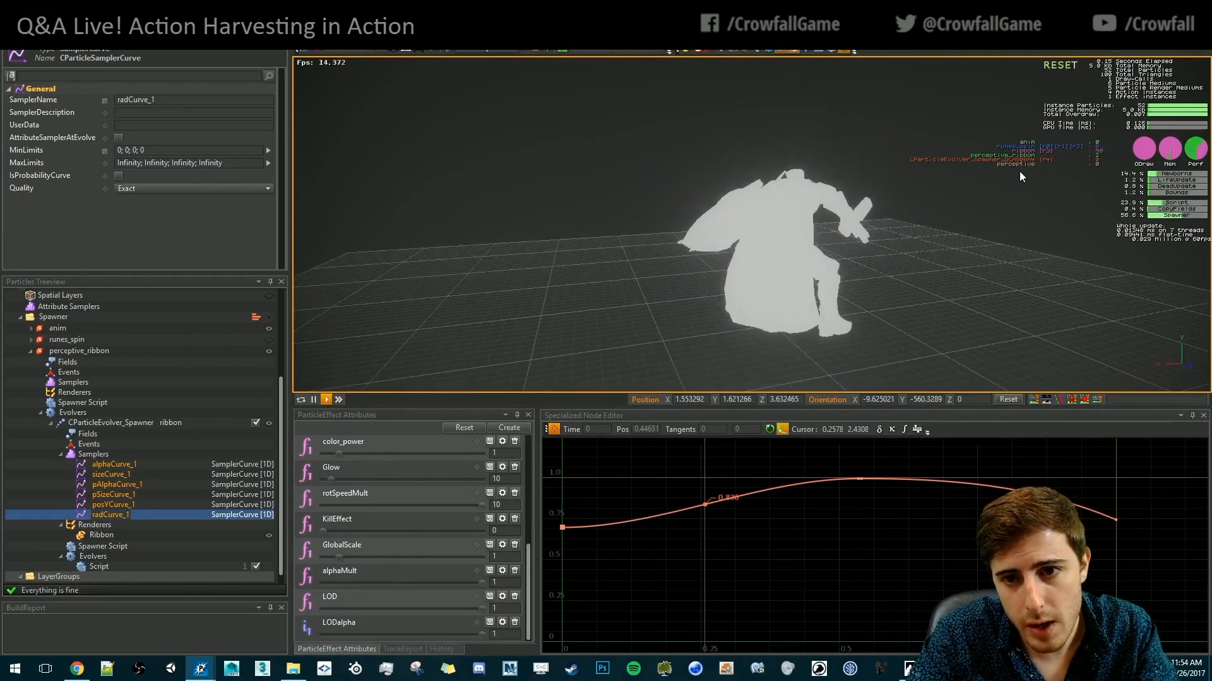
click(135, 423)
scroll(91, 151, up, 4)
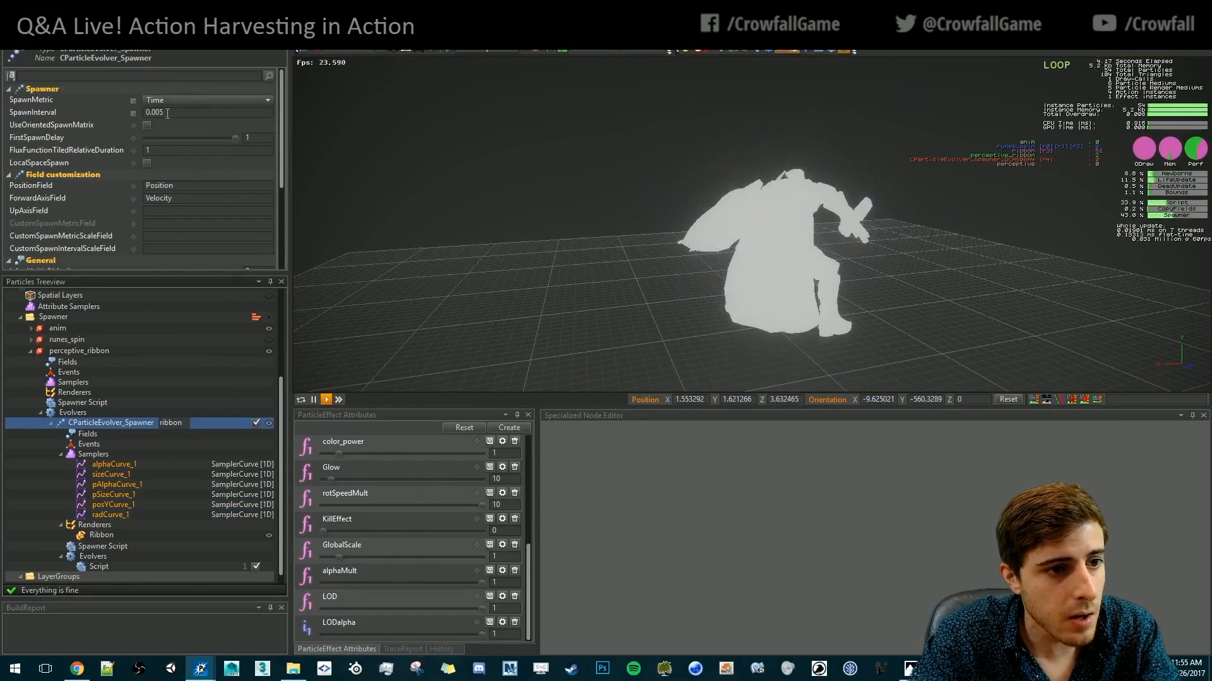
text(05)
key(Return)
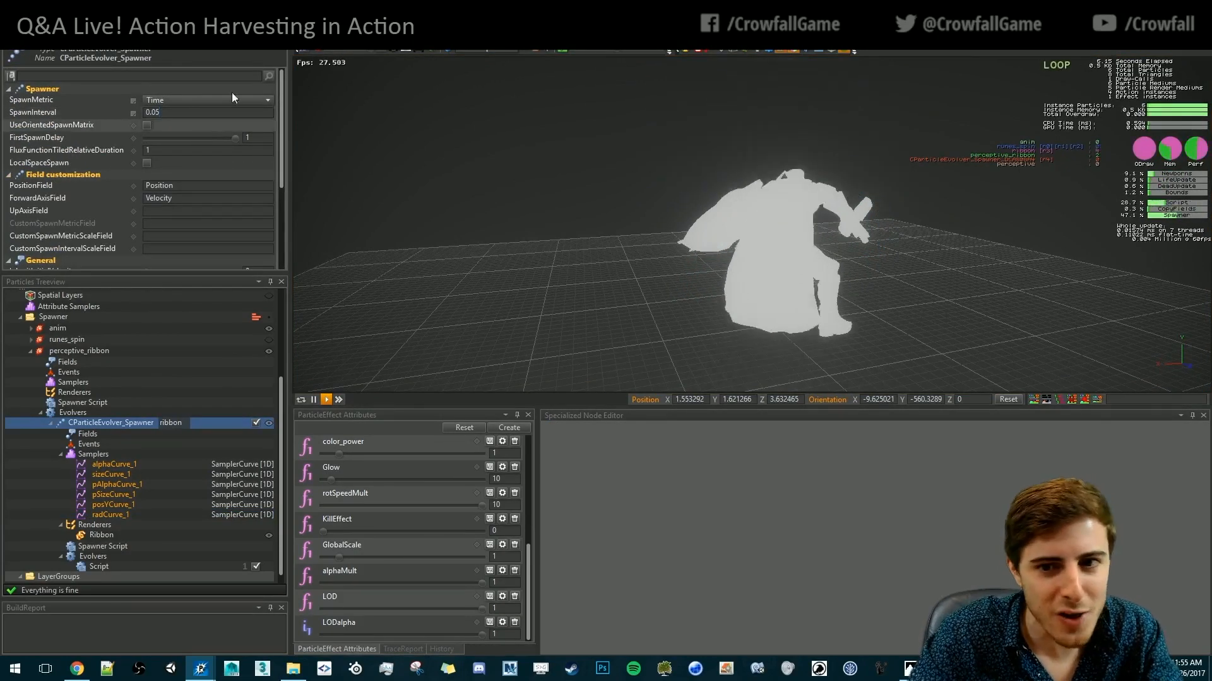
click(596, 134)
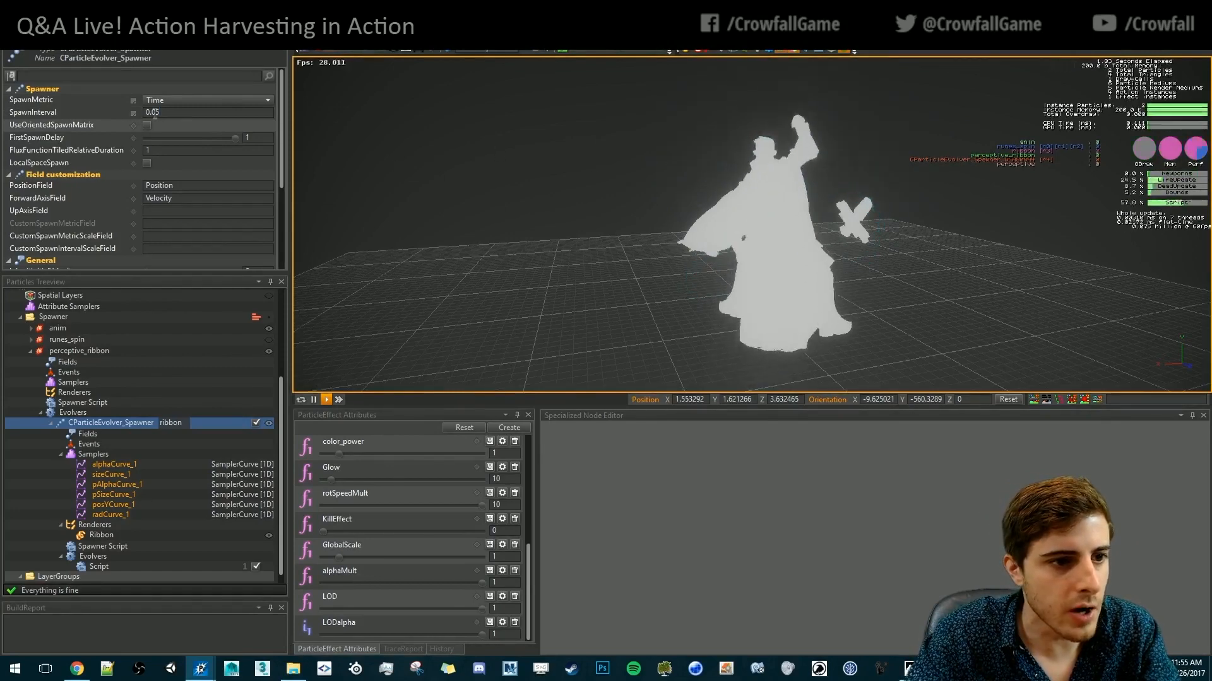
click(156, 113)
click(627, 109)
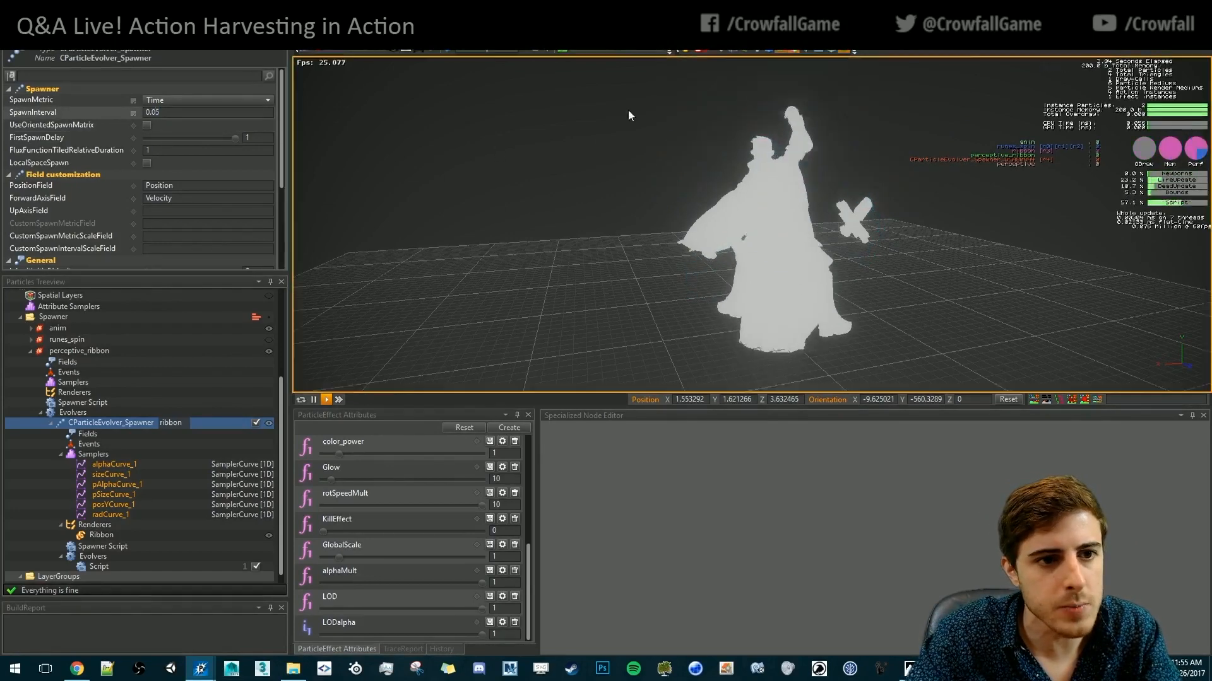
Display the effect as Shaded + Wireframe and slow playback to 0.082x to inspect the ribbon's segments
click(450, 51)
click(459, 69)
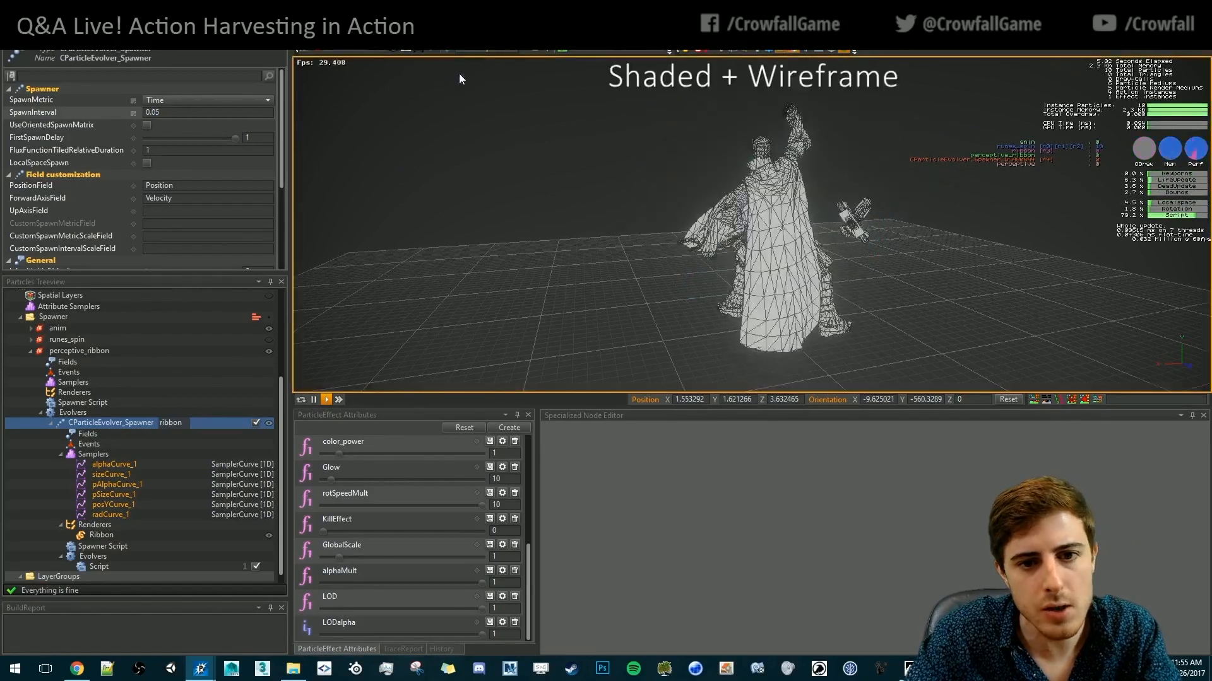
drag(600, 51, 592, 51)
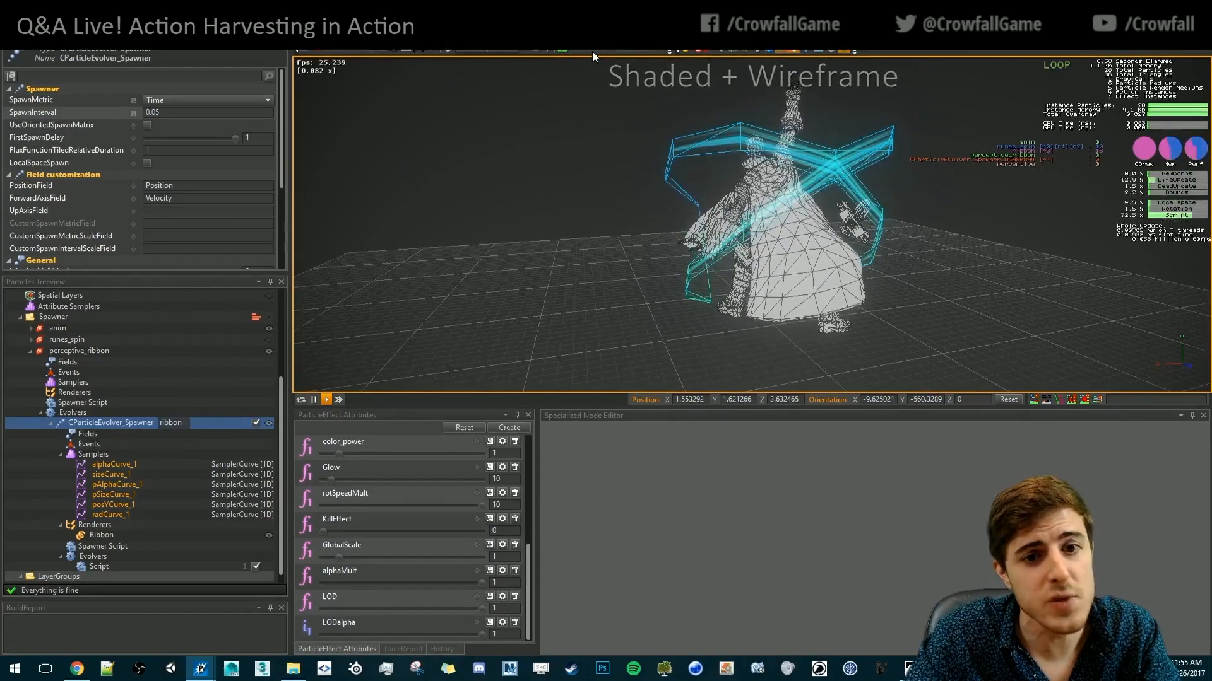
alt+drag(778, 236, 488, 95)
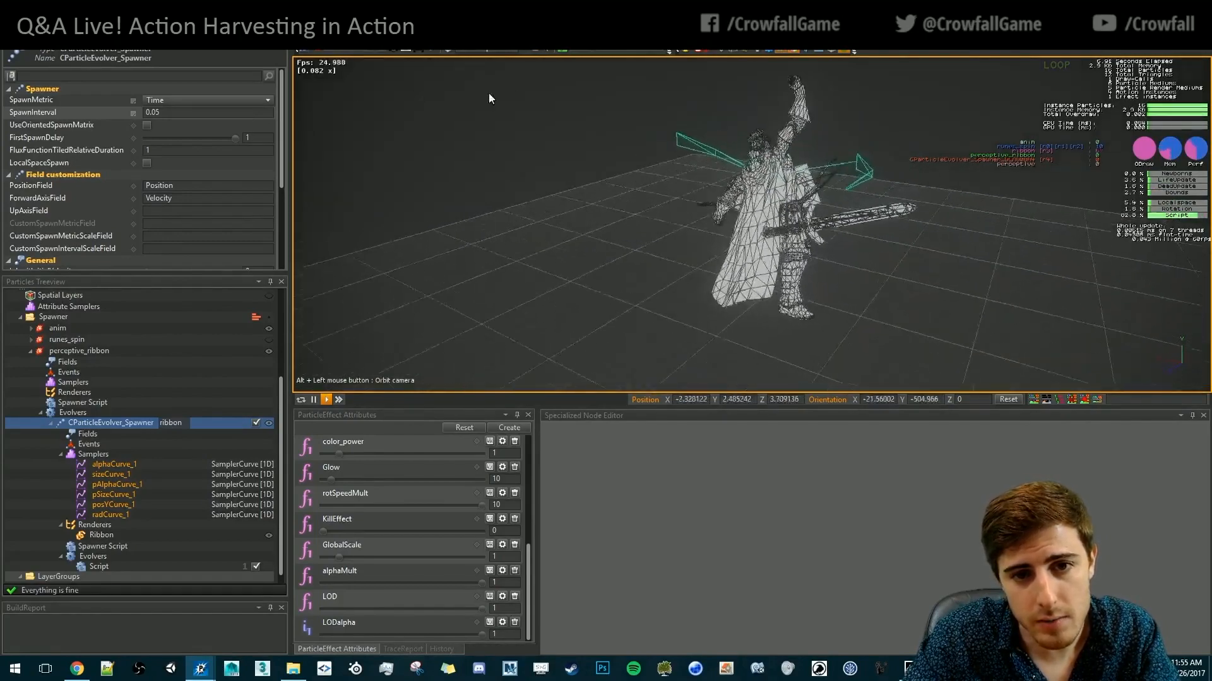
alt+right_drag(488, 95, 497, 30)
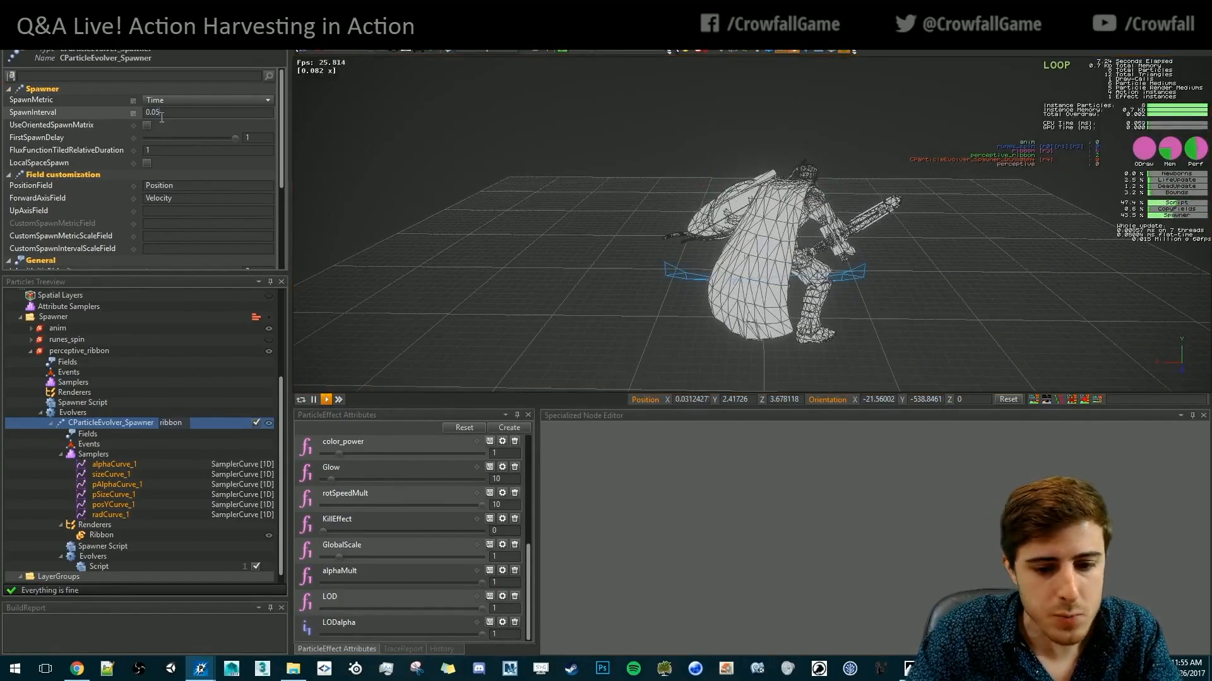
Set the ribbon evolver's SpawnInterval to 0.025
key(BackSpace)
text(25)
key(Tab)
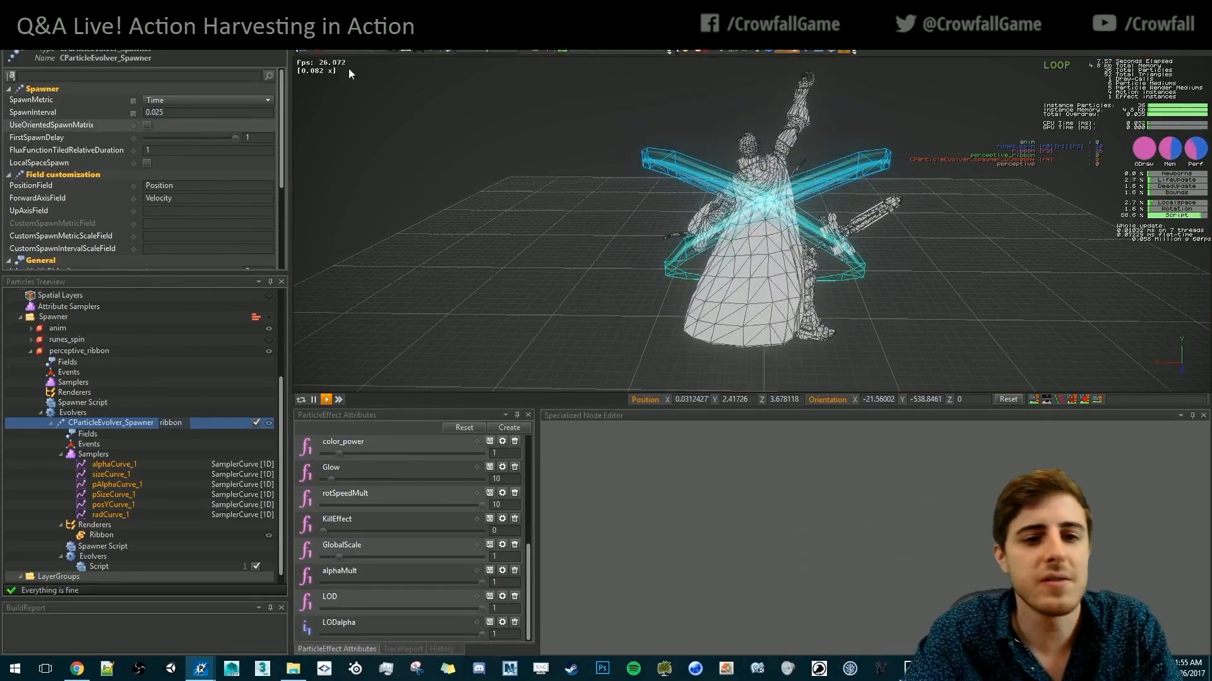
Restore normal playback speed and the plain shaded display without wireframe
click(634, 49)
click(668, 99)
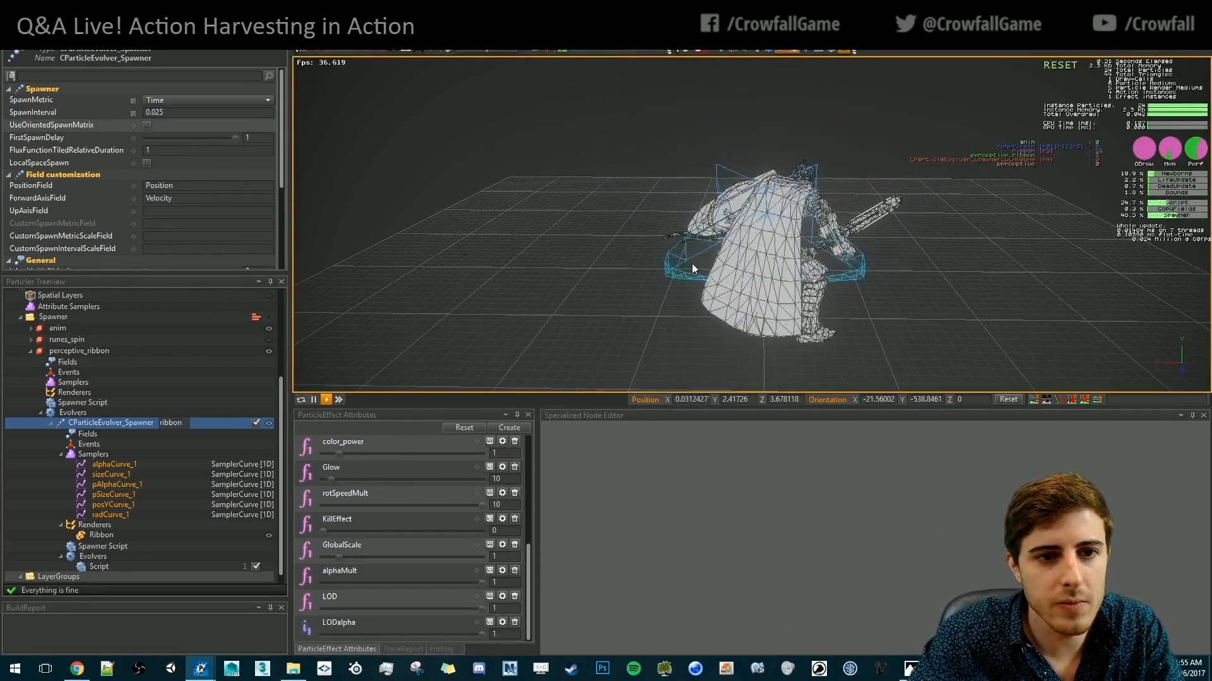
click(448, 50)
click(449, 59)
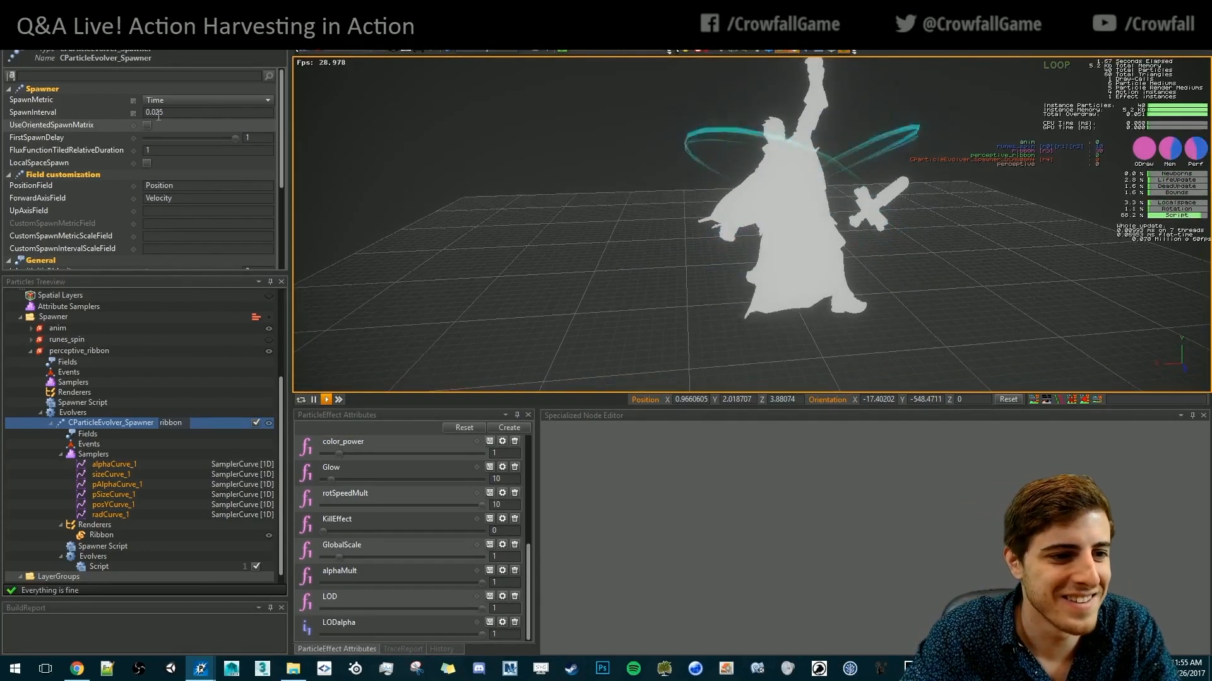
Set the ribbon evolver's SpawnInterval to 0.015 and check the ribbon's smoothness around the character
drag(152, 113, 186, 106)
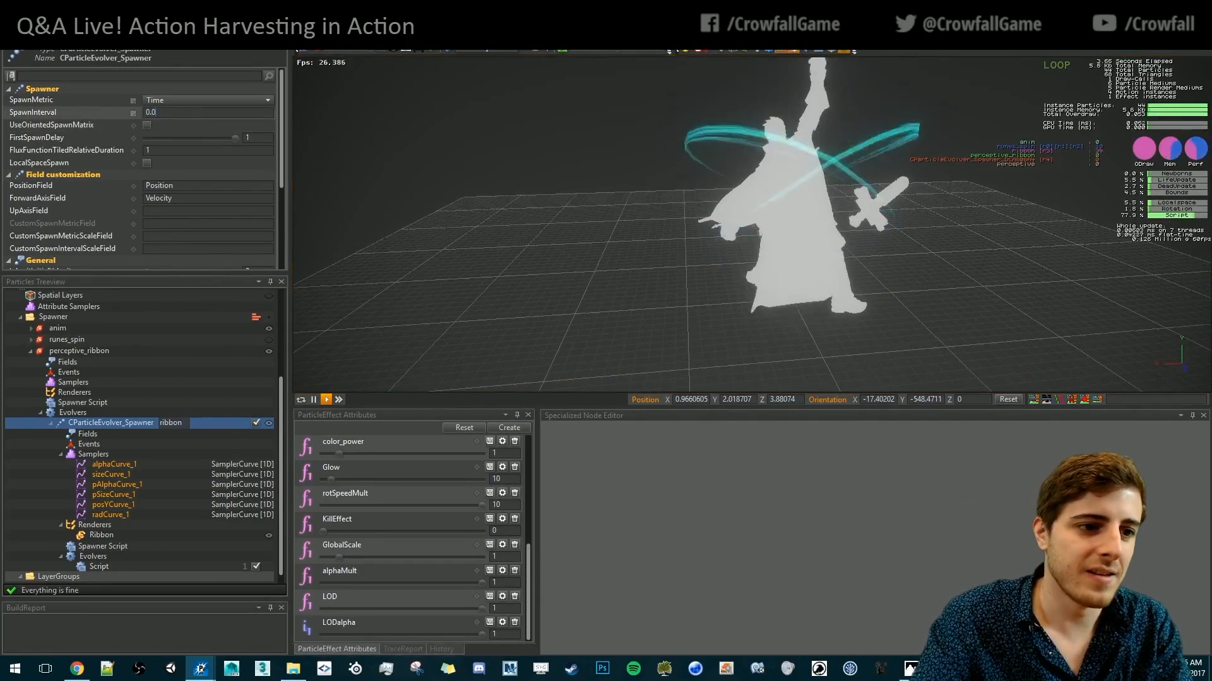
text(015)
key(Tab)
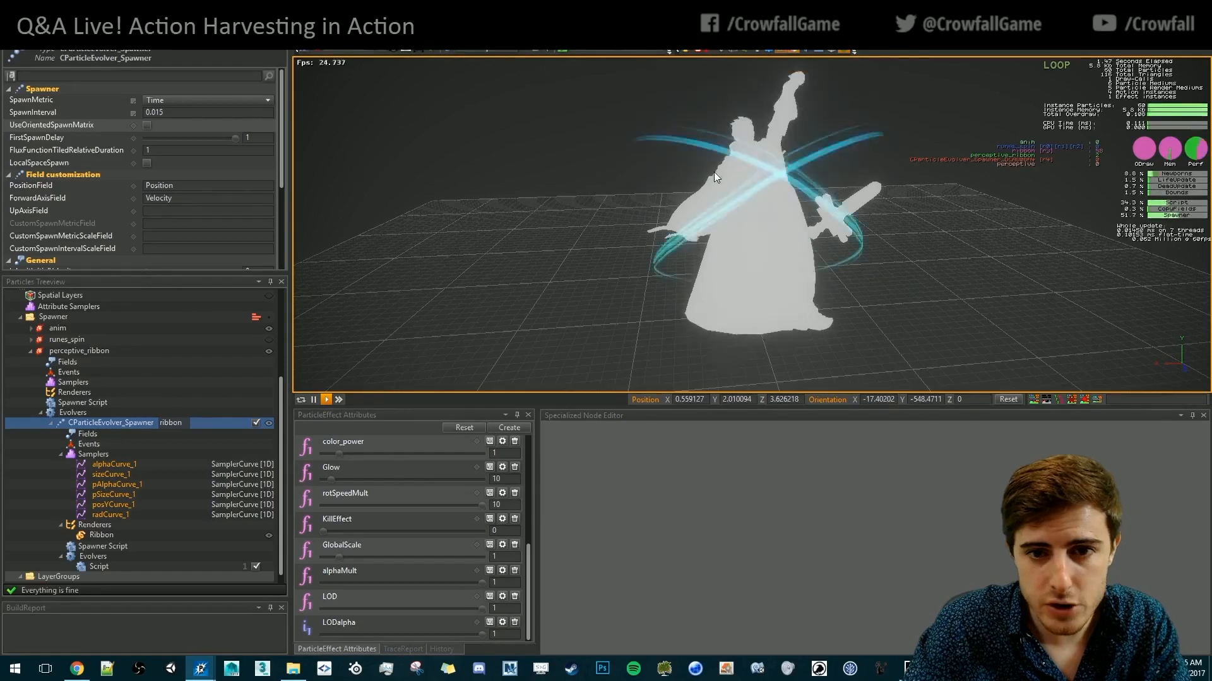
middle_drag(744, 263, 658, 78)
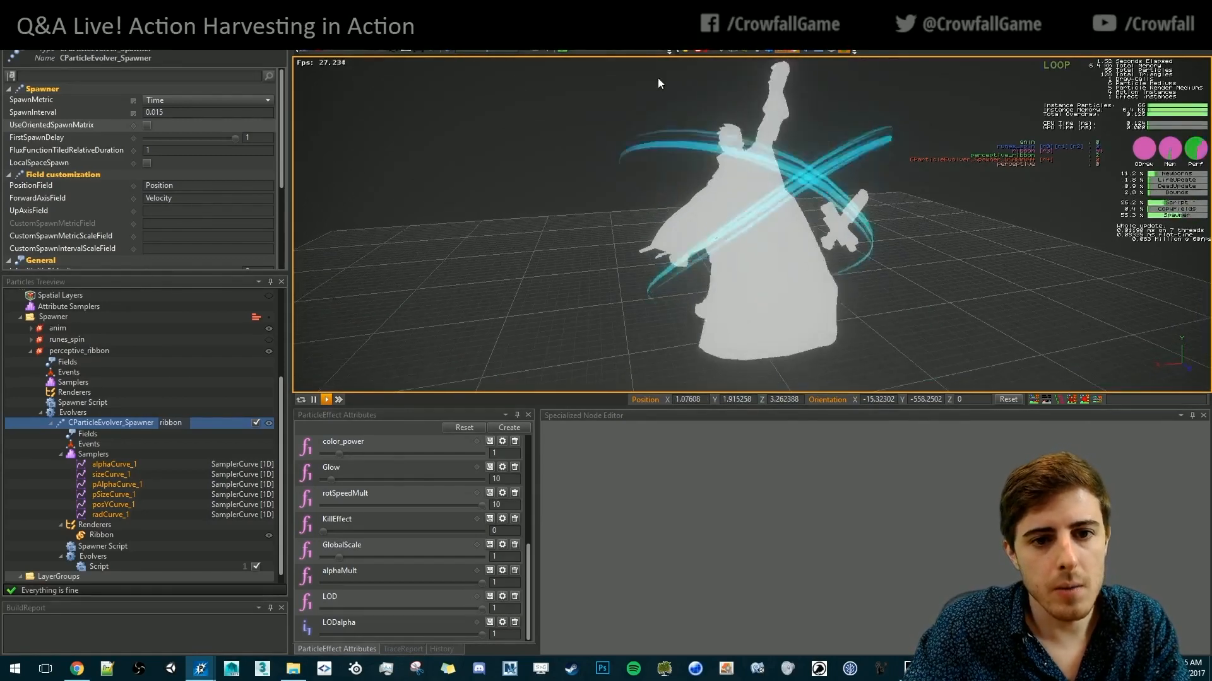
middle_drag(744, 250, 710, 200)
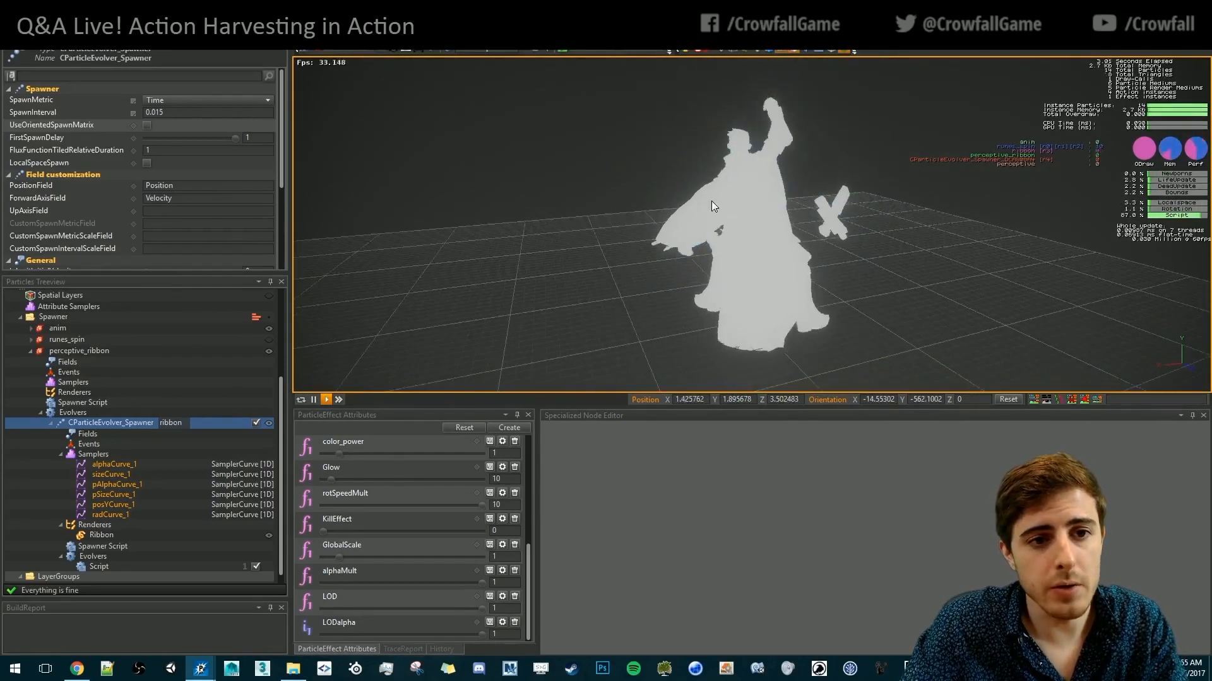
Limit the preview's frame rate to 15 fps
click(525, 51)
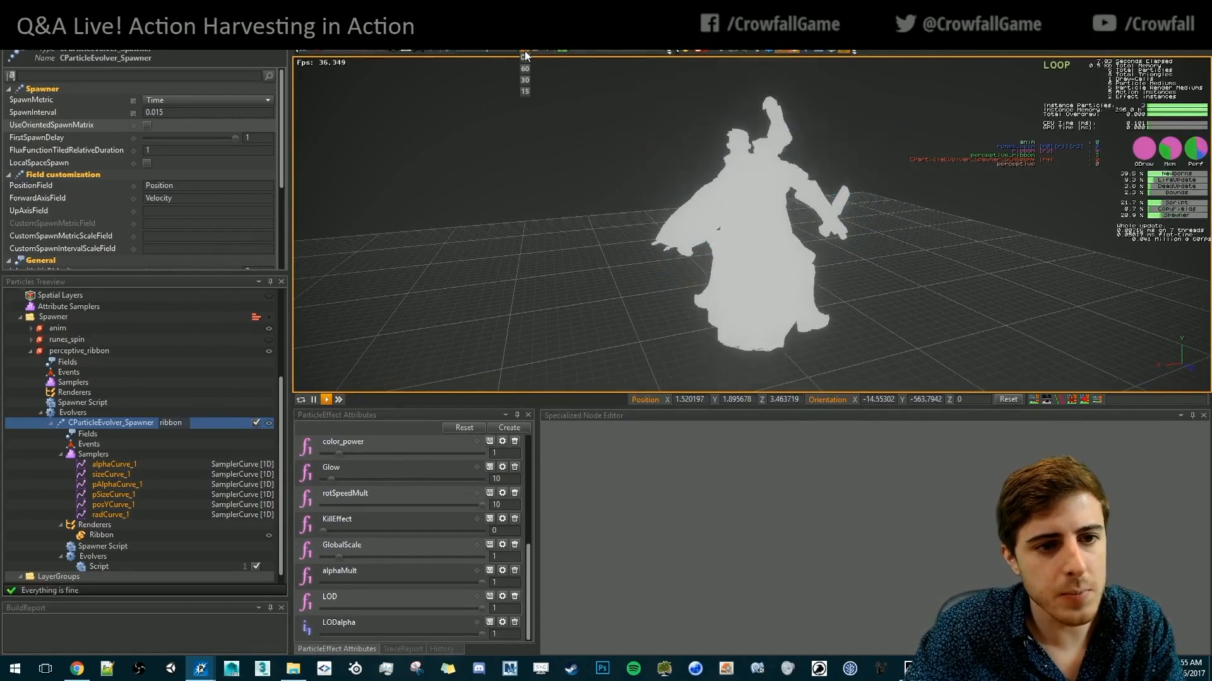
click(525, 92)
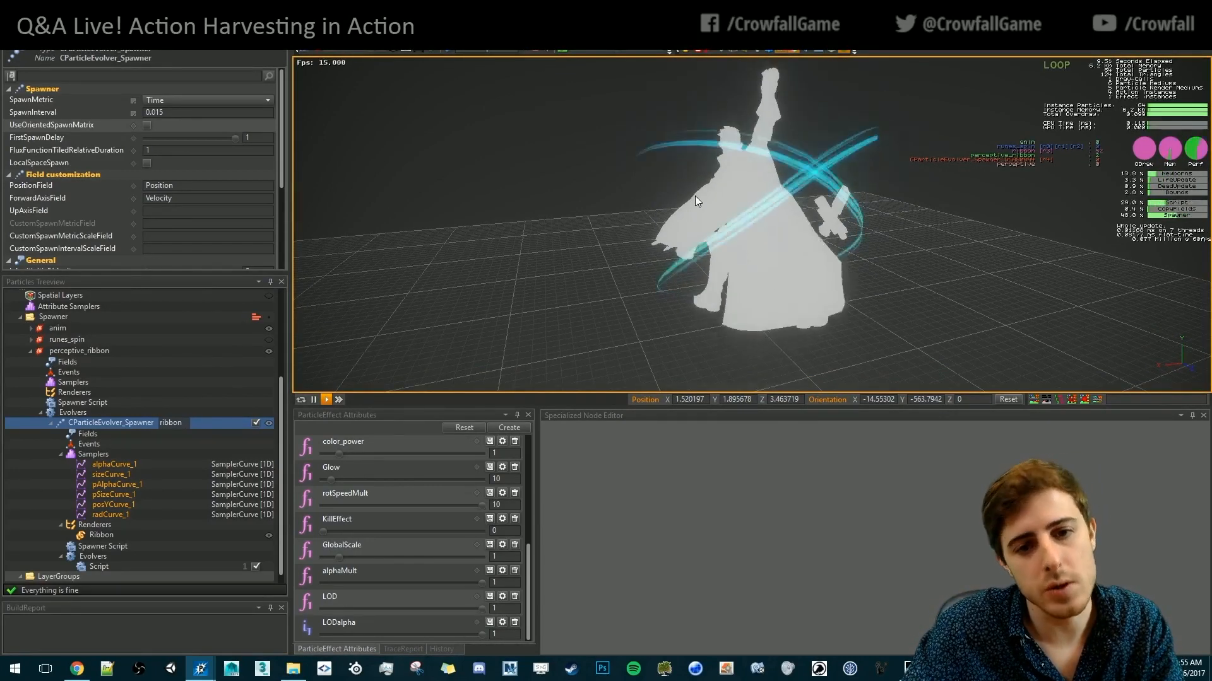
click(527, 52)
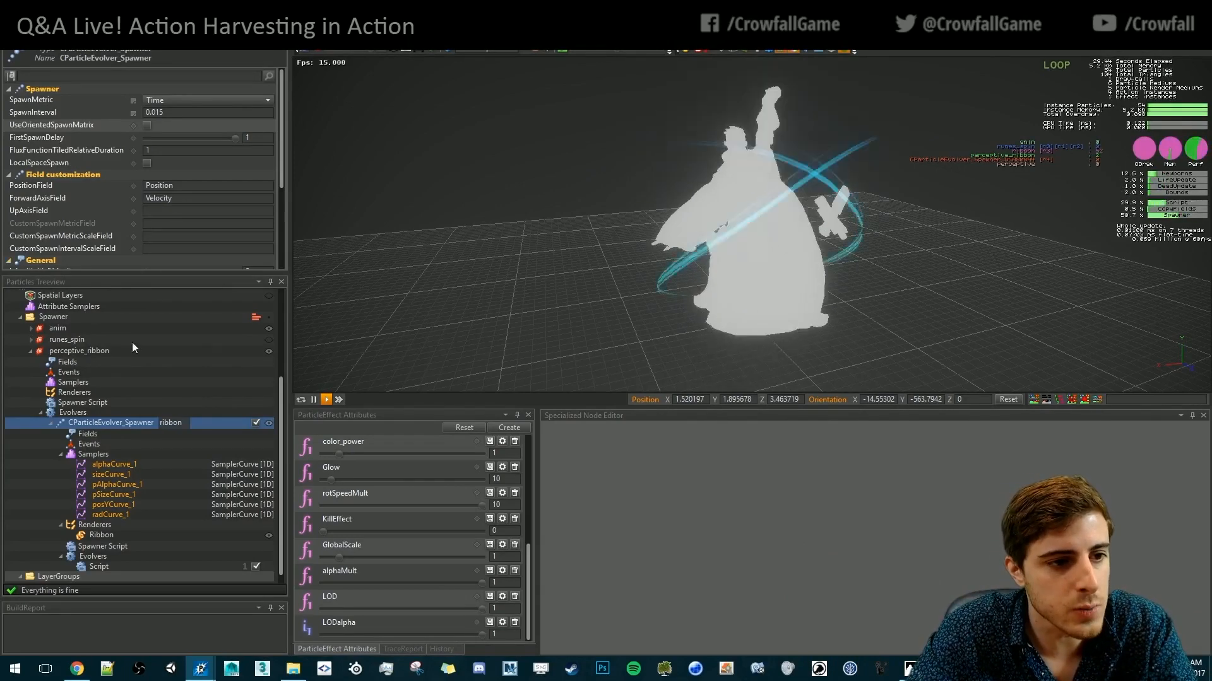
Try a SpawnInterval of 0.05 on the ribbon evolver at the 15 fps preview rate and replay the effect
text(5)
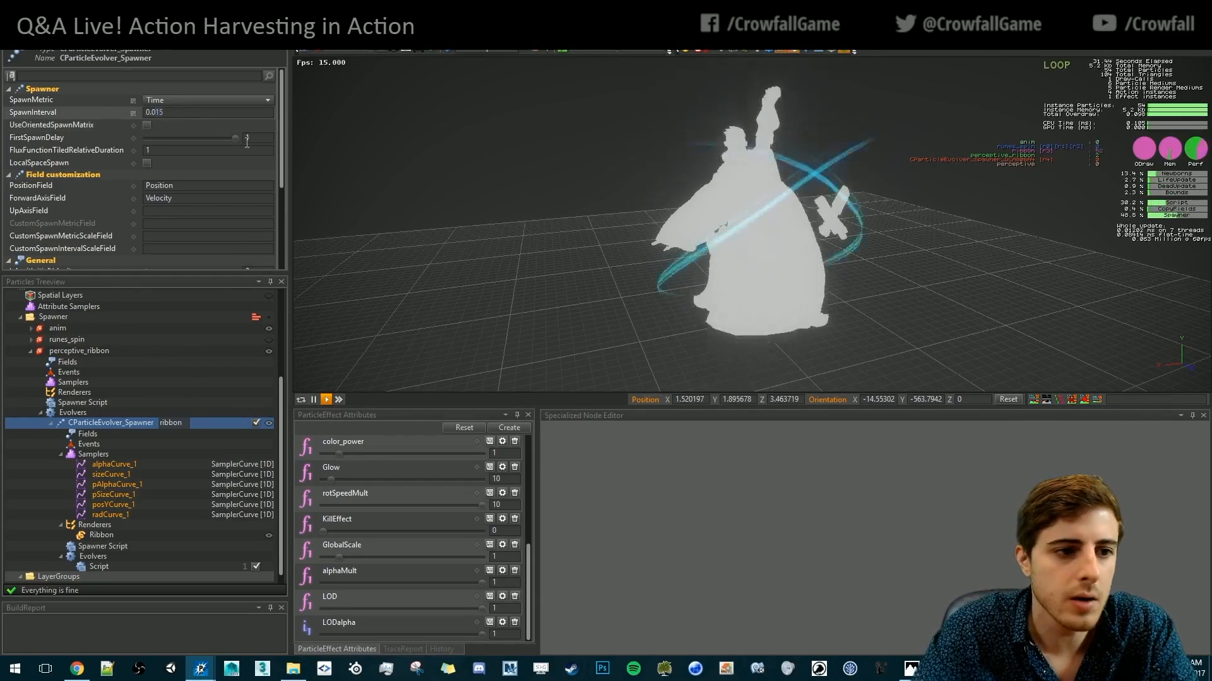
click(823, 236)
key(space)
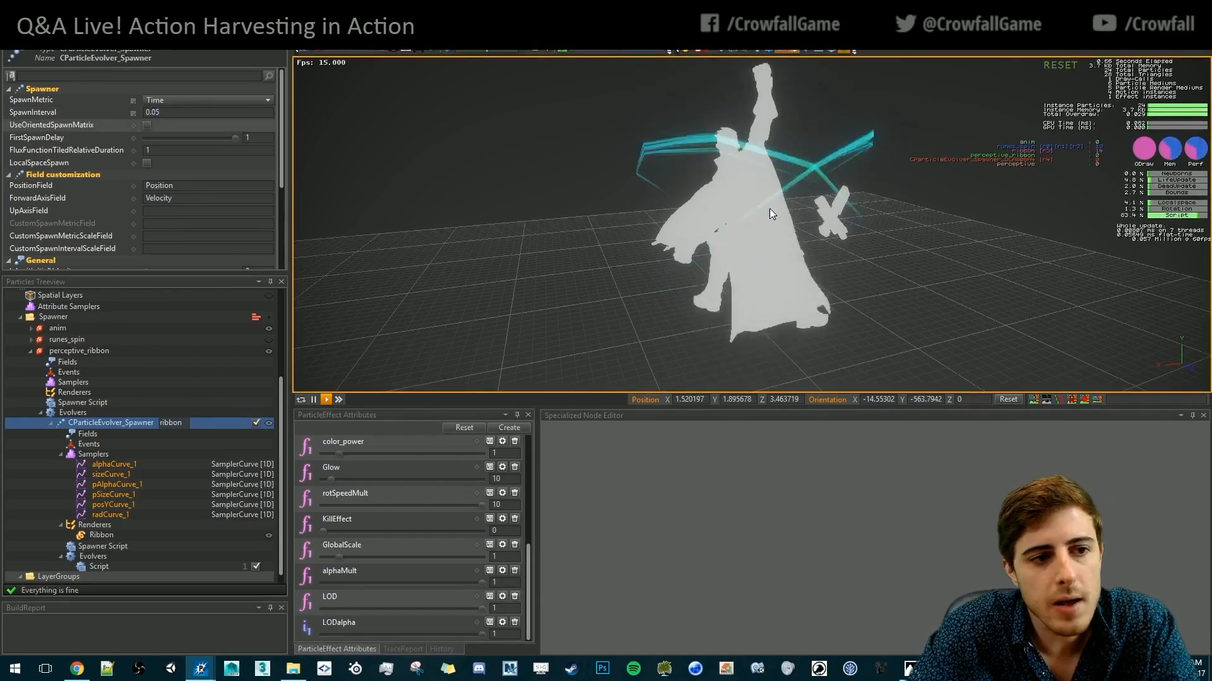
Return the ribbon evolver's SpawnInterval to 0.015 and replay the effect
click(166, 112)
key(BackSpace)
text(15)
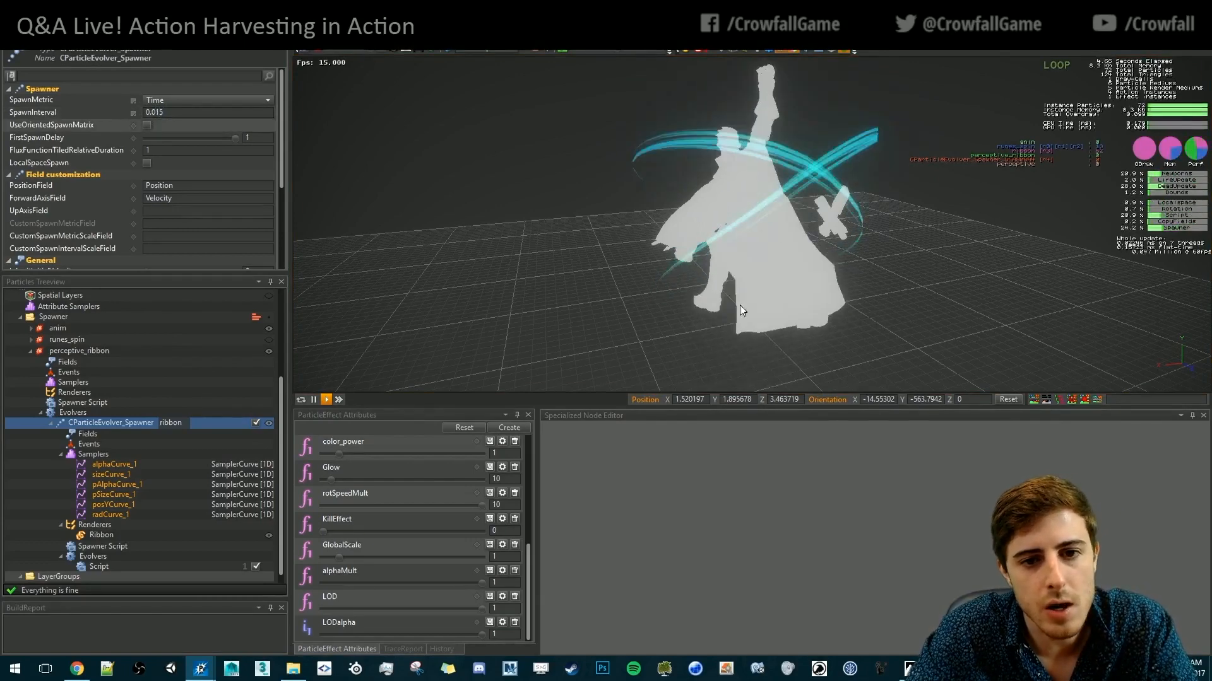
click(720, 313)
key(space)
drag(631, 306, 720, 291)
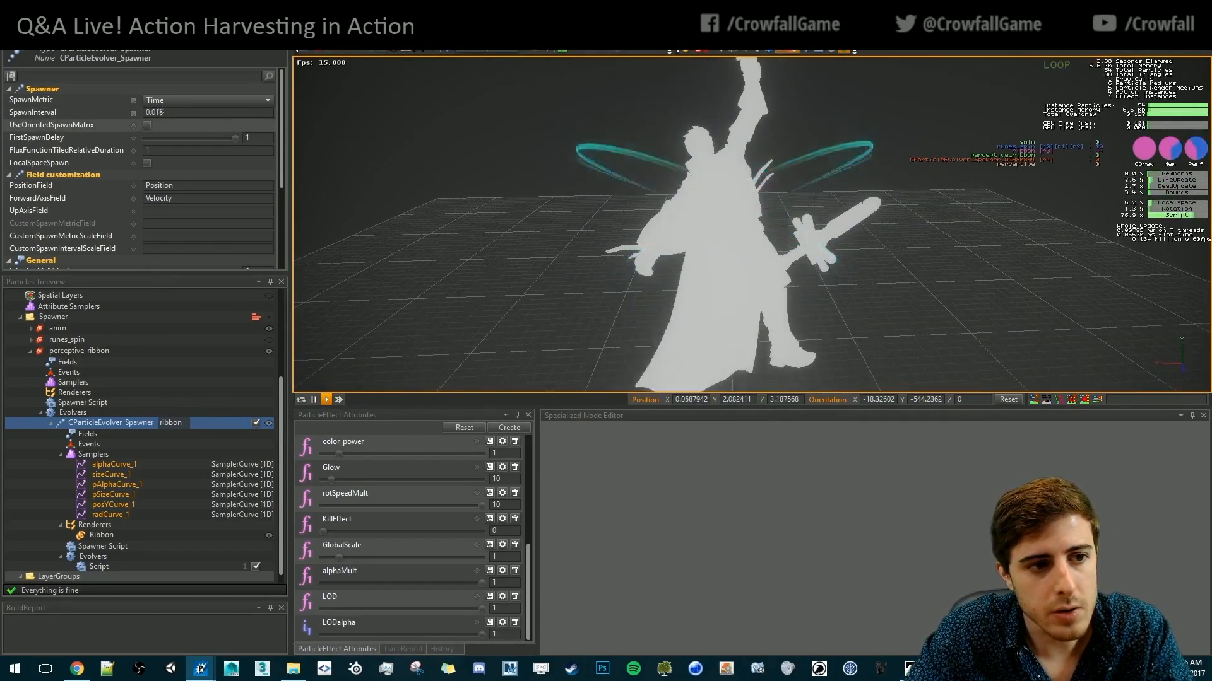
Examine the ribbon's shape and smoothness around the character from several angles at the reduced frame rate
drag(155, 113, 184, 117)
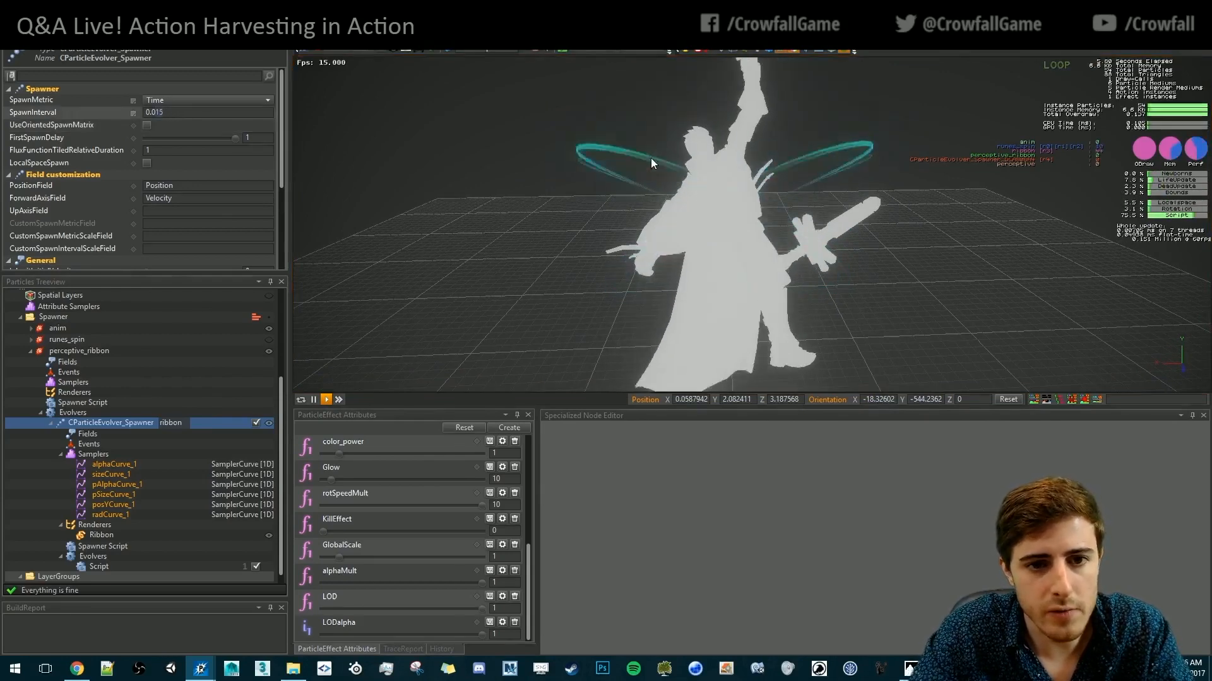
click(666, 267)
drag(667, 263, 482, 252)
scroll(756, 323, down, 2)
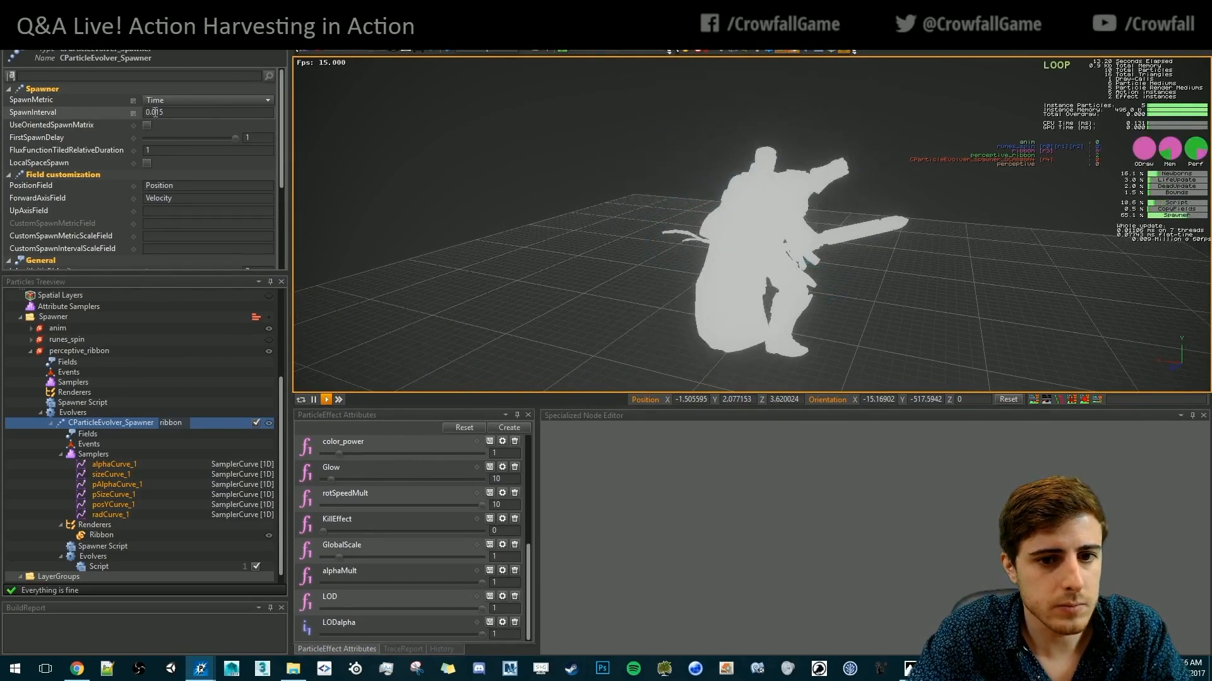
middle_drag(726, 278, 667, 328)
click(681, 400)
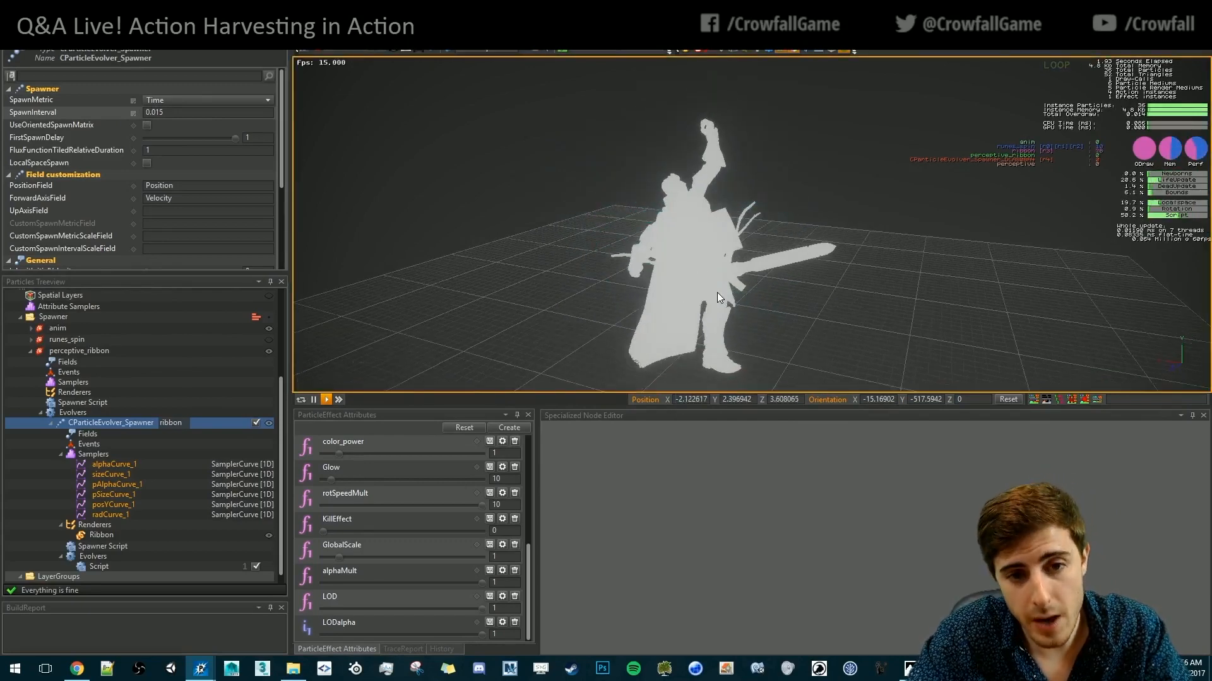
alt+right_drag(717, 296, 730, 367)
alt+drag(581, 341, 733, 330)
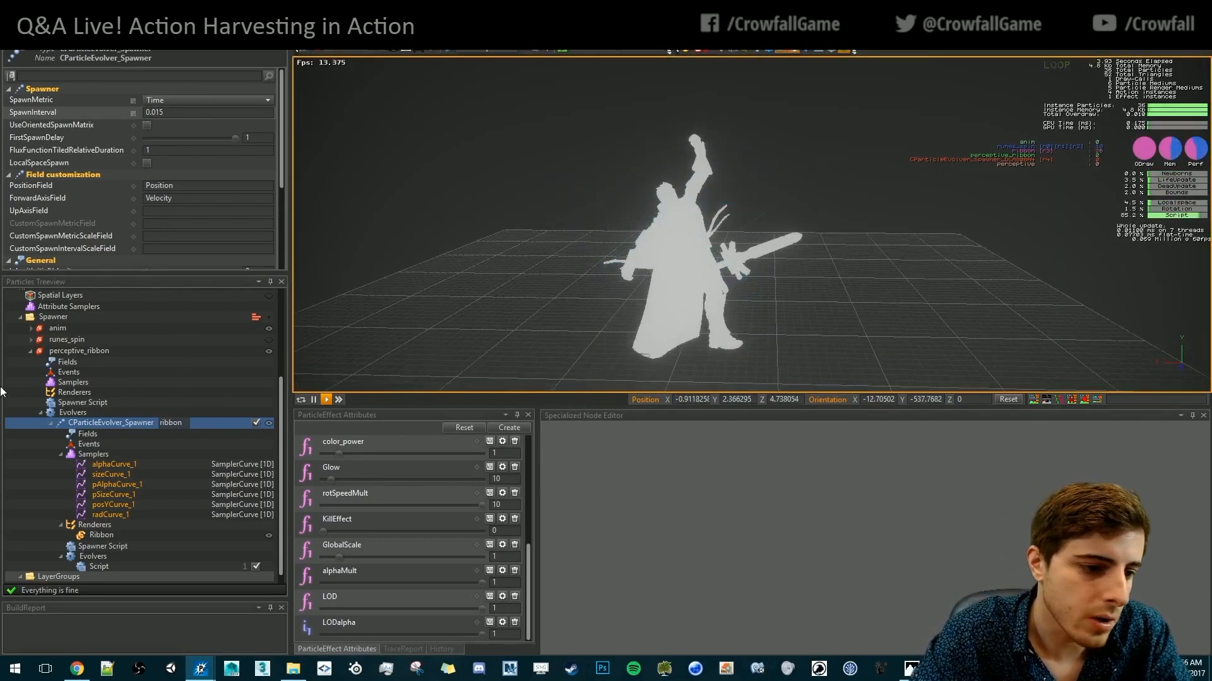
Open the ribbon evolver's spawner script, replay the effect from a few angles and check it against the concept art
click(120, 549)
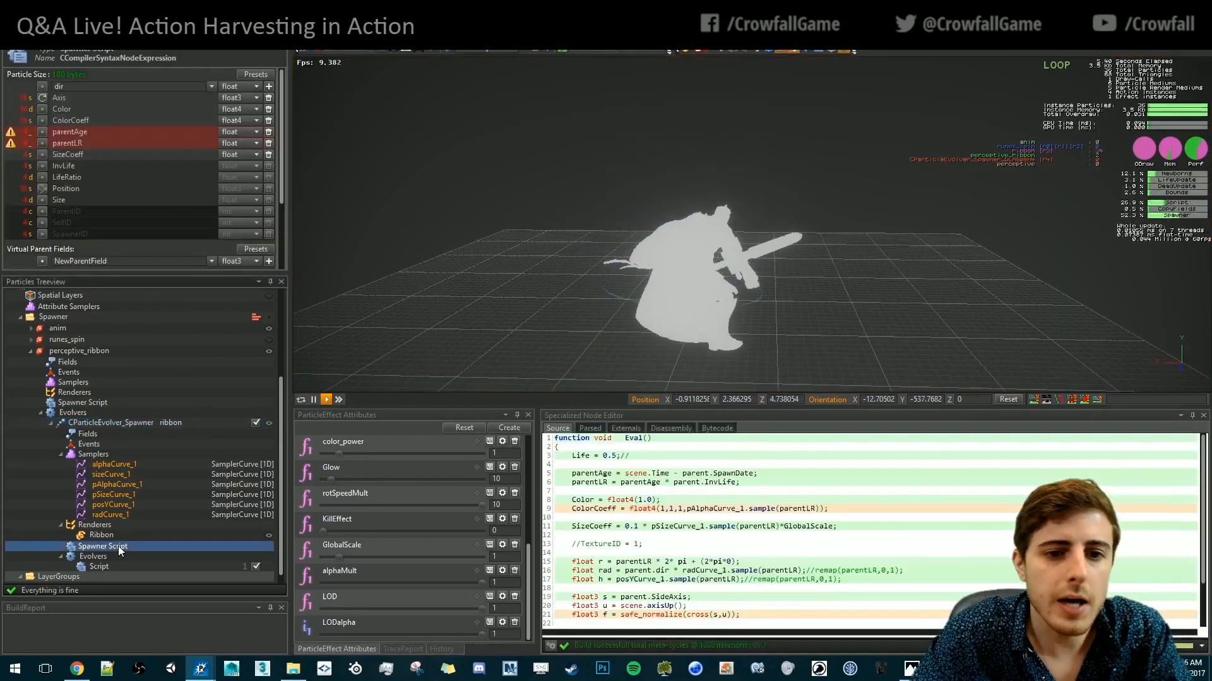
click(768, 208)
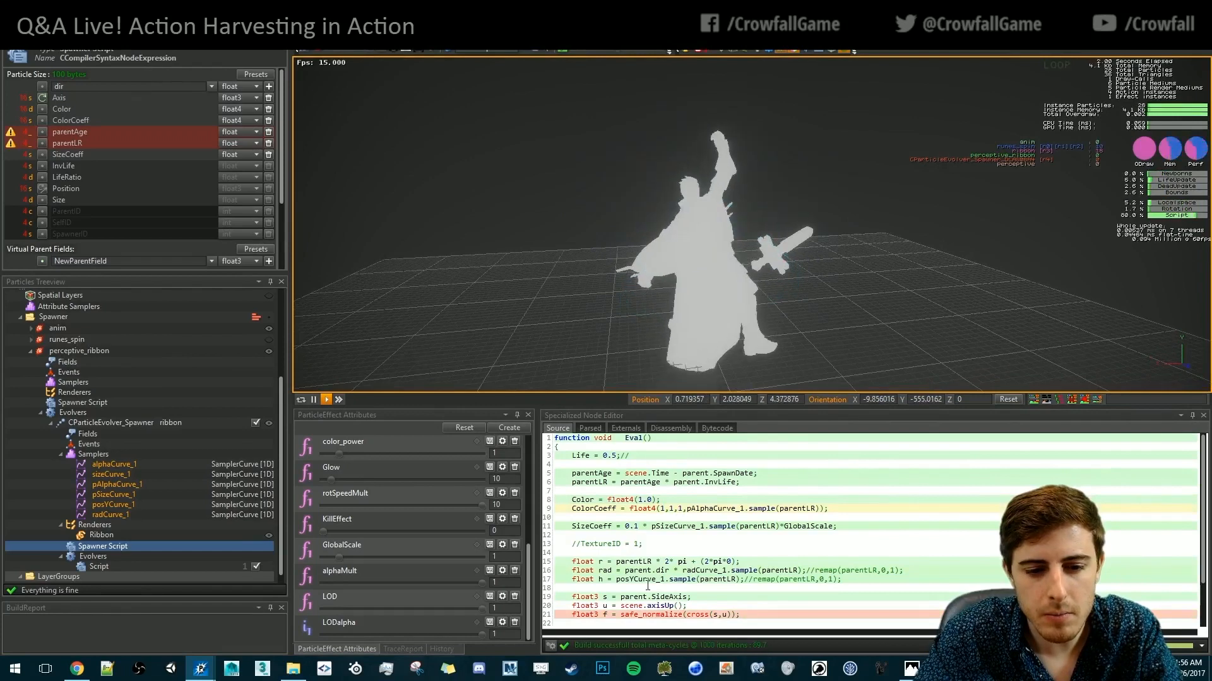
scroll(663, 595, down, 2)
scroll(663, 595, up, 2)
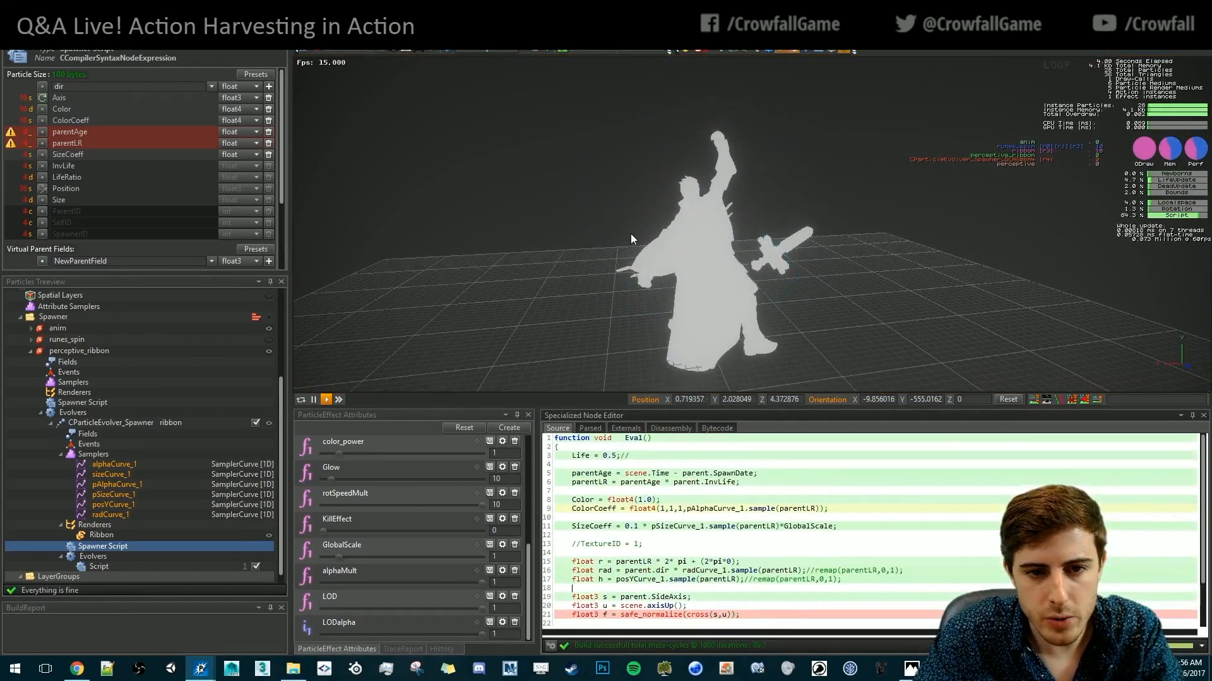
drag(631, 234, 716, 218)
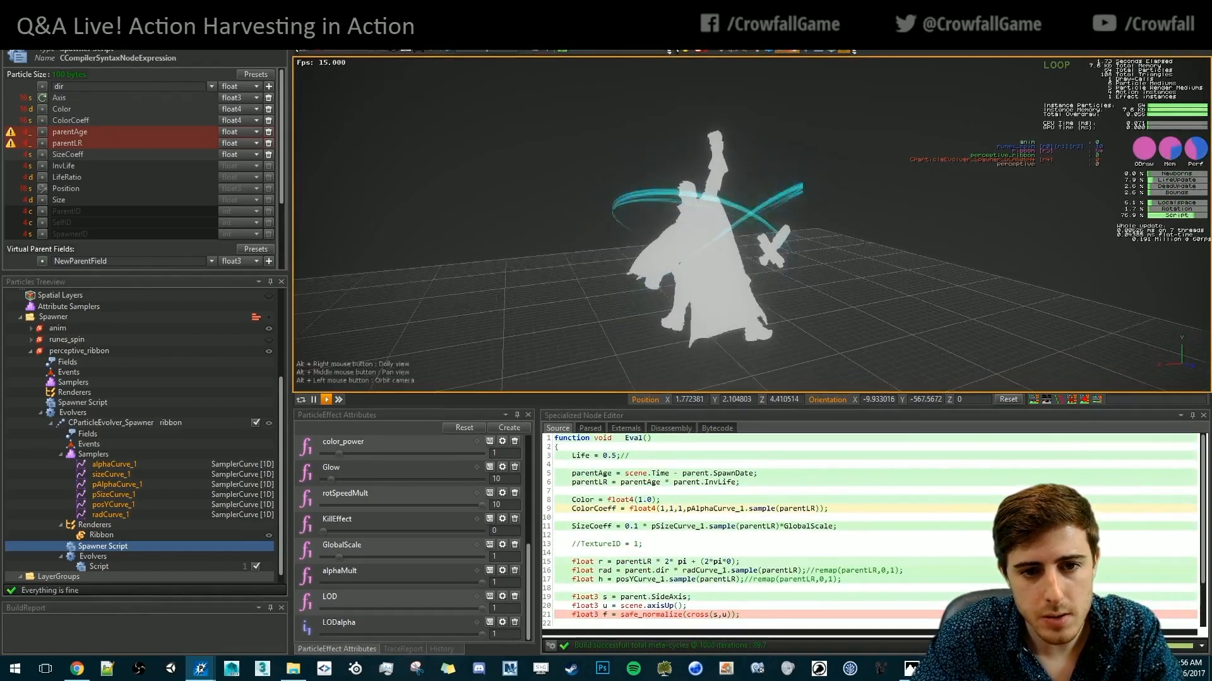
alt+drag(657, 253, 740, 258)
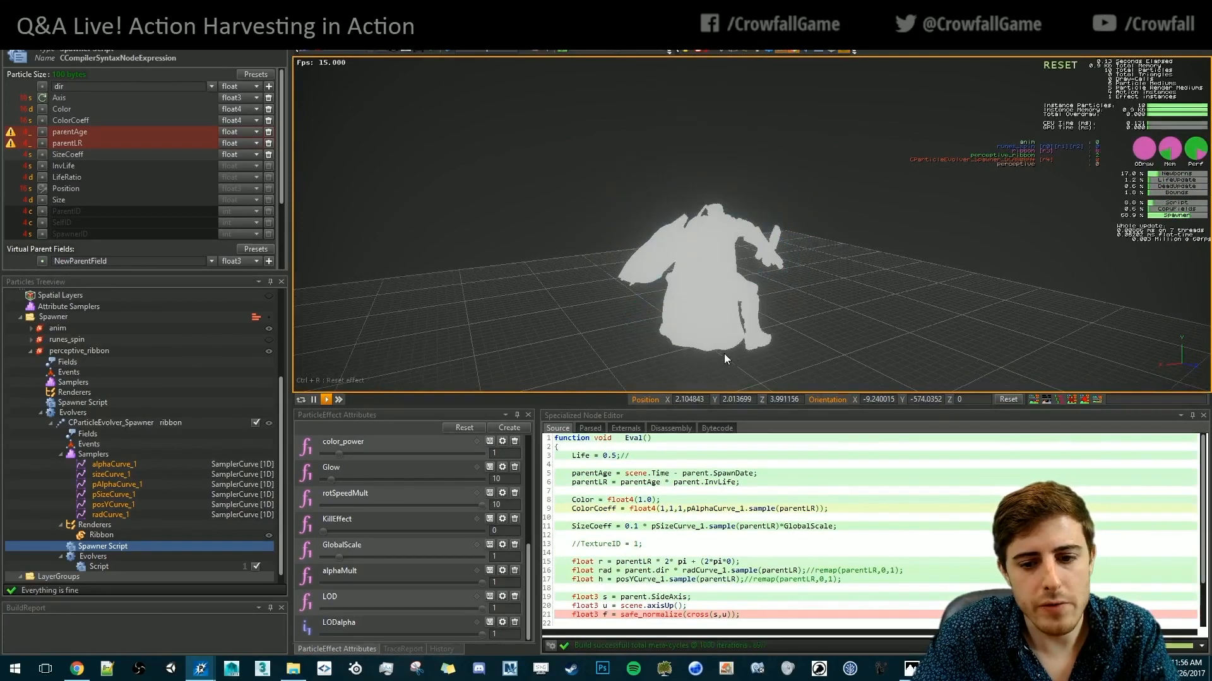
click(908, 670)
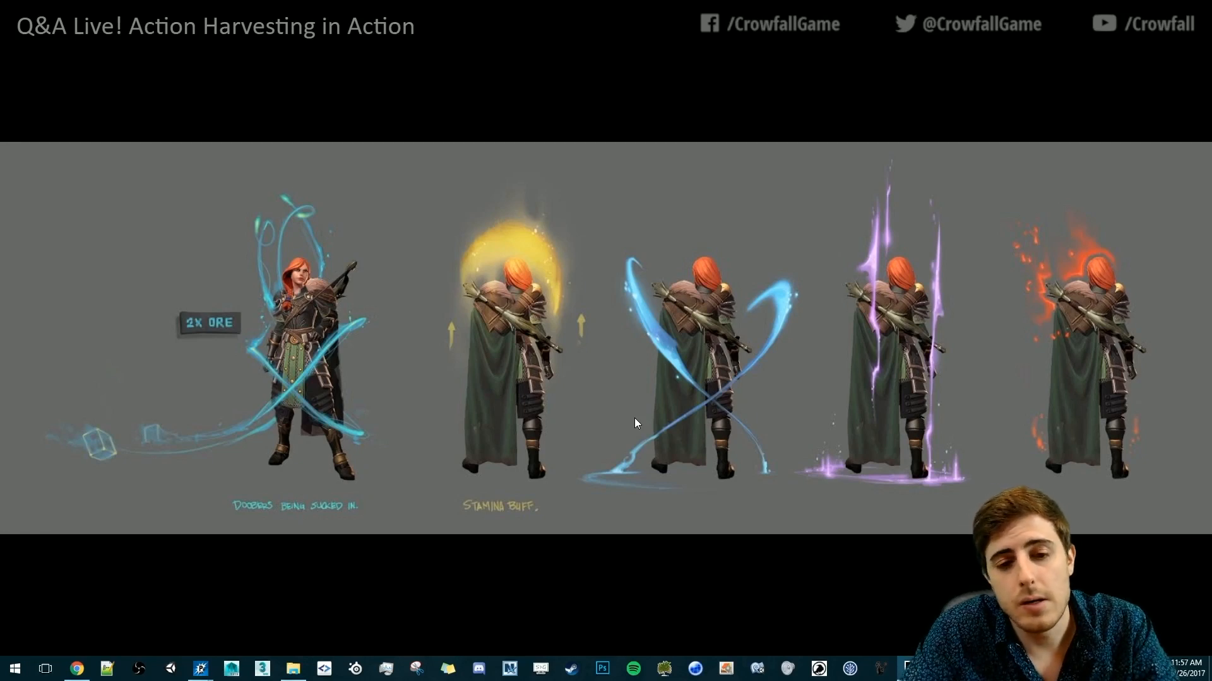
Switch to Chrome, briefly play and pause the Crowfall Q&A video on YouTube, and return to the particle editor
click(70, 678)
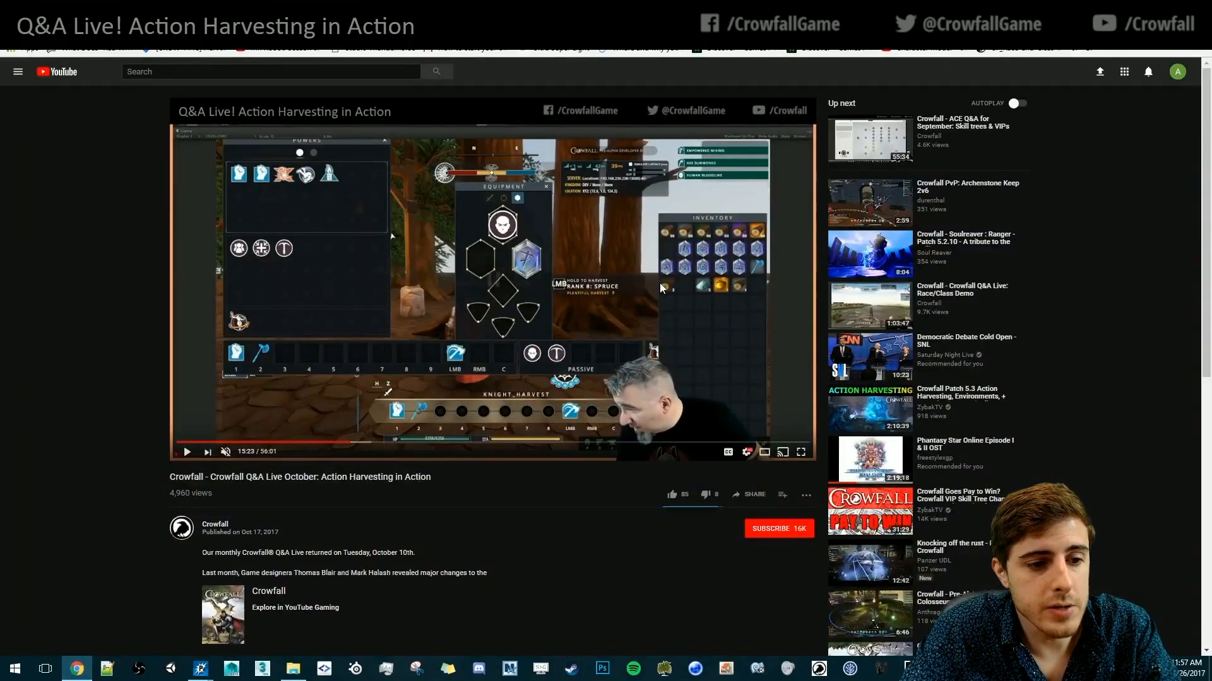
click(438, 376)
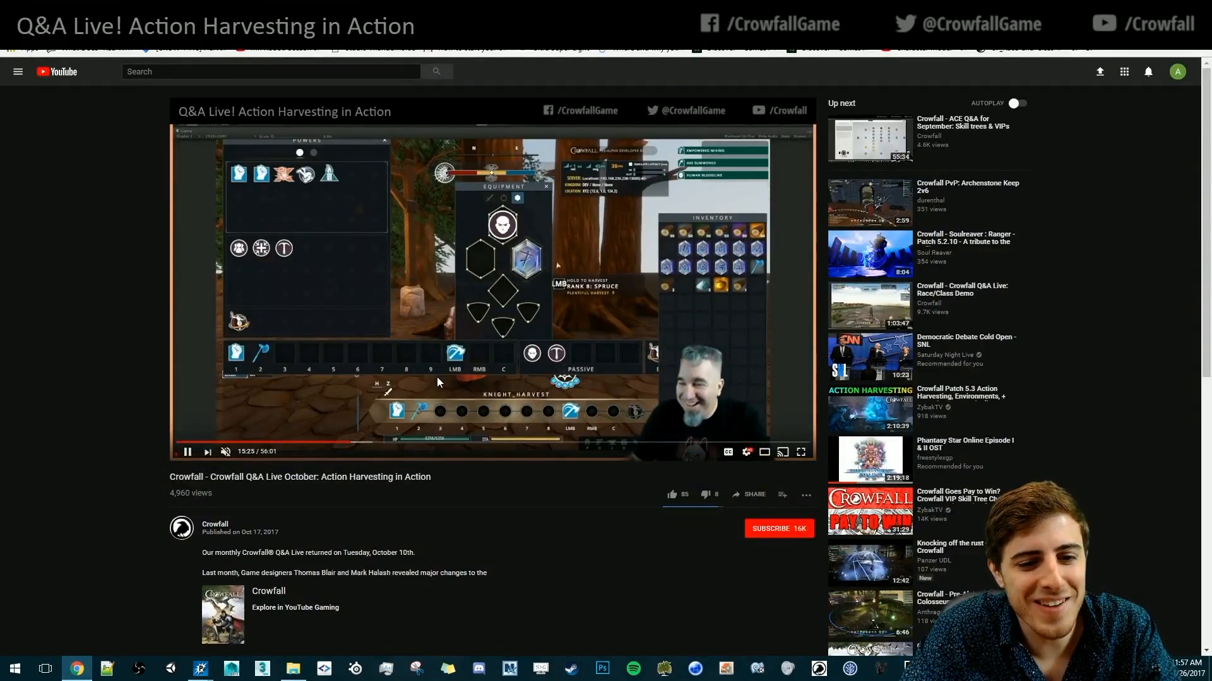
click(518, 422)
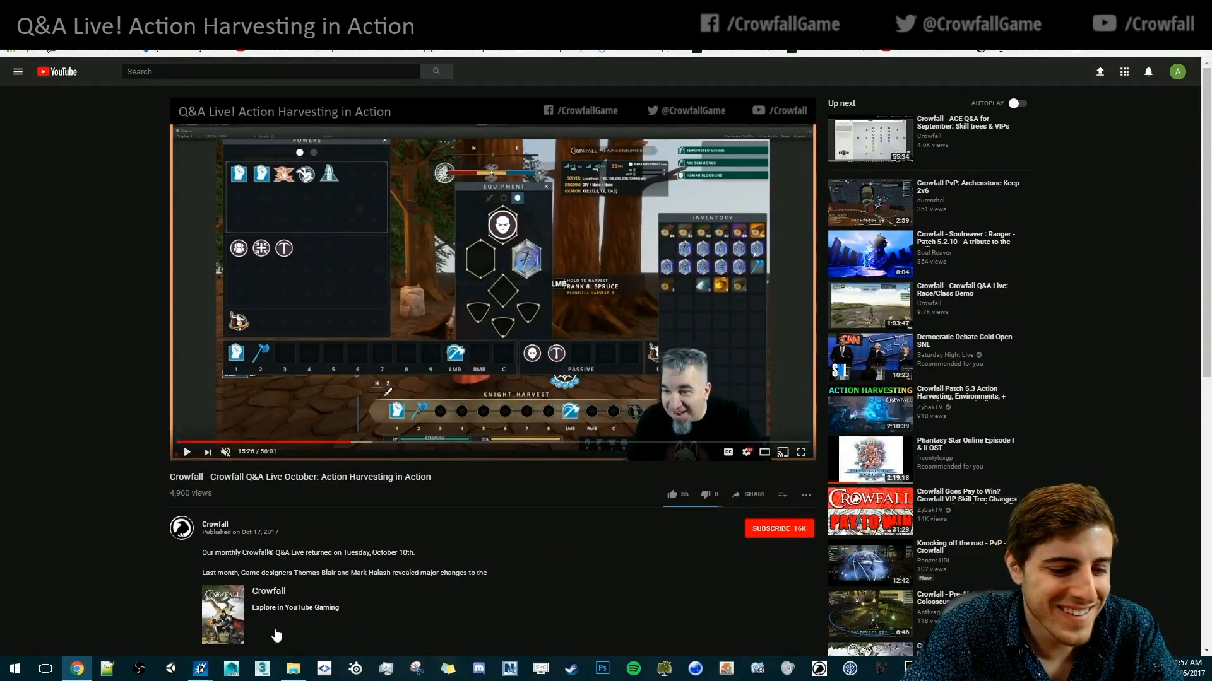
click(201, 669)
click(204, 608)
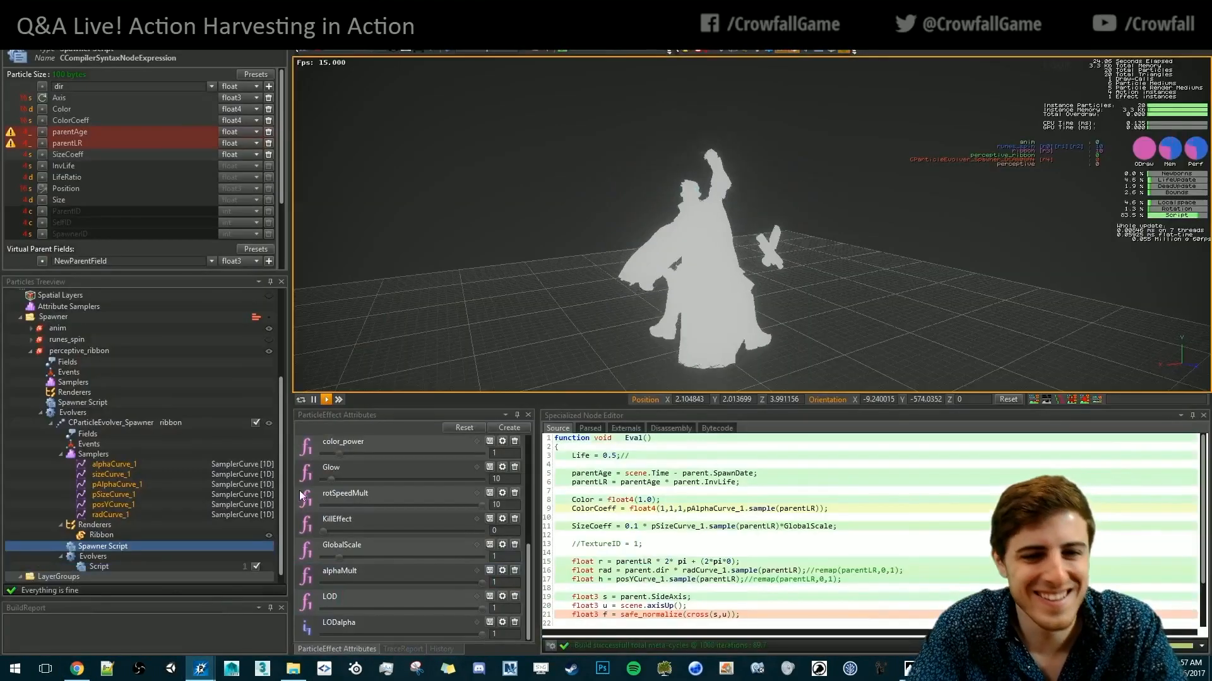
Compare the ribbon's crossing shape around the character with the blue ribbon in the concept art
alt+drag(751, 302, 463, 347)
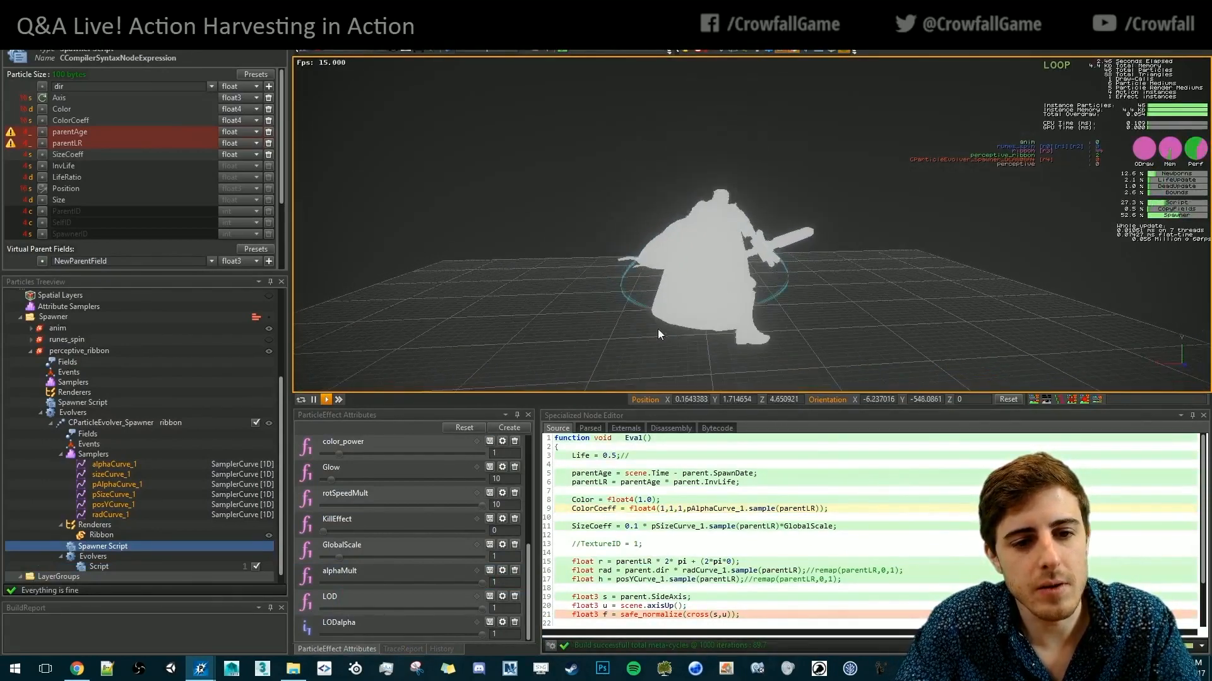
alt+drag(699, 333, 638, 313)
mouse_move(737, 361)
alt+mouse_down()
mouse_move(800, 290)
mouse_move(750, 361)
alt+mouse_up()
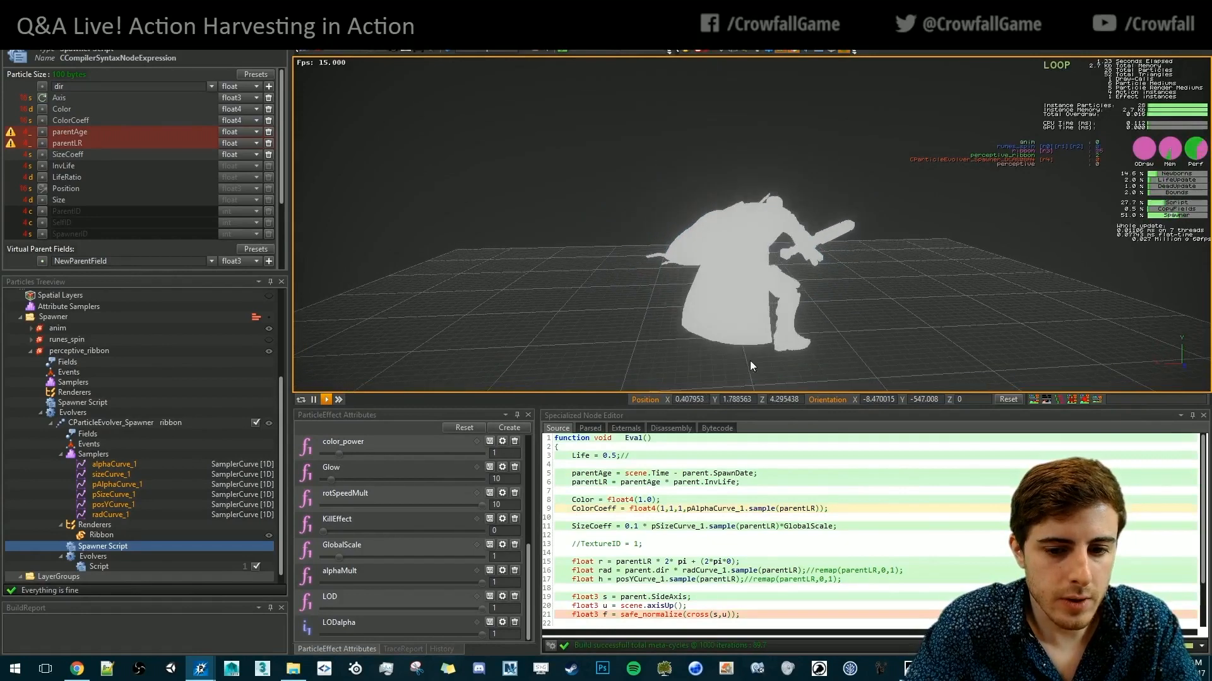
key(alt+Tab)
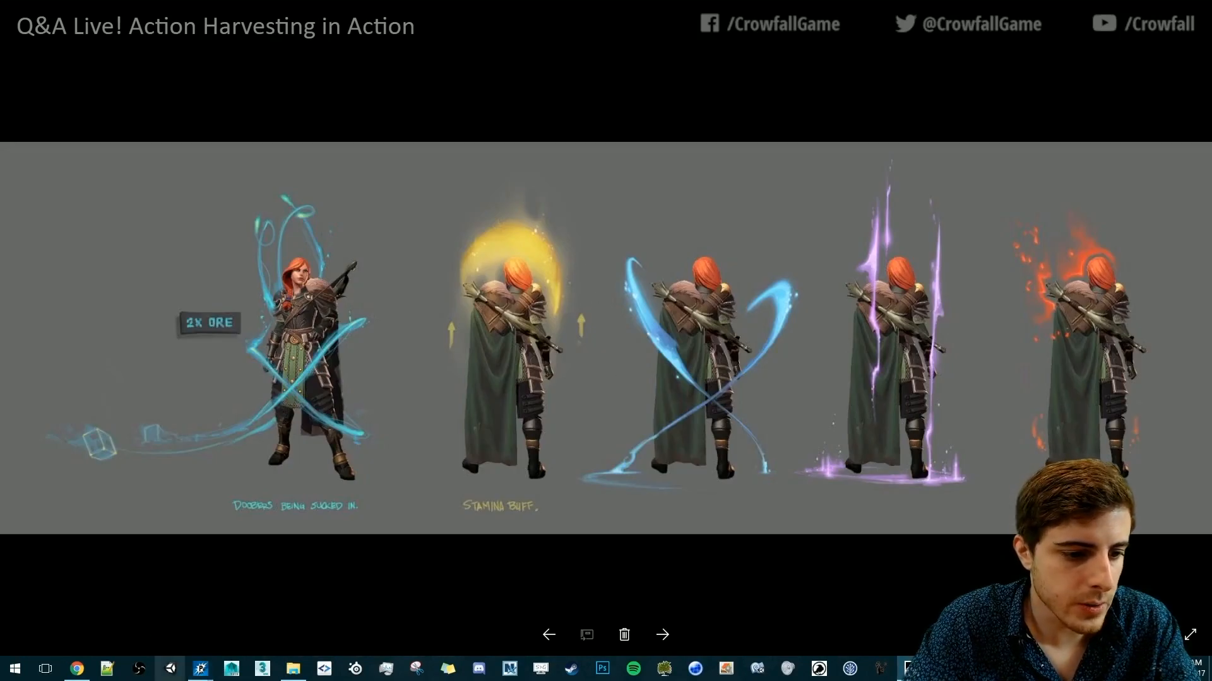
mouse_move(201, 669)
click(204, 609)
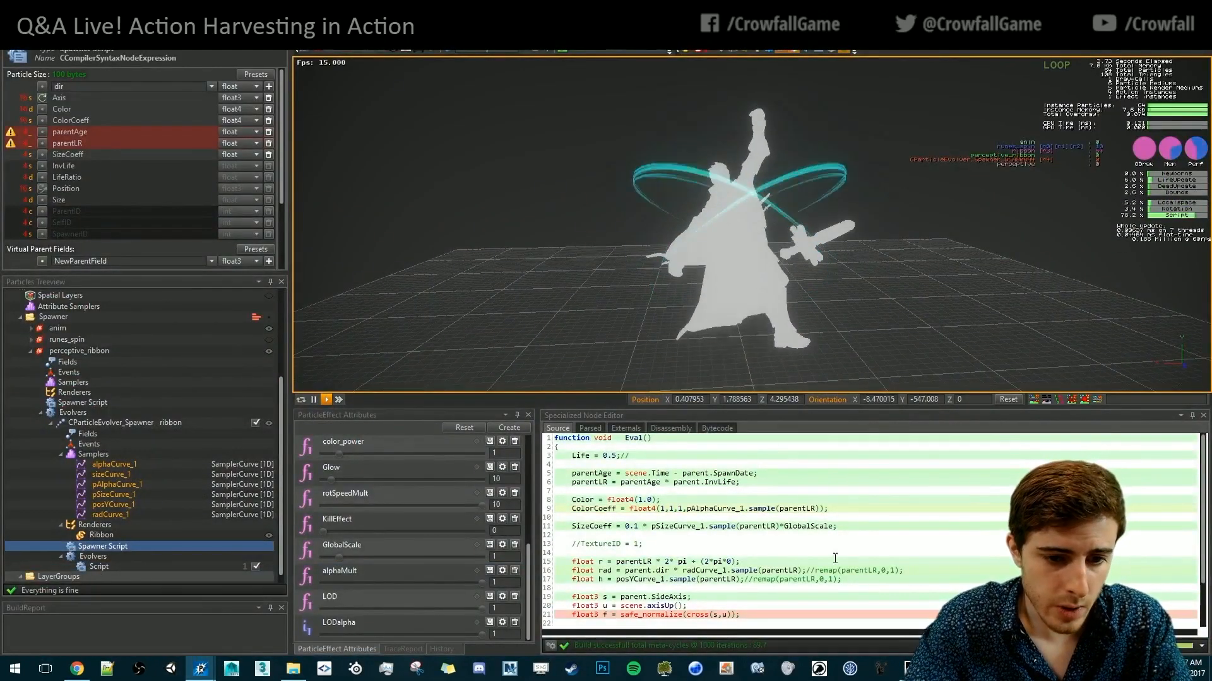
Multiply the height h in the ribbon's spawner script by select(1.5,1,parent.dir>0) and replay the effect
scroll(744, 536, down, 1)
click(617, 553)
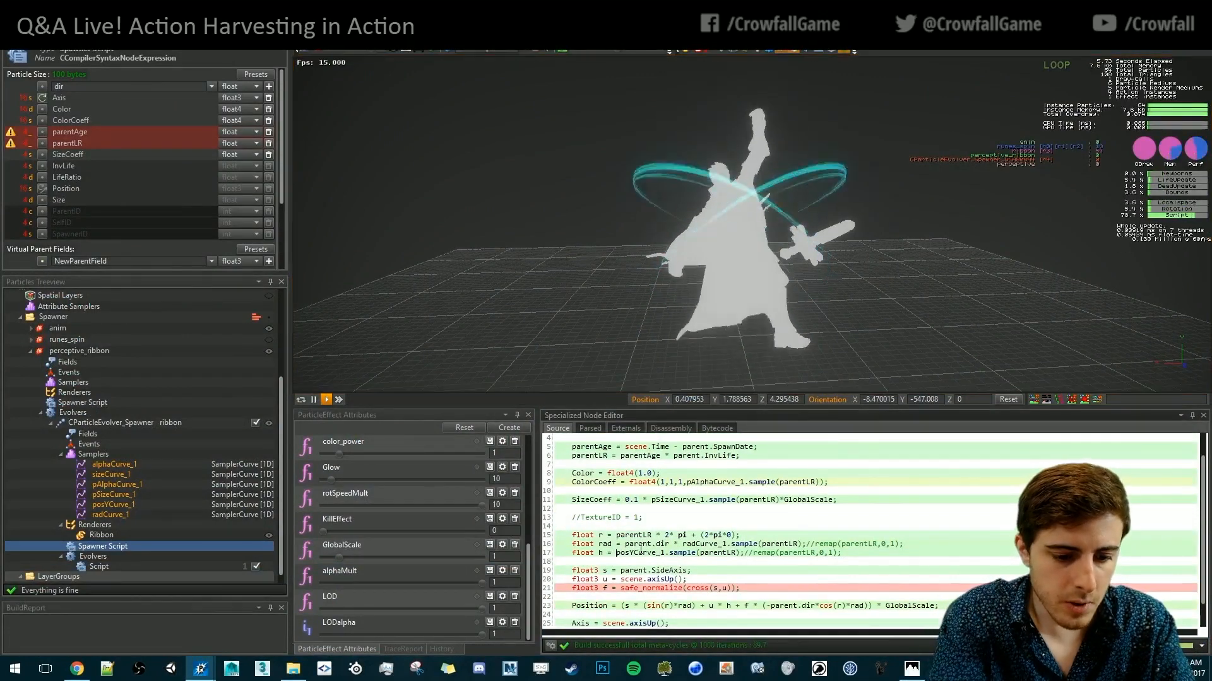
text(s)
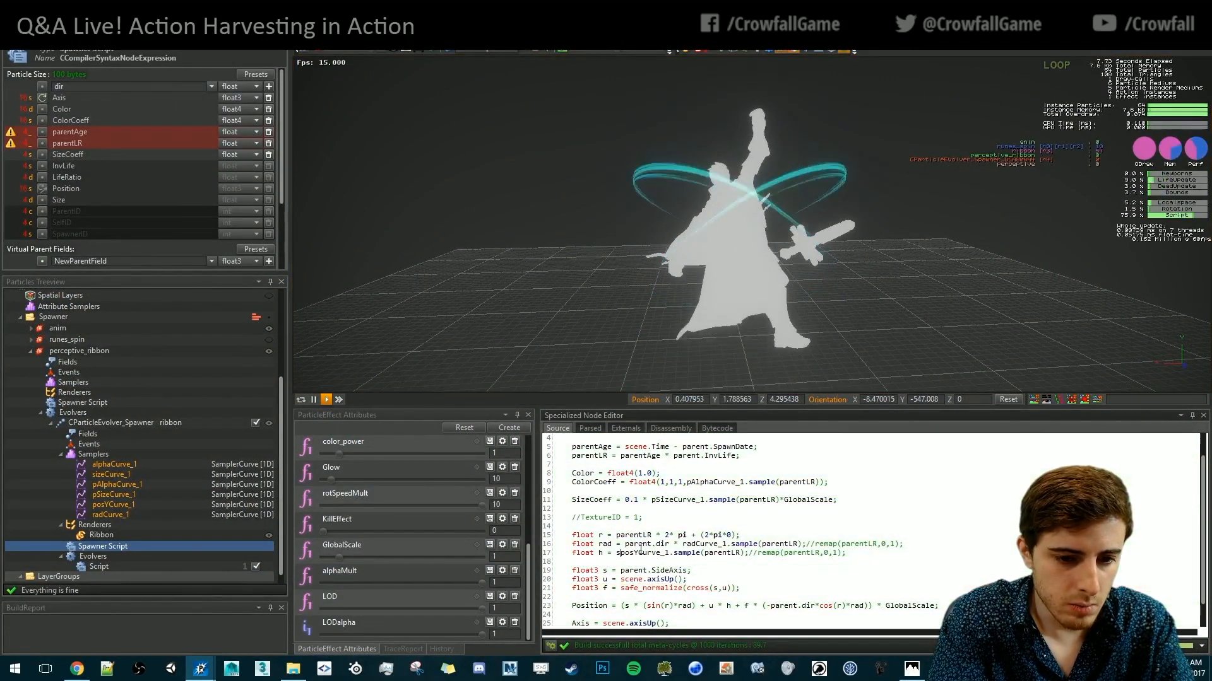
text(elect()
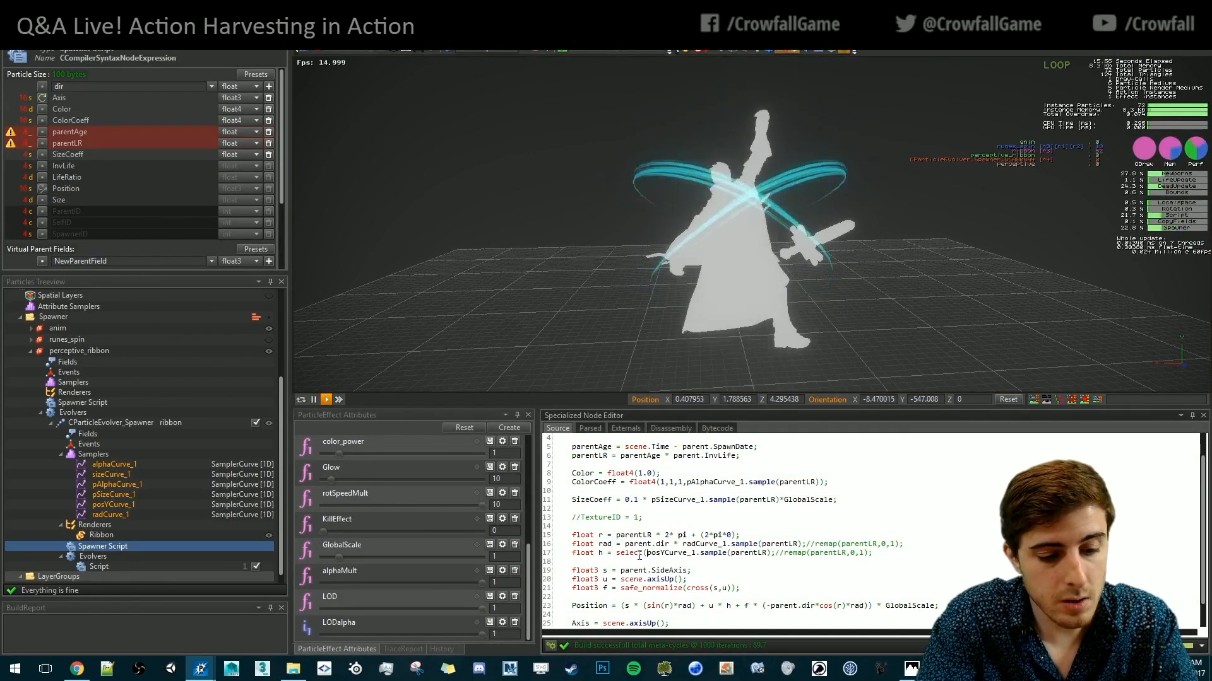
text(1,)
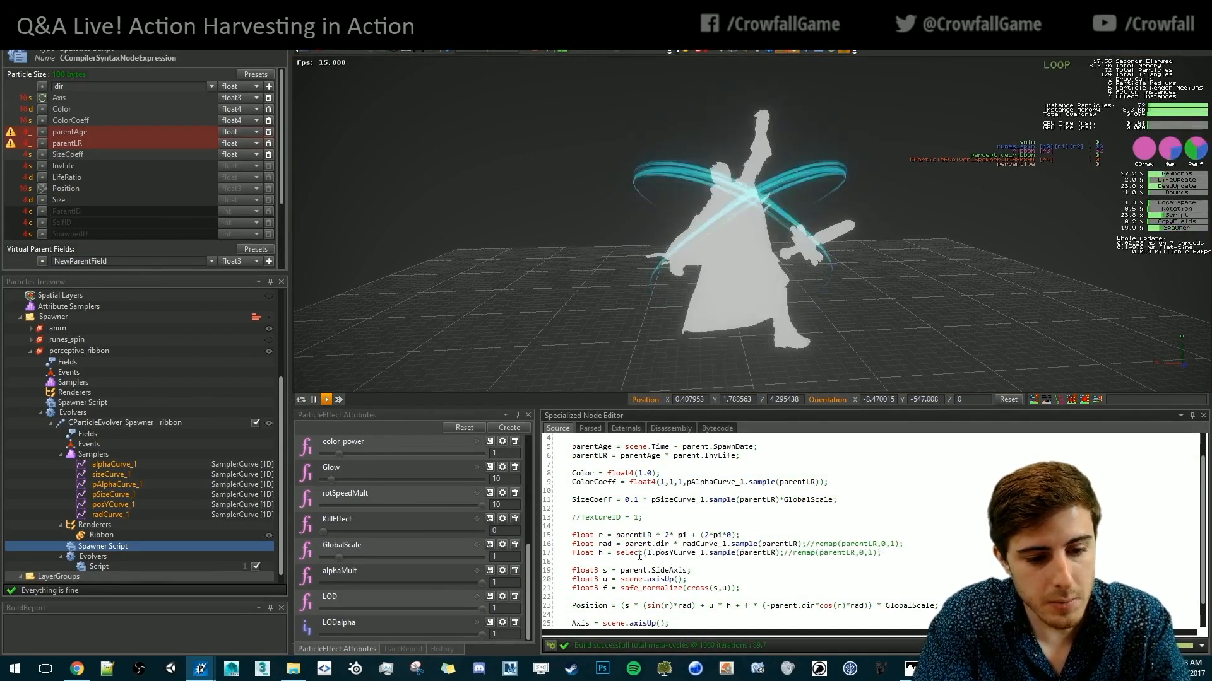
text(5,1,p)
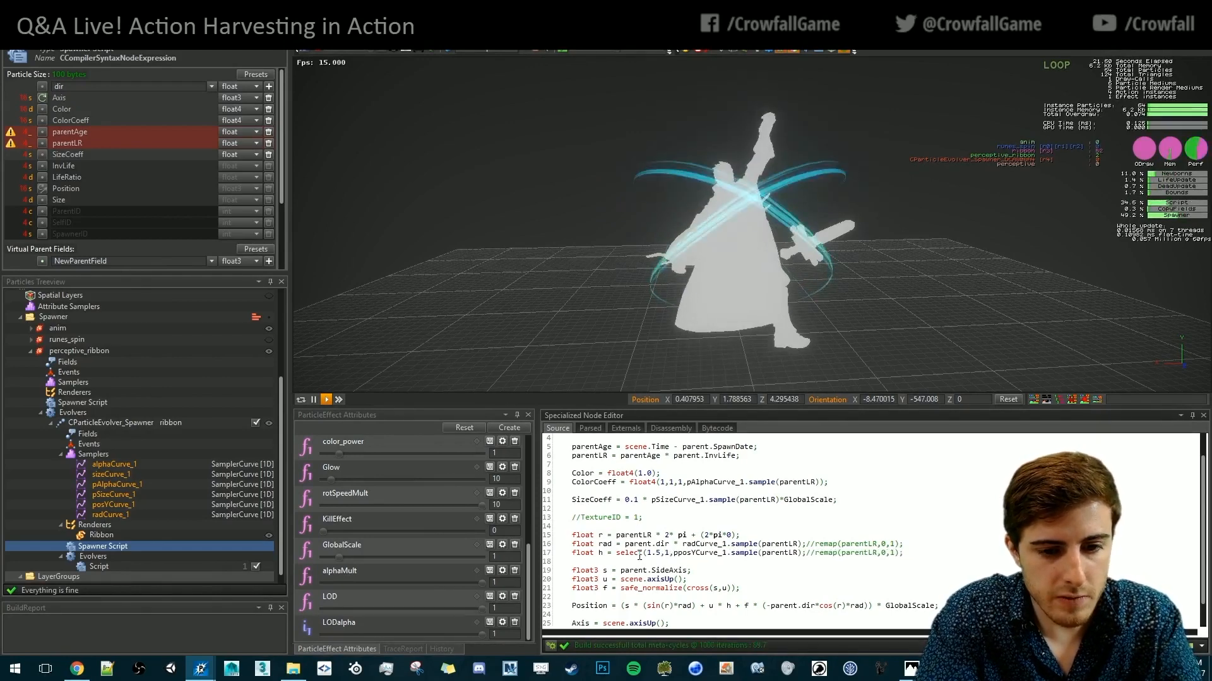
text(arent.dir>0)
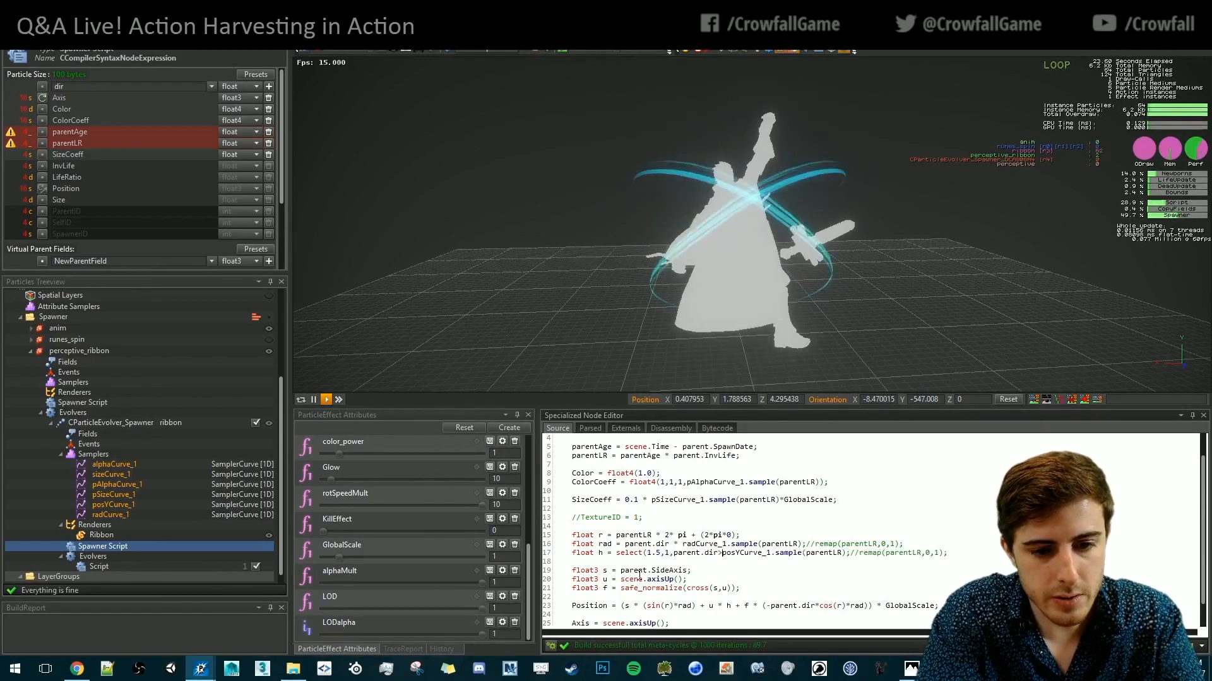
text()*)
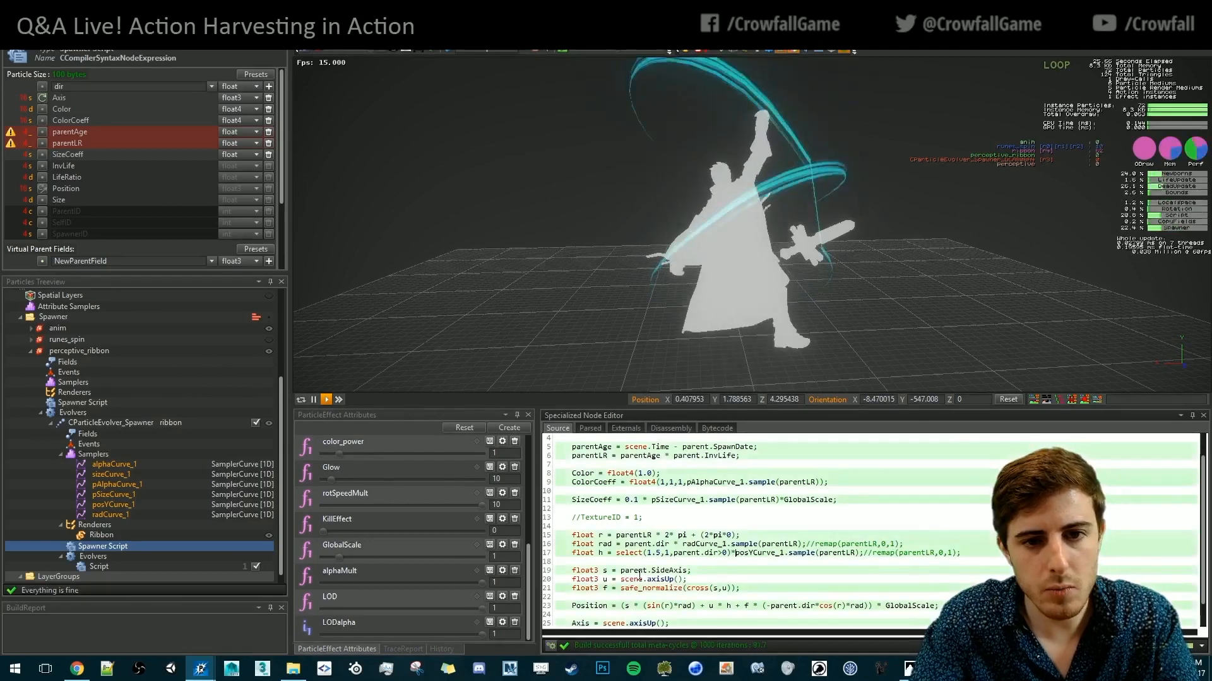
click(672, 236)
key(space)
middle_drag(672, 236, 718, 209)
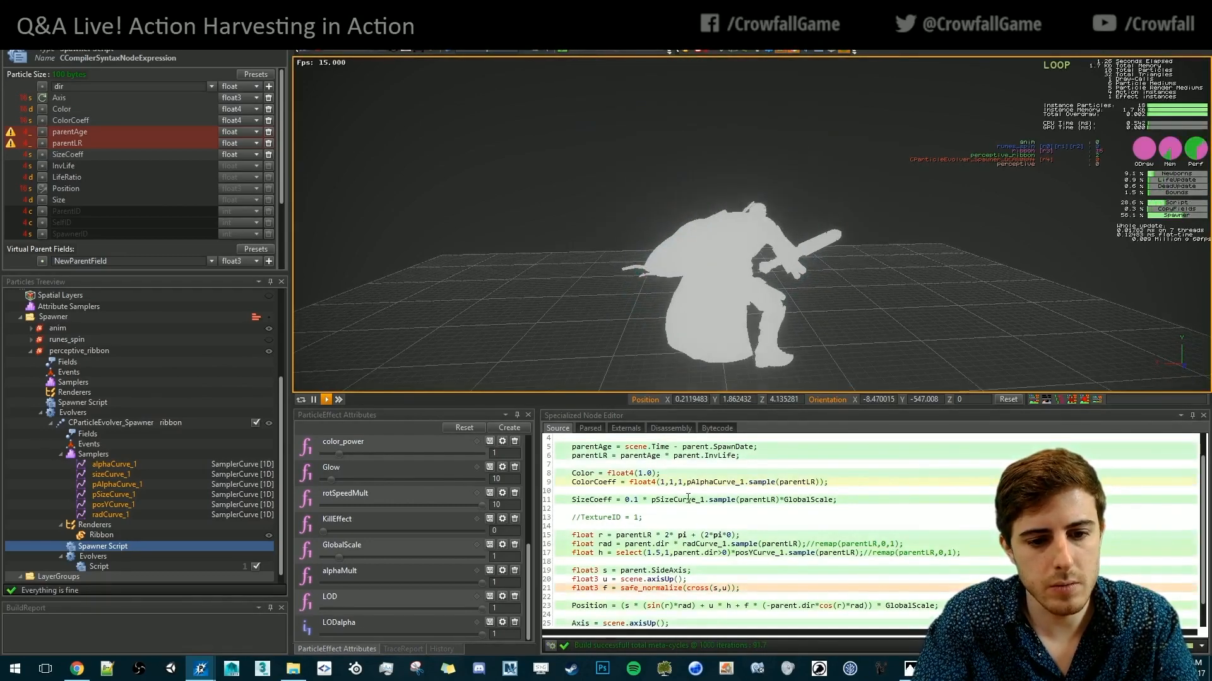
Set the first value in the height's select expression to 1.15 and replay the effect
click(656, 553)
text(1)
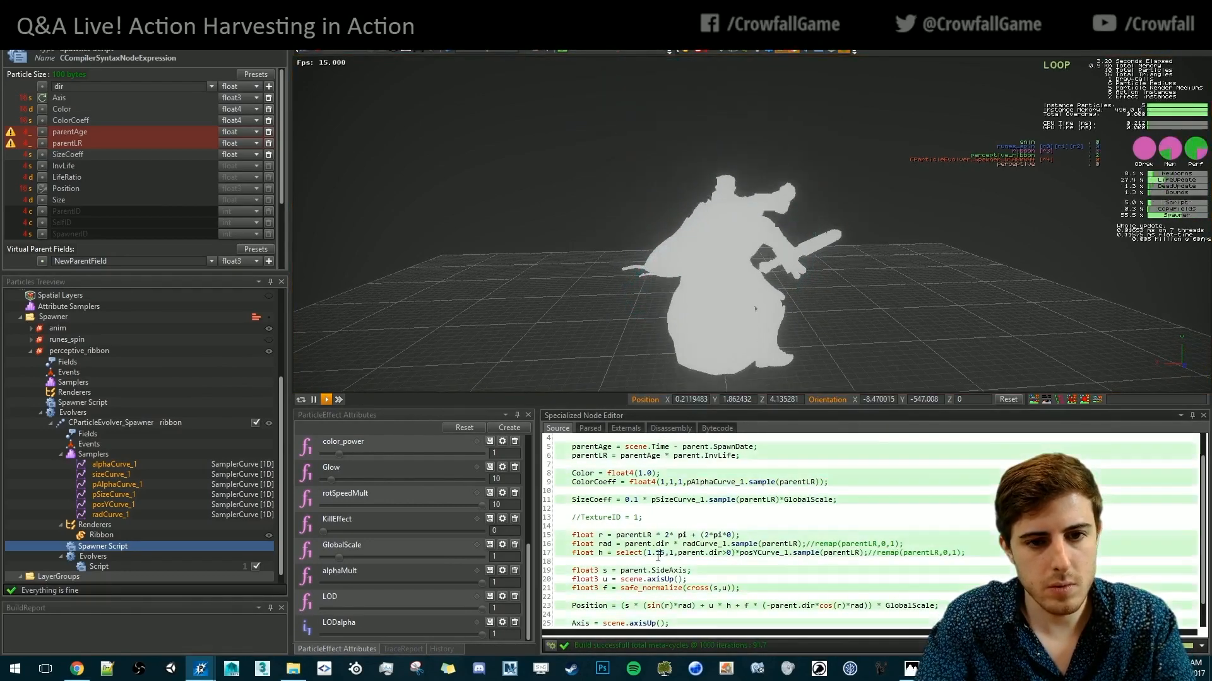
click(786, 287)
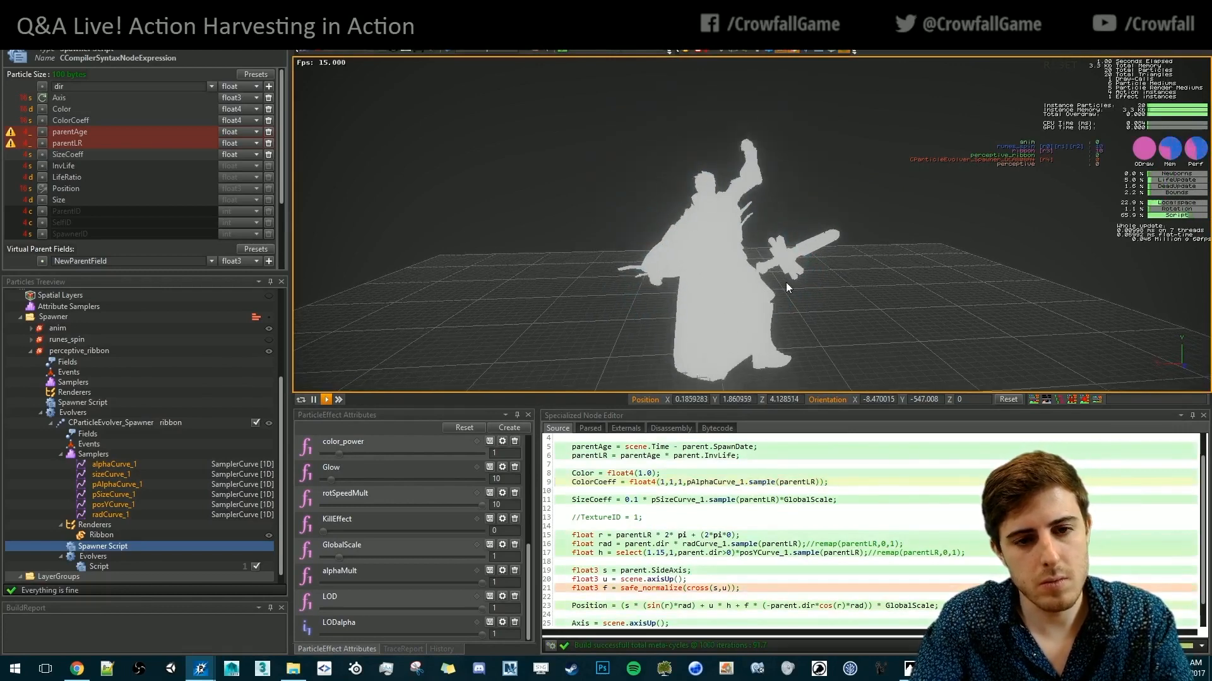
key(space)
key(p)
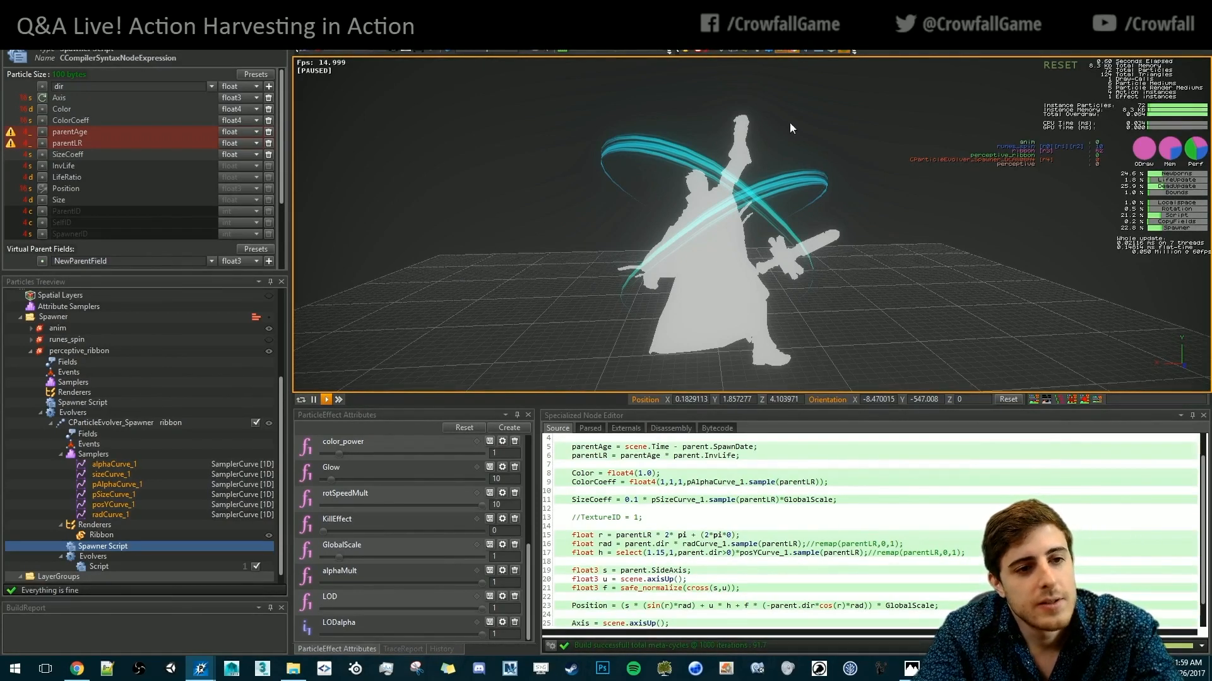
key(space)
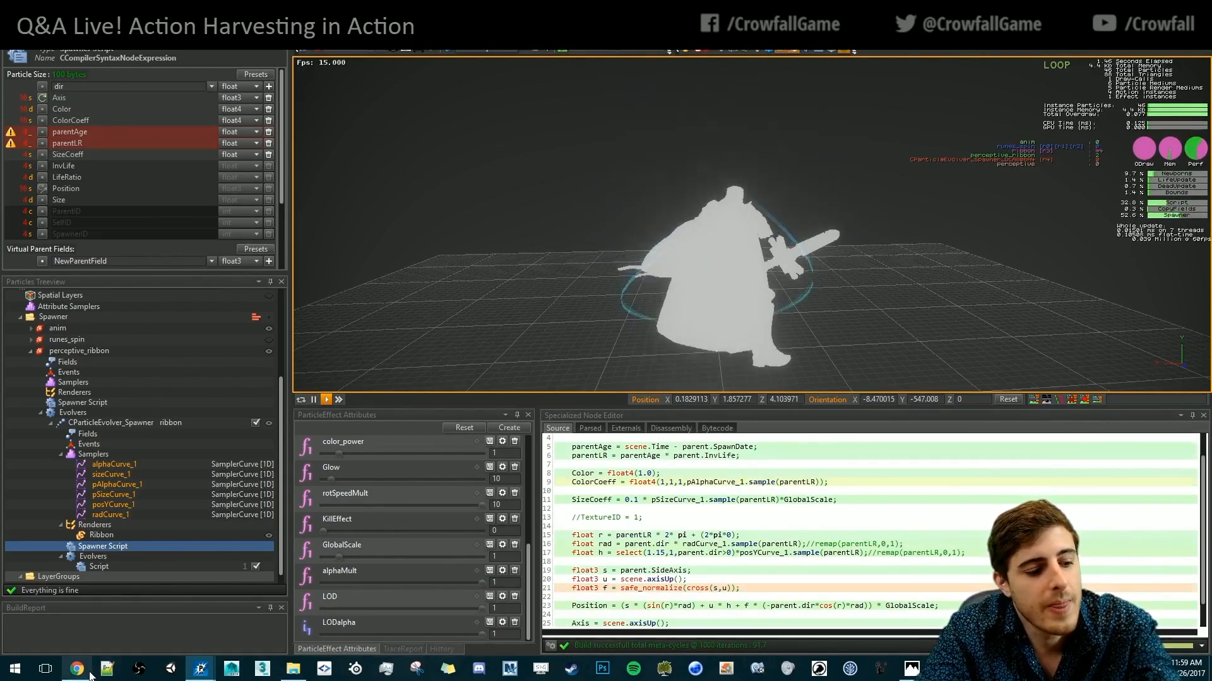
Switch to Chrome, search Google for "ryan gosling eating cereal" in a new tab and open the 2013-2014 Vine compilation
mouse_move(90, 677)
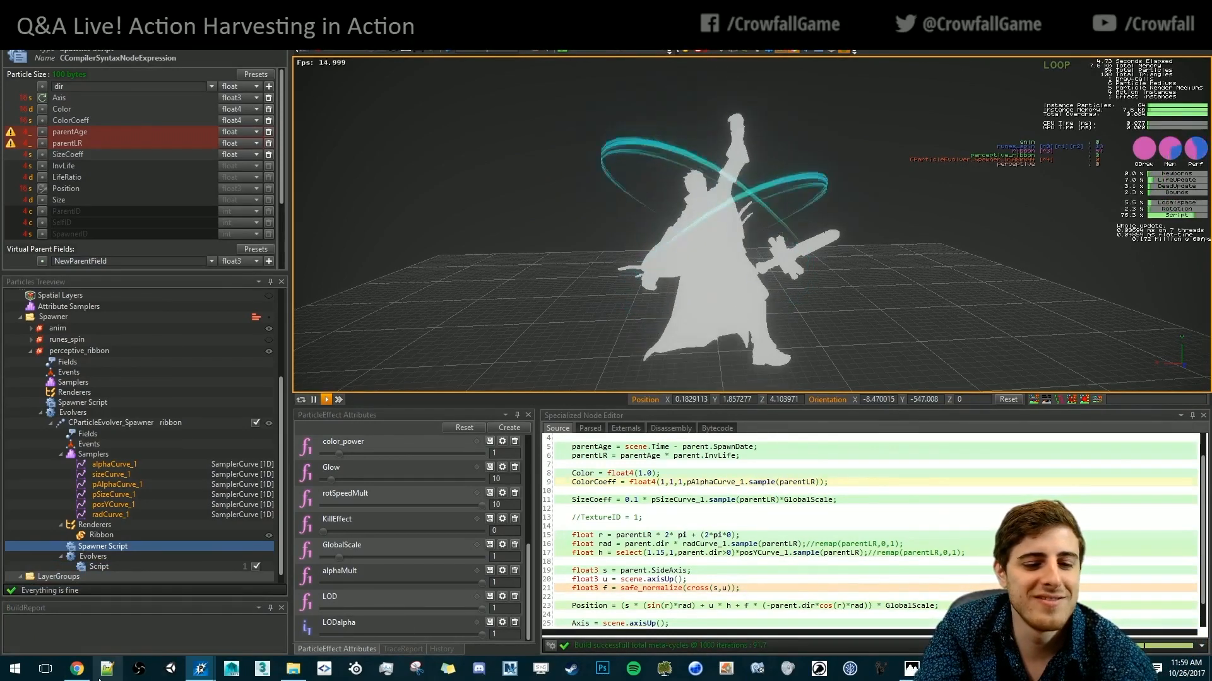
click(81, 672)
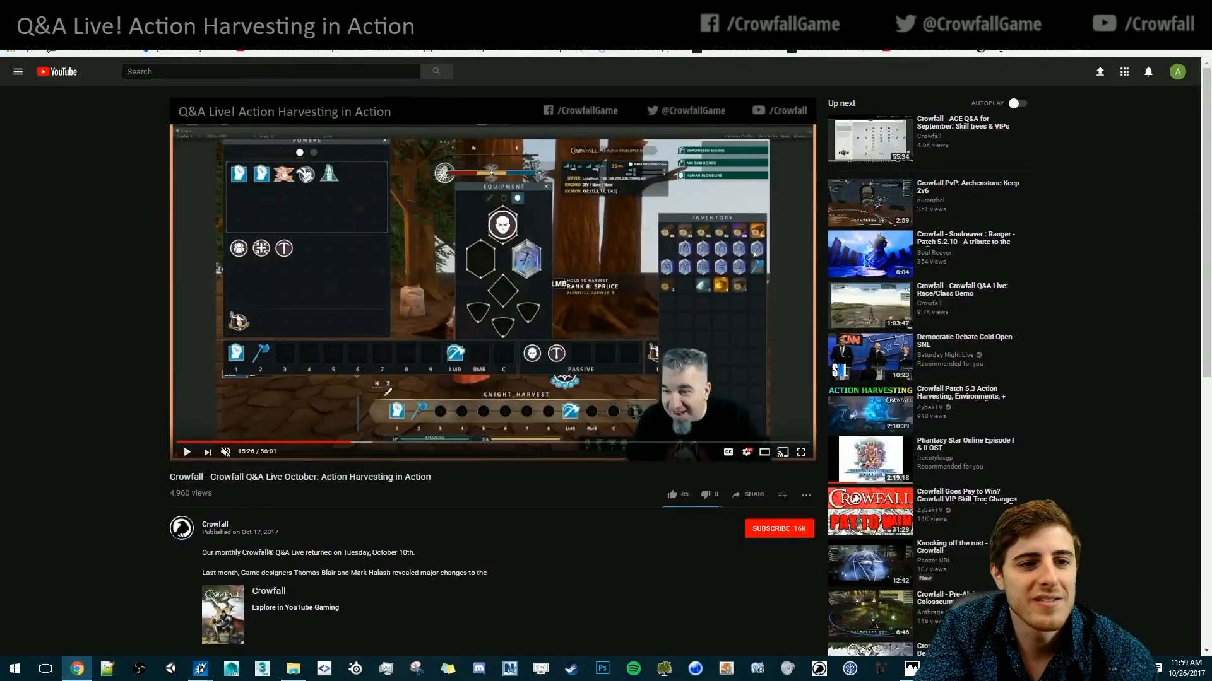
key(ctrl+t)
text(ryan)
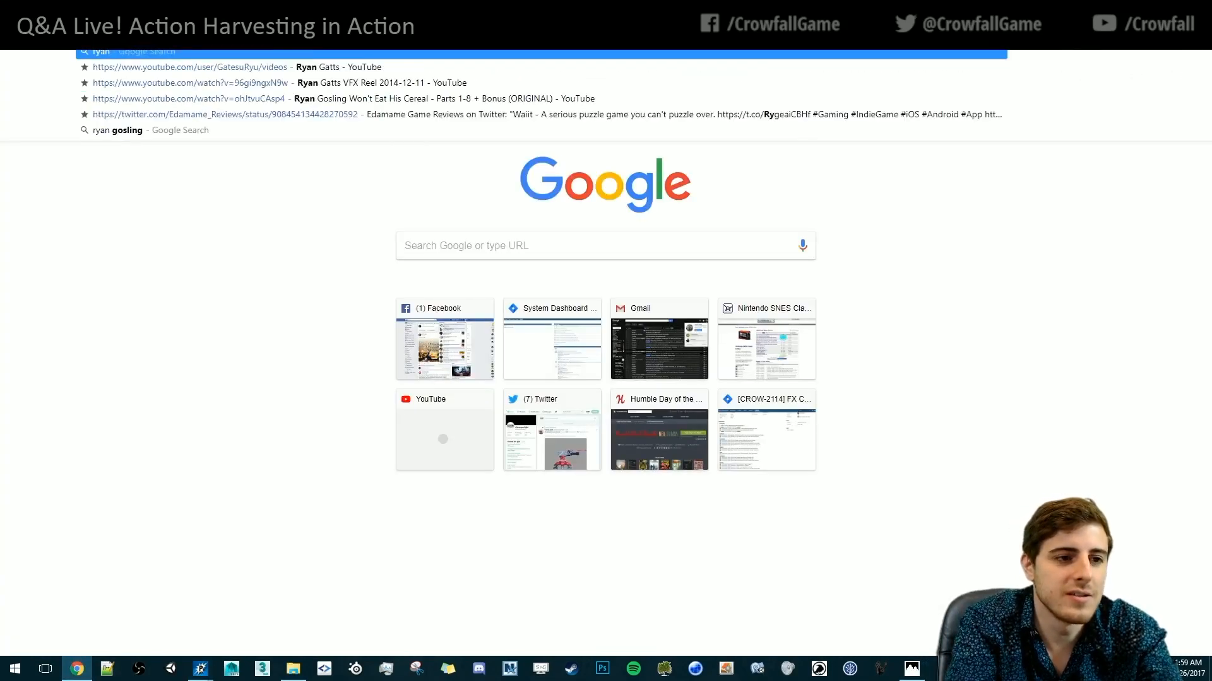
text( goslings)
key(BackSpace)
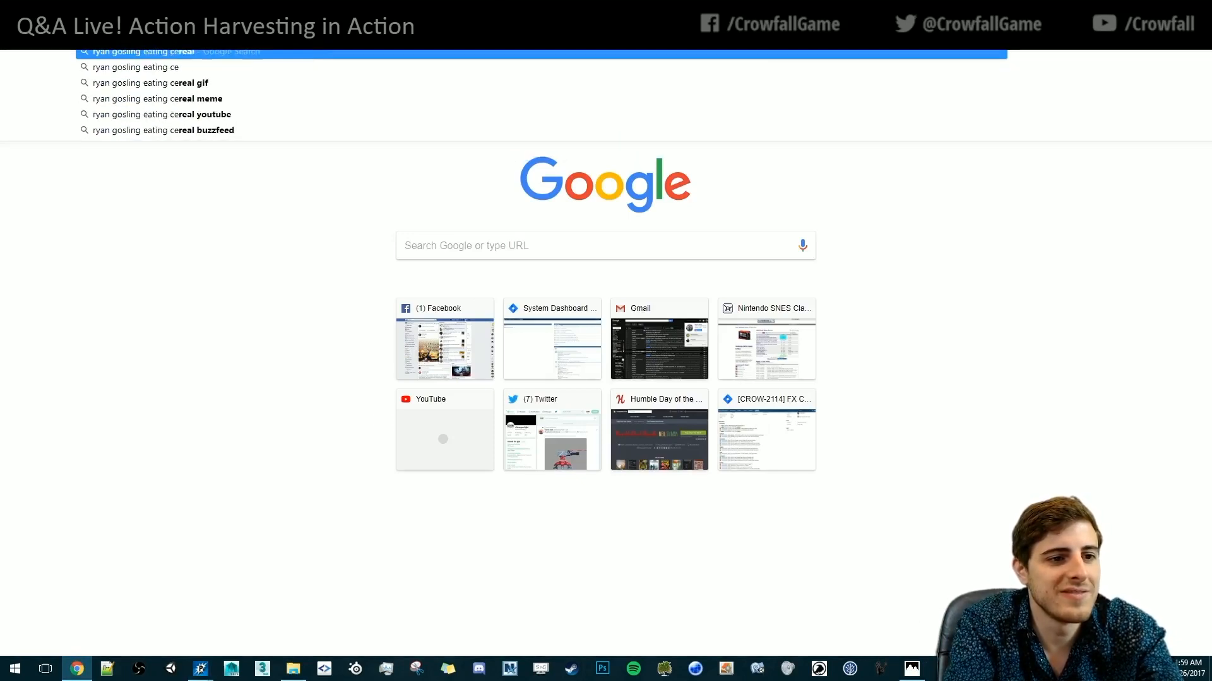
text(eating ceral)
key(Return)
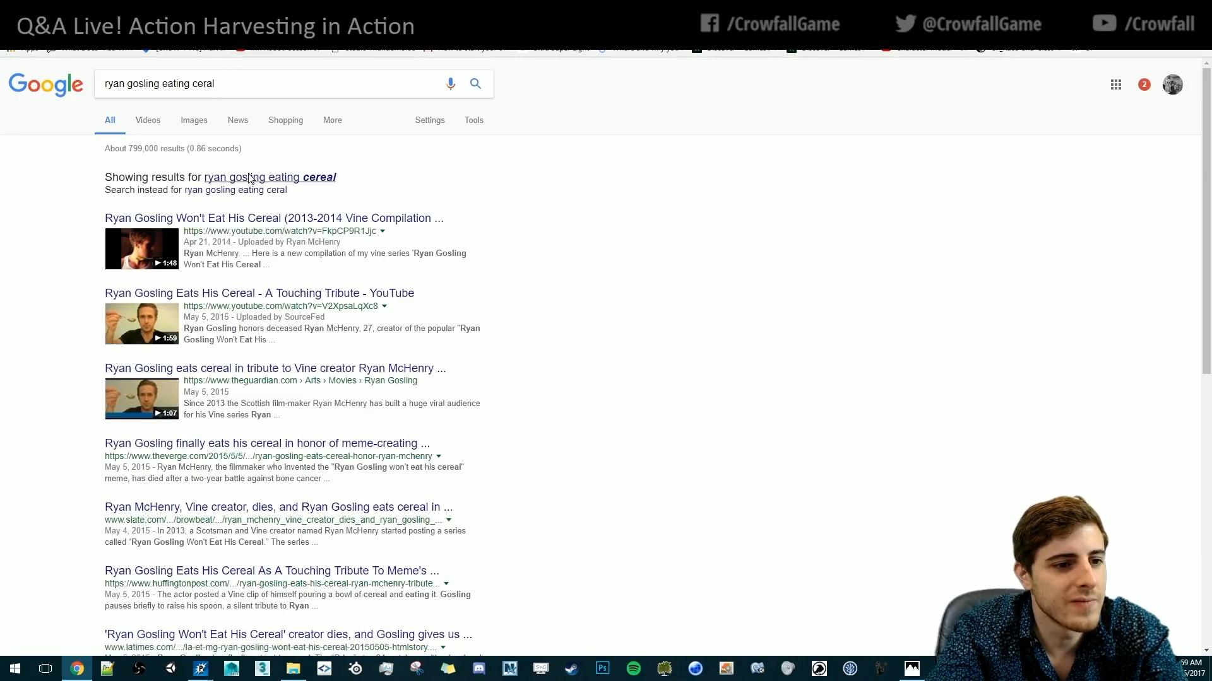
click(250, 178)
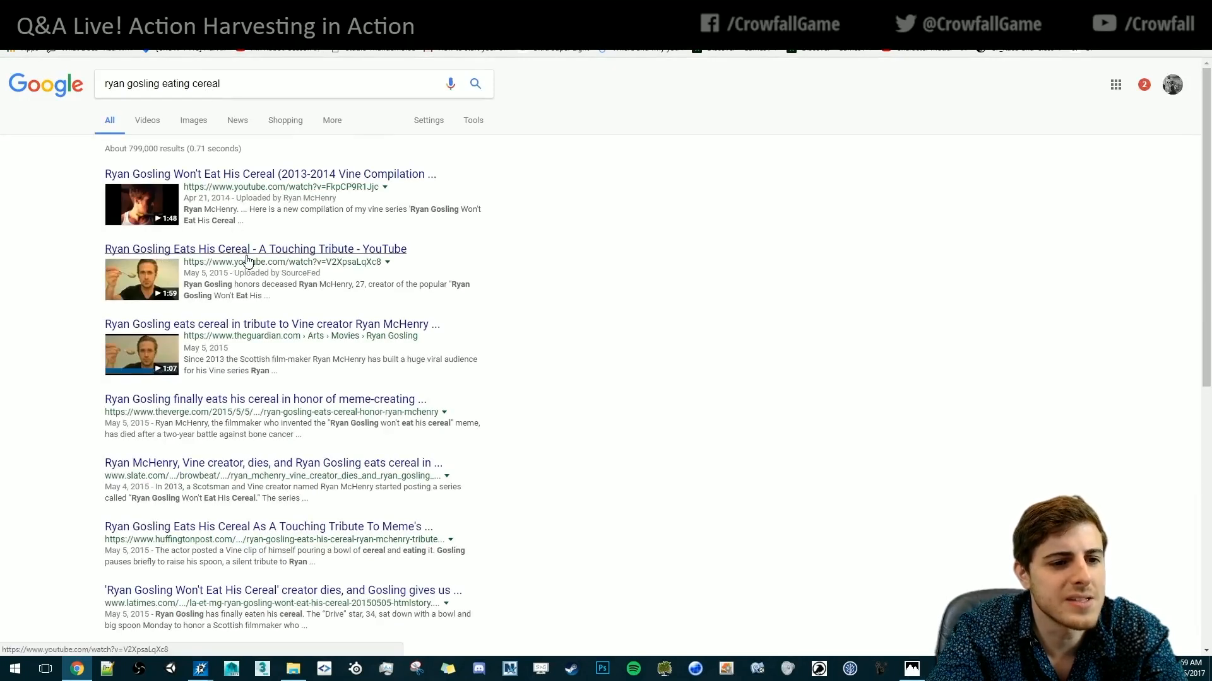
click(276, 180)
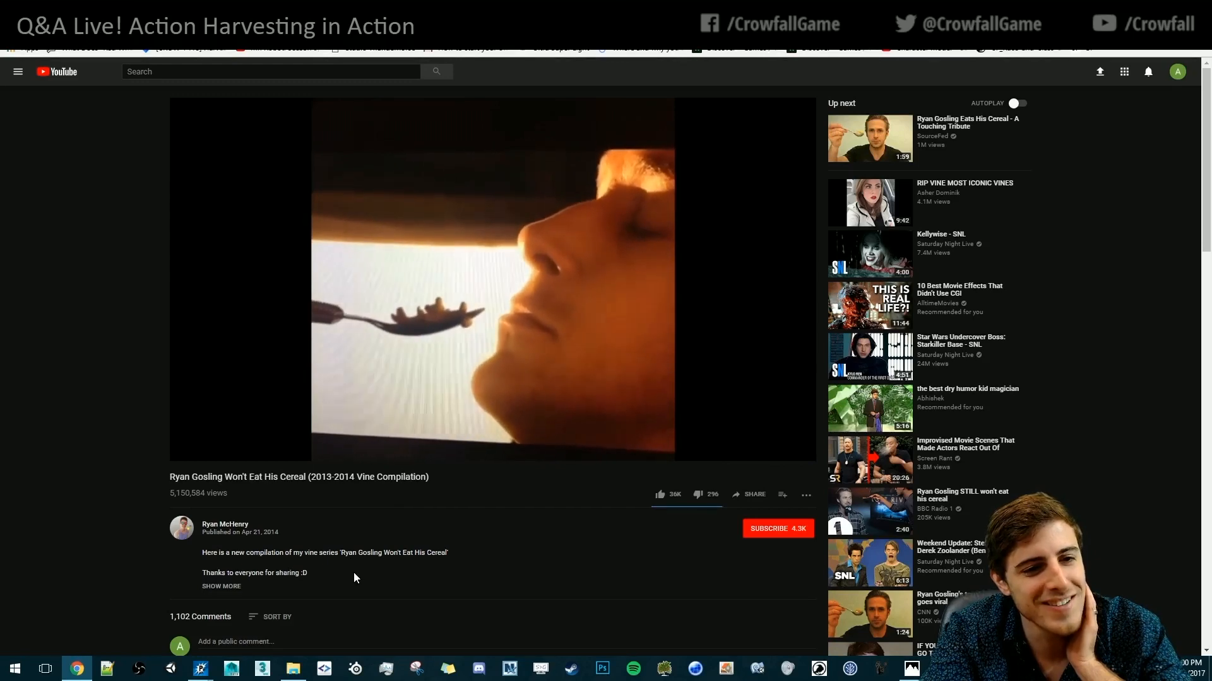
Pause the video and switch back to the concept art image
key(space)
key(alt+Tab)
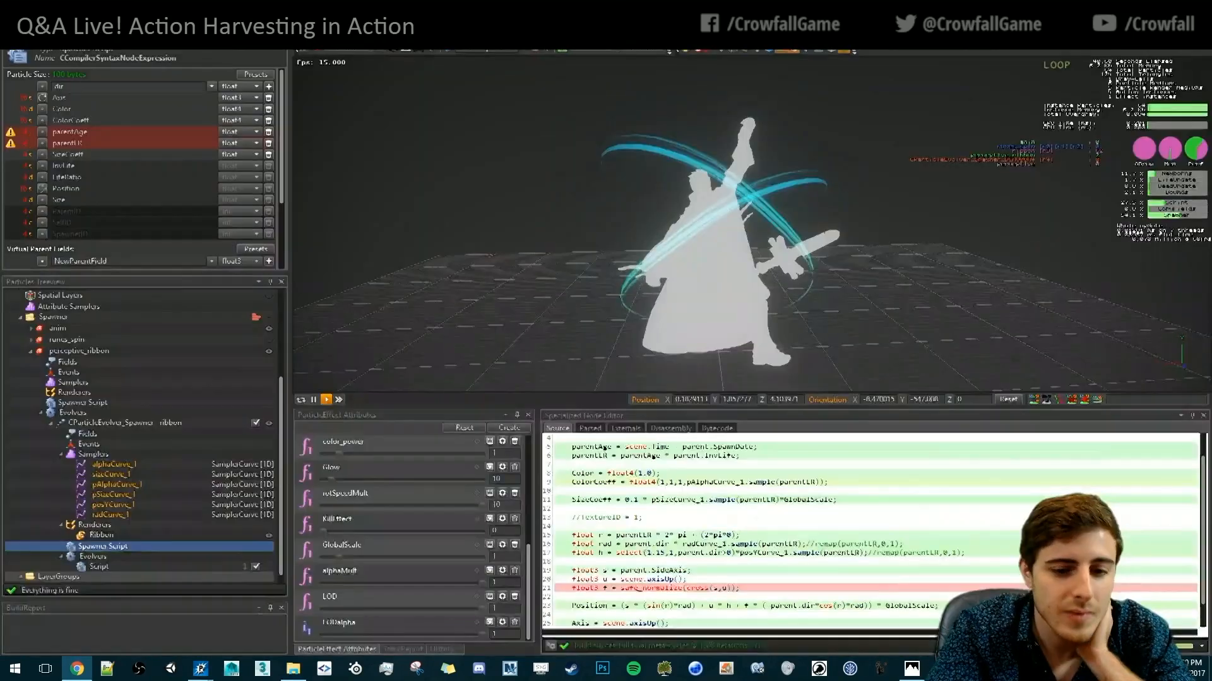
key(alt+Tab)
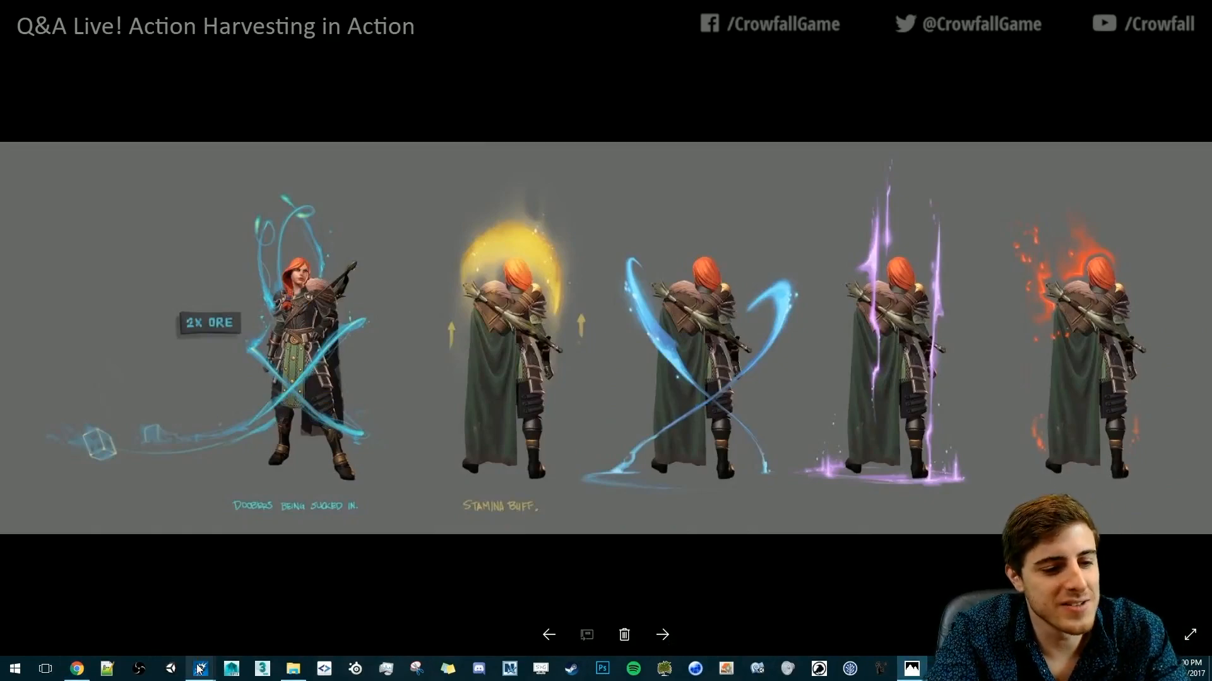
Switch back to the Effect Editor and make the hidden runes_spin layer visible alongside anim and perceptive_ribbon
mouse_move(199, 669)
click(240, 626)
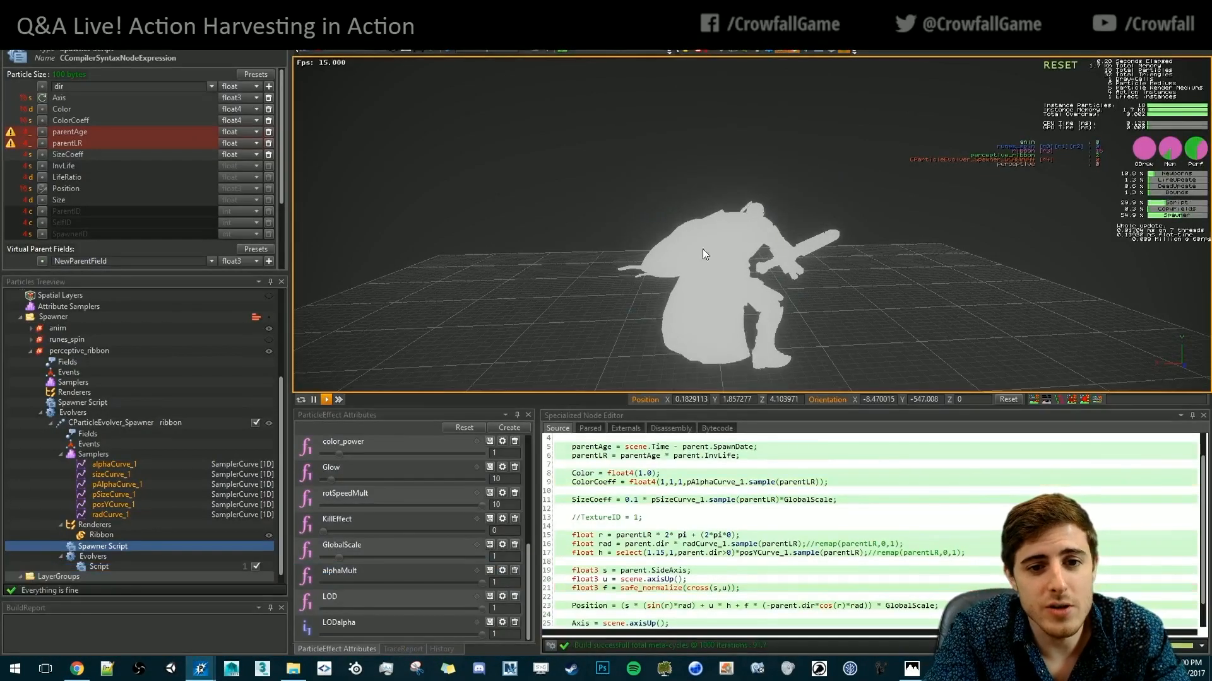
alt+drag(751, 316, 674, 232)
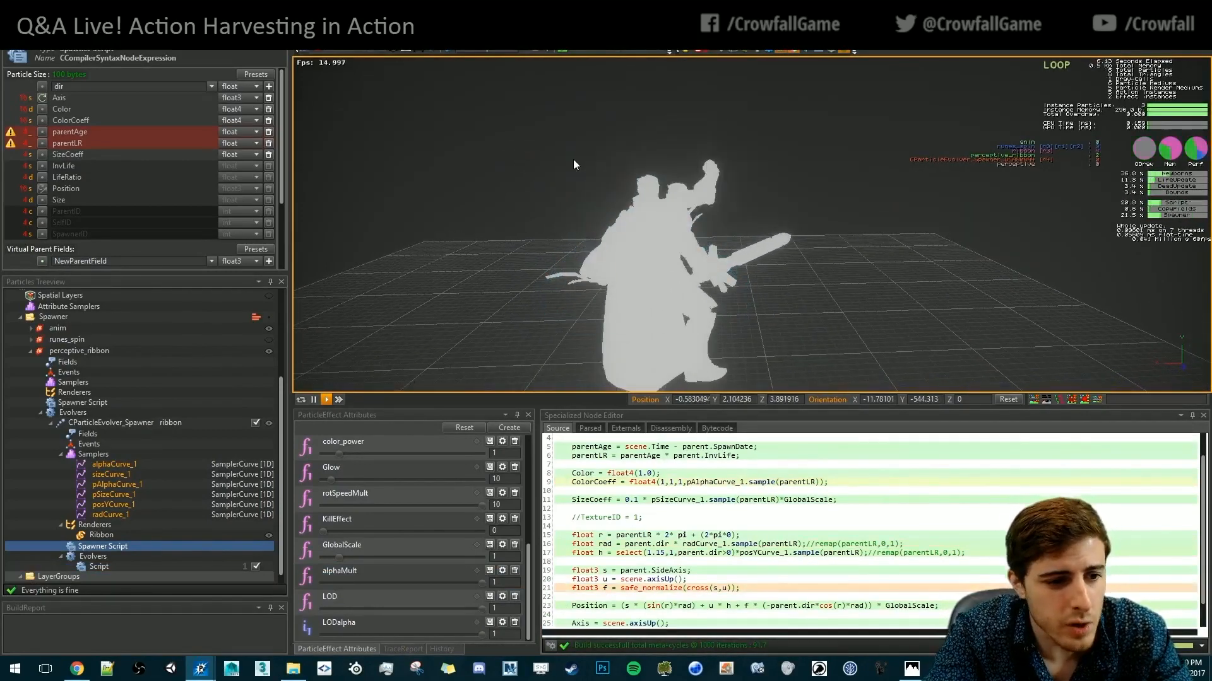
scroll(143, 411, up, 1)
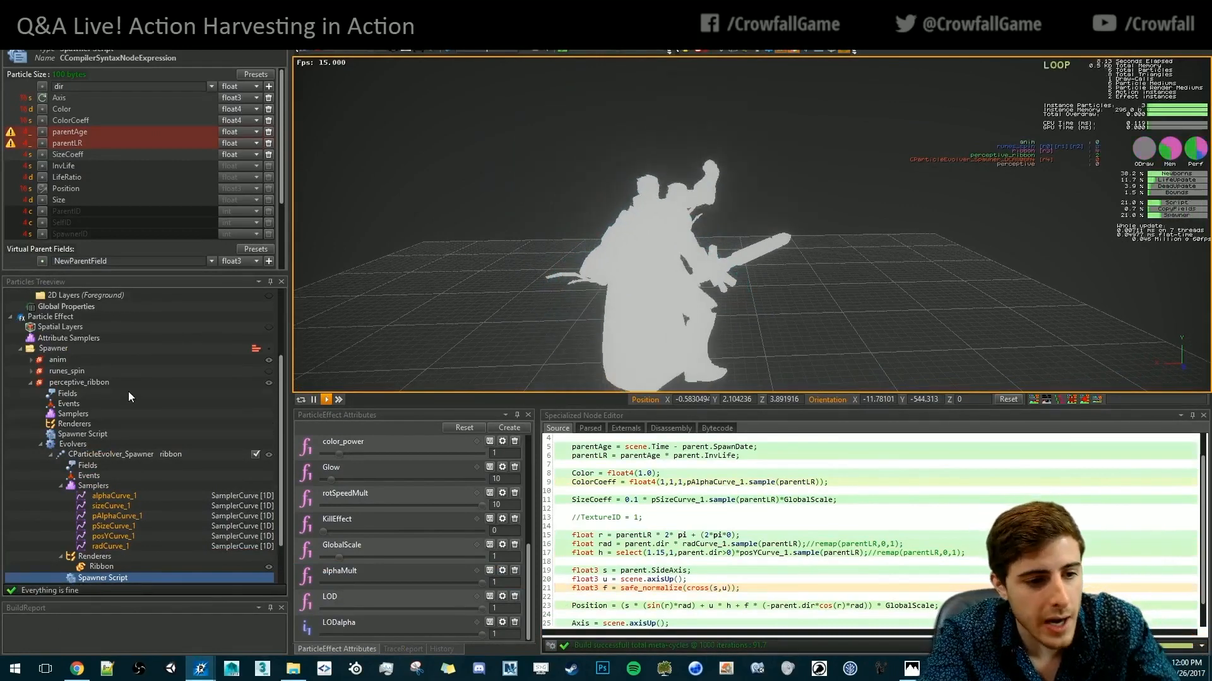
click(267, 361)
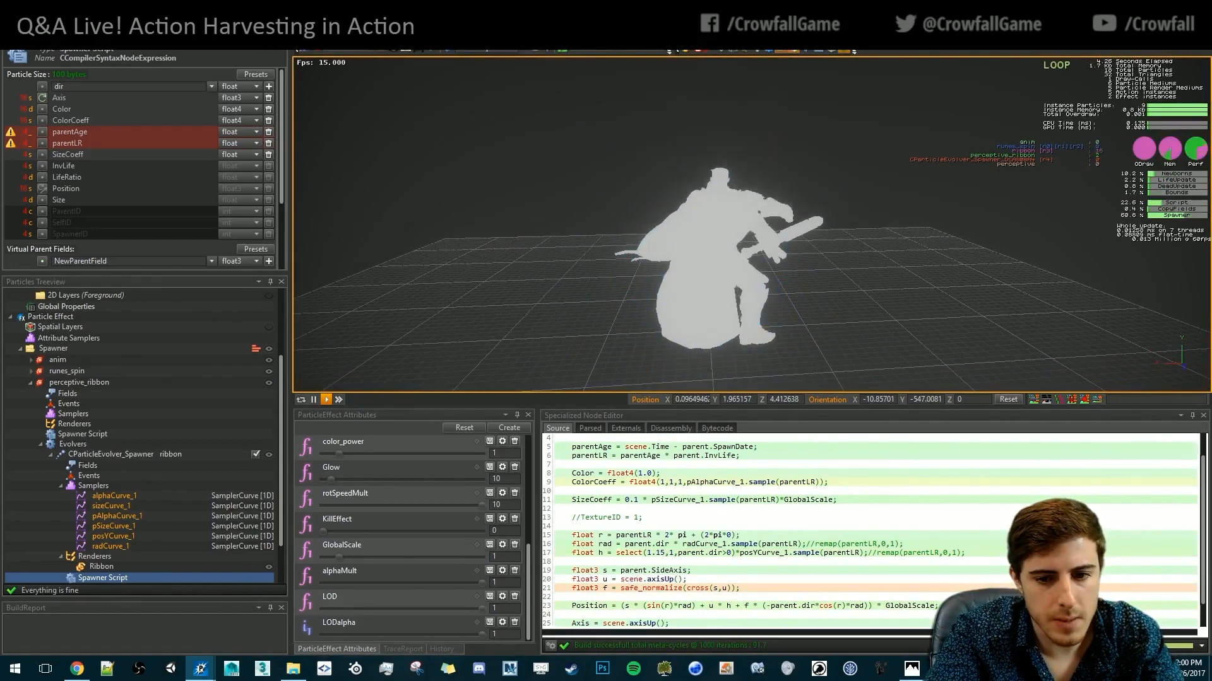
Switch to the concept art image to check the ribbon colours, and return to the Effect Editor
click(912, 678)
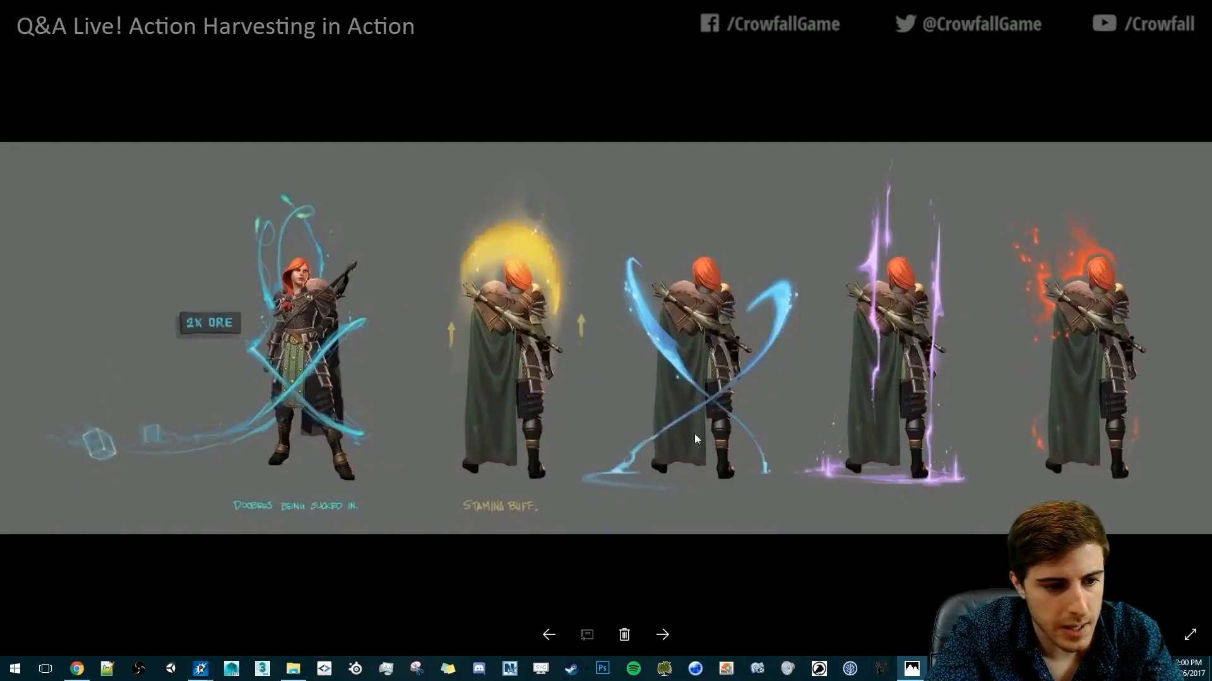
mouse_move(202, 678)
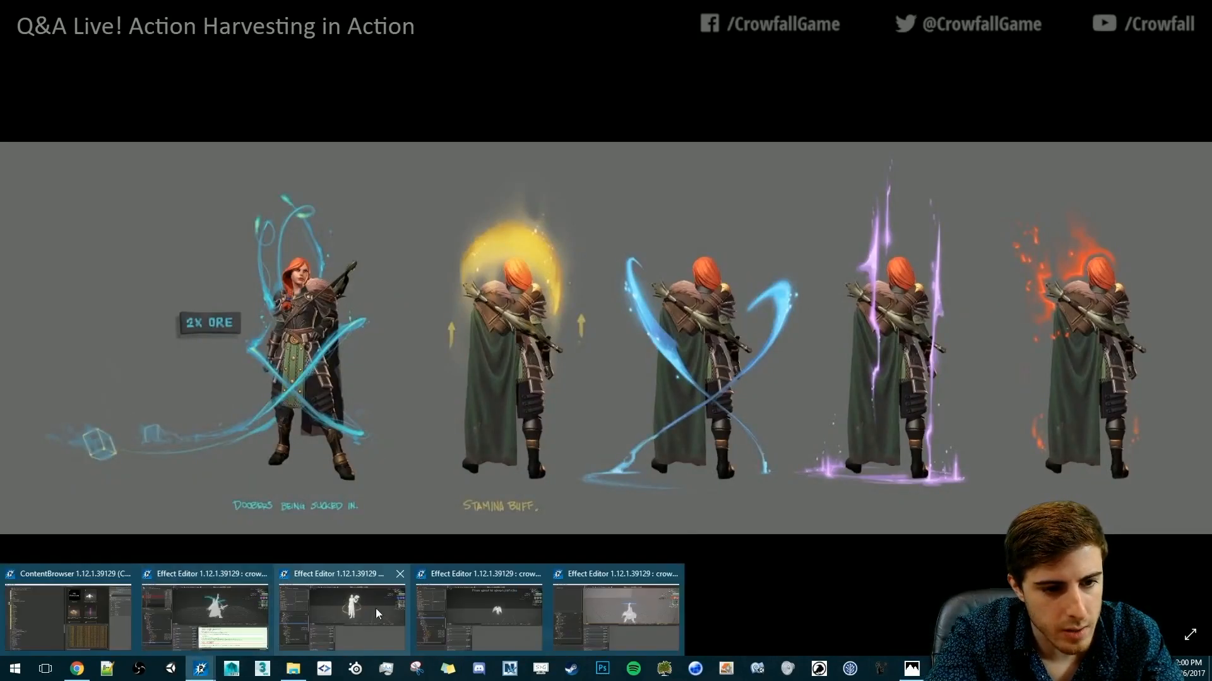
click(233, 614)
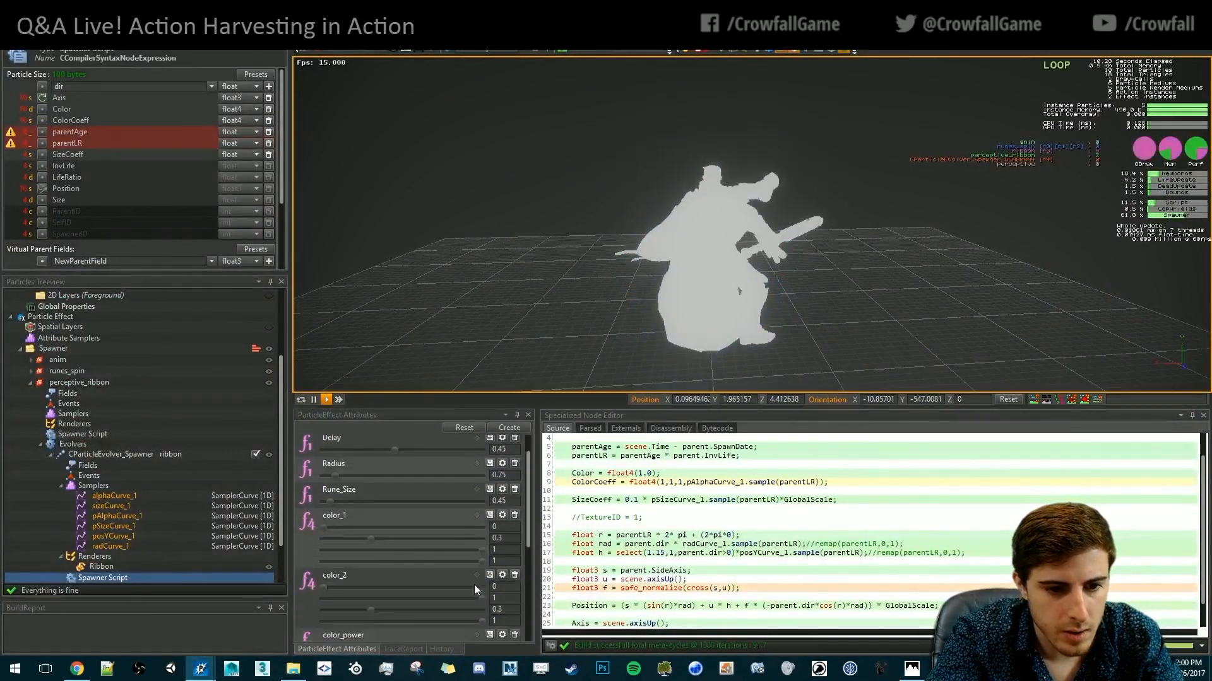
Set the color_2 attribute's green component to 0.3 and blue component to 1, and store them as its default
scroll(442, 580, down, 1)
text(.)
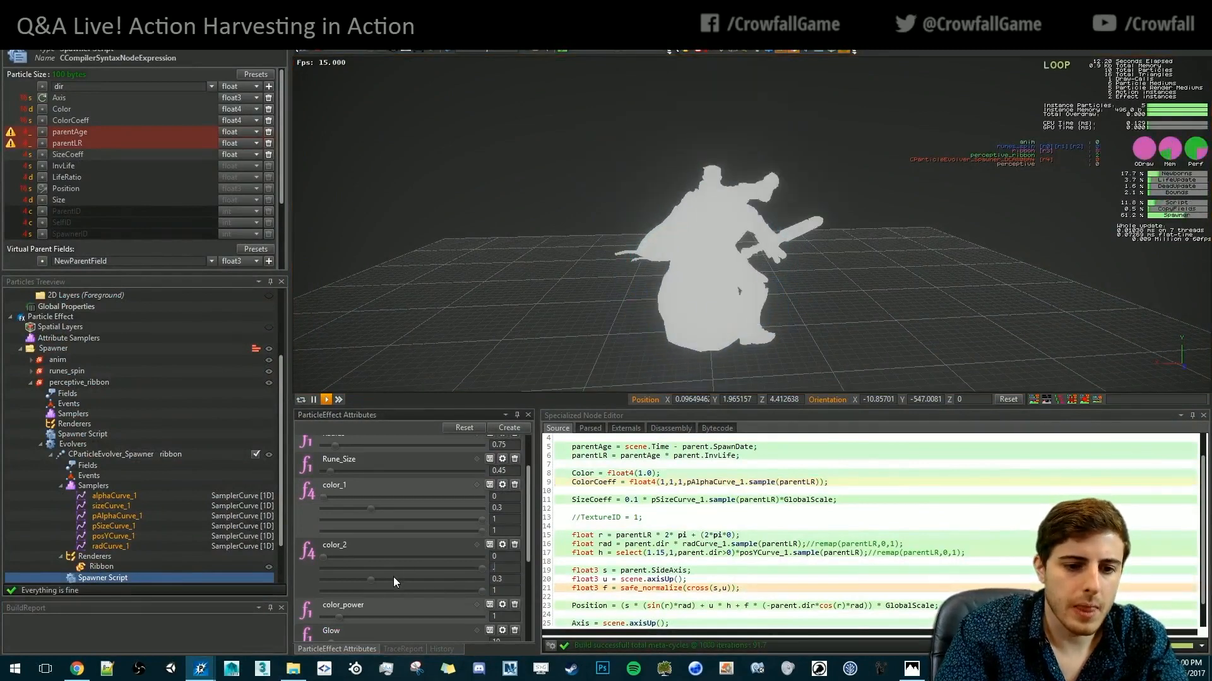
text(3)
key(Tab)
text(1)
key(Tab)
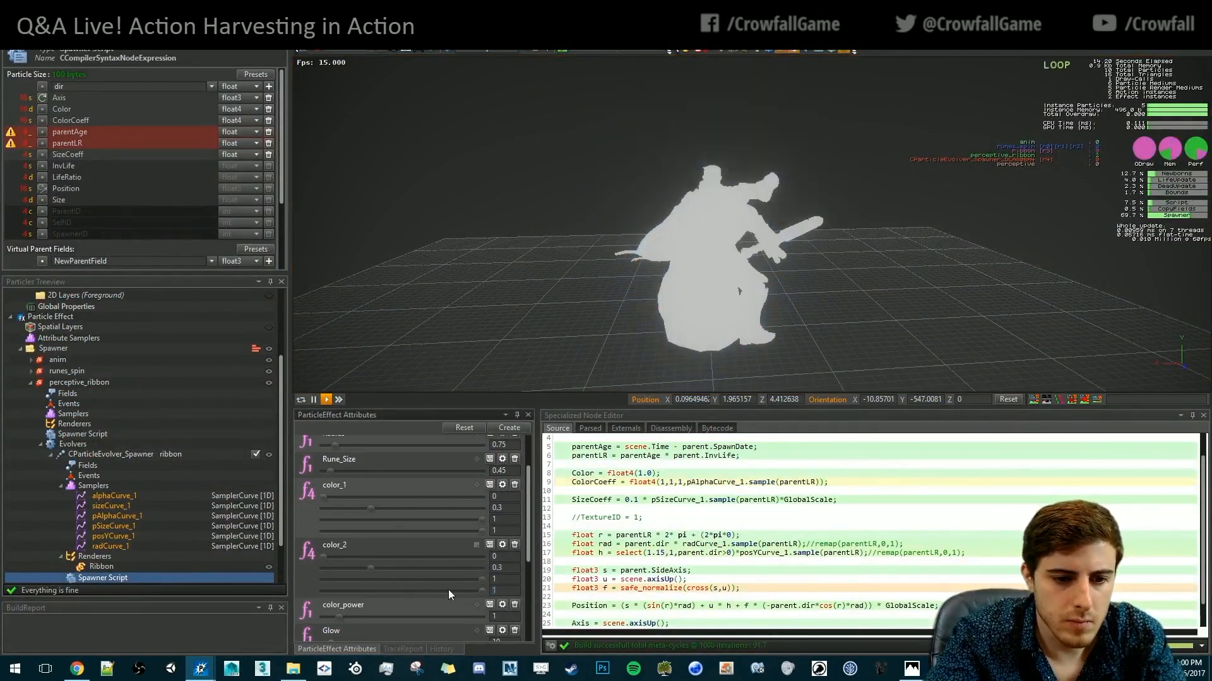
click(490, 544)
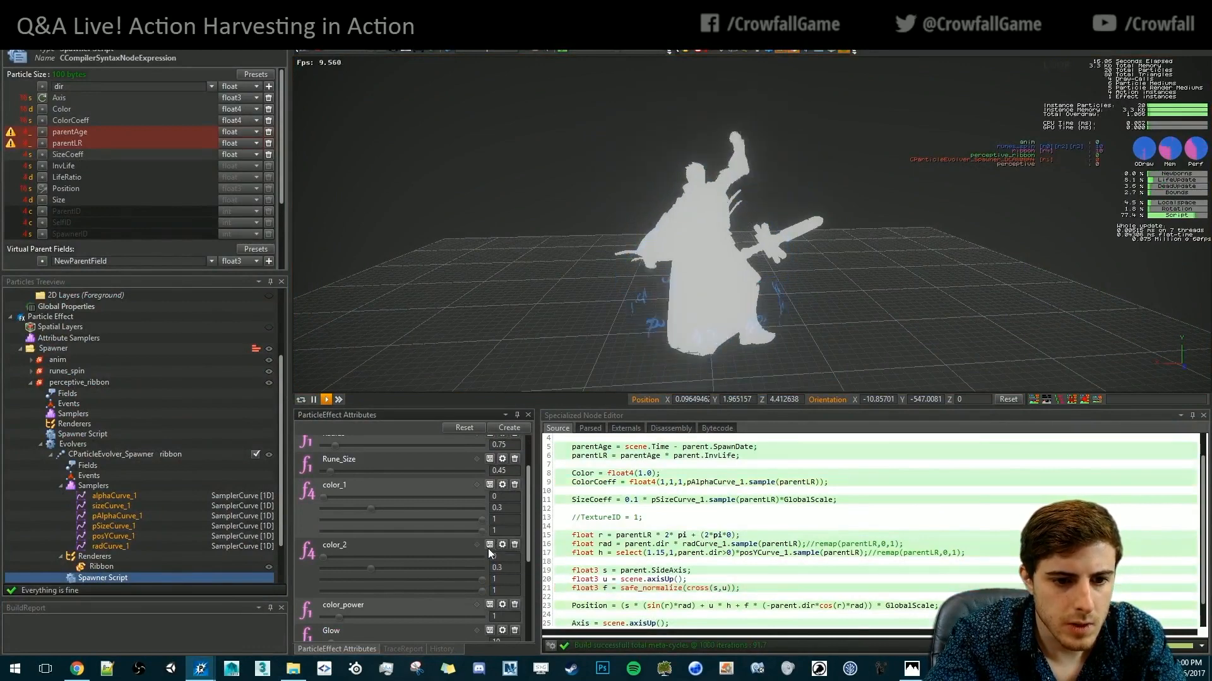
Set the green component of color_2 to 0.7 and replay the effect
drag(503, 568, 448, 561)
text(0.7)
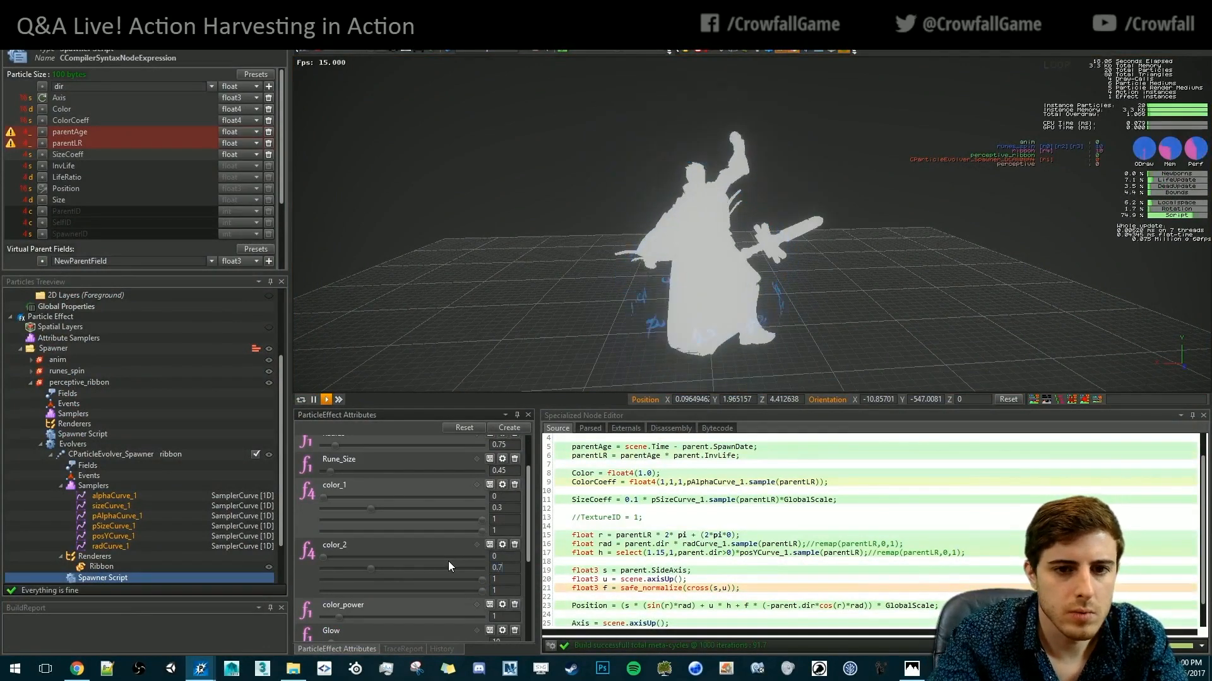
click(464, 344)
key(space)
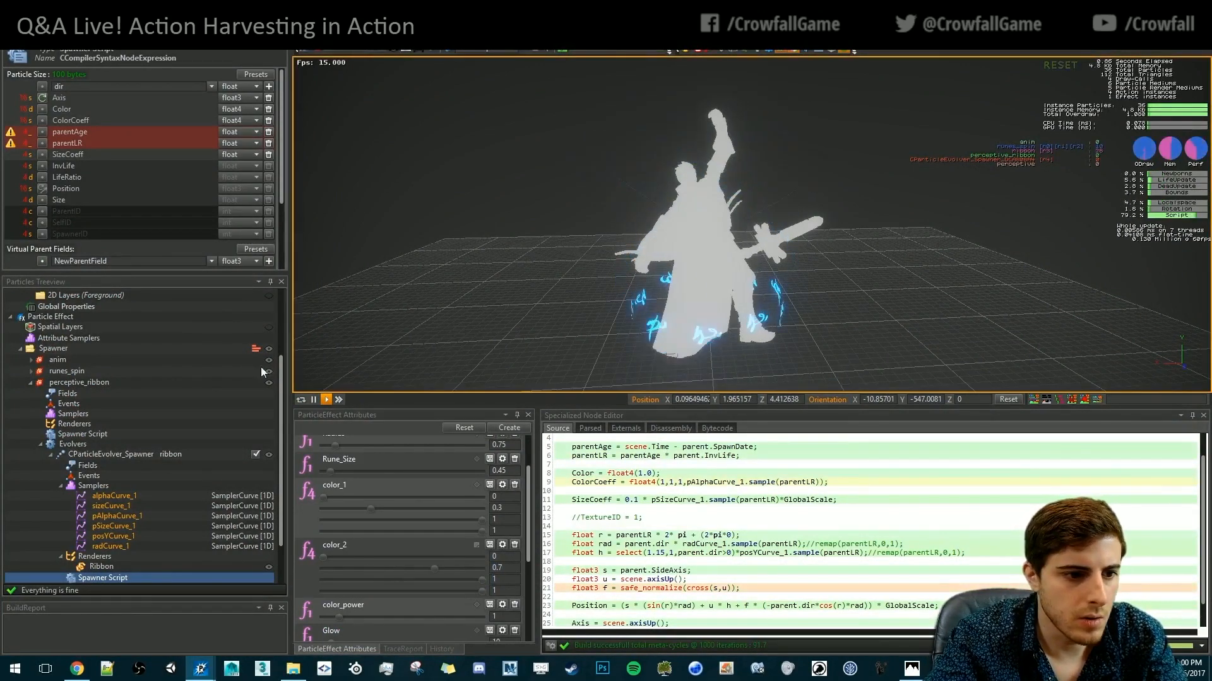
Set the Delay of the perceptive_ribbon layer to 0.45 and replay the effect
click(73, 383)
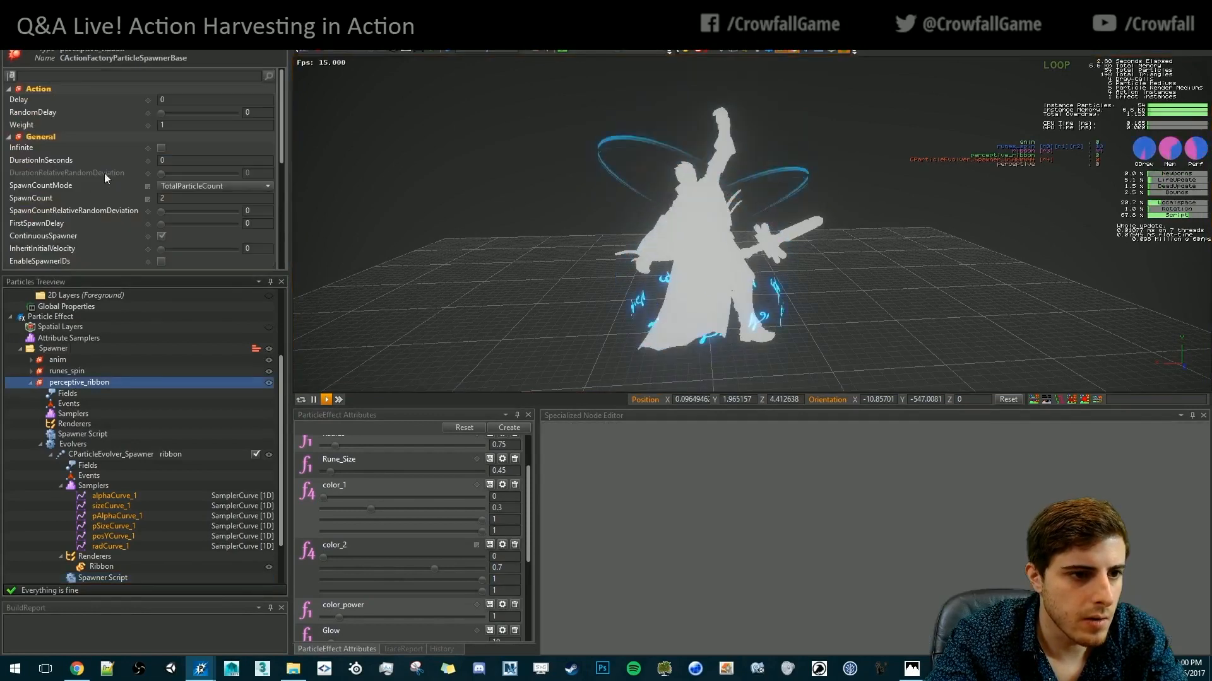
click(175, 99)
text(.45)
key(Tab)
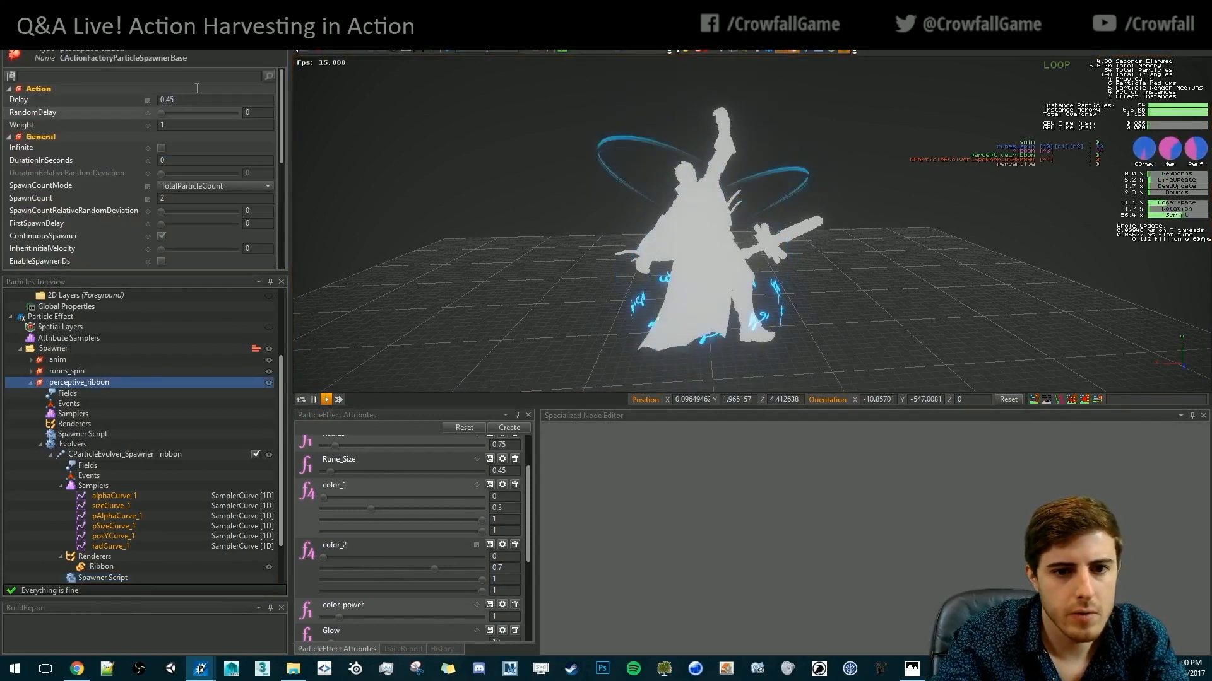
click(658, 232)
key(space)
key(space)
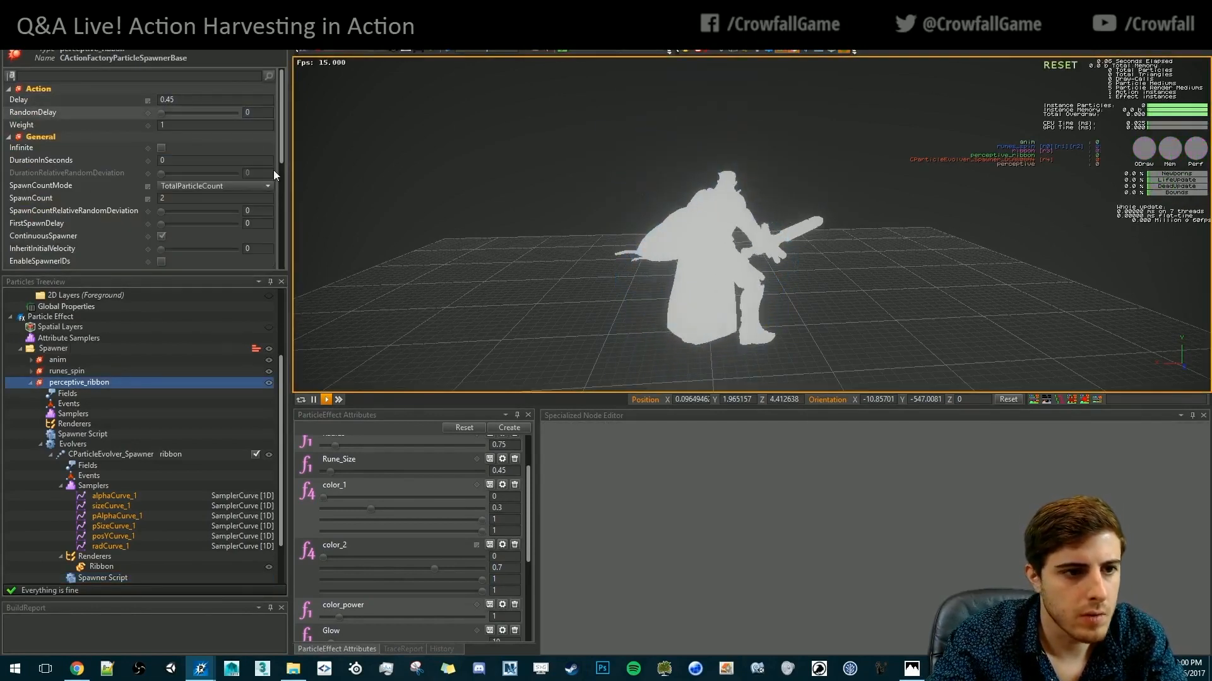
Set the perceptive_ribbon layer's Delay to 0.25 and return to the effect preview
drag(183, 101, 155, 102)
text(0.)
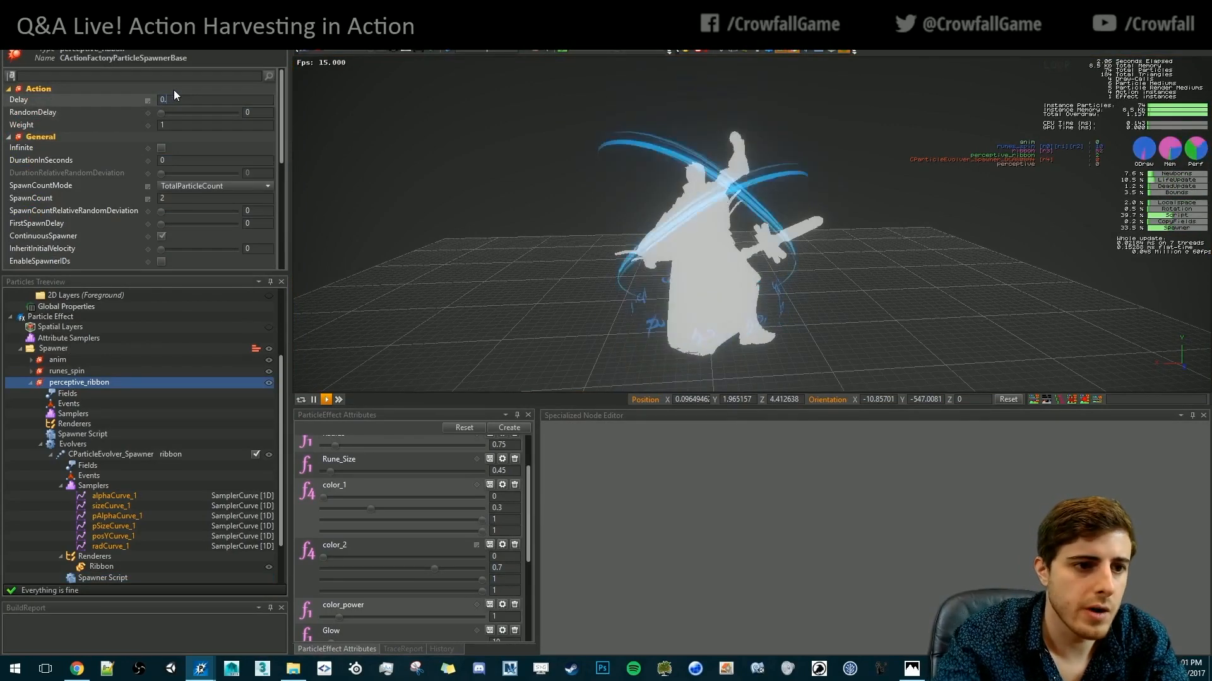
text(25)
key(Tab)
click(541, 191)
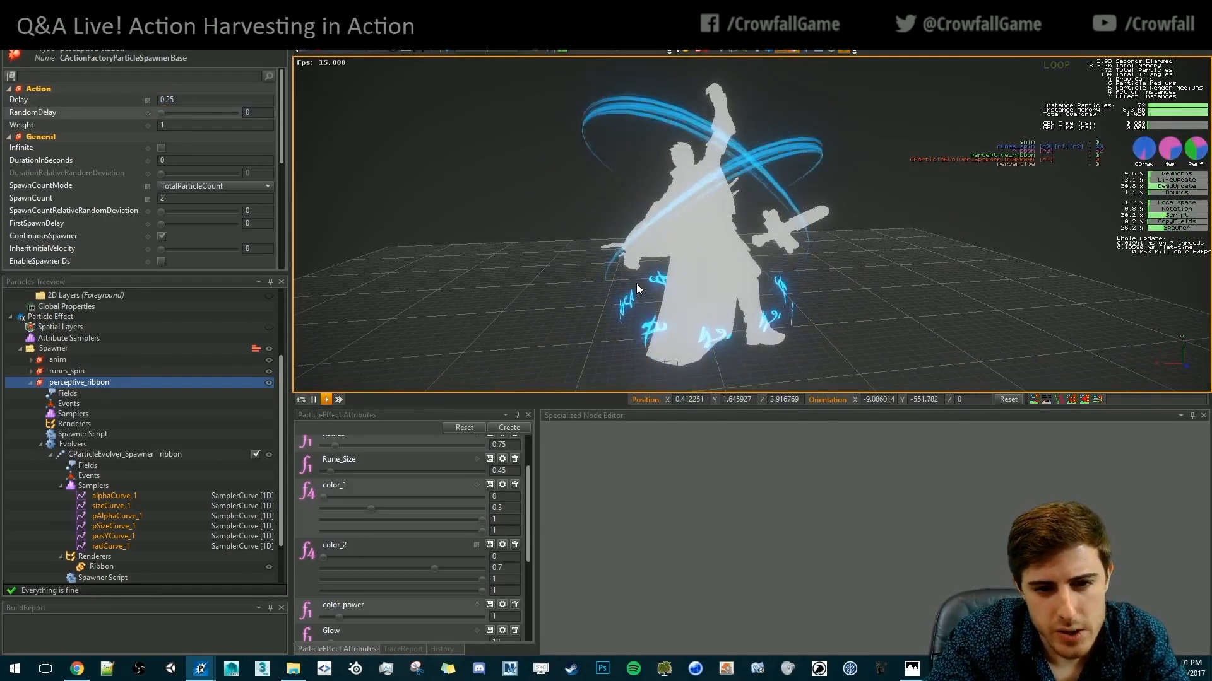
Set the effect's Radius attribute to 1 and Rune_Size to 0.6, storing the rune size as its default
scroll(407, 504, up, 1)
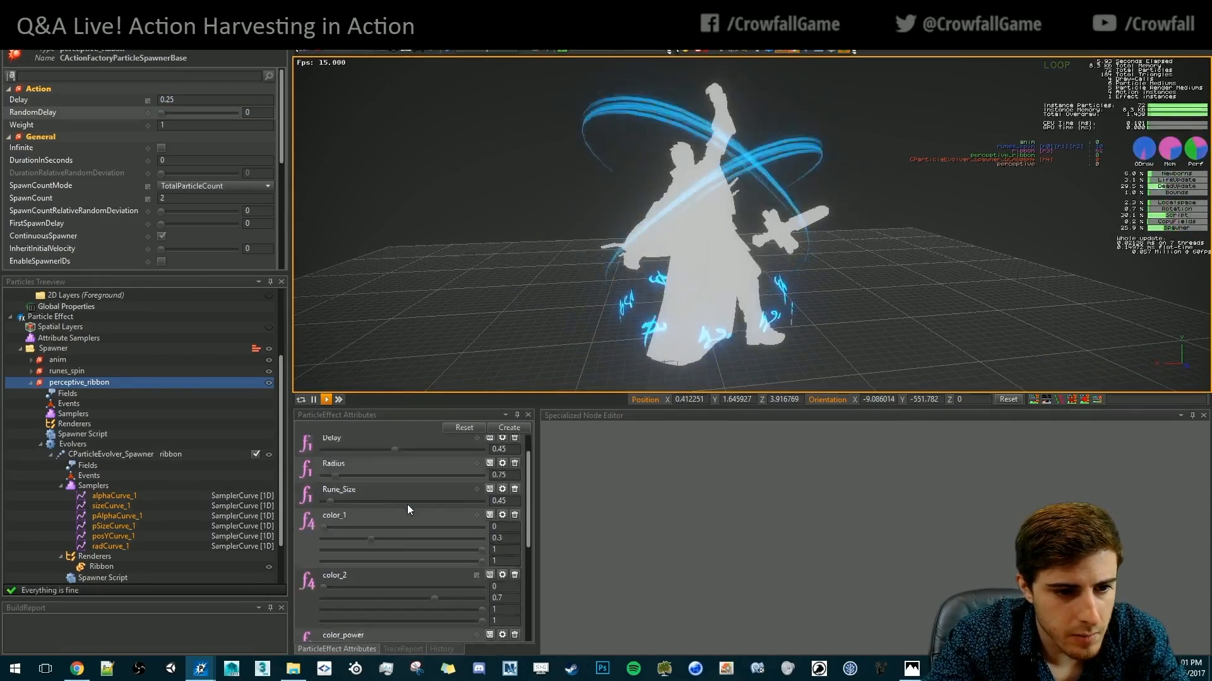
scroll(407, 510, up, 1)
text(1)
drag(512, 505, 444, 528)
key(Return)
text(0.6)
key(Return)
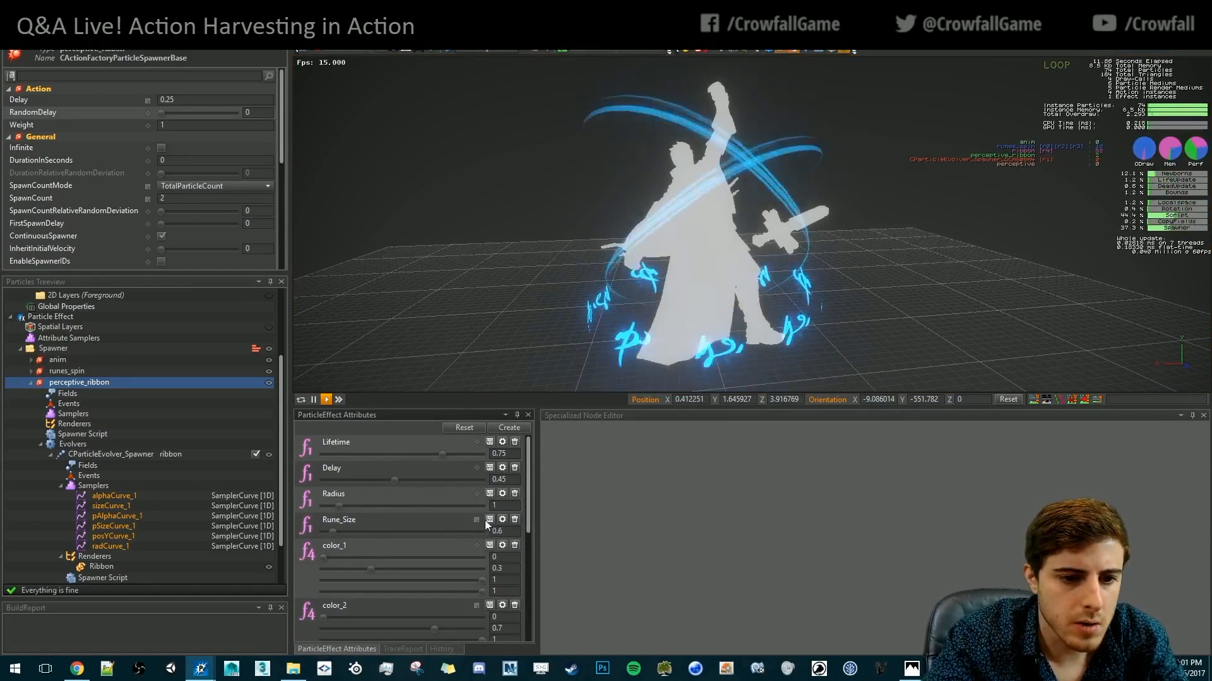
click(489, 521)
Replay the effect, examine the ribbons and runes from several angles and compare them with the concept art image
click(738, 219)
key(space)
alt+right_drag(740, 219, 743, 322)
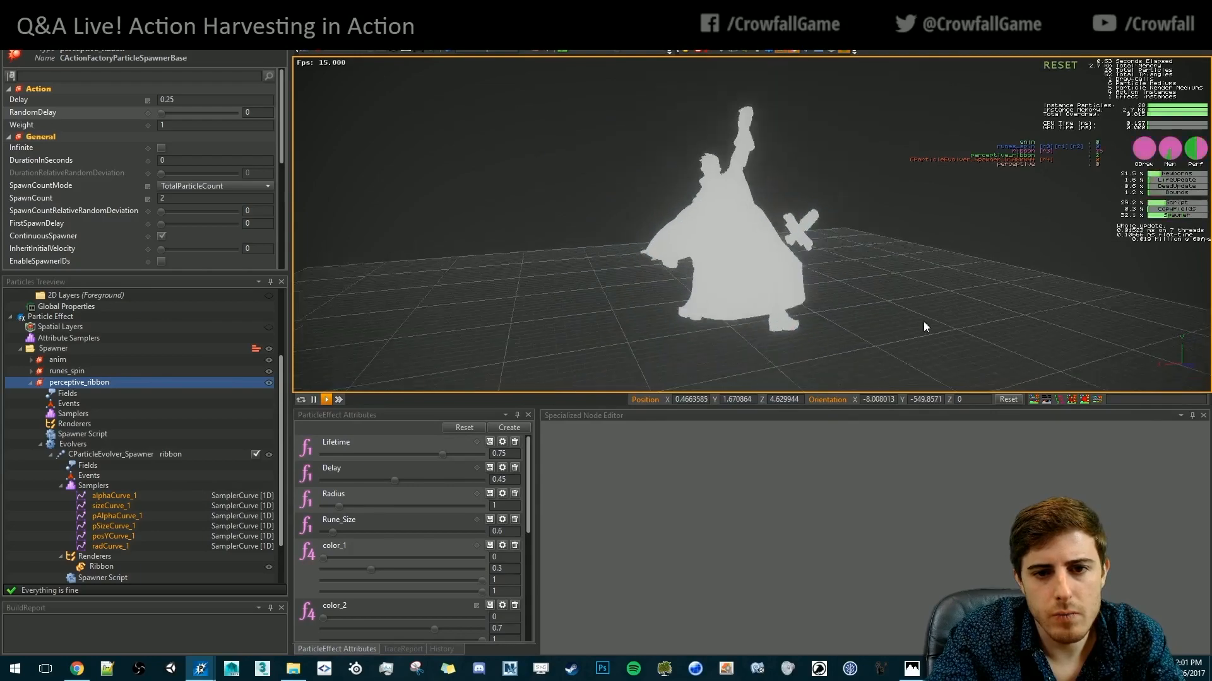
alt+drag(949, 342, 699, 257)
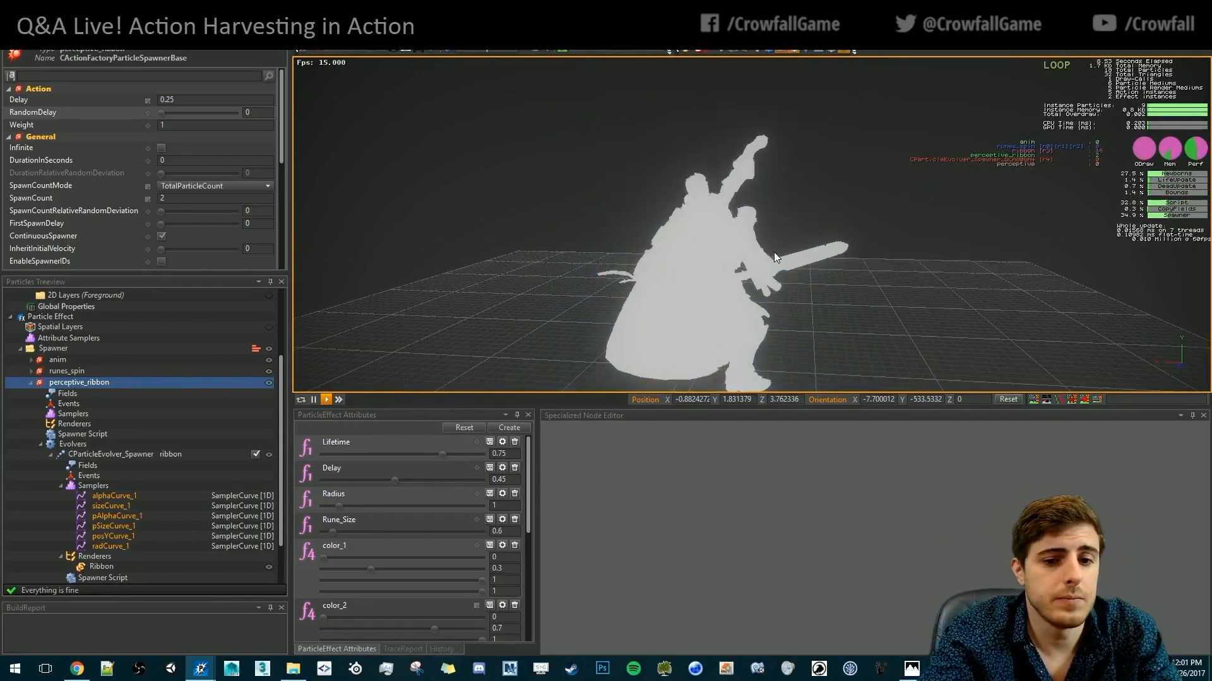
key(alt+Tab)
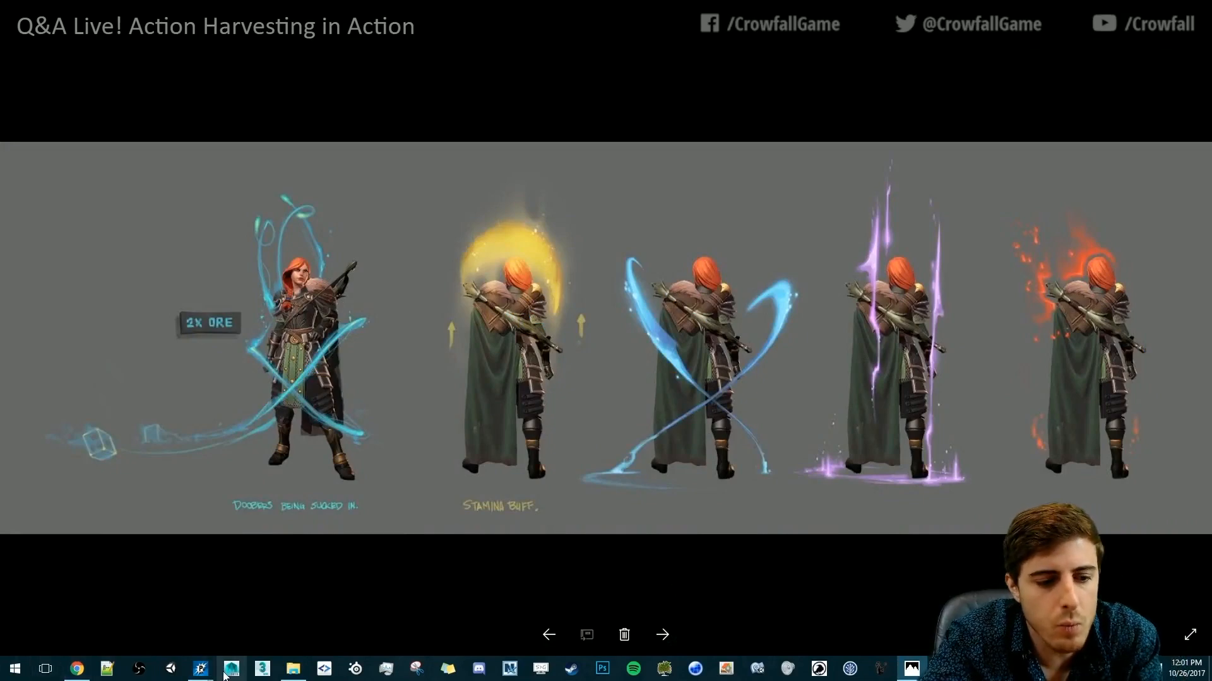
mouse_move(202, 671)
click(230, 599)
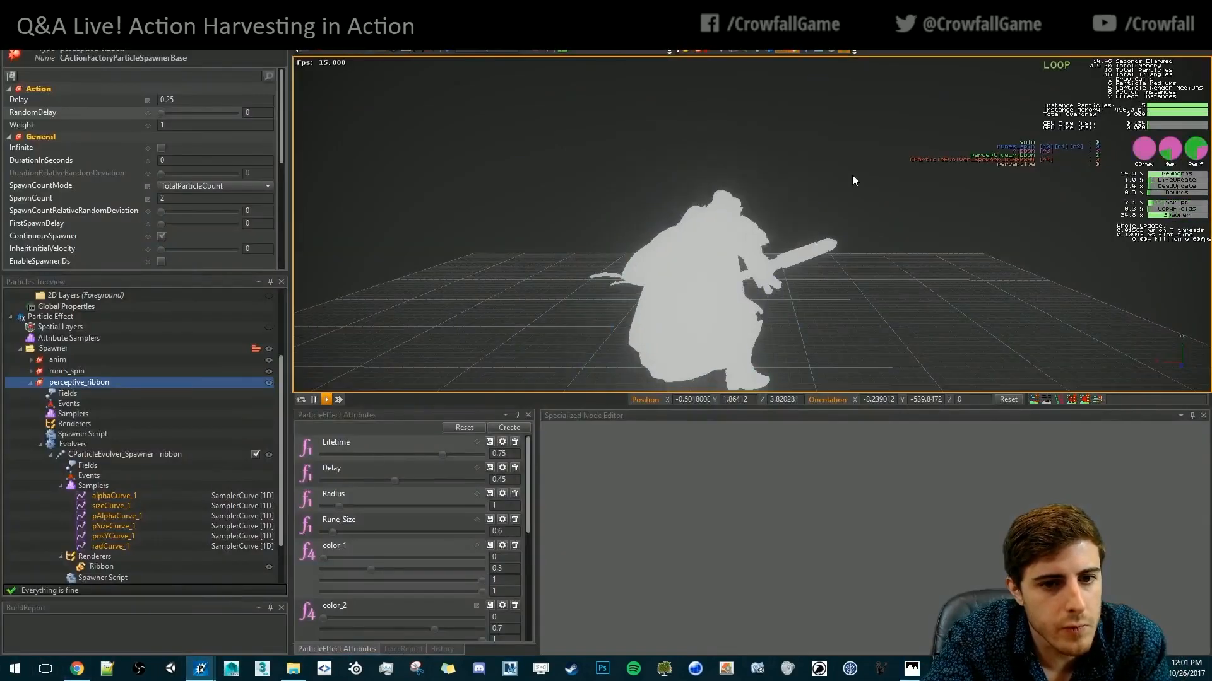
middle_drag(775, 294, 803, 237)
key(alt+Tab)
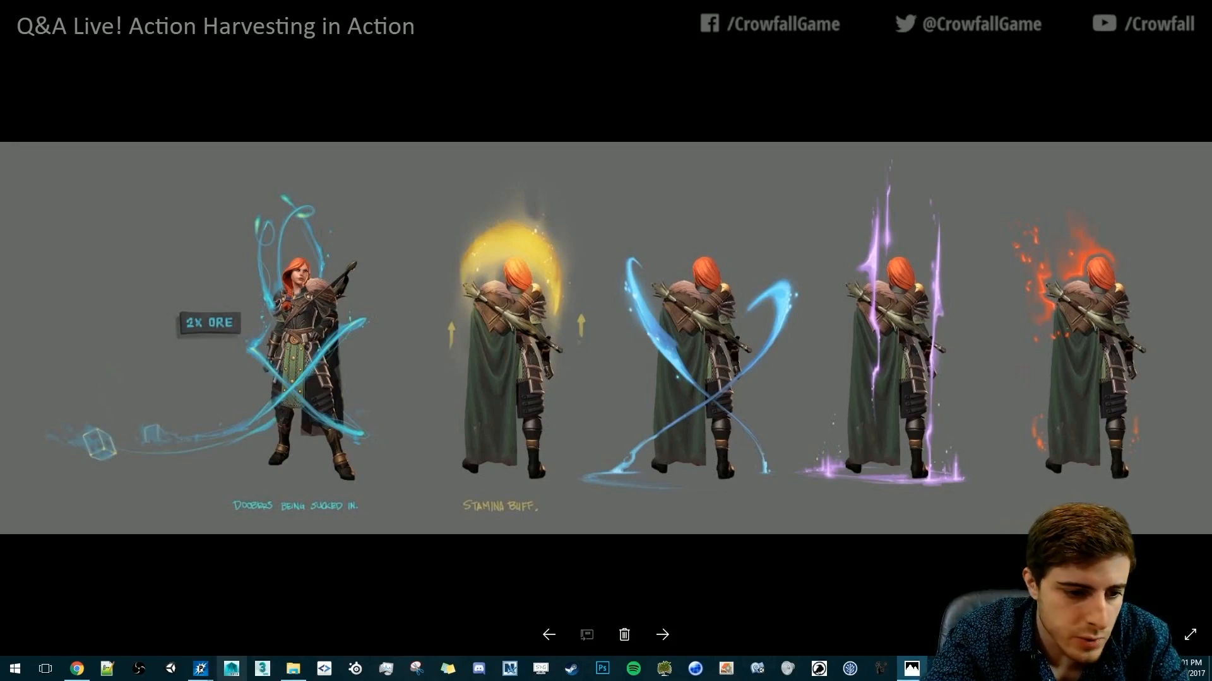
mouse_move(206, 674)
click(297, 631)
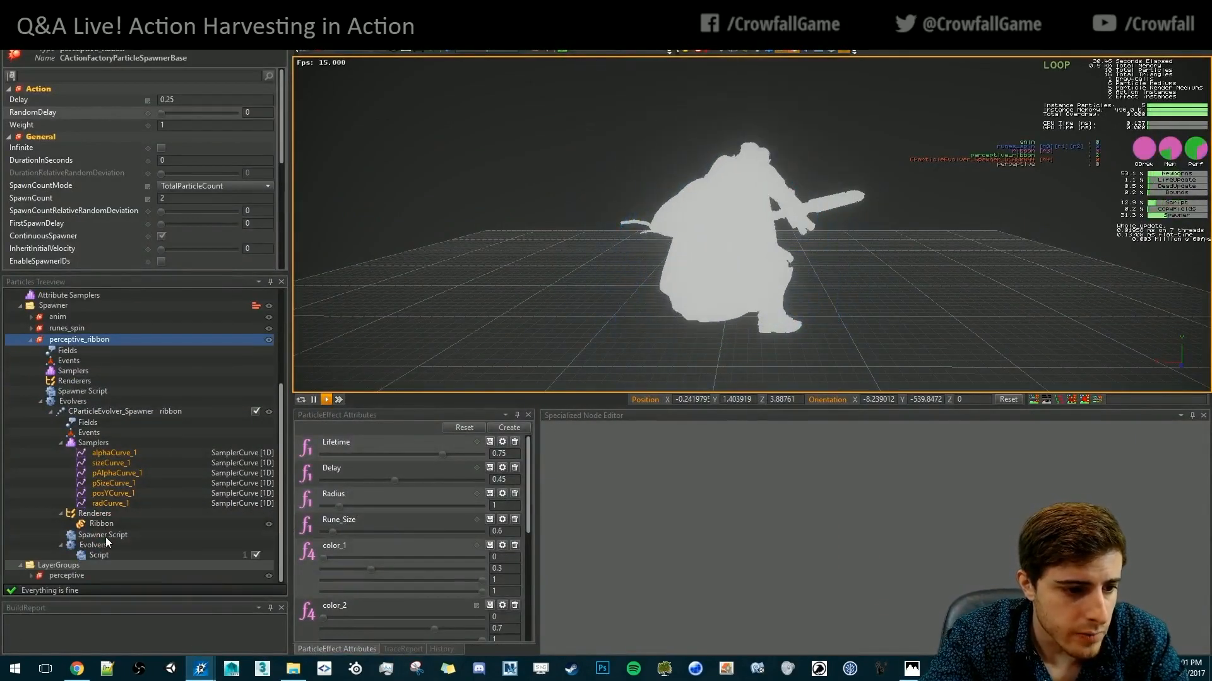
Look through the evolver types that can be added to the ribbon, and view its Events node
right_click(99, 548)
mouse_move(183, 638)
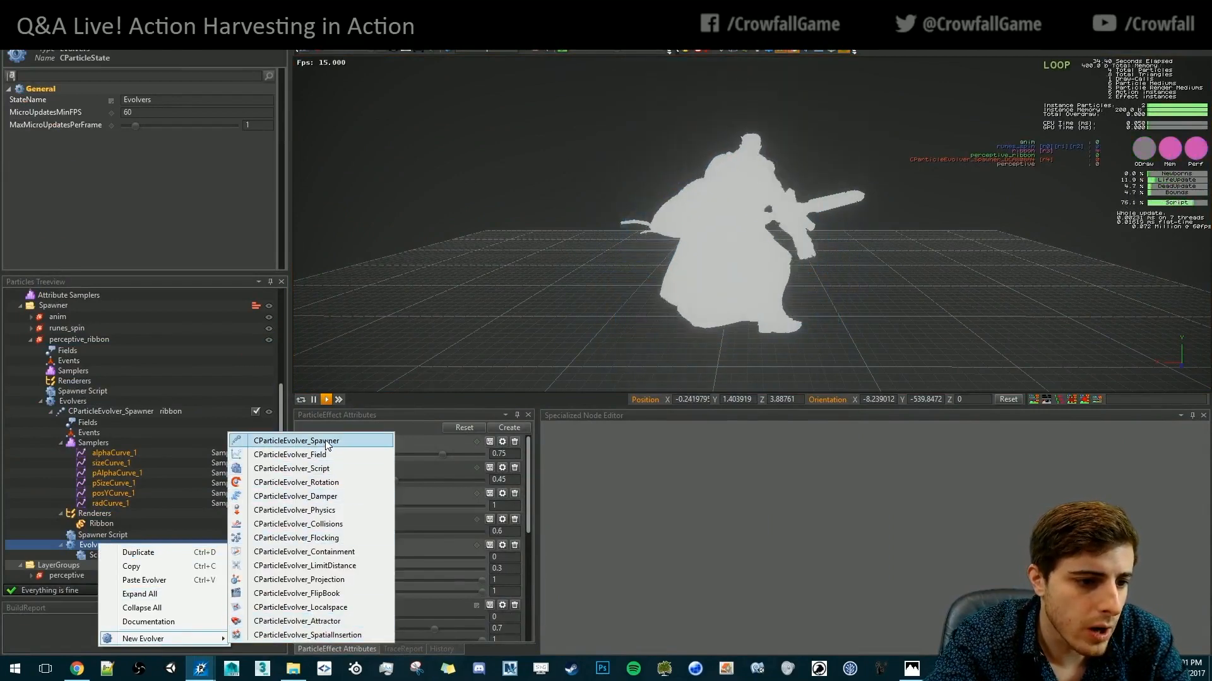
click(97, 432)
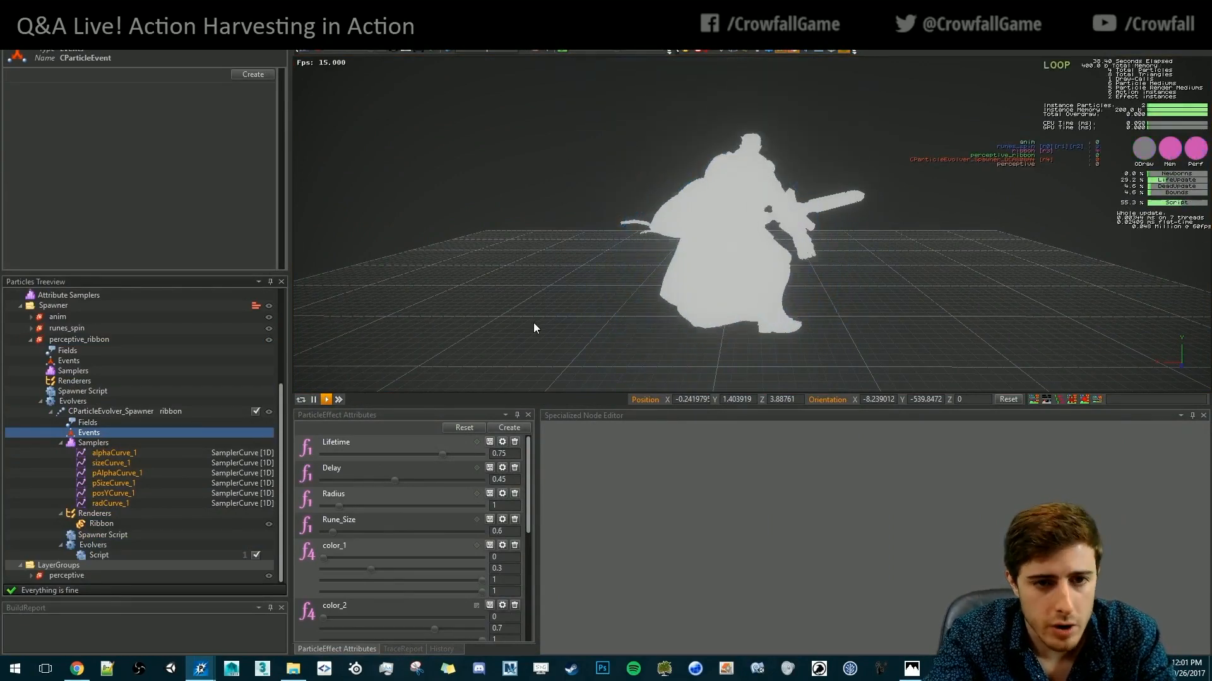
View the effect on the character up close and check its look against the concept art again
scroll(680, 301, up, 2)
middle_drag(660, 195, 653, 232)
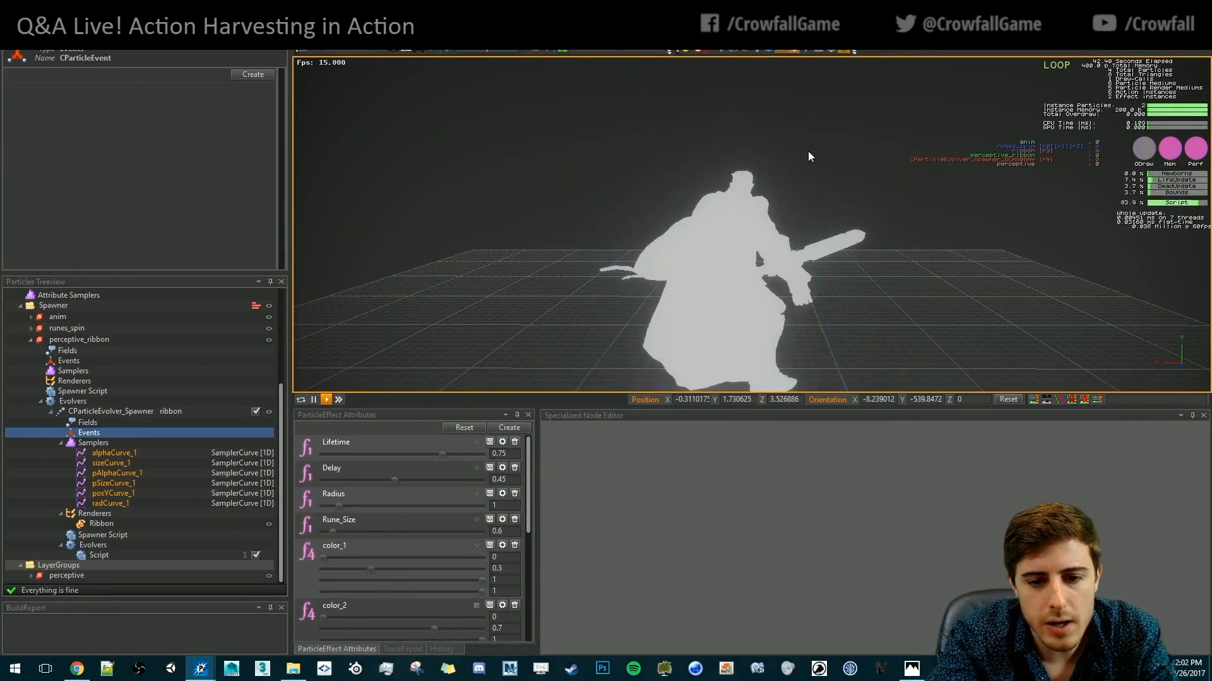
key(alt+Tab)
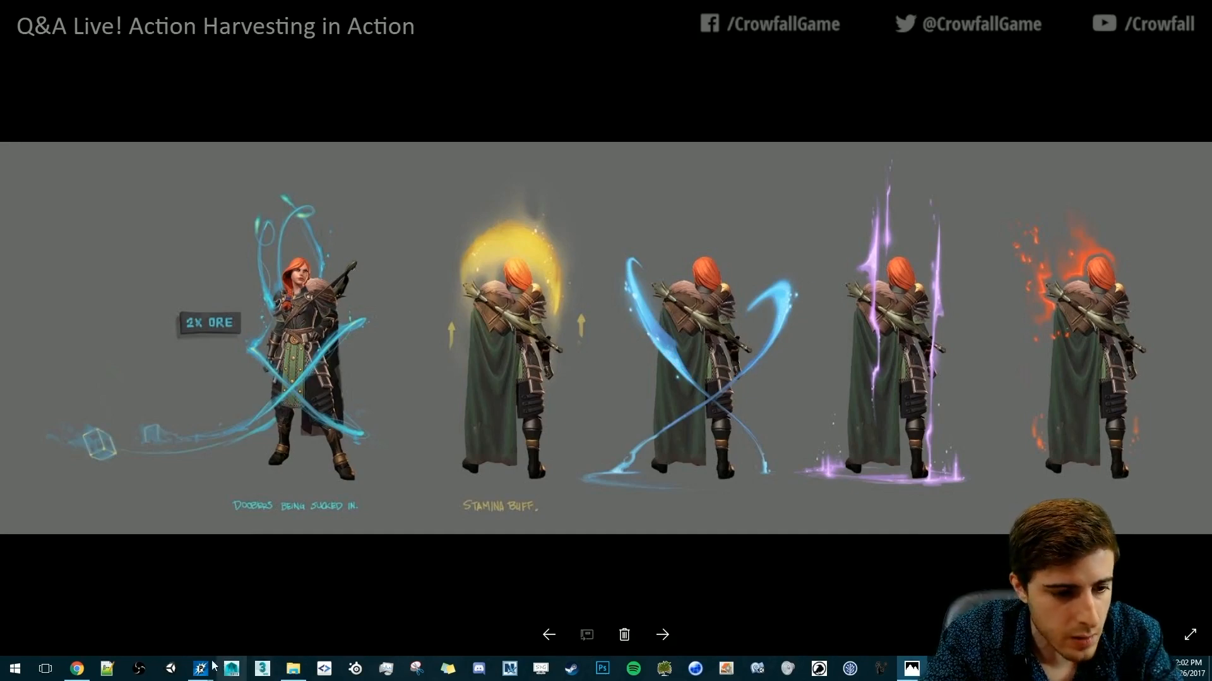
mouse_move(213, 665)
click(214, 599)
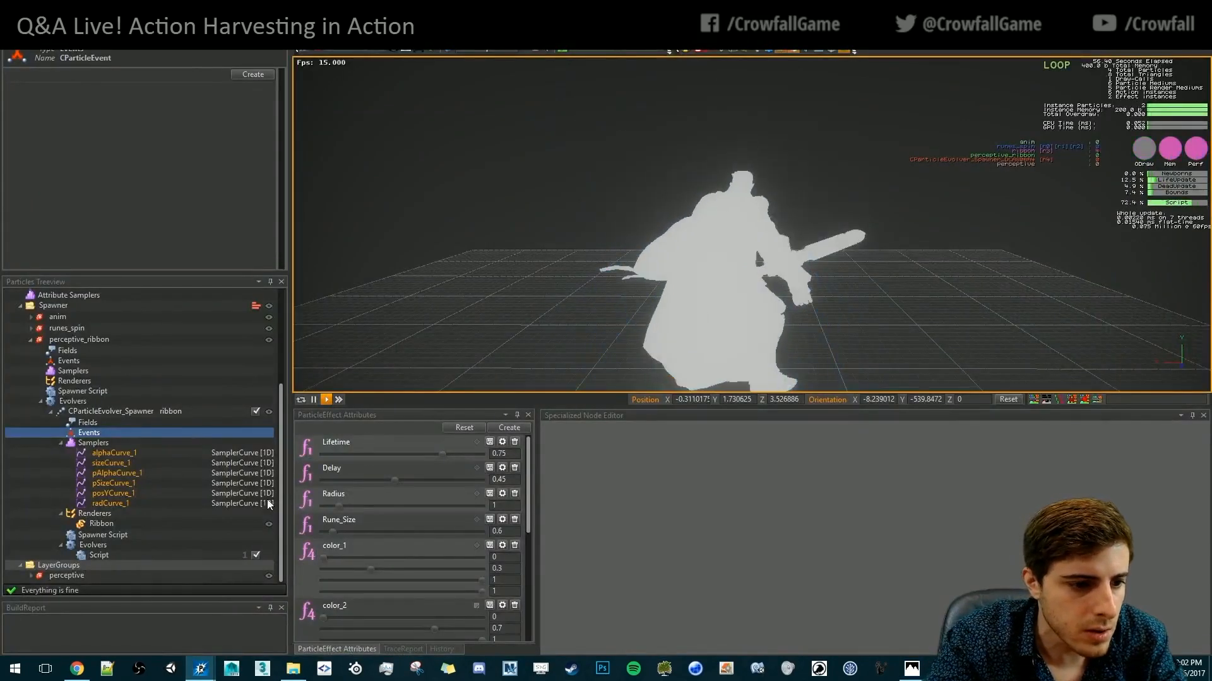
Multiply the lerp of color_1 and color_2 by Glow in the ribbon's evolver script, replay the effect and check the Glow attribute
click(100, 554)
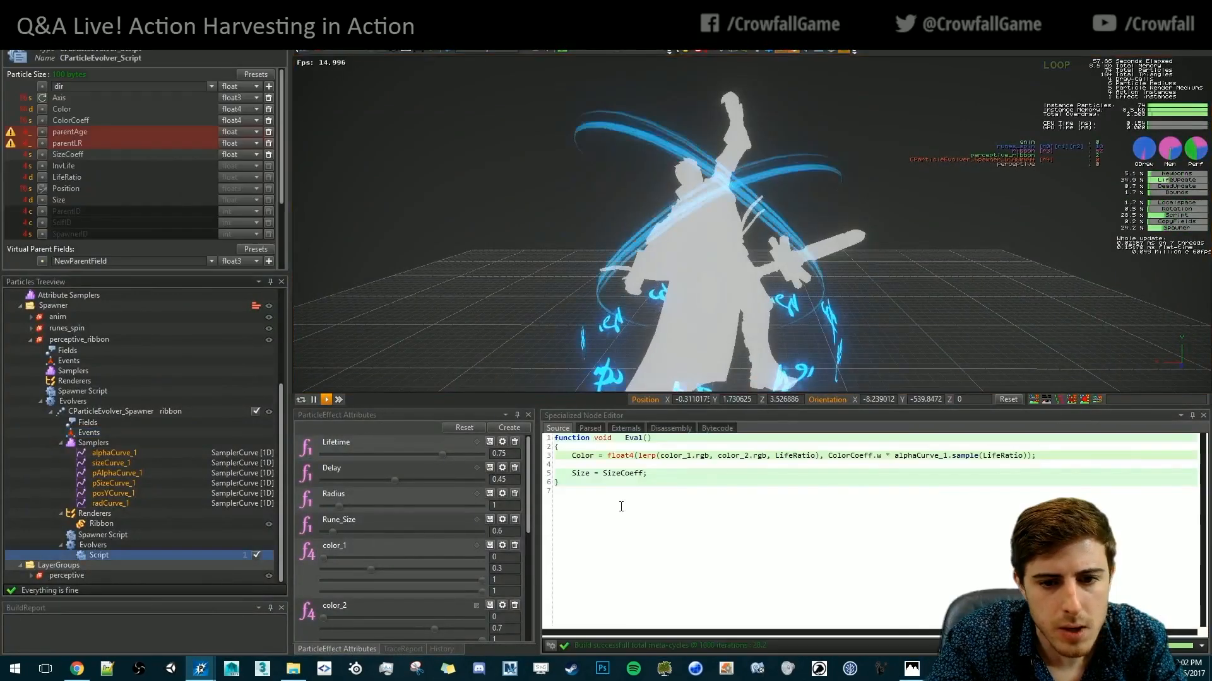
click(816, 455)
text() * Glow)
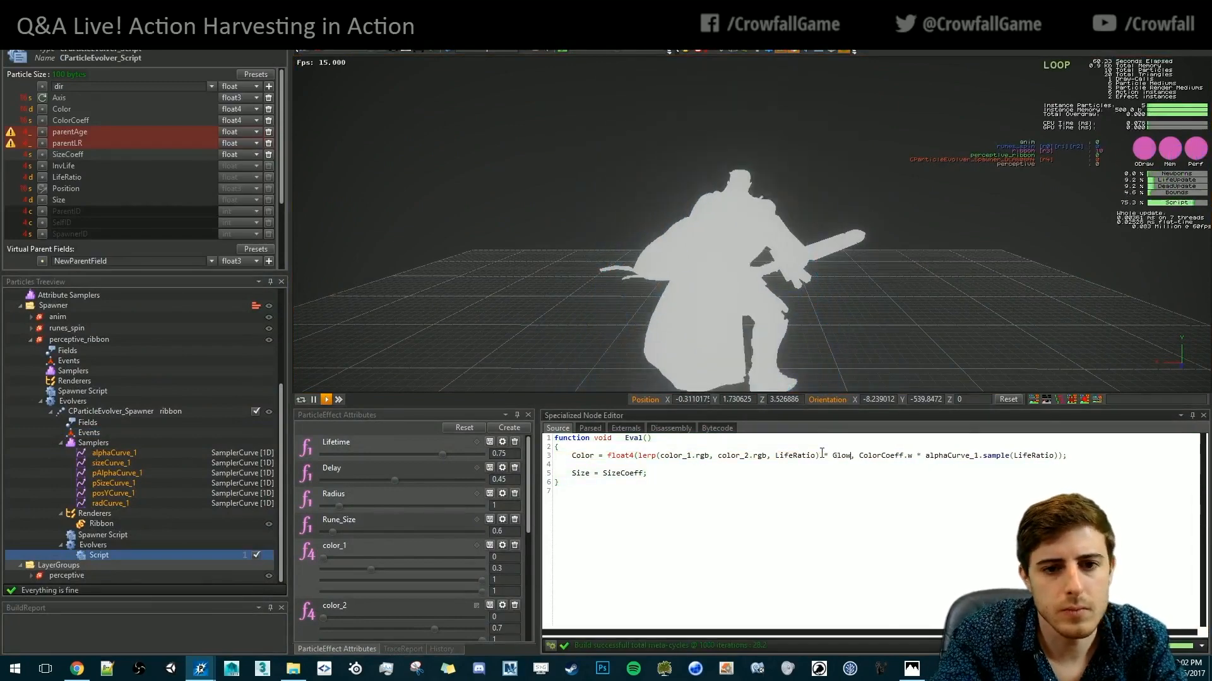
click(671, 232)
key(space)
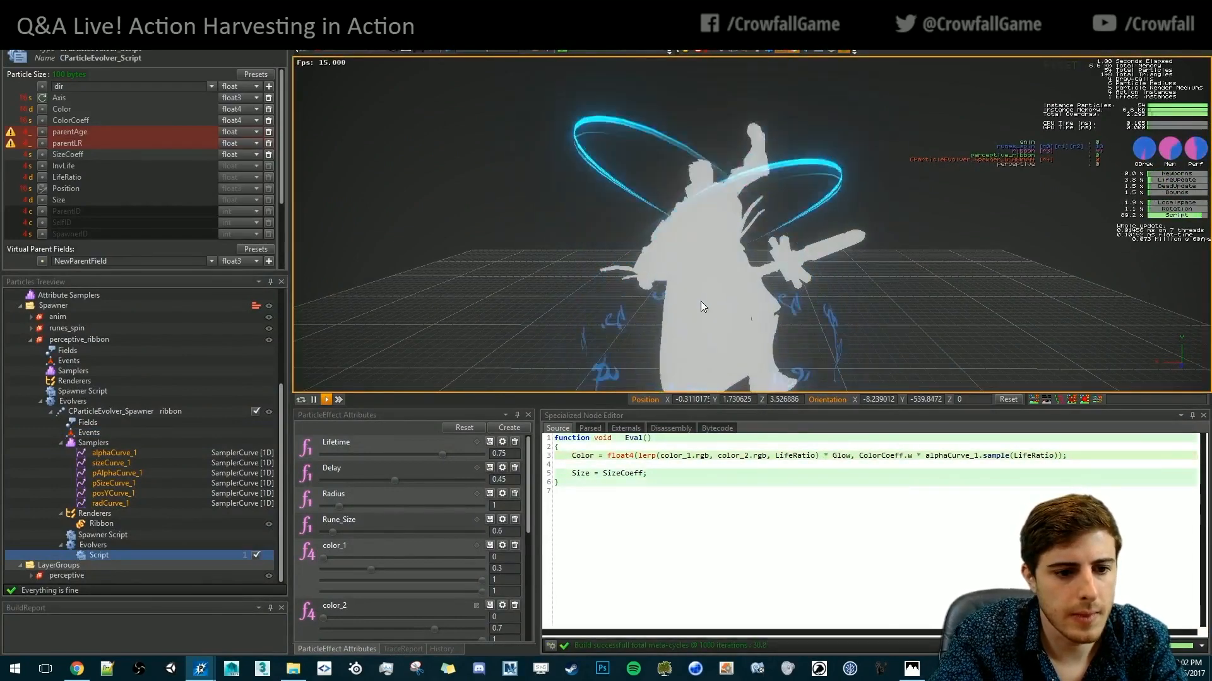
scroll(404, 536, down, 3)
scroll(404, 537, up, 1)
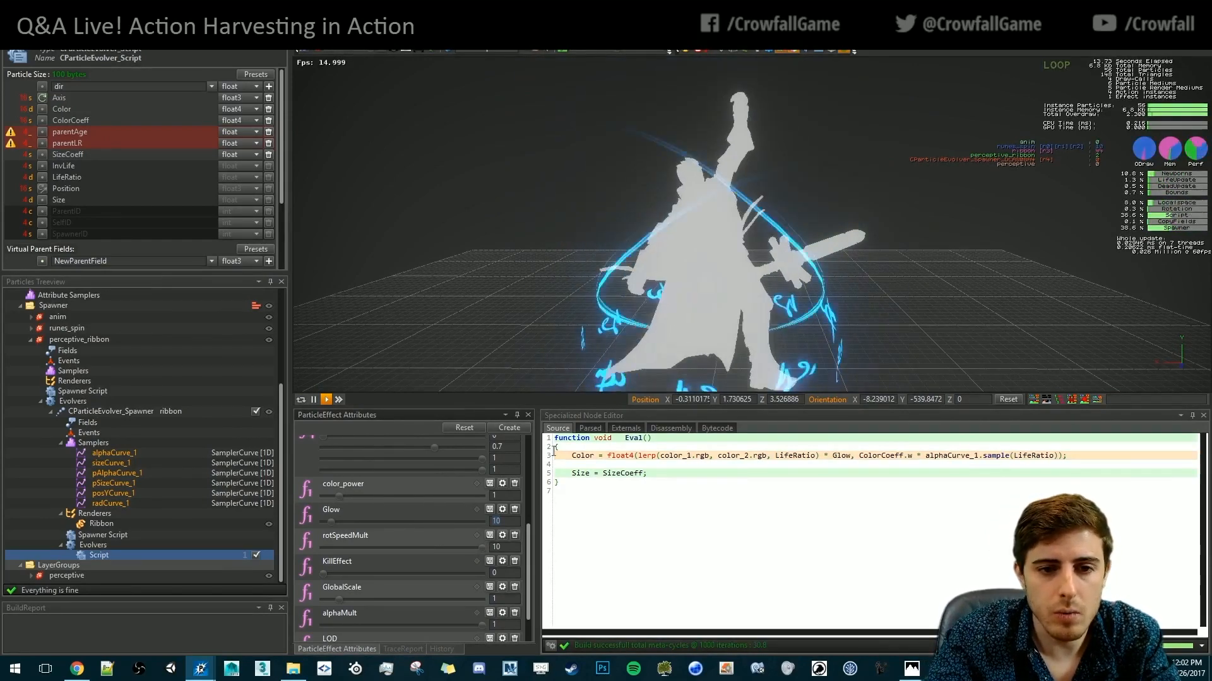
click(803, 279)
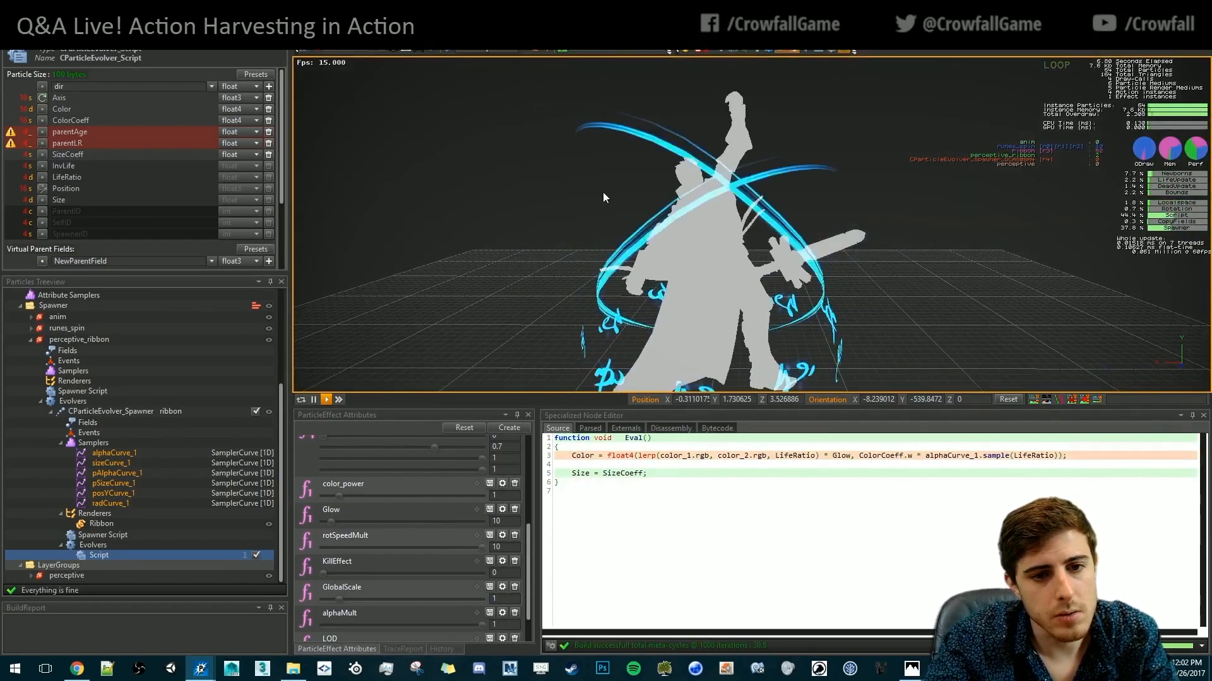
Turn on the bloom rendering in the effect viewport and set the Glow attribute to 5
scroll(622, 208, down, 2)
scroll(744, 315, down, 2)
drag(766, 356, 753, 325)
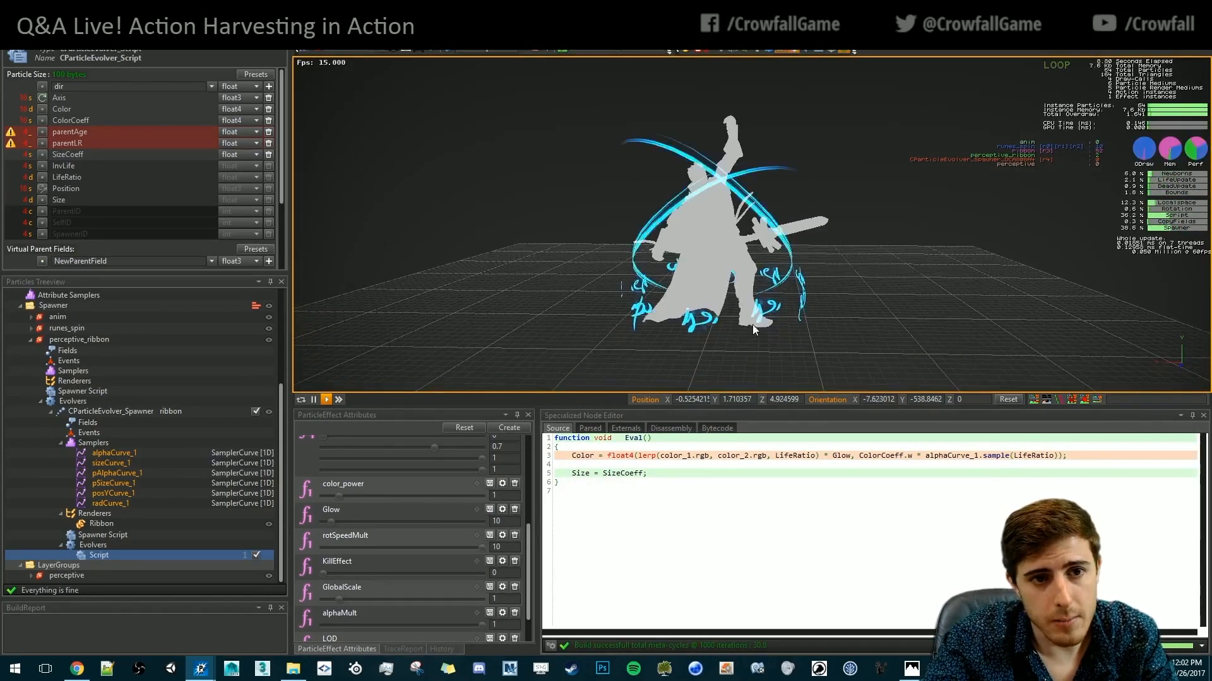
click(536, 52)
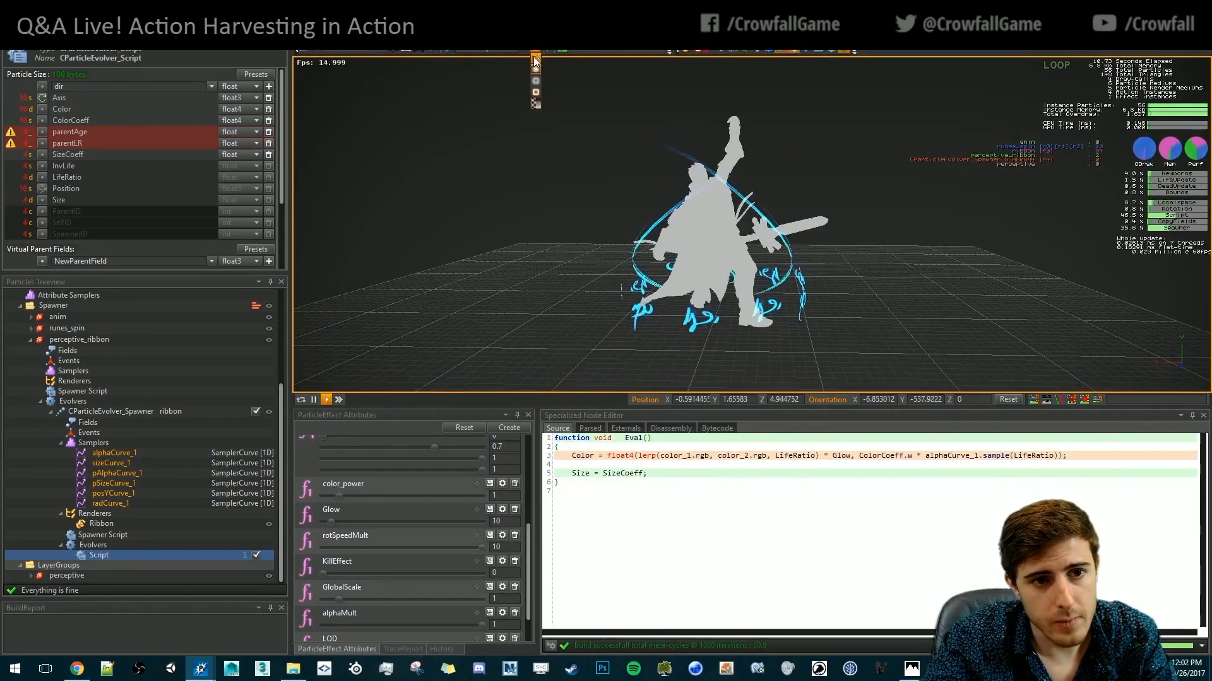
click(537, 92)
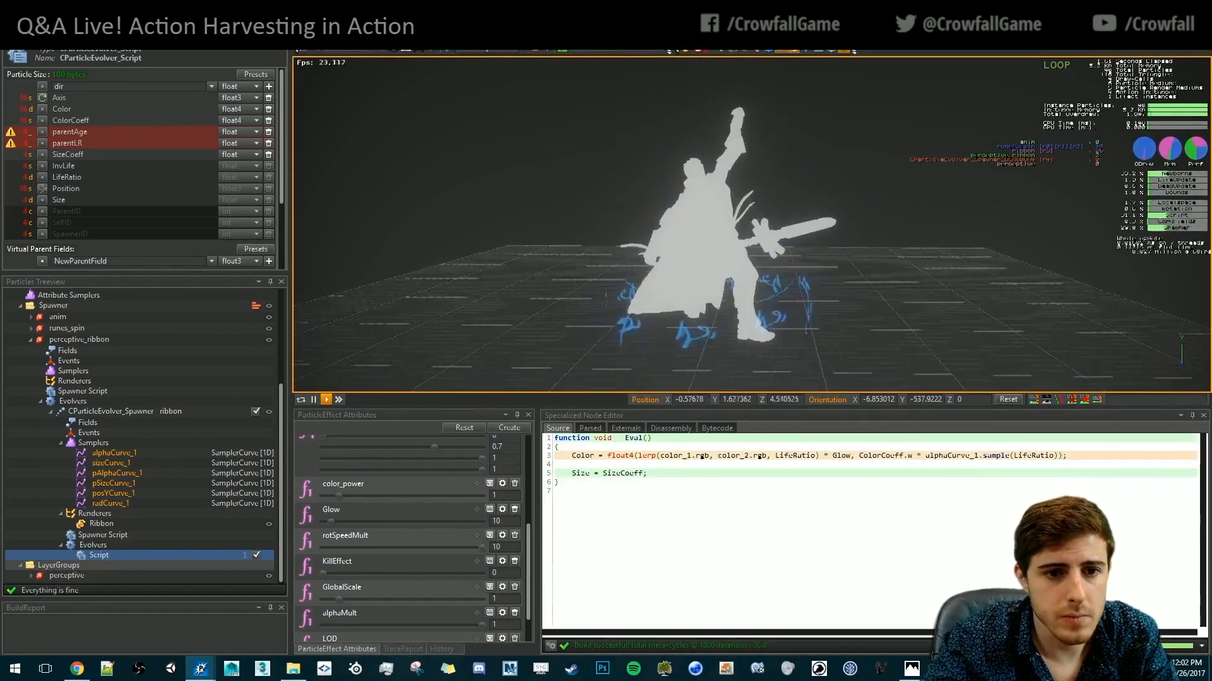
drag(507, 521, 443, 551)
text(5)
key(Return)
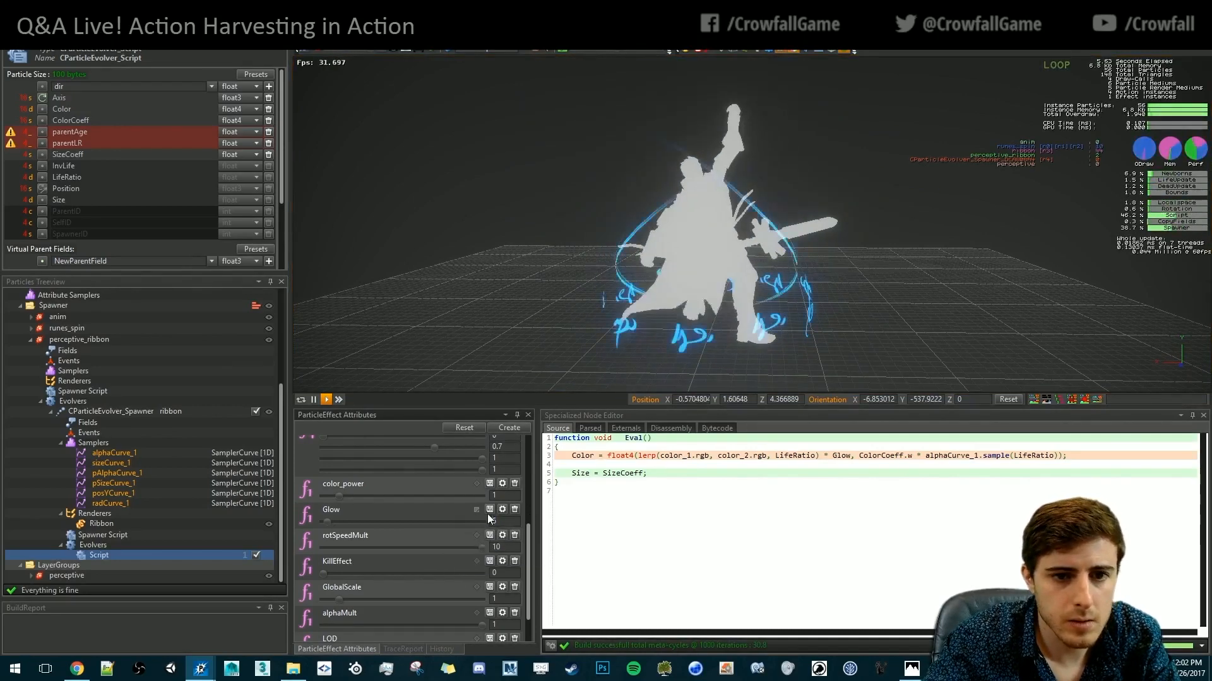
click(791, 213)
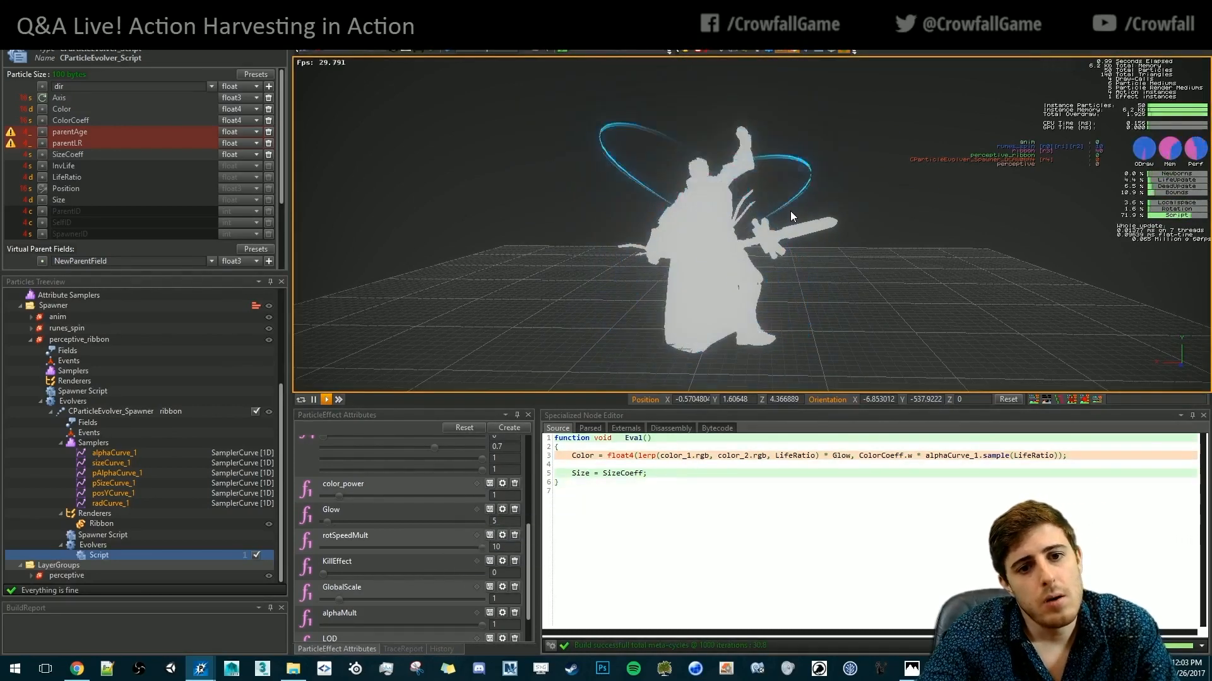
alt+drag(728, 306, 745, 312)
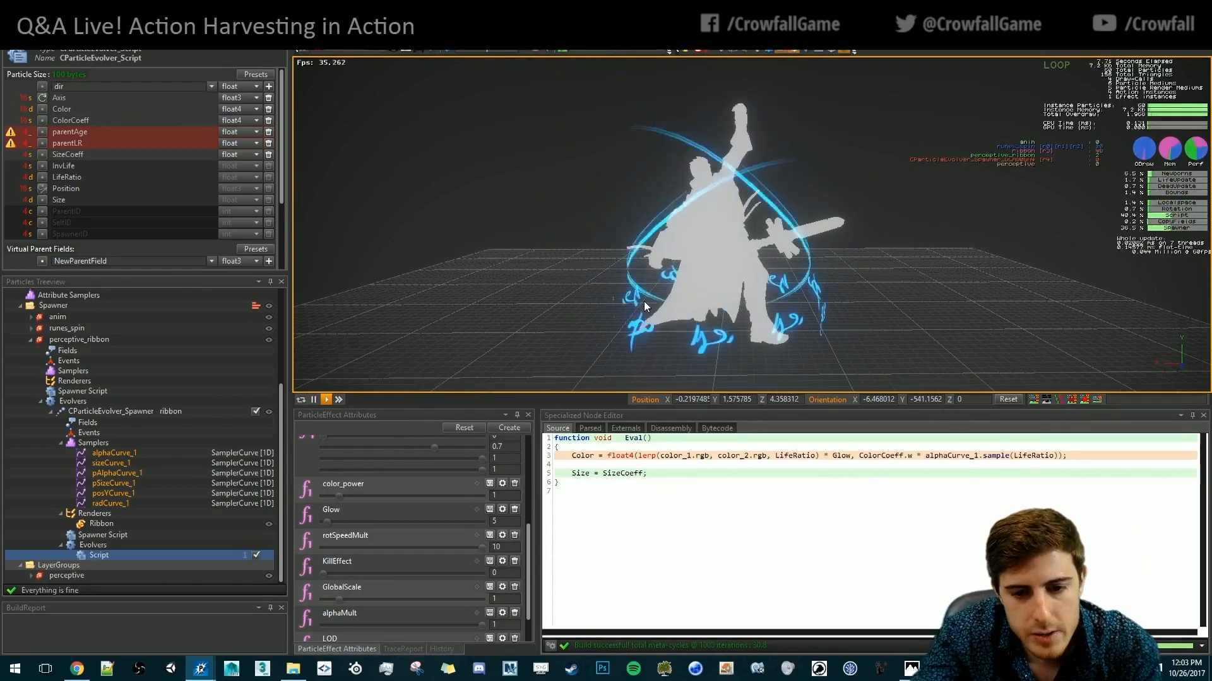
Compare the glowing ribbons with the concept art image up close, and return to the effect editor
click(910, 668)
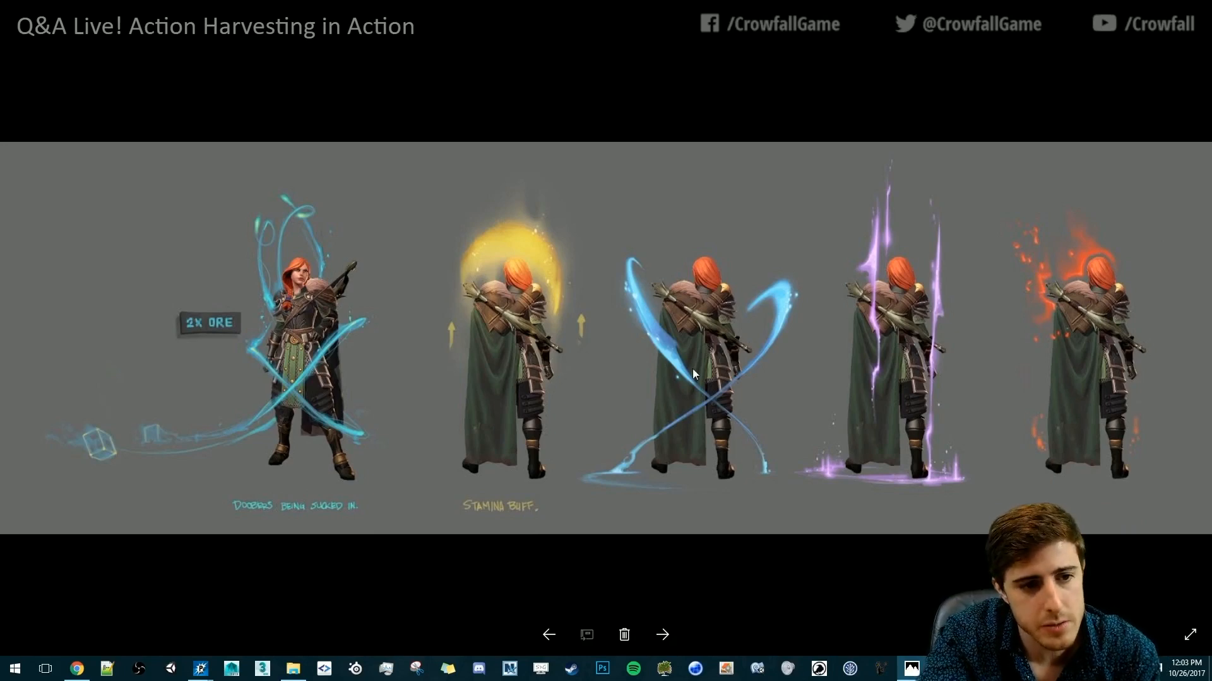
scroll(505, 398, up, 2)
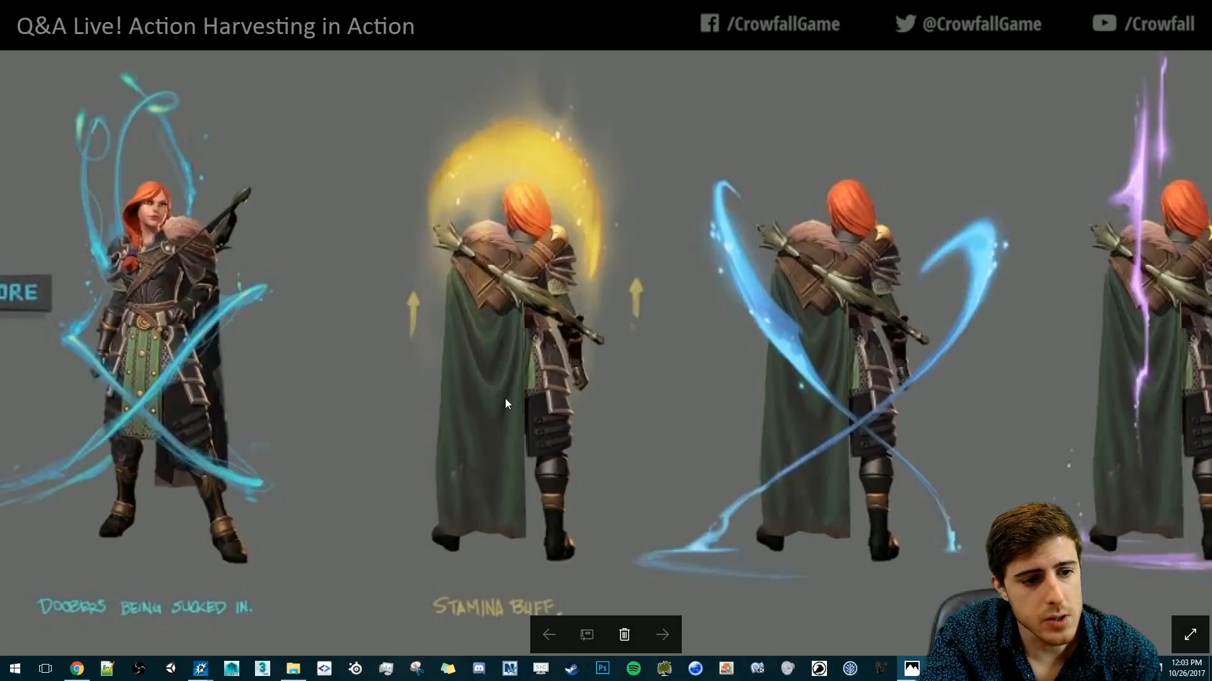
scroll(504, 398, down, 2)
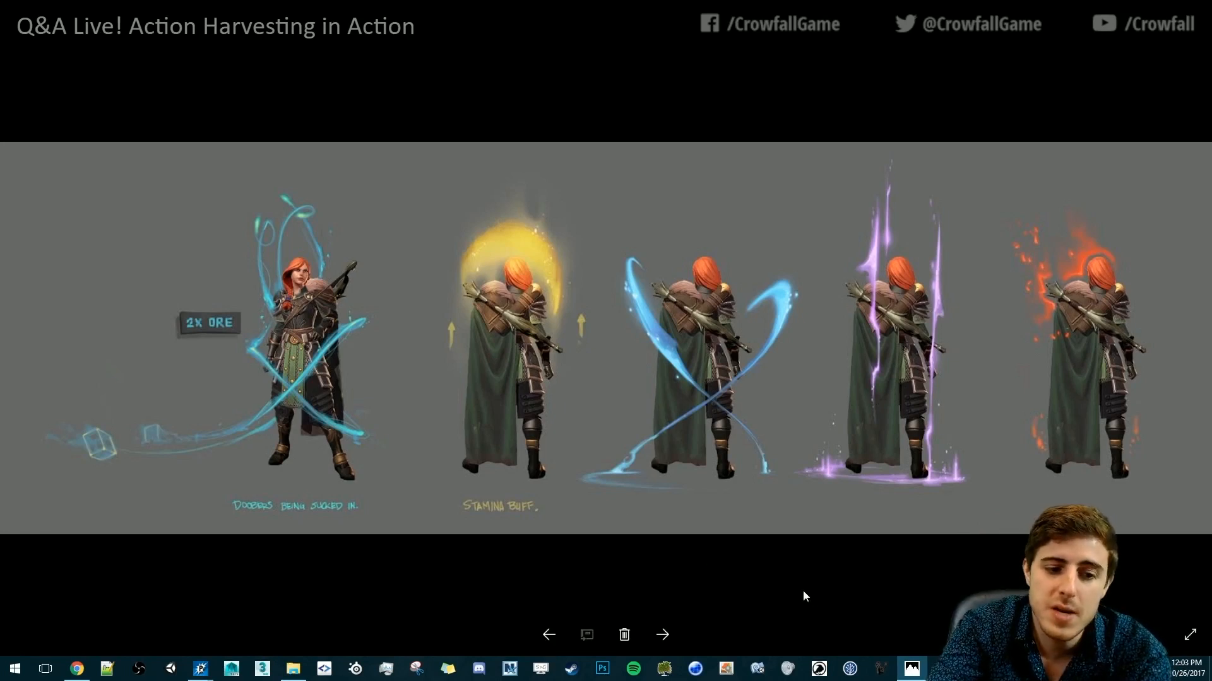
mouse_move(201, 670)
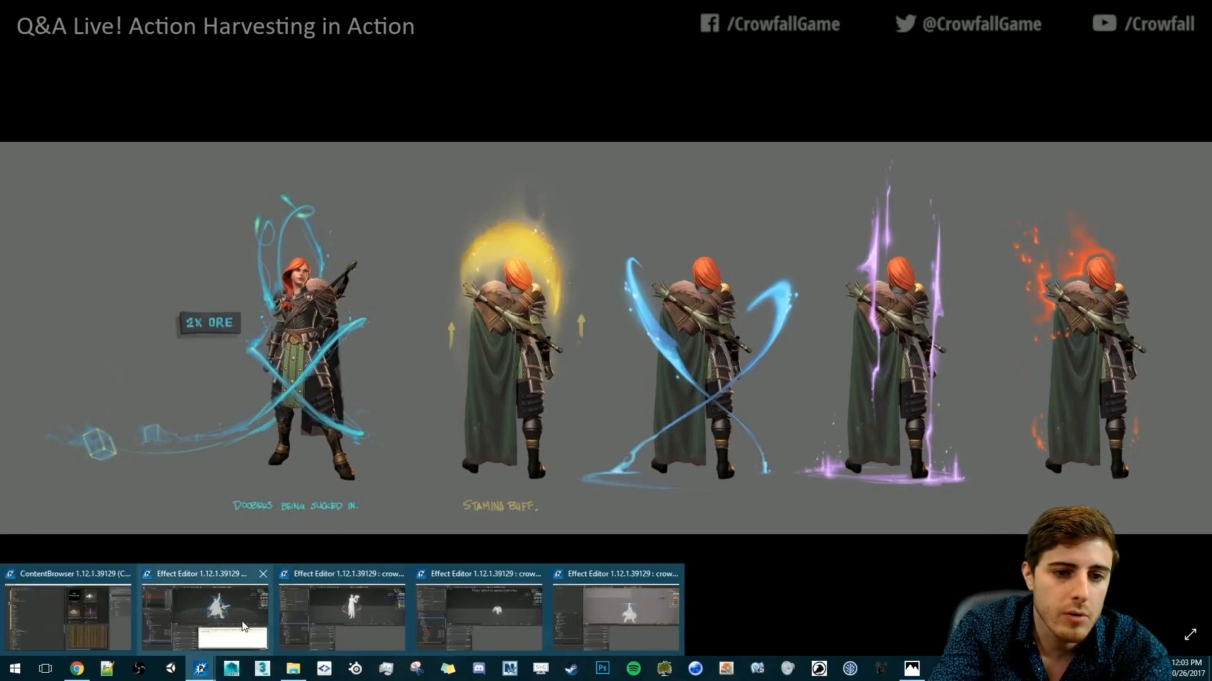
click(204, 612)
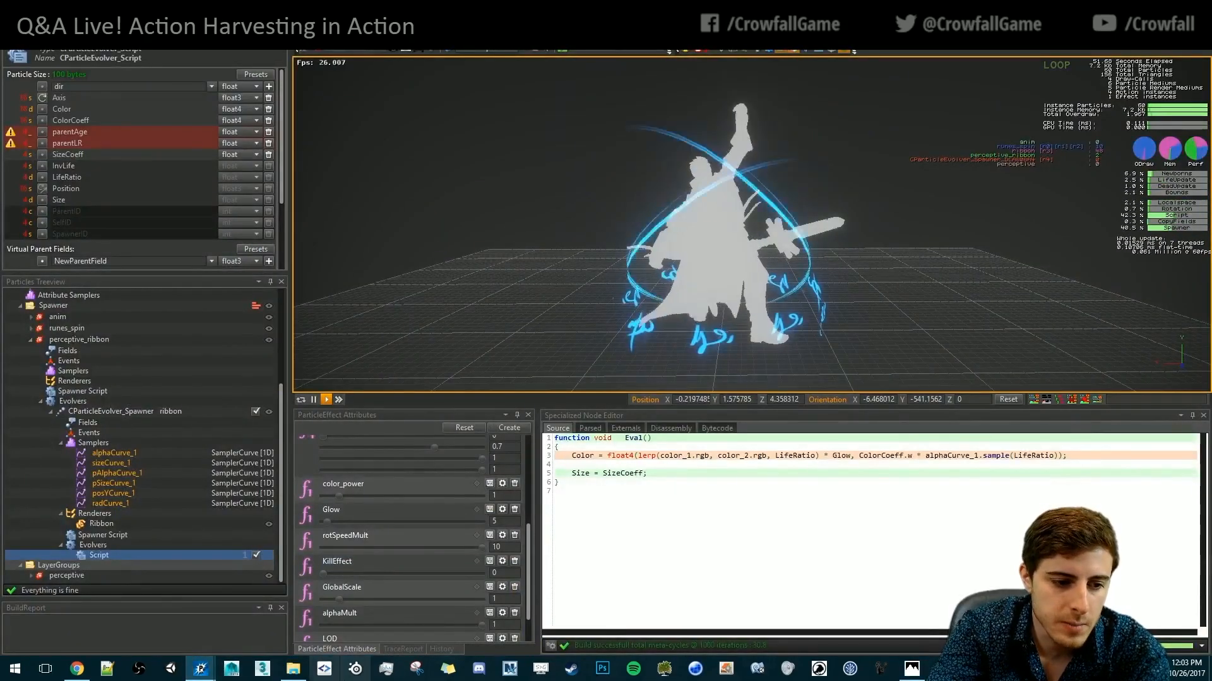
Switch to the browser, bring up the Crowfall Q&A Live October: Action Harvesting in Action video and skip to an earlier part
click(66, 677)
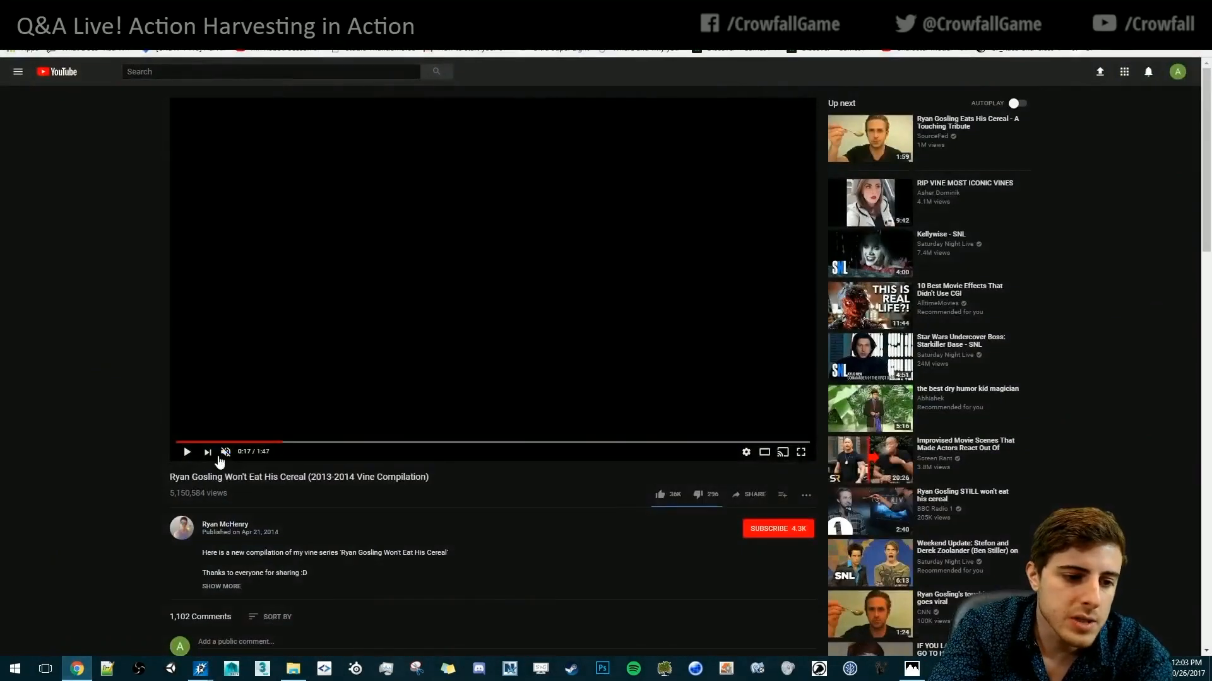
mouse_move(199, 672)
click(204, 614)
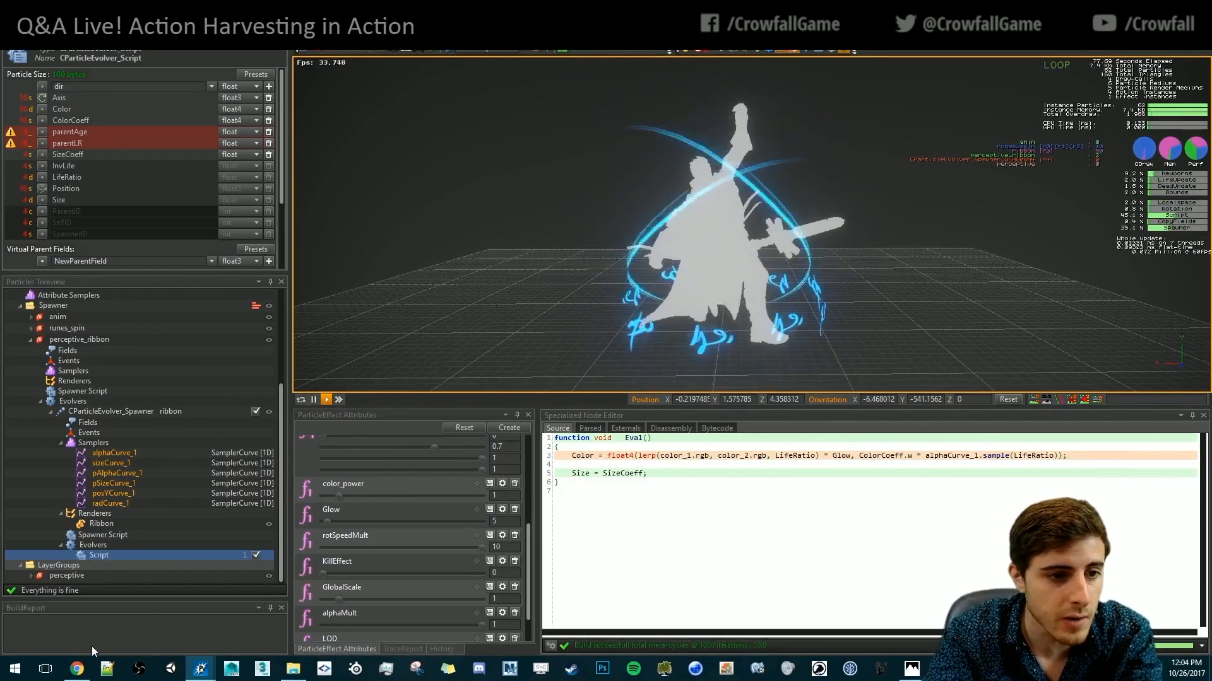
click(75, 671)
click(275, 184)
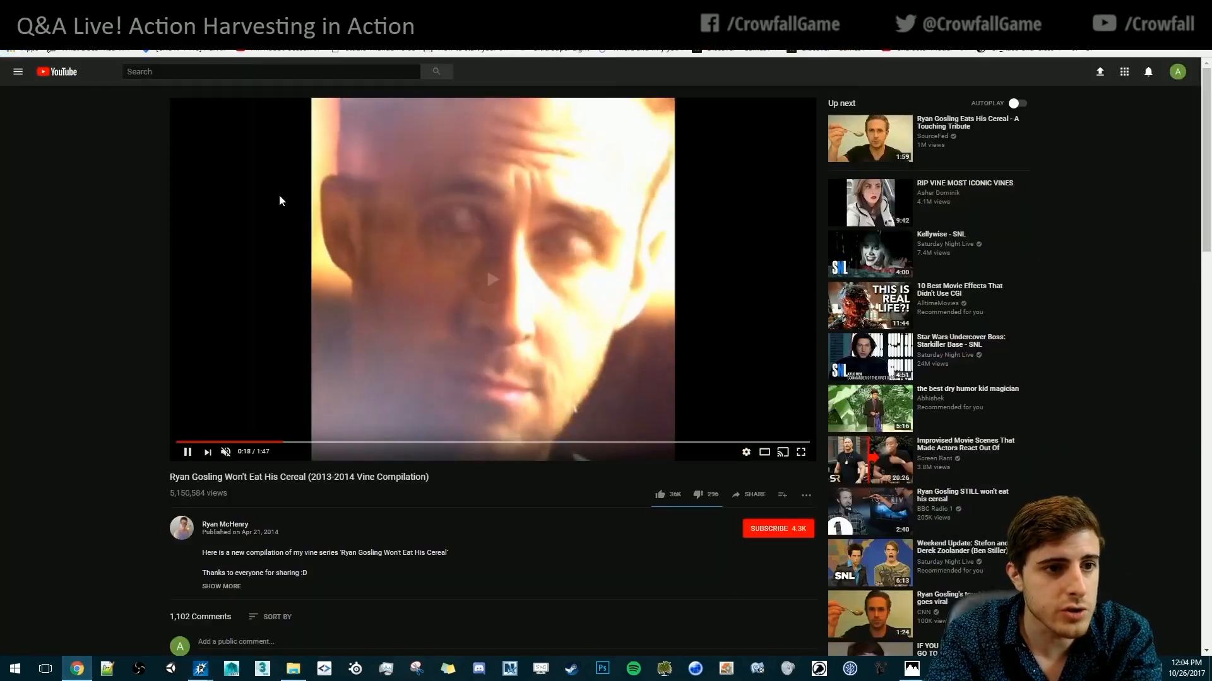
click(327, 124)
click(337, 7)
click(336, 271)
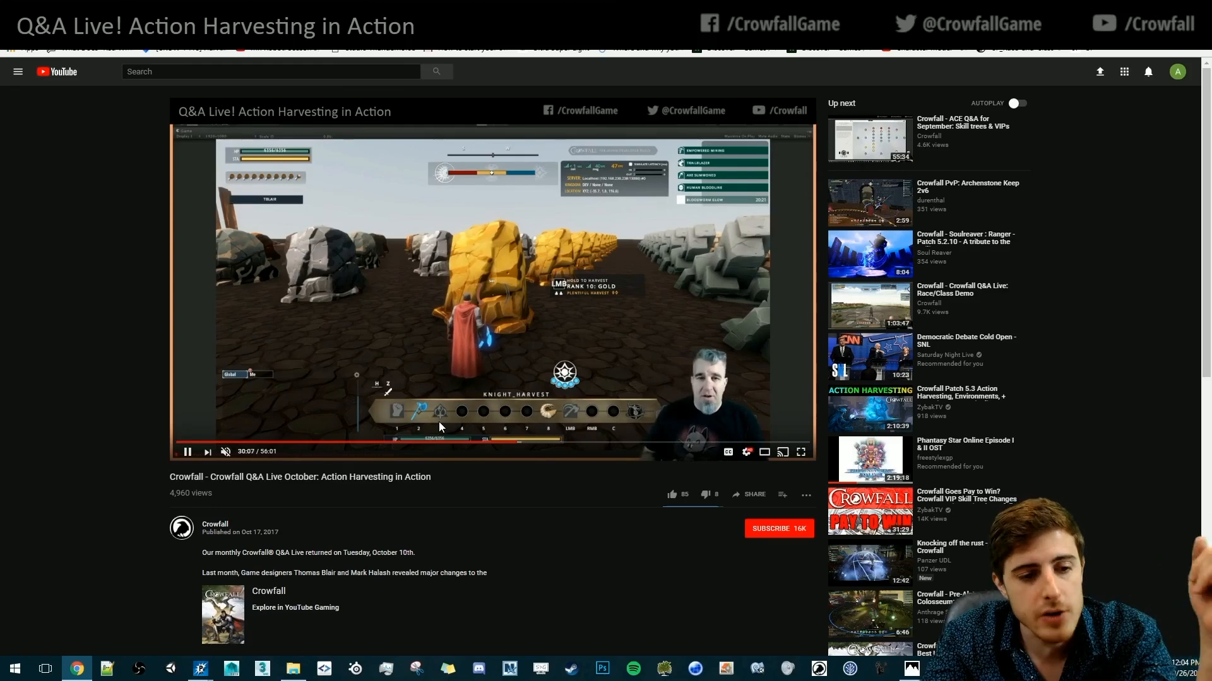
click(288, 443)
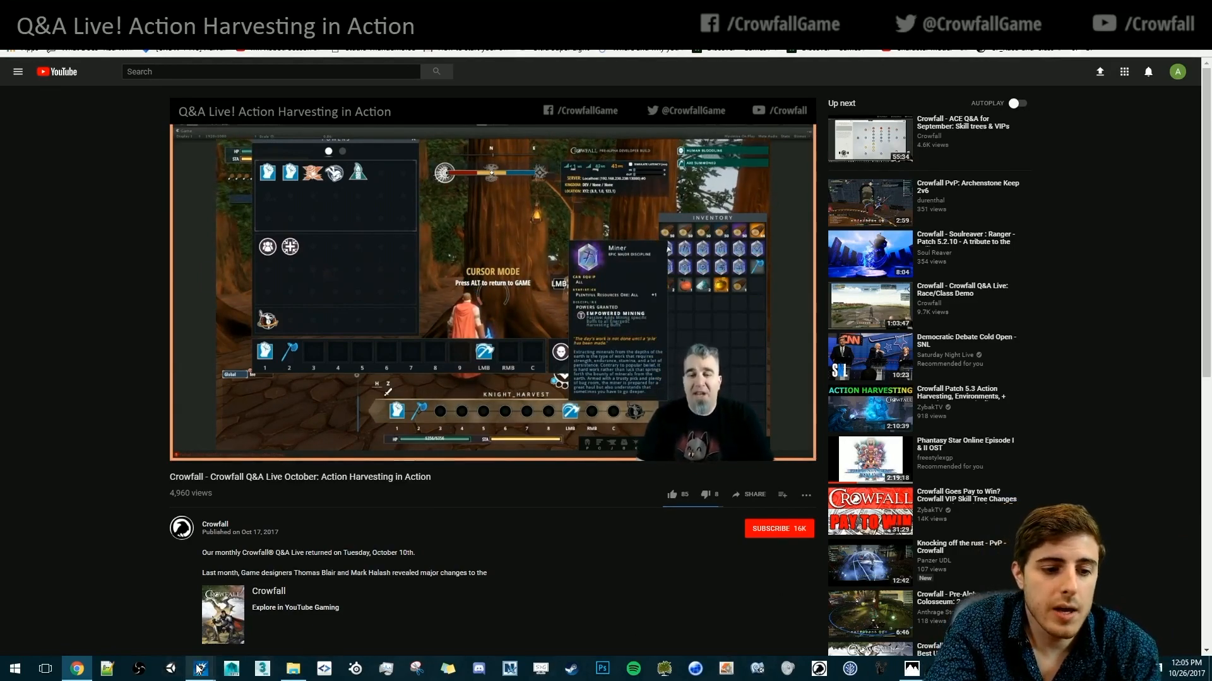
Switch back to the effect editor and examine the ribbons and runes from another side of the character
mouse_move(199, 668)
mouse_move(241, 646)
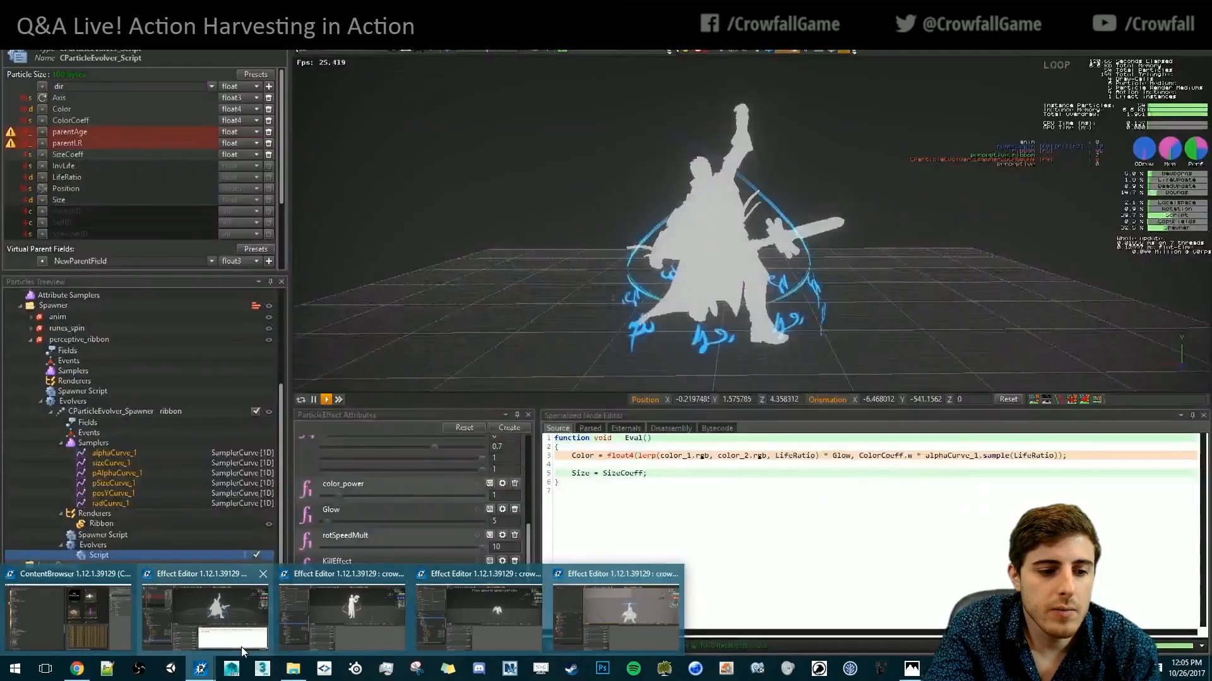
click(267, 603)
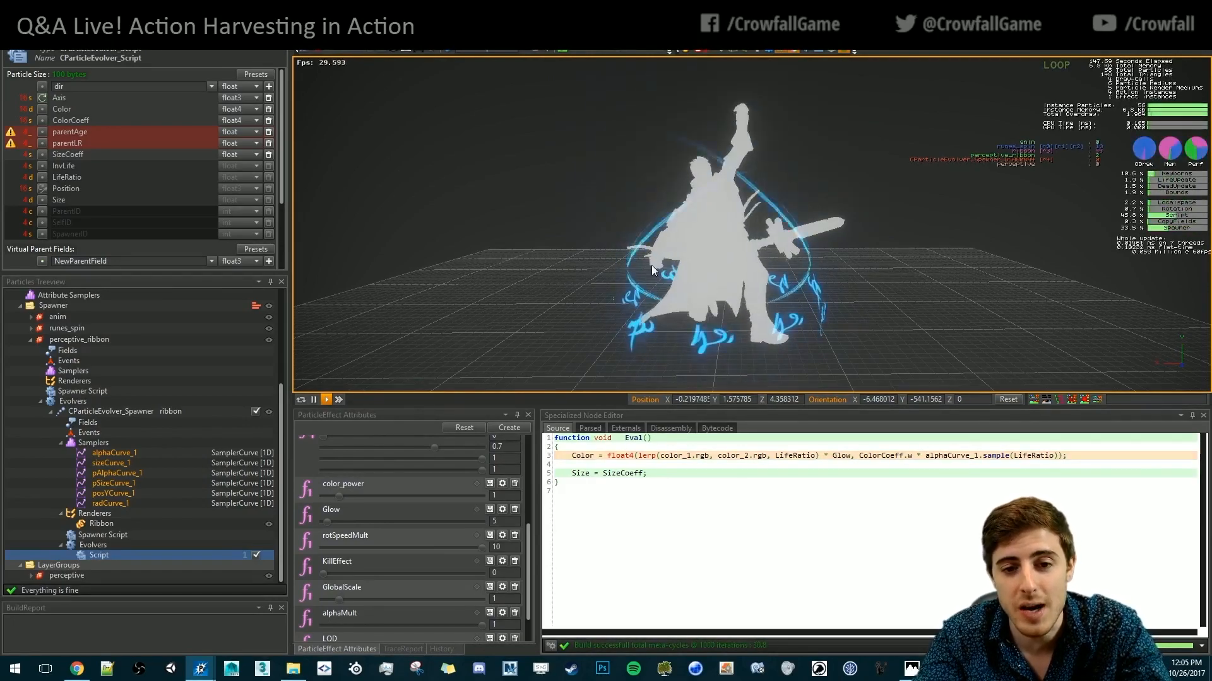
drag(717, 286, 899, 373)
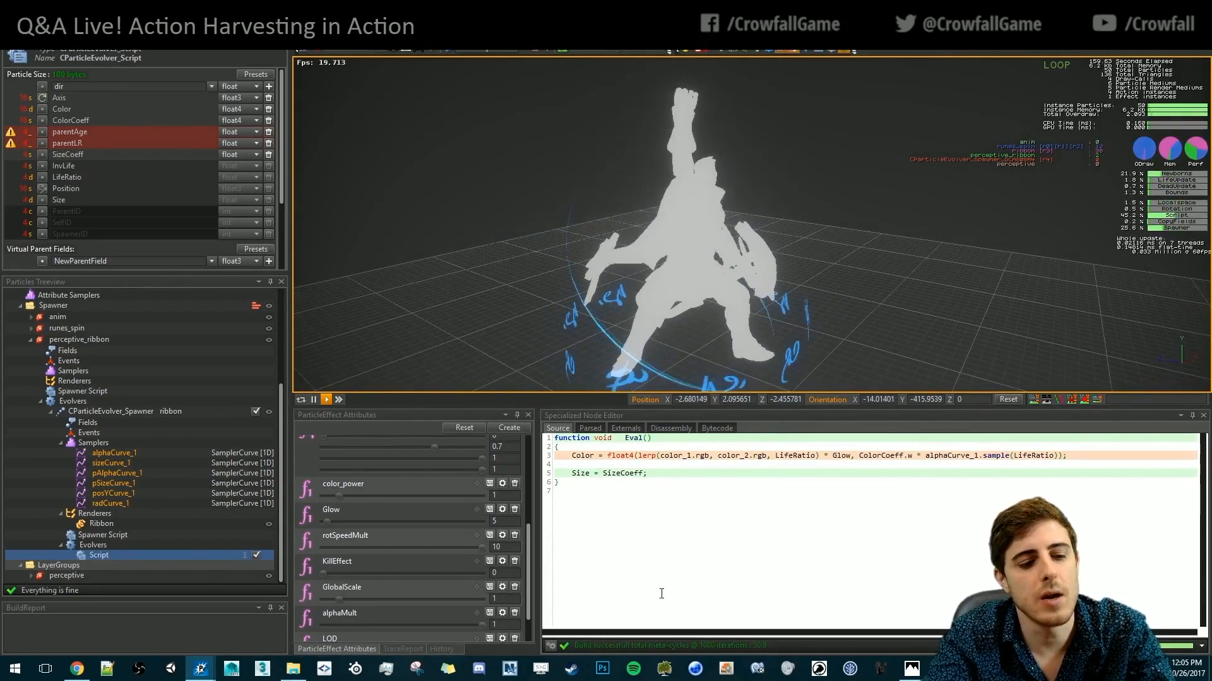
Return to the Crowfall Q&A video in the browser, skip back to about 2:50 and pause it on the Powers window
click(76, 669)
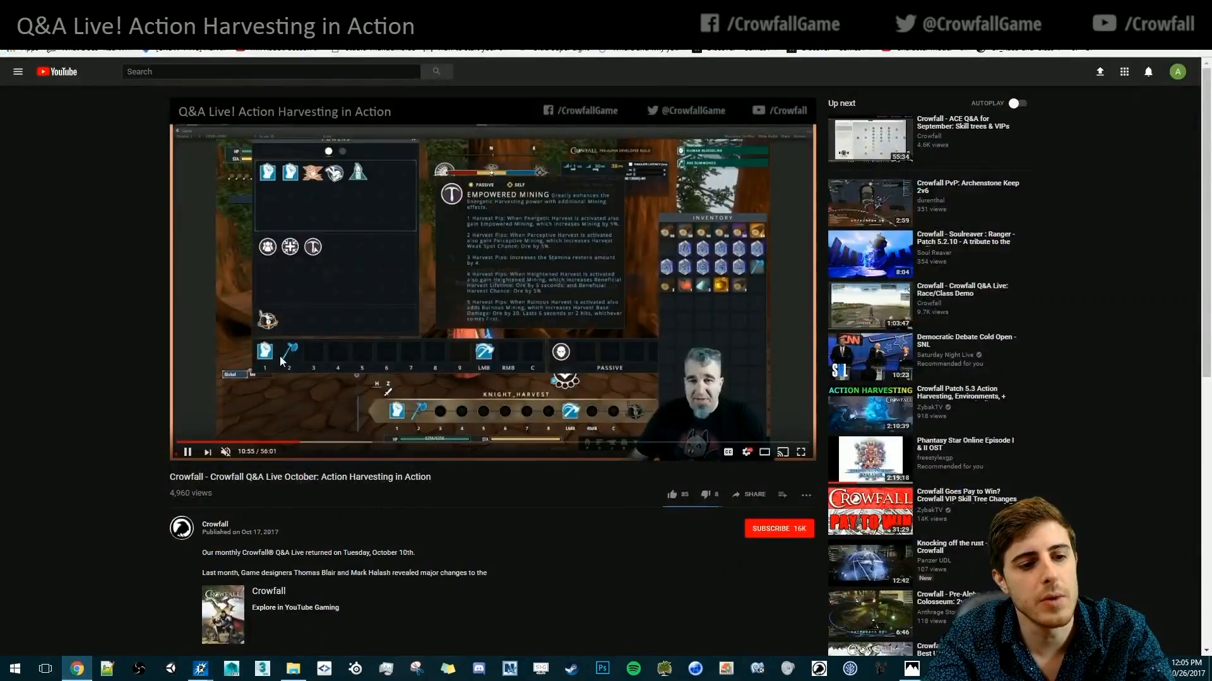
click(222, 443)
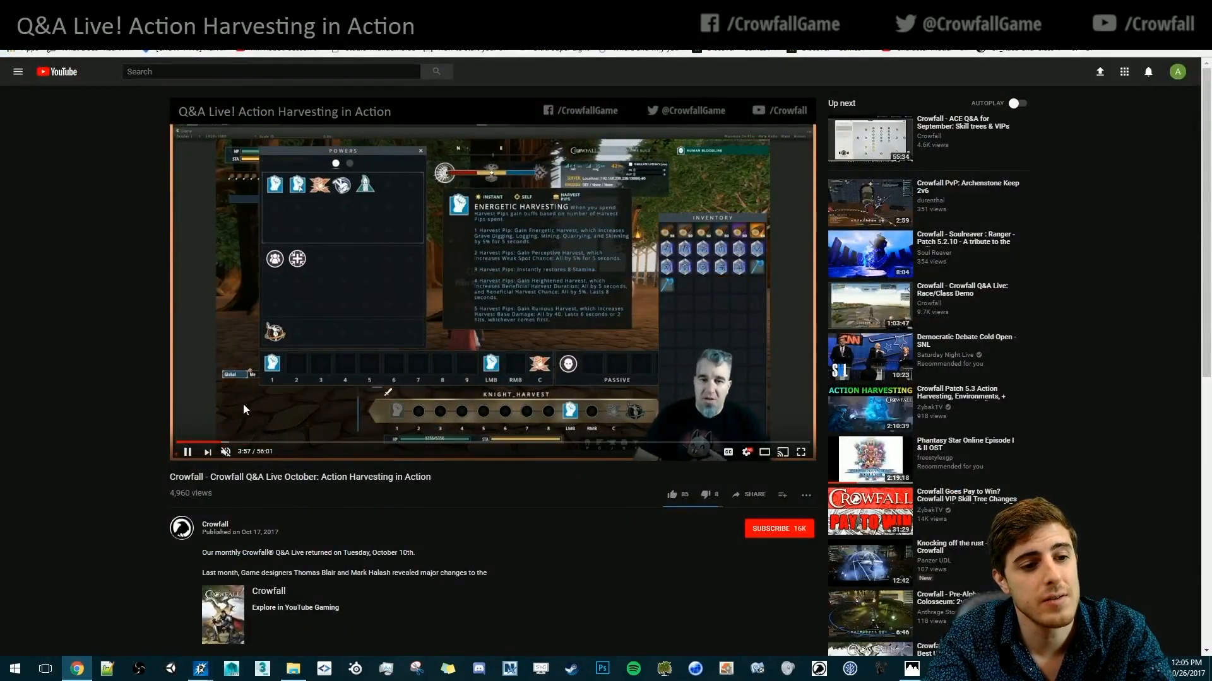
key(space)
click(209, 442)
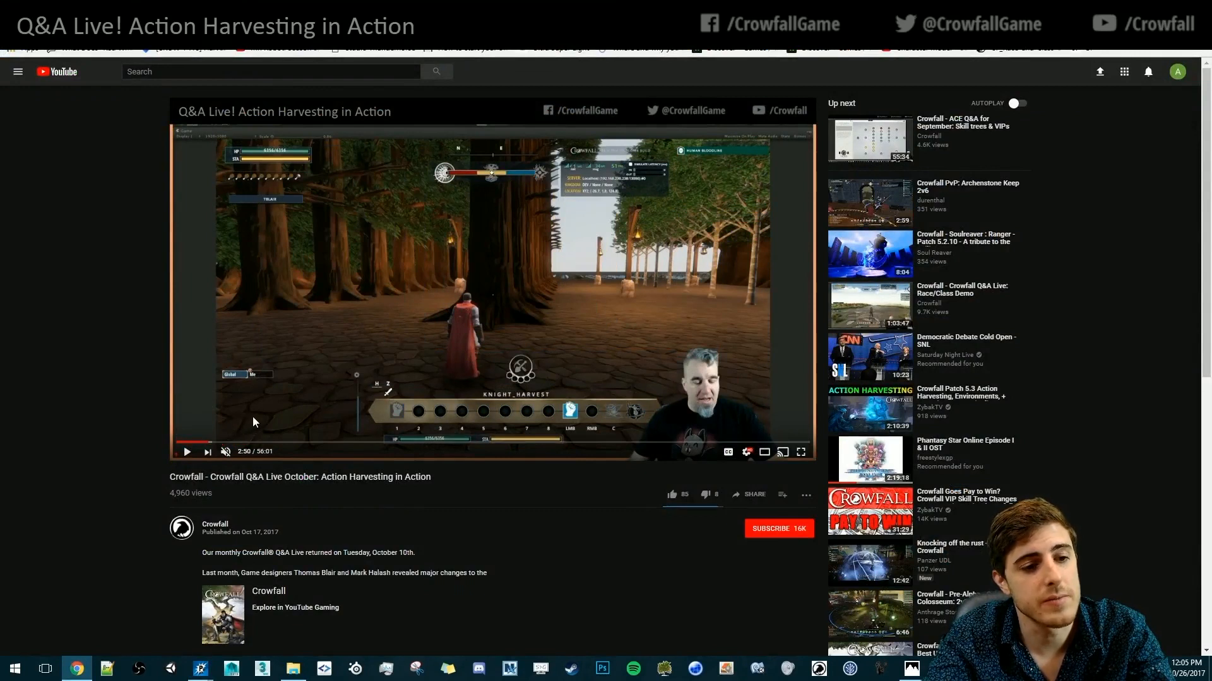
click(291, 394)
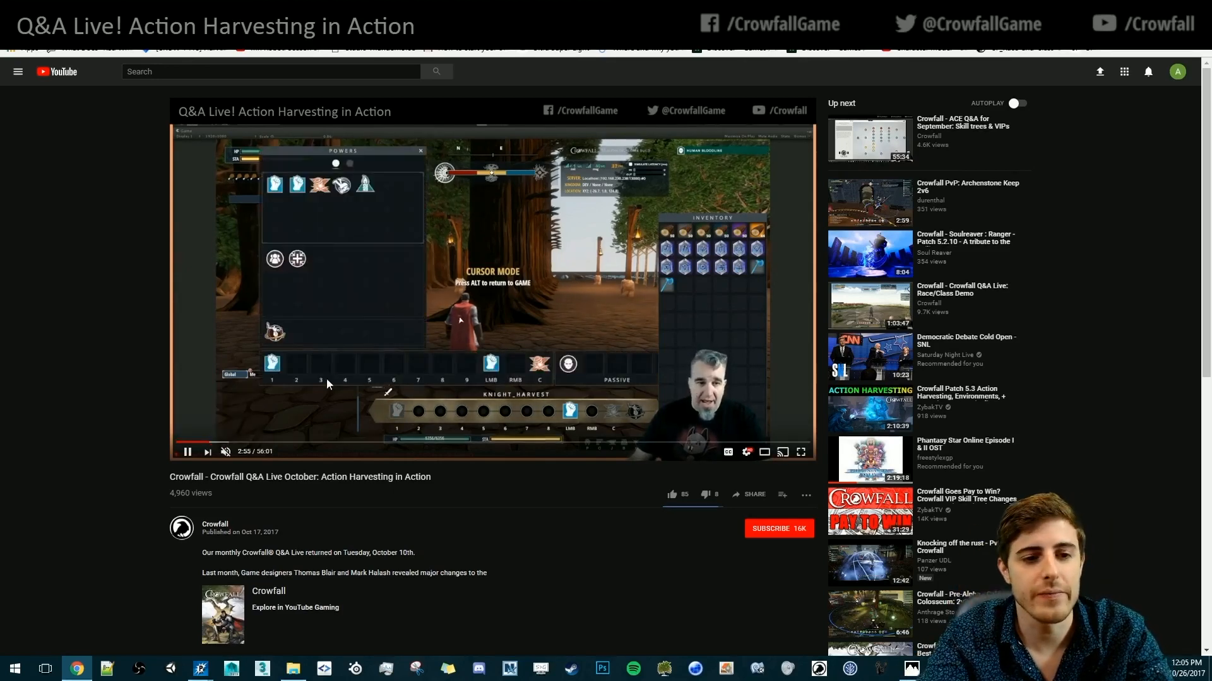
click(423, 334)
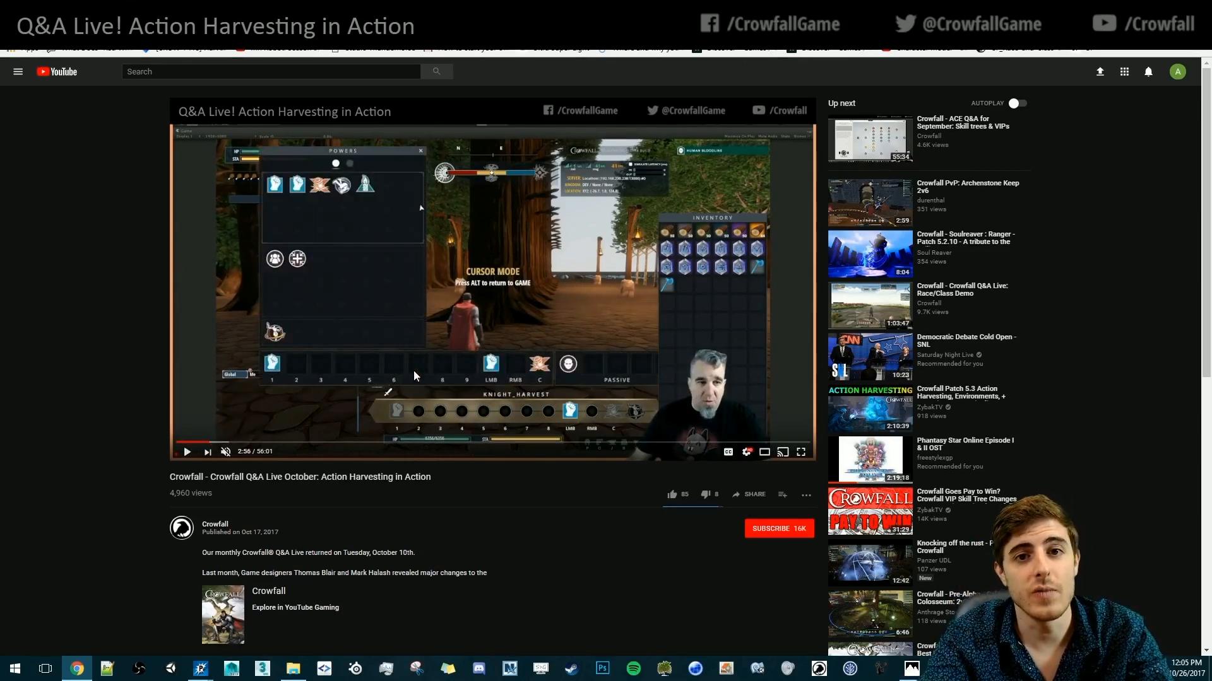